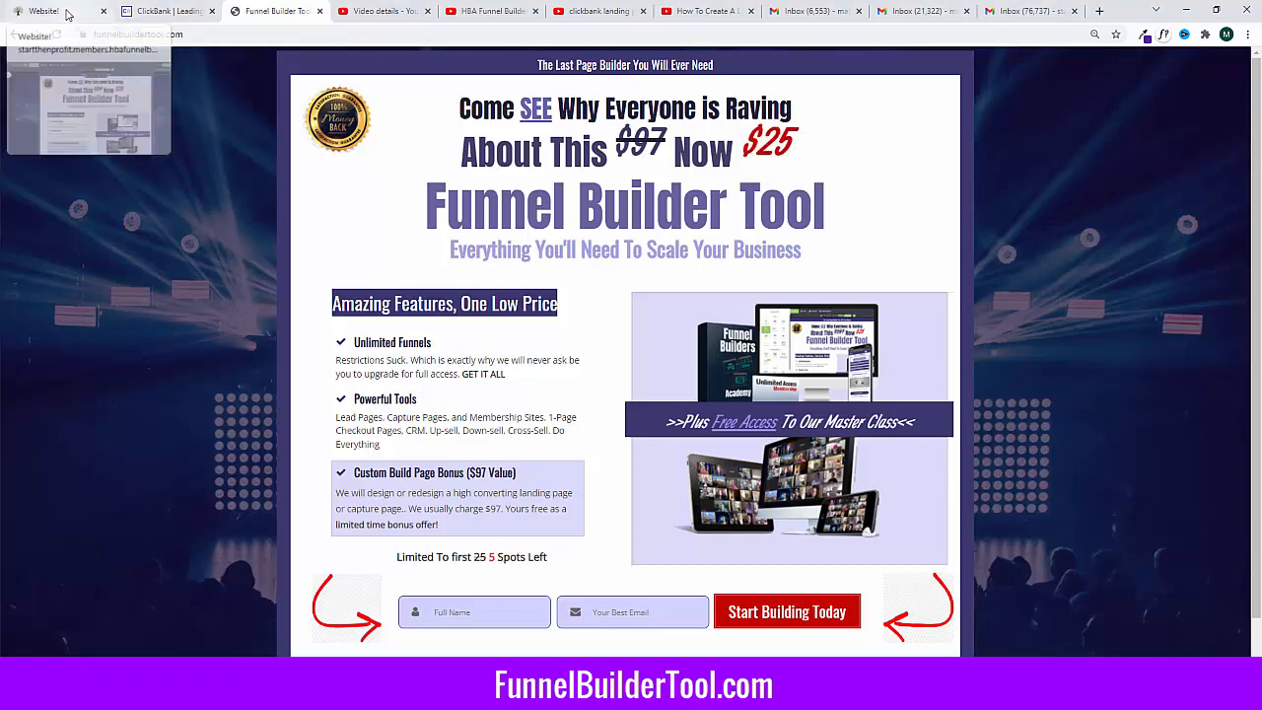
Step: Switch to the ClickBank marketplace and look through the Computers / Internet subcategories
{"action": "left_click", "coordinate": [65, 12]}
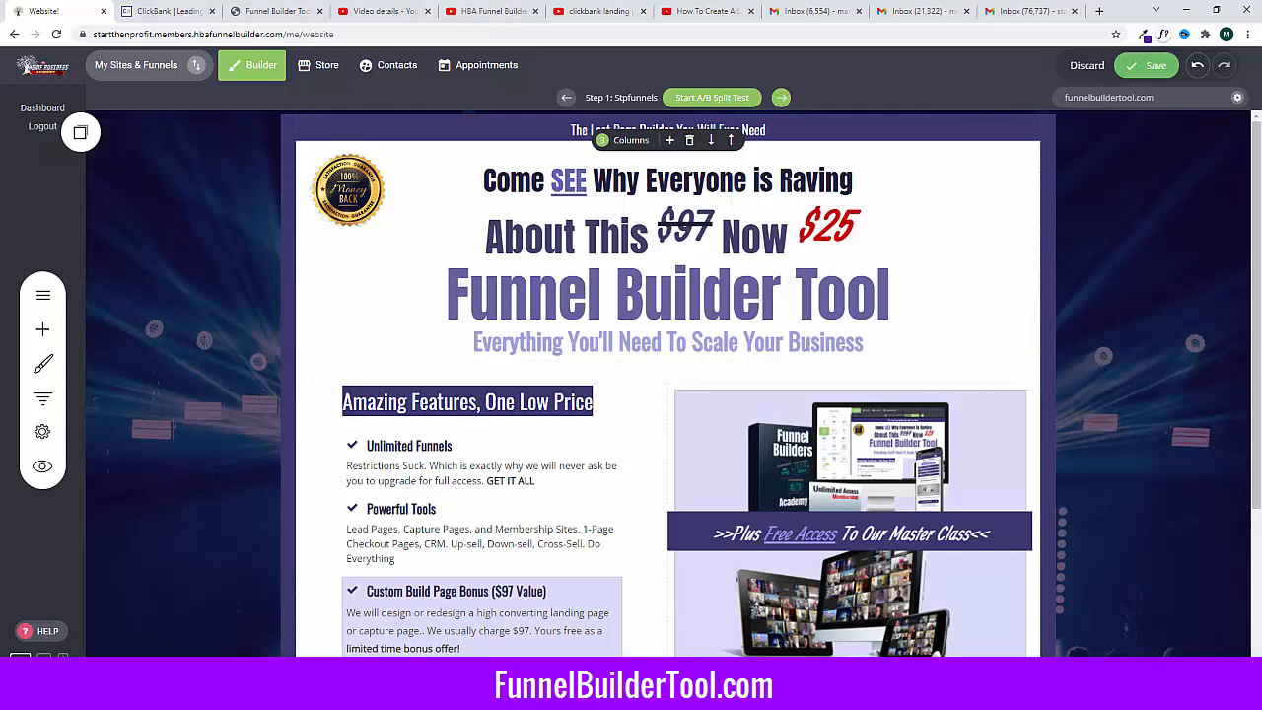
{"action": "key", "text": "ctrl+Tab"}
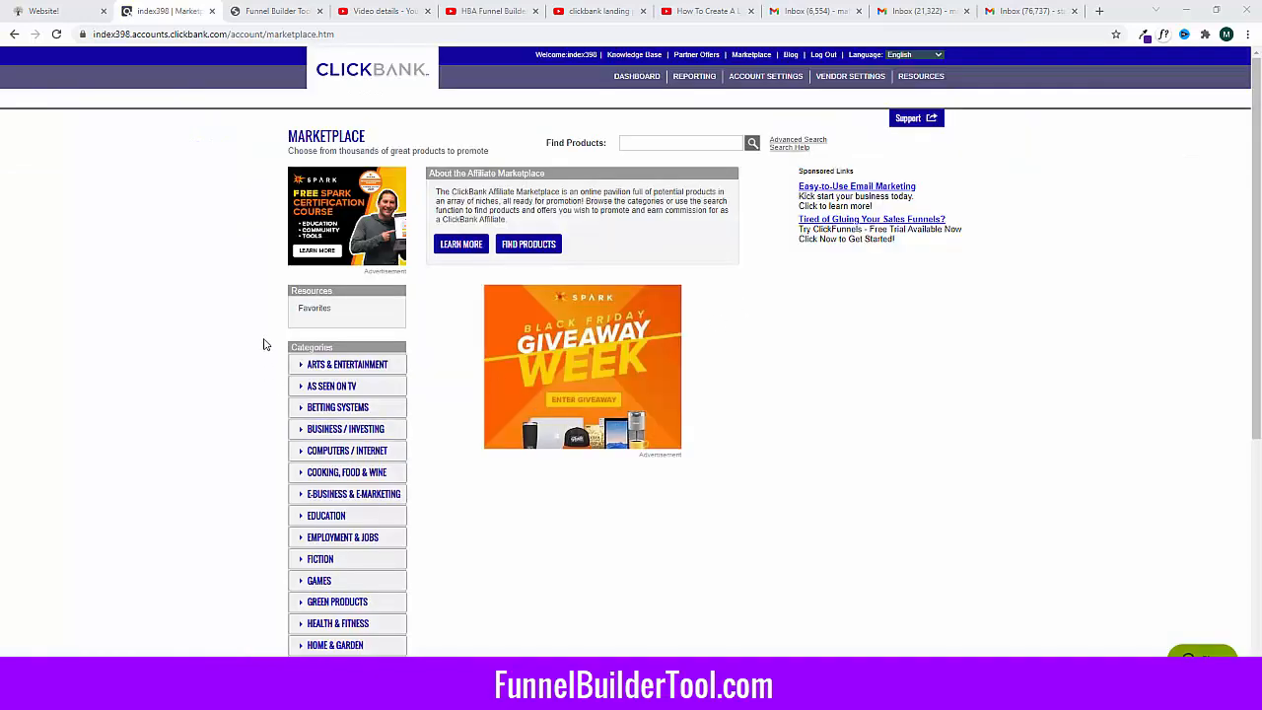
{"action": "scroll", "coordinate": [263, 344], "scroll_direction": "down", "scroll_amount": 3}
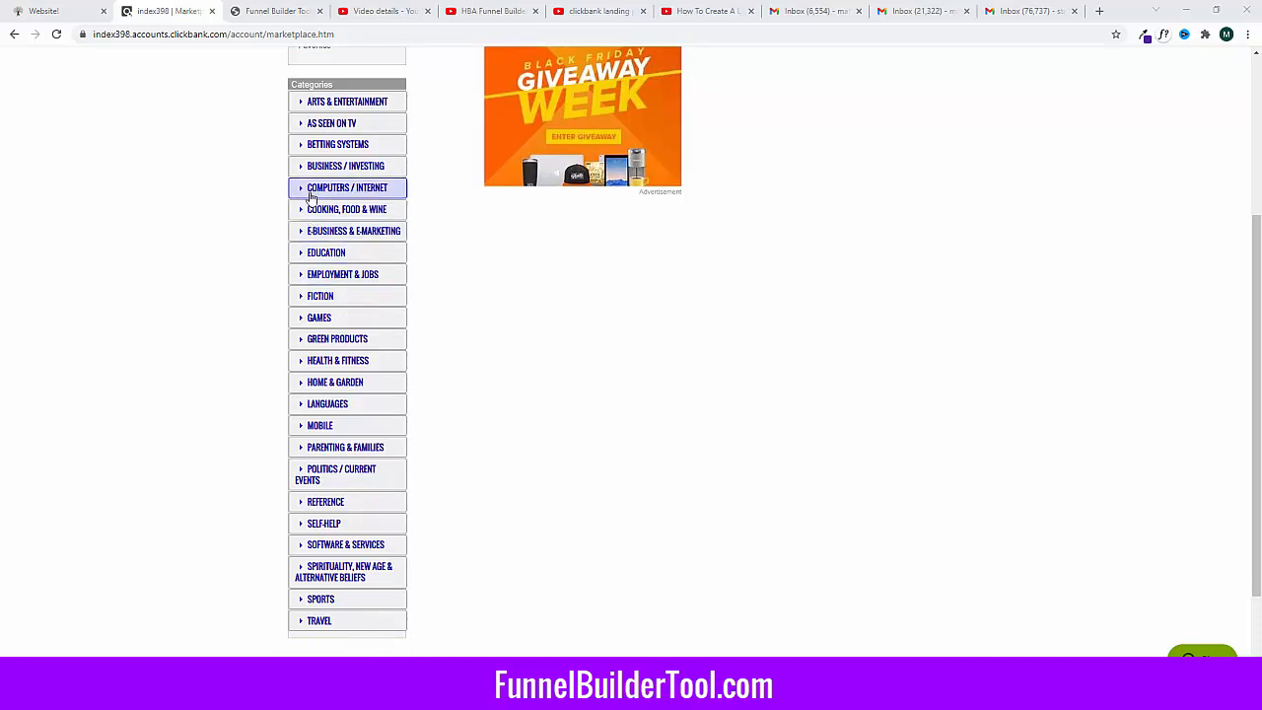
{"action": "left_click", "coordinate": [310, 191]}
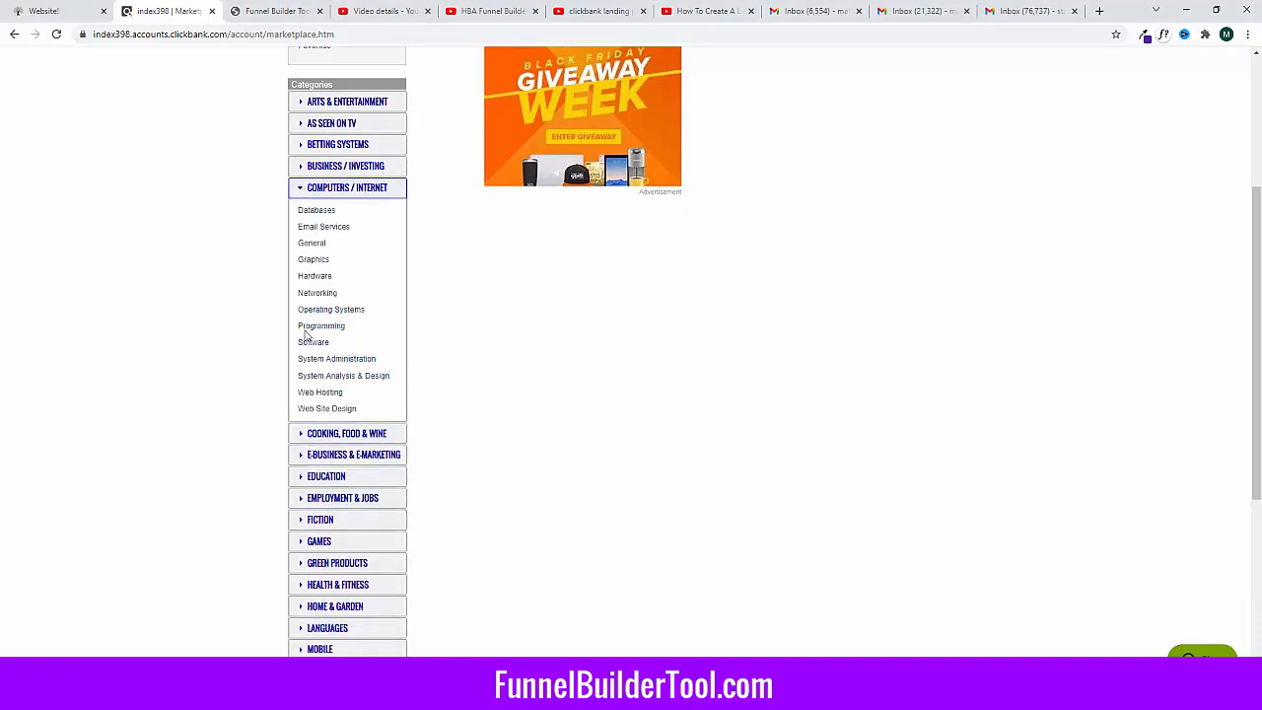
{"action": "left_click", "coordinate": [302, 189]}
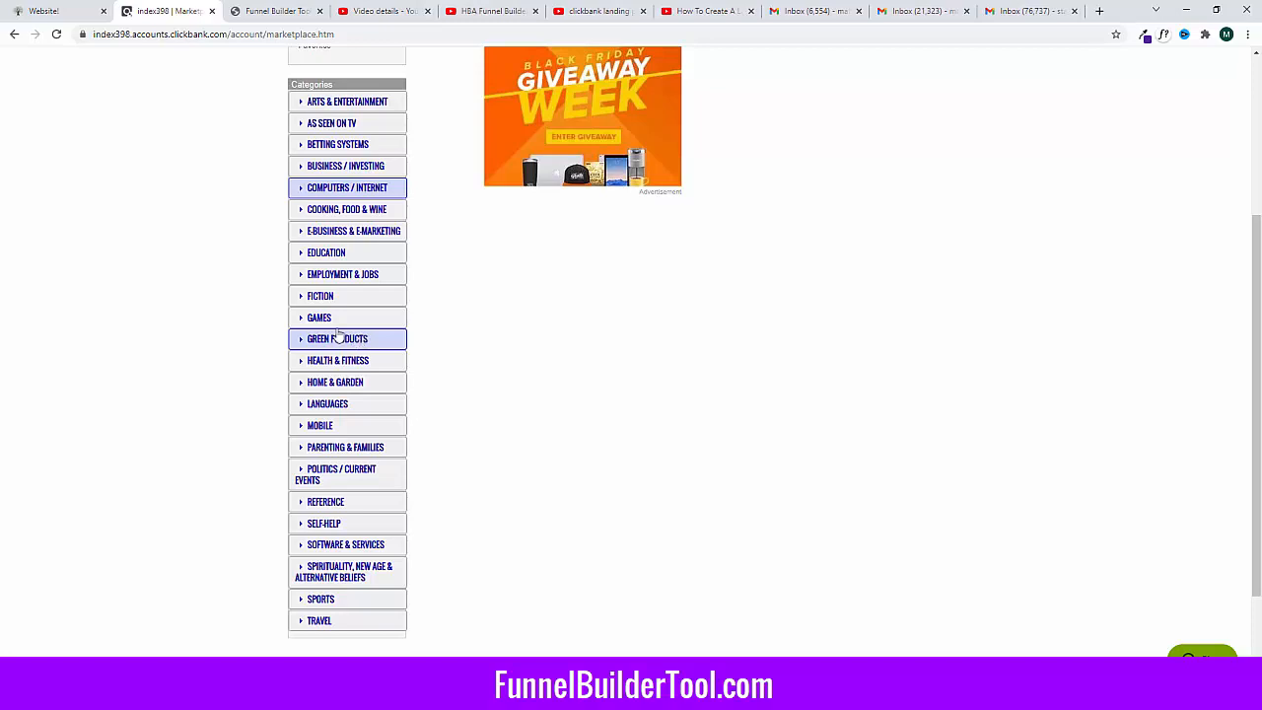
Step: Look through the Parenting & Families subcategories and collapse the list again
{"action": "left_click", "coordinate": [297, 453]}
{"action": "scroll", "coordinate": [301, 500], "scroll_direction": "down", "scroll_amount": 2}
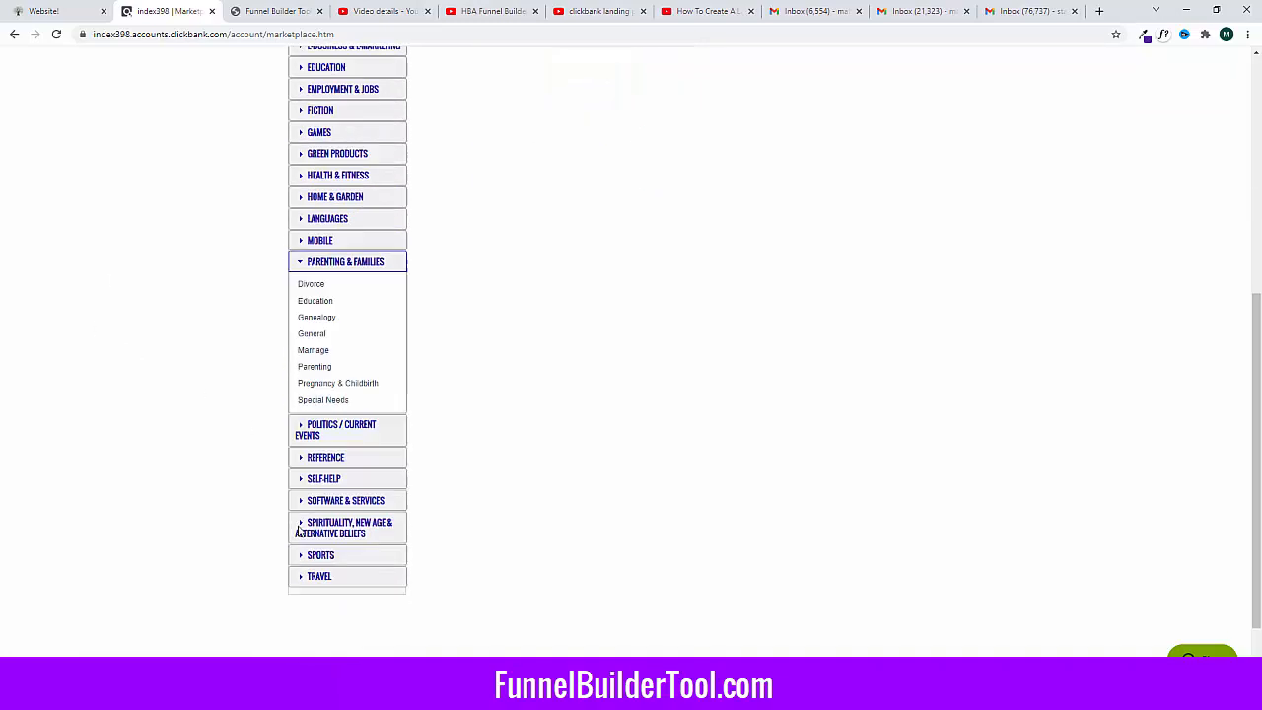
{"action": "scroll", "coordinate": [321, 424], "scroll_direction": "up", "scroll_amount": 1}
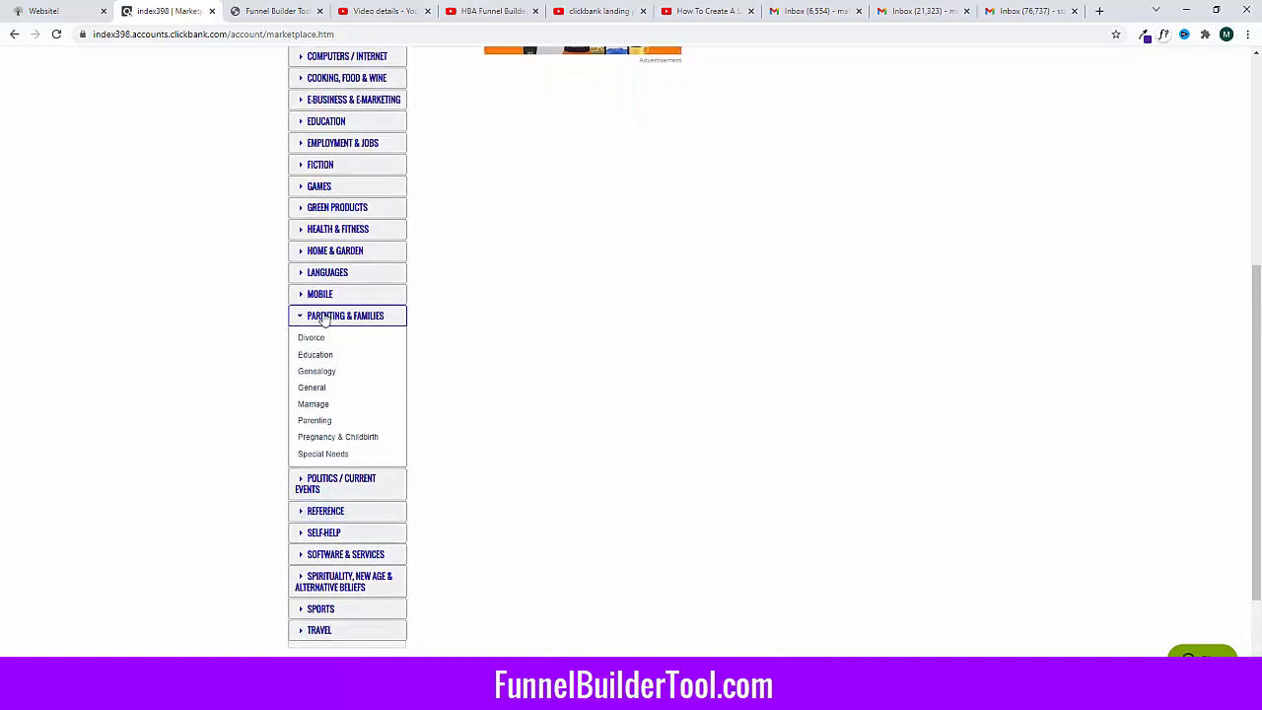
{"action": "left_click", "coordinate": [296, 316]}
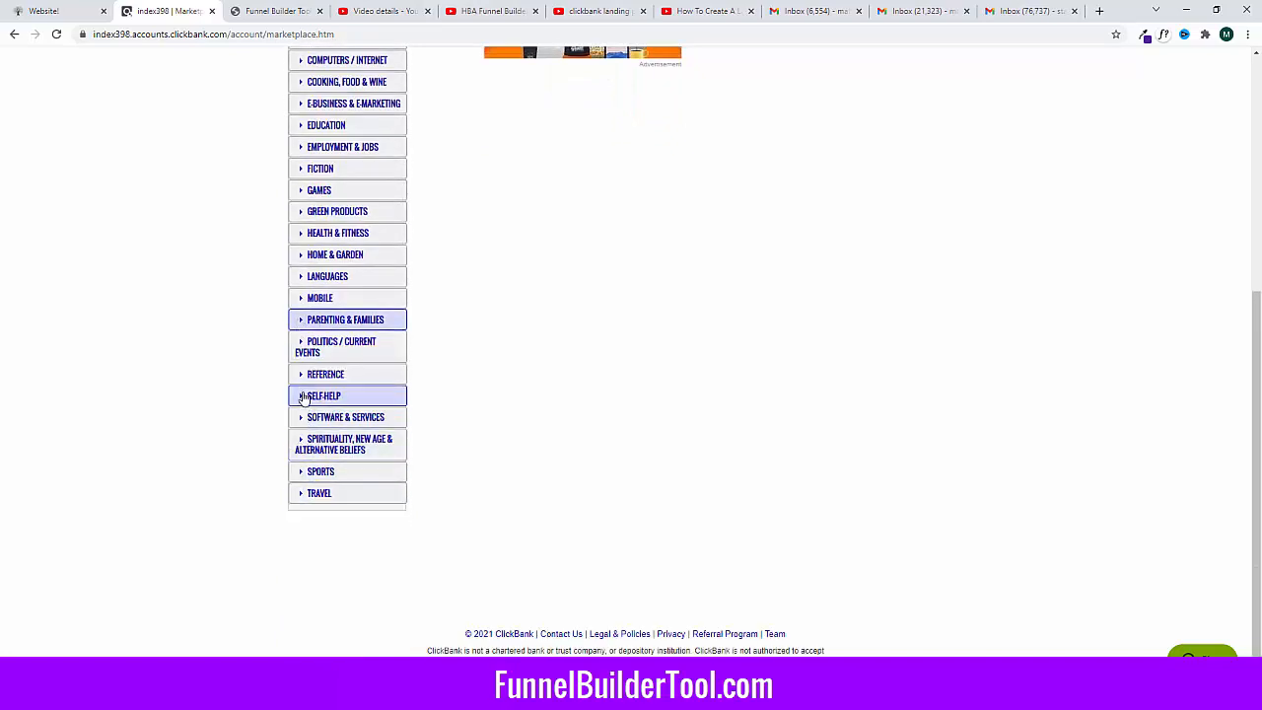
Step: Open the Motivational / Transformational offers under Self-Help and review the listings and their gravity stats
{"action": "left_click", "coordinate": [306, 395]}
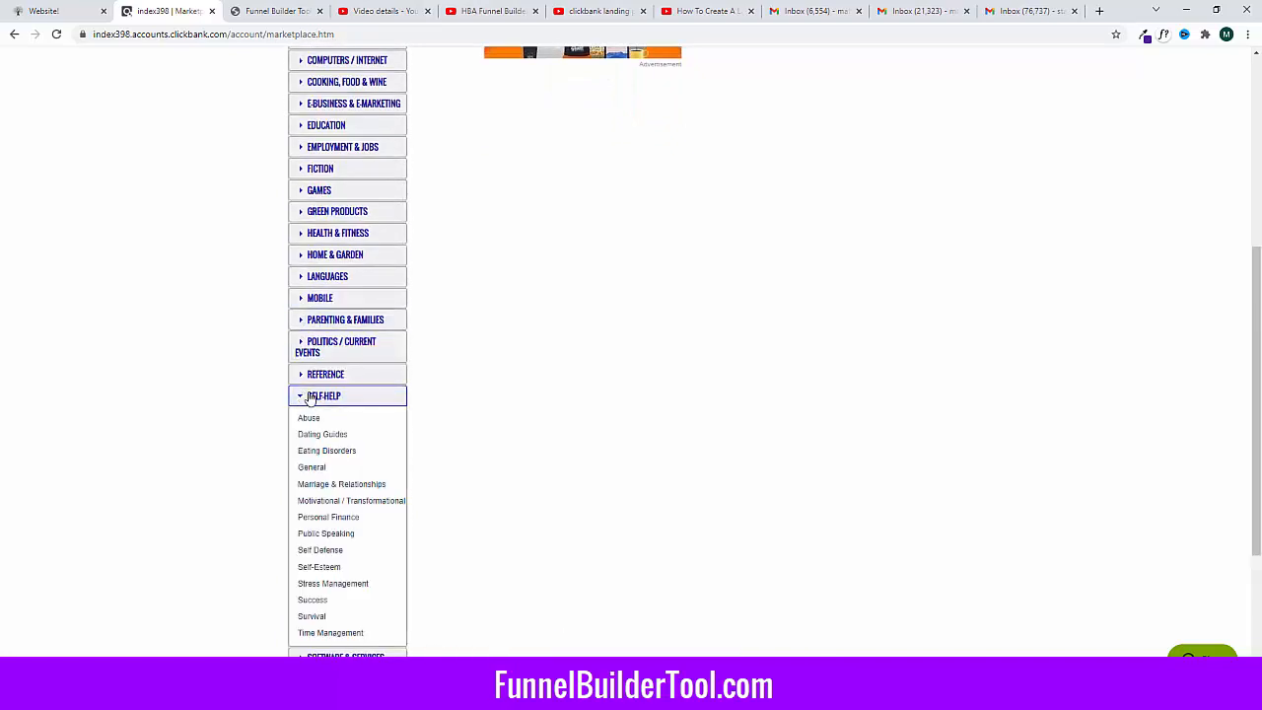
{"action": "left_click", "coordinate": [323, 499]}
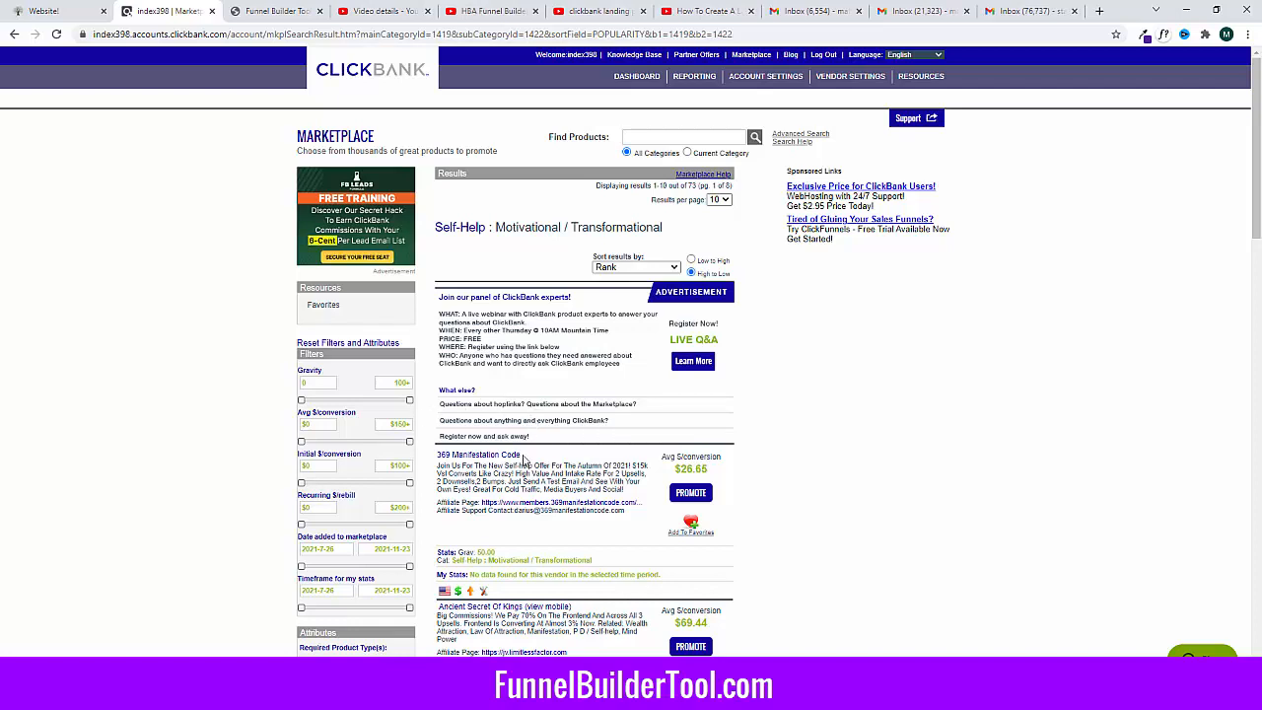
{"action": "scroll", "coordinate": [557, 546], "scroll_direction": "down", "scroll_amount": 1}
{"action": "scroll", "coordinate": [557, 545], "scroll_direction": "down", "scroll_amount": 2}
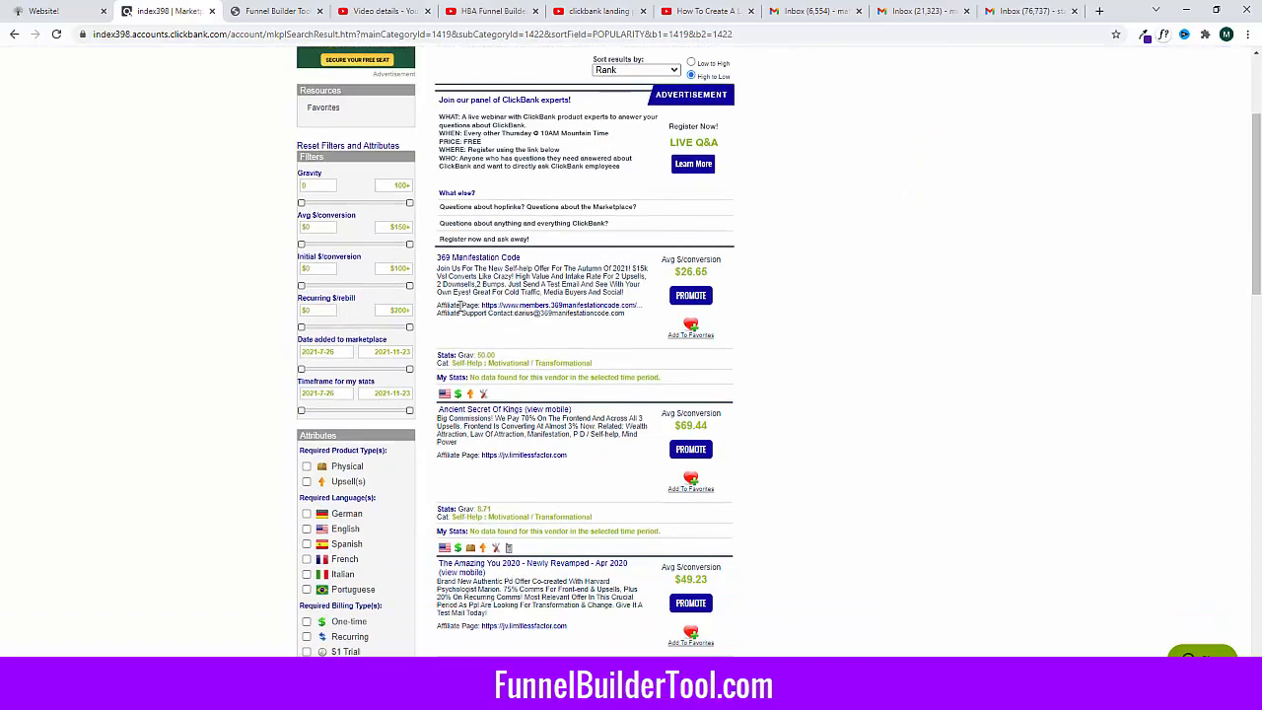
{"action": "double_click", "coordinate": [487, 355]}
{"action": "scroll", "coordinate": [469, 392], "scroll_direction": "down", "scroll_amount": 3}
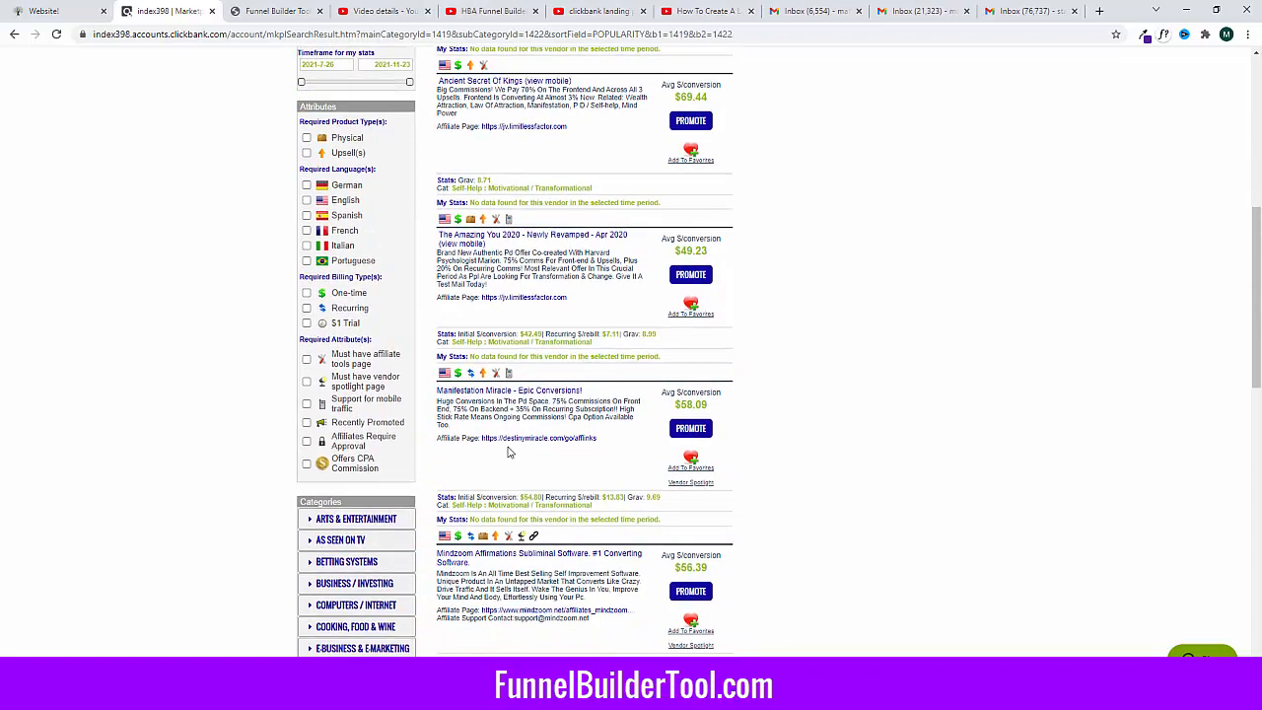
{"action": "scroll", "coordinate": [489, 421], "scroll_direction": "down", "scroll_amount": 1}
{"action": "scroll", "coordinate": [494, 419], "scroll_direction": "up", "scroll_amount": 1}
Step: Open the Manifestation Miracle and 369 Manifestation Code offers in separate new tabs
{"action": "right_click", "coordinate": [541, 438]}
{"action": "left_click", "coordinate": [503, 407]}
{"action": "right_click", "coordinate": [506, 392]}
{"action": "left_click", "coordinate": [564, 404]}
{"action": "scroll", "coordinate": [567, 410], "scroll_direction": "up", "scroll_amount": 4}
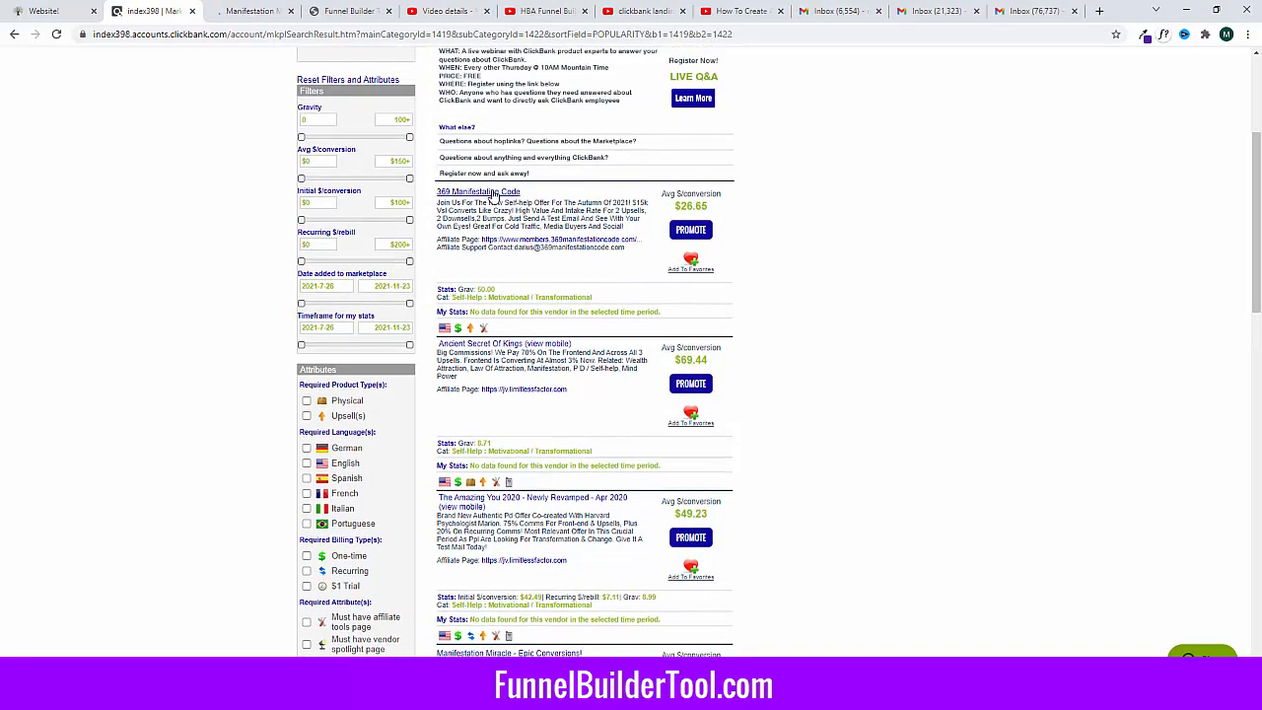
{"action": "right_click", "coordinate": [486, 193]}
{"action": "left_click", "coordinate": [543, 204]}
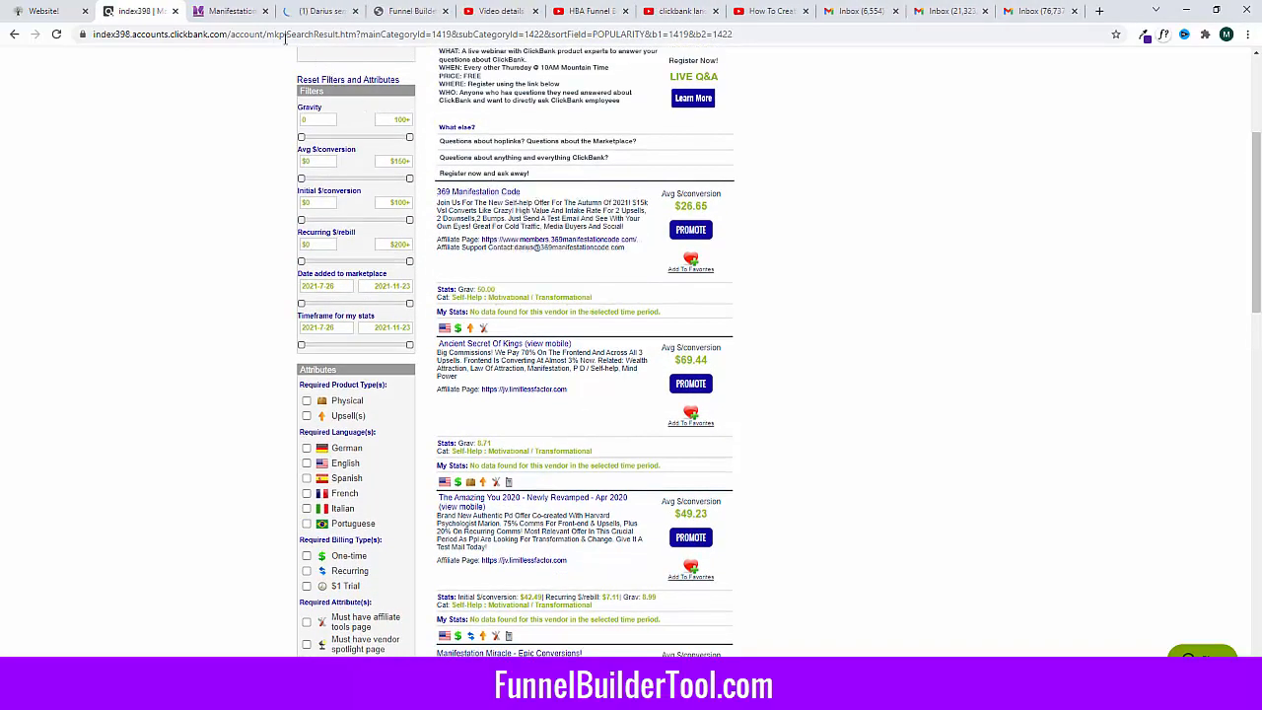
Step: Preview the video on the Manifestation Miracle sales page and close that page
{"action": "left_click", "coordinate": [235, 12]}
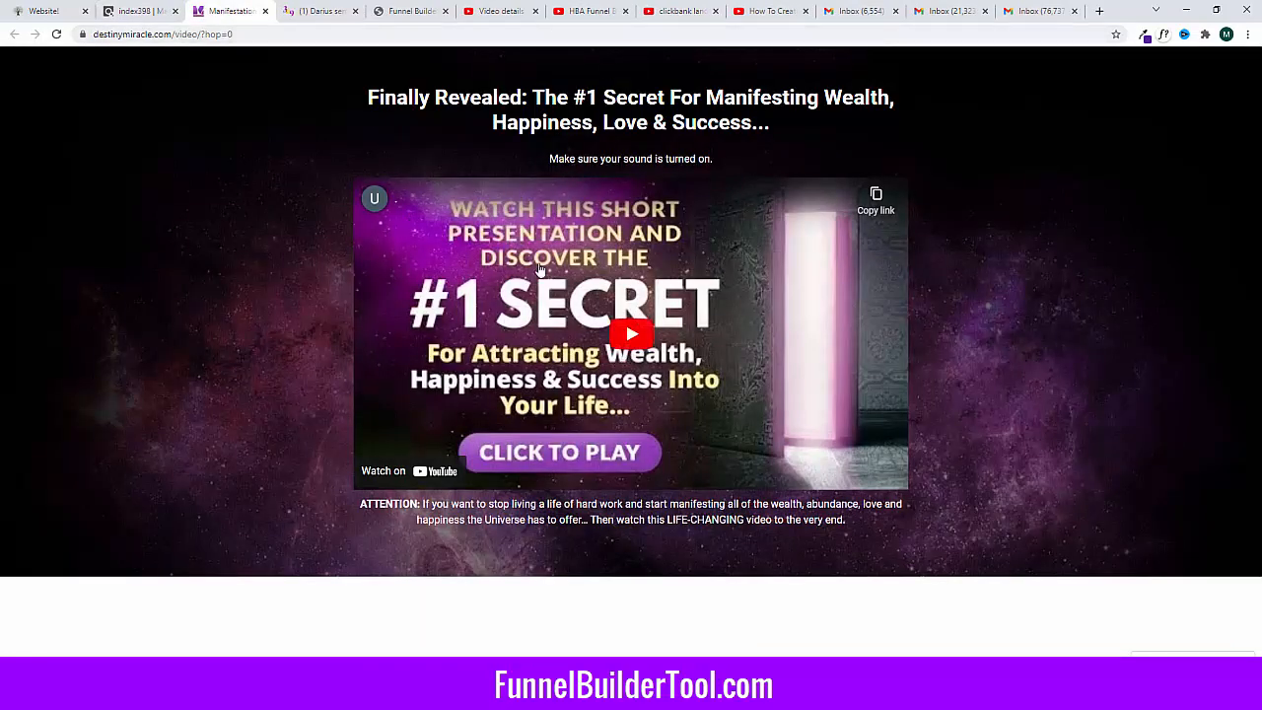
{"action": "left_click", "coordinate": [639, 325]}
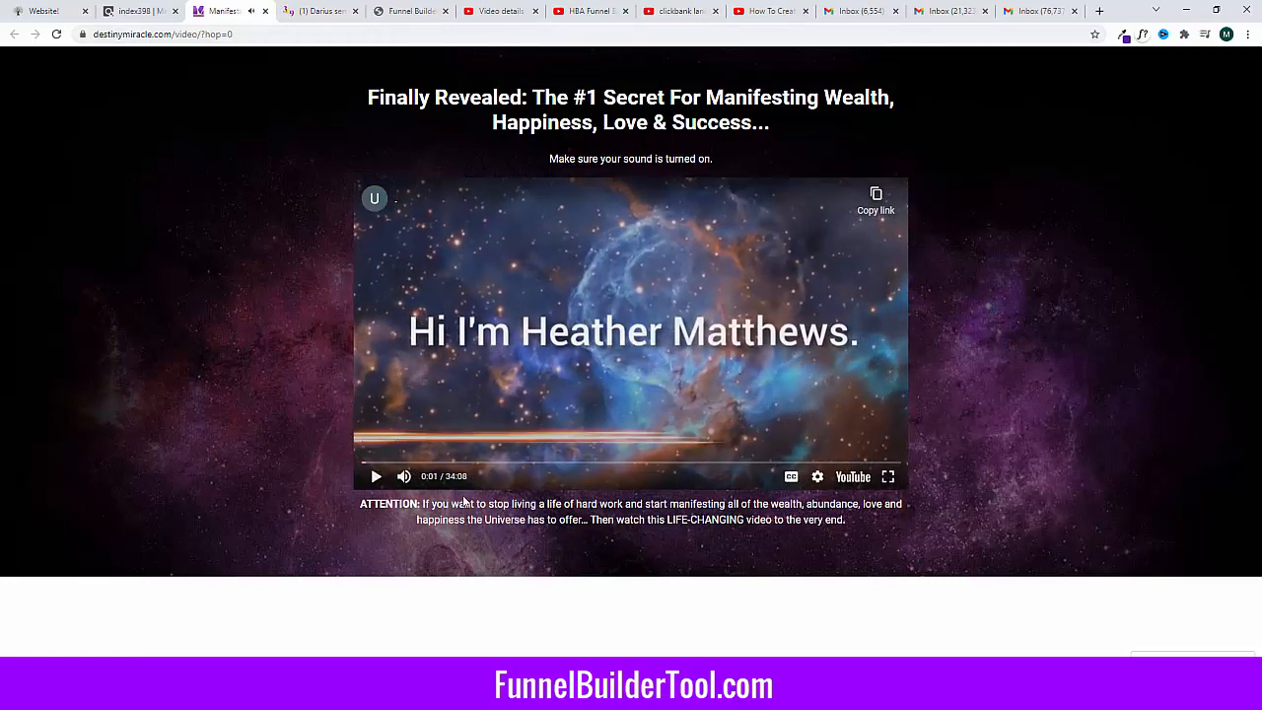
{"action": "left_click", "coordinate": [264, 12]}
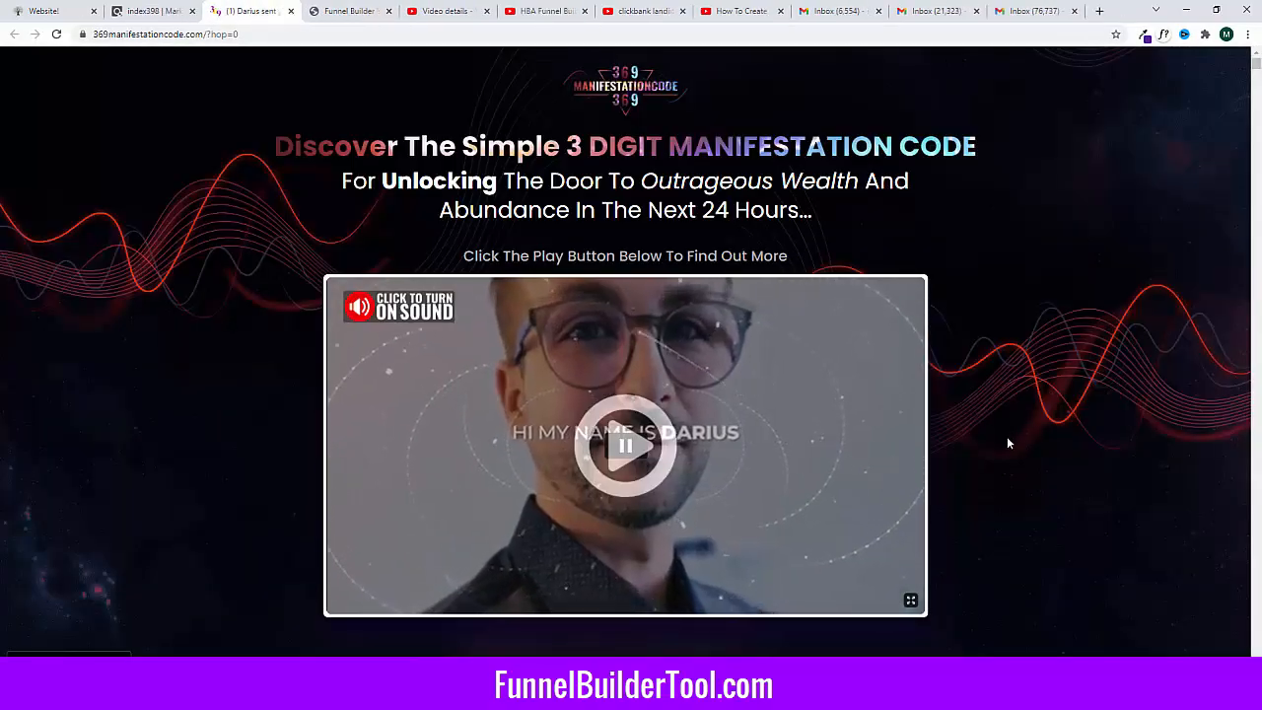
Step: Preview the 369 Manifestation Code video and examine the sales page's benefit list, number code and requirements sections
{"action": "left_click", "coordinate": [640, 444]}
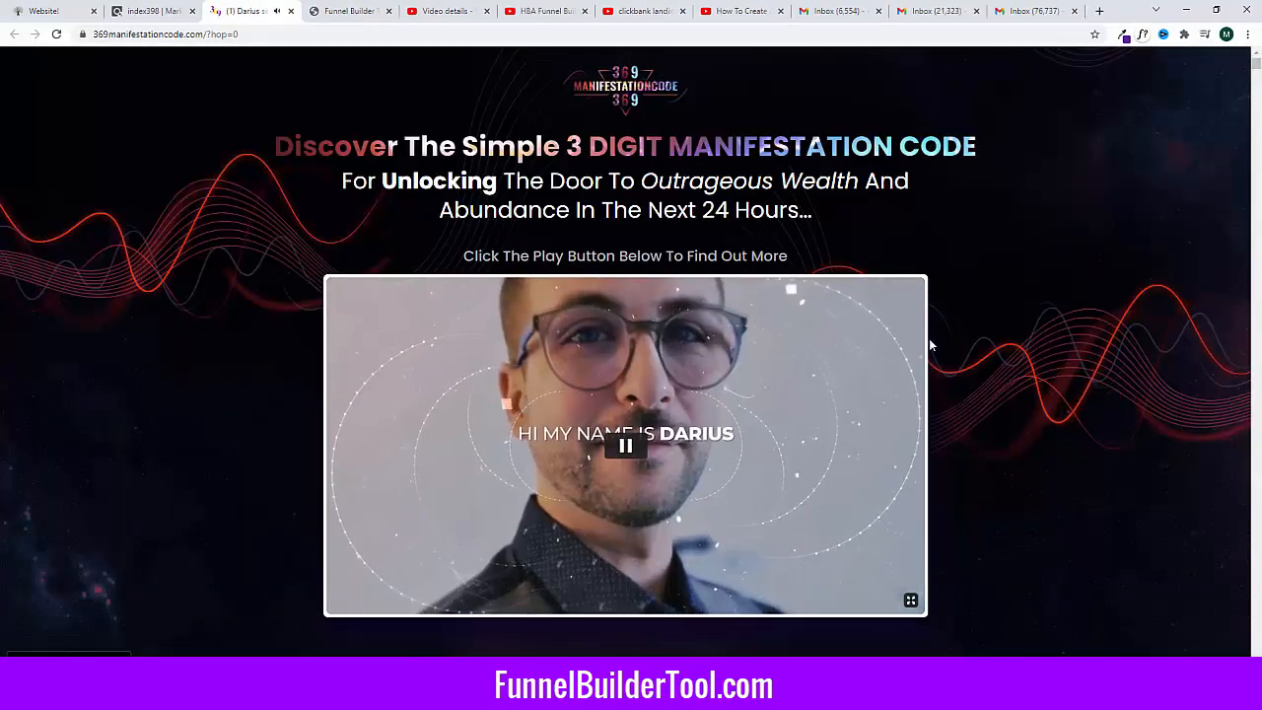
{"action": "left_click", "coordinate": [625, 445]}
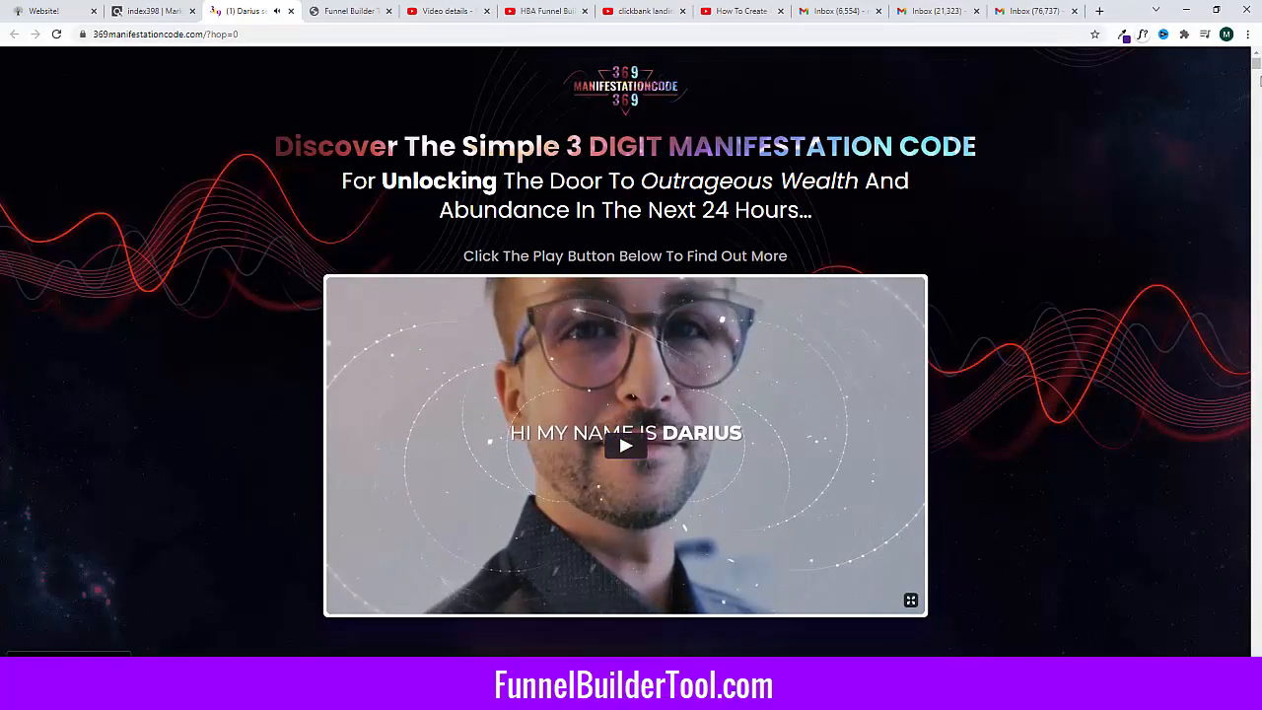
{"action": "mouse_move", "coordinate": [1255, 67]}
{"action": "left_mouse_down"}
{"action": "mouse_move", "coordinate": [1256, 536]}
{"action": "mouse_move", "coordinate": [1256, 74]}
{"action": "left_mouse_up"}
{"action": "left_click_drag", "start_coordinate": [1256, 65], "coordinate": [1253, 98]}
{"action": "left_click_drag", "start_coordinate": [522, 263], "coordinate": [515, 349]}
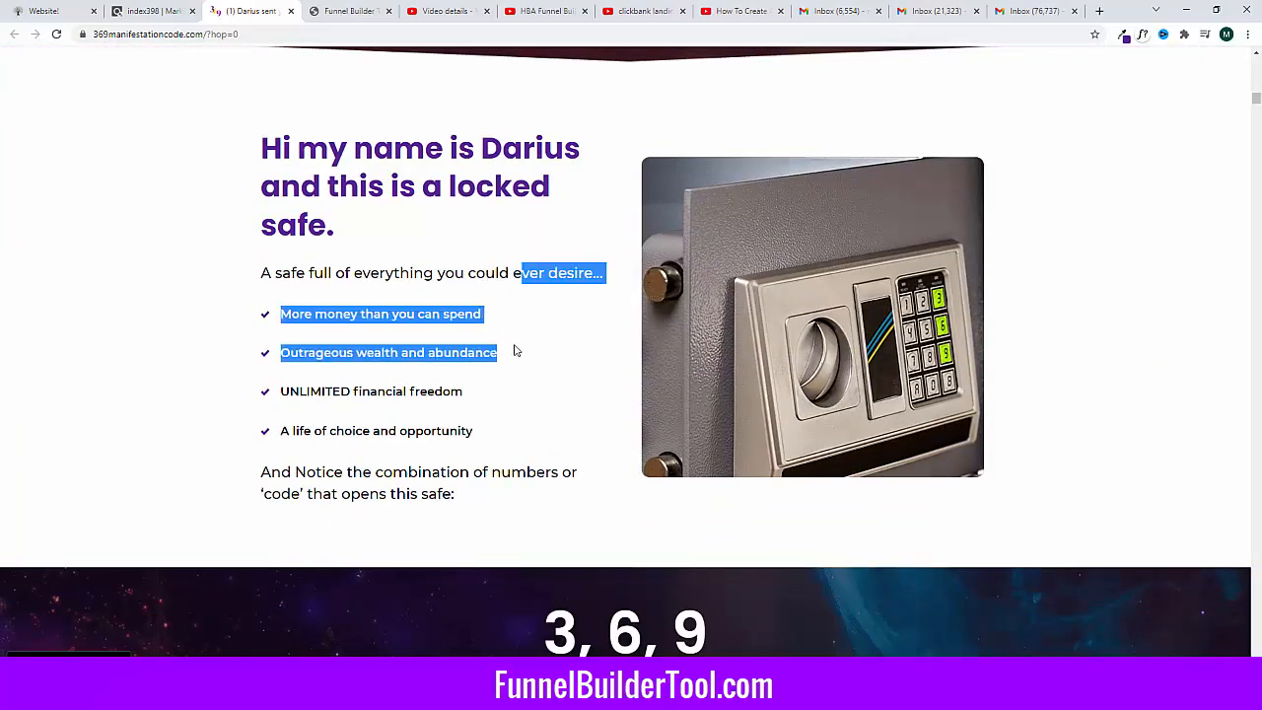
{"action": "scroll", "coordinate": [558, 401], "scroll_direction": "down", "scroll_amount": 4}
{"action": "left_click_drag", "start_coordinate": [540, 219], "coordinate": [713, 499]}
{"action": "scroll", "coordinate": [713, 499], "scroll_direction": "down", "scroll_amount": 7}
{"action": "scroll", "coordinate": [666, 352], "scroll_direction": "down", "scroll_amount": 14}
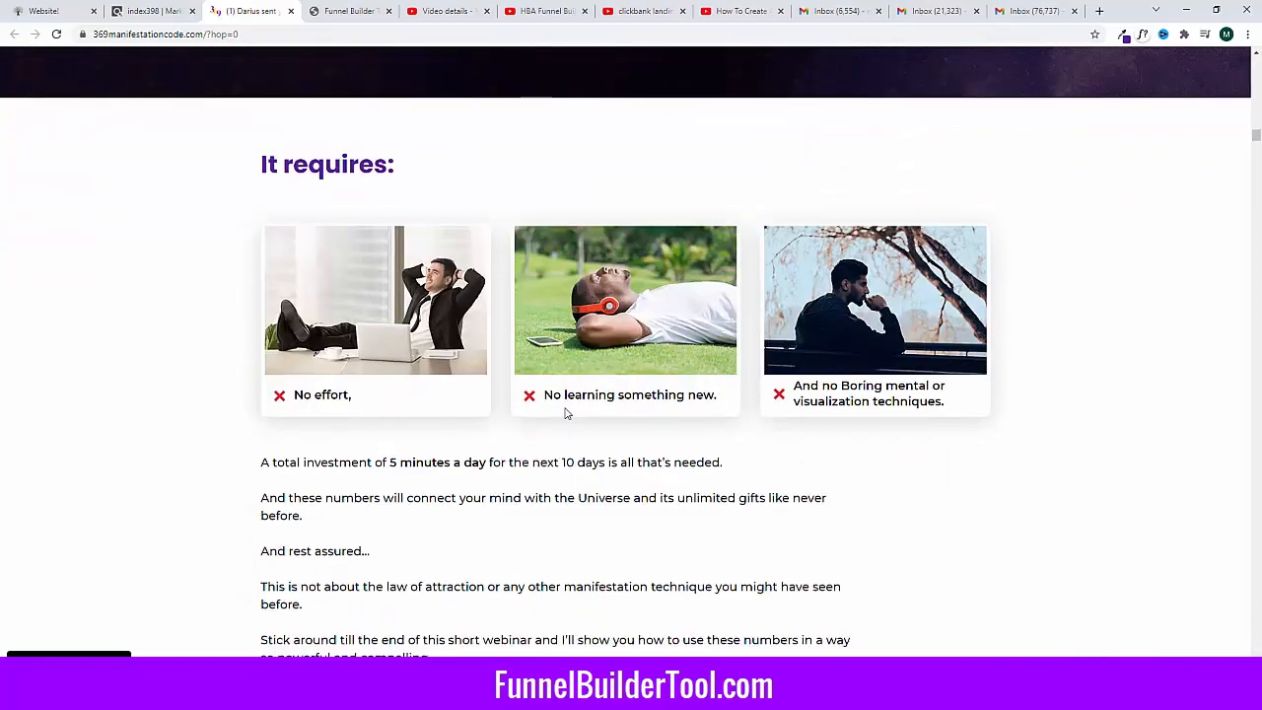
{"action": "scroll", "coordinate": [564, 409], "scroll_direction": "up", "scroll_amount": 4}
{"action": "scroll", "coordinate": [690, 359], "scroll_direction": "down", "scroll_amount": 4}
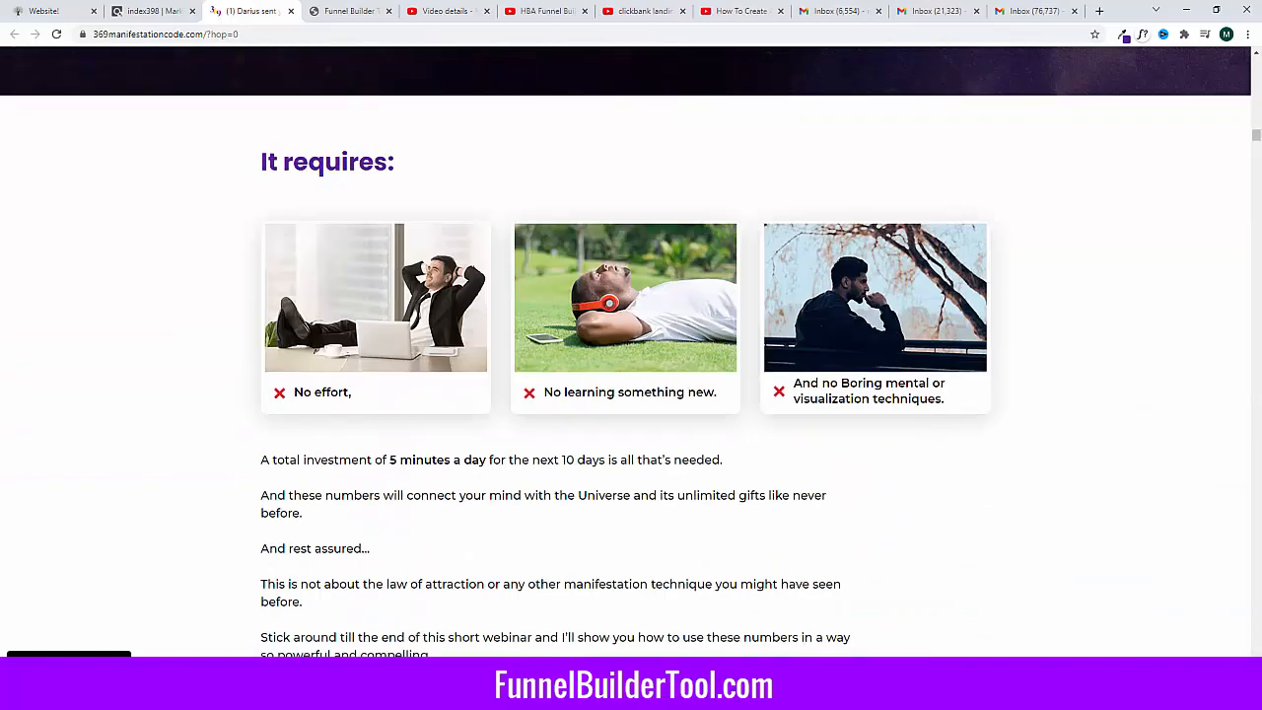
{"action": "scroll", "coordinate": [700, 453], "scroll_direction": "up", "scroll_amount": 4}
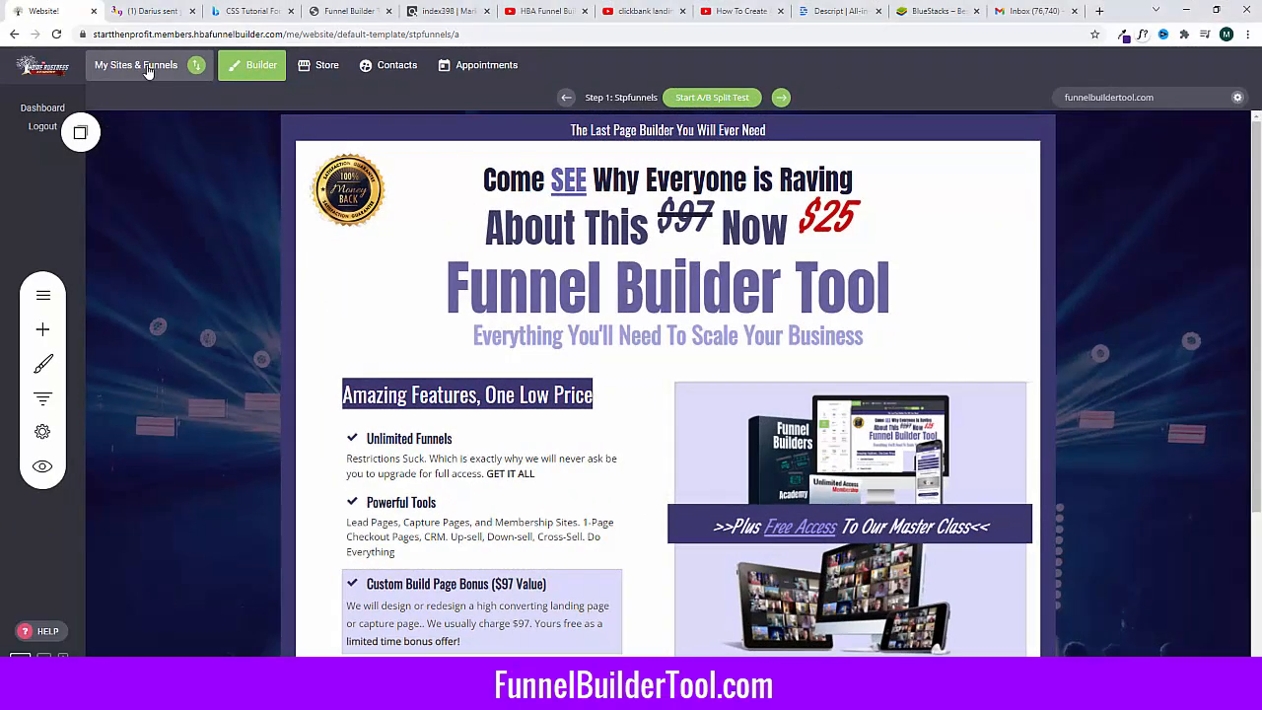
Step: In the funnel builder, open the funnelbuildertool.com funnel's steps and start adding a new page step
{"action": "left_click", "coordinate": [145, 69]}
{"action": "left_click", "coordinate": [141, 167]}
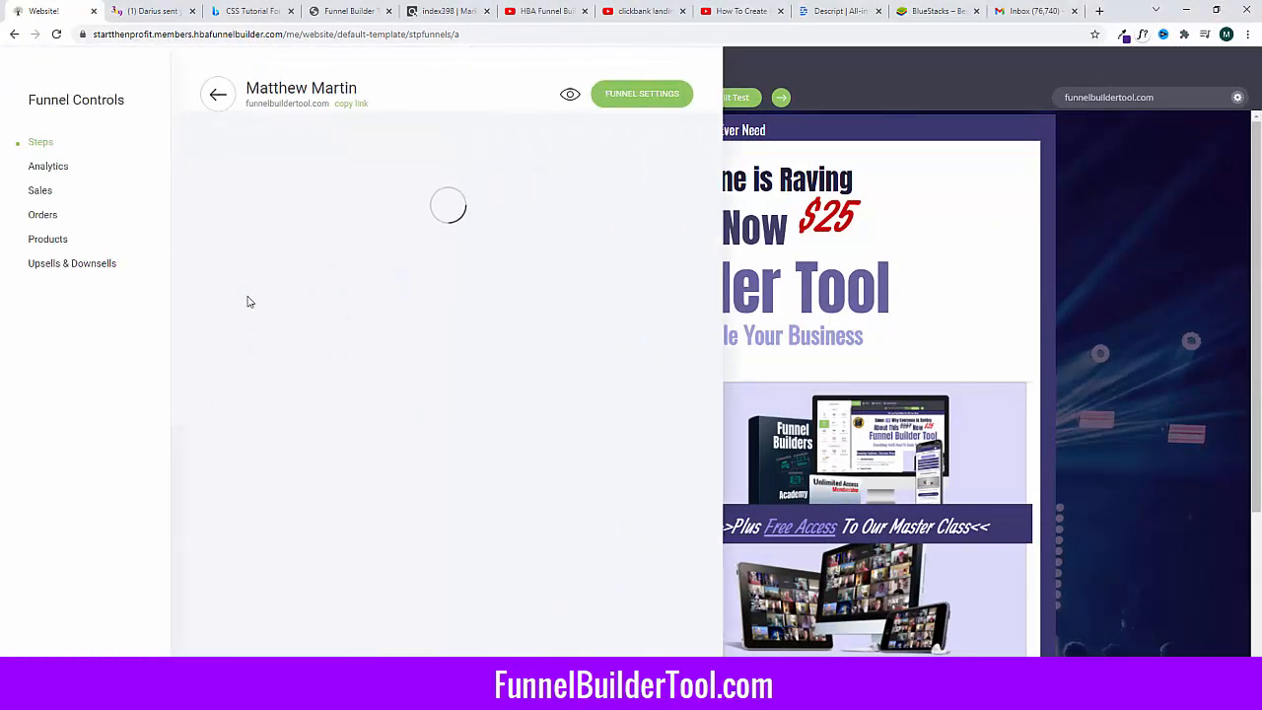
{"action": "scroll", "coordinate": [258, 303], "scroll_direction": "down", "scroll_amount": 15}
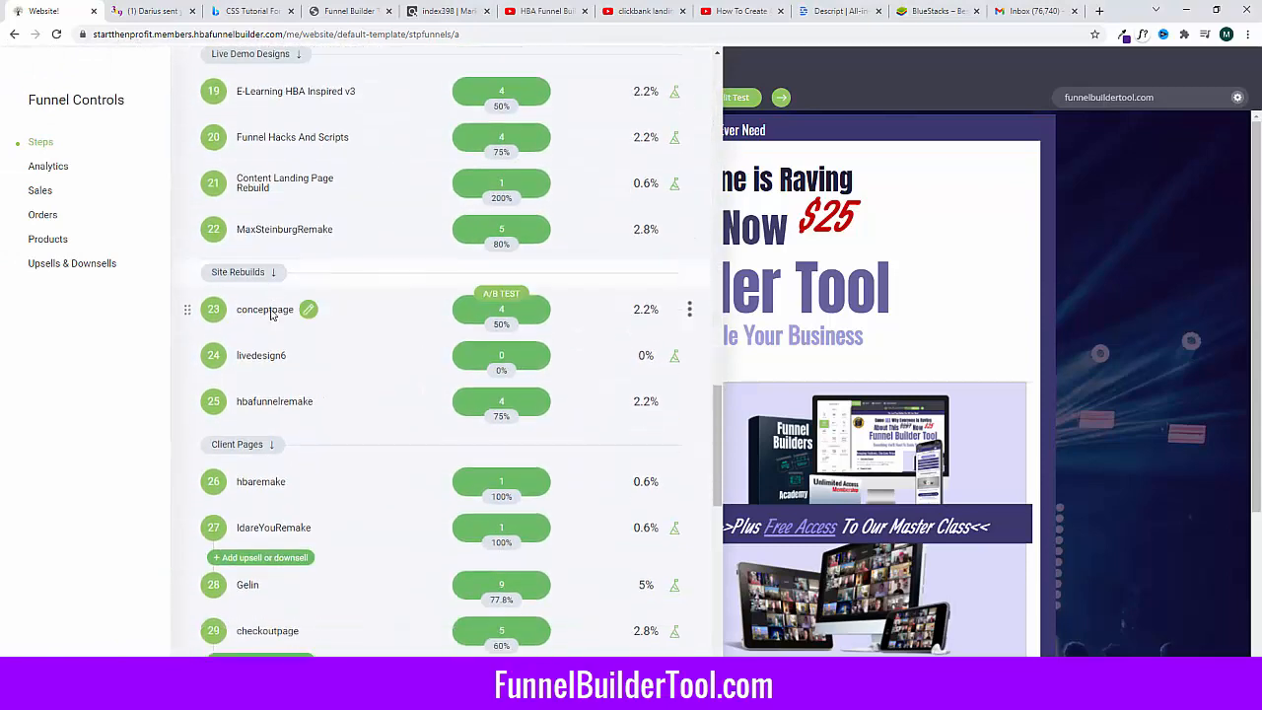
{"action": "scroll", "coordinate": [295, 441], "scroll_direction": "down", "scroll_amount": 3}
{"action": "left_click", "coordinate": [268, 648]}
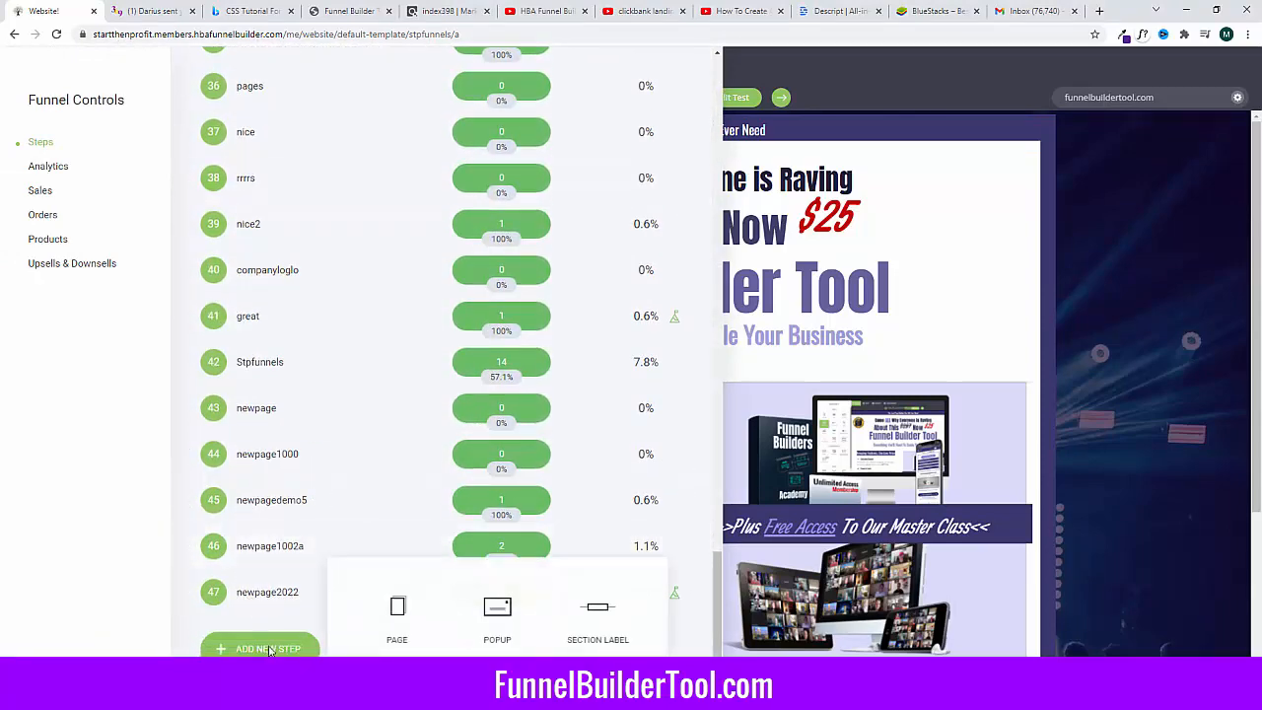
{"action": "left_click", "coordinate": [376, 602]}
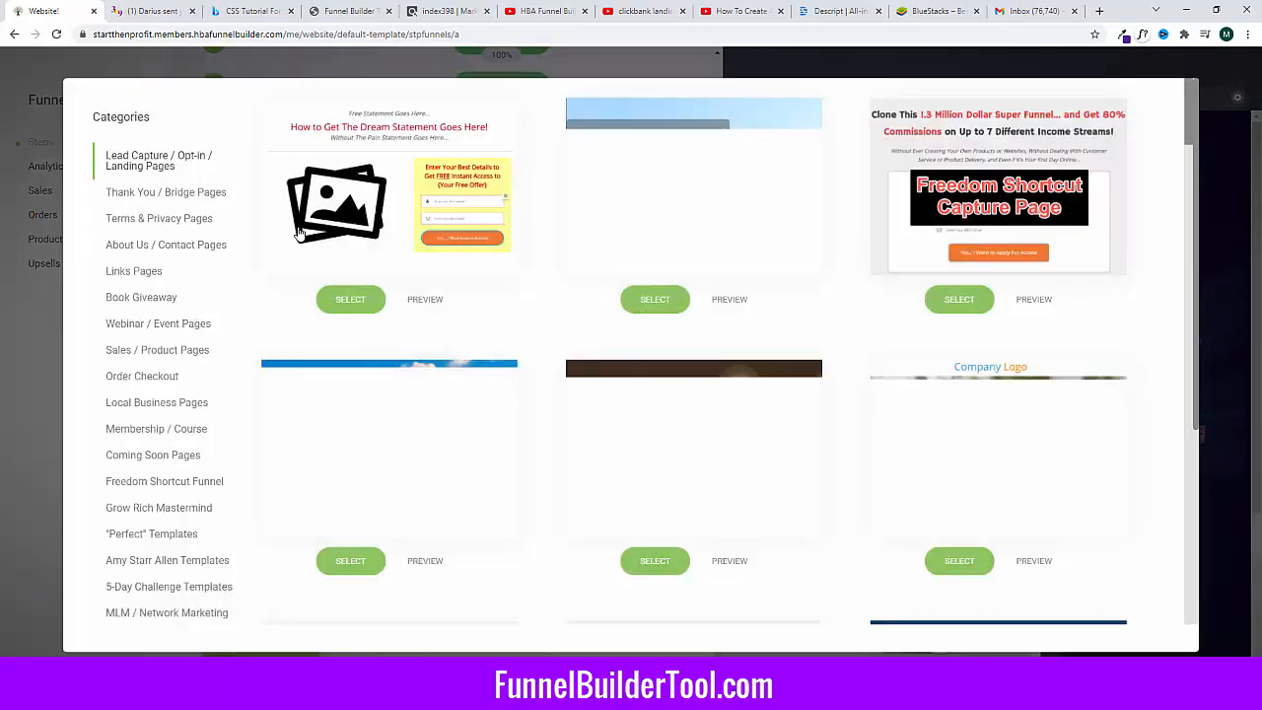
Step: Examine the page template categories, including Webinar / Event Pages and Sales / Product Pages
{"action": "scroll", "coordinate": [175, 296], "scroll_direction": "down", "scroll_amount": 3}
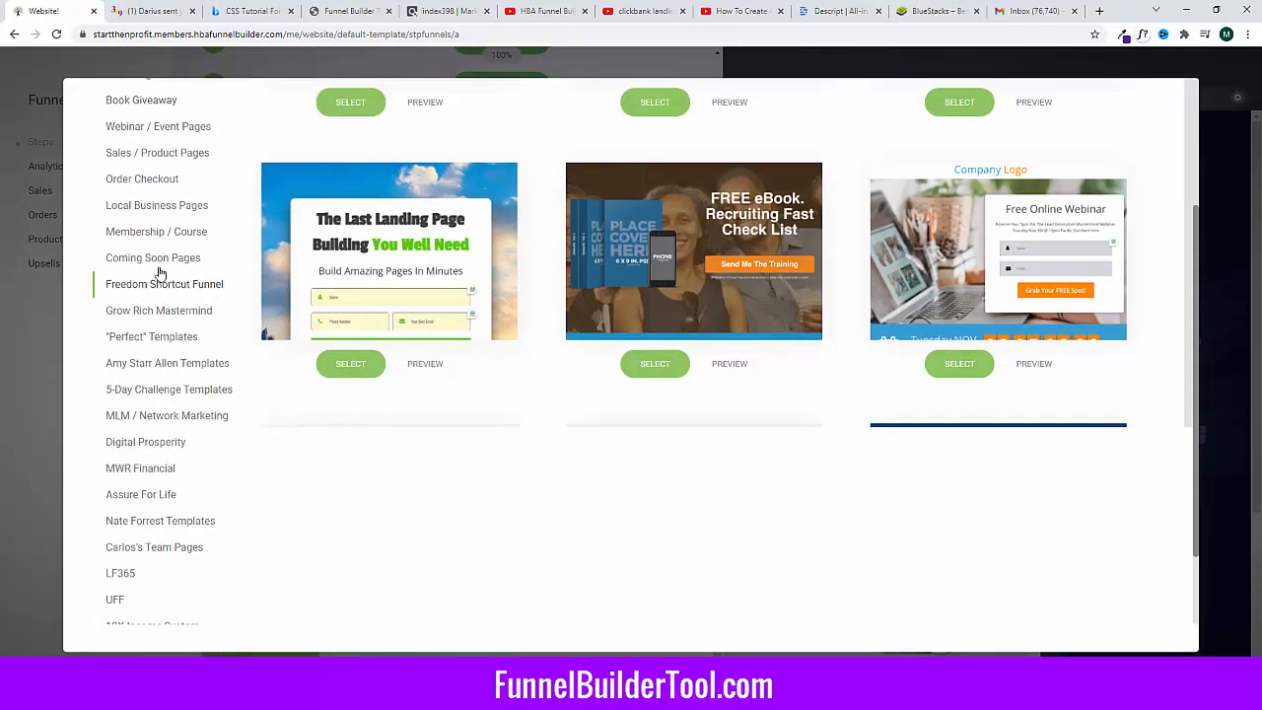
{"action": "scroll", "coordinate": [155, 268], "scroll_direction": "up", "scroll_amount": 2}
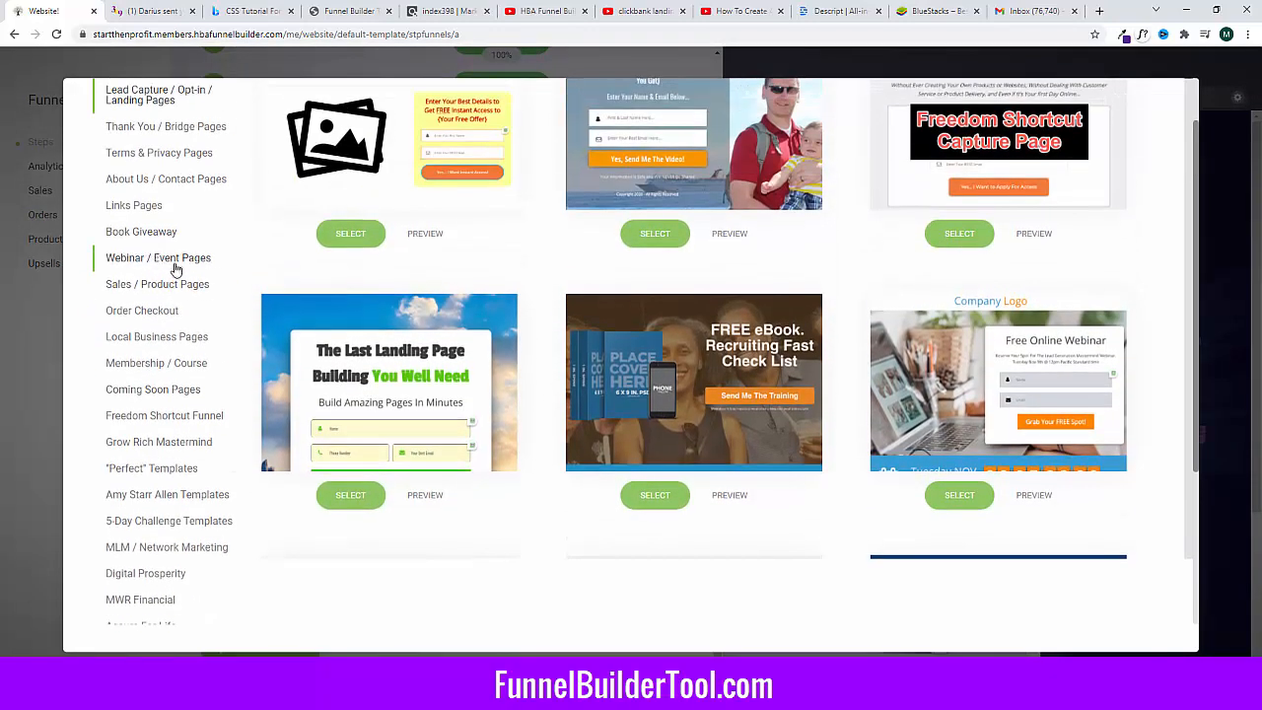
{"action": "left_click", "coordinate": [165, 261]}
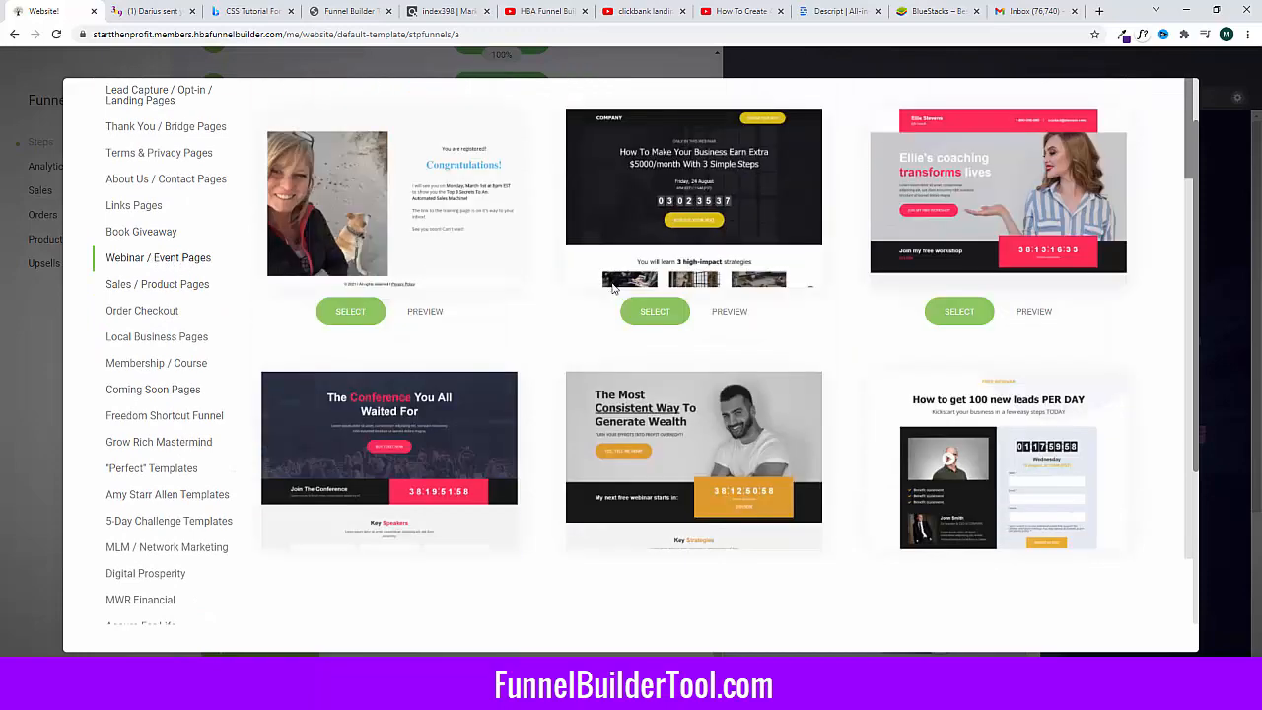
{"action": "scroll", "coordinate": [598, 293], "scroll_direction": "down", "scroll_amount": 1}
{"action": "left_click", "coordinate": [187, 286]}
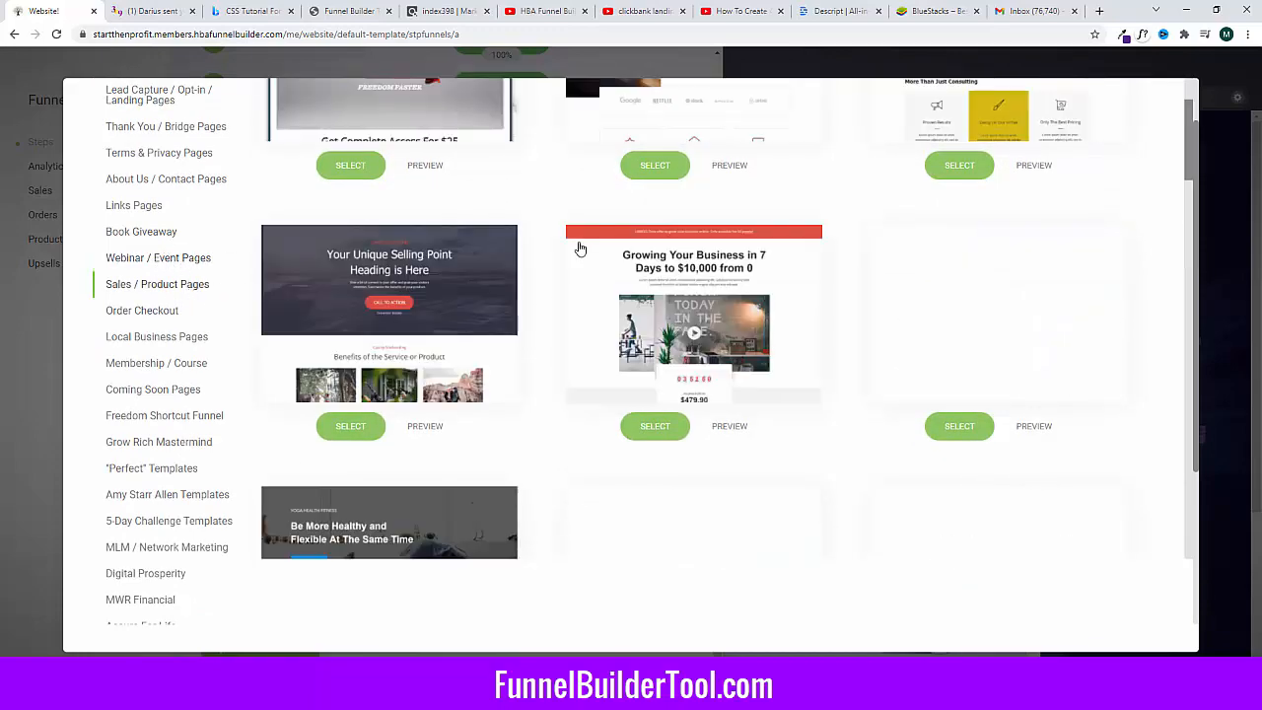
{"action": "scroll", "coordinate": [578, 248], "scroll_direction": "down", "scroll_amount": 5}
{"action": "scroll", "coordinate": [578, 247], "scroll_direction": "down", "scroll_amount": 8}
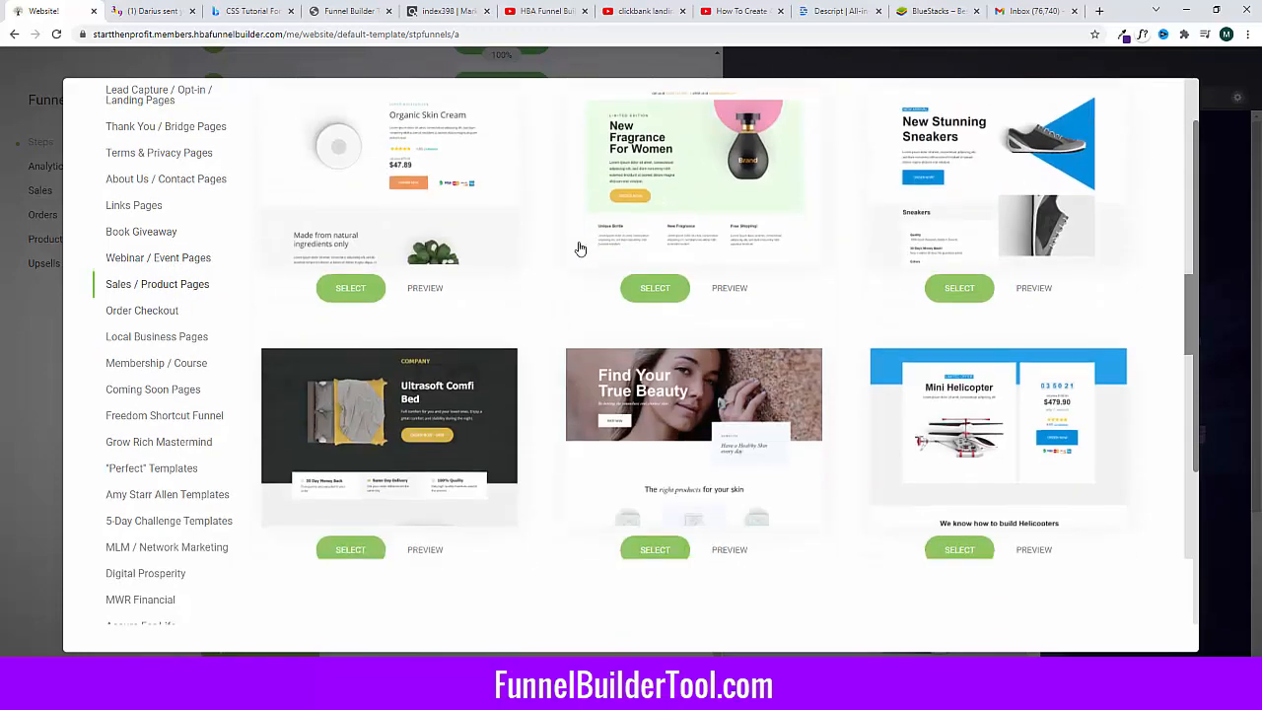
{"action": "scroll", "coordinate": [387, 282], "scroll_direction": "down", "scroll_amount": 4}
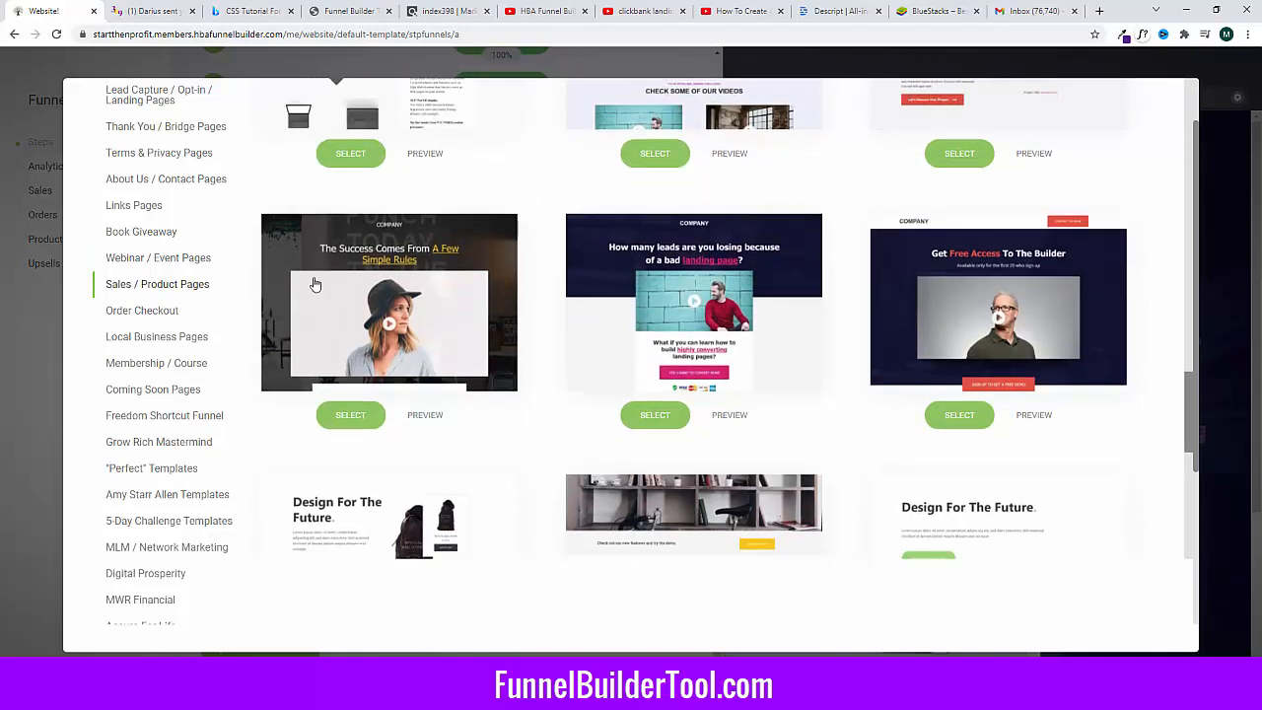
{"action": "scroll", "coordinate": [169, 369], "scroll_direction": "down", "scroll_amount": 5}
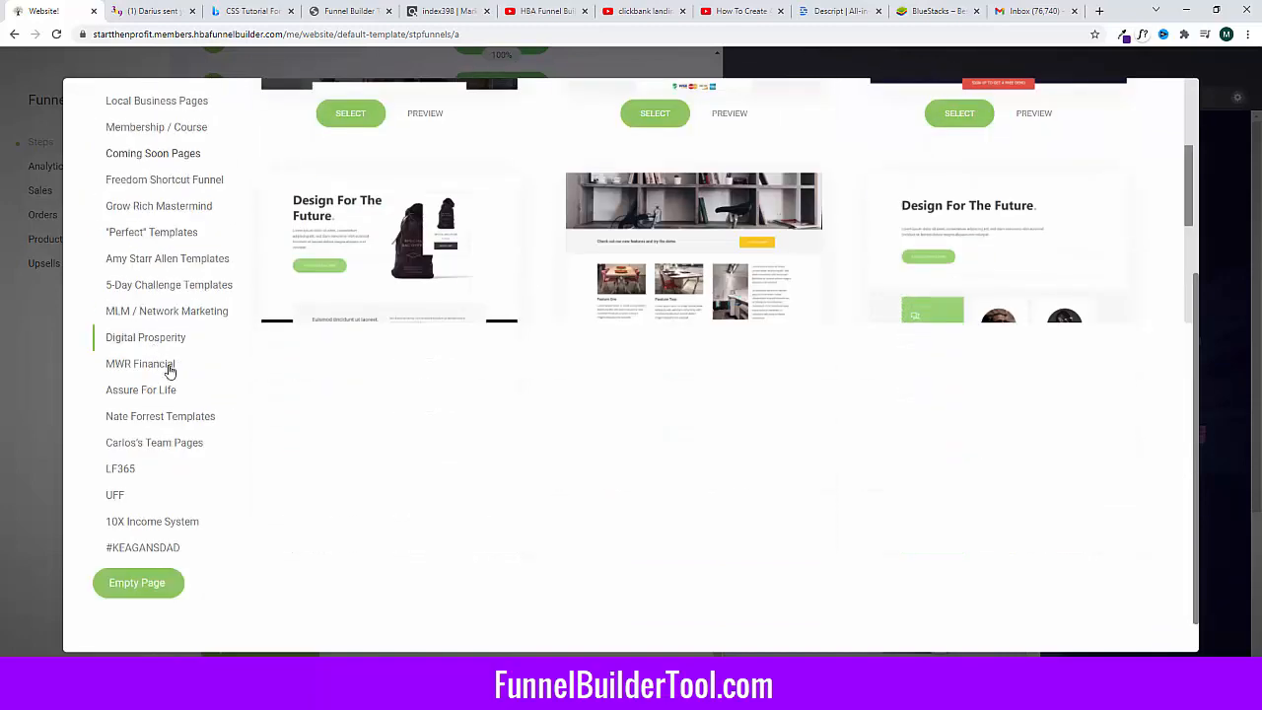
Step: Create an empty public page named newbuild29292 as a new step of the funnel
{"action": "left_click", "coordinate": [141, 589]}
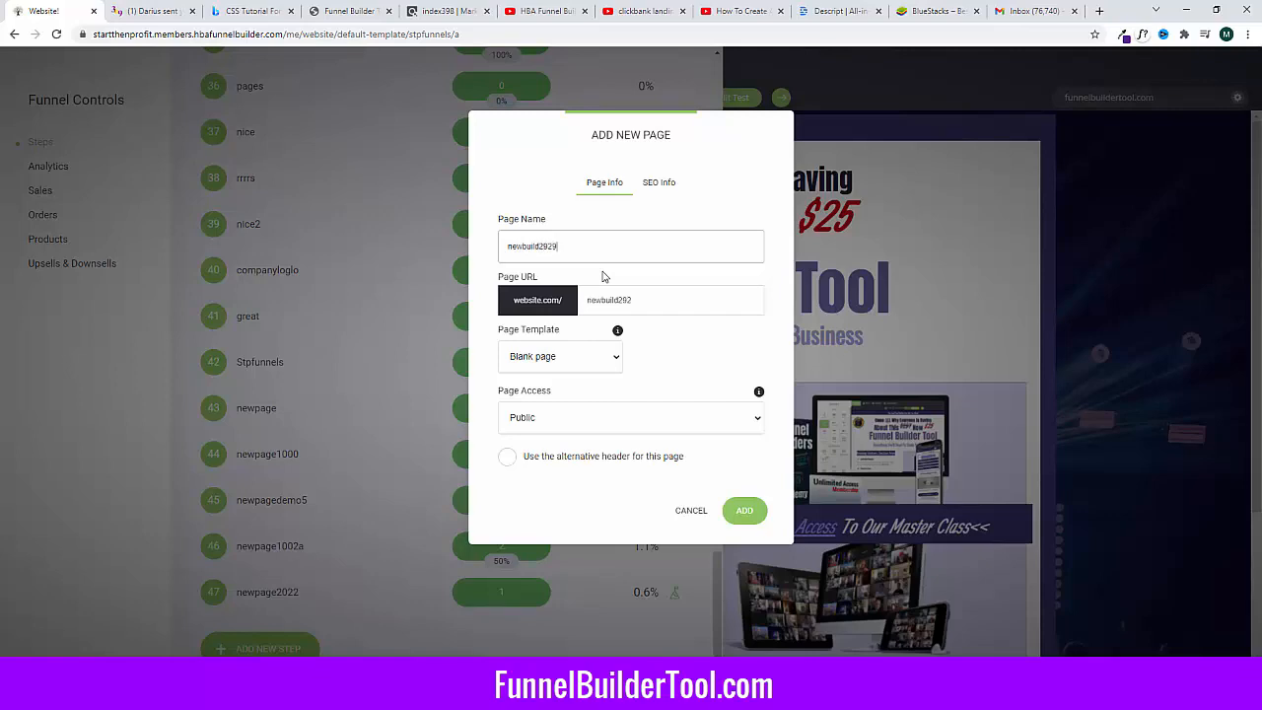
{"action": "left_click", "coordinate": [744, 510]}
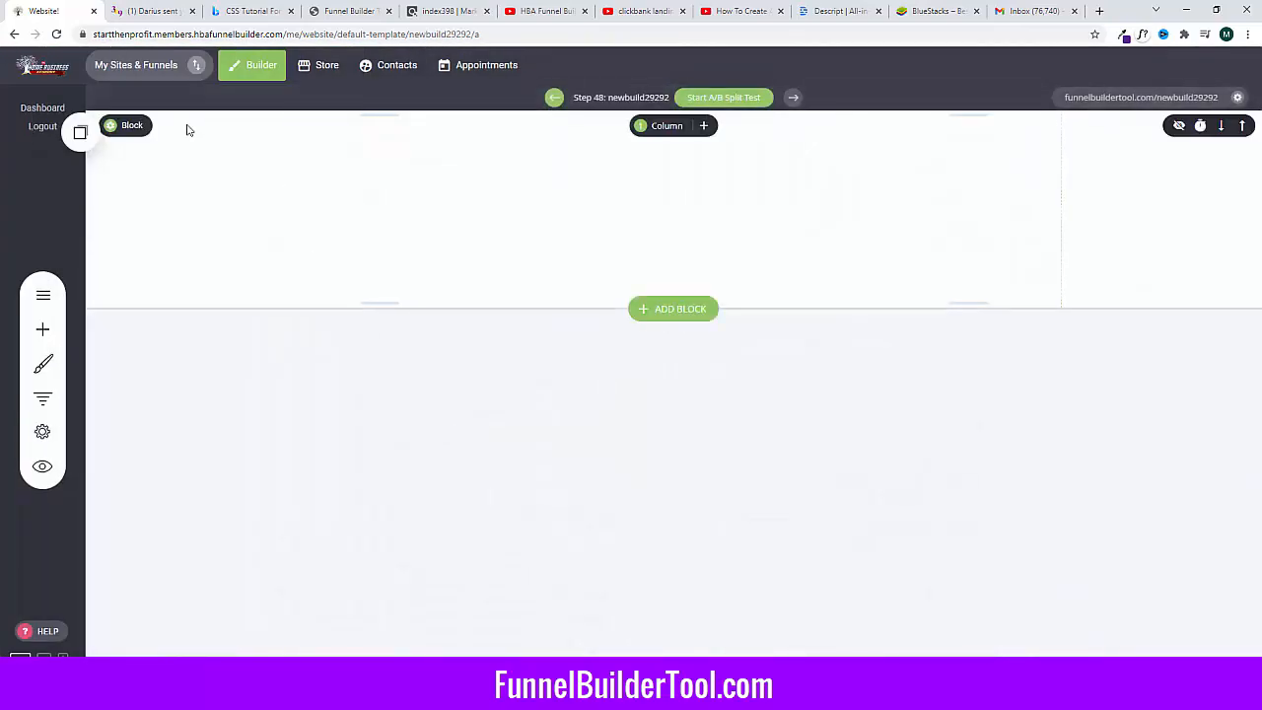
Step: Switch to the 369 Manifestation Code sales page and sample the light blue of the main headline's ending with the eye dropper
{"action": "left_click", "coordinate": [153, 11]}
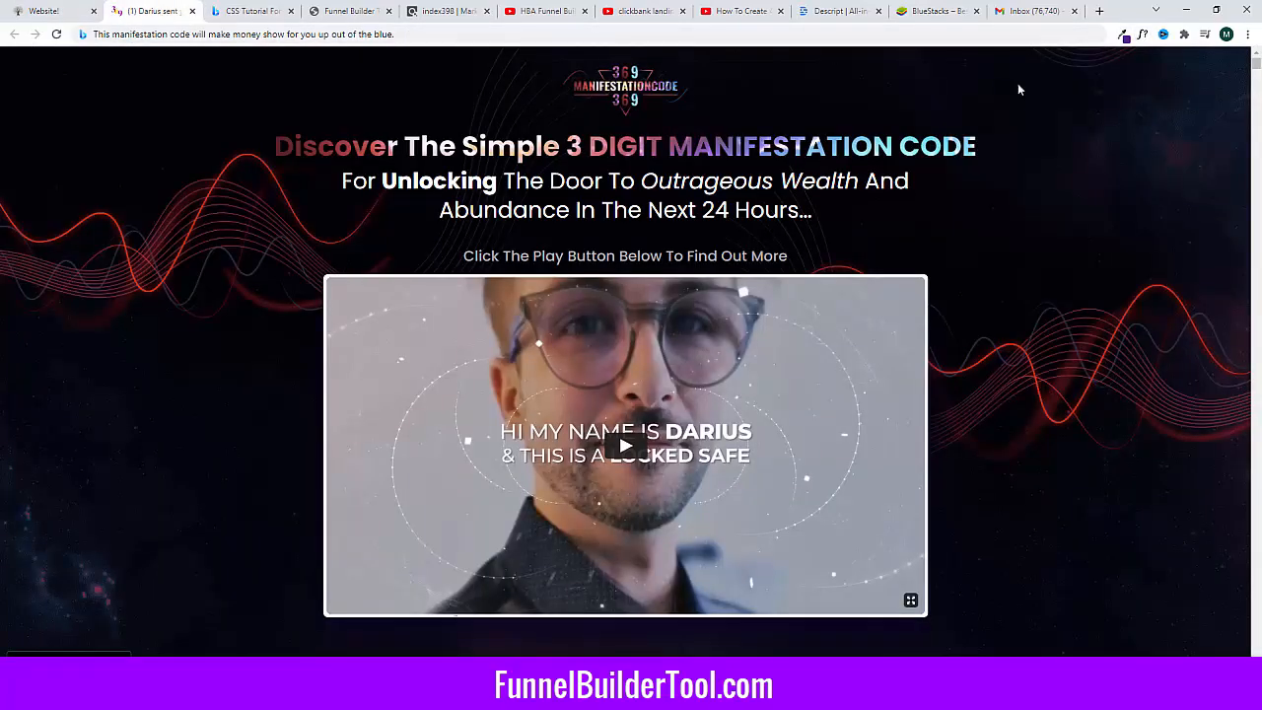
{"action": "left_click", "coordinate": [1124, 37]}
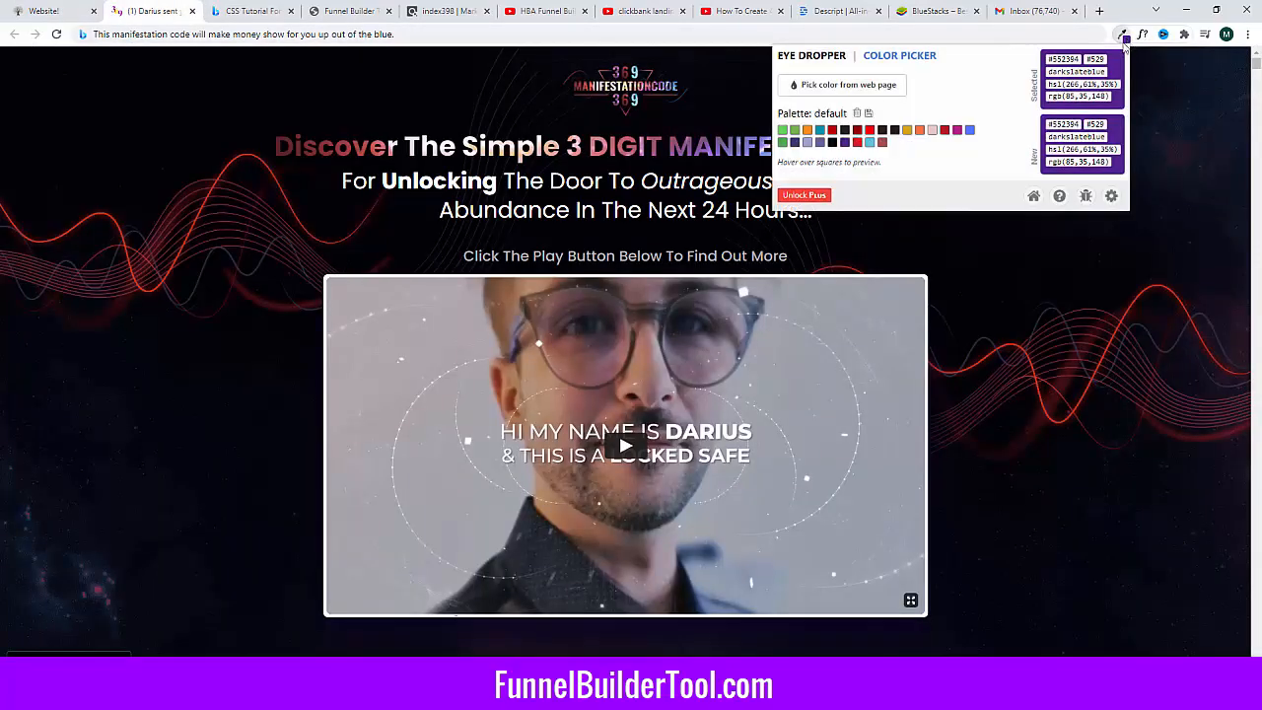
{"action": "left_click", "coordinate": [883, 89]}
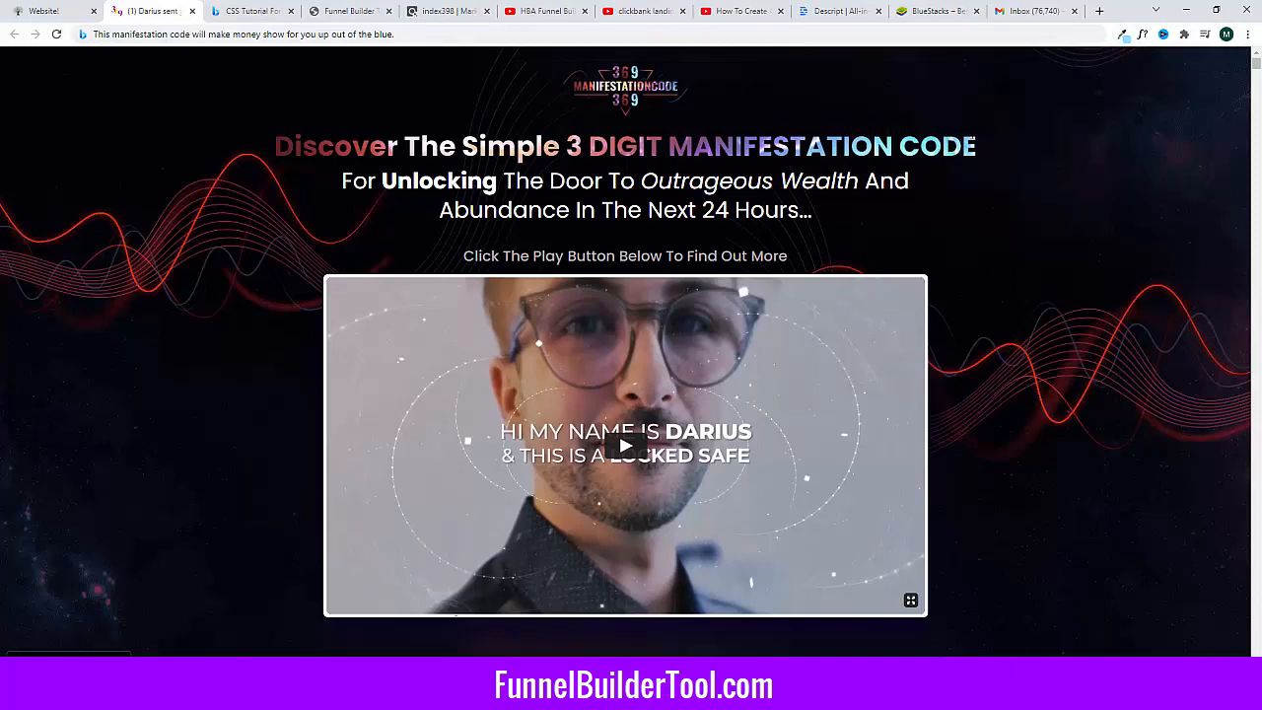
Step: Highlight the headline "Discover The Simple 3 DIGIT MANIFESTATION CODE" to examine its colour gradient
{"action": "left_click_drag", "start_coordinate": [980, 148], "coordinate": [846, 140]}
{"action": "left_click", "coordinate": [851, 138]}
{"action": "left_click_drag", "start_coordinate": [268, 148], "coordinate": [1014, 151]}
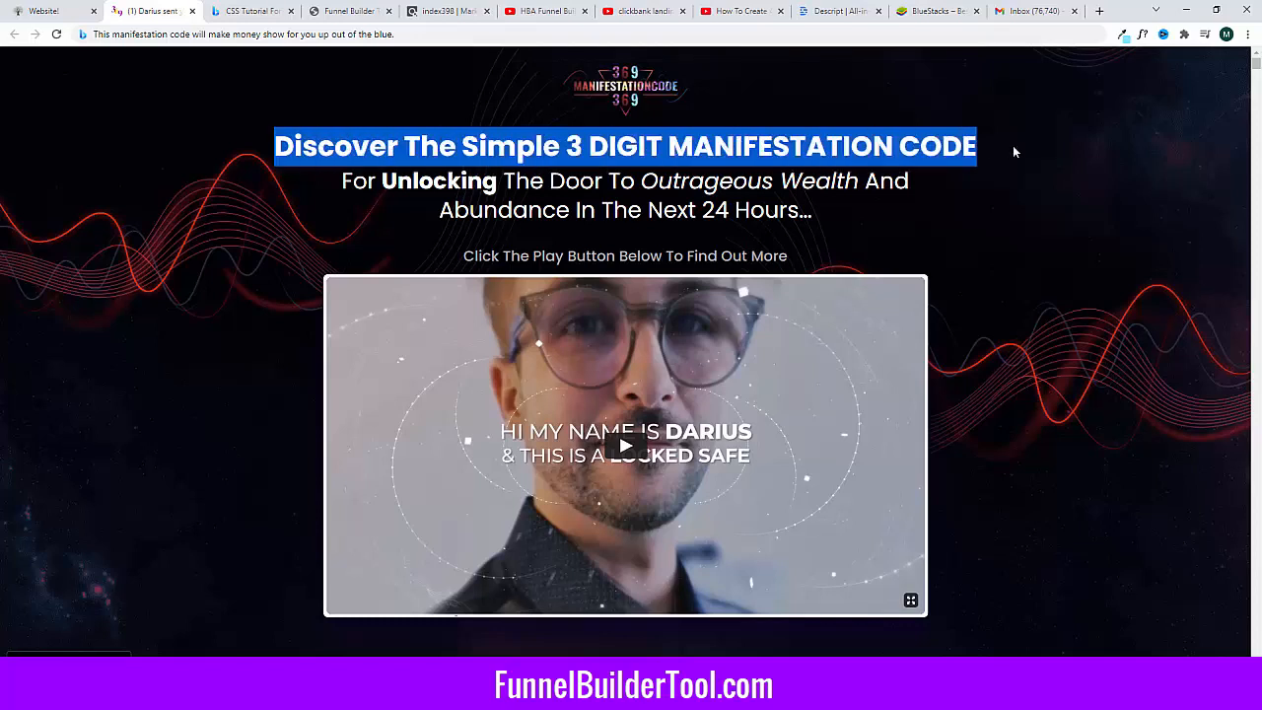
{"action": "left_click", "coordinate": [702, 146]}
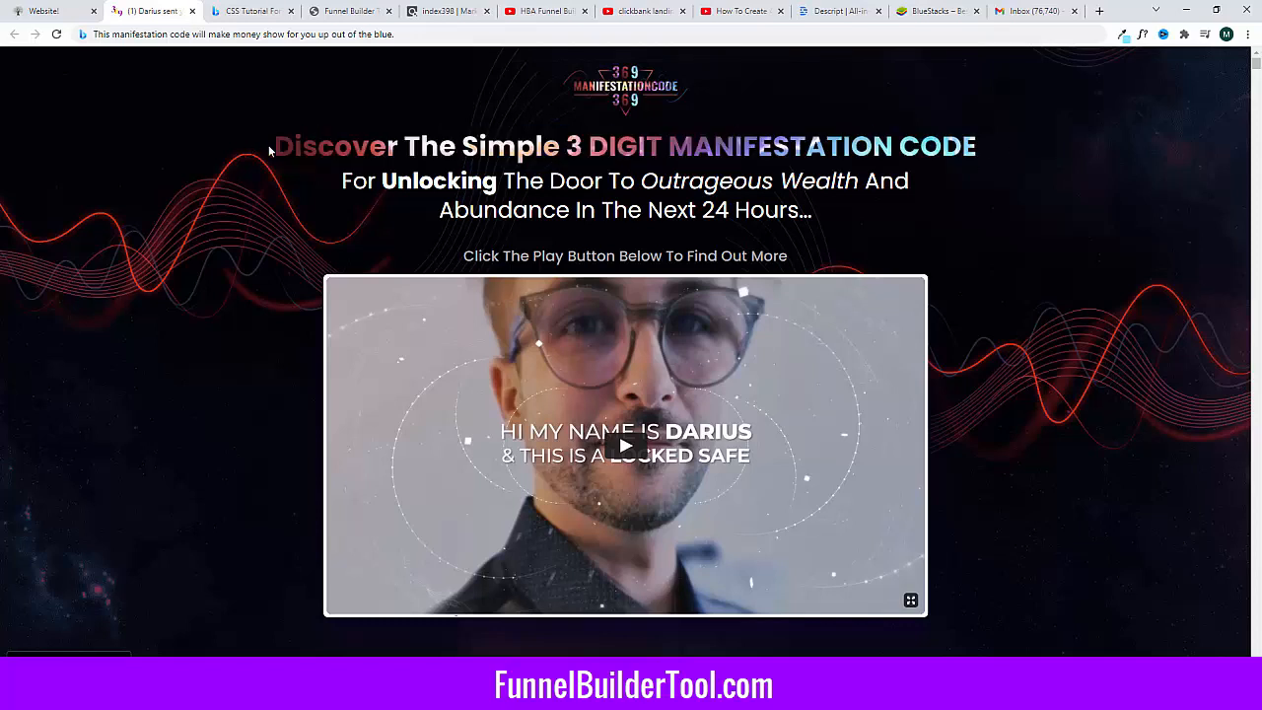
{"action": "left_click_drag", "start_coordinate": [270, 146], "coordinate": [943, 144]}
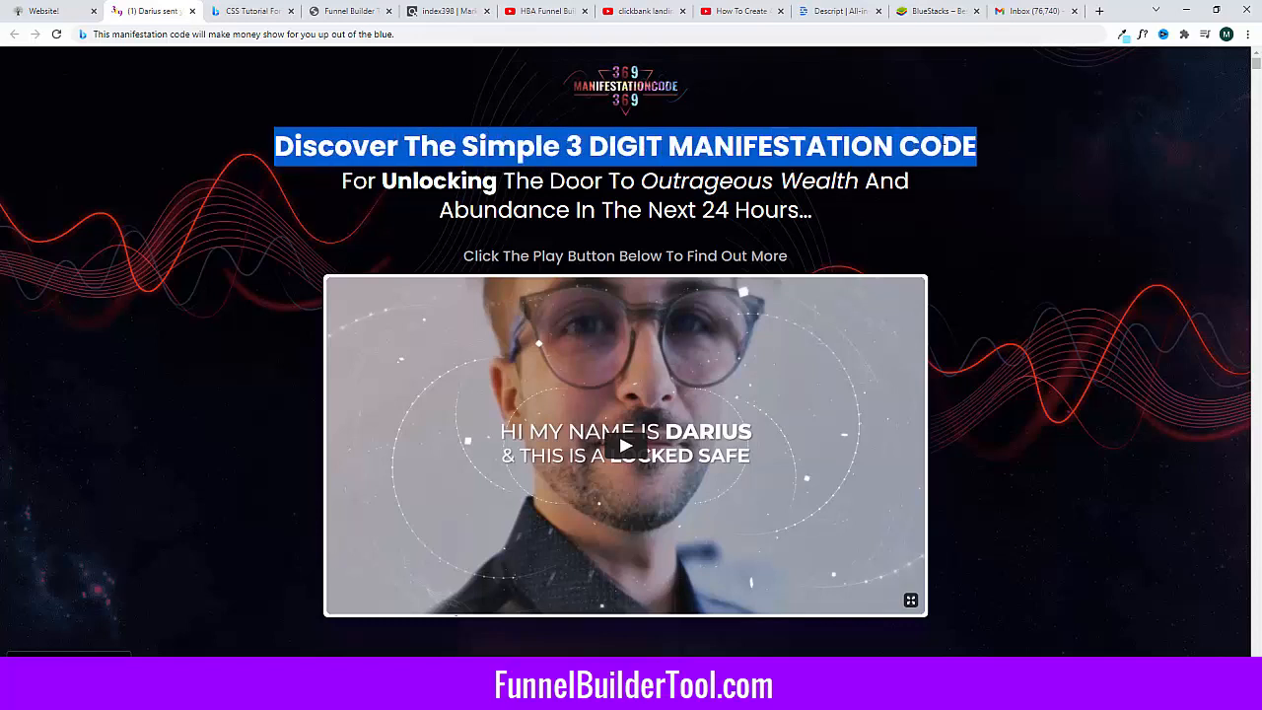
{"action": "left_click", "coordinate": [943, 145]}
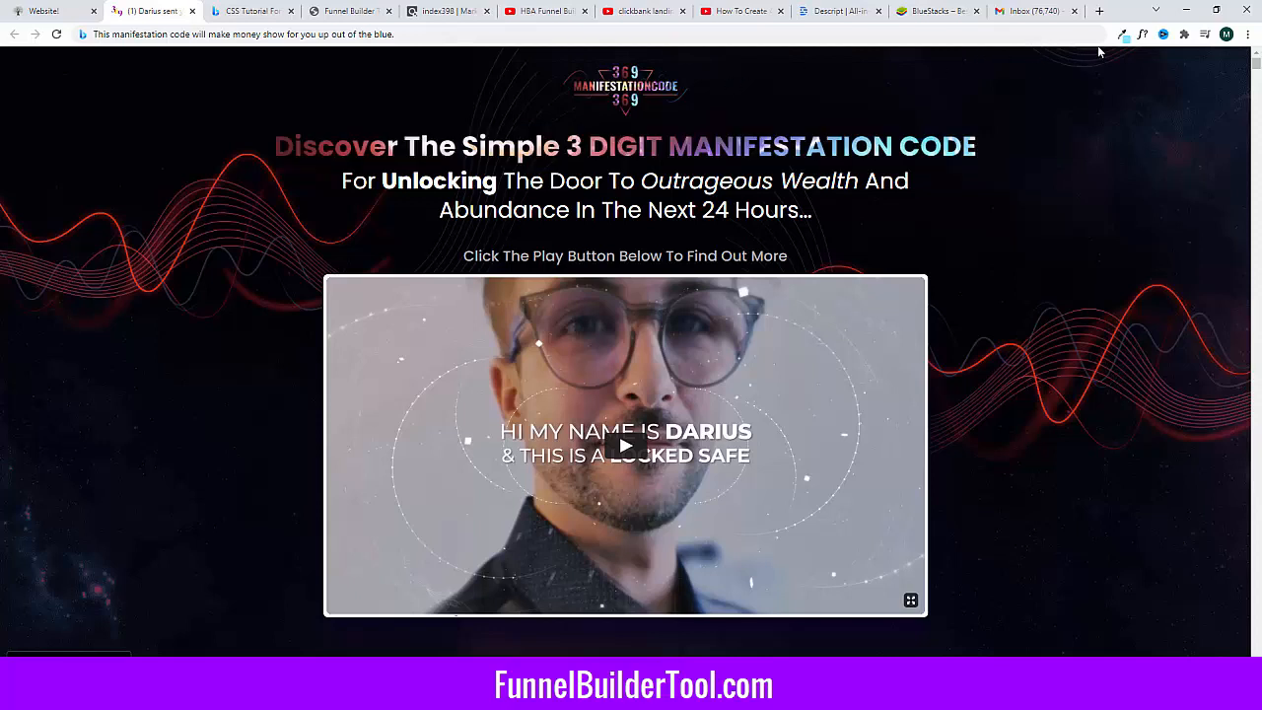
Step: Sample the red of the word "Discover" in the headline with the eye dropper
{"action": "left_click", "coordinate": [1122, 35]}
{"action": "left_click", "coordinate": [870, 85]}
{"action": "left_click", "coordinate": [364, 145]}
Step: Sample the purple of the large heading beside the locked safe image with the eye dropper
{"action": "scroll", "coordinate": [564, 266], "scroll_direction": "down", "scroll_amount": 20}
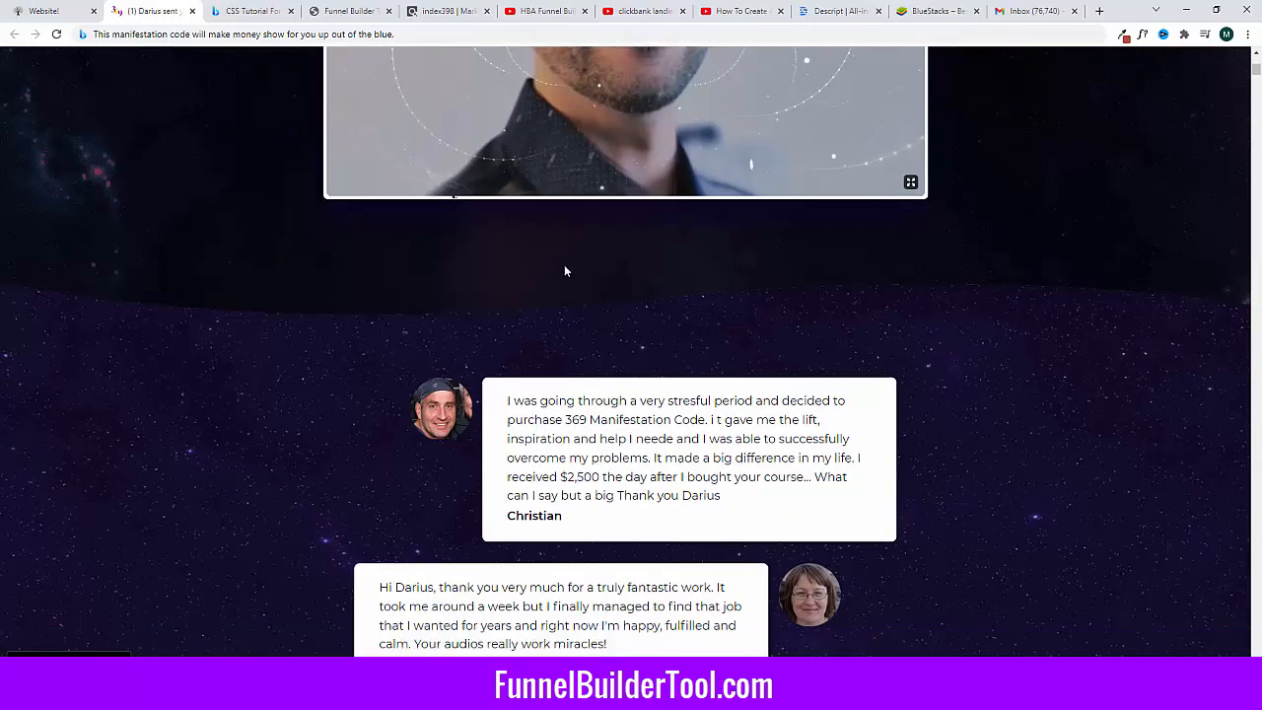
{"action": "scroll", "coordinate": [560, 312], "scroll_direction": "up", "scroll_amount": 3}
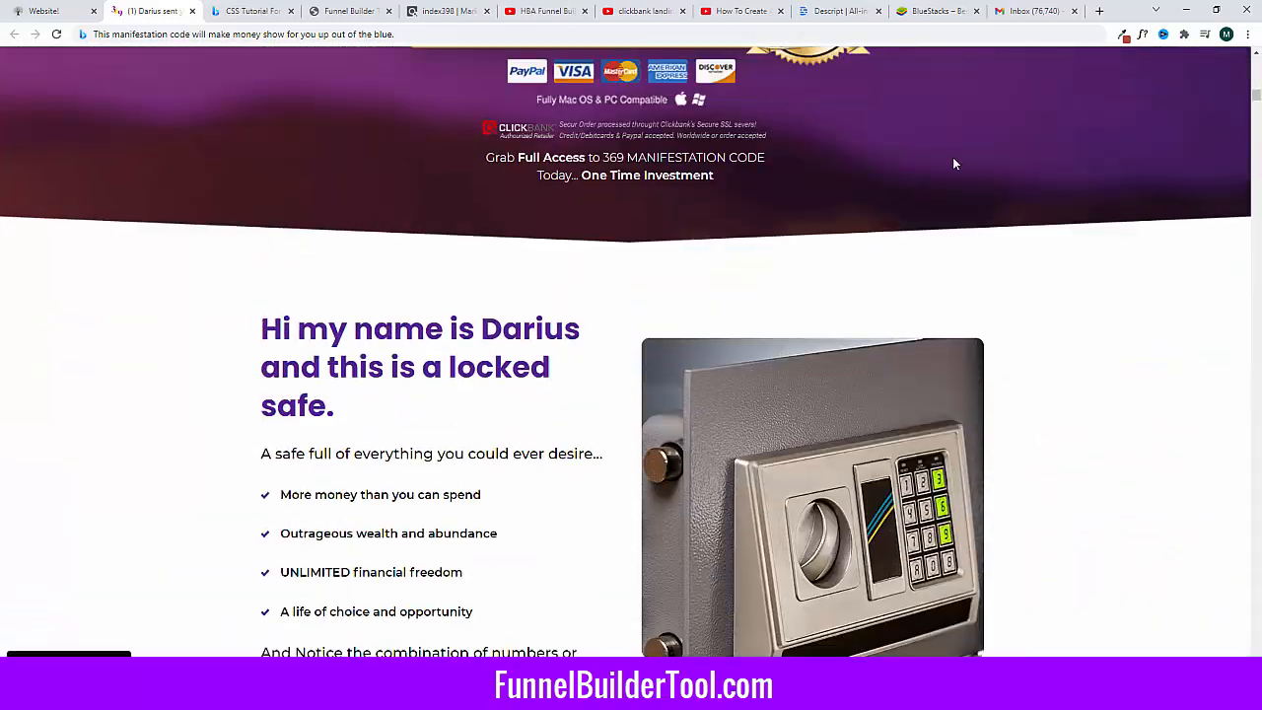
{"action": "left_click", "coordinate": [1123, 36]}
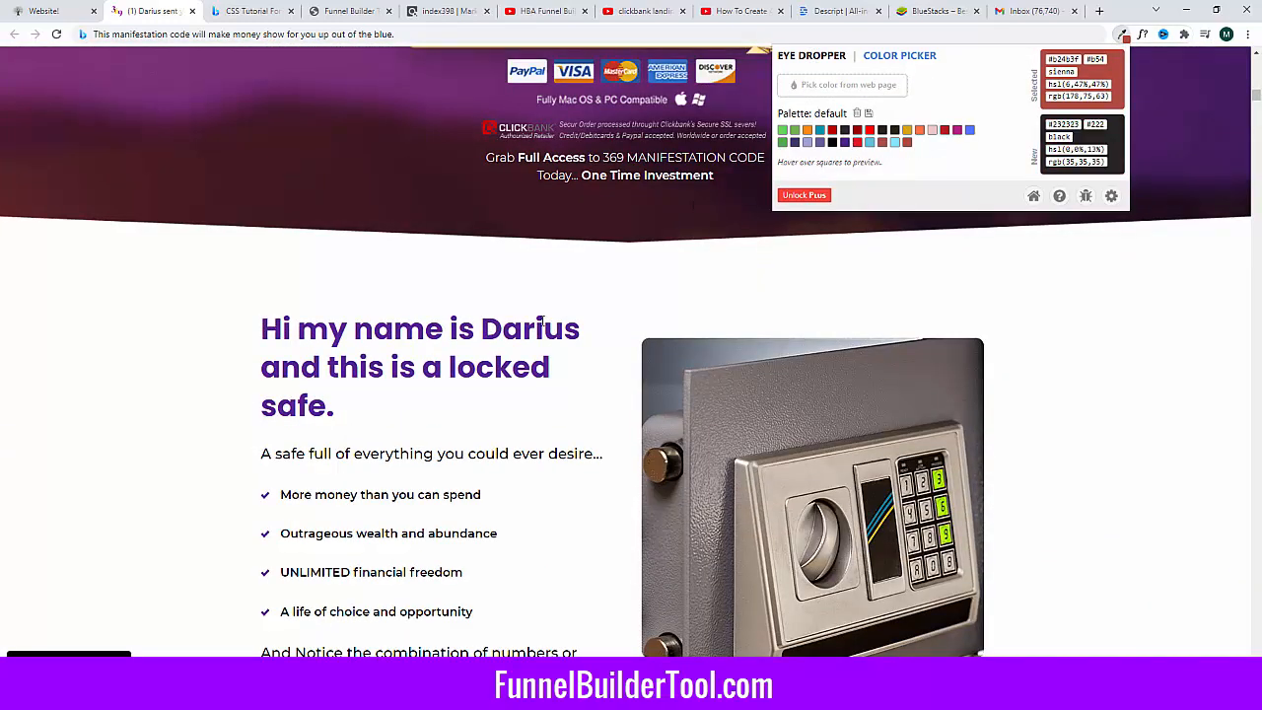
{"action": "left_click", "coordinate": [844, 86]}
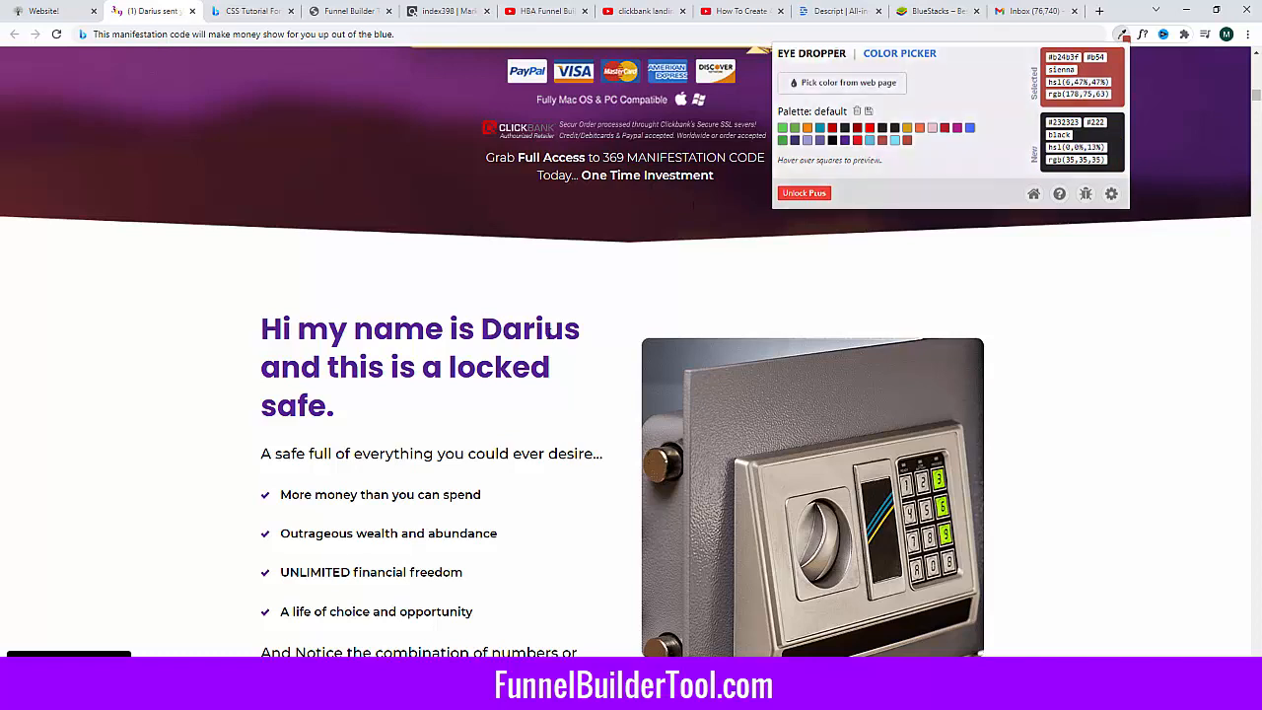
{"action": "left_click", "coordinate": [1140, 35]}
{"action": "left_click", "coordinate": [1141, 37]}
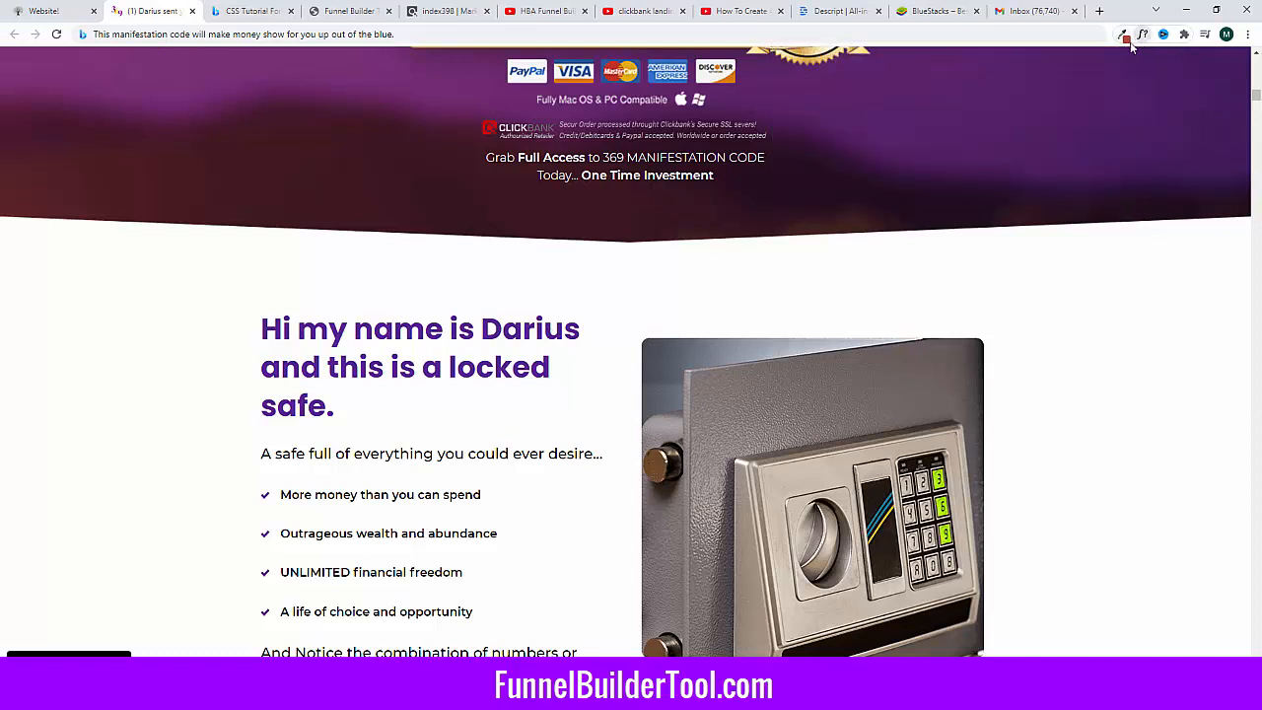
{"action": "left_click", "coordinate": [1122, 35]}
{"action": "left_click", "coordinate": [846, 86]}
{"action": "left_click", "coordinate": [541, 329]}
Step: Inspect the fonts of the sales page's main headline, subheadline and play-button line with WhatFont
{"action": "scroll", "coordinate": [950, 256], "scroll_direction": "up", "scroll_amount": 9}
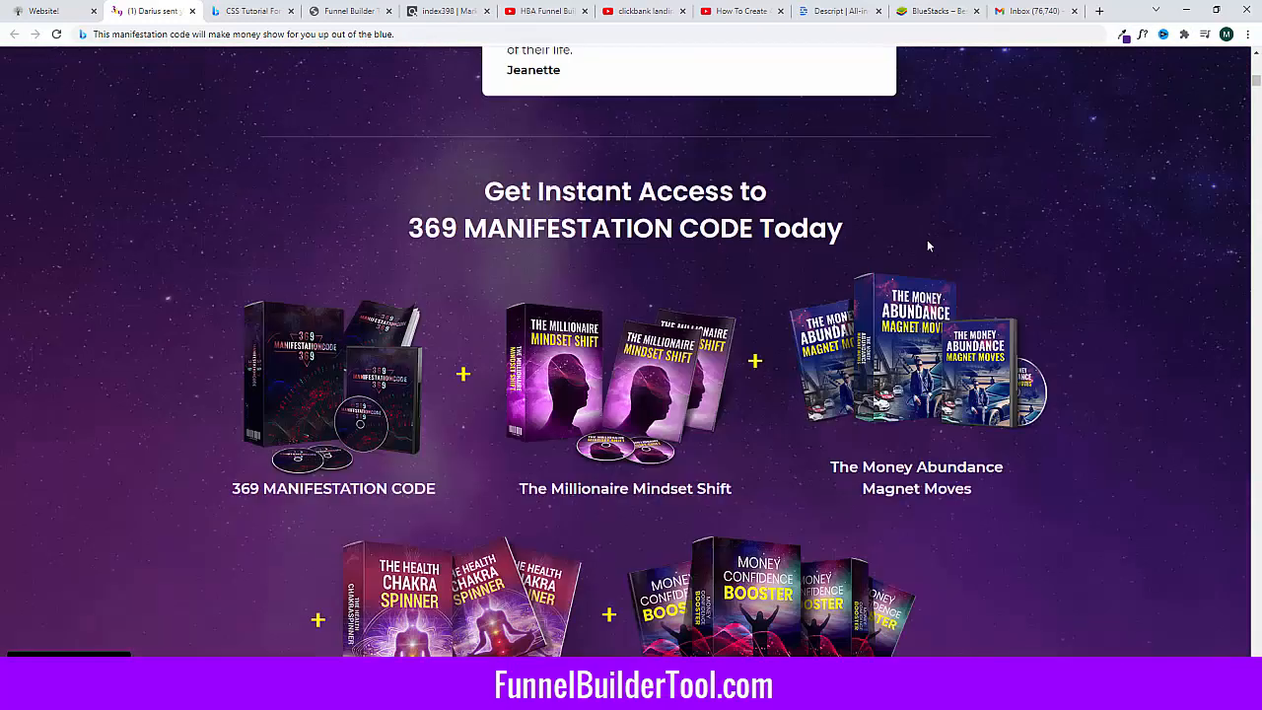
{"action": "scroll", "coordinate": [926, 239], "scroll_direction": "up", "scroll_amount": 10}
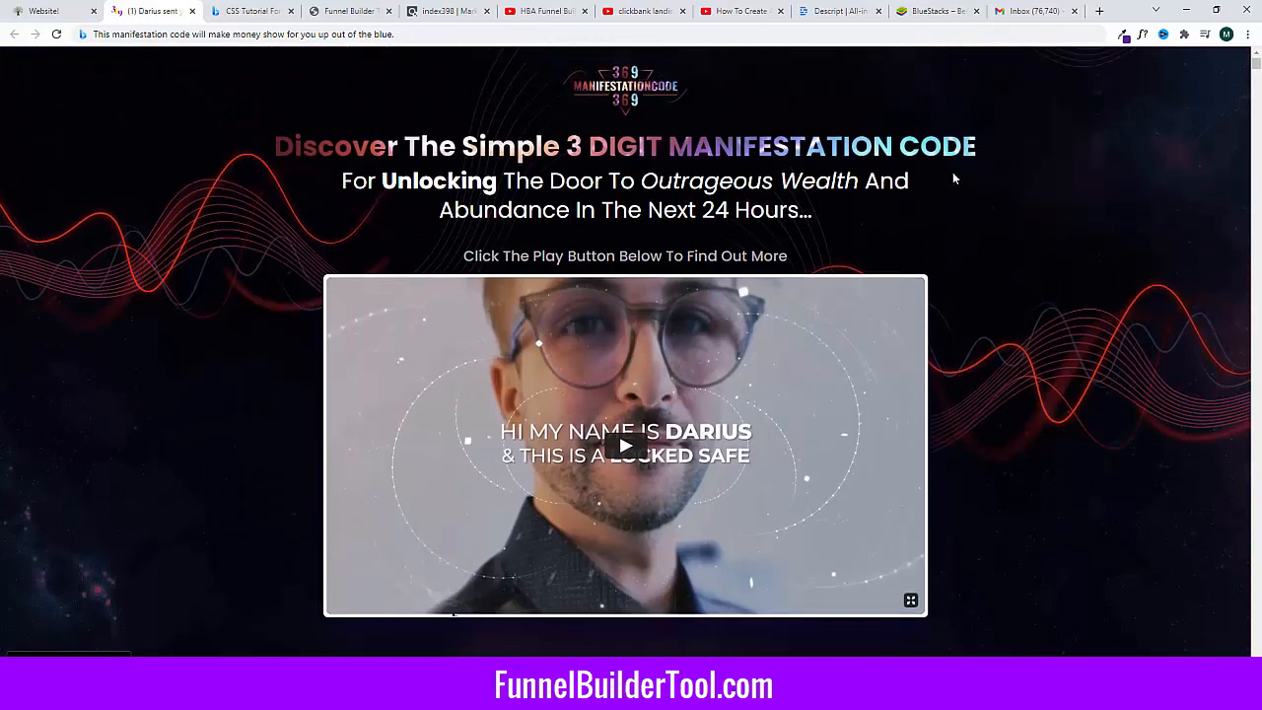
{"action": "left_click", "coordinate": [1143, 36]}
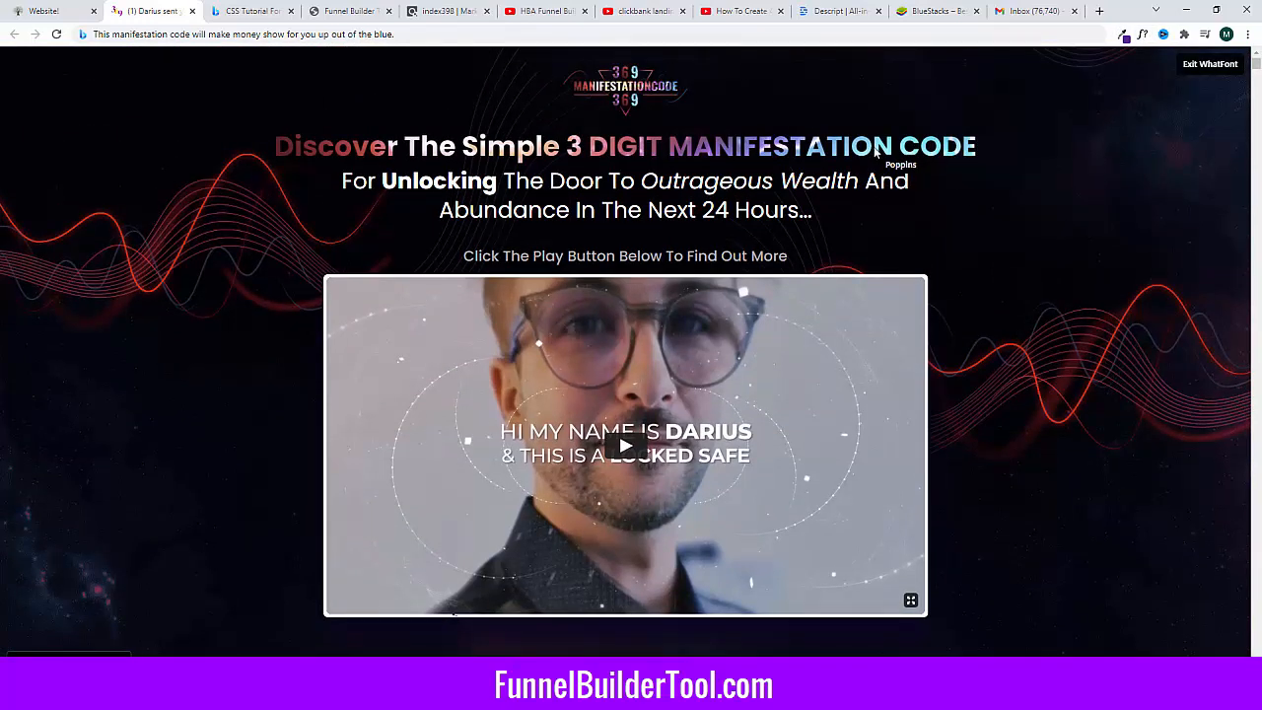
{"action": "left_click", "coordinate": [884, 148]}
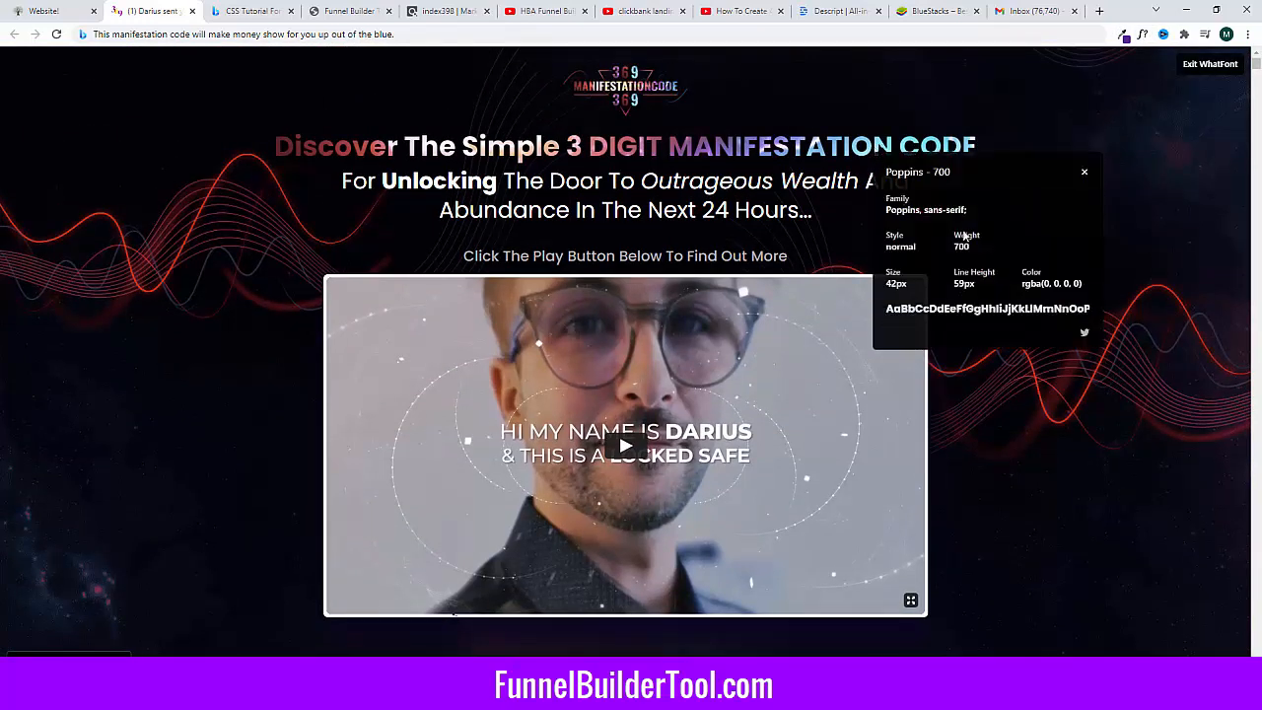
{"action": "left_click", "coordinate": [746, 204]}
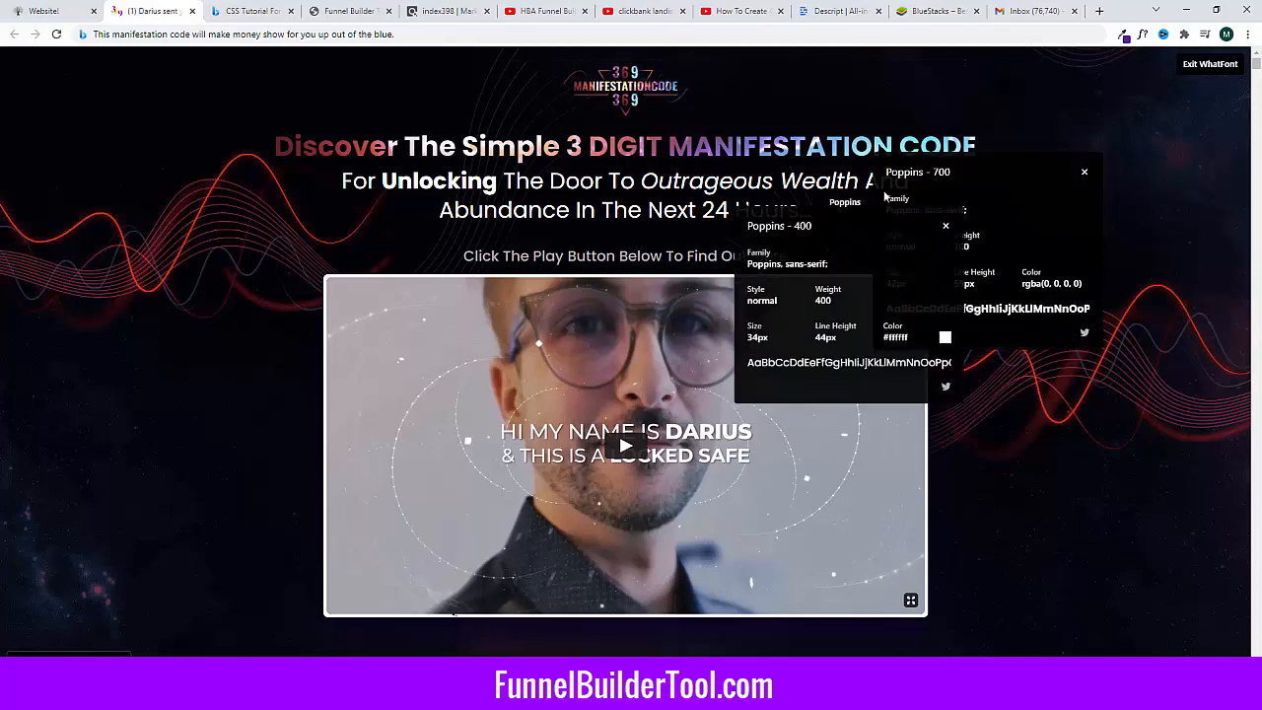
{"action": "left_click", "coordinate": [663, 260]}
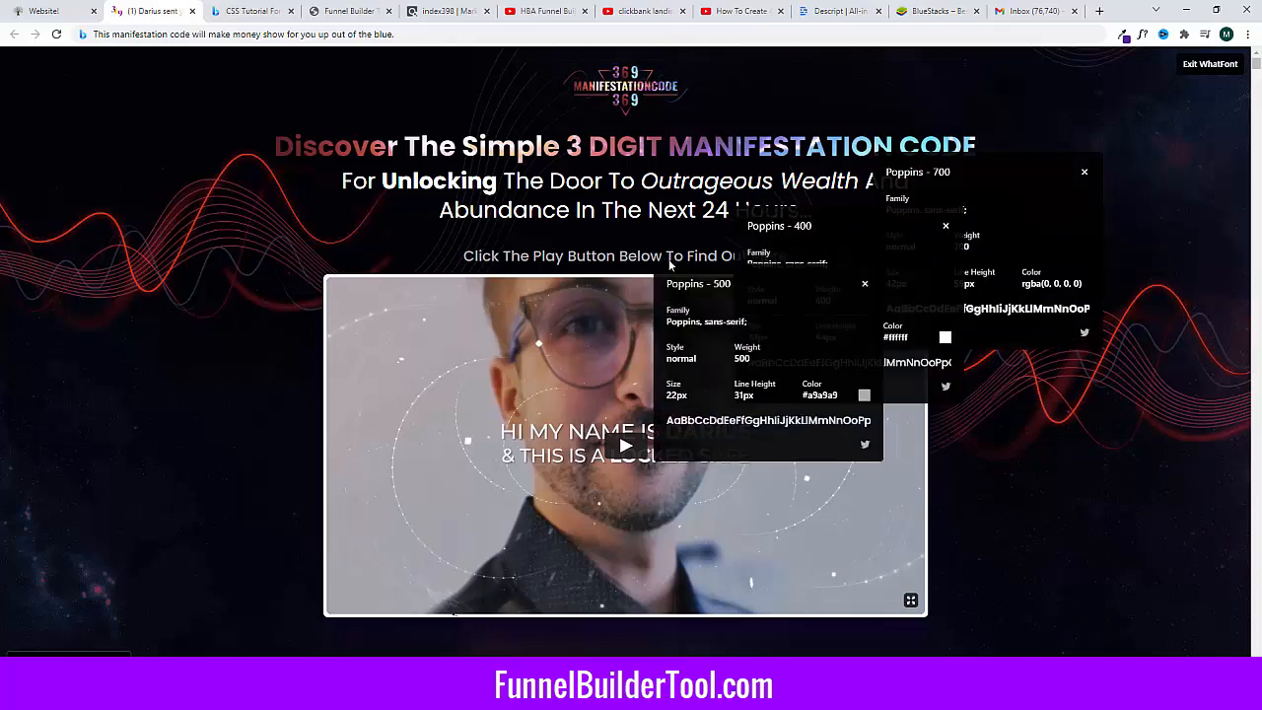
Step: Inspect the font of the "Get Instant Access to 369 MANIFESTATION CODE Today" heading and exit WhatFont
{"action": "scroll", "coordinate": [661, 288], "scroll_direction": "down", "scroll_amount": 3}
{"action": "scroll", "coordinate": [660, 286], "scroll_direction": "up", "scroll_amount": 2}
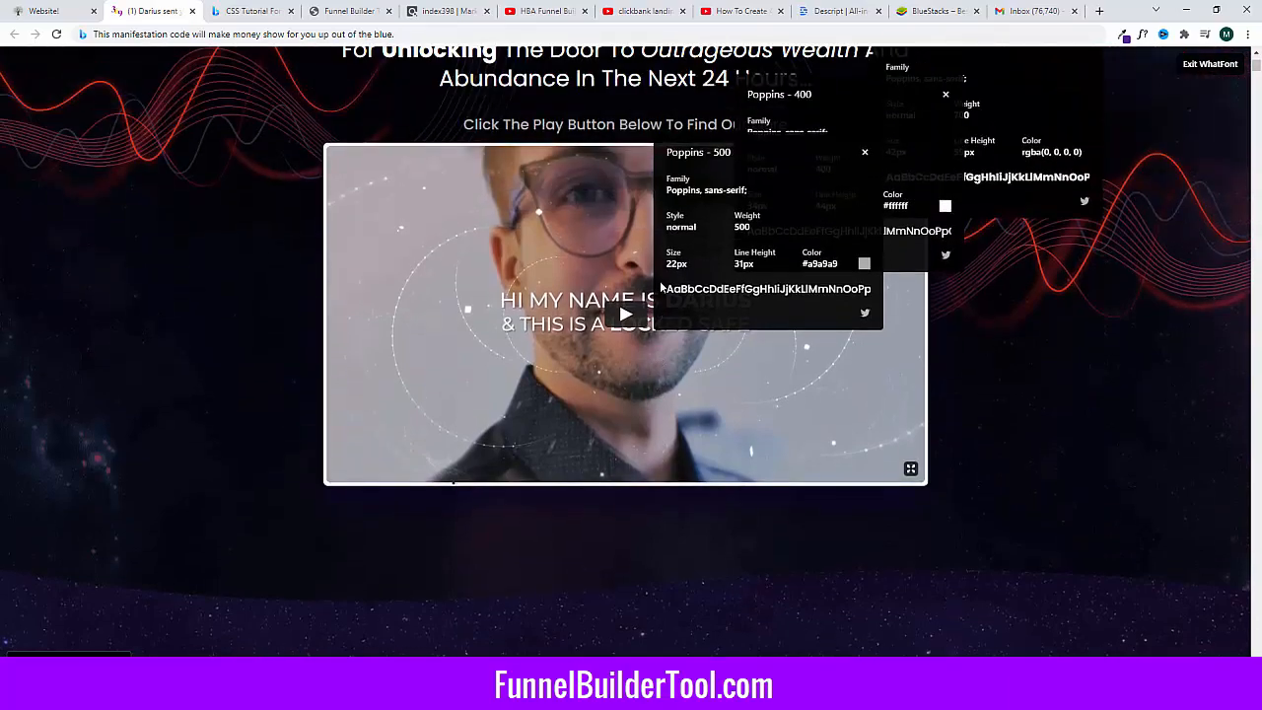
{"action": "scroll", "coordinate": [679, 155], "scroll_direction": "down", "scroll_amount": 5}
{"action": "scroll", "coordinate": [665, 285], "scroll_direction": "up", "scroll_amount": 6}
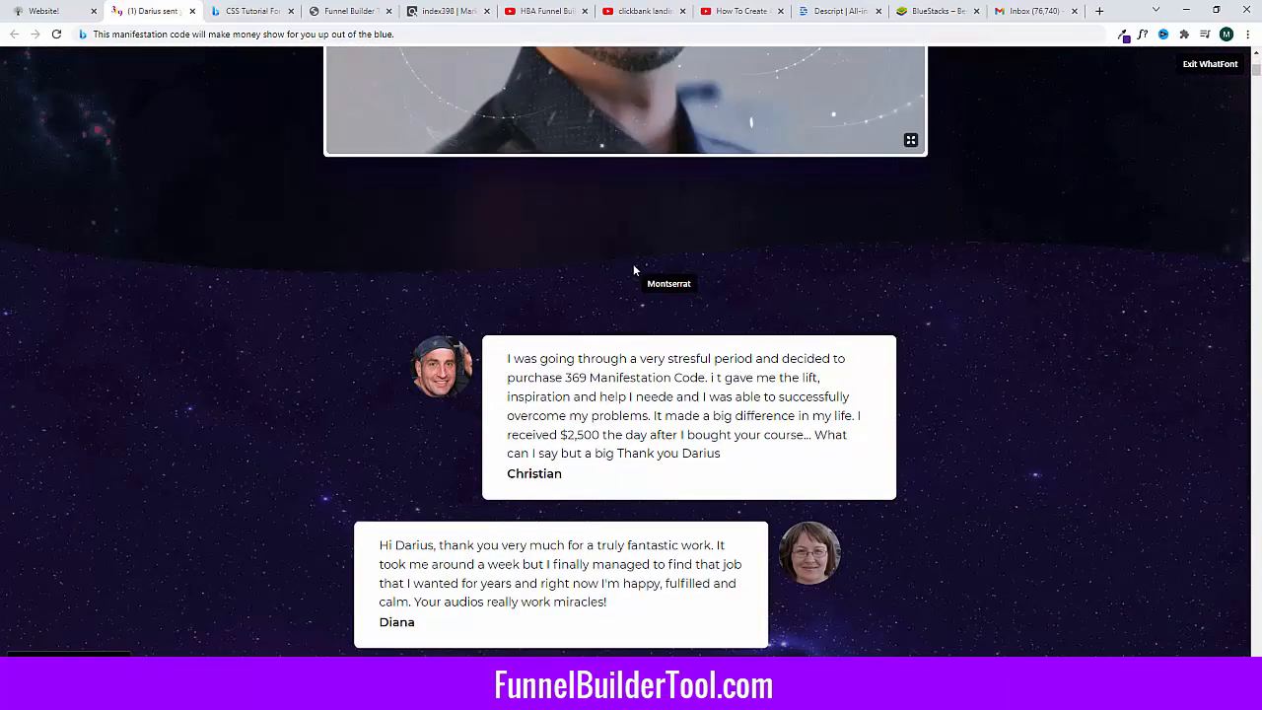
{"action": "scroll", "coordinate": [633, 266], "scroll_direction": "down", "scroll_amount": 10}
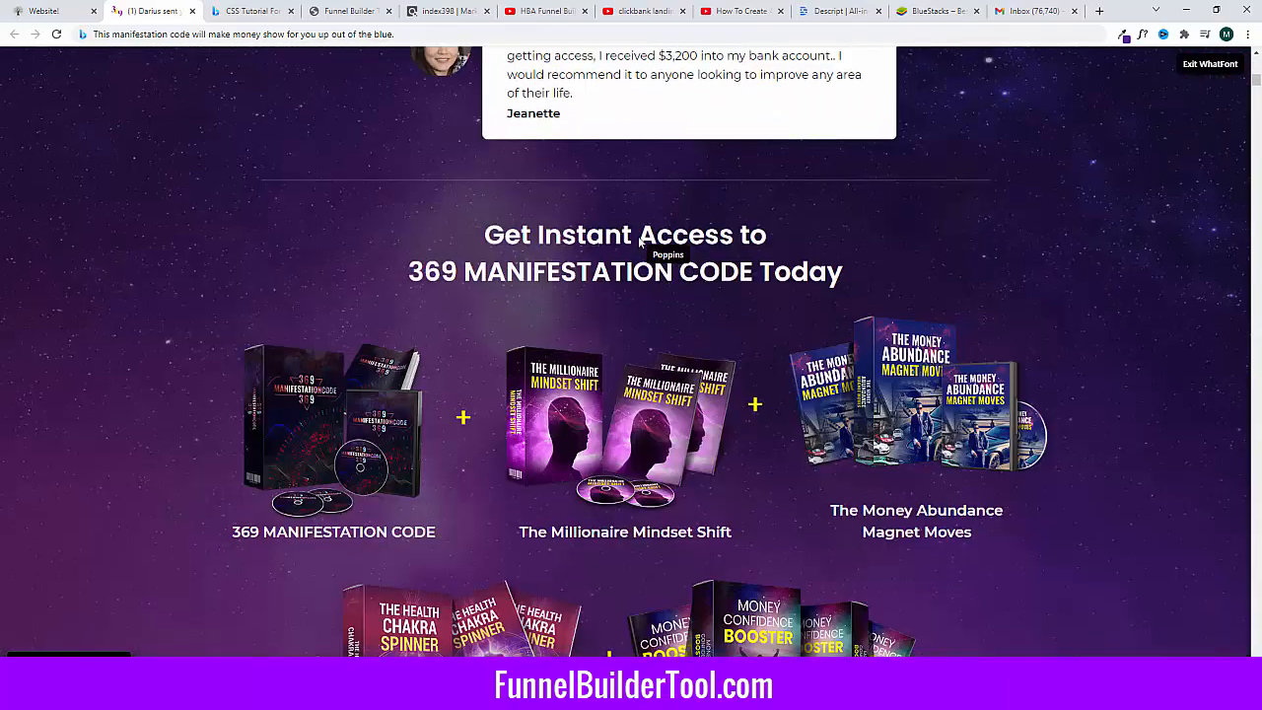
{"action": "left_click", "coordinate": [651, 276]}
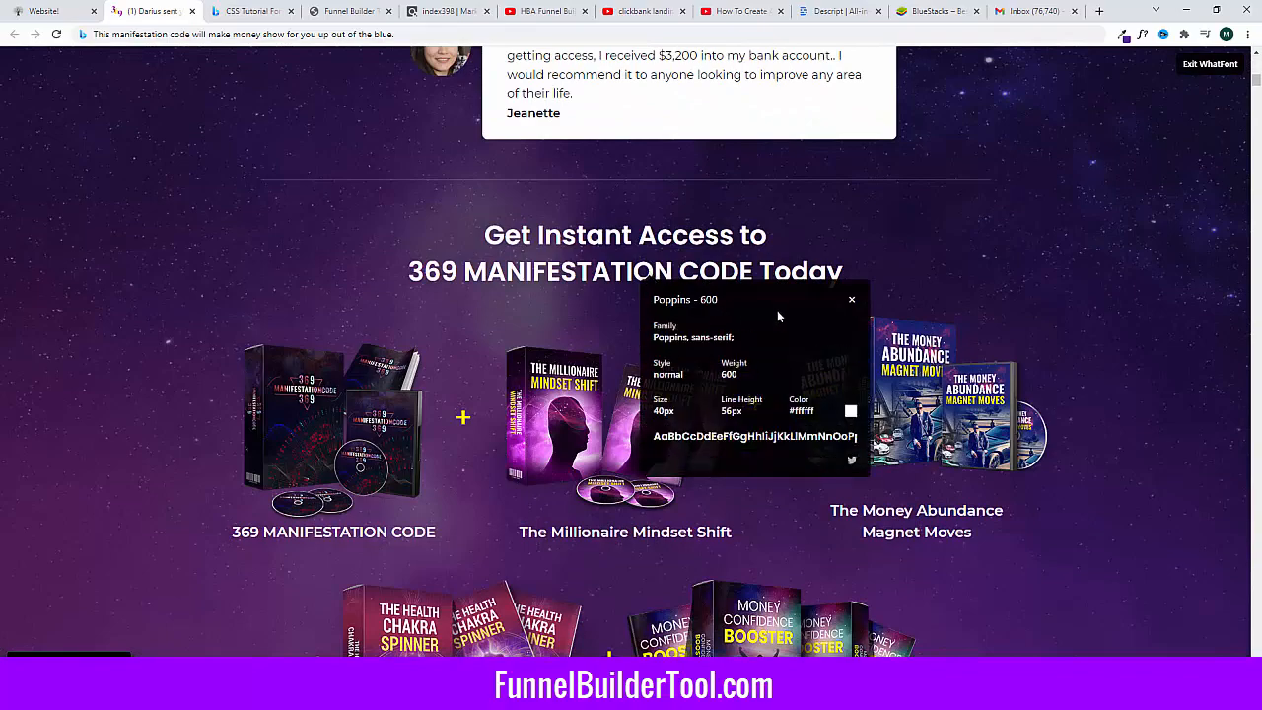
{"action": "scroll", "coordinate": [679, 281], "scroll_direction": "down", "scroll_amount": 6}
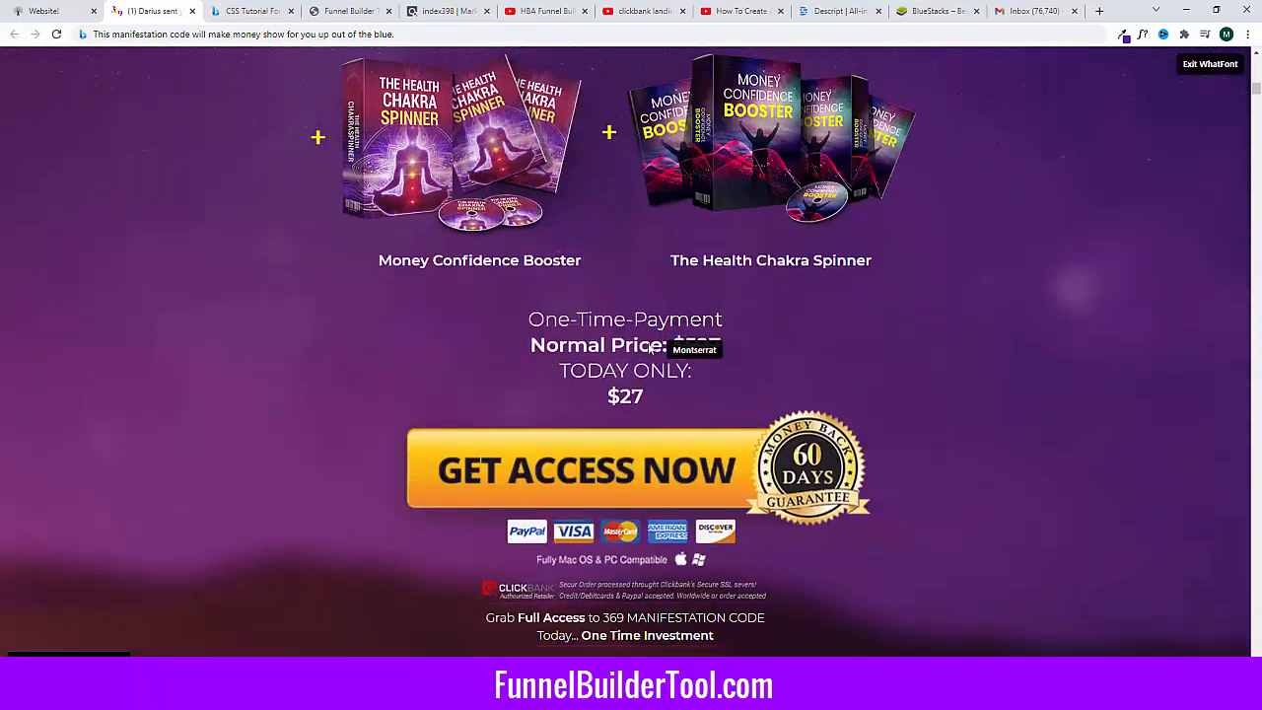
{"action": "scroll", "coordinate": [676, 277], "scroll_direction": "up", "scroll_amount": 6}
{"action": "scroll", "coordinate": [149, 72], "scroll_direction": "up", "scroll_amount": 10}
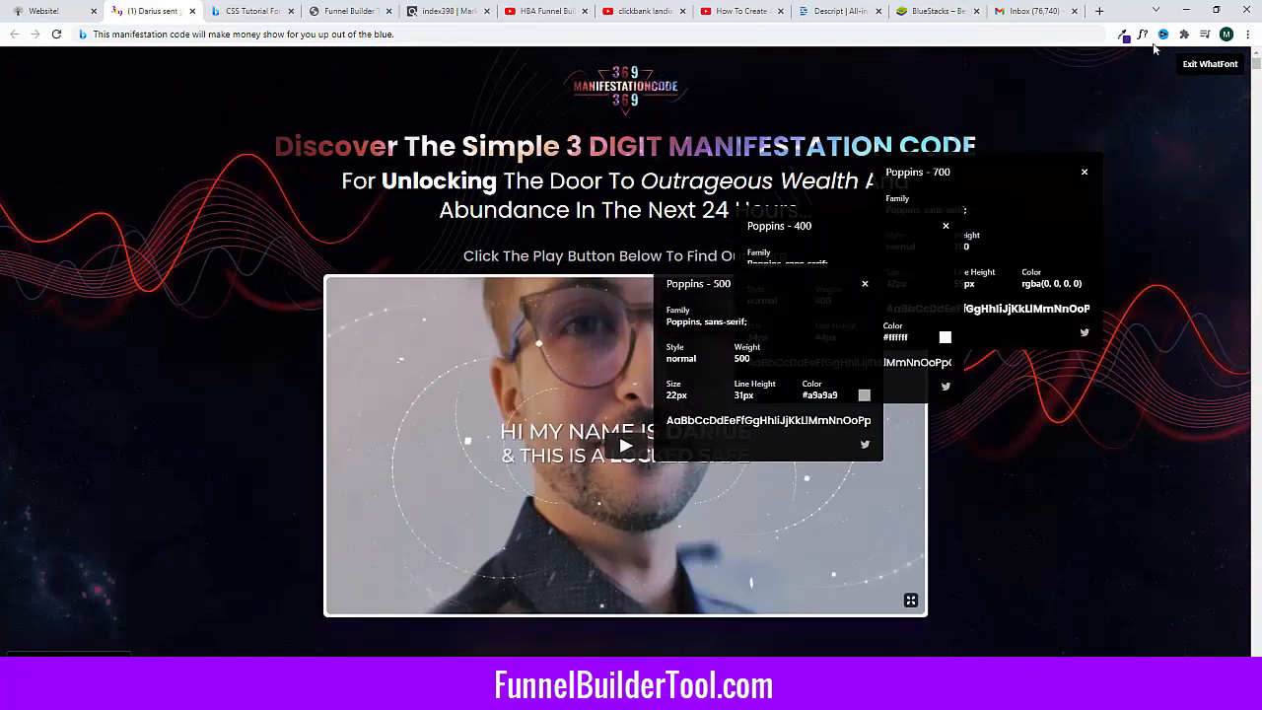
{"action": "left_click", "coordinate": [1143, 34]}
Step: Back in the funnel builder, remove Poppins from the website's fonts in the global styling
{"action": "left_click", "coordinate": [48, 11]}
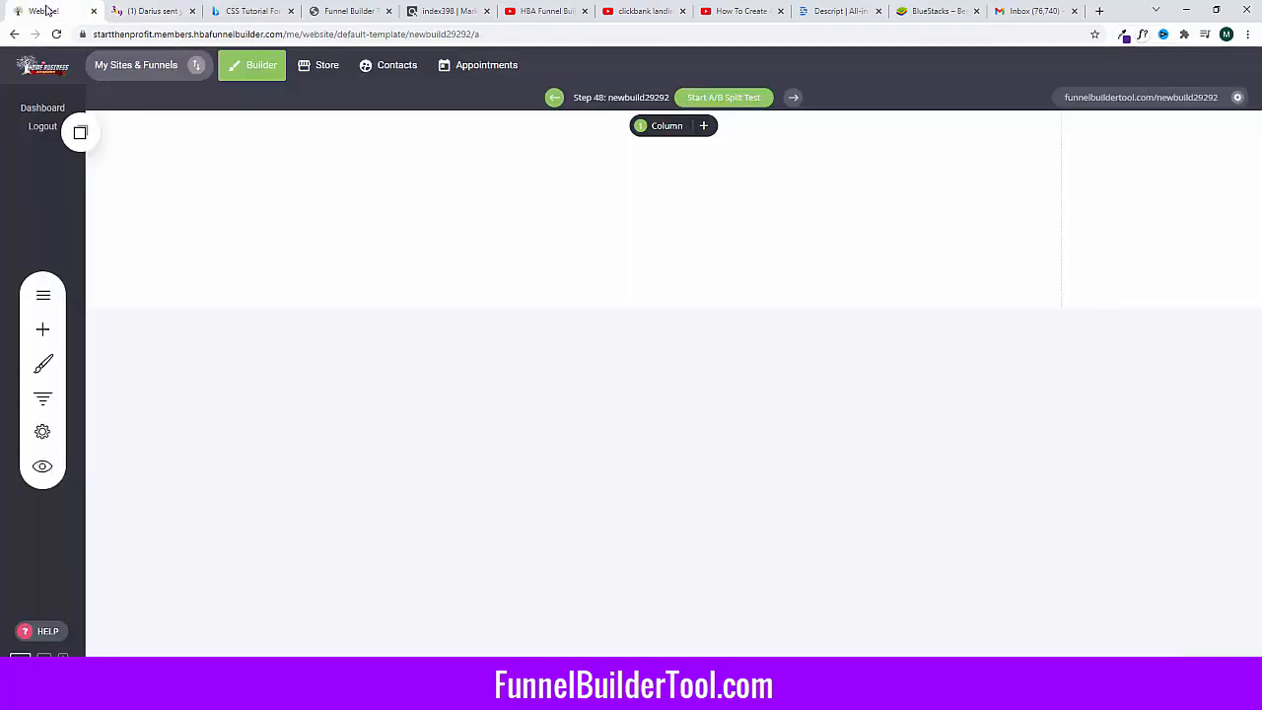
{"action": "left_click", "coordinate": [44, 363]}
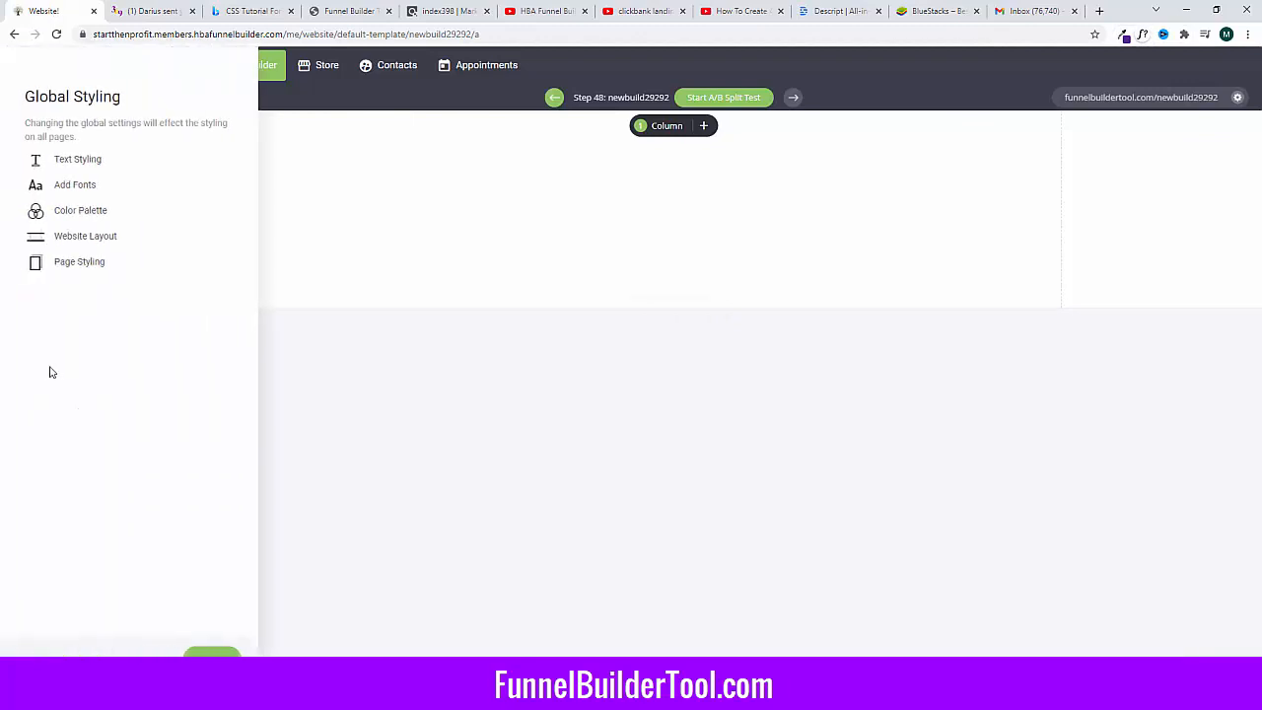
{"action": "left_click", "coordinate": [79, 187]}
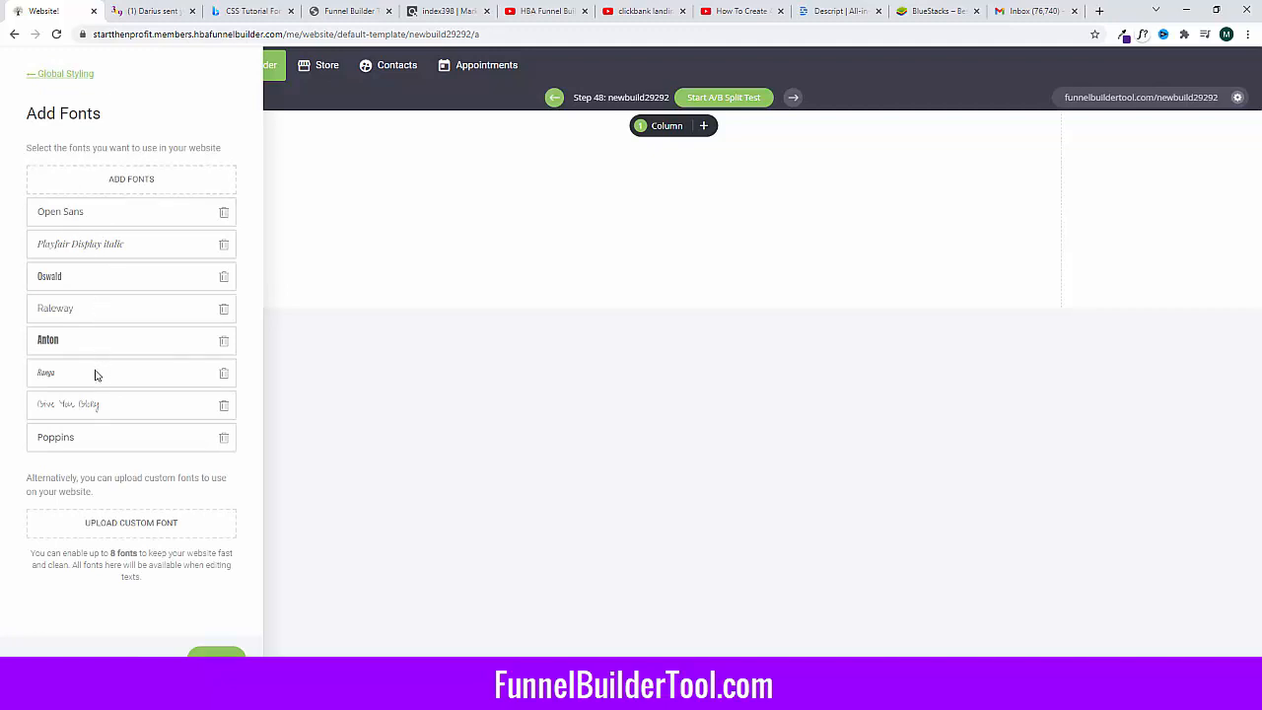
{"action": "left_click", "coordinate": [221, 440]}
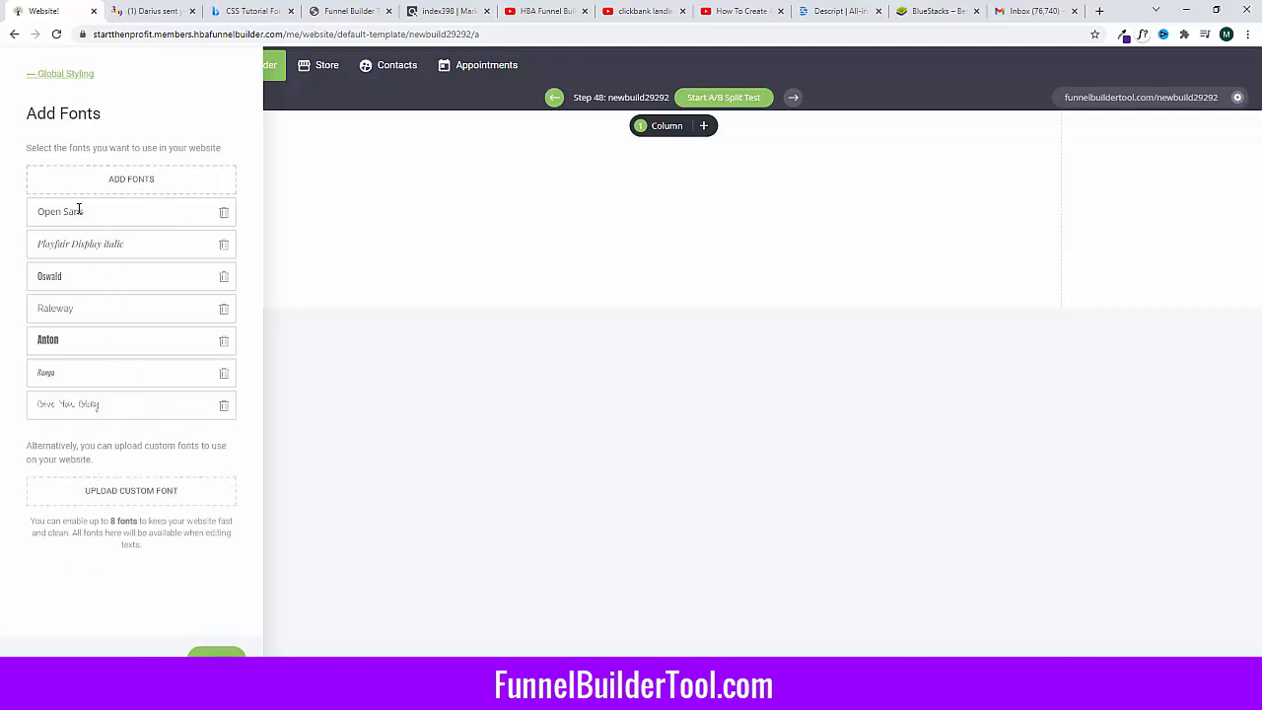
Step: Search the Google fonts for "poppin" and add Poppins 500 to the website's fonts
{"action": "left_click", "coordinate": [131, 180]}
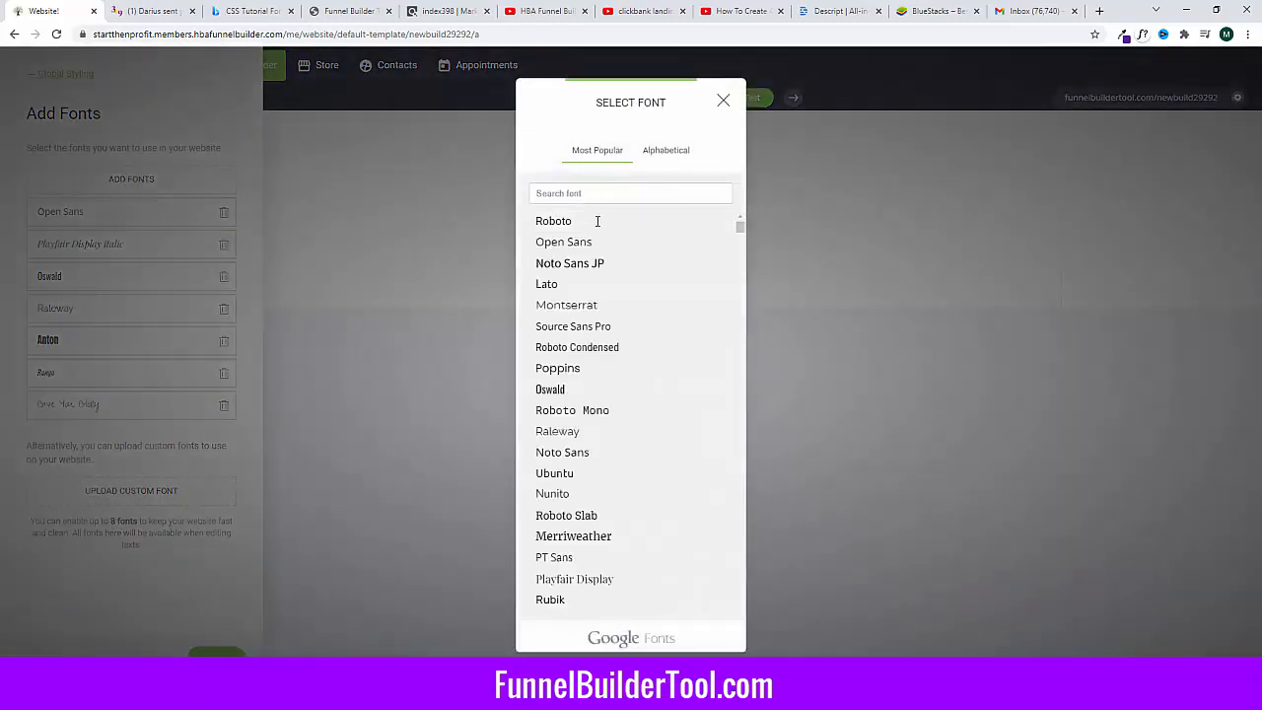
{"action": "type", "text": "poppin"}
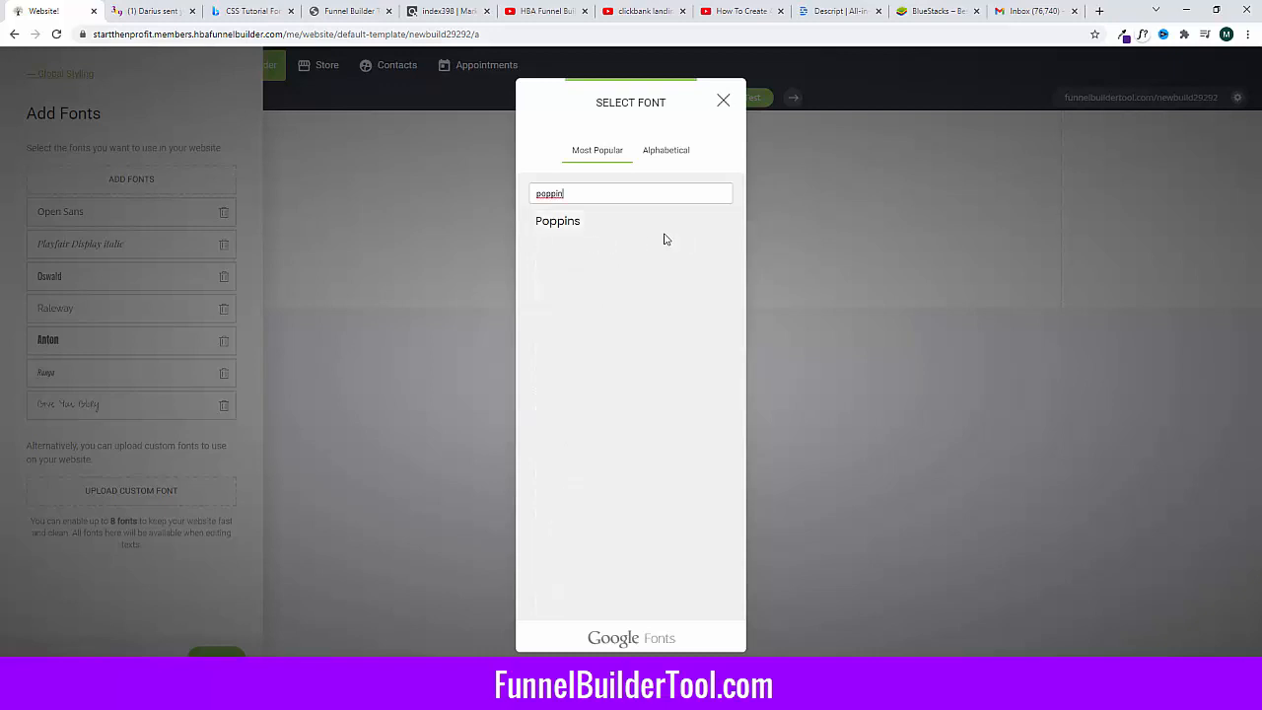
{"action": "left_click", "coordinate": [574, 223]}
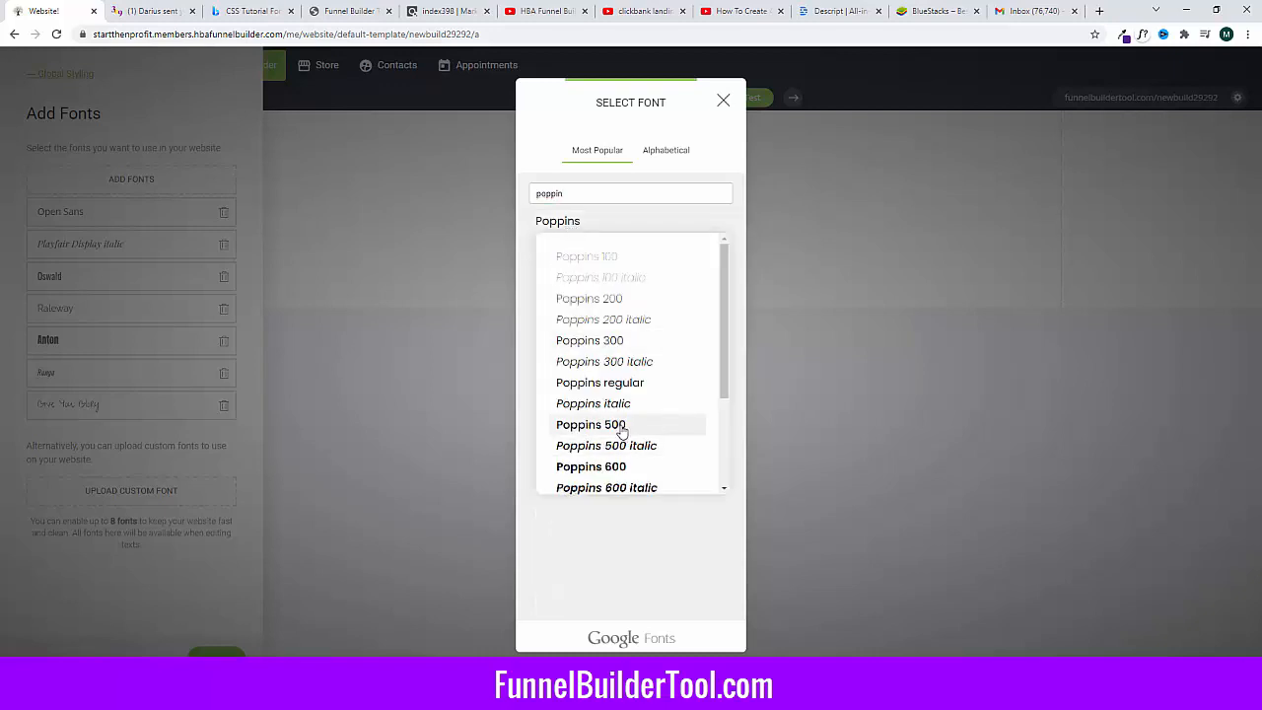
{"action": "scroll", "coordinate": [621, 444], "scroll_direction": "down", "scroll_amount": 3}
{"action": "scroll", "coordinate": [605, 461], "scroll_direction": "up", "scroll_amount": 2}
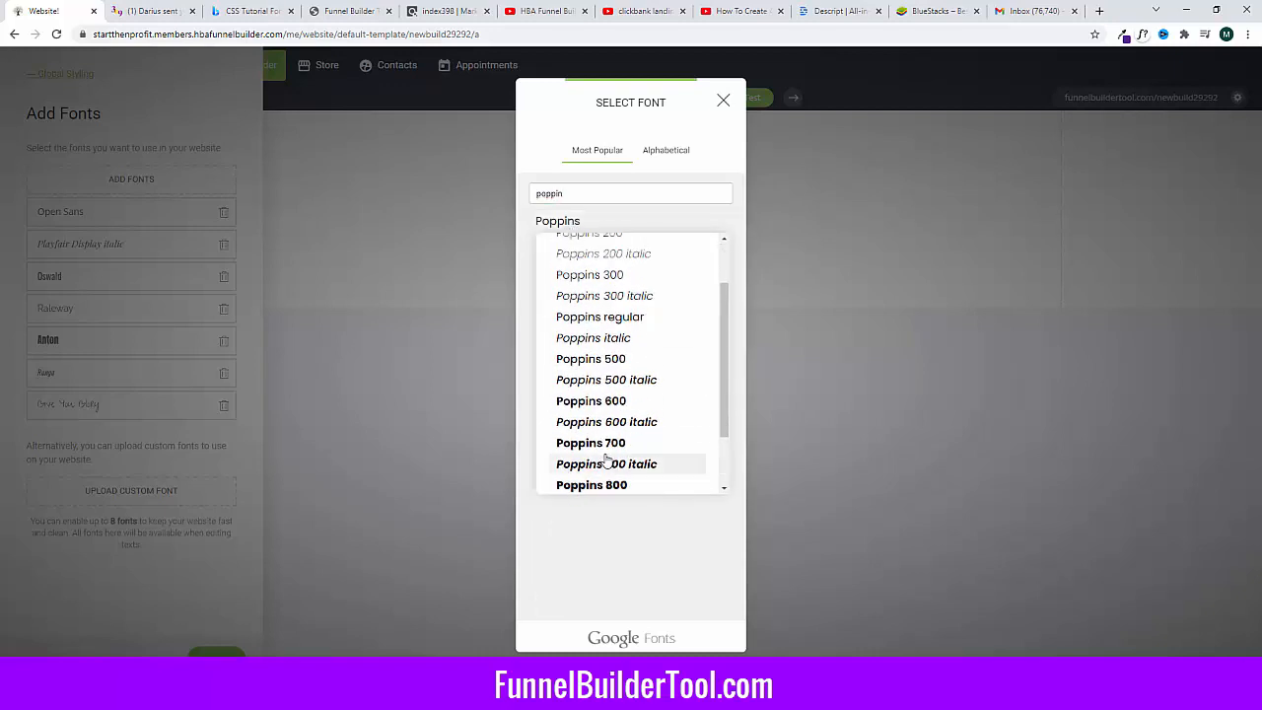
{"action": "left_click", "coordinate": [604, 360]}
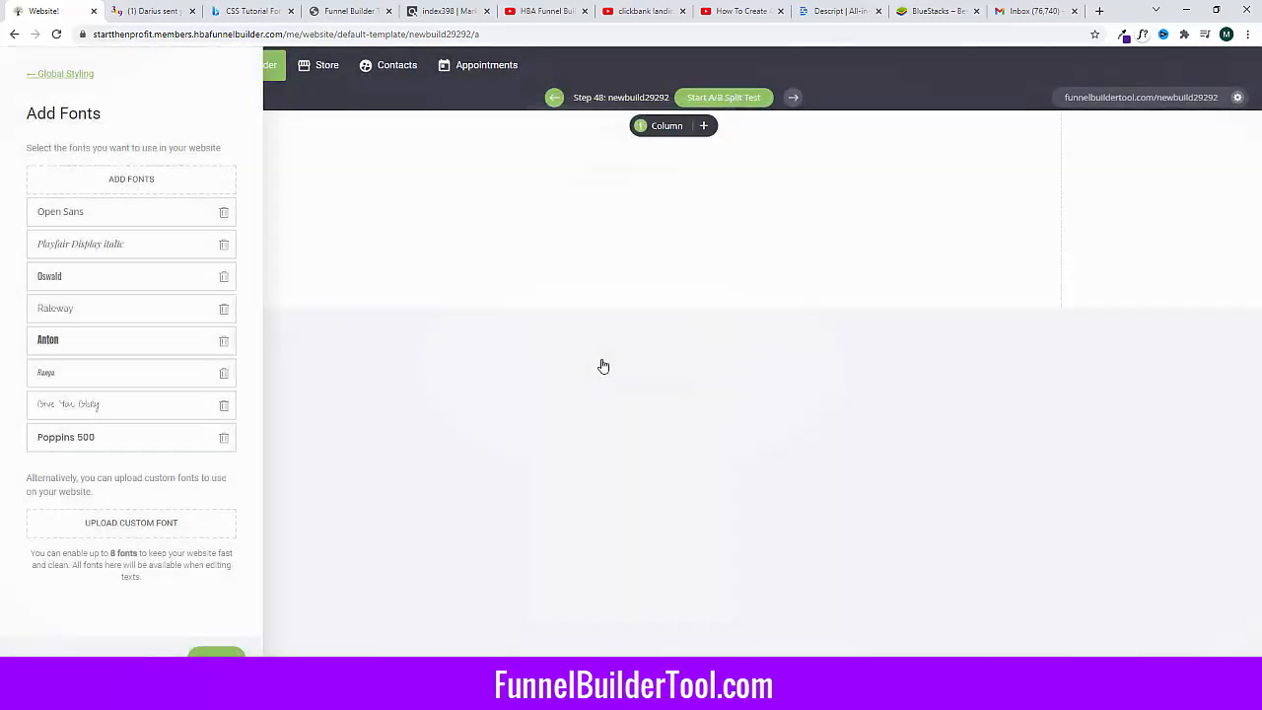
Step: Save the website's updated font selection in the global styling
{"action": "left_click", "coordinate": [215, 660]}
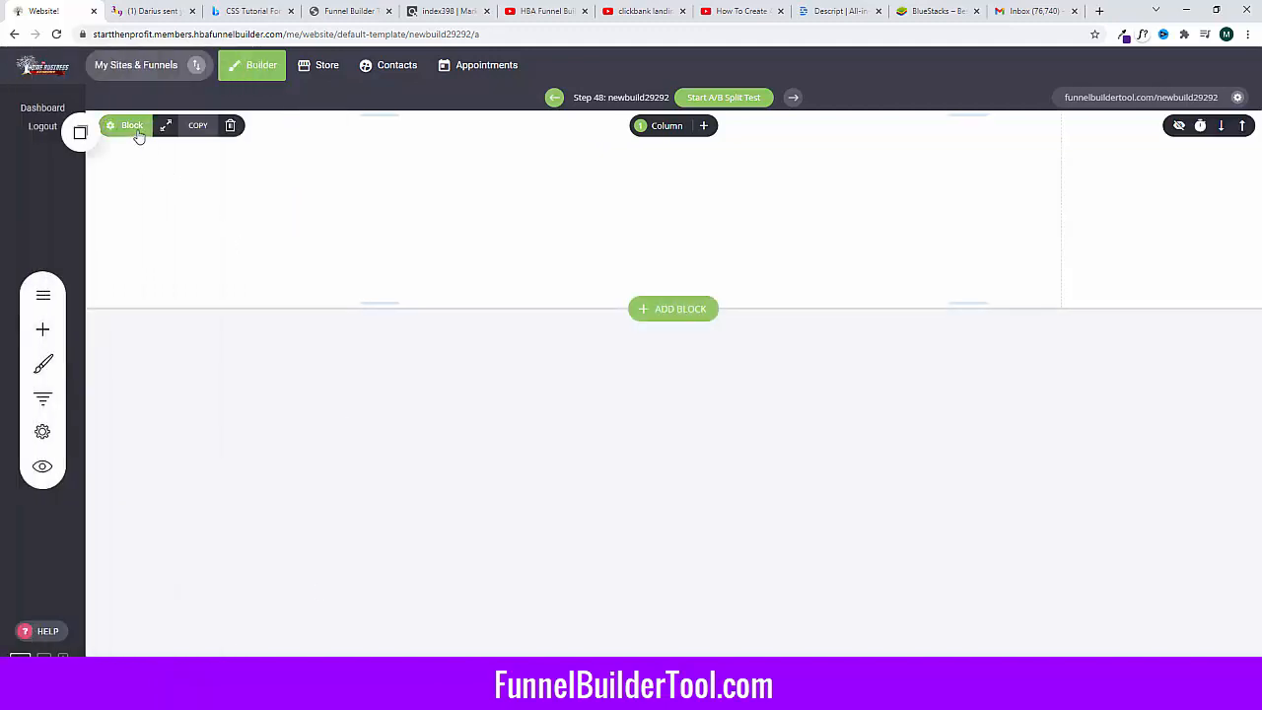
Step: Review the 369 Manifestation Code sales page from its hero section through the lower sections, examining layout, backgrounds and images
{"action": "left_click", "coordinate": [160, 13]}
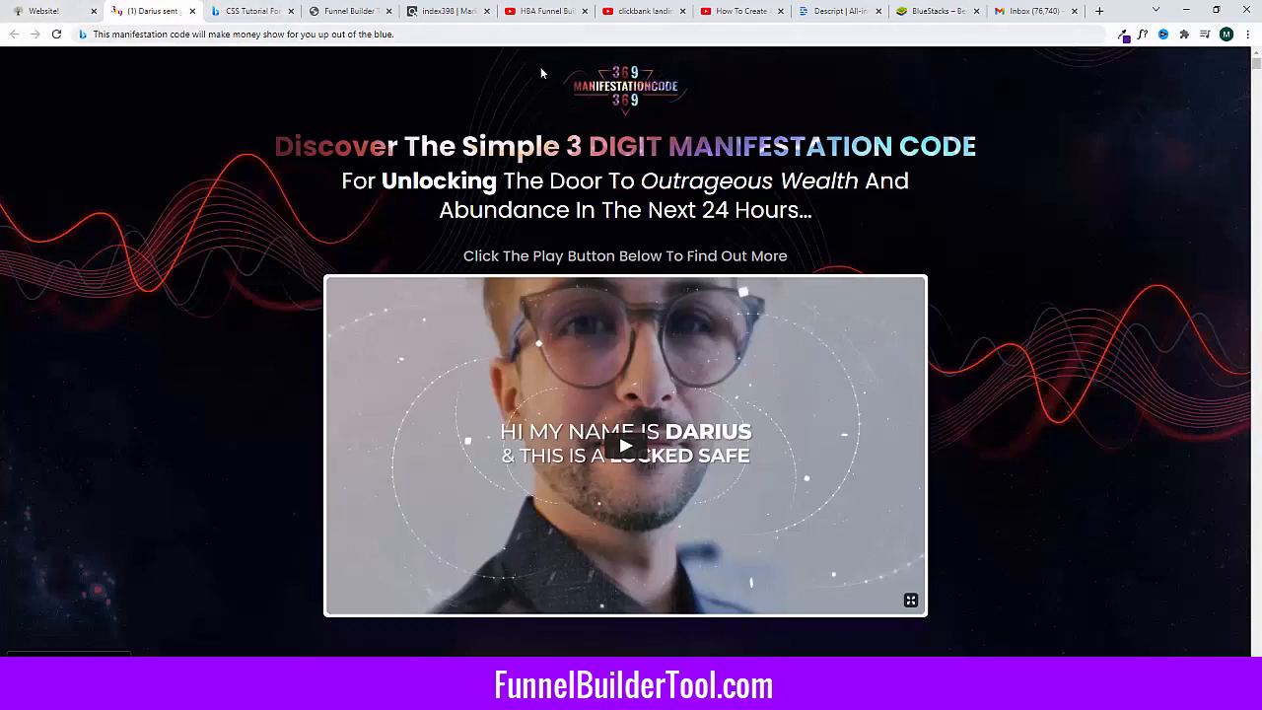
{"action": "left_click_drag", "start_coordinate": [541, 73], "coordinate": [601, 526]}
{"action": "scroll", "coordinate": [602, 528], "scroll_direction": "down", "scroll_amount": 20}
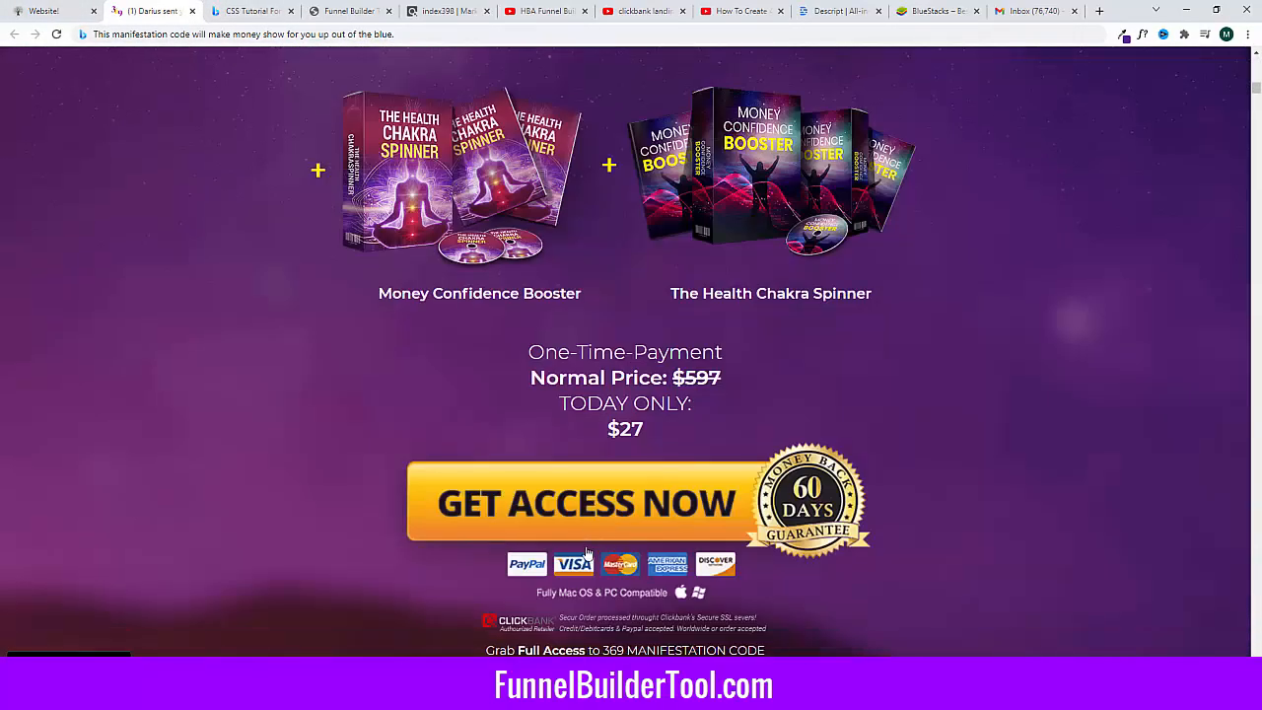
{"action": "scroll", "coordinate": [587, 552], "scroll_direction": "down", "scroll_amount": 10}
{"action": "left_click_drag", "start_coordinate": [248, 135], "coordinate": [650, 639]}
{"action": "scroll", "coordinate": [651, 636], "scroll_direction": "down", "scroll_amount": 9}
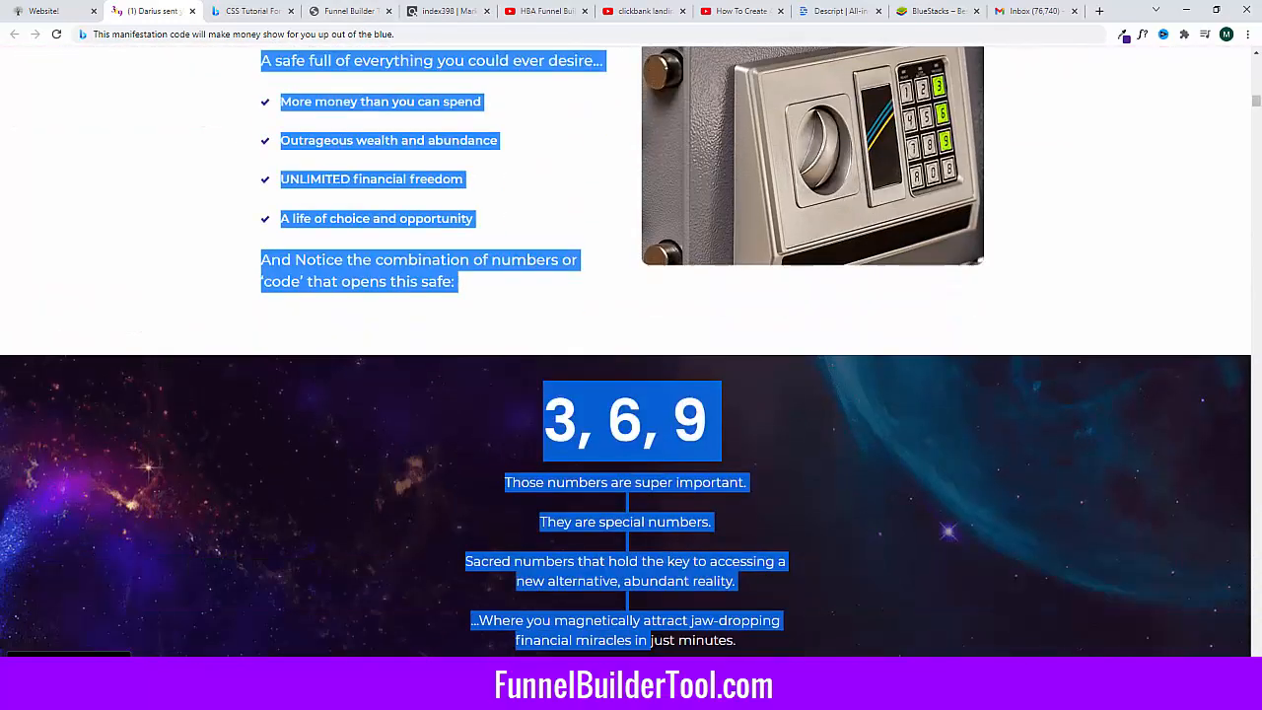
{"action": "scroll", "coordinate": [735, 631], "scroll_direction": "down", "scroll_amount": 11}
{"action": "left_click_drag", "start_coordinate": [635, 448], "coordinate": [500, 424]}
{"action": "scroll", "coordinate": [532, 448], "scroll_direction": "up", "scroll_amount": 20}
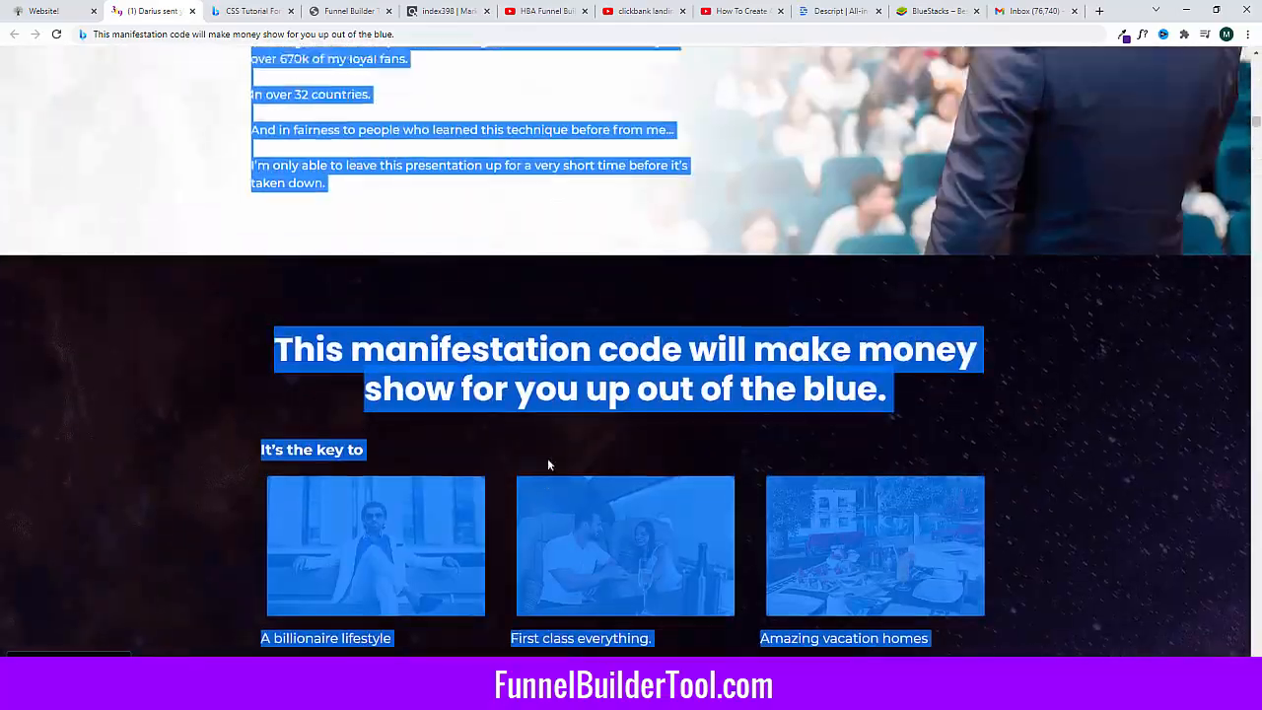
{"action": "scroll", "coordinate": [592, 519], "scroll_direction": "up", "scroll_amount": 20}
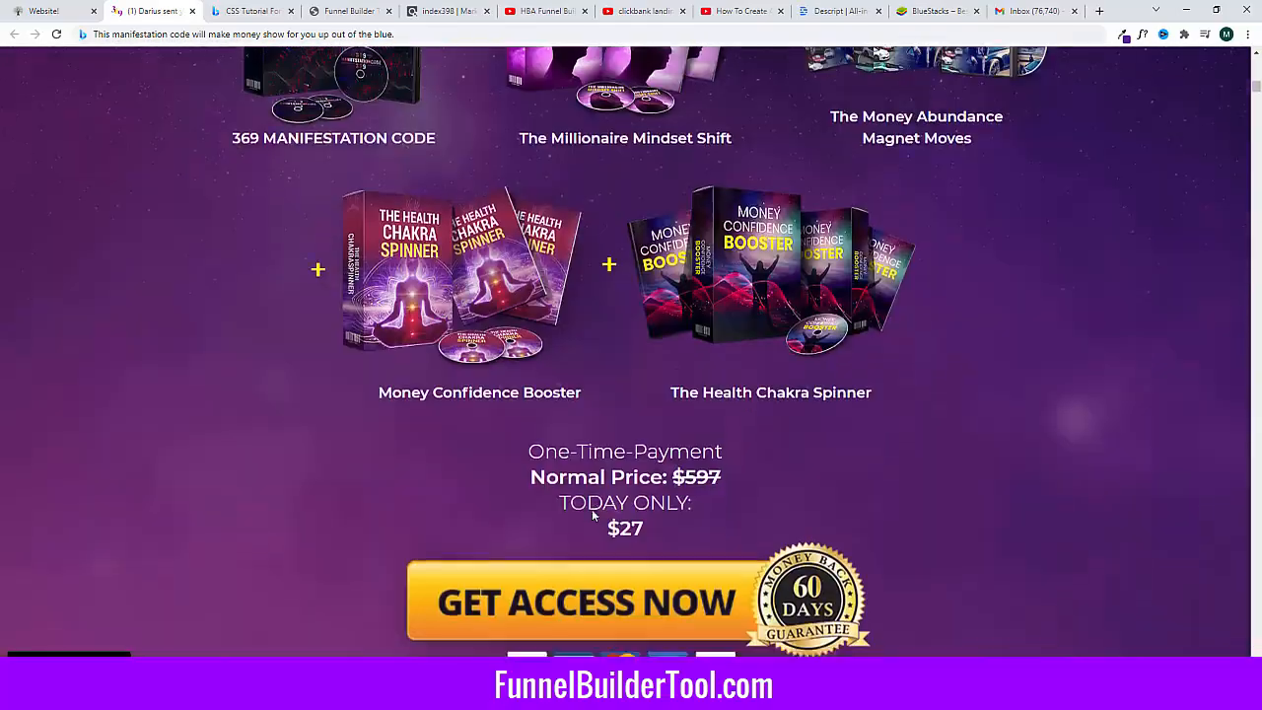
{"action": "scroll", "coordinate": [641, 490], "scroll_direction": "up", "scroll_amount": 1}
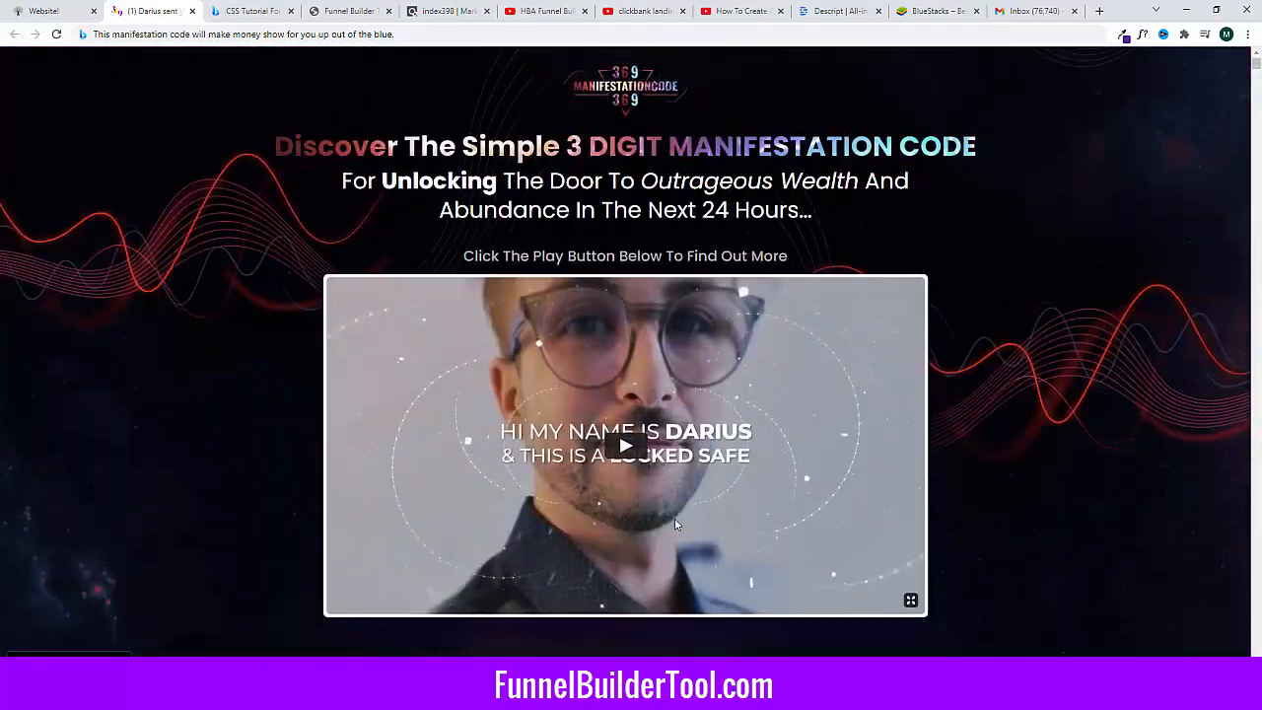
{"action": "scroll", "coordinate": [673, 472], "scroll_direction": "down", "scroll_amount": 20}
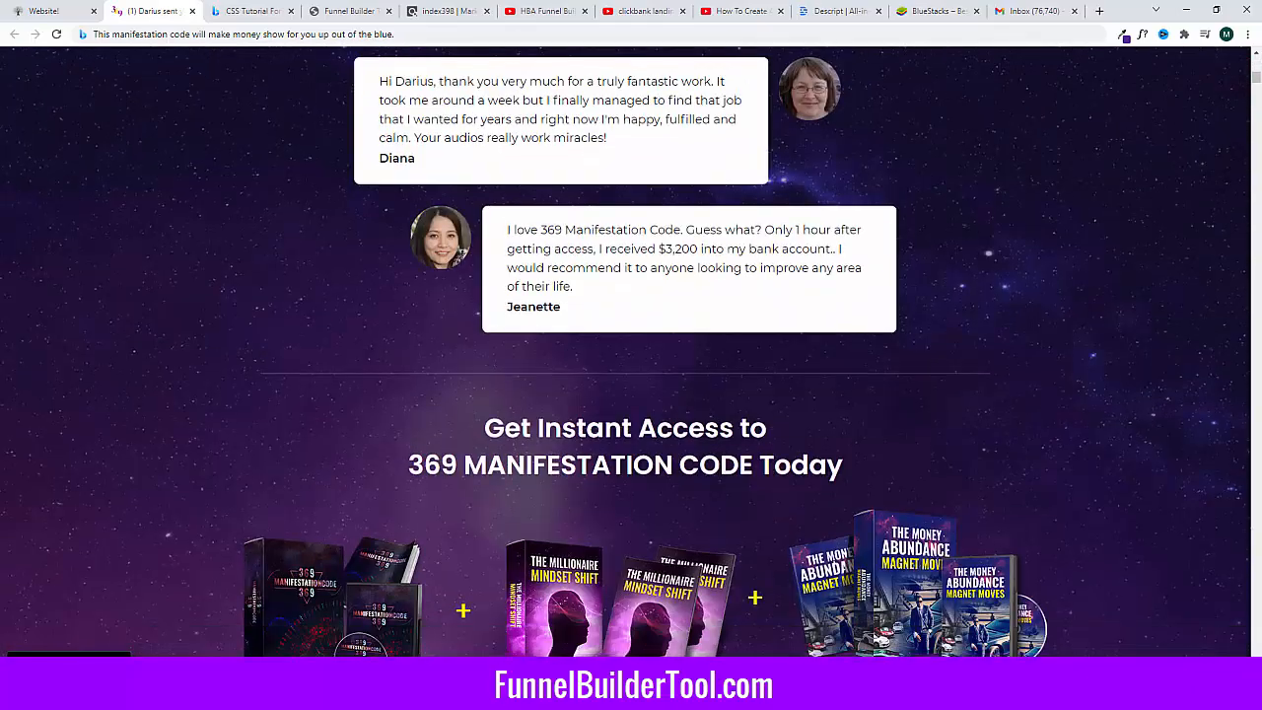
{"action": "scroll", "coordinate": [675, 485], "scroll_direction": "down", "scroll_amount": 15}
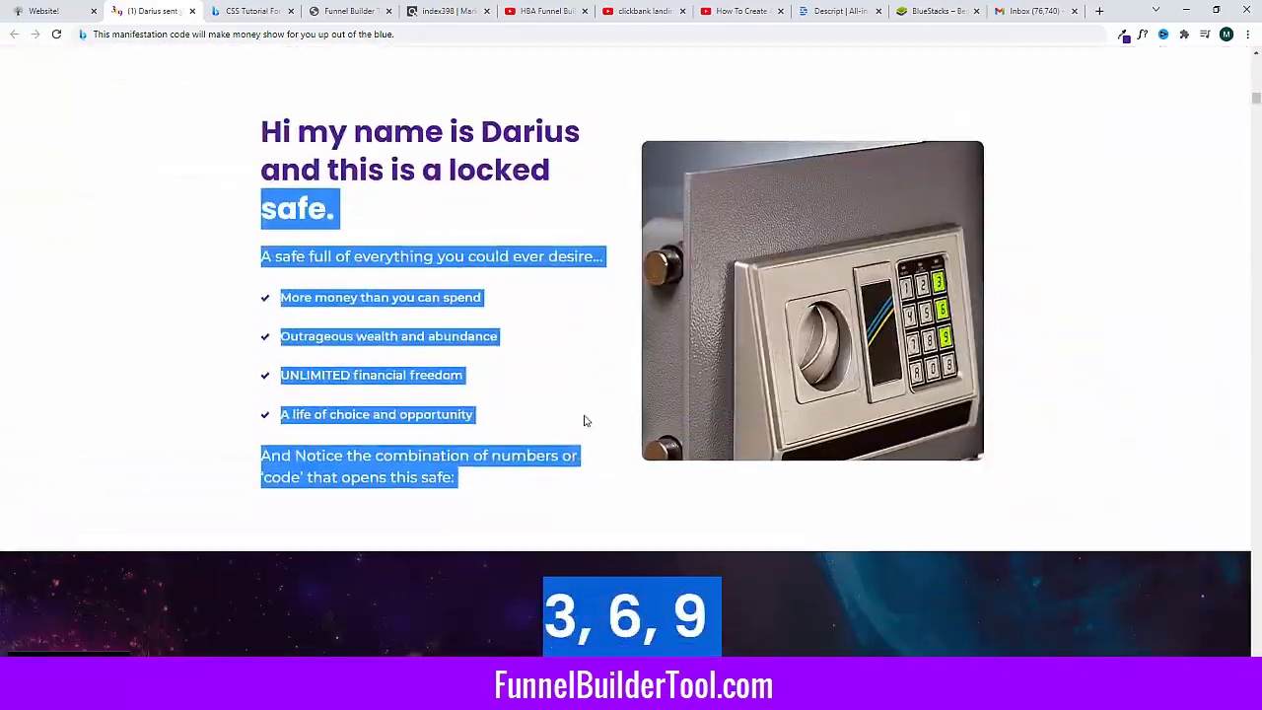
{"action": "scroll", "coordinate": [592, 414], "scroll_direction": "down", "scroll_amount": 12}
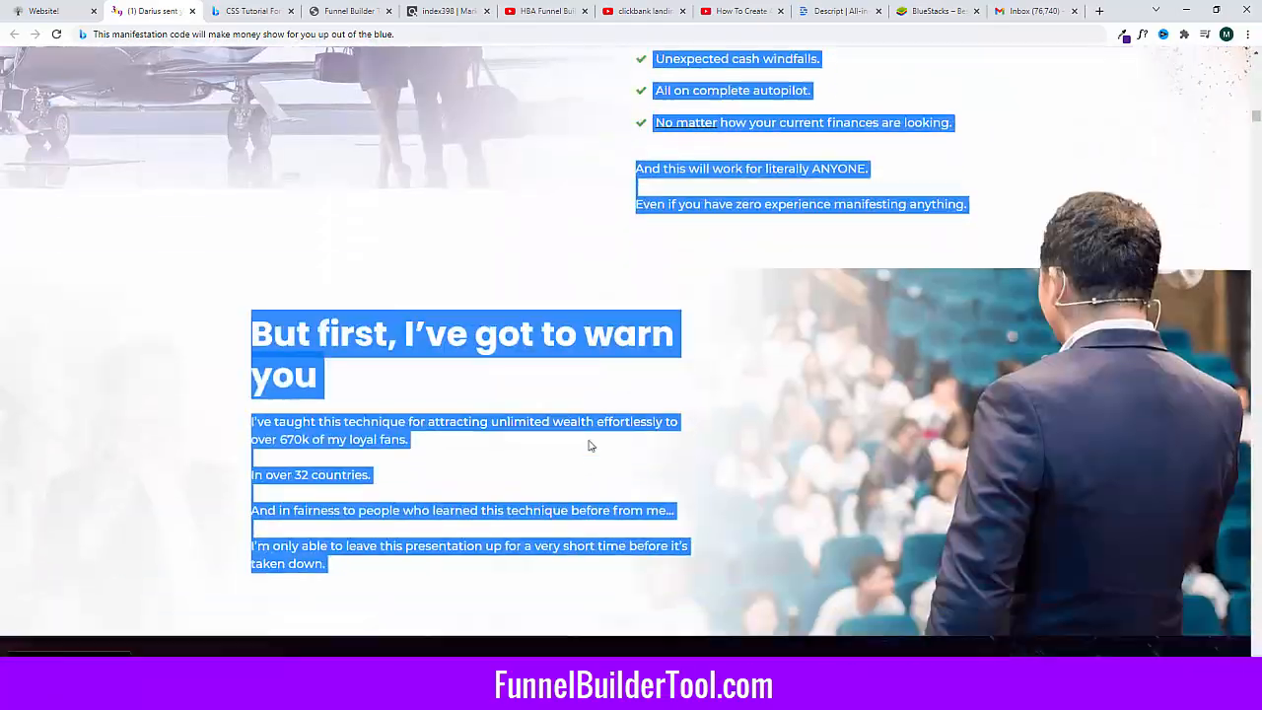
{"action": "scroll", "coordinate": [578, 451], "scroll_direction": "down", "scroll_amount": 8}
{"action": "scroll", "coordinate": [577, 453], "scroll_direction": "up", "scroll_amount": 7}
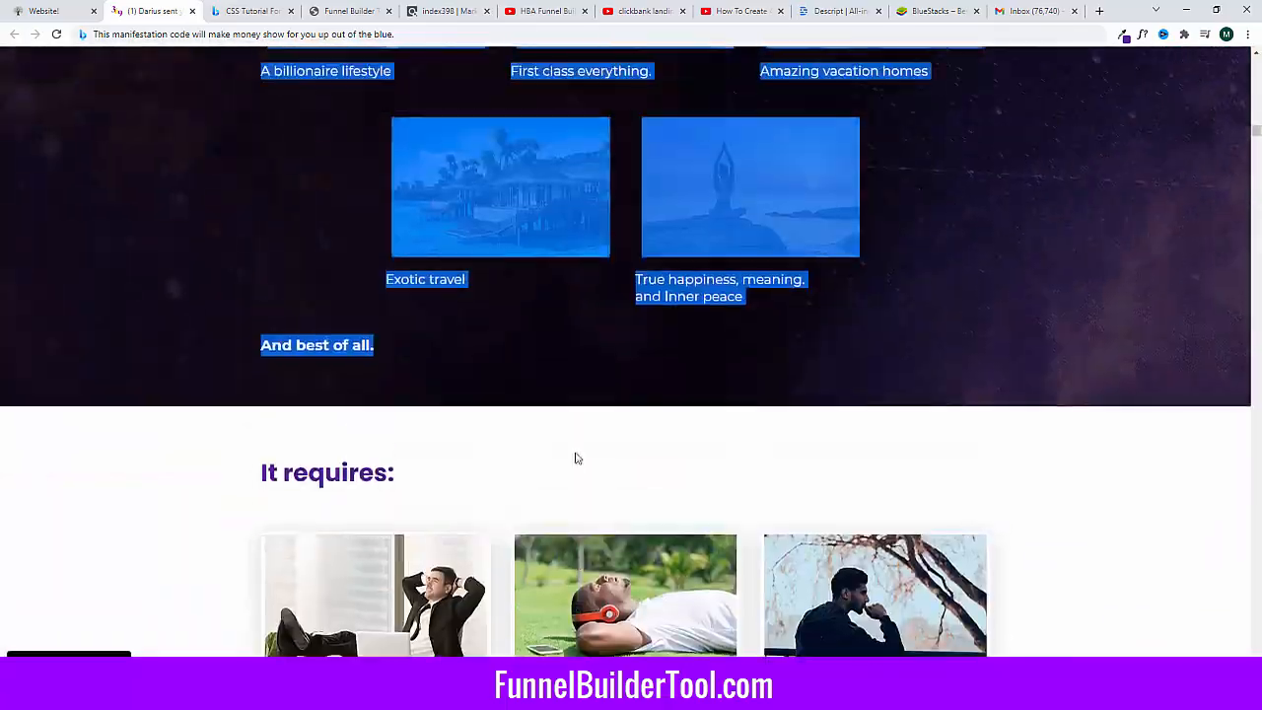
{"action": "scroll", "coordinate": [582, 477], "scroll_direction": "up", "scroll_amount": 20}
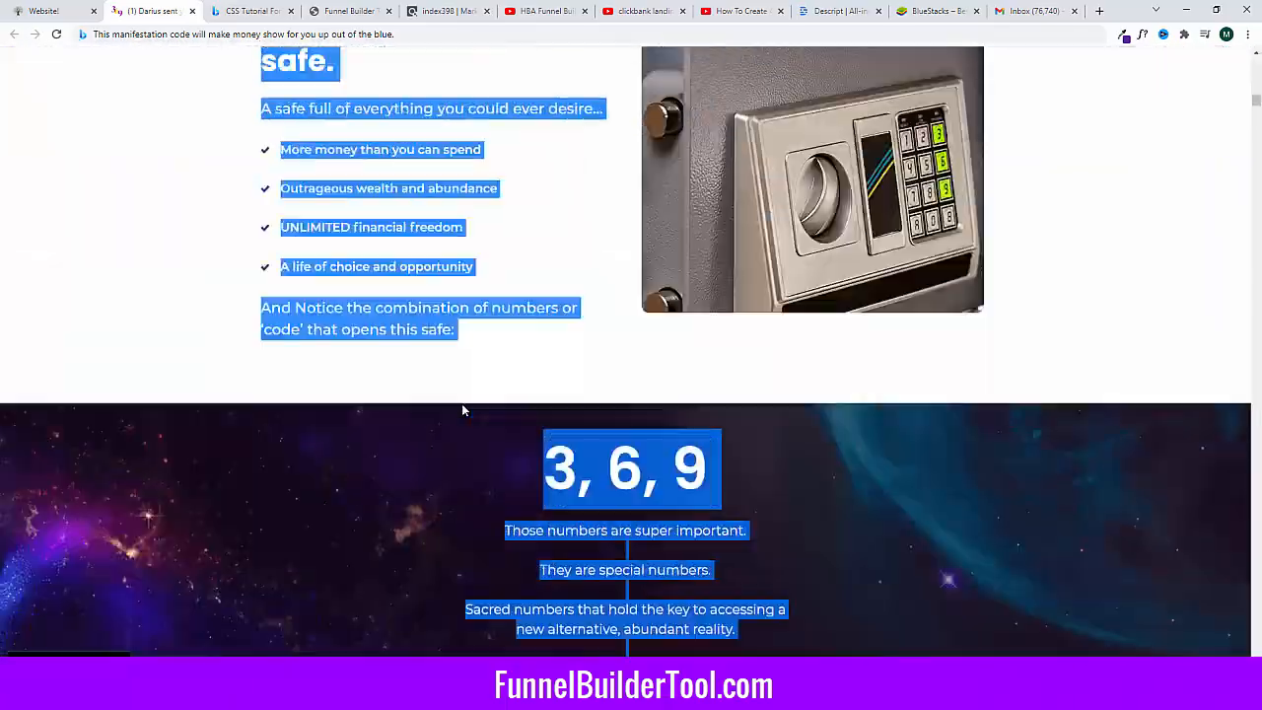
{"action": "scroll", "coordinate": [468, 434], "scroll_direction": "up", "scroll_amount": 20}
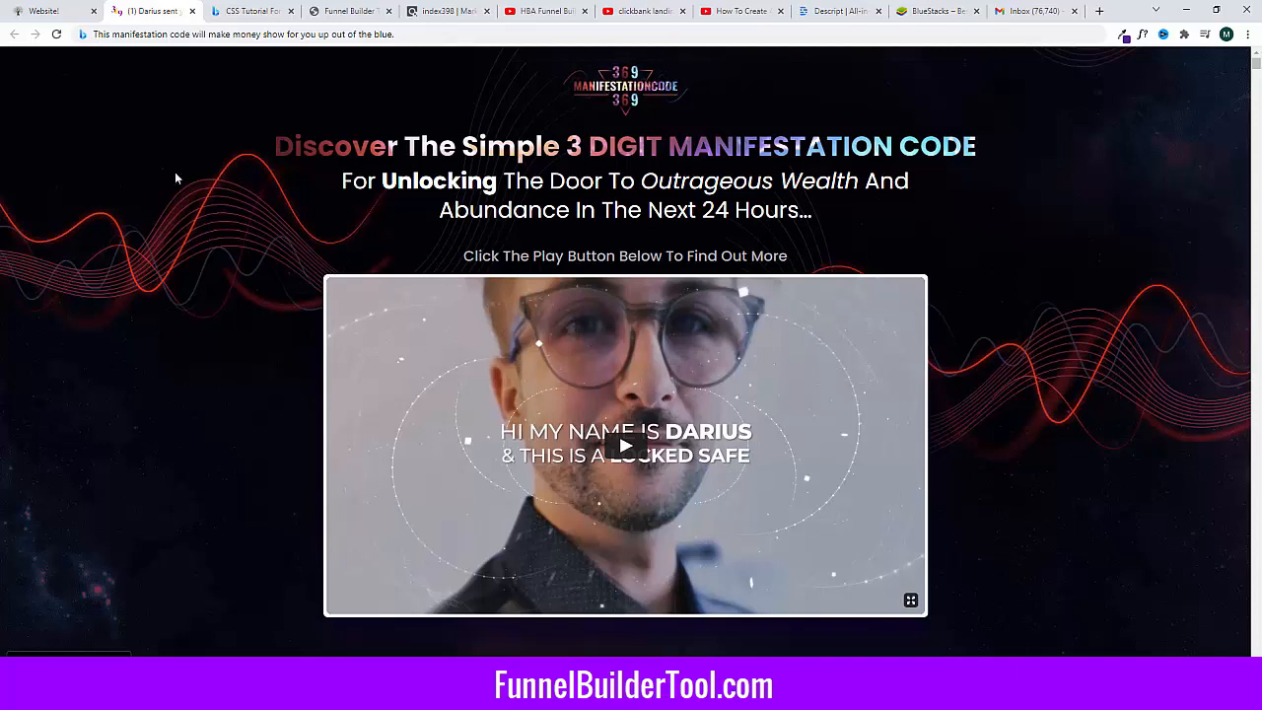
Step: Back in the funnel builder, set the empty block's background to the dark red-wave image from the manifest folder
{"action": "left_click", "coordinate": [29, 11]}
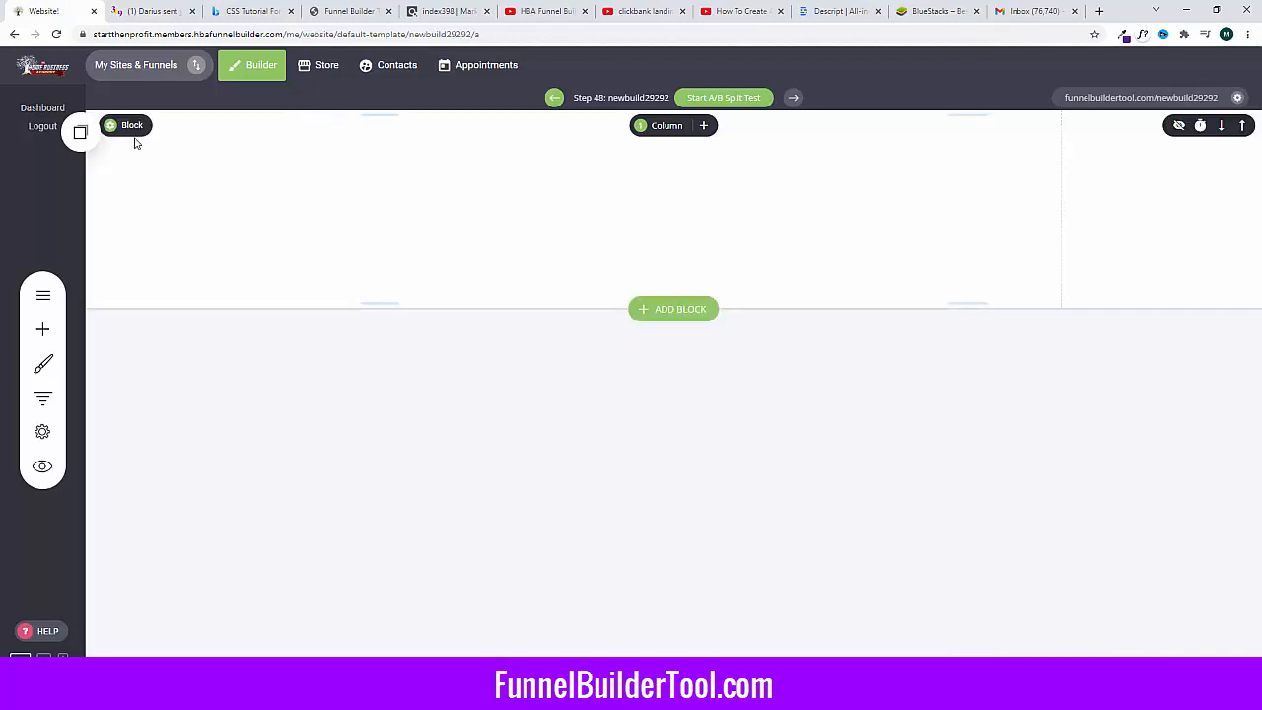
{"action": "left_click", "coordinate": [294, 167]}
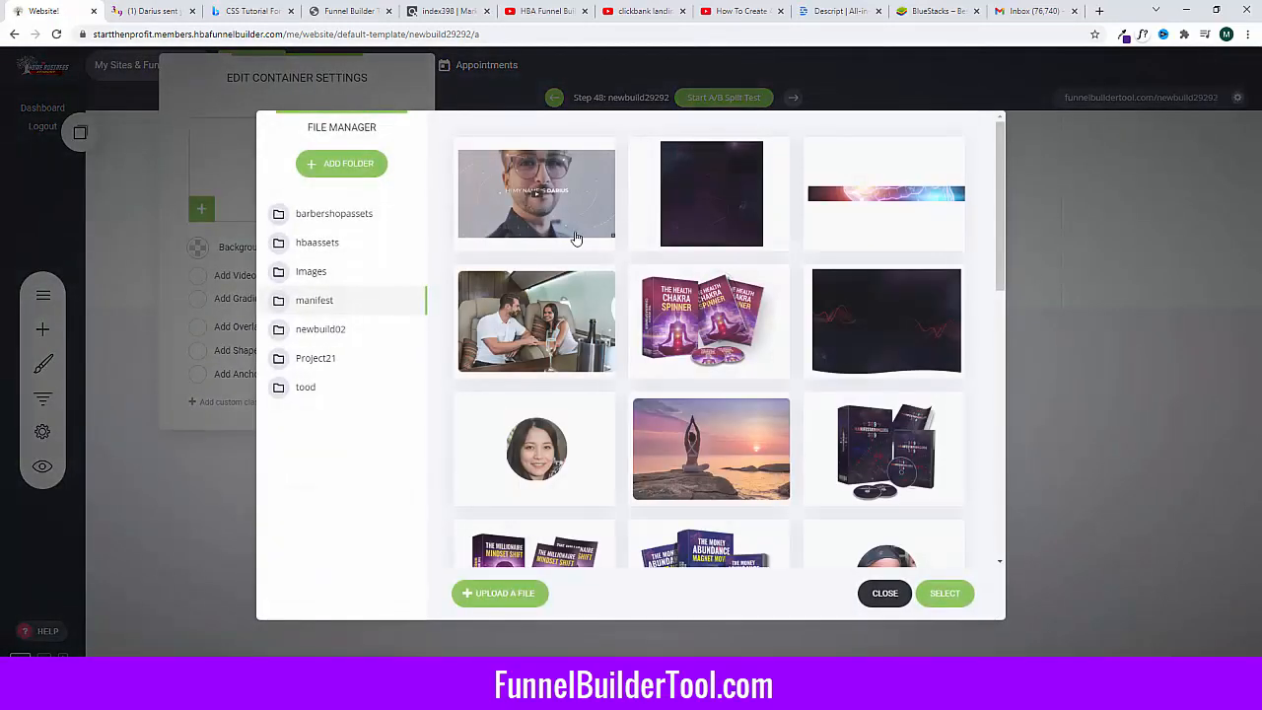
{"action": "left_click", "coordinate": [907, 309]}
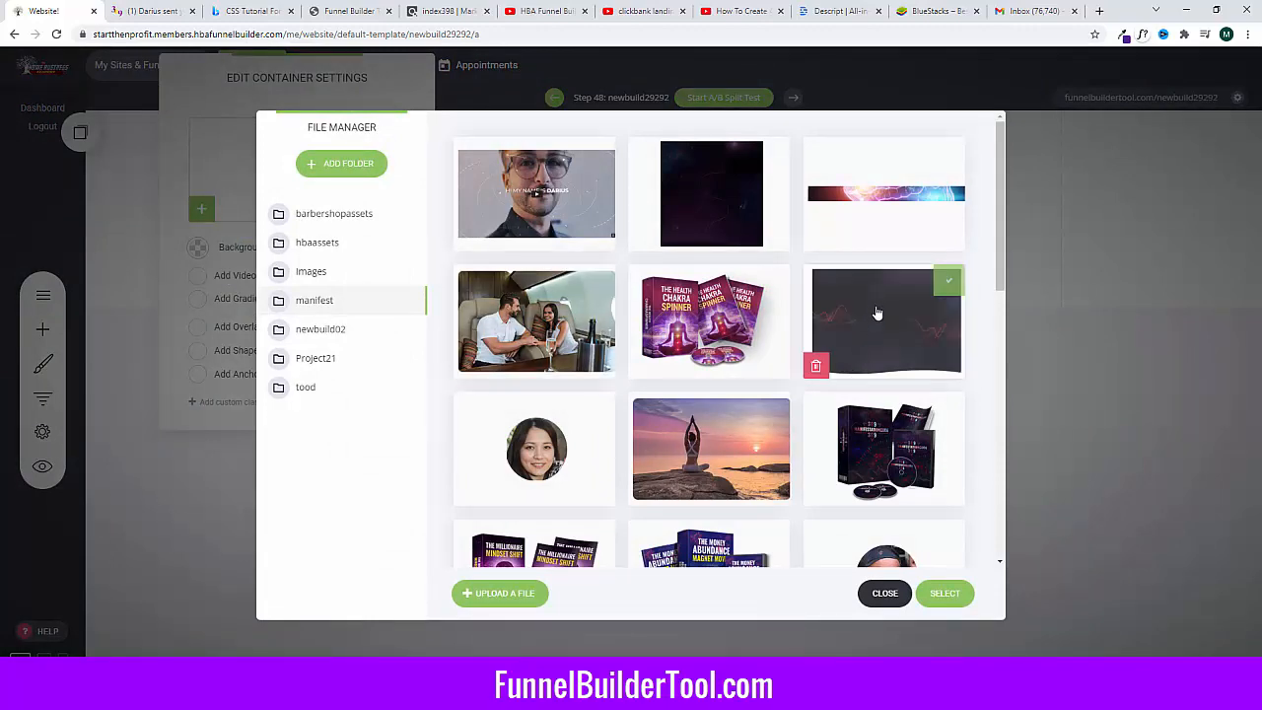
{"action": "left_click", "coordinate": [944, 593]}
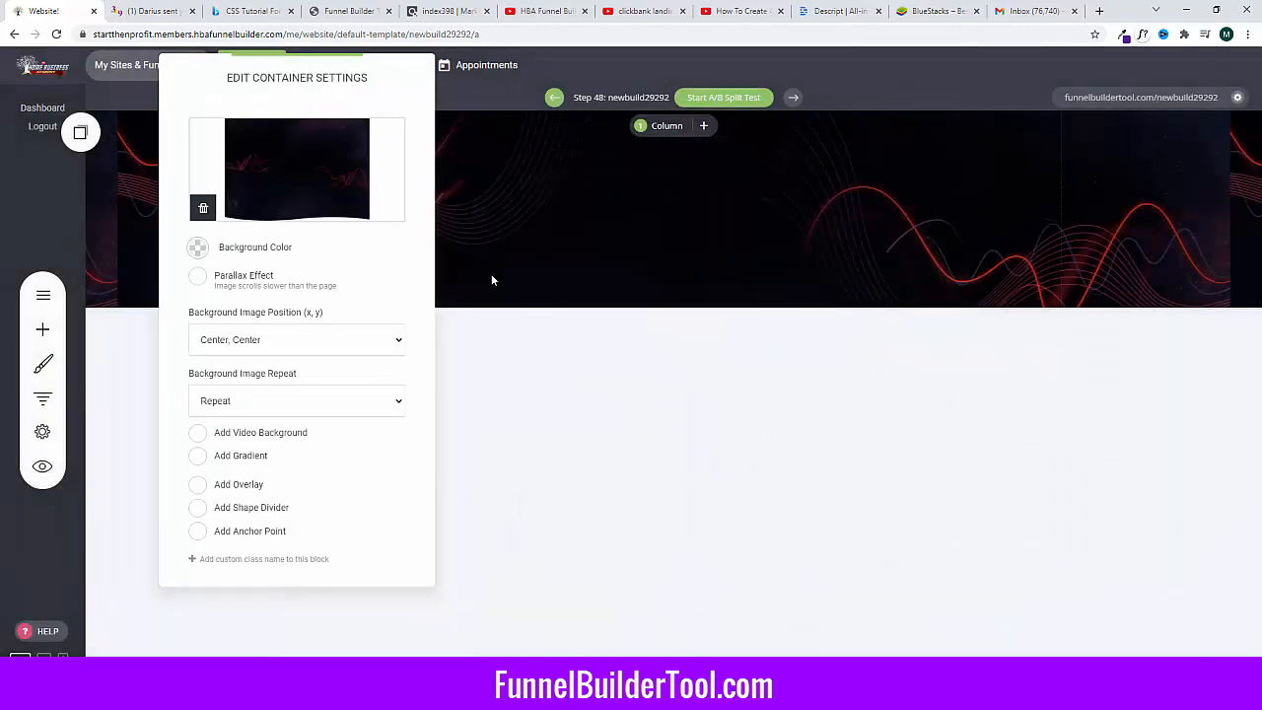
Step: Set the block's background image repeat option to Cover whole area
{"action": "left_click", "coordinate": [266, 352]}
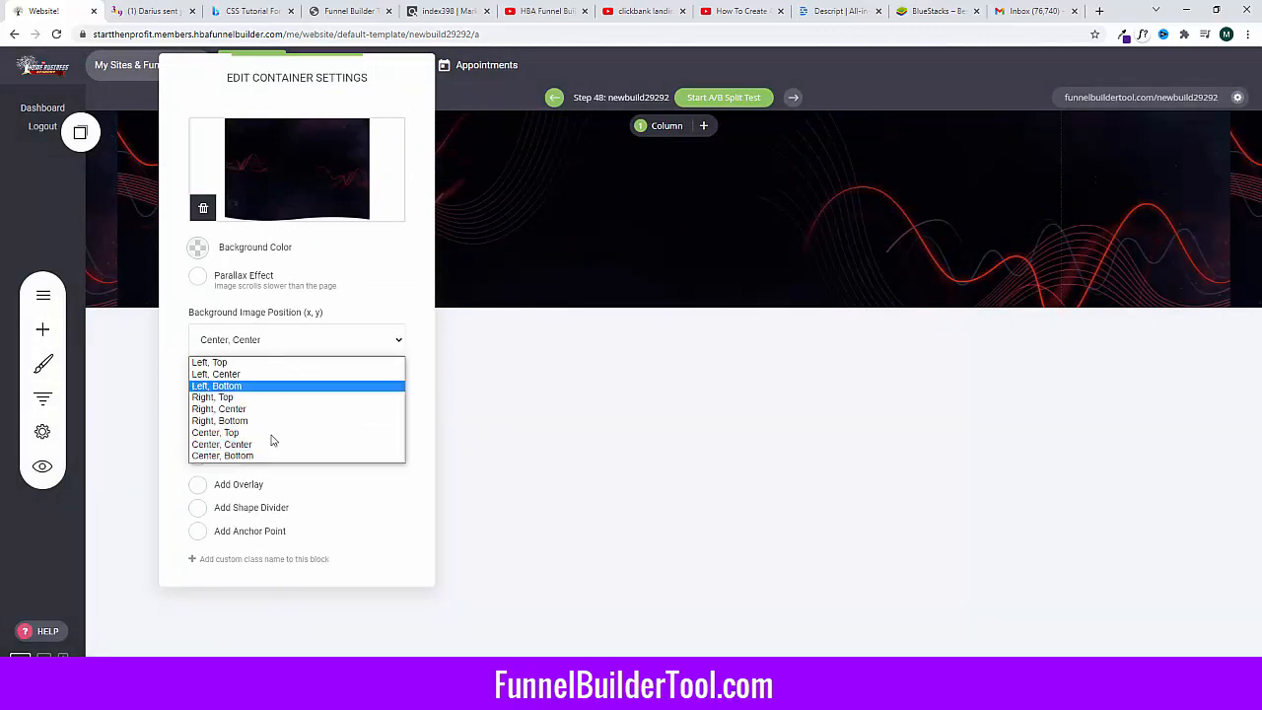
{"action": "left_click", "coordinate": [153, 370]}
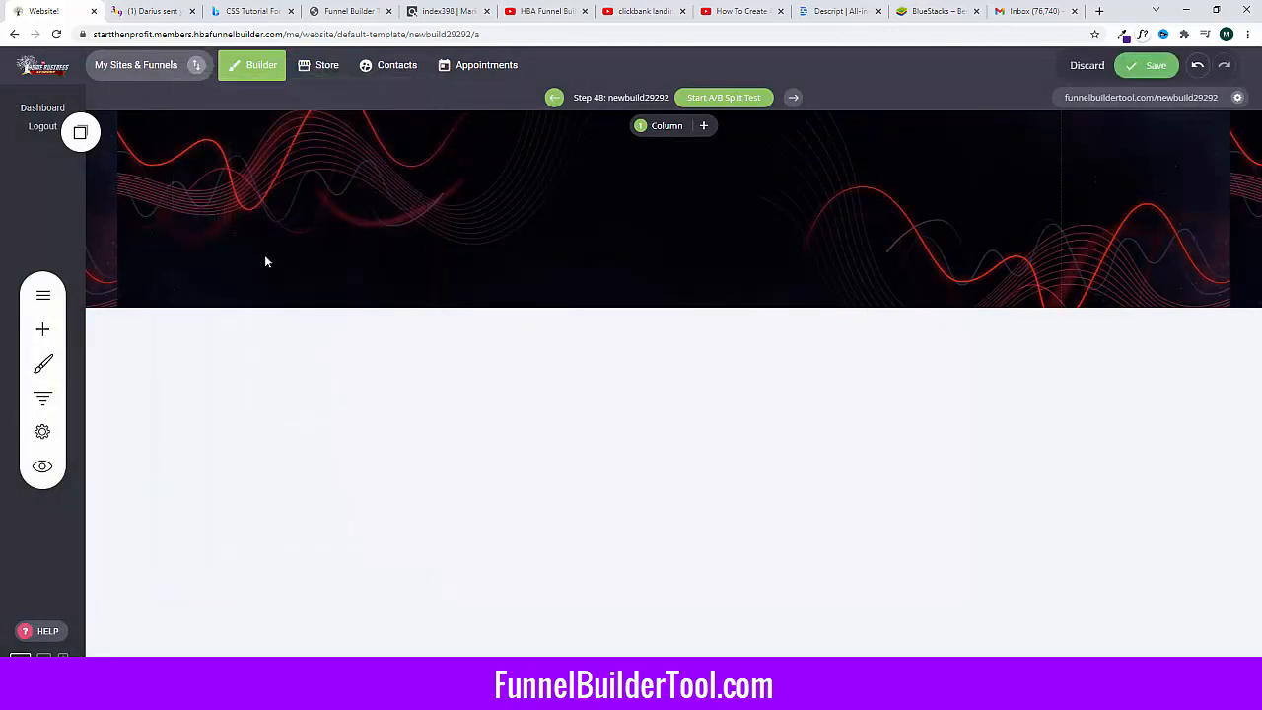
{"action": "left_click", "coordinate": [164, 122]}
{"action": "left_click", "coordinate": [288, 405]}
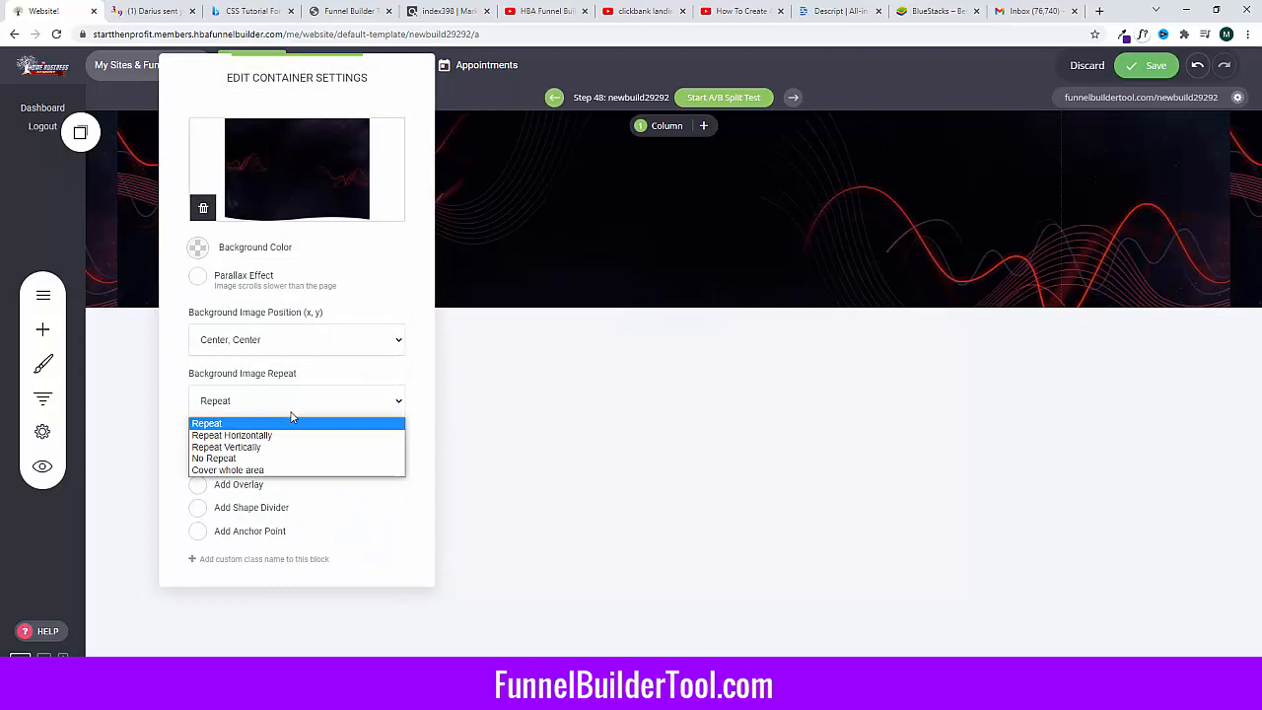
{"action": "left_click", "coordinate": [285, 470]}
{"action": "left_click", "coordinate": [651, 180]}
Step: Add an image widget to the block and fill it with the 369 Manifestation Code logo from the manifest folder
{"action": "left_click", "coordinate": [54, 333]}
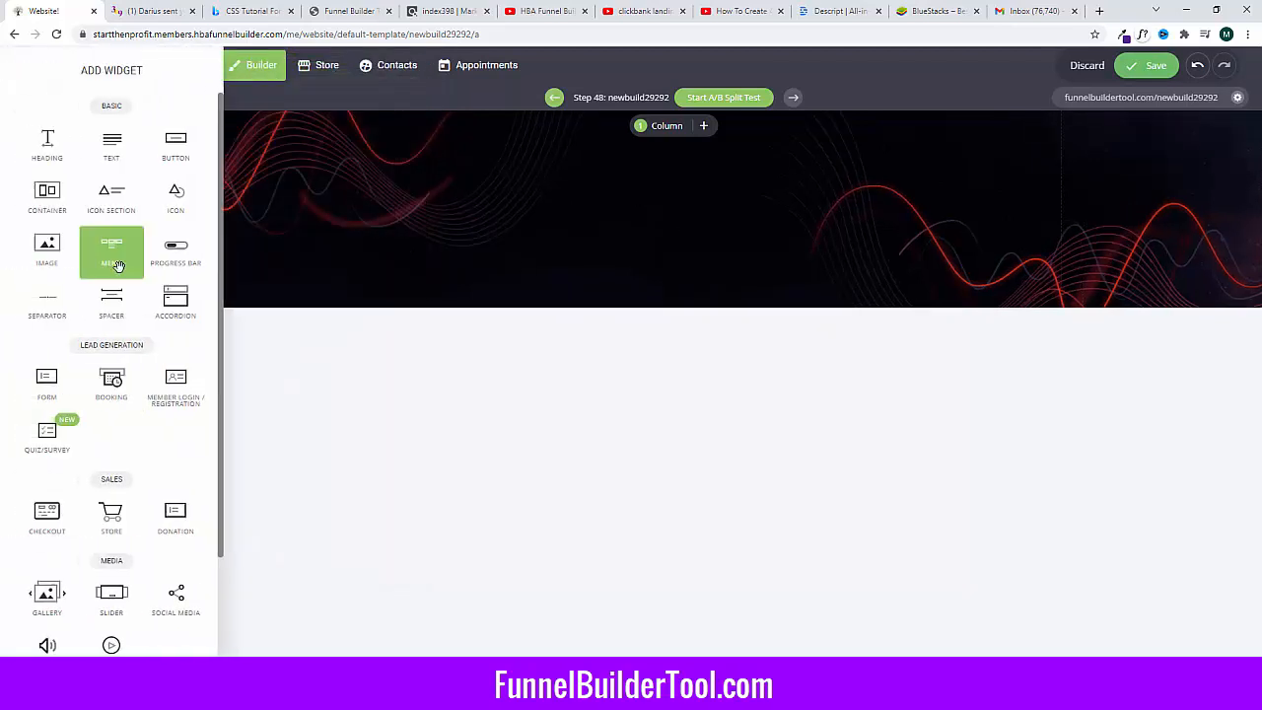
{"action": "left_click_drag", "start_coordinate": [47, 247], "coordinate": [692, 162]}
{"action": "left_click", "coordinate": [138, 190]}
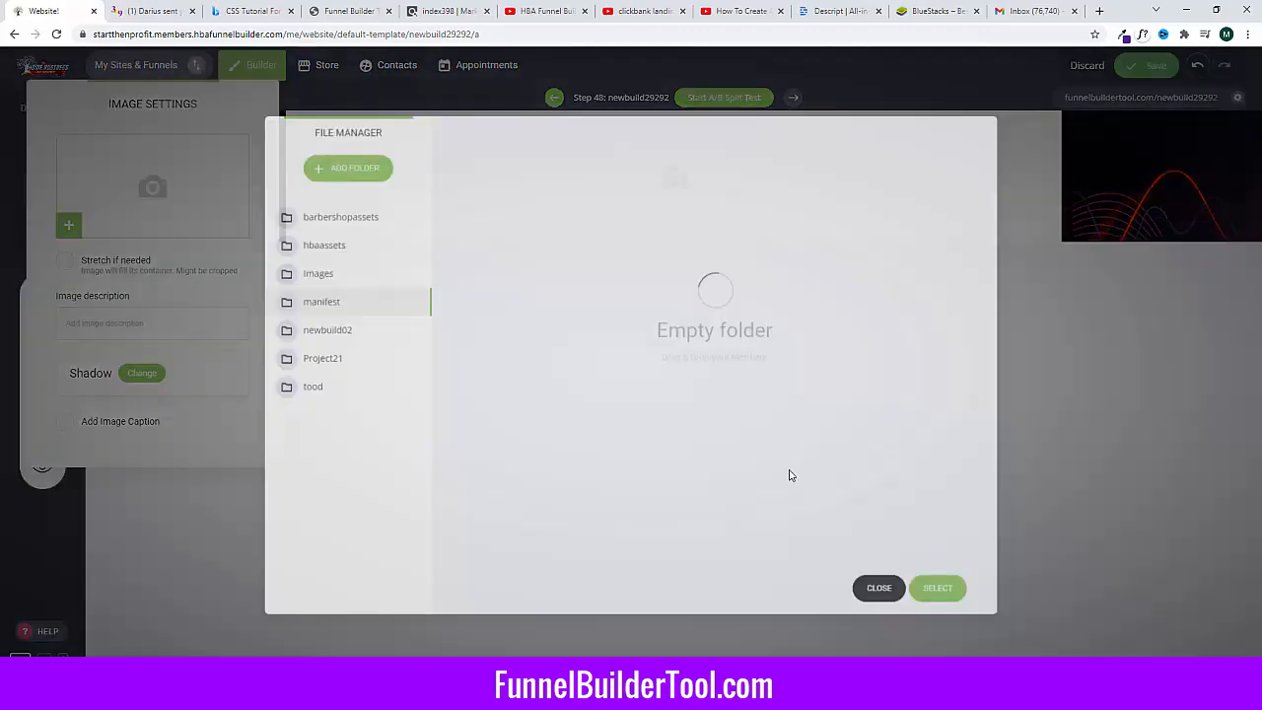
{"action": "scroll", "coordinate": [698, 395], "scroll_direction": "down", "scroll_amount": 10}
{"action": "scroll", "coordinate": [708, 419], "scroll_direction": "up", "scroll_amount": 6}
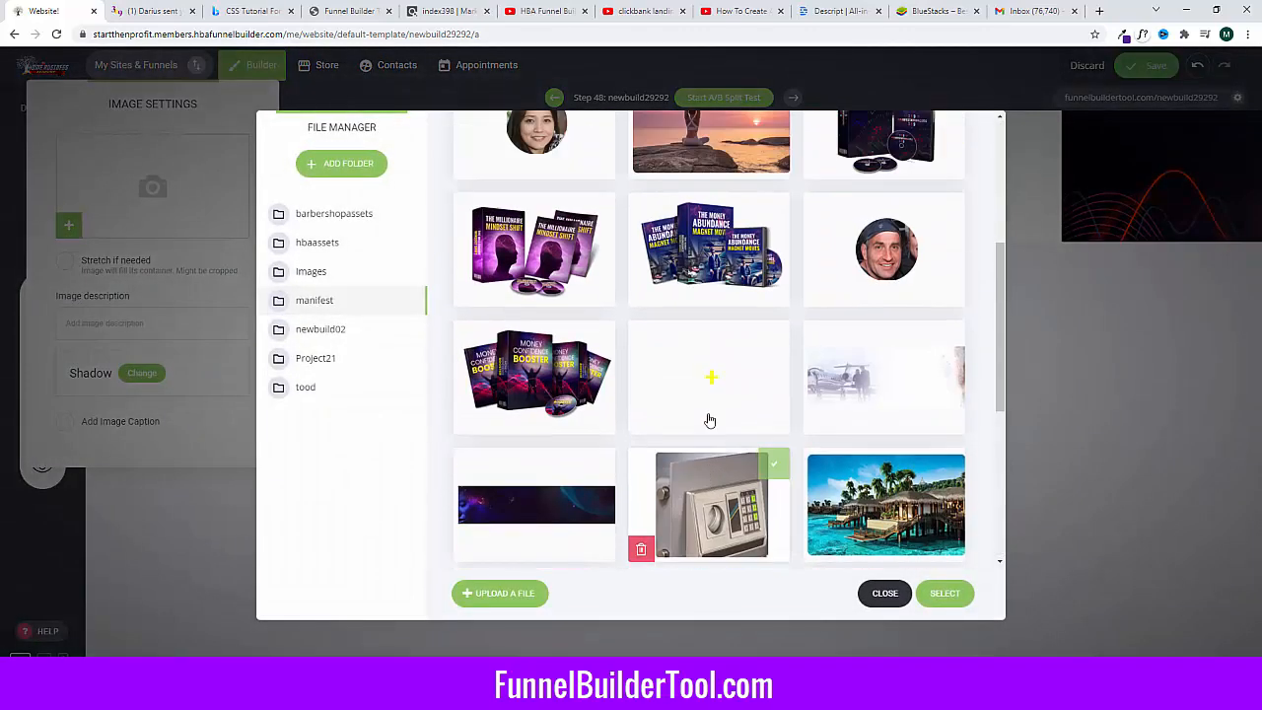
{"action": "scroll", "coordinate": [674, 464], "scroll_direction": "down", "scroll_amount": 6}
{"action": "left_click", "coordinate": [939, 370]}
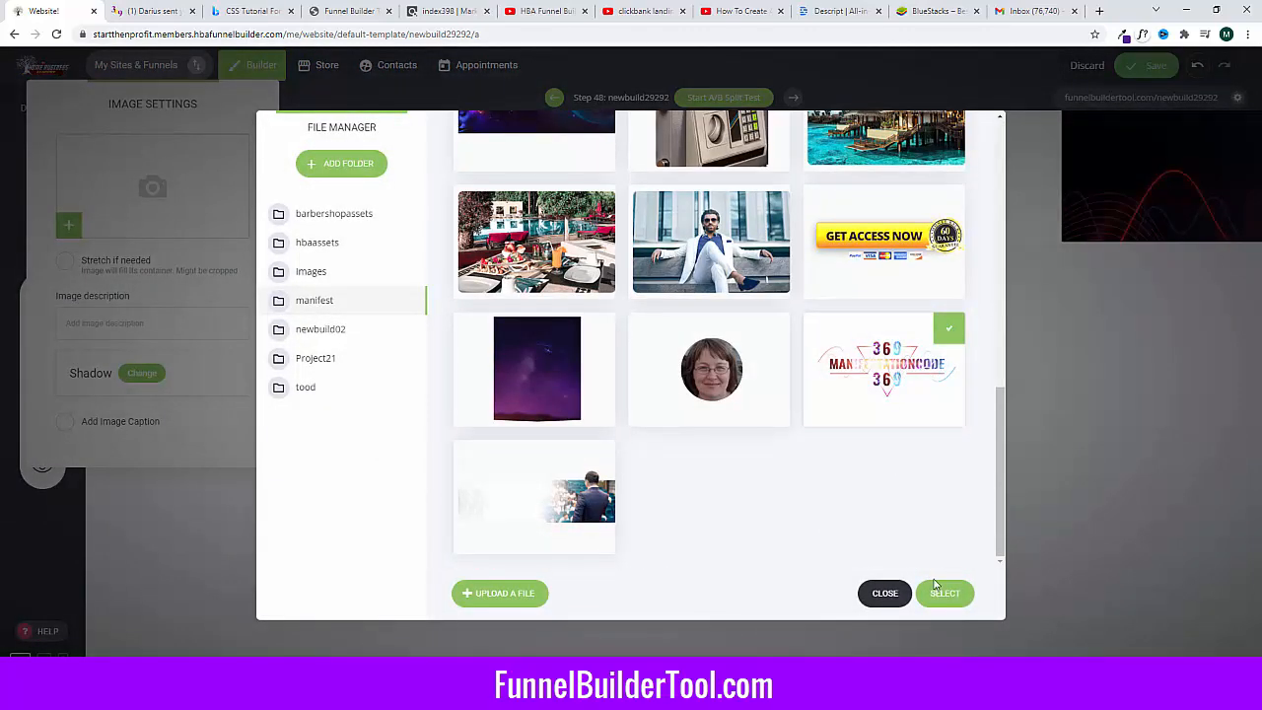
{"action": "left_click", "coordinate": [946, 593]}
{"action": "left_click", "coordinate": [288, 170]}
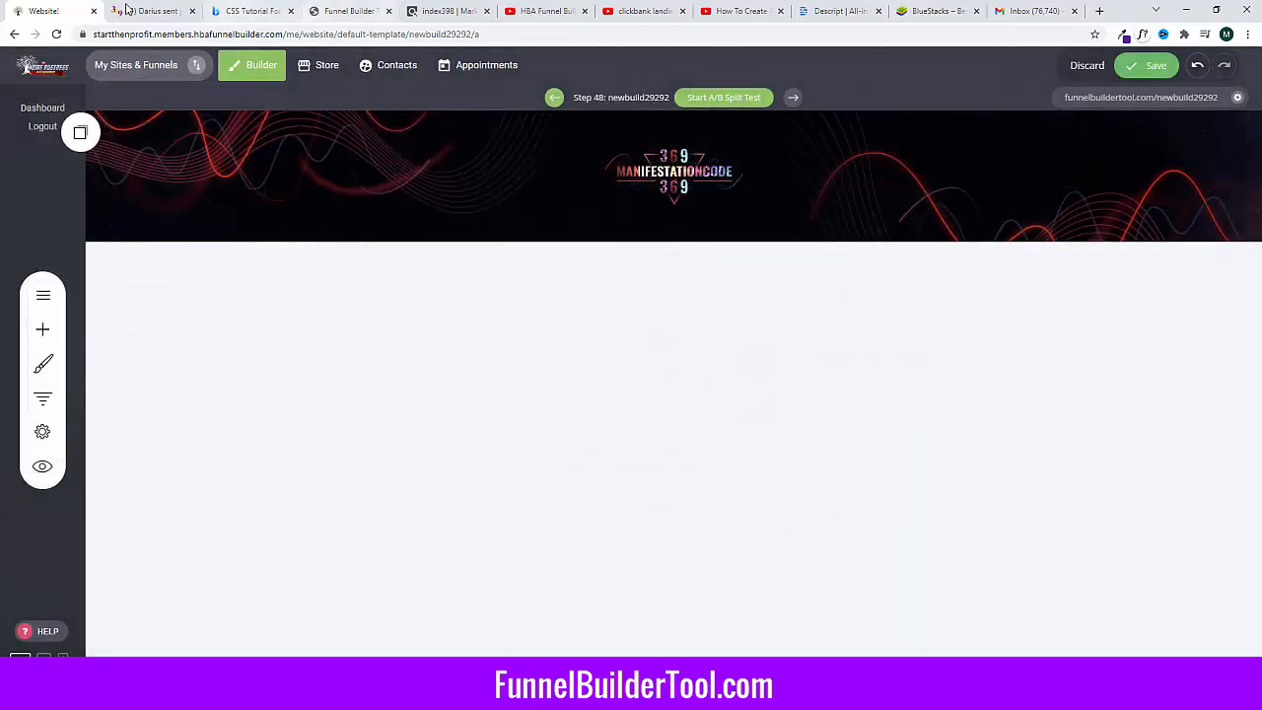
Step: Compare with the sales page's header, then try different heights and widths for the logo image in the block
{"action": "left_click", "coordinate": [158, 12]}
{"action": "left_click", "coordinate": [60, 15]}
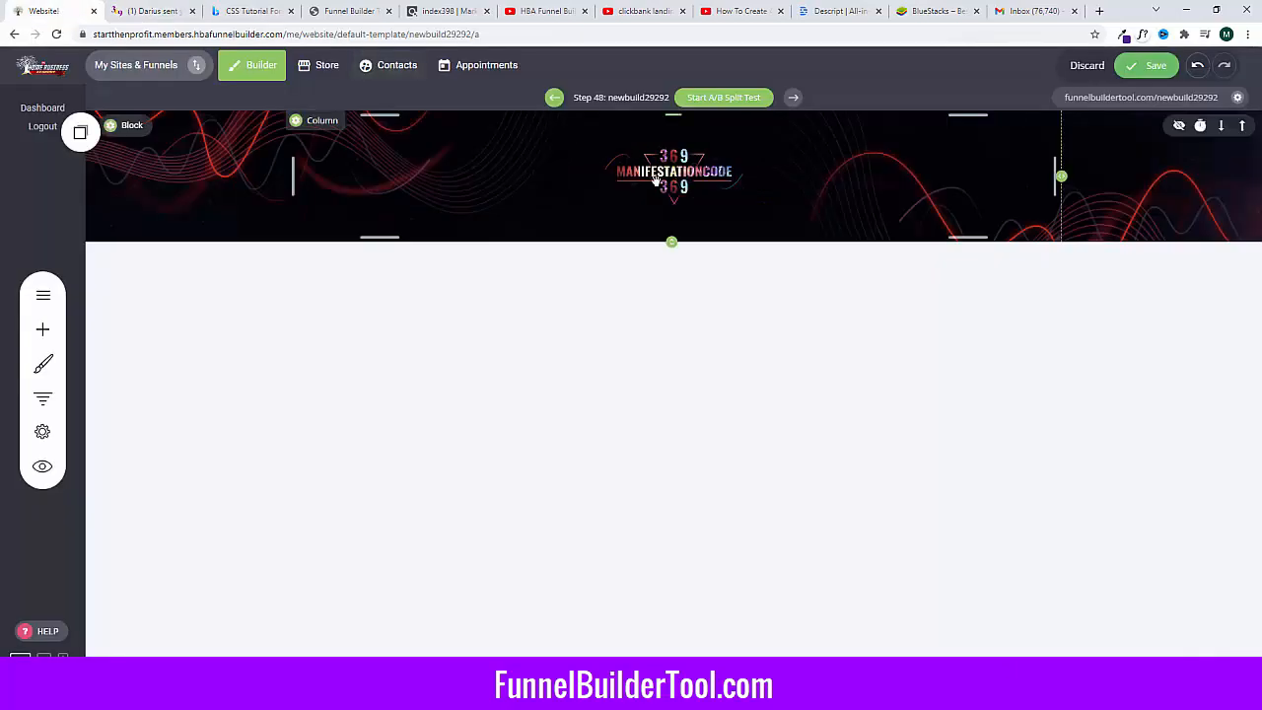
{"action": "left_click", "coordinate": [606, 233]}
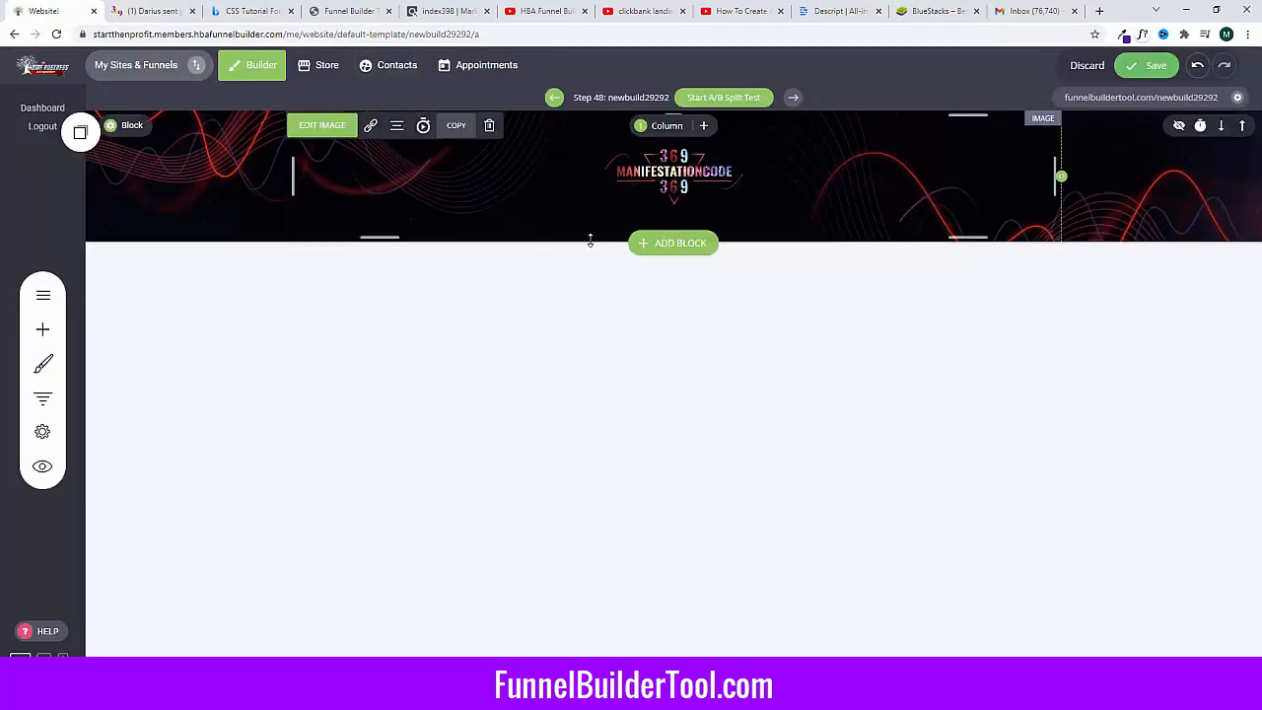
{"action": "left_click_drag", "start_coordinate": [590, 241], "coordinate": [592, 382]}
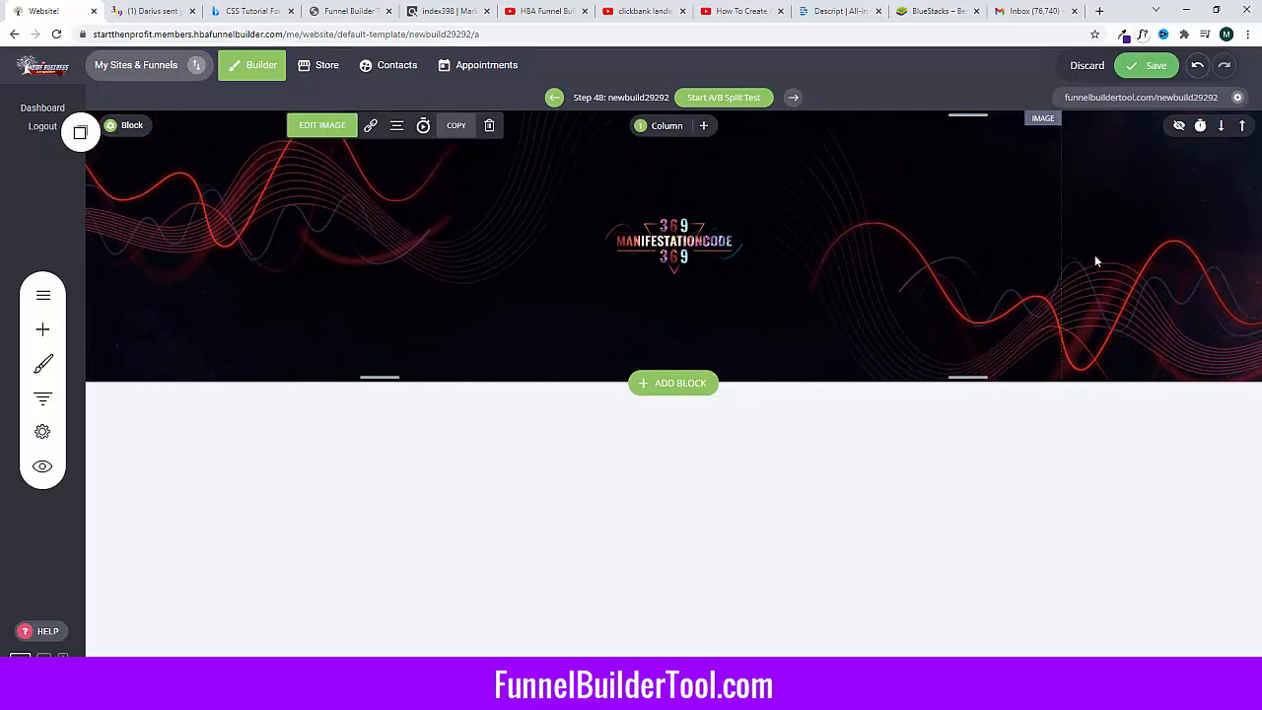
{"action": "left_click_drag", "start_coordinate": [1011, 244], "coordinate": [676, 253]}
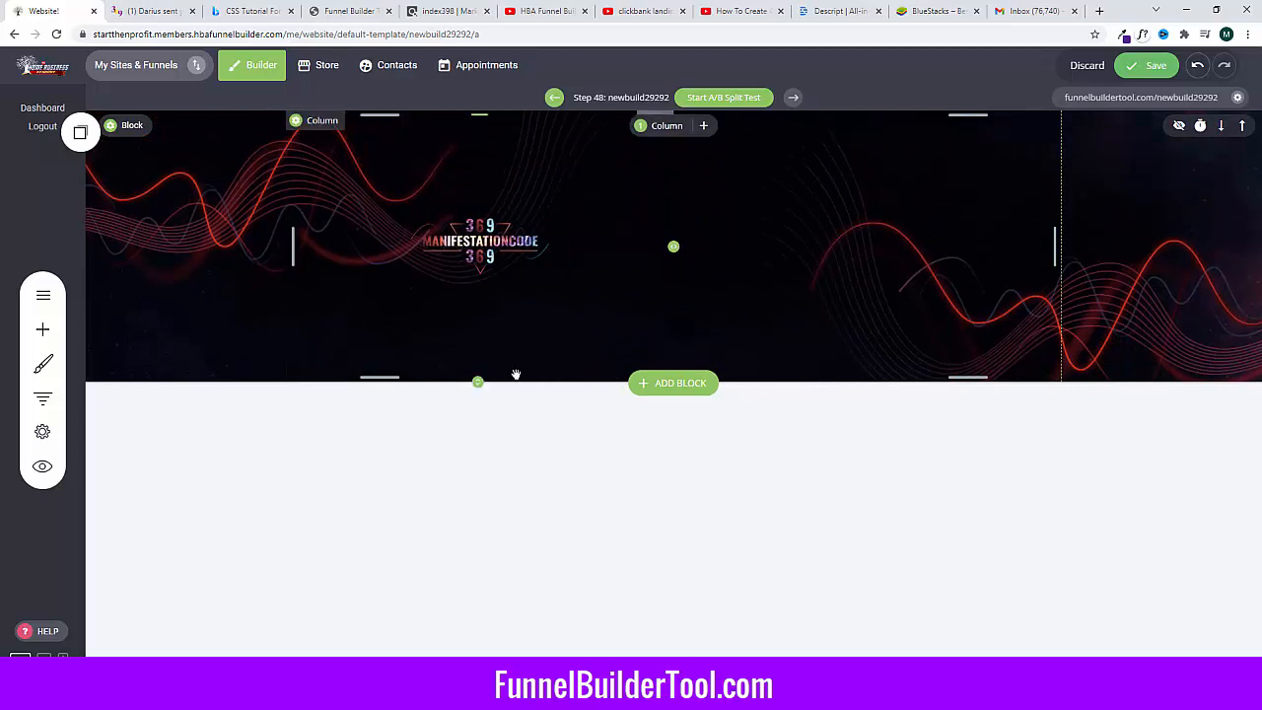
{"action": "left_click_drag", "start_coordinate": [479, 380], "coordinate": [495, 355]}
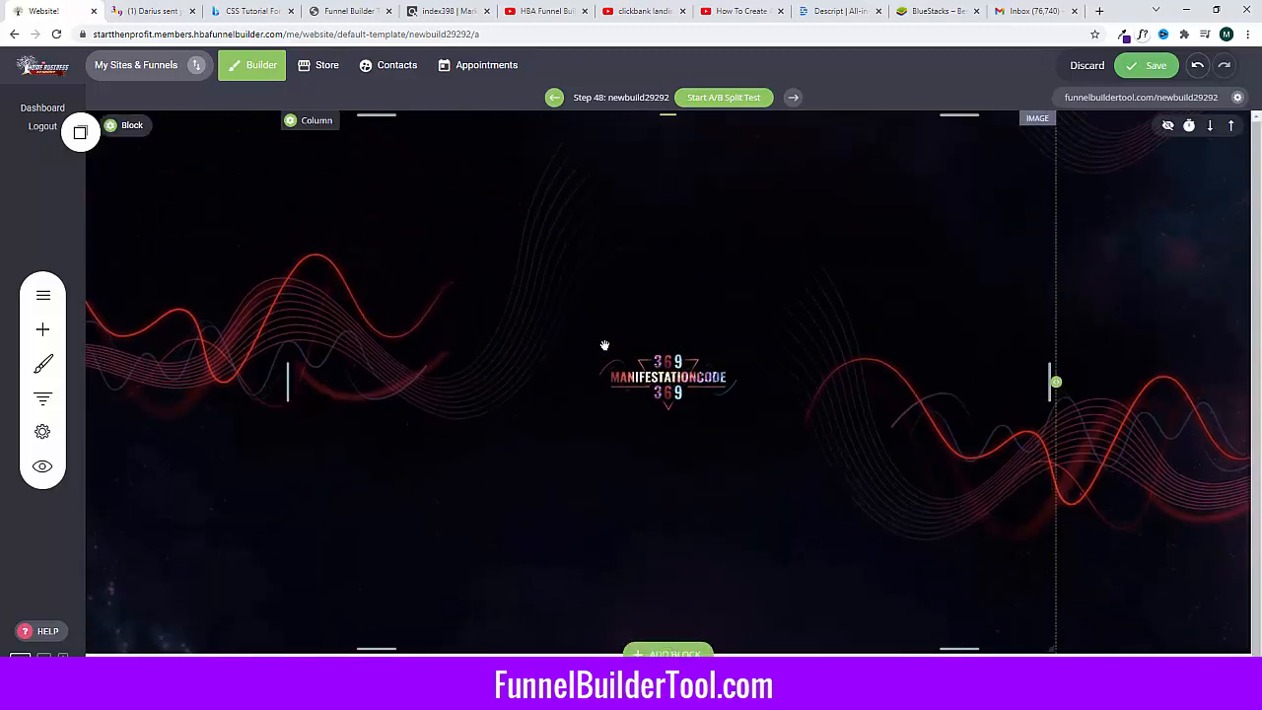
{"action": "left_click", "coordinate": [694, 544]}
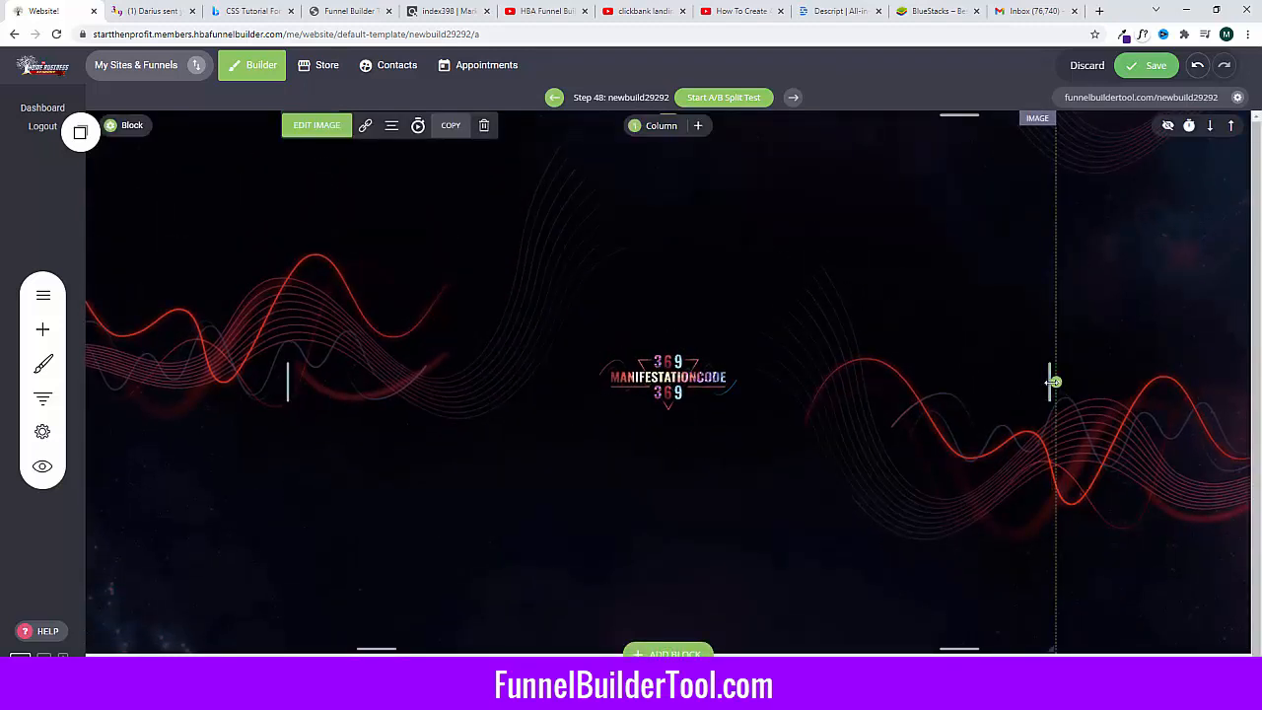
Step: Shrink the logo image to about 472 px by 139 px and align it to the center of the block
{"action": "left_click_drag", "start_coordinate": [1053, 382], "coordinate": [590, 382]}
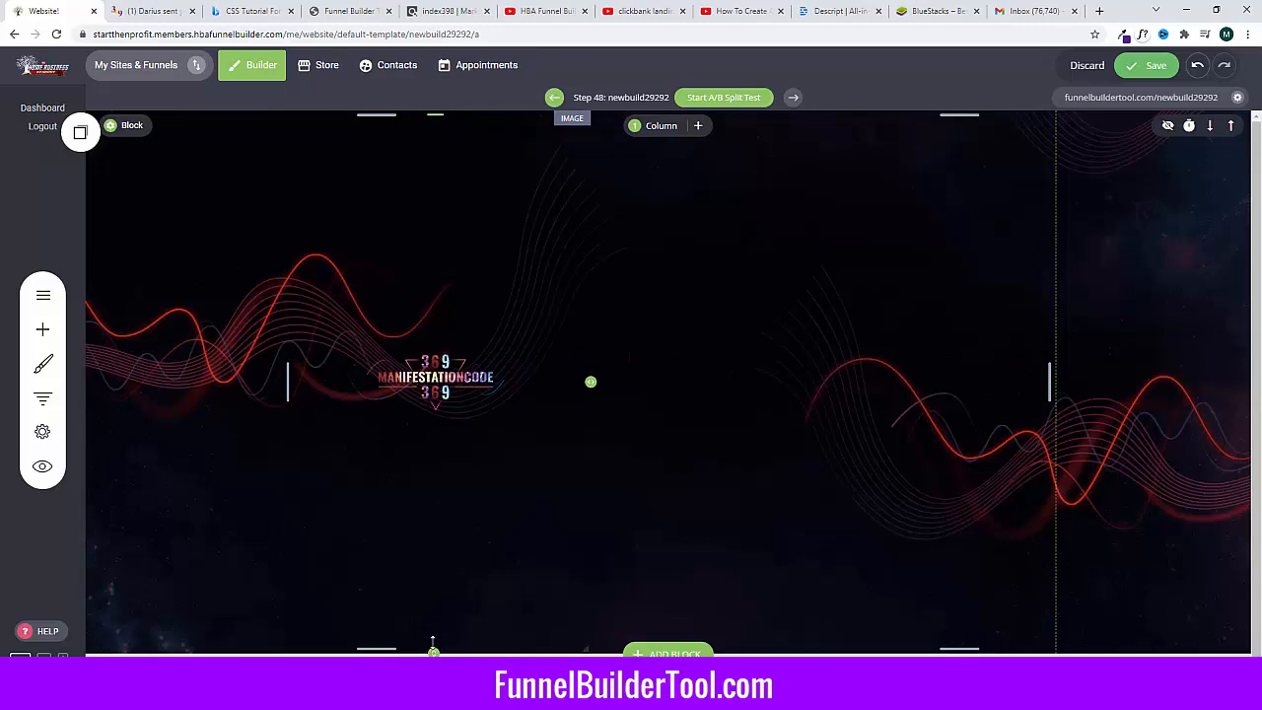
{"action": "left_click_drag", "start_coordinate": [431, 649], "coordinate": [462, 194]}
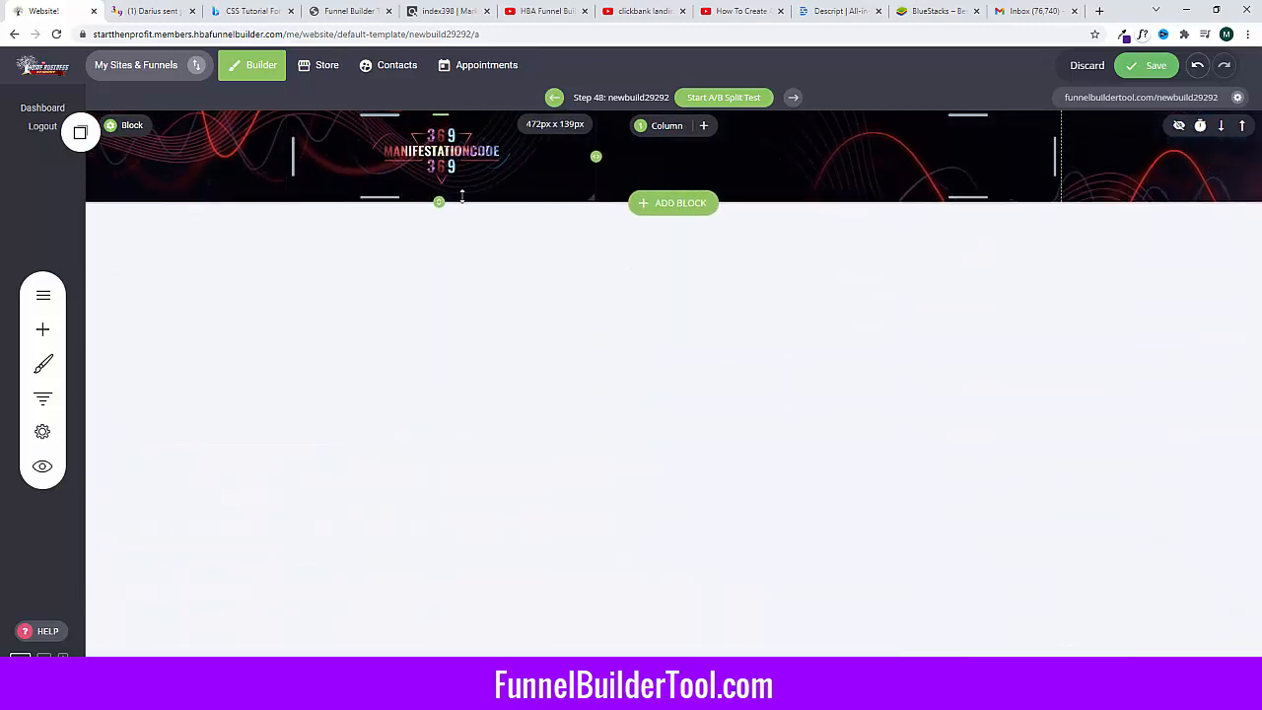
{"action": "left_click", "coordinate": [434, 133]}
{"action": "left_click", "coordinate": [394, 126]}
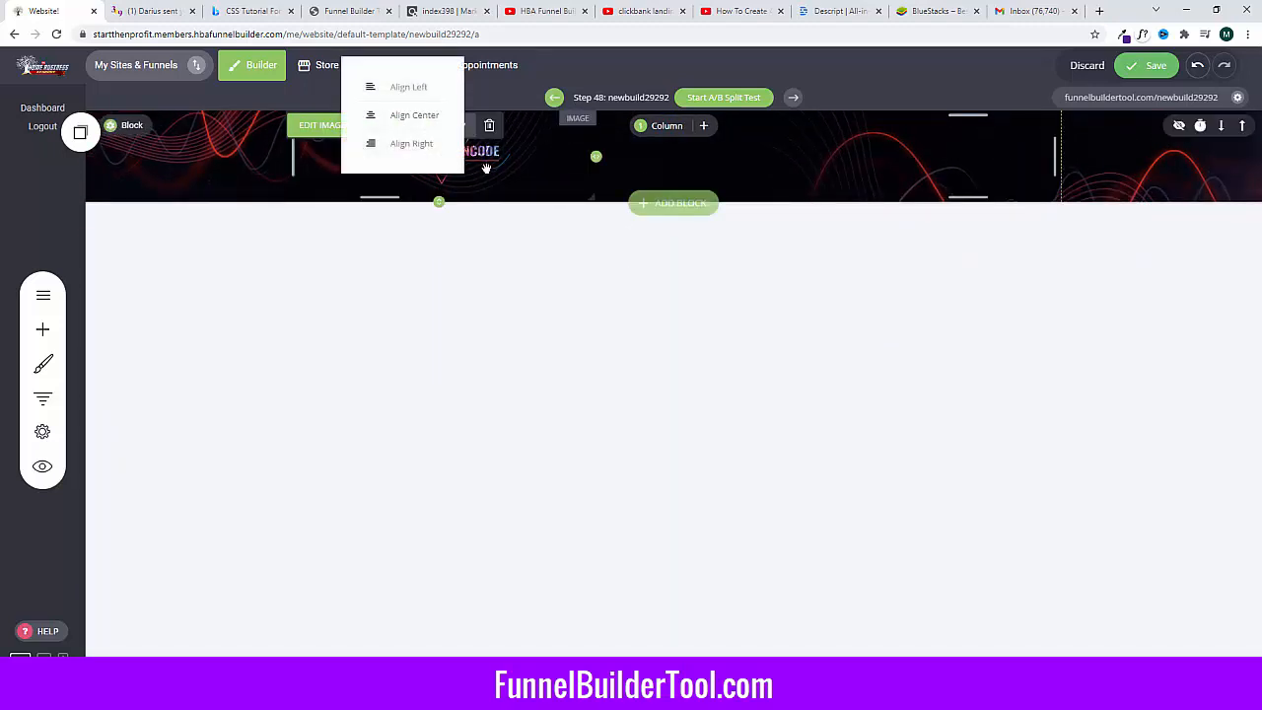
{"action": "left_click", "coordinate": [413, 114]}
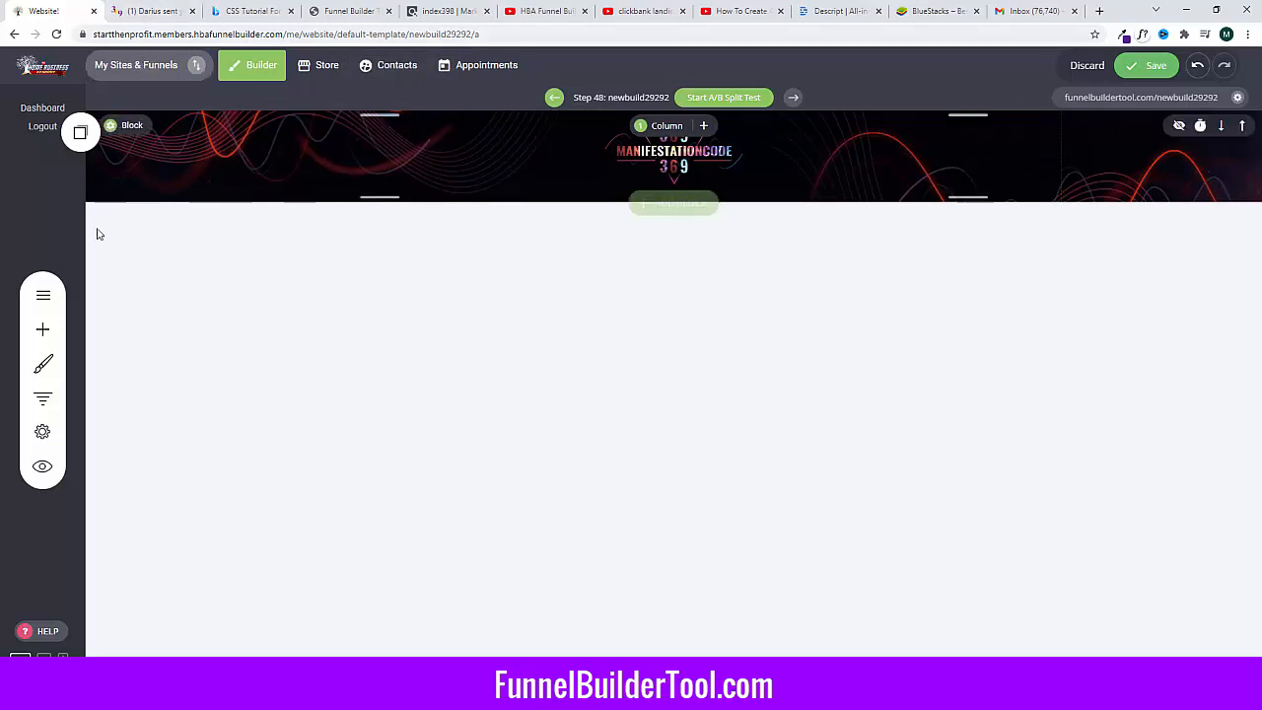
Step: Add two heading widgets below the logo in the block, with a spacer widget beneath them
{"action": "left_click", "coordinate": [42, 328]}
{"action": "left_click_drag", "start_coordinate": [62, 163], "coordinate": [696, 173]}
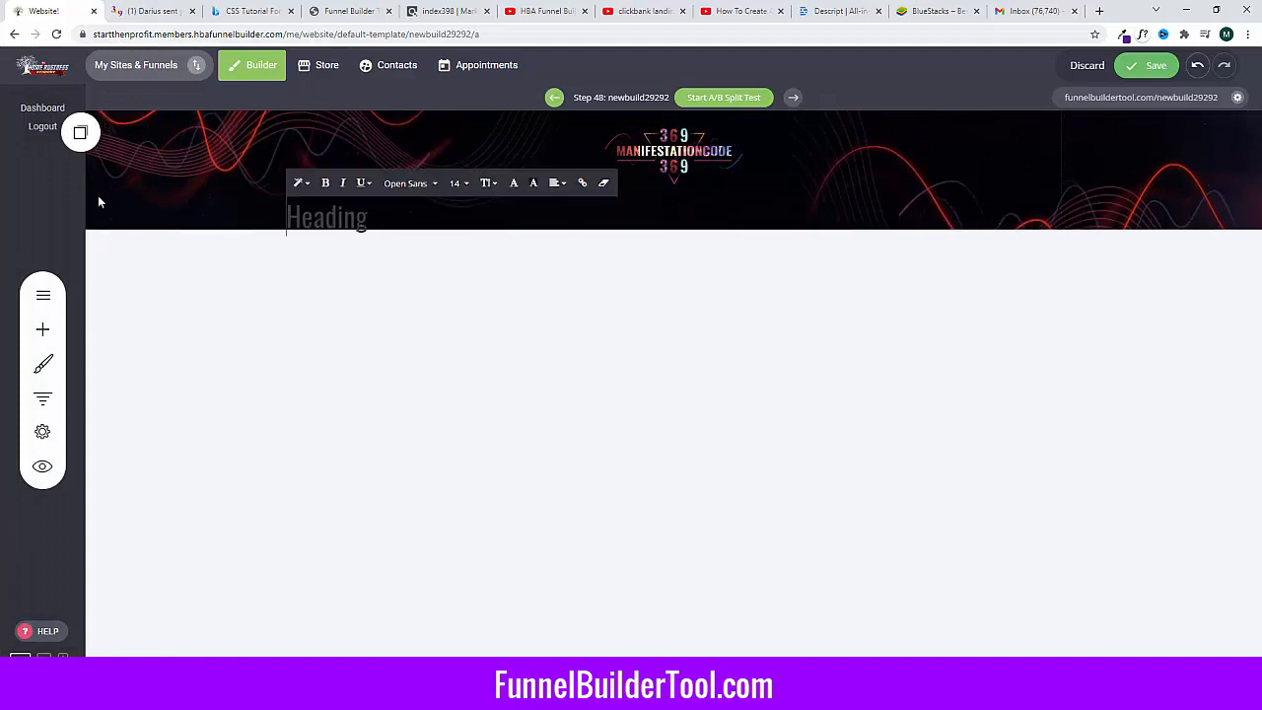
{"action": "left_click", "coordinate": [43, 328]}
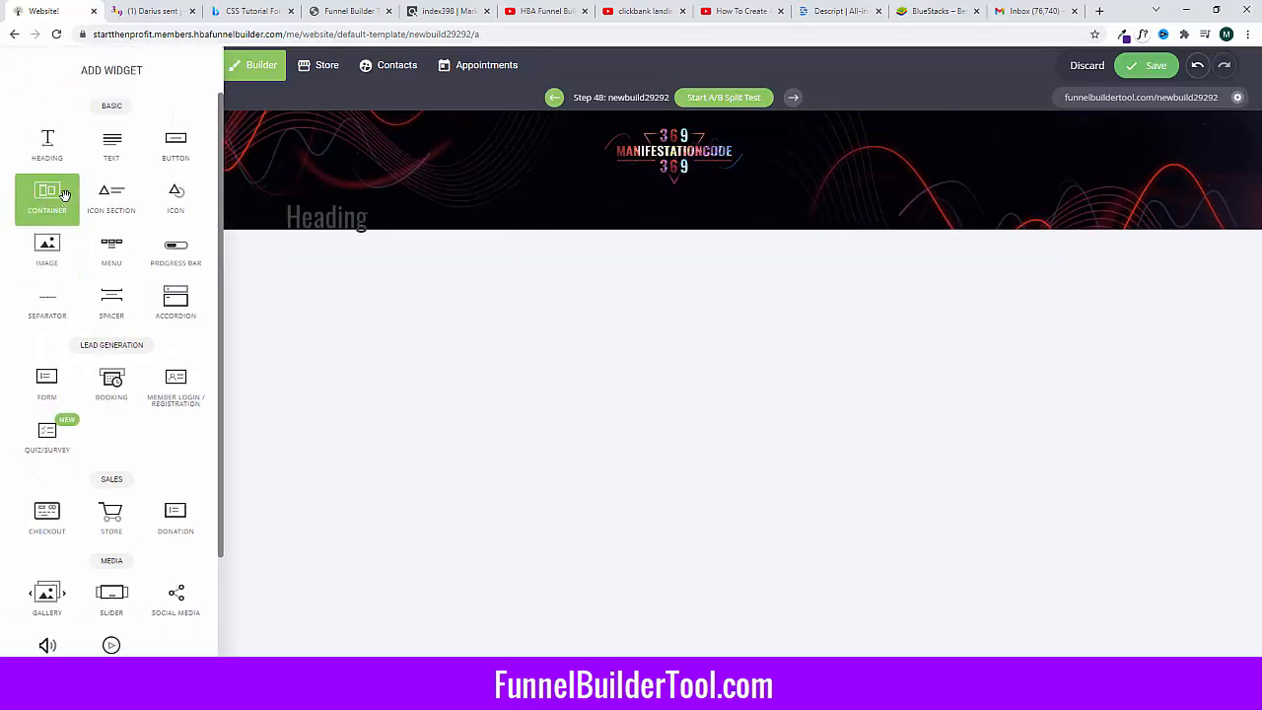
{"action": "left_click_drag", "start_coordinate": [47, 146], "coordinate": [361, 259]}
{"action": "left_click", "coordinate": [334, 220]}
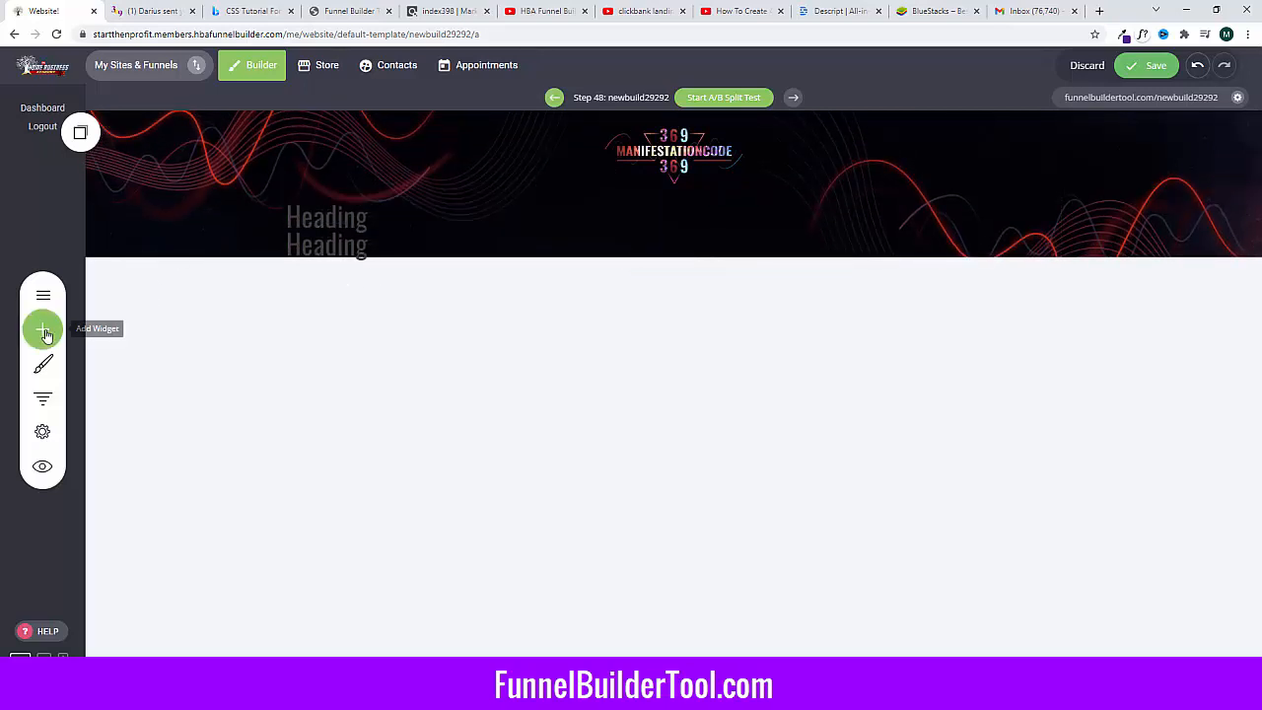
{"action": "left_click", "coordinate": [42, 328]}
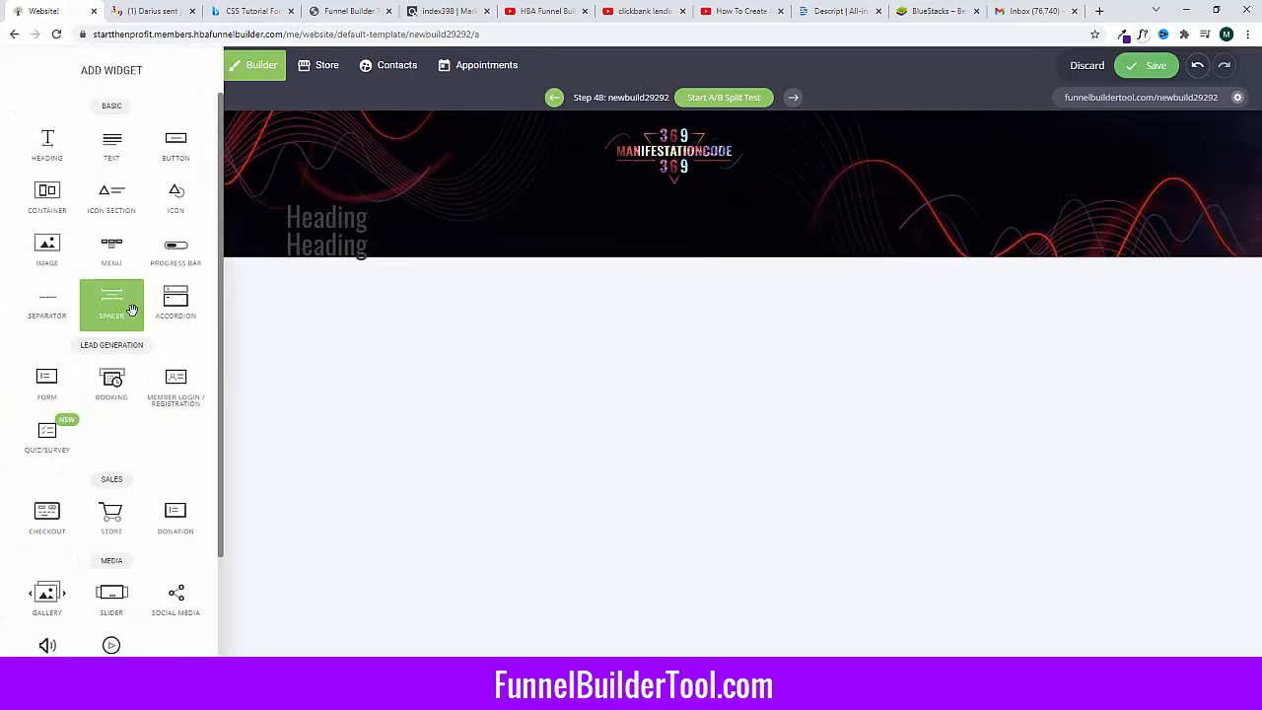
{"action": "left_click_drag", "start_coordinate": [118, 300], "coordinate": [397, 270]}
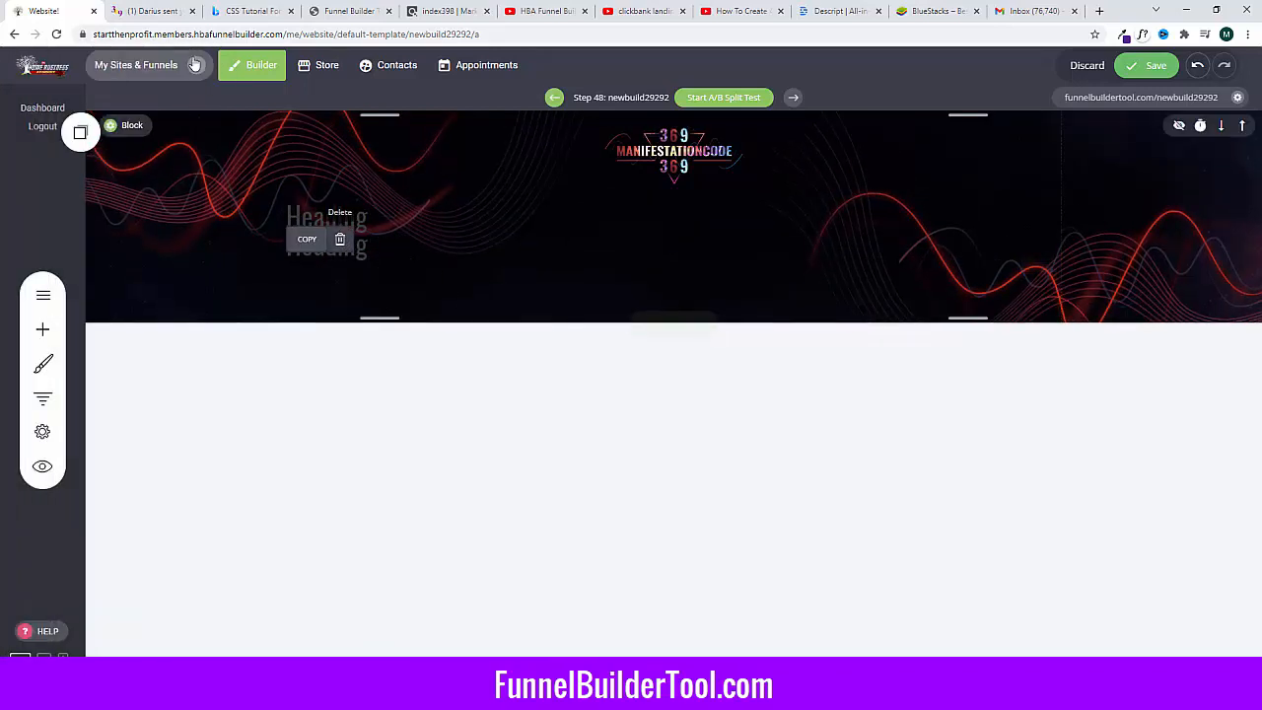
Step: Copy the headline "Discover The Simple 3 DIGIT MANIFESTATION CODE" from the sales page into the first heading
{"action": "left_click", "coordinate": [169, 13]}
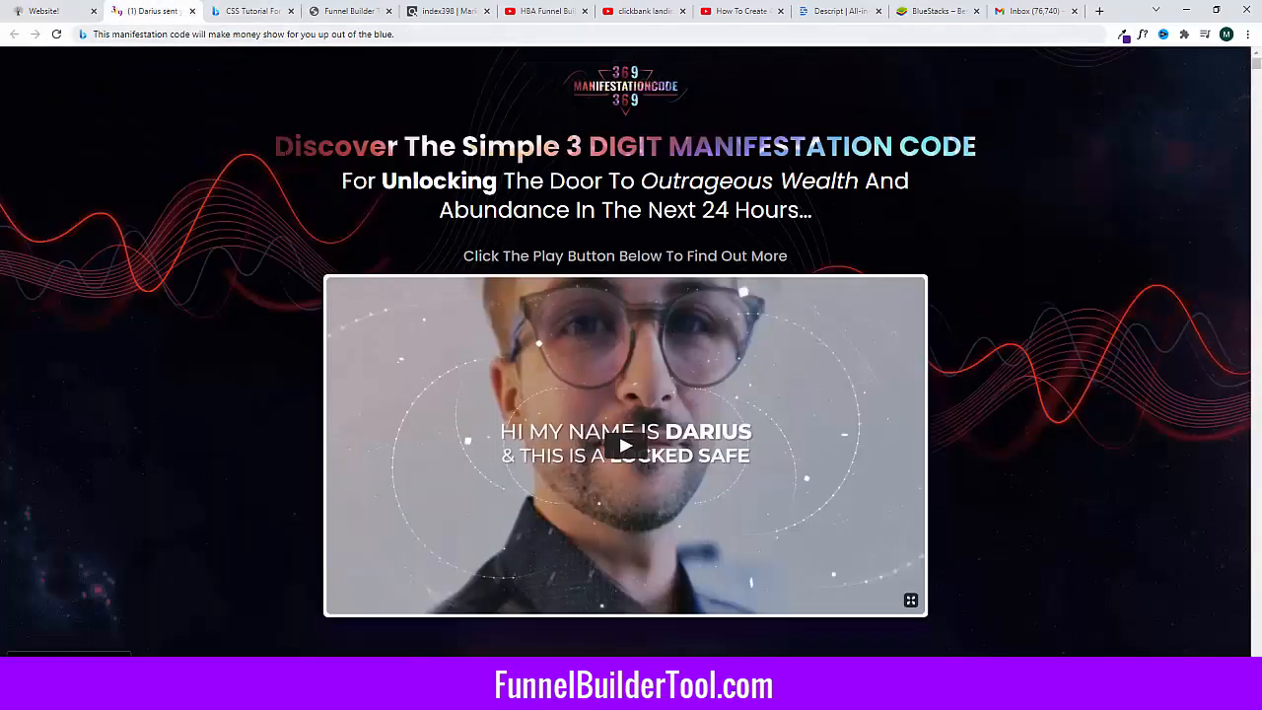
{"action": "left_click_drag", "start_coordinate": [272, 146], "coordinate": [1019, 138]}
{"action": "right_click", "coordinate": [917, 131]}
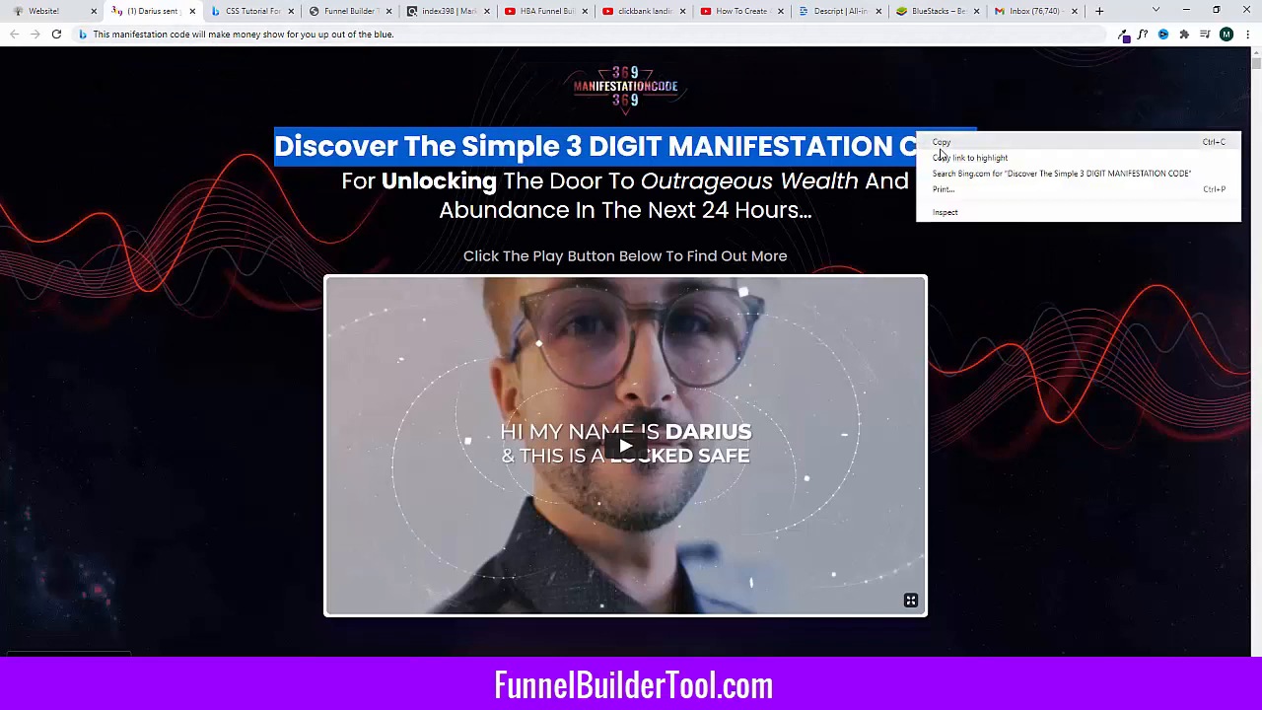
{"action": "left_click", "coordinate": [941, 144]}
{"action": "left_click", "coordinate": [44, 11]}
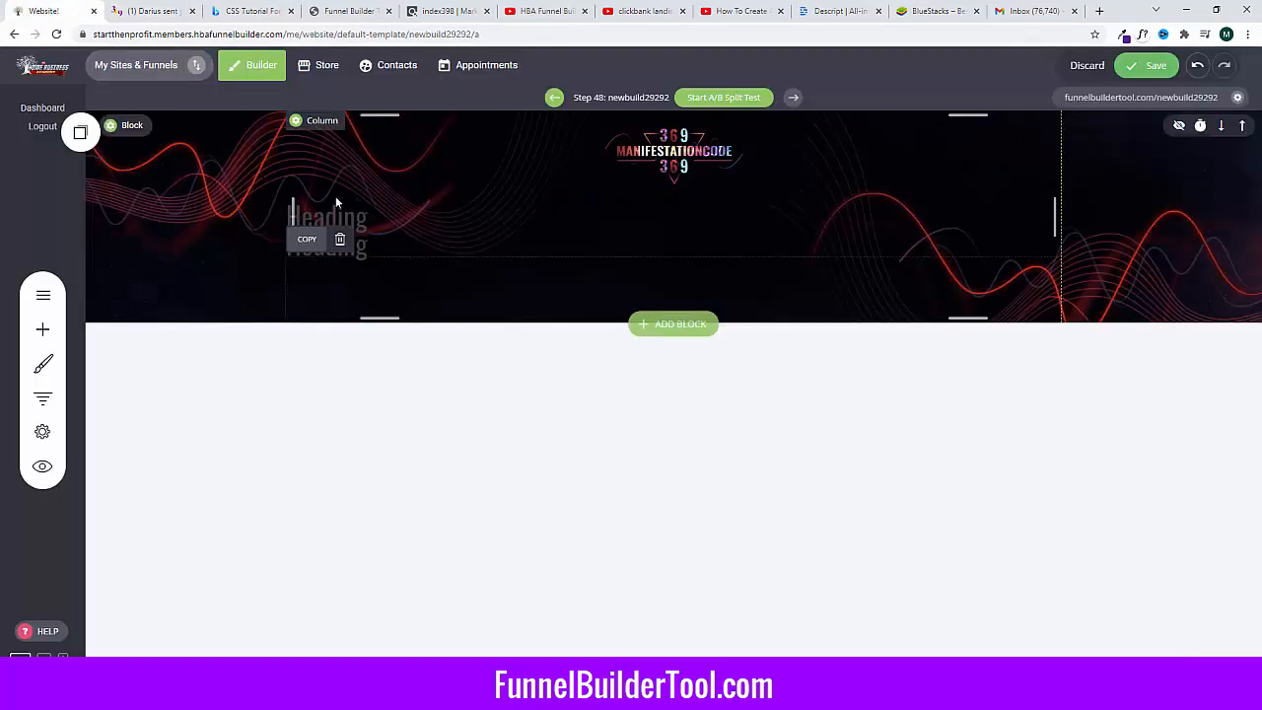
{"action": "left_click", "coordinate": [340, 217]}
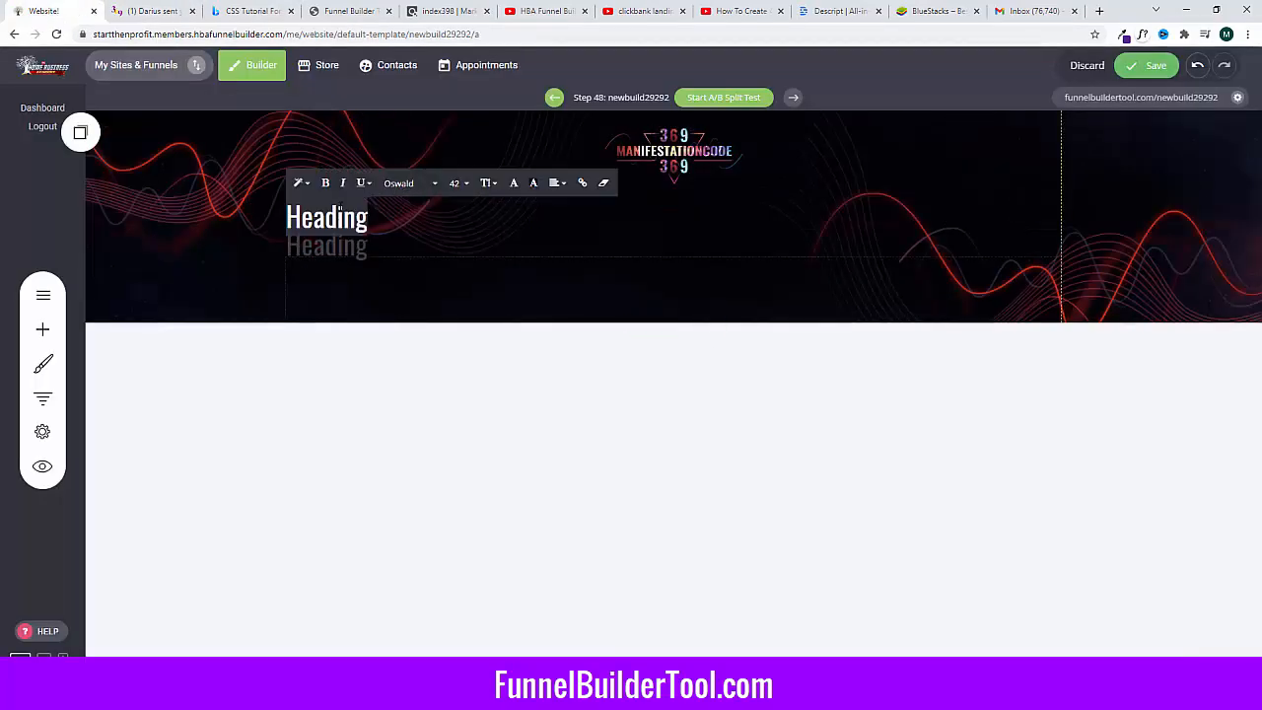
{"action": "key", "text": "ctrl+v"}
Step: Format the whole headline in bold Poppins and align it to the center
{"action": "triple_click", "coordinate": [568, 219]}
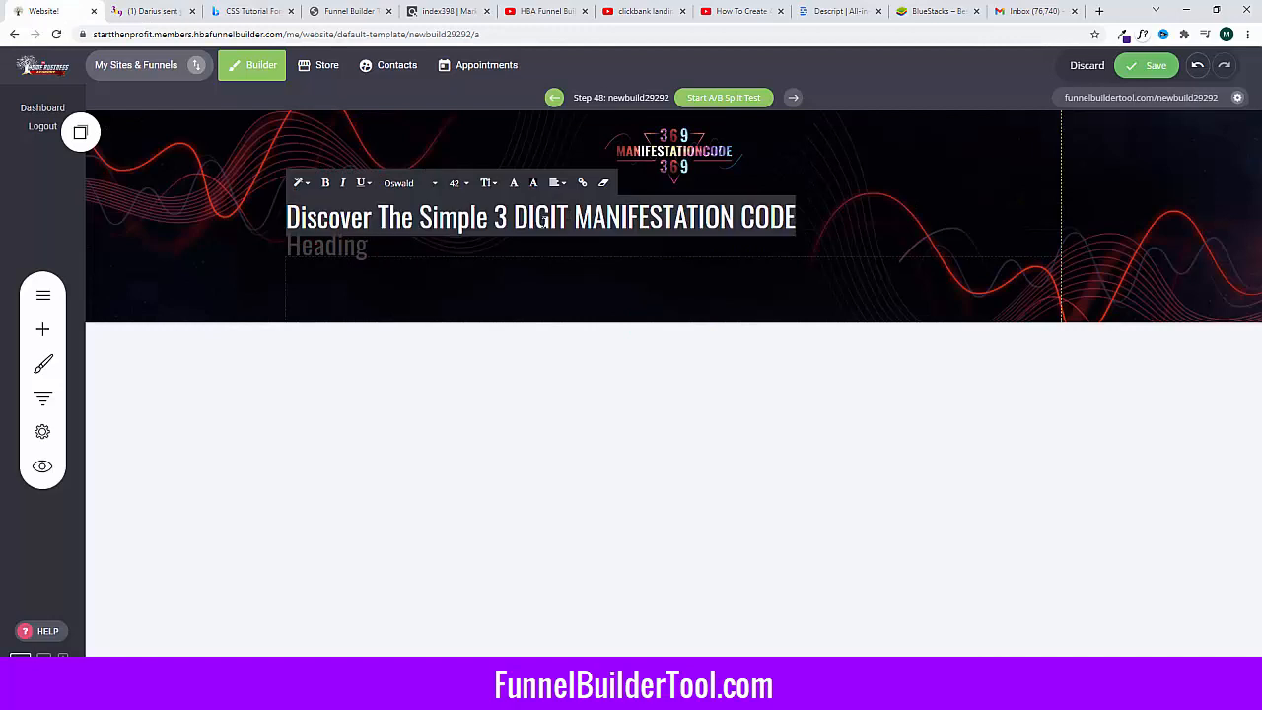
{"action": "left_click", "coordinate": [404, 185]}
{"action": "left_click", "coordinate": [428, 325]}
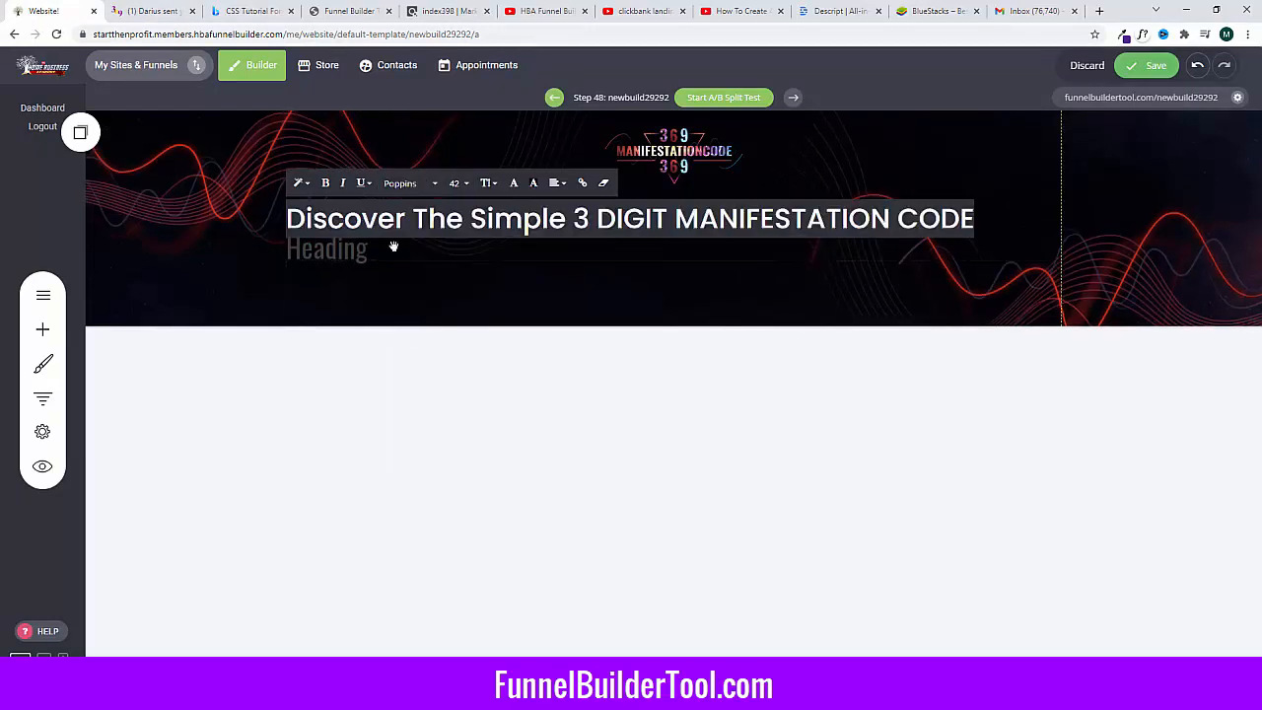
{"action": "left_click", "coordinate": [327, 184]}
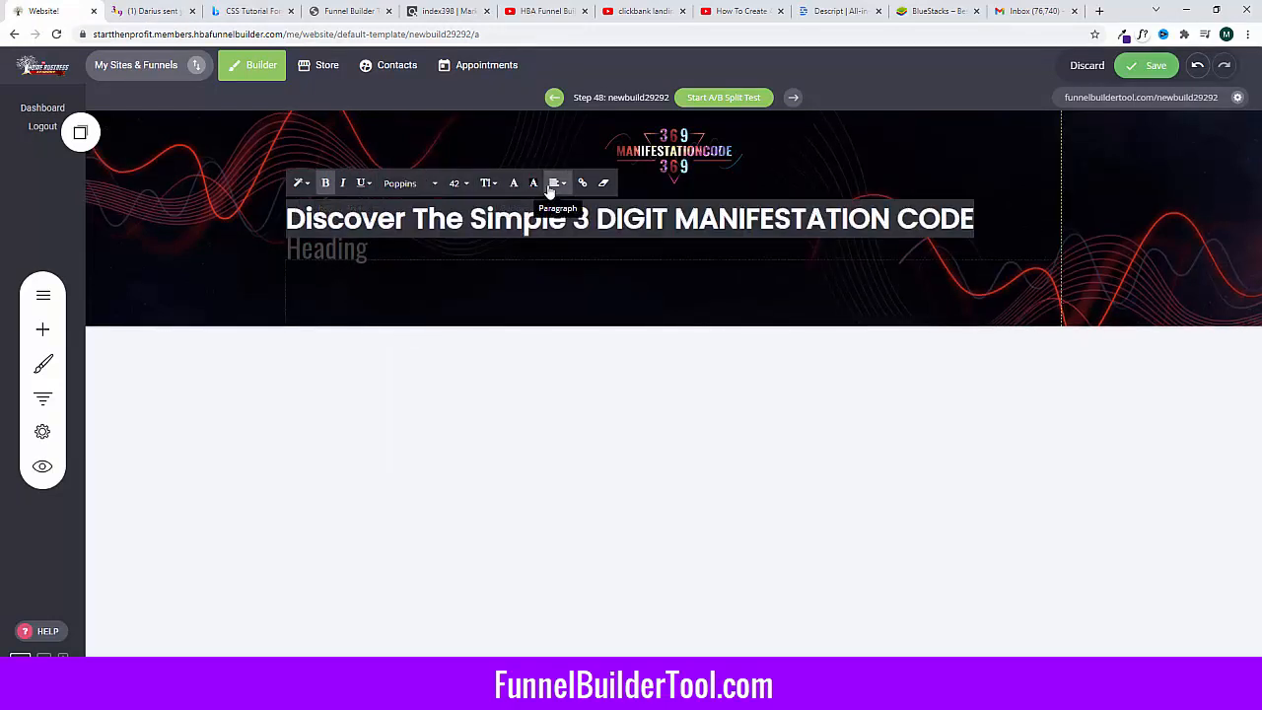
{"action": "left_click", "coordinate": [552, 183]}
{"action": "left_click", "coordinate": [584, 214]}
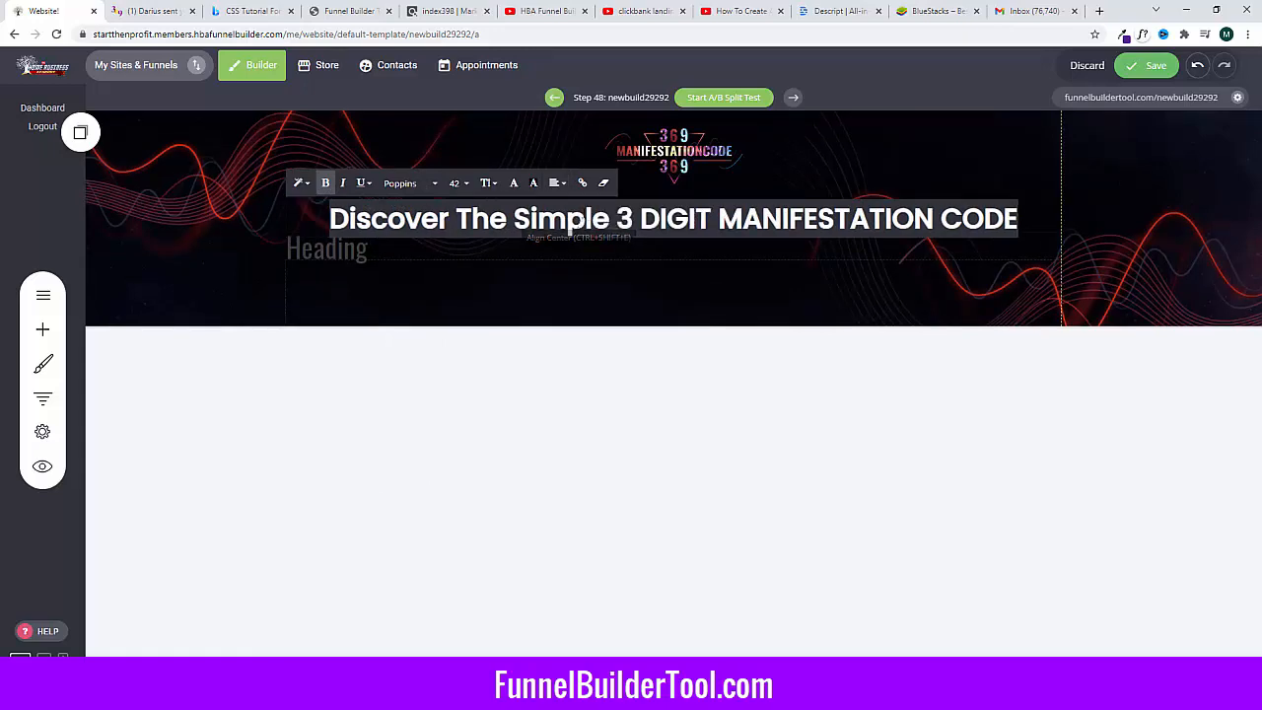
Step: Copy the sales page's subheadline, "For Unlocking The Door To Outrageous Wealth And Abundance In The Next 24 Hours…", into the second heading
{"action": "left_click", "coordinate": [198, 14]}
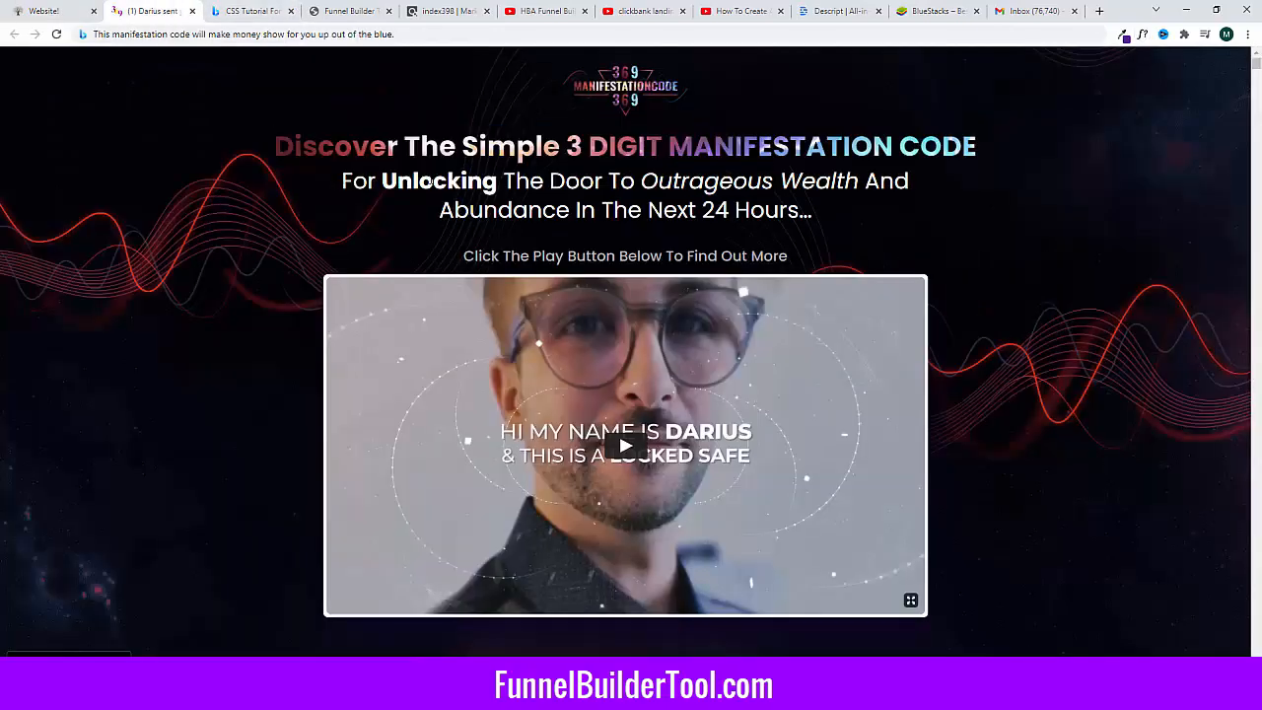
{"action": "left_click_drag", "start_coordinate": [341, 180], "coordinate": [858, 210]}
{"action": "right_click", "coordinate": [737, 177]}
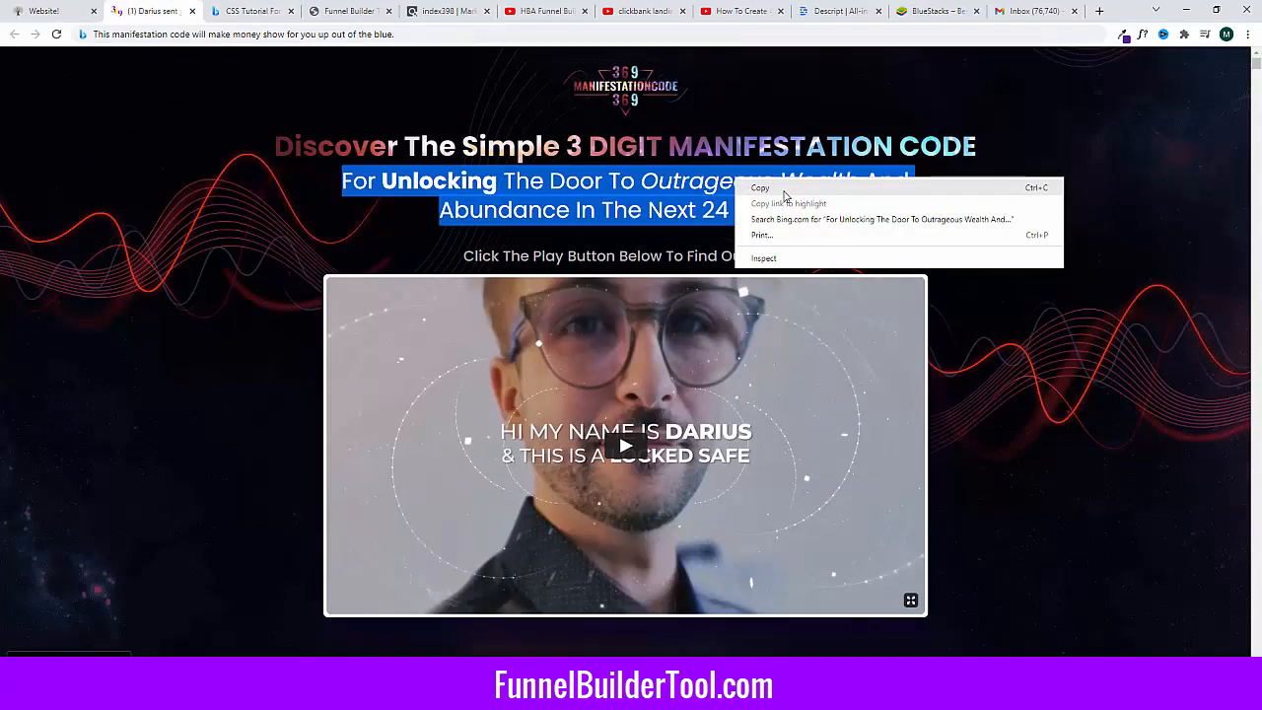
{"action": "left_click", "coordinate": [759, 187]}
{"action": "left_click", "coordinate": [57, 14]}
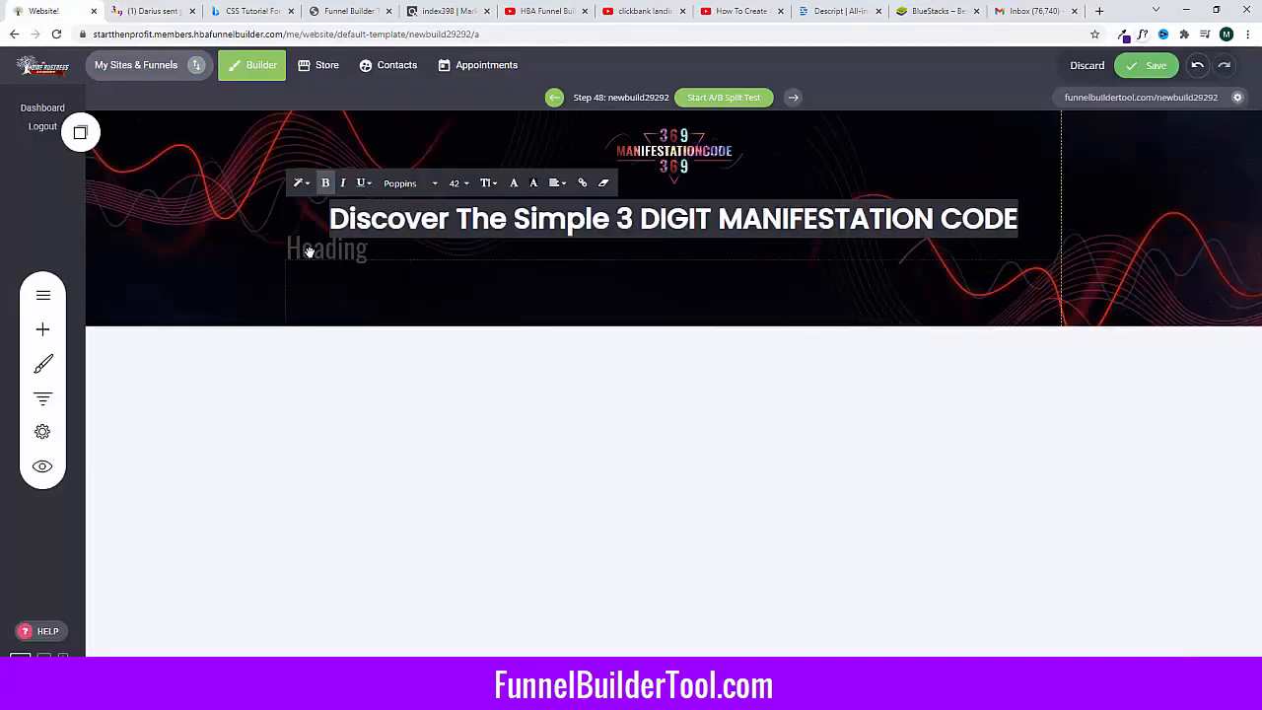
{"action": "left_click", "coordinate": [311, 251]}
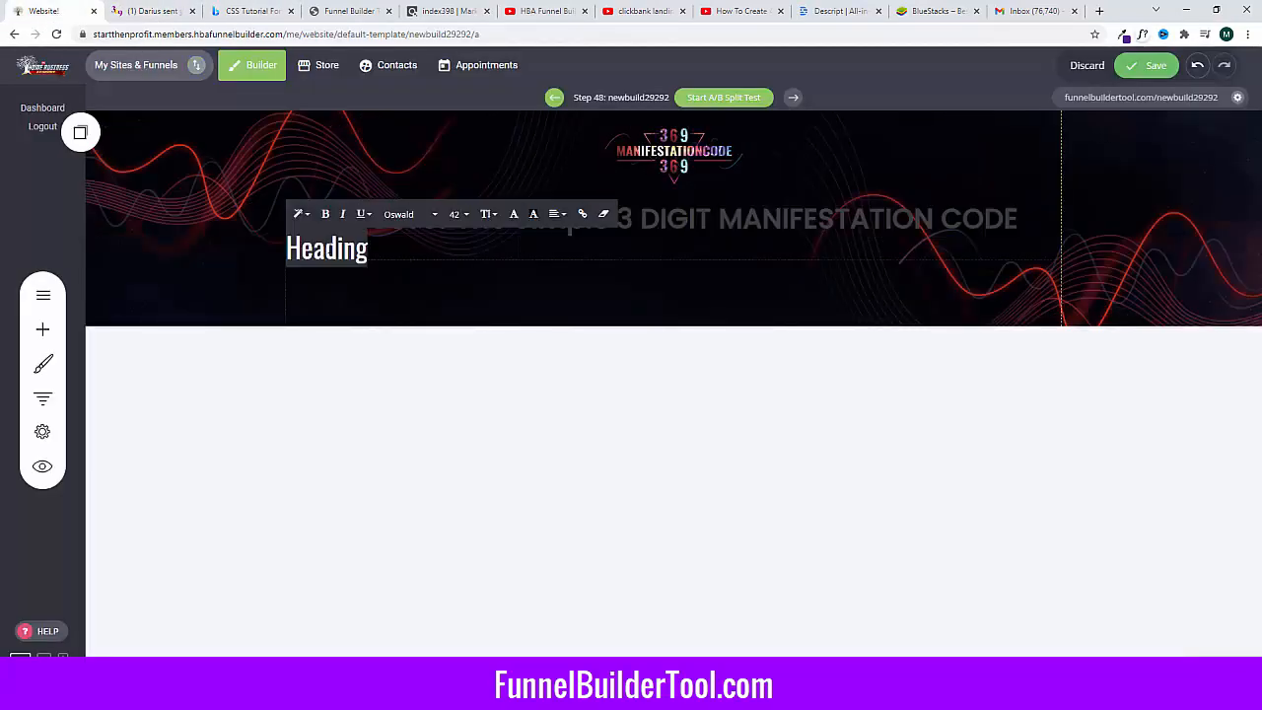
{"action": "key", "text": "ctrl+v"}
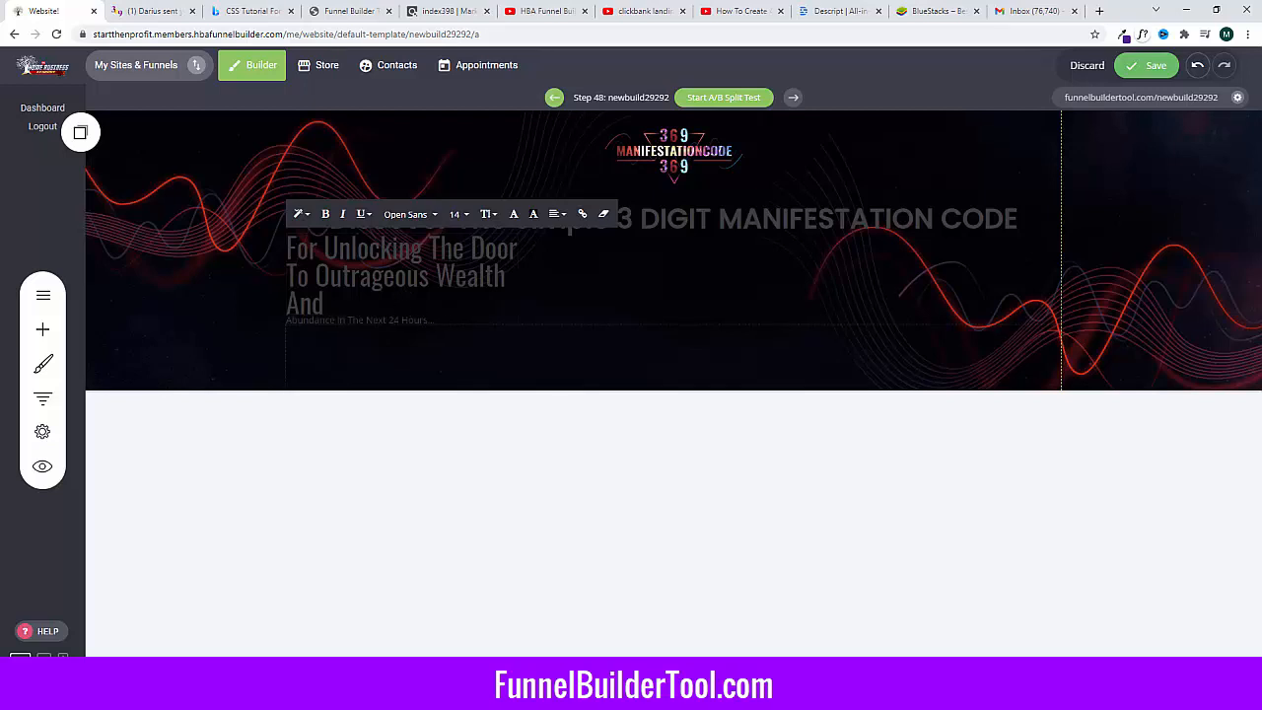
Step: Compare the Header 3 and Header 2 styles on the entire subheadline and keep Header 3
{"action": "left_click_drag", "start_coordinate": [436, 320], "coordinate": [287, 237]}
{"action": "left_click", "coordinate": [300, 214]}
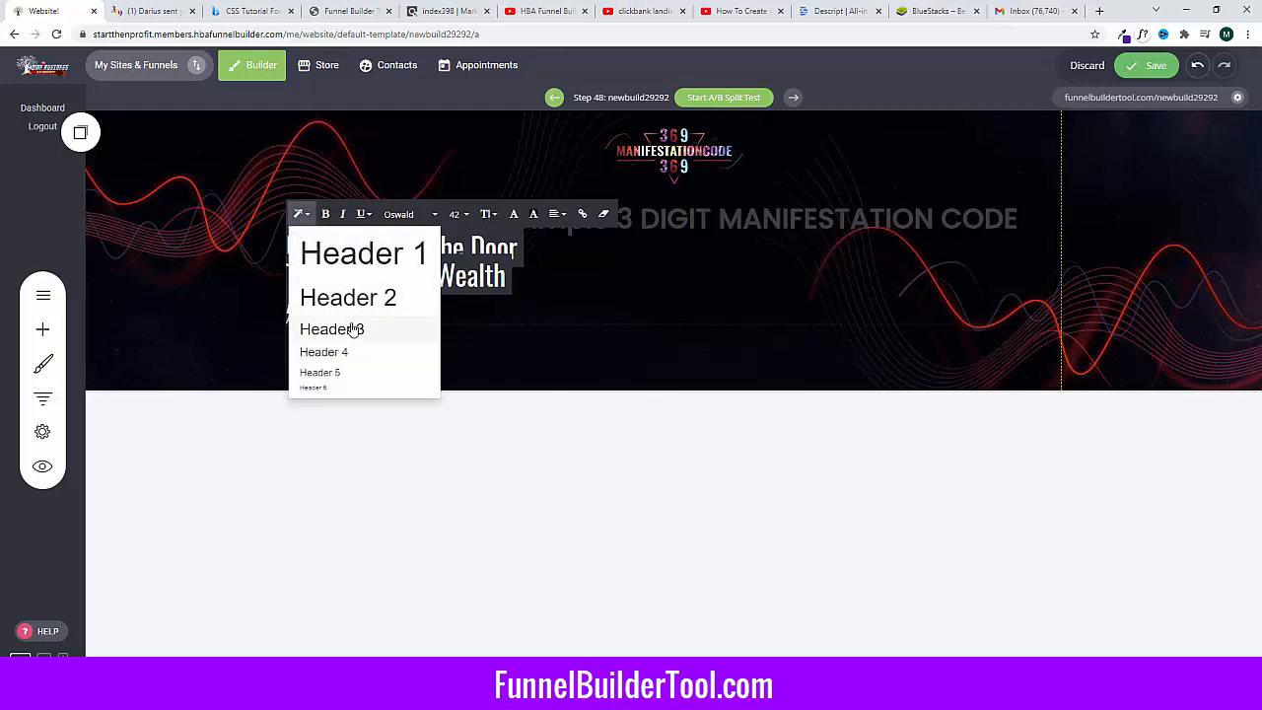
{"action": "left_click", "coordinate": [355, 330]}
{"action": "left_click", "coordinate": [299, 215]}
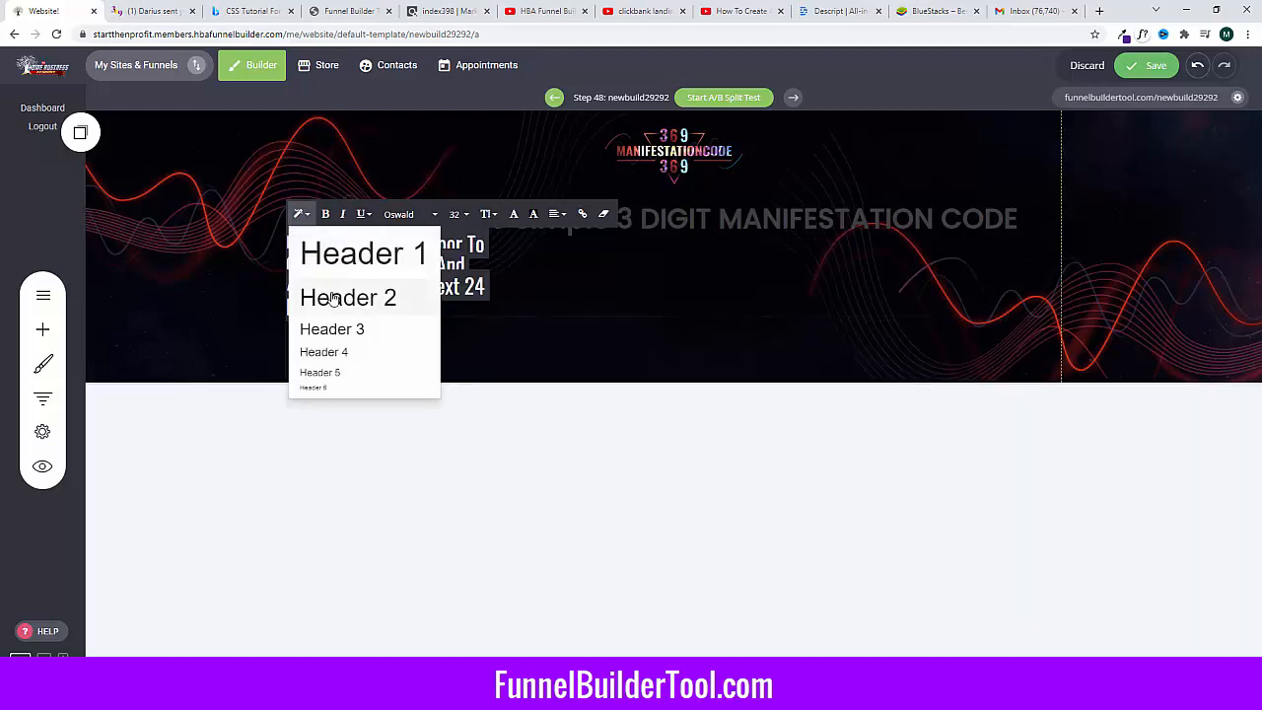
{"action": "left_click", "coordinate": [335, 294]}
{"action": "left_click", "coordinate": [300, 214]}
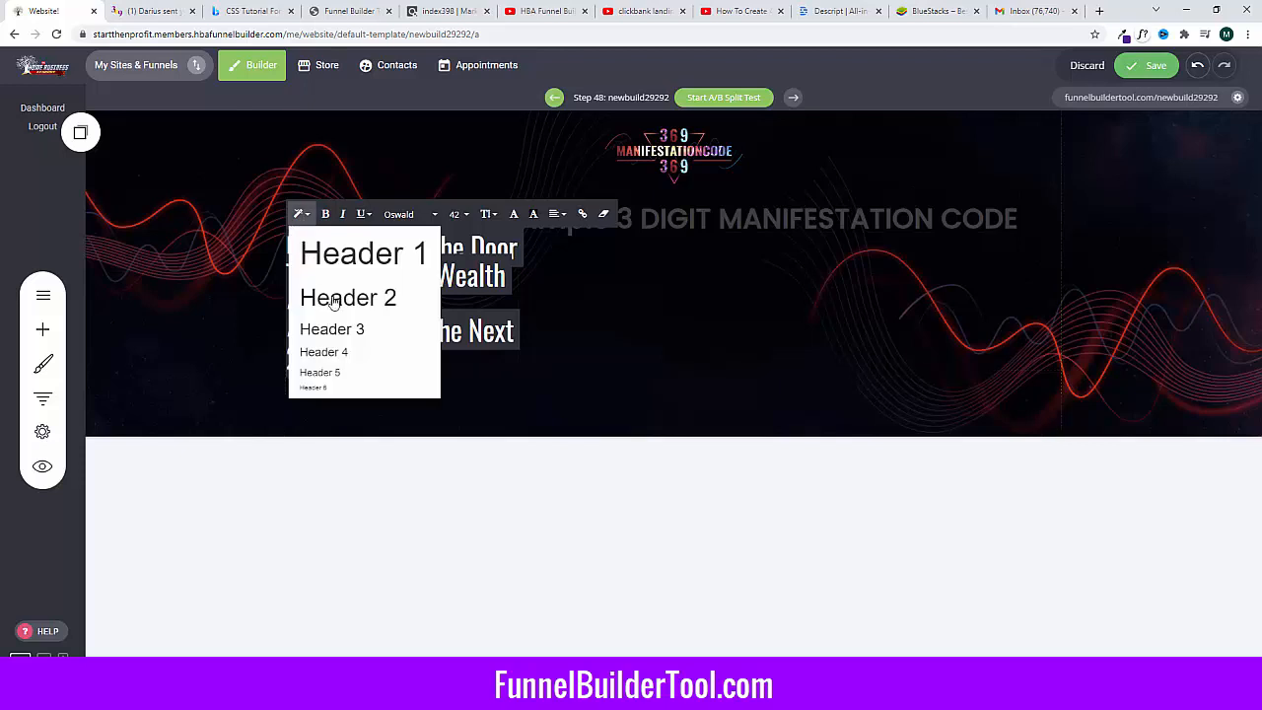
{"action": "left_click", "coordinate": [352, 326]}
Step: Set the subheadline's font to Poppins and align it to the center
{"action": "left_click", "coordinate": [404, 215]}
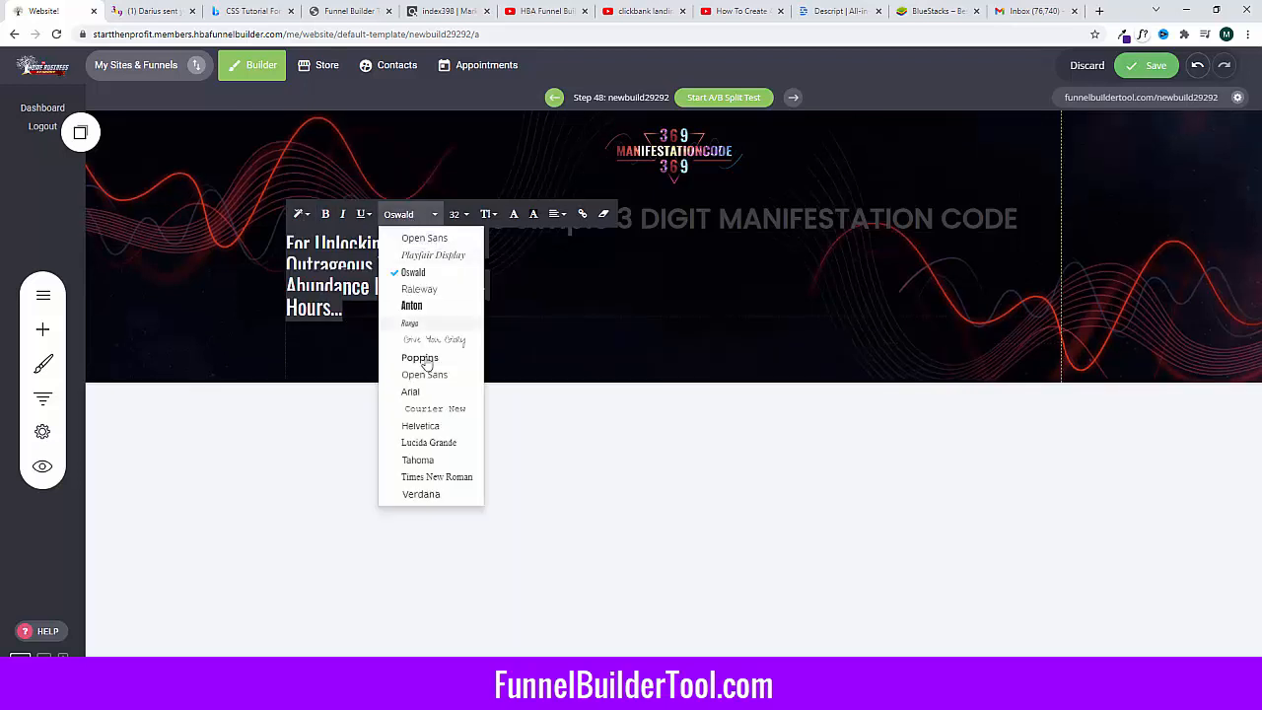
{"action": "left_click", "coordinate": [420, 357]}
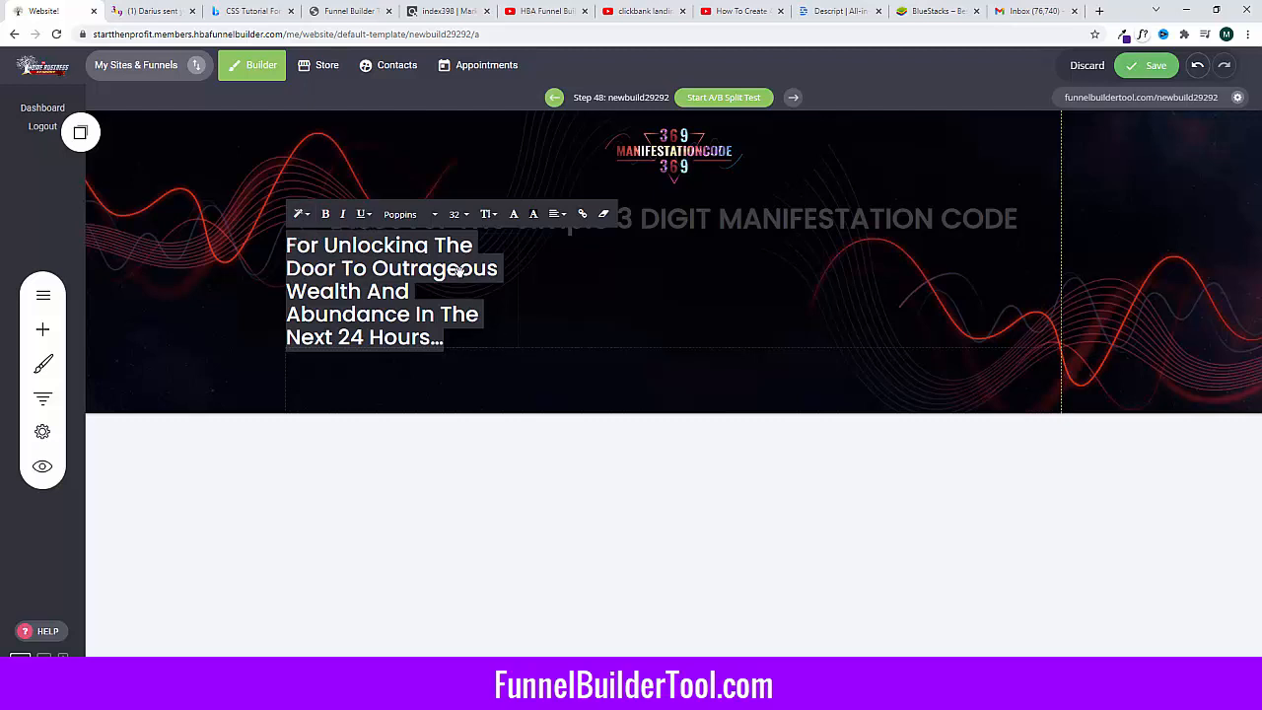
{"action": "left_click", "coordinate": [555, 216]}
{"action": "left_click", "coordinate": [579, 244]}
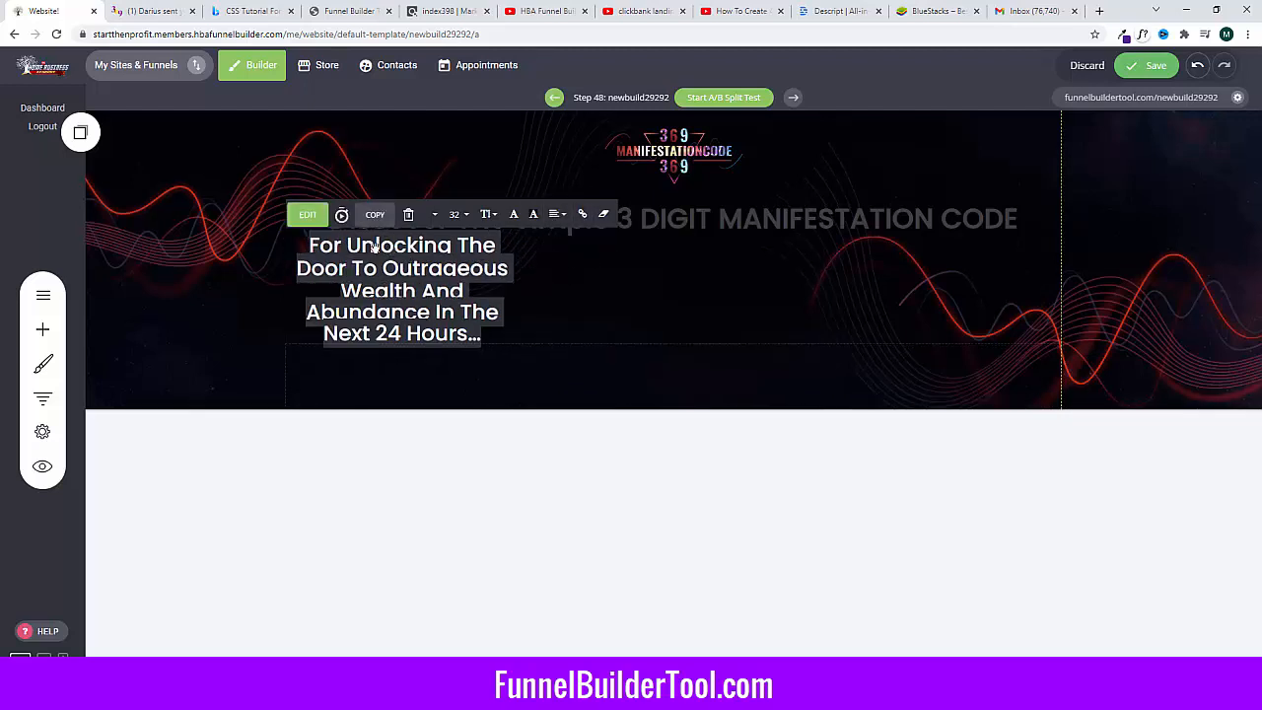
Step: Make the word "Unlocking" in the subheadline bold
{"action": "left_click_drag", "start_coordinate": [346, 245], "coordinate": [452, 246]}
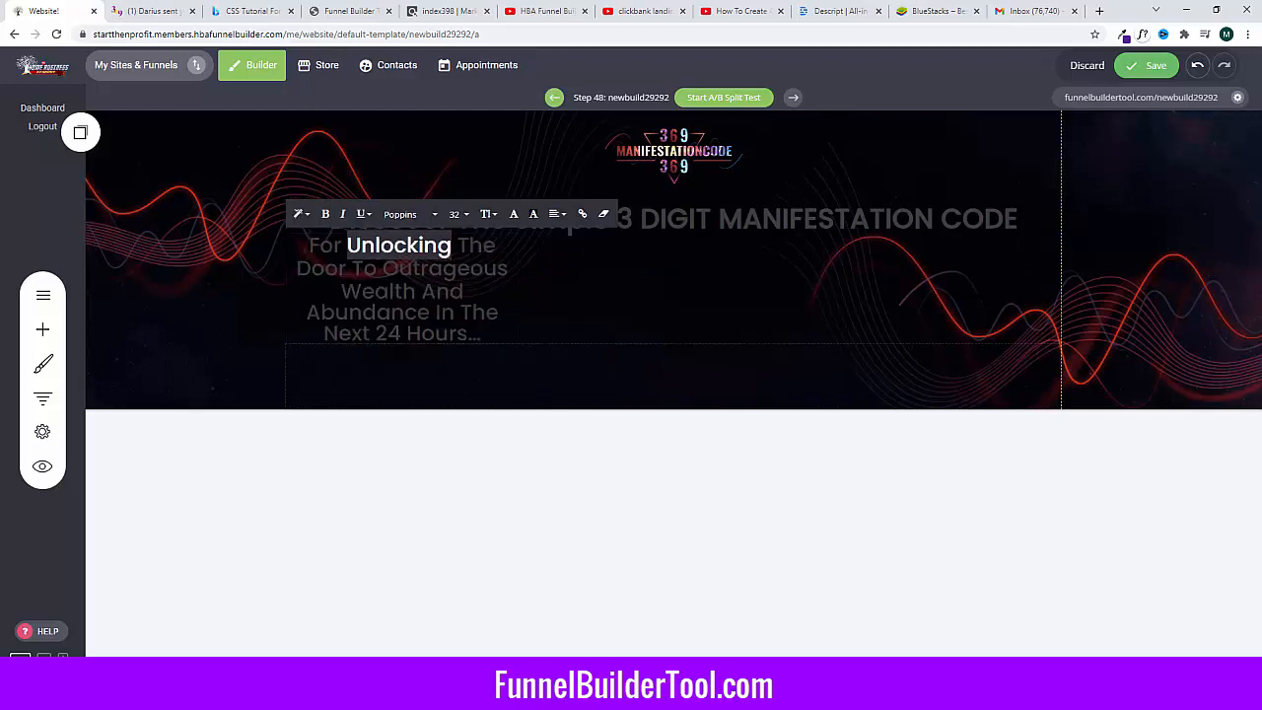
{"action": "left_click", "coordinate": [325, 214]}
{"action": "left_click", "coordinate": [454, 309]}
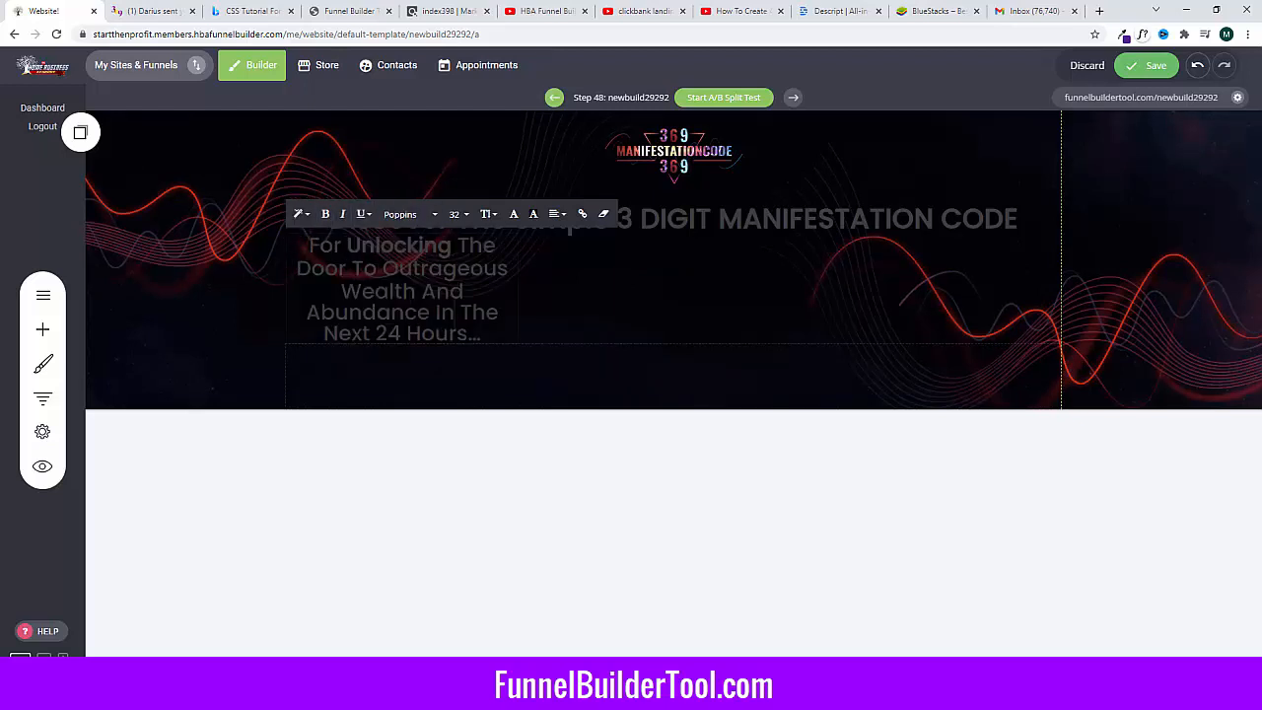
Step: Set the text color of the entire subheadline to white (FFFFFF)
{"action": "left_click_drag", "start_coordinate": [481, 335], "coordinate": [282, 245]}
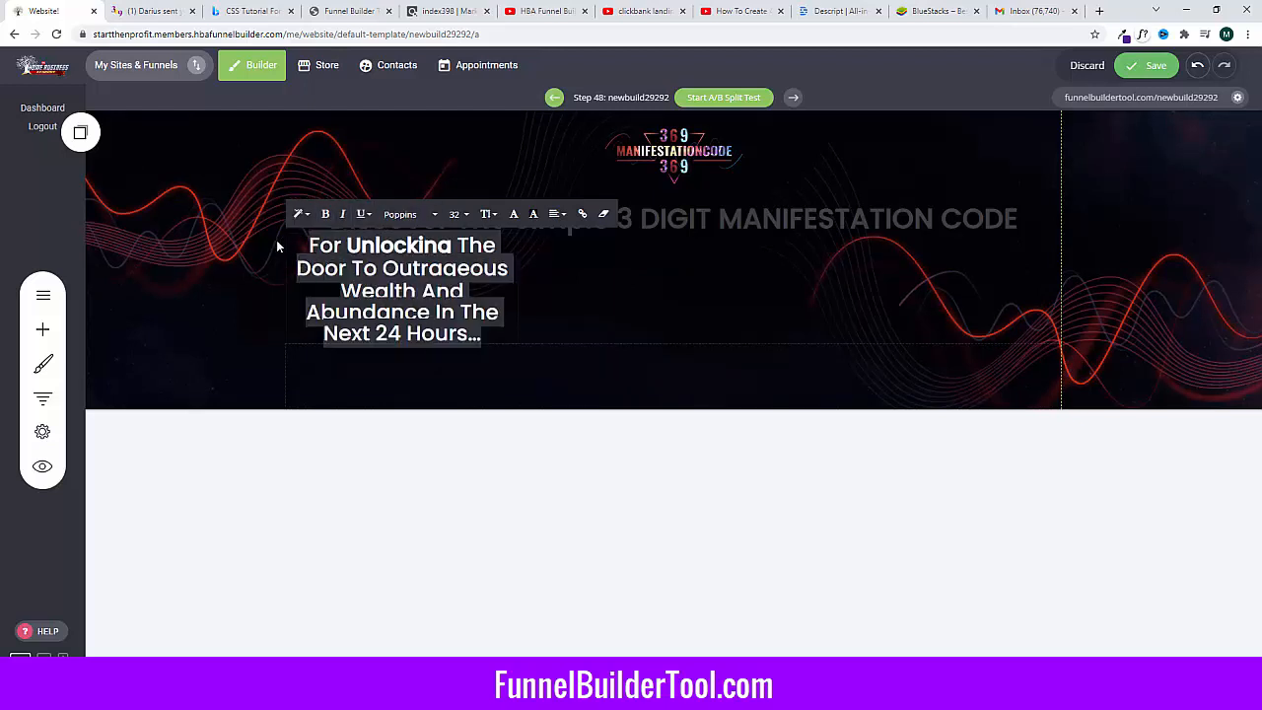
{"action": "left_click", "coordinate": [514, 214]}
{"action": "left_click", "coordinate": [707, 431]}
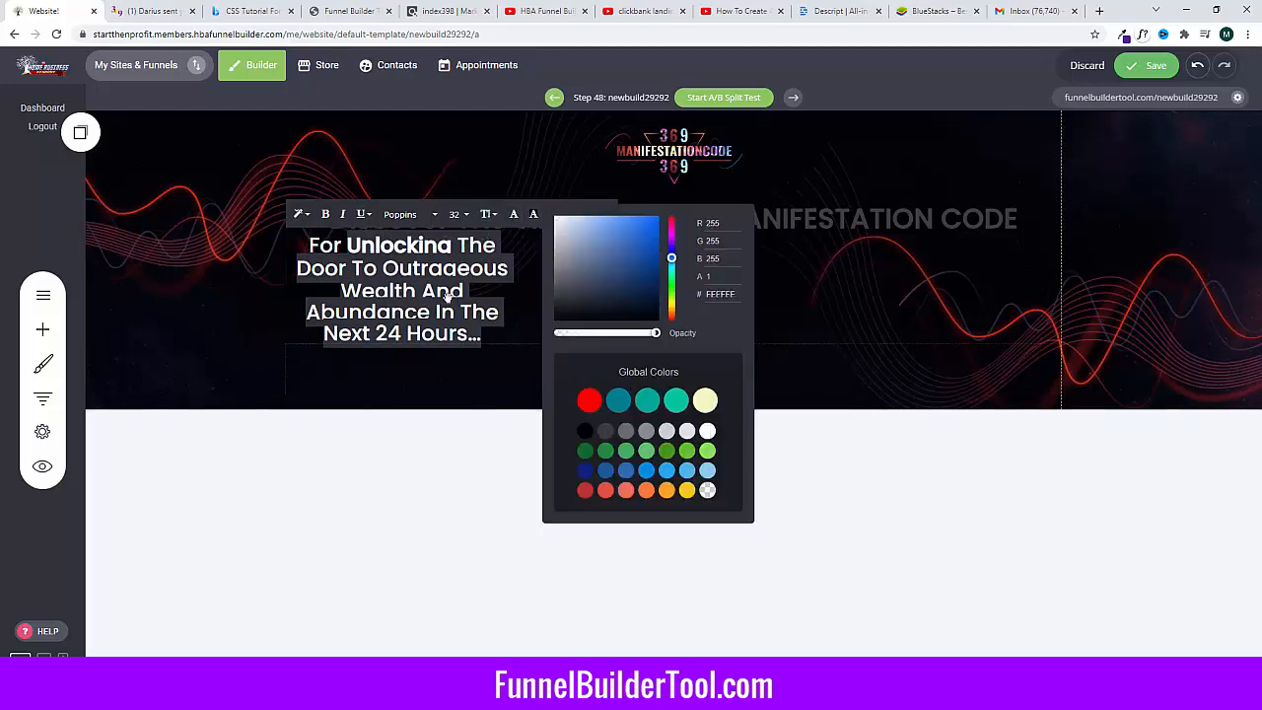
{"action": "left_click", "coordinate": [550, 288]}
{"action": "left_click", "coordinate": [548, 289]}
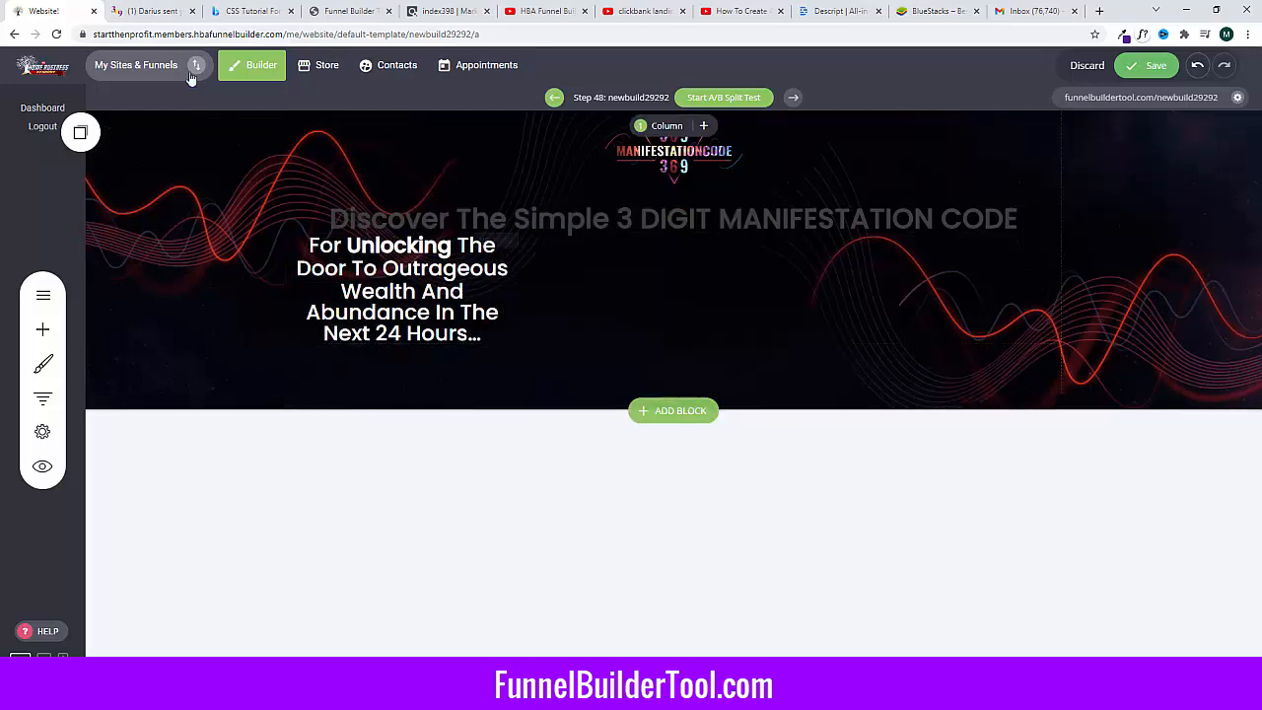
Step: Widen the subheadline so it wraps onto two lines like the sales page, with a gap of about 16 px above it
{"action": "left_click", "coordinate": [153, 11]}
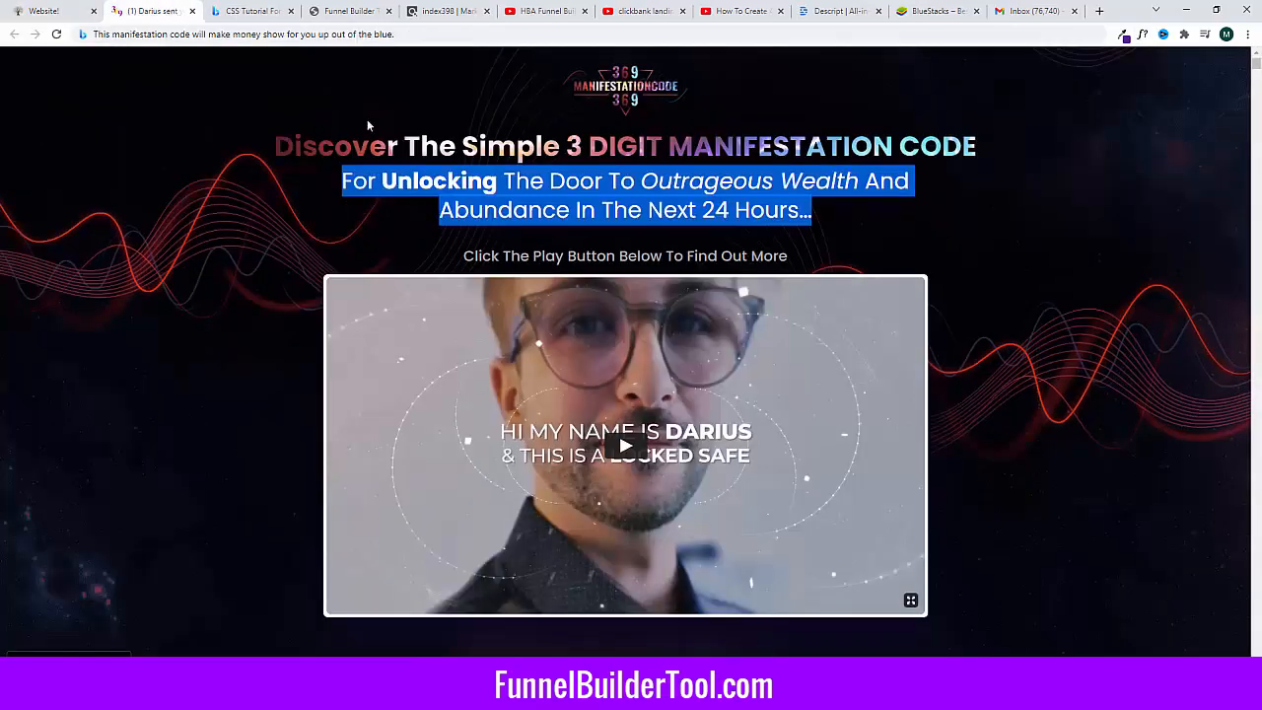
{"action": "left_click", "coordinate": [45, 11]}
{"action": "left_click_drag", "start_coordinate": [520, 288], "coordinate": [825, 254]}
{"action": "left_click", "coordinate": [153, 11]}
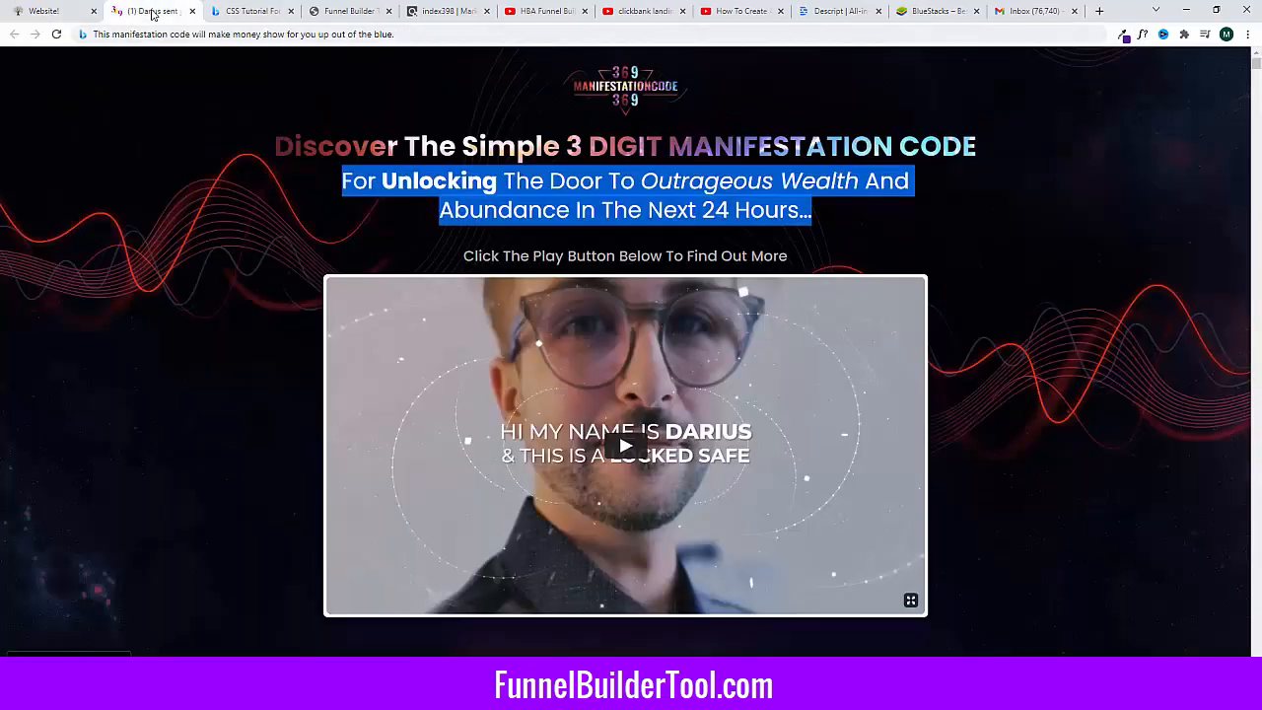
{"action": "left_click", "coordinate": [43, 11]}
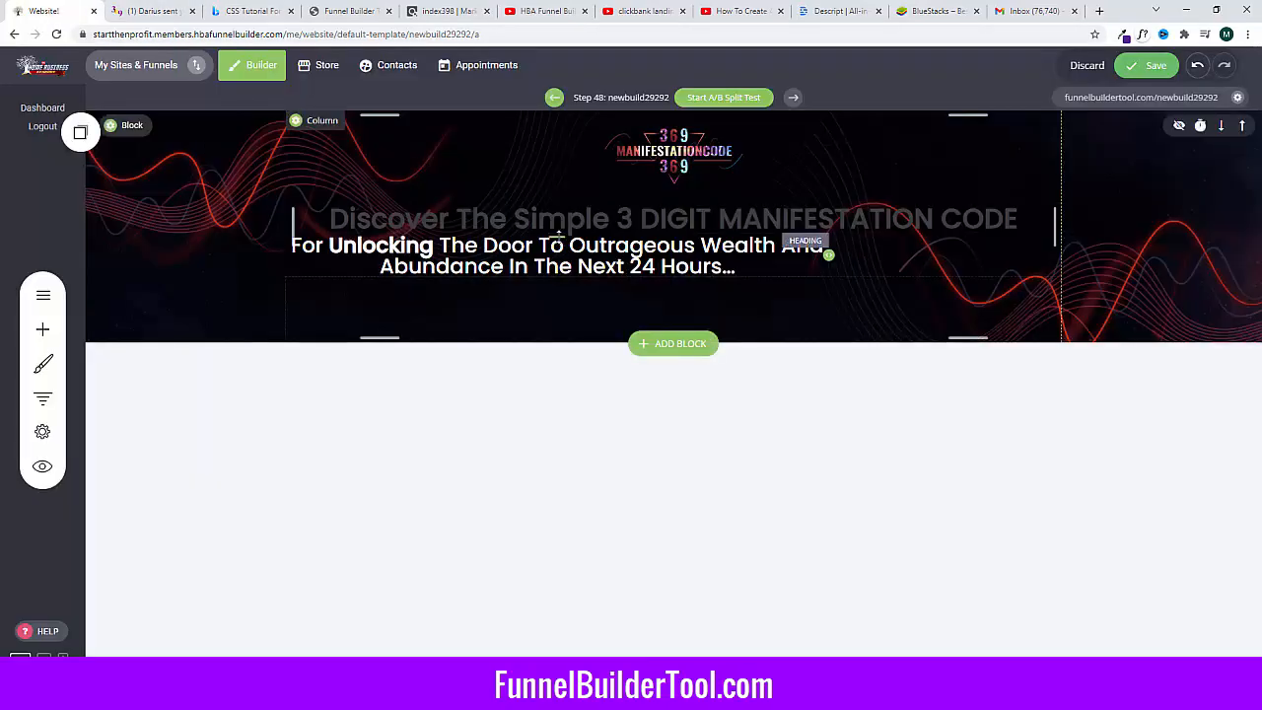
{"action": "left_click_drag", "start_coordinate": [558, 236], "coordinate": [558, 251]}
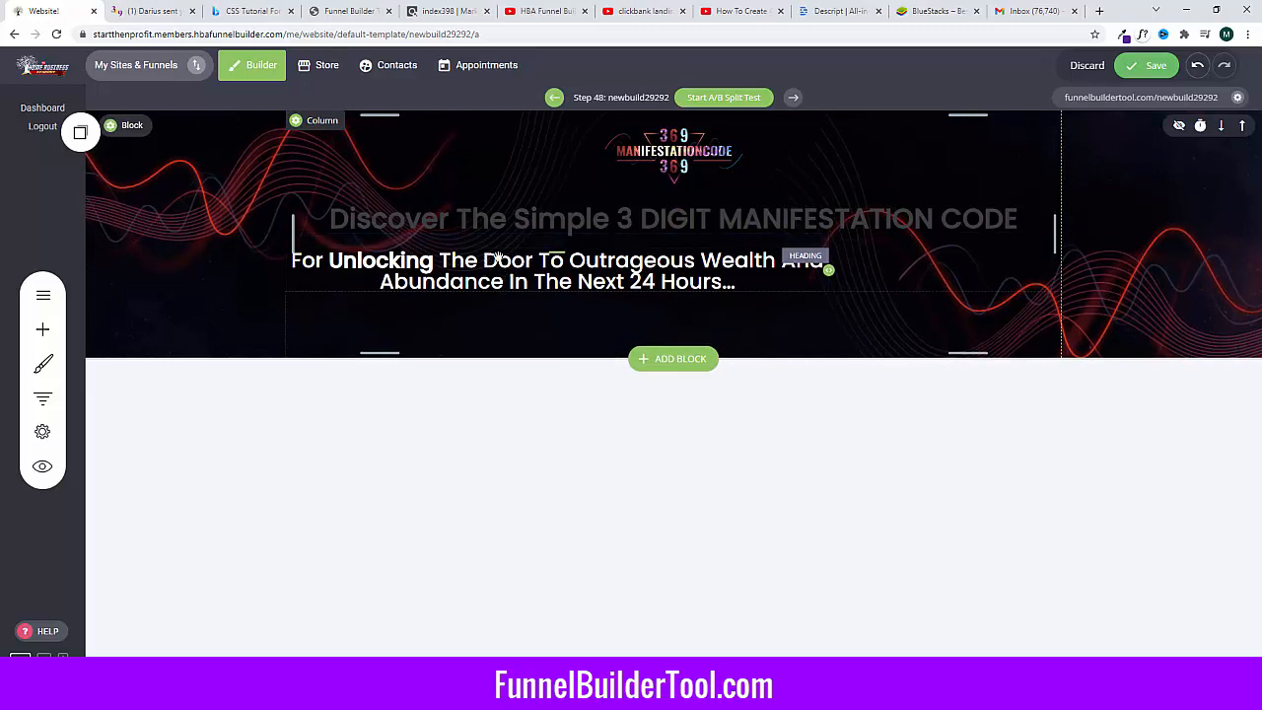
{"action": "left_click_drag", "start_coordinate": [436, 242], "coordinate": [437, 237]}
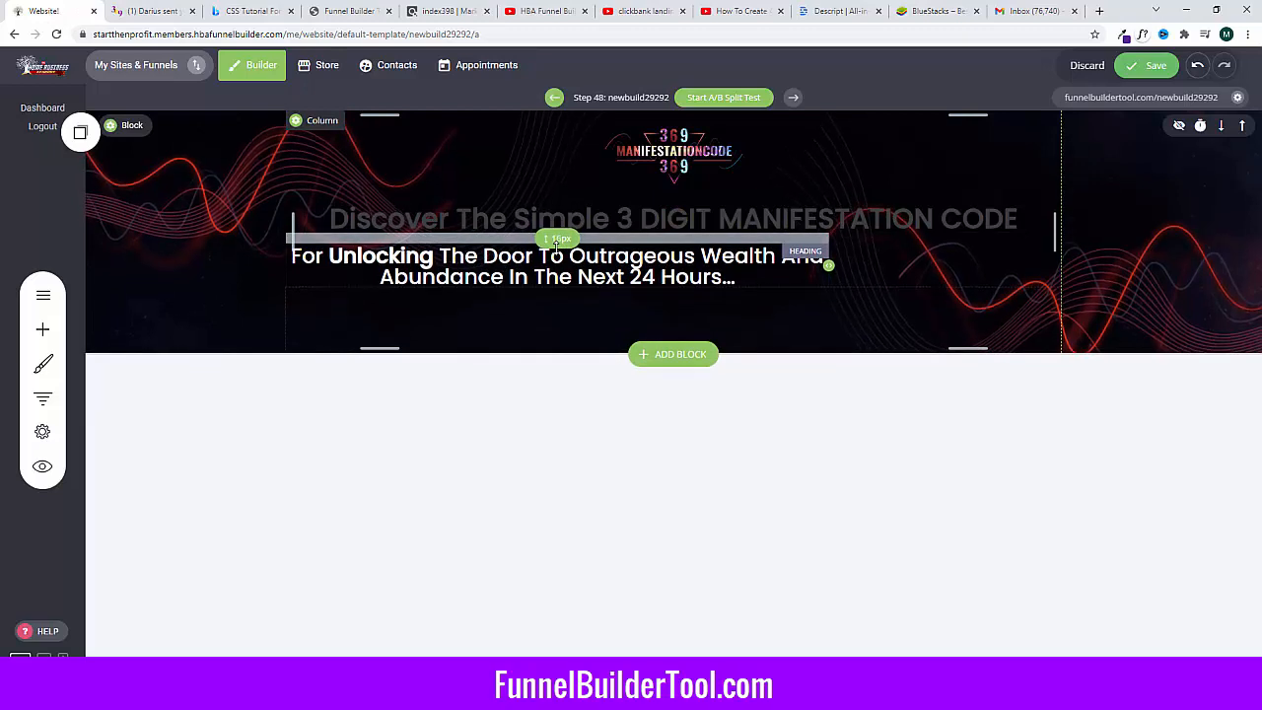
Step: Apply the Header 1 style to the whole "Discover The Simple 3 DIGIT MANIFESTATION CODE" headline
{"action": "left_click", "coordinate": [437, 217]}
{"action": "left_click", "coordinate": [302, 182]}
{"action": "left_click", "coordinate": [301, 183]}
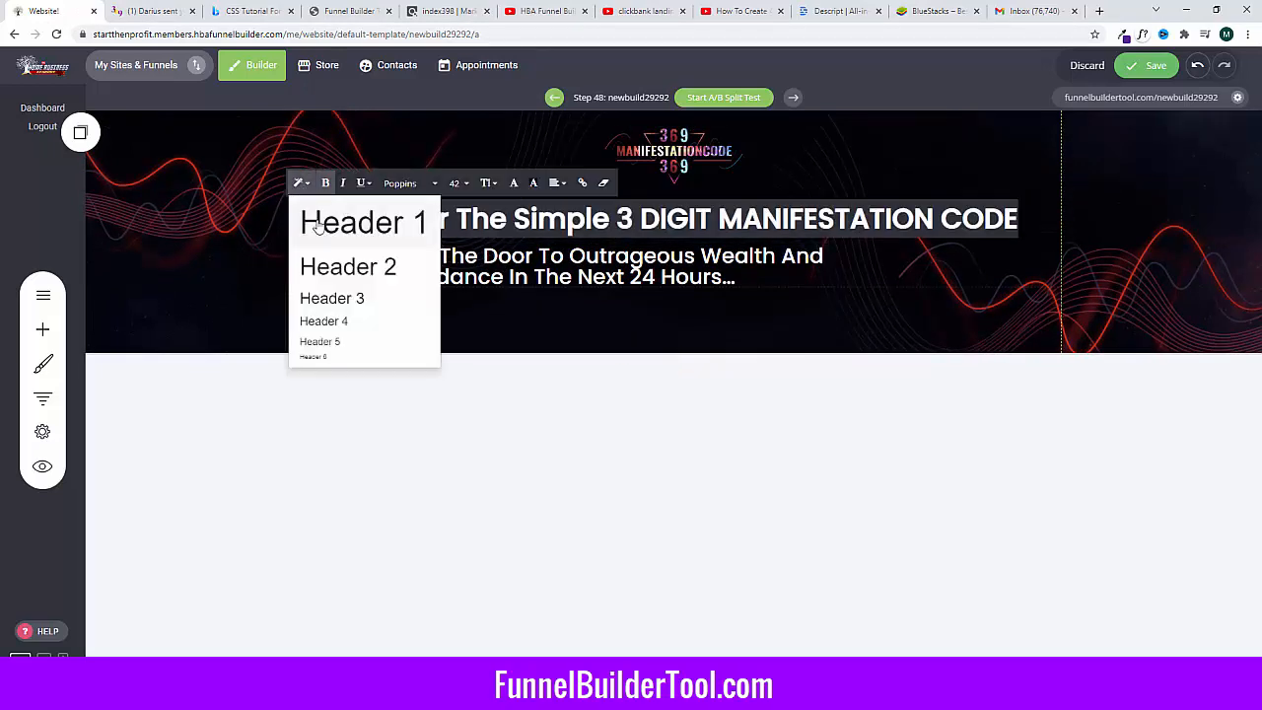
{"action": "left_click", "coordinate": [317, 226]}
{"action": "left_click", "coordinate": [473, 226]}
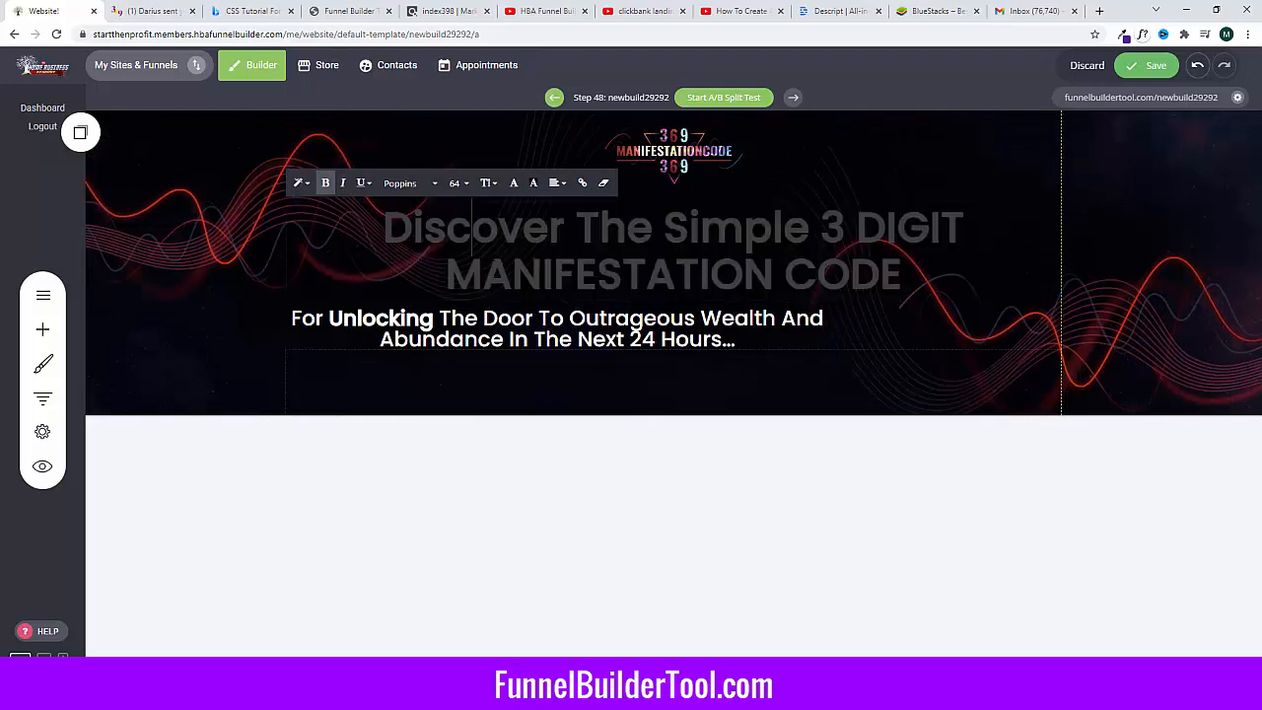
{"action": "left_click_drag", "start_coordinate": [387, 223], "coordinate": [902, 277]}
{"action": "left_click", "coordinate": [299, 184]}
{"action": "left_click", "coordinate": [309, 225]}
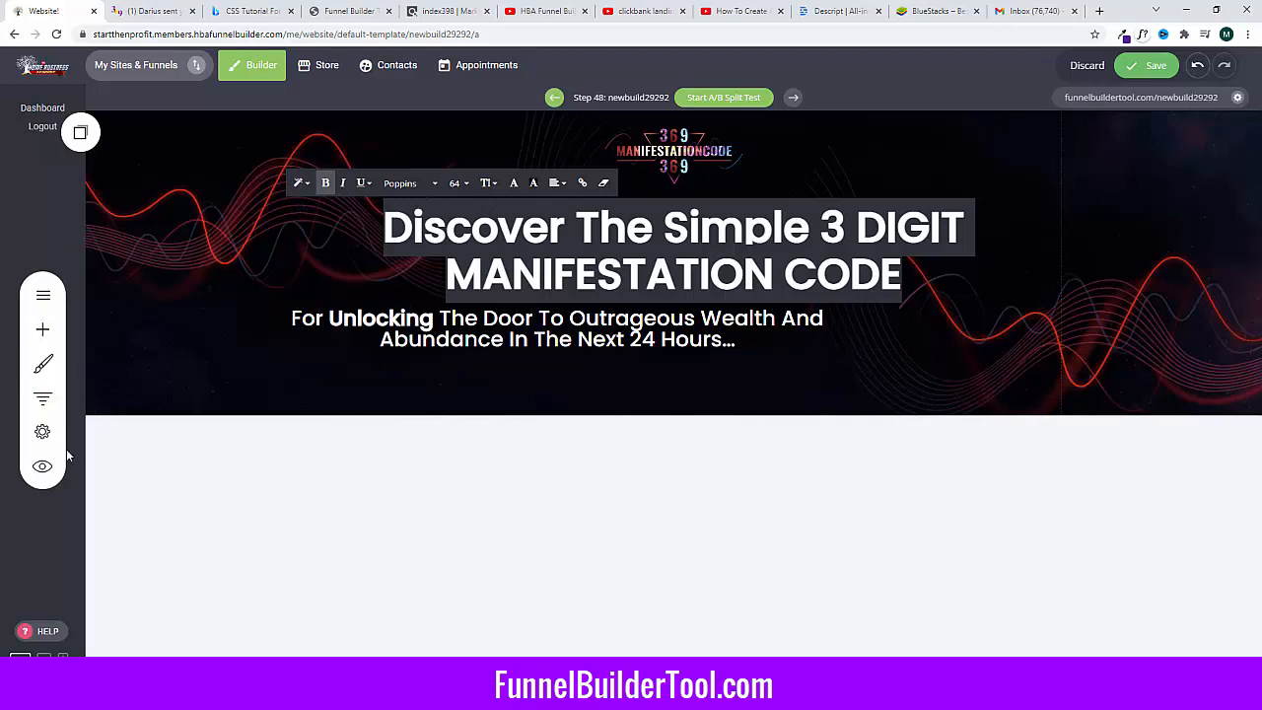
{"action": "left_click", "coordinate": [42, 363]}
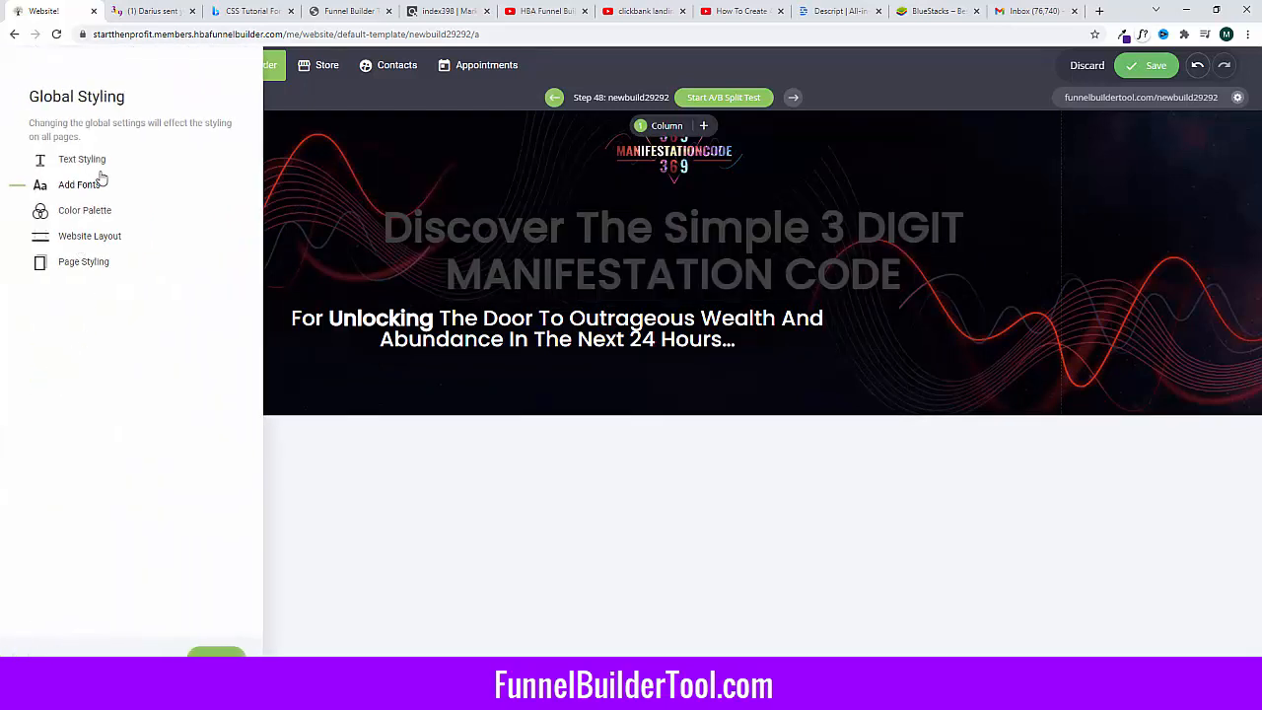
{"action": "left_click", "coordinate": [415, 225]}
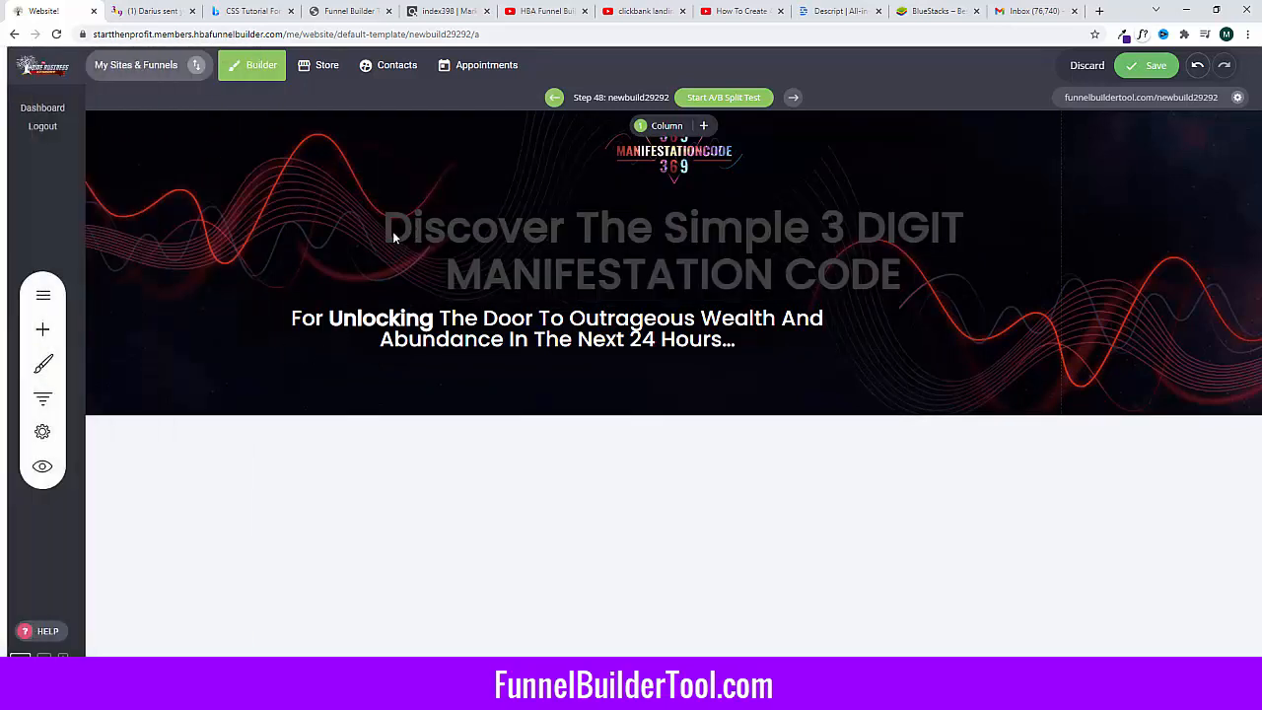
{"action": "left_click", "coordinate": [394, 226]}
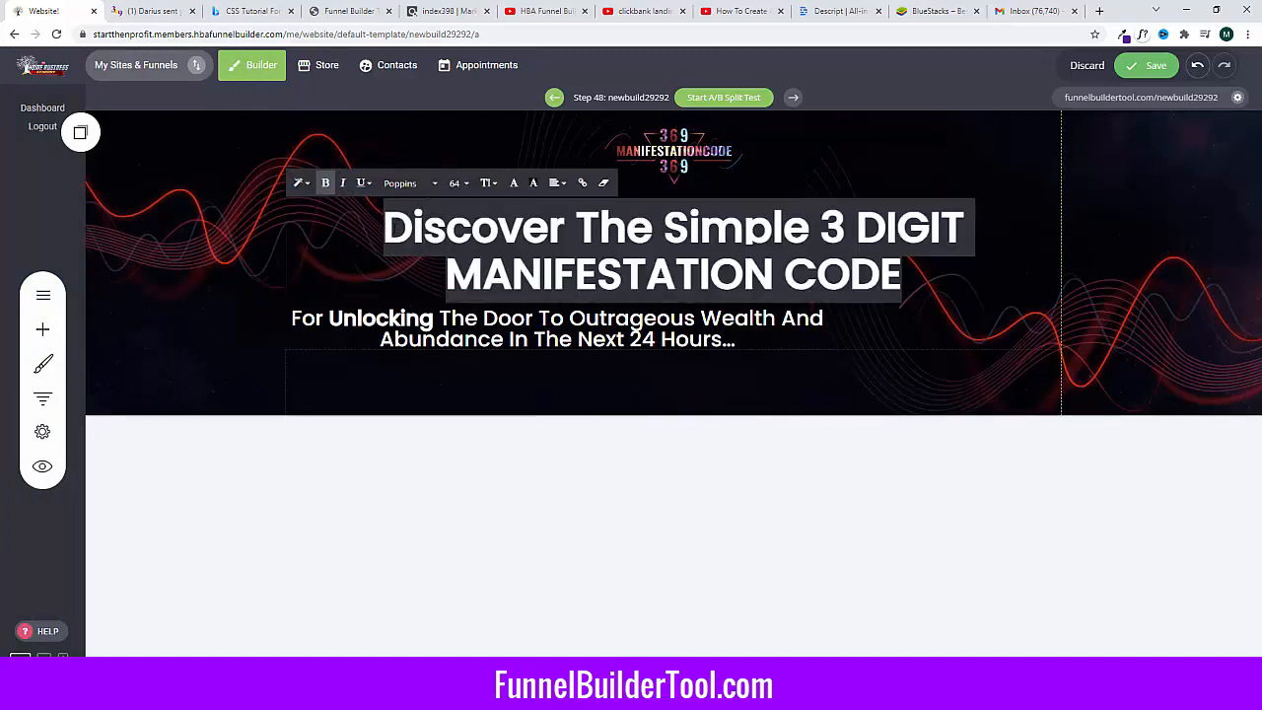
{"action": "key", "text": "BackSpace"}
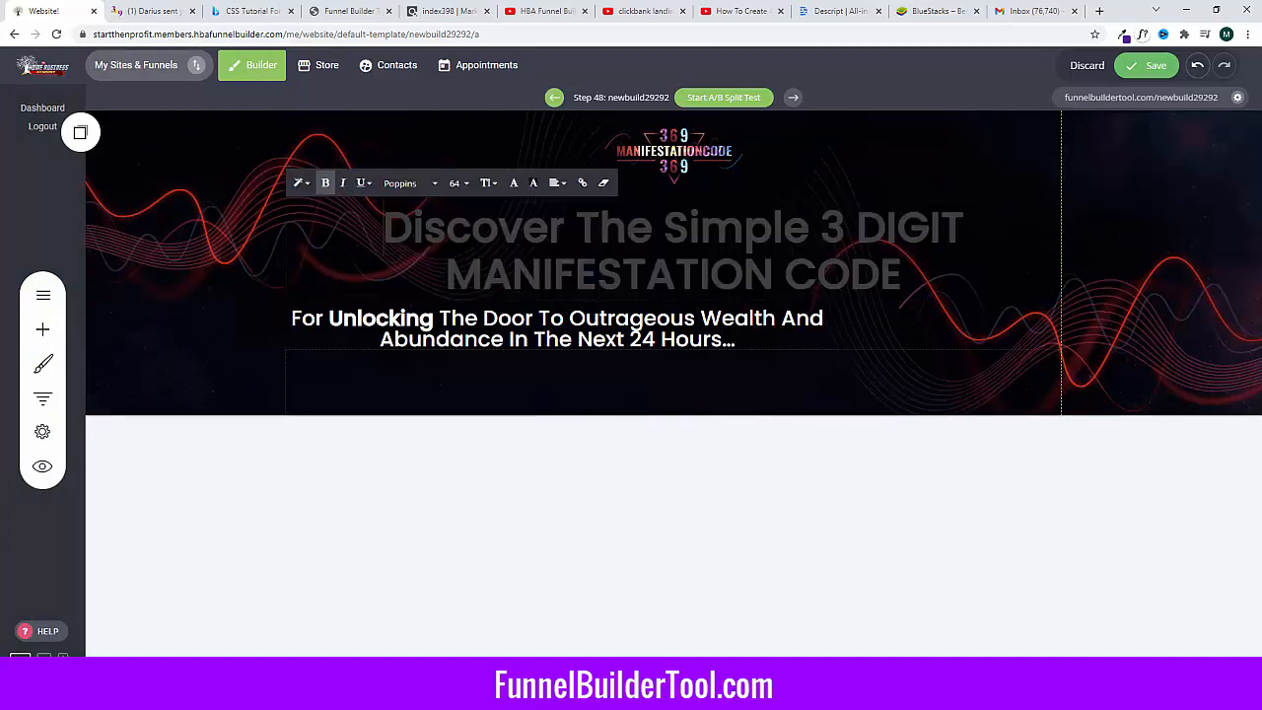
Step: Change the global text styling of Heading 1 to the Poppins font
{"action": "left_click", "coordinate": [45, 366]}
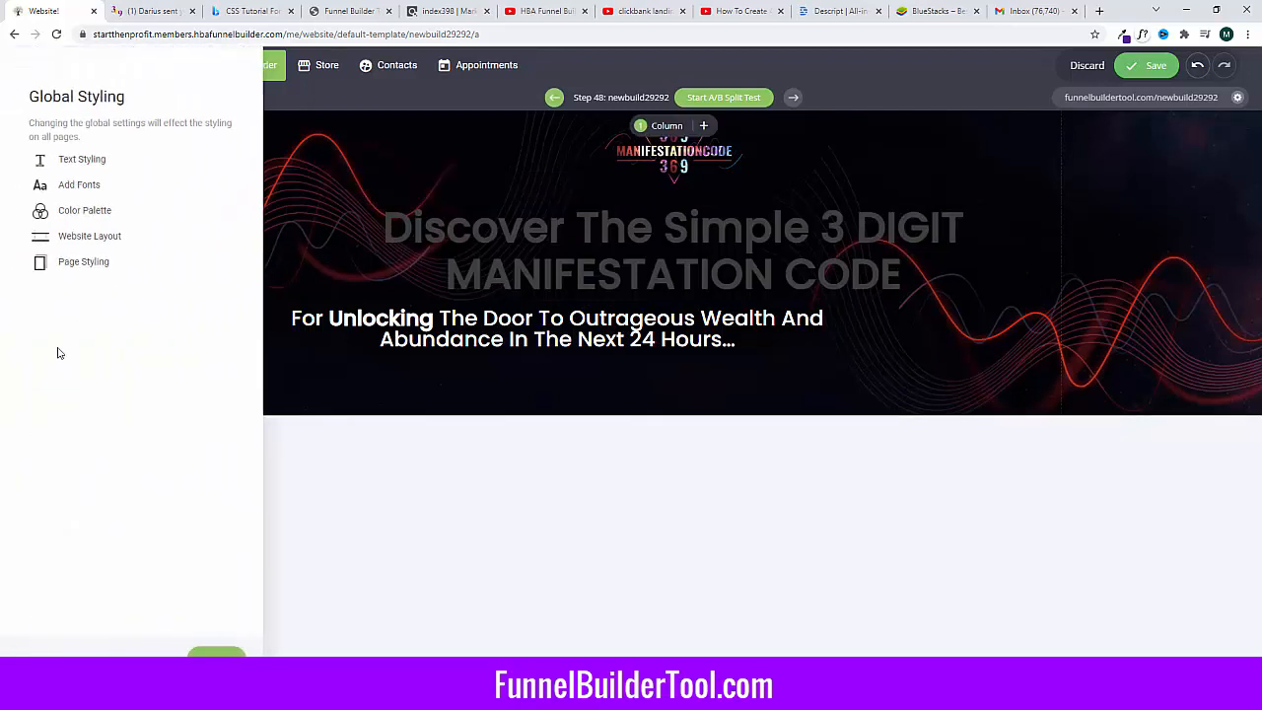
{"action": "left_click", "coordinate": [81, 185]}
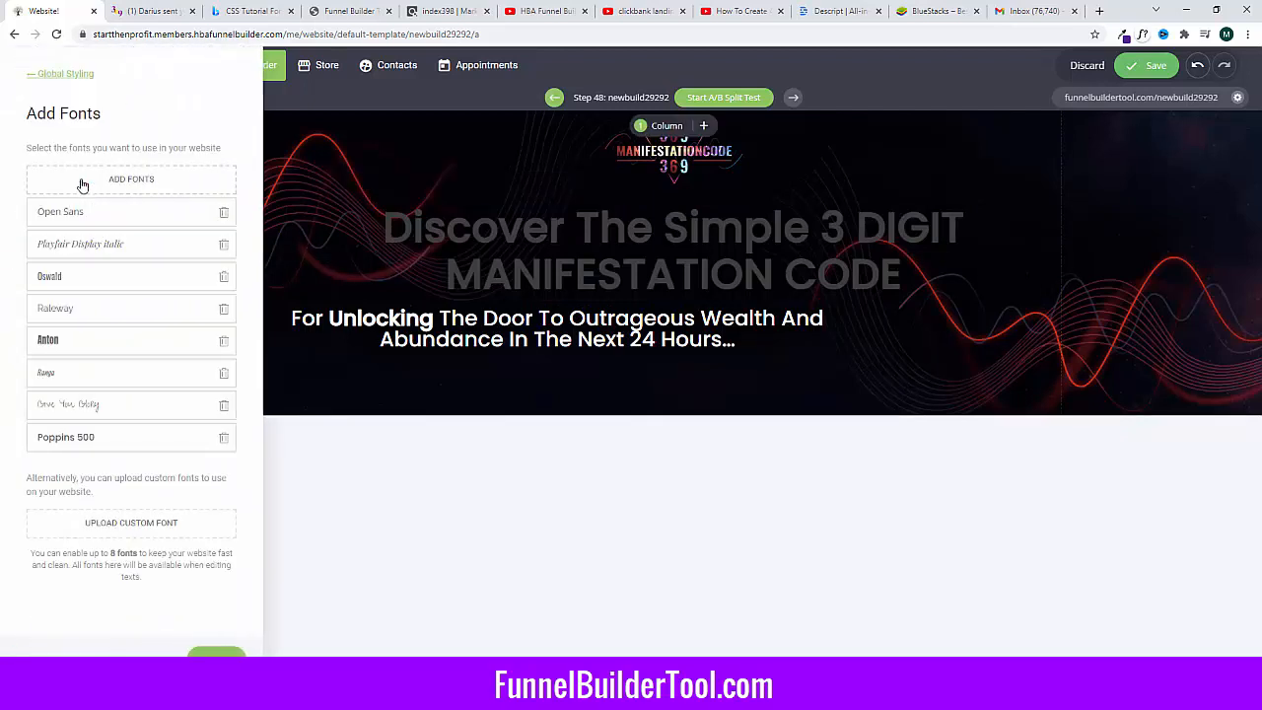
{"action": "left_click", "coordinate": [59, 77]}
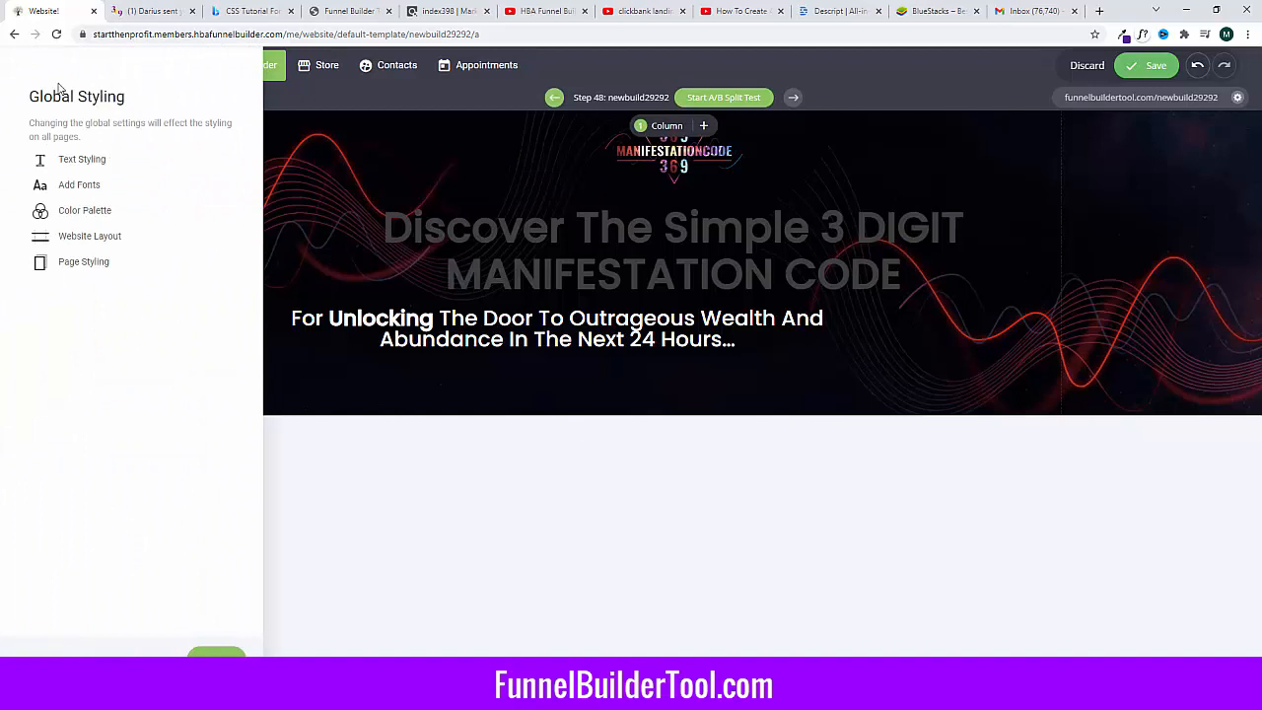
{"action": "left_click", "coordinate": [83, 162]}
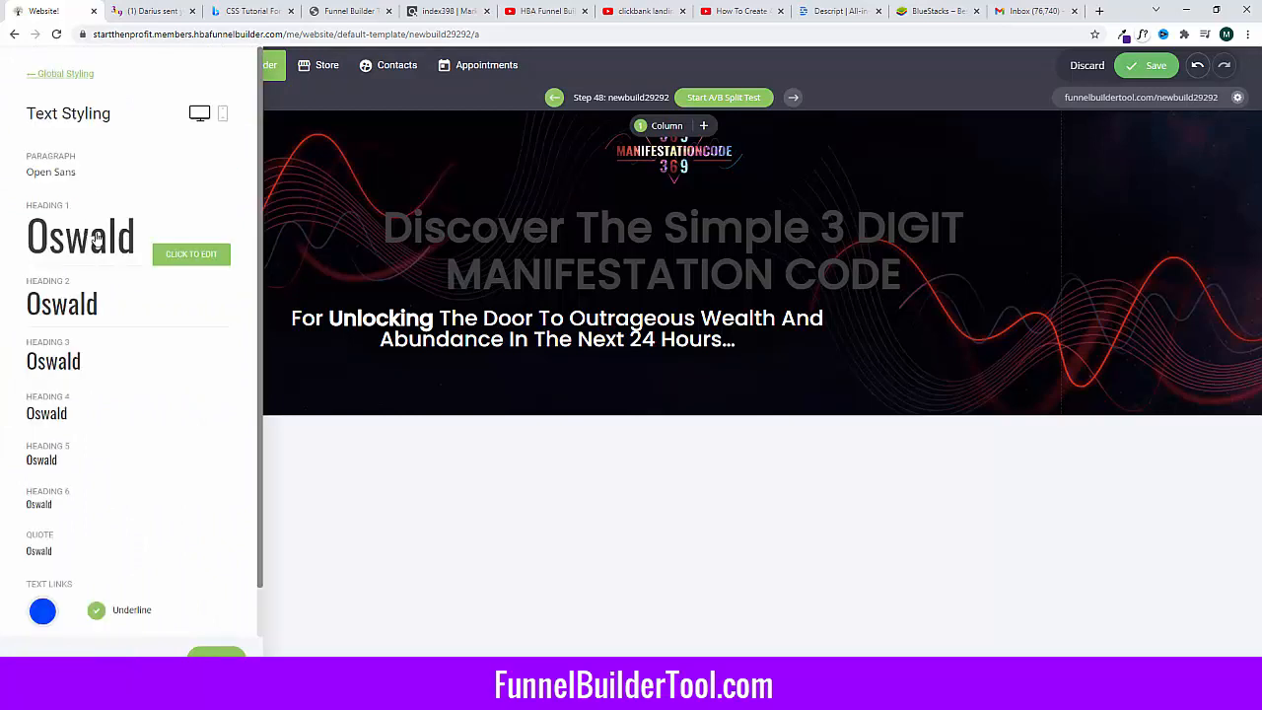
{"action": "left_click", "coordinate": [187, 255]}
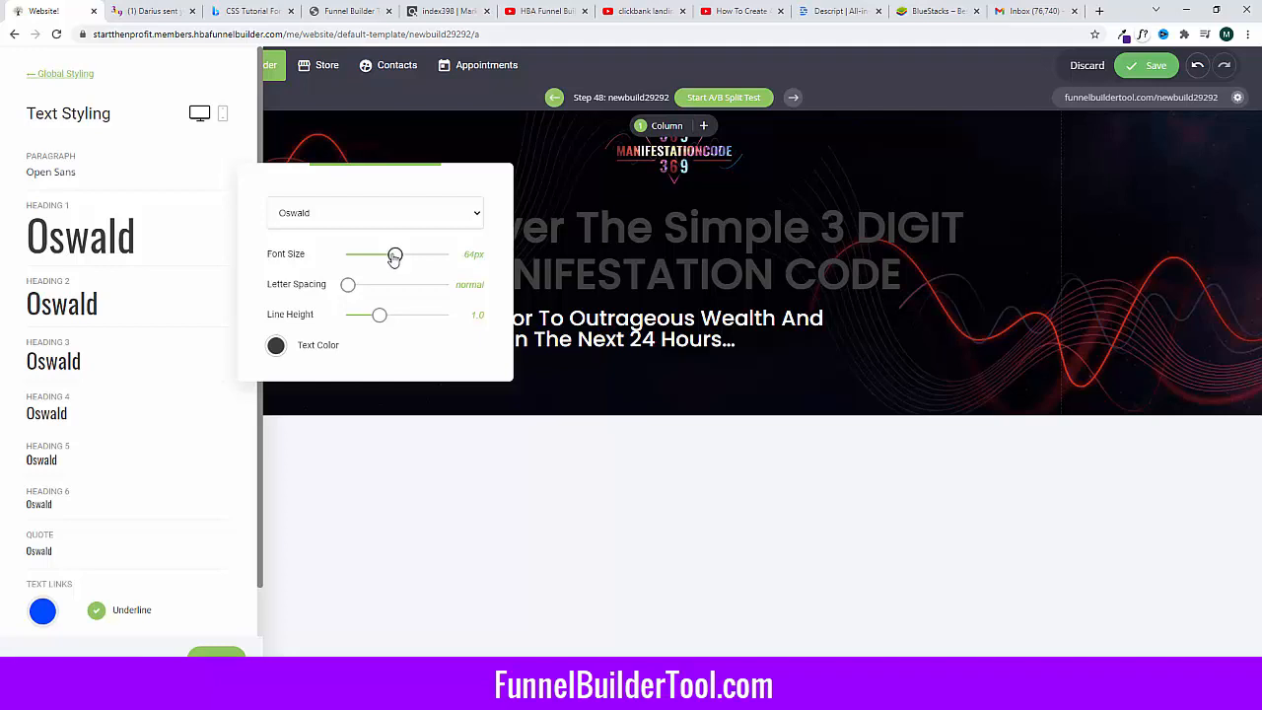
{"action": "left_click", "coordinate": [383, 217]}
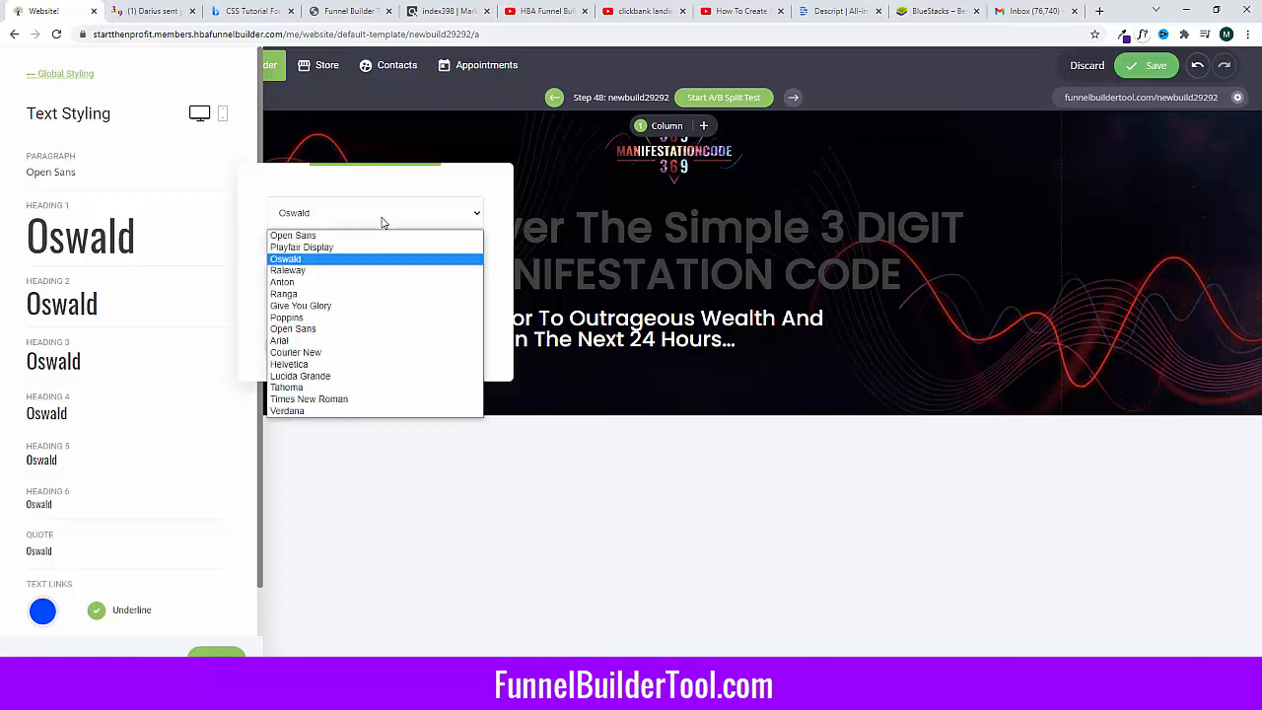
{"action": "left_click", "coordinate": [330, 315]}
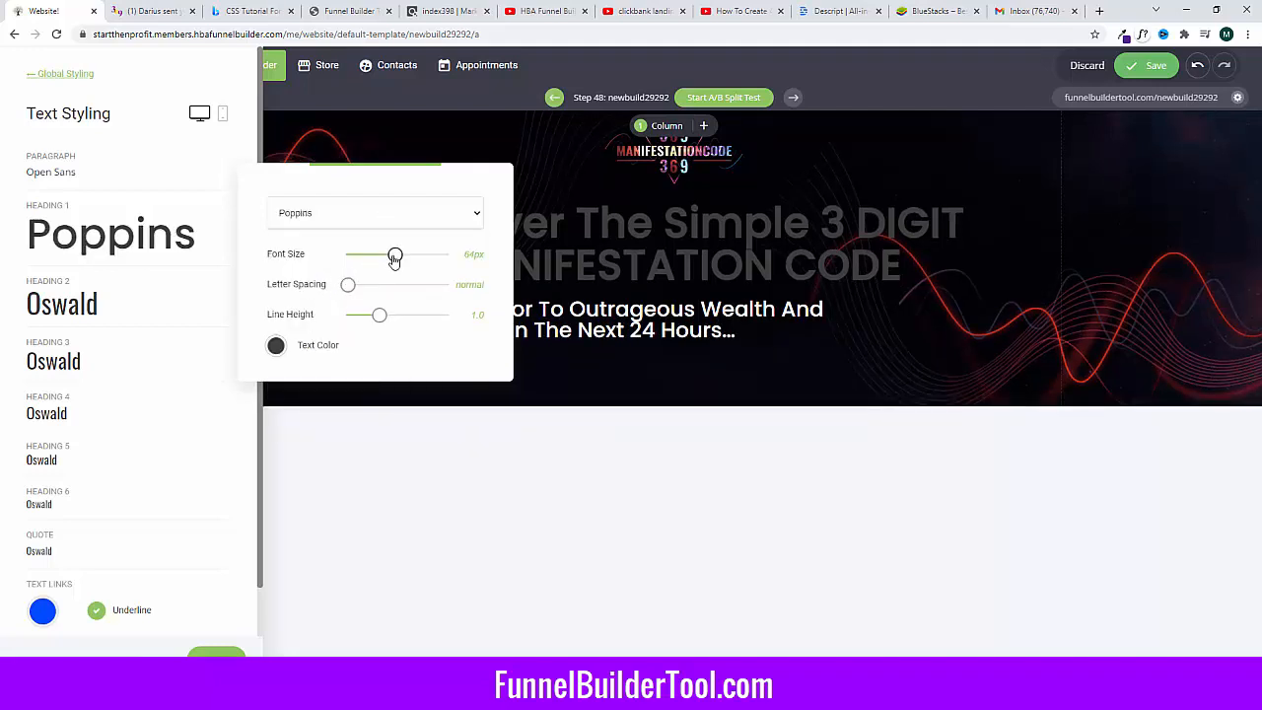
Step: Set the global Heading 1 font size to 46 px and save the changes to the global styles
{"action": "left_click_drag", "start_coordinate": [394, 258], "coordinate": [379, 256]}
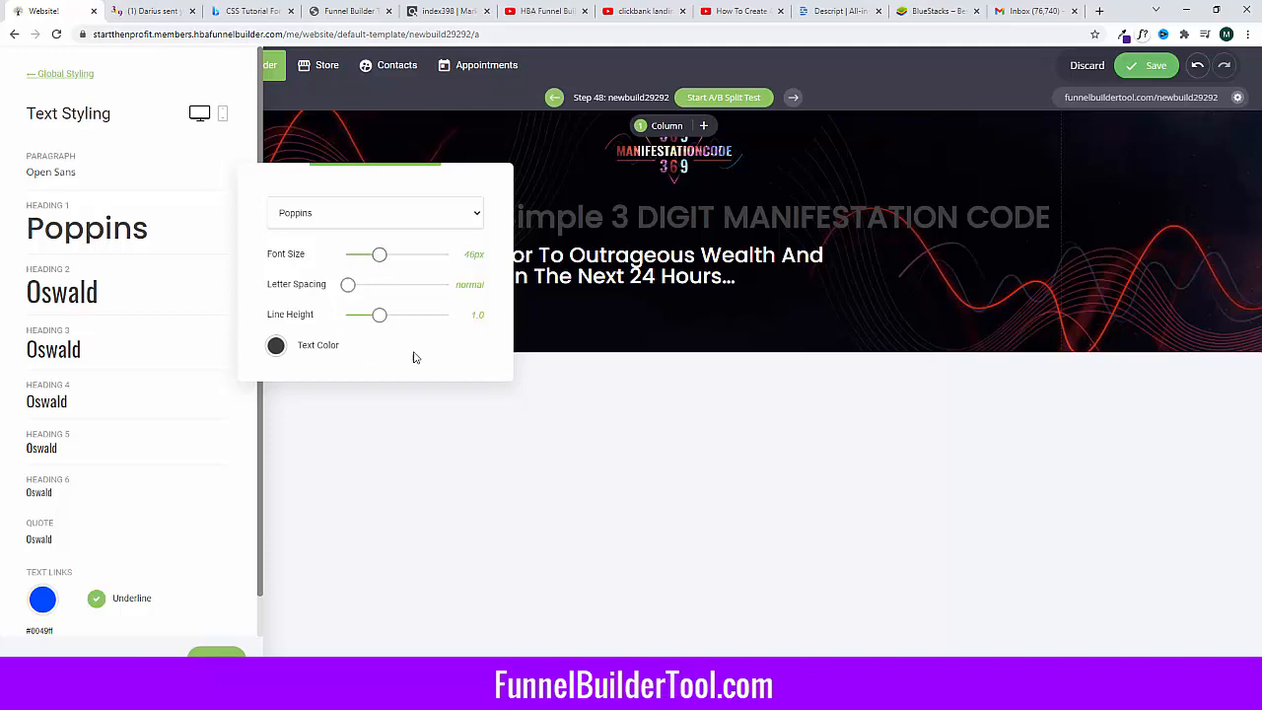
{"action": "left_click", "coordinate": [559, 298]}
{"action": "left_click", "coordinate": [525, 261]}
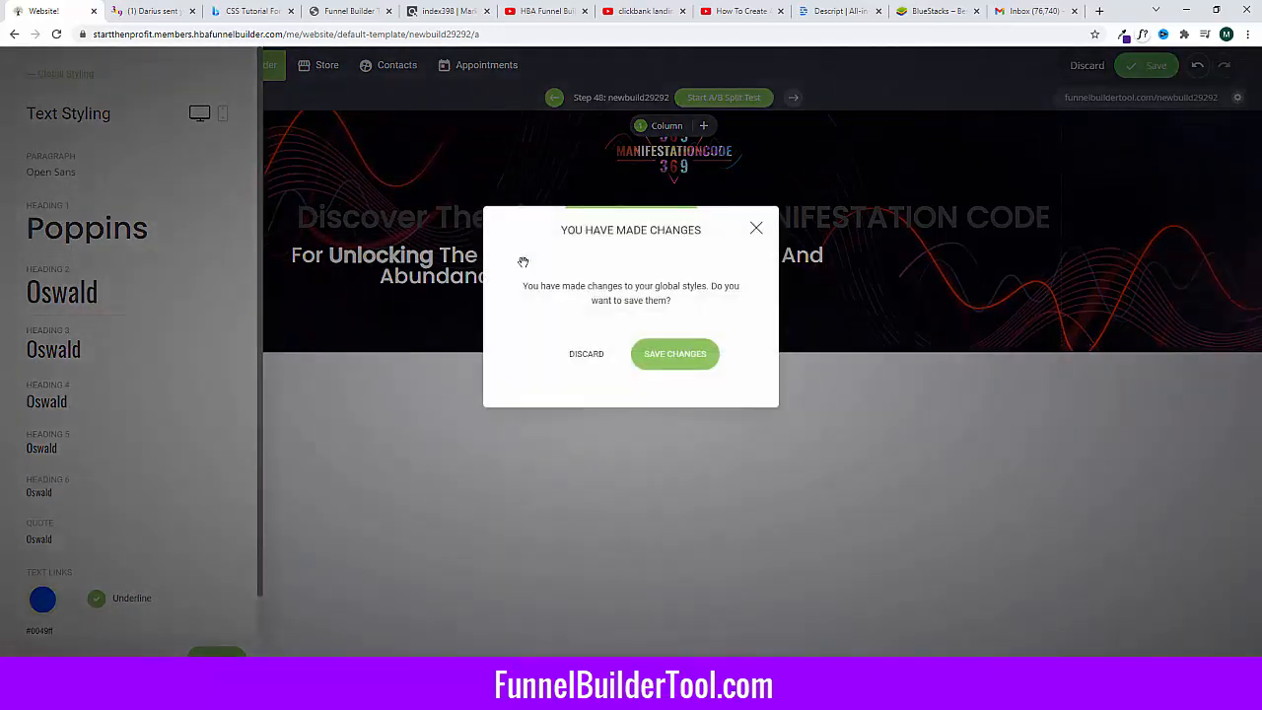
{"action": "left_click", "coordinate": [696, 353]}
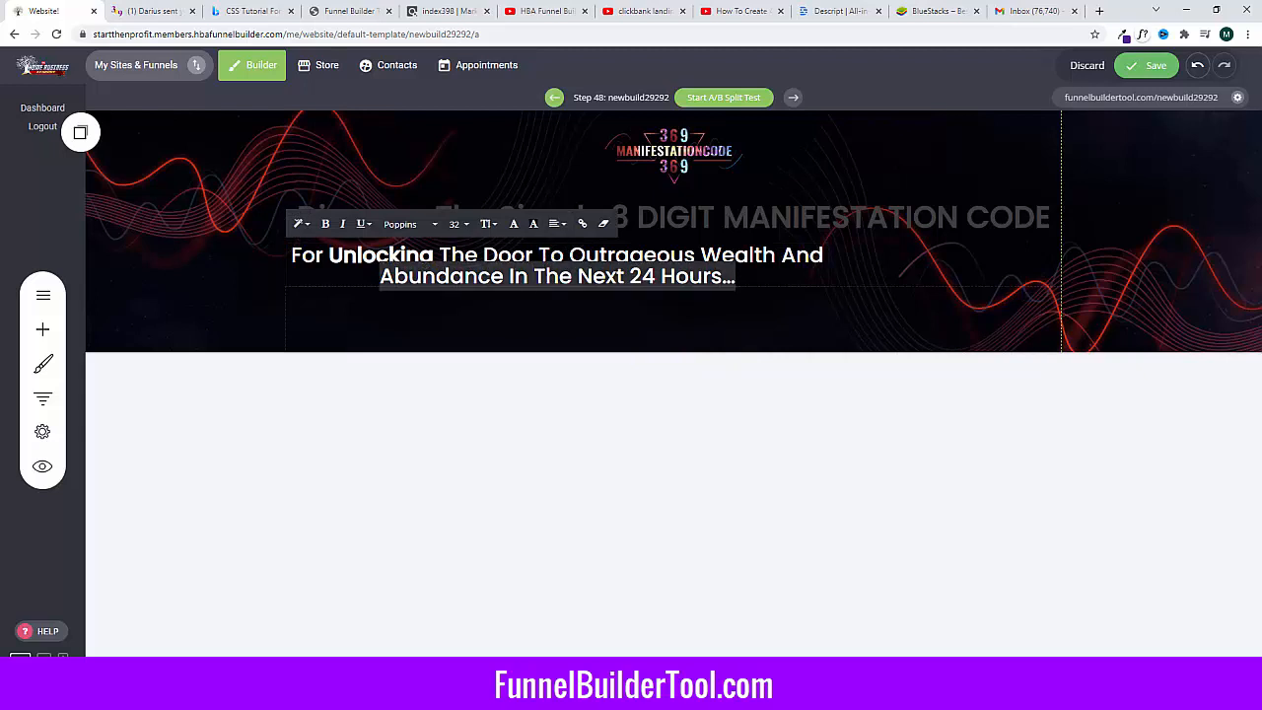
Step: Center-align the subheadline text and widen its box to the full column width so it sits centered under the headline
{"action": "left_click", "coordinate": [735, 277]}
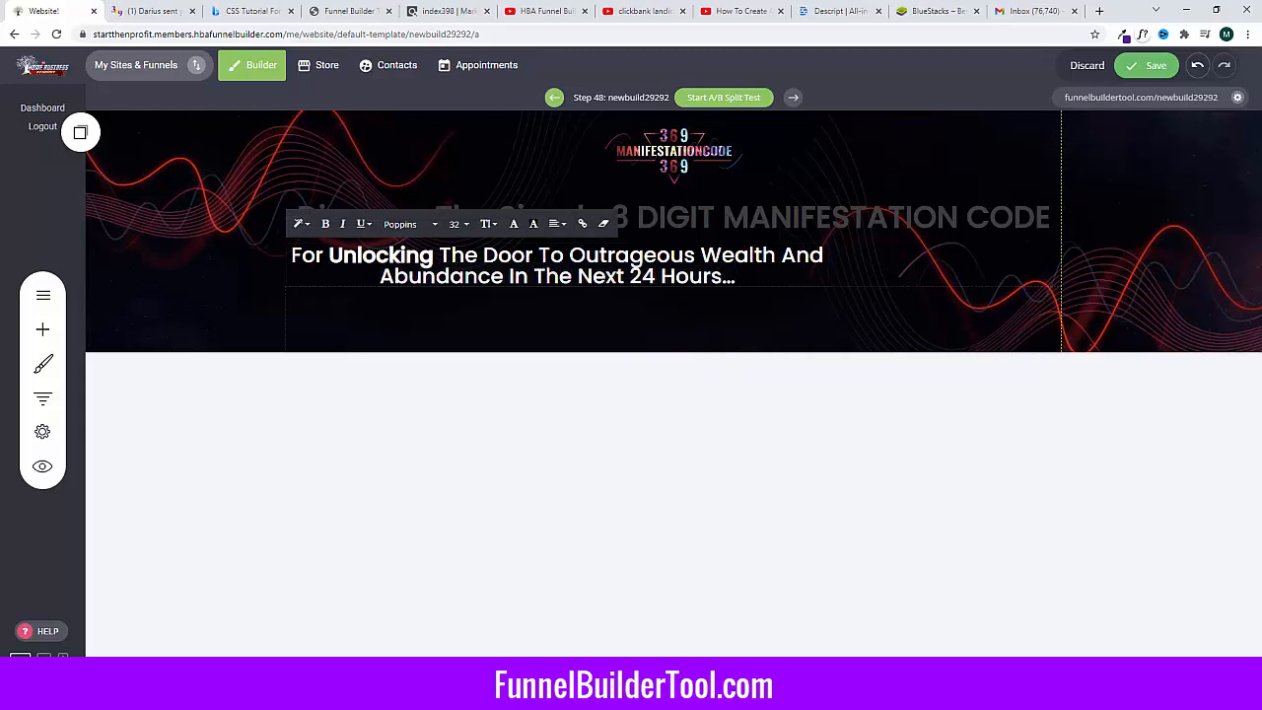
{"action": "left_click_drag", "start_coordinate": [735, 277], "coordinate": [234, 237]}
{"action": "left_click", "coordinate": [556, 224]}
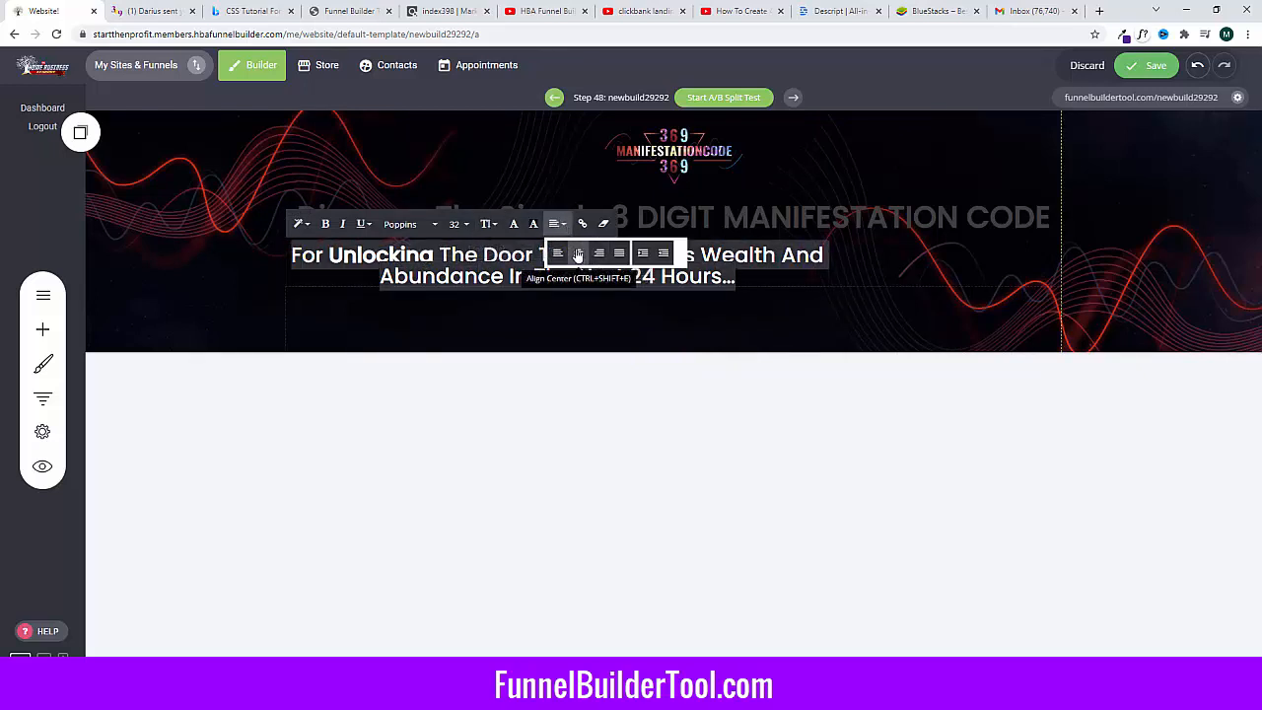
{"action": "left_click", "coordinate": [579, 254]}
{"action": "left_click", "coordinate": [556, 223]}
{"action": "left_click", "coordinate": [576, 254]}
{"action": "left_click", "coordinate": [847, 248]}
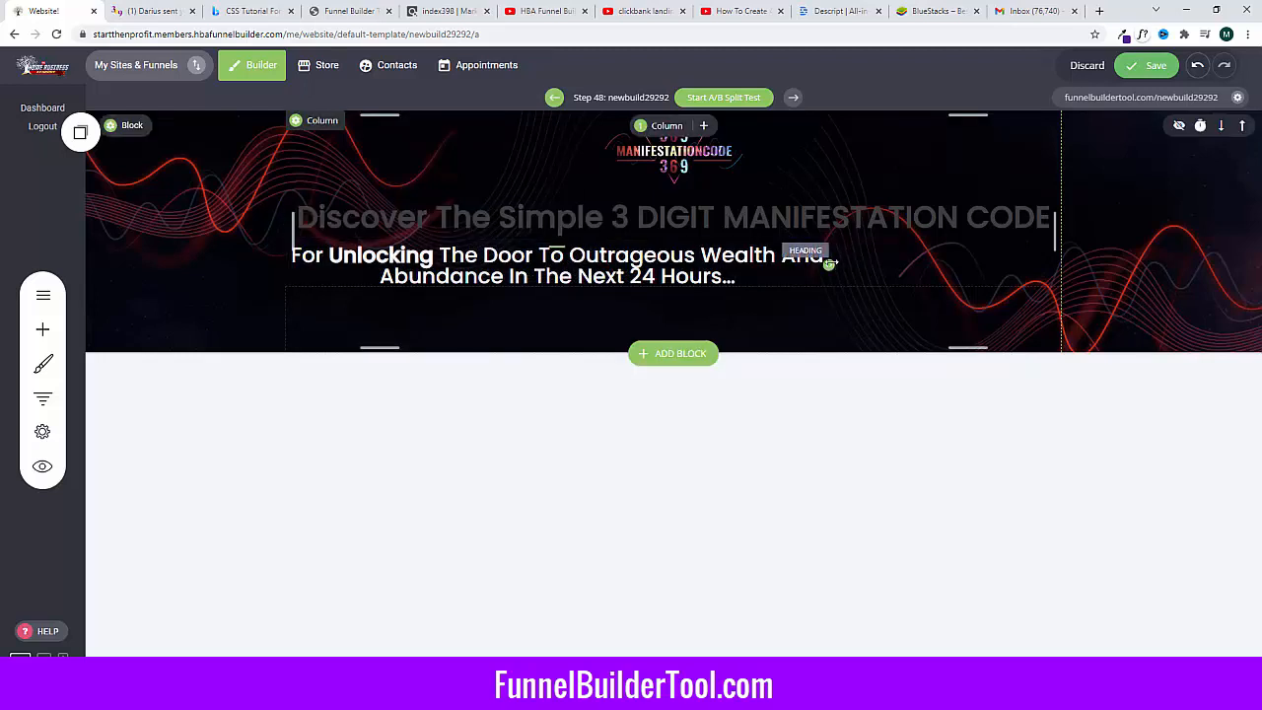
Step: Set the text color of the whole main headline to pink (FF0099)
{"action": "triple_click", "coordinate": [644, 226]}
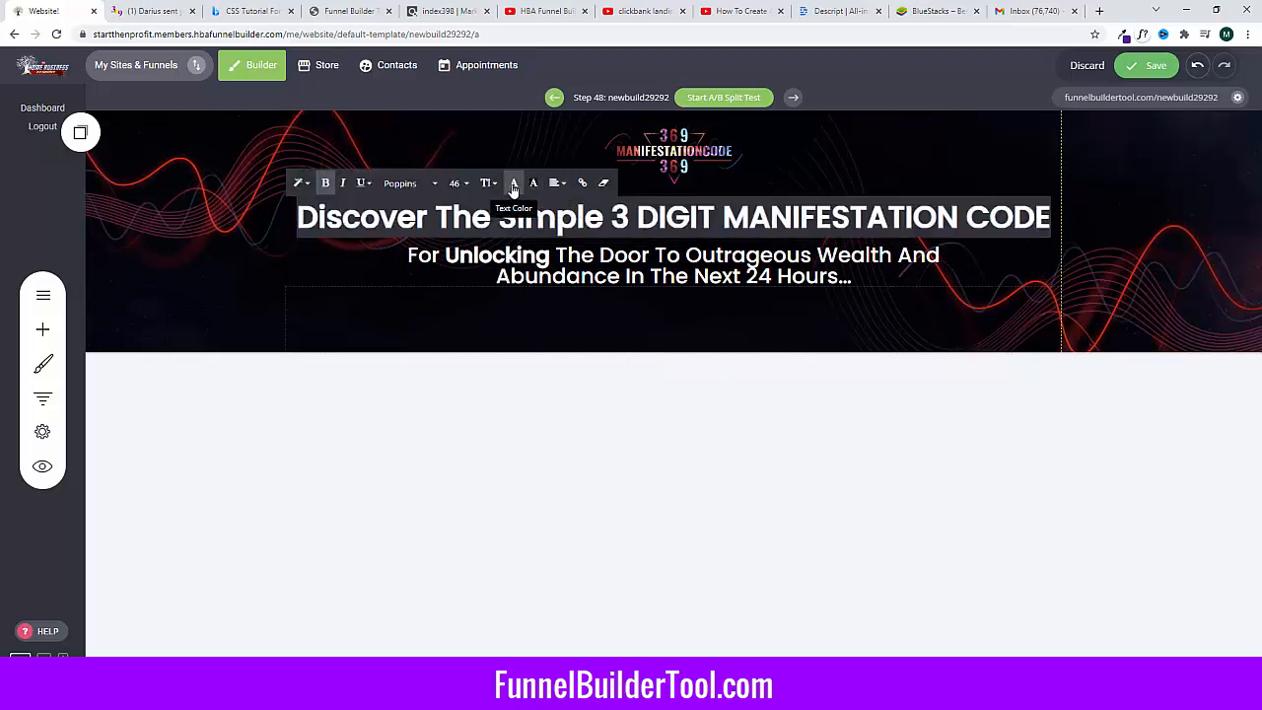
{"action": "left_click", "coordinate": [512, 184]}
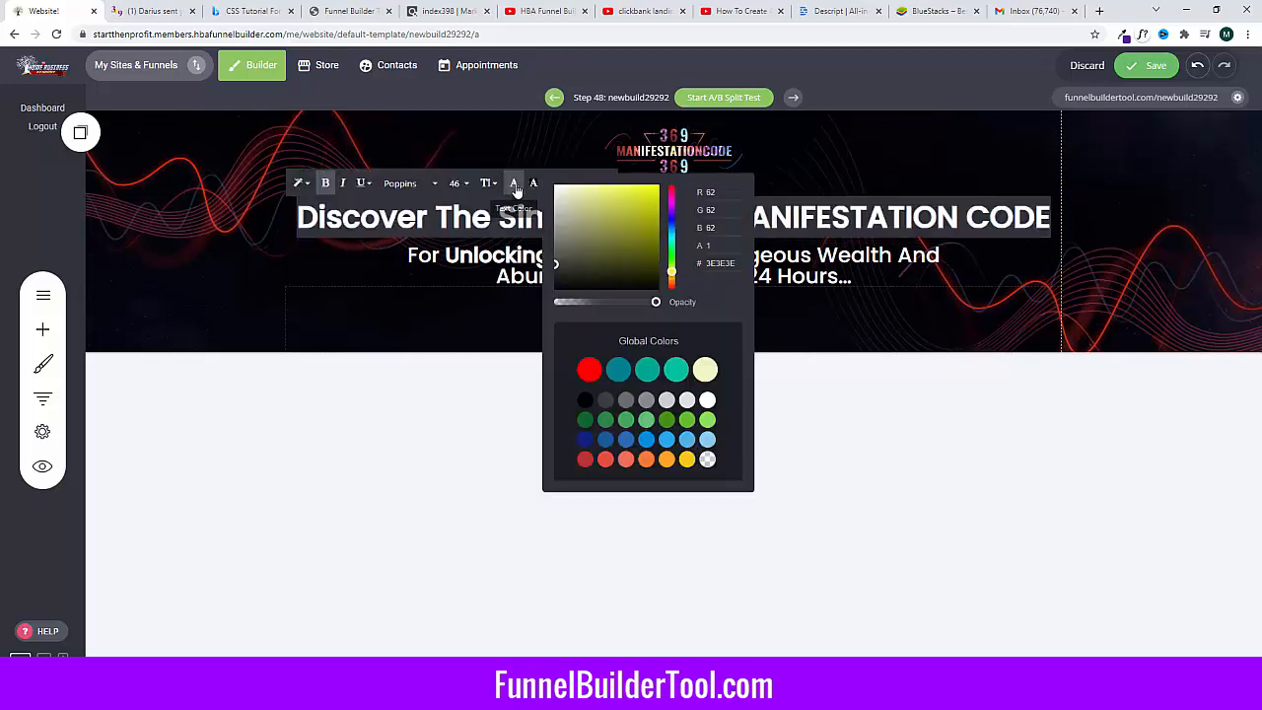
{"action": "left_click", "coordinate": [671, 201]}
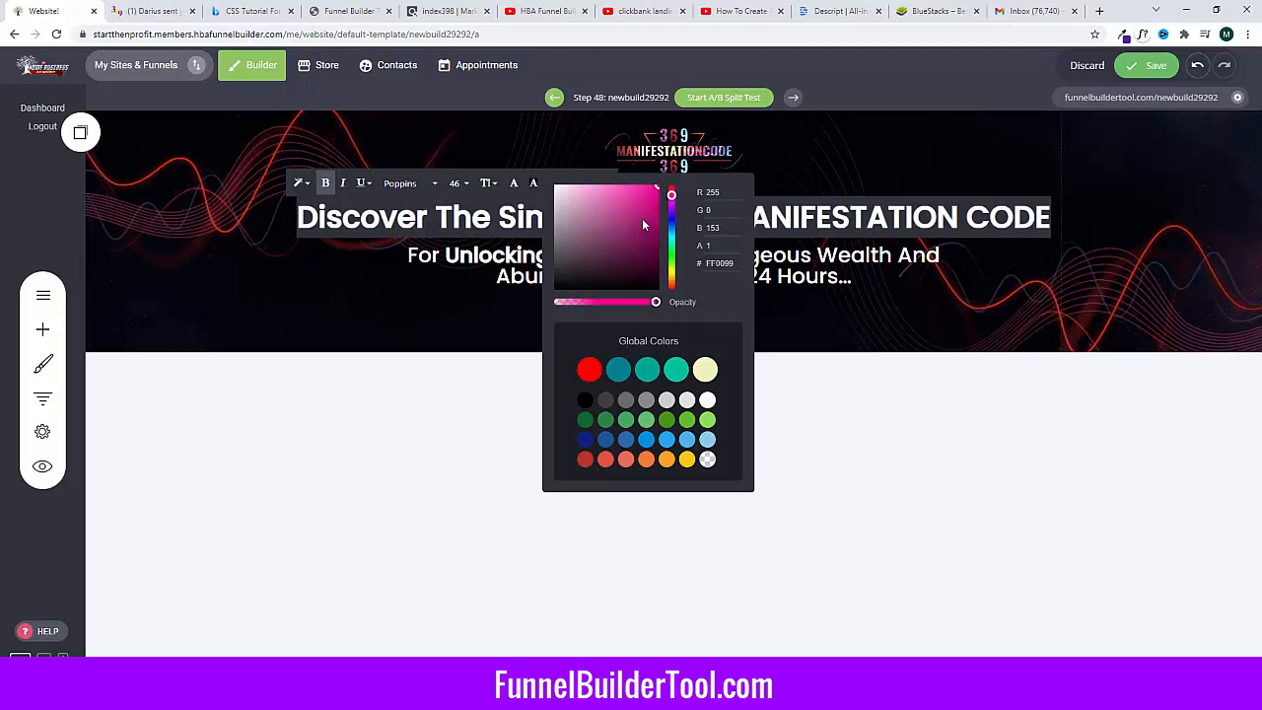
{"action": "left_click", "coordinate": [493, 217]}
{"action": "left_click_drag", "start_coordinate": [497, 217], "coordinate": [297, 217]}
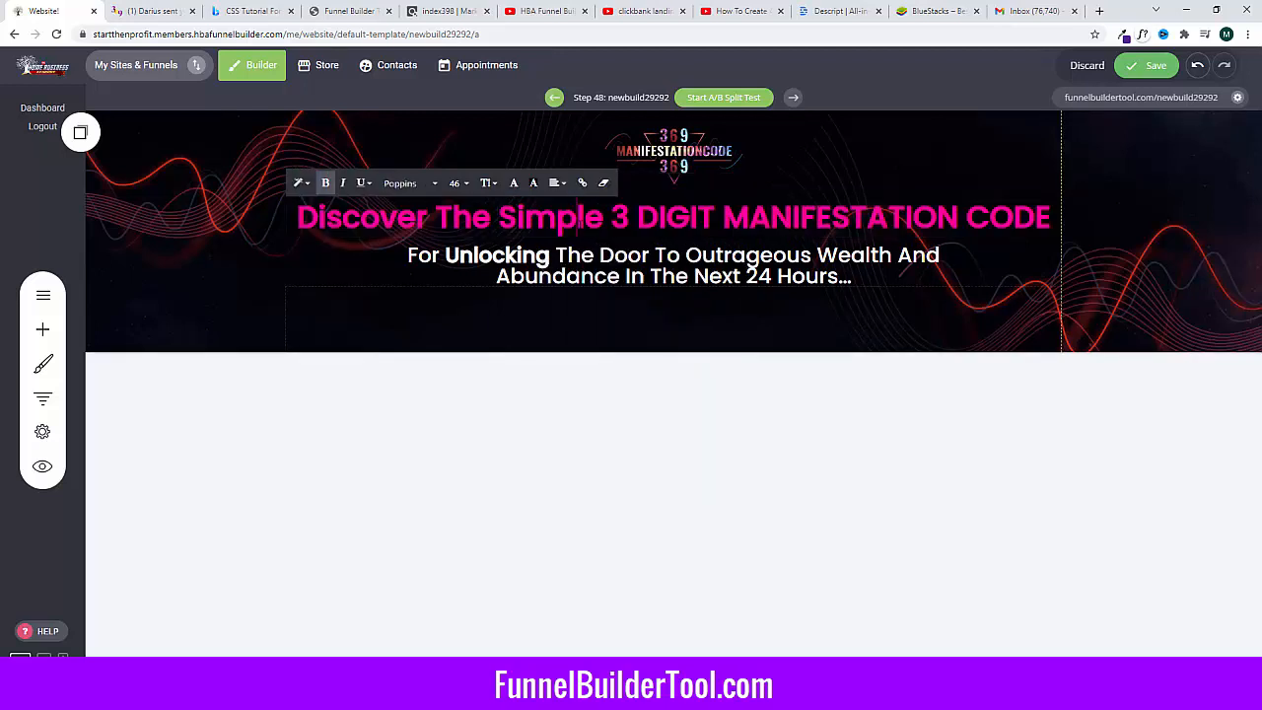
{"action": "double_click", "coordinate": [580, 217]}
{"action": "left_click", "coordinate": [383, 288]}
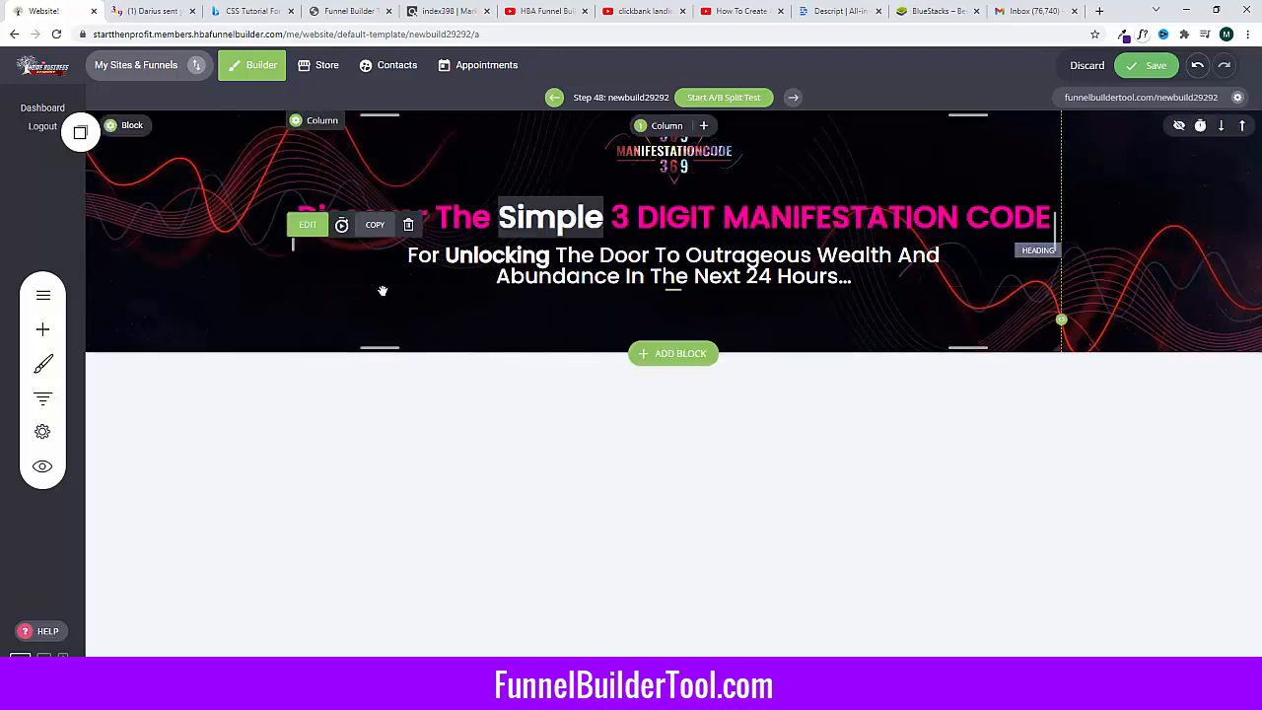
Step: Add an image below the subheadline using the video thumbnail of the man in glasses from the manifest folder, and enlarge it to about 520 px high
{"action": "left_click", "coordinate": [42, 328]}
{"action": "left_click_drag", "start_coordinate": [123, 176], "coordinate": [734, 285]}
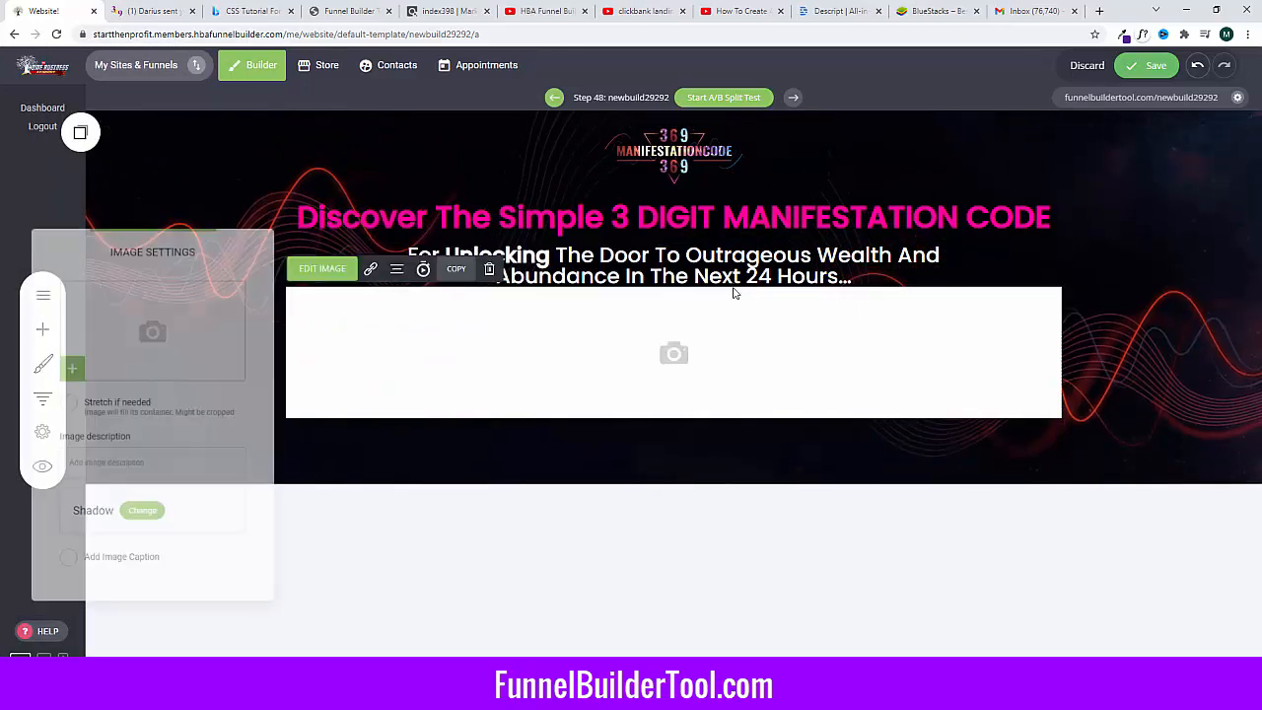
{"action": "left_click", "coordinate": [187, 325]}
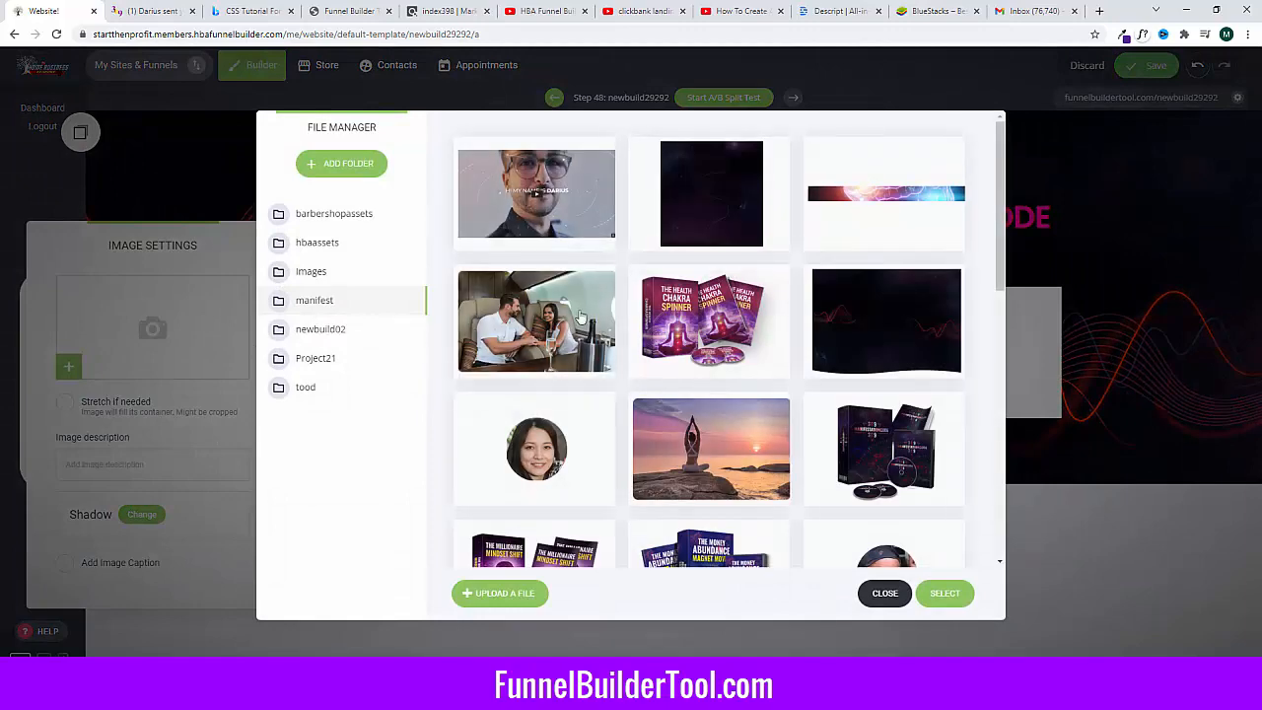
{"action": "left_click", "coordinate": [552, 187]}
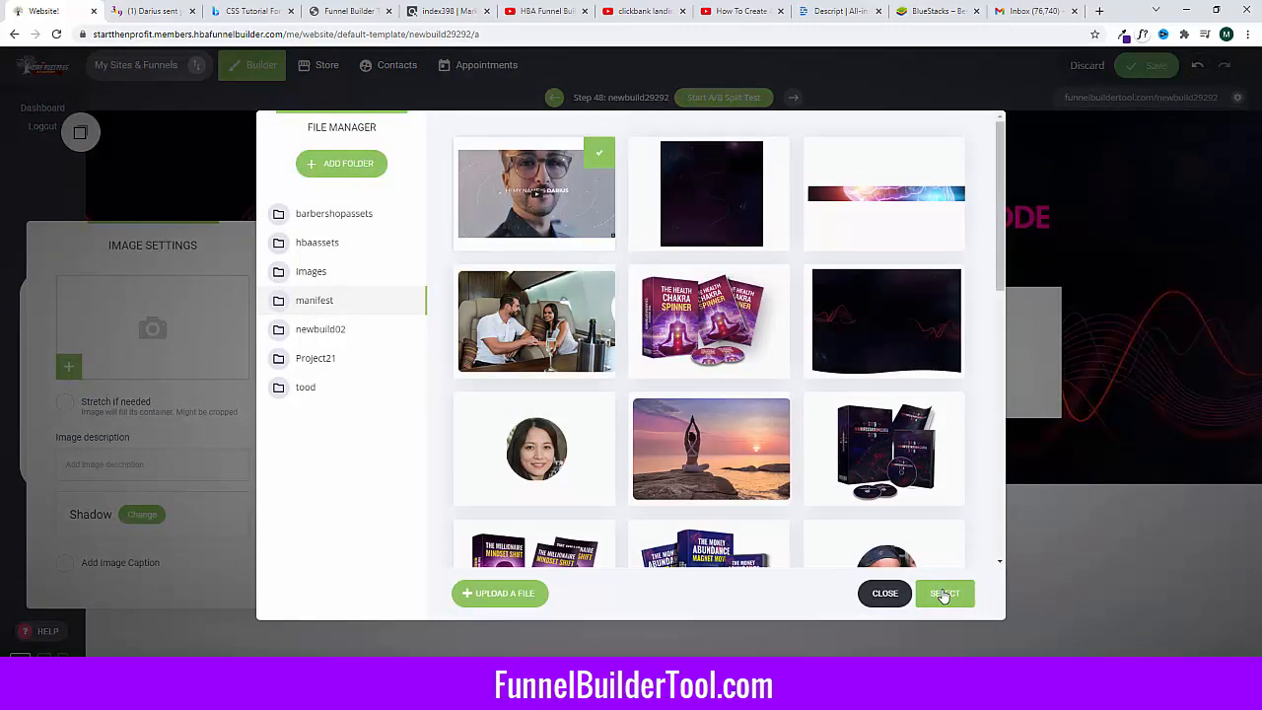
{"action": "left_click", "coordinate": [943, 595]}
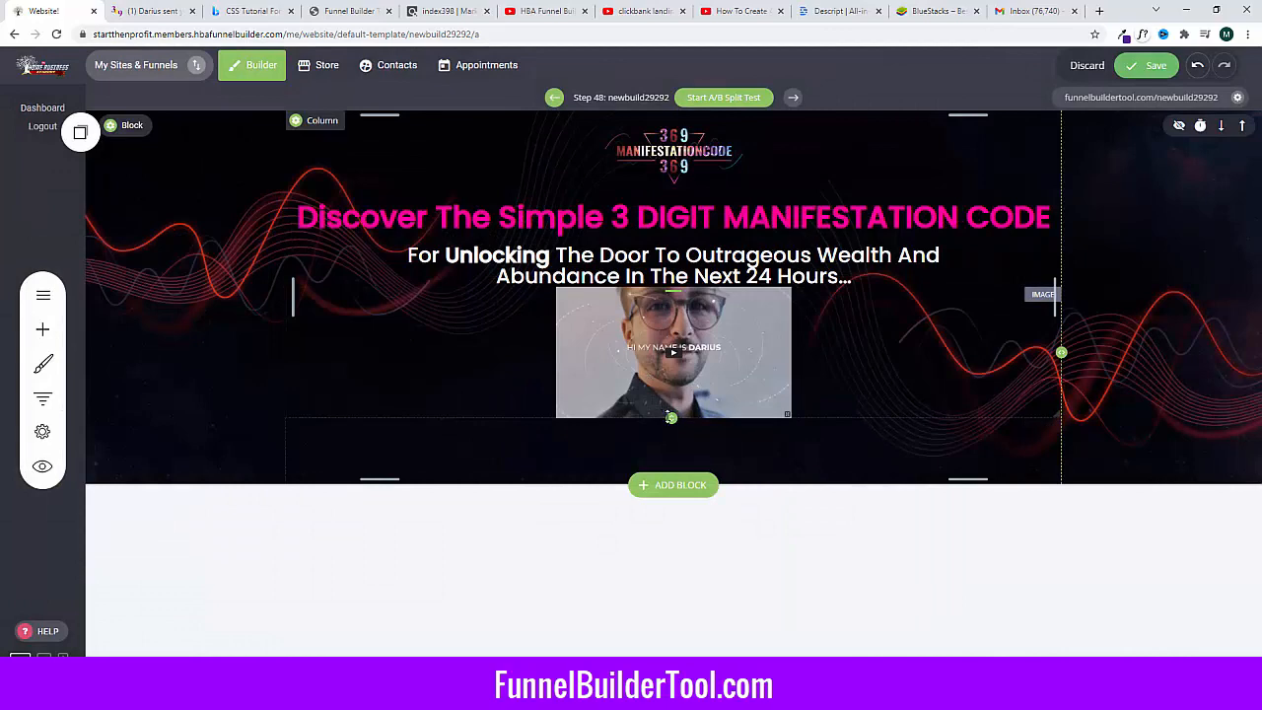
{"action": "left_click_drag", "start_coordinate": [670, 418], "coordinate": [691, 592]}
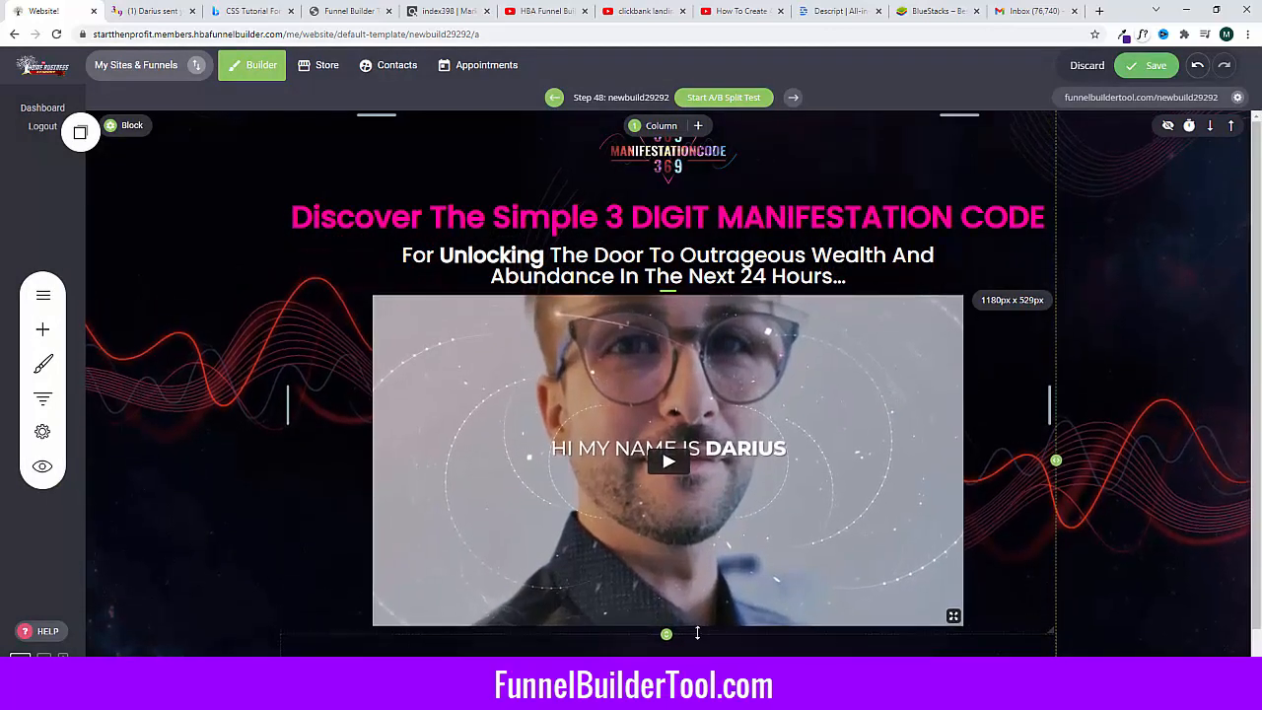
{"action": "left_click_drag", "start_coordinate": [696, 627], "coordinate": [696, 626]}
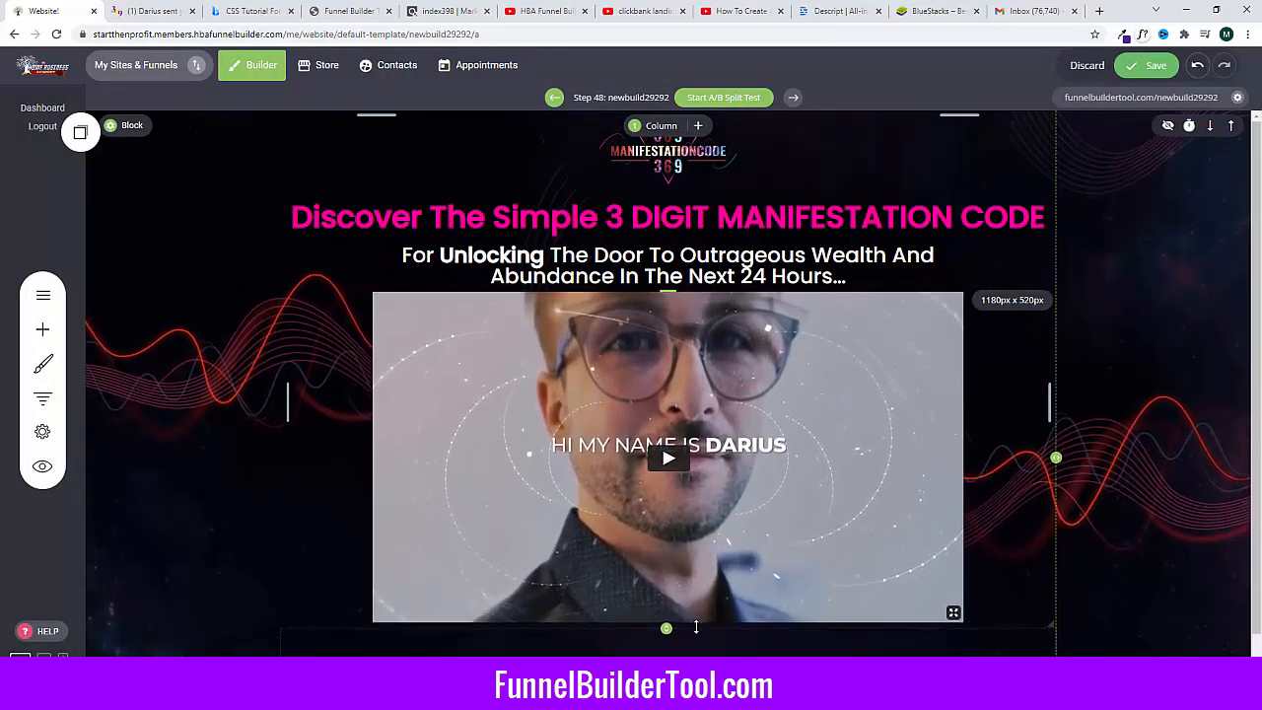
Step: Give the video thumbnail image an outer shadow in fully opaque white (FFFFFF)
{"action": "mouse_move", "coordinate": [464, 349]}
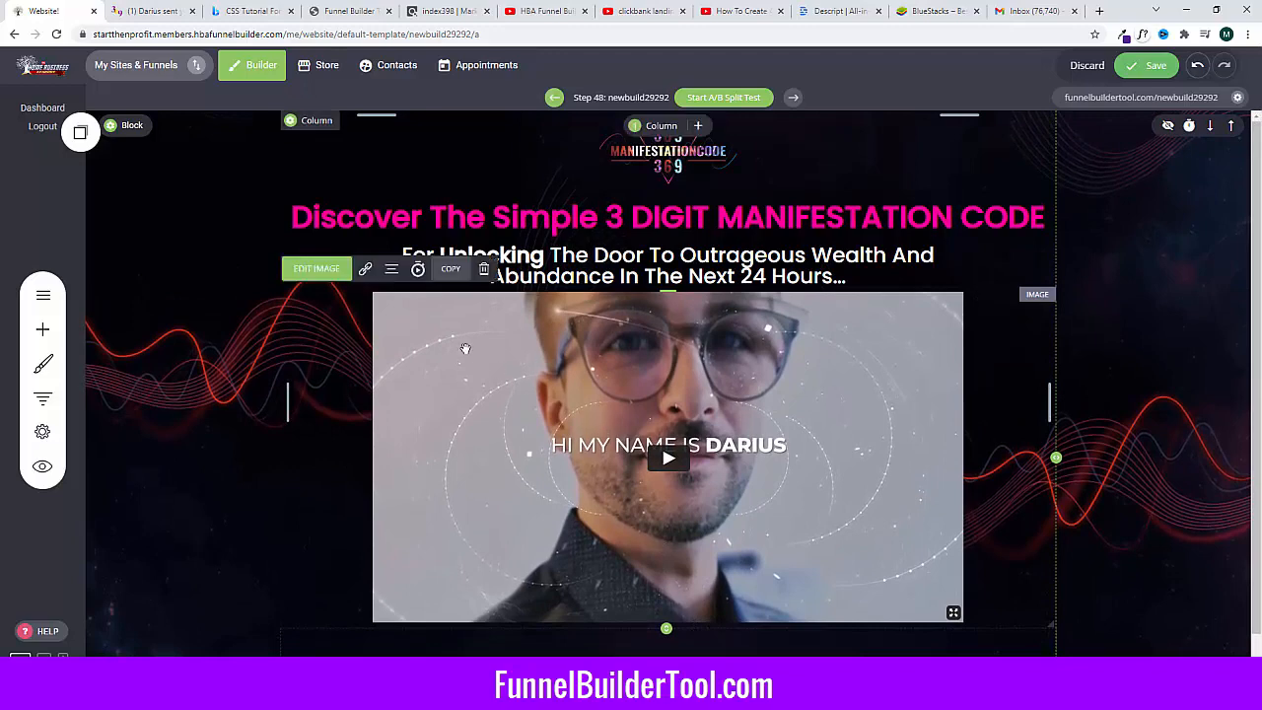
{"action": "left_click", "coordinate": [317, 269]}
{"action": "left_click", "coordinate": [137, 515]}
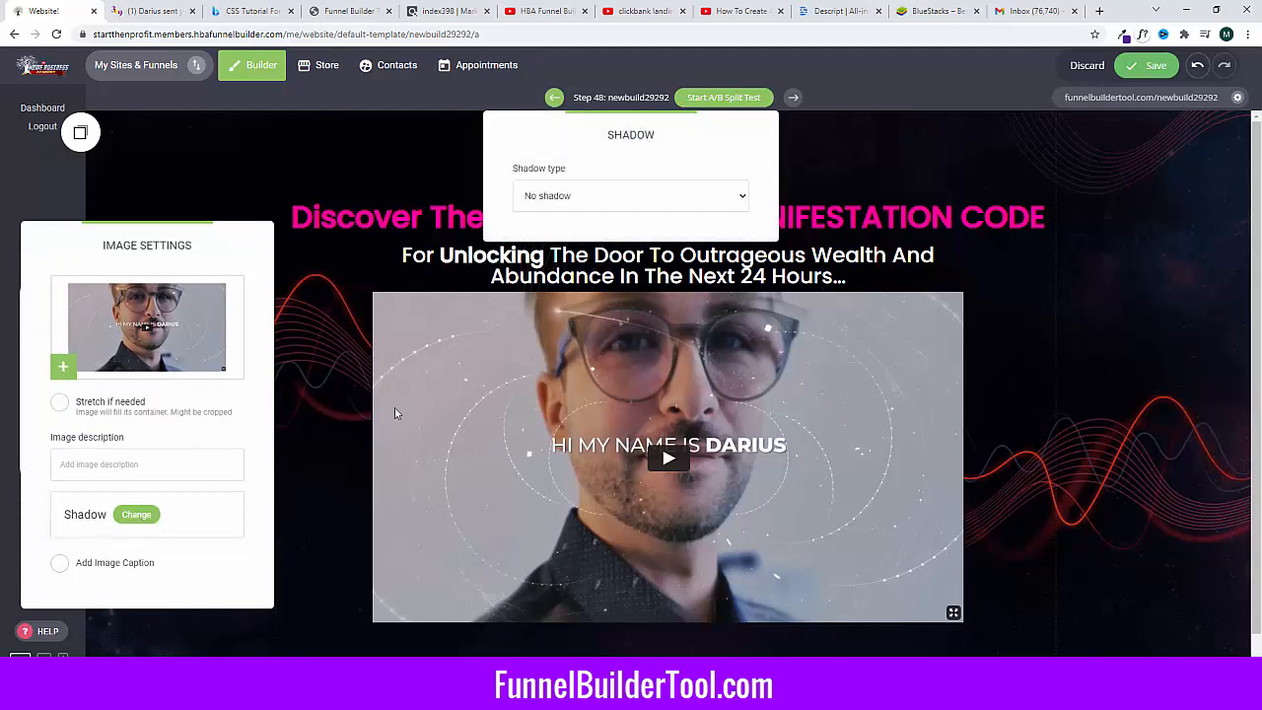
{"action": "left_click", "coordinate": [521, 197]}
{"action": "left_click", "coordinate": [545, 226]}
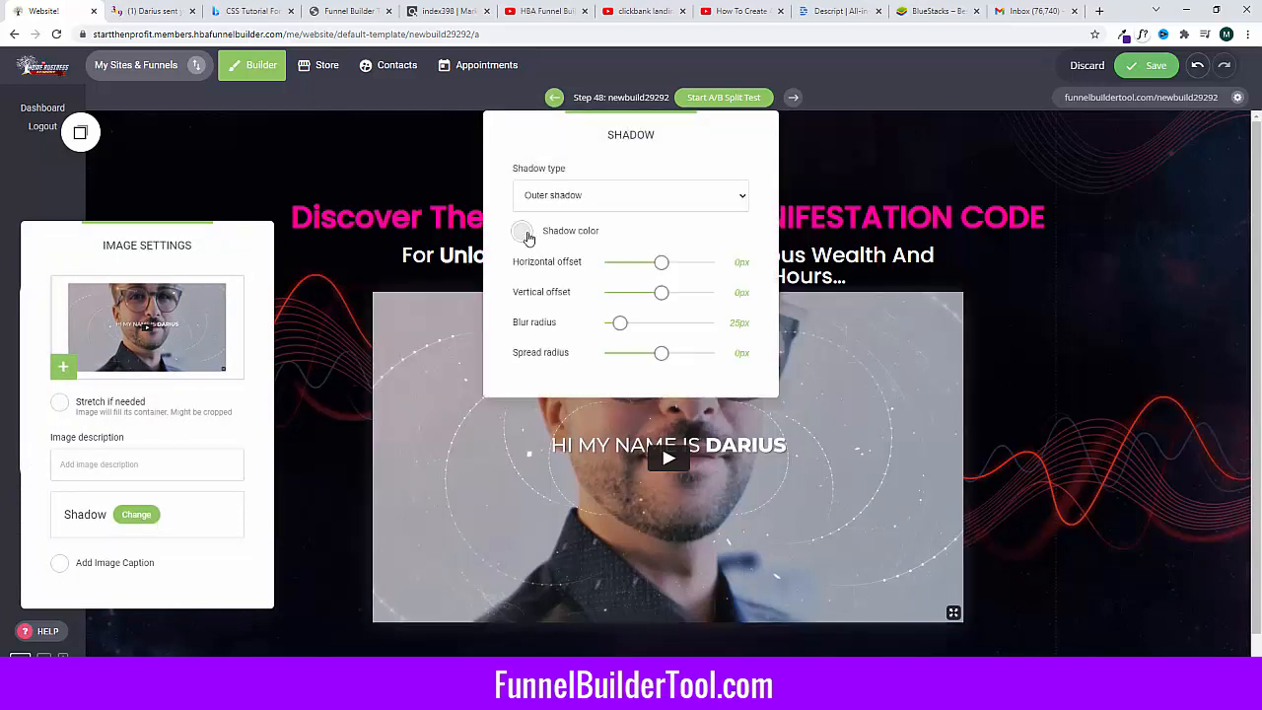
{"action": "left_click", "coordinate": [521, 231]}
{"action": "left_click_drag", "start_coordinate": [597, 373], "coordinate": [699, 368]}
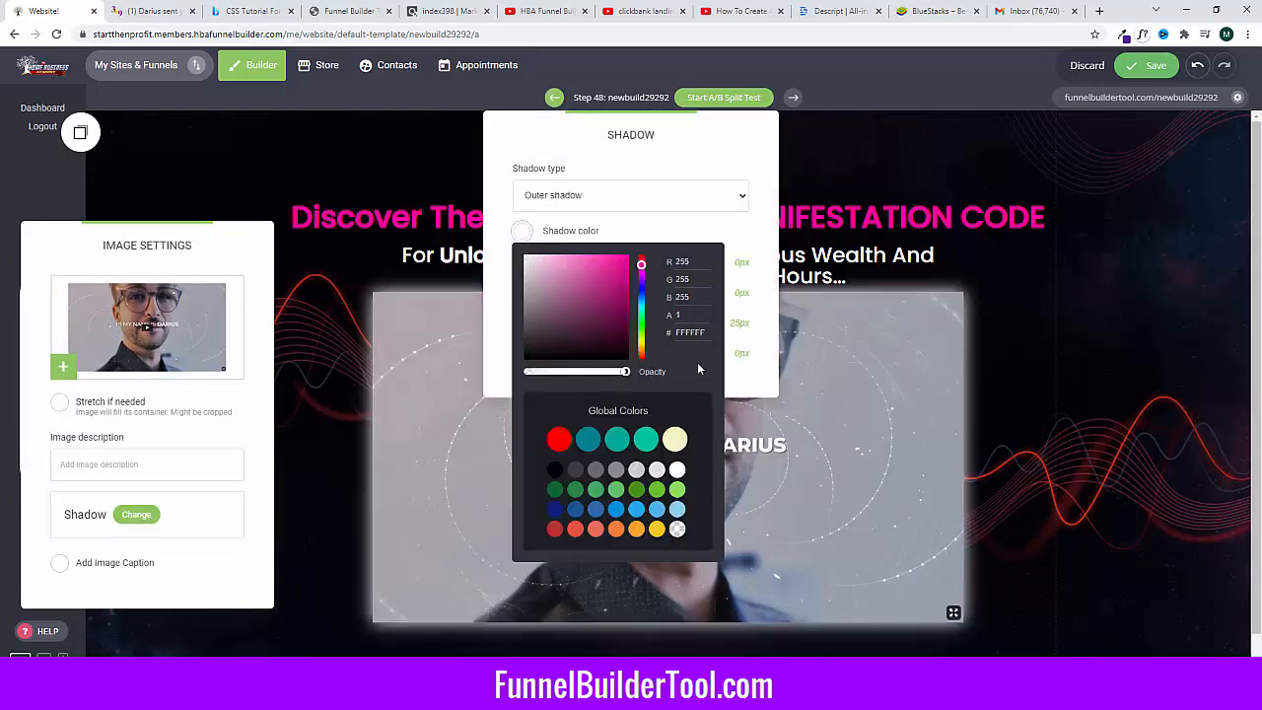
Step: Set the thumbnail shadow's blur radius to 0 px and raise its spread radius slightly to form a thin solid white border
{"action": "left_click", "coordinate": [471, 304]}
{"action": "left_click_drag", "start_coordinate": [617, 328], "coordinate": [603, 325]}
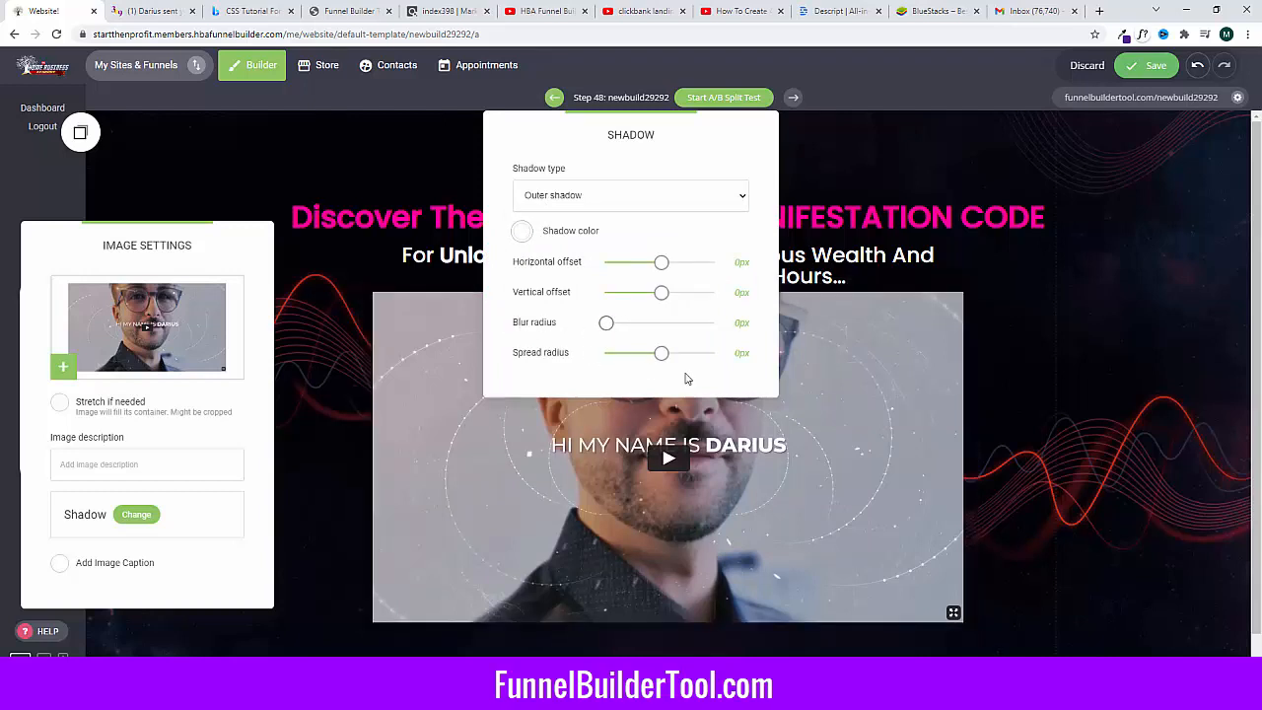
{"action": "left_click_drag", "start_coordinate": [665, 357], "coordinate": [670, 357]}
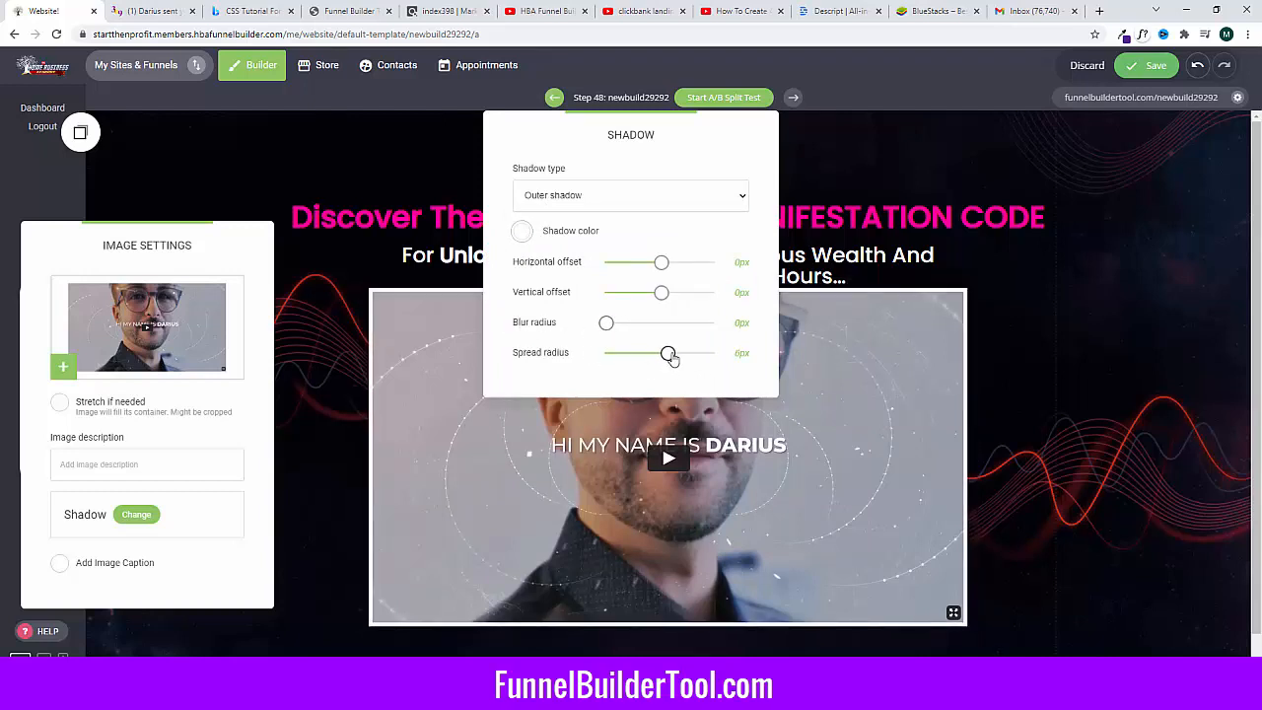
{"action": "left_click", "coordinate": [388, 352]}
Step: Widen the gap between the subheadline and the video thumbnail to about 23 px and slightly adjust the block's bottom edge
{"action": "left_click", "coordinate": [655, 291]}
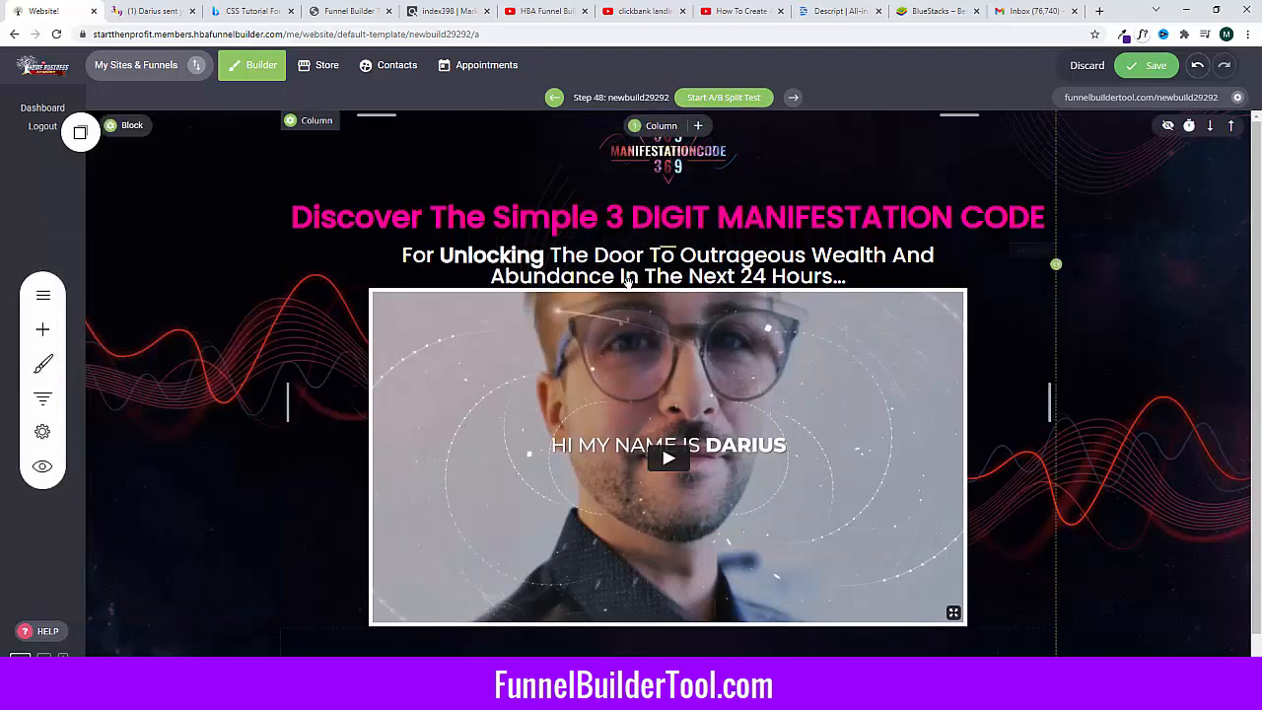
{"action": "left_click_drag", "start_coordinate": [649, 286], "coordinate": [648, 300]}
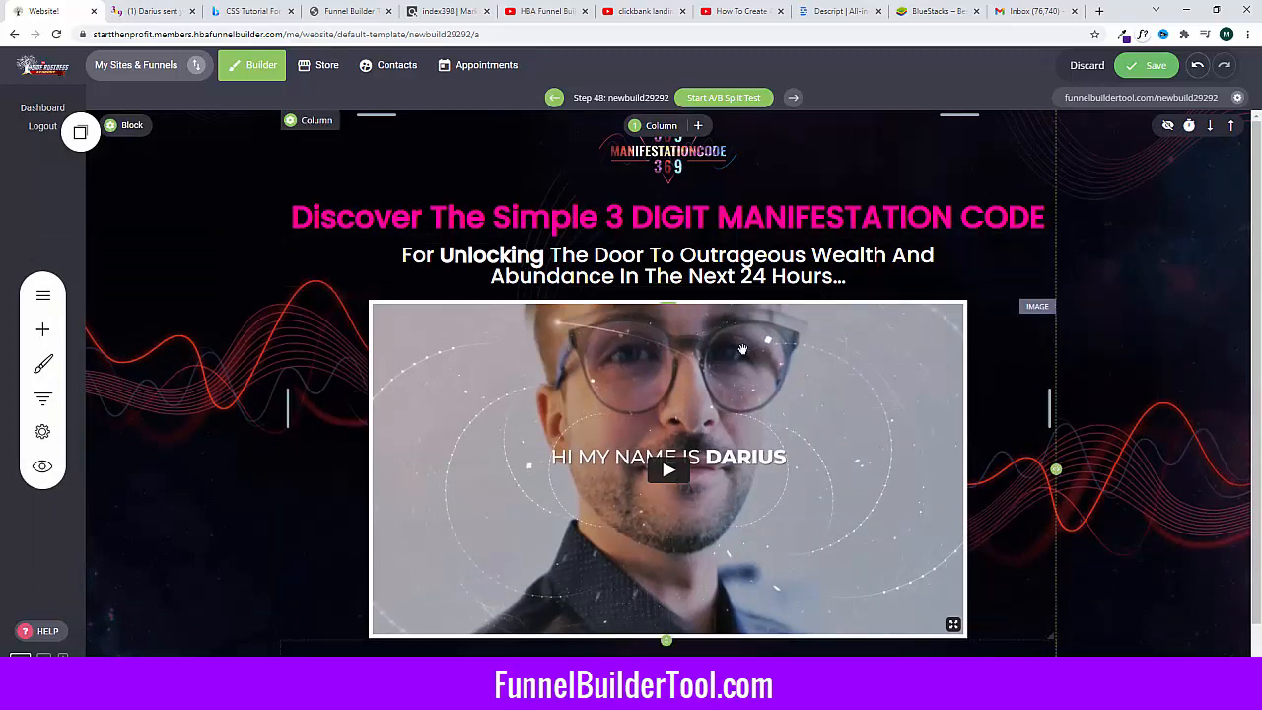
{"action": "left_click_drag", "start_coordinate": [661, 301], "coordinate": [661, 305]}
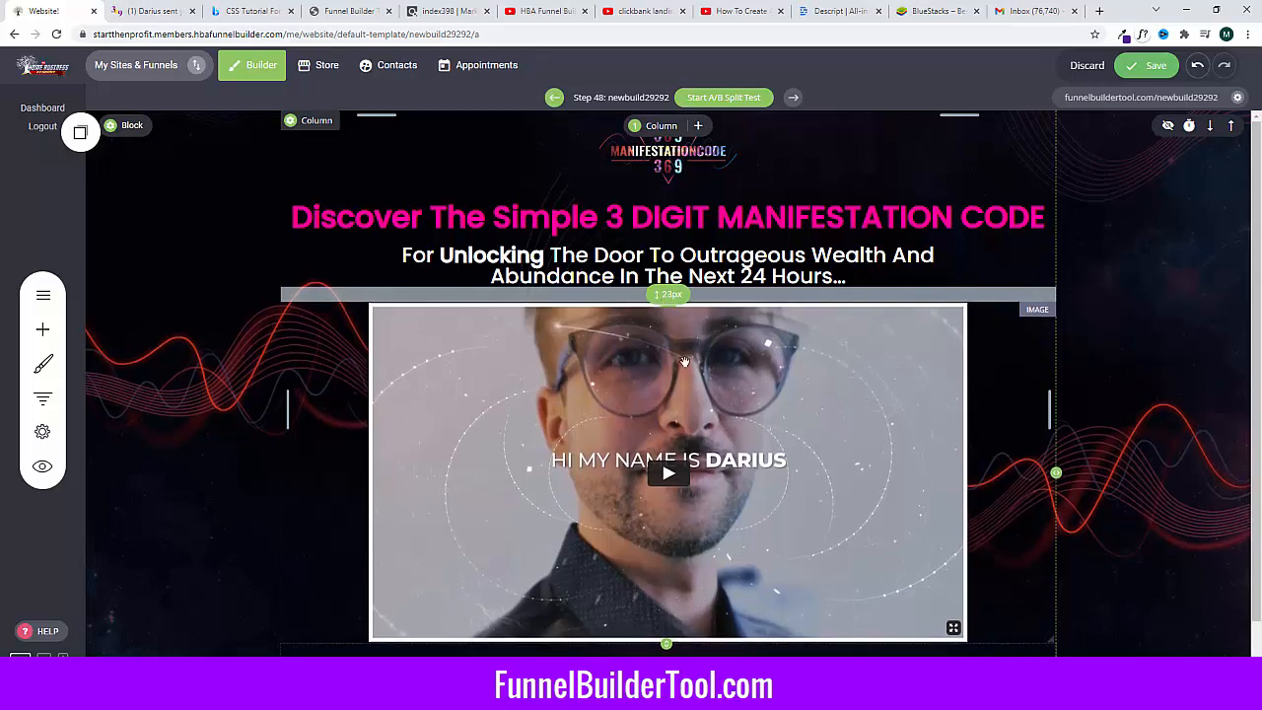
{"action": "scroll", "coordinate": [559, 631], "scroll_direction": "down", "scroll_amount": 1}
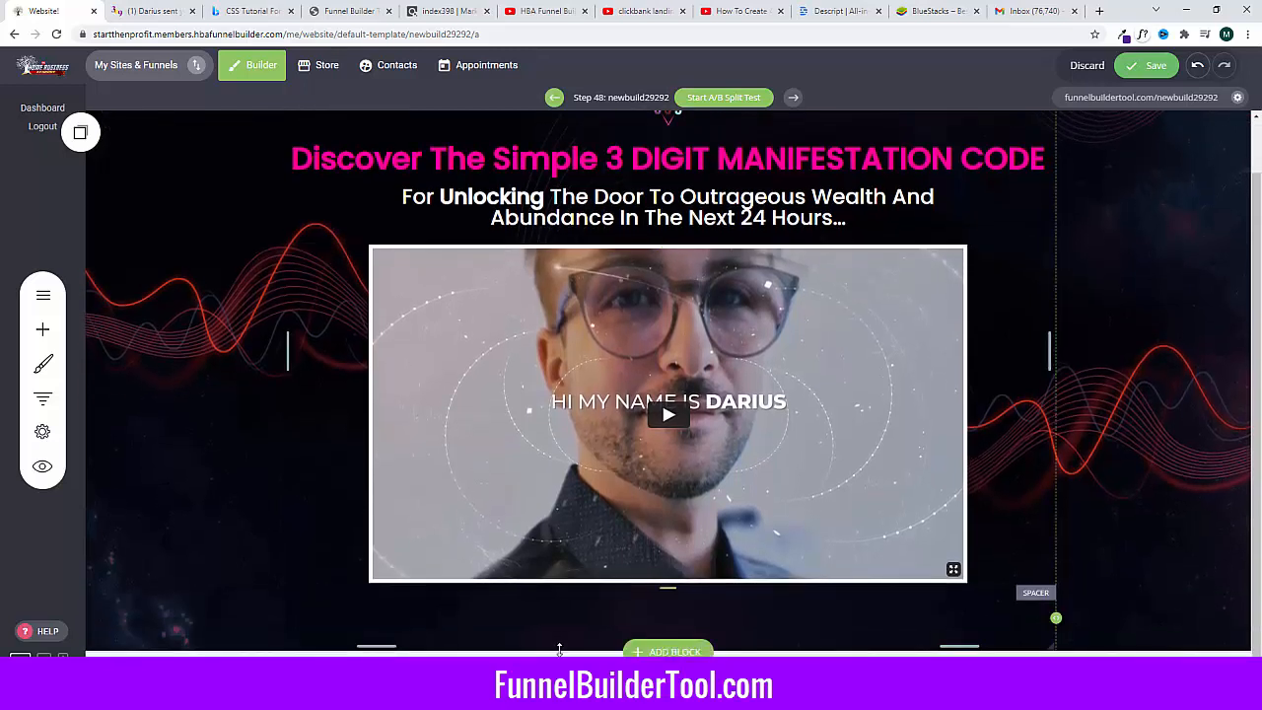
{"action": "mouse_move", "coordinate": [559, 649]}
{"action": "left_mouse_down"}
{"action": "mouse_move", "coordinate": [563, 623]}
{"action": "mouse_move", "coordinate": [566, 633]}
{"action": "left_mouse_up"}
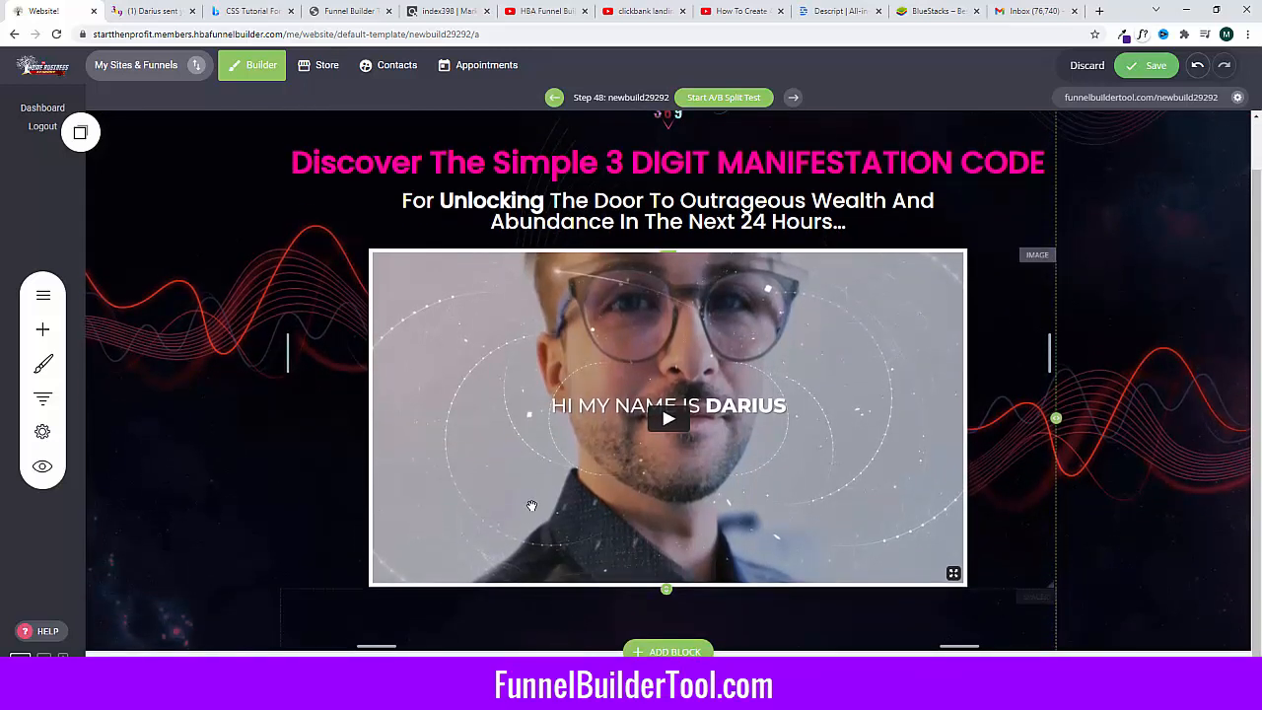
Step: Increase the vertical spacing between the headline, the subheadline and the video thumbnail
{"action": "scroll", "coordinate": [531, 506], "scroll_direction": "up", "scroll_amount": 1}
{"action": "left_click_drag", "start_coordinate": [643, 202], "coordinate": [626, 257]}
{"action": "left_click_drag", "start_coordinate": [609, 316], "coordinate": [606, 338]}
{"action": "left_click_drag", "start_coordinate": [611, 208], "coordinate": [611, 204]}
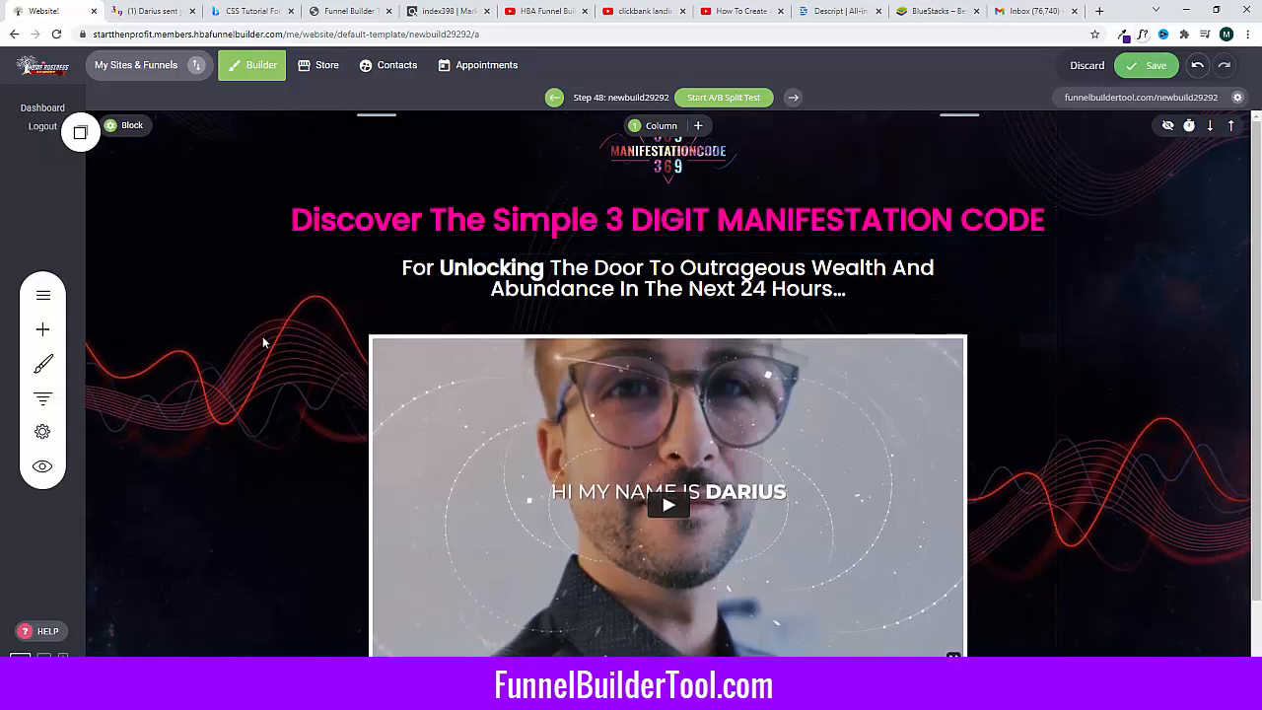
Step: Add a new empty block below the block with the video thumbnail
{"action": "scroll", "coordinate": [437, 445], "scroll_direction": "down", "scroll_amount": 1}
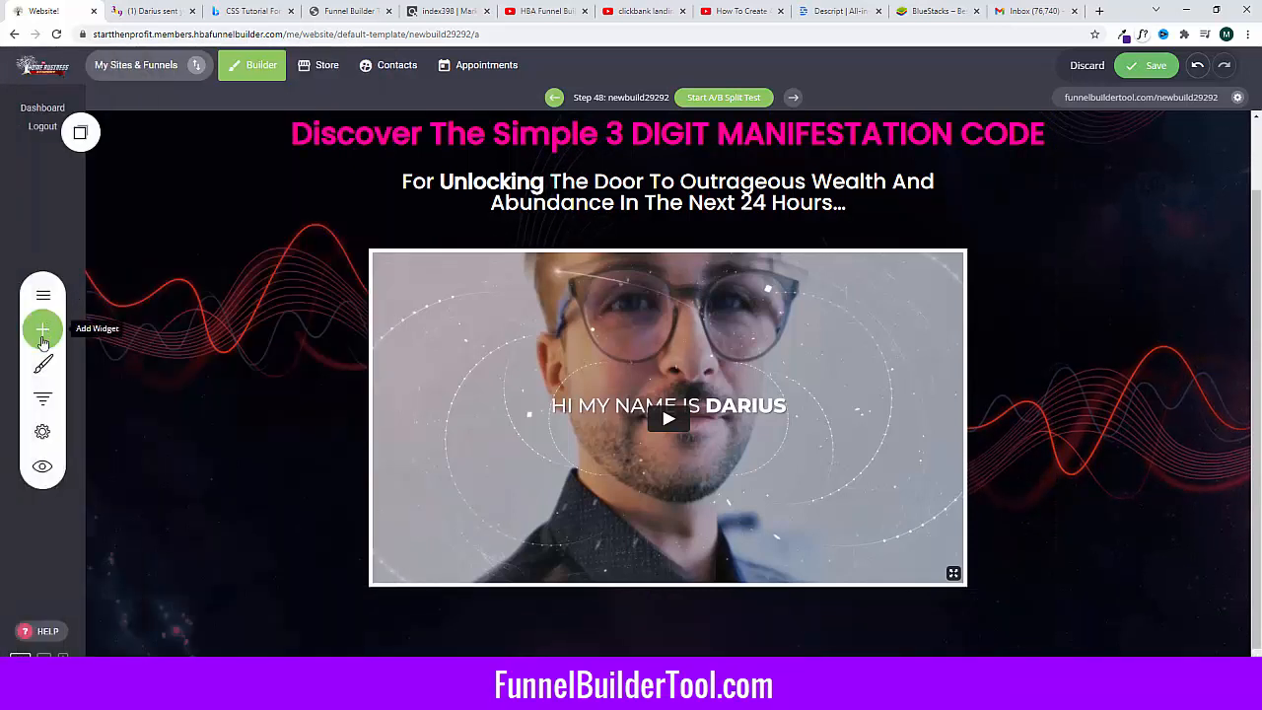
{"action": "left_click", "coordinate": [43, 334]}
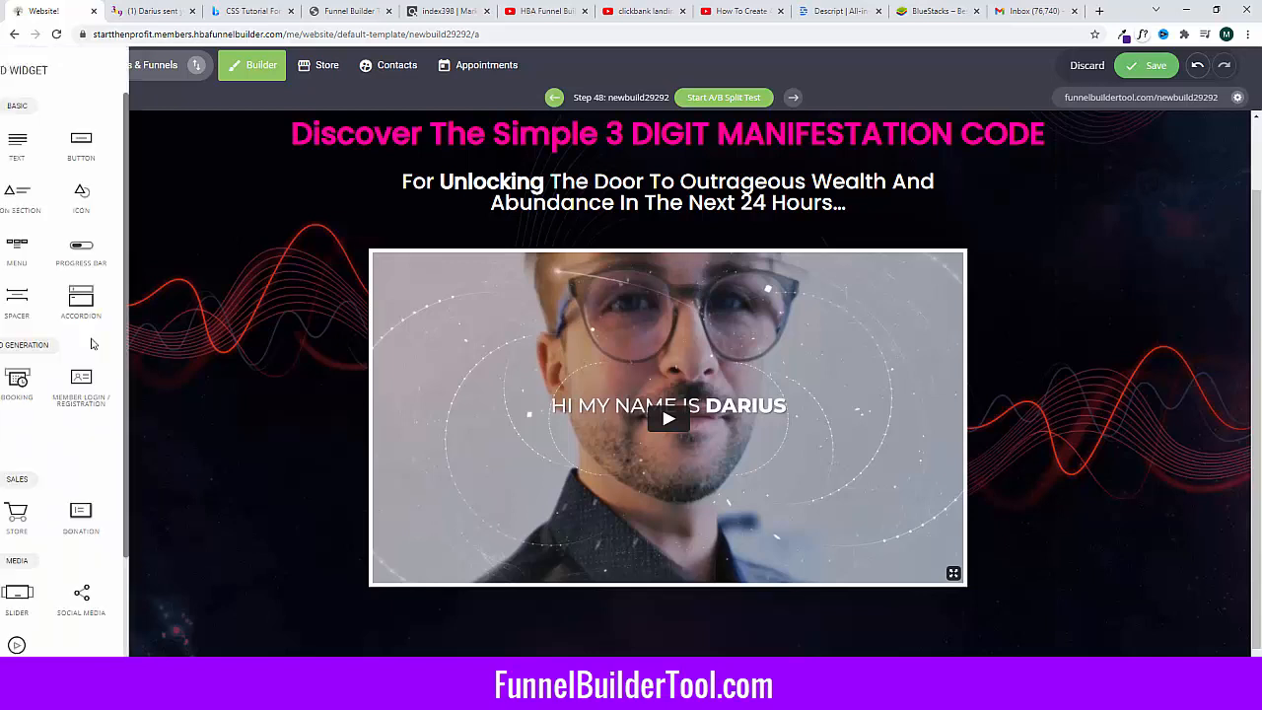
{"action": "left_click_drag", "start_coordinate": [48, 211], "coordinate": [80, 132]}
{"action": "scroll", "coordinate": [205, 393], "scroll_direction": "down", "scroll_amount": 5}
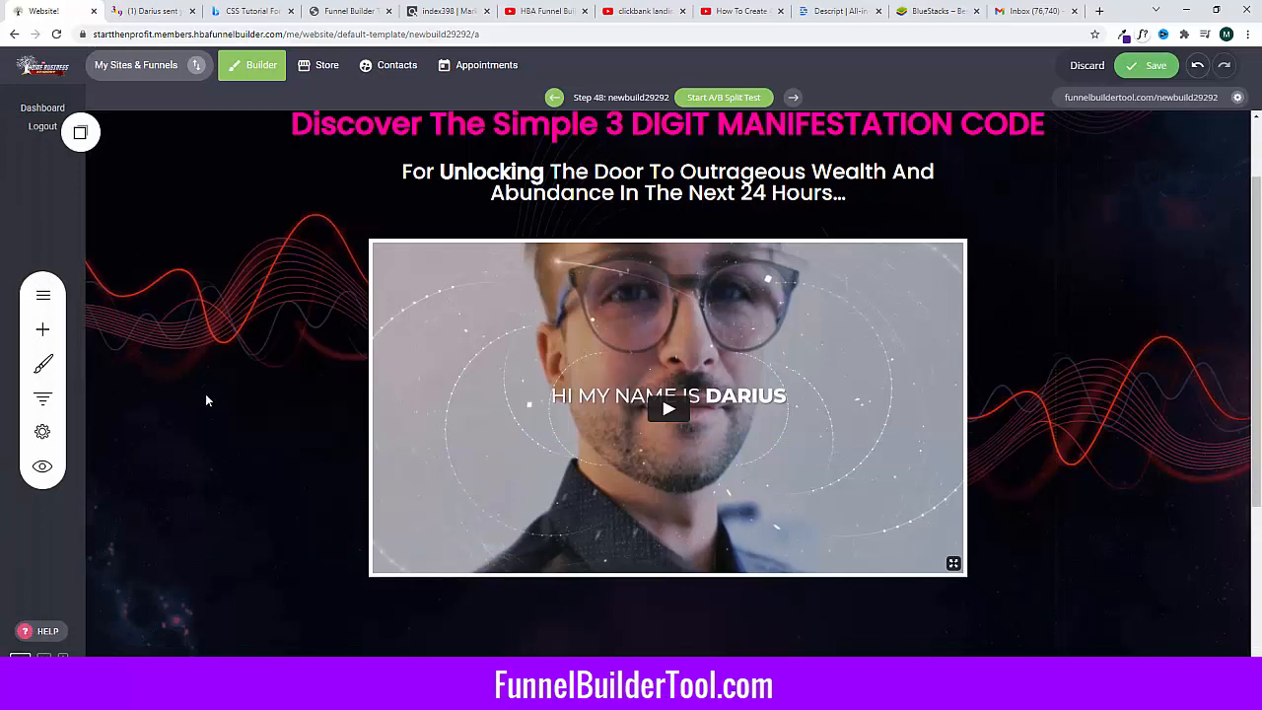
{"action": "scroll", "coordinate": [161, 445], "scroll_direction": "up", "scroll_amount": 1}
{"action": "scroll", "coordinate": [161, 319], "scroll_direction": "down", "scroll_amount": 1}
{"action": "scroll", "coordinate": [161, 318], "scroll_direction": "up", "scroll_amount": 5}
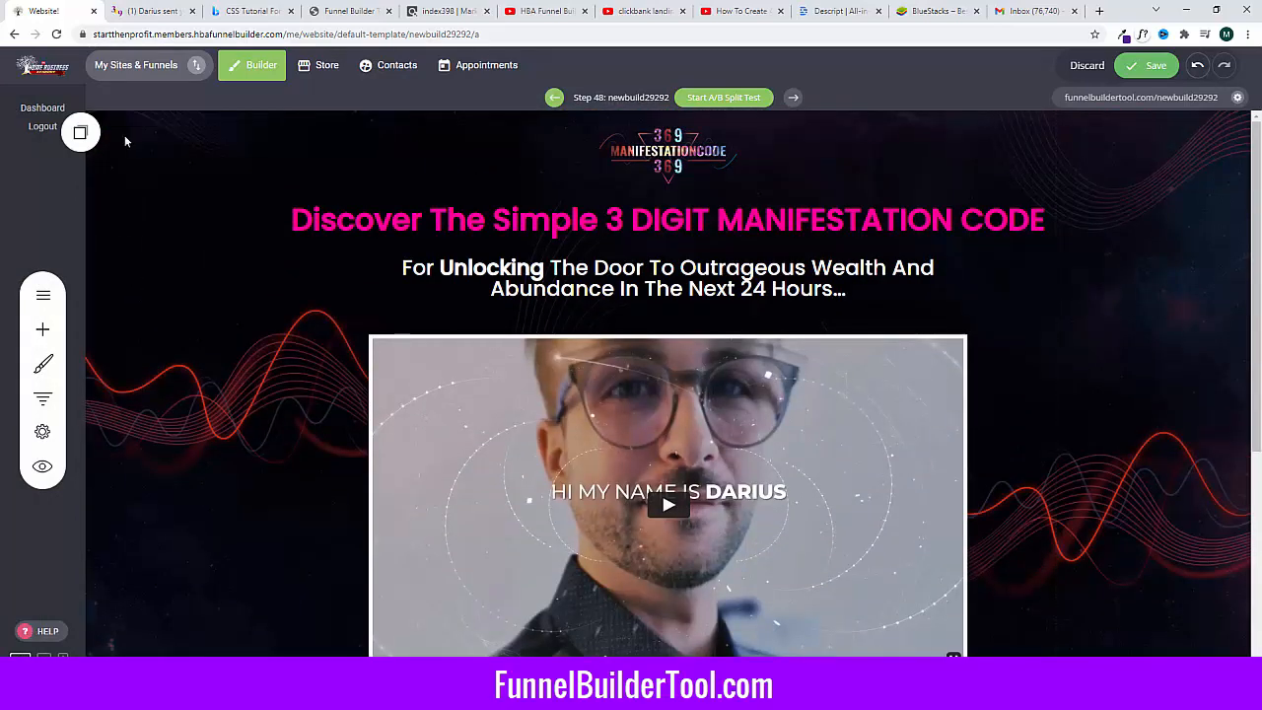
Step: Add a flipped Curve shape divider at the bottom of the headline and video block
{"action": "left_click", "coordinate": [124, 137]}
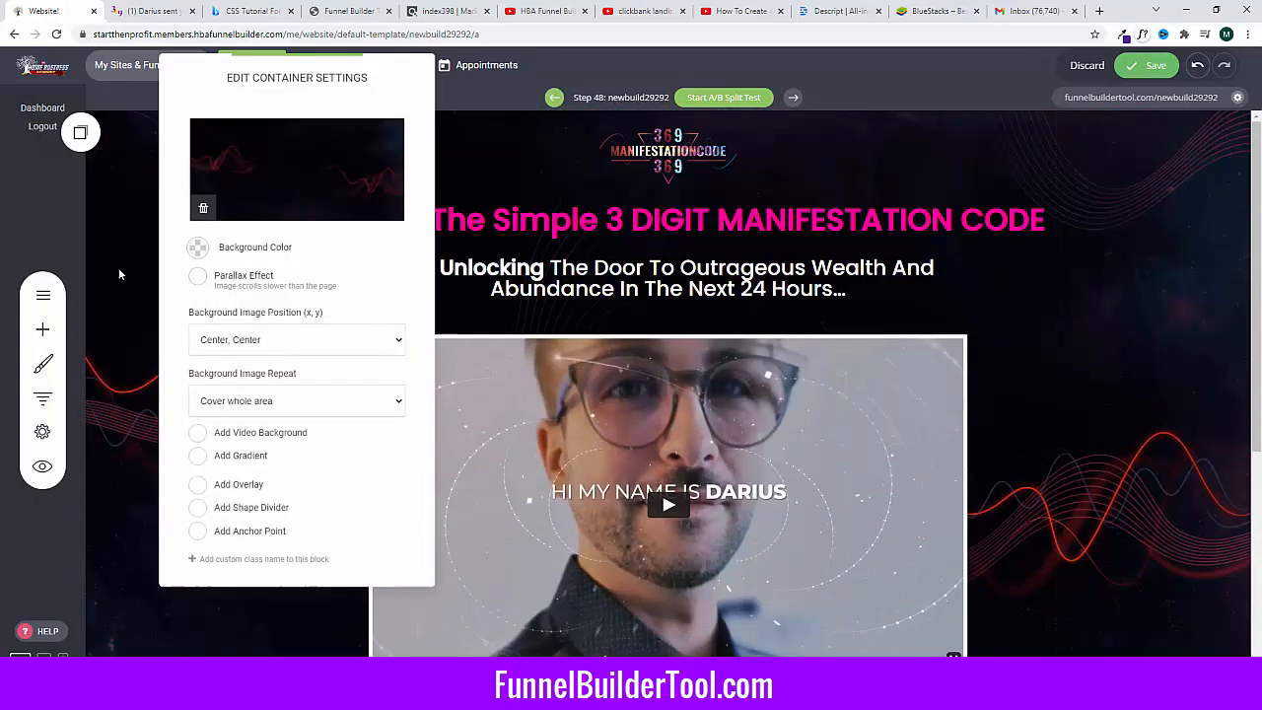
{"action": "left_click", "coordinate": [118, 267]}
{"action": "left_click", "coordinate": [131, 127]}
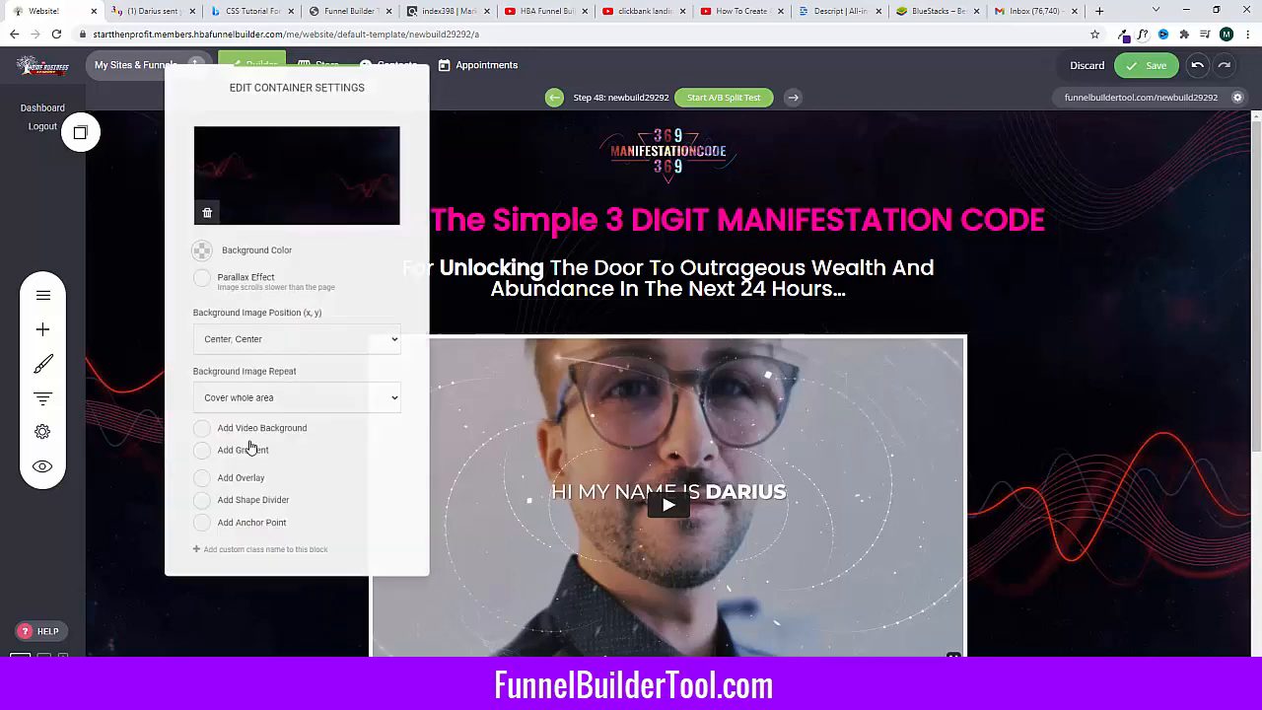
{"action": "left_click", "coordinate": [199, 507]}
{"action": "scroll", "coordinate": [215, 512], "scroll_direction": "down", "scroll_amount": 2}
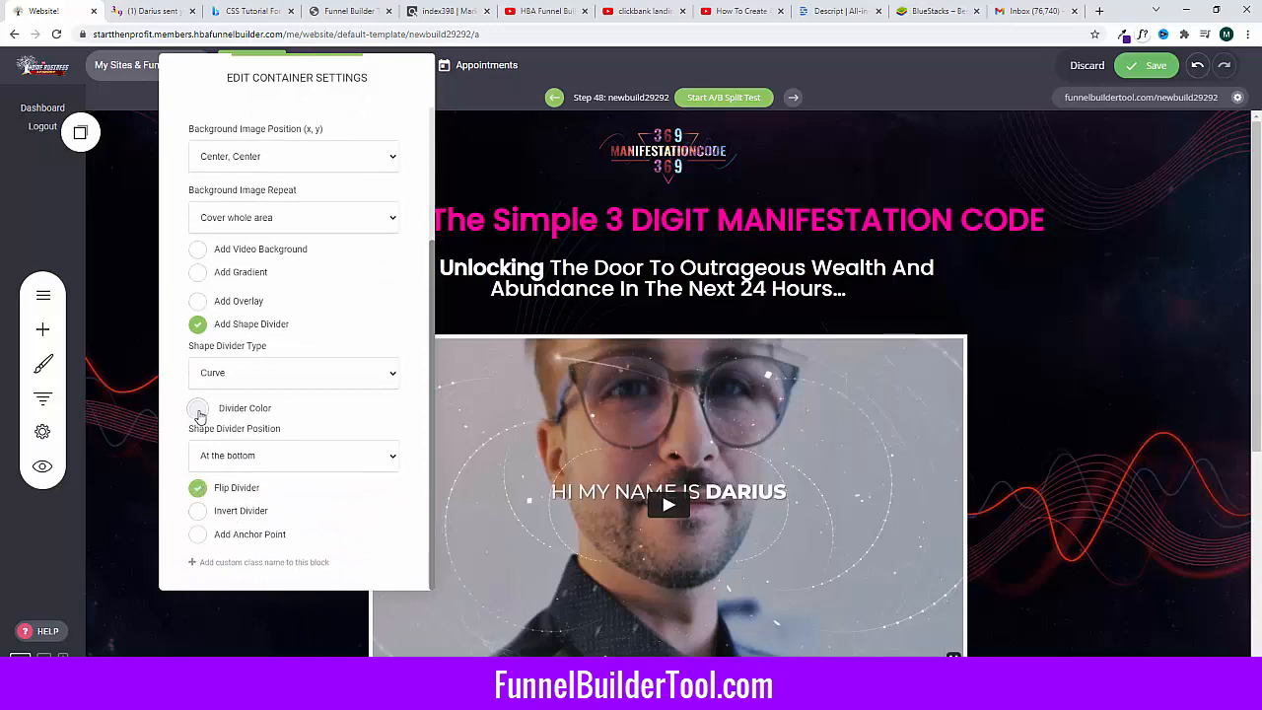
{"action": "left_click", "coordinate": [198, 409]}
{"action": "left_click", "coordinate": [138, 477]}
{"action": "left_click", "coordinate": [133, 448]}
Step: Set the container width of the new empty block to Full-Width, keeping its height at Normal
{"action": "scroll", "coordinate": [182, 460], "scroll_direction": "down", "scroll_amount": 3}
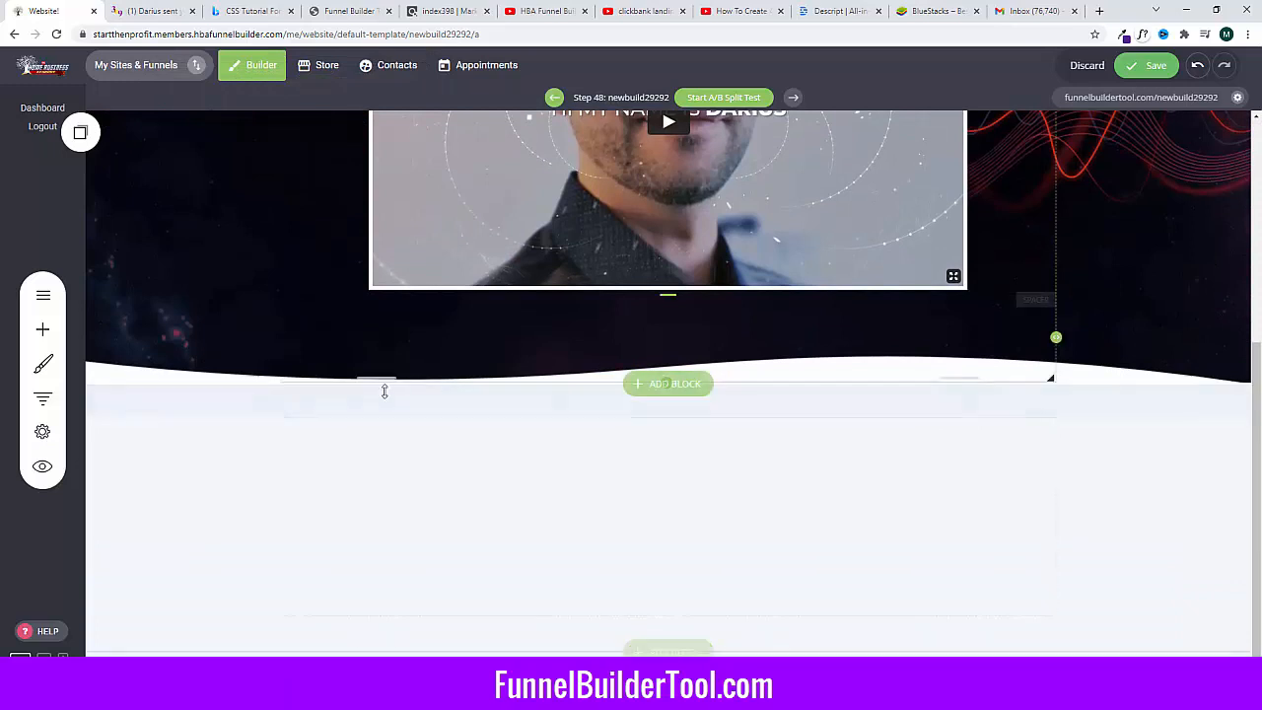
{"action": "left_click", "coordinate": [126, 400]}
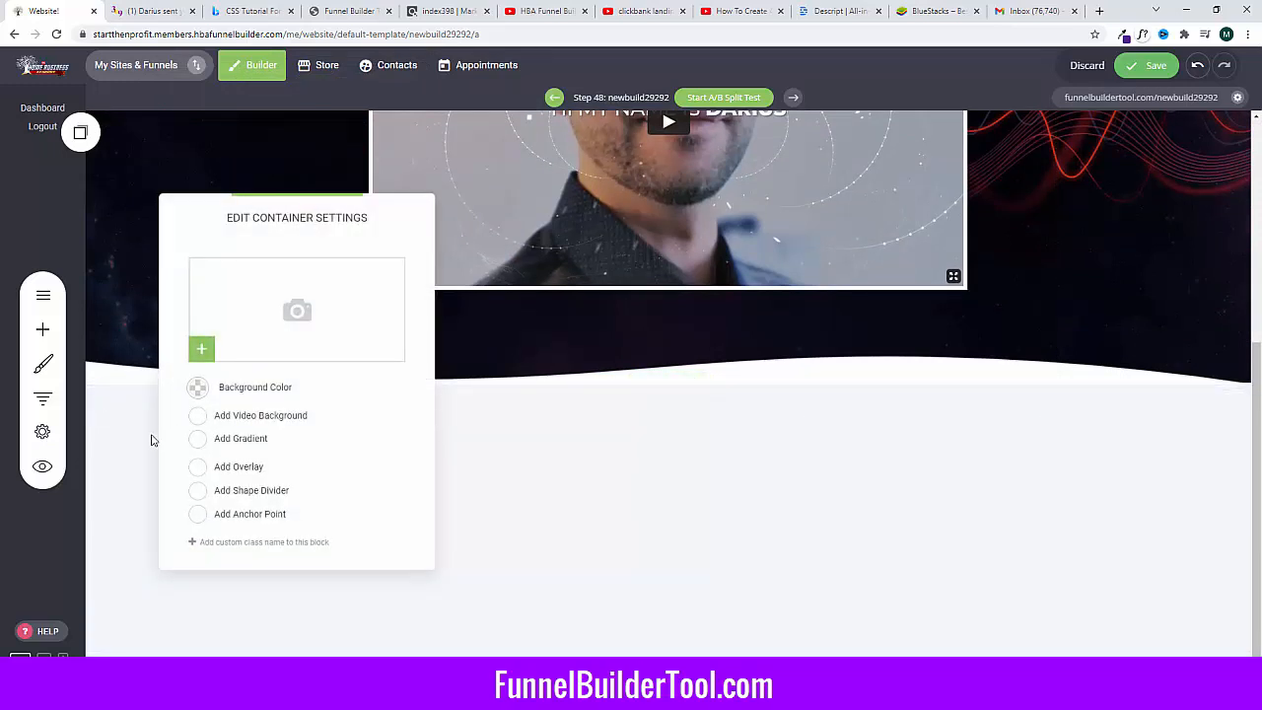
{"action": "left_click", "coordinate": [146, 439]}
{"action": "left_click", "coordinate": [162, 402]}
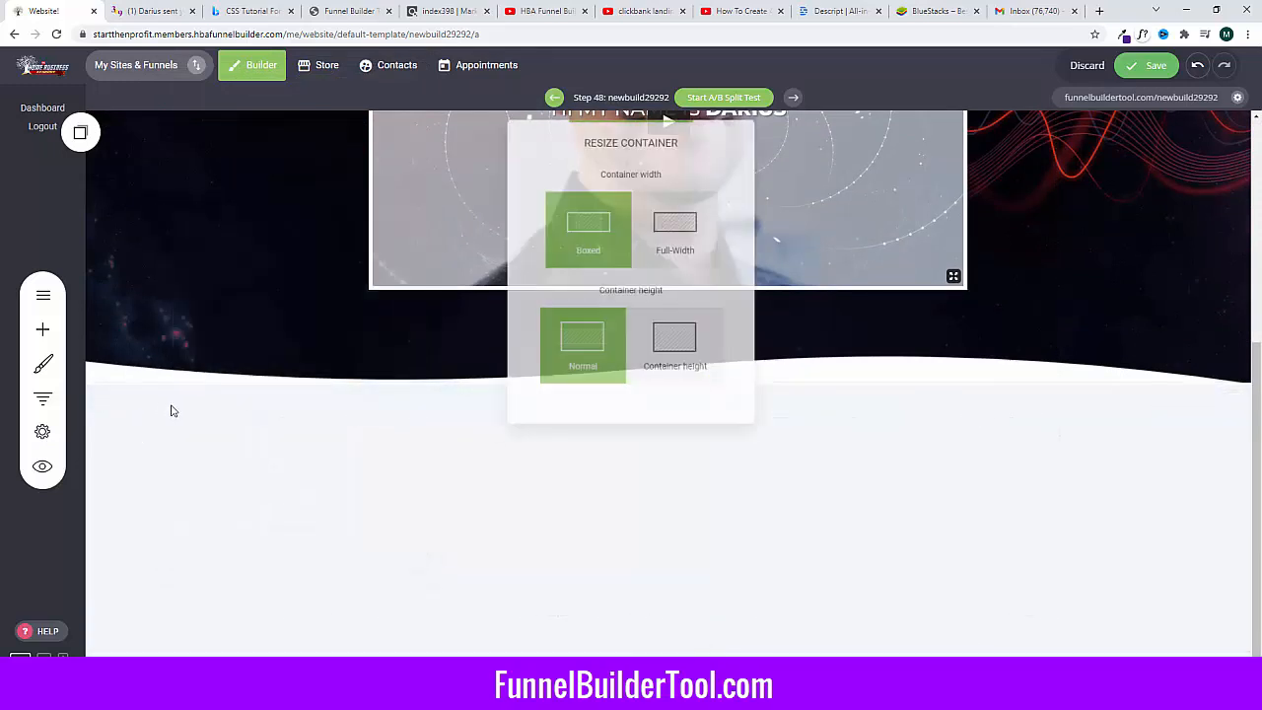
{"action": "left_click", "coordinate": [678, 238]}
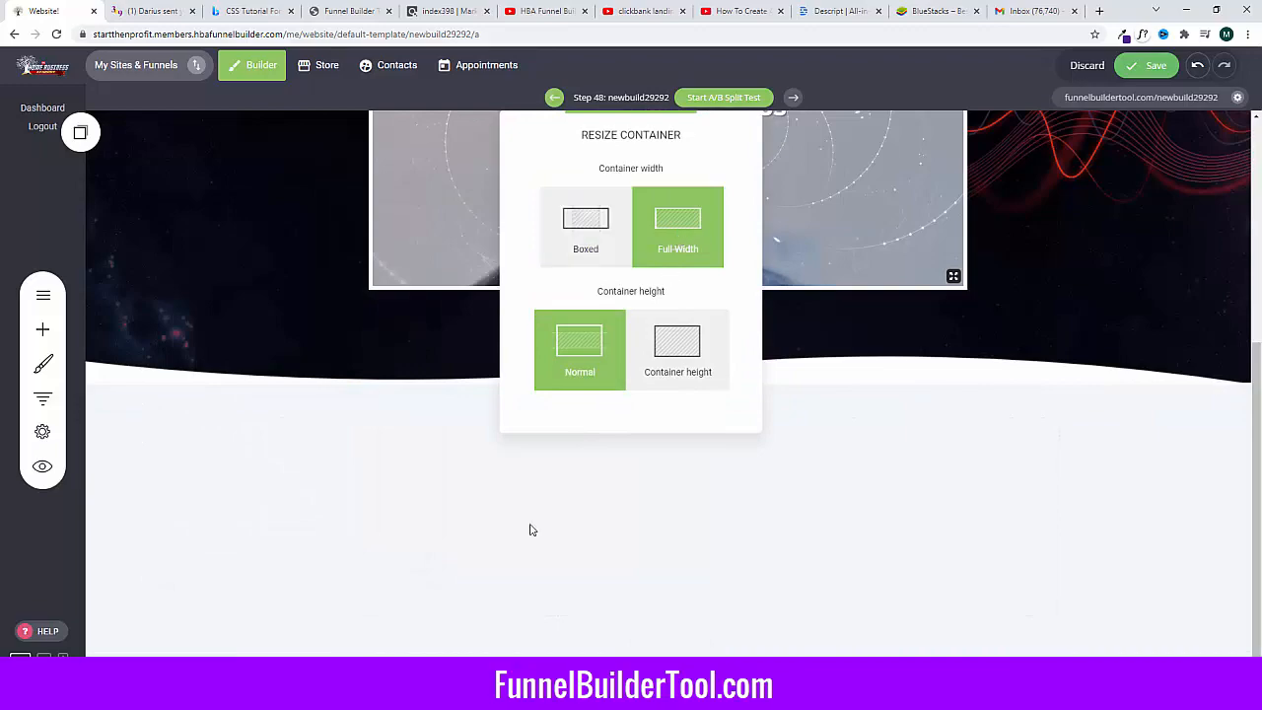
{"action": "left_click", "coordinate": [440, 554]}
Step: Switch to the sales page and examine its sections down to the locked safe section's heading, checklist and image layout
{"action": "left_click", "coordinate": [148, 11]}
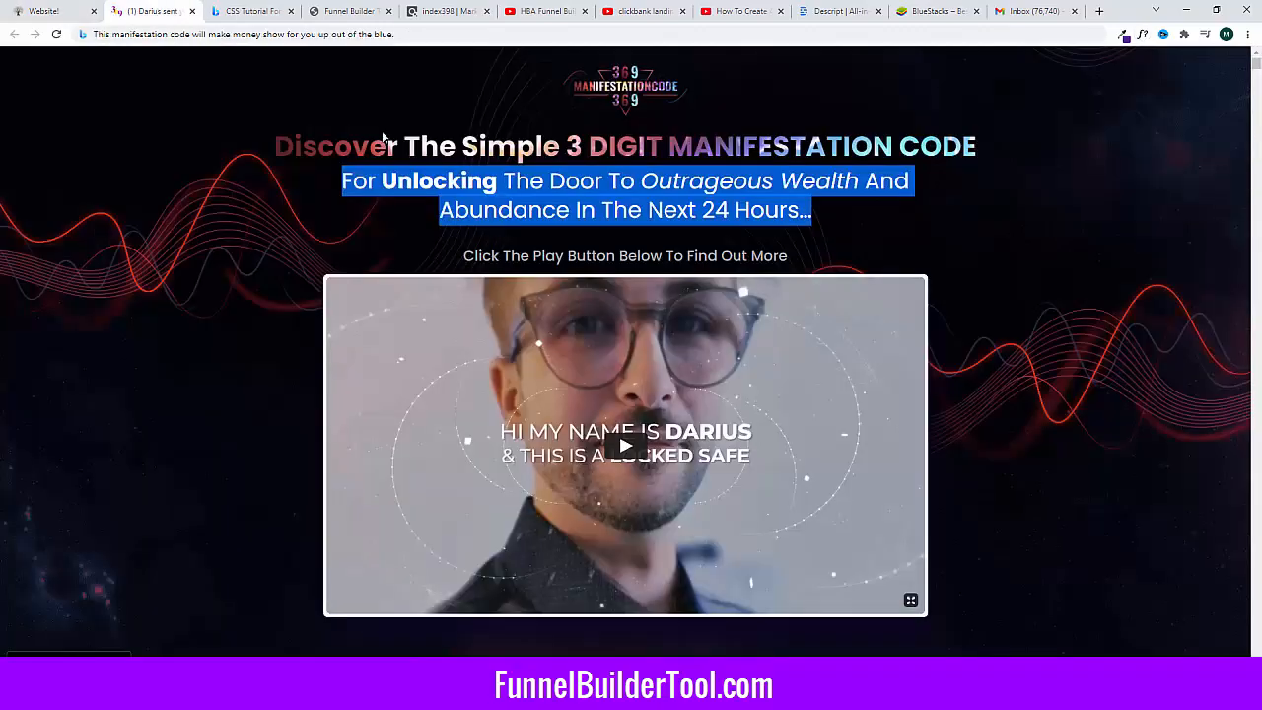
{"action": "scroll", "coordinate": [384, 138], "scroll_direction": "down", "scroll_amount": 20}
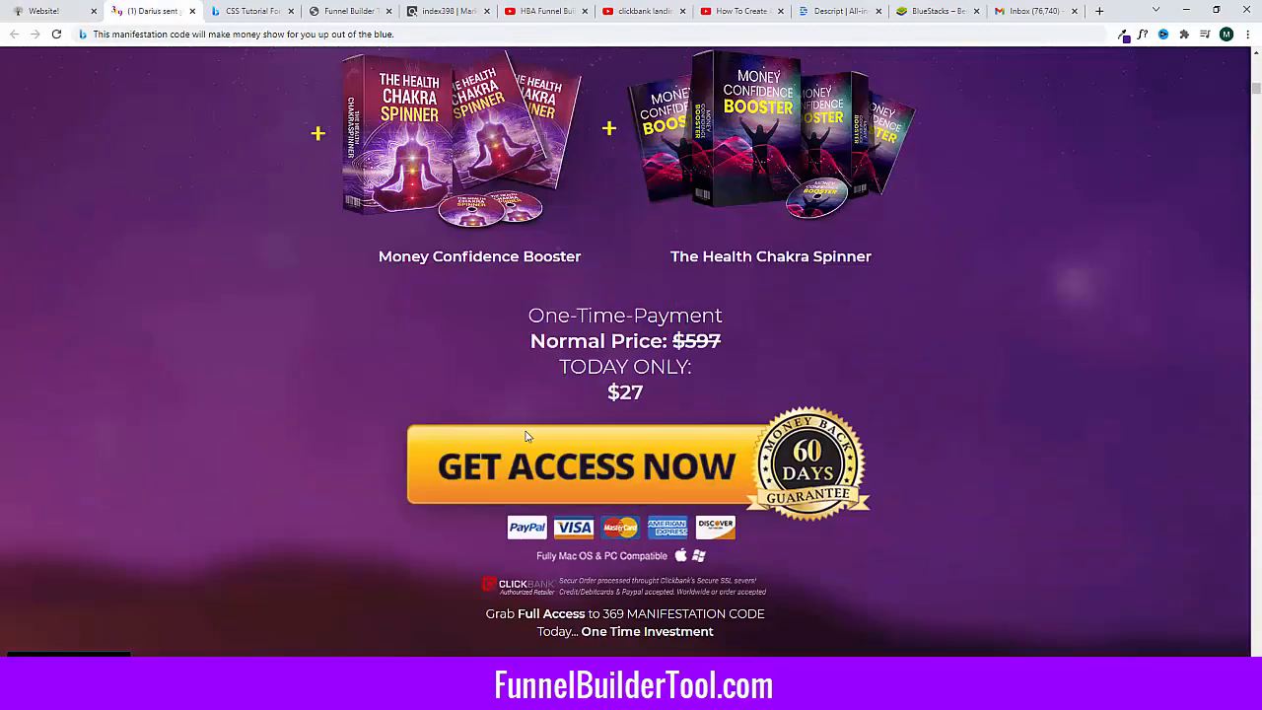
{"action": "scroll", "coordinate": [525, 435], "scroll_direction": "up", "scroll_amount": 3}
{"action": "scroll", "coordinate": [526, 433], "scroll_direction": "down", "scroll_amount": 9}
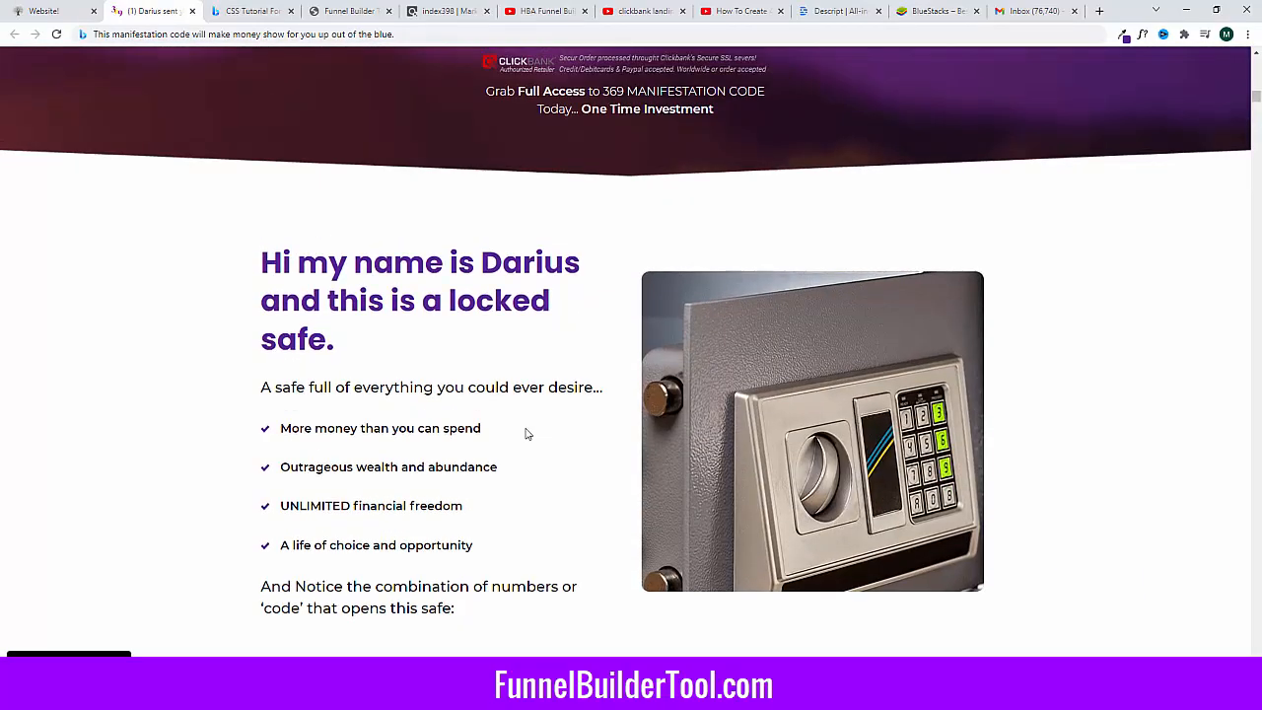
{"action": "scroll", "coordinate": [526, 434], "scroll_direction": "down", "scroll_amount": 1}
{"action": "left_click_drag", "start_coordinate": [257, 195], "coordinate": [376, 279]}
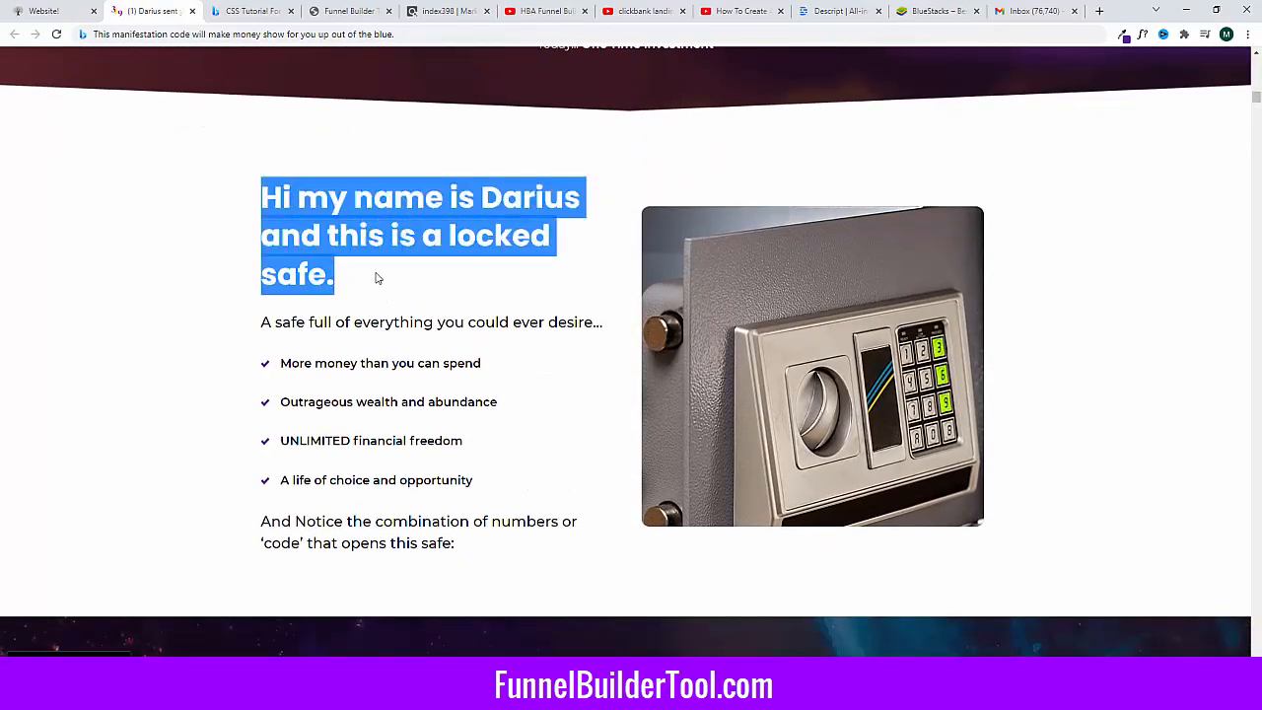
{"action": "right_click", "coordinate": [371, 203]}
{"action": "left_click", "coordinate": [391, 211]}
{"action": "left_click_drag", "start_coordinate": [503, 285], "coordinate": [554, 296]}
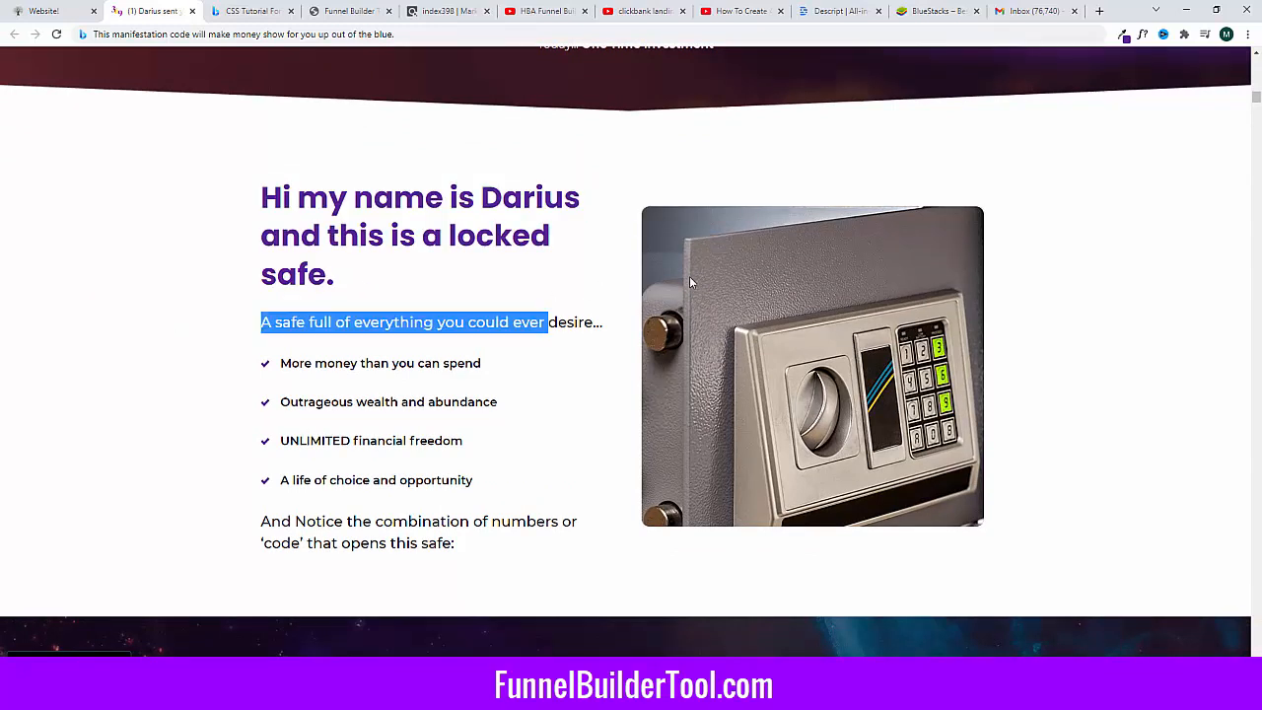
{"action": "left_click", "coordinate": [1088, 263]}
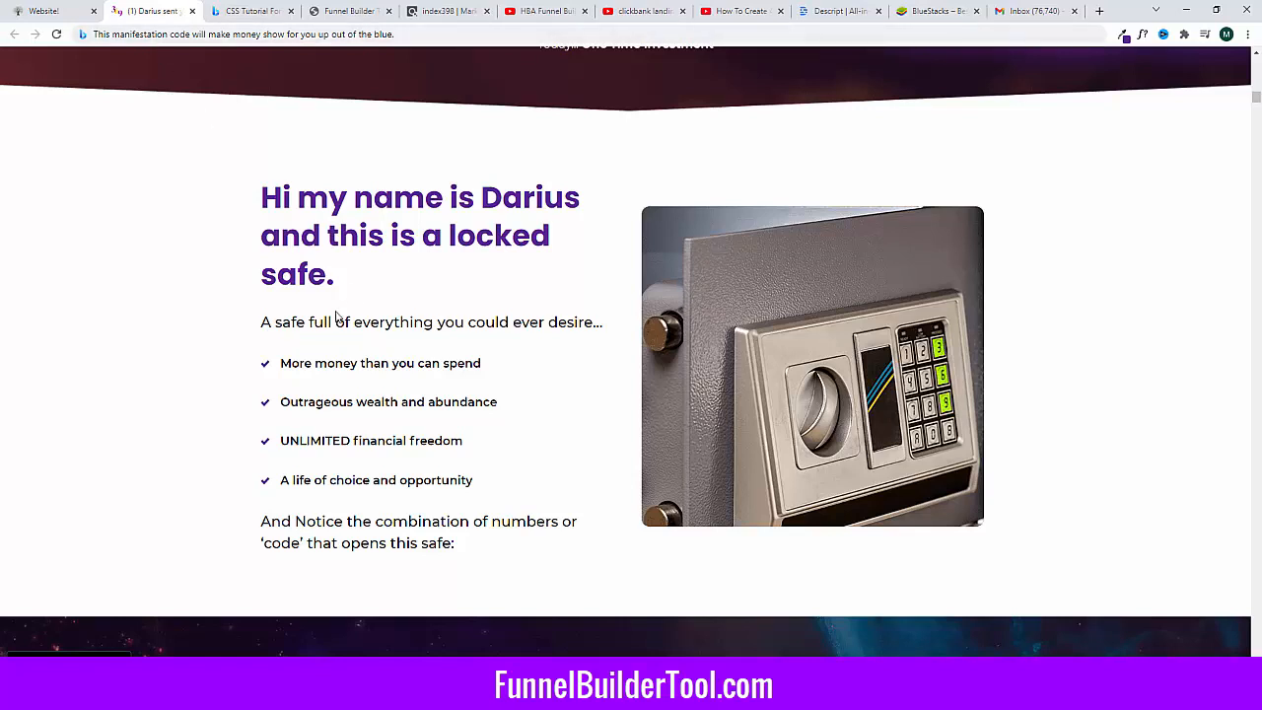
Step: Back in the funnel builder, split the new block into 4 columns with outer columns of 13% and inner columns of 37%
{"action": "left_click", "coordinate": [47, 10]}
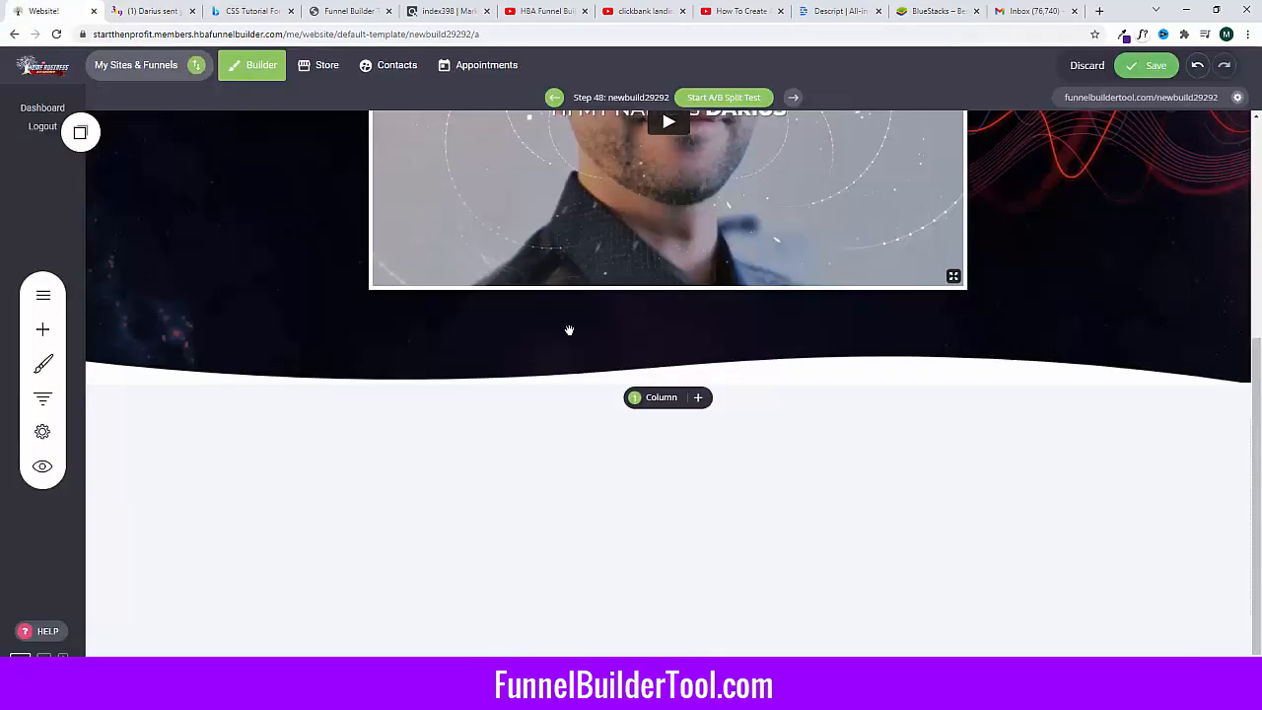
{"action": "left_click", "coordinate": [661, 398]}
{"action": "left_click", "coordinate": [731, 461]}
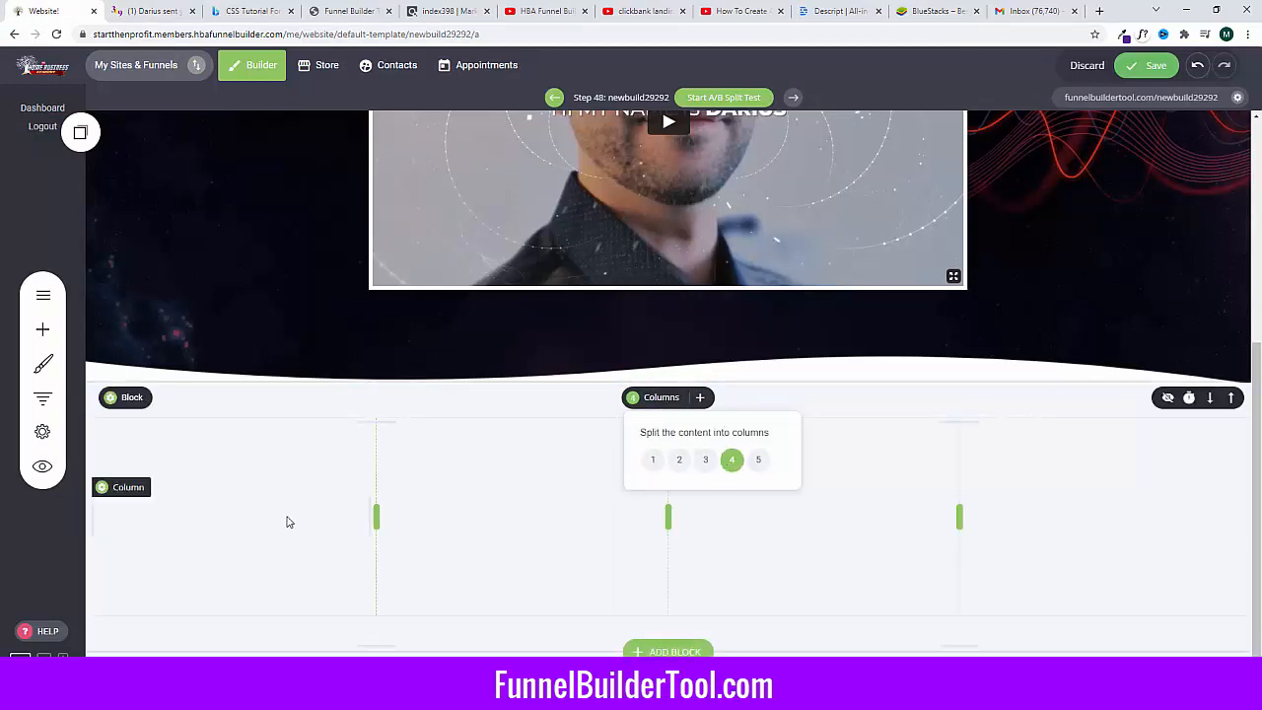
{"action": "left_click_drag", "start_coordinate": [377, 509], "coordinate": [253, 505]}
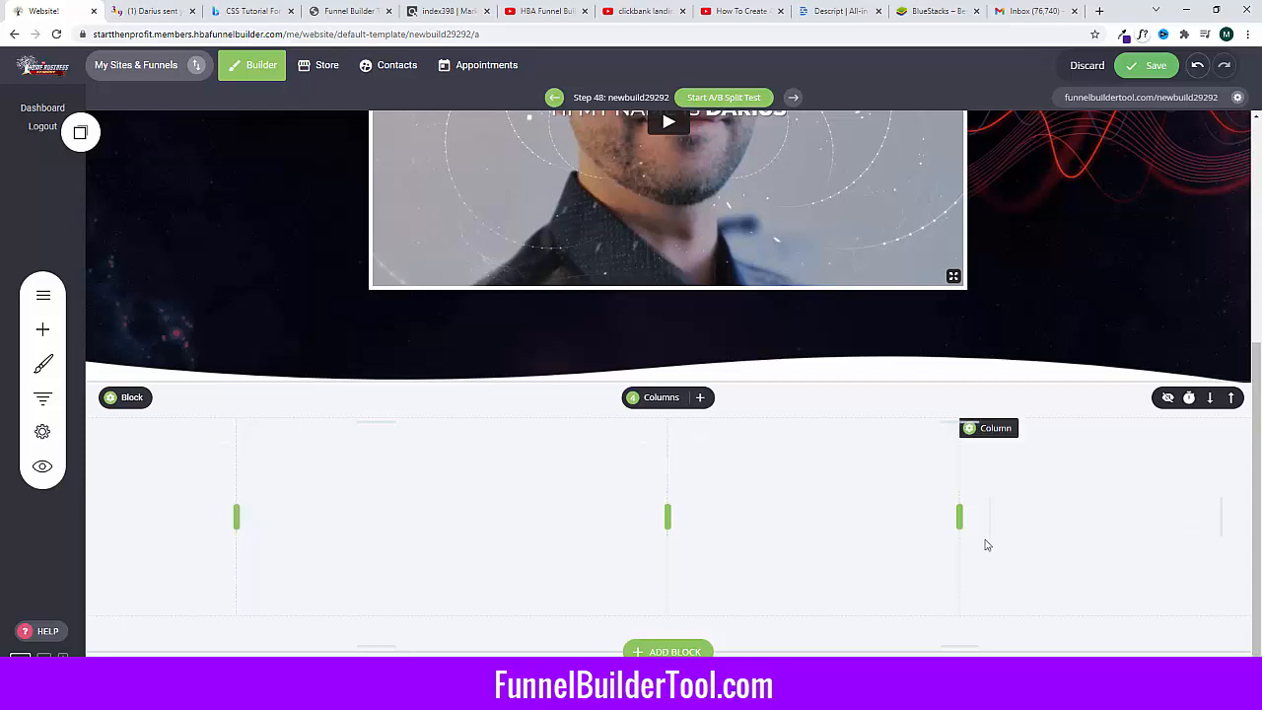
{"action": "left_click_drag", "start_coordinate": [963, 514], "coordinate": [1089, 504]}
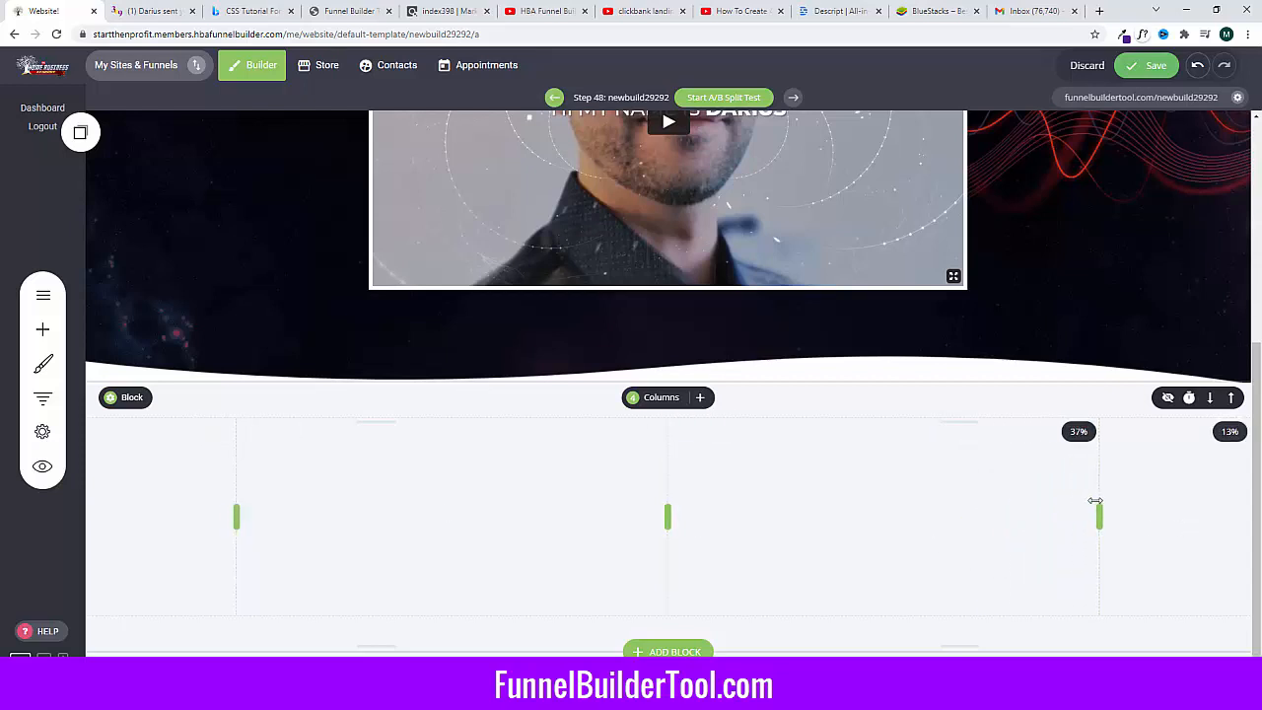
Step: Set the new block's background to the image of the couple beside a private jet from the manifest folder
{"action": "left_click", "coordinate": [111, 398]}
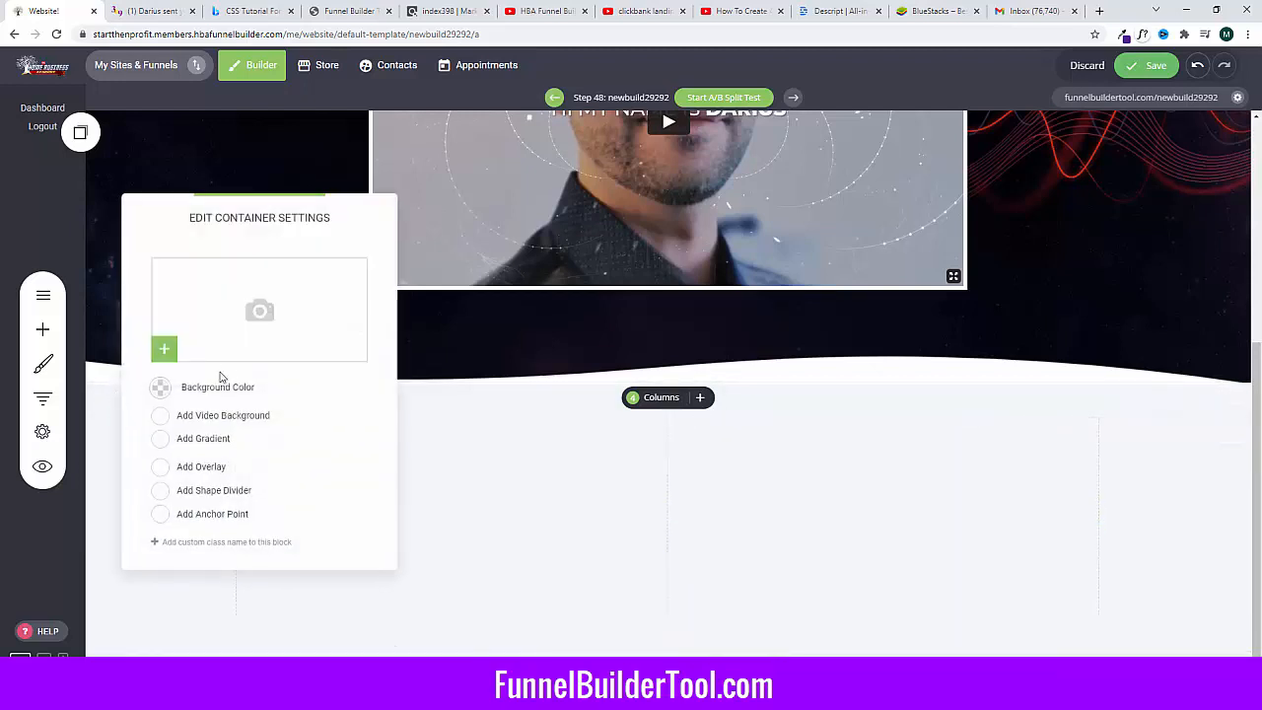
{"action": "left_click", "coordinate": [260, 310]}
{"action": "scroll", "coordinate": [575, 388], "scroll_direction": "down", "scroll_amount": 8}
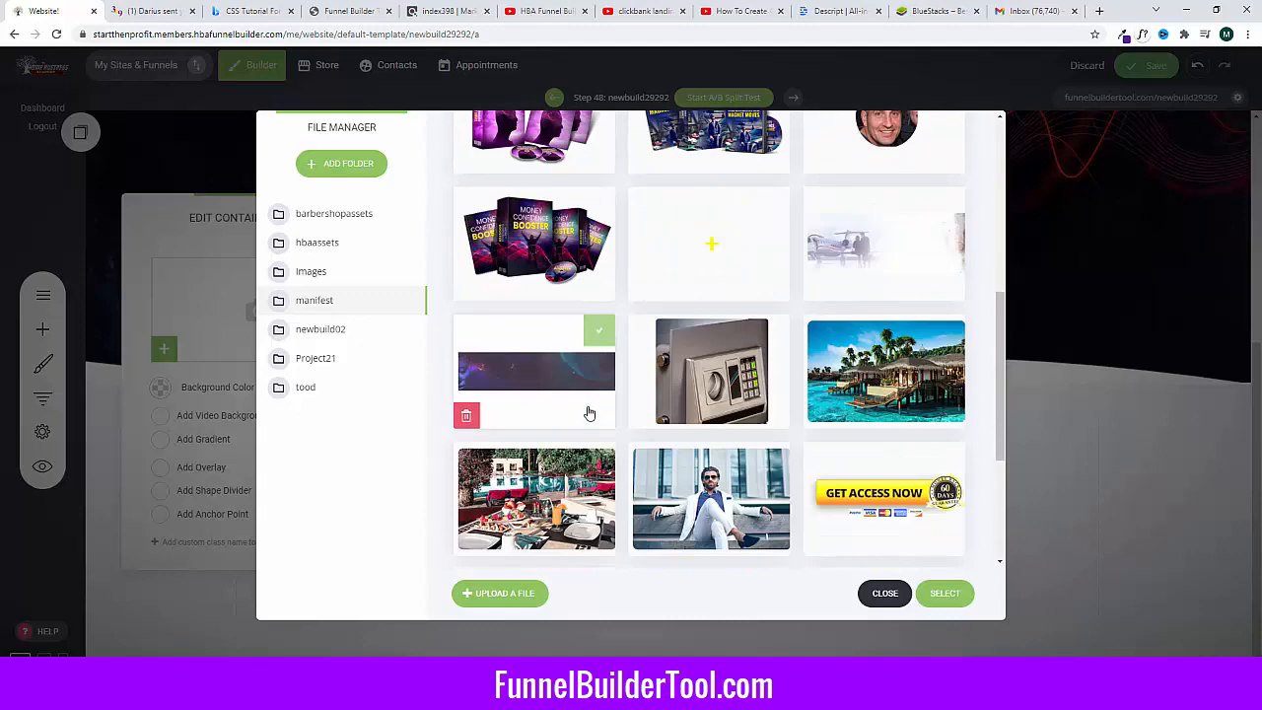
{"action": "scroll", "coordinate": [744, 365], "scroll_direction": "up", "scroll_amount": 4}
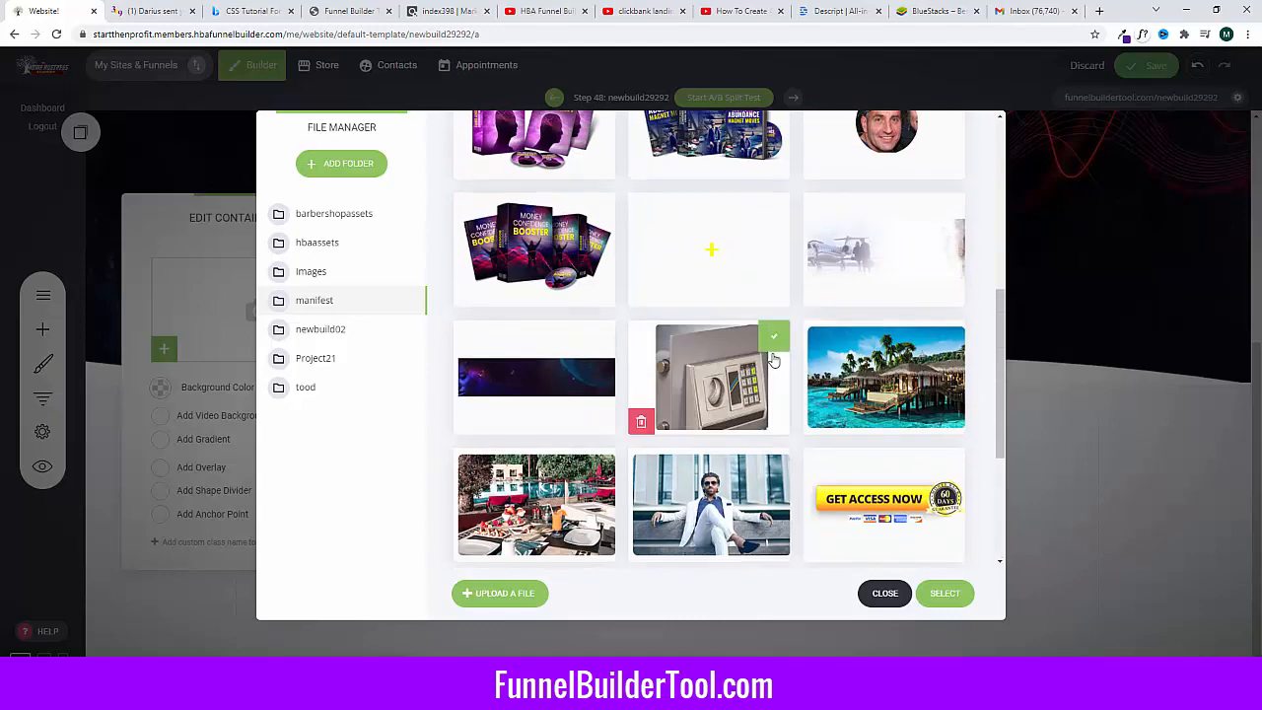
{"action": "left_click", "coordinate": [884, 370]}
{"action": "left_click", "coordinate": [945, 593]}
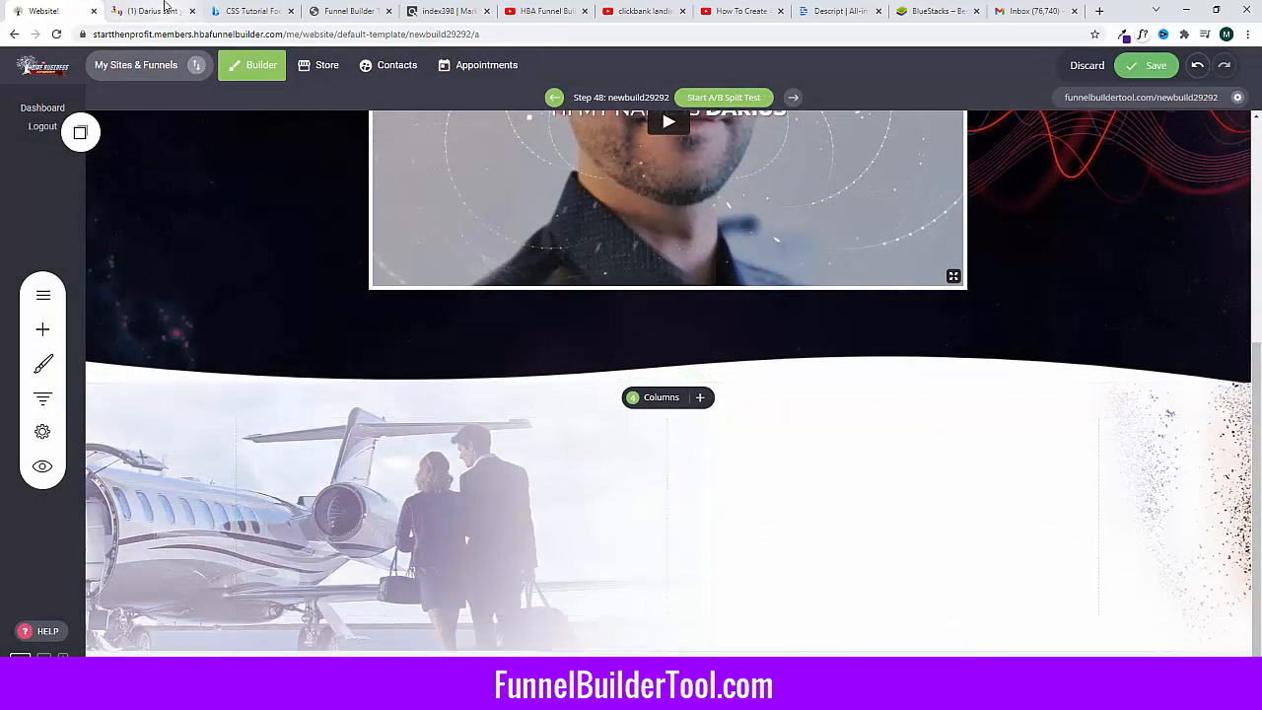
Step: Compare the sales page's private jet section and locked safe section with the new block
{"action": "left_click", "coordinate": [164, 6]}
{"action": "scroll", "coordinate": [444, 368], "scroll_direction": "down", "scroll_amount": 10}
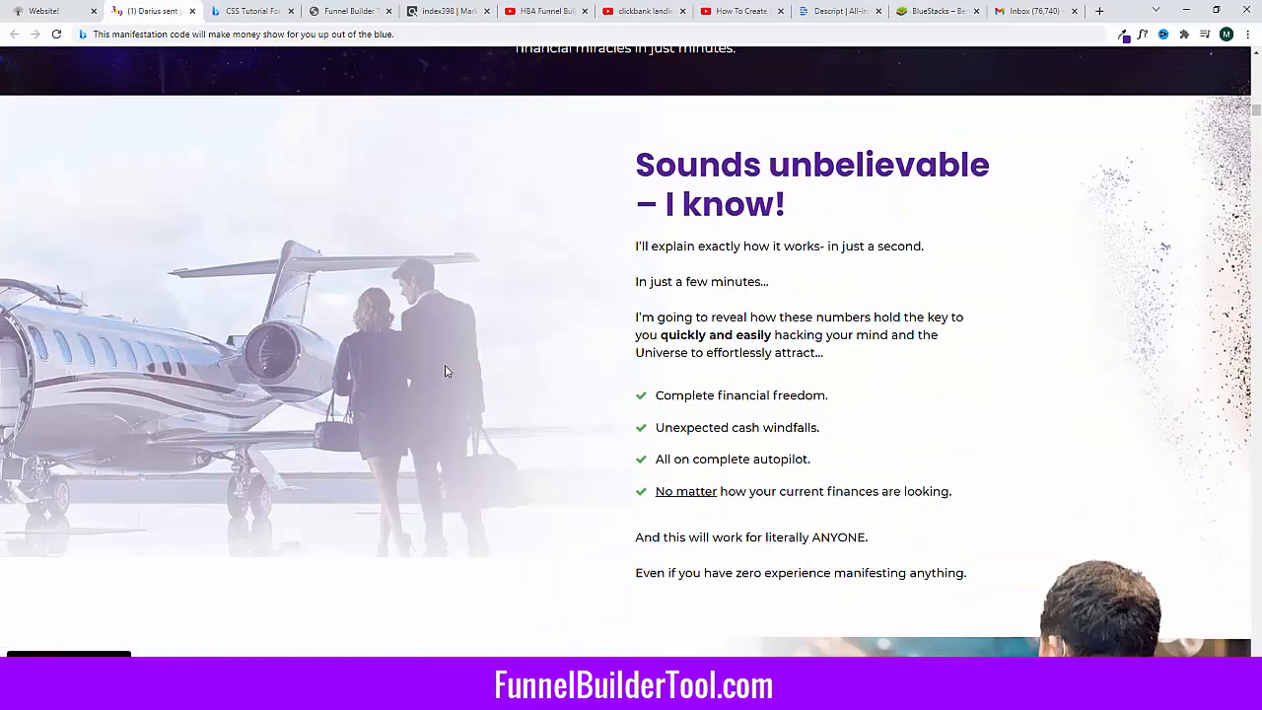
{"action": "scroll", "coordinate": [445, 369], "scroll_direction": "up", "scroll_amount": 10}
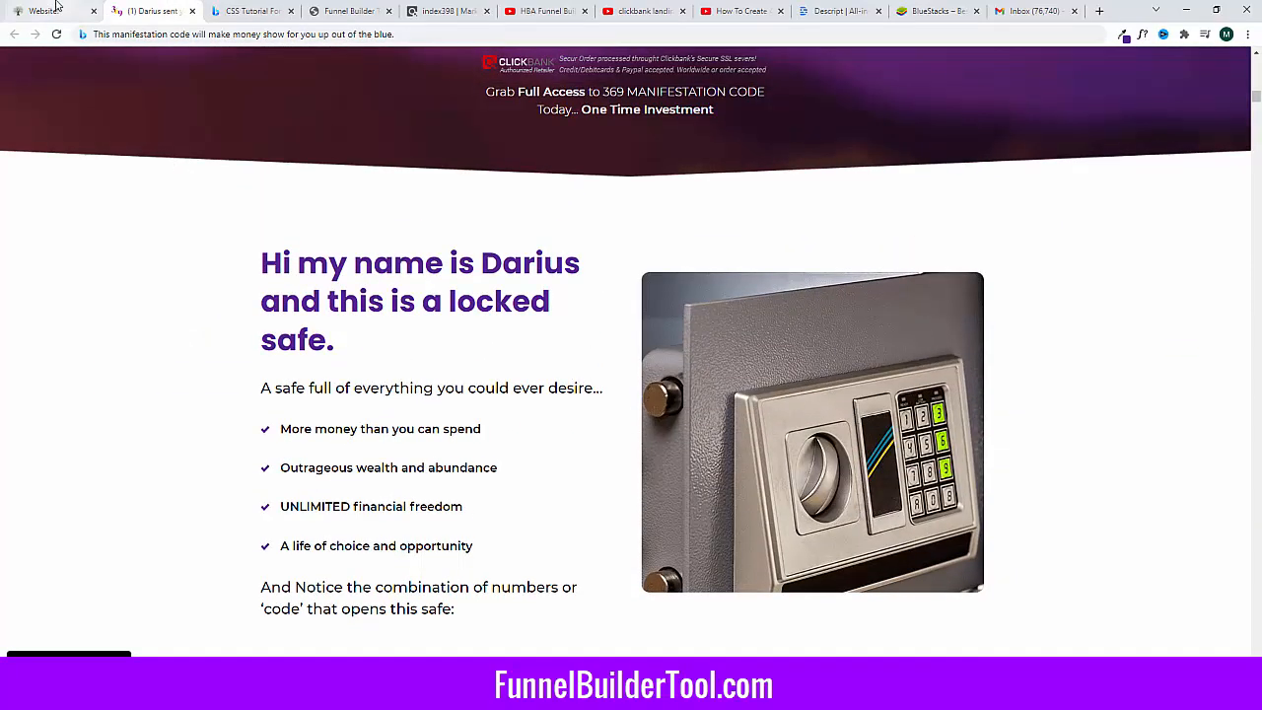
Step: Return to the funnel builder and remove the background image from the new four-column block
{"action": "left_click", "coordinate": [56, 8]}
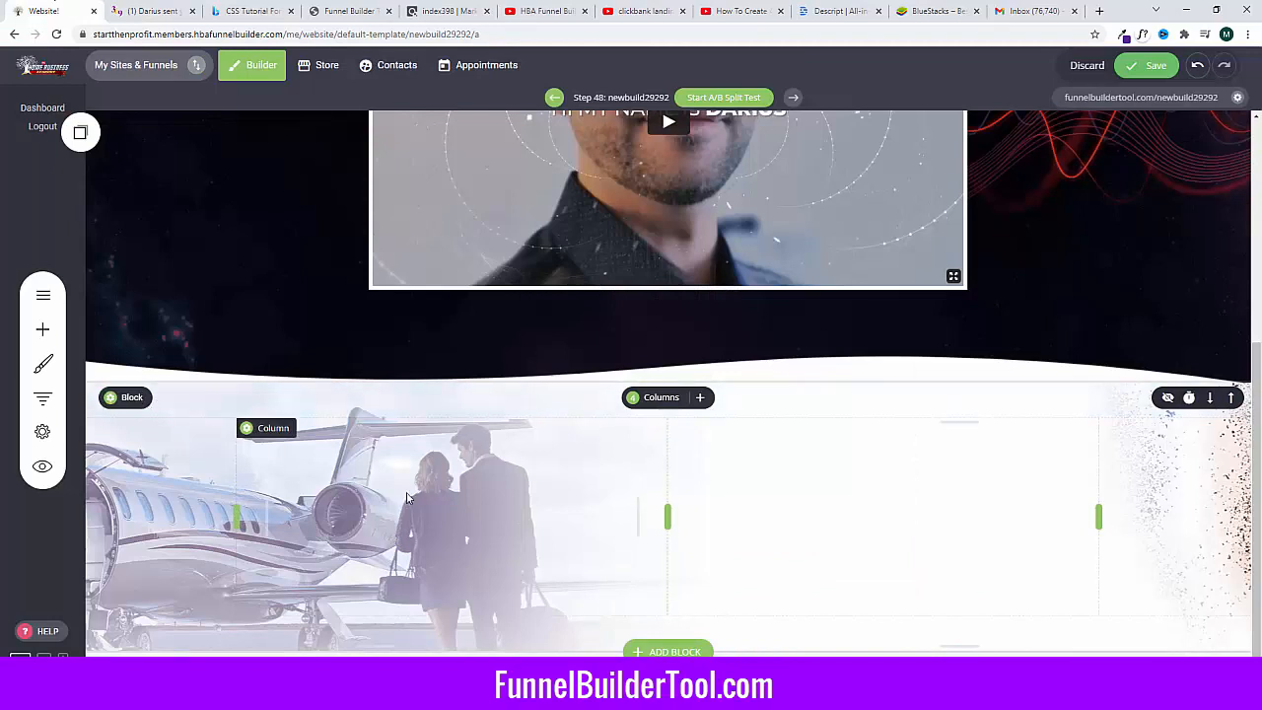
{"action": "left_click", "coordinate": [197, 396]}
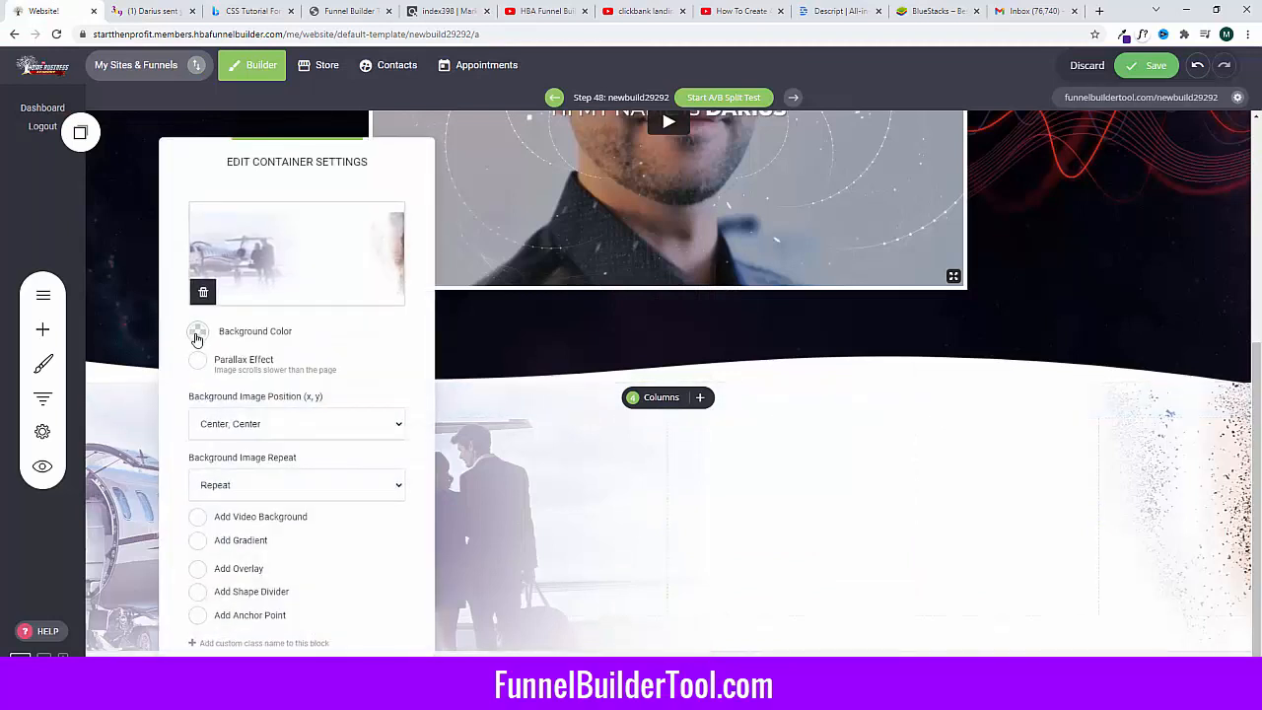
{"action": "left_click", "coordinate": [203, 290]}
{"action": "left_click", "coordinate": [555, 552]}
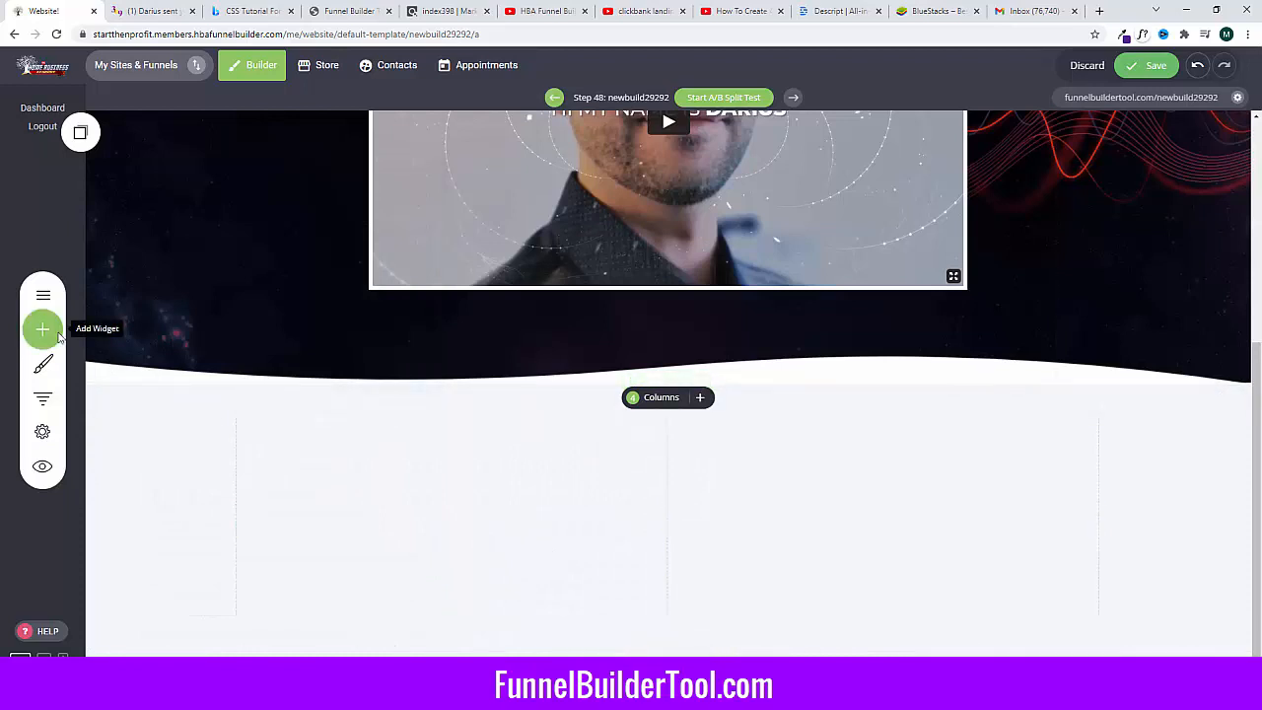
Step: Add a heading to the block's second column and enter the sales page's locked safe headline as its text
{"action": "left_click", "coordinate": [43, 328]}
{"action": "left_click_drag", "start_coordinate": [60, 162], "coordinate": [499, 496]}
{"action": "left_click", "coordinate": [325, 603]}
{"action": "double_click", "coordinate": [325, 604]}
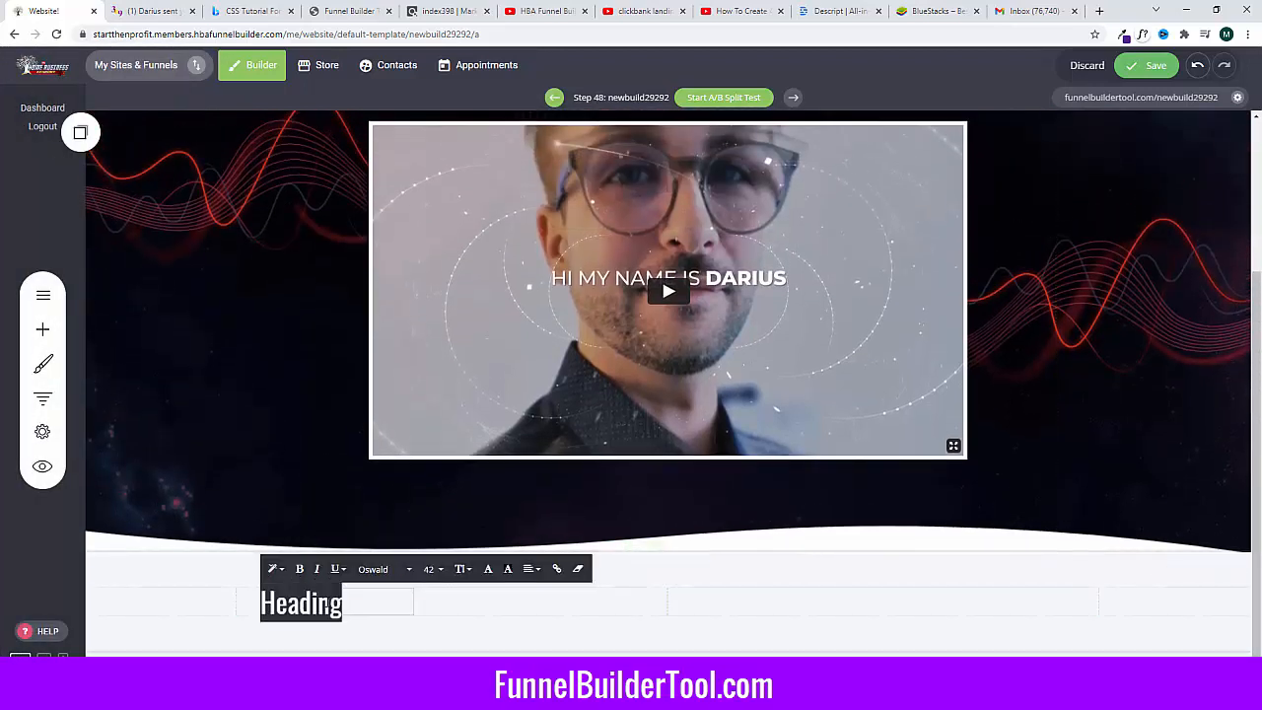
{"action": "type", "text": "Hi my name is Darius and this is a locked safe."}
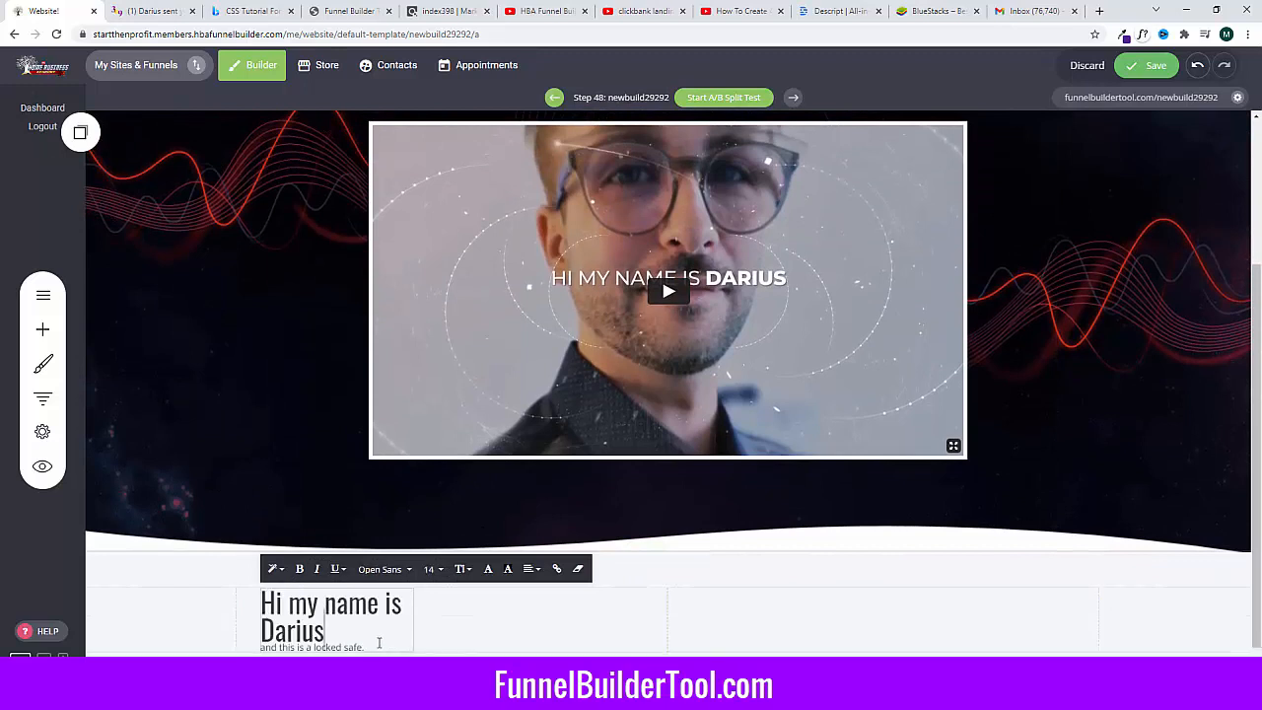
Step: Apply the Header 2 style to the whole locked safe headline and widen its box so the text fits on two lines
{"action": "key", "text": "ctrl+a"}
{"action": "left_click", "coordinate": [273, 569]}
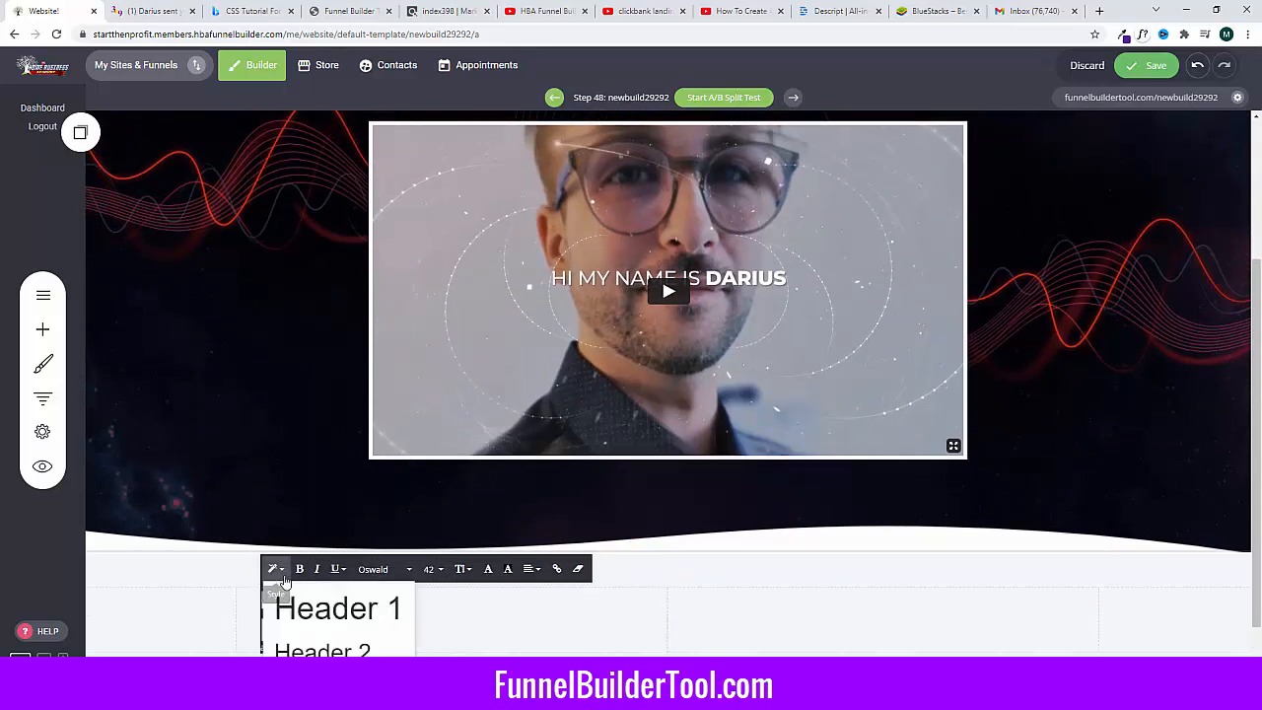
{"action": "left_click", "coordinate": [310, 636]}
{"action": "left_click", "coordinate": [418, 629]}
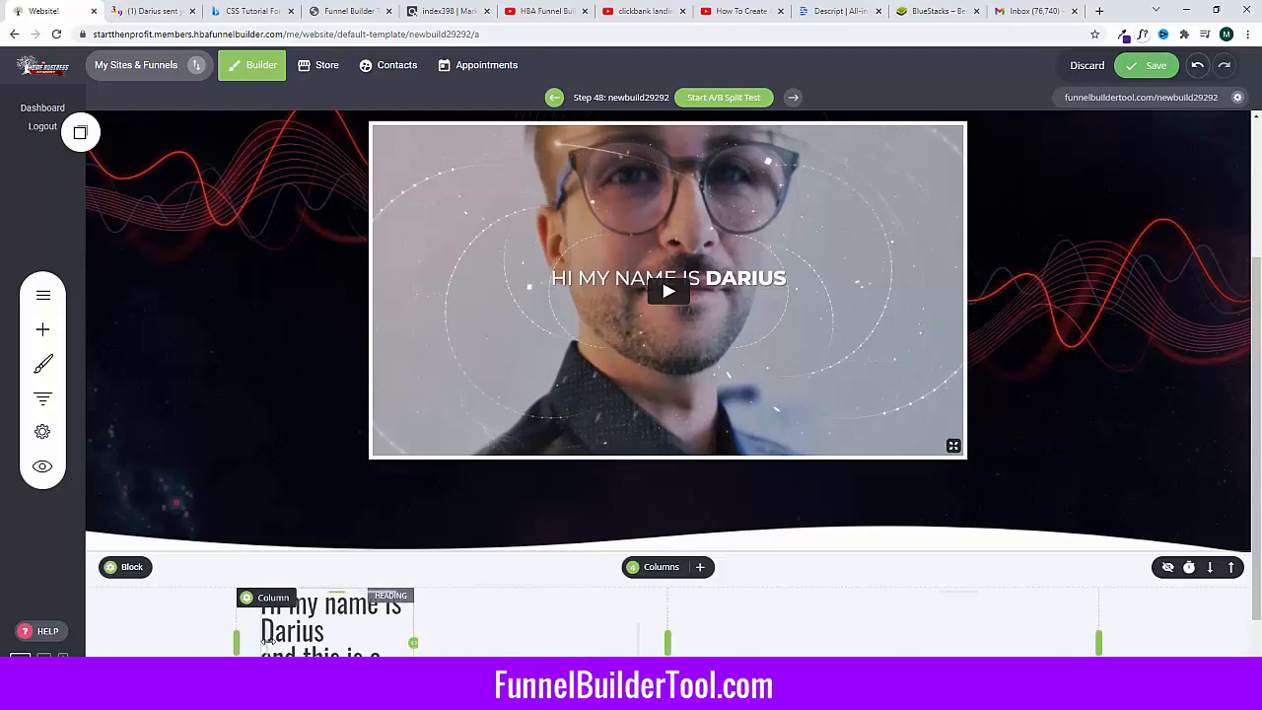
{"action": "left_click_drag", "start_coordinate": [410, 641], "coordinate": [207, 599]}
Step: Make the locked safe headline bold and increase its line spacing
{"action": "triple_click", "coordinate": [398, 631]}
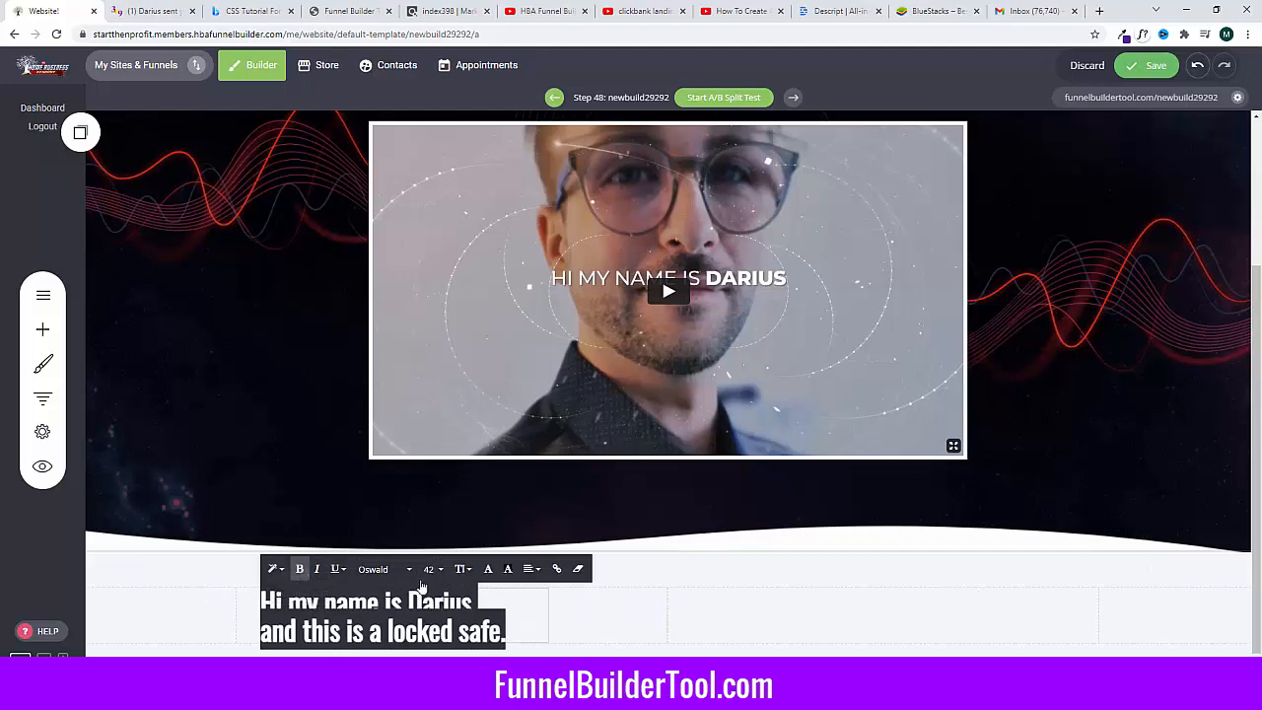
{"action": "left_click", "coordinate": [460, 570]}
{"action": "left_click", "coordinate": [480, 645]}
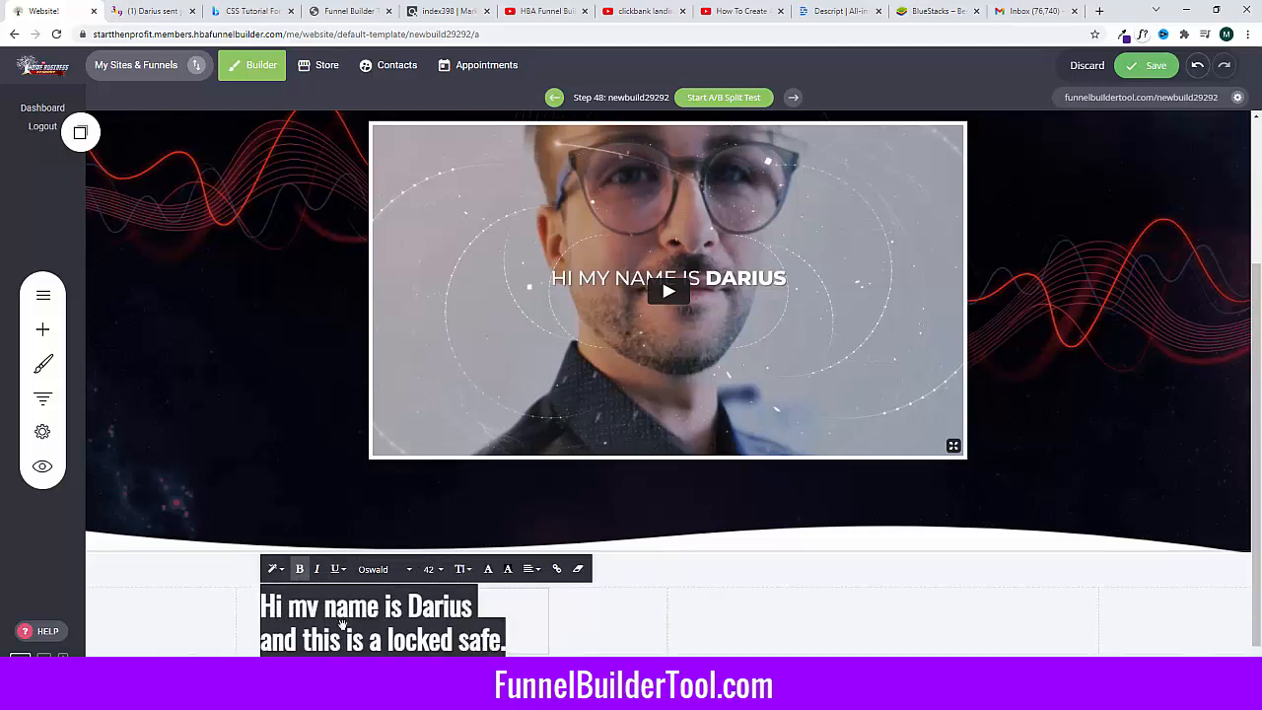
Step: Copy the line "A safe full of everything you could ever desire..." from the sales page's locked safe section
{"action": "left_click", "coordinate": [148, 11]}
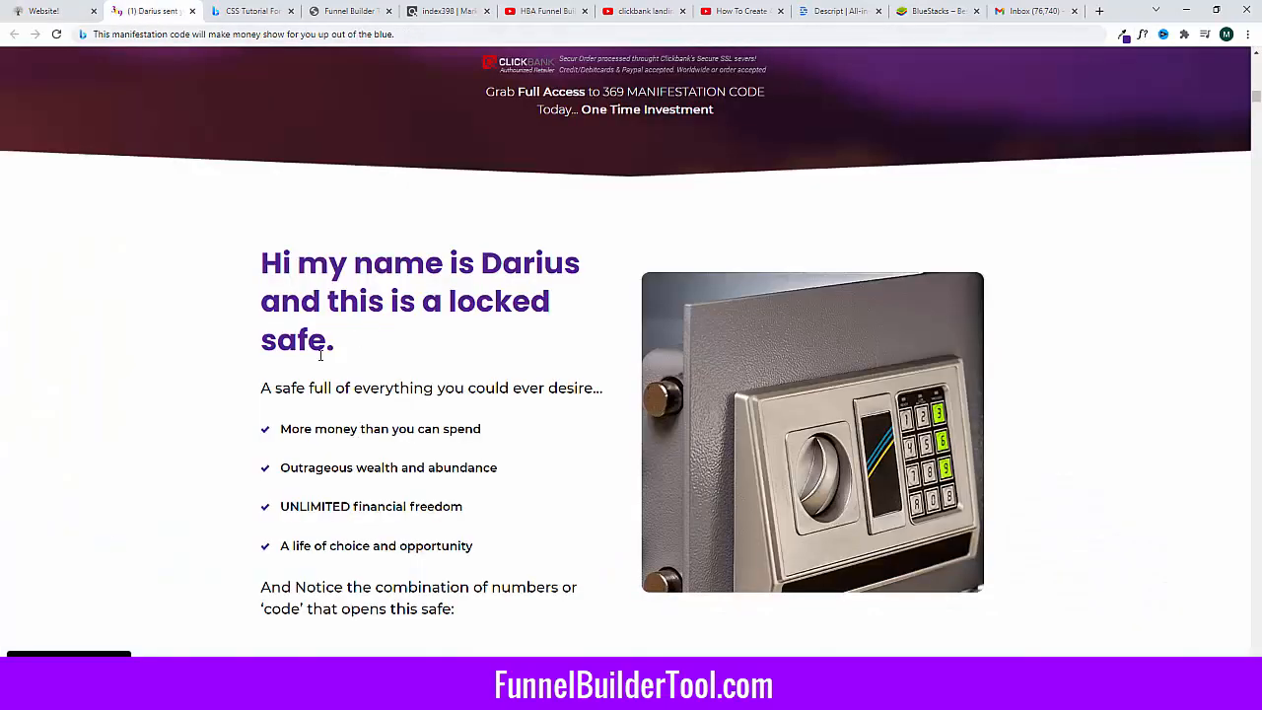
{"action": "scroll", "coordinate": [320, 355], "scroll_direction": "down", "scroll_amount": 2}
{"action": "mouse_move", "coordinate": [263, 190]}
{"action": "left_mouse_down"}
{"action": "mouse_move", "coordinate": [638, 185]}
{"action": "mouse_move", "coordinate": [257, 190]}
{"action": "left_mouse_up"}
{"action": "key", "text": "ctrl+c"}
{"action": "left_click", "coordinate": [598, 190]}
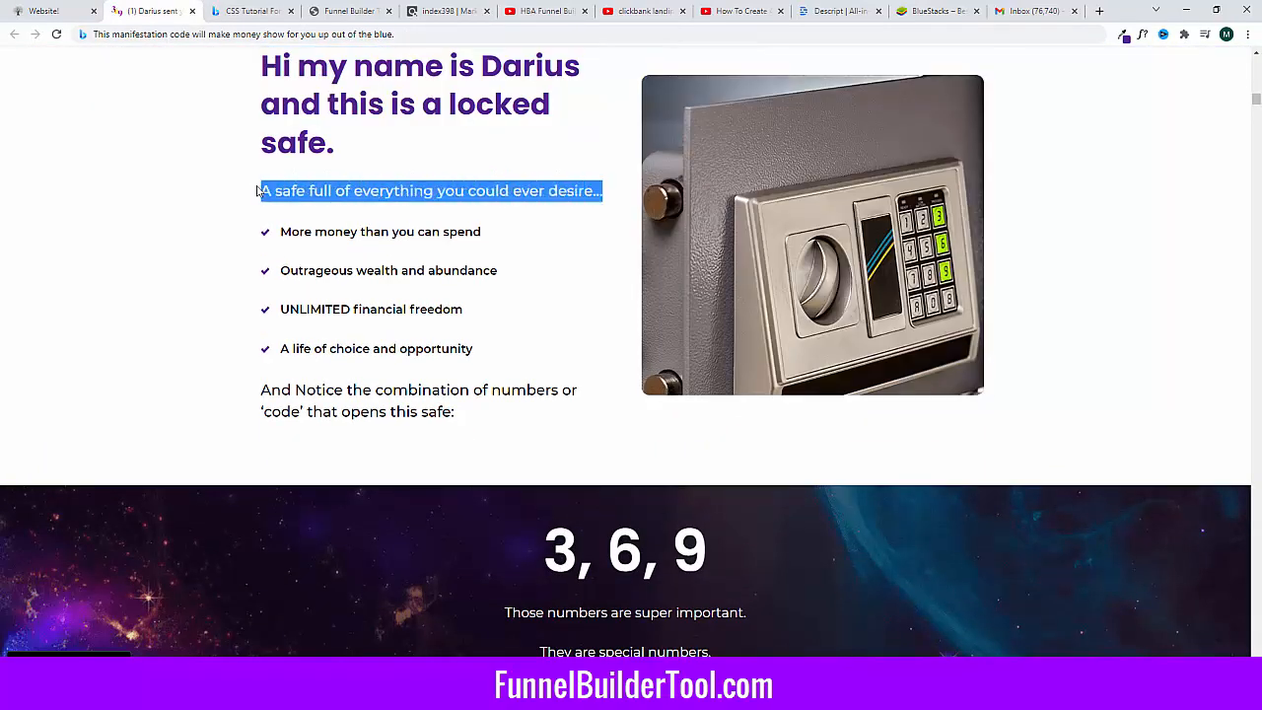
{"action": "right_click", "coordinate": [311, 192]}
{"action": "left_click", "coordinate": [331, 208]}
Step: In the funnel builder, add a second heading under the headline with the text "A safe full of everything you could ever desire..."
{"action": "left_click", "coordinate": [43, 14]}
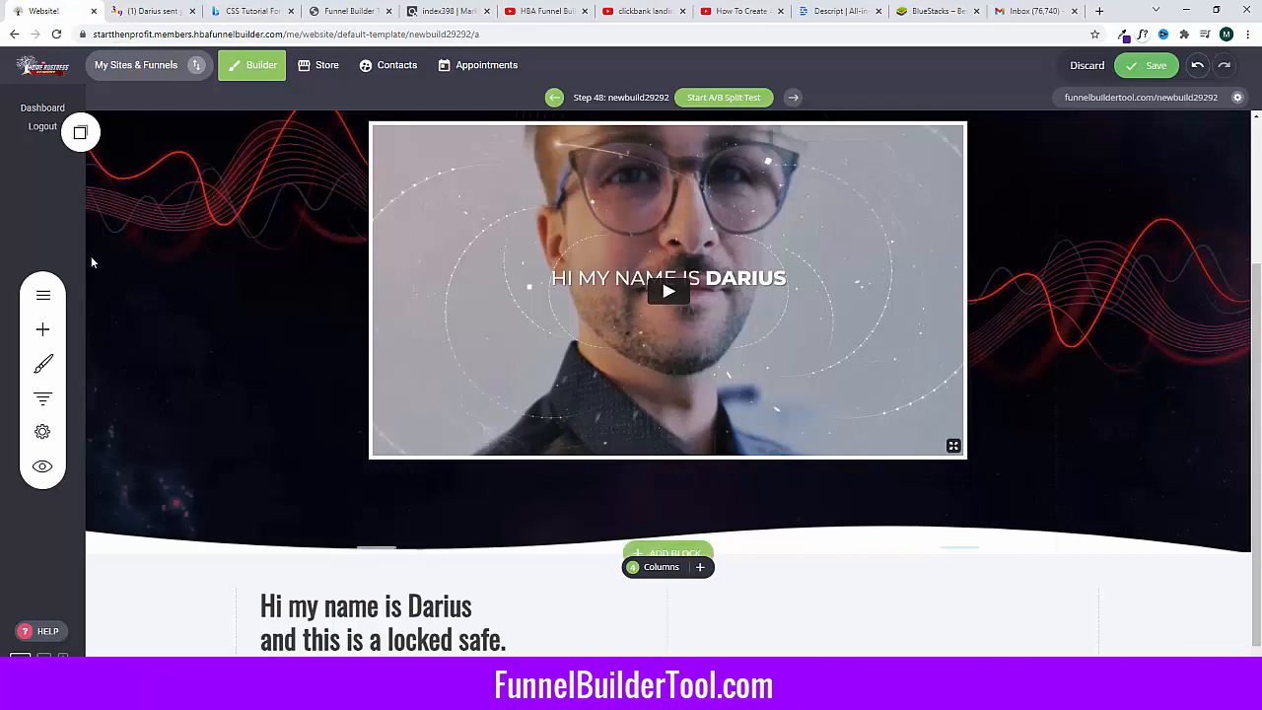
{"action": "scroll", "coordinate": [197, 443], "scroll_direction": "down", "scroll_amount": 1}
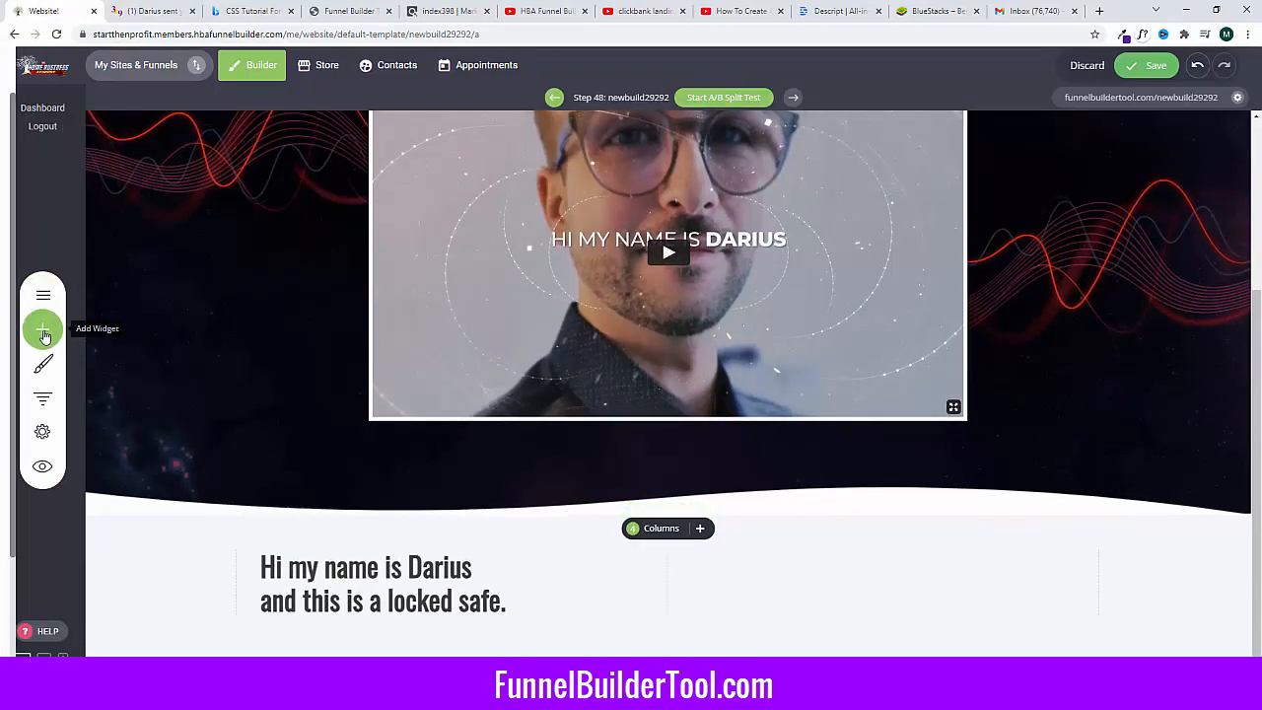
{"action": "left_click", "coordinate": [43, 335]}
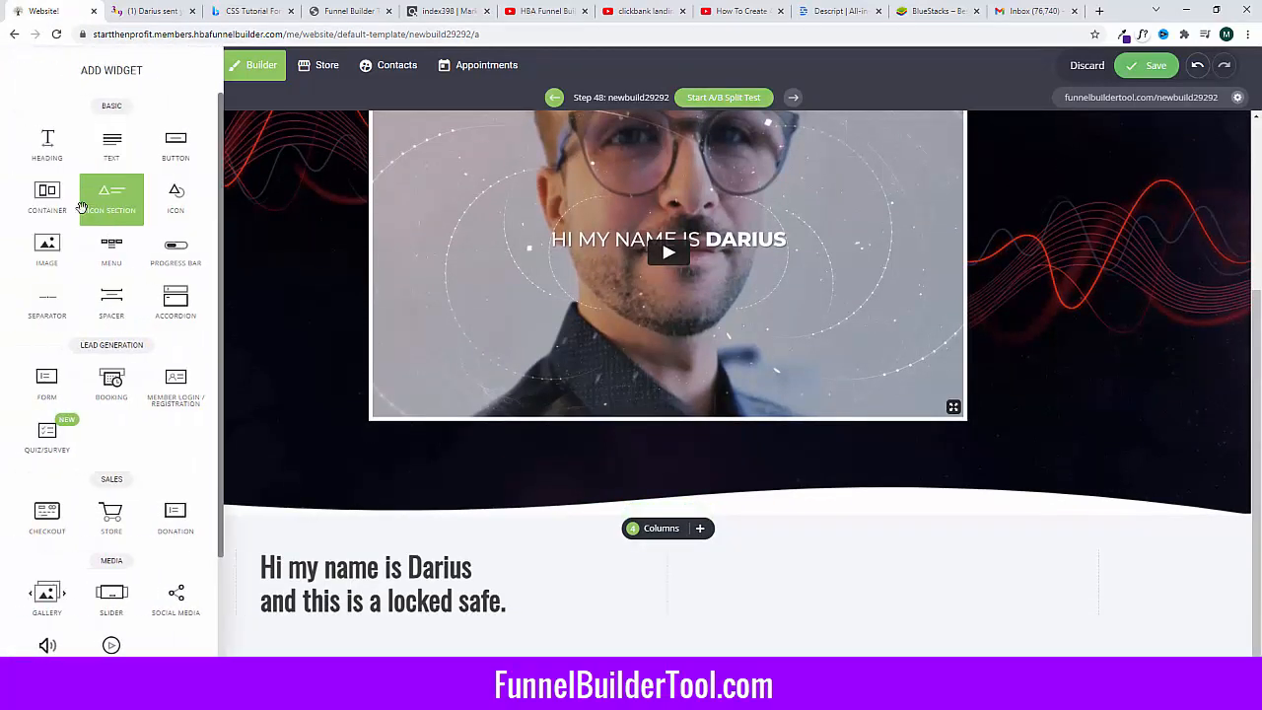
{"action": "left_click_drag", "start_coordinate": [54, 149], "coordinate": [359, 627]}
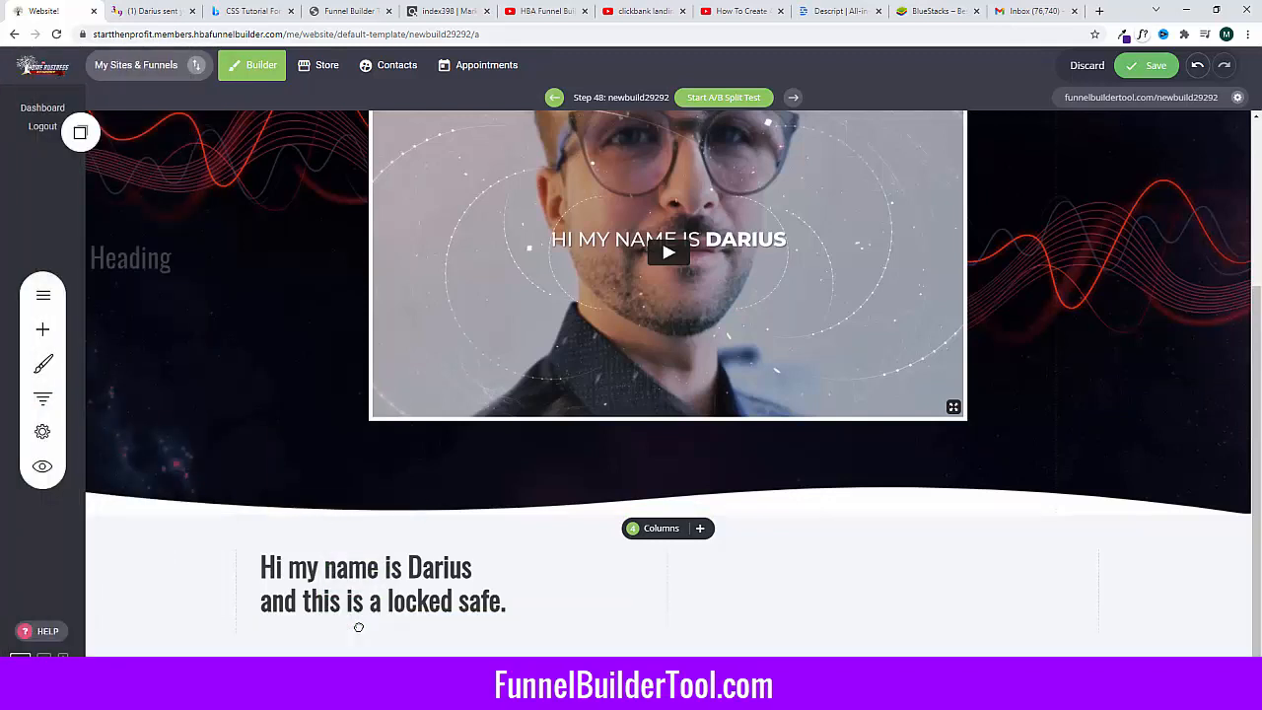
{"action": "double_click", "coordinate": [312, 631]}
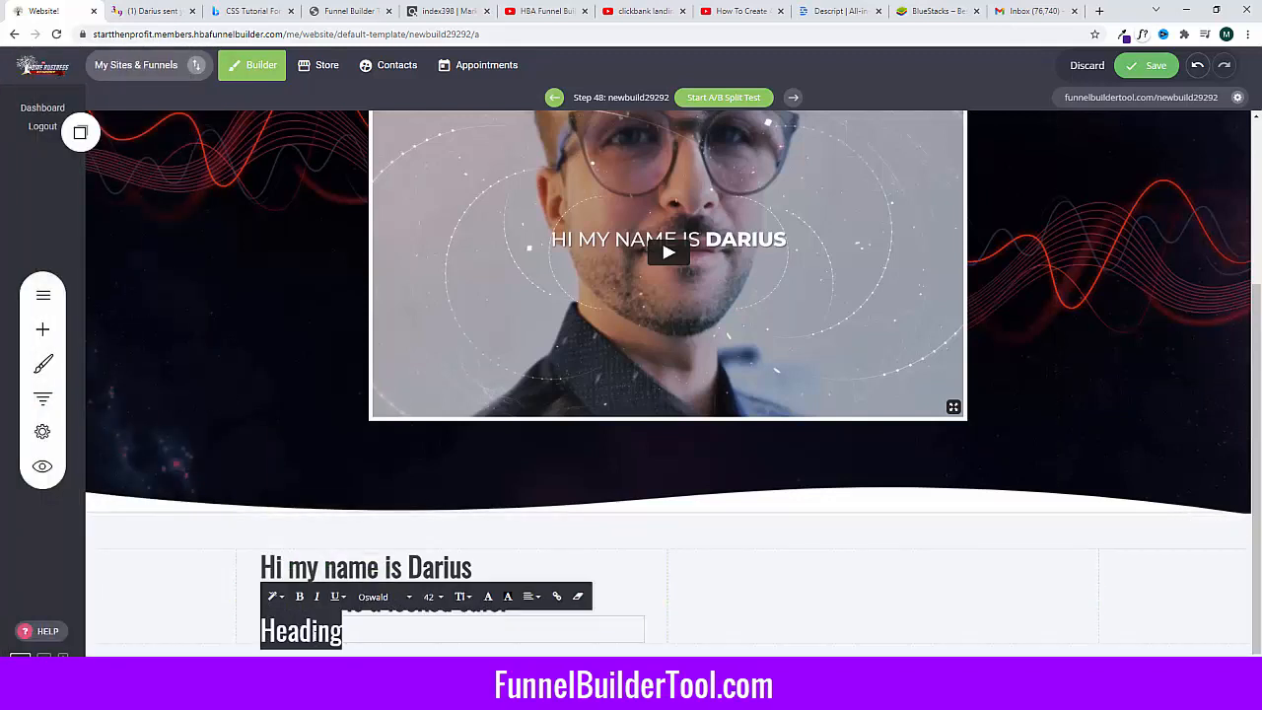
{"action": "key", "text": "ctrl+v"}
Step: Apply the Header 4 style to the "A safe full of everything you could ever desire..." subheading
{"action": "left_click_drag", "start_coordinate": [409, 659], "coordinate": [209, 628]}
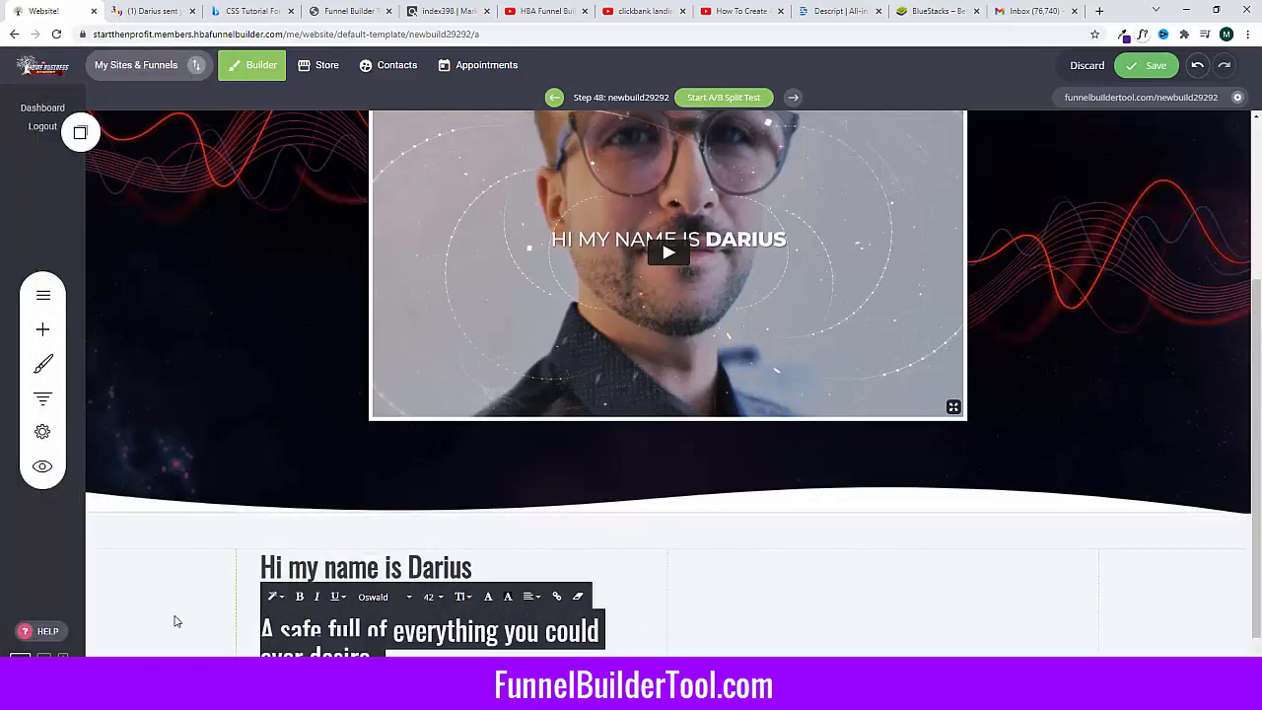
{"action": "left_click", "coordinate": [272, 596]}
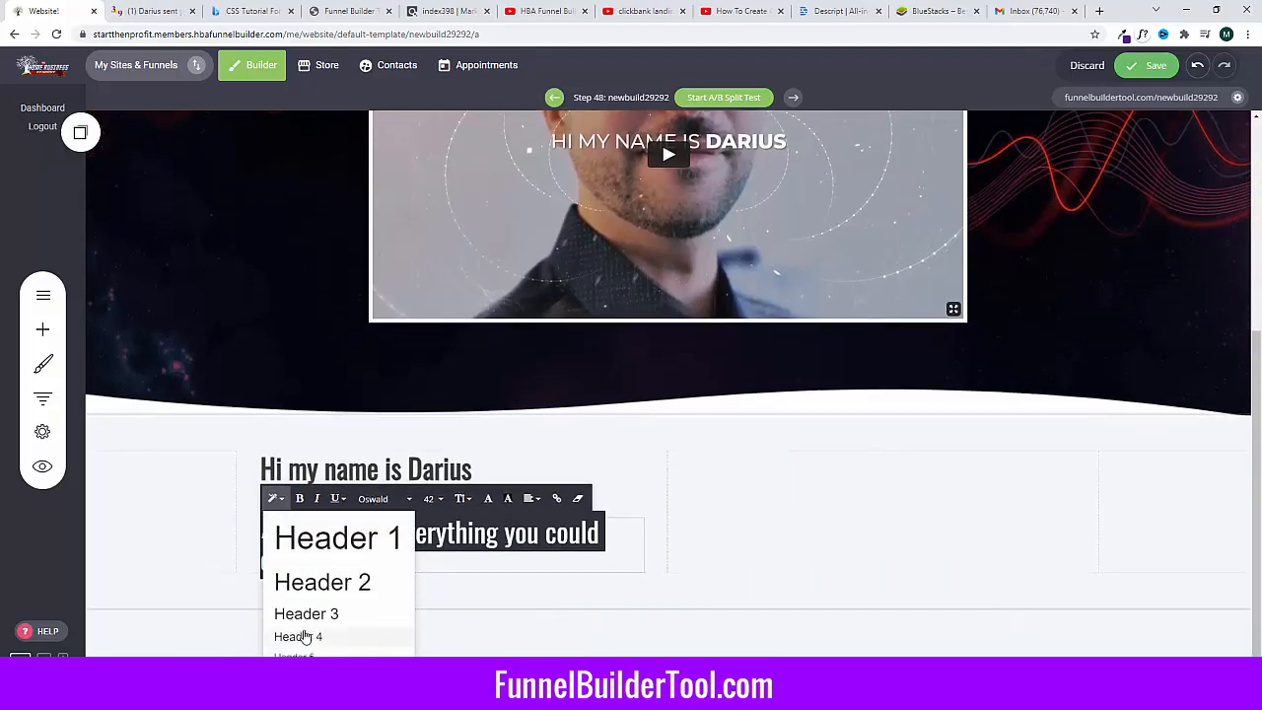
{"action": "left_click", "coordinate": [302, 637]}
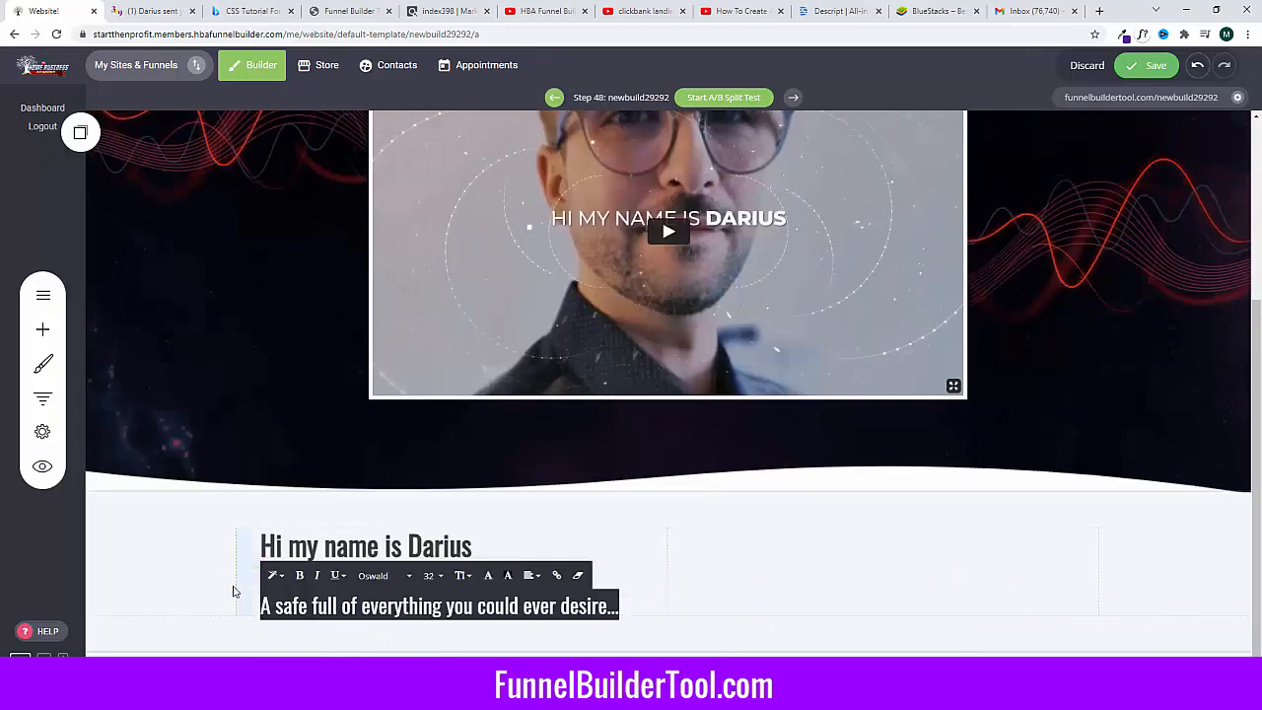
{"action": "left_click", "coordinate": [220, 588]}
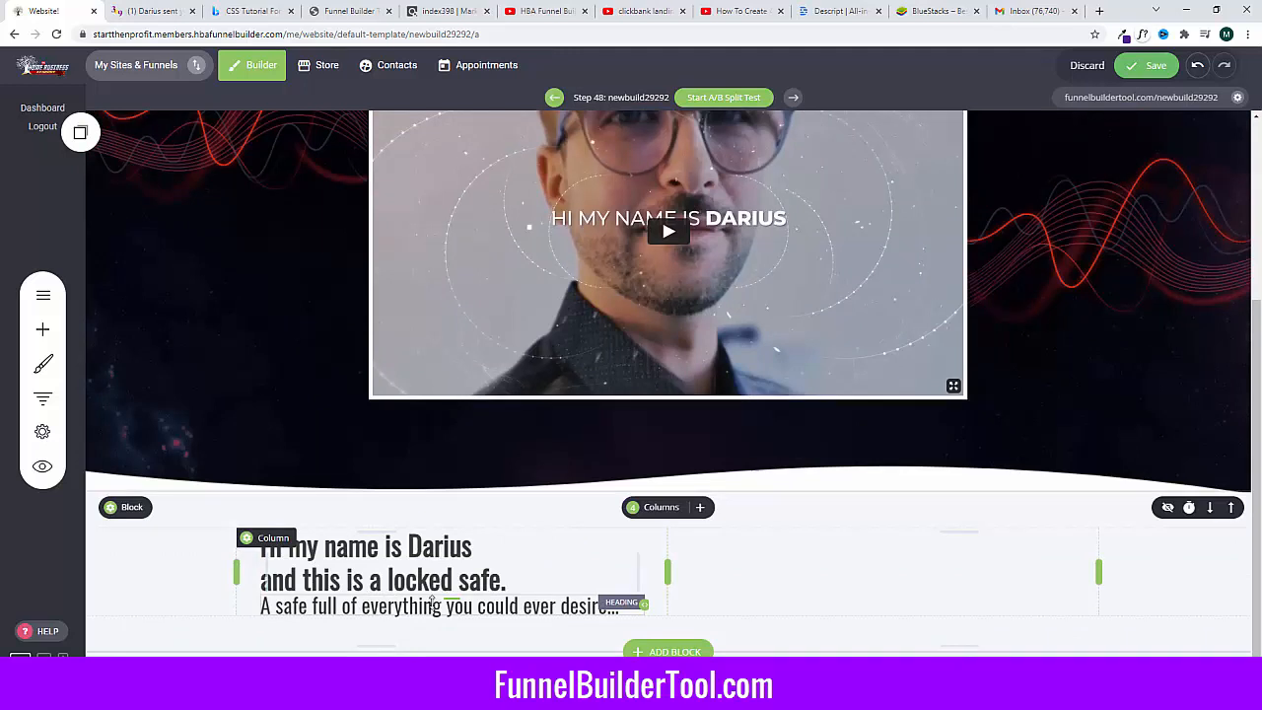
Step: Add an icon widget below the subheading in the second column
{"action": "left_click", "coordinate": [57, 337]}
{"action": "left_click_drag", "start_coordinate": [172, 197], "coordinate": [395, 633]}
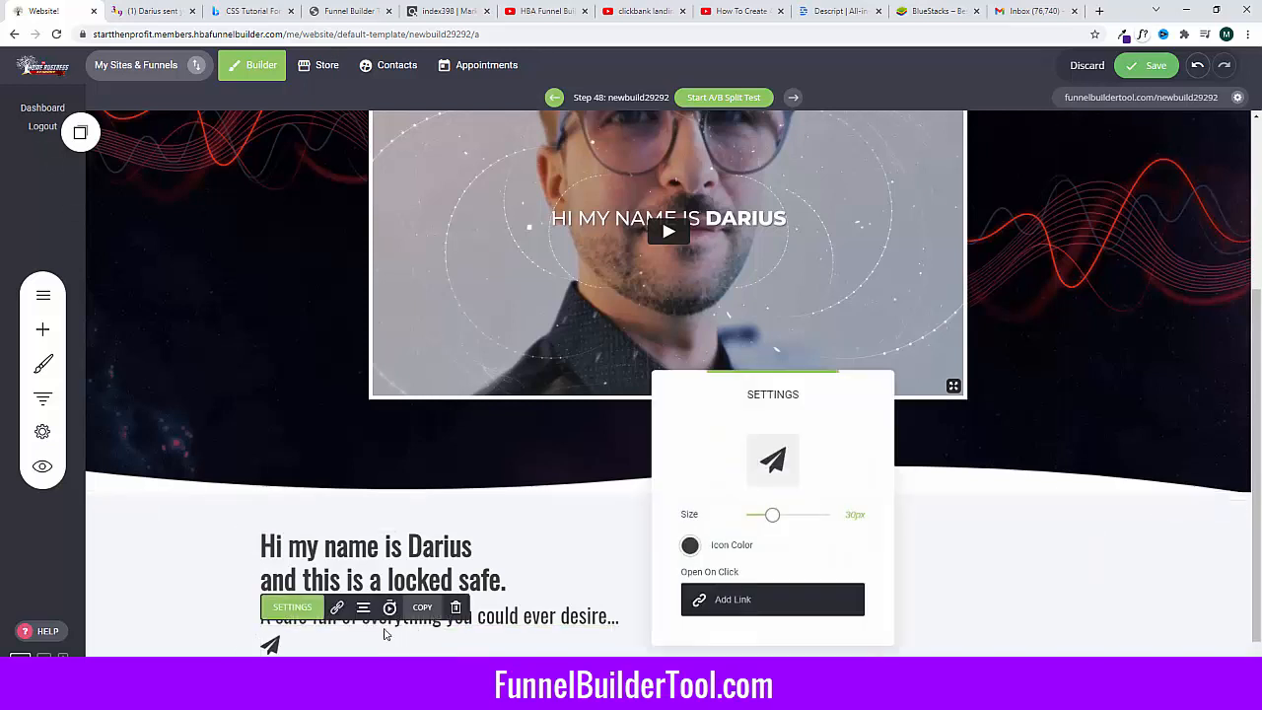
{"action": "left_click", "coordinate": [85, 143]}
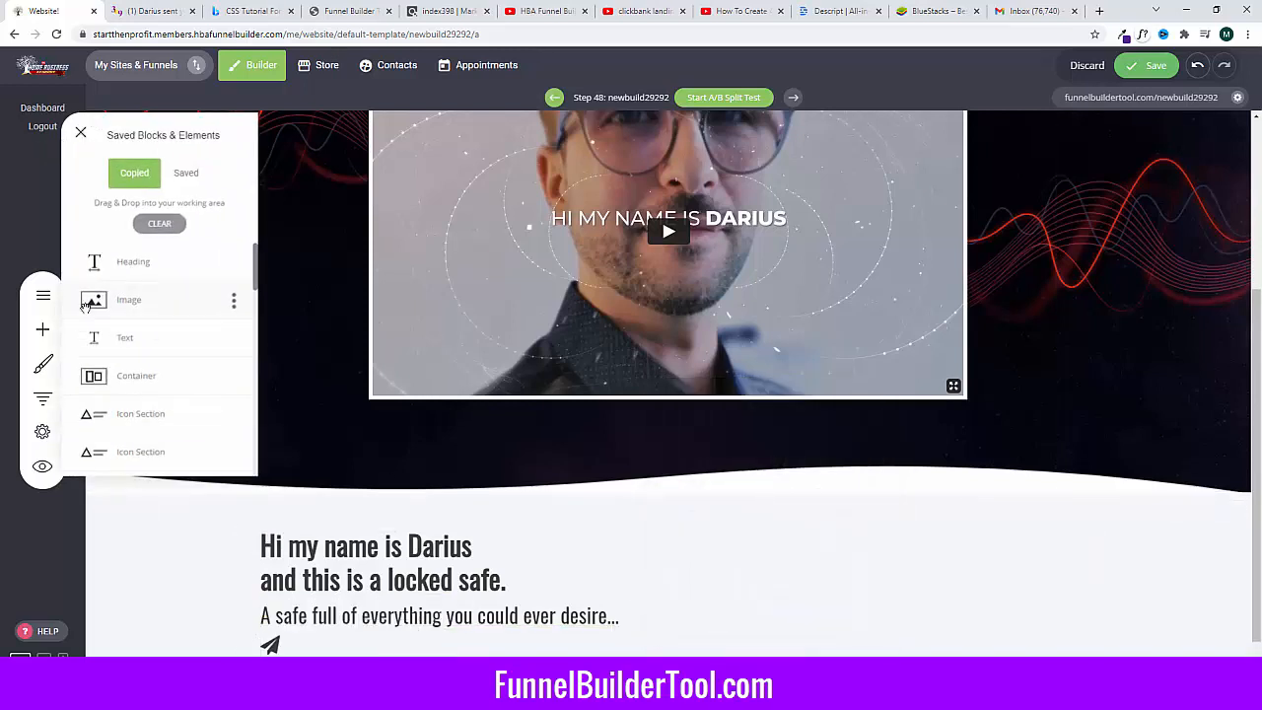
Step: Add an icon section below the paper plane icon and hide its description text
{"action": "left_click", "coordinate": [45, 321]}
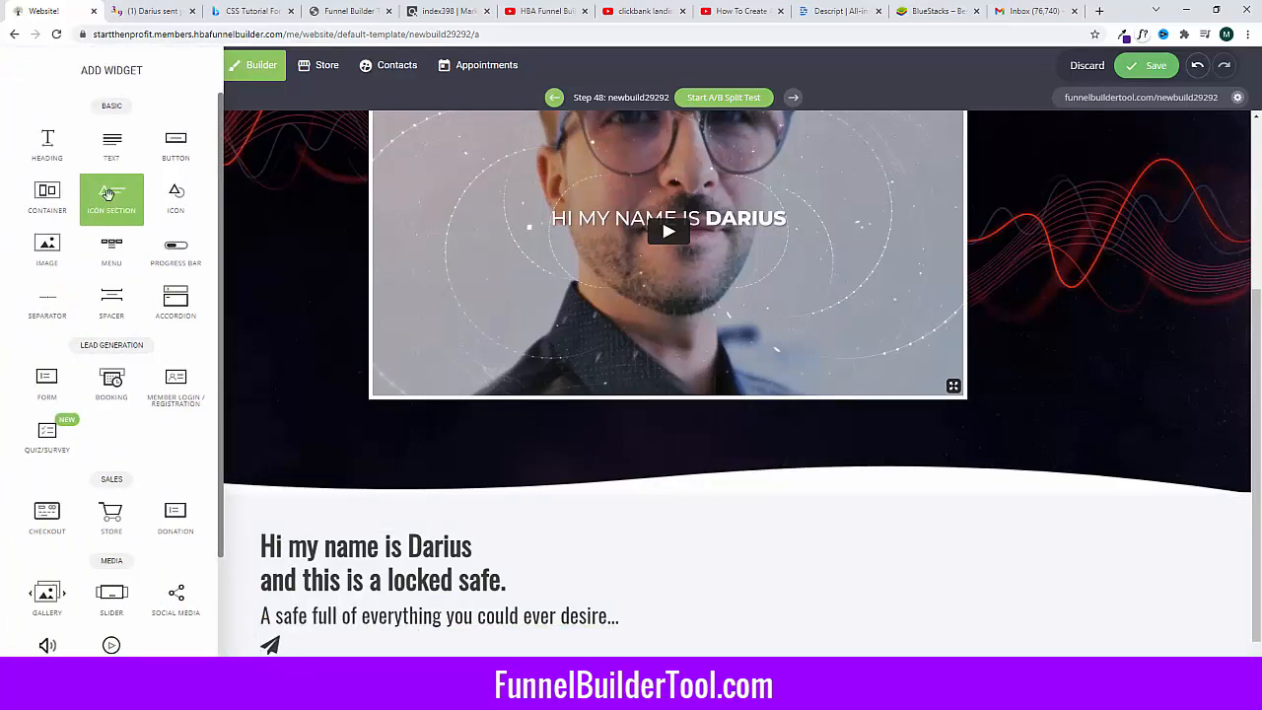
{"action": "left_click_drag", "start_coordinate": [108, 197], "coordinate": [345, 647]}
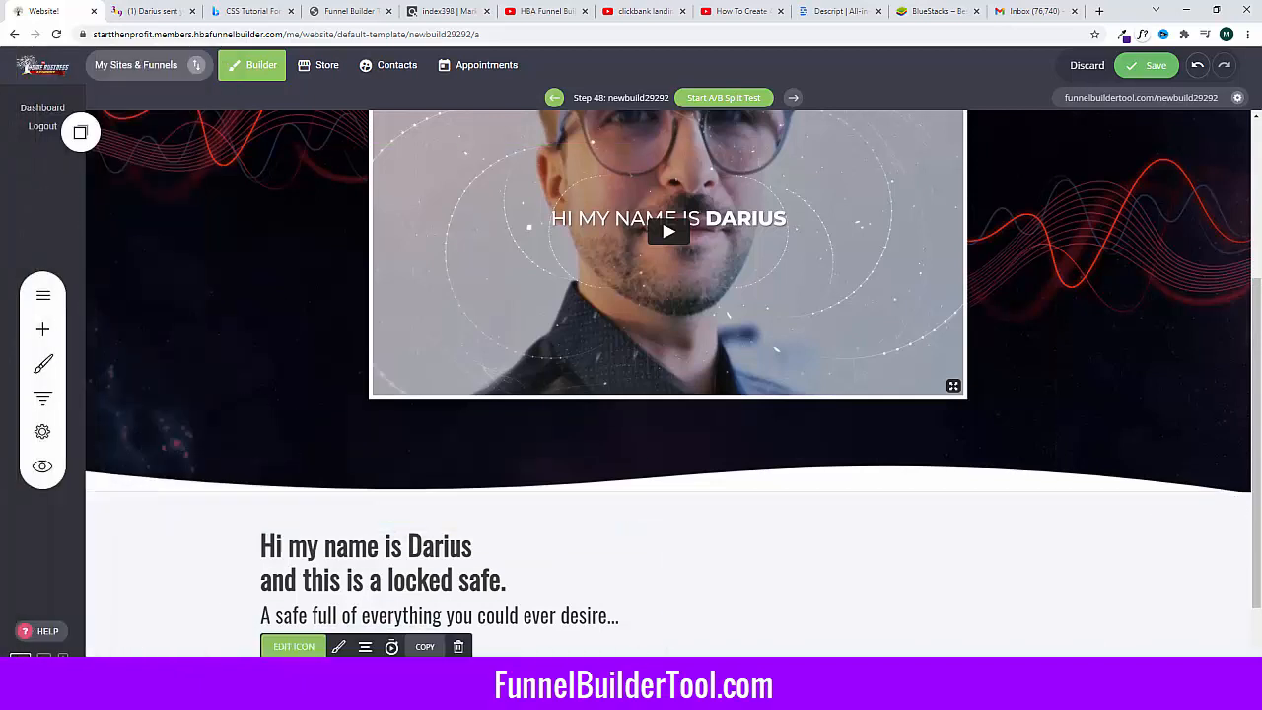
{"action": "left_click", "coordinate": [185, 652]}
{"action": "scroll", "coordinate": [353, 647], "scroll_direction": "down", "scroll_amount": 1}
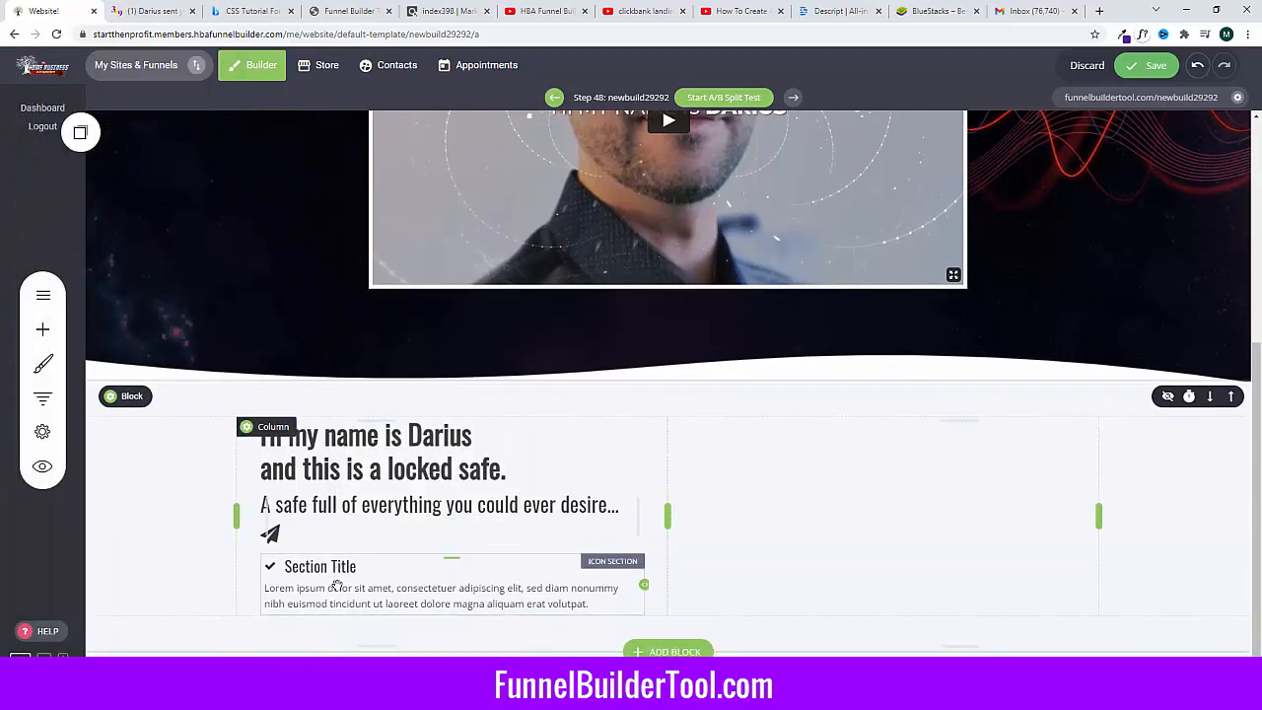
{"action": "left_click", "coordinate": [336, 586]}
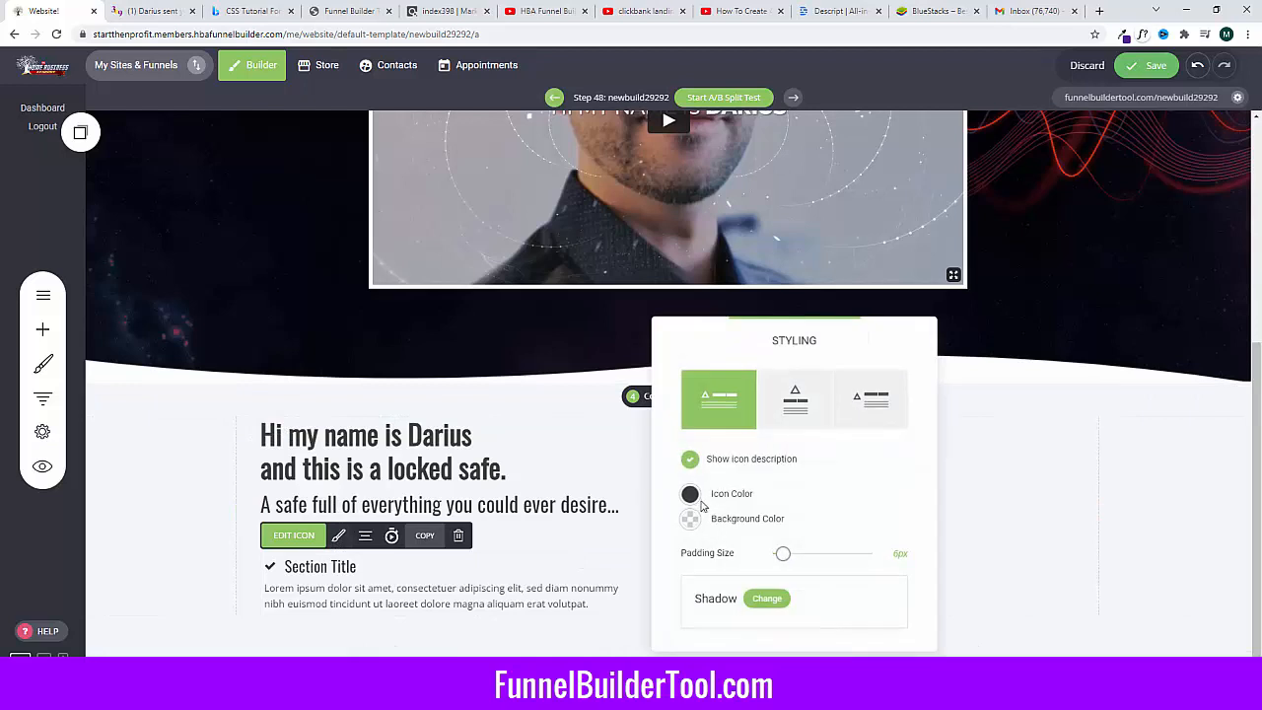
{"action": "left_click", "coordinate": [691, 459]}
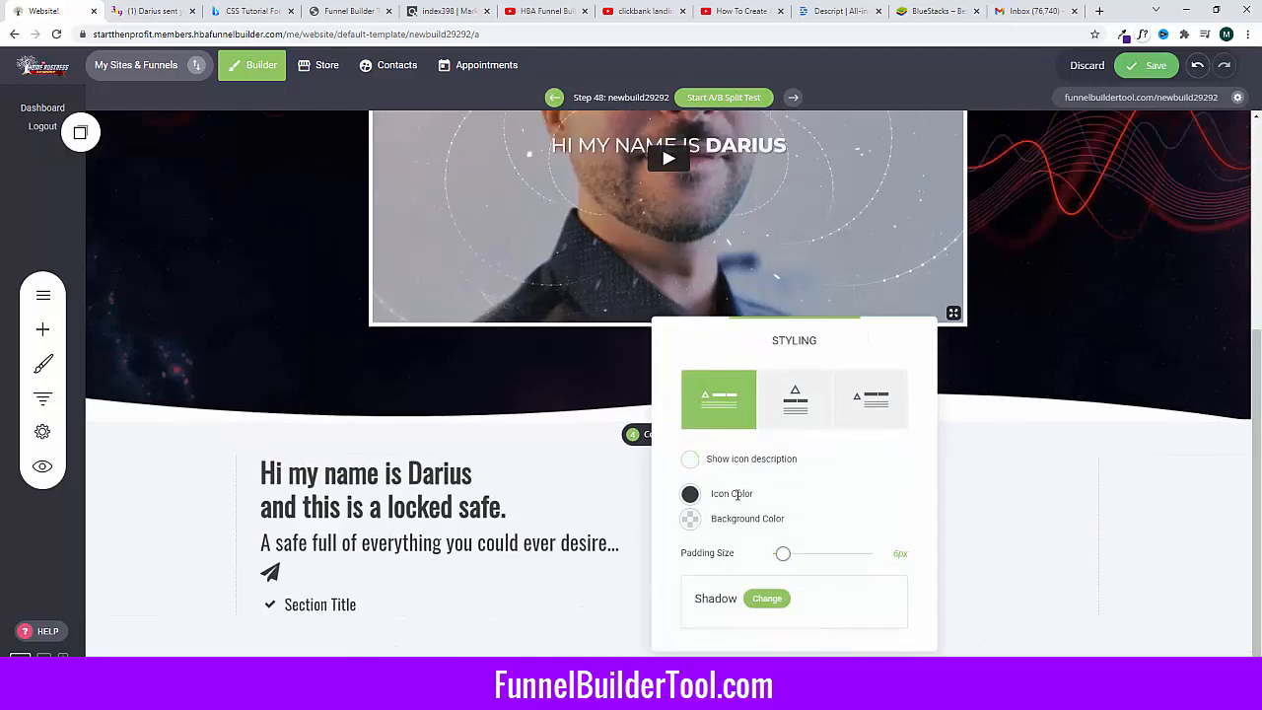
Step: Replace the icon section's title with "More money than you can spend", copied from the sales page's checklist
{"action": "left_click", "coordinate": [156, 12]}
{"action": "left_click_drag", "start_coordinate": [281, 232], "coordinate": [495, 232]}
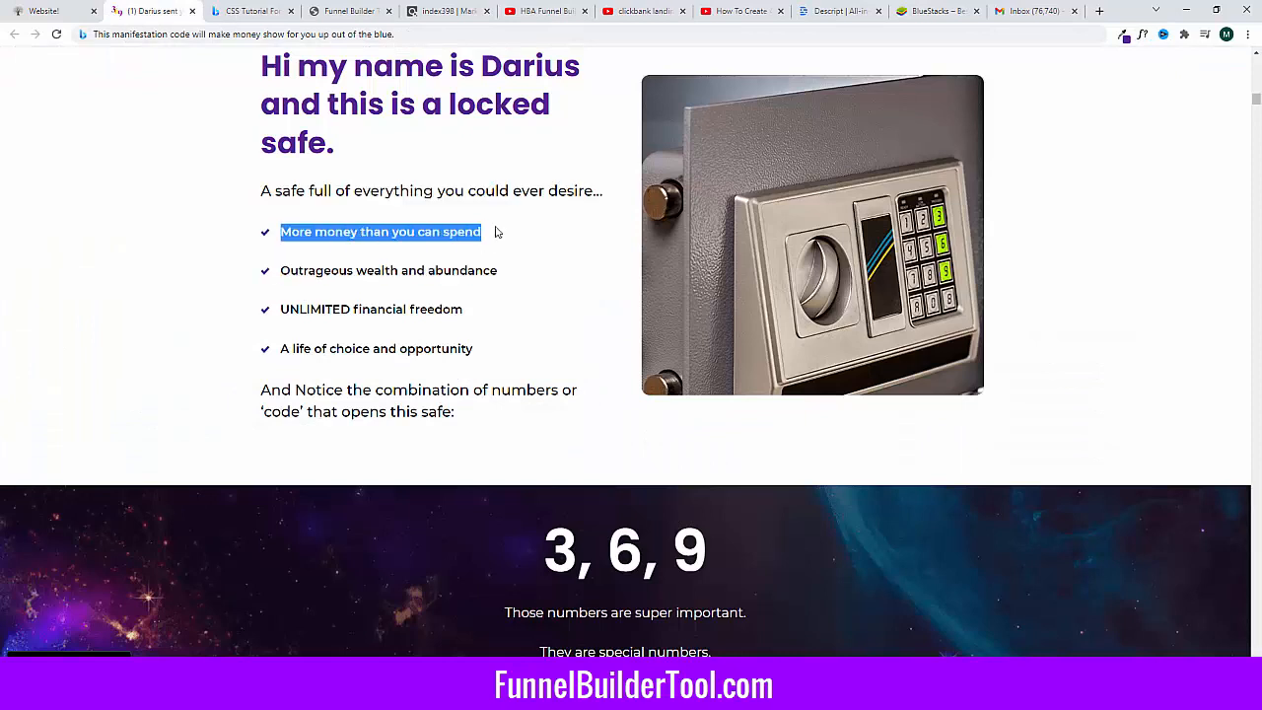
{"action": "right_click", "coordinate": [439, 238]}
{"action": "left_click", "coordinate": [459, 248]}
{"action": "left_click", "coordinate": [54, 10]}
{"action": "left_click", "coordinate": [320, 611]}
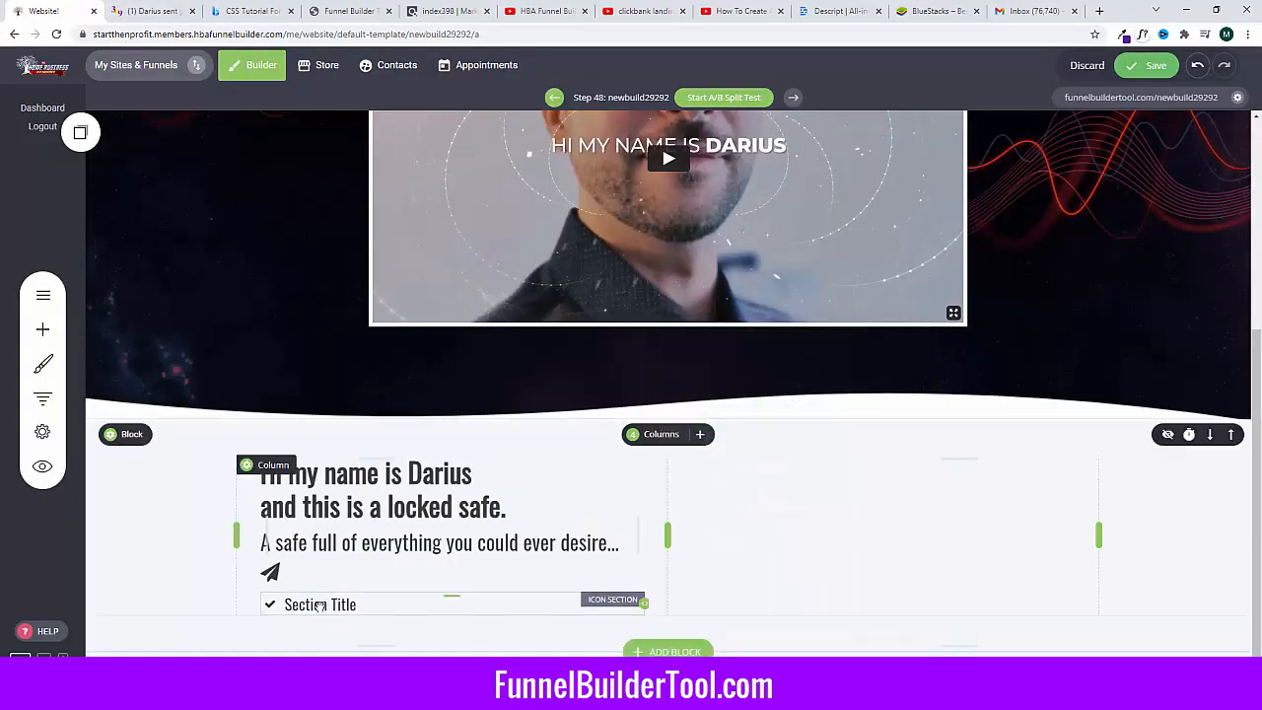
{"action": "left_click", "coordinate": [321, 608]}
{"action": "key", "text": "ctrl+a"}
{"action": "key", "text": "ctrl+v"}
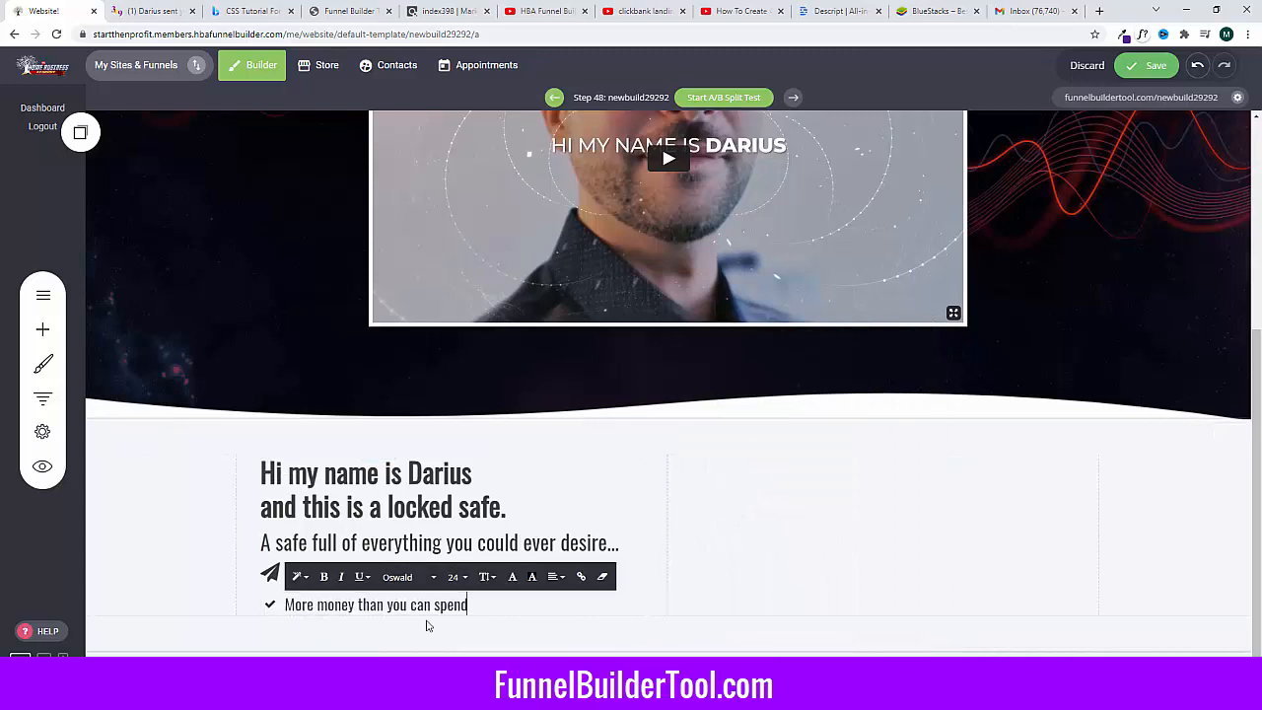
{"action": "left_click", "coordinate": [245, 611]}
Step: Copy the purple hex value 552394 from the Eye Dropper extension for the checklist icon
{"action": "left_click", "coordinate": [271, 605]}
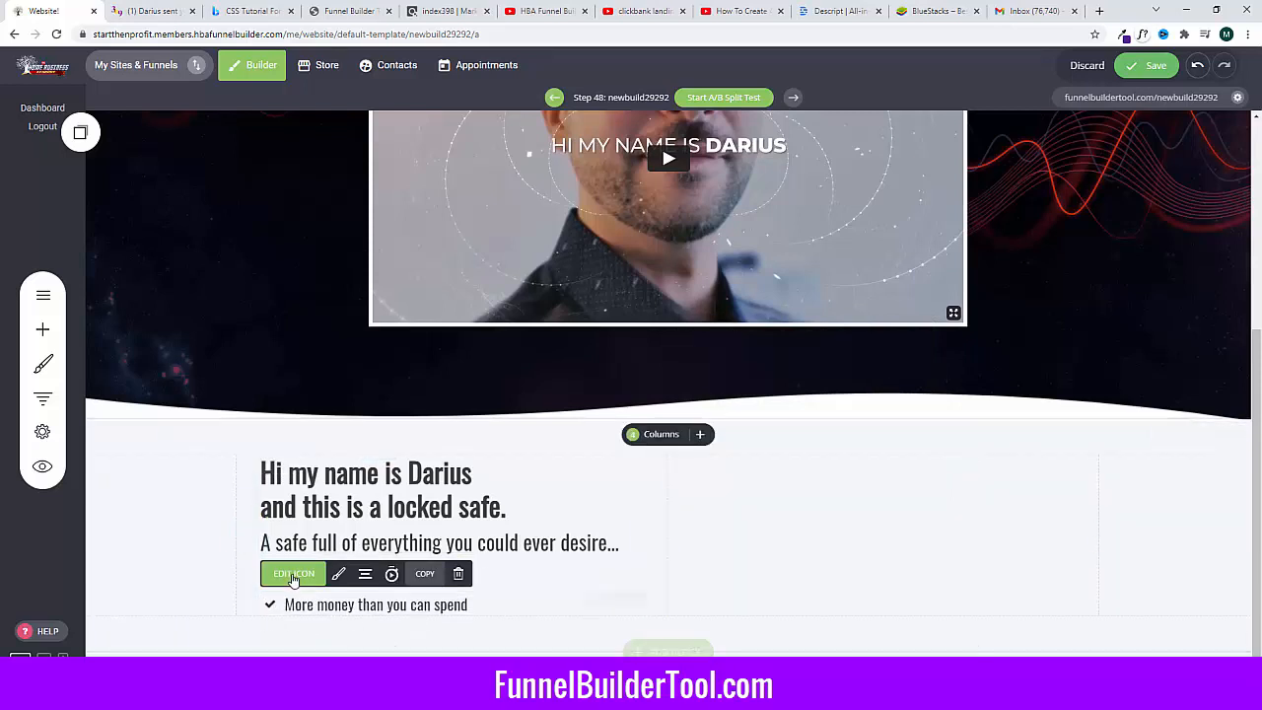
{"action": "left_click", "coordinate": [292, 576]}
{"action": "left_click", "coordinate": [1124, 34]}
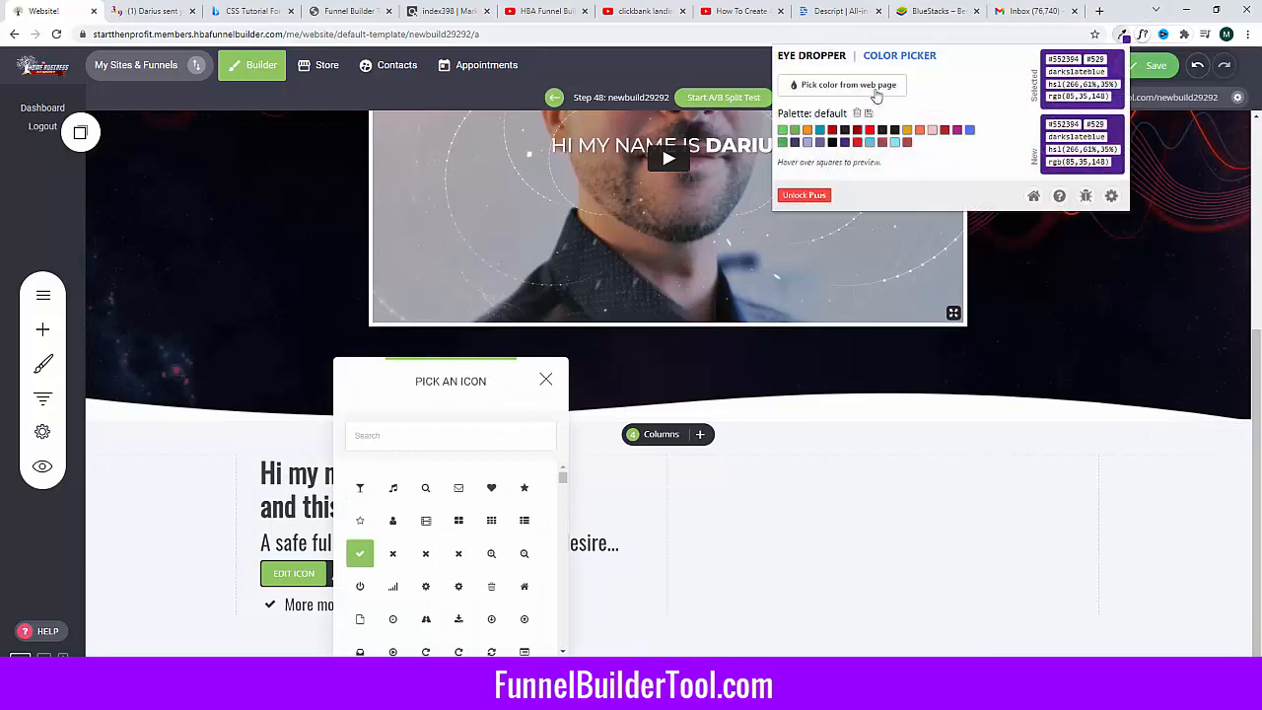
{"action": "right_click", "coordinate": [1065, 59]}
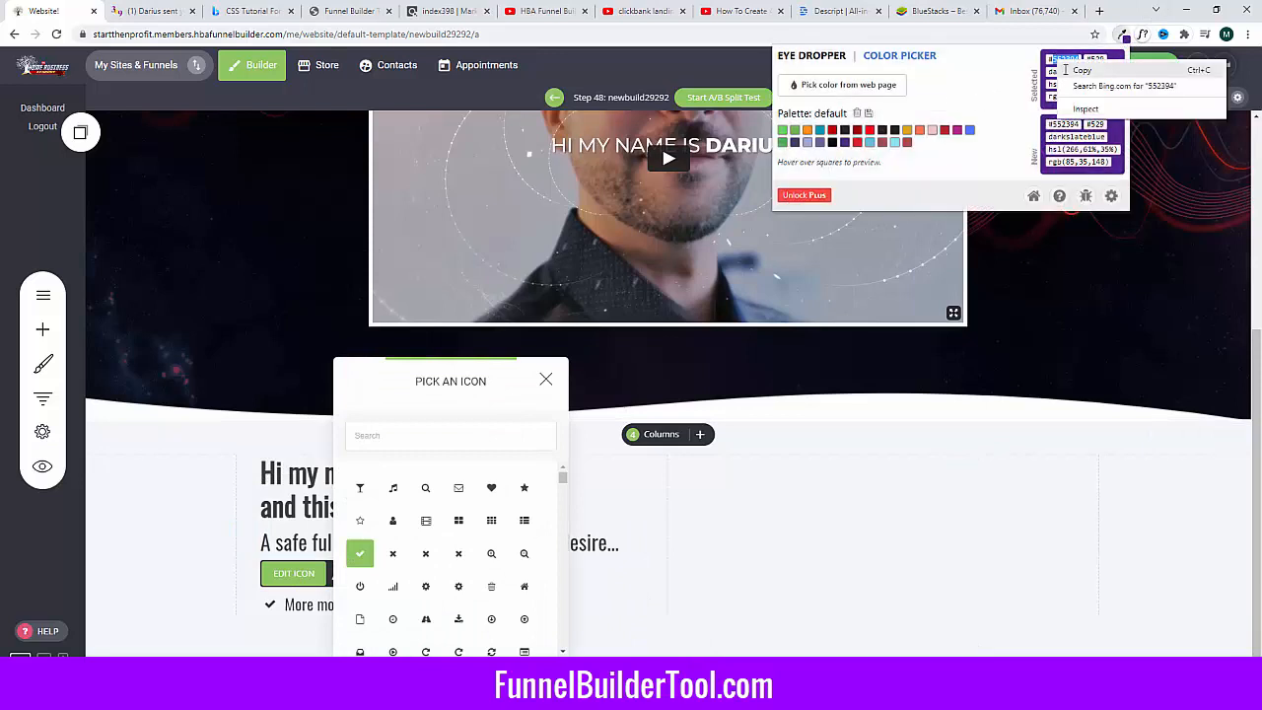
{"action": "left_click", "coordinate": [1079, 68]}
Step: Set the icon colour of the "More money than you can spend" checklist item to purple 552394
{"action": "left_click", "coordinate": [298, 578]}
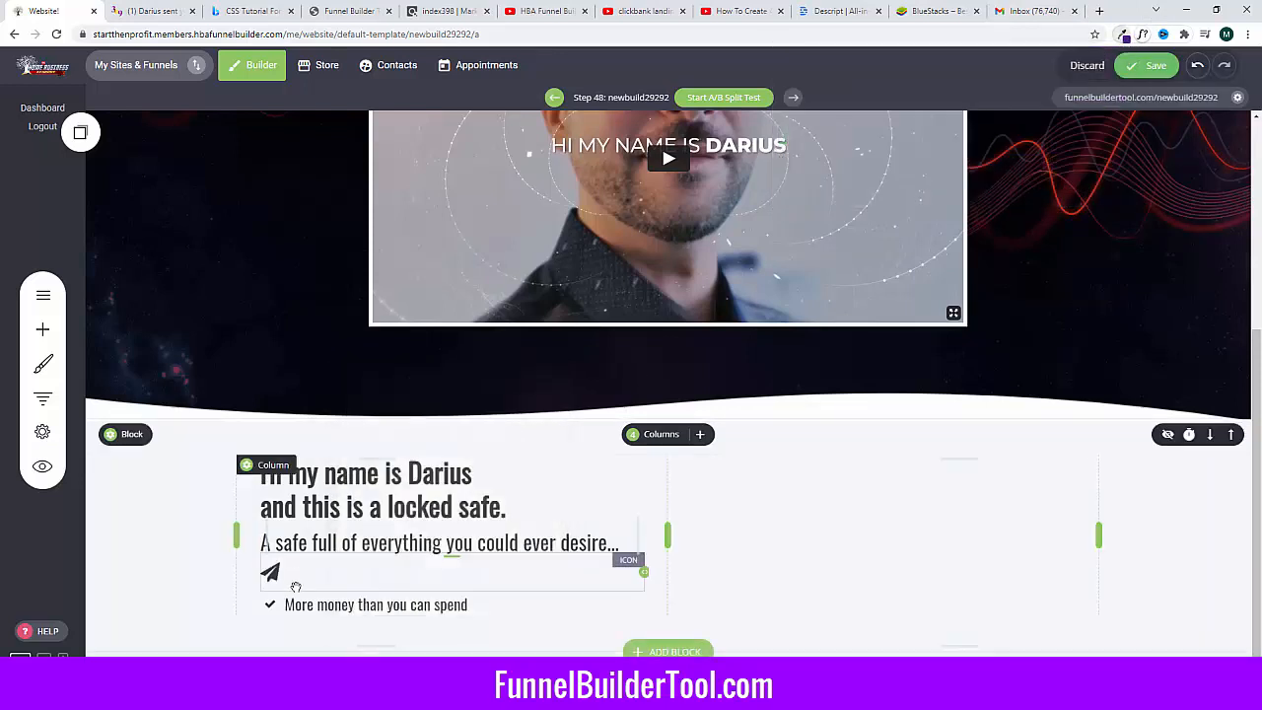
{"action": "left_click", "coordinate": [299, 603]}
{"action": "left_click", "coordinate": [294, 573]}
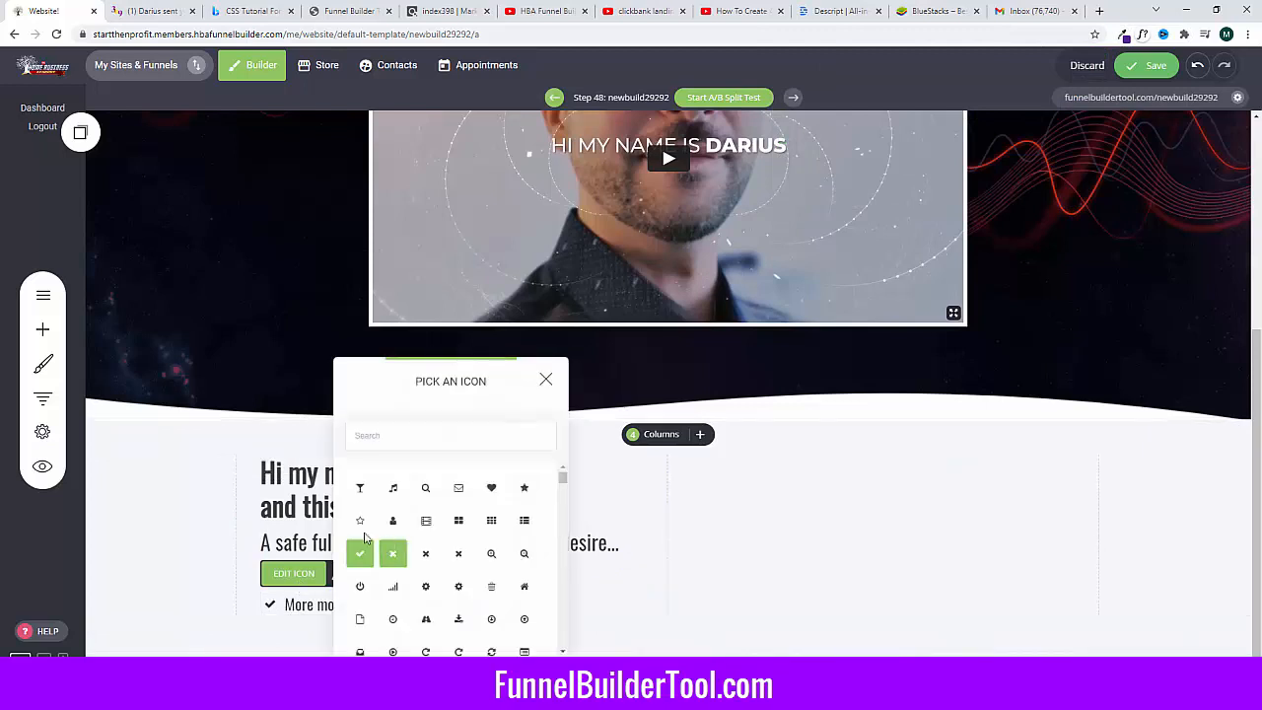
{"action": "left_click", "coordinate": [327, 608]}
{"action": "left_click", "coordinate": [339, 573]}
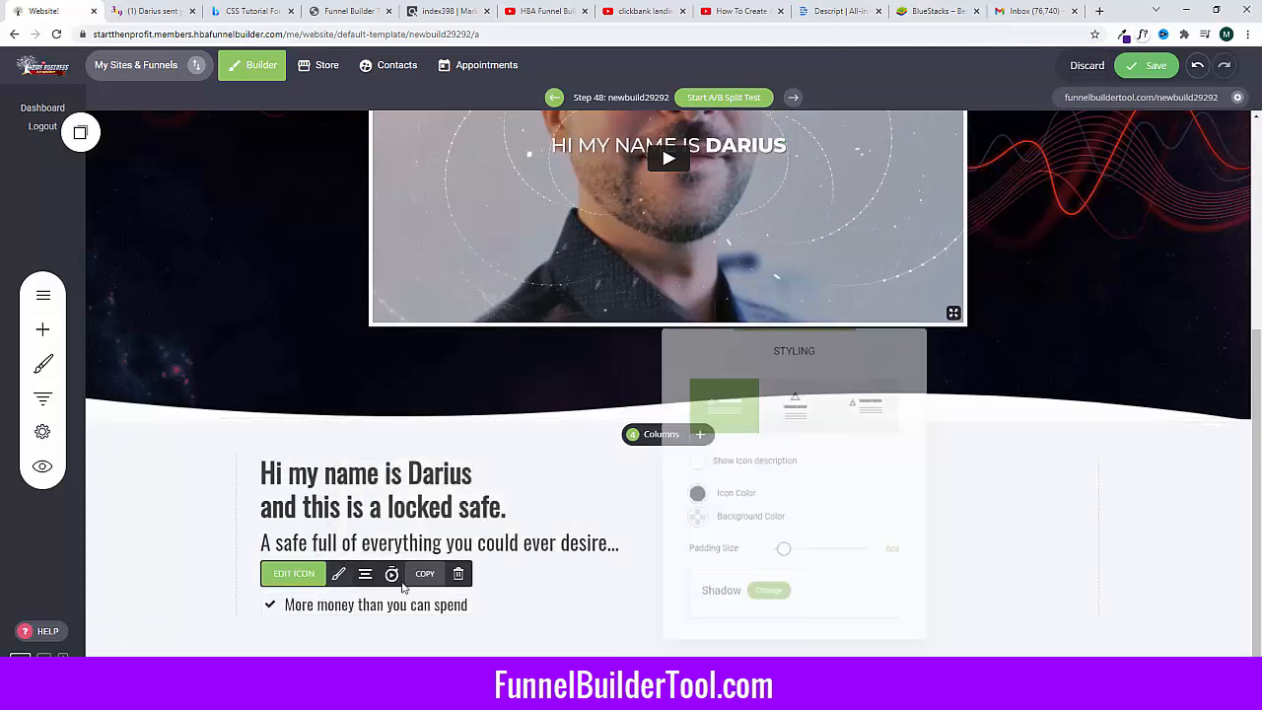
{"action": "left_click", "coordinate": [689, 493]}
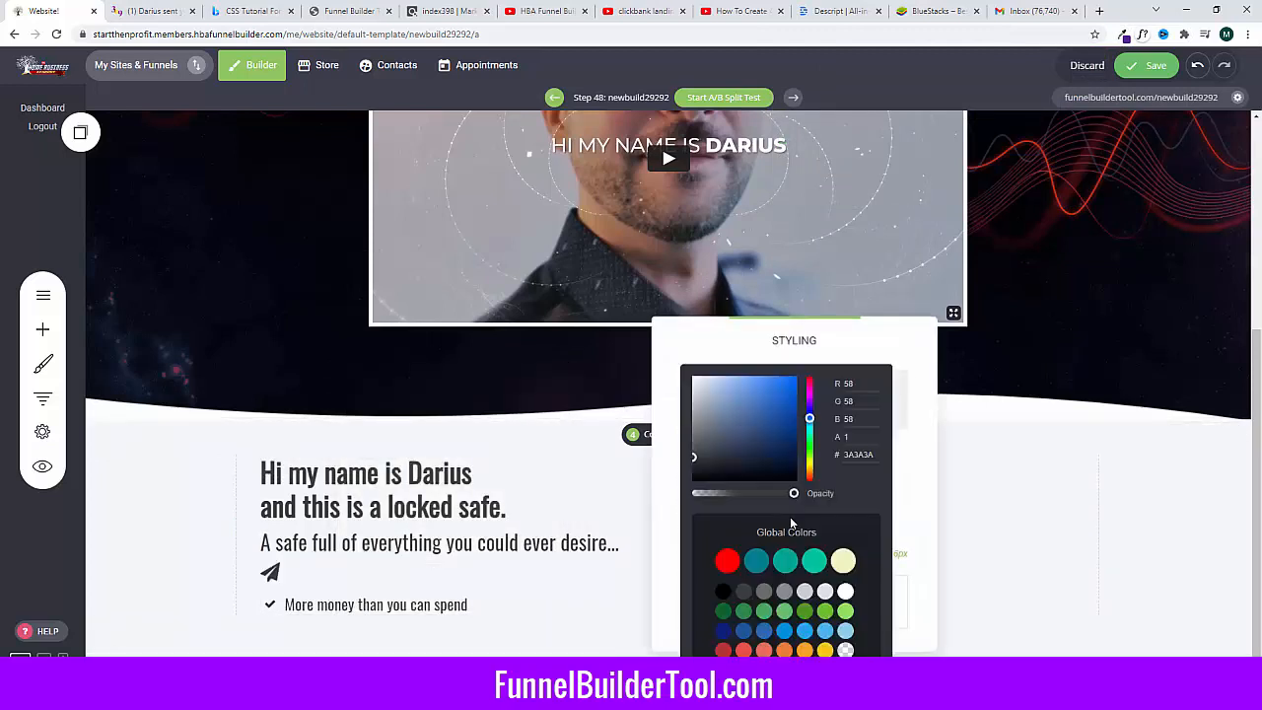
{"action": "right_click", "coordinate": [857, 453]}
{"action": "left_click", "coordinate": [897, 510]}
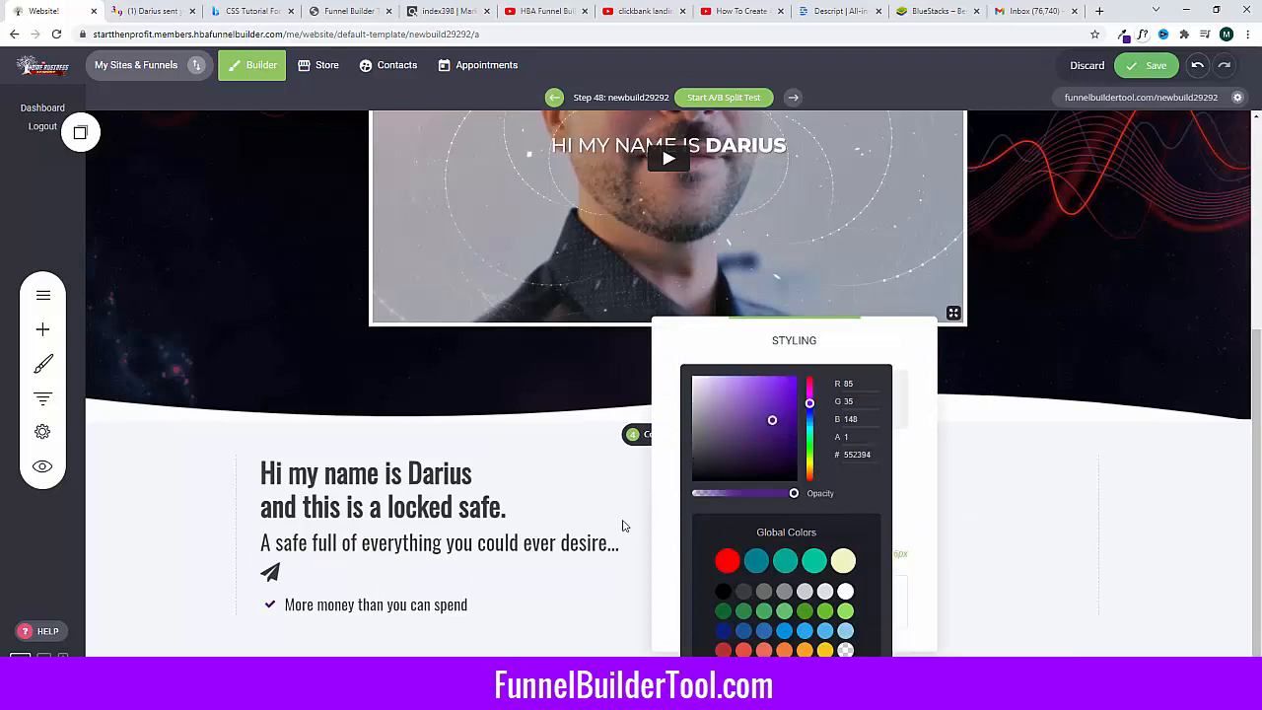
{"action": "left_click", "coordinate": [673, 502]}
{"action": "left_click", "coordinate": [542, 617]}
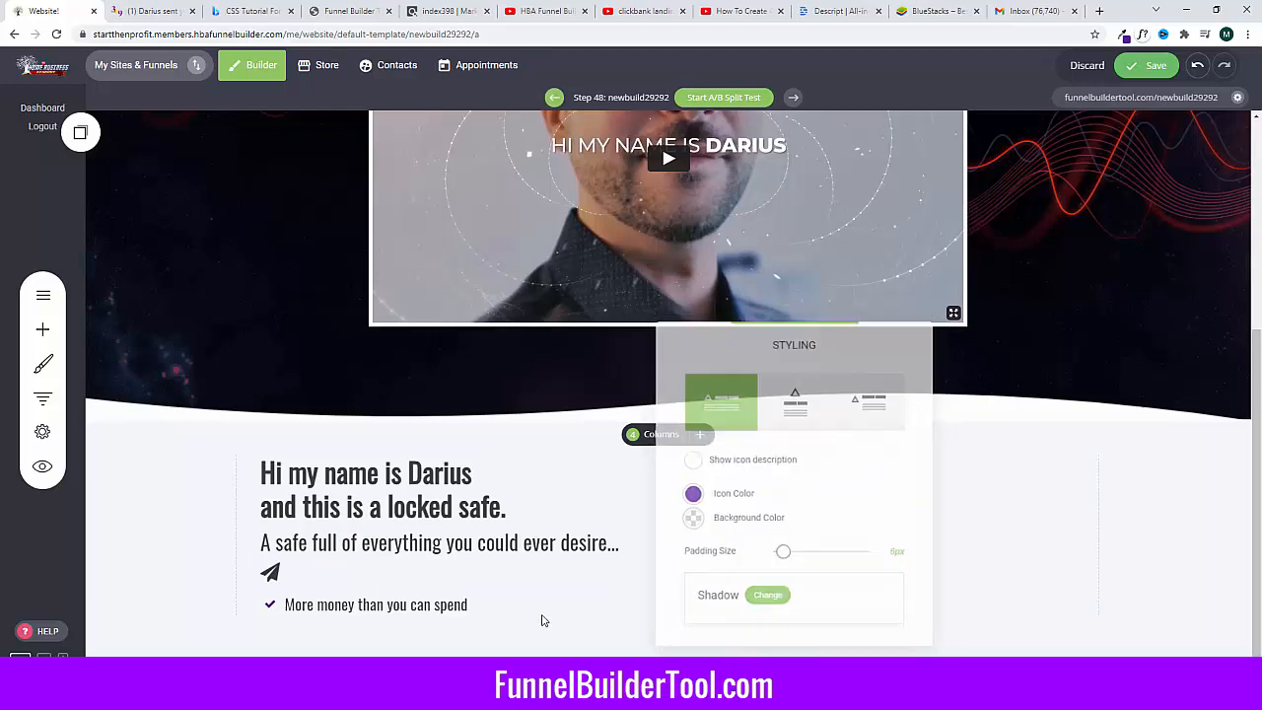
Step: Change the text colour of the whole two-line locked safe heading to purple 552394
{"action": "triple_click", "coordinate": [386, 506]}
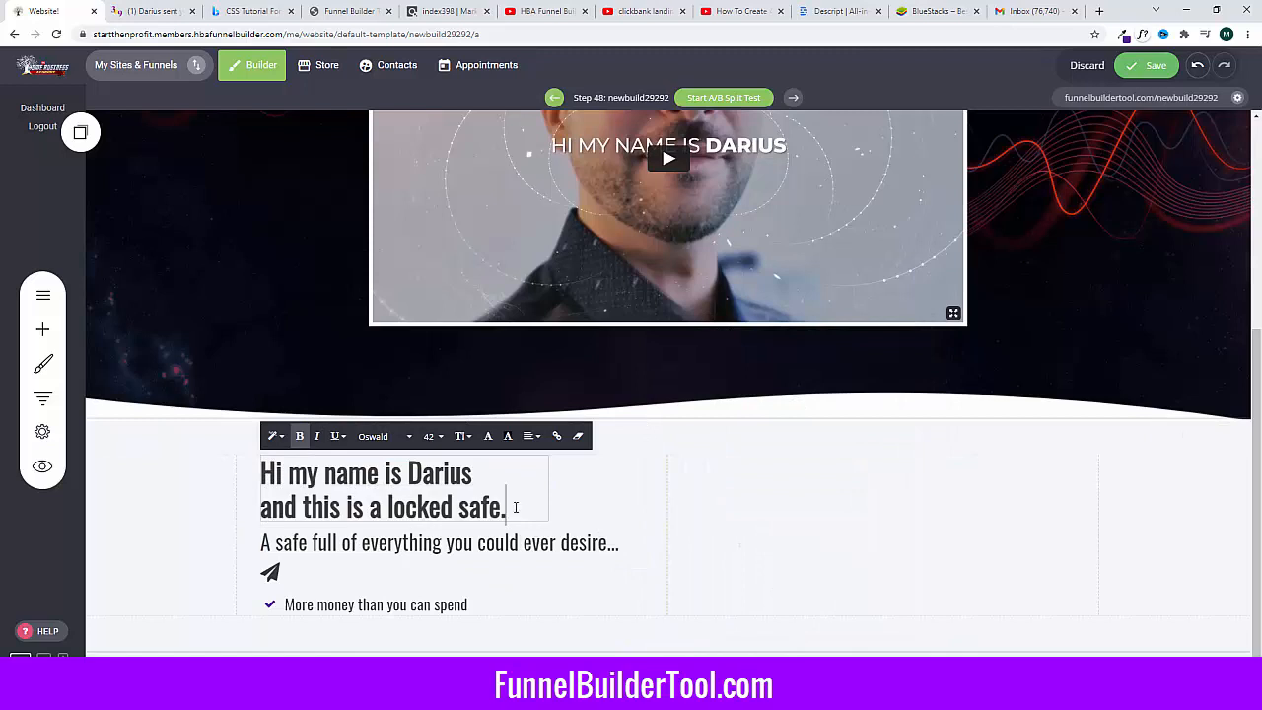
{"action": "left_click_drag", "start_coordinate": [513, 503], "coordinate": [244, 459]}
{"action": "left_click", "coordinate": [488, 436]}
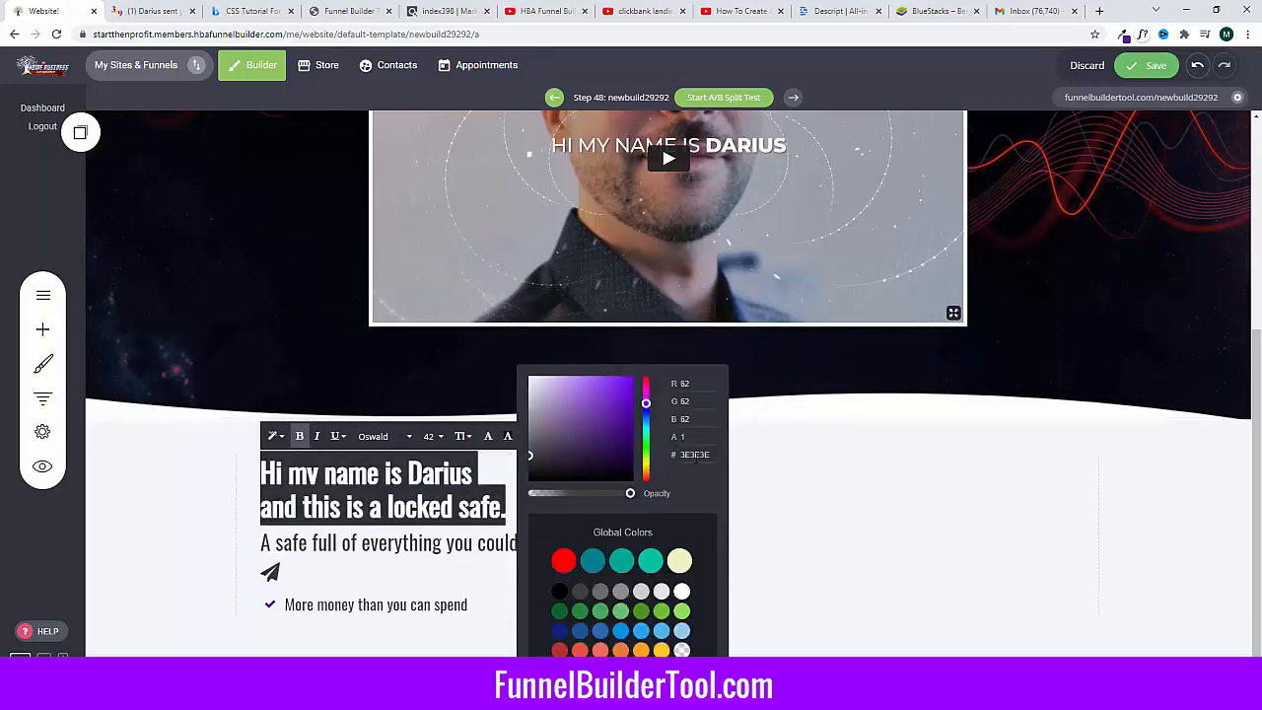
{"action": "left_click_drag", "start_coordinate": [712, 455], "coordinate": [638, 452]}
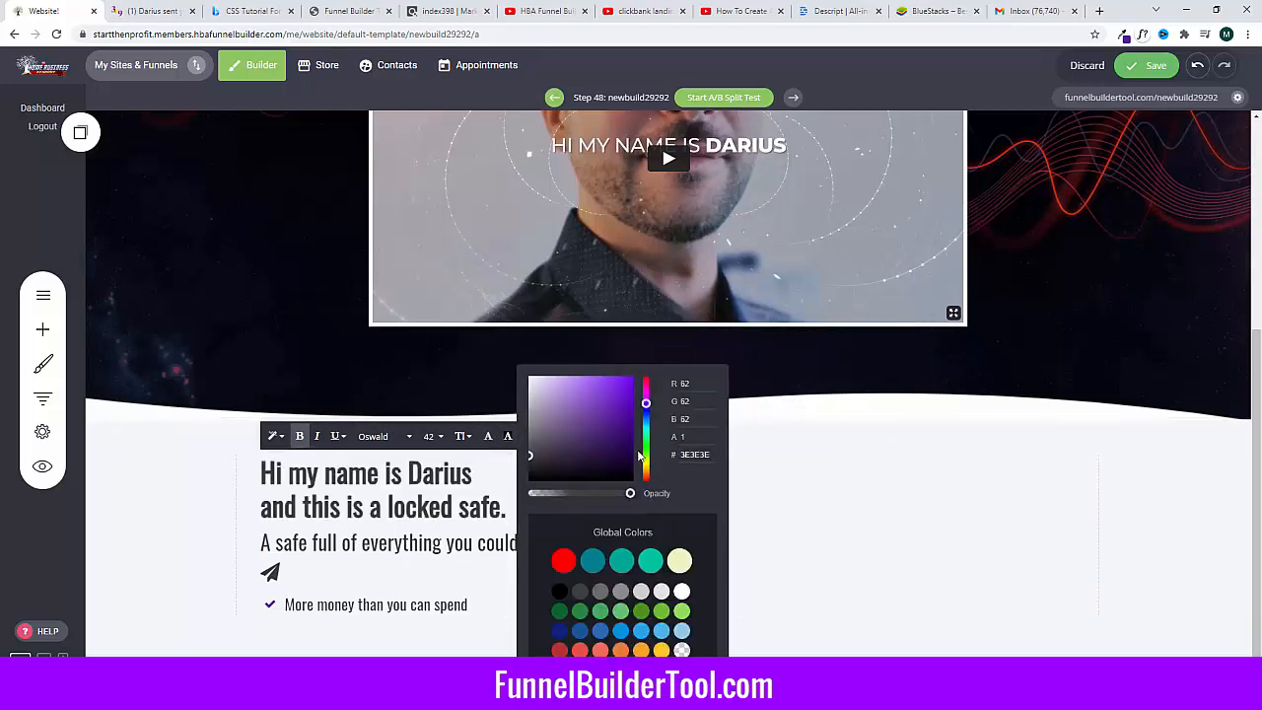
{"action": "left_click", "coordinate": [690, 492]}
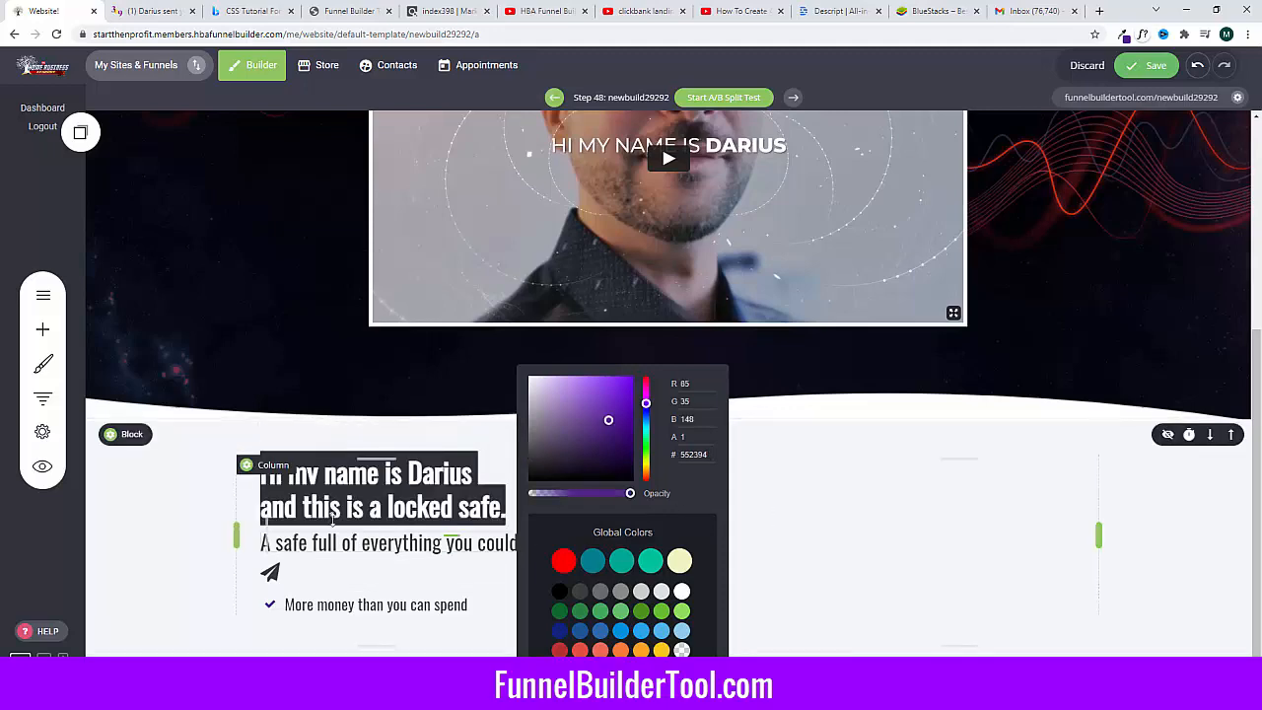
Step: Delete the paper plane icon between the subheading and the checklist item
{"action": "left_click", "coordinate": [463, 547]}
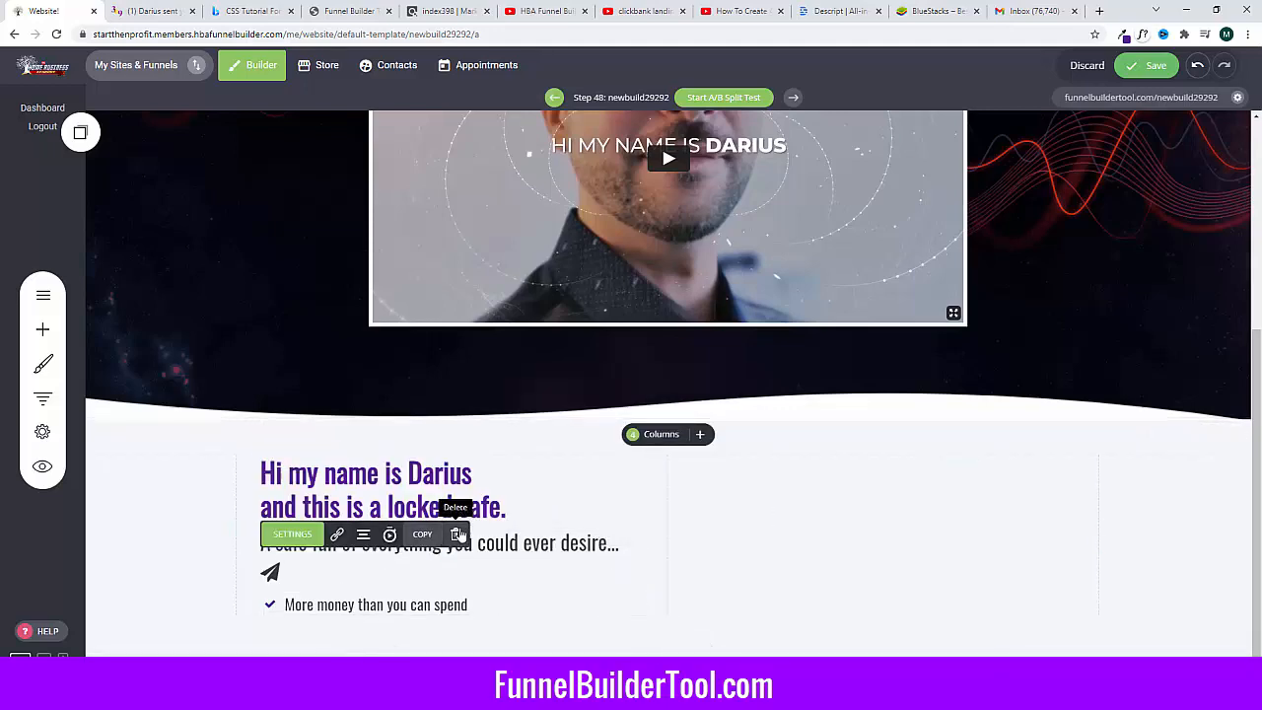
{"action": "left_click", "coordinate": [455, 533]}
{"action": "left_click", "coordinate": [674, 340]}
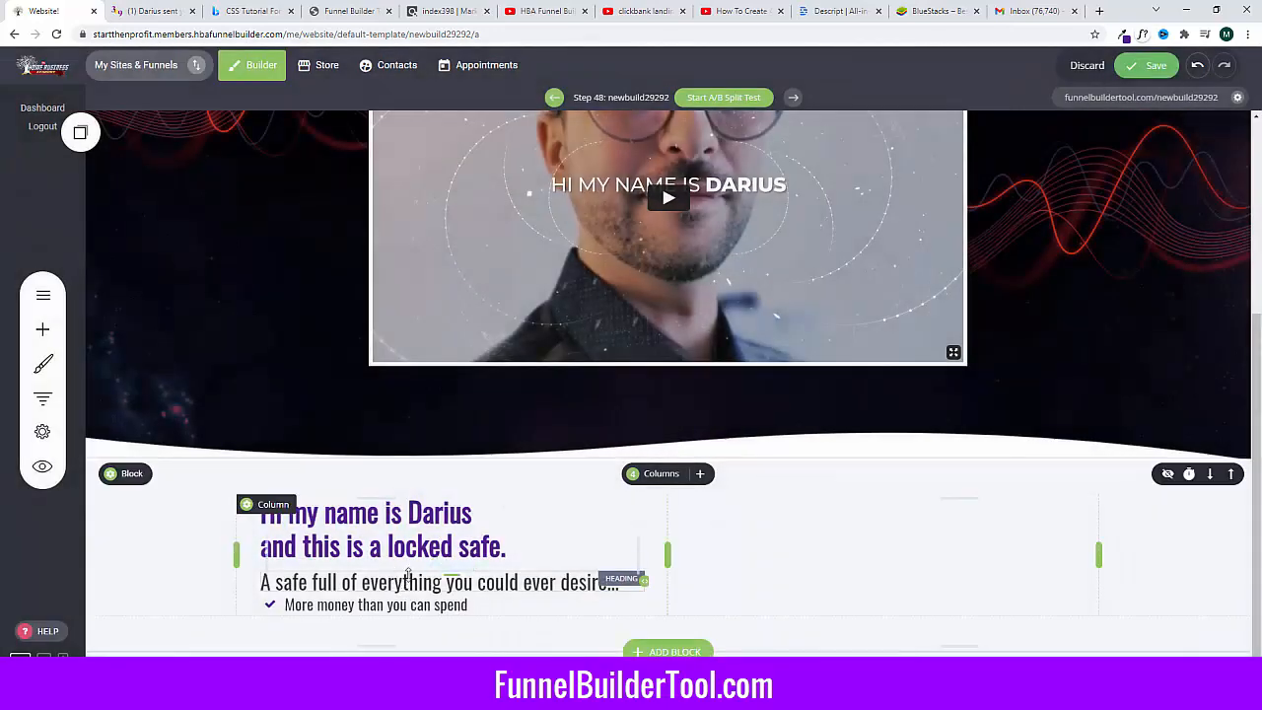
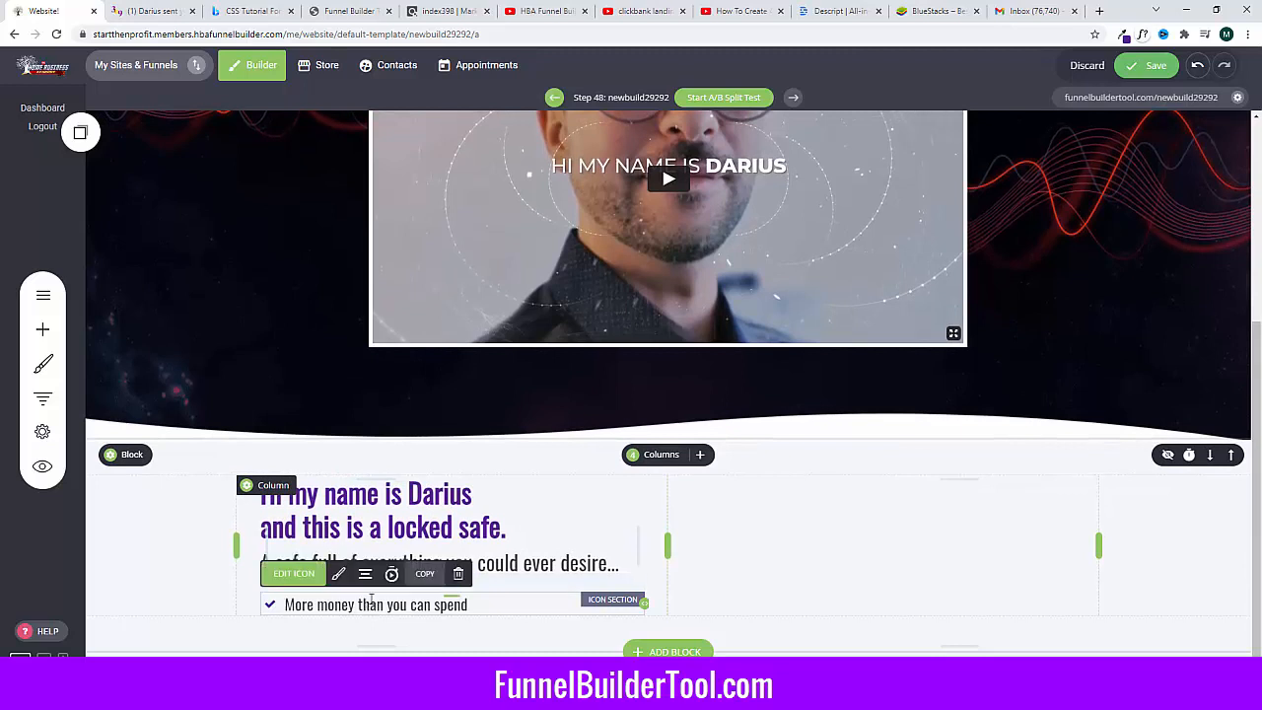
Step: Duplicate the "More money than you can spend" icon section from the copied elements until the checklist has four items
{"action": "left_click", "coordinate": [81, 132]}
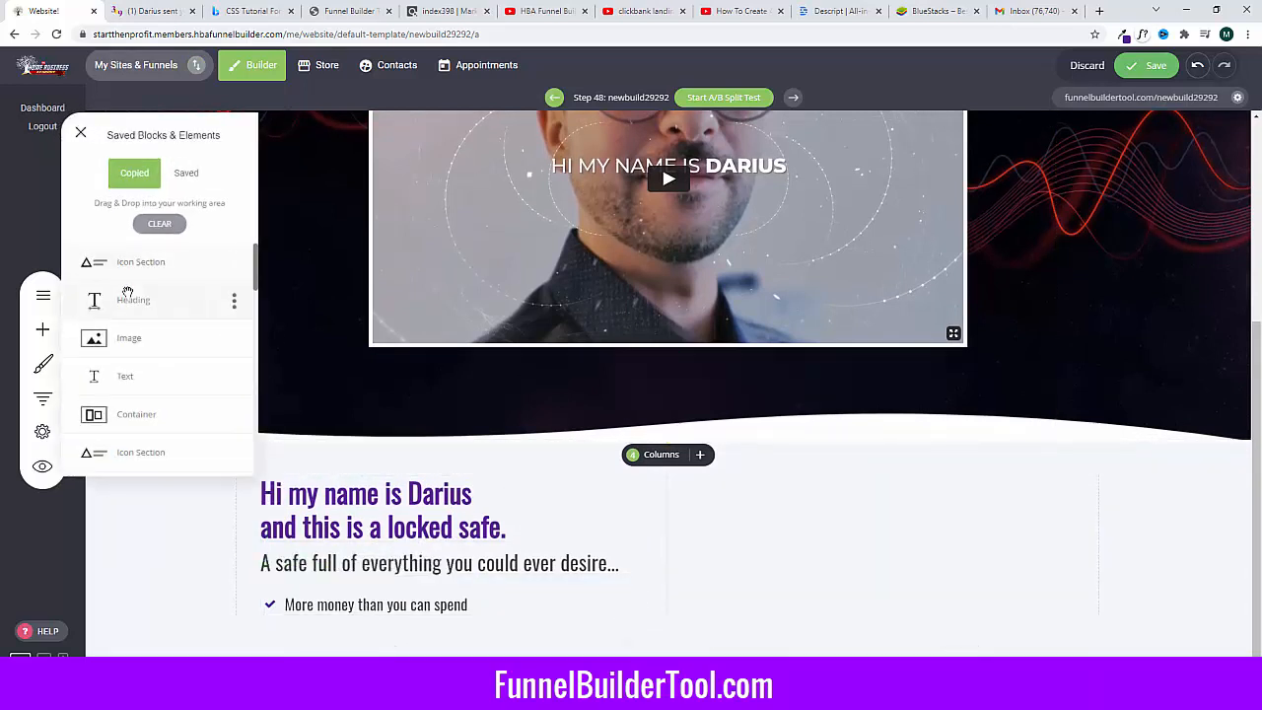
{"action": "left_click_drag", "start_coordinate": [124, 262], "coordinate": [377, 616]}
{"action": "left_click", "coordinate": [376, 639]}
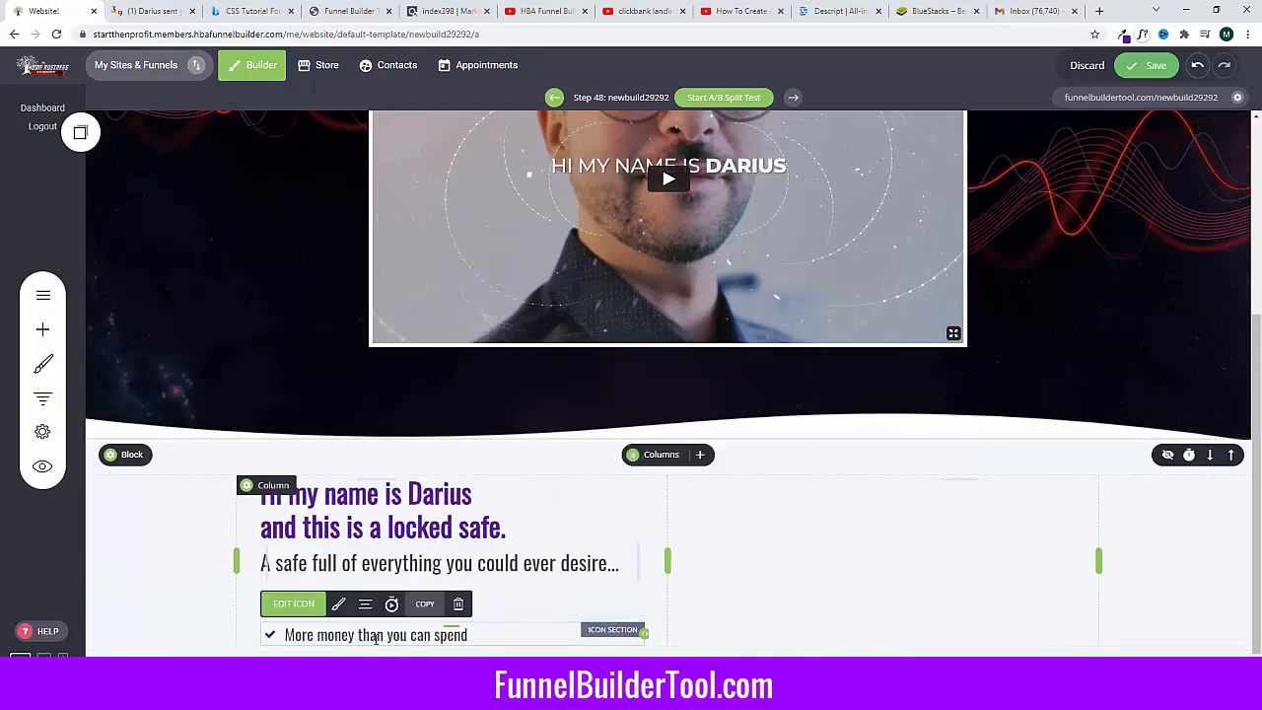
{"action": "left_click", "coordinate": [425, 607]}
{"action": "left_click", "coordinate": [43, 294]}
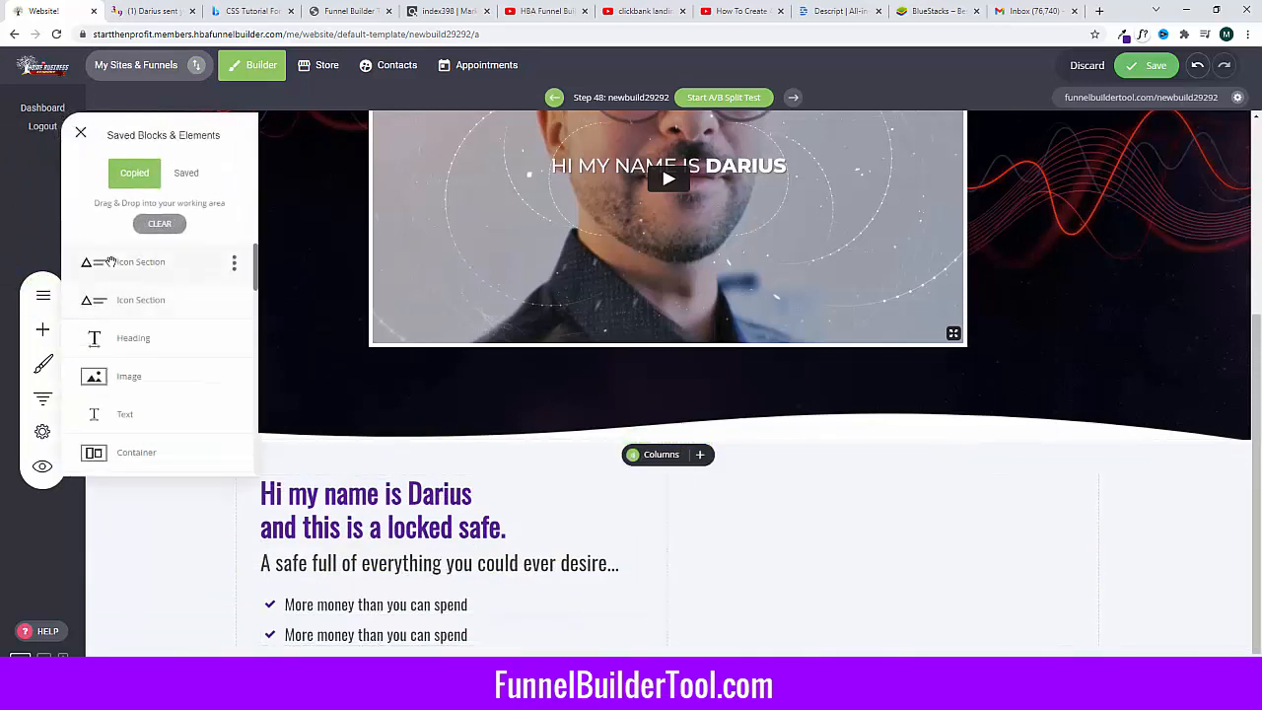
{"action": "left_click_drag", "start_coordinate": [111, 262], "coordinate": [383, 640]}
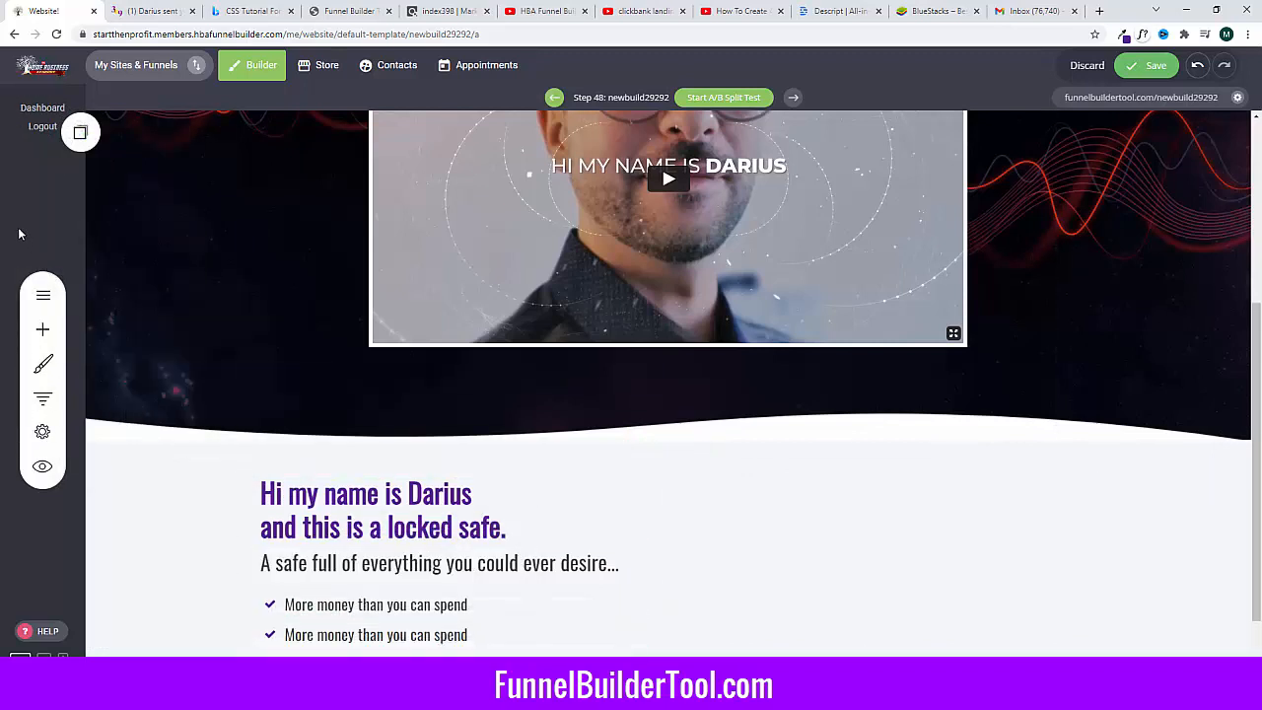
{"action": "left_click", "coordinate": [80, 132]}
{"action": "left_click_drag", "start_coordinate": [112, 262], "coordinate": [406, 631]}
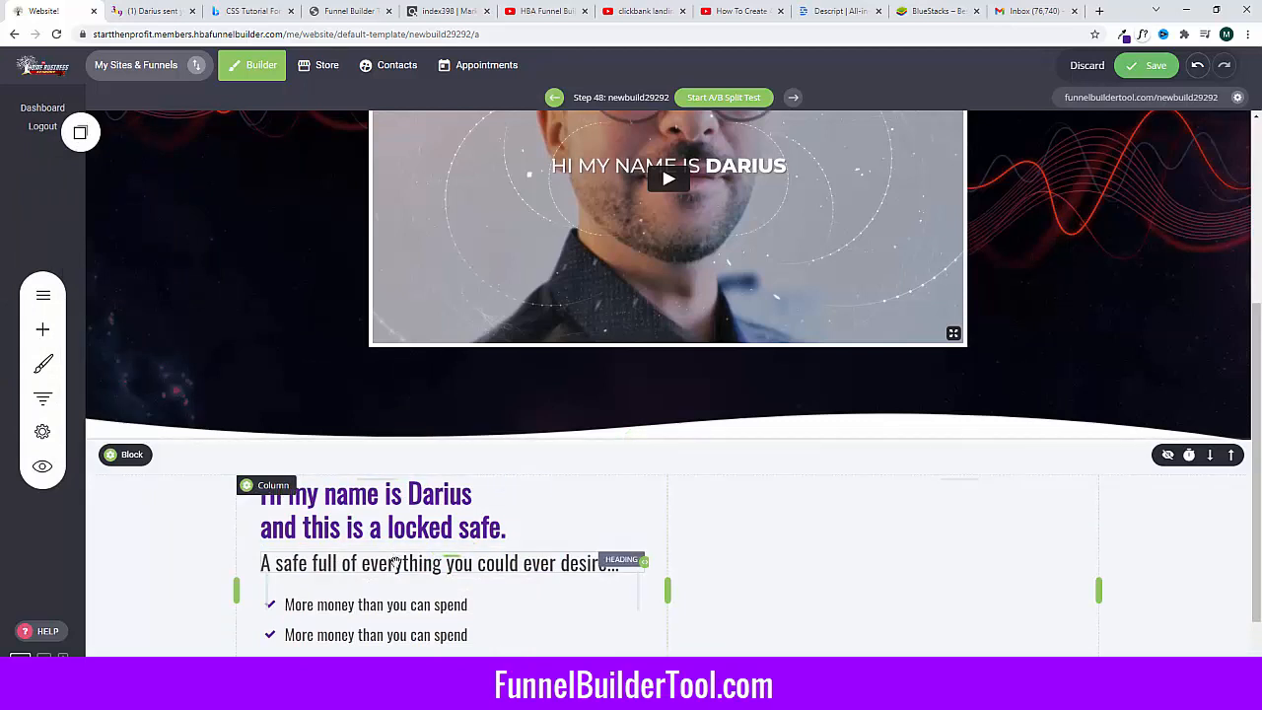
{"action": "scroll", "coordinate": [151, 245], "scroll_direction": "down", "scroll_amount": 1}
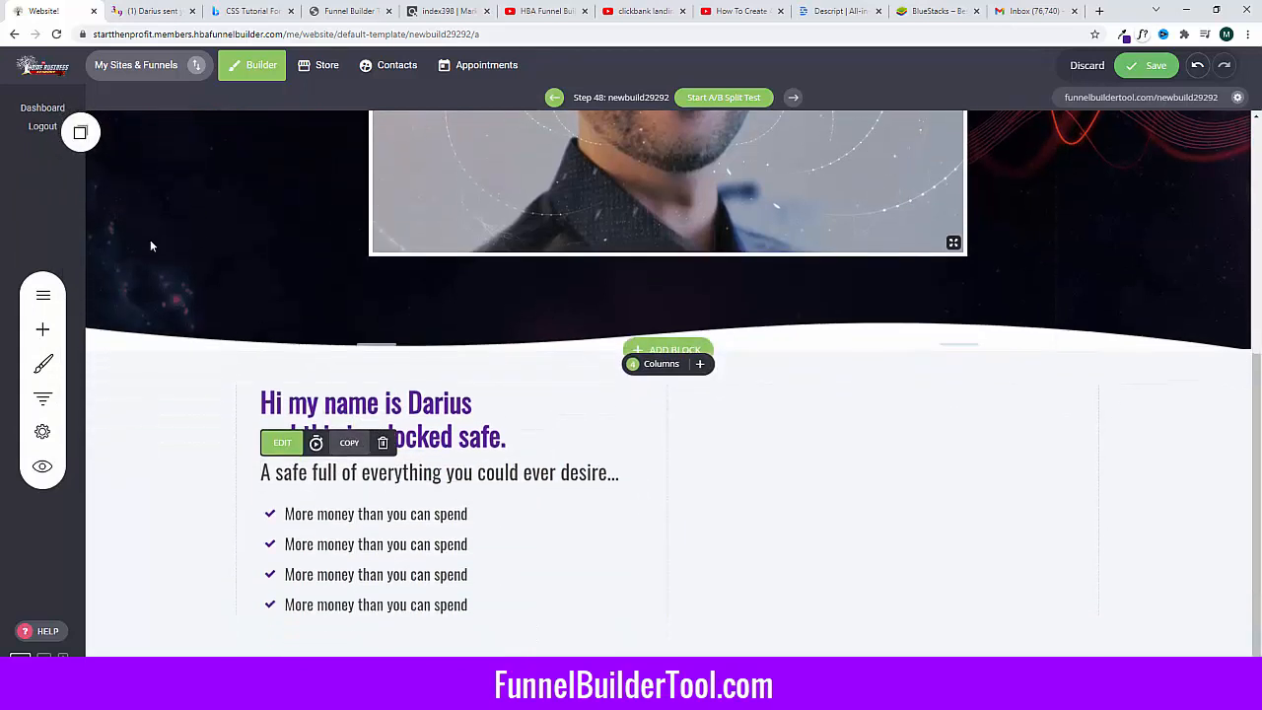
Step: Place a copy of the subheading below the checklist and copy the sales page's sentence following its checklist
{"action": "left_click", "coordinate": [80, 132]}
{"action": "left_click_drag", "start_coordinate": [138, 268], "coordinate": [365, 623]}
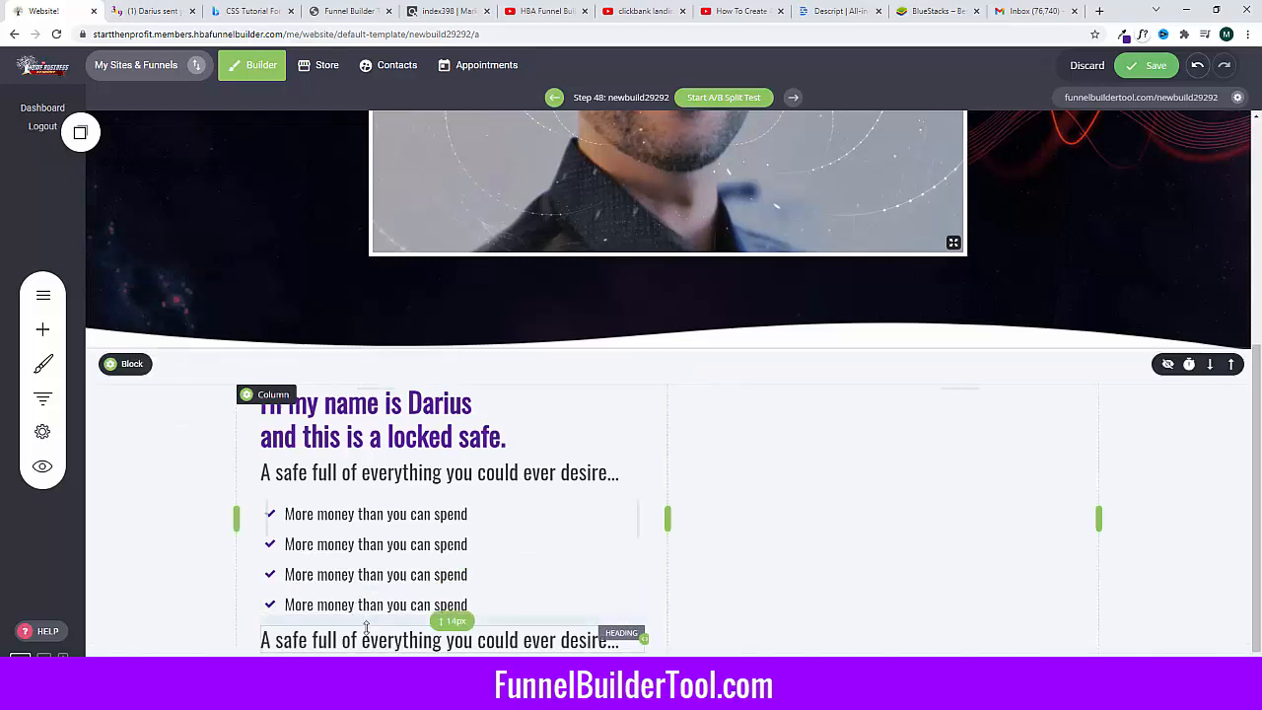
{"action": "left_click", "coordinate": [121, 7]}
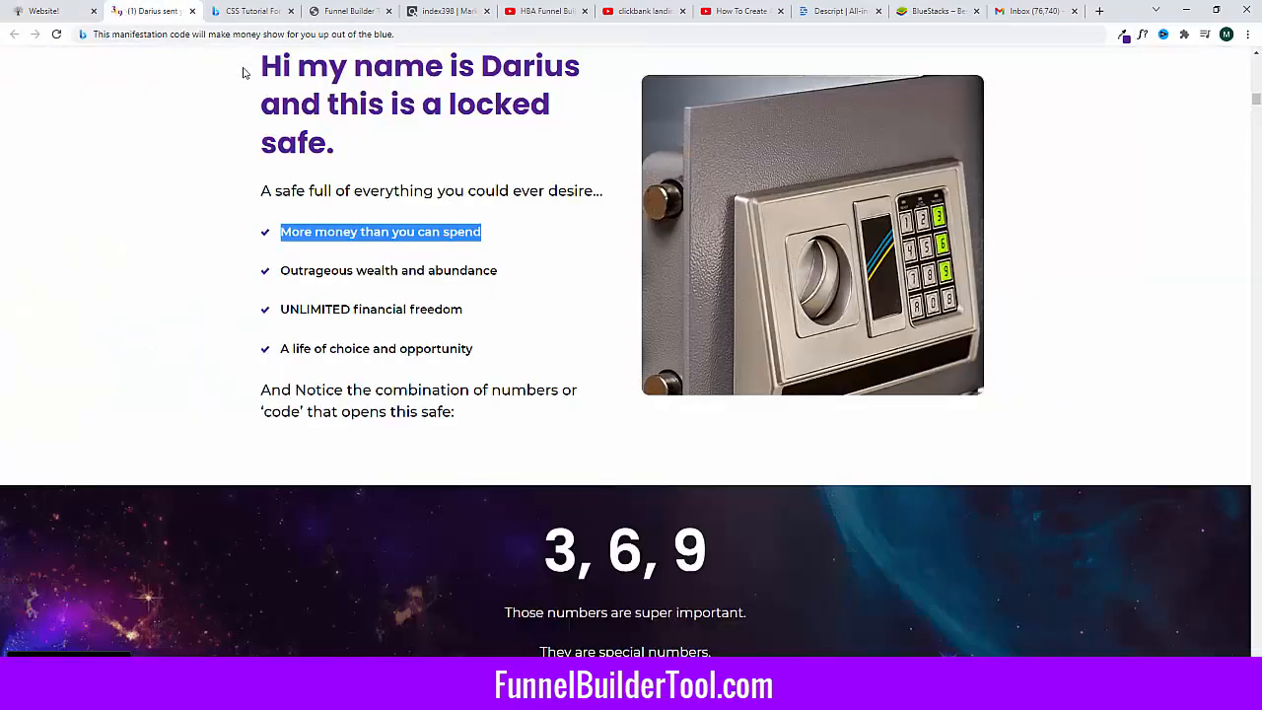
{"action": "left_click_drag", "start_coordinate": [264, 389], "coordinate": [467, 436]}
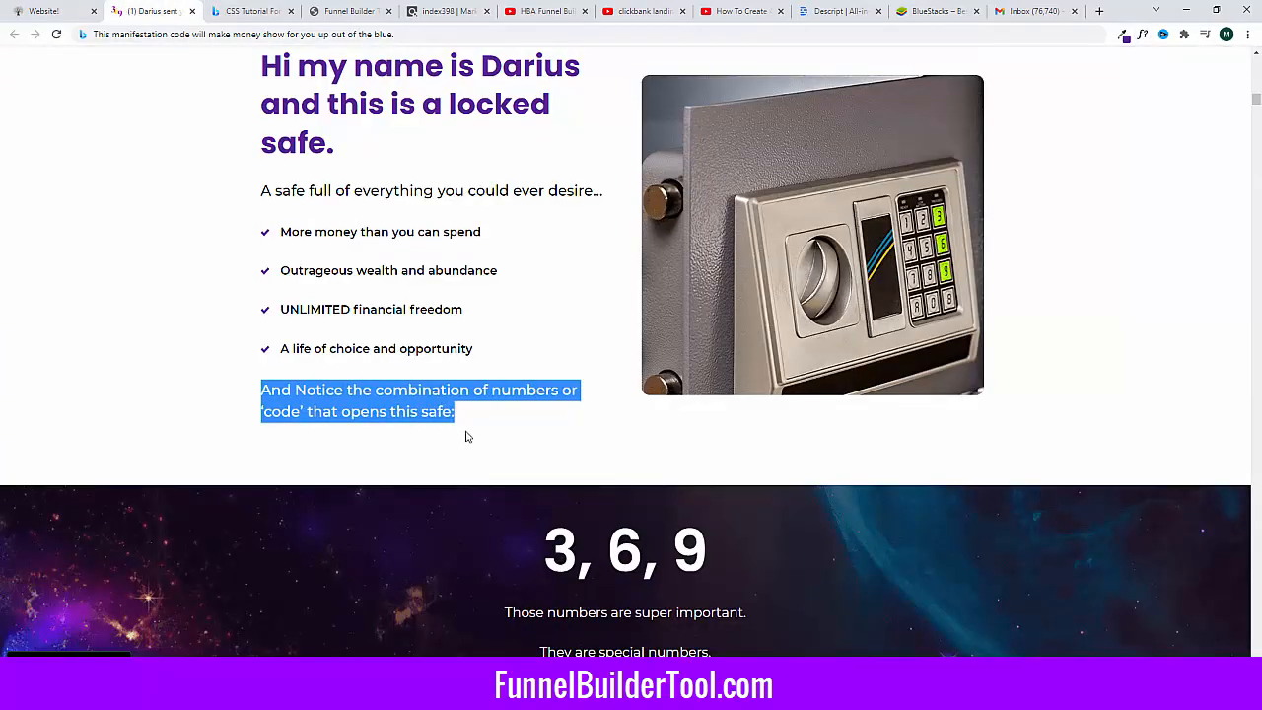
{"action": "right_click", "coordinate": [409, 376]}
{"action": "left_click", "coordinate": [449, 378]}
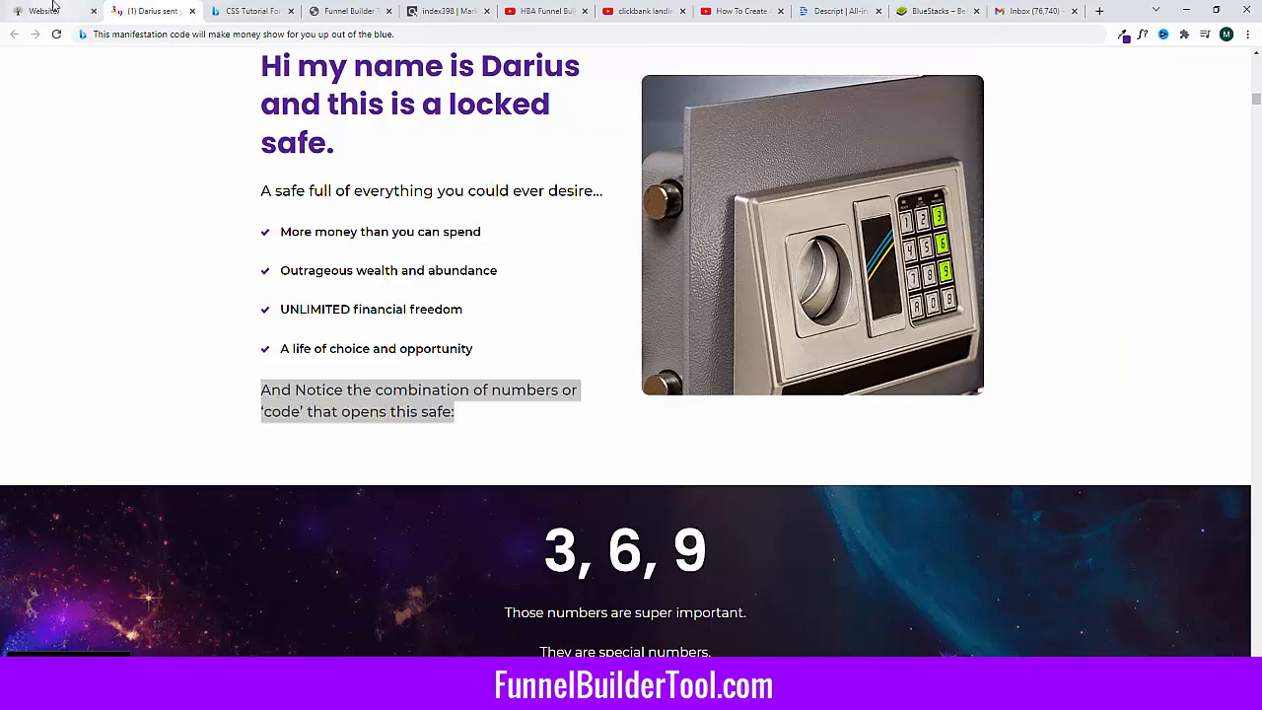
Step: Replace the duplicated subheading's text with "And Notice the combination of numbers or 'code' that opens this safe:"
{"action": "left_click", "coordinate": [49, 10]}
{"action": "scroll", "coordinate": [441, 576], "scroll_direction": "down", "scroll_amount": 1}
{"action": "left_click", "coordinate": [428, 604]}
{"action": "triple_click", "coordinate": [428, 603]}
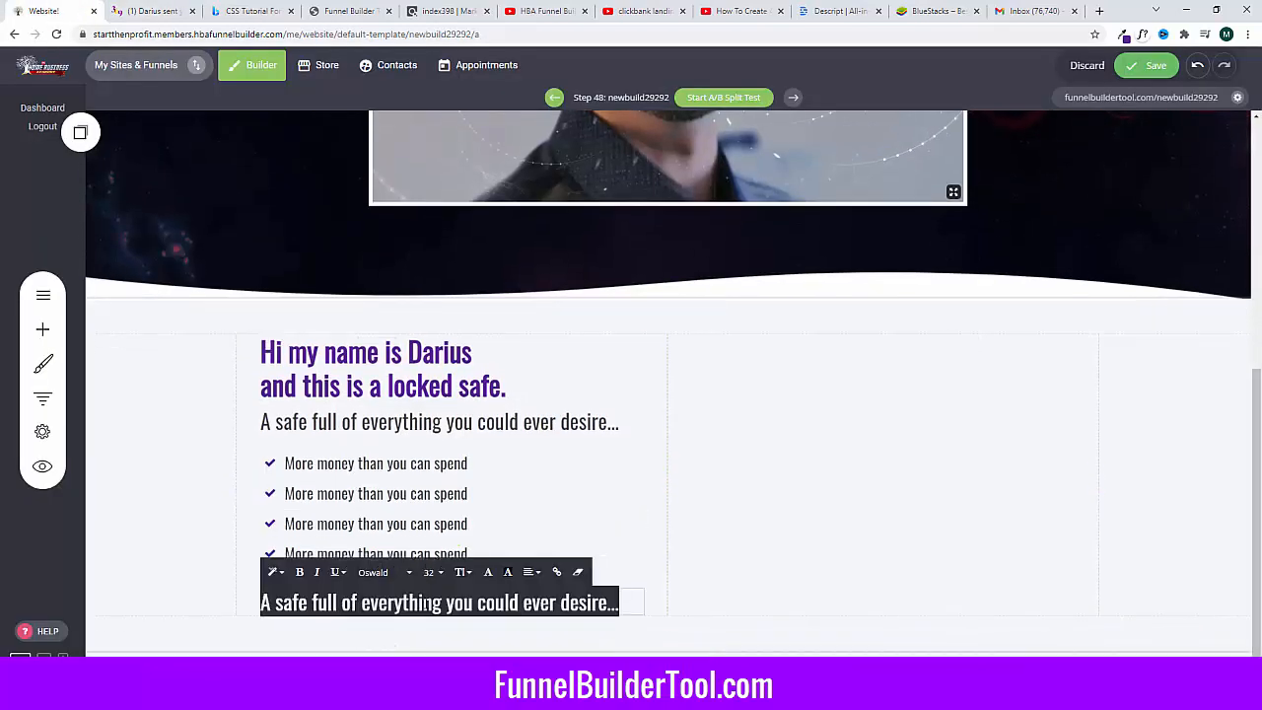
{"action": "key", "text": "ctrl+v"}
{"action": "double_click", "coordinate": [427, 604]}
{"action": "left_click", "coordinate": [440, 632]}
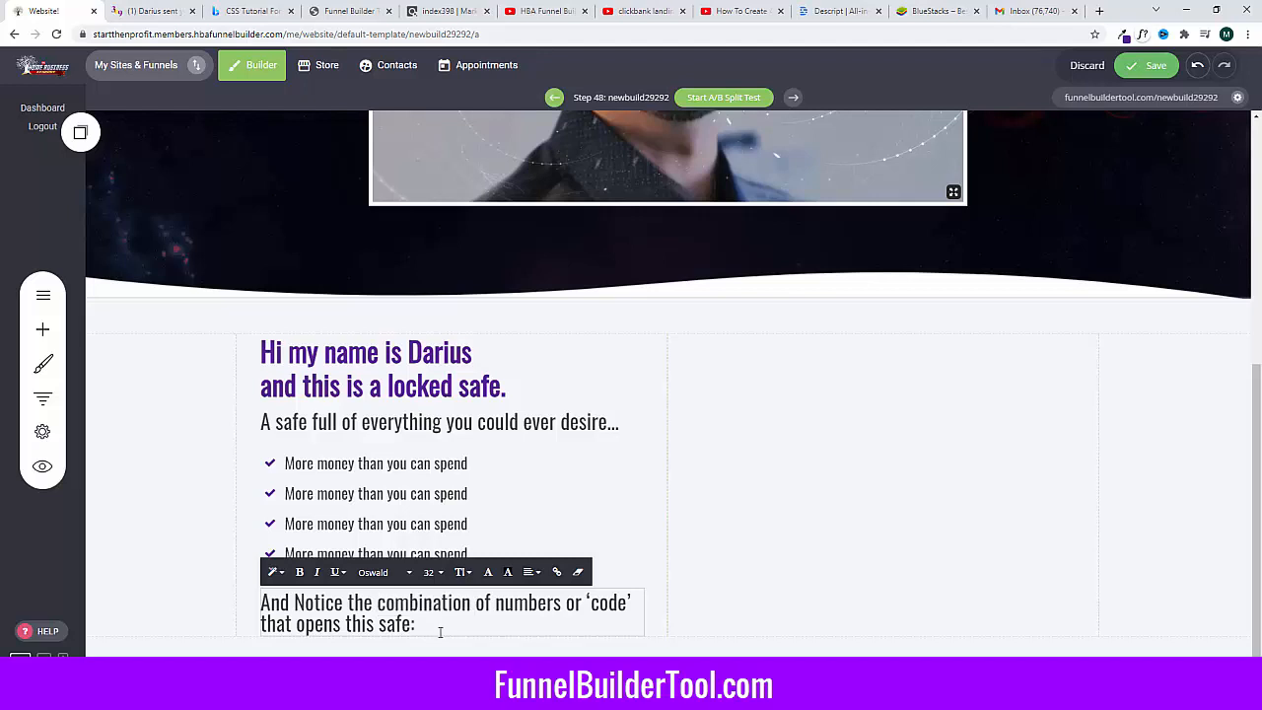
Step: Set the font of the closing line below the checklist to Poppins and widen its column to 43%
{"action": "left_click_drag", "start_coordinate": [435, 626], "coordinate": [243, 575]}
{"action": "left_click", "coordinate": [378, 579]}
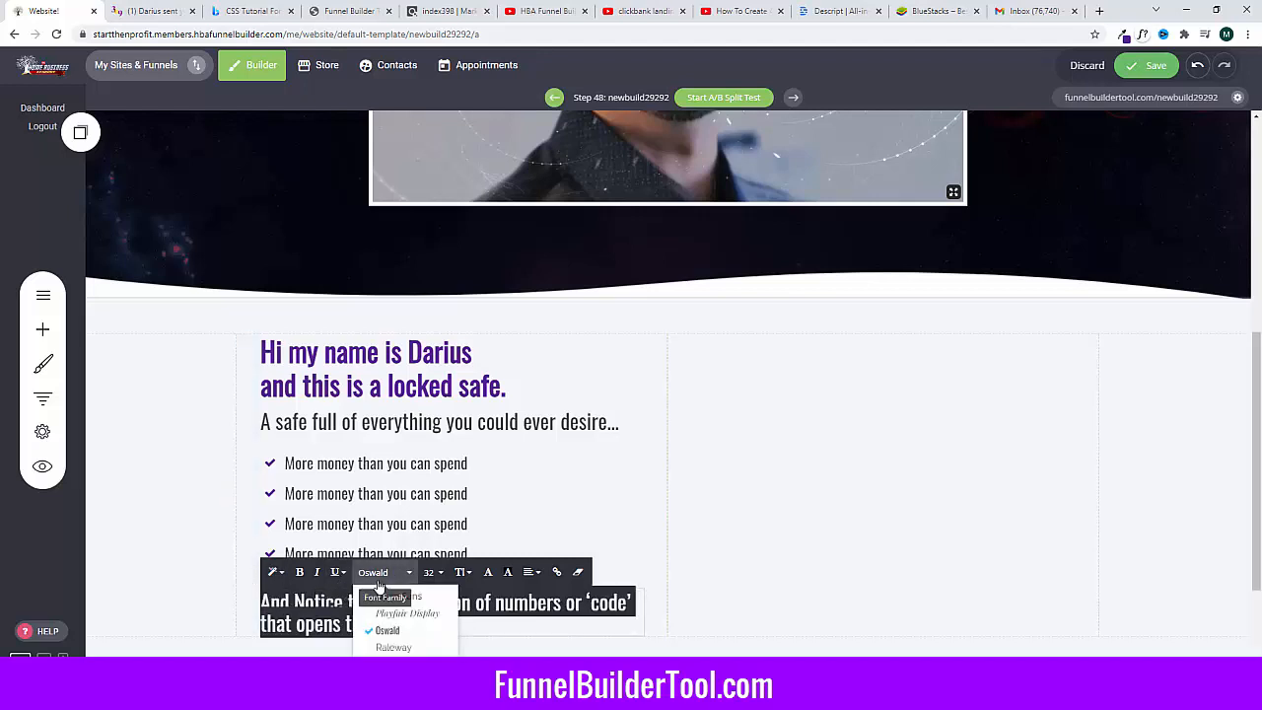
{"action": "scroll", "coordinate": [409, 653], "scroll_direction": "down", "scroll_amount": 3}
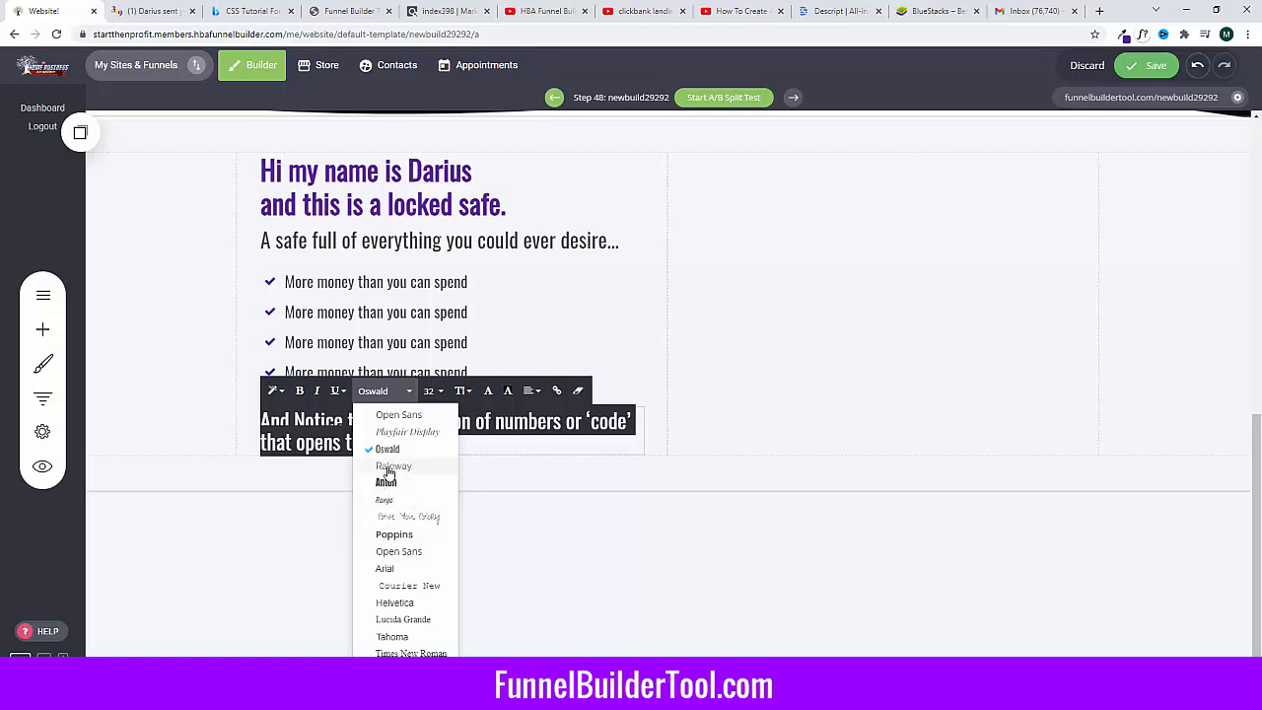
{"action": "left_click", "coordinate": [391, 539]}
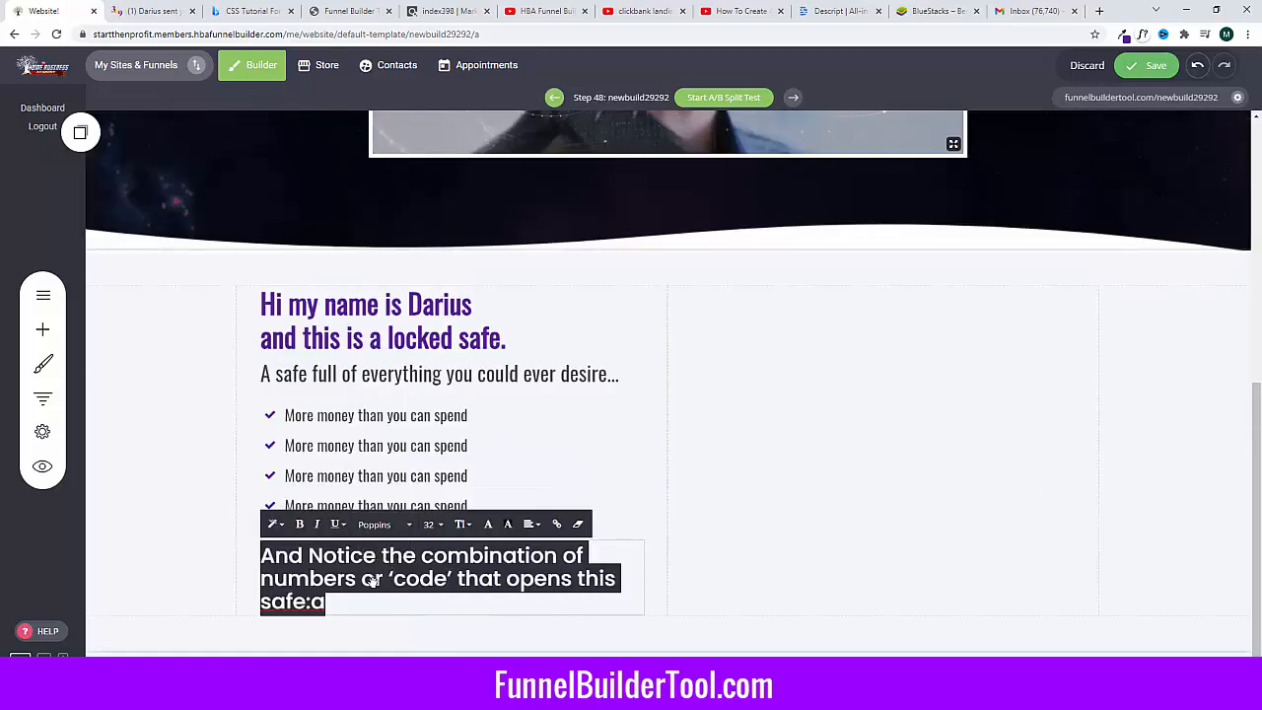
{"action": "left_click", "coordinate": [666, 500]}
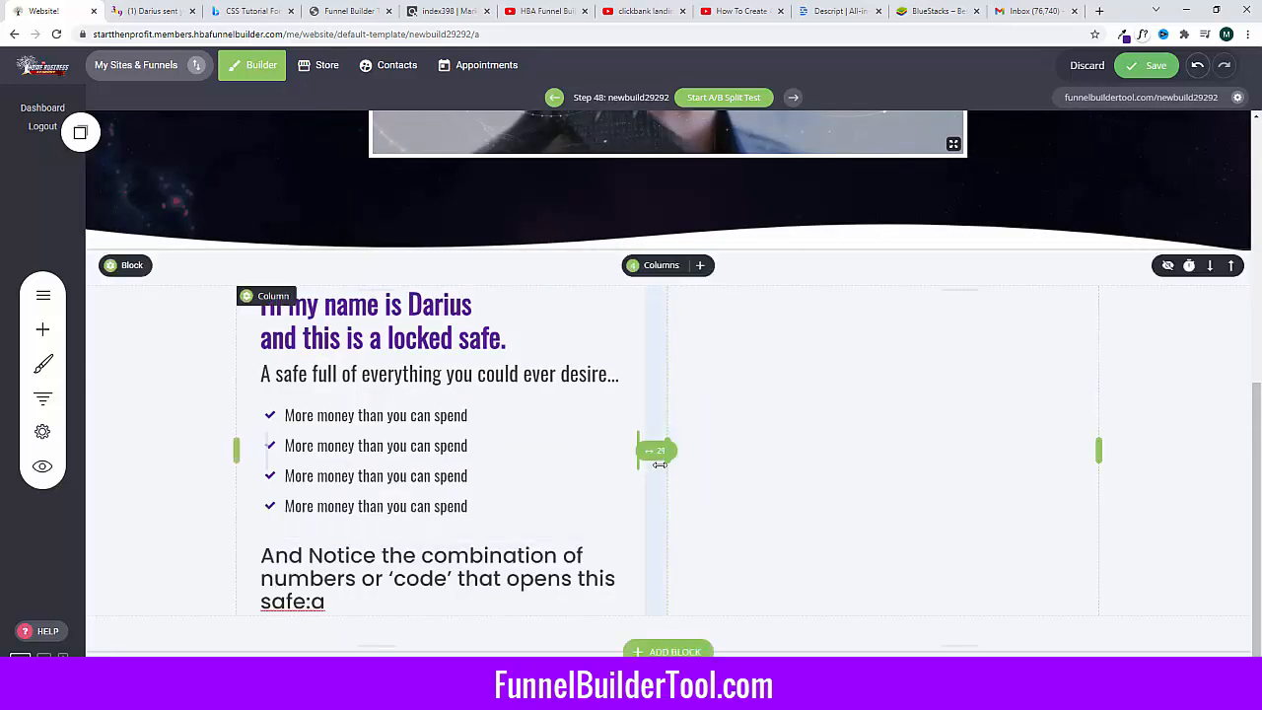
{"action": "left_click_drag", "start_coordinate": [669, 444], "coordinate": [738, 441]}
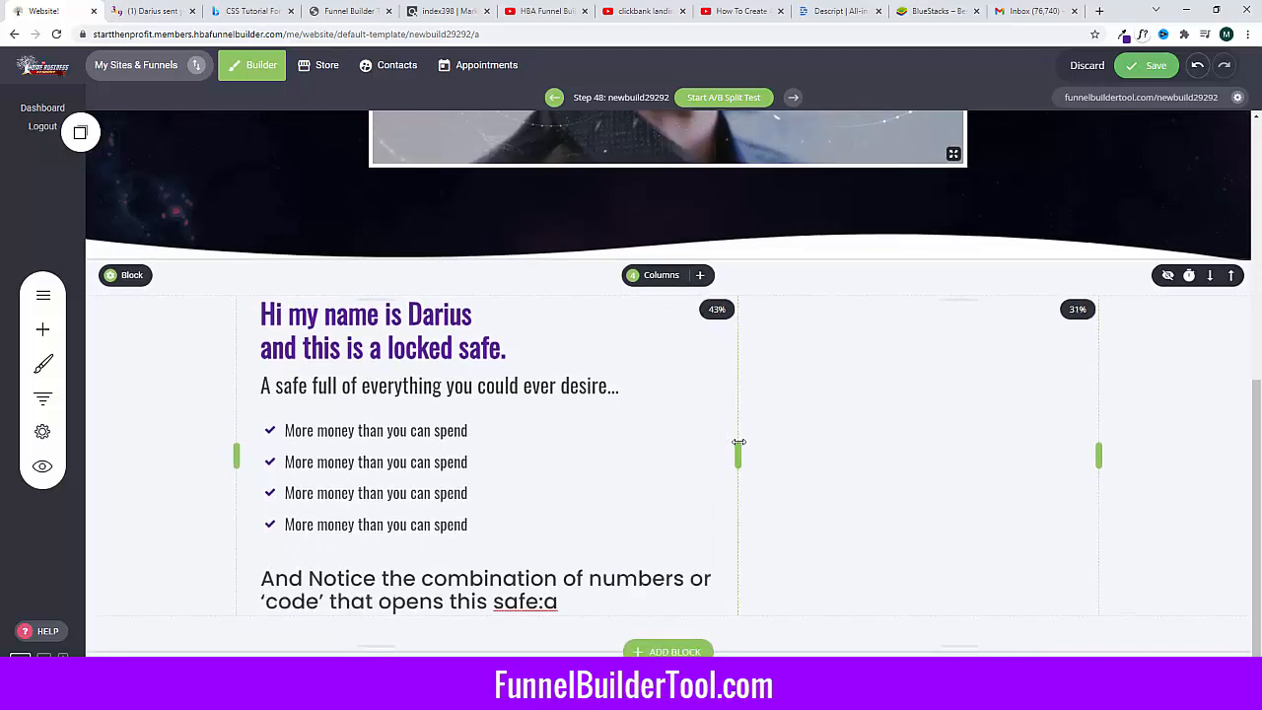
Step: Change the font of the subheading "A safe full of everything you could ever desire..." to Poppins
{"action": "triple_click", "coordinate": [387, 389]}
{"action": "left_click", "coordinate": [373, 357]}
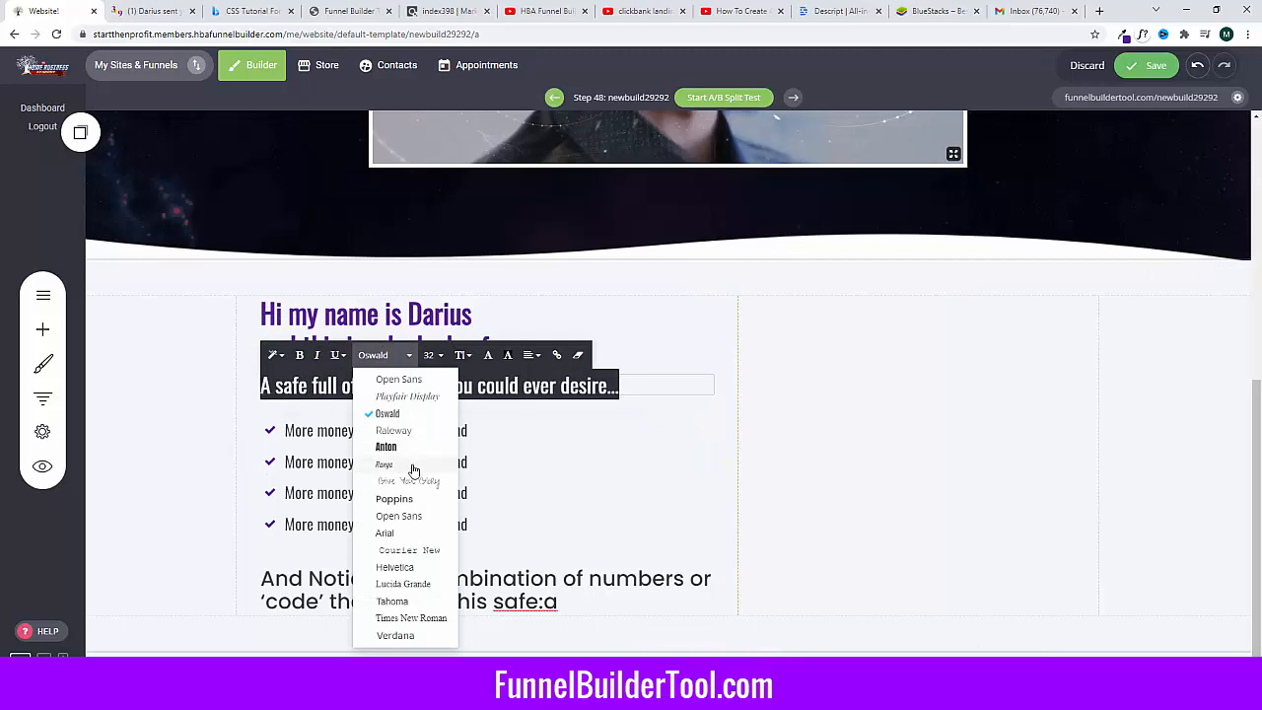
{"action": "left_click", "coordinate": [405, 501]}
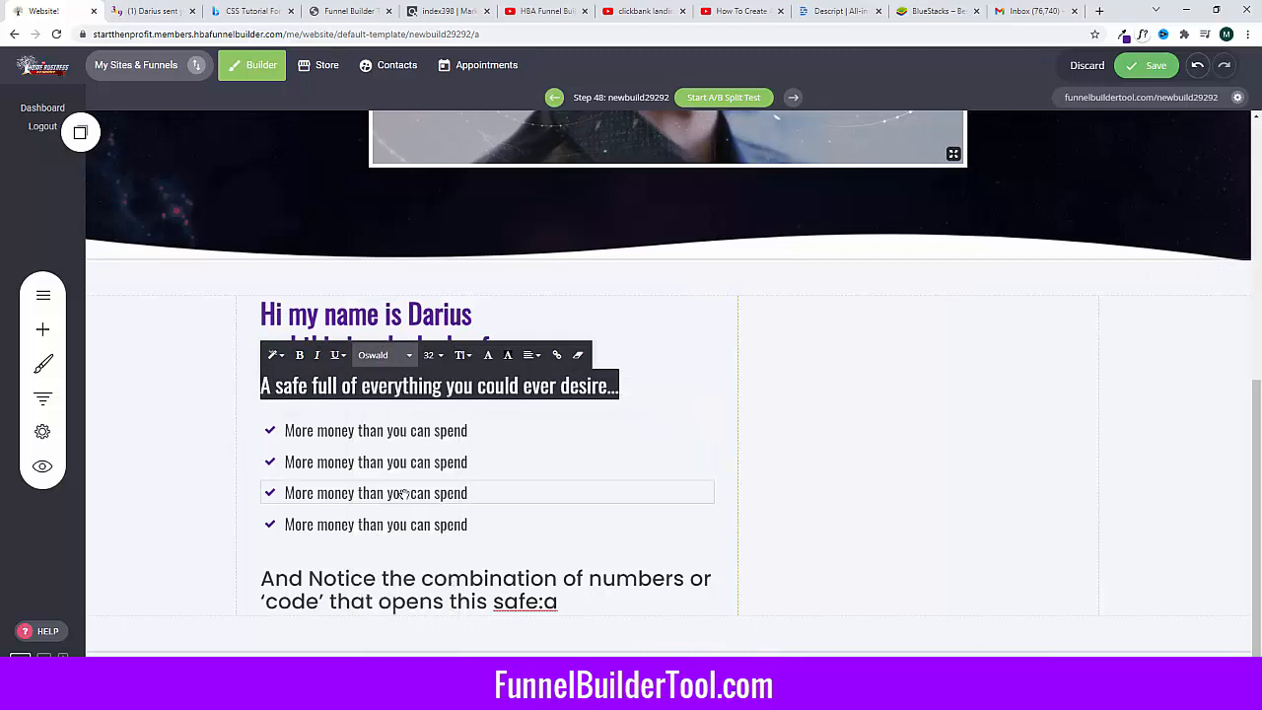
{"action": "left_click", "coordinate": [379, 356]}
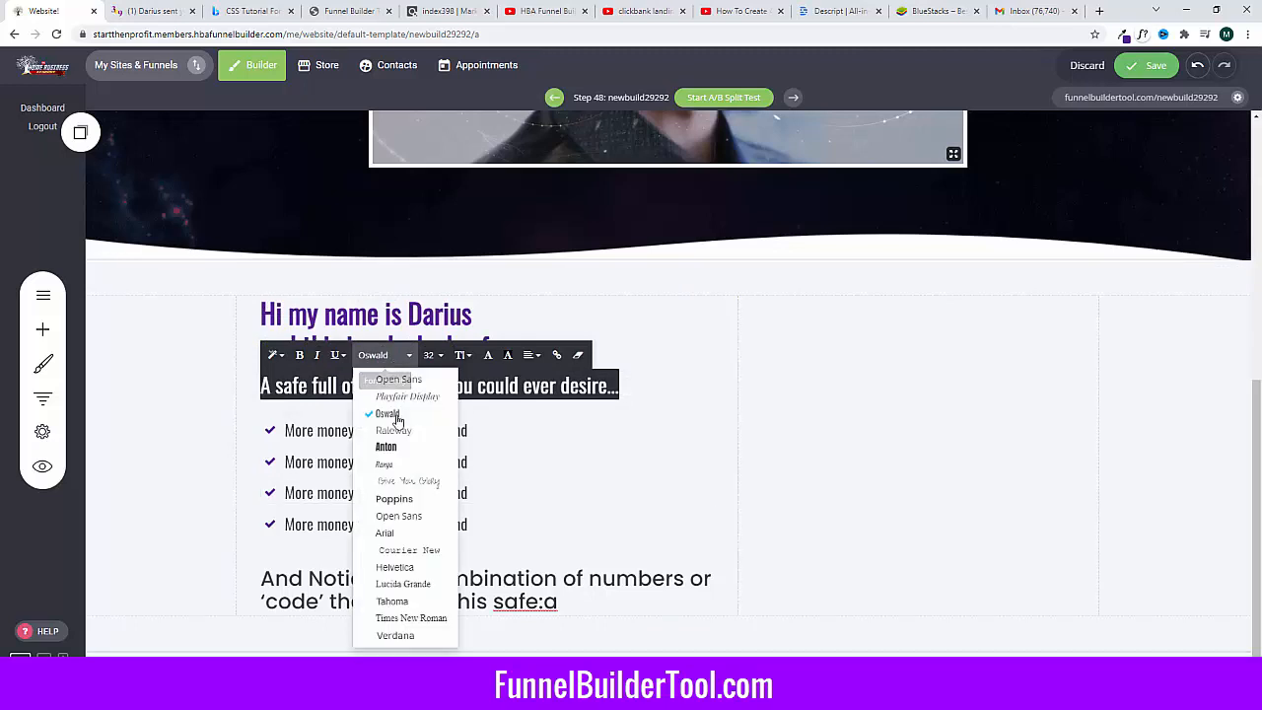
{"action": "left_click", "coordinate": [404, 507]}
{"action": "left_click", "coordinate": [451, 400]}
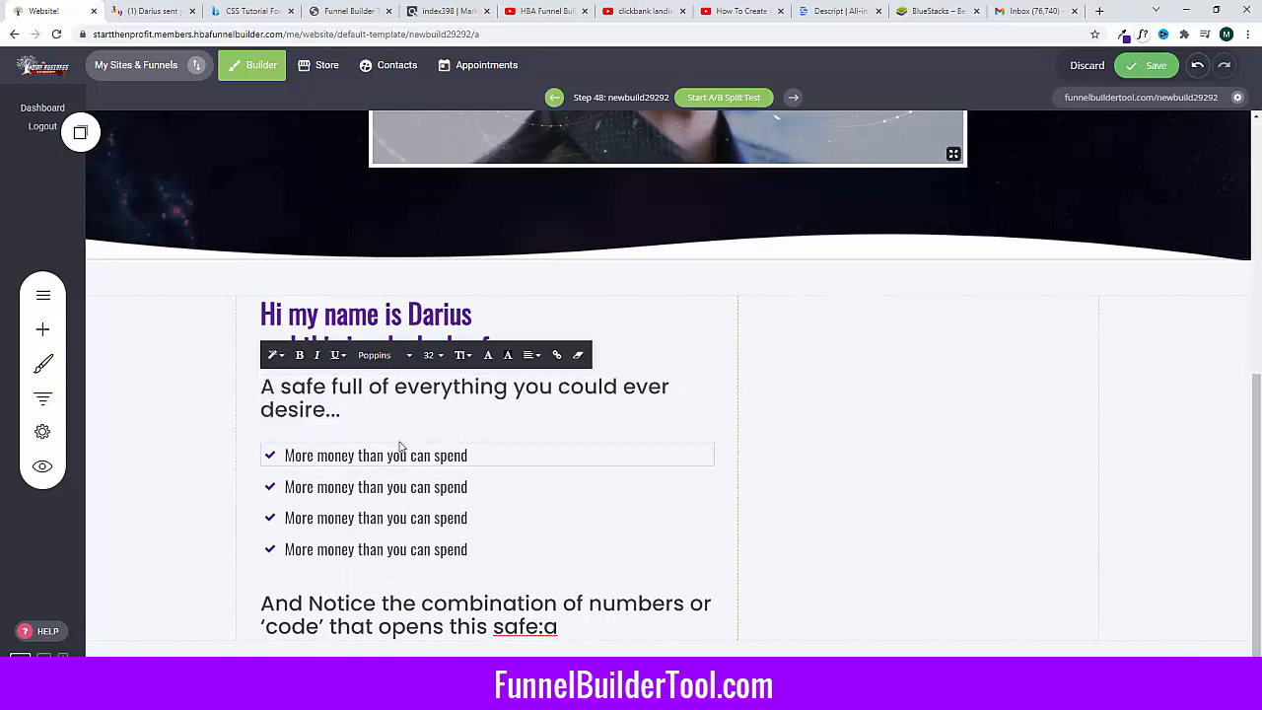
Step: Set the font of all four "More money than you can spend" checklist items to Poppins
{"action": "triple_click", "coordinate": [339, 460]}
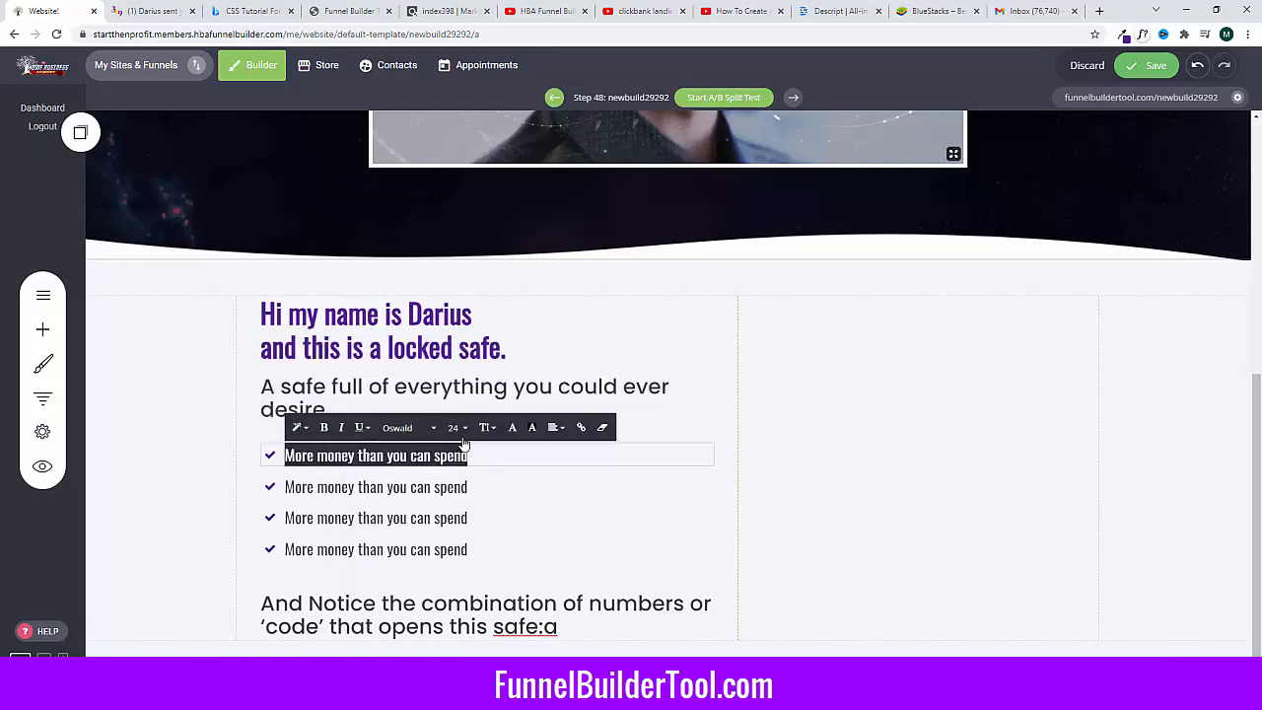
{"action": "left_click", "coordinate": [414, 428]}
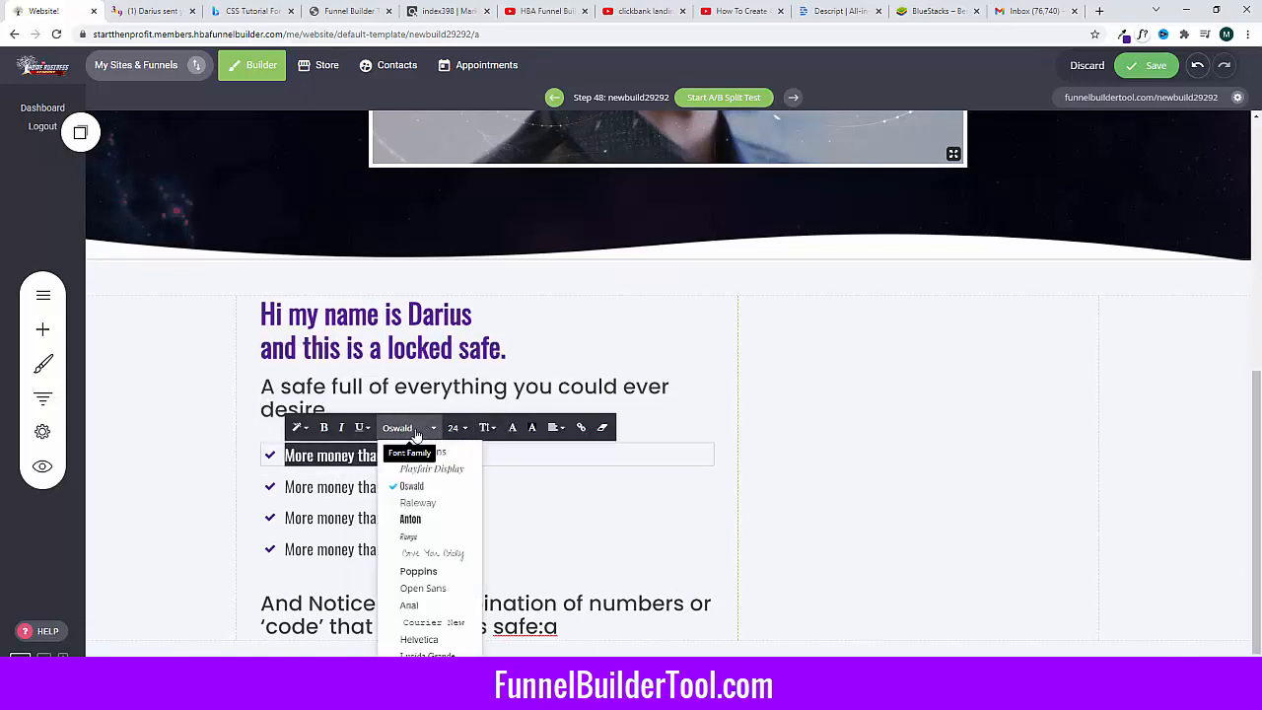
{"action": "left_click", "coordinate": [426, 586]}
{"action": "key", "text": "ctrl+z"}
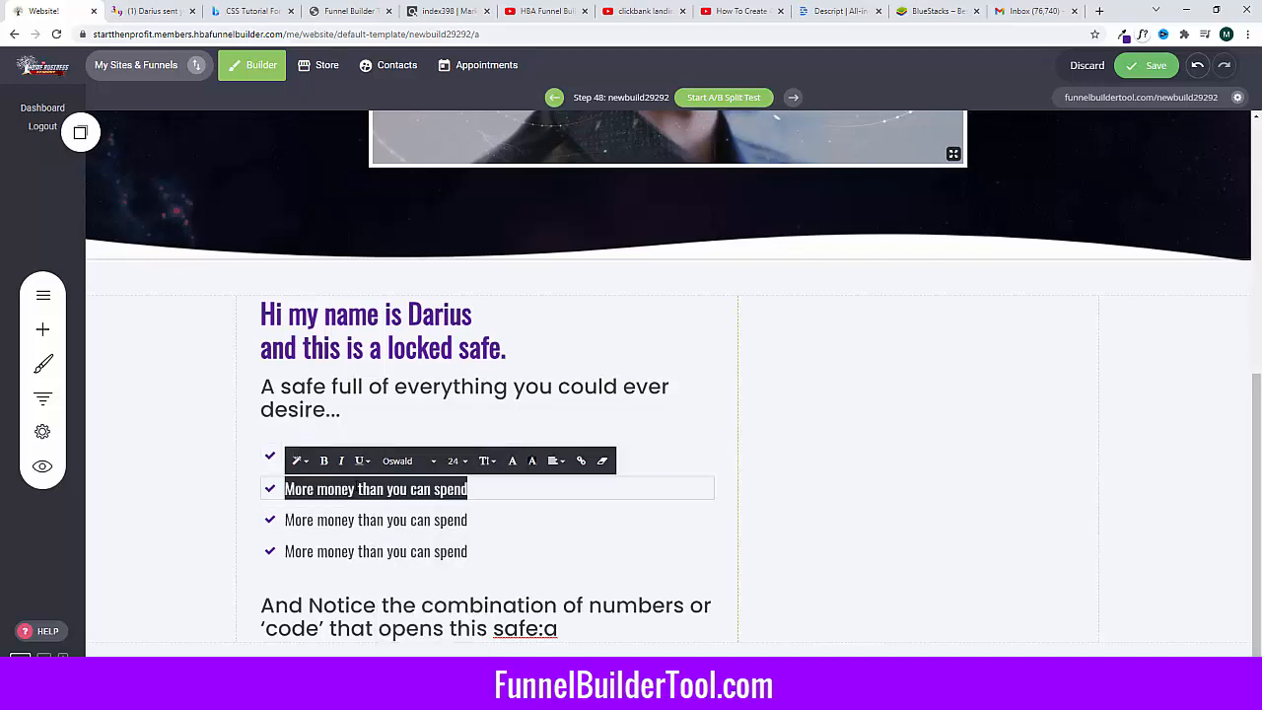
{"action": "left_click", "coordinate": [406, 460]}
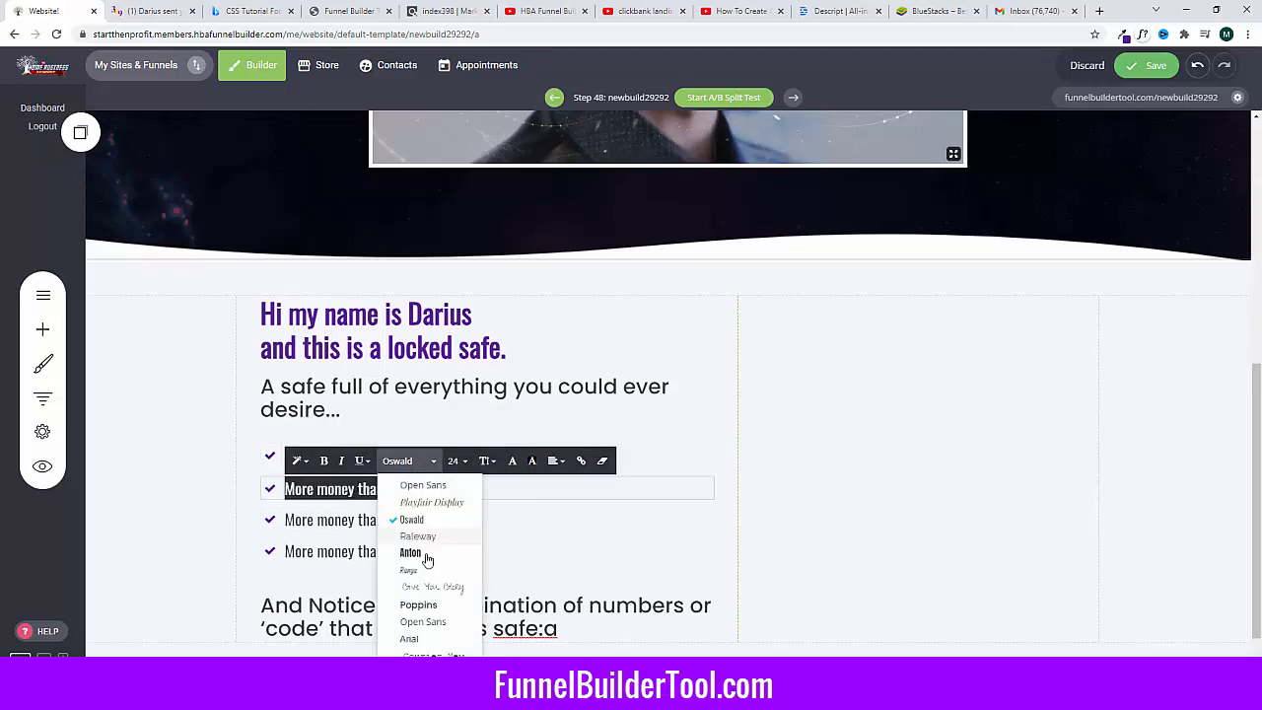
{"action": "left_click", "coordinate": [419, 606]}
{"action": "triple_click", "coordinate": [414, 521]}
{"action": "left_click", "coordinate": [406, 494]}
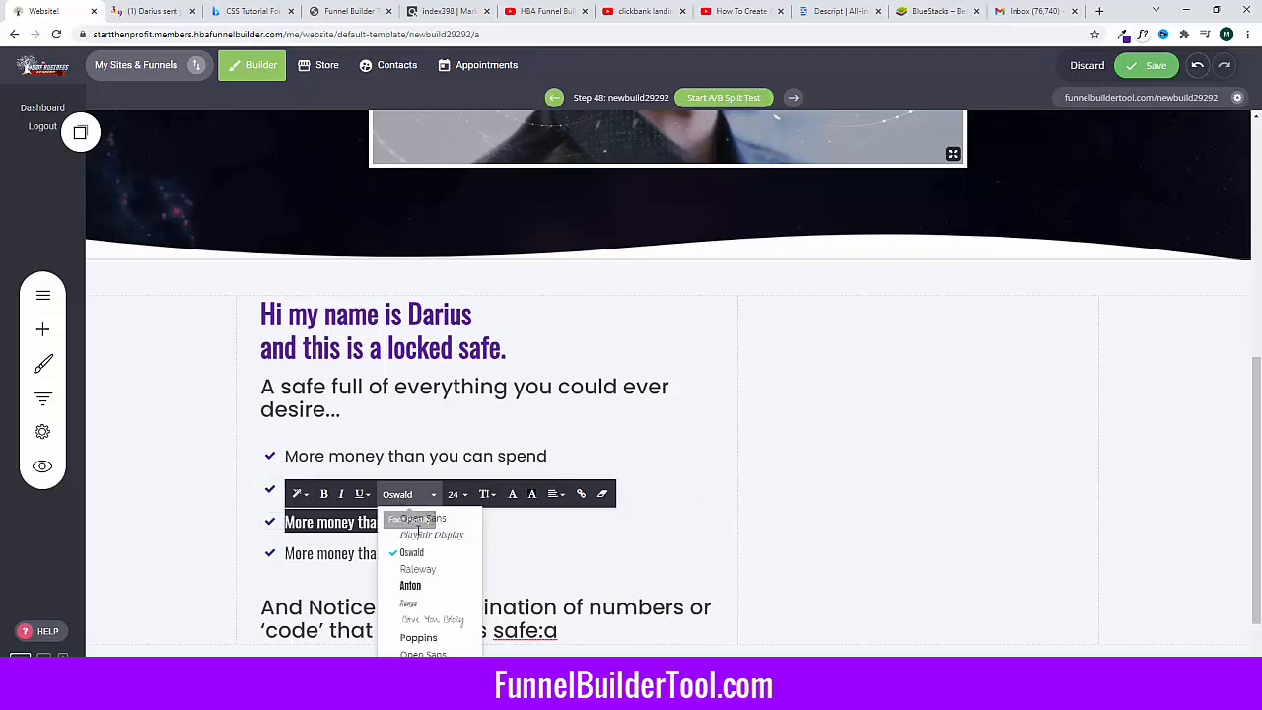
{"action": "left_click", "coordinate": [418, 638]}
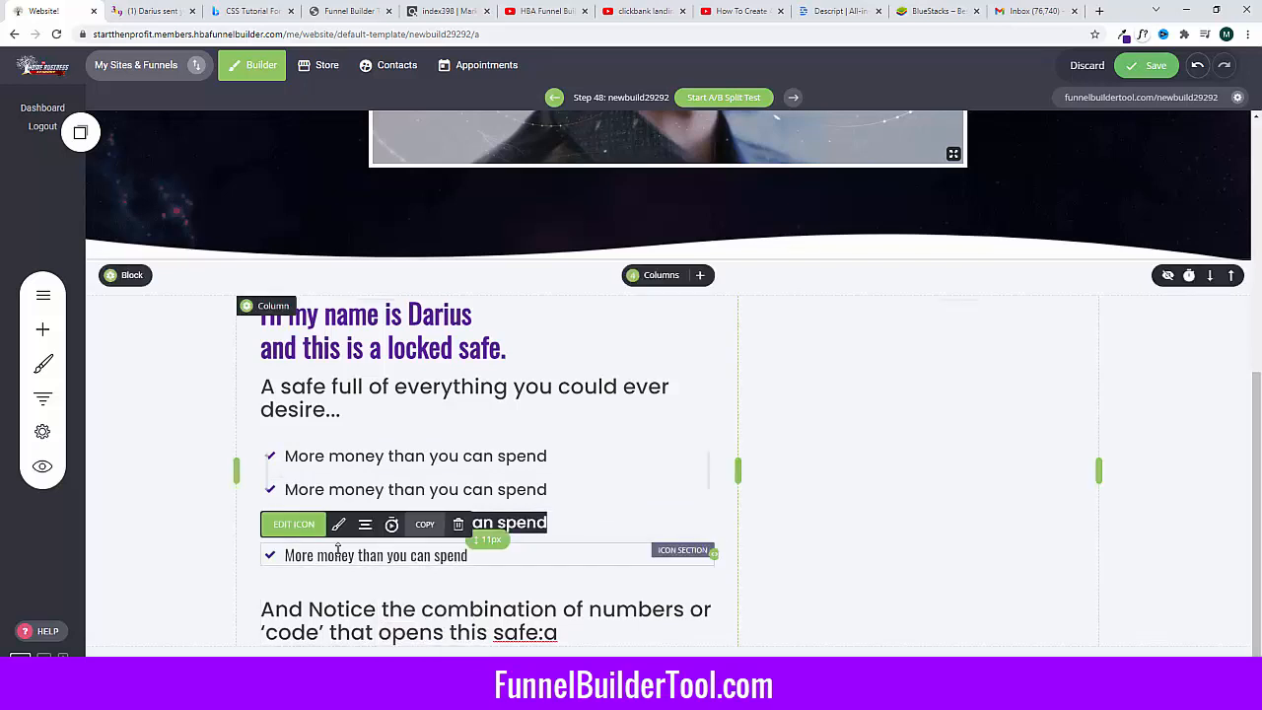
{"action": "triple_click", "coordinate": [356, 556]}
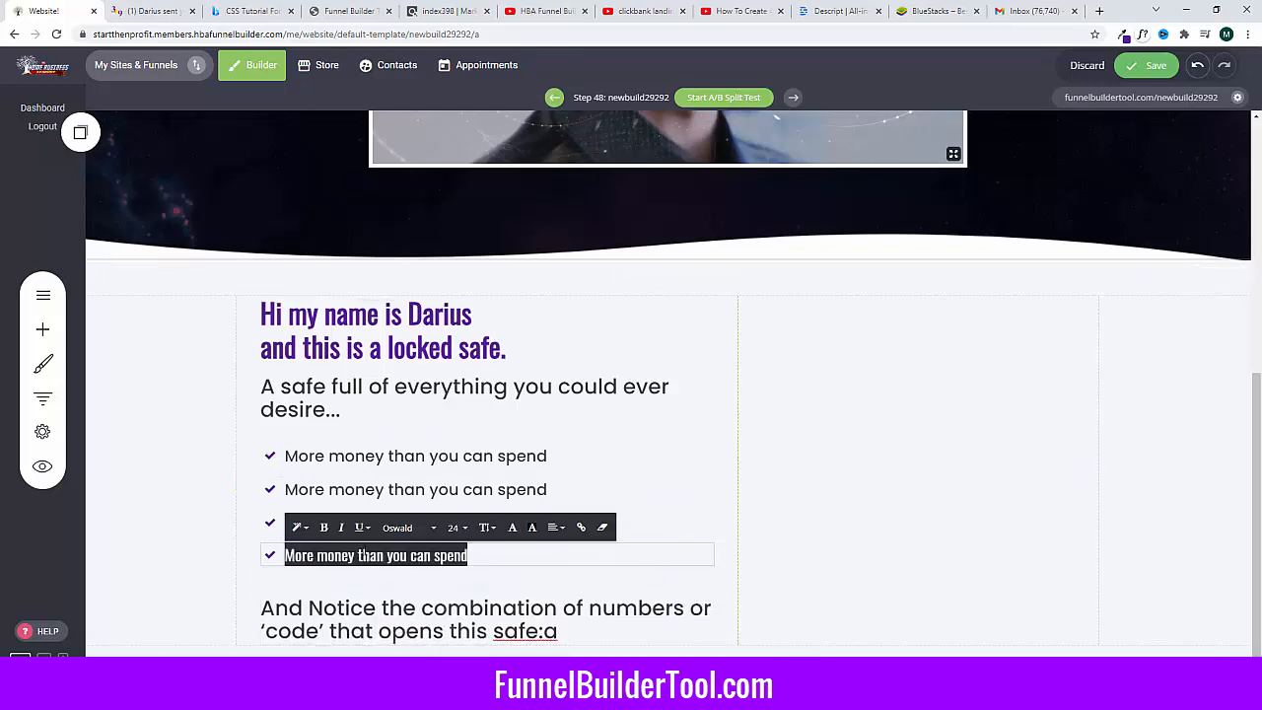
{"action": "left_click", "coordinate": [424, 530]}
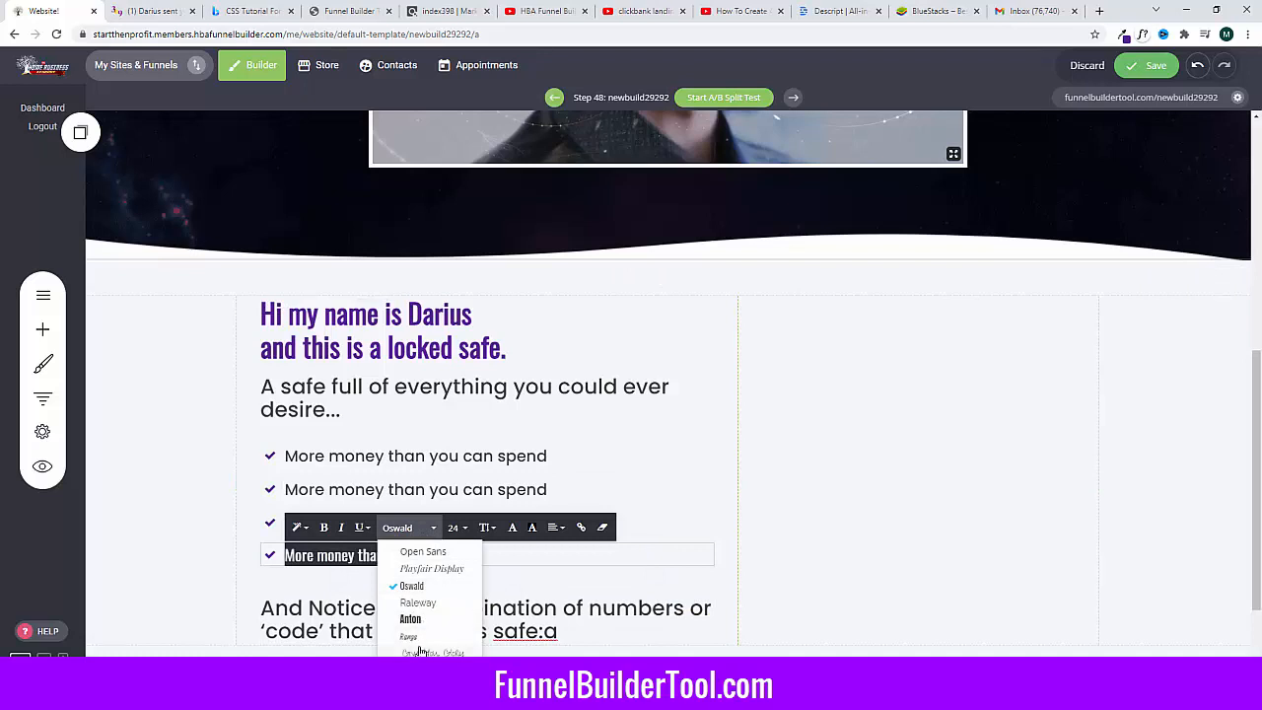
{"action": "left_click", "coordinate": [418, 703]}
{"action": "left_click", "coordinate": [779, 469]}
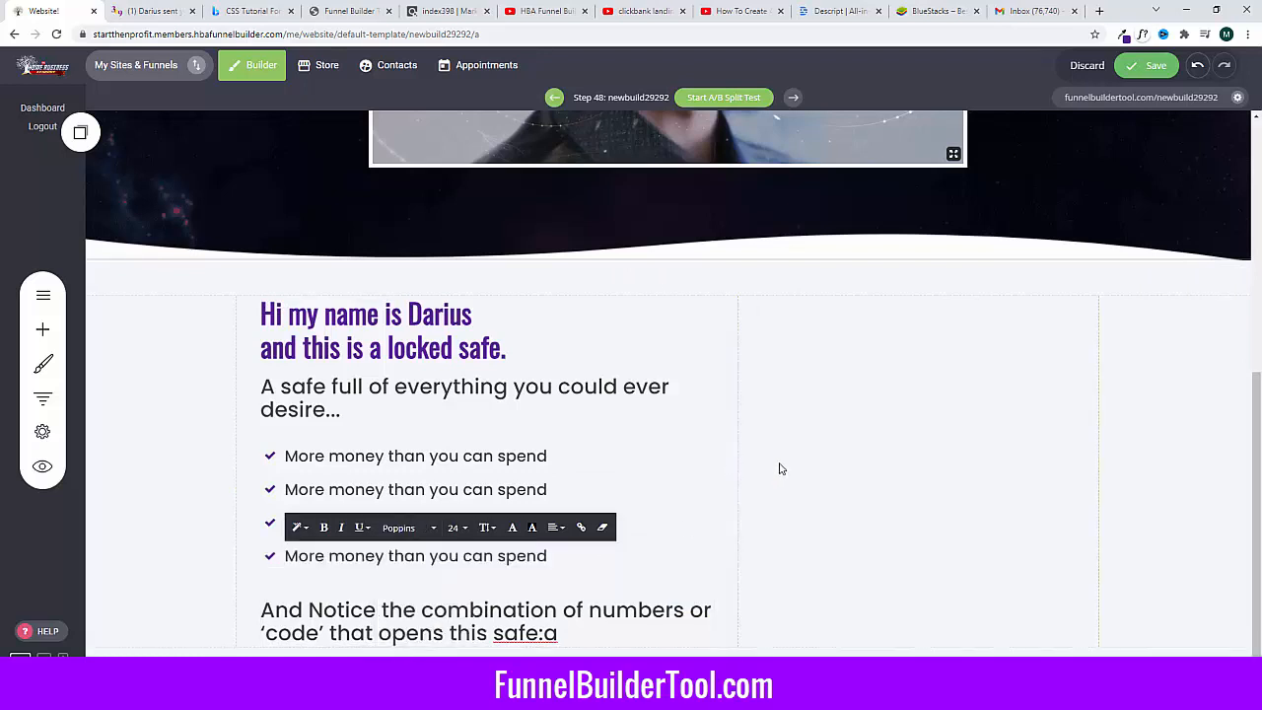
Step: Place a text widget in the empty column beside the checklist and insert two blank lines above its placeholder text
{"action": "left_click", "coordinate": [153, 12]}
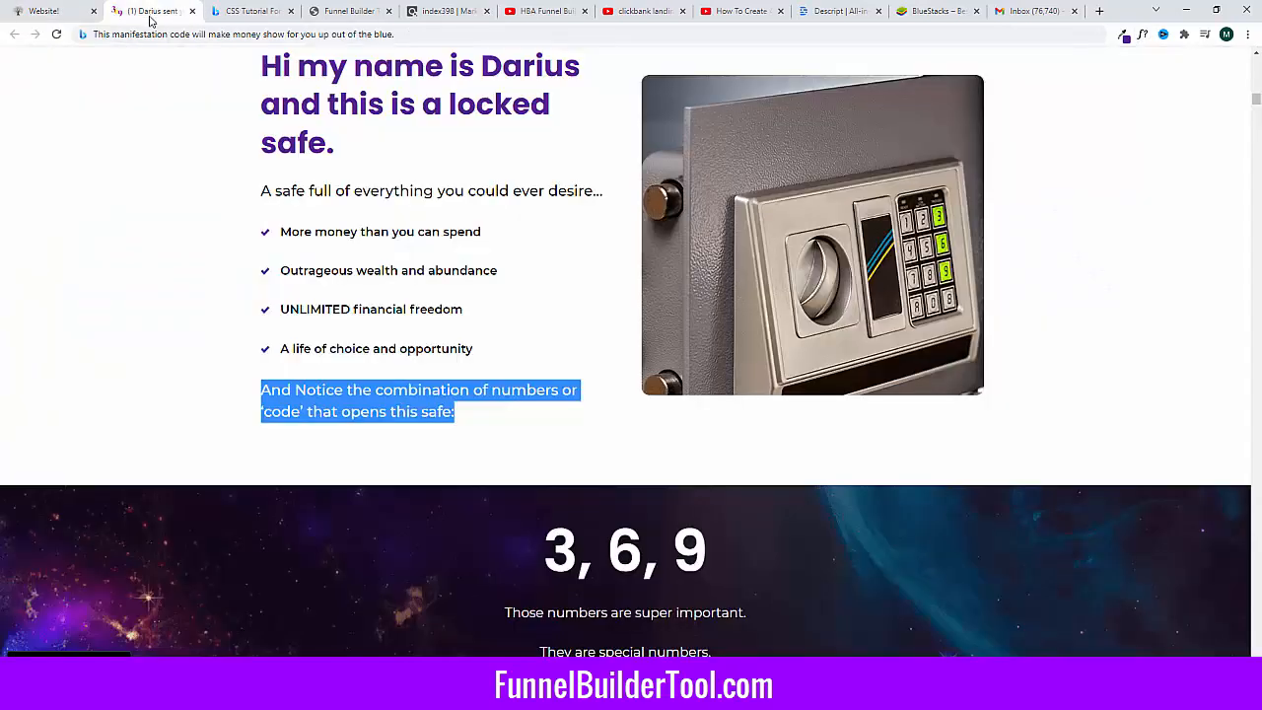
{"action": "left_click", "coordinate": [59, 12]}
{"action": "left_click", "coordinate": [43, 329]}
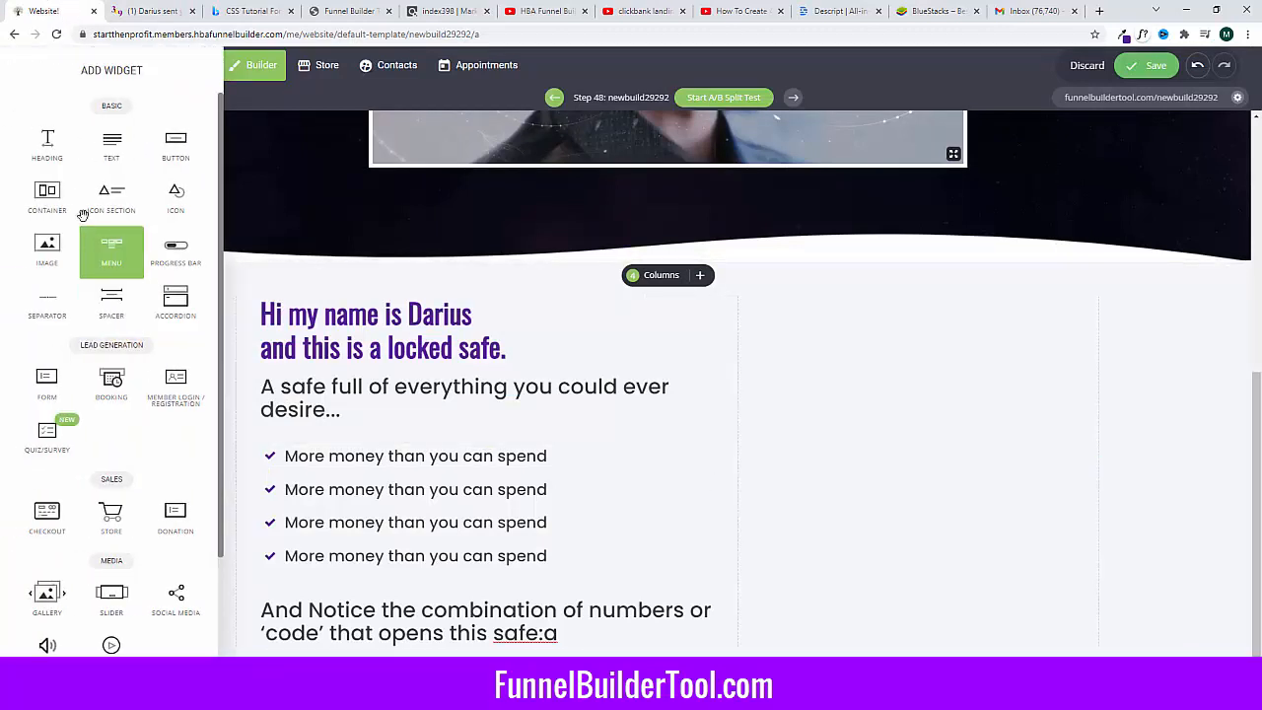
{"action": "left_click_drag", "start_coordinate": [108, 148], "coordinate": [911, 439]}
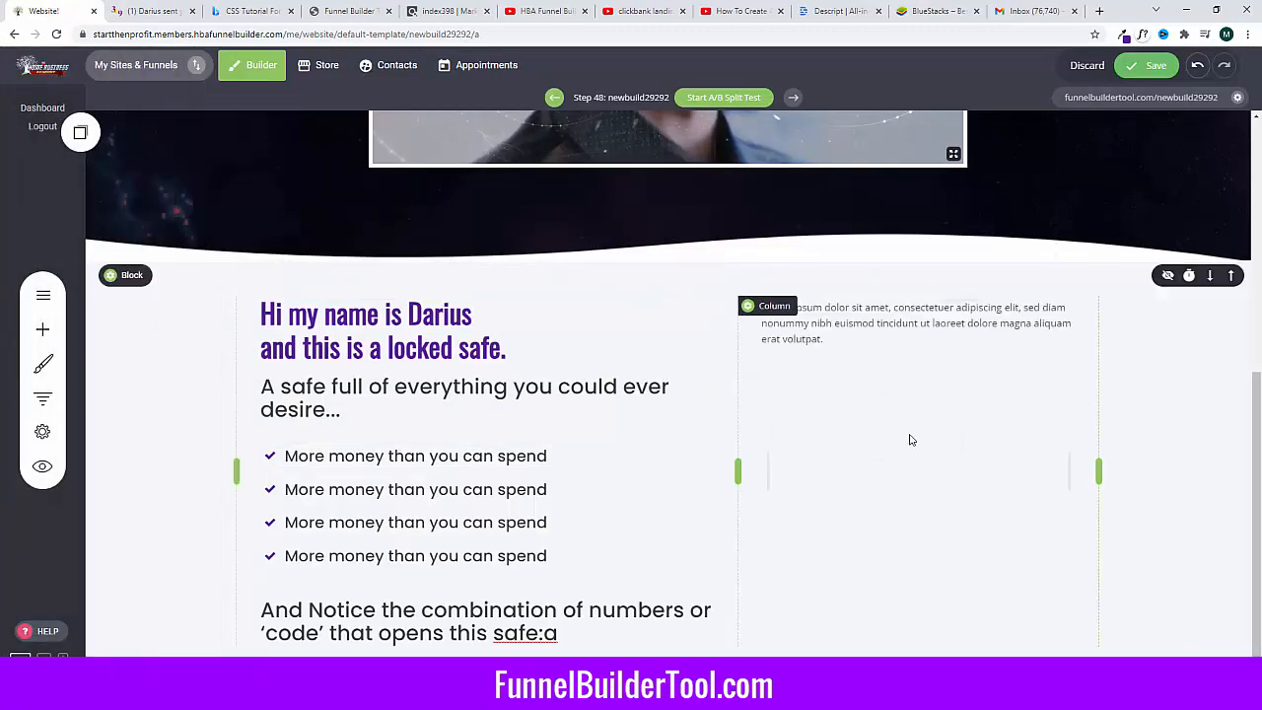
{"action": "left_click", "coordinate": [807, 307]}
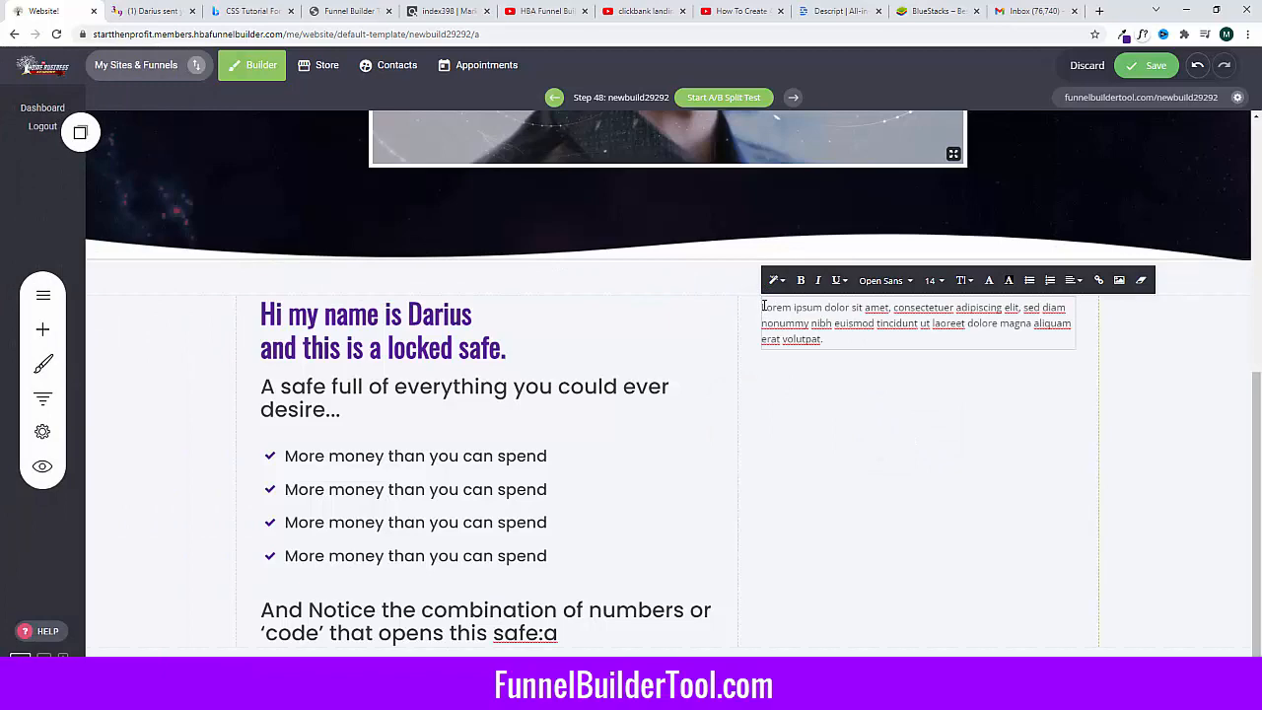
{"action": "key", "text": "Return"}
{"action": "key", "text": "Return"}
{"action": "left_click", "coordinate": [767, 304]}
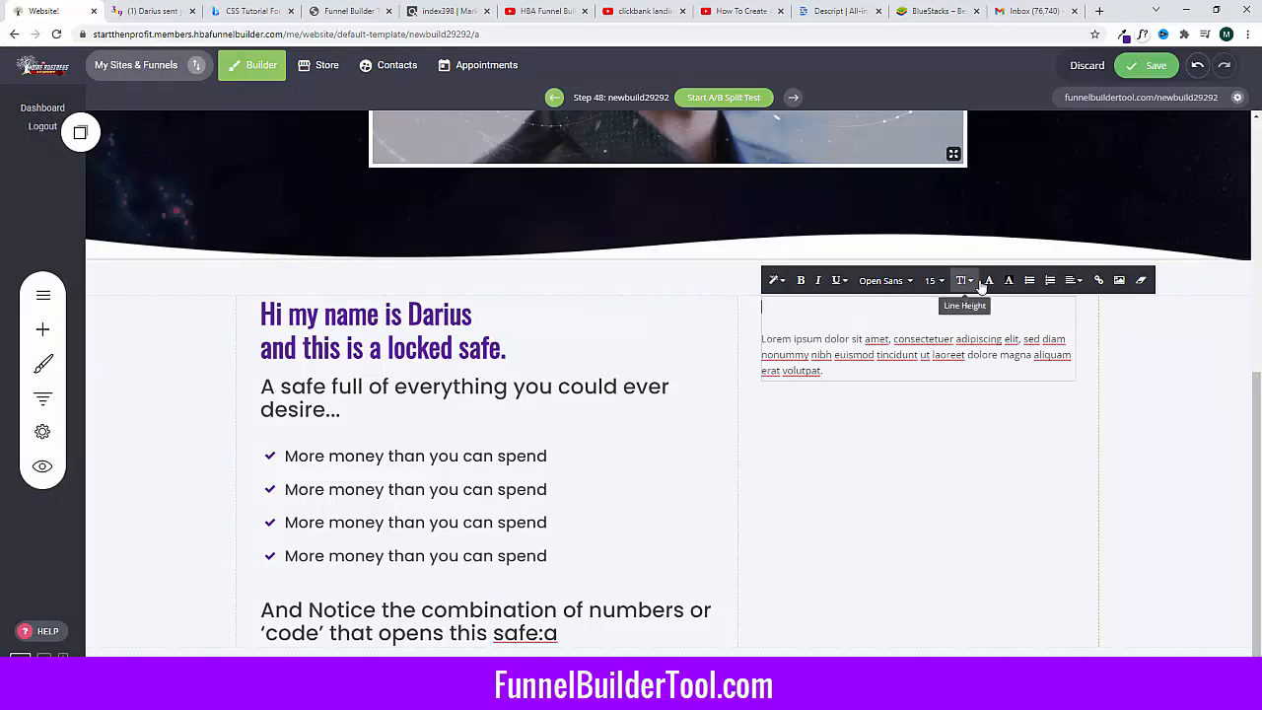
Step: Insert the safe keypad image from the manifest folder above the placeholder text and size it to 100%
{"action": "left_click", "coordinate": [1119, 280]}
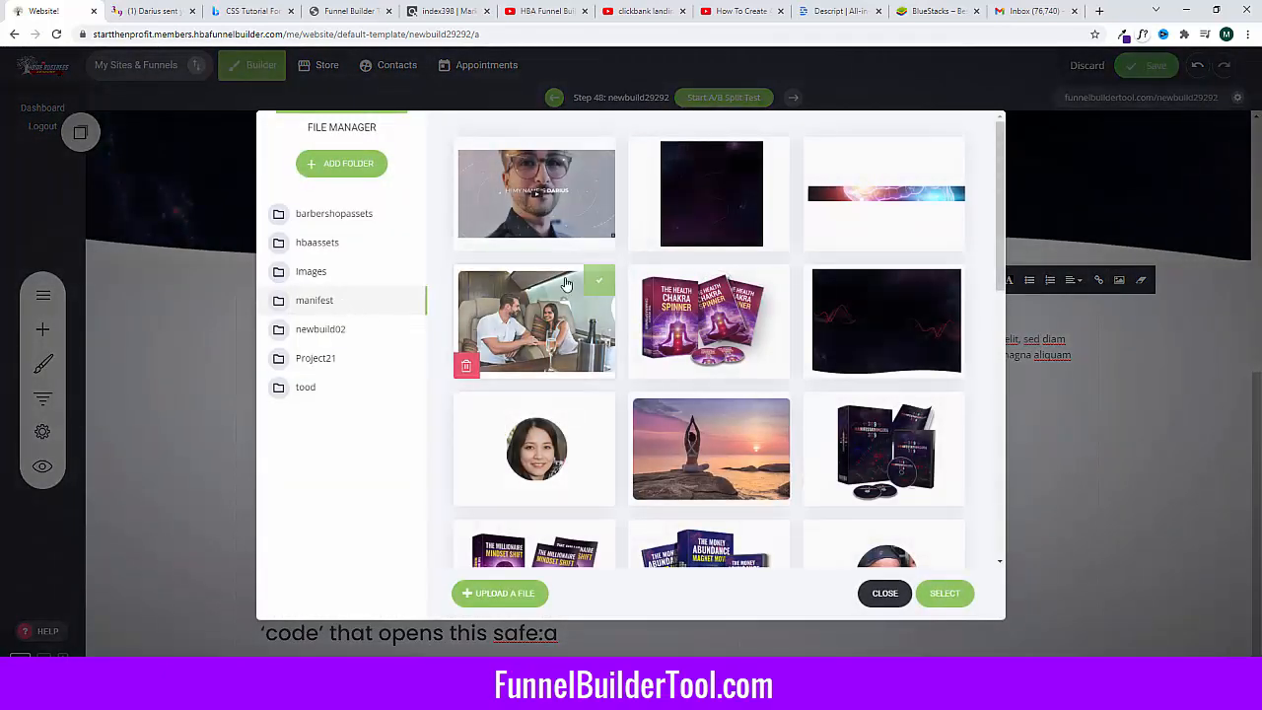
{"action": "scroll", "coordinate": [576, 370], "scroll_direction": "down", "scroll_amount": 5}
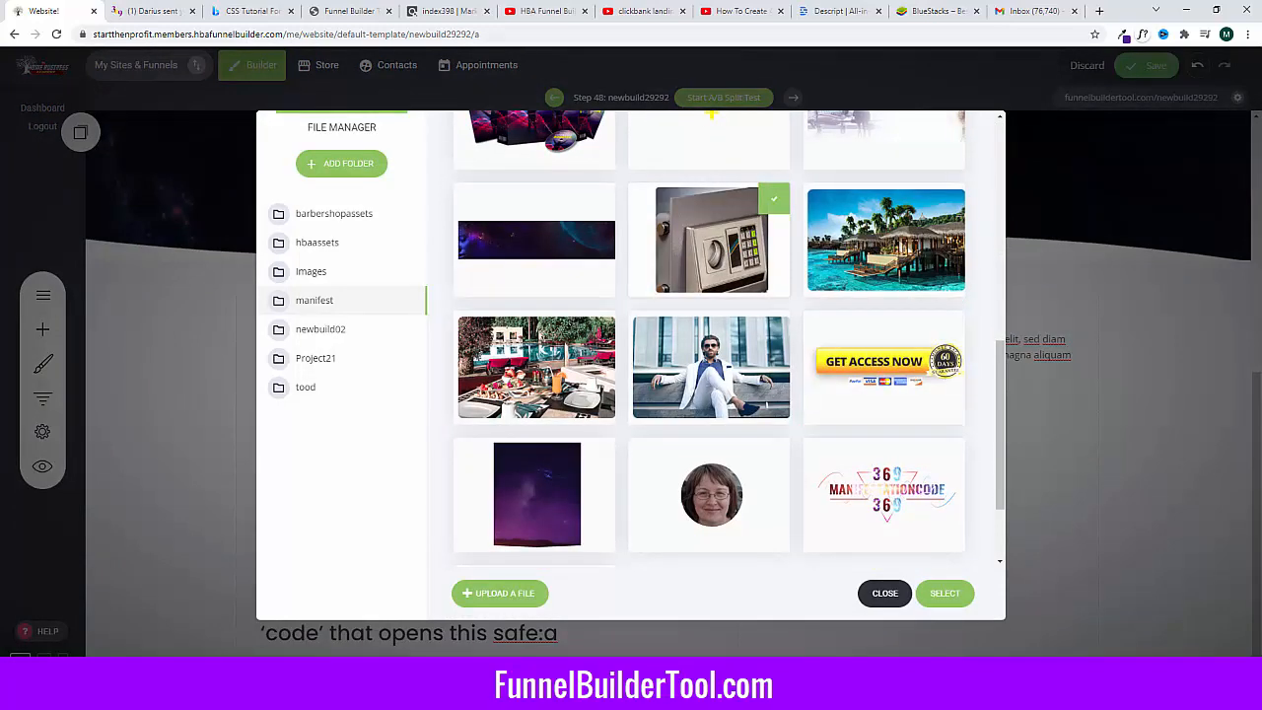
{"action": "left_click", "coordinate": [948, 593]}
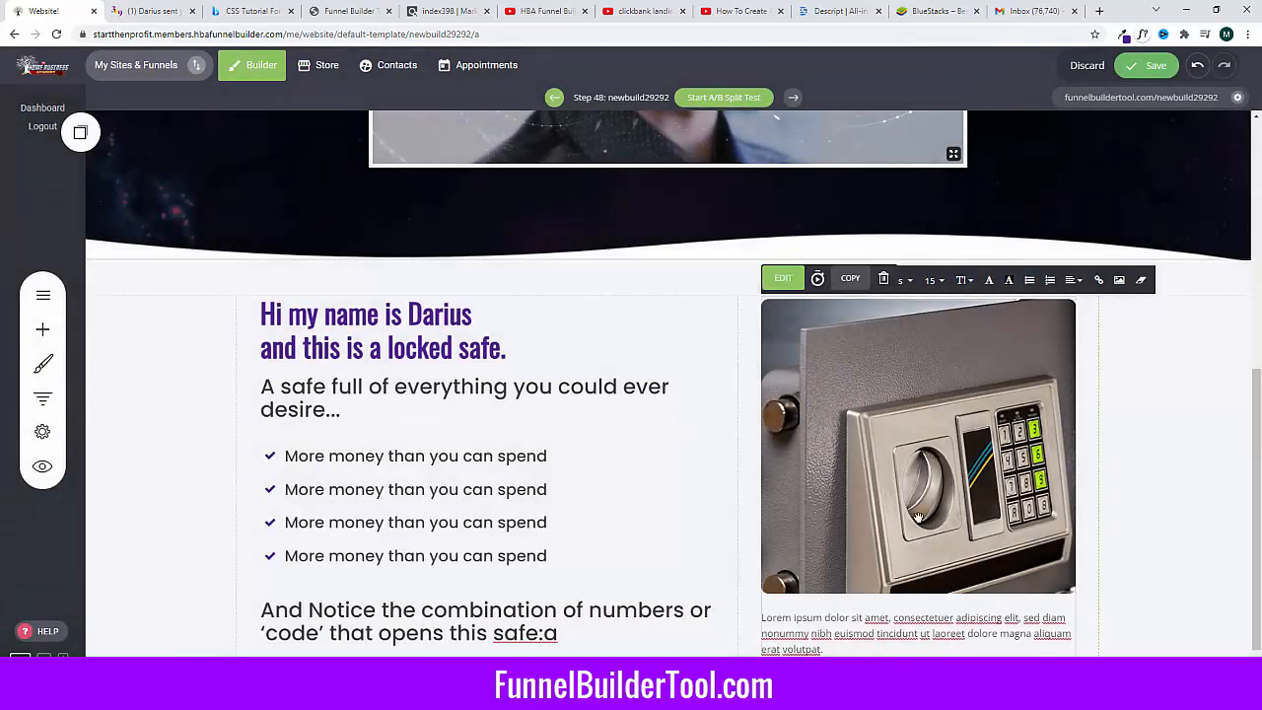
{"action": "left_click", "coordinate": [835, 405]}
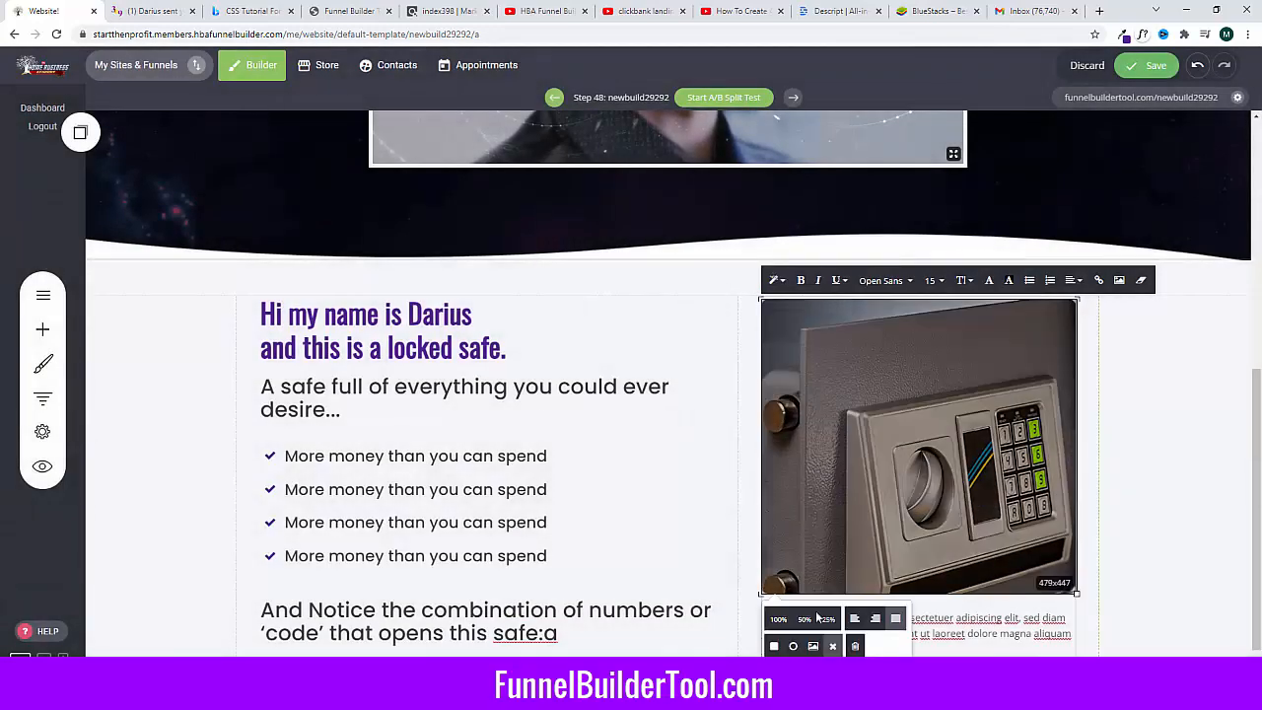
{"action": "left_click", "coordinate": [781, 618]}
Step: Delete the placeholder paragraph under the safe image and add some space above the image
{"action": "triple_click", "coordinate": [838, 632]}
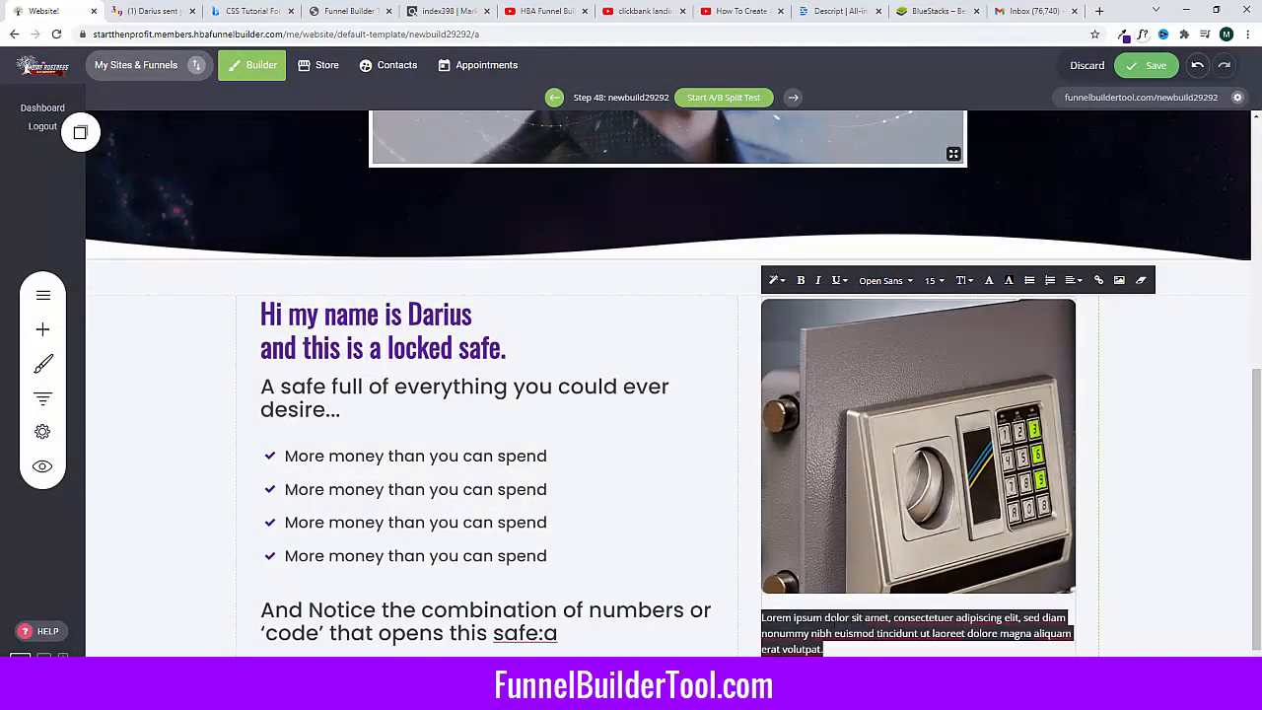
{"action": "key", "text": "BackSpace"}
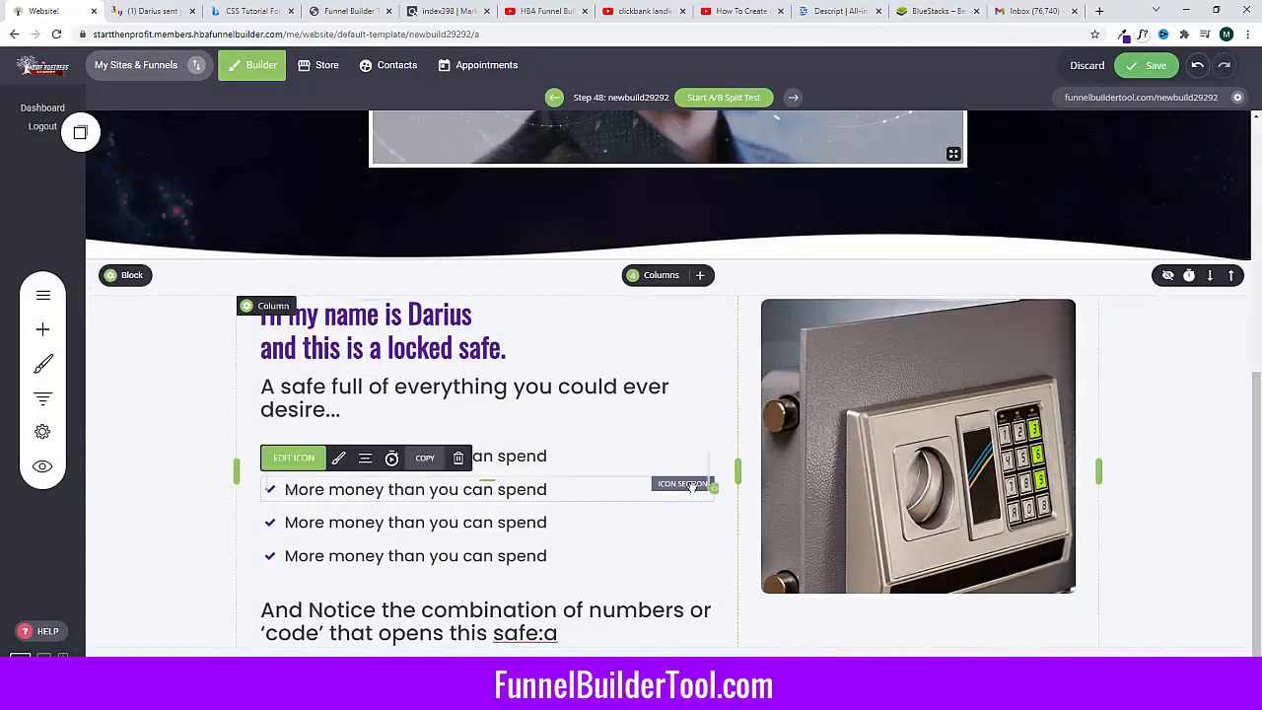
{"action": "left_click_drag", "start_coordinate": [918, 297], "coordinate": [921, 332]}
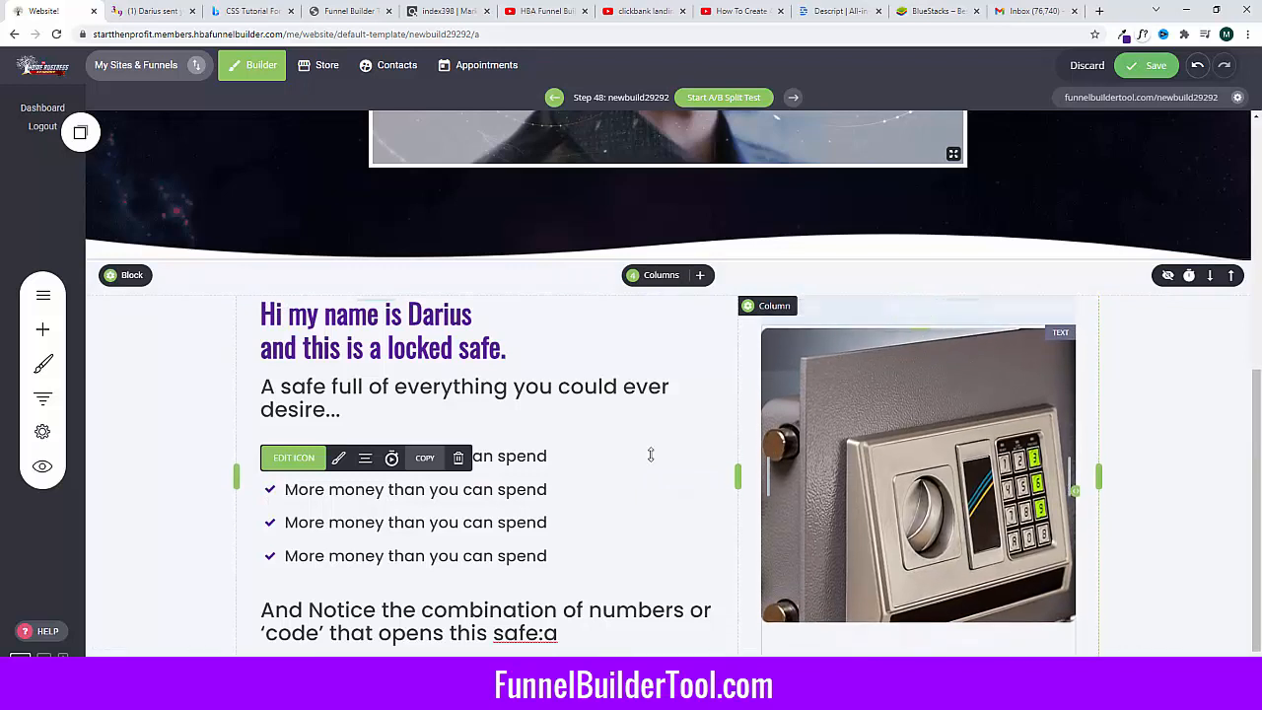
Step: Remove the ":a" from the end of the closing line below the checklist and apply the Header 3 style to the line
{"action": "scroll", "coordinate": [651, 455], "scroll_direction": "down", "scroll_amount": 1}
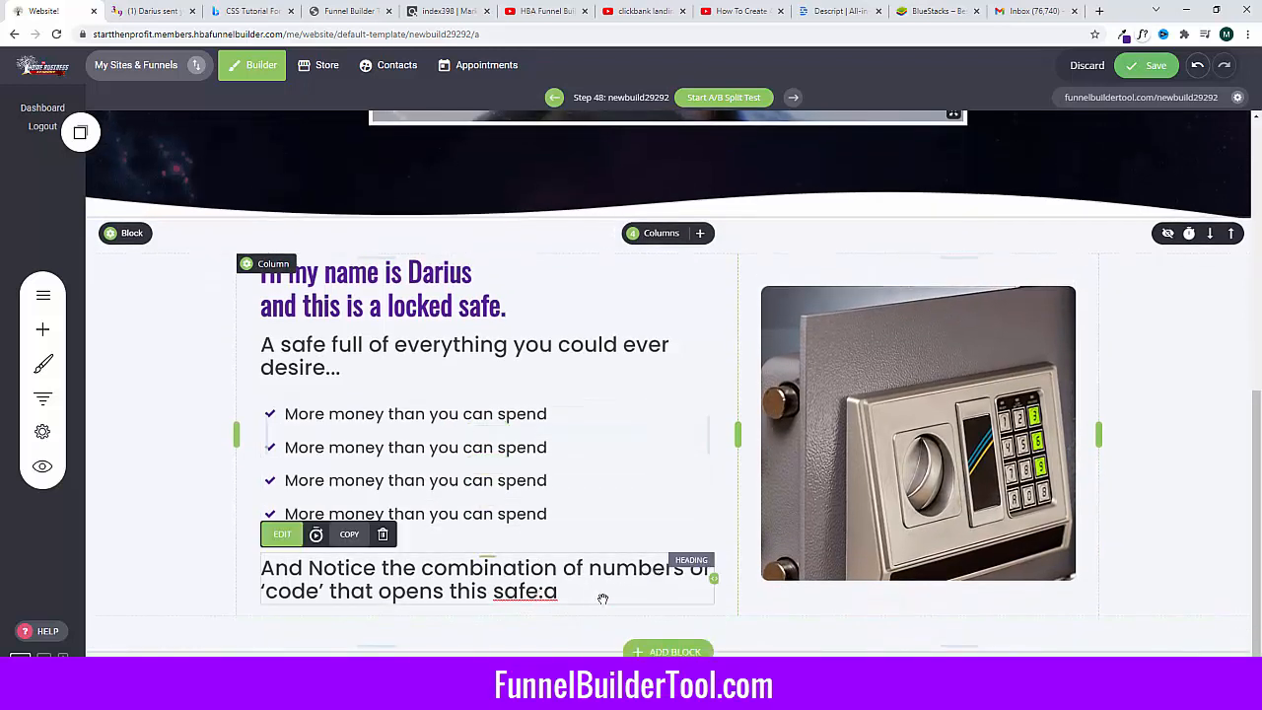
{"action": "left_click", "coordinate": [558, 592]}
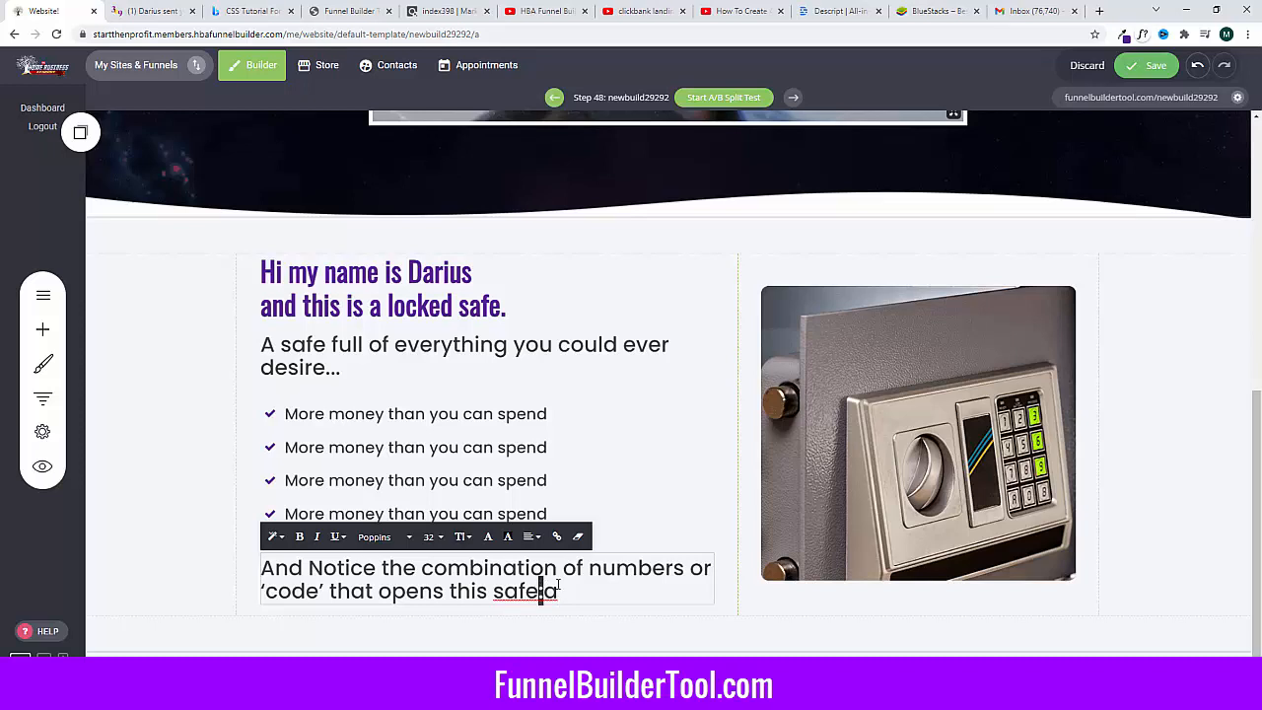
{"action": "left_click_drag", "start_coordinate": [558, 586], "coordinate": [596, 584]}
{"action": "left_click", "coordinate": [573, 591]}
{"action": "left_click_drag", "start_coordinate": [422, 576], "coordinate": [424, 583]}
{"action": "key", "text": "ctrl+a"}
{"action": "left_click", "coordinate": [274, 538]}
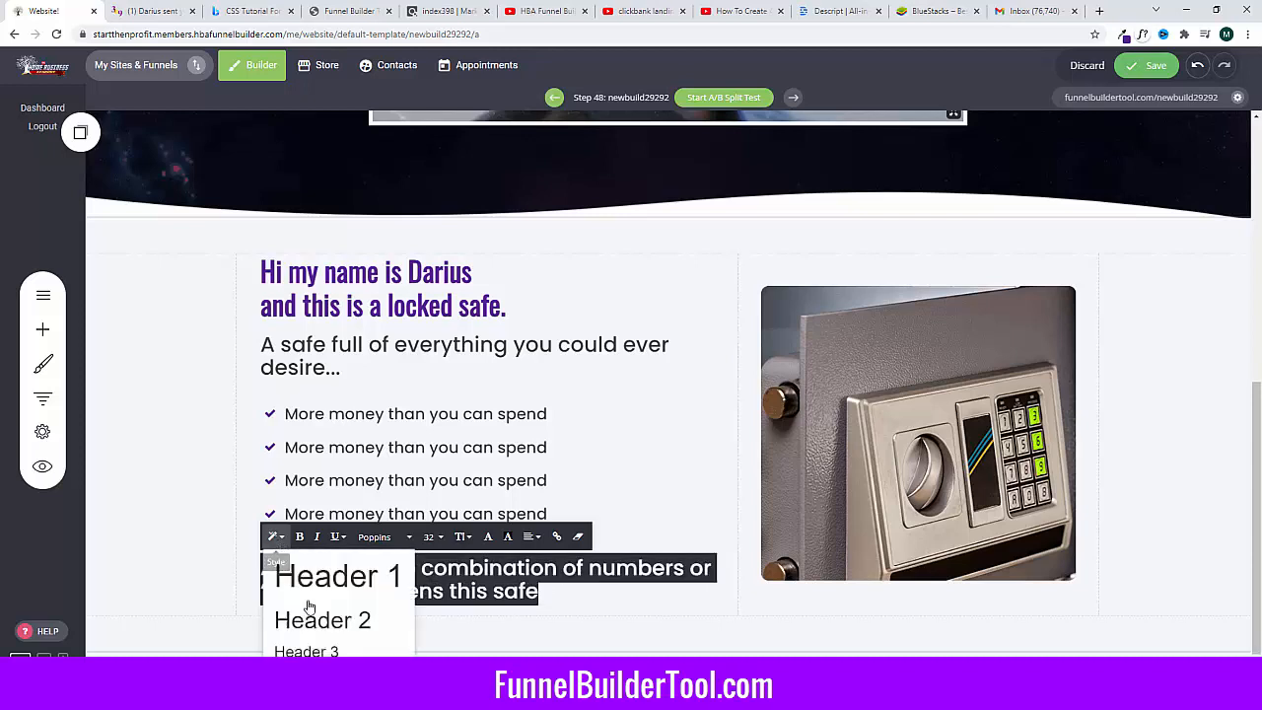
{"action": "left_click", "coordinate": [310, 640]}
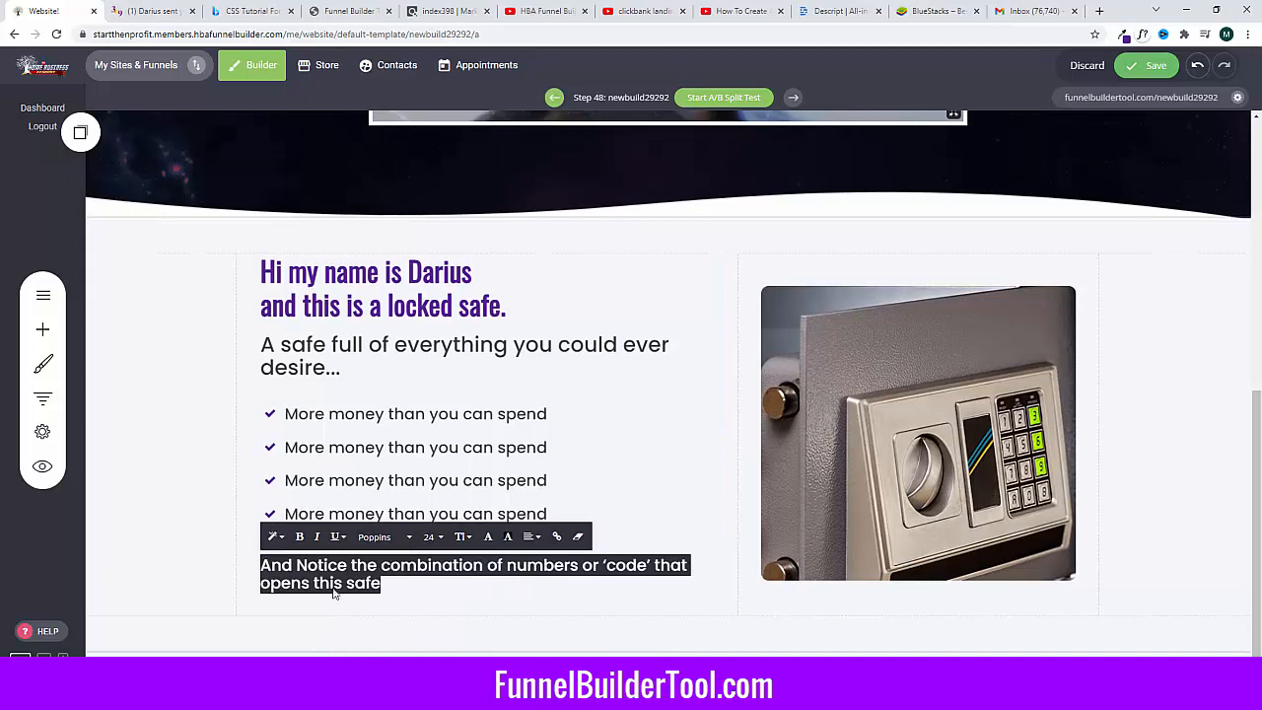
Step: Apply the smaller size 24 header style to the subheading "A safe full of everything you could ever desire..."
{"action": "left_click", "coordinate": [330, 361]}
{"action": "key", "text": "ctrl+a"}
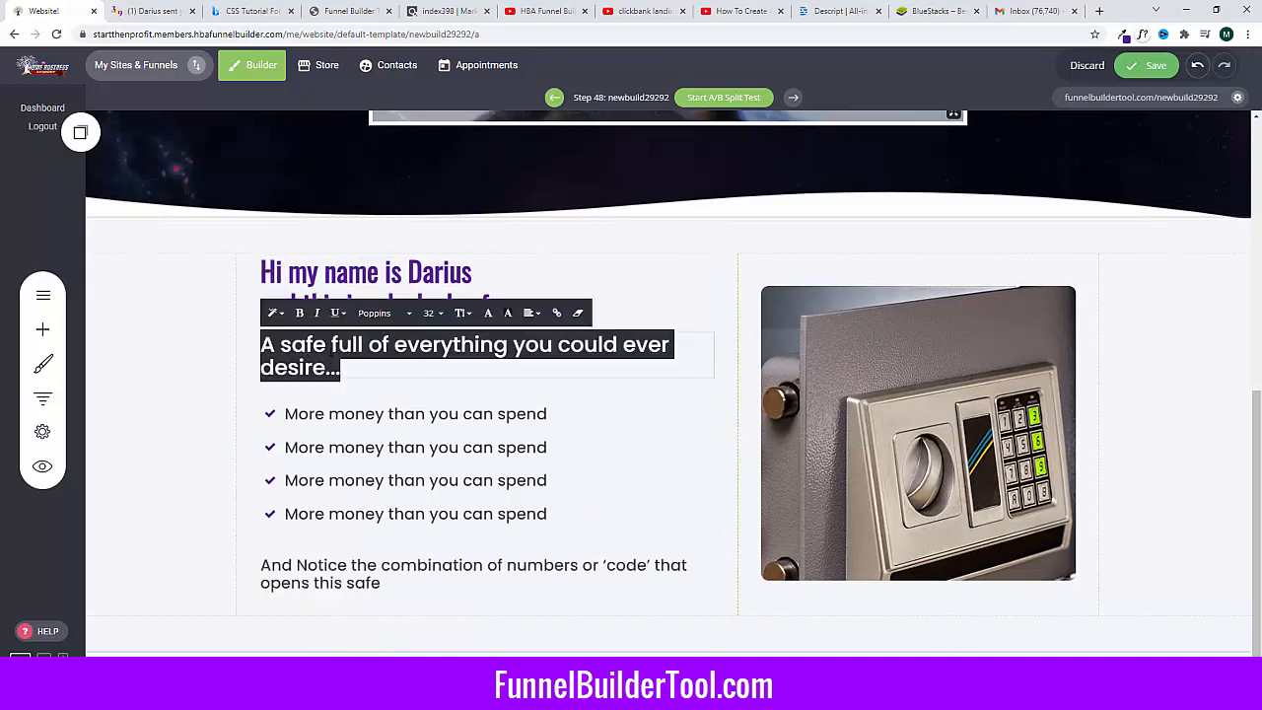
{"action": "left_click", "coordinate": [276, 314]}
{"action": "left_click", "coordinate": [290, 451]}
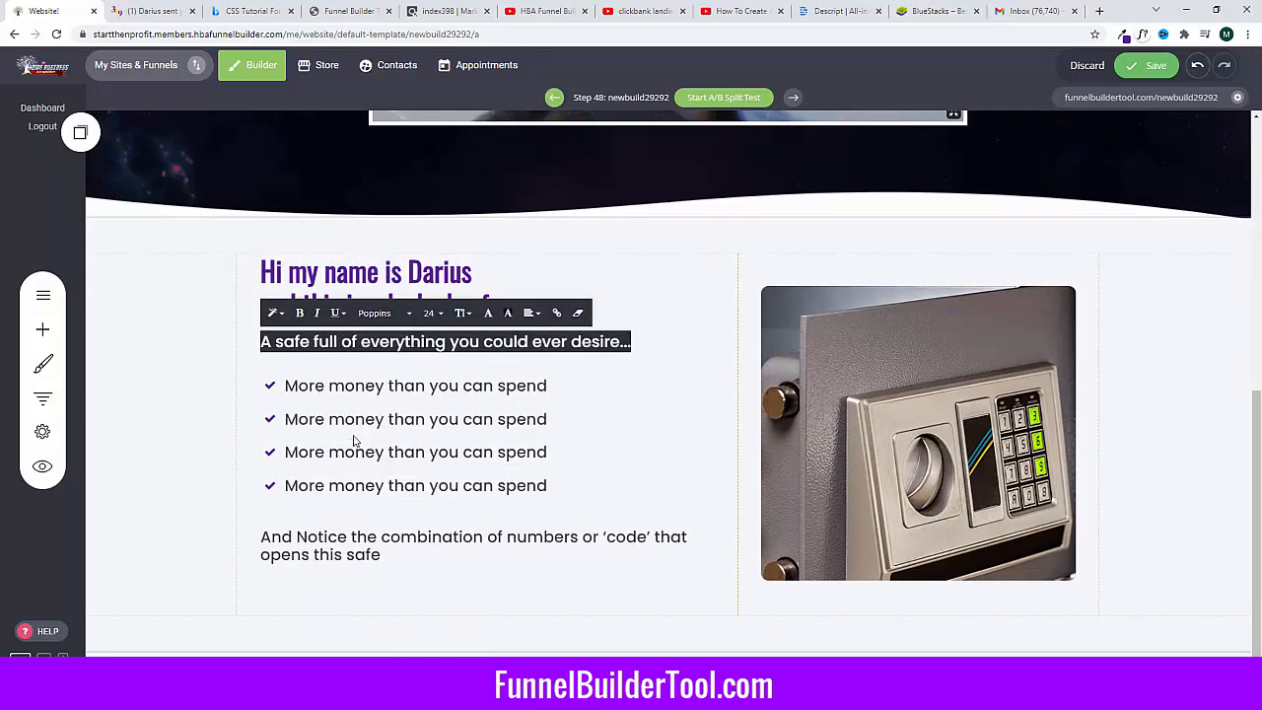
Step: Add space around the subheading above the checklist and increase the block's top spacing to about 90 px
{"action": "left_click", "coordinate": [355, 441]}
{"action": "left_click_drag", "start_coordinate": [399, 339], "coordinate": [386, 380]}
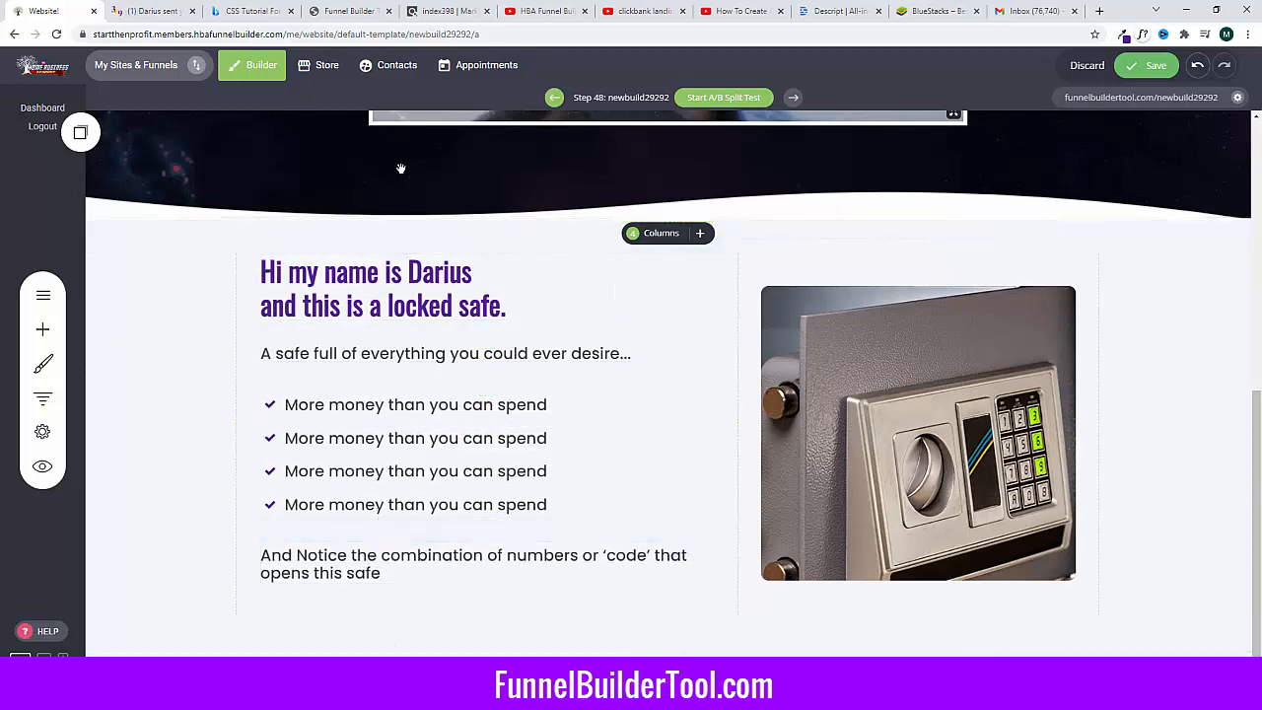
{"action": "left_click_drag", "start_coordinate": [440, 239], "coordinate": [429, 269]}
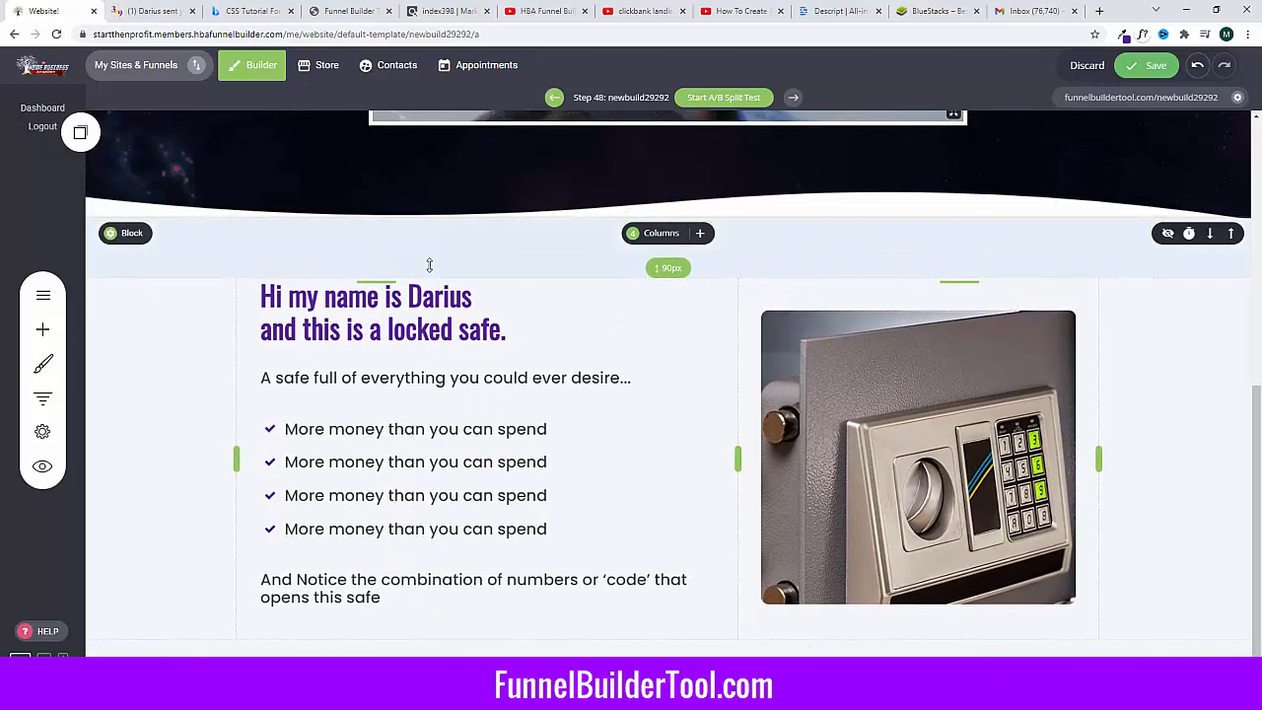
Step: Switch to the sales page and copy the "3, 6, 9" heading from the section following the locked safe
{"action": "key", "text": "ctrl+Tab"}
{"action": "scroll", "coordinate": [443, 390], "scroll_direction": "down", "scroll_amount": 3}
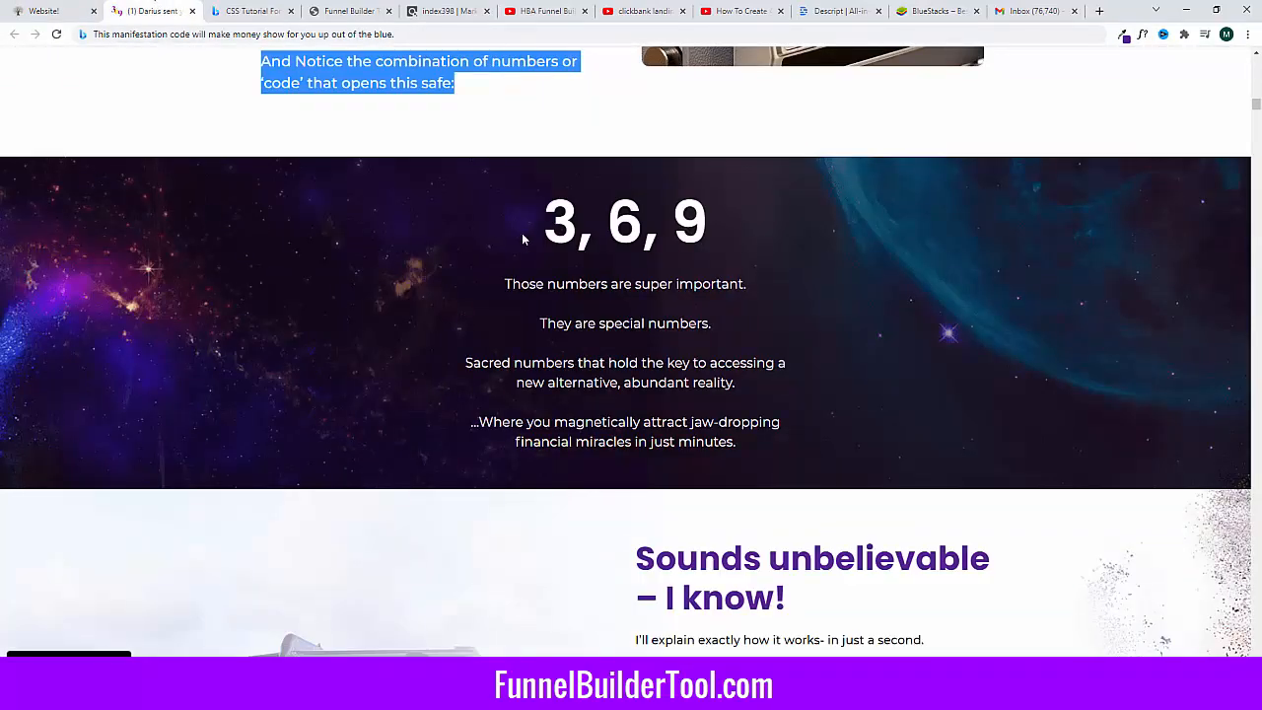
{"action": "left_click_drag", "start_coordinate": [744, 226], "coordinate": [540, 225]}
{"action": "right_click", "coordinate": [659, 223]}
{"action": "left_click", "coordinate": [690, 233]}
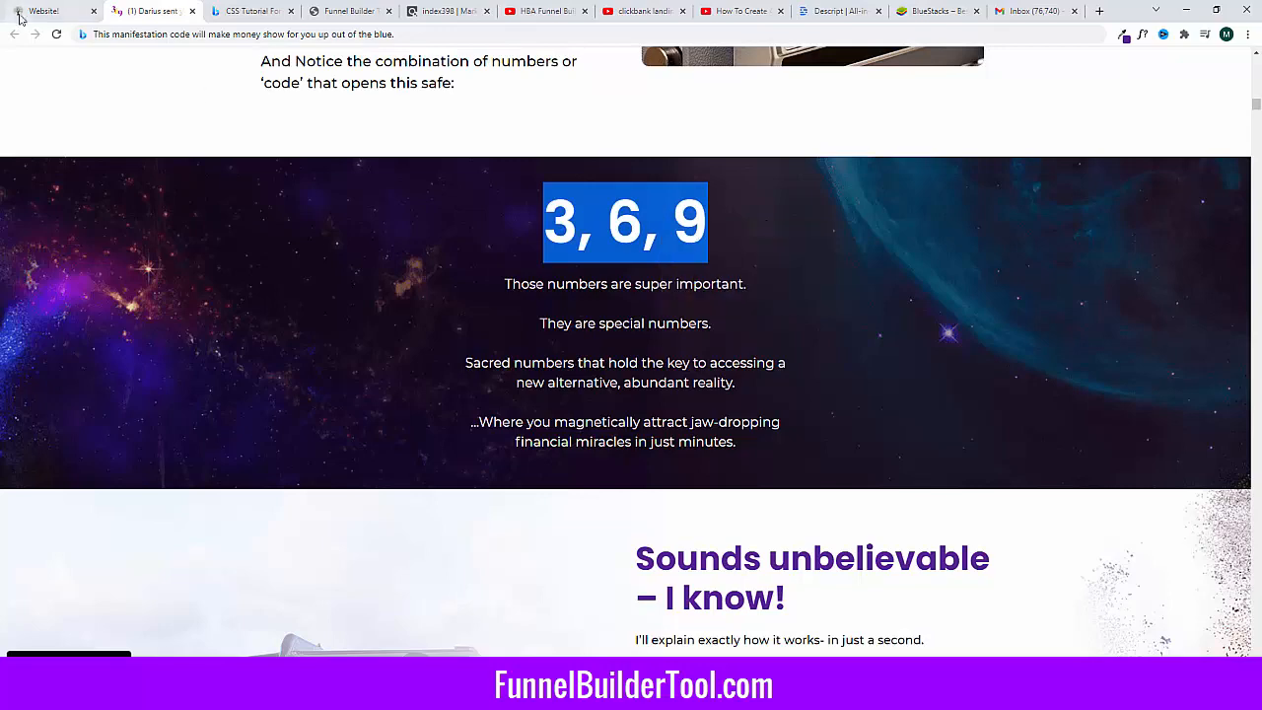
Step: Return to the funnel builder and add a Container widget below the locked safe section
{"action": "left_click", "coordinate": [39, 11]}
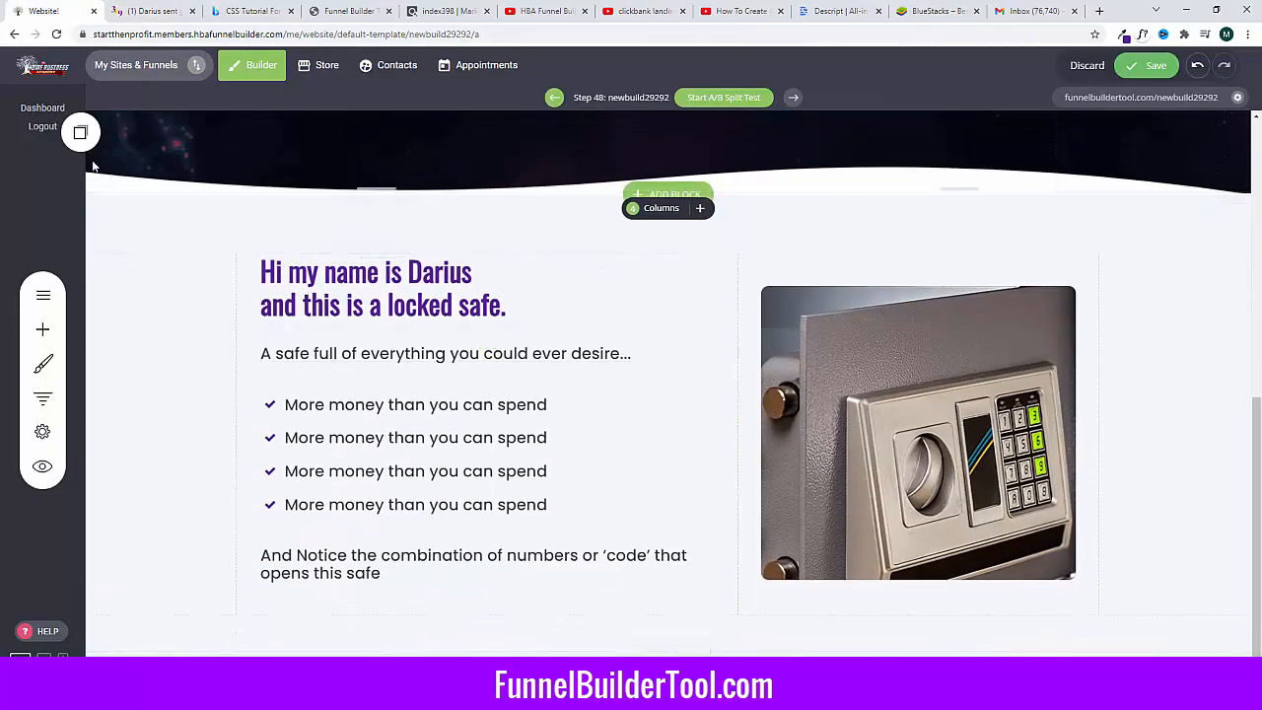
{"action": "left_click", "coordinate": [81, 132]}
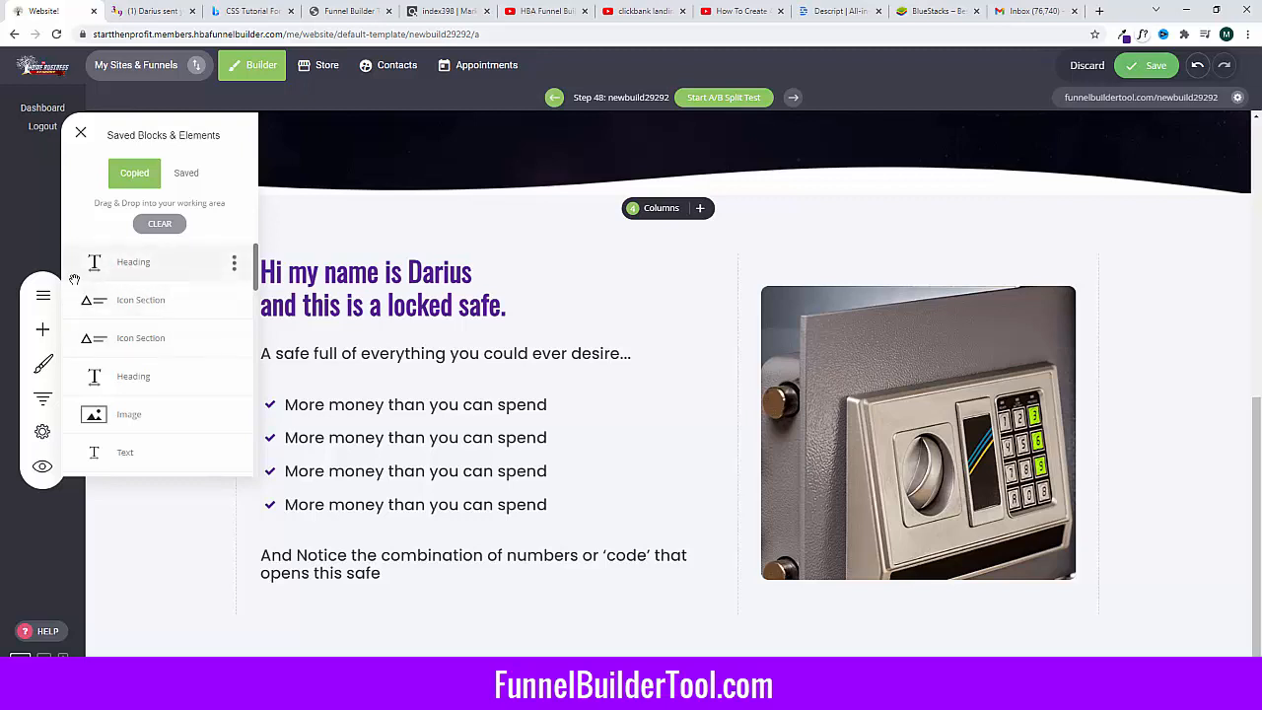
{"action": "left_click", "coordinate": [42, 329]}
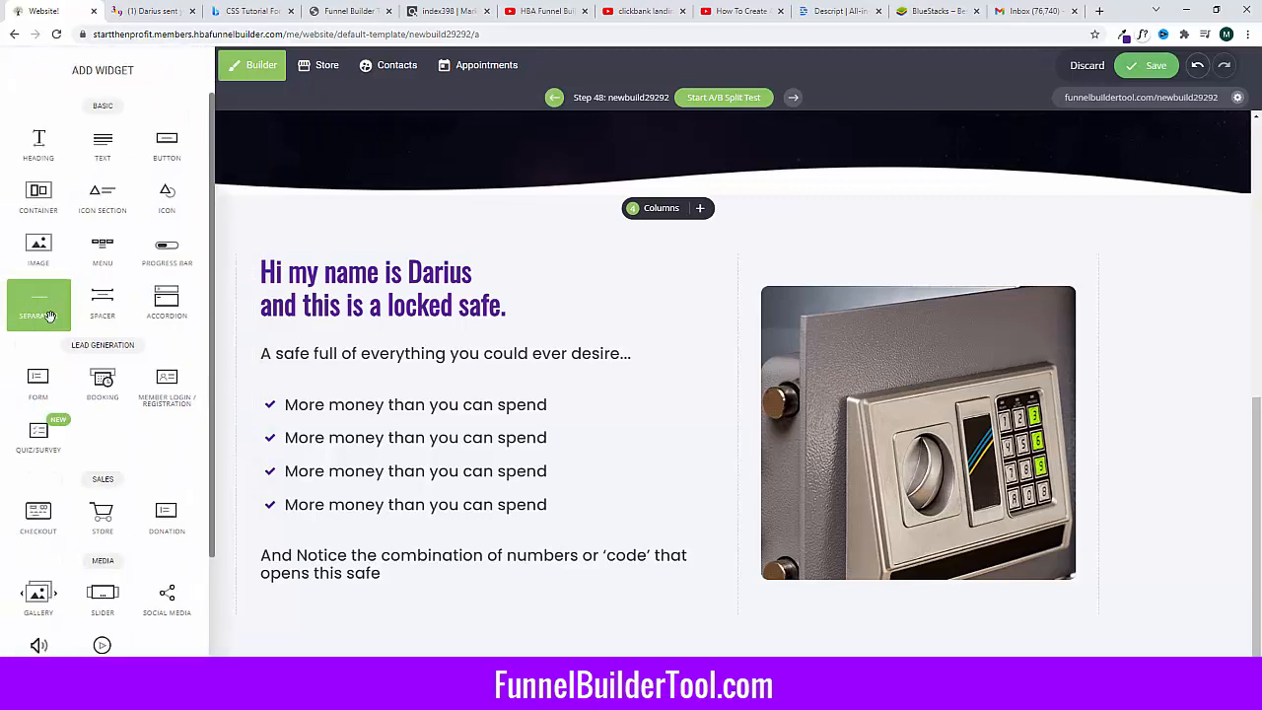
{"action": "left_click", "coordinate": [47, 148]}
{"action": "left_click", "coordinate": [42, 326]}
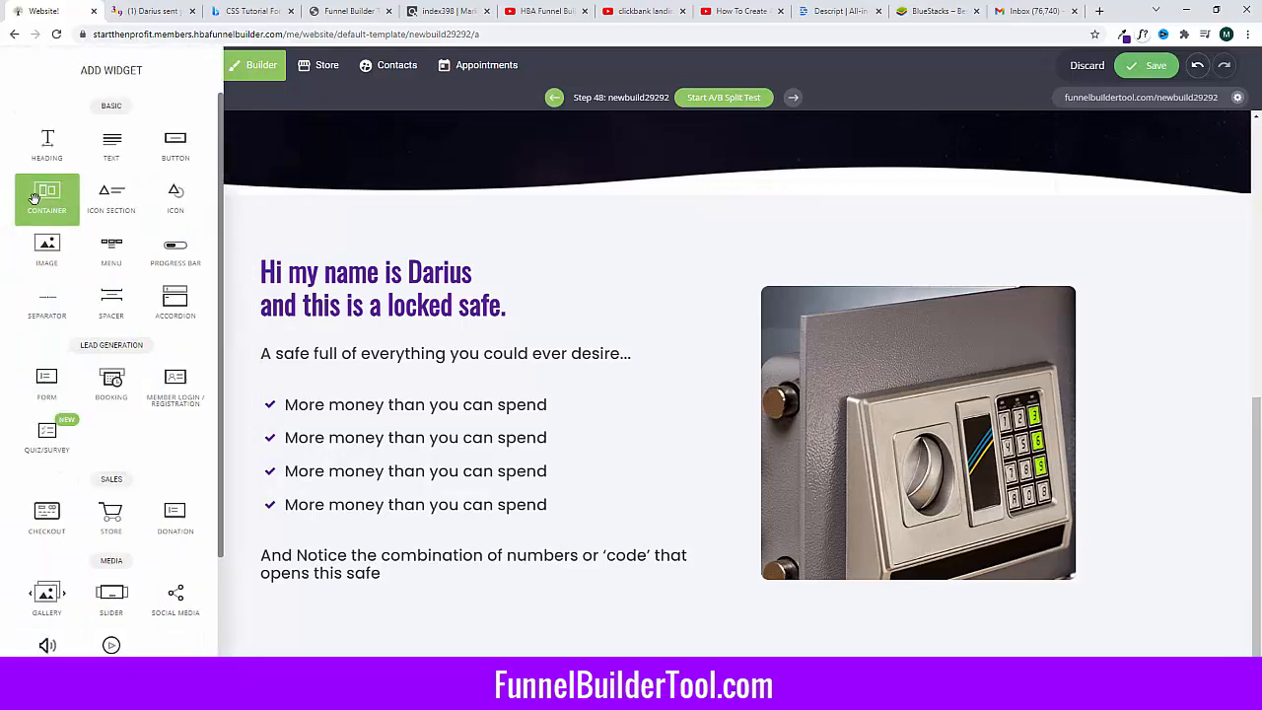
{"action": "left_click_drag", "start_coordinate": [35, 197], "coordinate": [584, 637]}
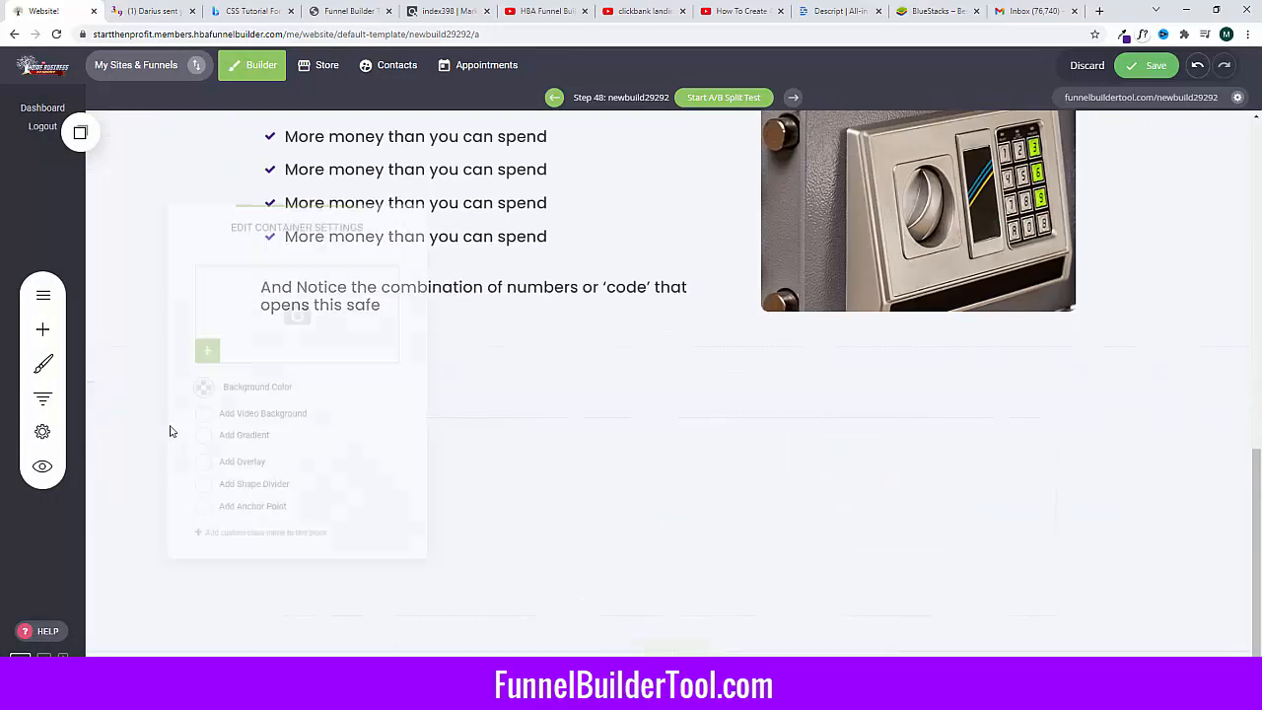
Step: Set the purple and blue outer-space image from the manifest folder as the new container's background
{"action": "left_click", "coordinate": [276, 309]}
{"action": "scroll", "coordinate": [636, 396], "scroll_direction": "down", "scroll_amount": 3}
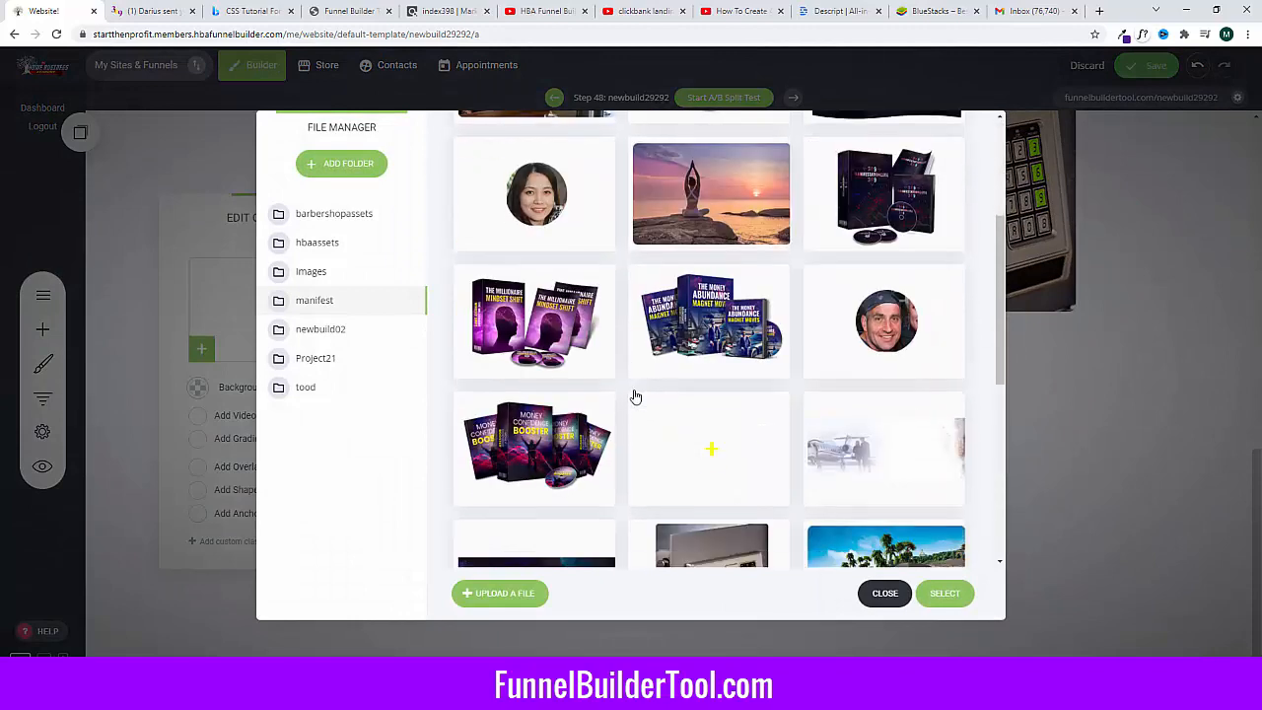
{"action": "scroll", "coordinate": [635, 397], "scroll_direction": "down", "scroll_amount": 2}
{"action": "left_click", "coordinate": [578, 408]}
{"action": "left_click", "coordinate": [945, 592]}
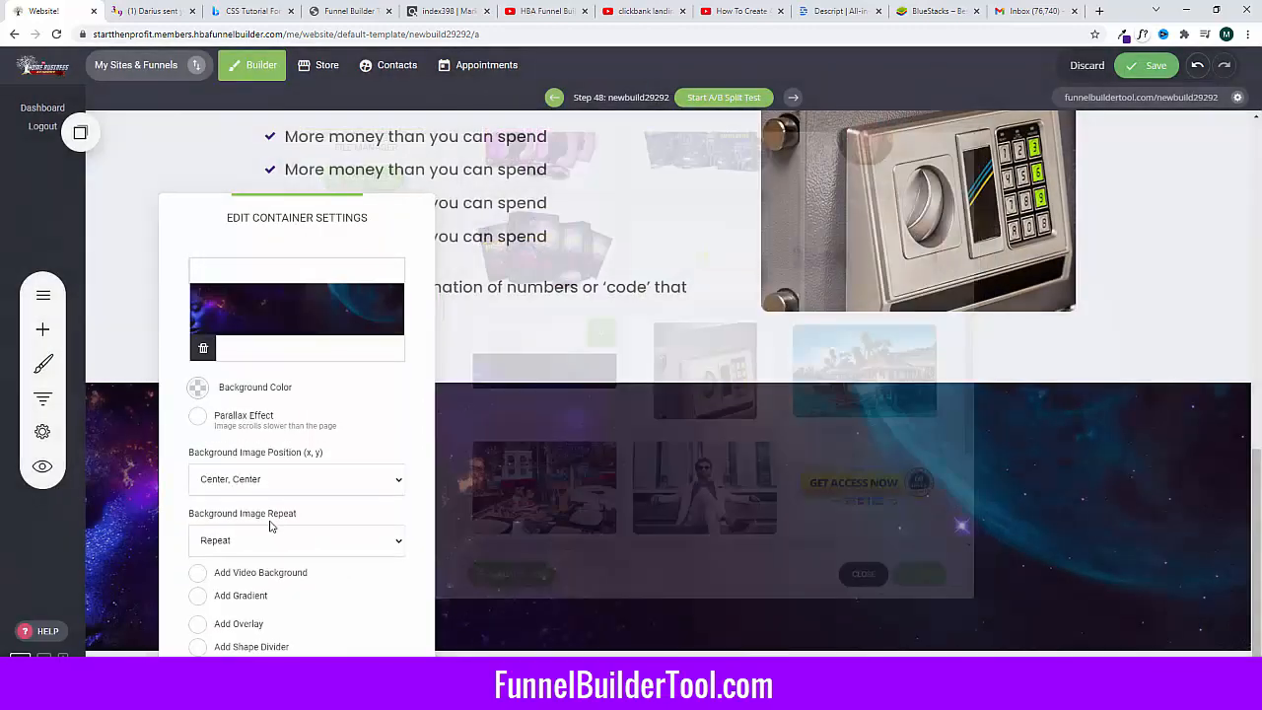
{"action": "key", "text": "Escape"}
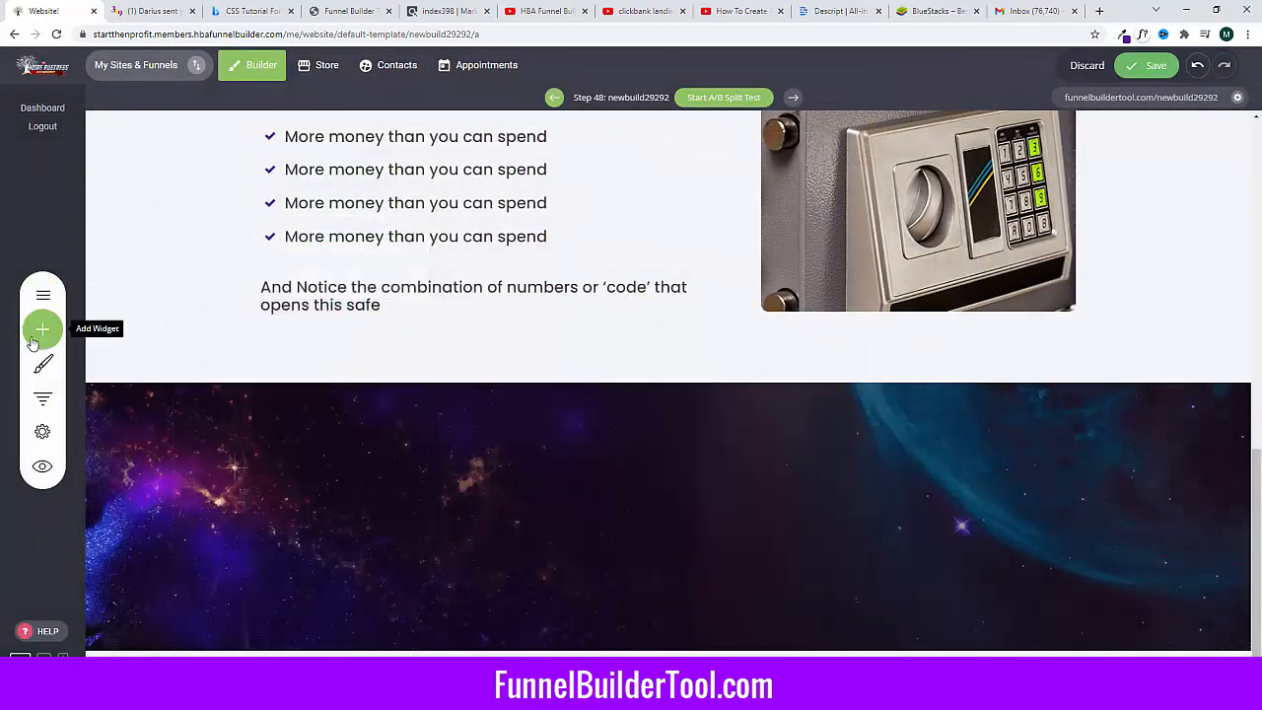
Step: Add a Heading widget to the space container, replace its text with the copied "3, 6, 9" and apply the Header 1 style
{"action": "left_click", "coordinate": [33, 341]}
{"action": "left_click_drag", "start_coordinate": [42, 138], "coordinate": [366, 615]}
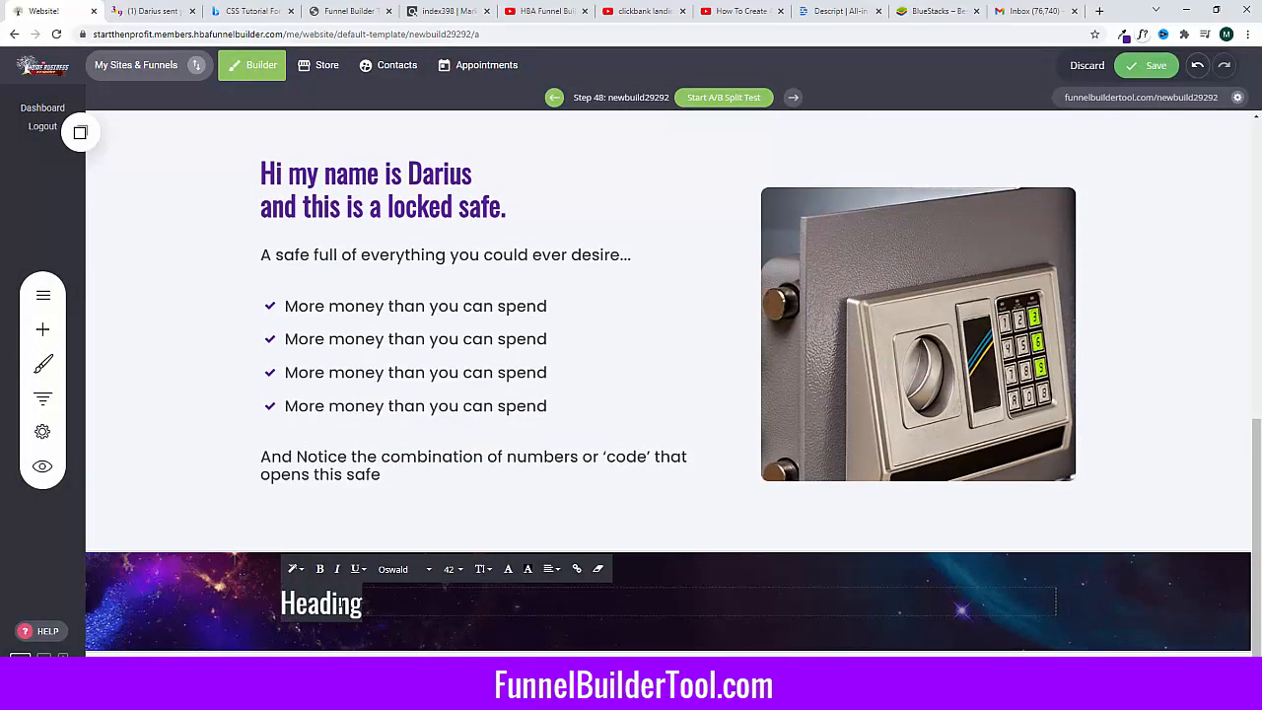
{"action": "key", "text": "ctrl+v"}
{"action": "key", "text": "ctrl+a"}
{"action": "left_click", "coordinate": [300, 571]}
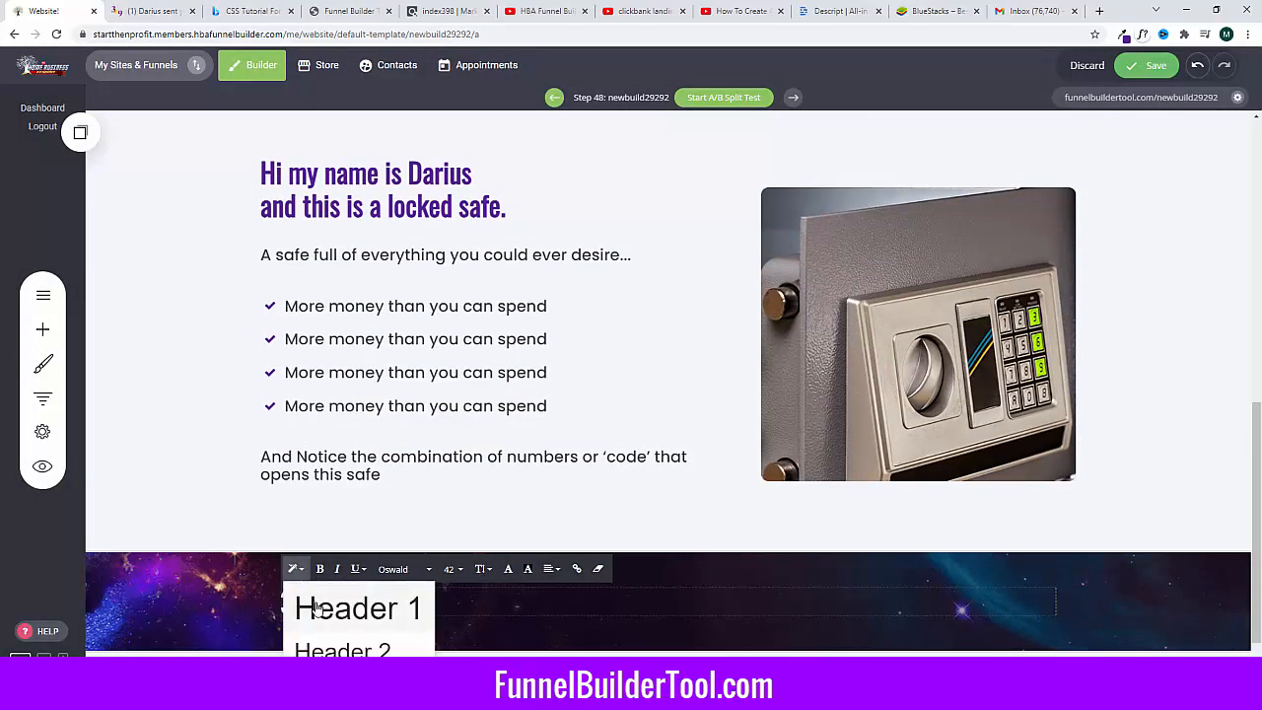
{"action": "left_click", "coordinate": [317, 609]}
Step: Set the font size of the "3, 6, 9" heading to 90
{"action": "left_click", "coordinate": [390, 608]}
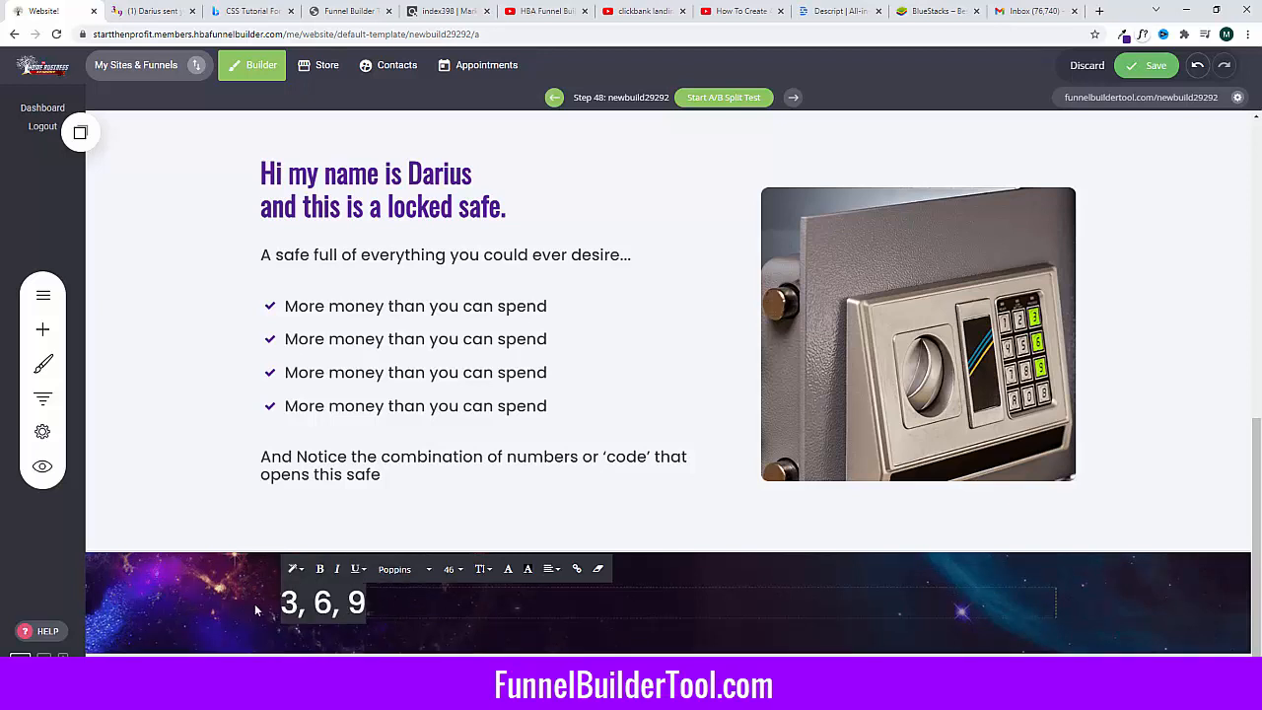
{"action": "left_click", "coordinate": [423, 607]}
{"action": "left_click", "coordinate": [423, 607]}
{"action": "left_click", "coordinate": [385, 608]}
{"action": "left_click_drag", "start_coordinate": [386, 609], "coordinate": [279, 607]}
{"action": "left_click", "coordinate": [455, 569]}
{"action": "scroll", "coordinate": [518, 631], "scroll_direction": "down", "scroll_amount": 1}
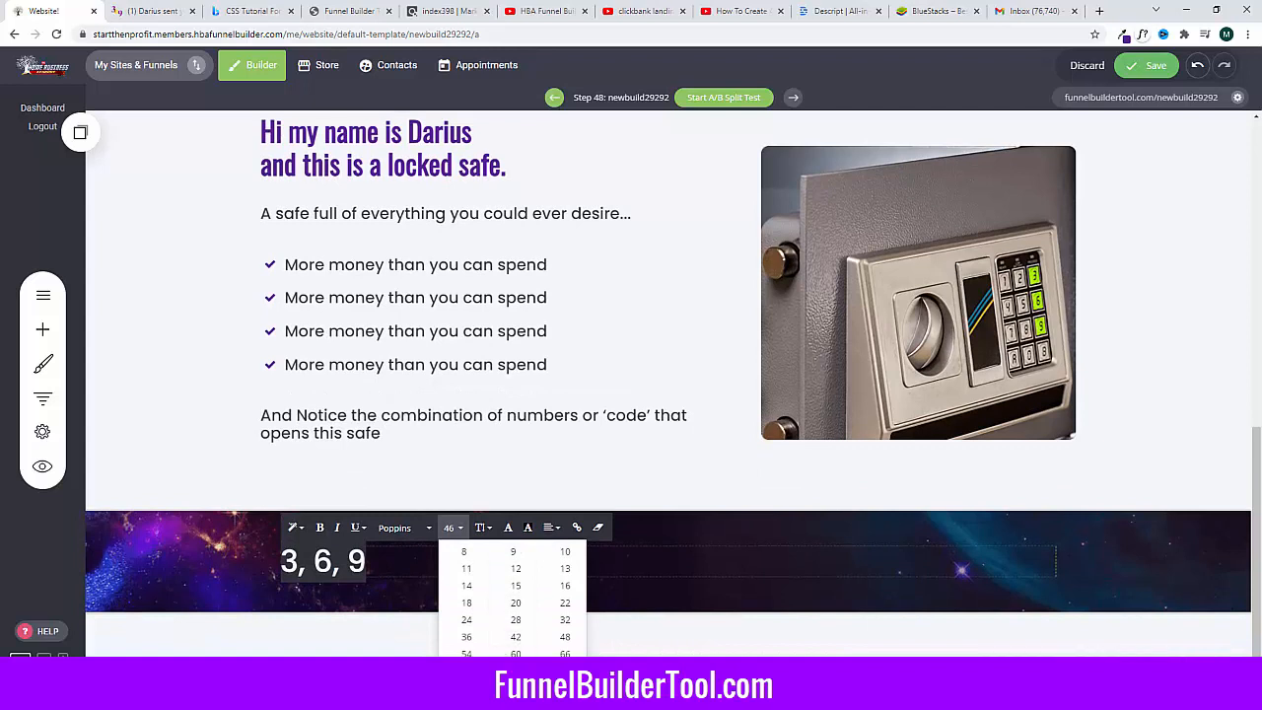
{"action": "left_click", "coordinate": [565, 671]}
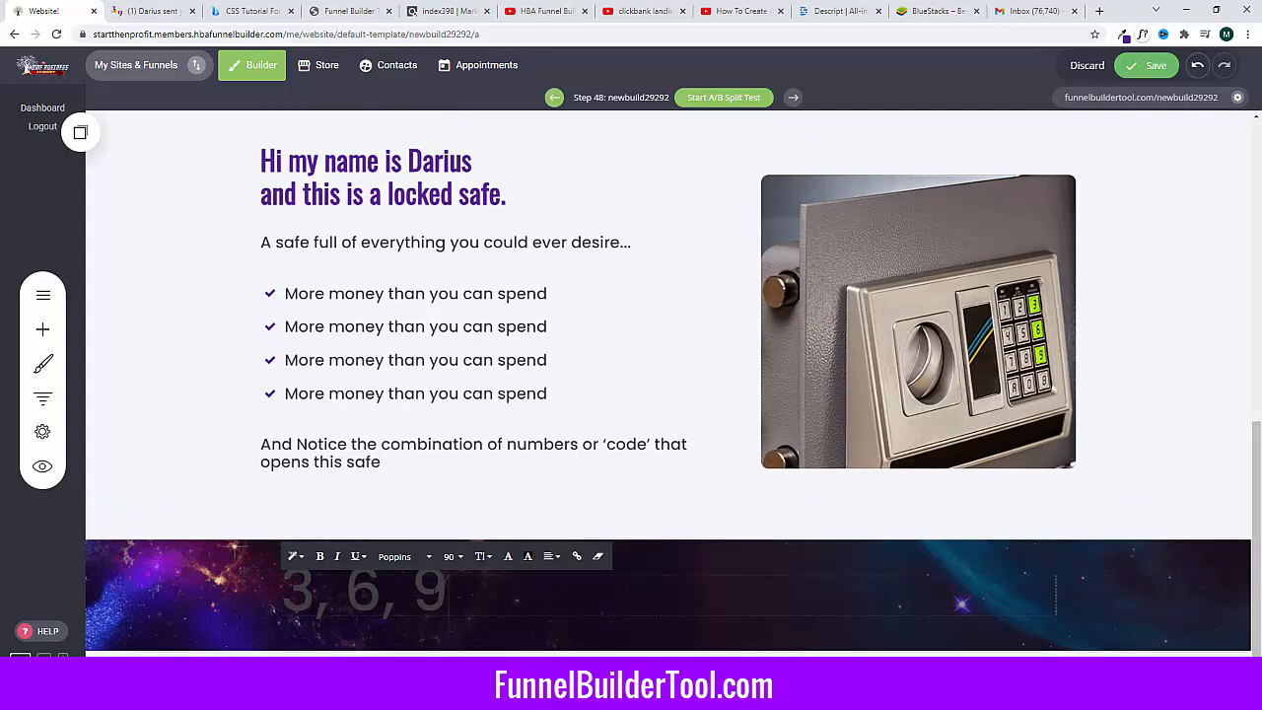
Step: Colour the "3, 6, 9" heading white (#FFFFFF) and center it
{"action": "left_click", "coordinate": [507, 558]}
{"action": "left_click", "coordinate": [702, 594]}
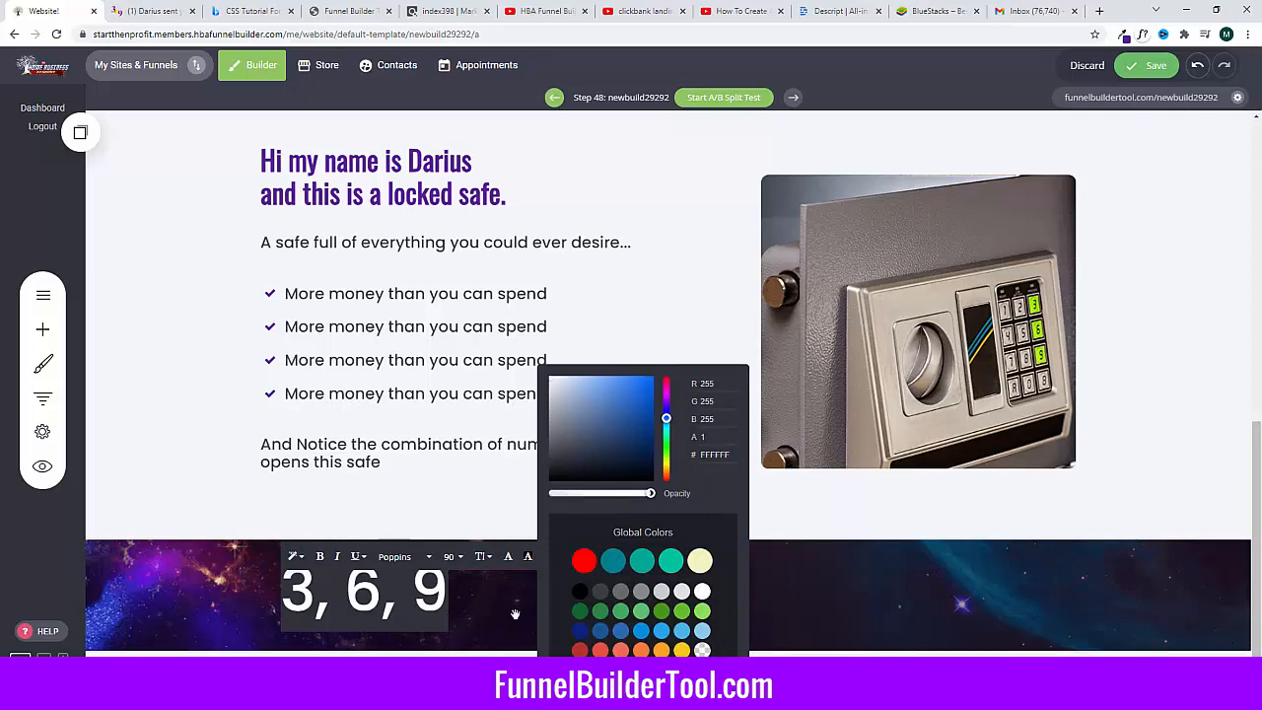
{"action": "left_click", "coordinate": [513, 611]}
{"action": "left_click", "coordinate": [559, 561]}
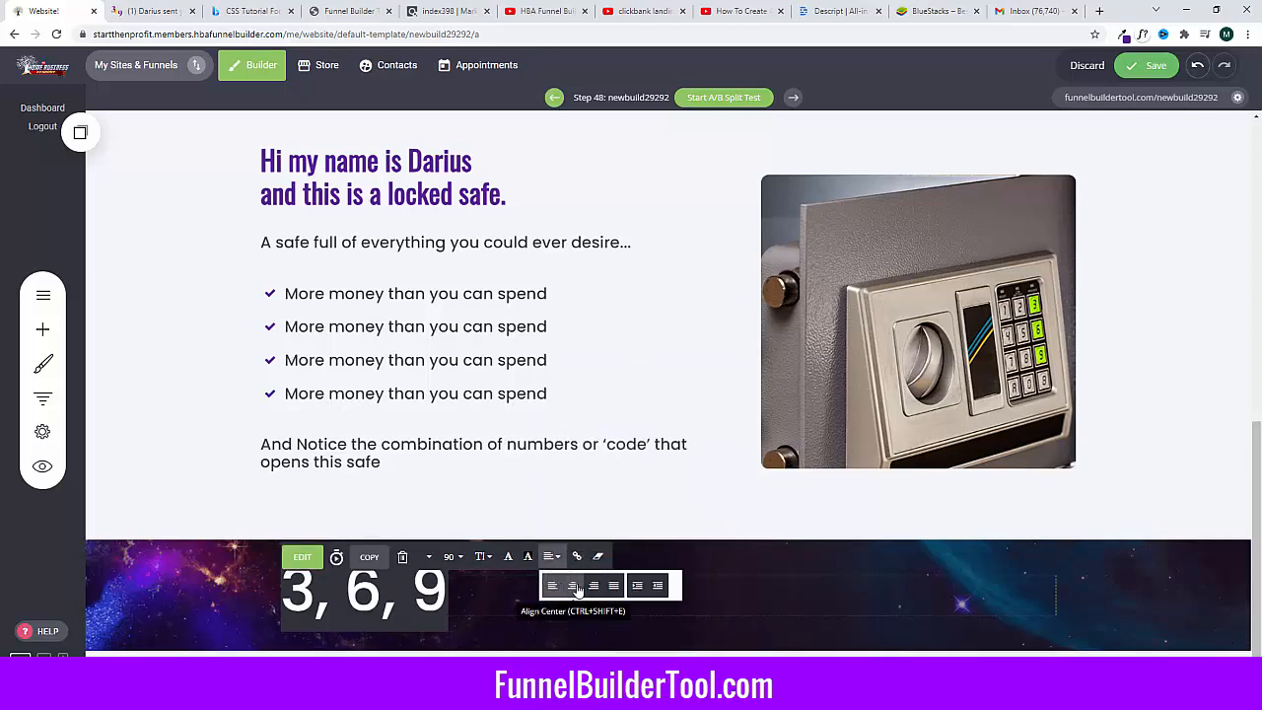
{"action": "left_click", "coordinate": [573, 584]}
Step: Switch to the sales page, copy the text under "3, 6, 9" and inspect its font with WhatFont
{"action": "left_click", "coordinate": [170, 18]}
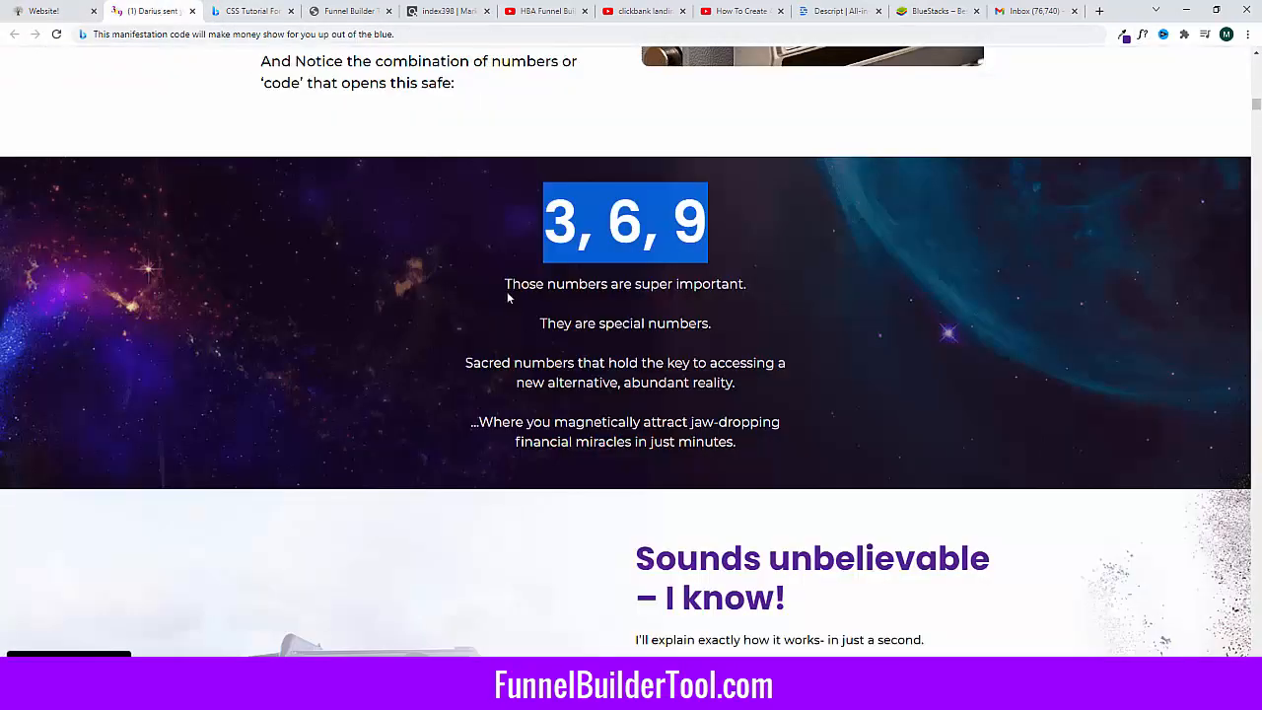
{"action": "left_click_drag", "start_coordinate": [502, 285], "coordinate": [791, 436]}
{"action": "right_click", "coordinate": [699, 391]}
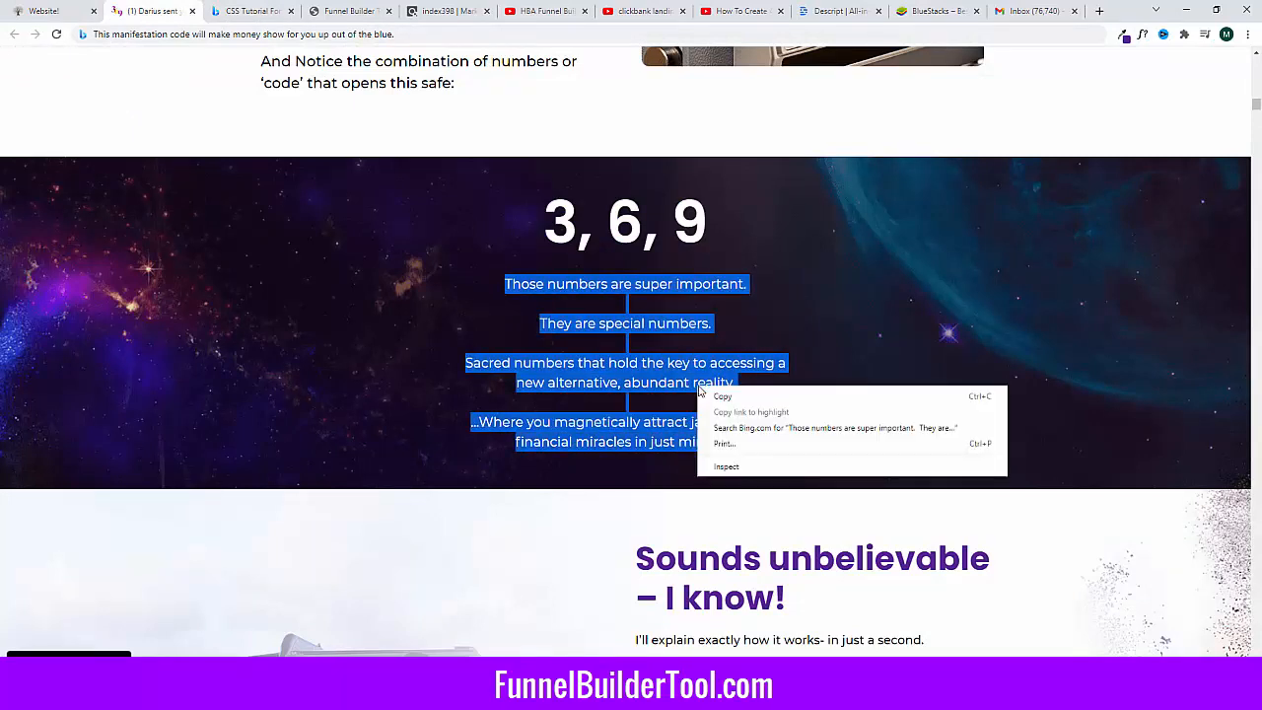
{"action": "left_click", "coordinate": [720, 396]}
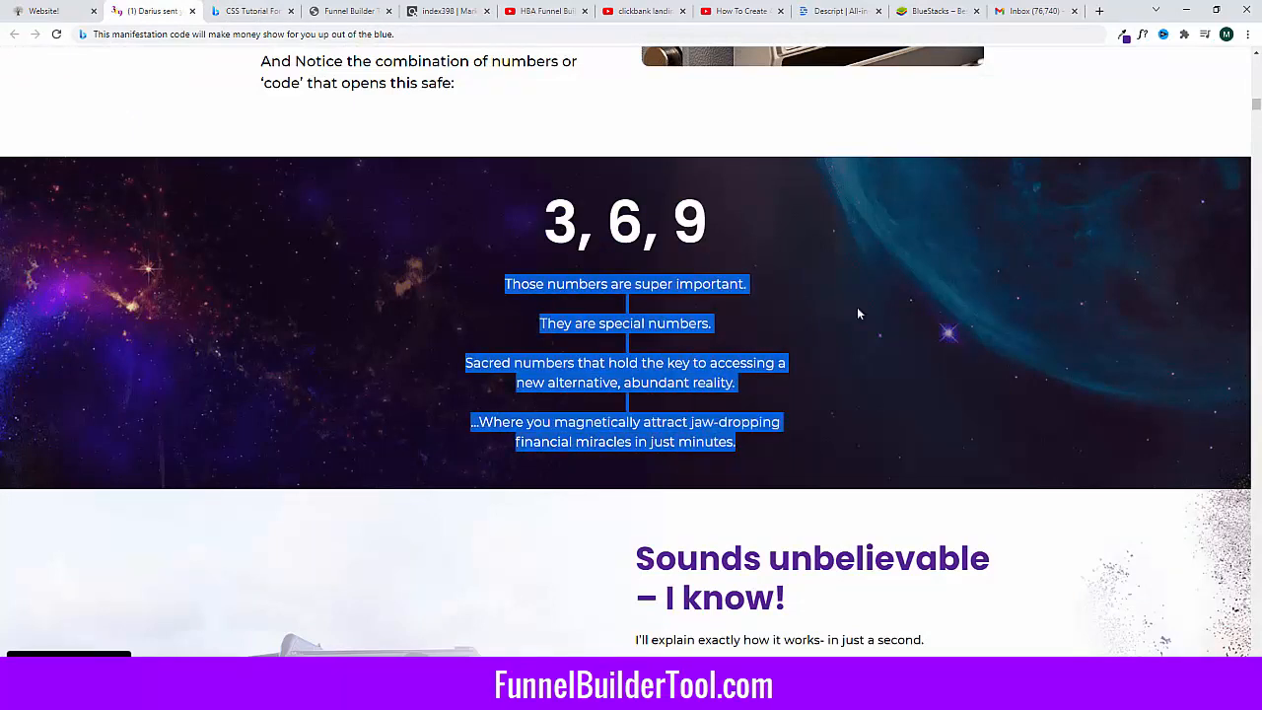
{"action": "left_click", "coordinate": [1141, 38]}
{"action": "left_click", "coordinate": [693, 387]}
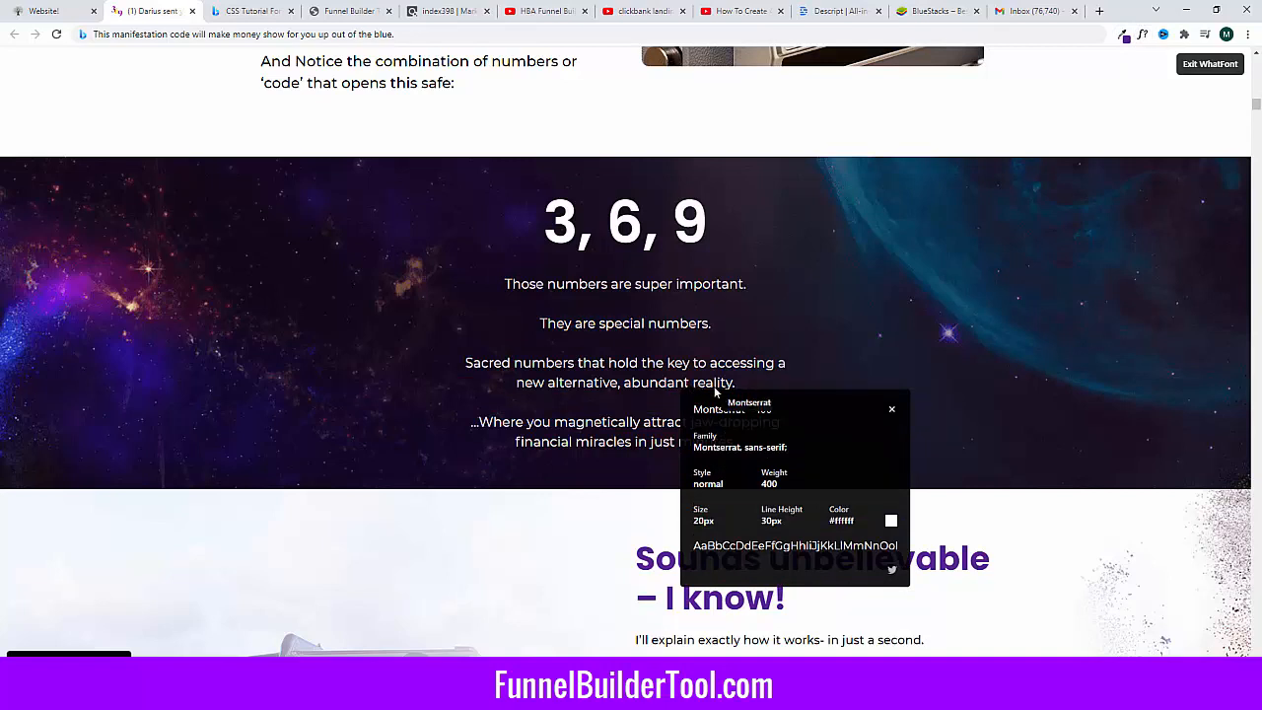
{"action": "left_click", "coordinate": [890, 409]}
Step: Back in the builder, add a Text widget under the "3, 6, 9" heading and replace its placeholder with the copied text
{"action": "left_click", "coordinate": [44, 11]}
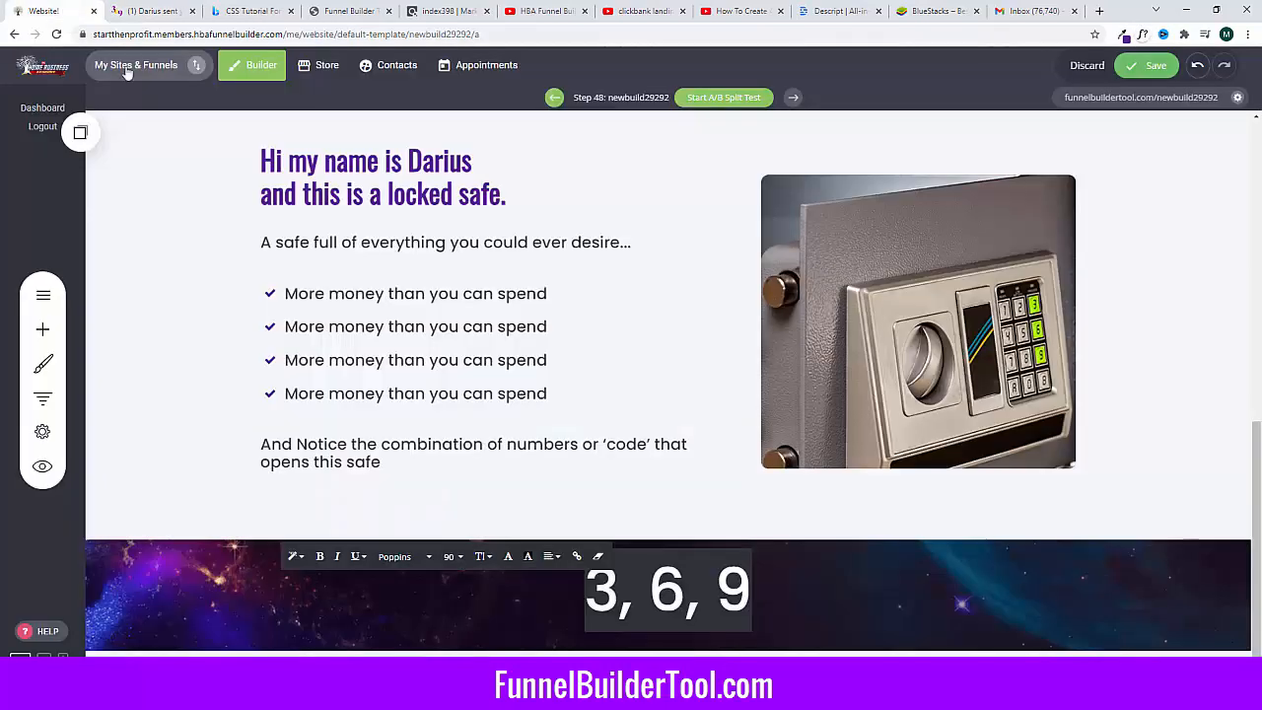
{"action": "left_click", "coordinate": [42, 329]}
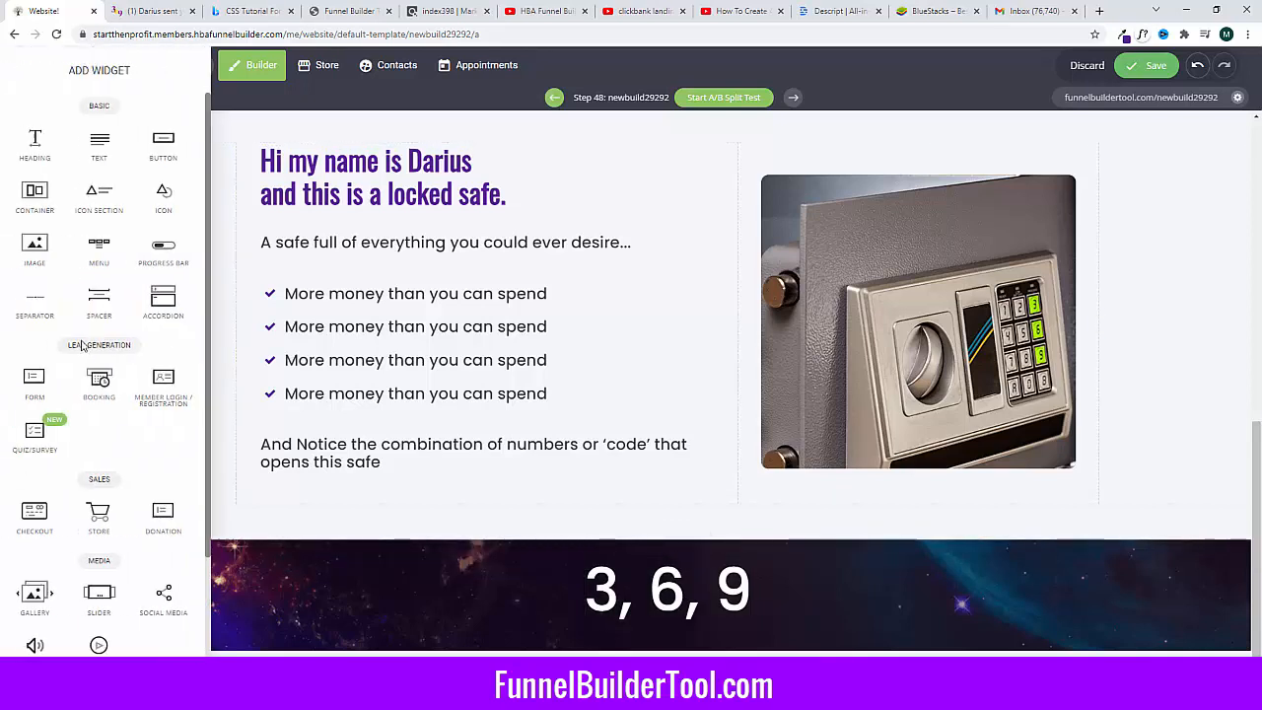
{"action": "left_click_drag", "start_coordinate": [293, 259], "coordinate": [681, 623]}
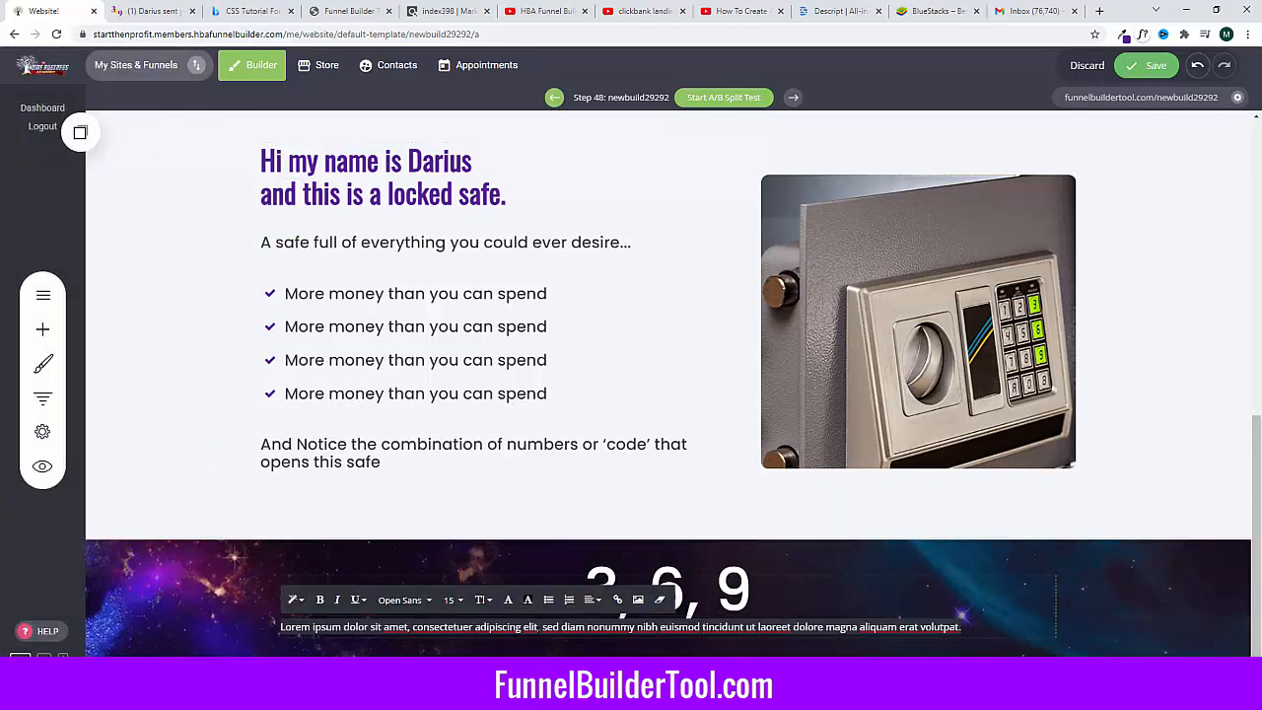
{"action": "key", "text": "ctrl+v"}
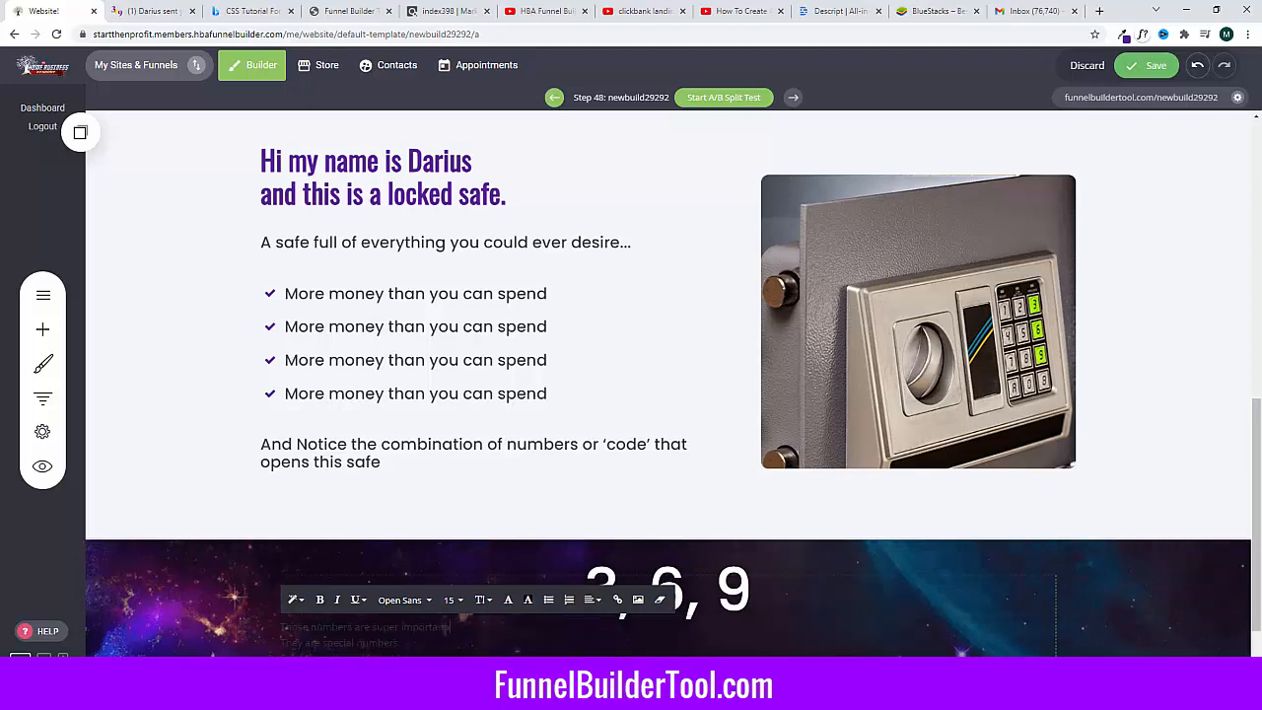
Step: Fix the pasted text's line breaks so each sentence runs on one line with a blank line between sentences
{"action": "key", "text": "Return"}
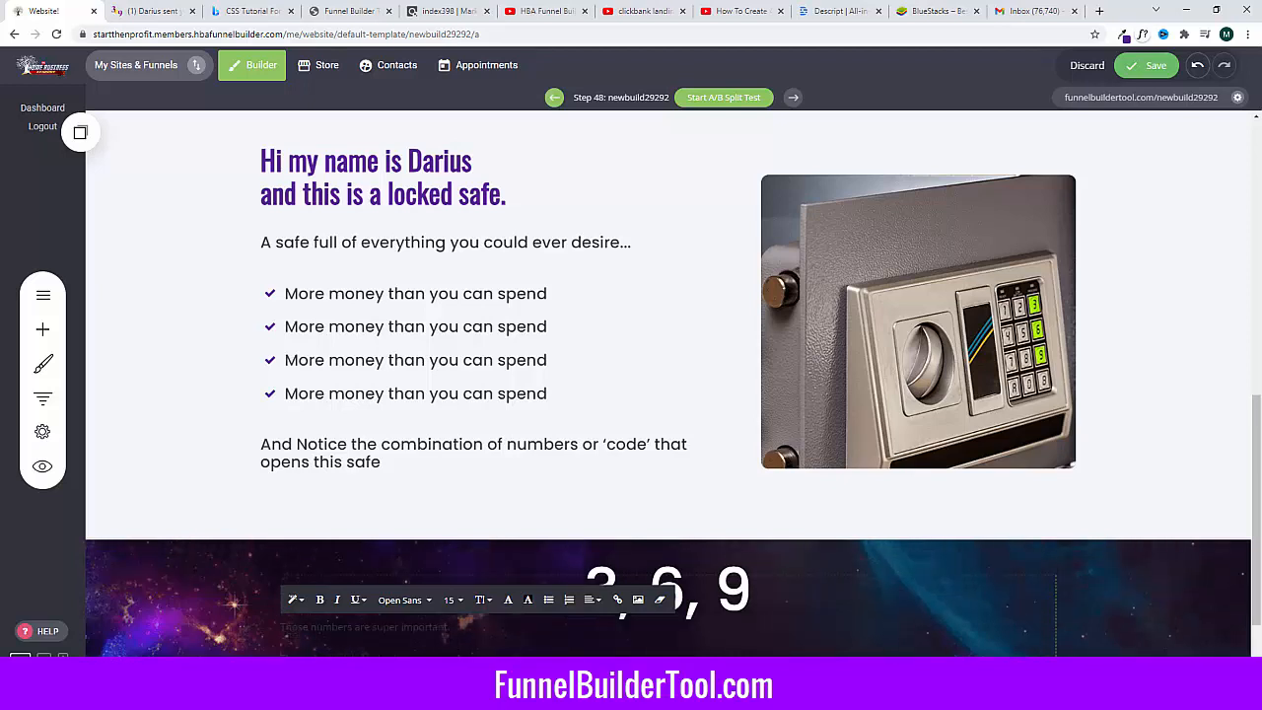
{"action": "scroll", "coordinate": [668, 382], "scroll_direction": "down", "scroll_amount": 1}
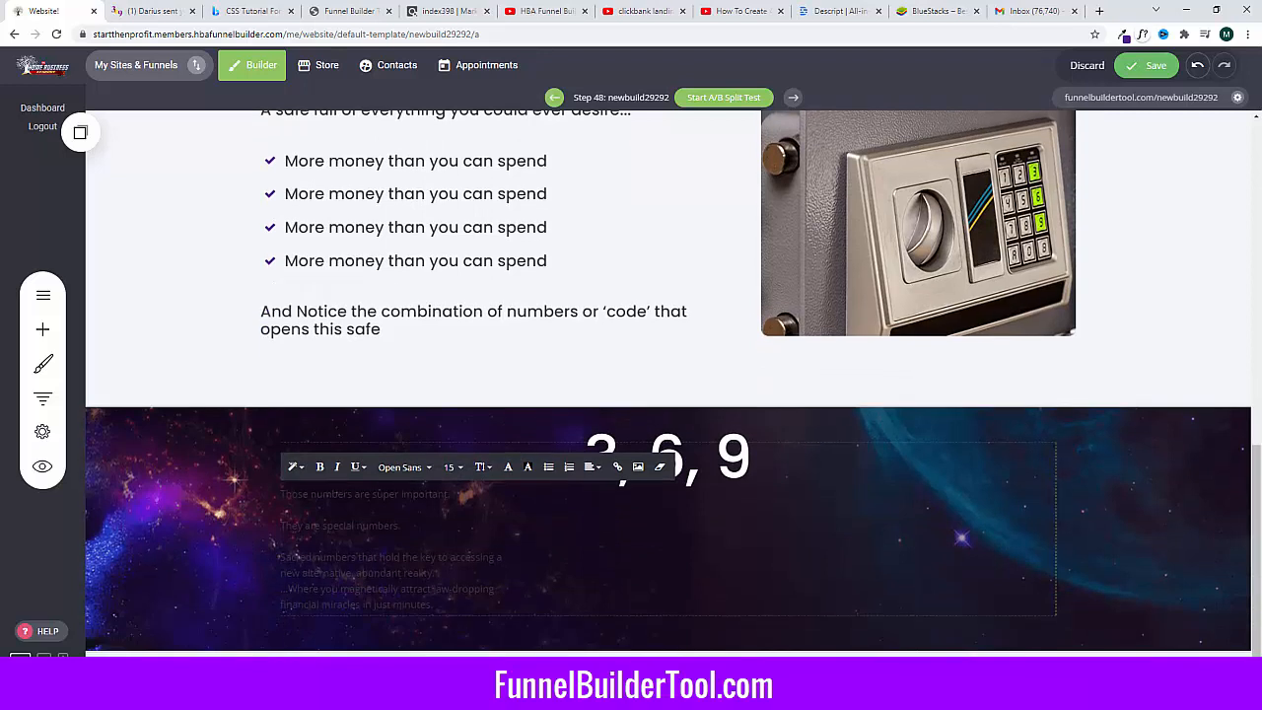
{"action": "key", "text": "BackSpace"}
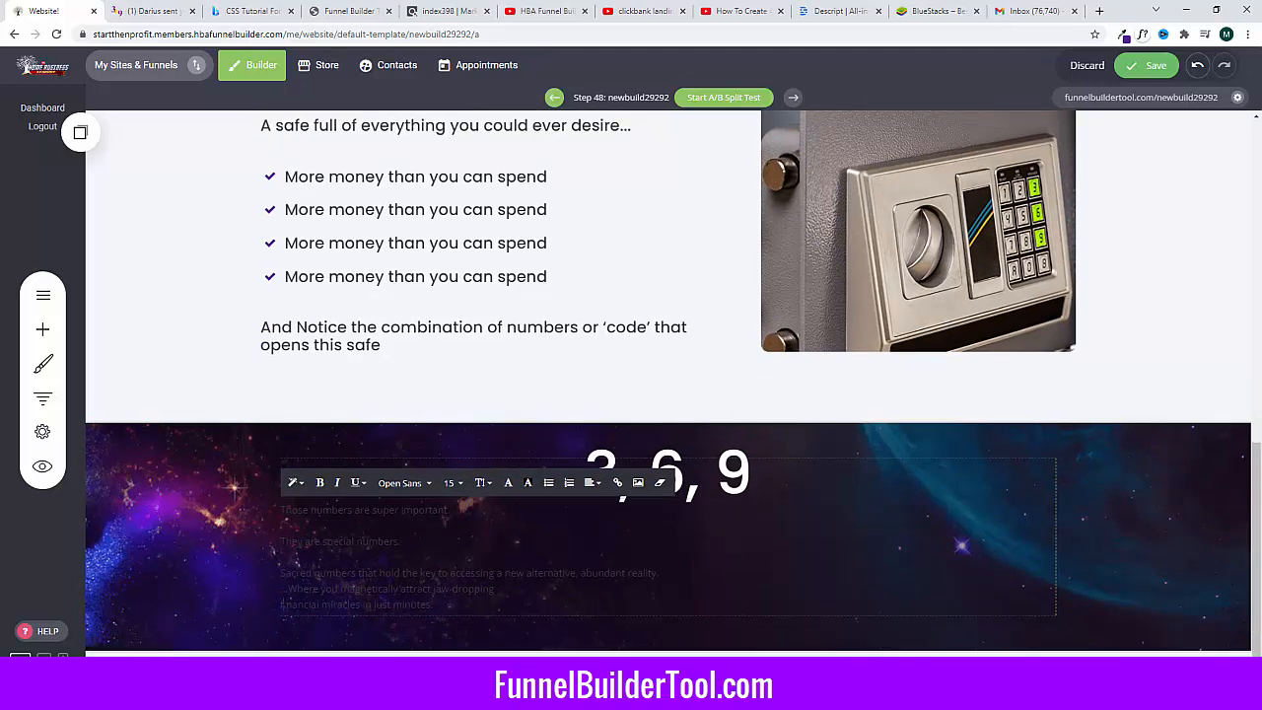
{"action": "key", "text": "BackSpace"}
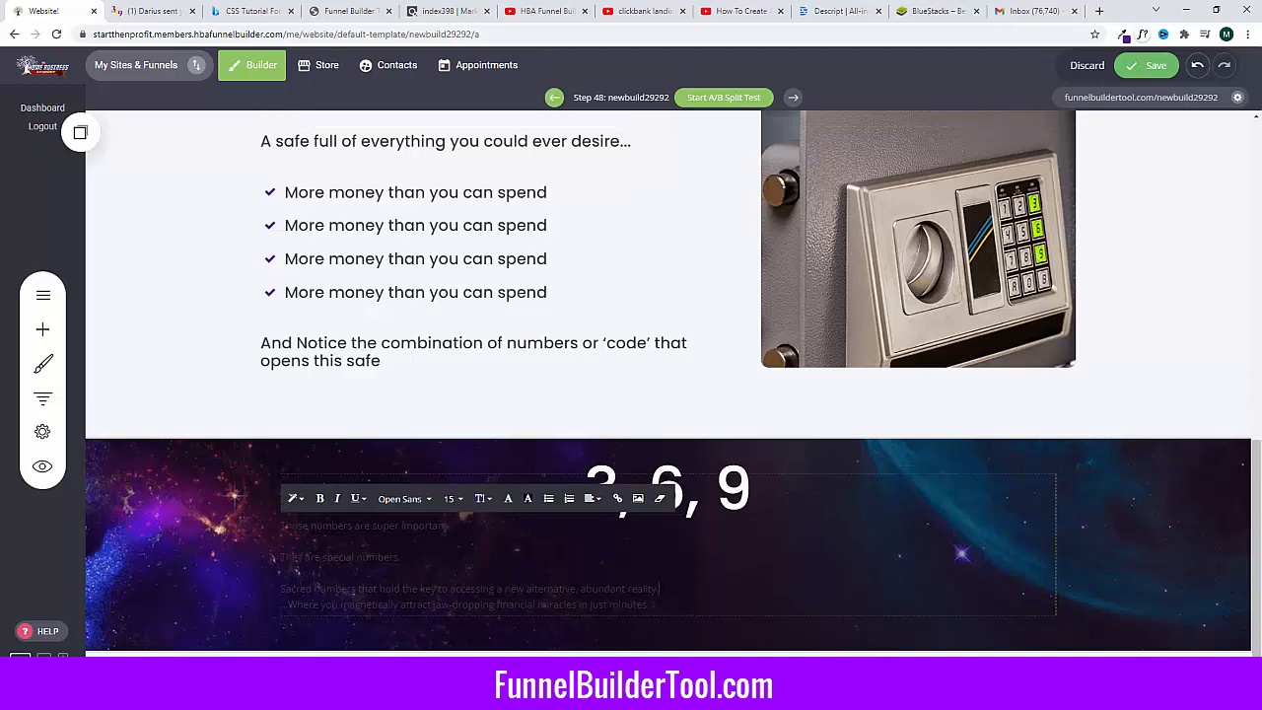
{"action": "key", "text": "Return"}
Step: Colour all of the text under the "3, 6, 9" heading white
{"action": "left_click_drag", "start_coordinate": [643, 604], "coordinate": [234, 491]}
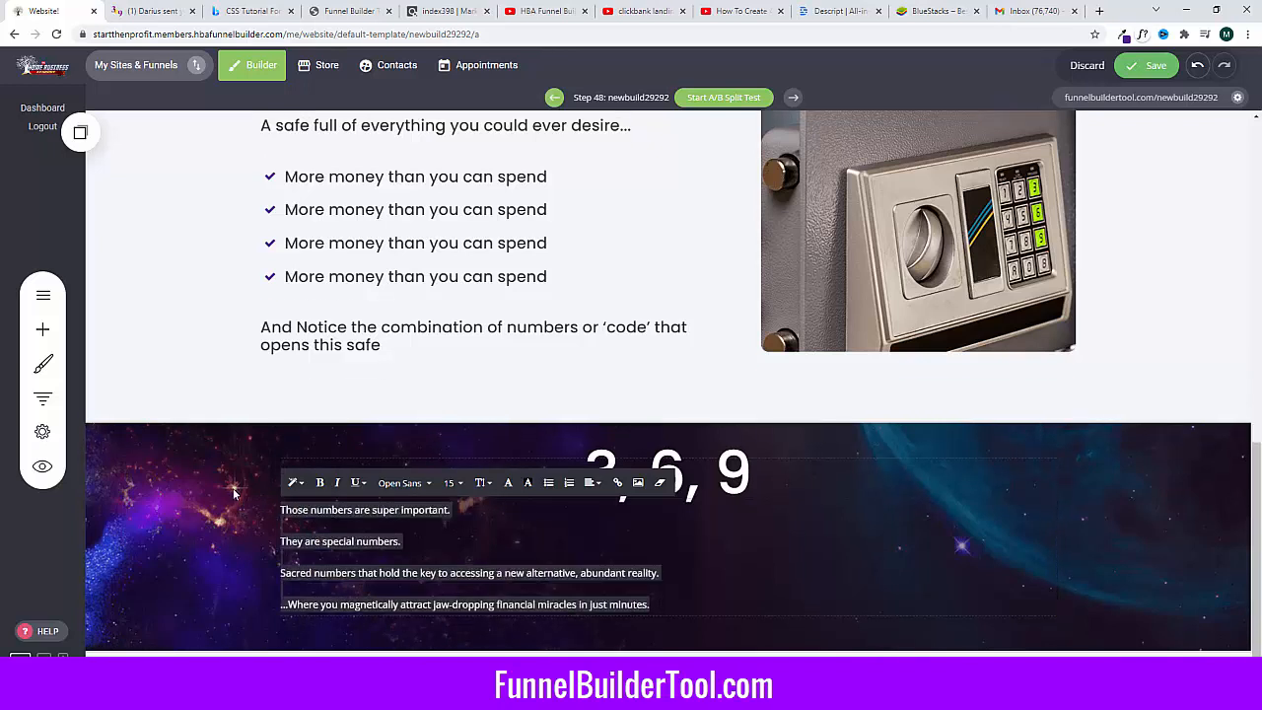
{"action": "left_click", "coordinate": [507, 485]}
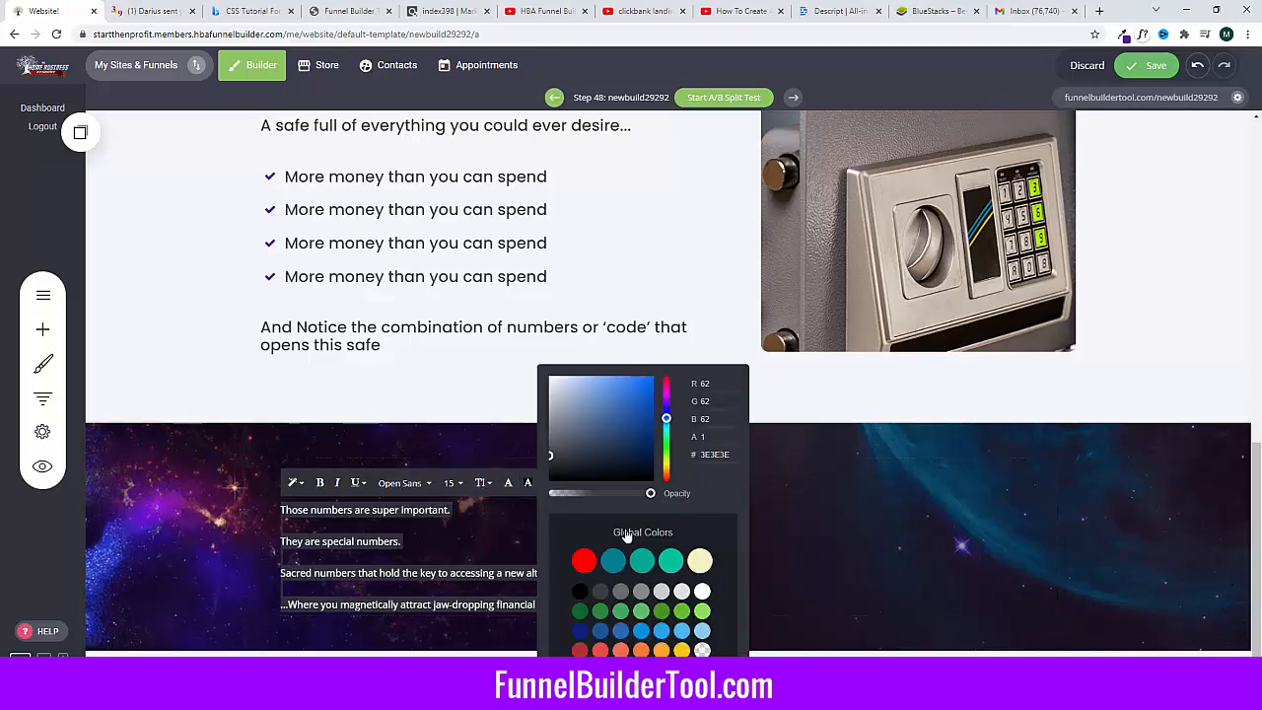
{"action": "left_click", "coordinate": [703, 593]}
Step: Change the font of all four lines under the "3, 6, 9" heading to Poppins
{"action": "left_click", "coordinate": [427, 483]}
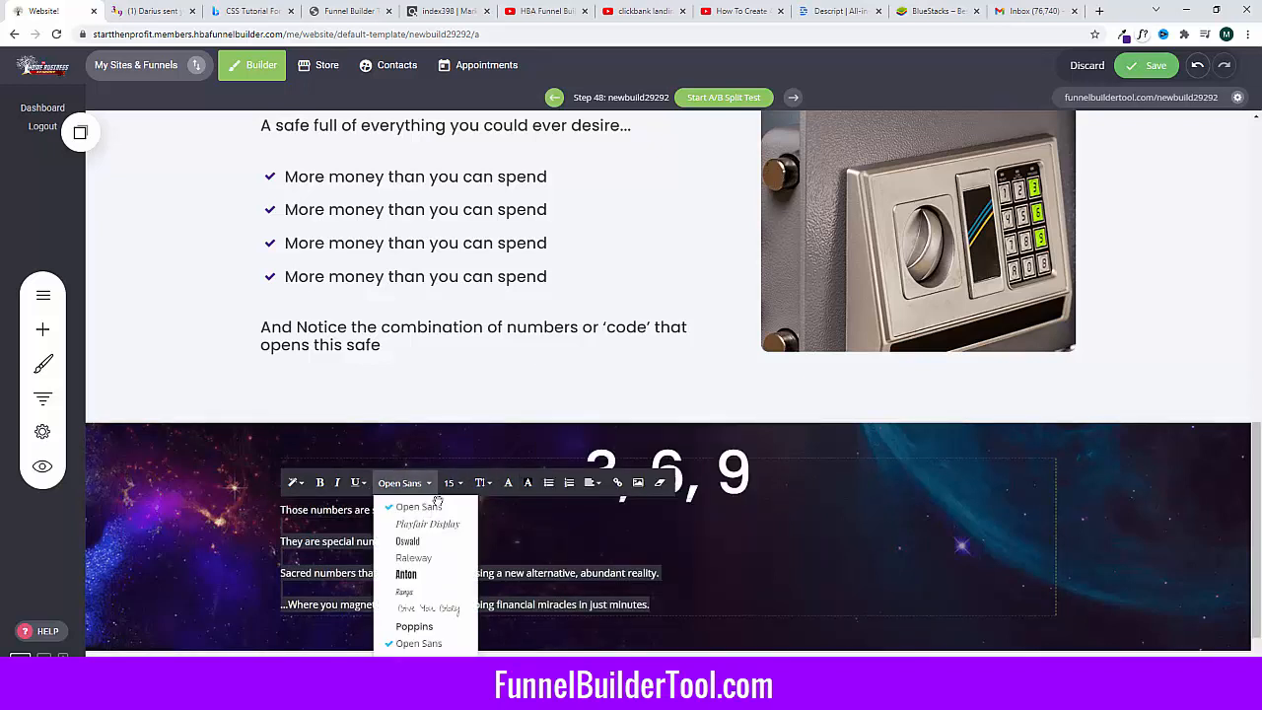
{"action": "scroll", "coordinate": [434, 615], "scroll_direction": "down", "scroll_amount": 1}
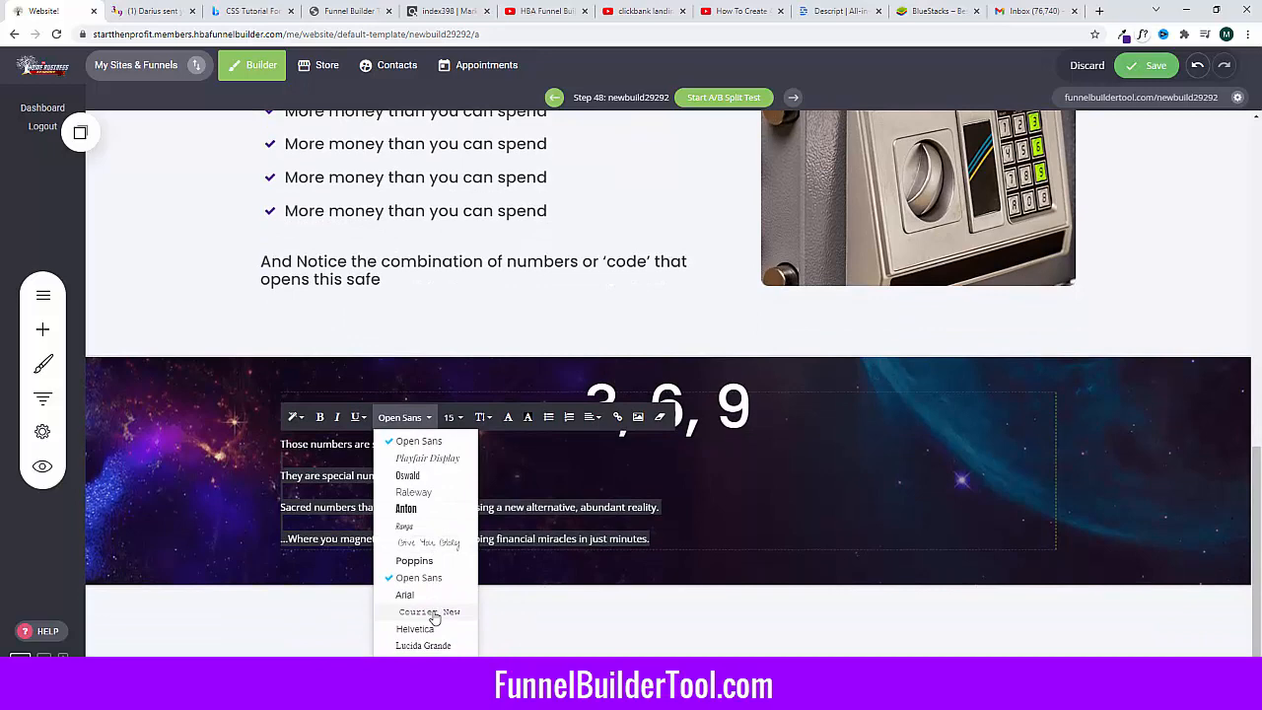
{"action": "left_click", "coordinate": [417, 562]}
{"action": "scroll", "coordinate": [418, 567], "scroll_direction": "up", "scroll_amount": 1}
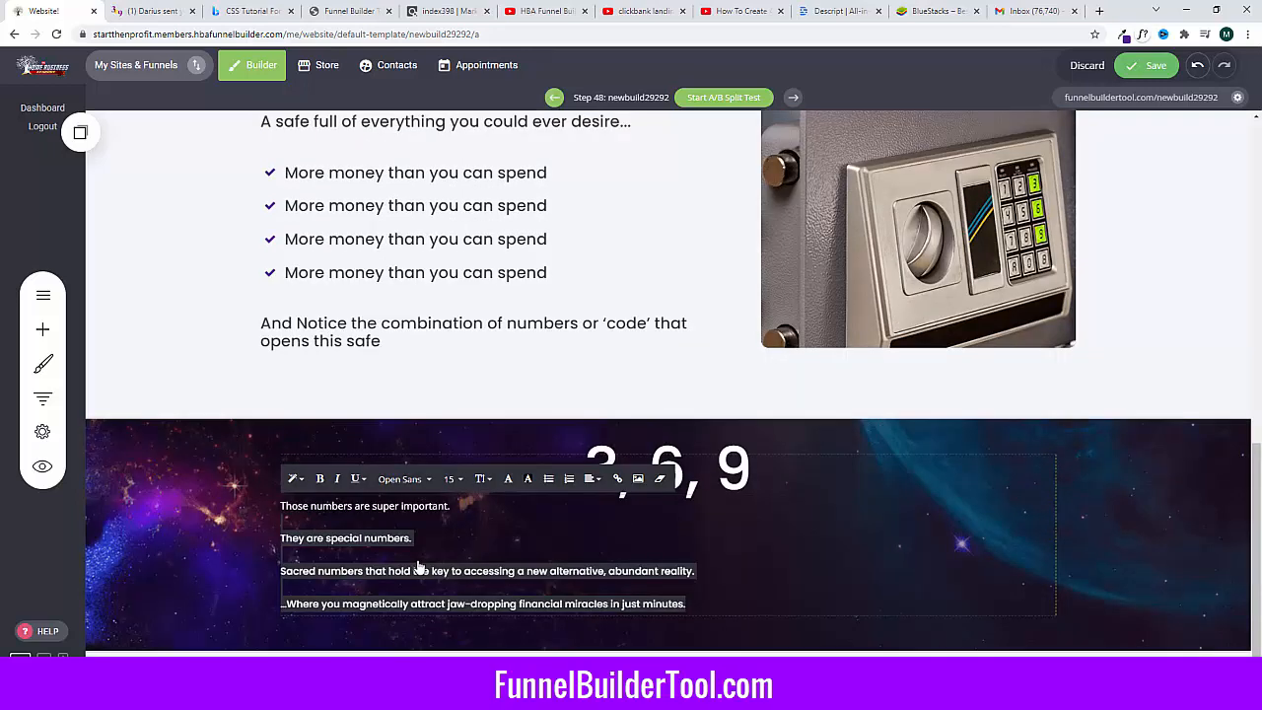
{"action": "left_click", "coordinate": [528, 564]}
{"action": "left_click_drag", "start_coordinate": [686, 603], "coordinate": [282, 506]}
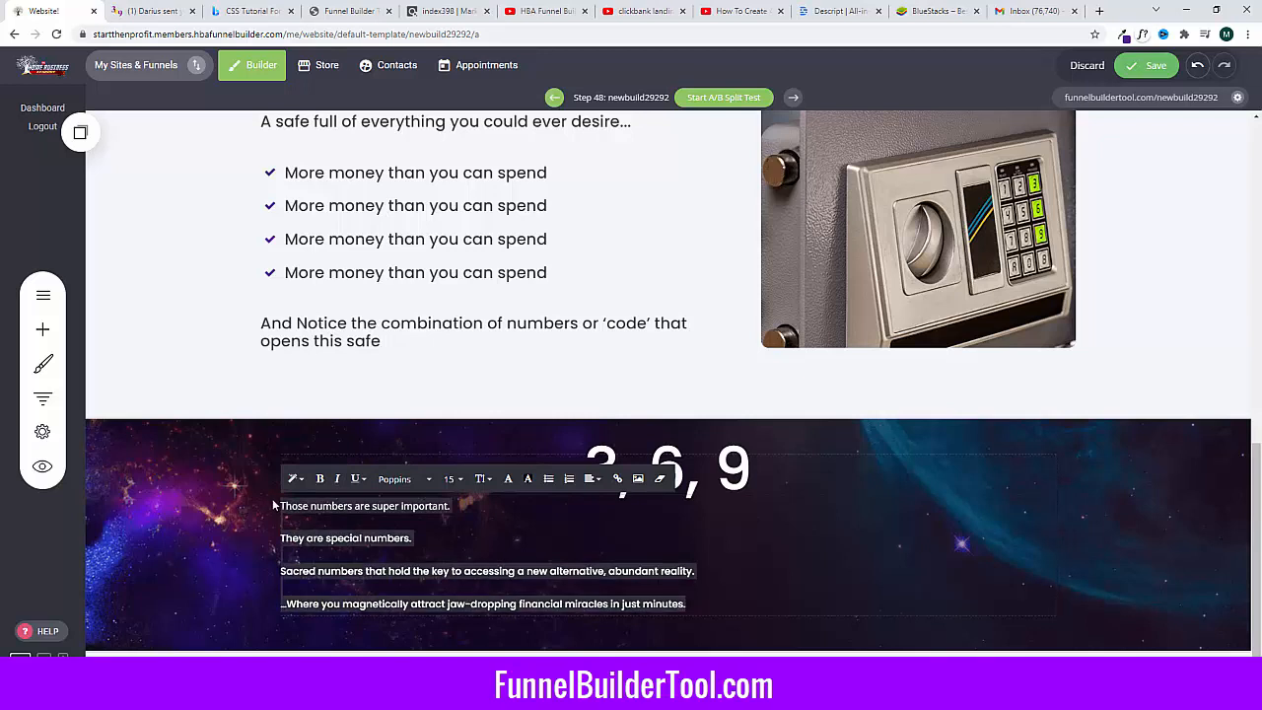
{"action": "left_click", "coordinate": [402, 479]}
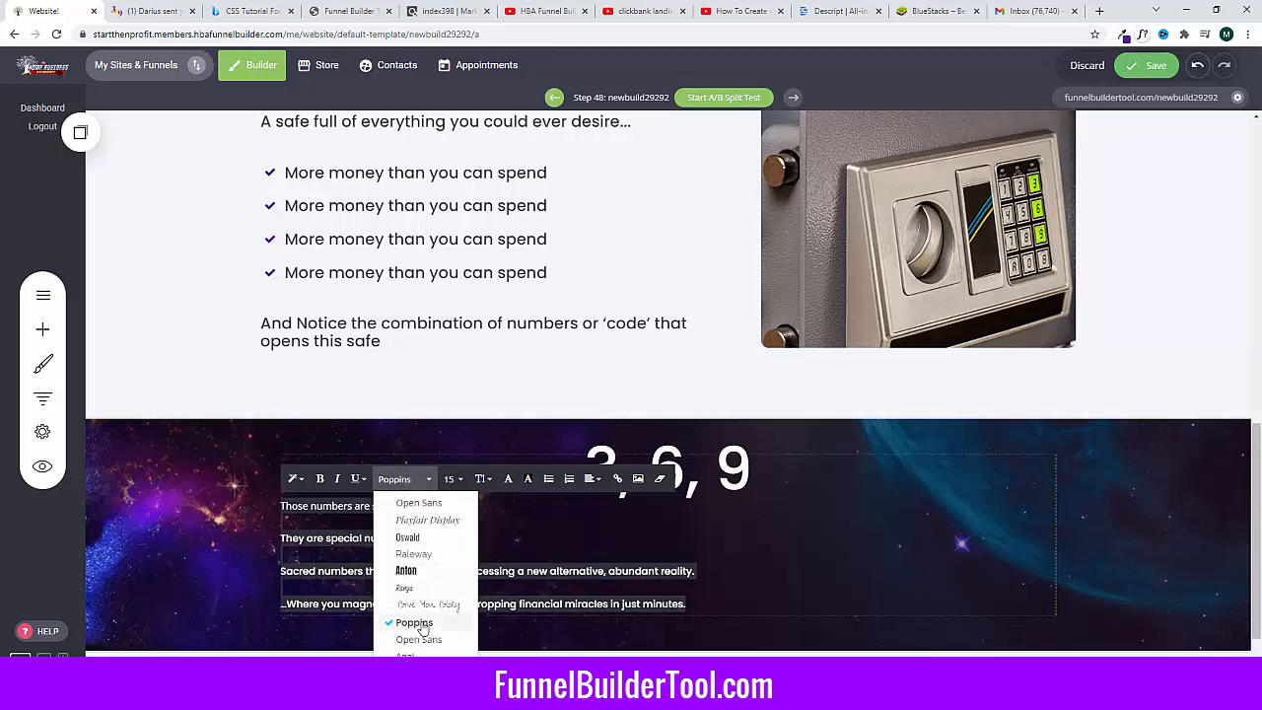
{"action": "left_click", "coordinate": [414, 623]}
Step: Centre the four lines under the "3, 6, 9" heading and set their font size to 20
{"action": "left_click", "coordinate": [592, 478]}
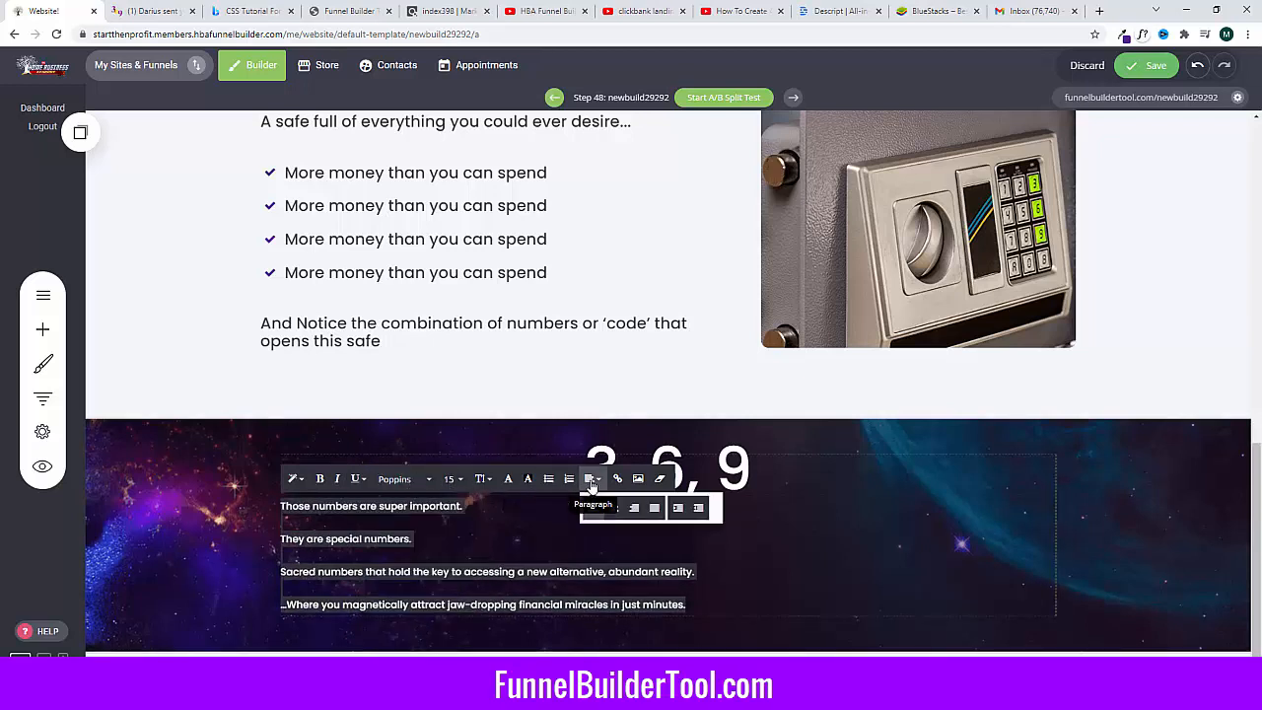
{"action": "left_click", "coordinate": [619, 508]}
{"action": "left_click", "coordinate": [451, 479]}
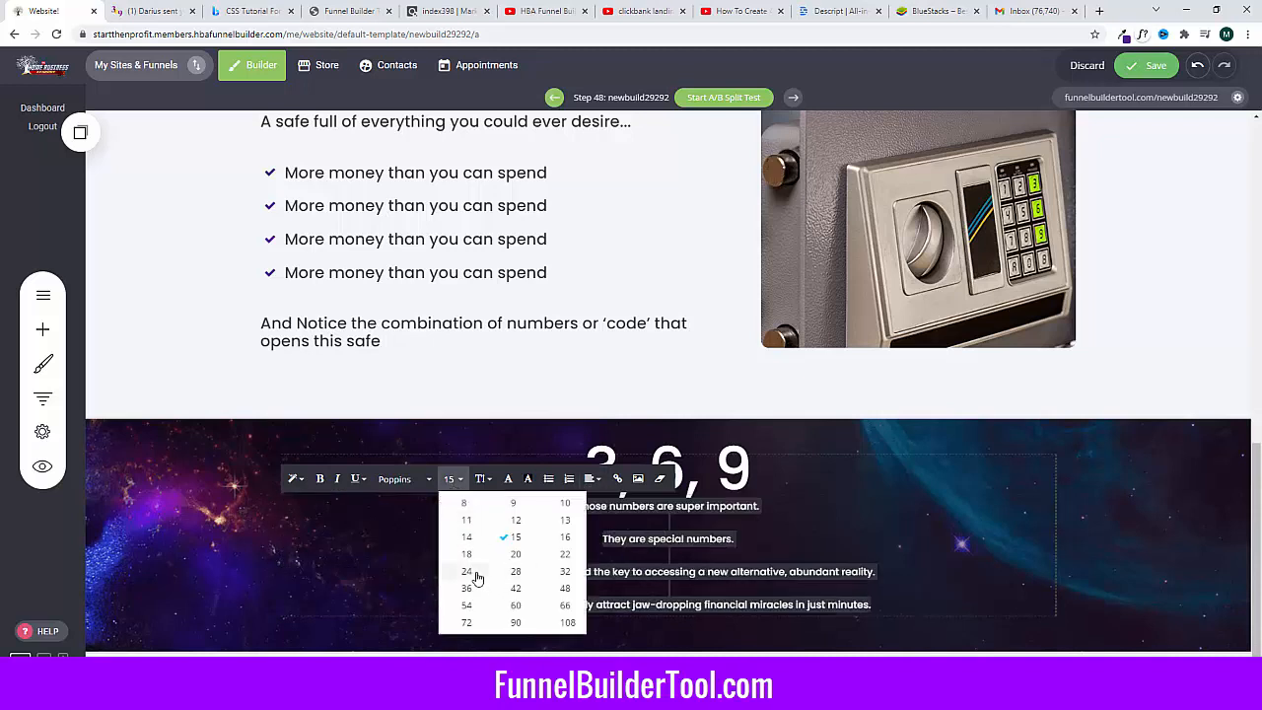
{"action": "left_click", "coordinate": [566, 554]}
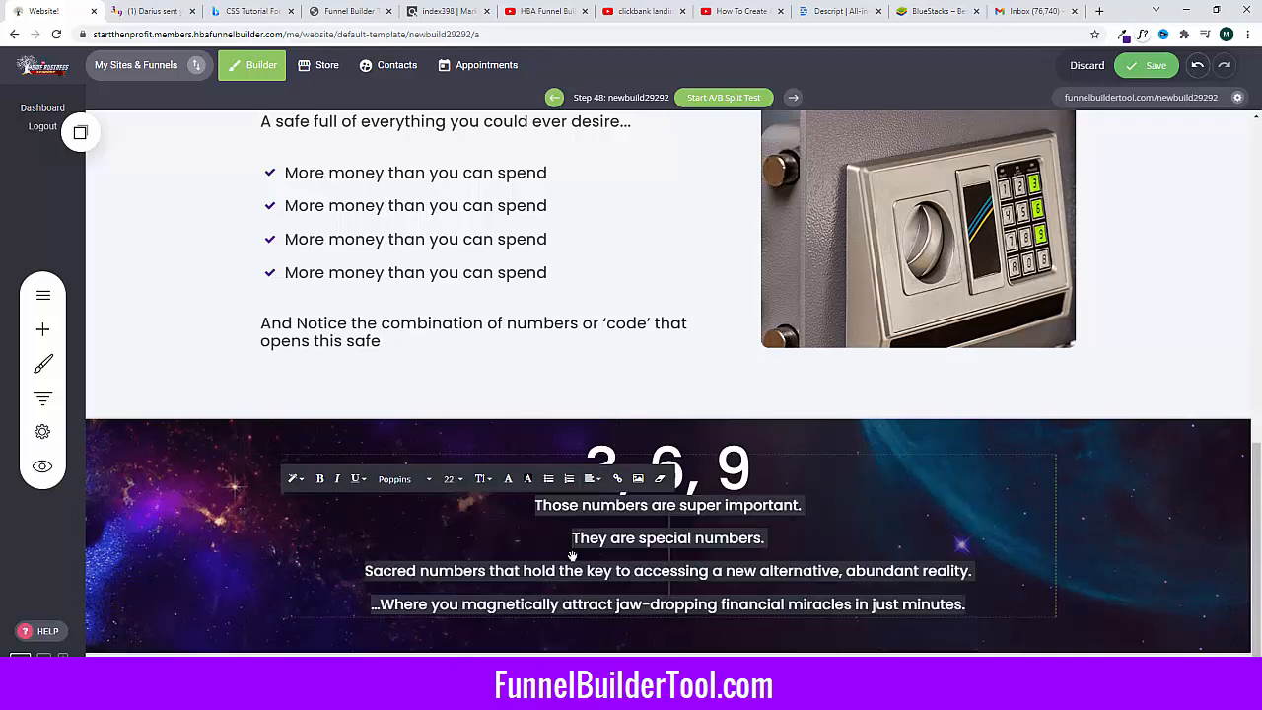
{"action": "left_click", "coordinate": [452, 479]}
{"action": "left_click", "coordinate": [512, 554]}
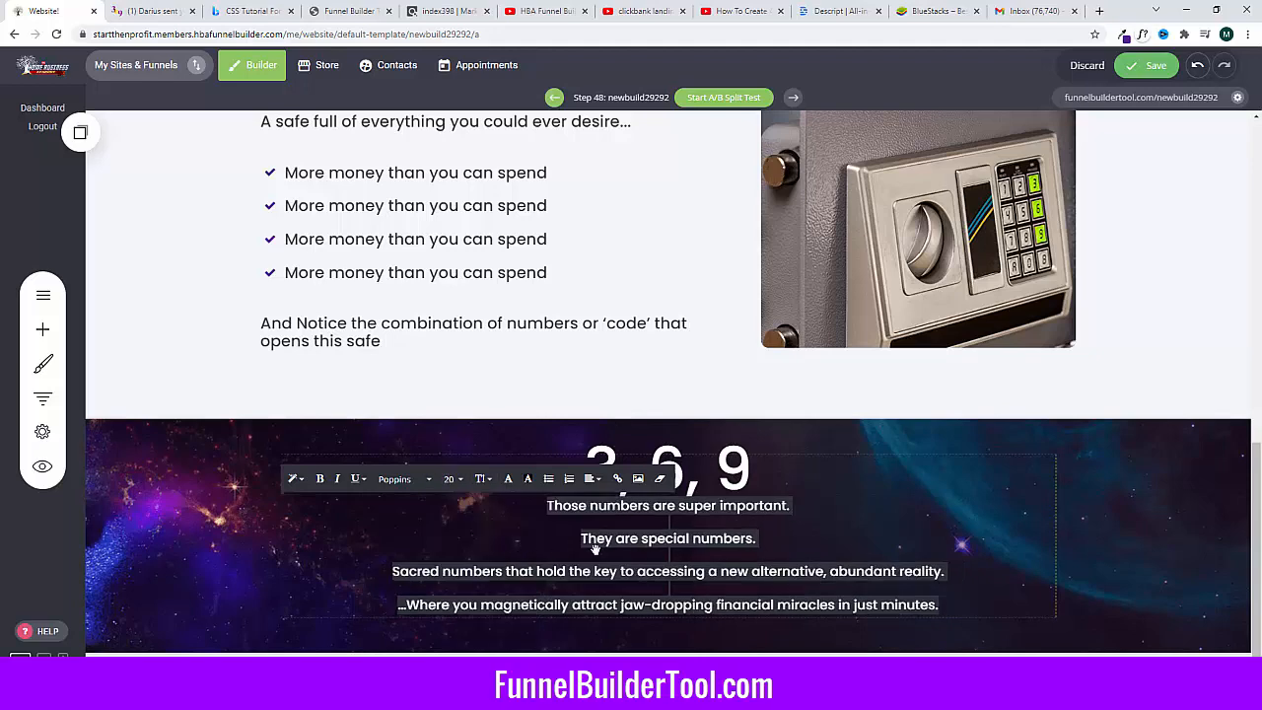
{"action": "left_click", "coordinate": [1081, 568]}
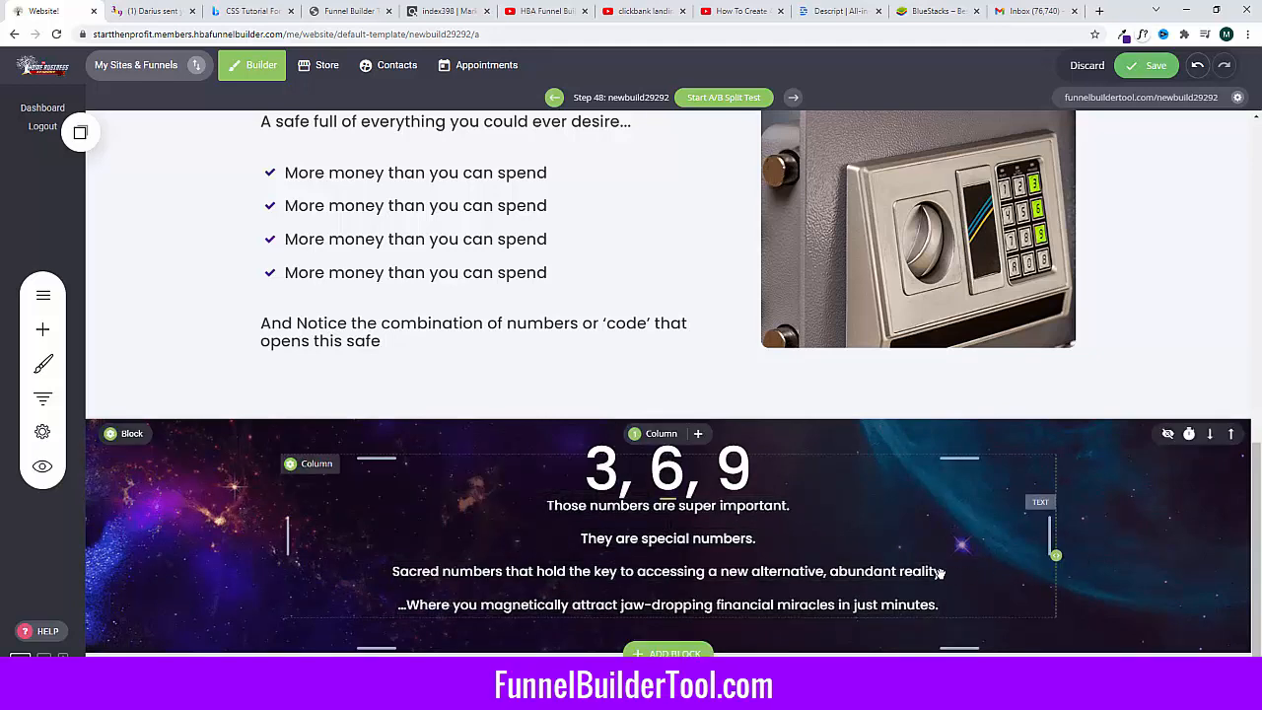
Step: Narrow the text widget so its two long sentences wrap, and leave about 37 px of space below the "3, 6, 9" heading
{"action": "left_click_drag", "start_coordinate": [1052, 555], "coordinate": [880, 572]}
{"action": "left_click_drag", "start_coordinate": [686, 578], "coordinate": [638, 582]}
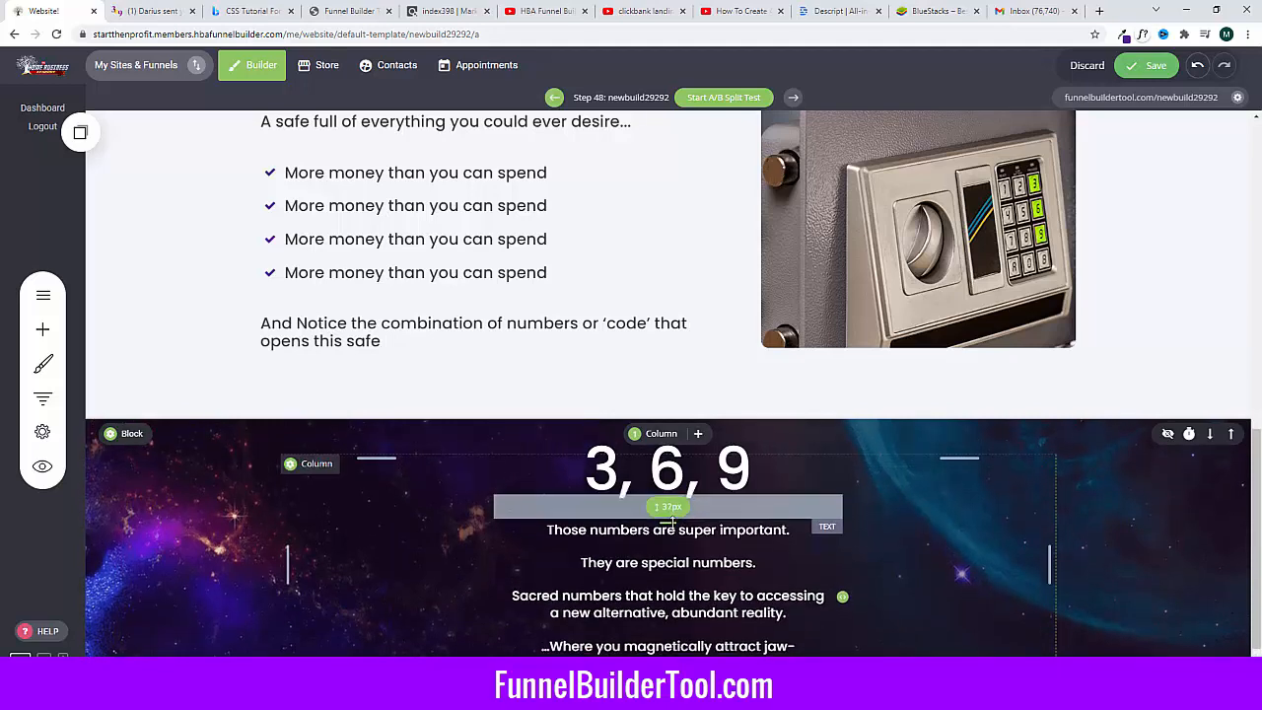
{"action": "scroll", "coordinate": [669, 494], "scroll_direction": "down", "scroll_amount": 1}
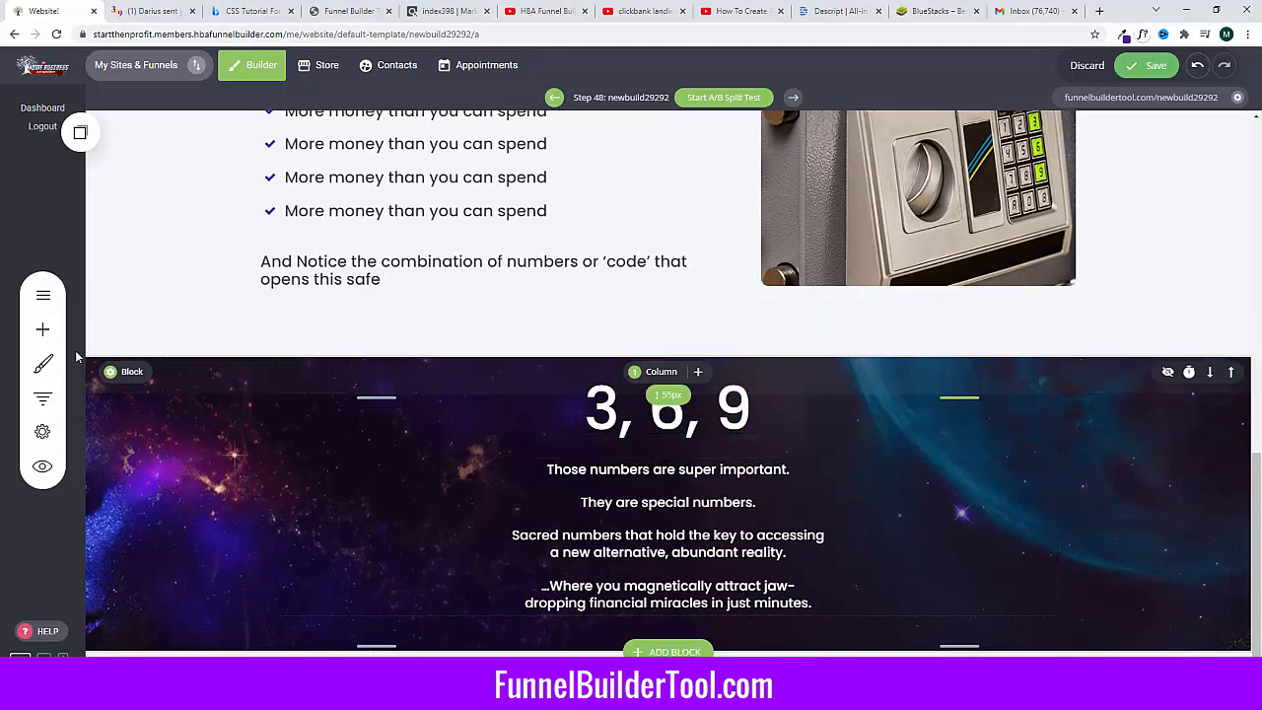
Step: Add a new container block below the "3, 6, 9" section and make it full-width with normal height
{"action": "left_click", "coordinate": [42, 328]}
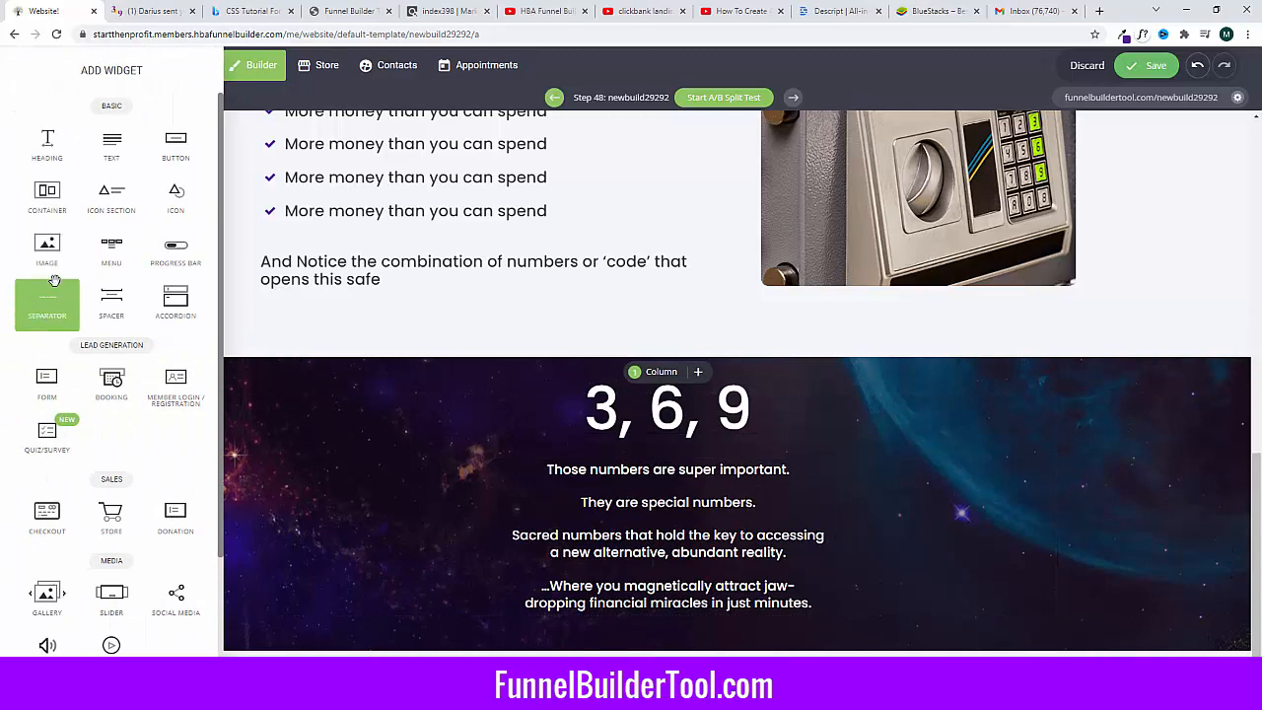
{"action": "left_click_drag", "start_coordinate": [51, 203], "coordinate": [558, 633]}
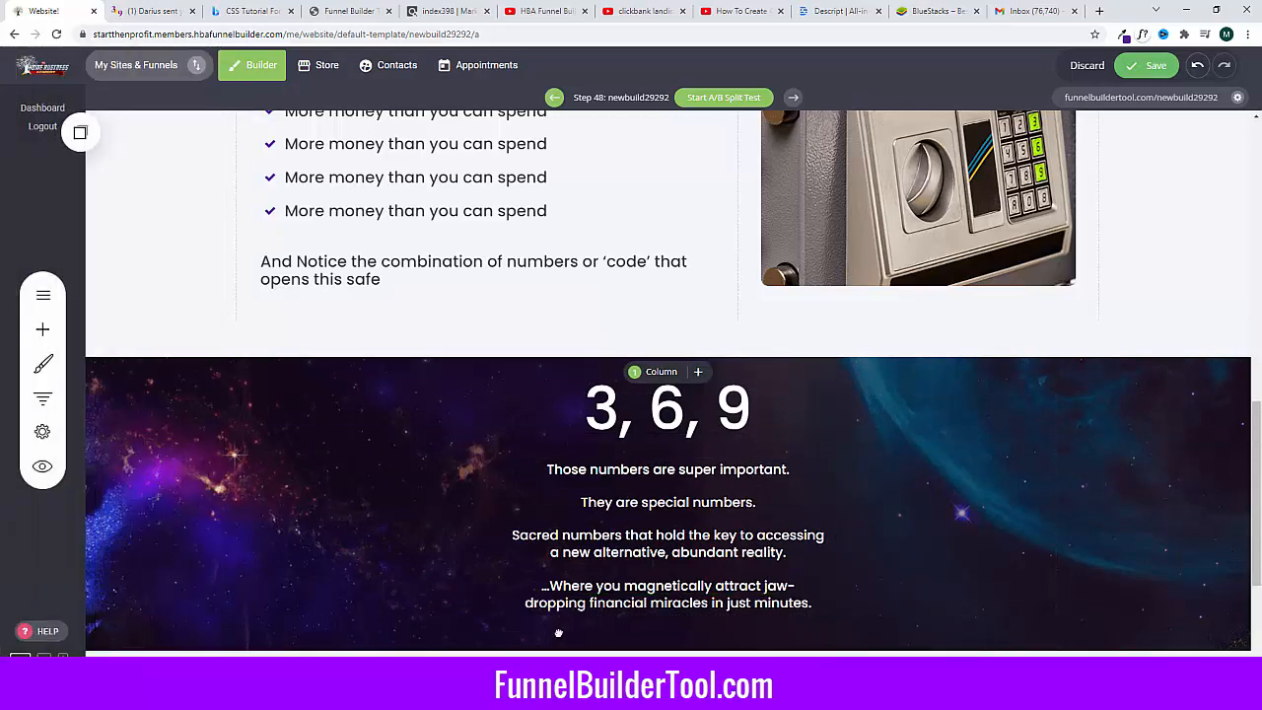
{"action": "scroll", "coordinate": [538, 641], "scroll_direction": "down", "scroll_amount": 3}
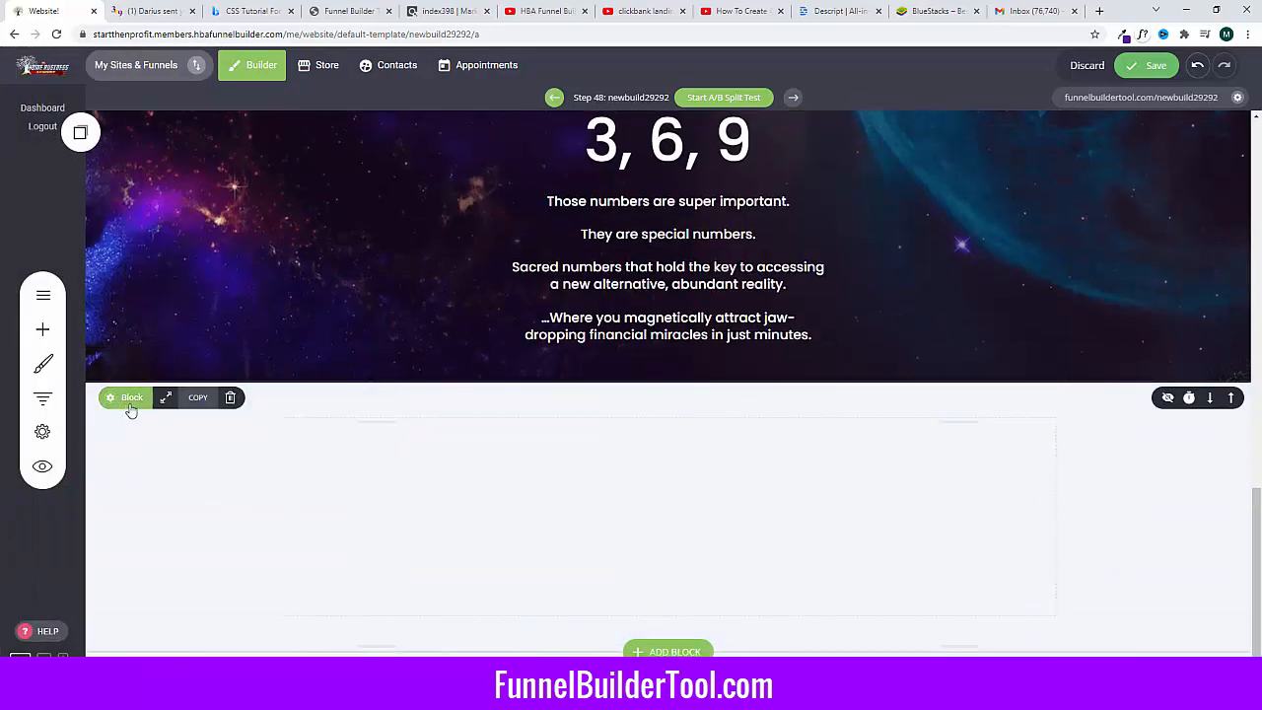
{"action": "left_click", "coordinate": [165, 398]}
{"action": "left_click", "coordinate": [671, 247]}
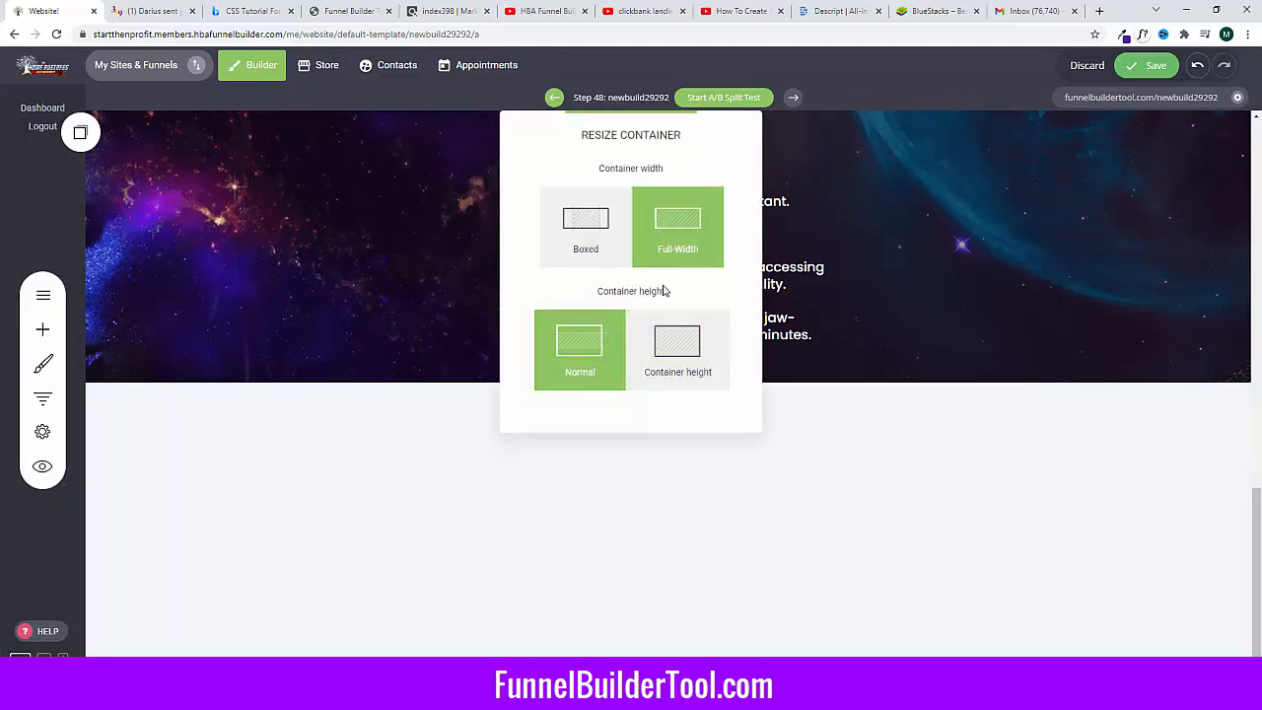
{"action": "left_click", "coordinate": [458, 523]}
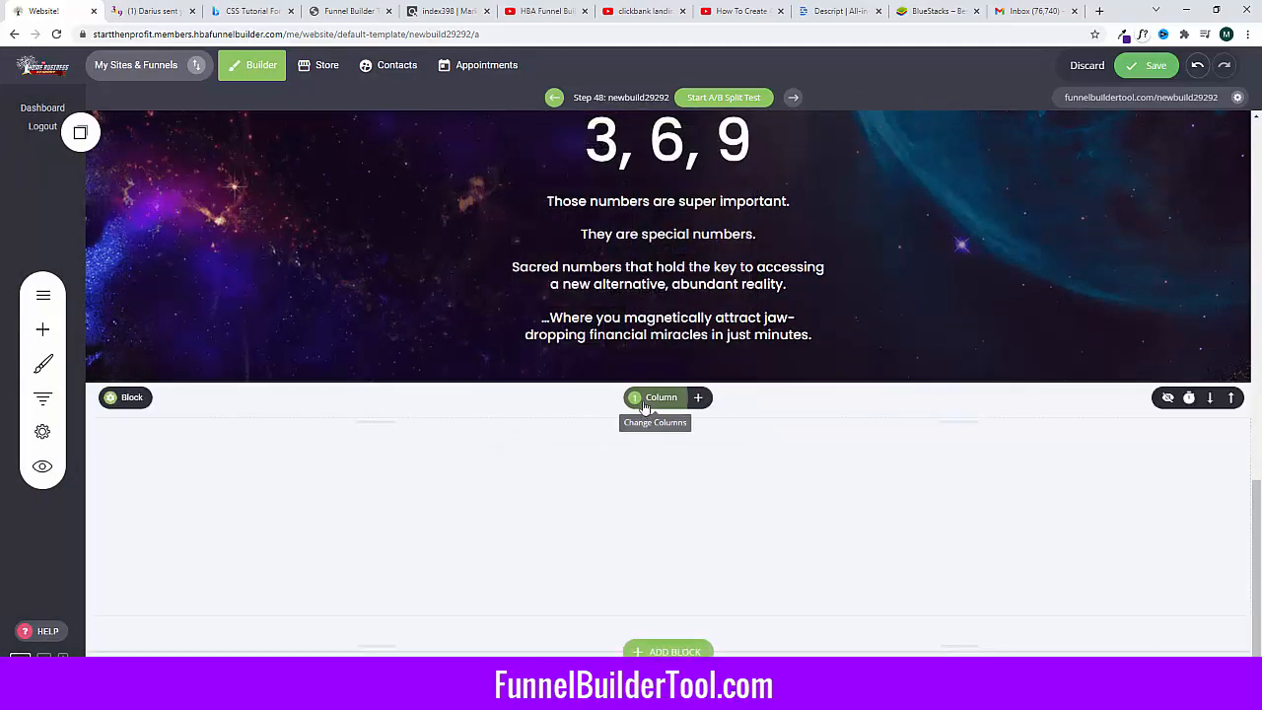
Step: Split the new full-width block into four columns
{"action": "left_click", "coordinate": [656, 397]}
{"action": "left_click", "coordinate": [732, 460]}
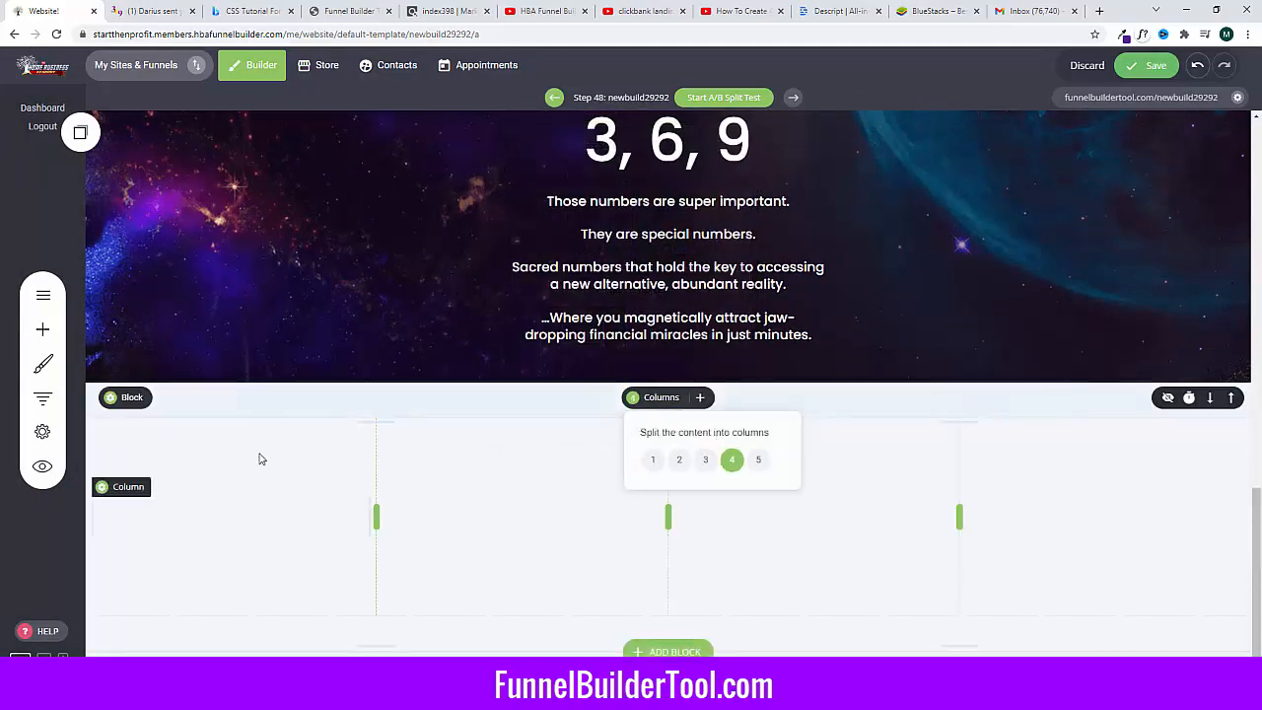
{"action": "left_click", "coordinate": [313, 525]}
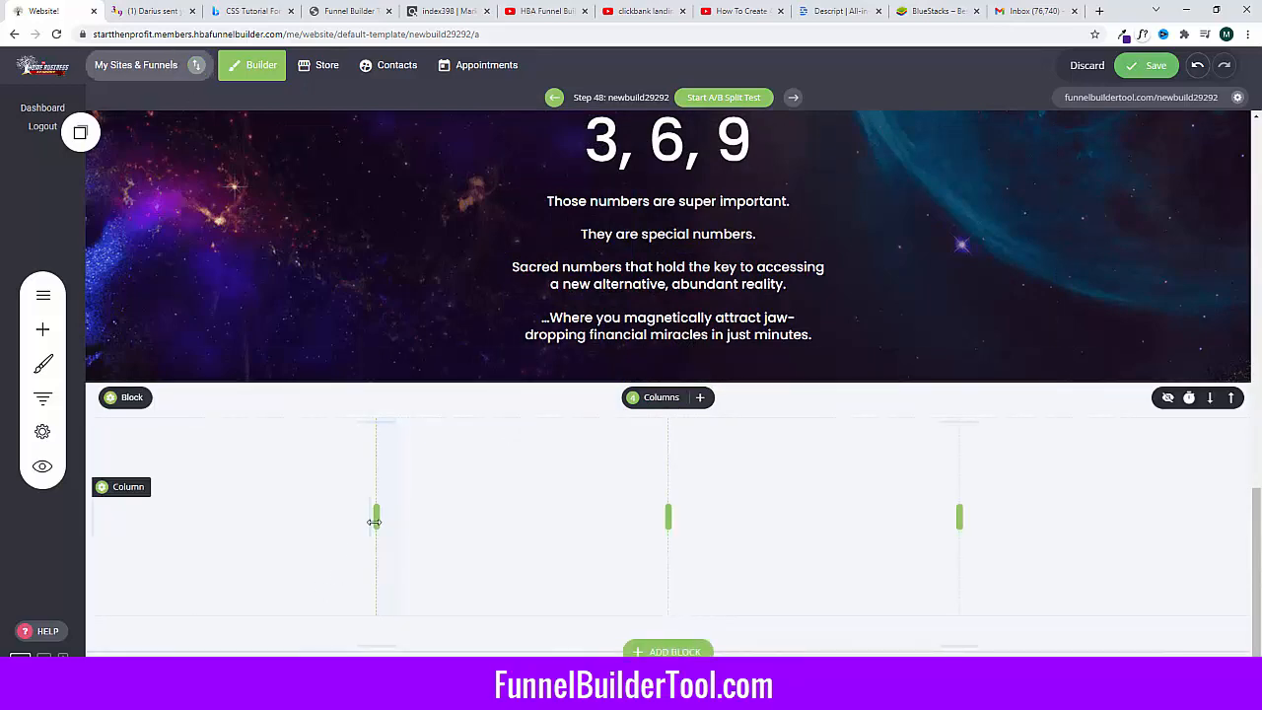
Step: Set the couple-and-private-jet image from the manifest folder as the new block's background
{"action": "left_click", "coordinate": [129, 398]}
{"action": "left_click", "coordinate": [255, 338]}
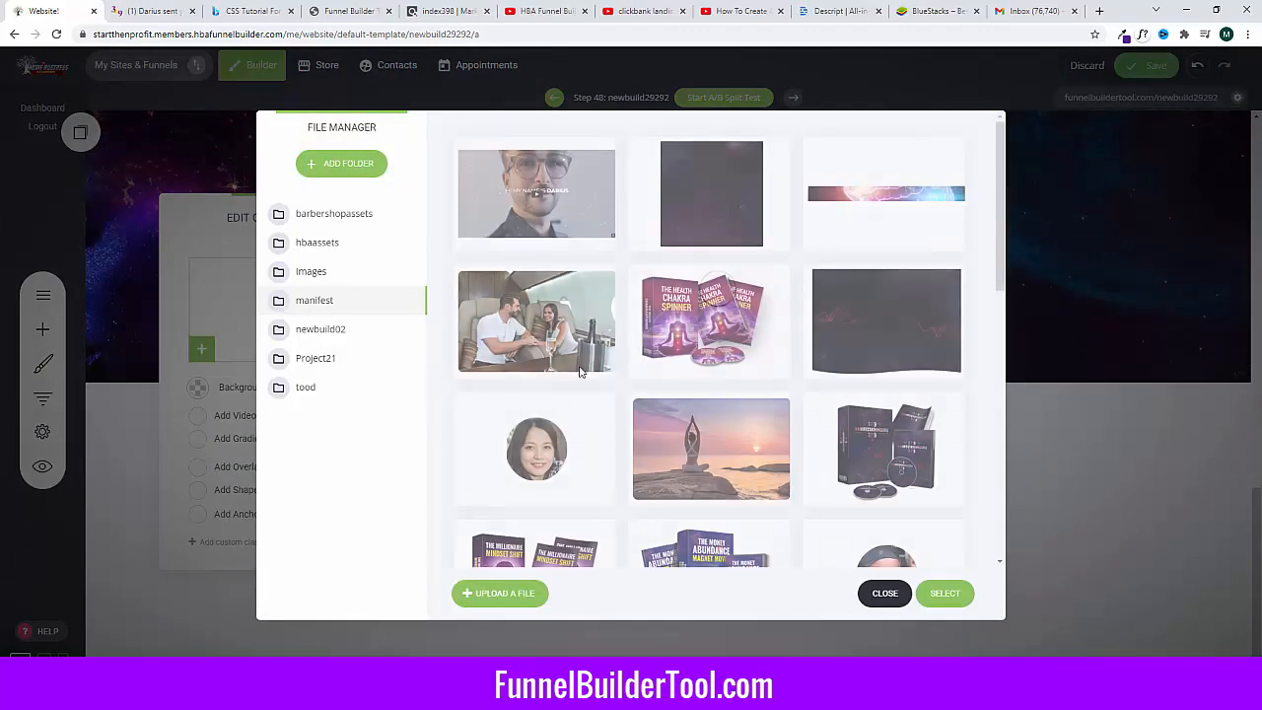
{"action": "scroll", "coordinate": [577, 374], "scroll_direction": "down", "scroll_amount": 5}
{"action": "left_click", "coordinate": [868, 263]}
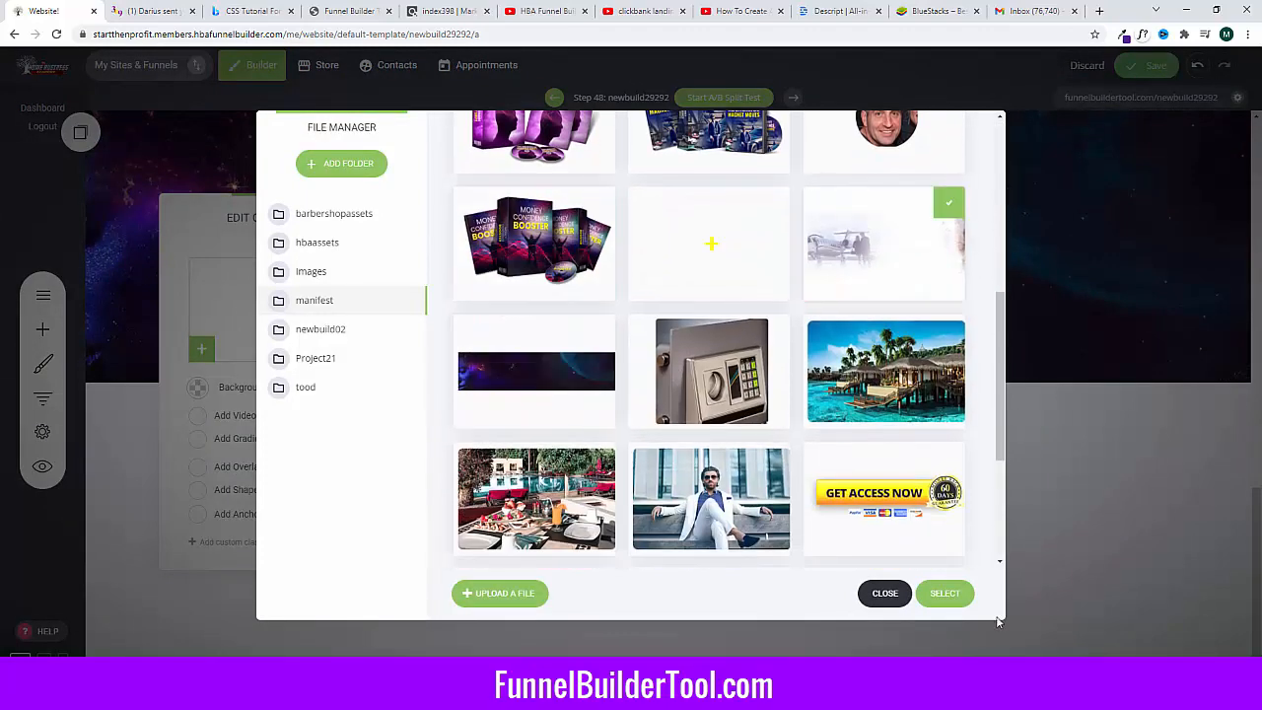
{"action": "left_click", "coordinate": [943, 592]}
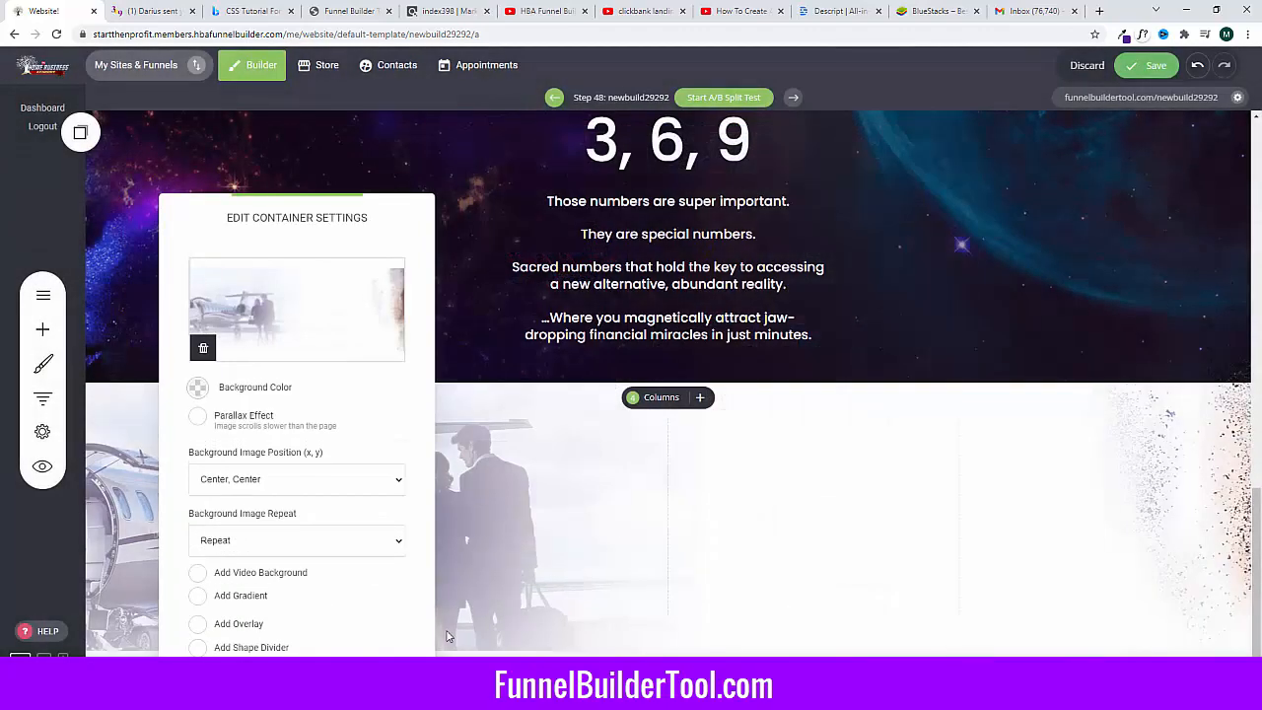
{"action": "left_click", "coordinate": [136, 499]}
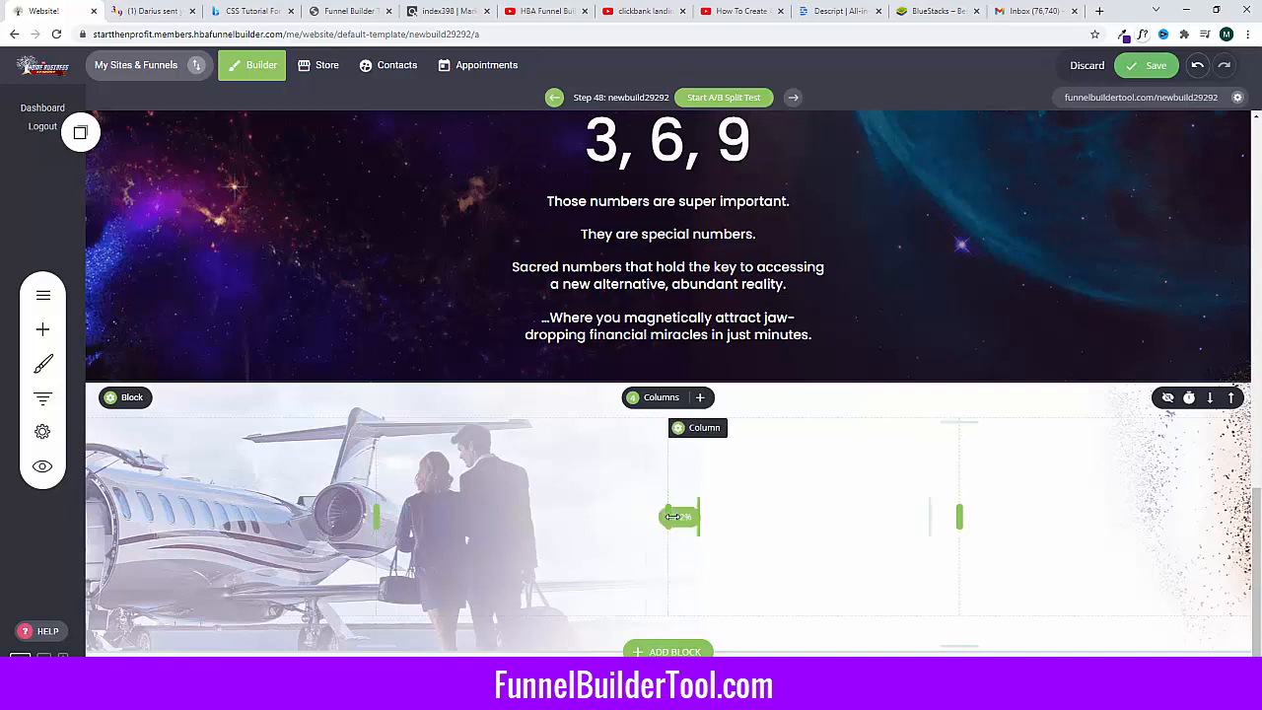
Step: Change the jet block to three columns, with the first ending just past the couple and the second reaching the speckled edge
{"action": "left_click_drag", "start_coordinate": [963, 518], "coordinate": [1077, 517]}
{"action": "left_click", "coordinate": [673, 404]}
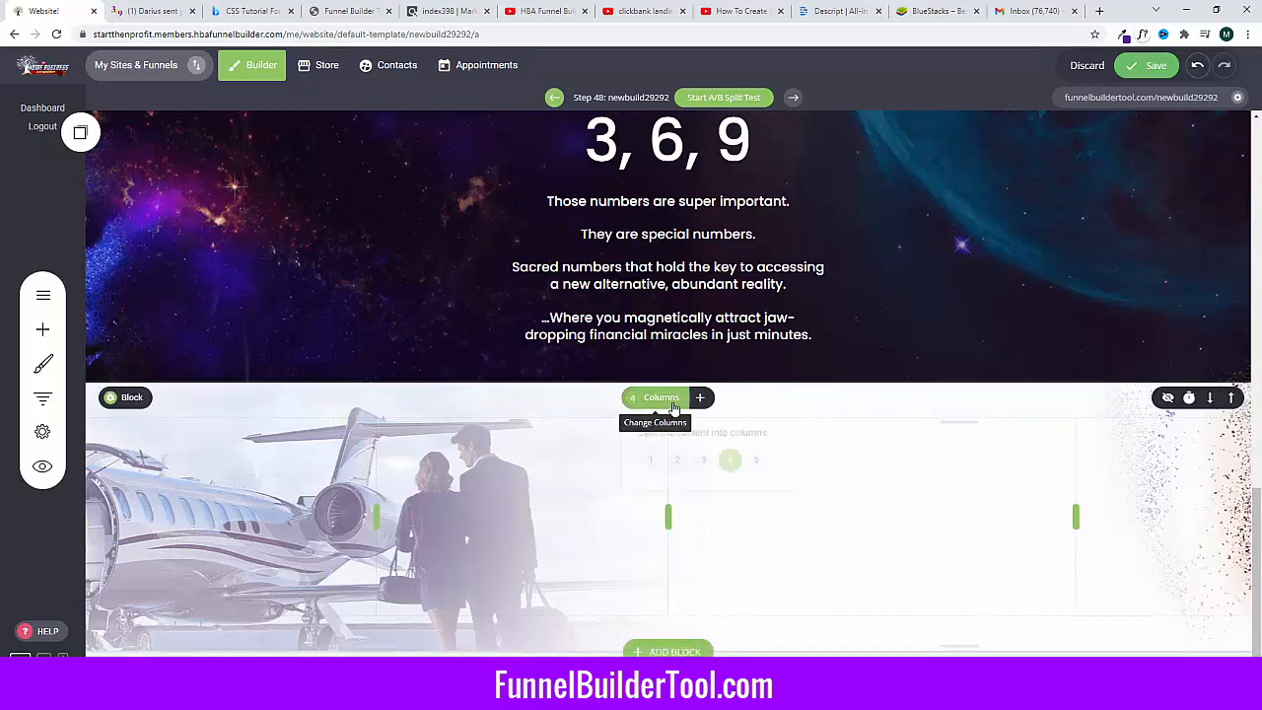
{"action": "left_click", "coordinate": [703, 460]}
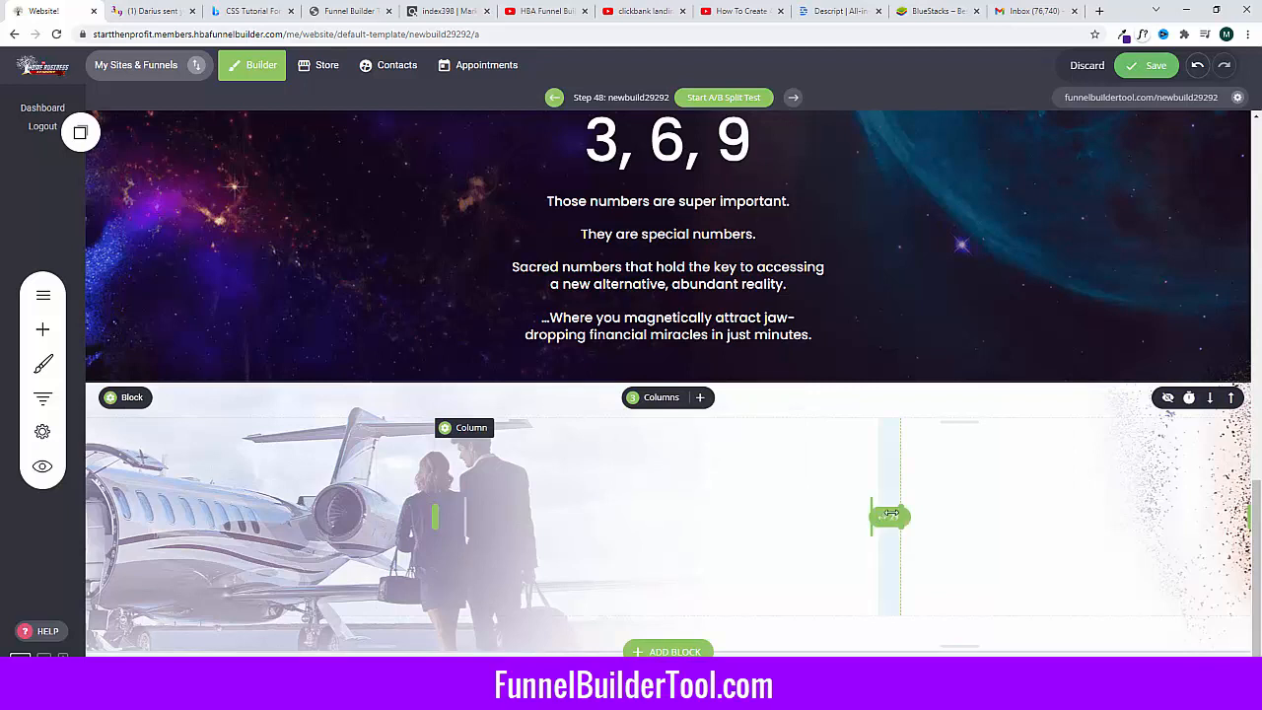
{"action": "left_click_drag", "start_coordinate": [908, 516], "coordinate": [1087, 515]}
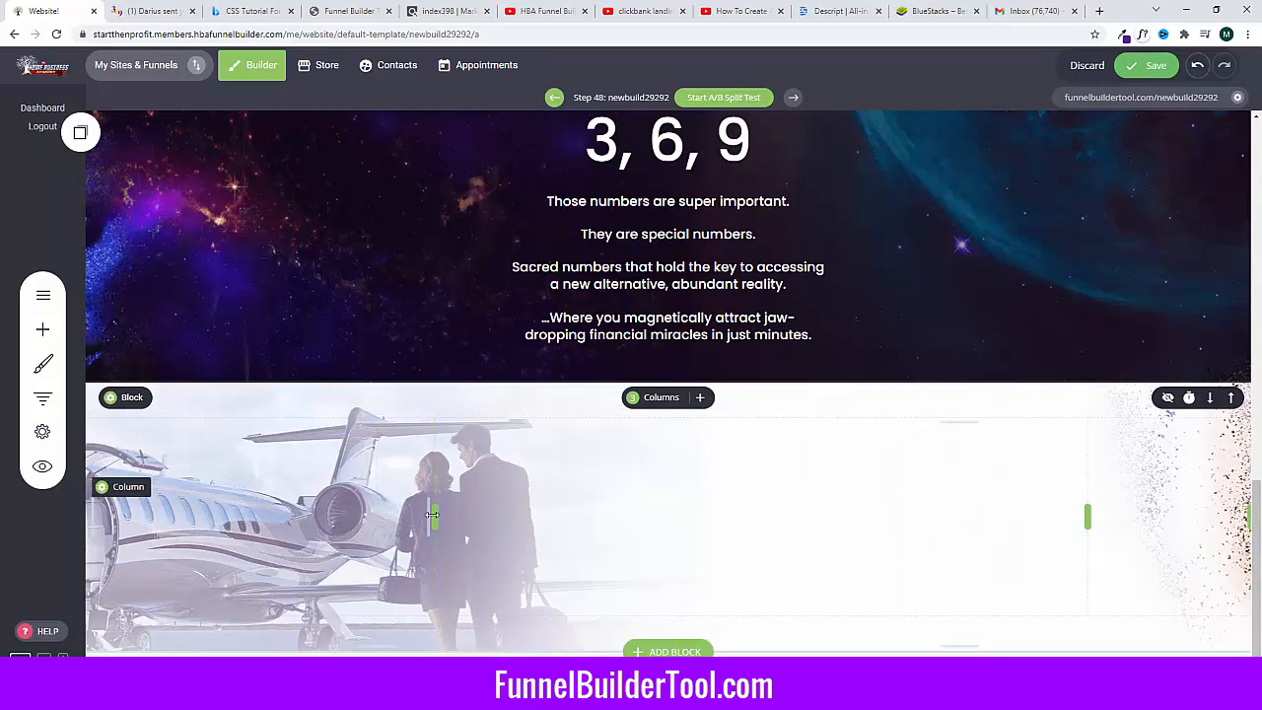
{"action": "left_click_drag", "start_coordinate": [432, 514], "coordinate": [598, 516]}
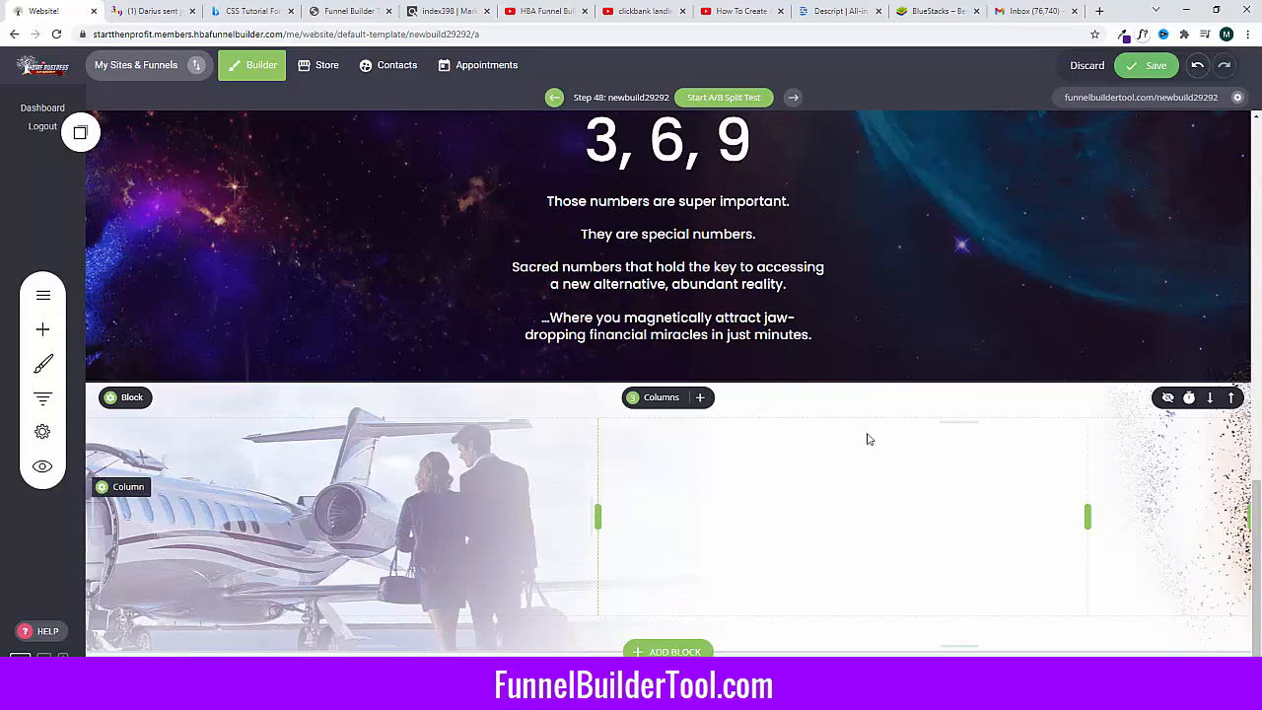
Step: Switch to the 369 sales page, inspect the font of the "Sounds unbelievable – I know!" heading, and exit WhatFont
{"action": "left_click", "coordinate": [153, 11]}
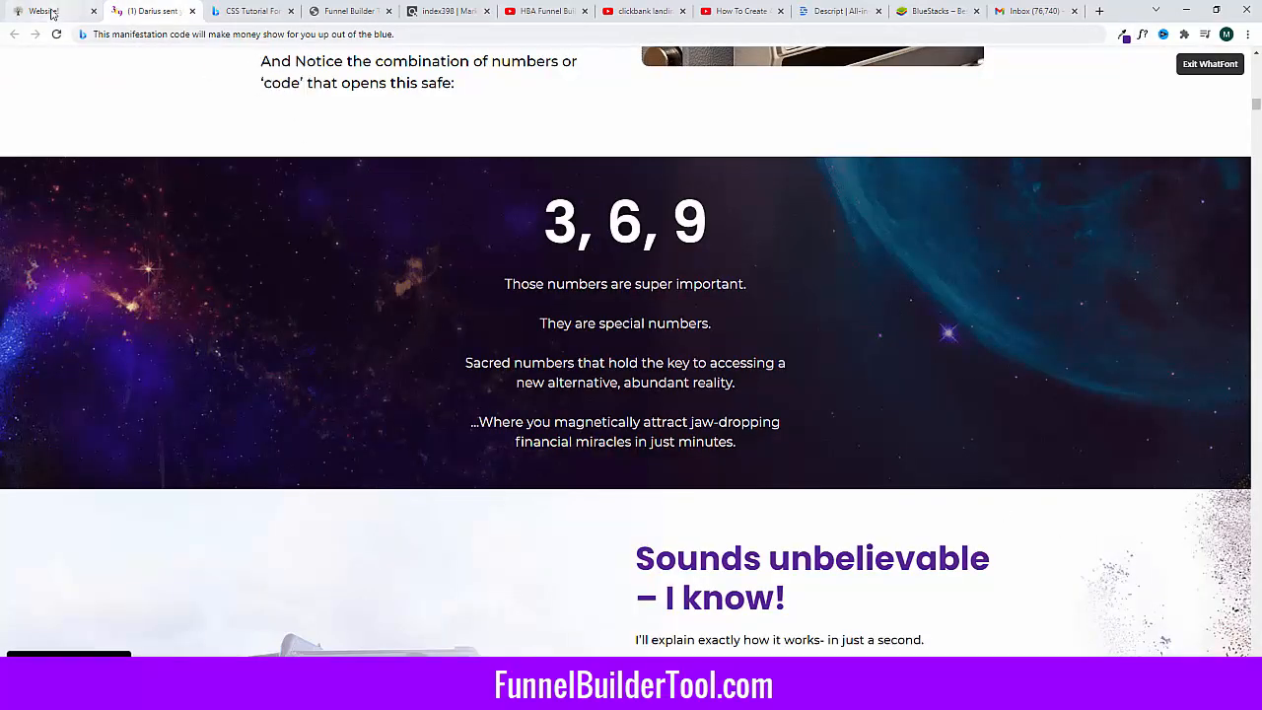
{"action": "left_click", "coordinate": [251, 11]}
{"action": "left_click", "coordinate": [153, 11]}
{"action": "scroll", "coordinate": [563, 502], "scroll_direction": "down", "scroll_amount": 1}
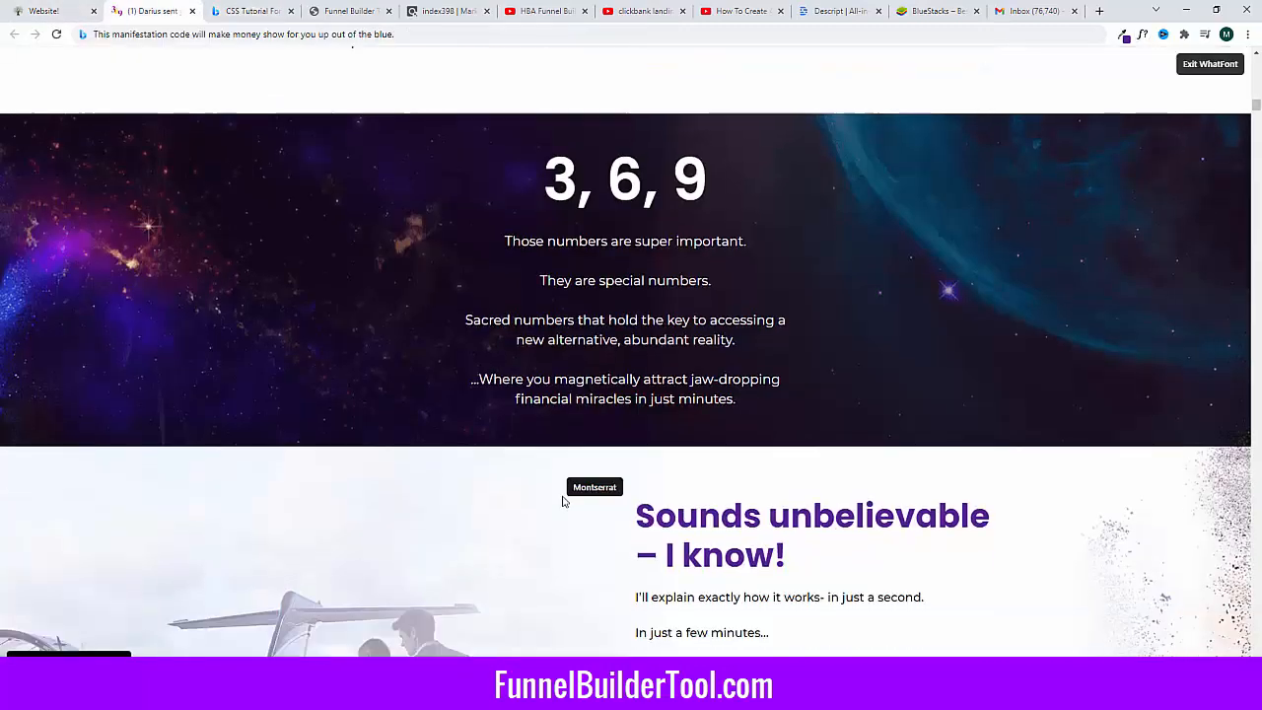
{"action": "scroll", "coordinate": [563, 502], "scroll_direction": "down", "scroll_amount": 3}
{"action": "left_click_drag", "start_coordinate": [637, 290], "coordinate": [826, 379]}
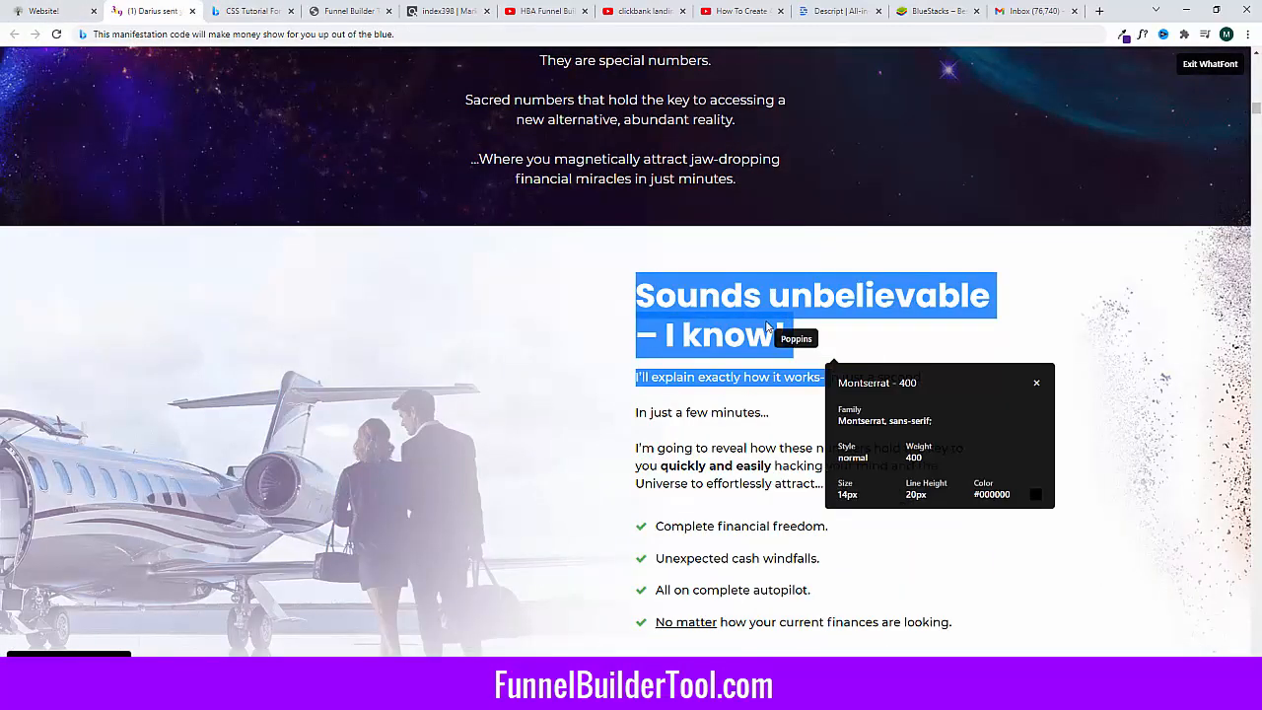
{"action": "left_click", "coordinate": [768, 327]}
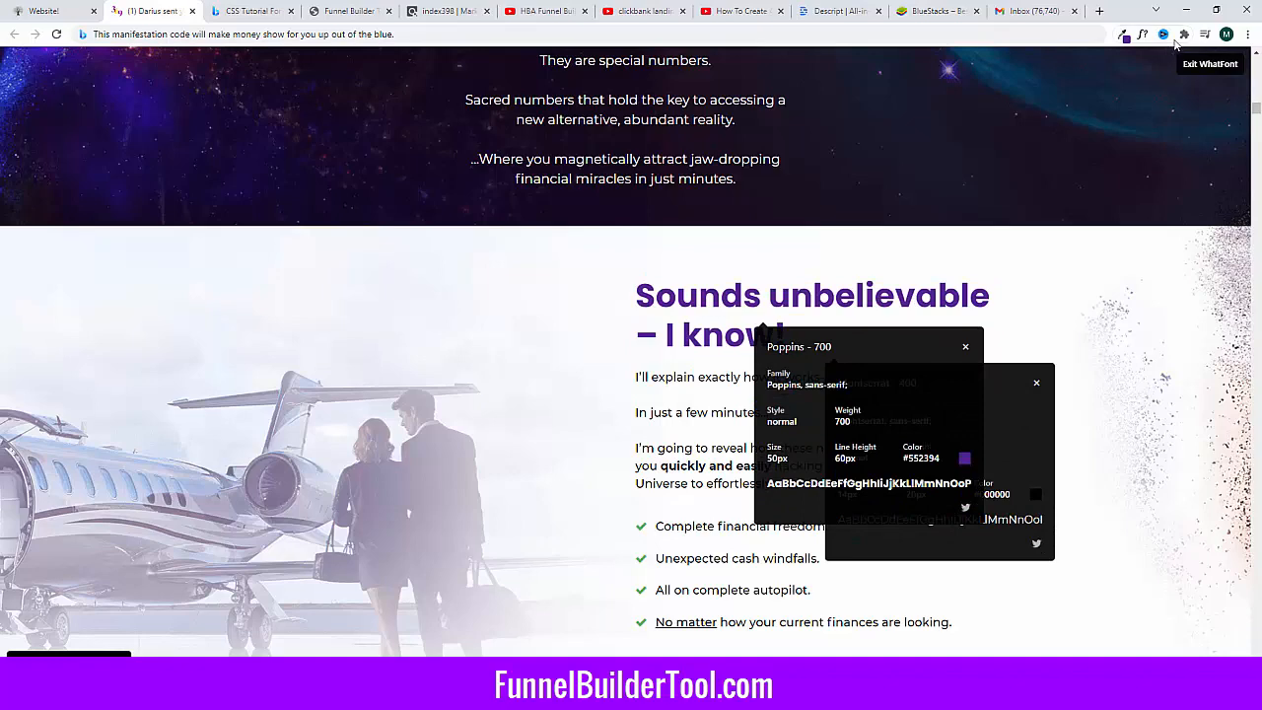
{"action": "left_click", "coordinate": [1144, 37]}
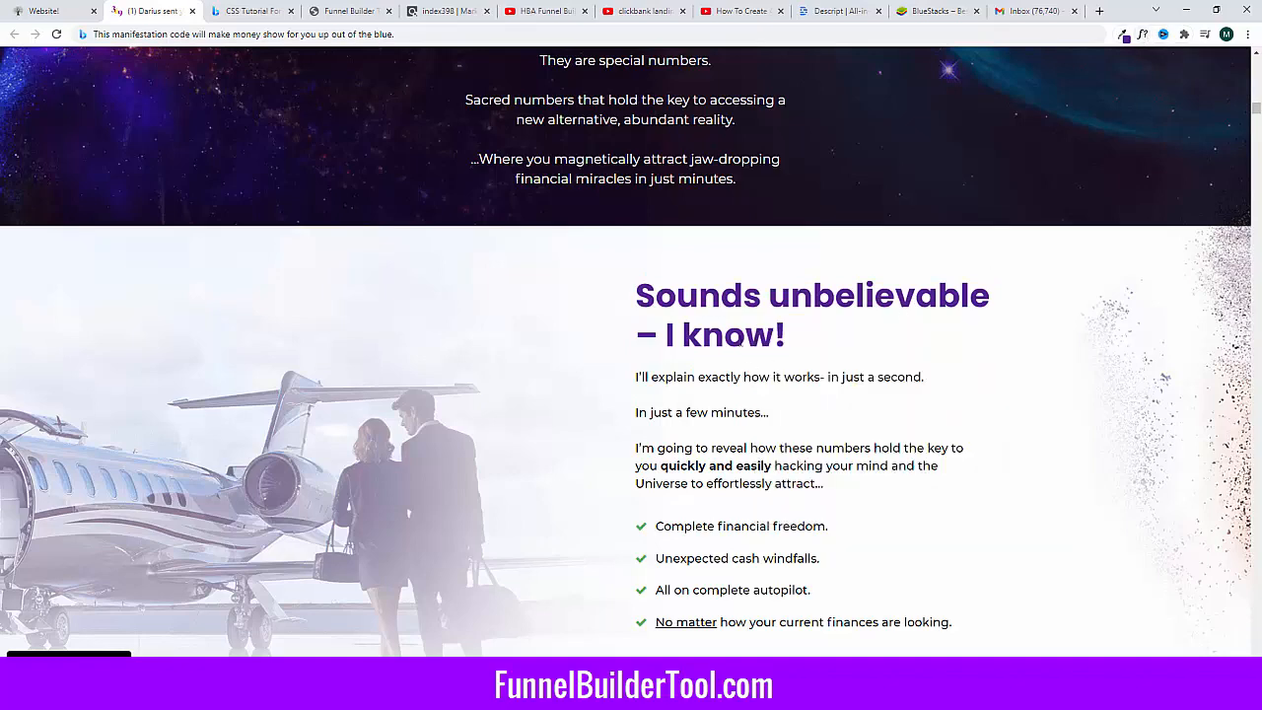
Step: Copy the heading text "Sounds unbelievable – I know!" from the sales page
{"action": "left_click_drag", "start_coordinate": [788, 340], "coordinate": [628, 307]}
{"action": "key", "text": "ctrl+c"}
{"action": "left_click", "coordinate": [740, 318]}
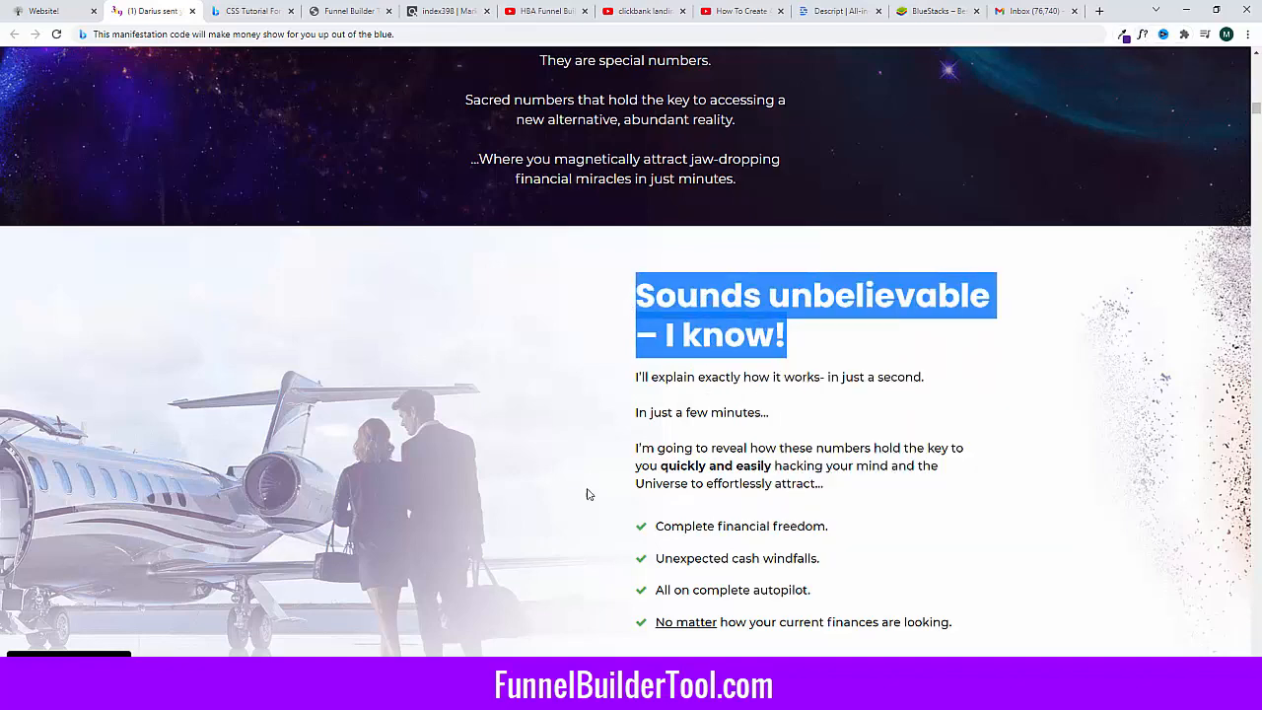
{"action": "scroll", "coordinate": [582, 496], "scroll_direction": "down", "scroll_amount": 1}
{"action": "scroll", "coordinate": [577, 494], "scroll_direction": "up", "scroll_amount": 4}
{"action": "scroll", "coordinate": [576, 494], "scroll_direction": "up", "scroll_amount": 5}
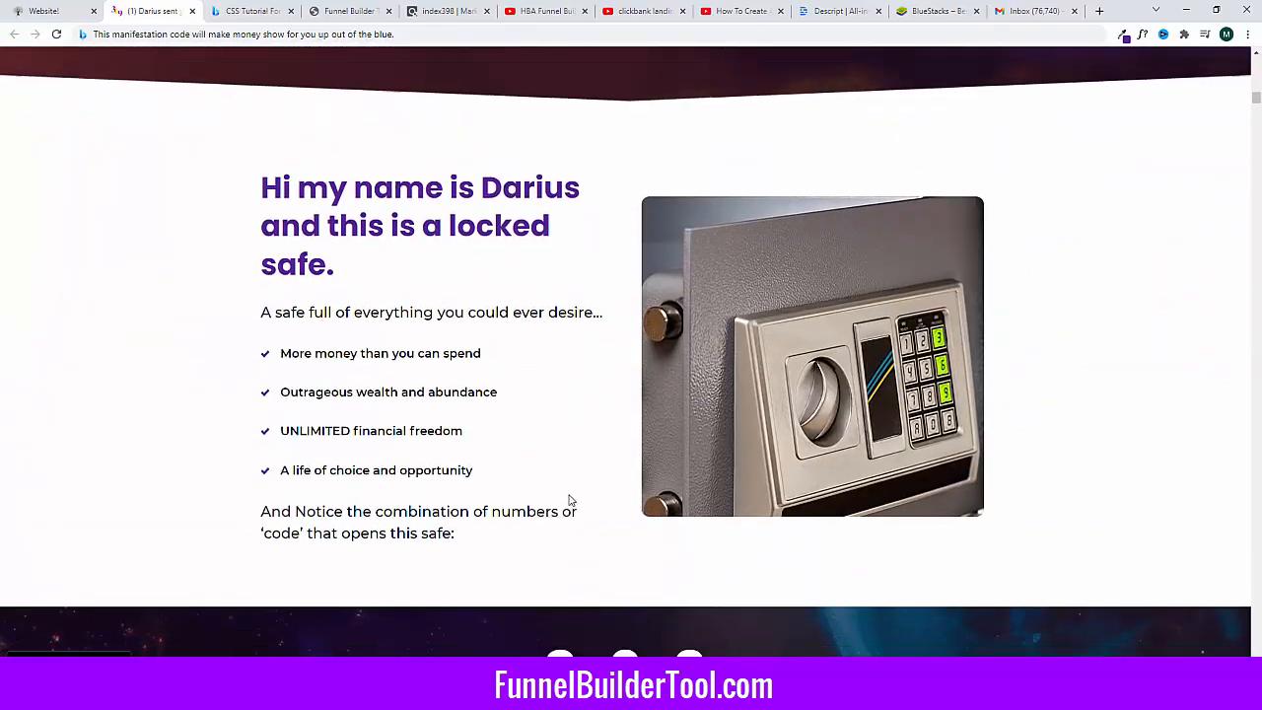
{"action": "scroll", "coordinate": [566, 502], "scroll_direction": "down", "scroll_amount": 2}
Step: Back in the builder, place a Heading from the copied elements into the middle column of the jet block
{"action": "left_click", "coordinate": [19, 11]}
{"action": "scroll", "coordinate": [572, 374], "scroll_direction": "up", "scroll_amount": 7}
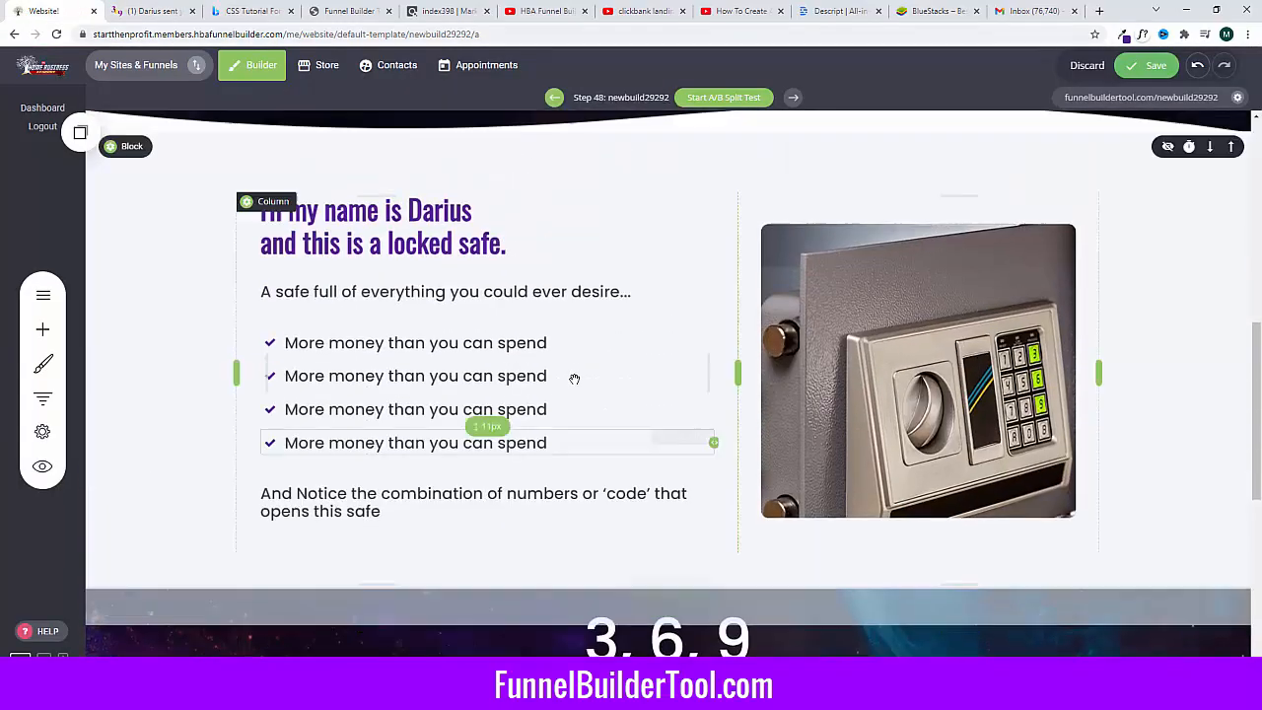
{"action": "scroll", "coordinate": [404, 417], "scroll_direction": "down", "scroll_amount": 1}
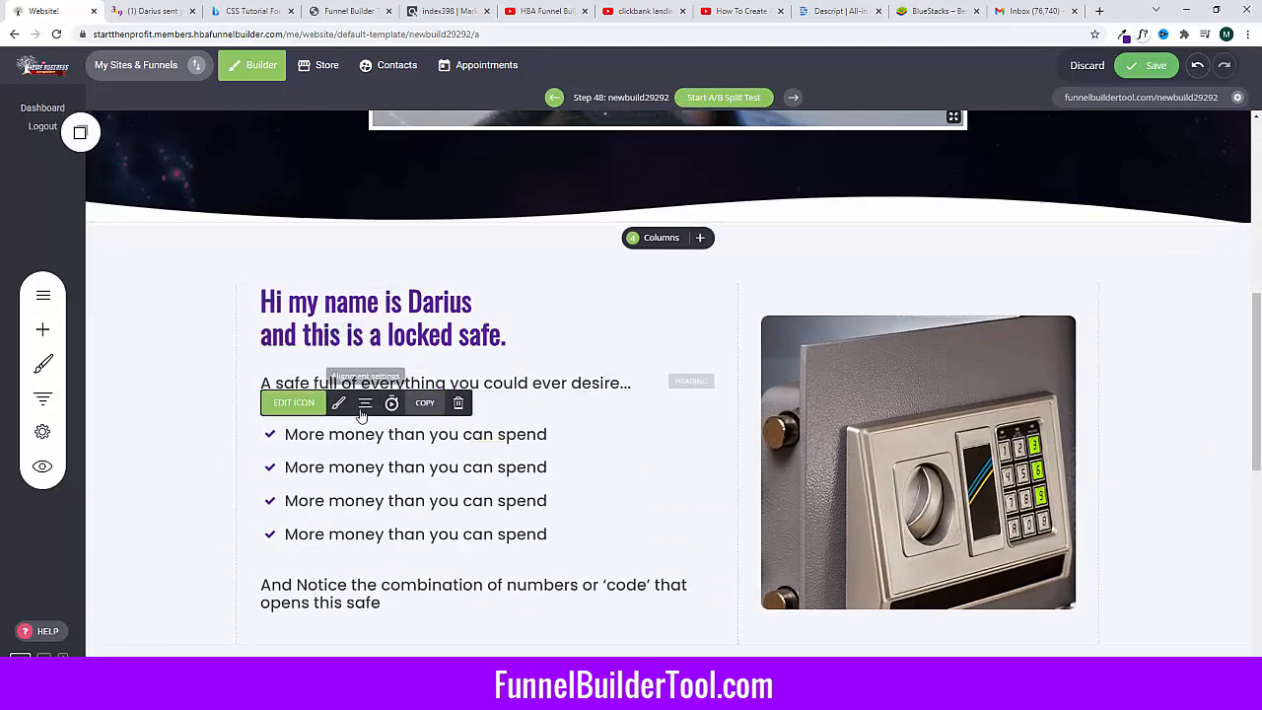
{"action": "scroll", "coordinate": [434, 409], "scroll_direction": "down", "scroll_amount": 6}
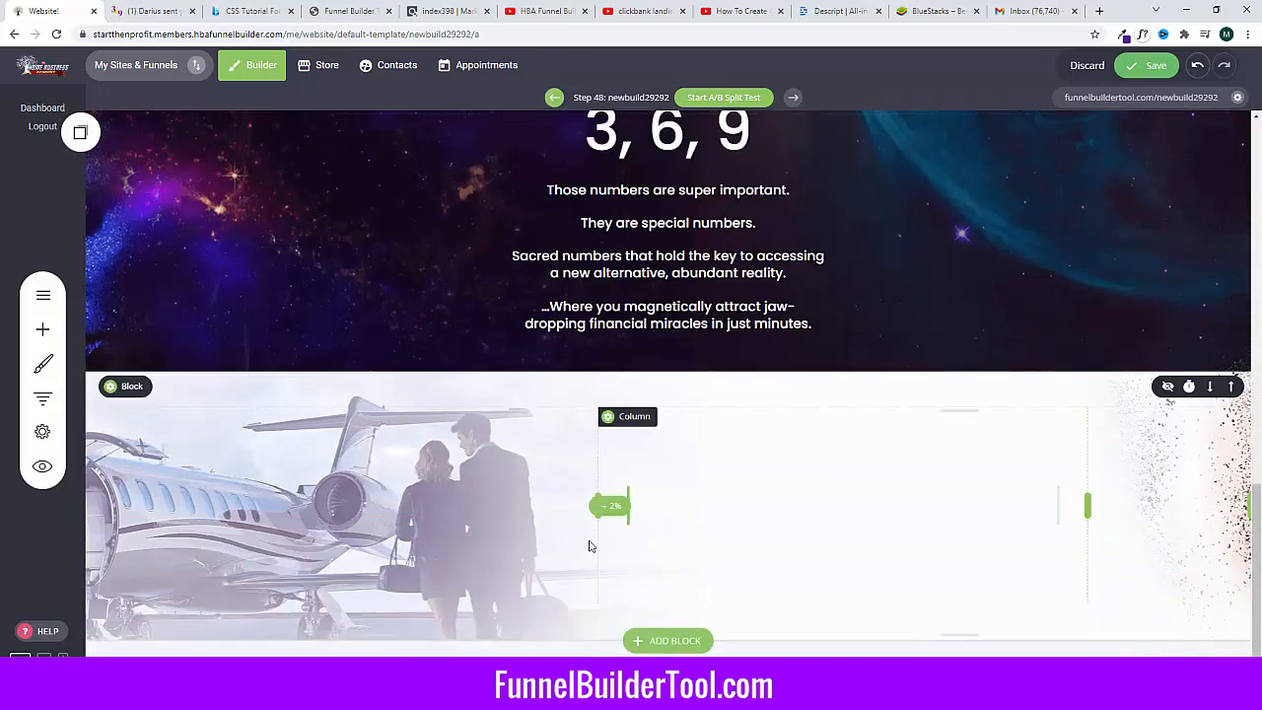
{"action": "left_click", "coordinate": [43, 328]}
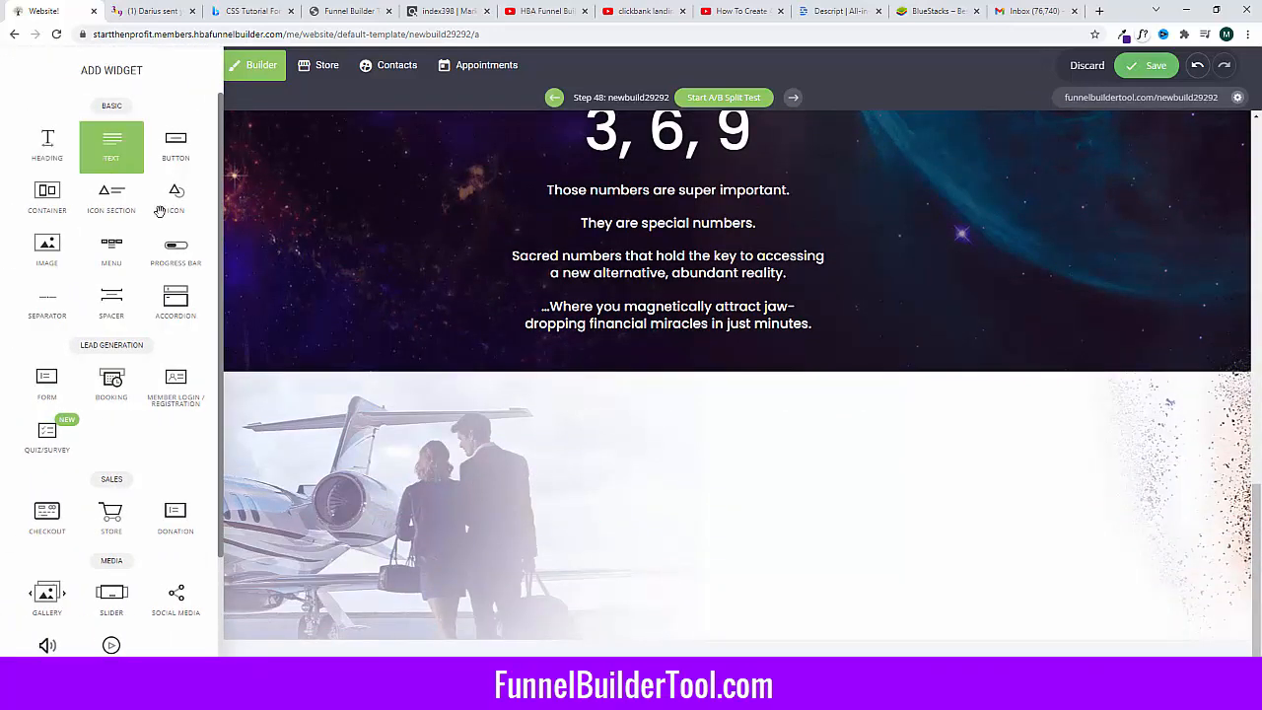
{"action": "left_click", "coordinate": [80, 135]}
{"action": "left_click", "coordinate": [80, 135]}
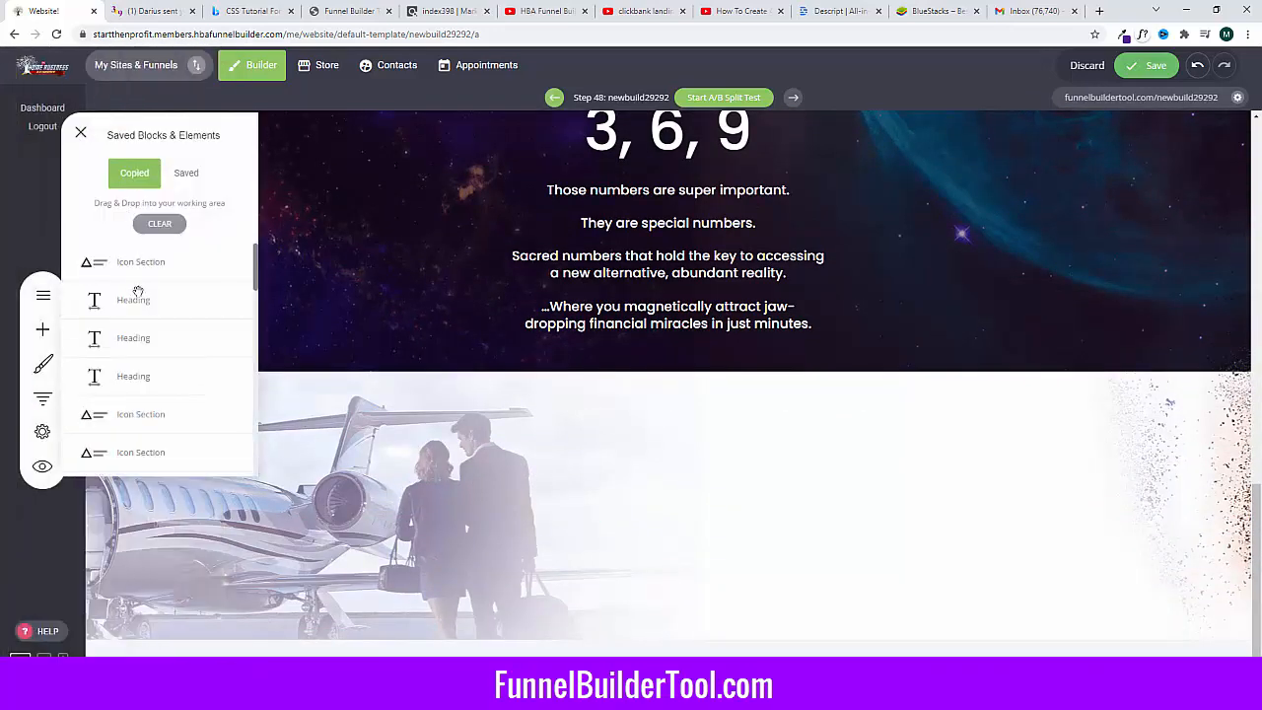
{"action": "left_click_drag", "start_coordinate": [139, 343], "coordinate": [859, 521]}
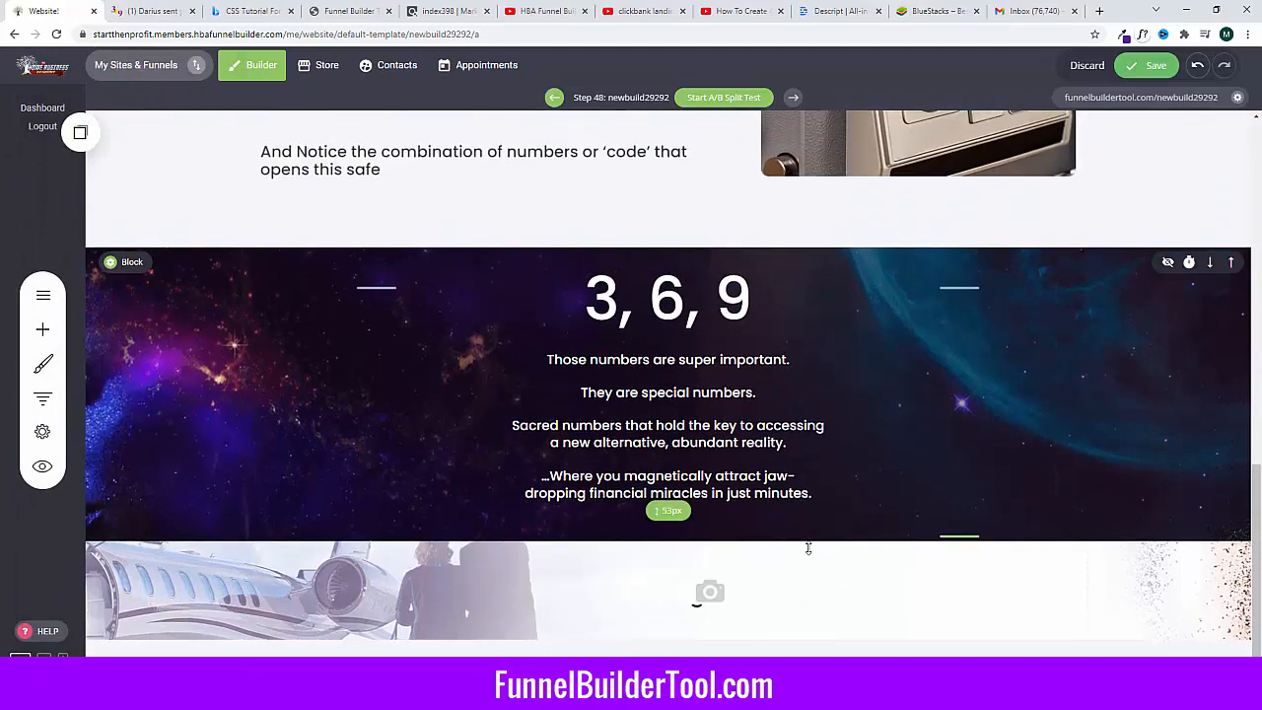
Step: Replace the new heading's text with "Sounds unbelievable – I know!" and place another copied Heading directly below it
{"action": "triple_click", "coordinate": [728, 603]}
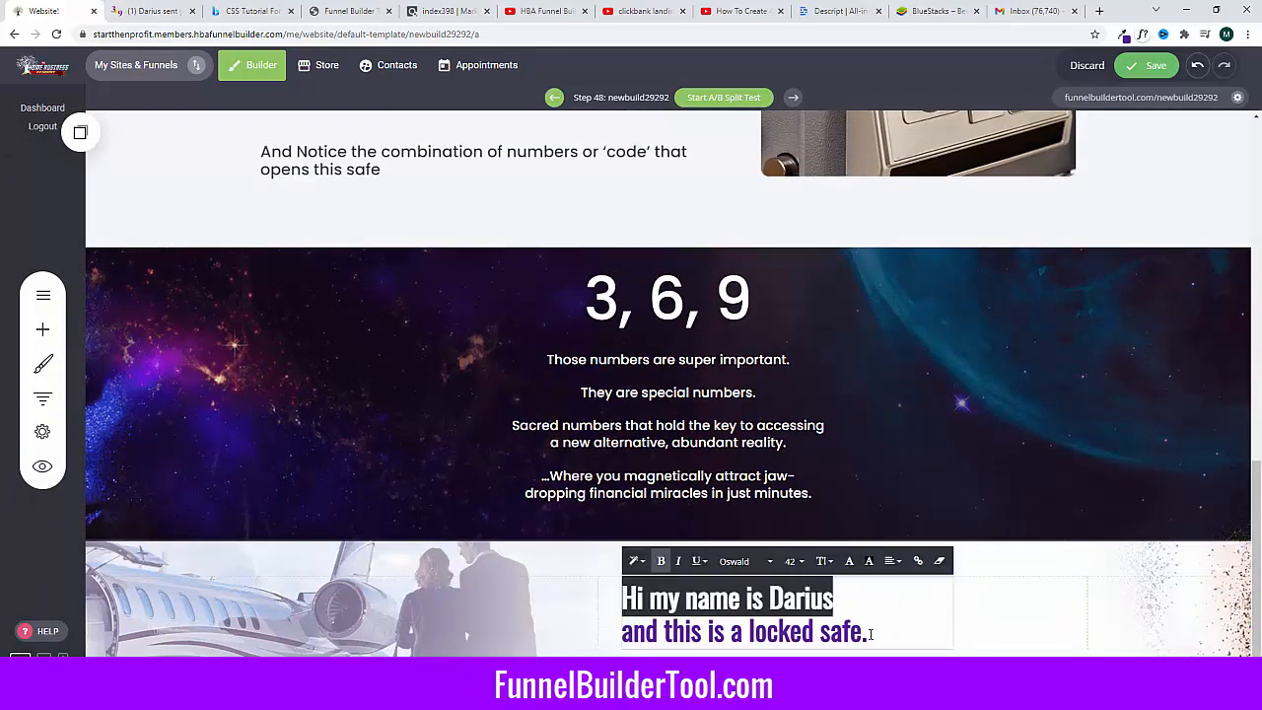
{"action": "left_click_drag", "start_coordinate": [870, 634], "coordinate": [578, 589]}
{"action": "key", "text": "ctrl+v"}
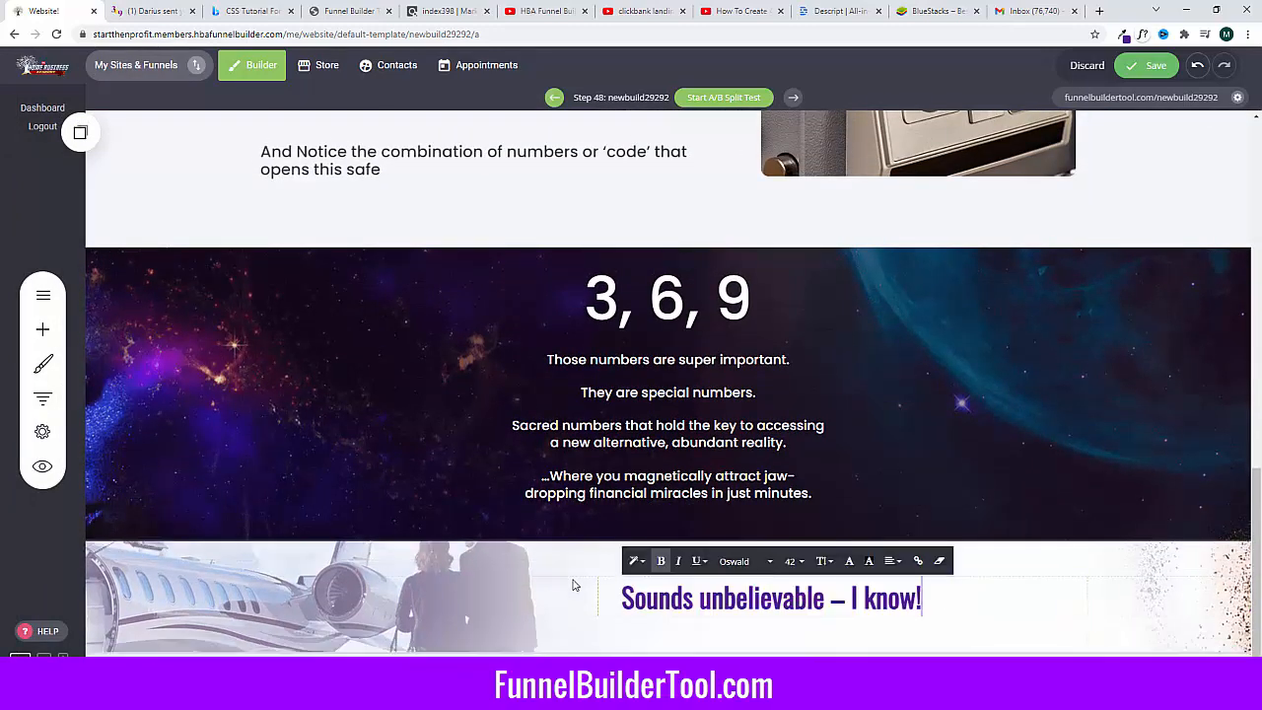
{"action": "left_click", "coordinate": [79, 132]}
{"action": "left_click_drag", "start_coordinate": [140, 347], "coordinate": [779, 635]}
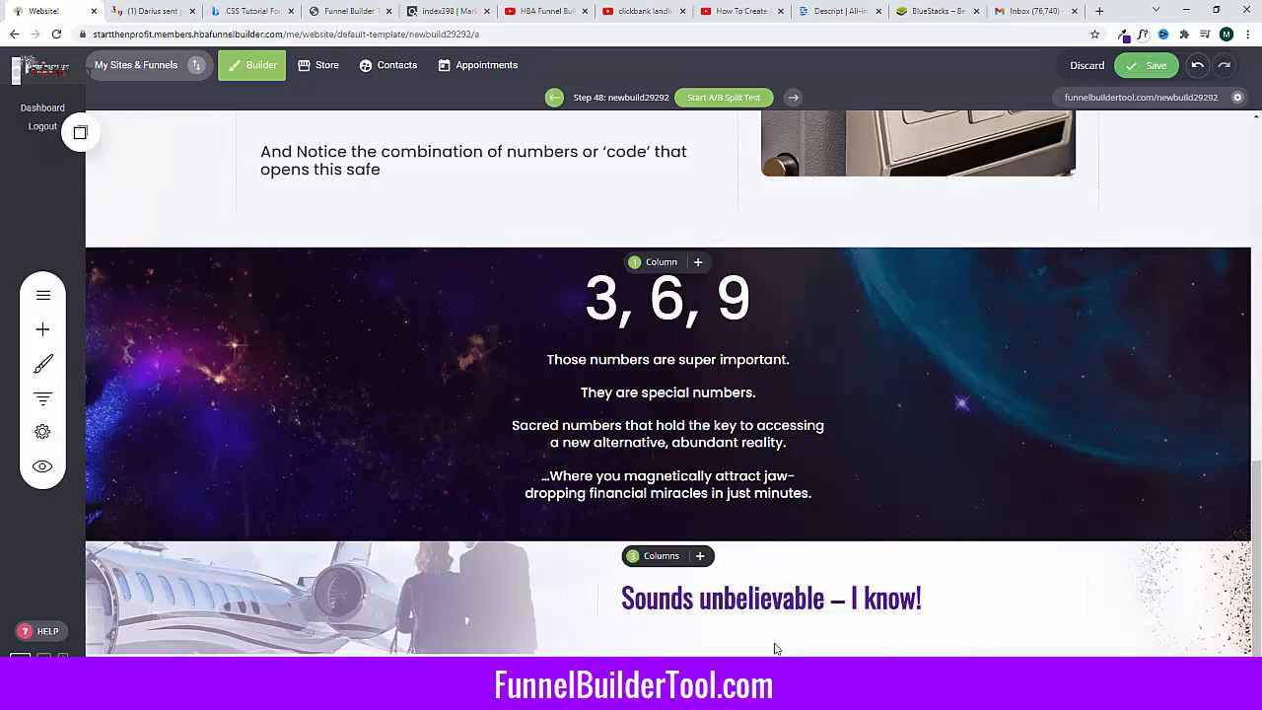
Step: Switch to the 369 sales page and copy the paragraphs from "I'll explain exactly how it works" through "Universe to effortlessly attract…"
{"action": "left_click", "coordinate": [148, 12]}
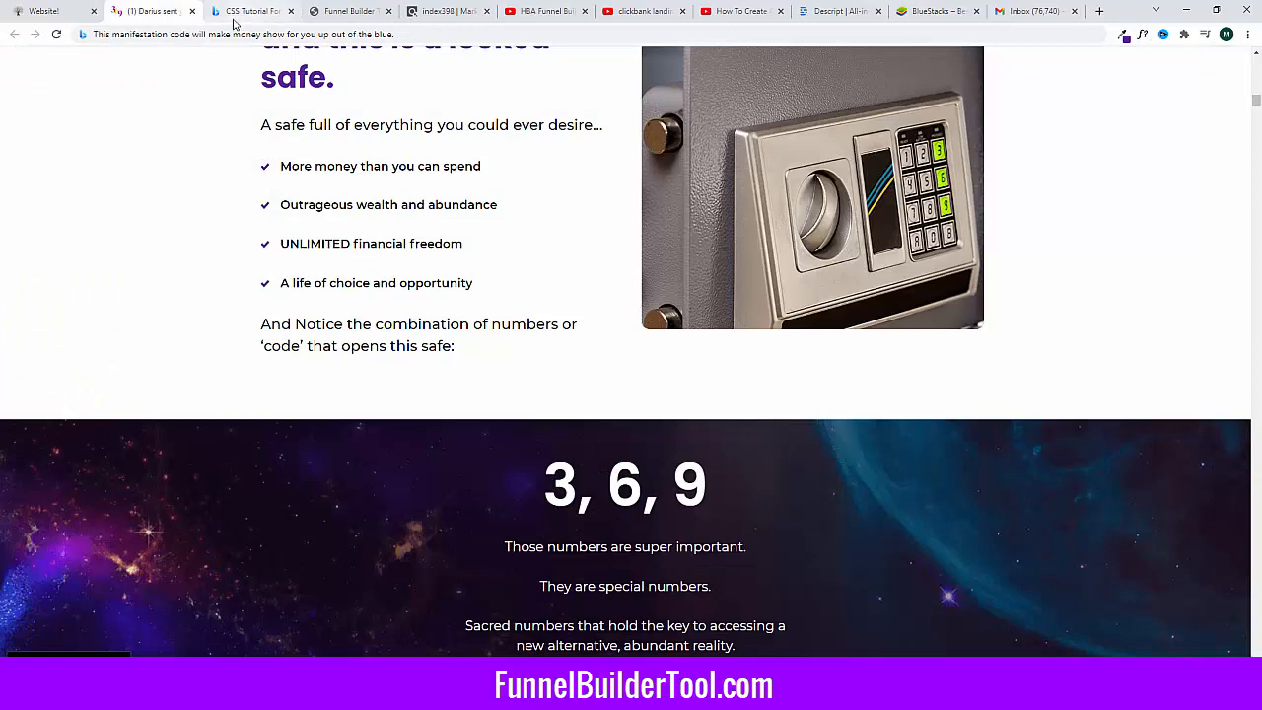
{"action": "scroll", "coordinate": [395, 486], "scroll_direction": "down", "scroll_amount": 6}
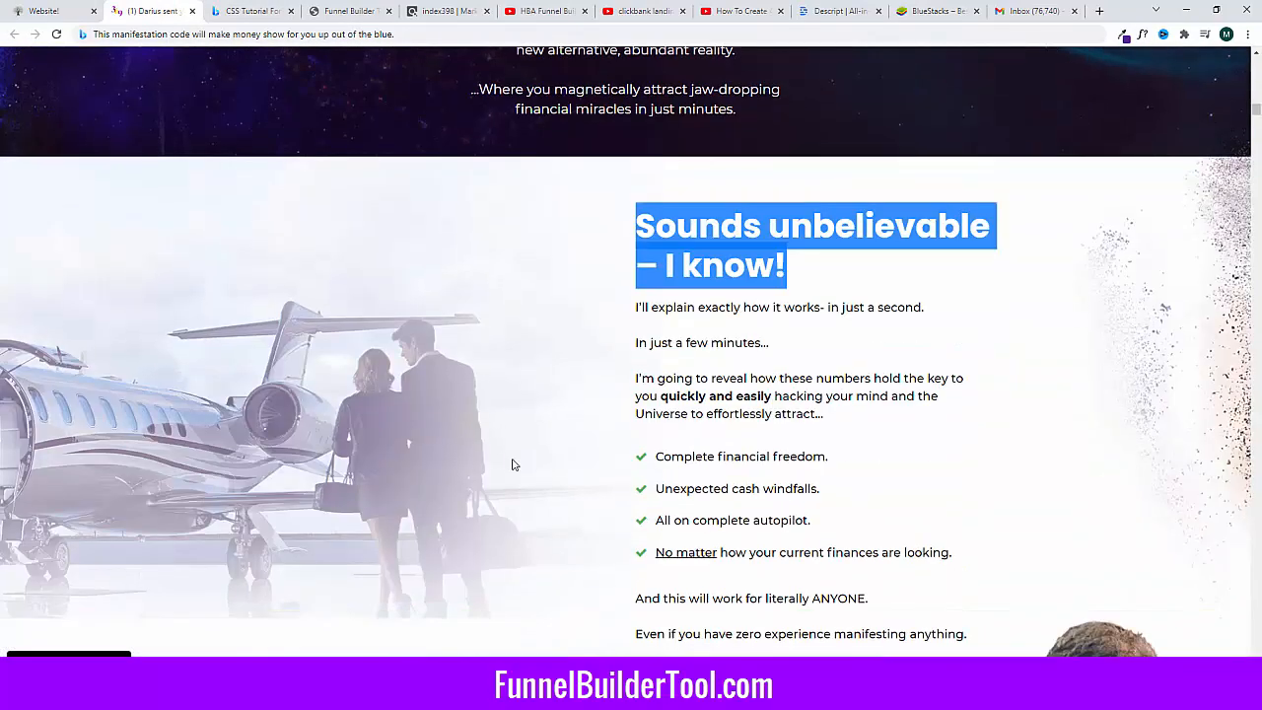
{"action": "scroll", "coordinate": [511, 465], "scroll_direction": "down", "scroll_amount": 1}
{"action": "left_click_drag", "start_coordinate": [637, 178], "coordinate": [913, 300]}
{"action": "right_click", "coordinate": [759, 252]}
{"action": "left_click", "coordinate": [784, 255]}
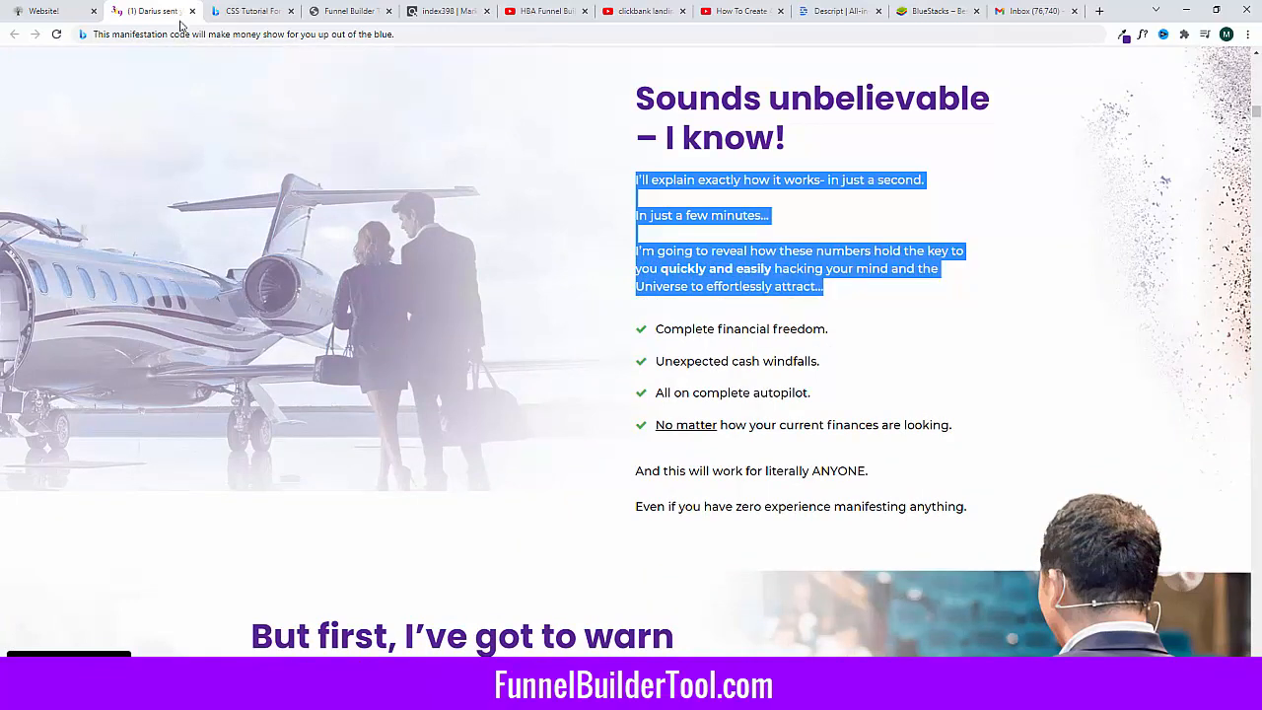
Step: Back in the builder, place the copied "A safe full of everything" text under the "Sounds unbelievable" heading and replace it with the copied paragraphs
{"action": "left_click", "coordinate": [39, 11]}
{"action": "scroll", "coordinate": [749, 446], "scroll_direction": "down", "scroll_amount": 1}
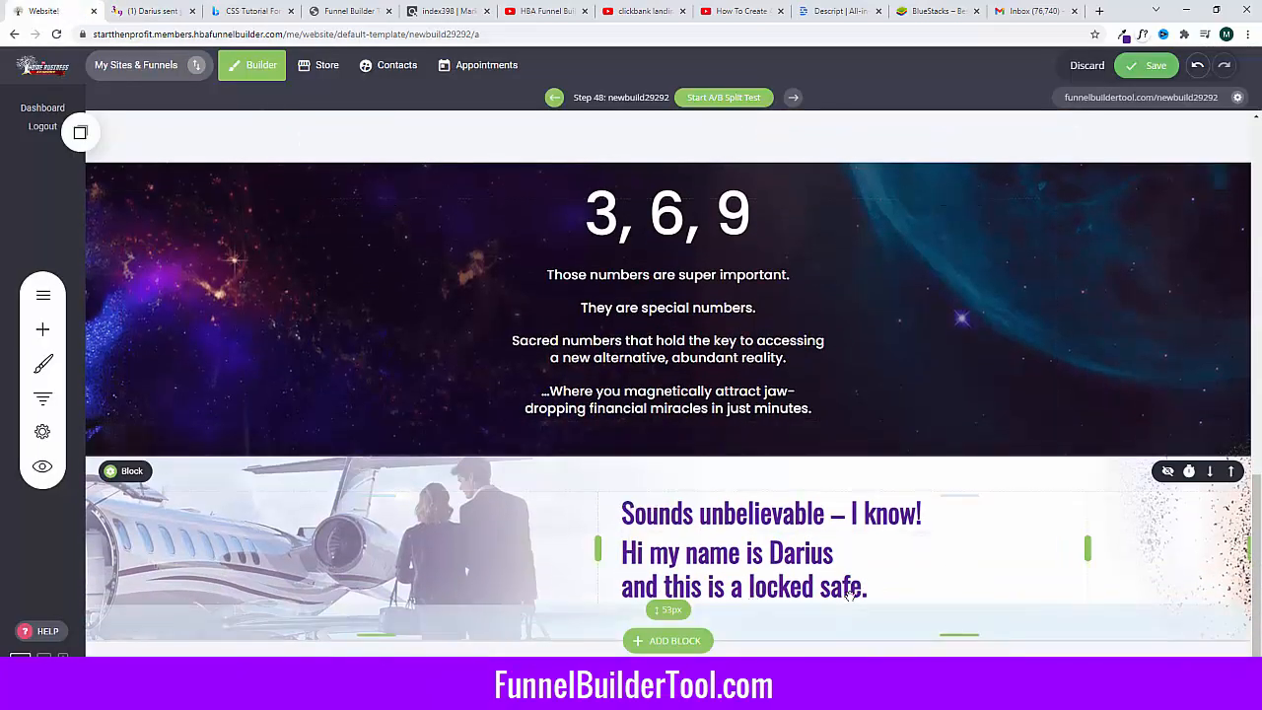
{"action": "left_click", "coordinate": [80, 132]}
{"action": "left_click_drag", "start_coordinate": [114, 311], "coordinate": [801, 557]}
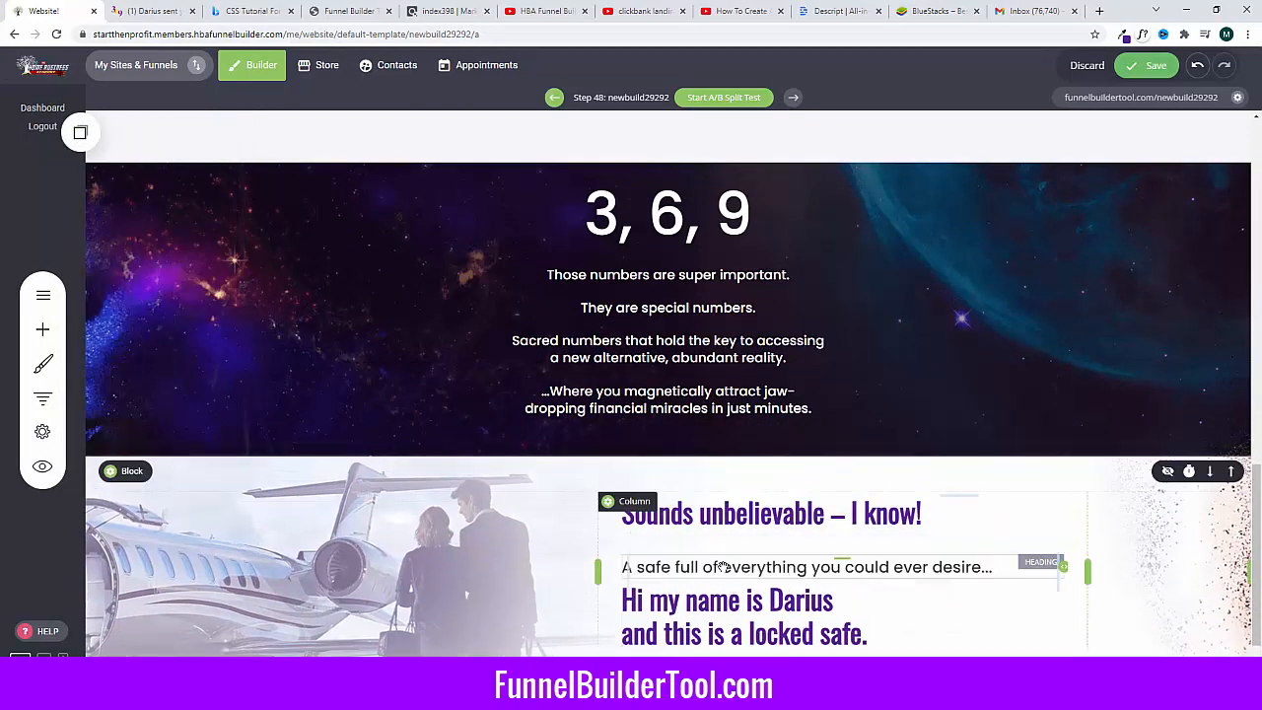
{"action": "left_click", "coordinate": [725, 568]}
{"action": "triple_click", "coordinate": [724, 567]}
{"action": "key", "text": "ctrl+v"}
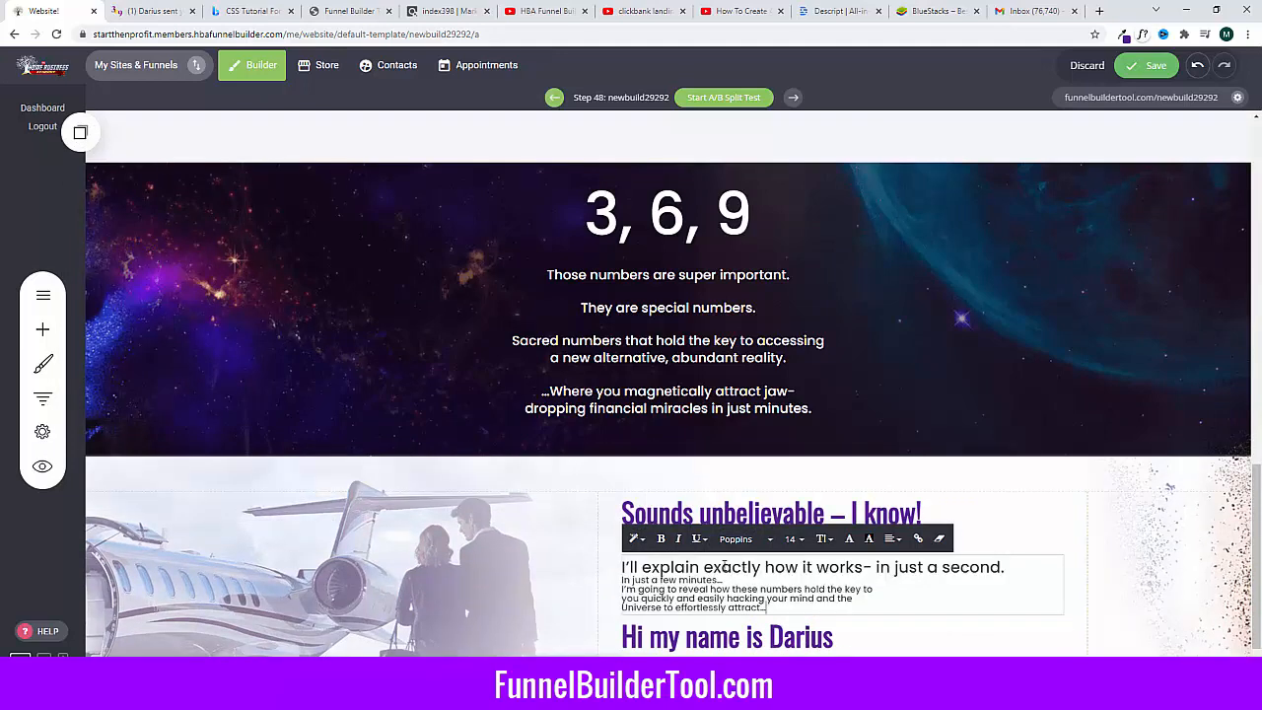
Step: Apply the size 24 Poppins text style to all of the pasted paragraphs
{"action": "triple_click", "coordinate": [639, 552]}
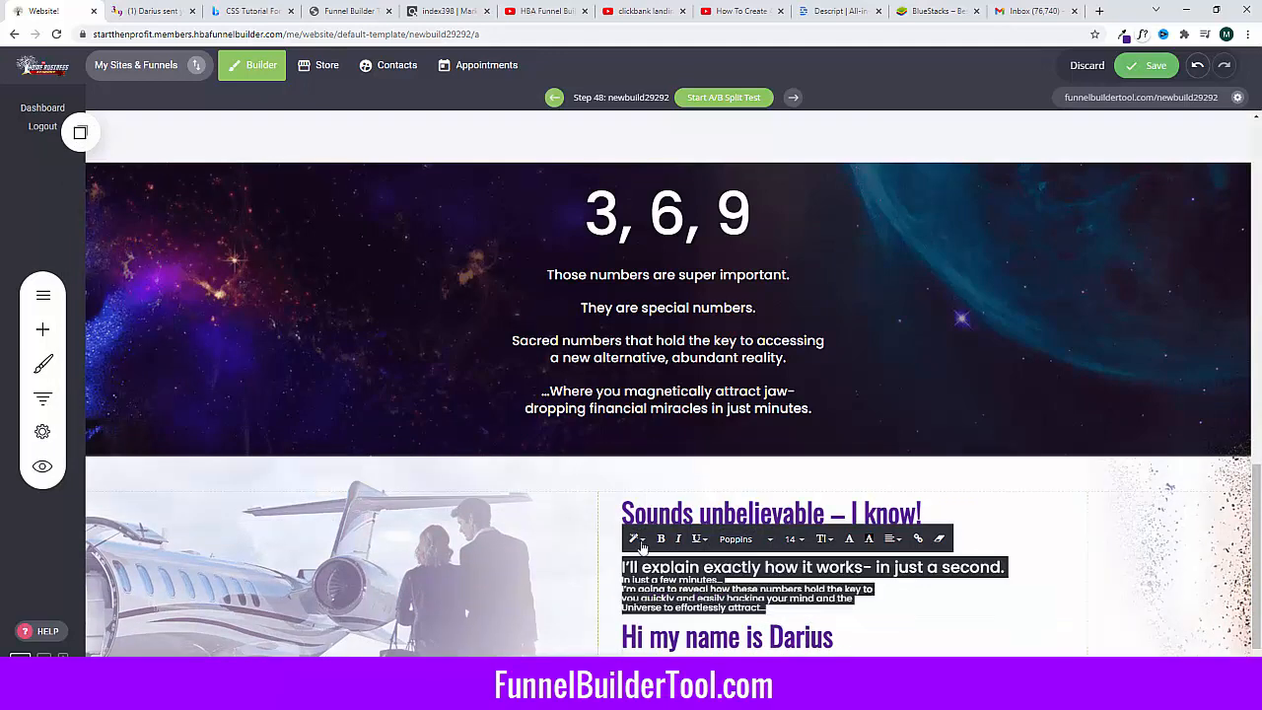
{"action": "left_click", "coordinate": [635, 539]}
{"action": "left_click", "coordinate": [695, 688]}
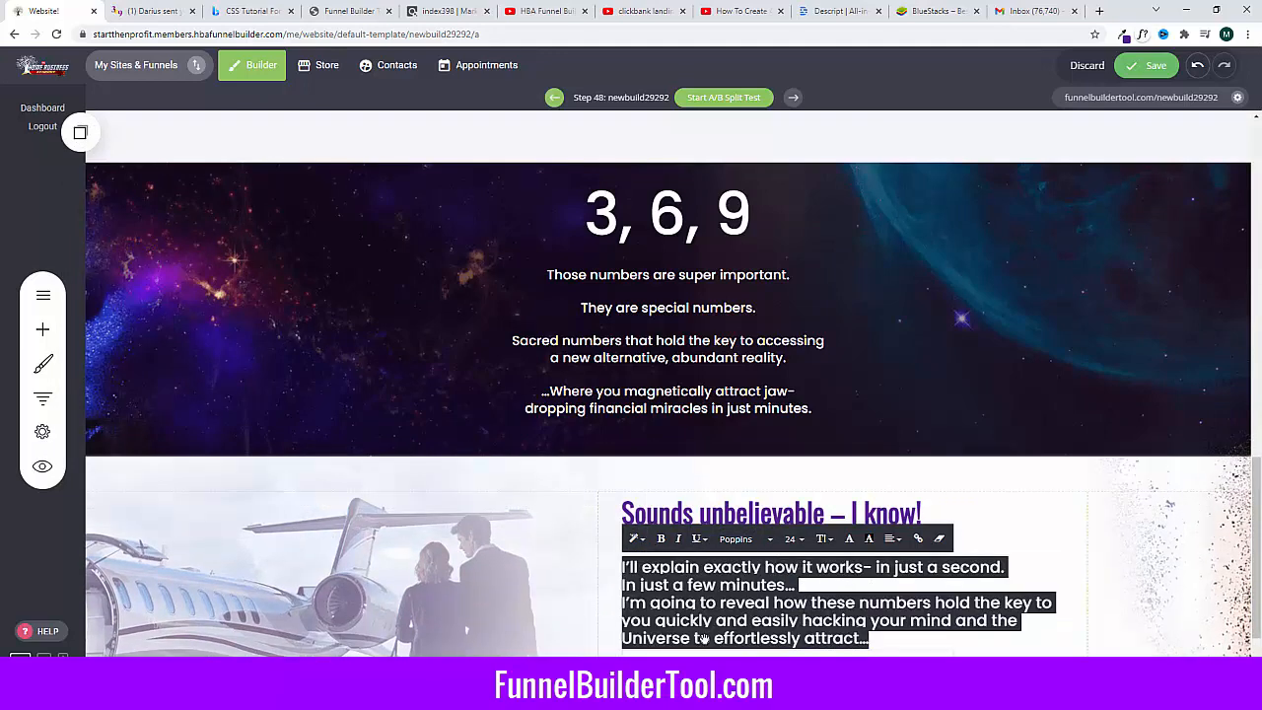
Step: Add blank lines before and after "In just a few minutes…", checking the spacing against the sales page
{"action": "left_click", "coordinate": [824, 586]}
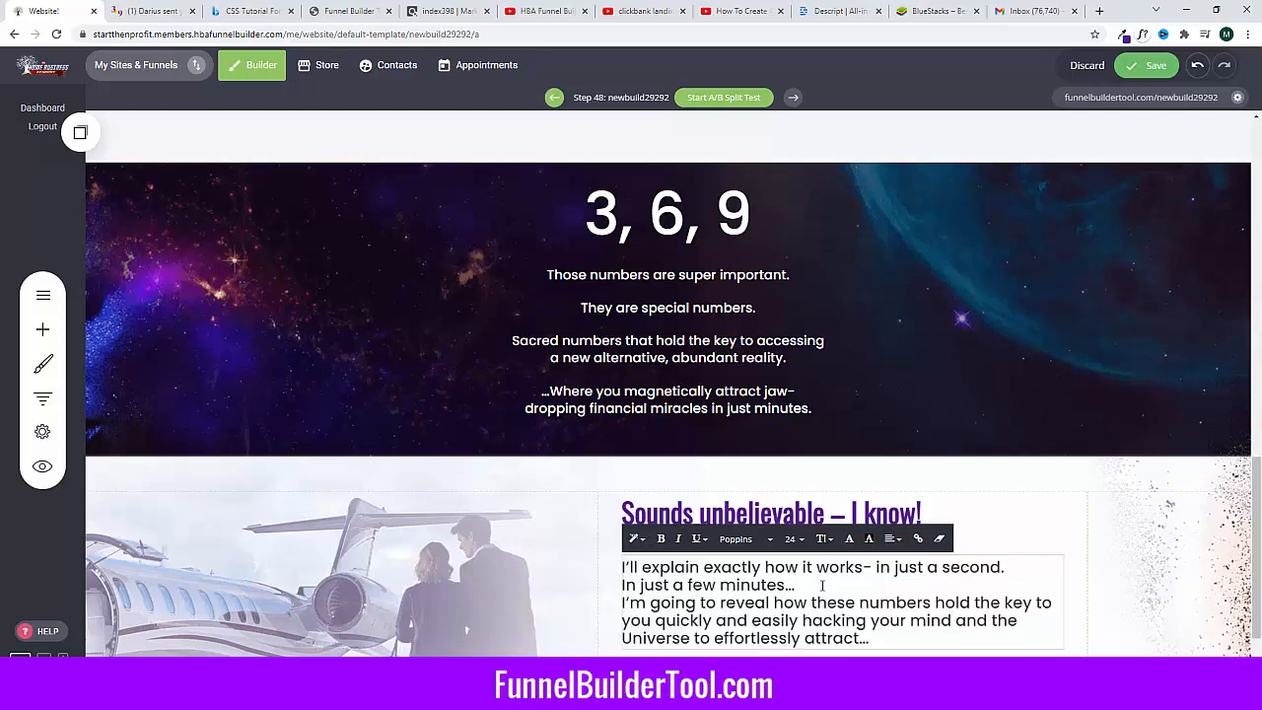
{"action": "key", "text": "Return"}
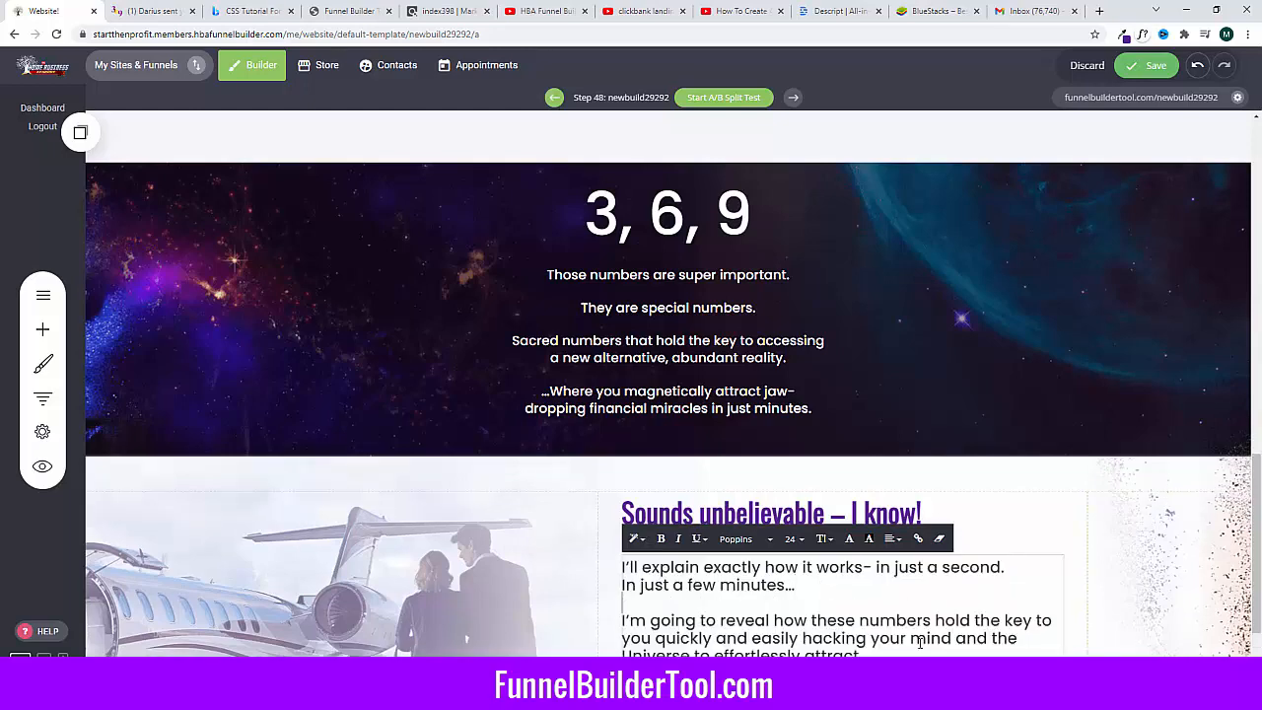
{"action": "left_click", "coordinate": [159, 20]}
{"action": "left_click", "coordinate": [58, 14]}
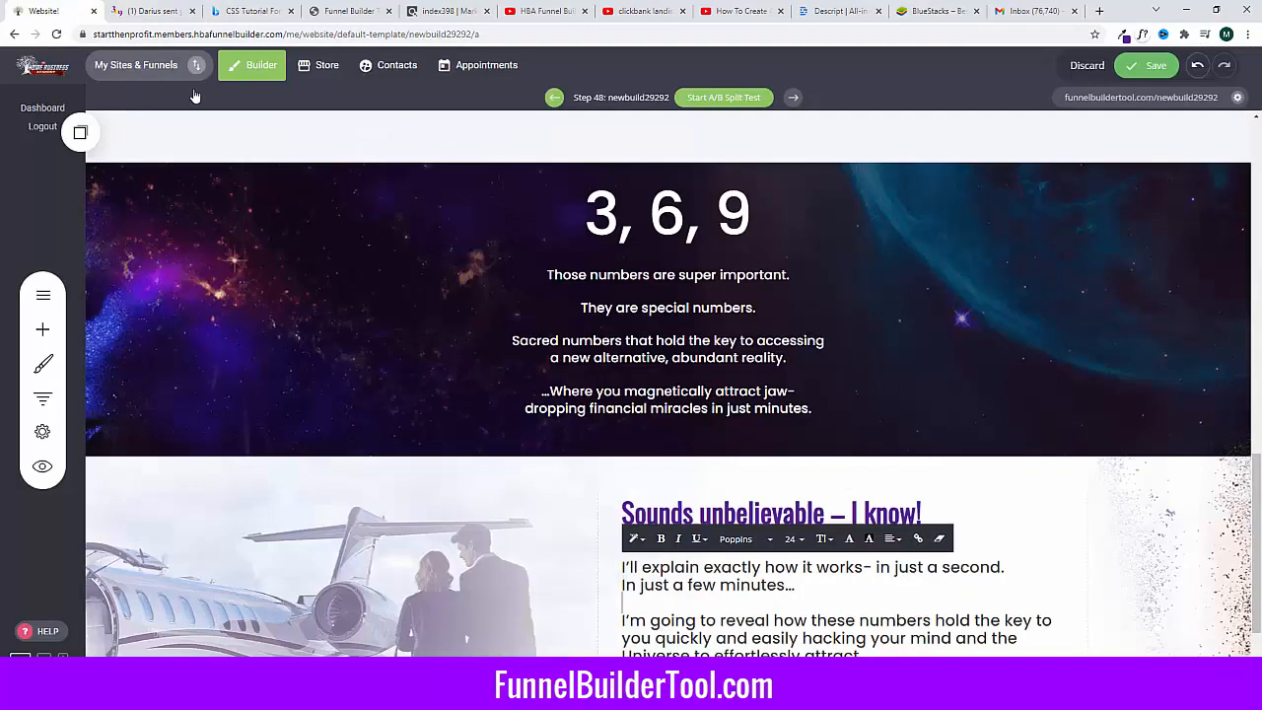
{"action": "left_click", "coordinate": [1016, 566]}
{"action": "key", "text": "Return"}
Step: Narrow the jet block's middle column from both sides, starting it farther from the couple and ending it well before the speckled edge
{"action": "scroll", "coordinate": [749, 532], "scroll_direction": "down", "scroll_amount": 2}
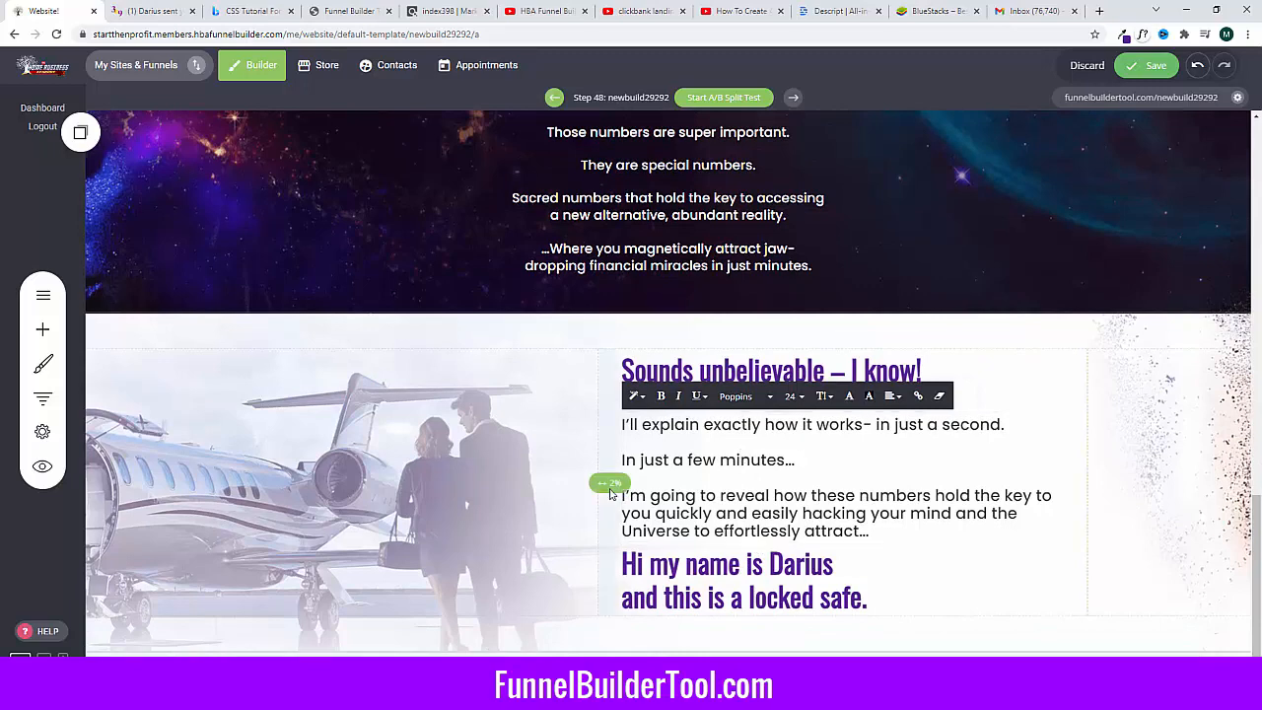
{"action": "left_click", "coordinate": [569, 496]}
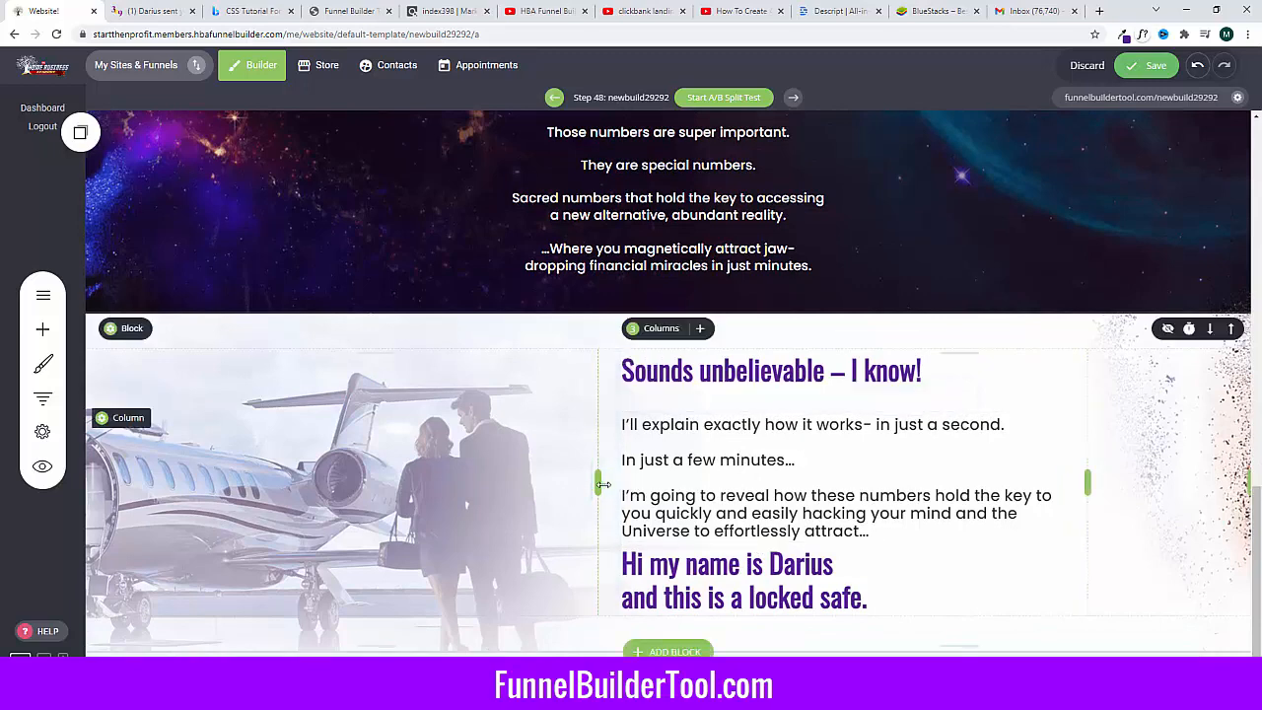
{"action": "left_click_drag", "start_coordinate": [598, 479], "coordinate": [625, 479]}
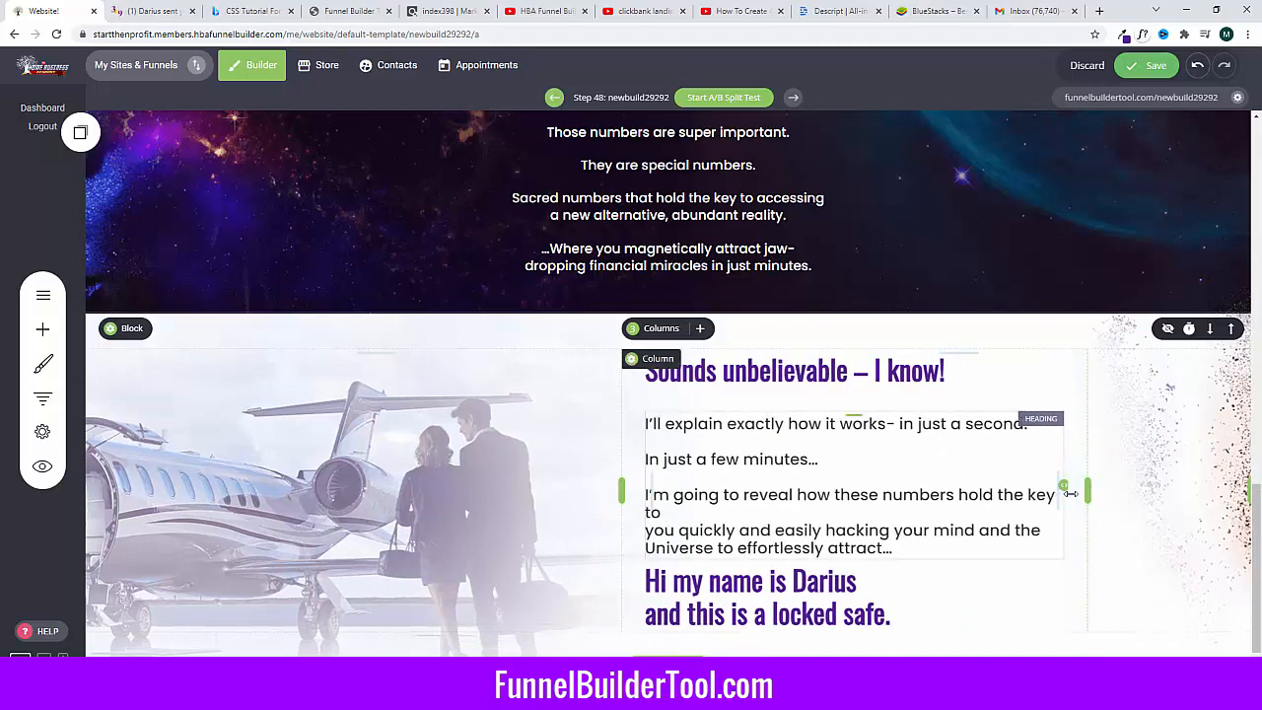
{"action": "left_click_drag", "start_coordinate": [1071, 493], "coordinate": [1007, 499]}
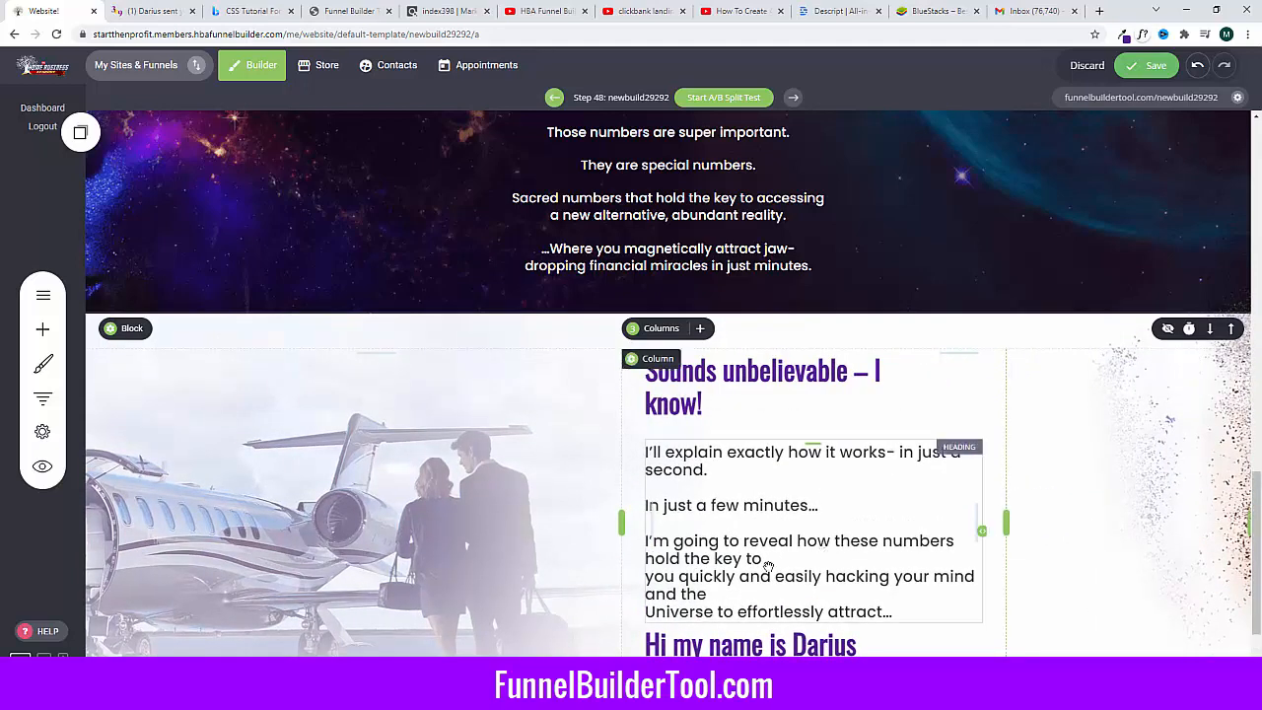
Step: Join "you quickly and easily" to the line above and add a blank line before "Universe to effortlessly attract…"
{"action": "triple_click", "coordinate": [664, 581]}
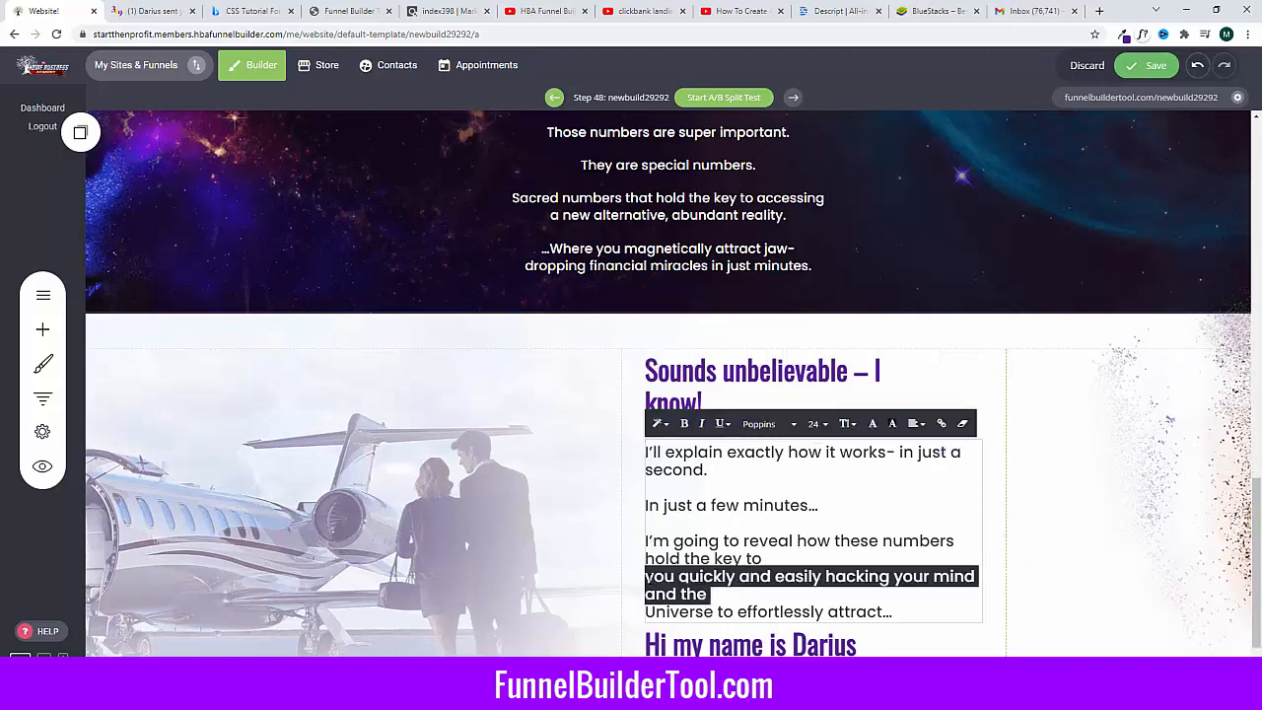
{"action": "left_click", "coordinate": [646, 577]}
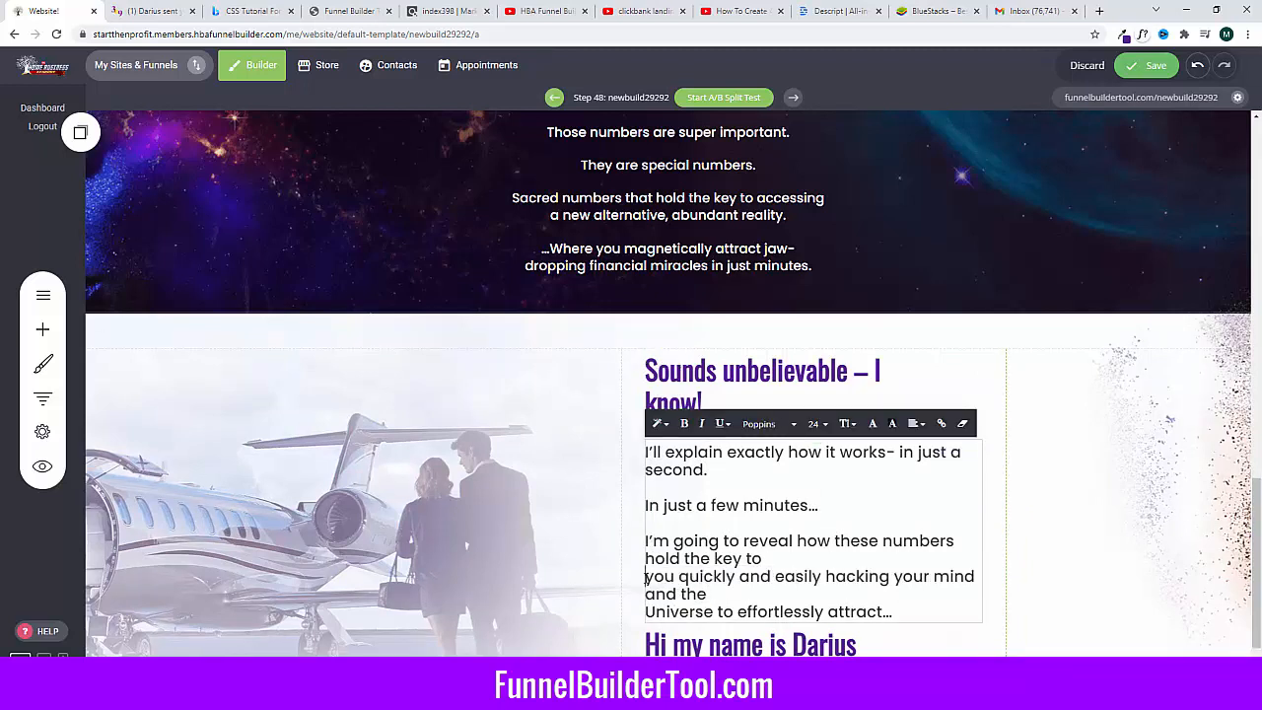
{"action": "key", "text": "BackSpace"}
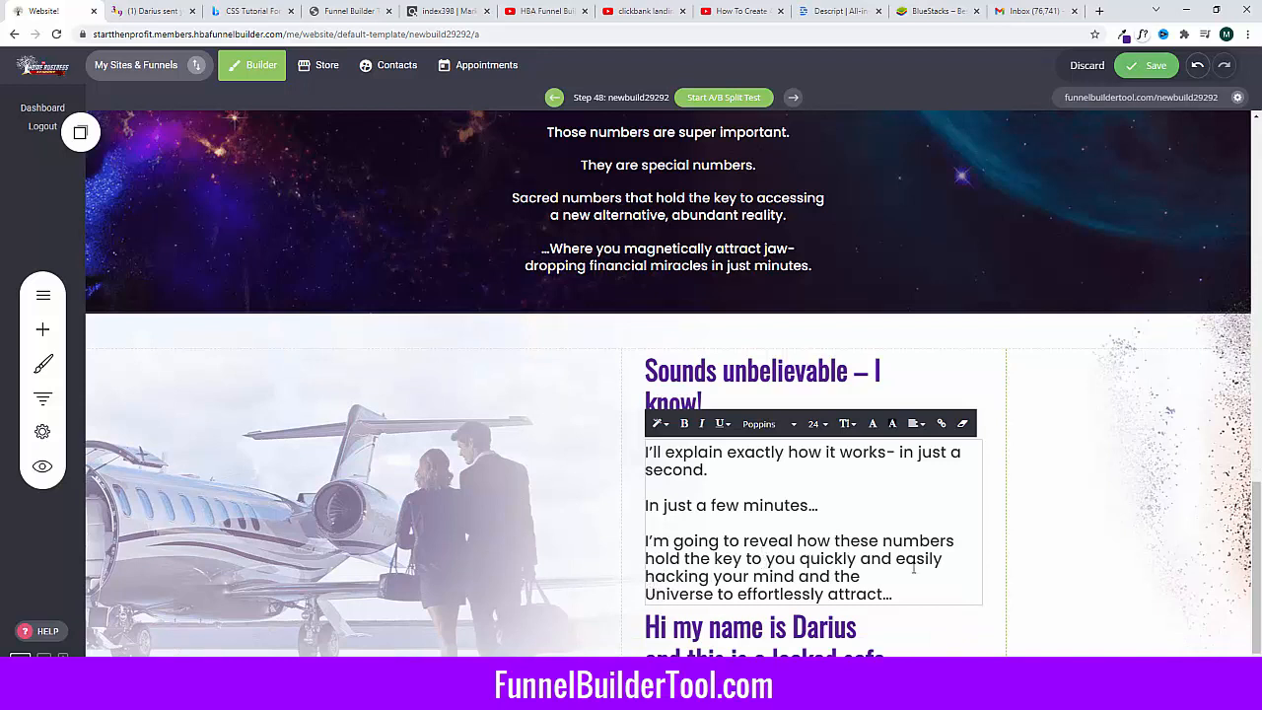
{"action": "key", "text": "Return"}
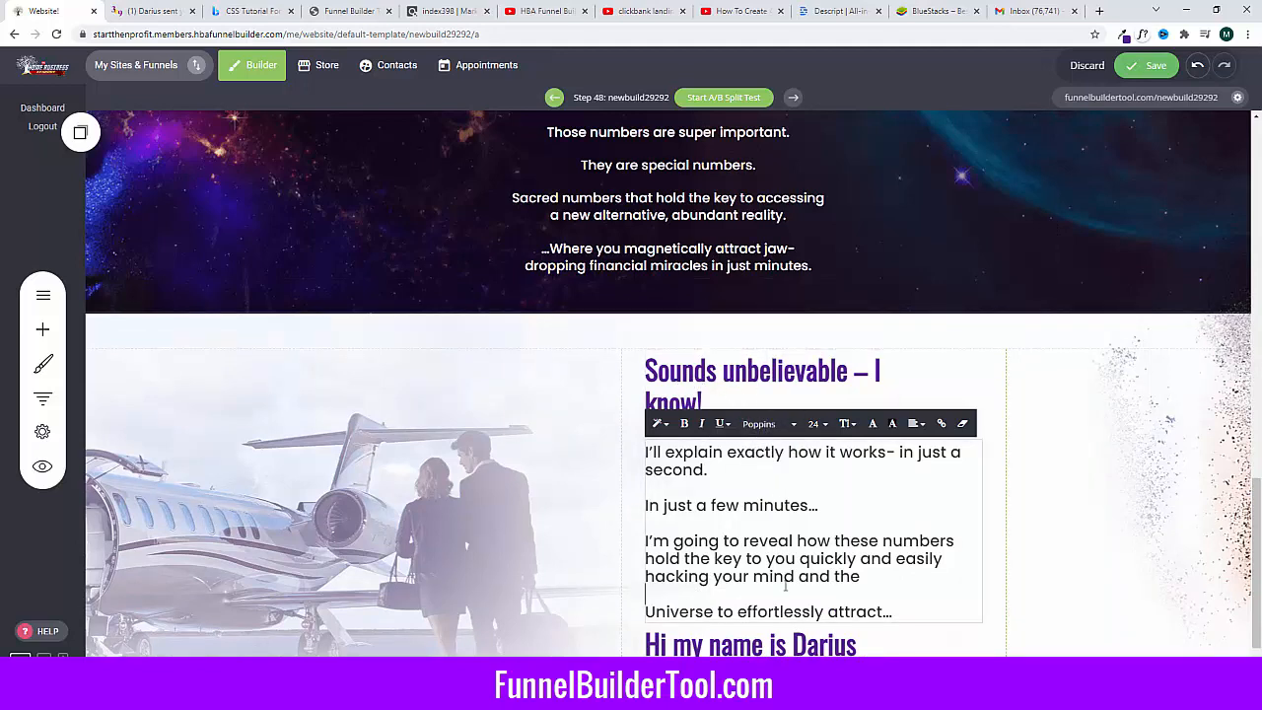
Step: Place the copied Icon Section between the "Universe to effortlessly attract…" text and the leftover safe heading
{"action": "scroll", "coordinate": [703, 608], "scroll_direction": "down", "scroll_amount": 1}
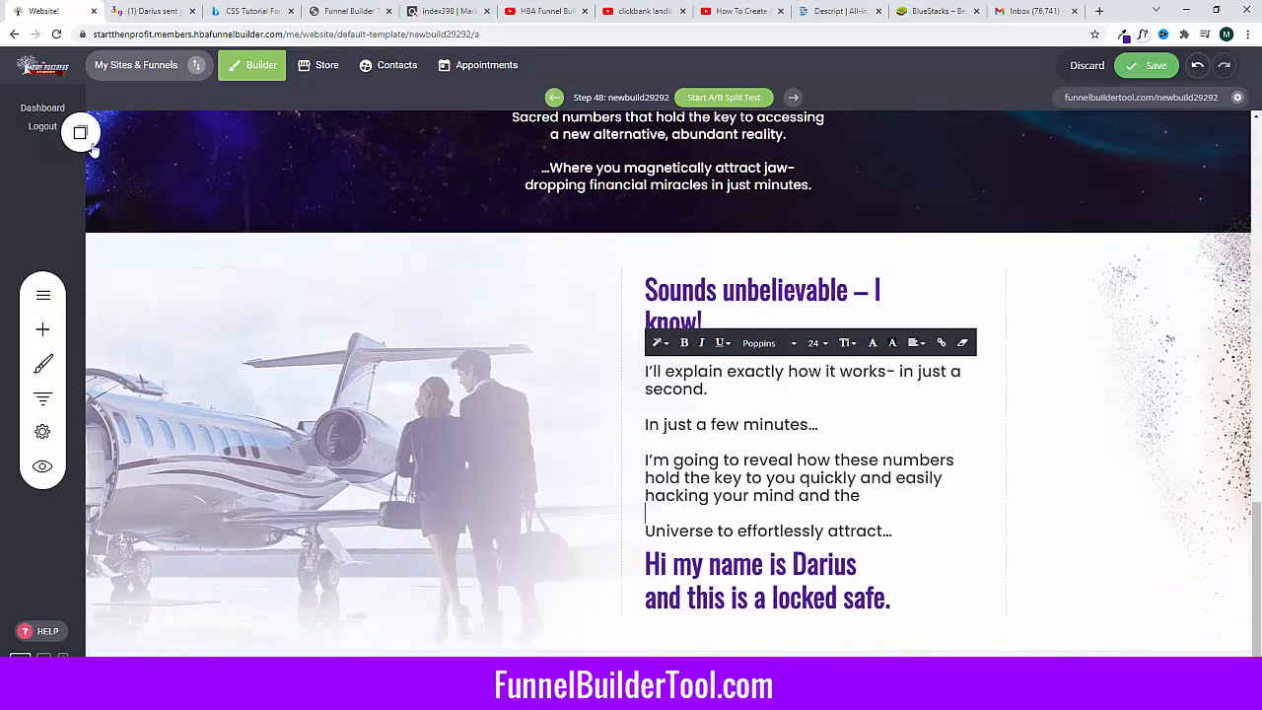
{"action": "left_click", "coordinate": [180, 284]}
{"action": "left_click_drag", "start_coordinate": [119, 282], "coordinate": [729, 560]}
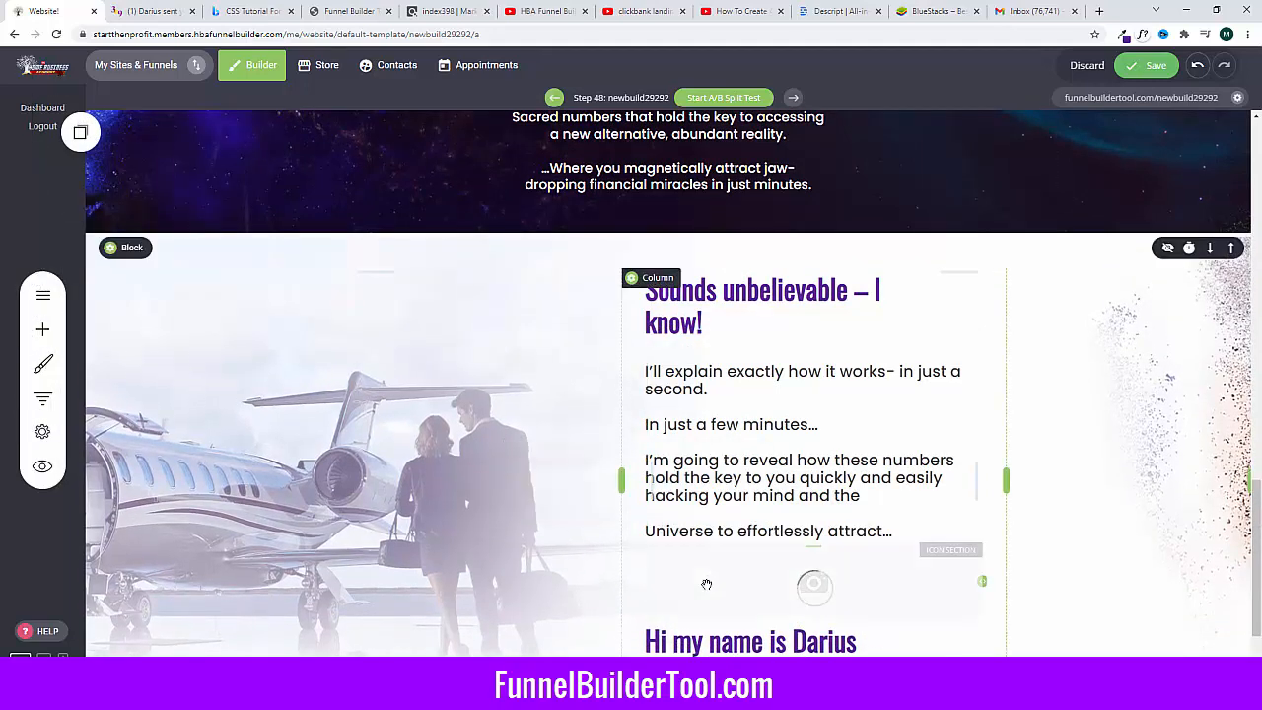
Step: Change the icon color of the "More money than you can spend" checkmark to light green 8BDD59
{"action": "left_click", "coordinate": [672, 578]}
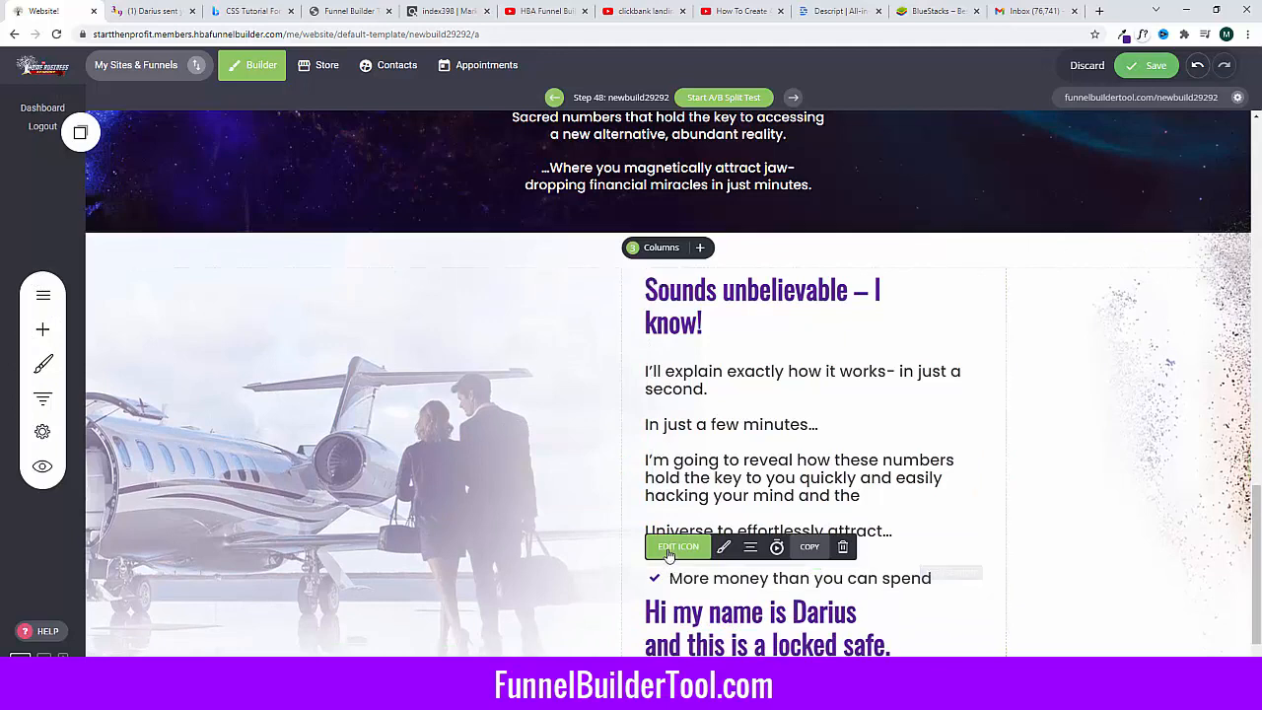
{"action": "left_click", "coordinate": [678, 546]}
{"action": "left_click", "coordinate": [679, 583]}
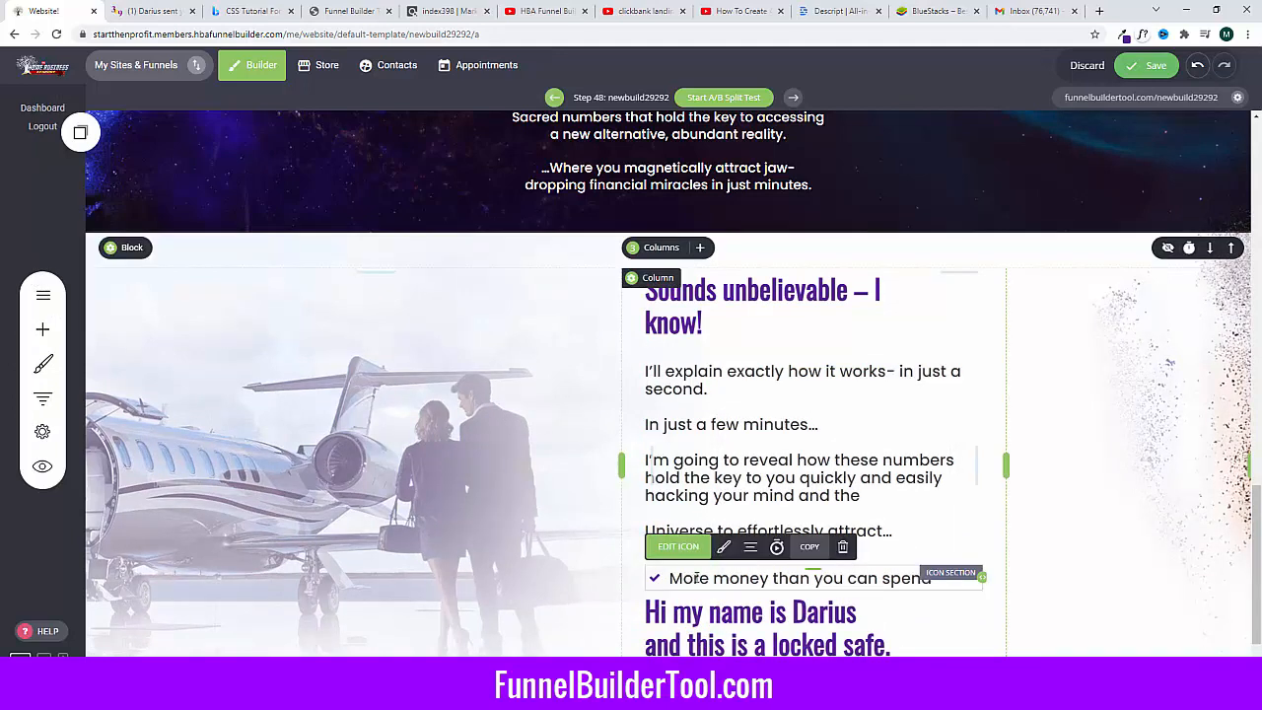
{"action": "left_click", "coordinate": [723, 548]}
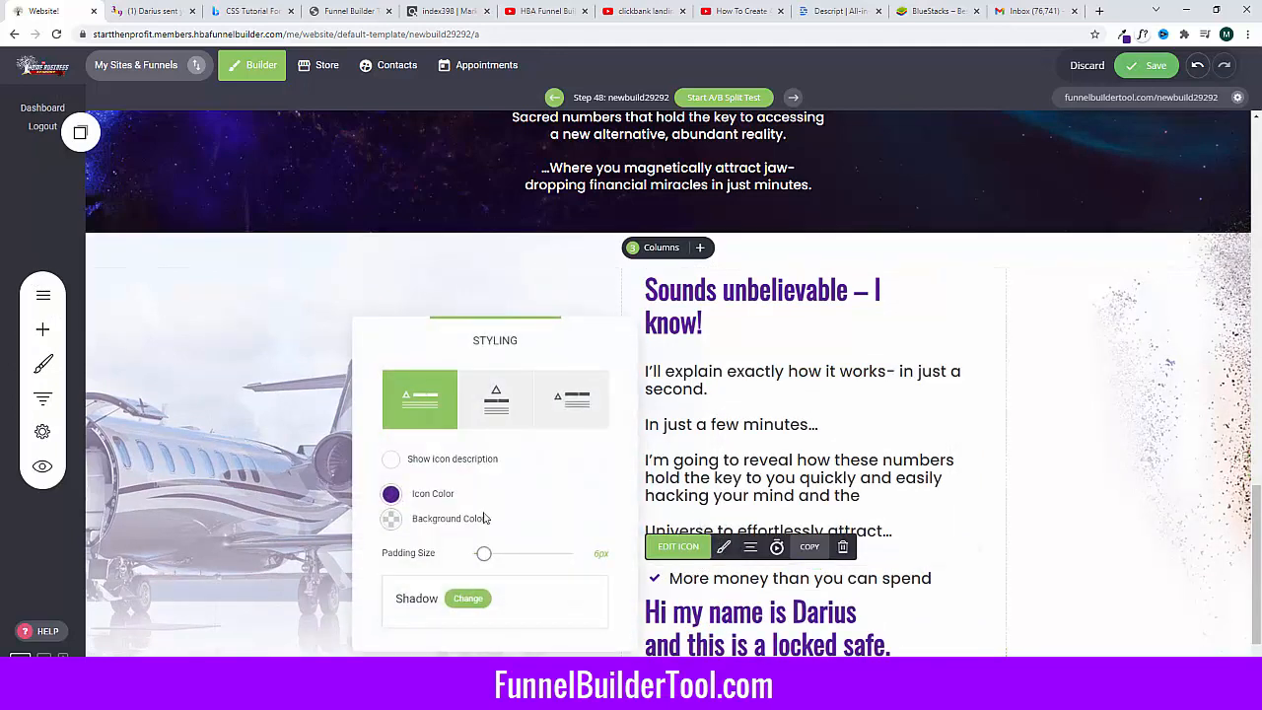
{"action": "left_click", "coordinate": [391, 495]}
{"action": "left_click", "coordinate": [546, 613]}
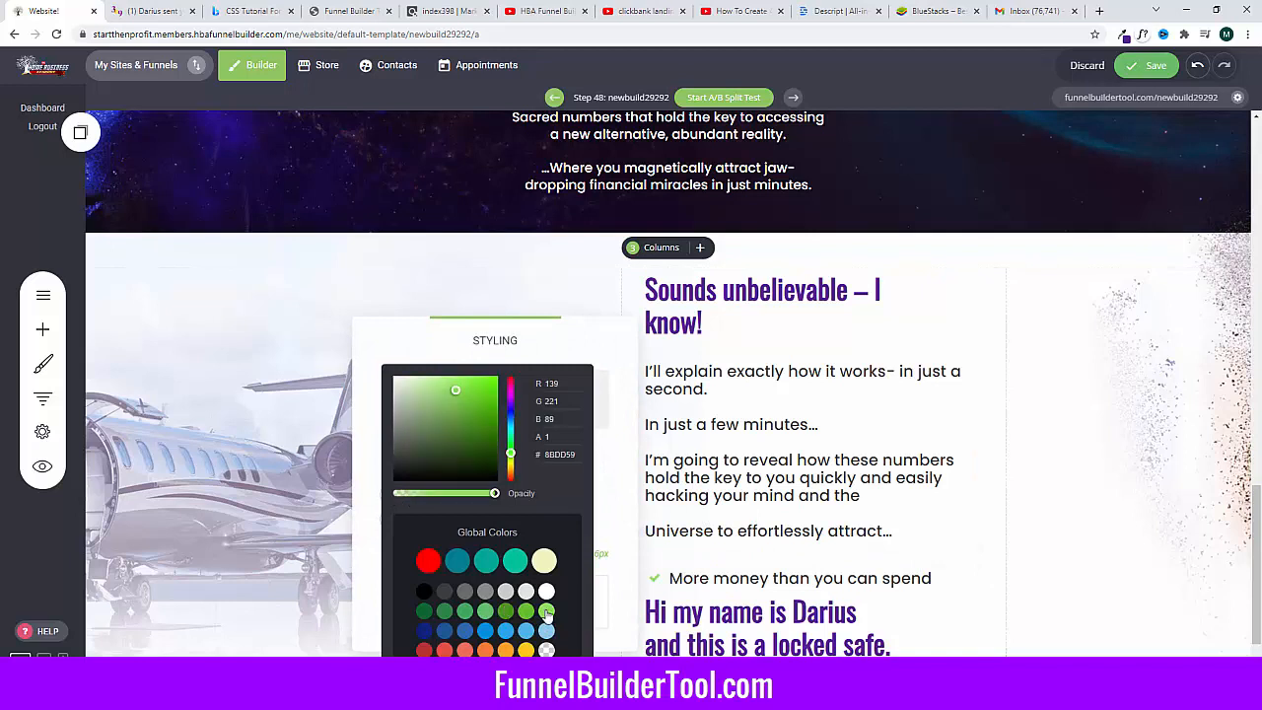
{"action": "left_click", "coordinate": [731, 578]}
Step: Place three copies of the green checkmark line in the list and a copy of the explanatory paragraph below them
{"action": "left_click", "coordinate": [715, 583]}
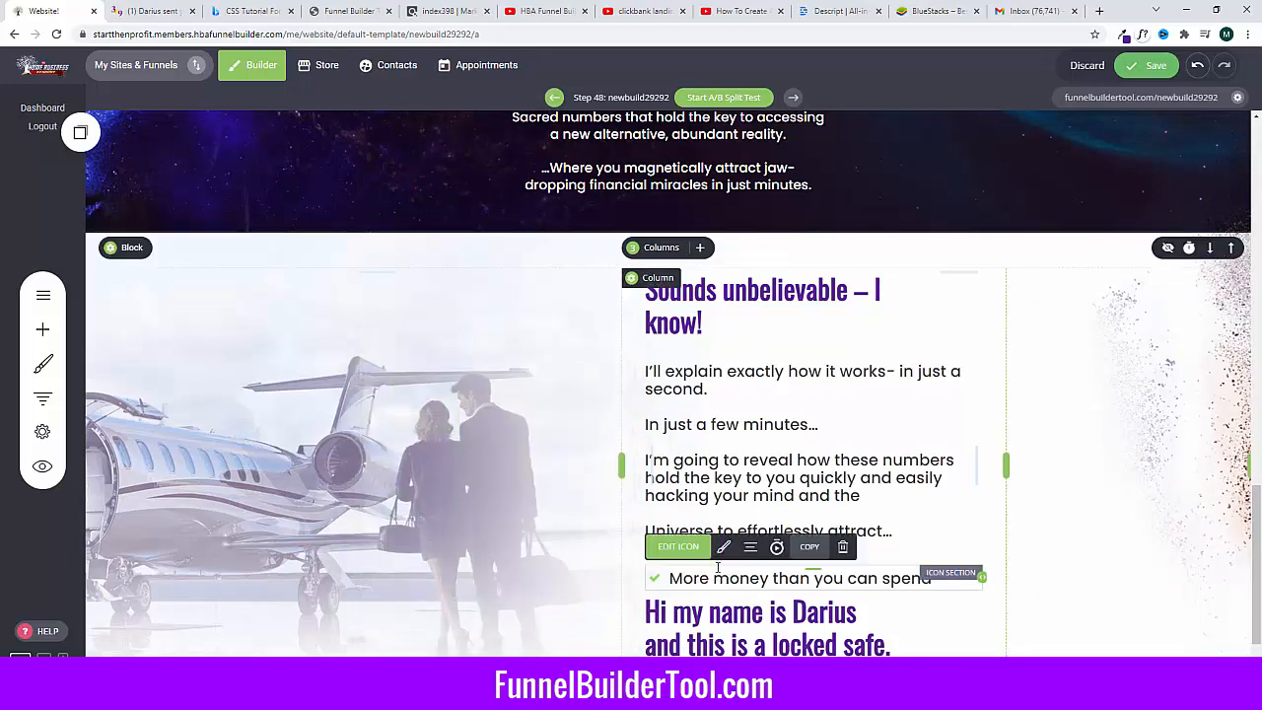
{"action": "left_click", "coordinate": [80, 131]}
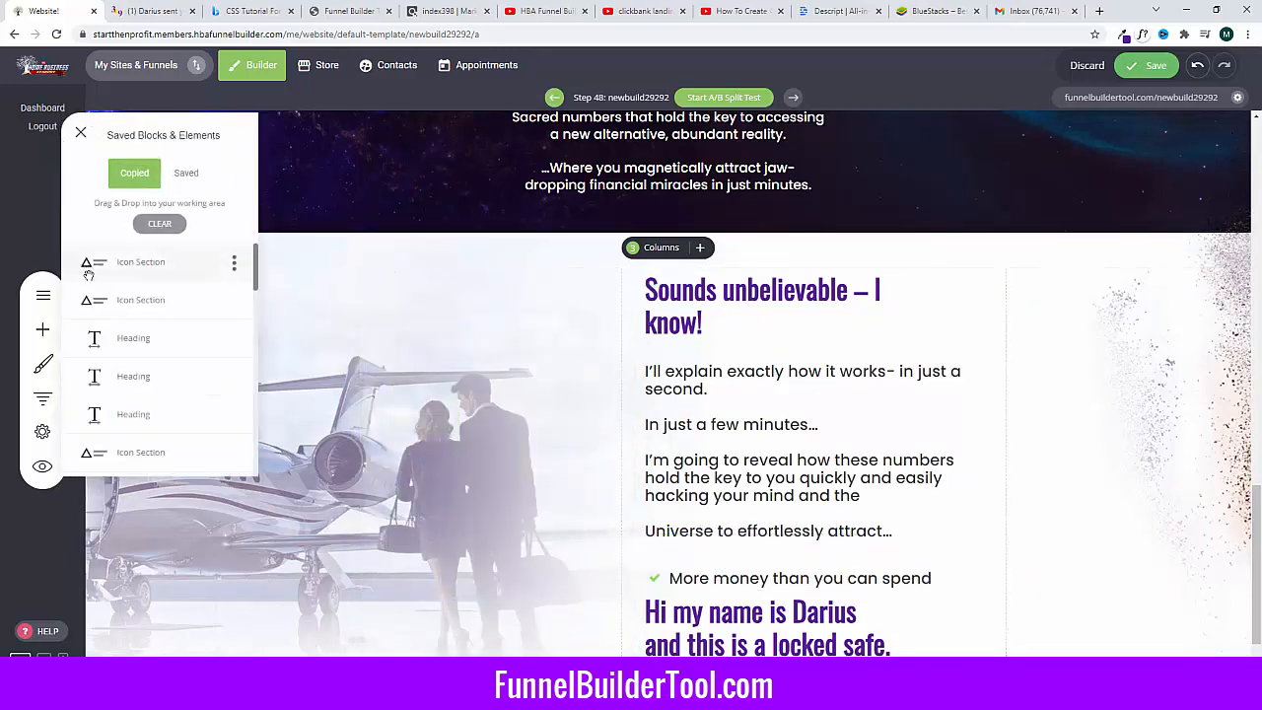
{"action": "left_click_drag", "start_coordinate": [99, 266], "coordinate": [717, 582]}
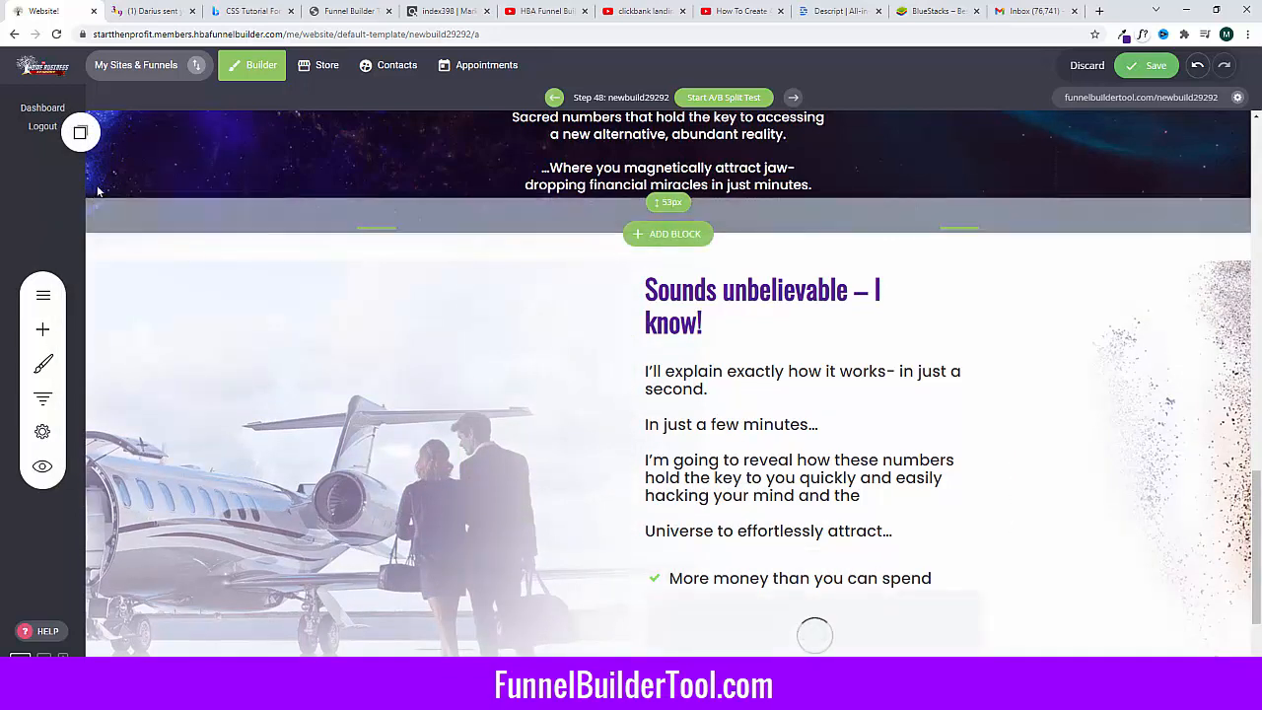
{"action": "left_click", "coordinate": [80, 131]}
{"action": "left_click_drag", "start_coordinate": [138, 268], "coordinate": [718, 587]}
{"action": "left_click", "coordinate": [80, 131]}
{"action": "left_click_drag", "start_coordinate": [141, 264], "coordinate": [822, 594]}
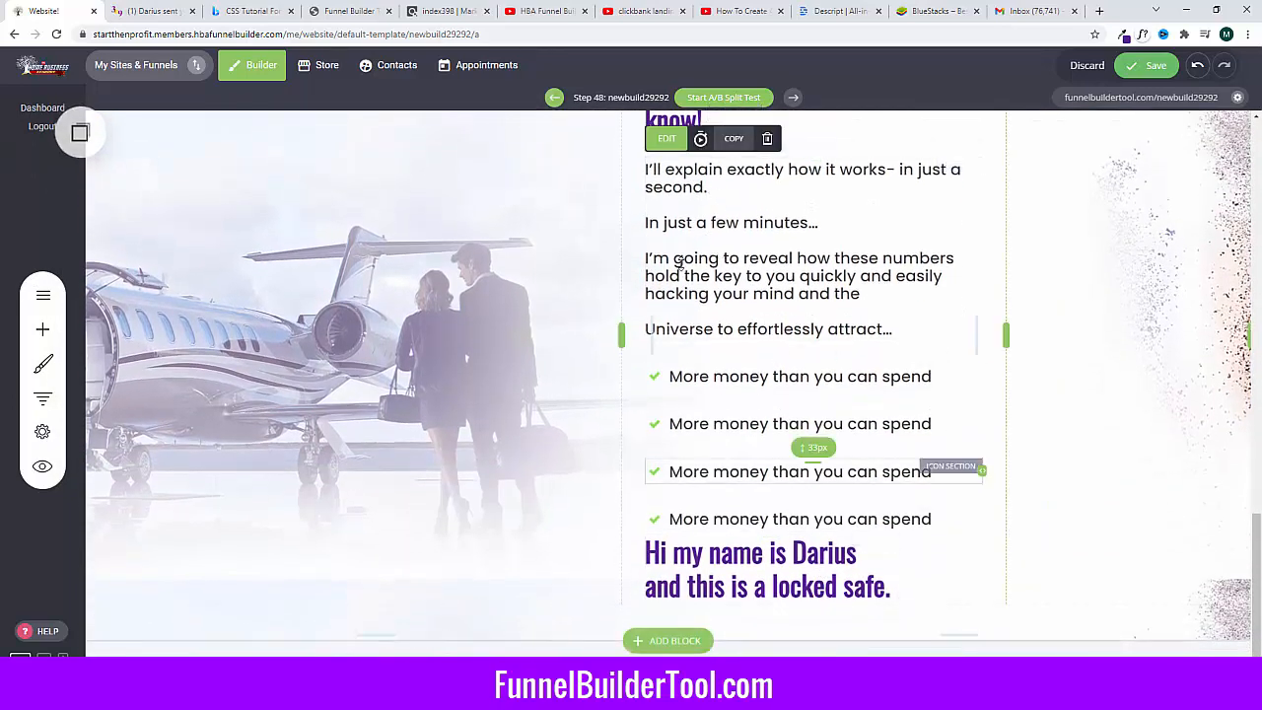
{"action": "left_click", "coordinate": [85, 135]}
{"action": "left_click_drag", "start_coordinate": [141, 257], "coordinate": [808, 527]}
Step: Copy the two closing lines below the checklist on the reference sales page, from "And this will work" to "manifesting anything."
{"action": "left_click", "coordinate": [157, 11]}
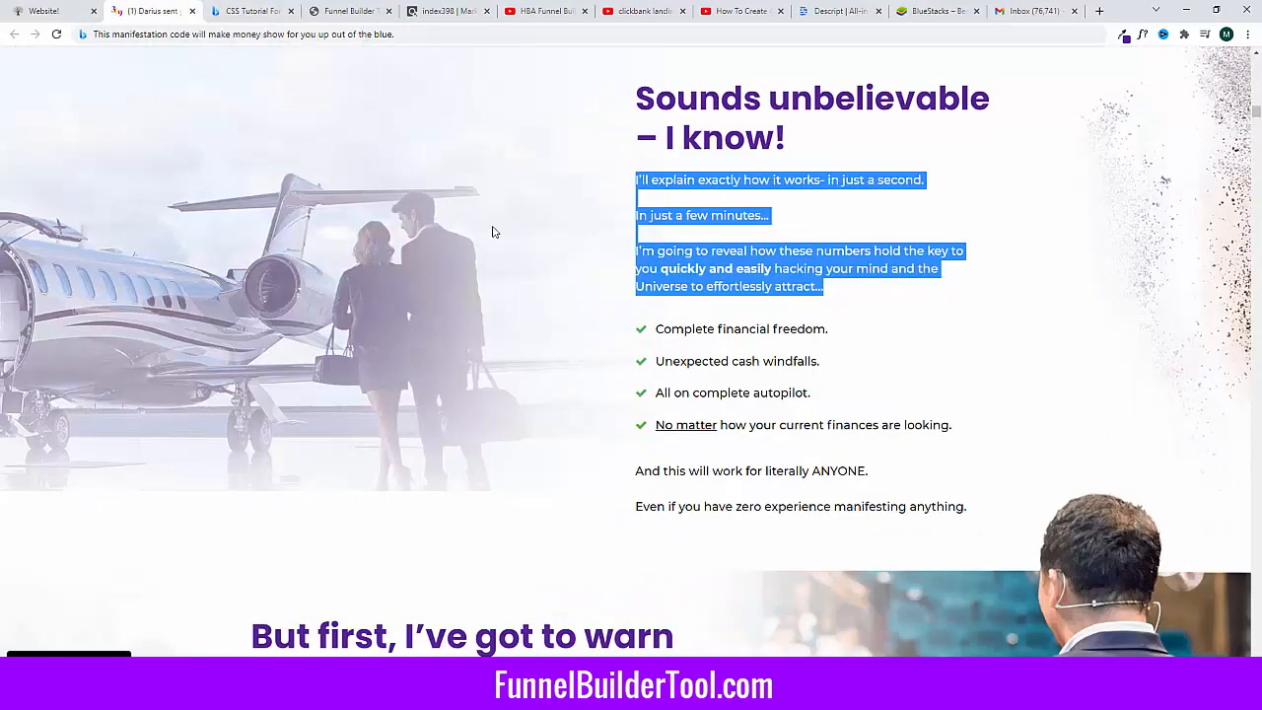
{"action": "left_click_drag", "start_coordinate": [634, 471], "coordinate": [993, 516]}
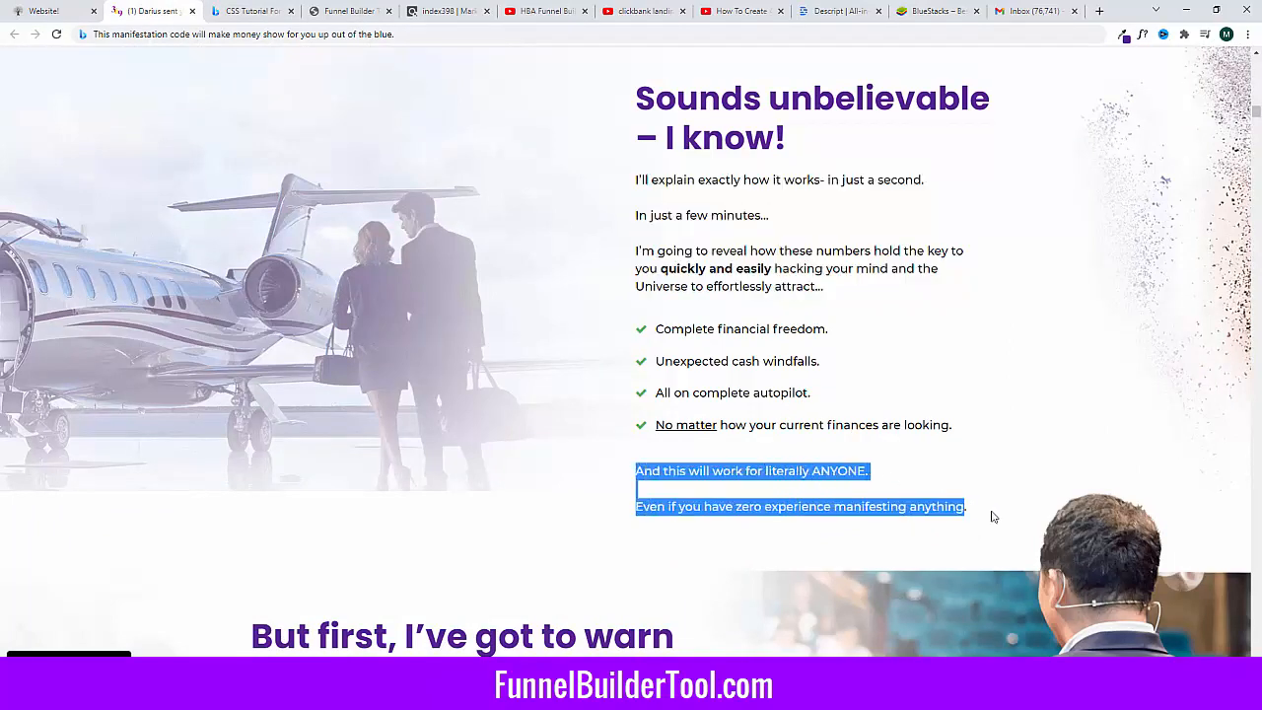
{"action": "right_click", "coordinate": [808, 471]}
{"action": "left_click", "coordinate": [848, 485]}
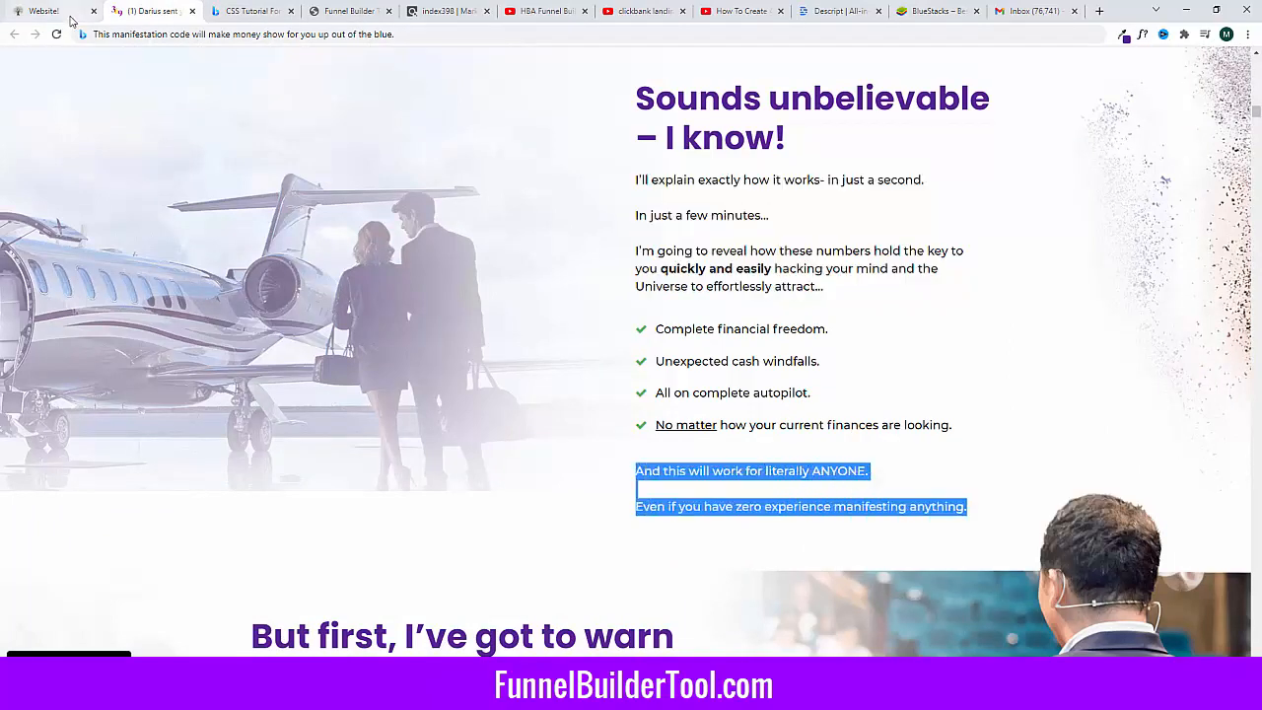
Step: Return to the page builder and replace the duplicated paragraph below the checklist with the copied text
{"action": "left_click", "coordinate": [44, 11]}
{"action": "scroll", "coordinate": [766, 533], "scroll_direction": "down", "scroll_amount": 1}
{"action": "scroll", "coordinate": [766, 532], "scroll_direction": "down", "scroll_amount": 1}
{"action": "triple_click", "coordinate": [652, 374]}
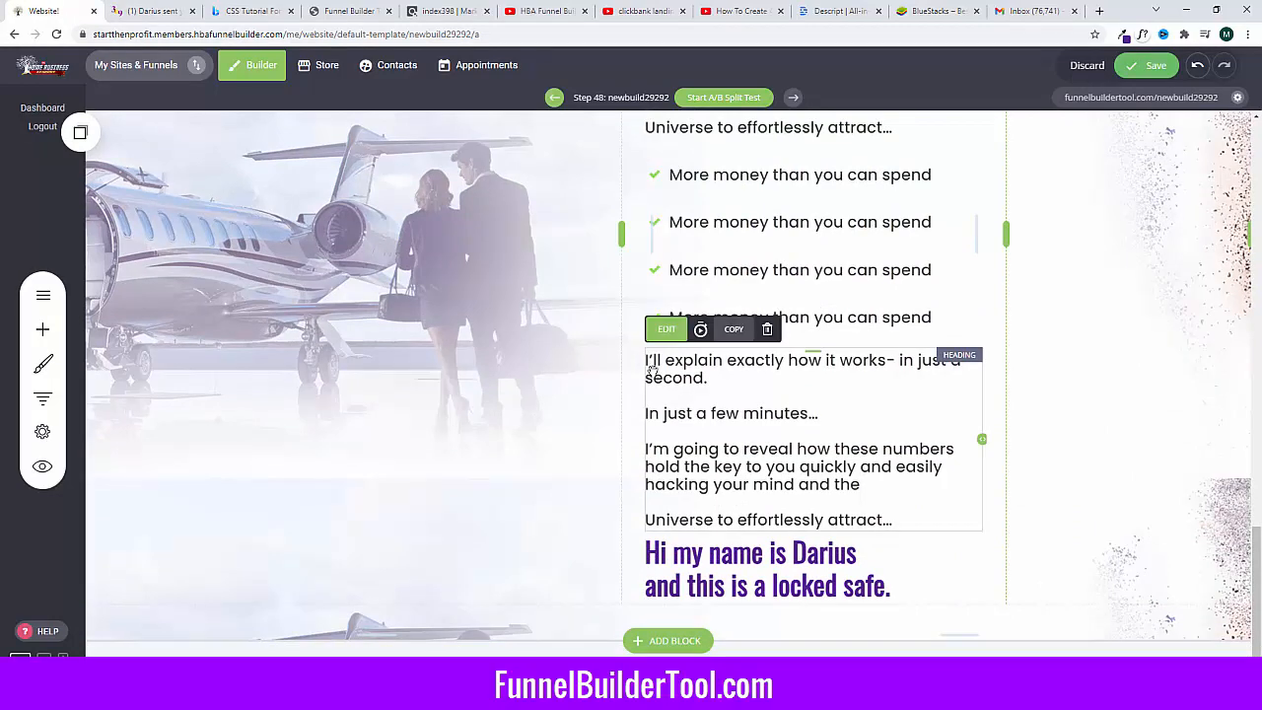
{"action": "left_click", "coordinate": [870, 478]}
{"action": "left_click_drag", "start_coordinate": [907, 523], "coordinate": [529, 352]}
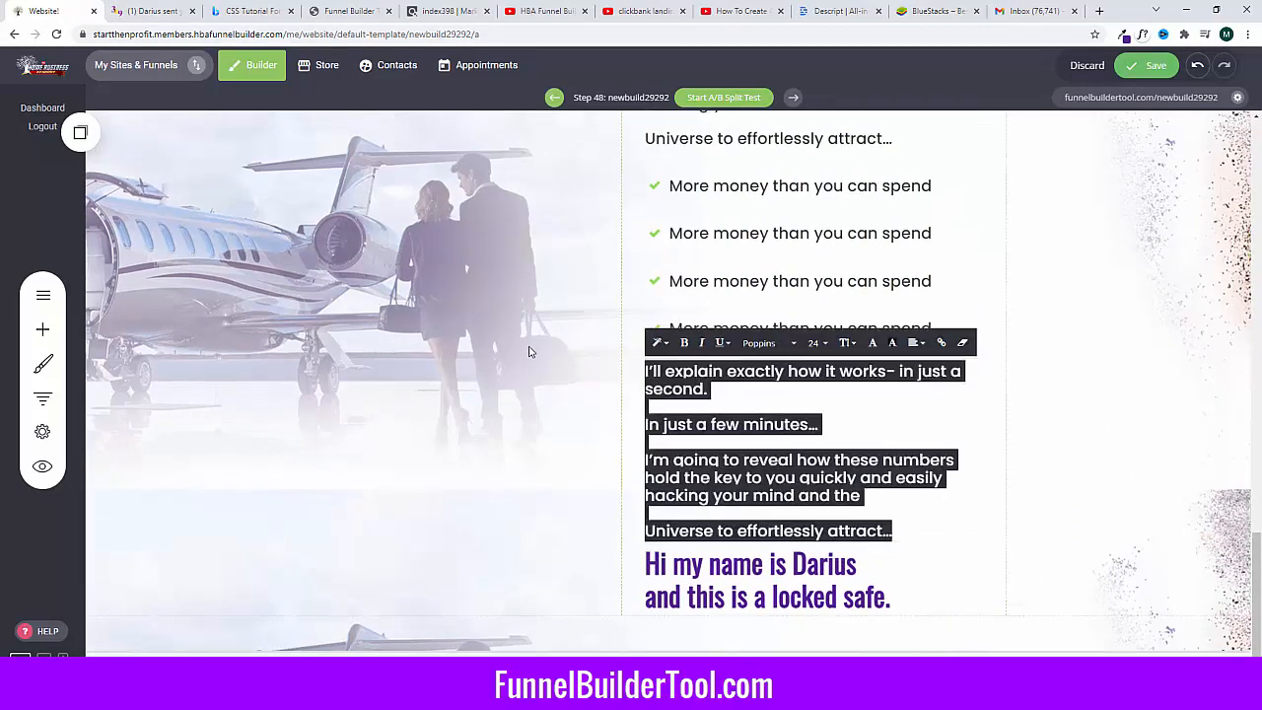
{"action": "key", "text": "ctrl+v"}
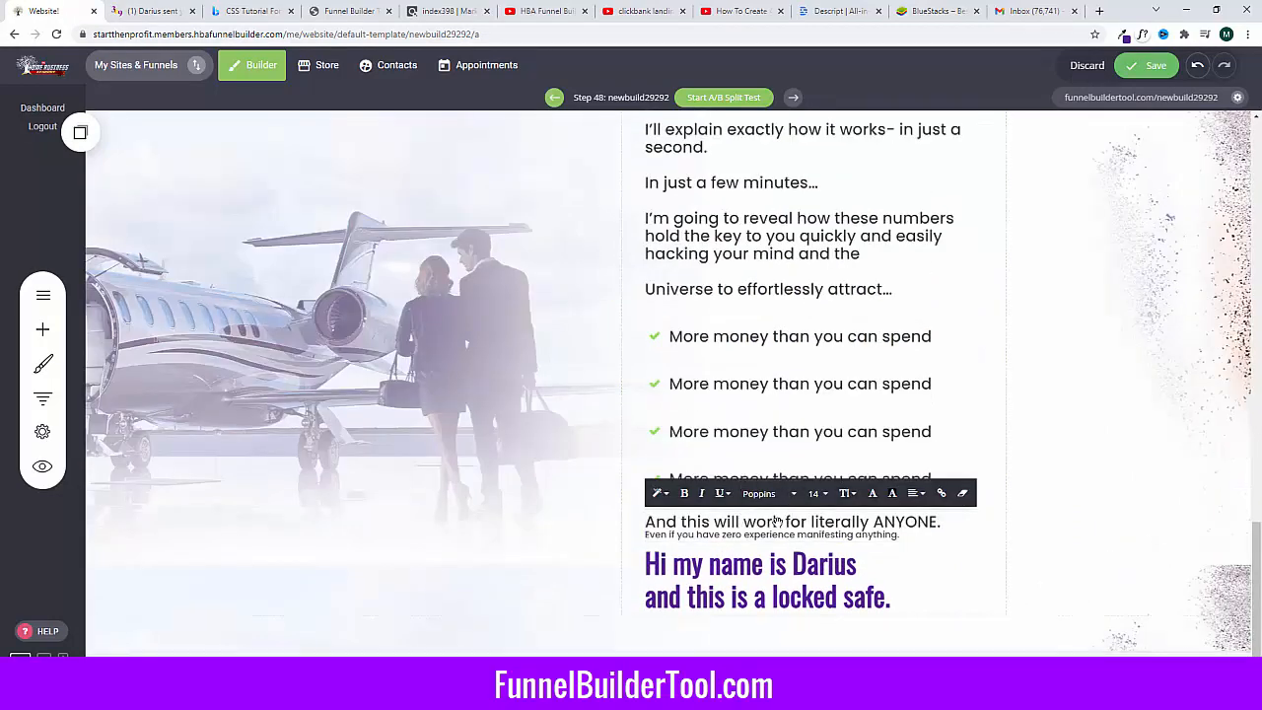
Step: Format both pasted lines with the Header 4 style and insert a blank line after "And this will work for literally ANYONE."
{"action": "triple_click", "coordinate": [805, 532]}
{"action": "left_click", "coordinate": [915, 537]}
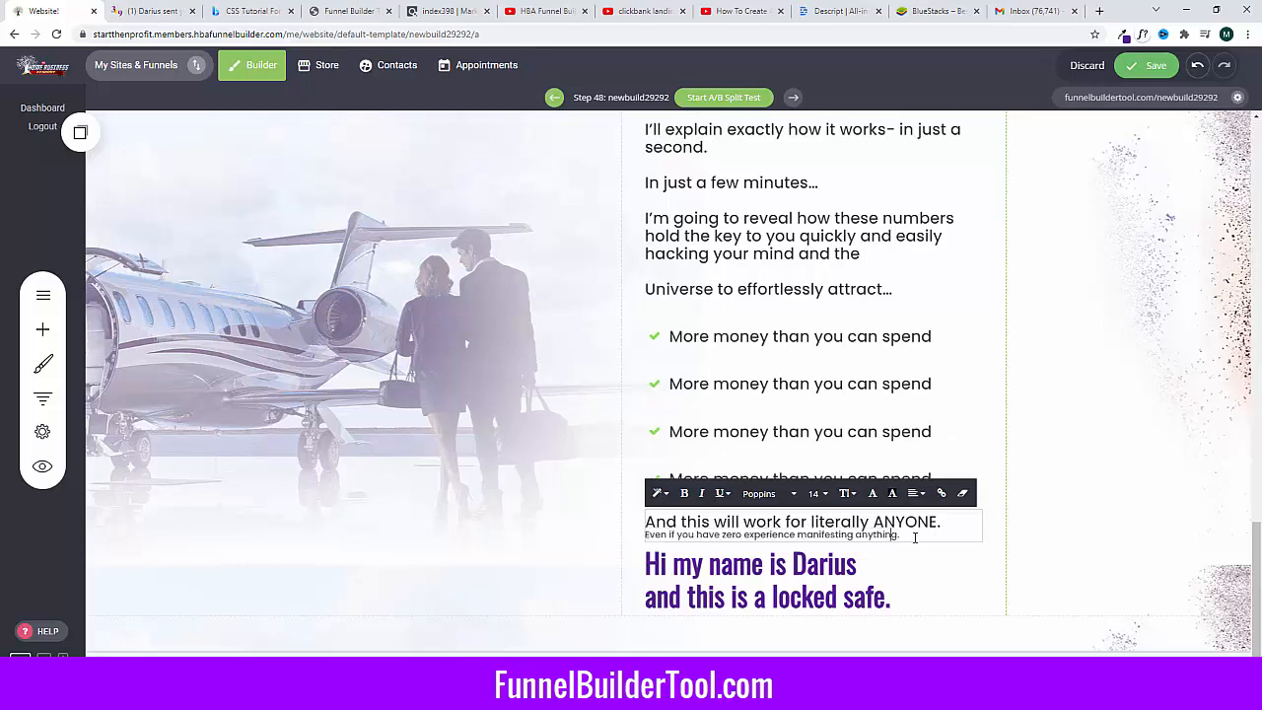
{"action": "left_click_drag", "start_coordinate": [687, 510], "coordinate": [645, 519]}
{"action": "left_click", "coordinate": [663, 495]}
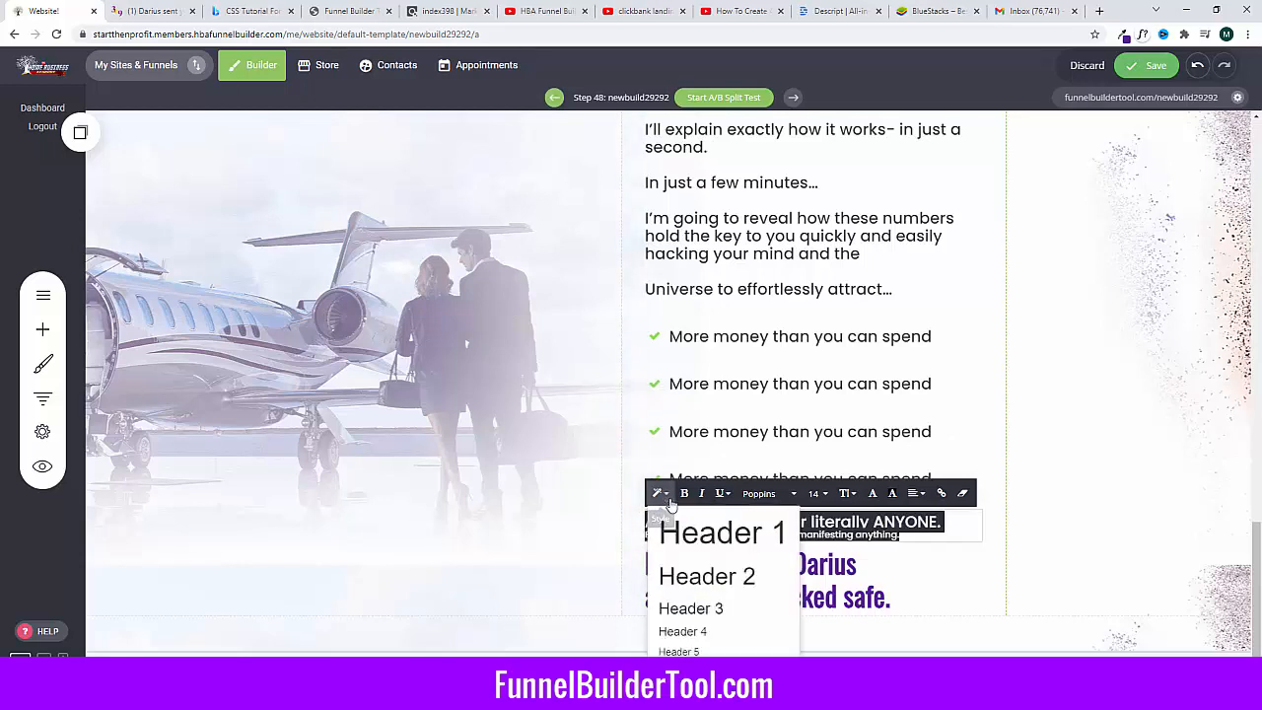
{"action": "left_click", "coordinate": [704, 605]}
{"action": "left_click", "coordinate": [658, 493]}
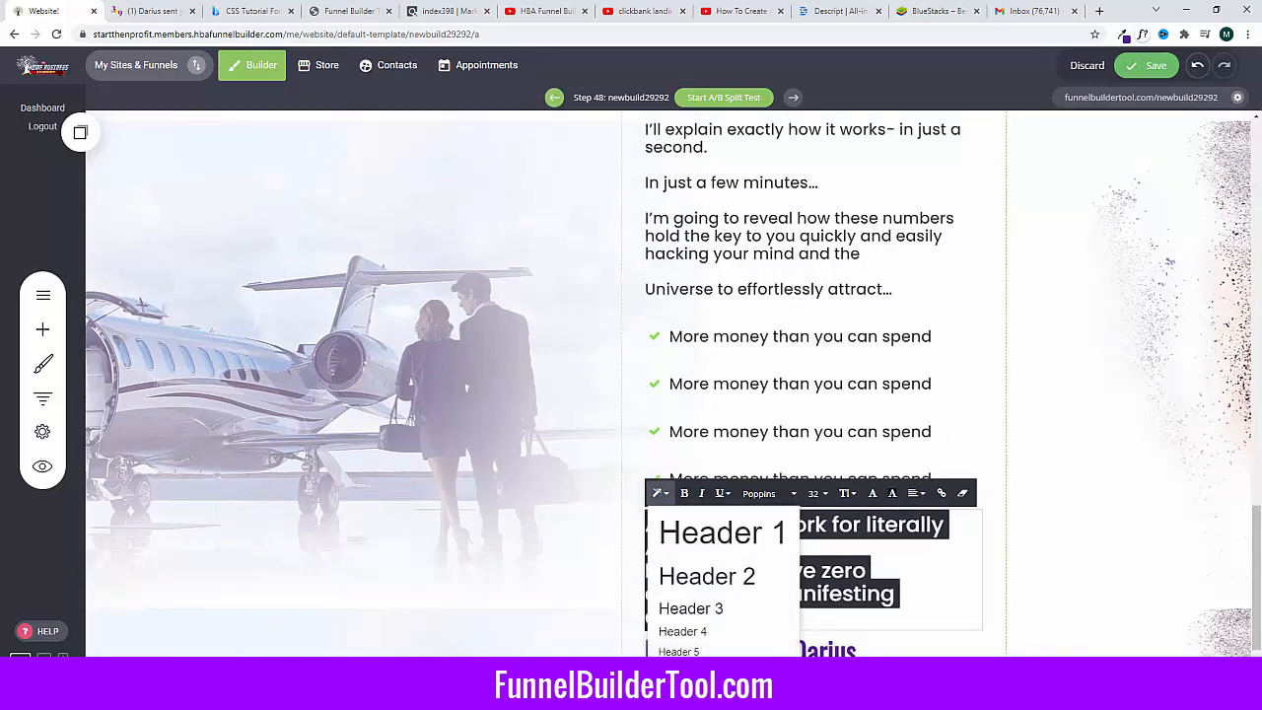
{"action": "left_click", "coordinate": [695, 632]}
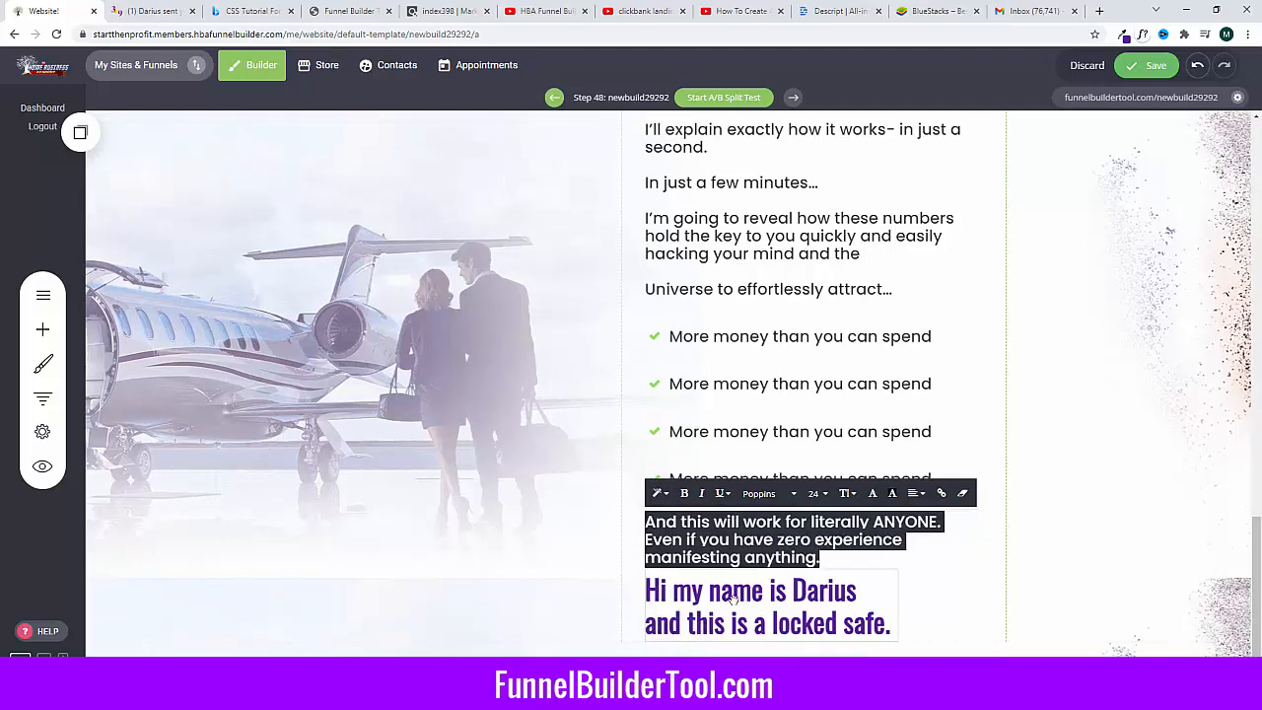
{"action": "left_click", "coordinate": [947, 520]}
{"action": "key", "text": "Return"}
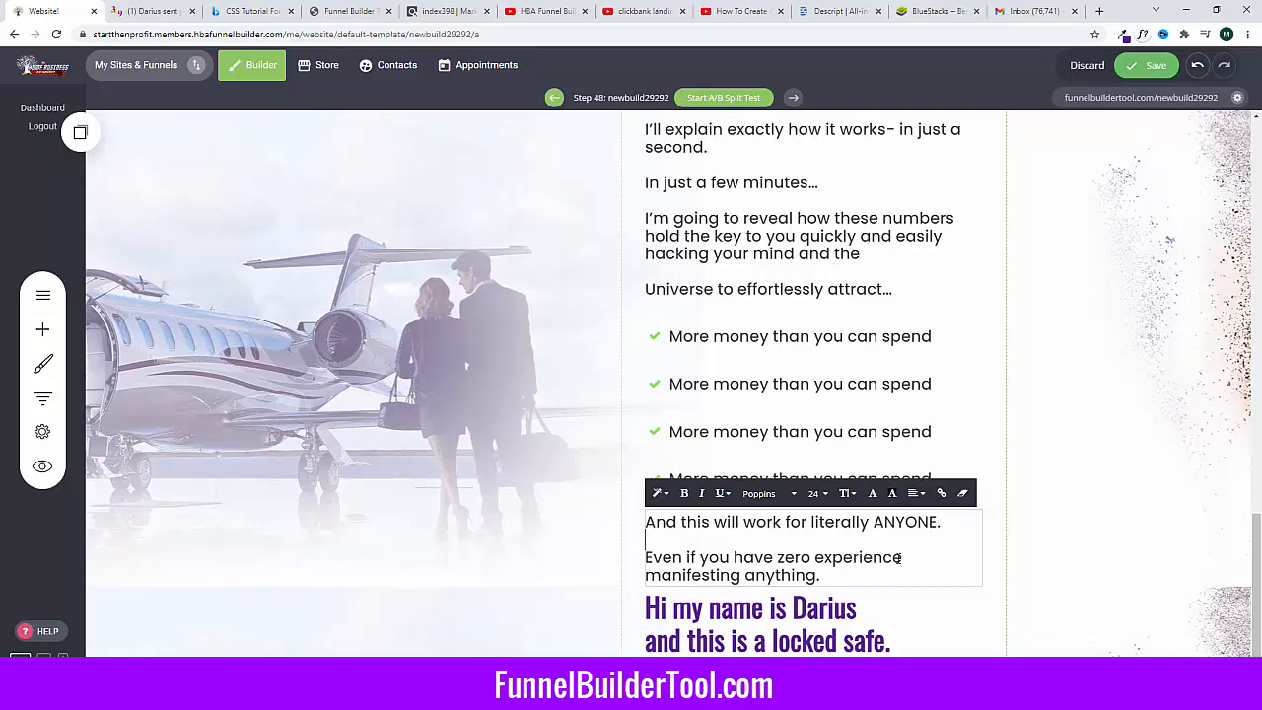
Step: Delete the purple locked safe heading at the end of the column
{"action": "left_click", "coordinate": [794, 601]}
{"action": "left_click", "coordinate": [767, 567]}
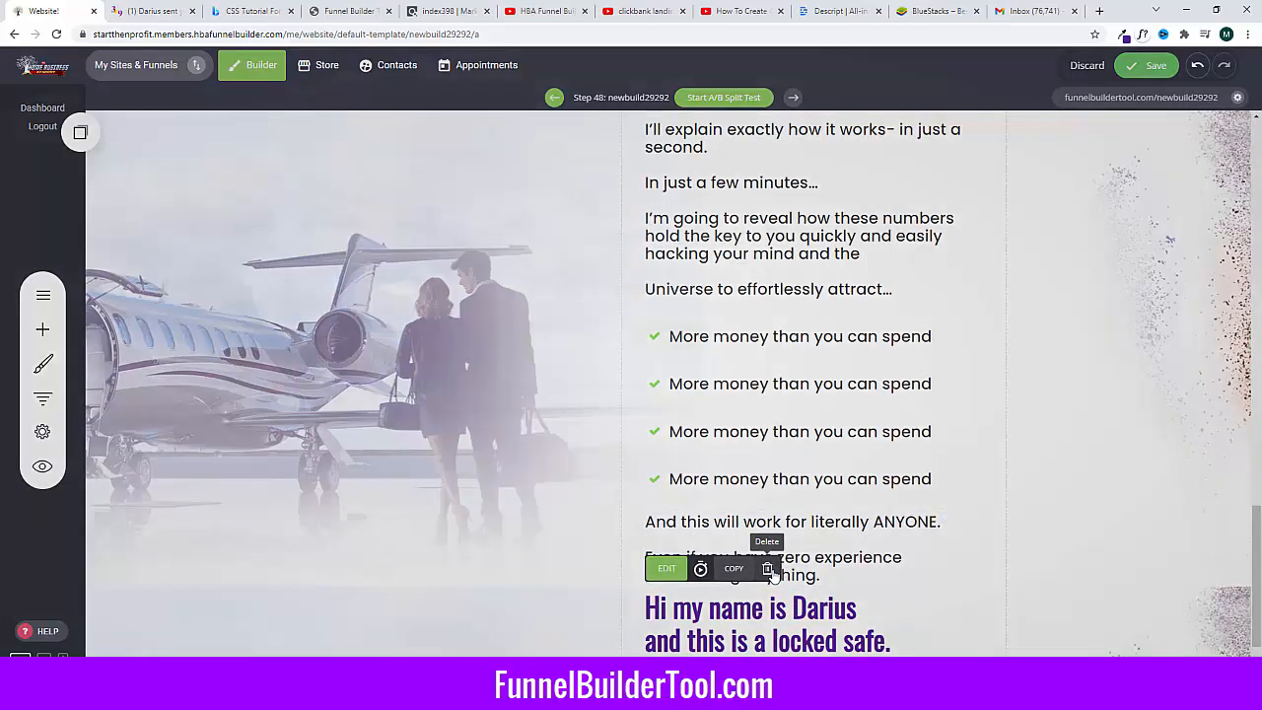
{"action": "left_click", "coordinate": [702, 339]}
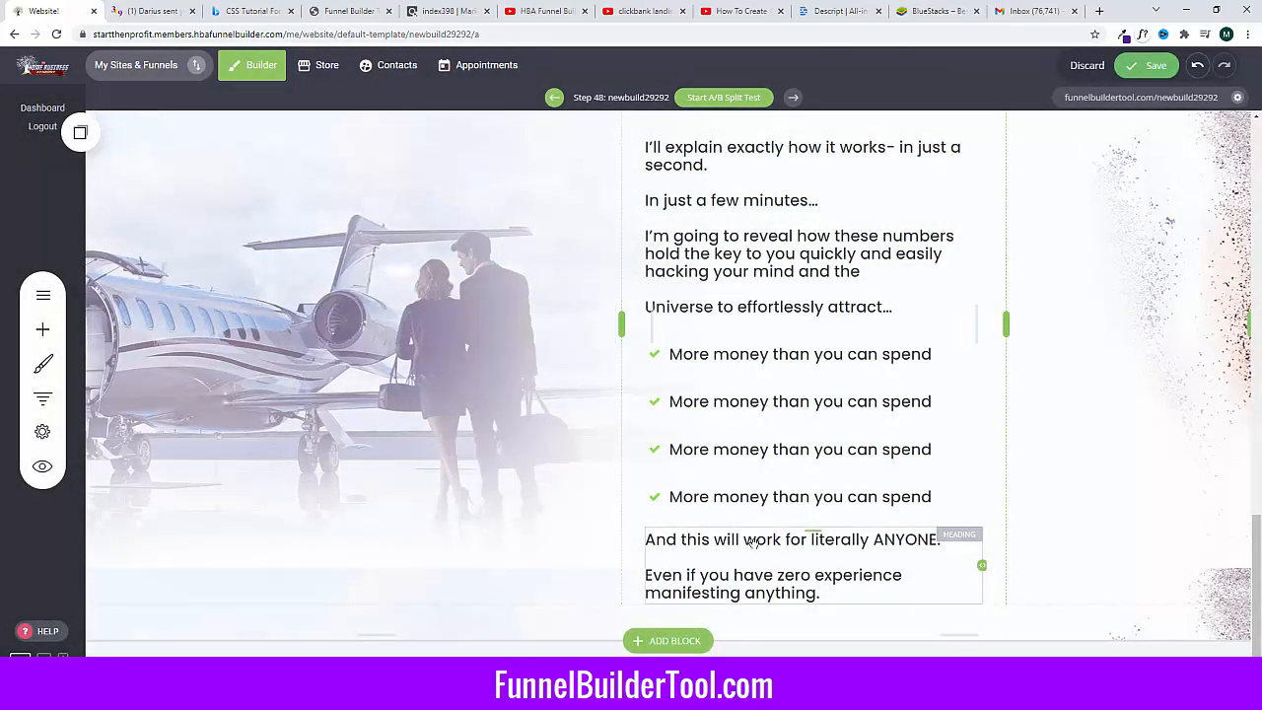
Step: Set the airplane block's background image repeat to Cover whole area
{"action": "scroll", "coordinate": [756, 537], "scroll_direction": "up", "scroll_amount": 3}
{"action": "scroll", "coordinate": [756, 537], "scroll_direction": "up", "scroll_amount": 1}
{"action": "scroll", "coordinate": [756, 537], "scroll_direction": "down", "scroll_amount": 2}
{"action": "left_click", "coordinate": [110, 221]}
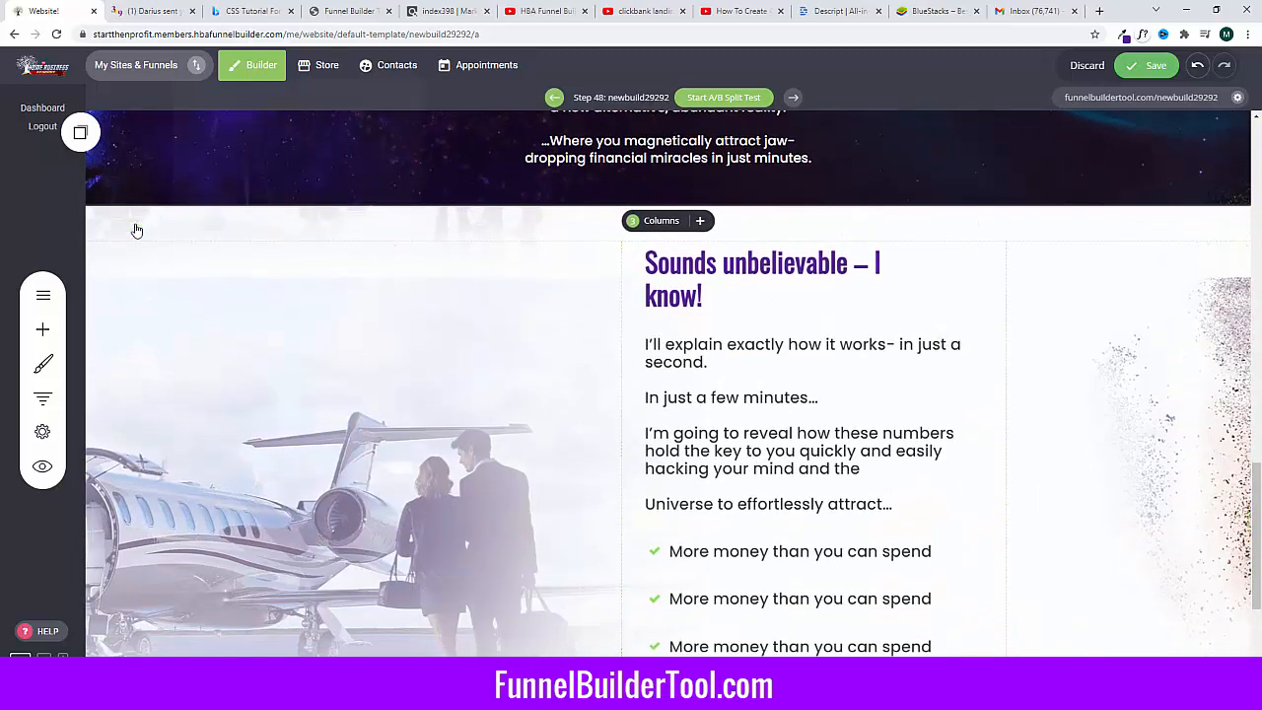
{"action": "left_click", "coordinate": [258, 406]}
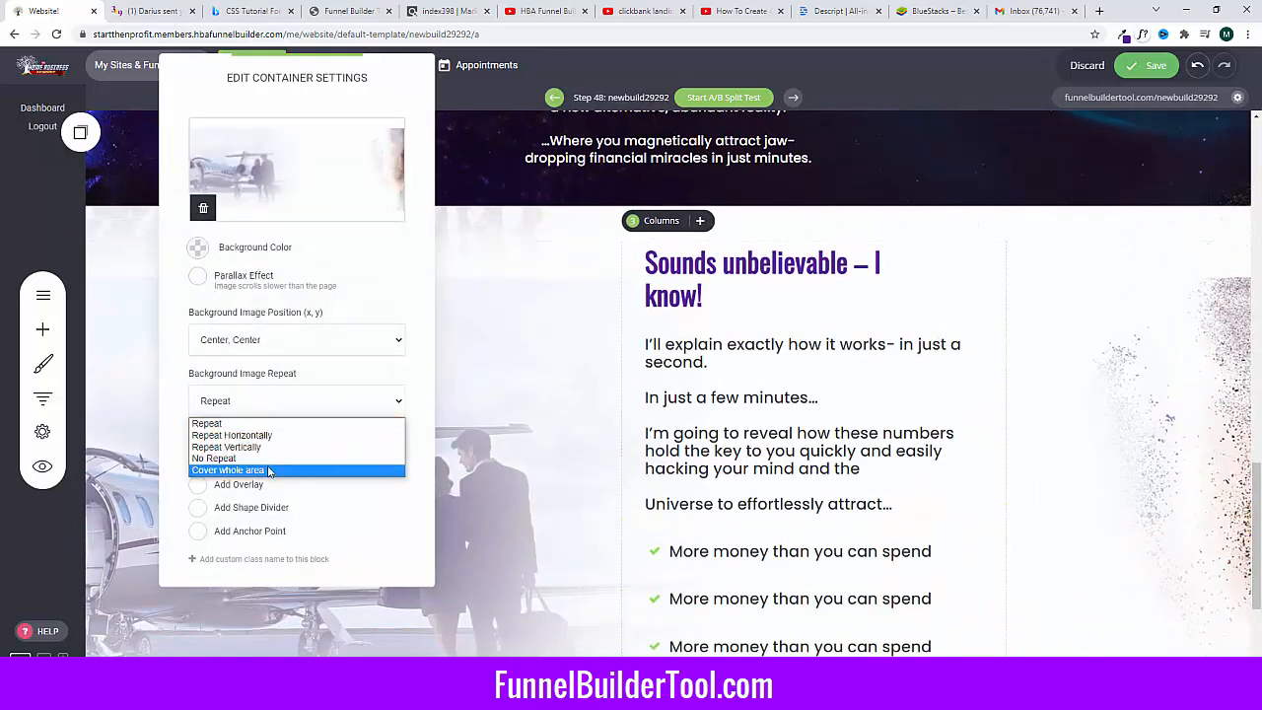
{"action": "left_click", "coordinate": [267, 470]}
{"action": "left_click", "coordinate": [510, 419]}
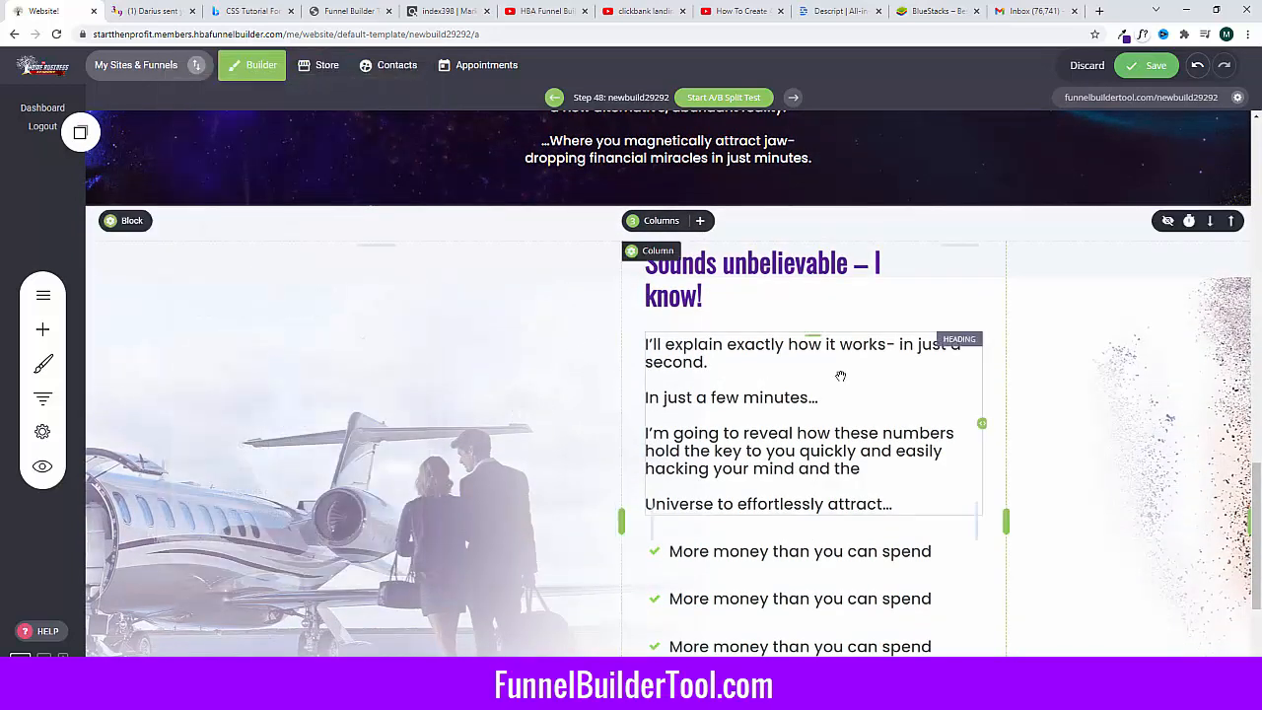
Step: Tighten the empty spacing above and below the columns in the airplane block
{"action": "scroll", "coordinate": [828, 374], "scroll_direction": "down", "scroll_amount": 2}
{"action": "scroll", "coordinate": [720, 389], "scroll_direction": "up", "scroll_amount": 2}
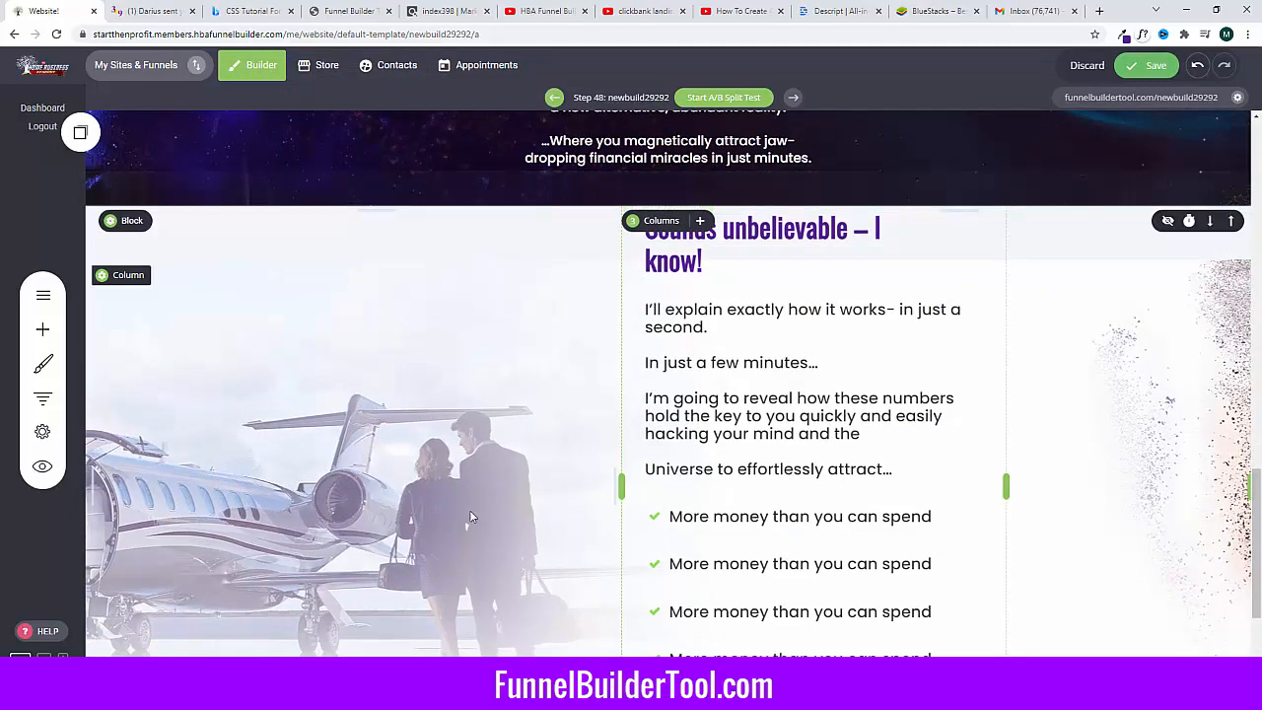
{"action": "scroll", "coordinate": [469, 510], "scroll_direction": "down", "scroll_amount": 2}
{"action": "scroll", "coordinate": [425, 502], "scroll_direction": "up", "scroll_amount": 1}
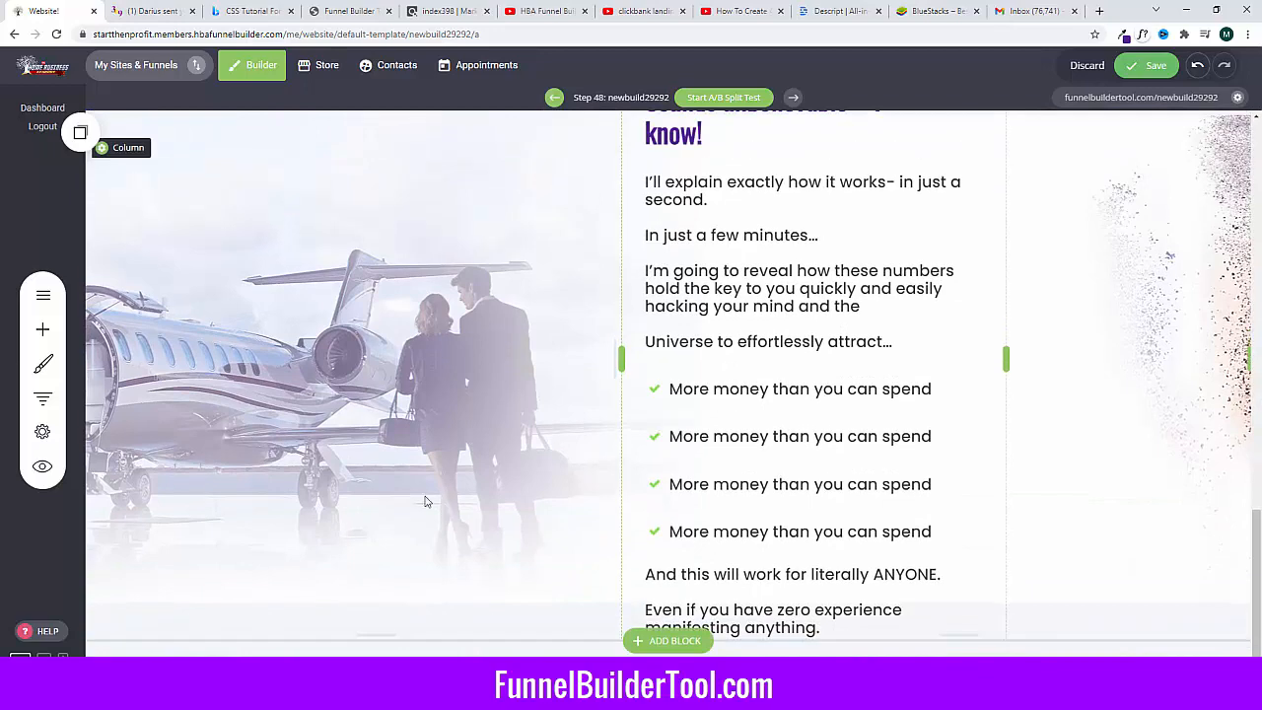
{"action": "left_click", "coordinate": [121, 150]}
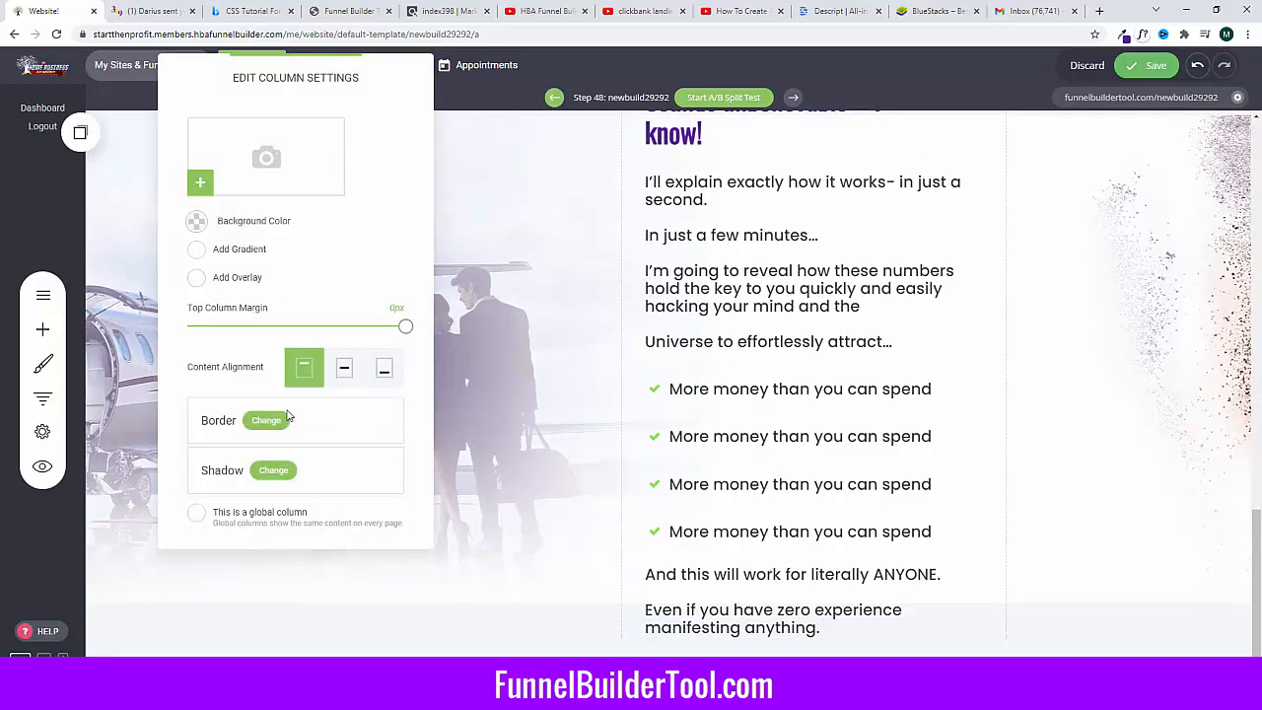
{"action": "left_click", "coordinate": [605, 423]}
{"action": "scroll", "coordinate": [738, 438], "scroll_direction": "up", "scroll_amount": 4}
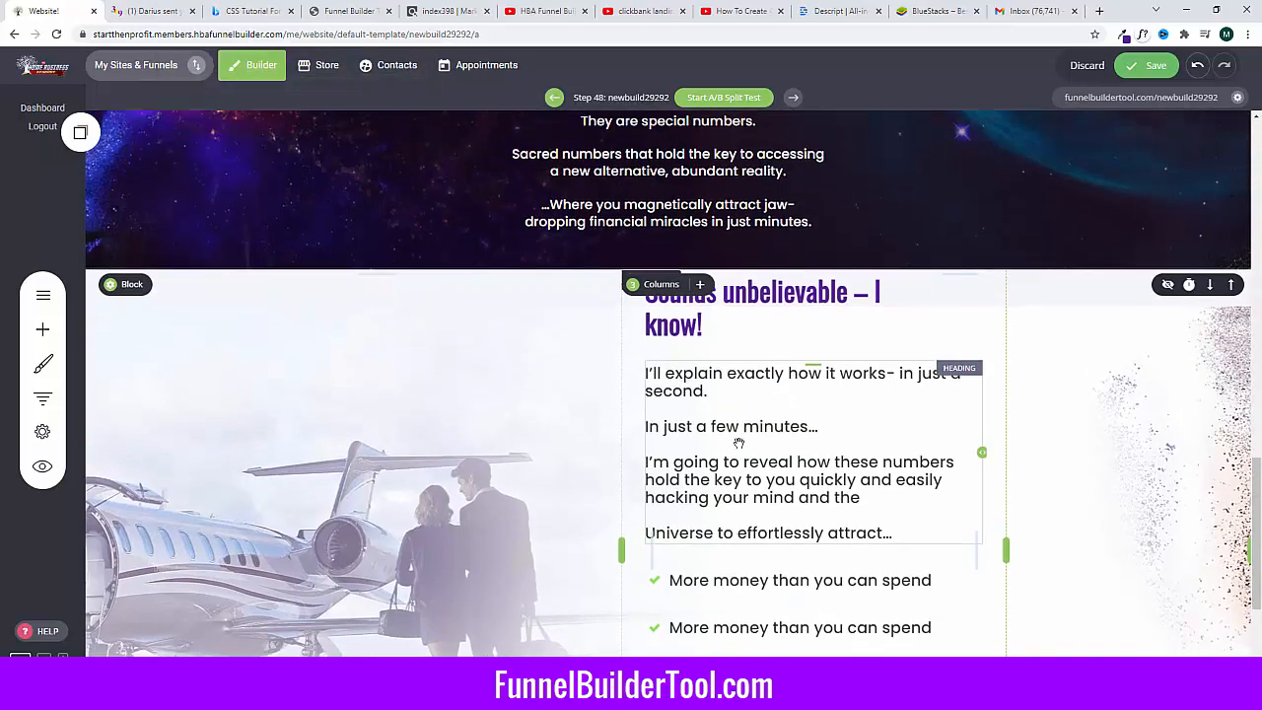
Step: Remove the vertical gaps between the four checkmark lines so they form a compact list
{"action": "scroll", "coordinate": [738, 437], "scroll_direction": "down", "scroll_amount": 3}
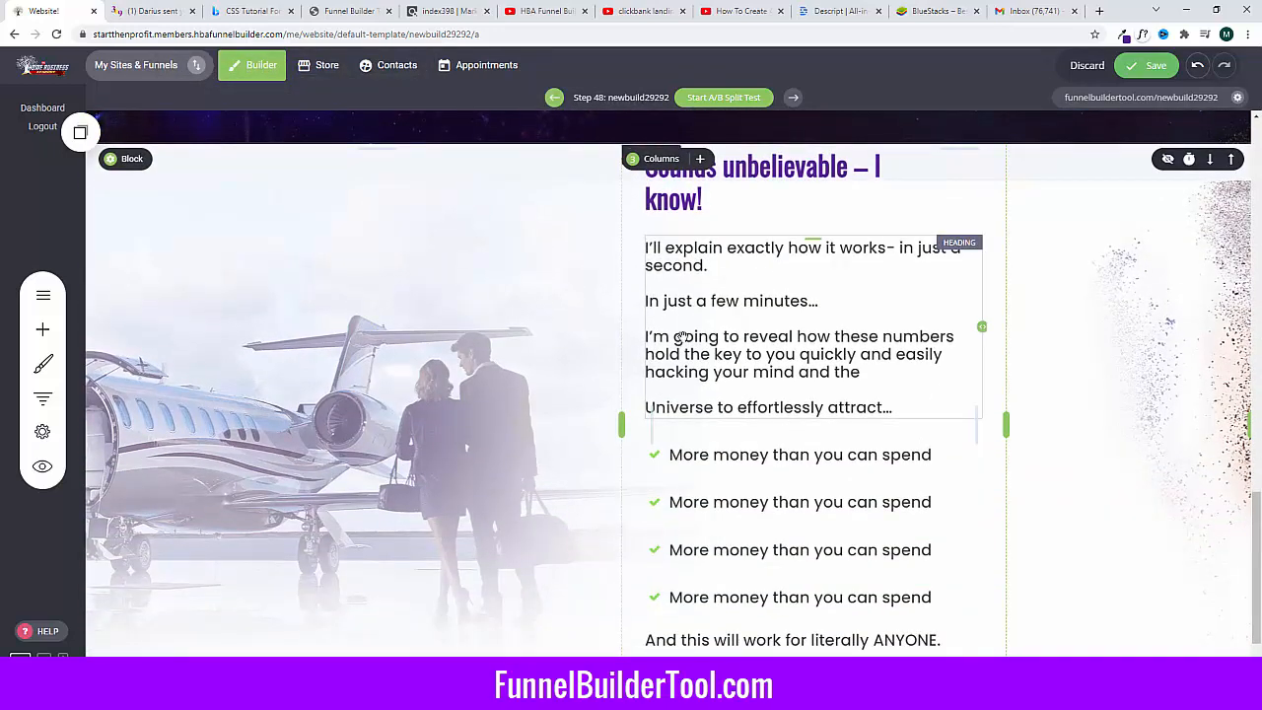
{"action": "scroll", "coordinate": [947, 236], "scroll_direction": "down", "scroll_amount": 1}
{"action": "left_click_drag", "start_coordinate": [784, 417], "coordinate": [785, 386]}
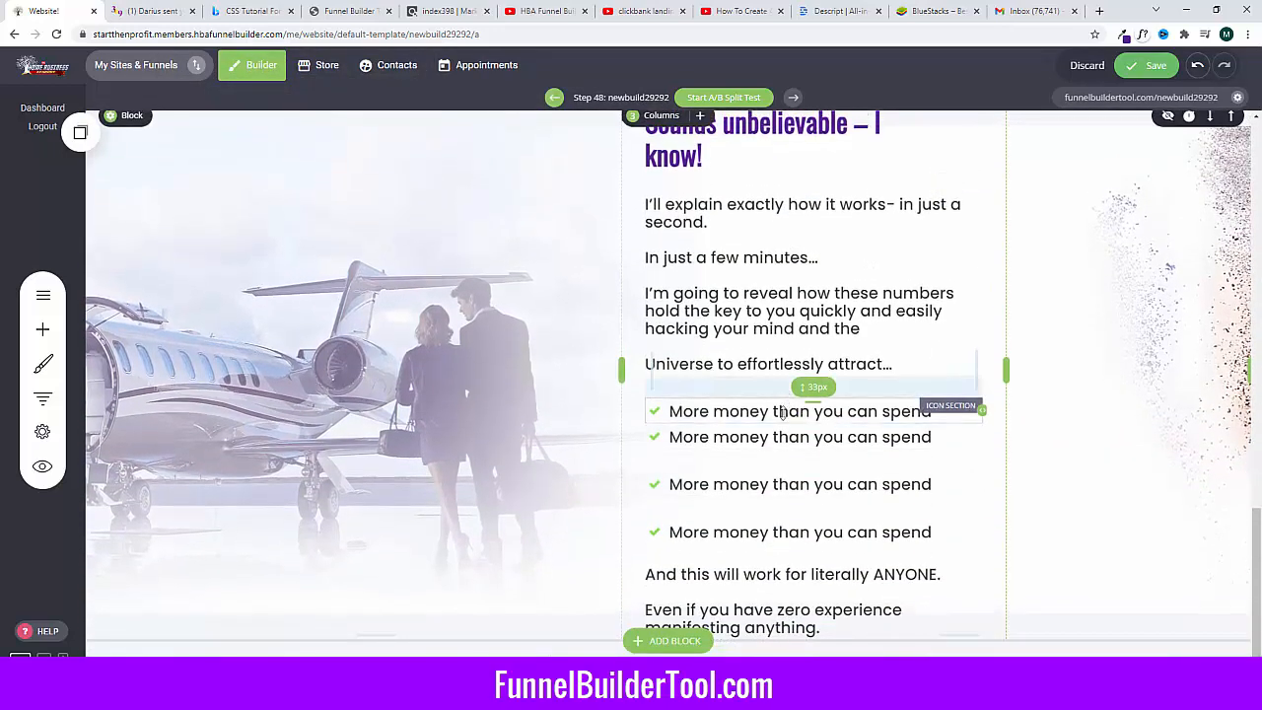
{"action": "left_click_drag", "start_coordinate": [775, 466], "coordinate": [773, 432]}
{"action": "left_click_drag", "start_coordinate": [772, 516], "coordinate": [737, 425]}
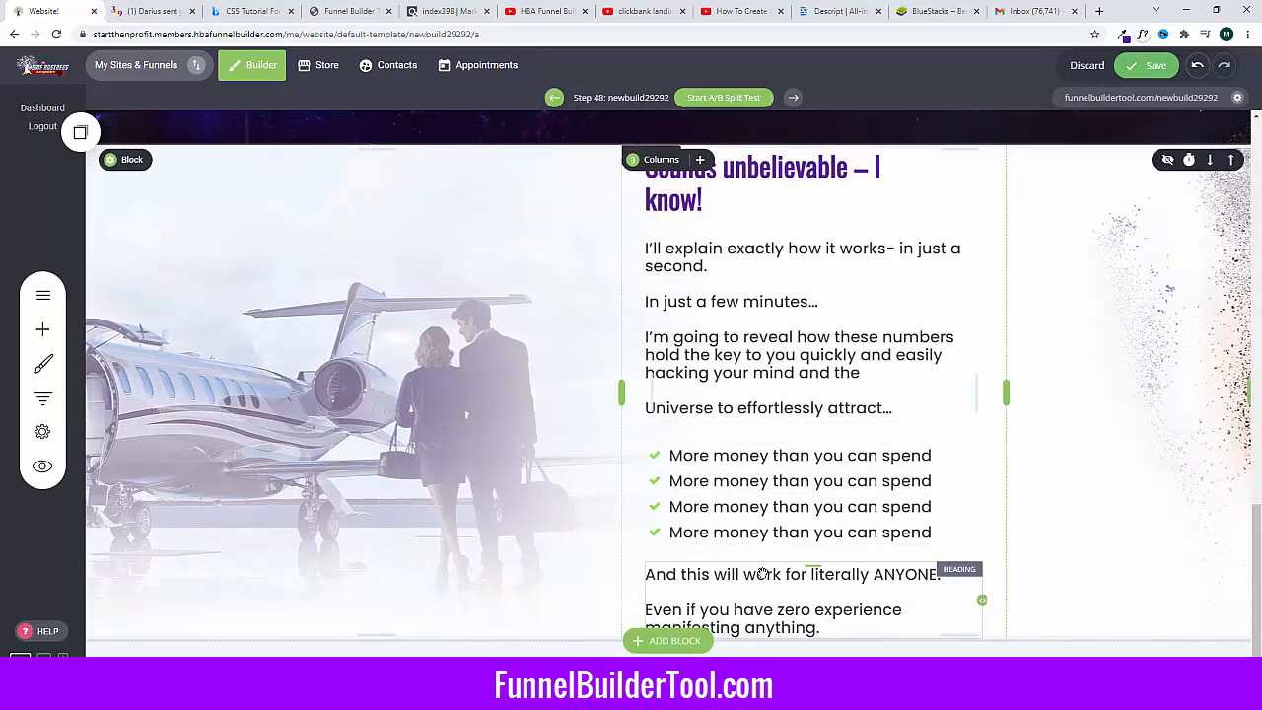
Step: Copy the whole airplane block and place the duplicate directly beneath the original
{"action": "left_click", "coordinate": [729, 402]}
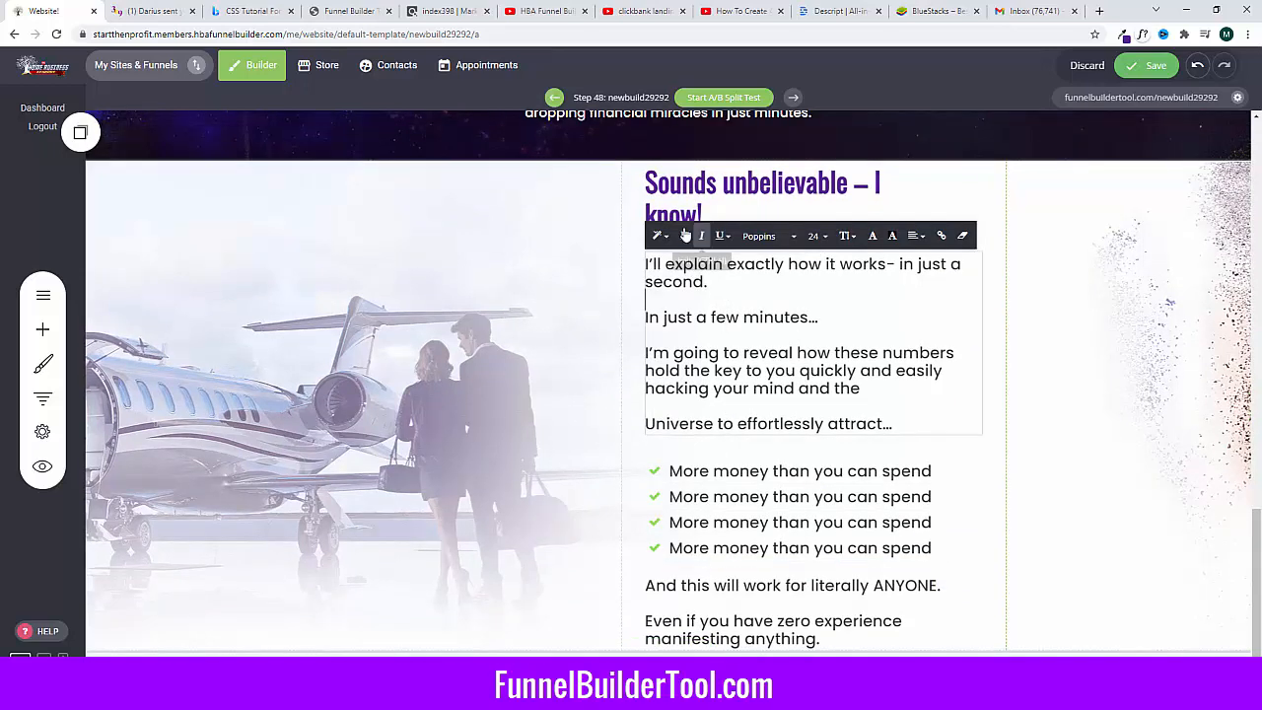
{"action": "left_click", "coordinate": [585, 258]}
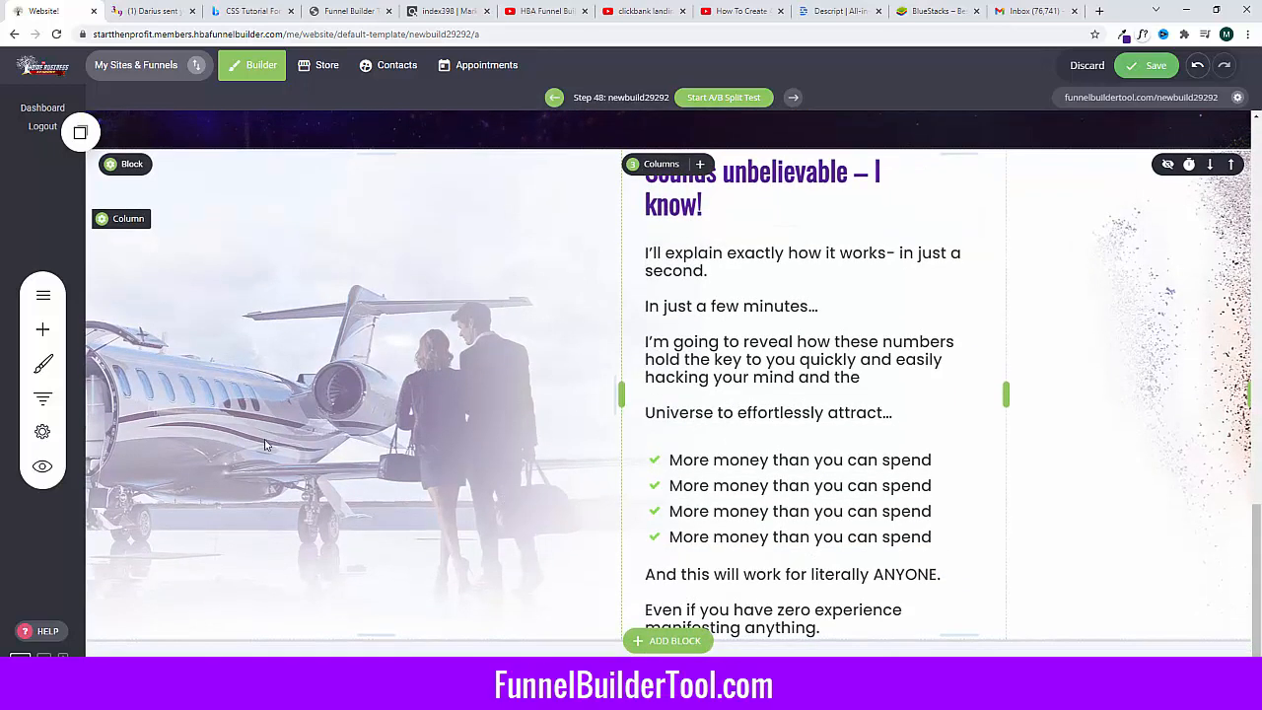
{"action": "left_click", "coordinate": [80, 132]}
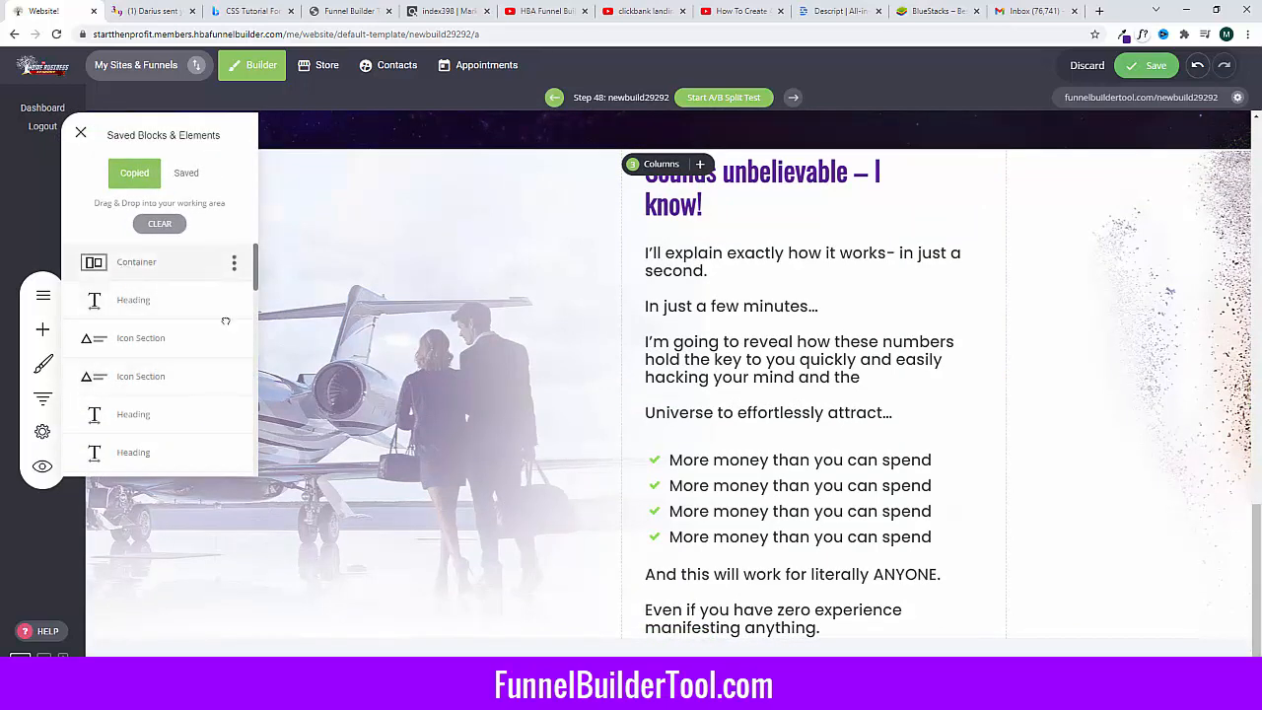
{"action": "left_click_drag", "start_coordinate": [136, 262], "coordinate": [482, 620]}
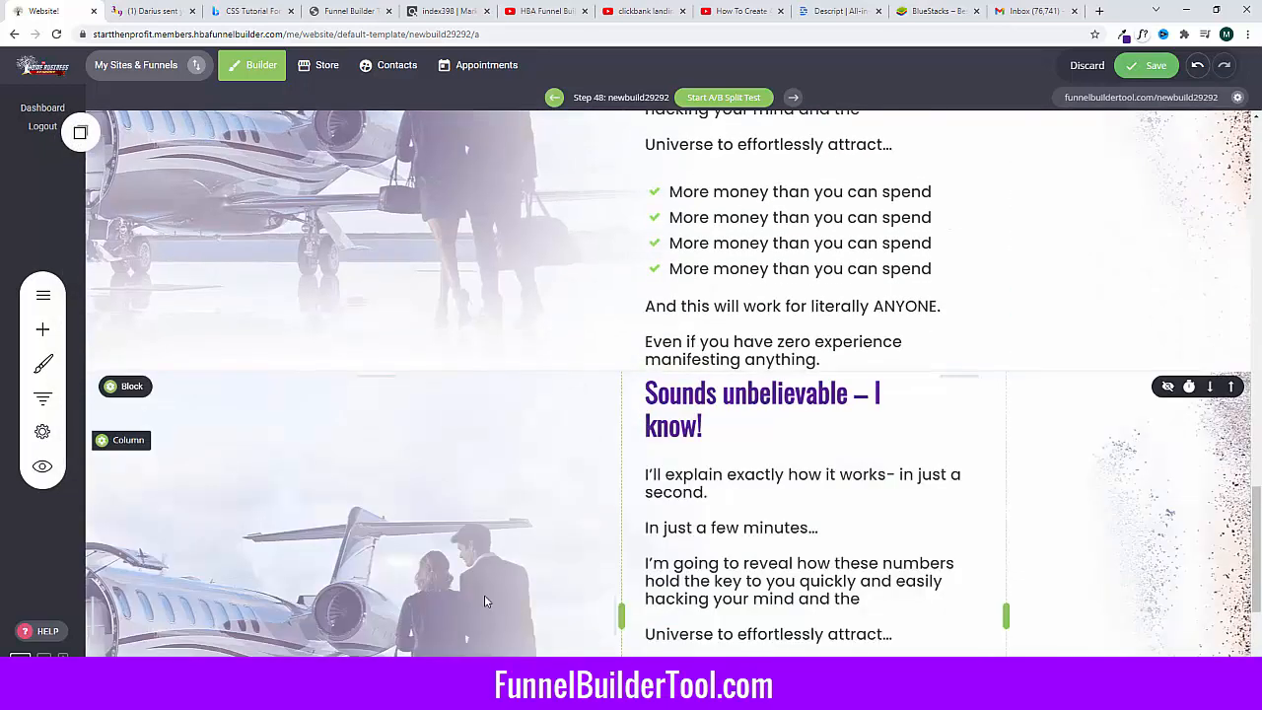
Step: Replace the duplicated block's background image with the photo of the speaker facing an audience from the manifest folder
{"action": "scroll", "coordinate": [484, 601], "scroll_direction": "down", "scroll_amount": 2}
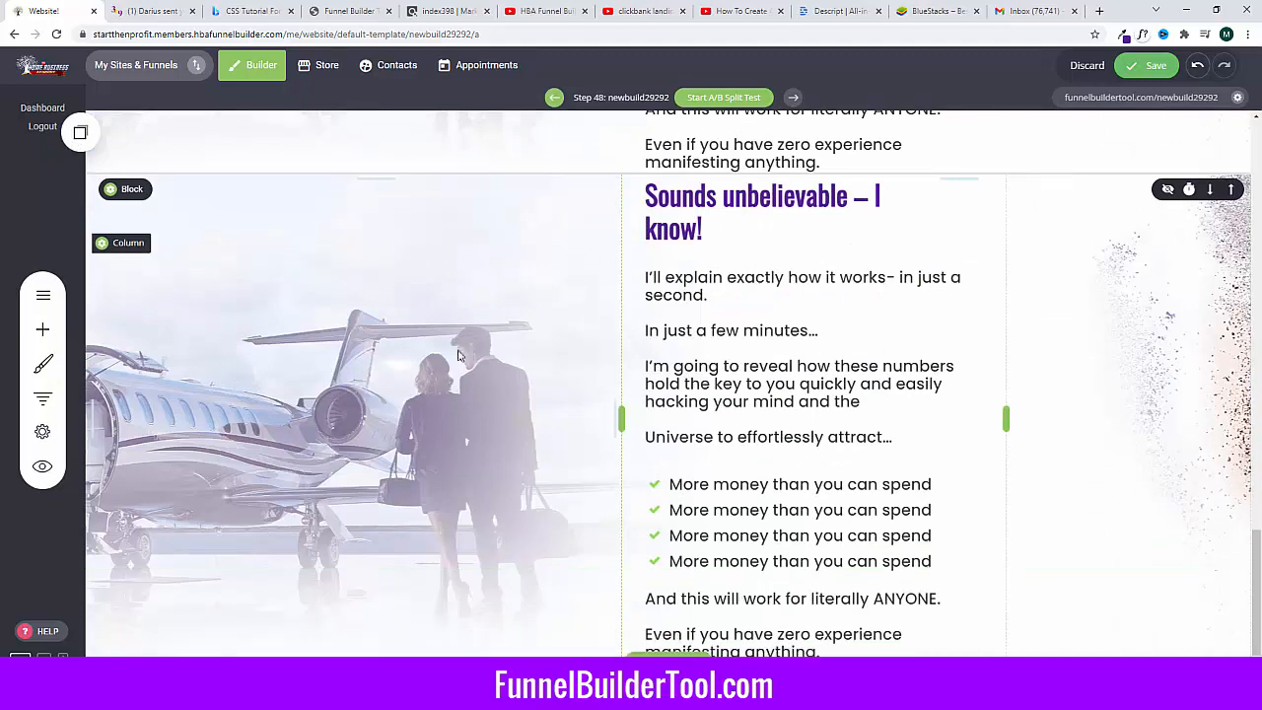
{"action": "left_click", "coordinate": [153, 193]}
{"action": "left_click", "coordinate": [289, 187]}
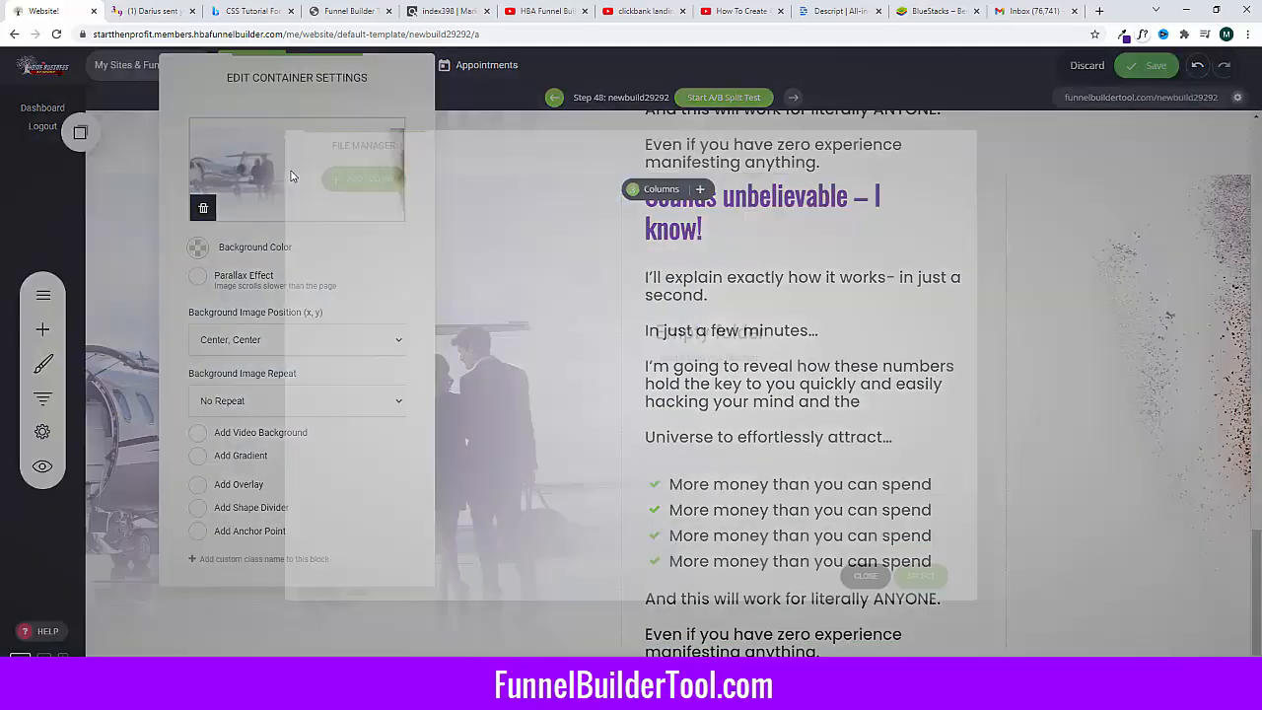
{"action": "scroll", "coordinate": [773, 348], "scroll_direction": "down", "scroll_amount": 5}
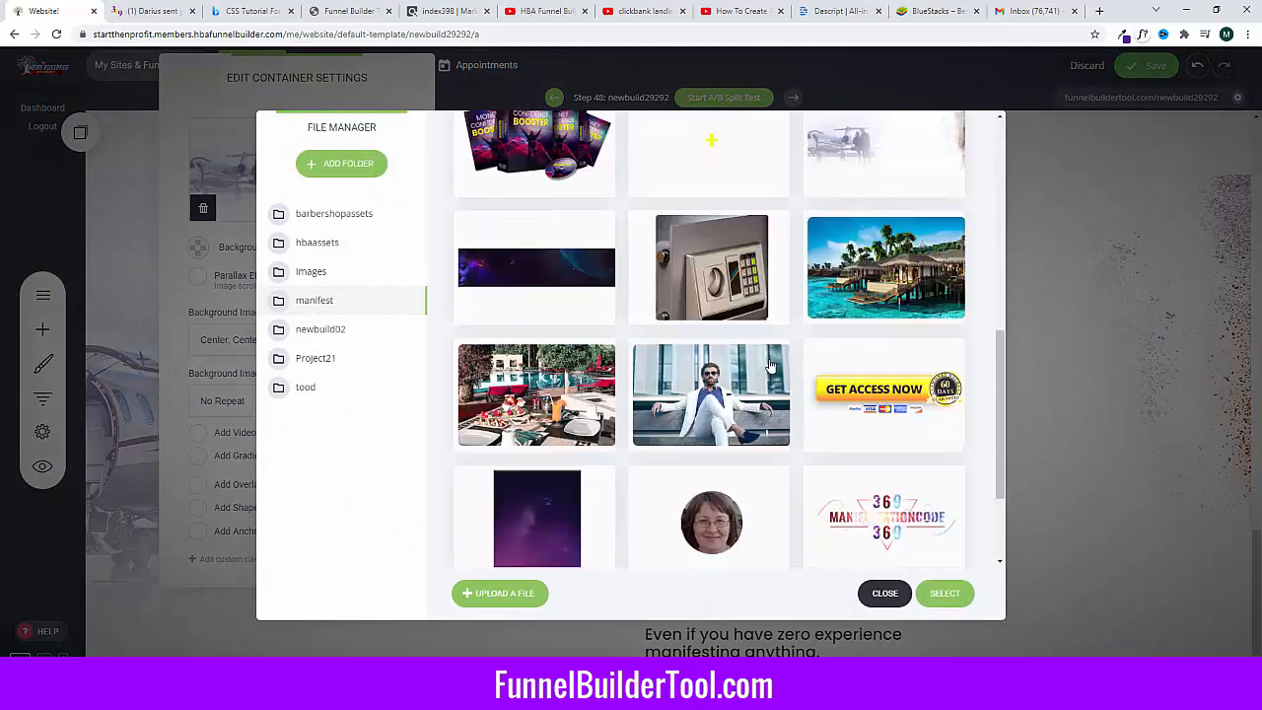
{"action": "left_click", "coordinate": [941, 594]}
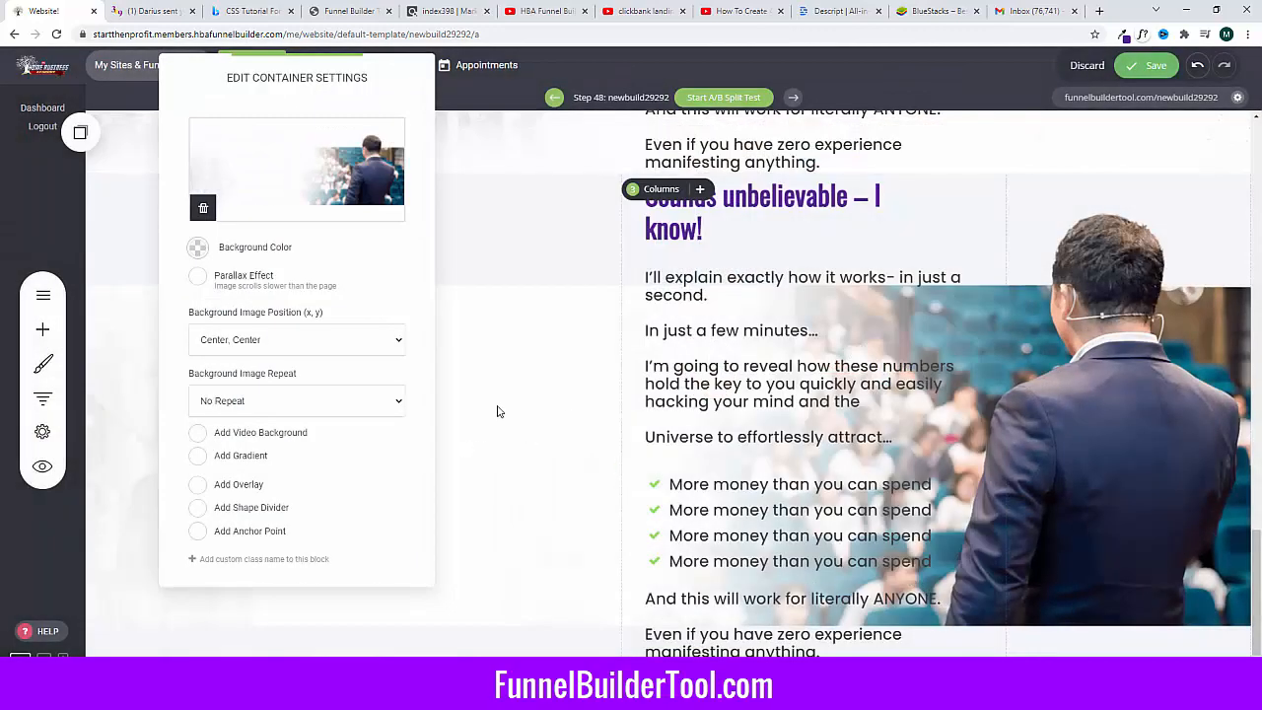
{"action": "left_click", "coordinate": [498, 412]}
Step: Extend the speaker block's text column out to the left margin and set the background image repeat to Cover whole area
{"action": "left_click_drag", "start_coordinate": [615, 421], "coordinate": [148, 410]}
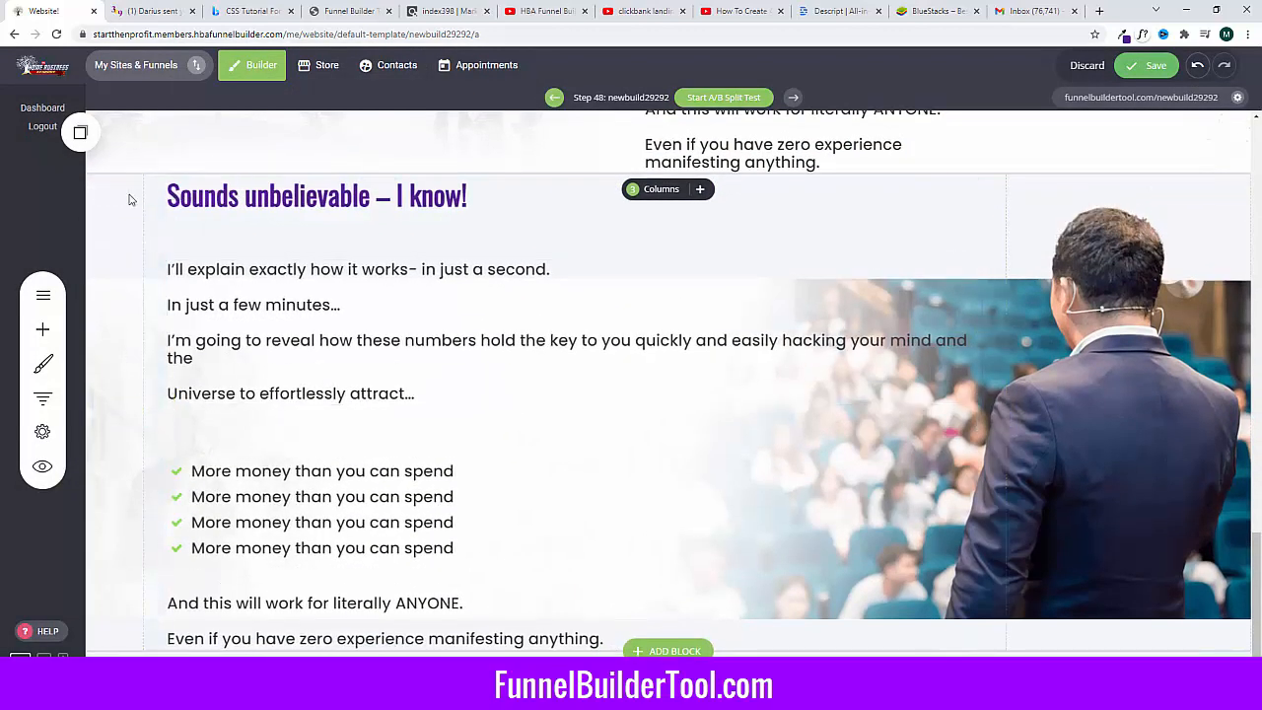
{"action": "left_click", "coordinate": [129, 190]}
{"action": "left_click", "coordinate": [321, 401]}
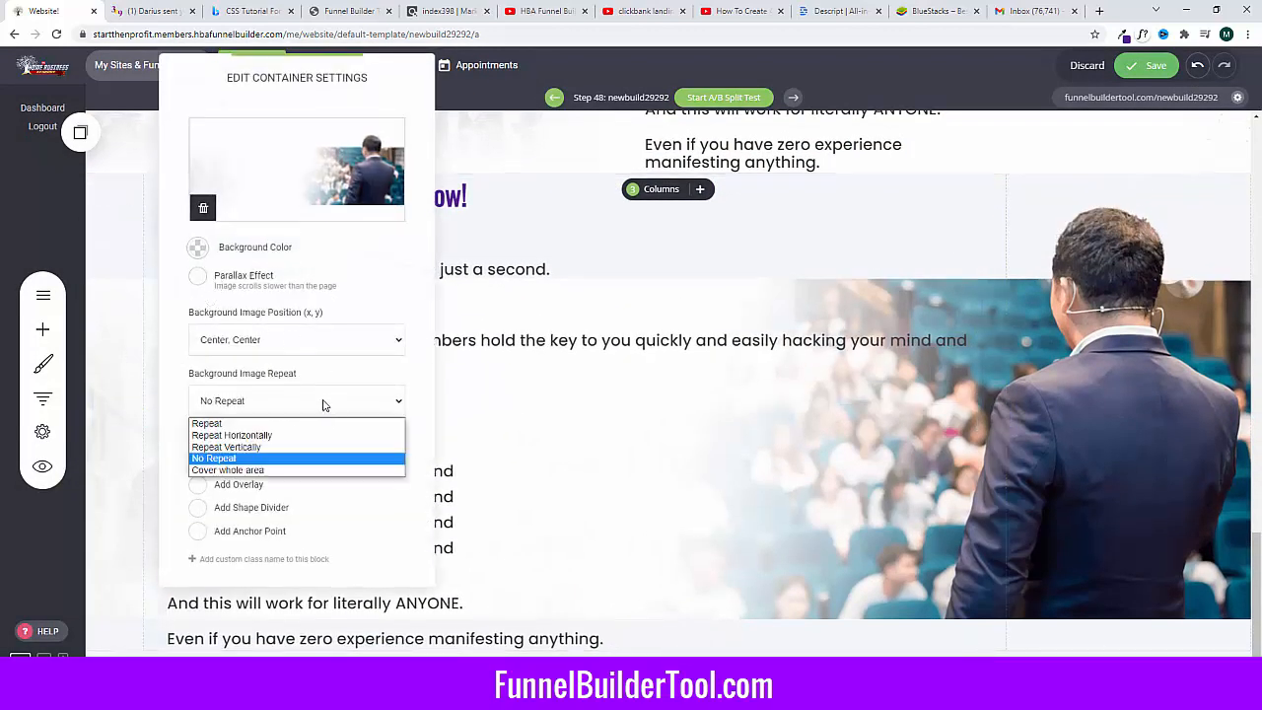
{"action": "left_click", "coordinate": [307, 469]}
{"action": "left_click", "coordinate": [127, 361]}
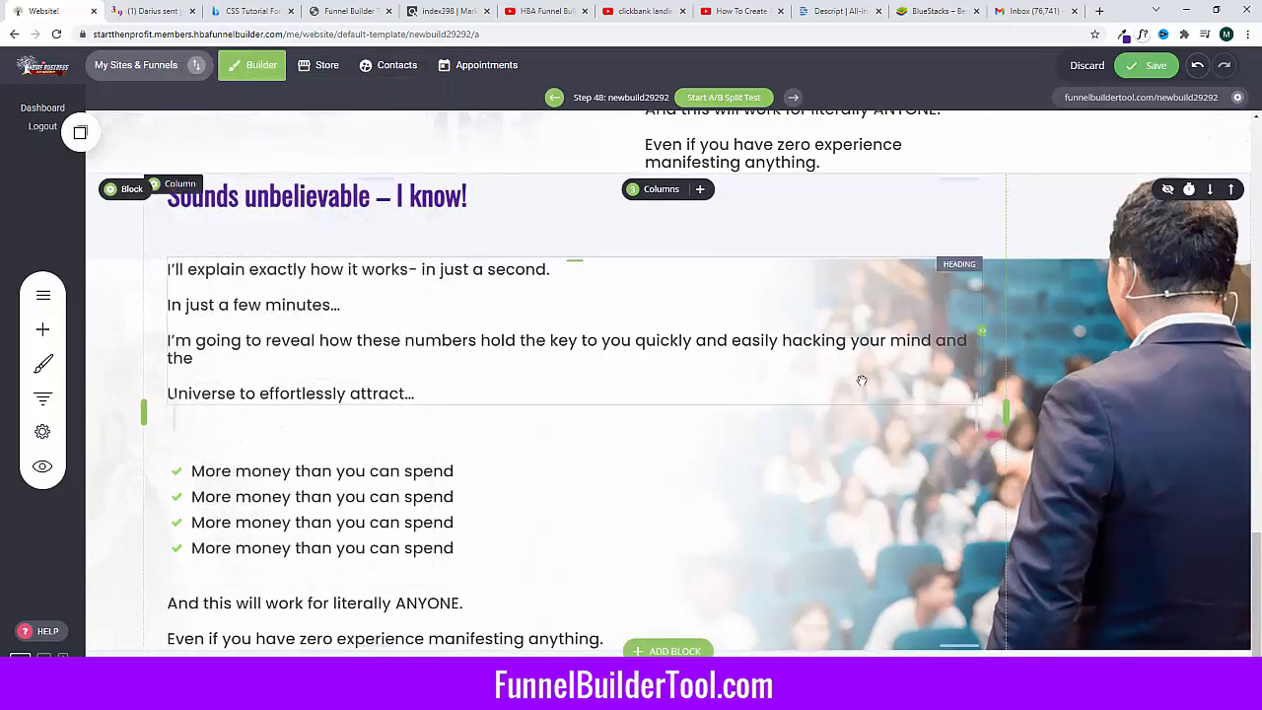
Step: Narrow the speaker block's text column to the left half and compare the section with the reference page
{"action": "left_click_drag", "start_coordinate": [1003, 409], "coordinate": [640, 440]}
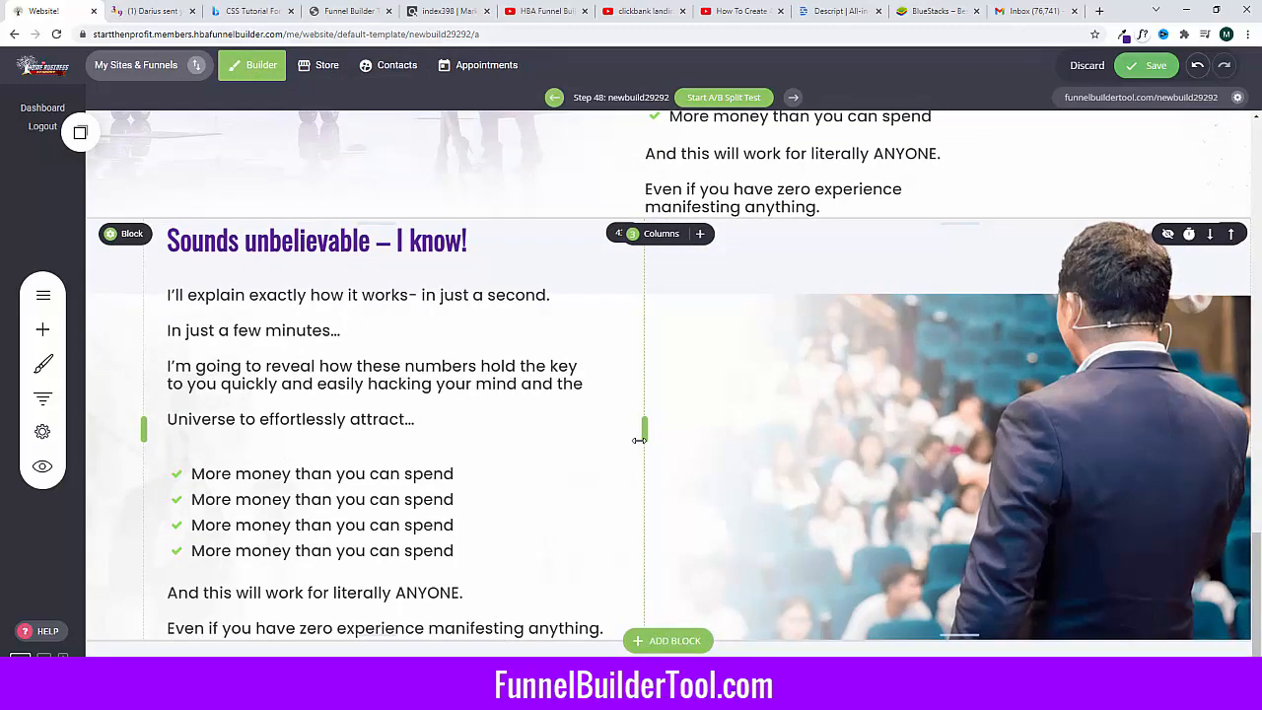
{"action": "scroll", "coordinate": [590, 468], "scroll_direction": "up", "scroll_amount": 2}
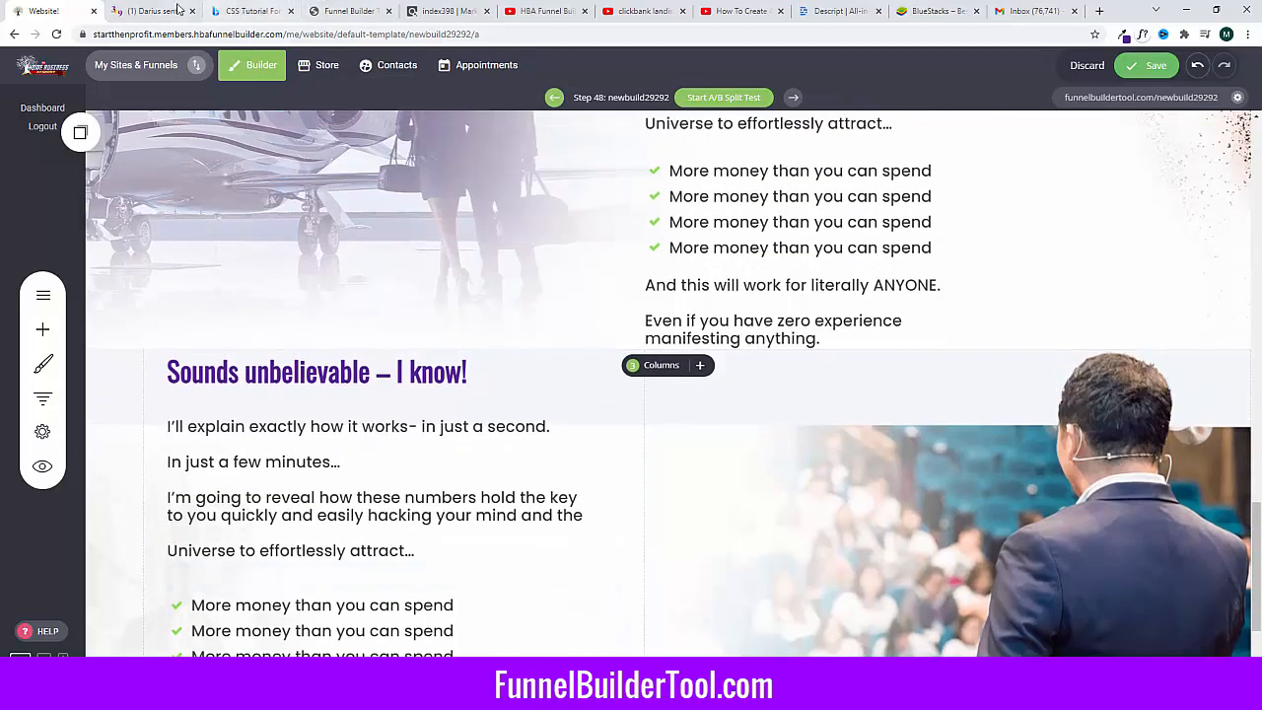
{"action": "left_click", "coordinate": [178, 10]}
{"action": "scroll", "coordinate": [361, 329], "scroll_direction": "down", "scroll_amount": 5}
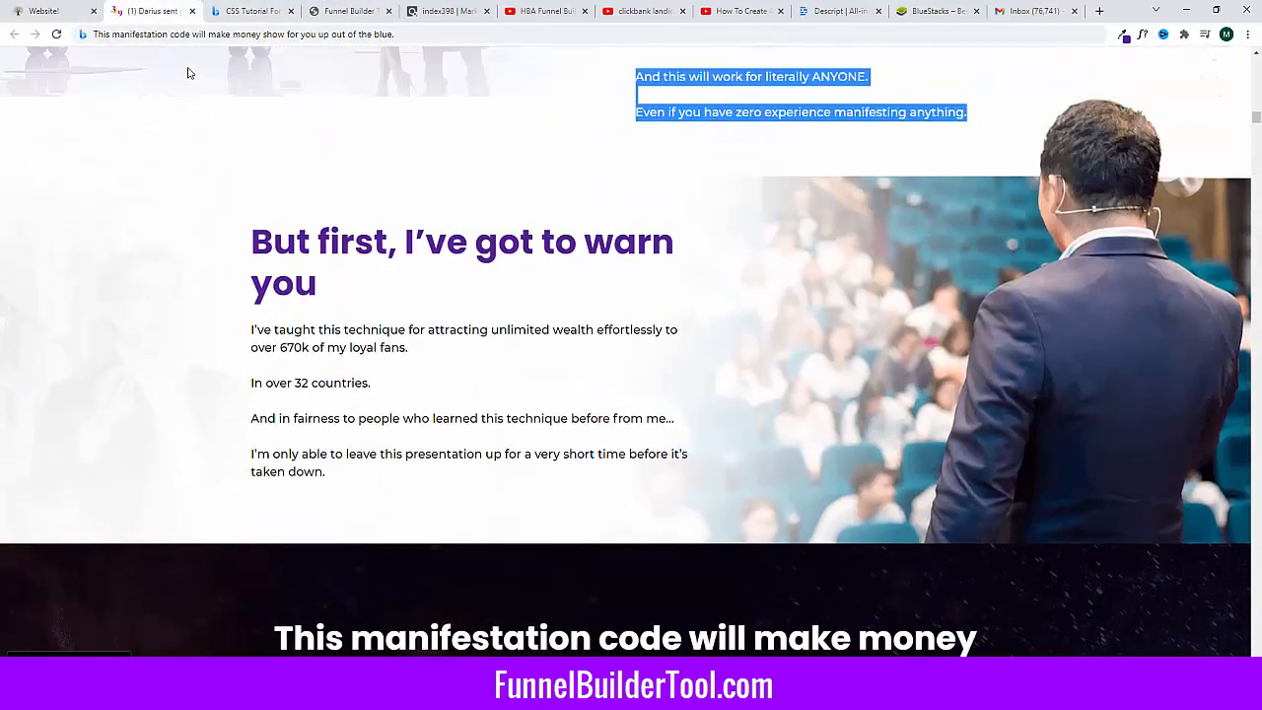
{"action": "left_click", "coordinate": [36, 12]}
{"action": "scroll", "coordinate": [417, 427], "scroll_direction": "down", "scroll_amount": 2}
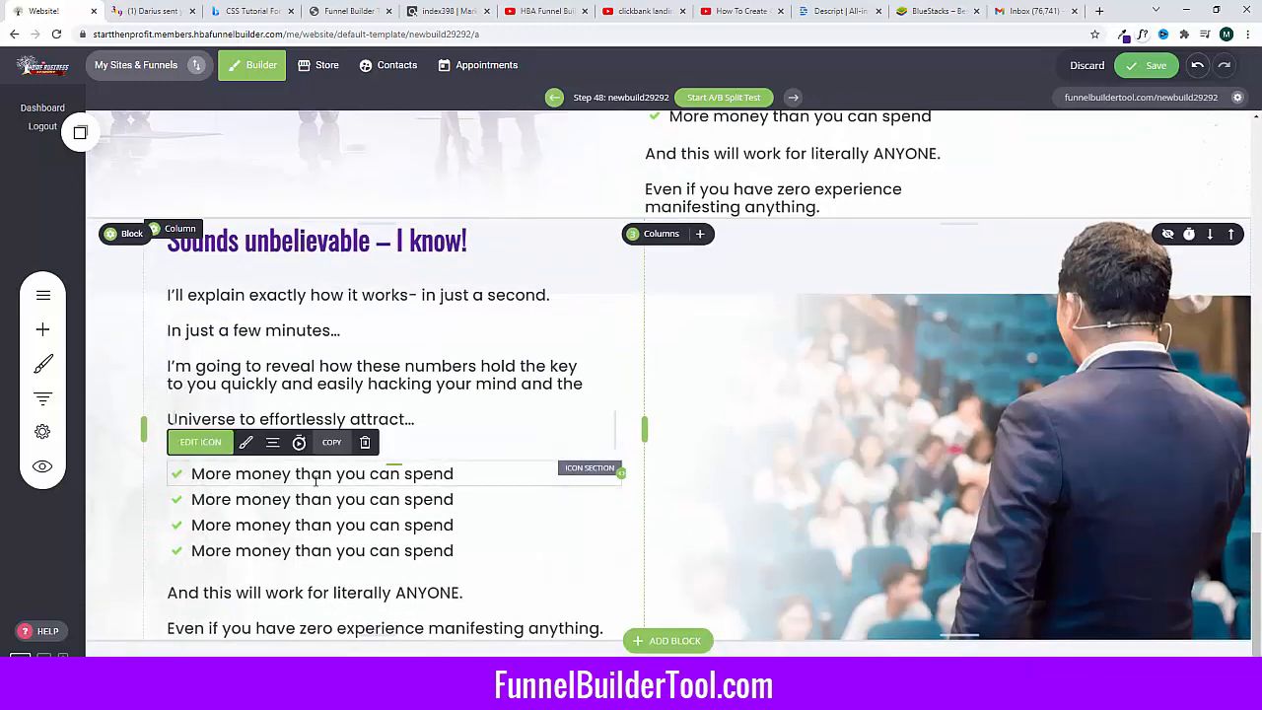
Step: Delete the first two "More money than you can spend" checkmark lines from the speaker block
{"action": "left_click", "coordinate": [363, 443]}
{"action": "left_click", "coordinate": [674, 345]}
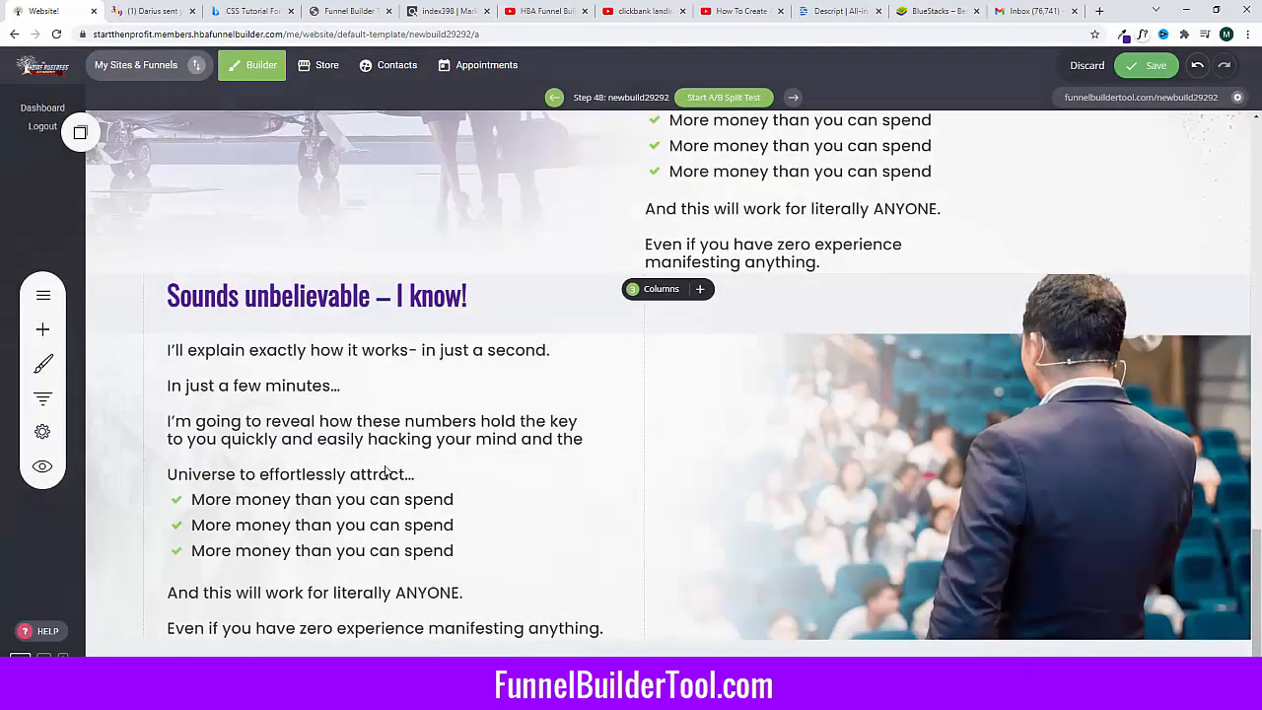
{"action": "left_click", "coordinate": [357, 497]}
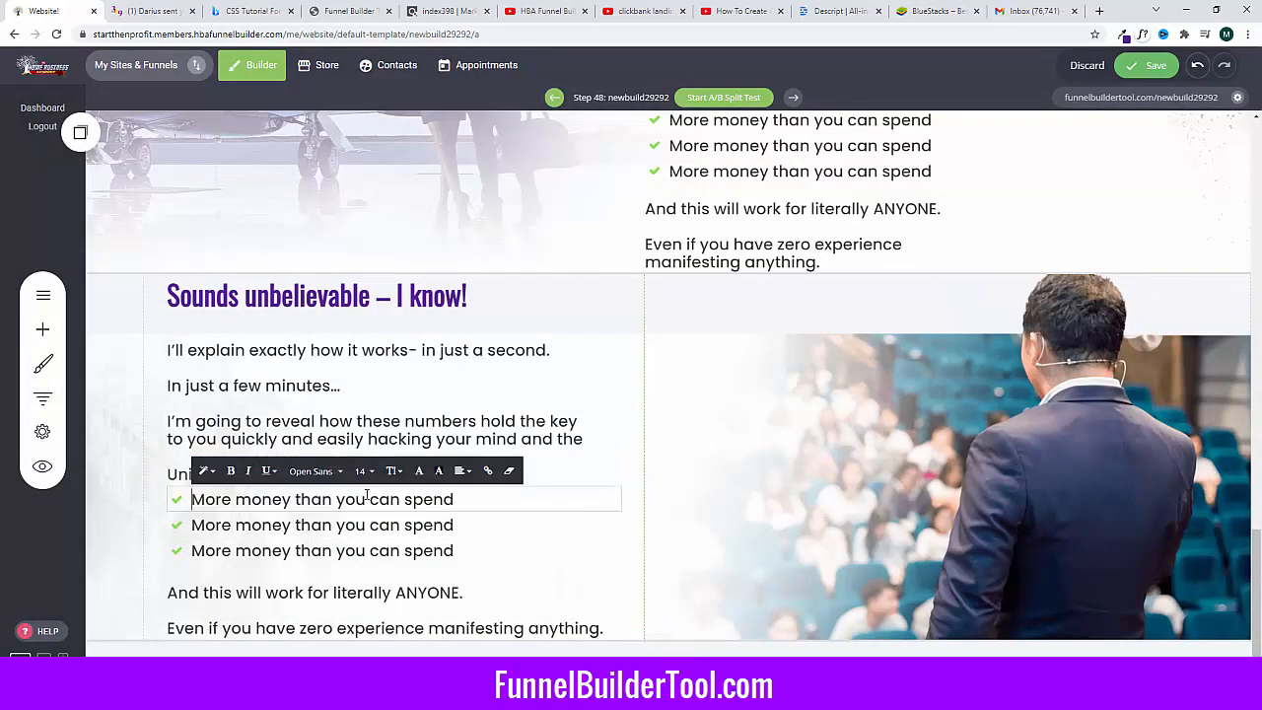
{"action": "left_click", "coordinate": [462, 527]}
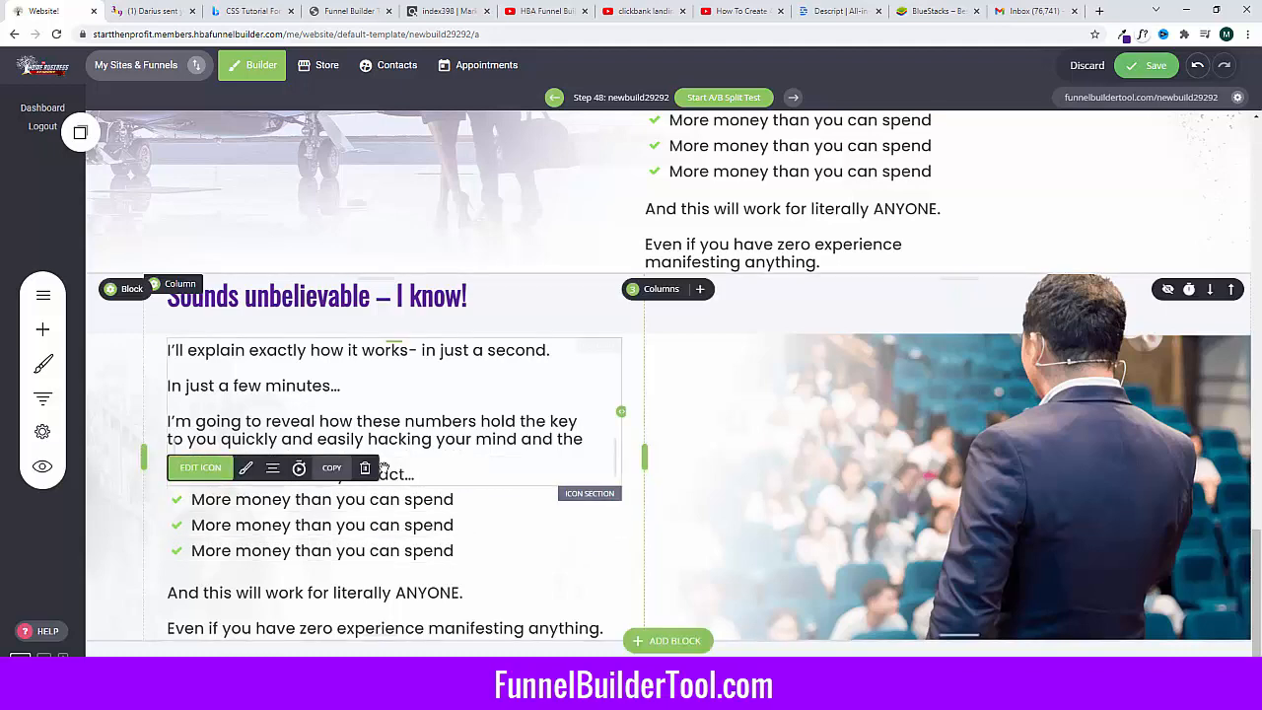
{"action": "left_click", "coordinate": [364, 467]}
{"action": "left_click", "coordinate": [693, 350]}
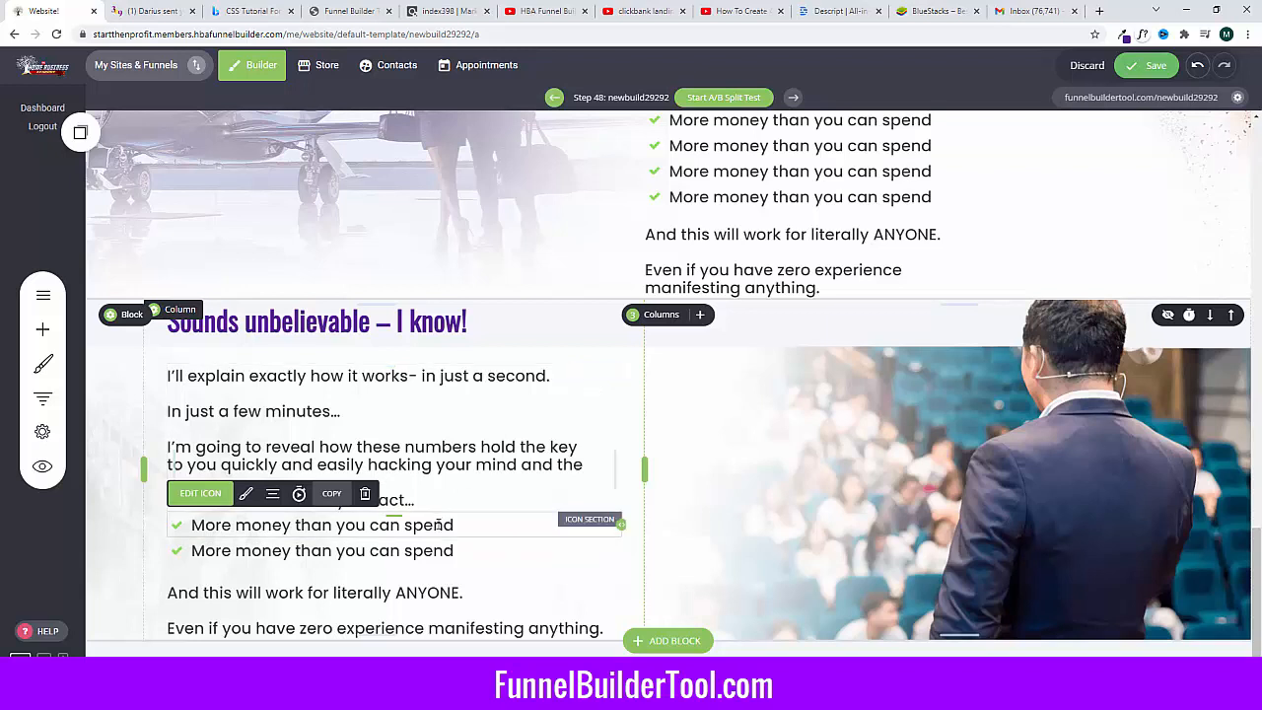
Step: Delete the speaker block's remaining two checkmark lines and the closing text starting "And this will work for literally ANYONE."
{"action": "double_click", "coordinate": [422, 524]}
{"action": "left_click", "coordinate": [439, 554]}
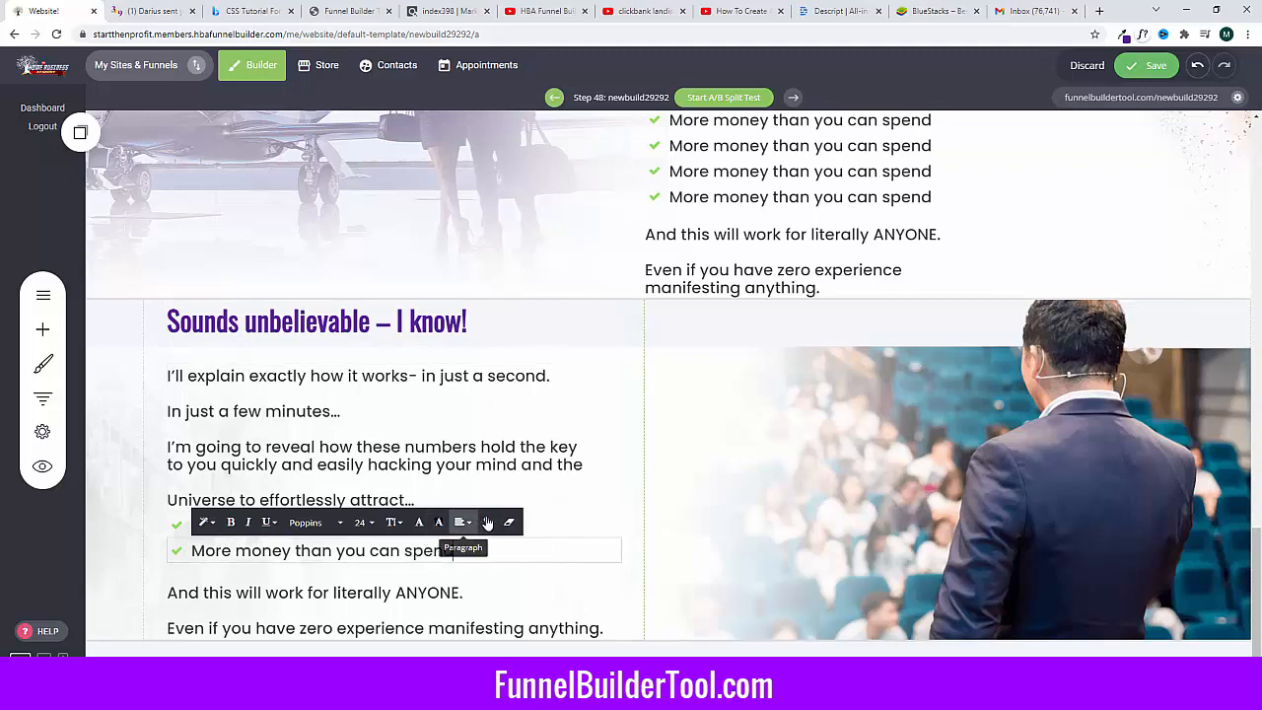
{"action": "left_click", "coordinate": [411, 576]}
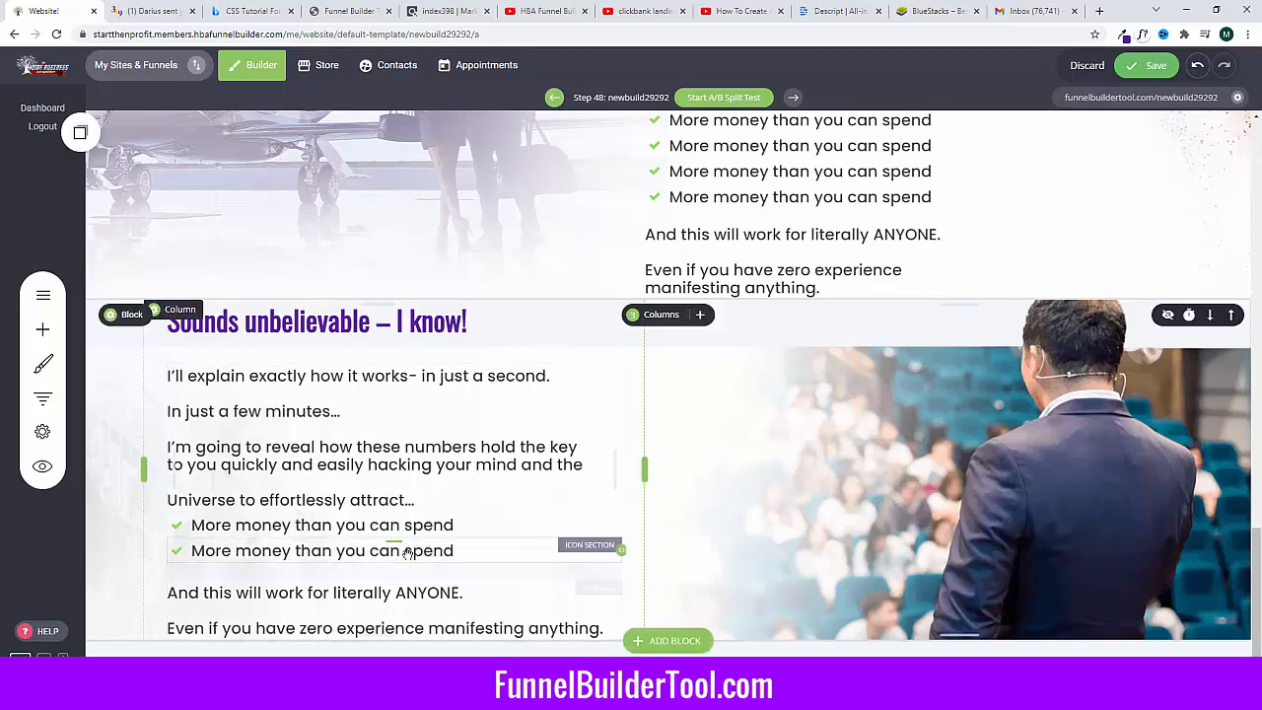
{"action": "left_click", "coordinate": [364, 518]}
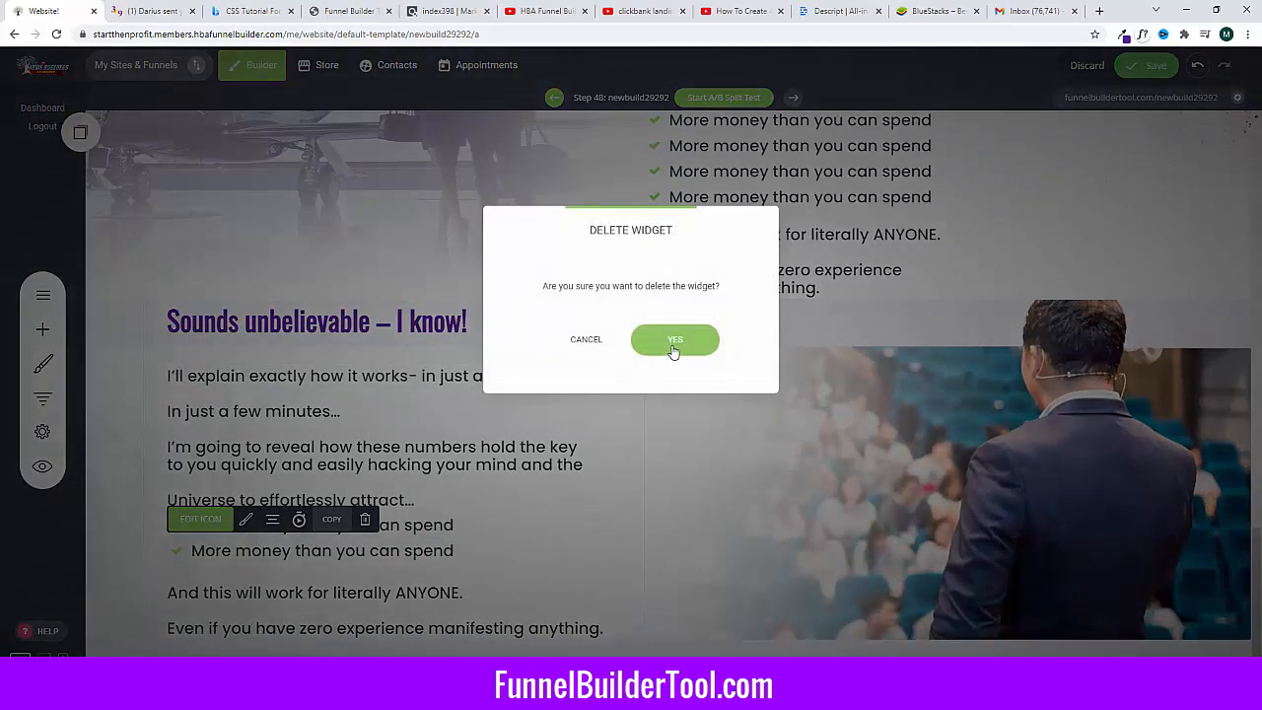
{"action": "left_click", "coordinate": [673, 343]}
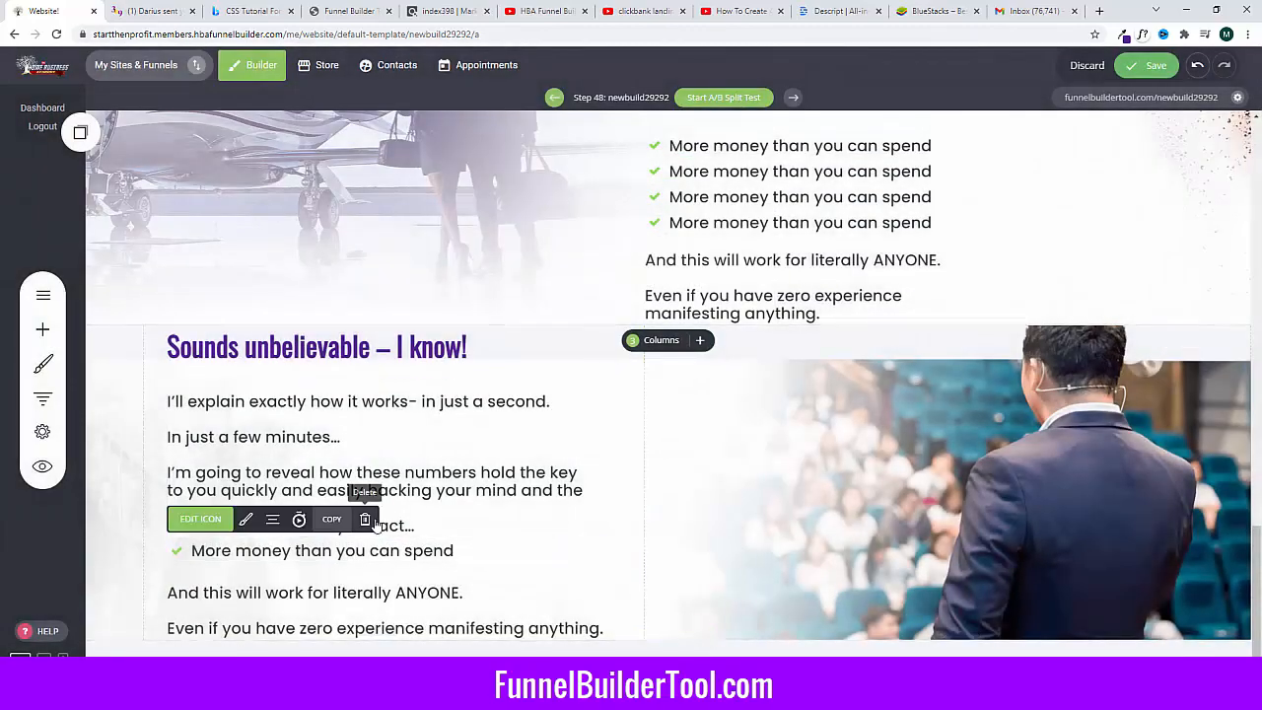
{"action": "left_click", "coordinate": [365, 518]}
{"action": "left_click", "coordinate": [674, 343]}
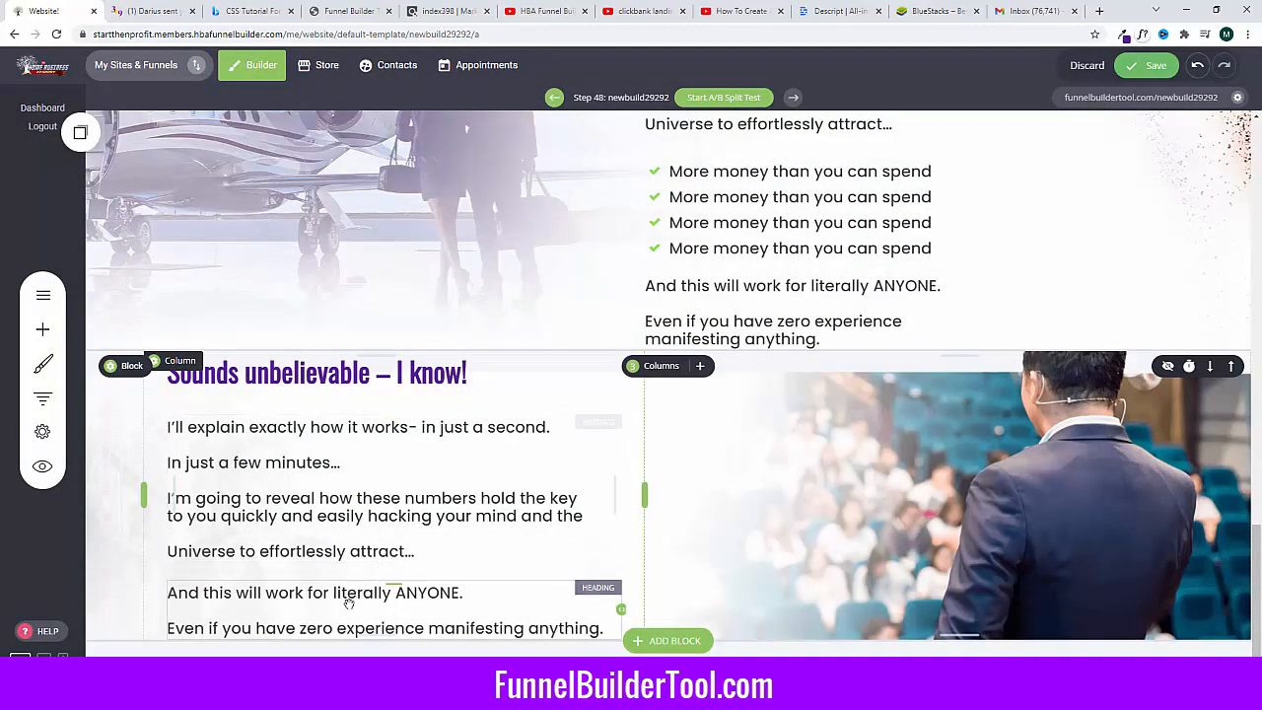
{"action": "left_click", "coordinate": [289, 561]}
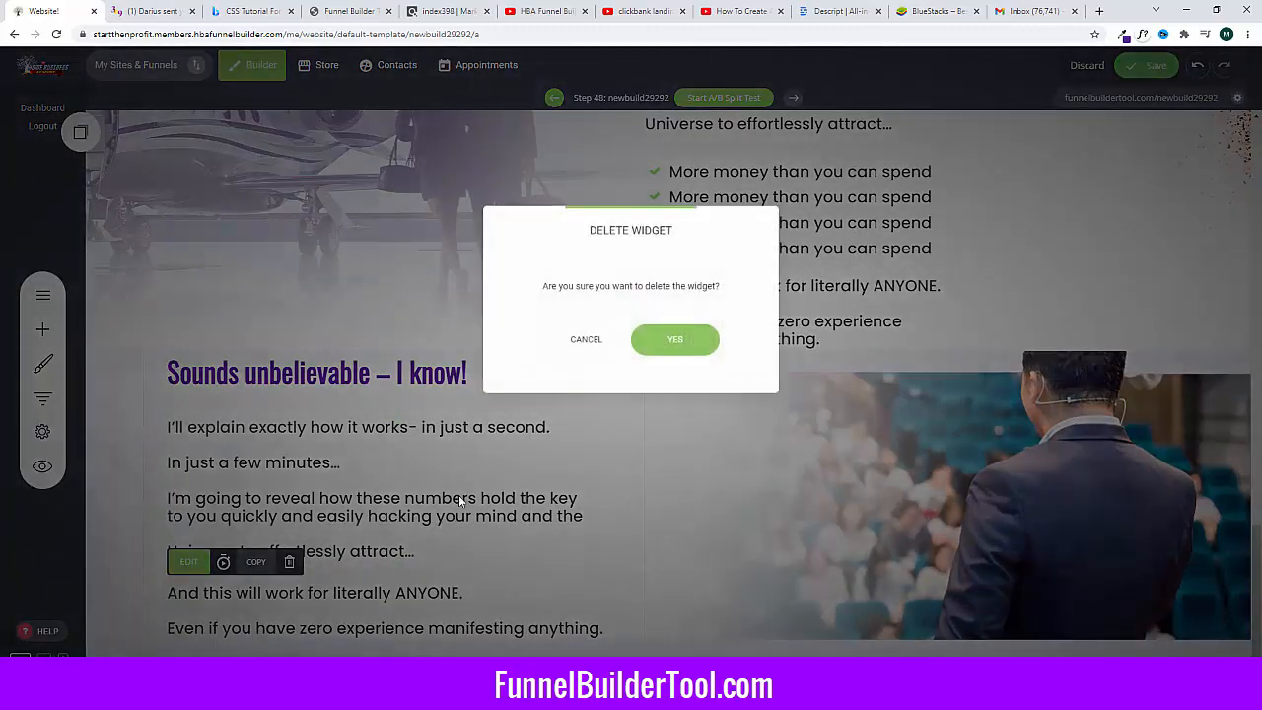
{"action": "left_click", "coordinate": [655, 355]}
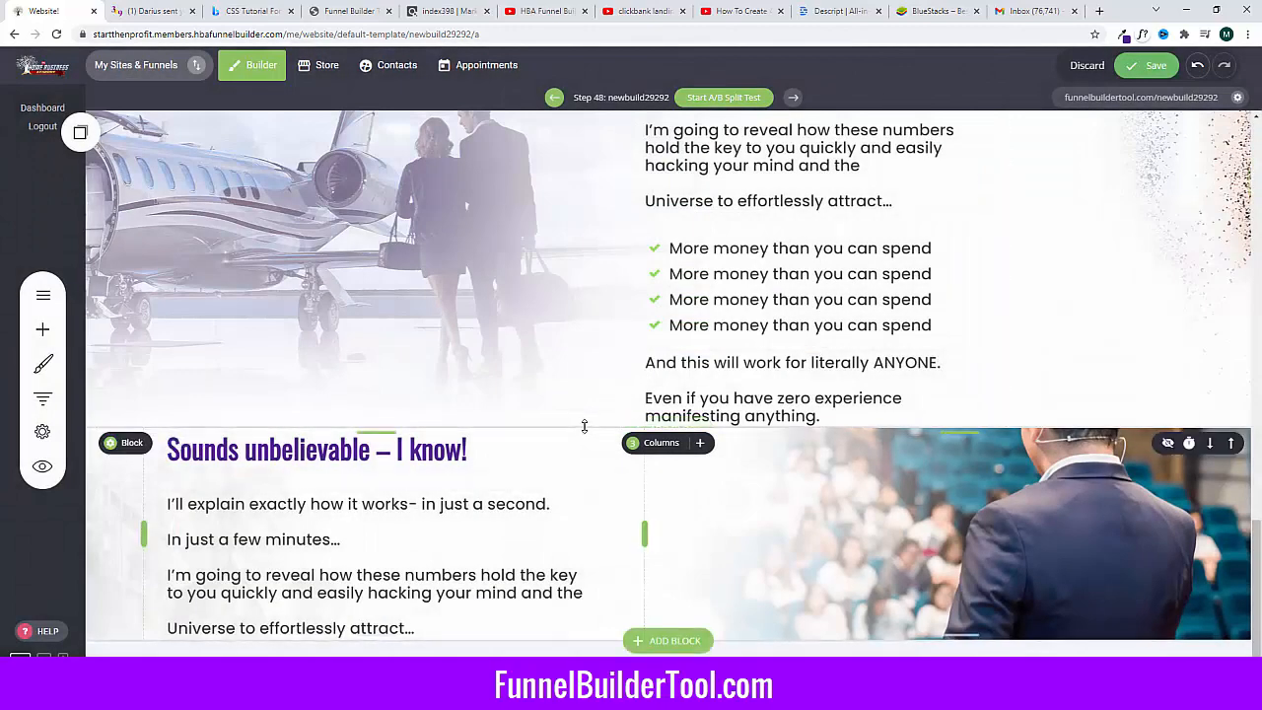
Step: Add space above the speaker block's heading and place a shortened spacer under the airplane block's closing text
{"action": "left_click_drag", "start_coordinate": [582, 430], "coordinate": [575, 467]}
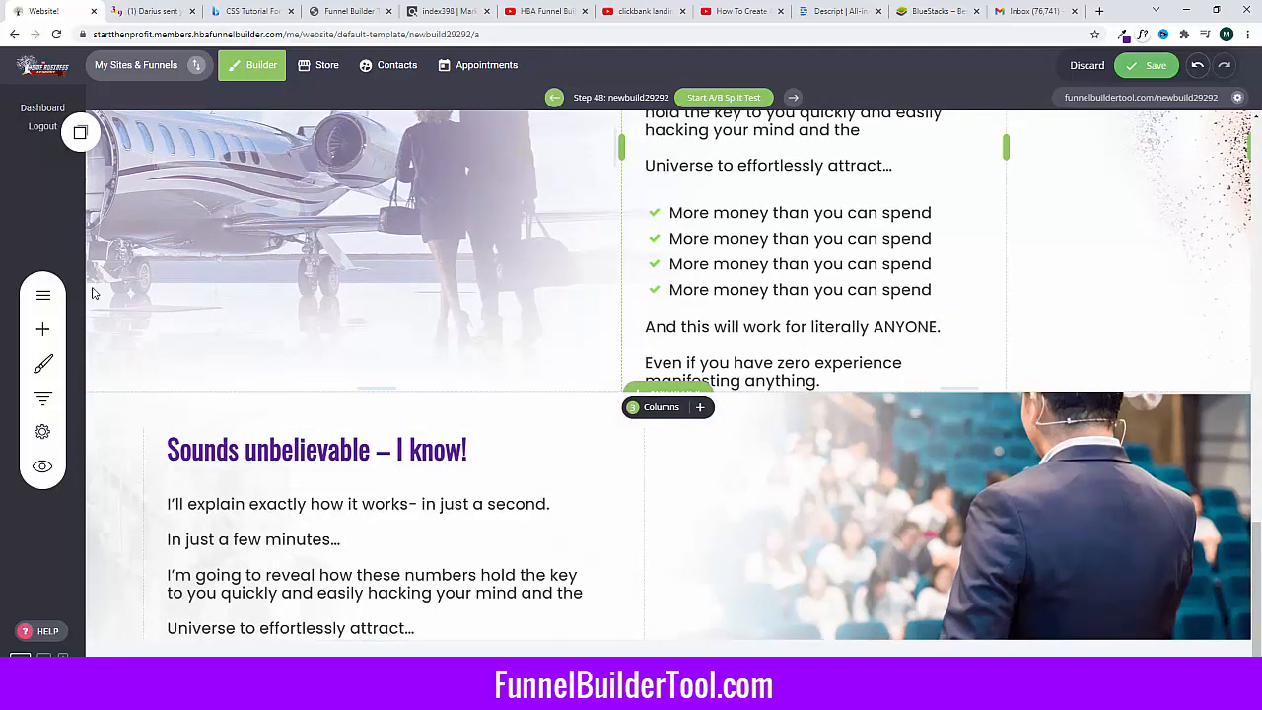
{"action": "left_click", "coordinate": [43, 328]}
{"action": "left_click_drag", "start_coordinate": [86, 200], "coordinate": [788, 372]}
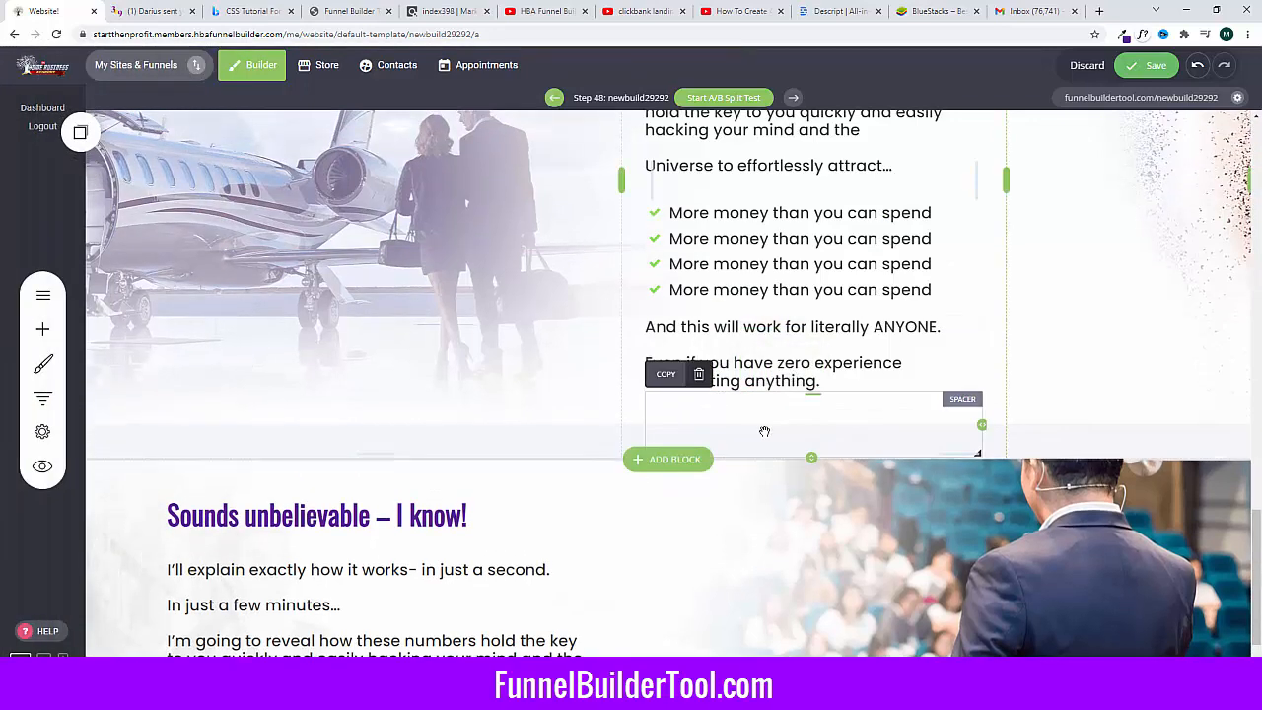
{"action": "left_click_drag", "start_coordinate": [817, 452], "coordinate": [812, 426]}
{"action": "scroll", "coordinate": [727, 266], "scroll_direction": "up", "scroll_amount": 1}
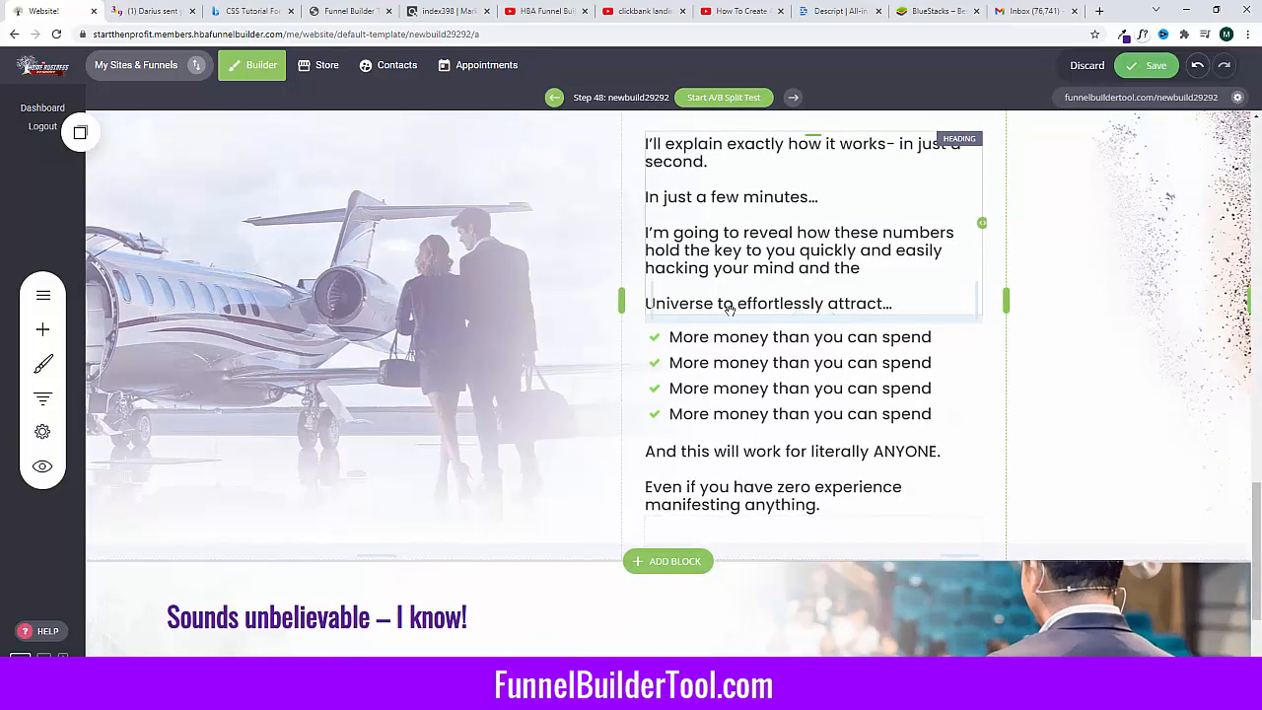
Step: Set the line height of the airplane block's closing text to 0.8
{"action": "left_click", "coordinate": [737, 464]}
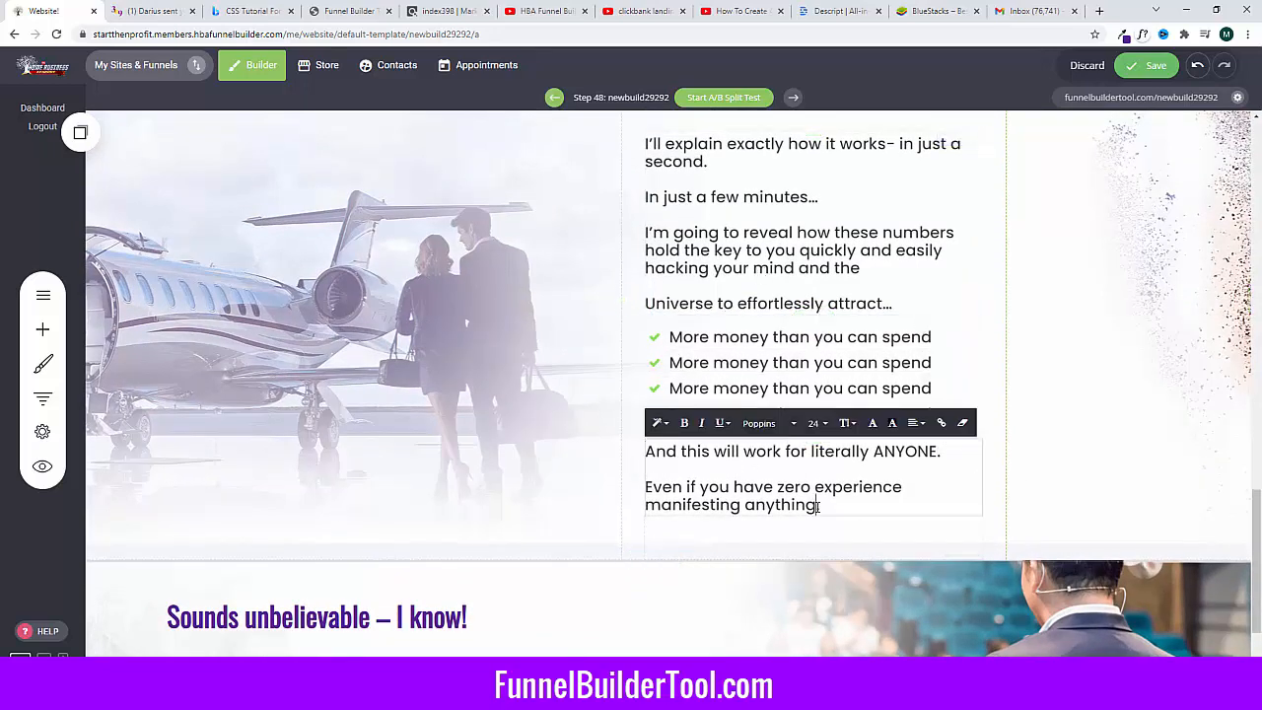
{"action": "left_click_drag", "start_coordinate": [820, 506], "coordinate": [646, 463]}
{"action": "left_click", "coordinate": [850, 424]}
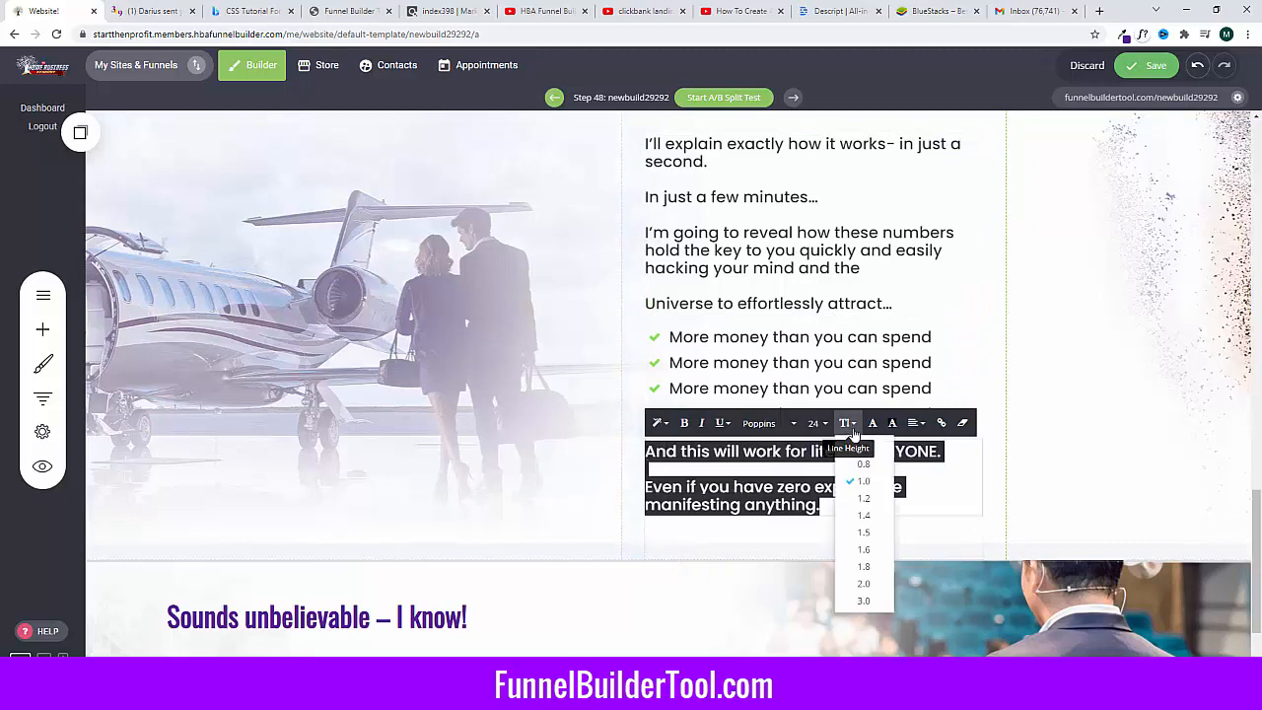
{"action": "left_click", "coordinate": [863, 466]}
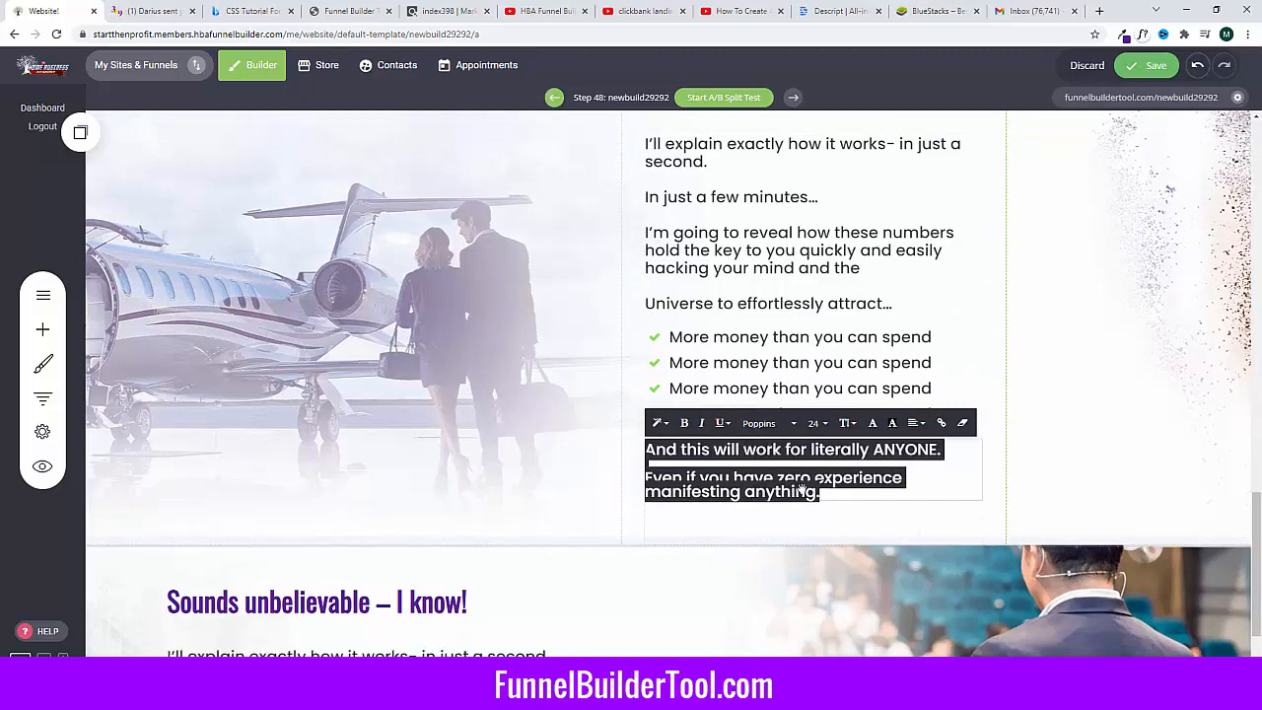
{"action": "left_click", "coordinate": [850, 423]}
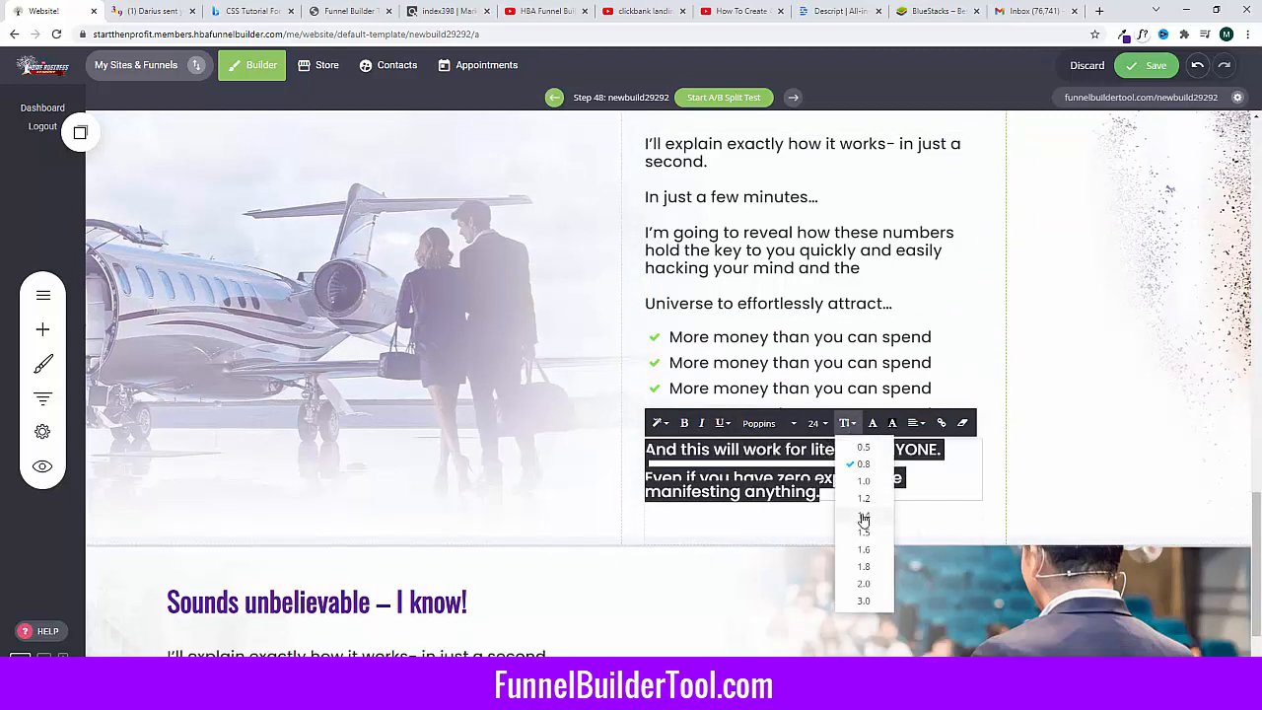
{"action": "left_click", "coordinate": [638, 366]}
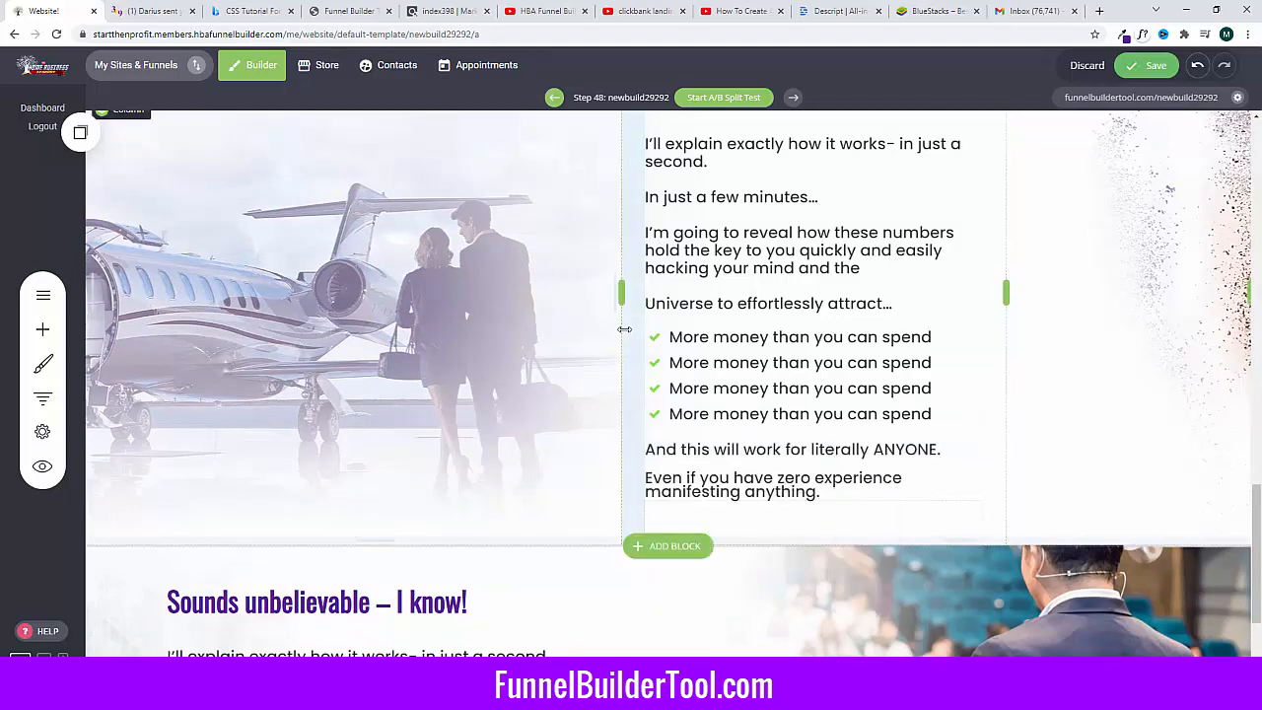
Step: Widen the airplane block's text column on both sides so the last closing sentence fits on one line
{"action": "left_click_drag", "start_coordinate": [622, 300], "coordinate": [591, 301]}
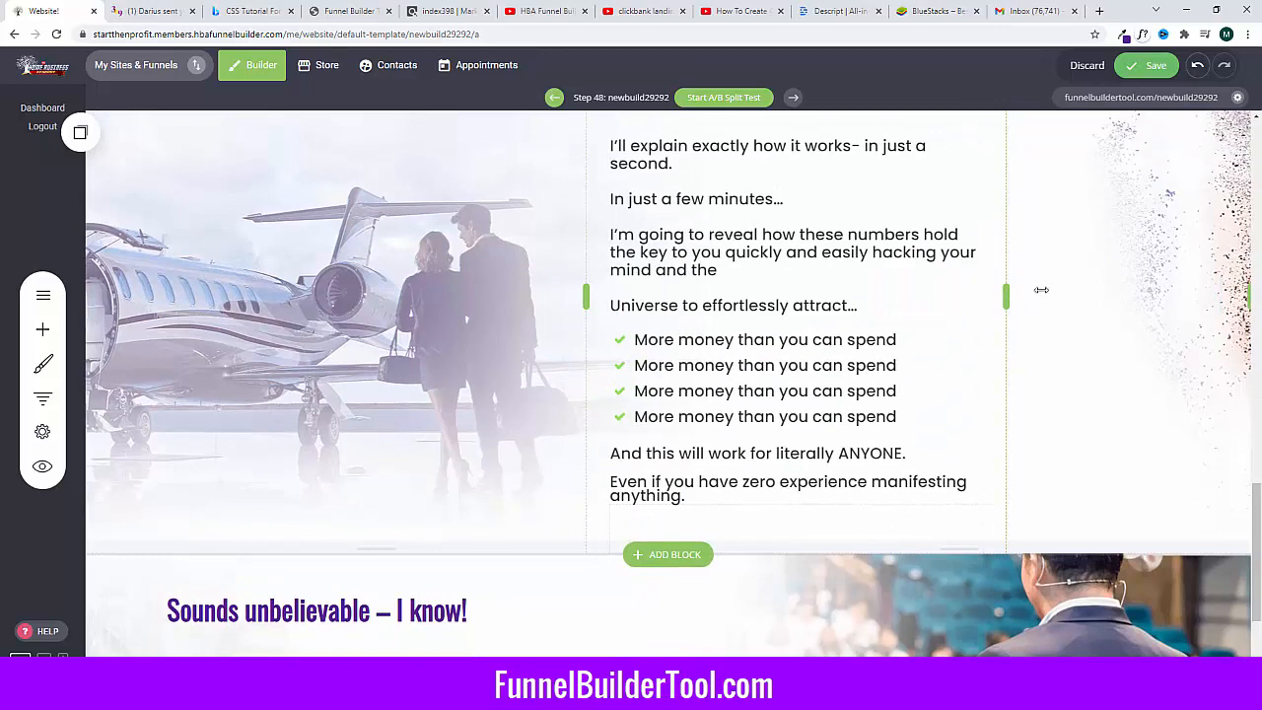
{"action": "left_click_drag", "start_coordinate": [1041, 289], "coordinate": [1081, 285]}
{"action": "scroll", "coordinate": [924, 357], "scroll_direction": "up", "scroll_amount": 2}
{"action": "scroll", "coordinate": [916, 367], "scroll_direction": "down", "scroll_amount": 2}
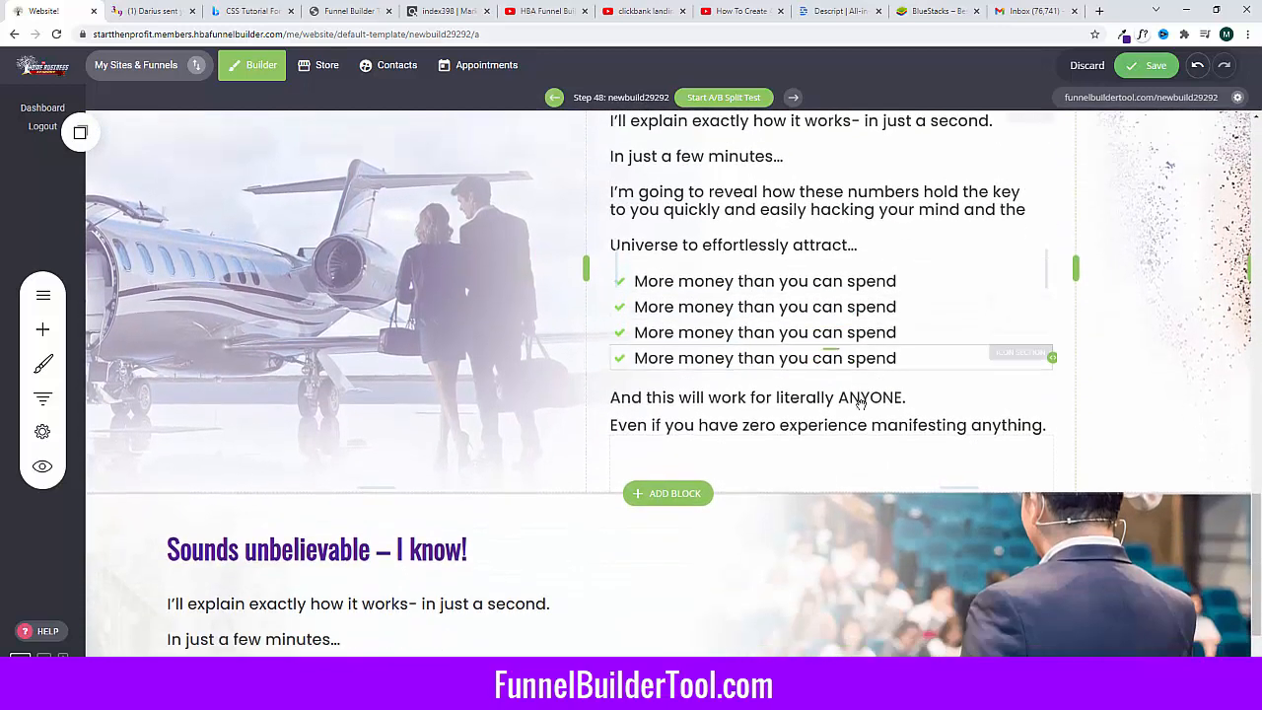
{"action": "scroll", "coordinate": [770, 383], "scroll_direction": "up", "scroll_amount": 3}
{"action": "scroll", "coordinate": [759, 395], "scroll_direction": "down", "scroll_amount": 4}
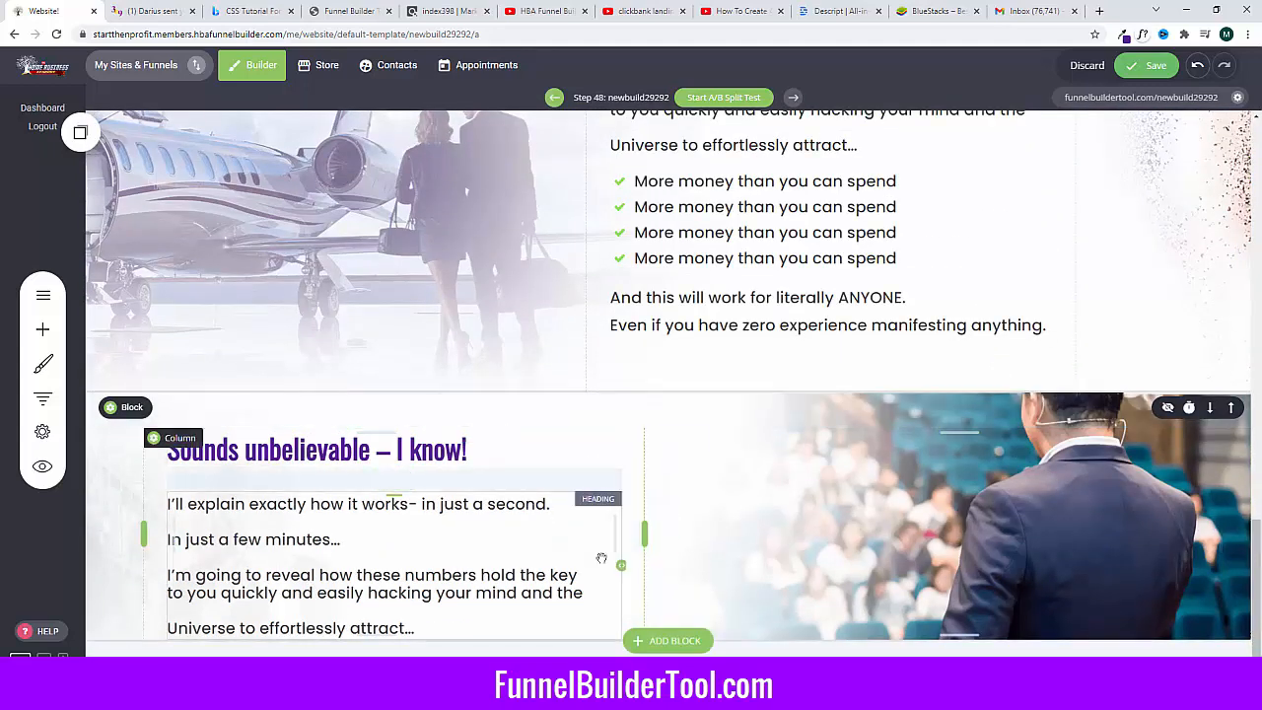
Step: Add a spacer below the body text in the speaker block's text column
{"action": "left_click", "coordinate": [42, 329]}
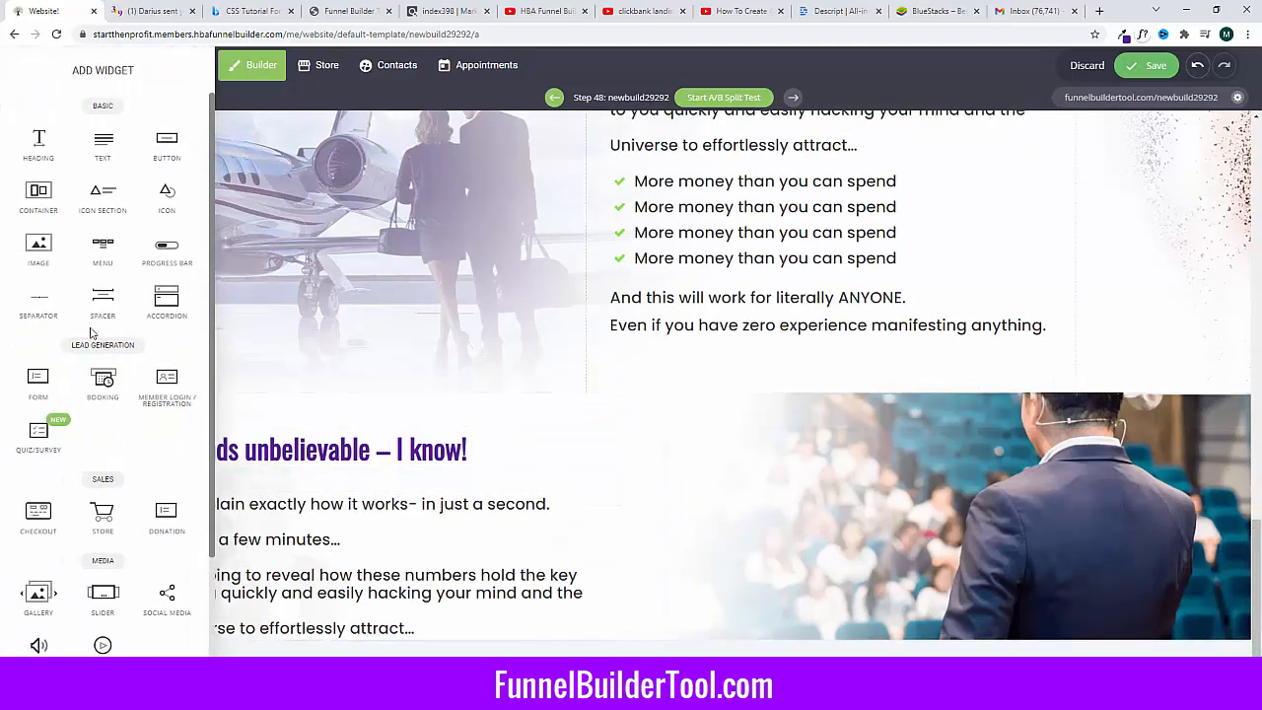
{"action": "left_click_drag", "start_coordinate": [234, 393], "coordinate": [503, 600]}
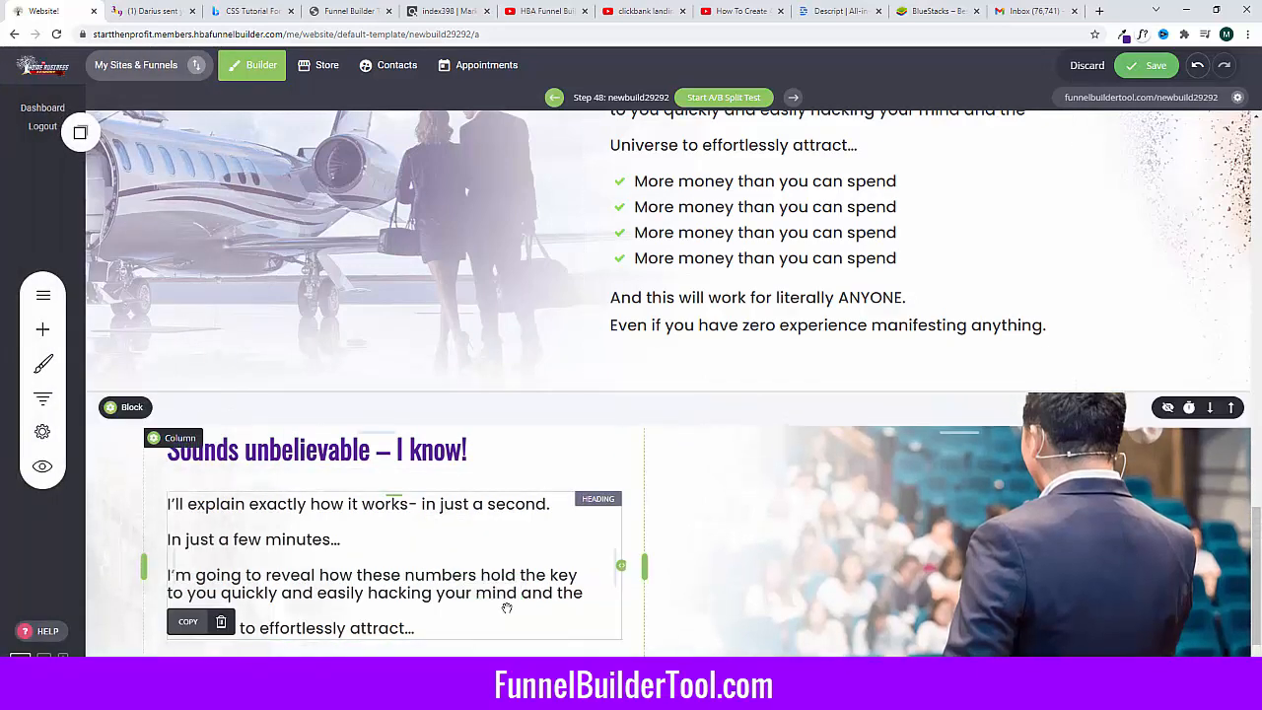
Step: Adjust the speaker block's spacing, with about 93 px above its heading, and set the block's background color to white
{"action": "left_click_drag", "start_coordinate": [406, 636], "coordinate": [398, 602]}
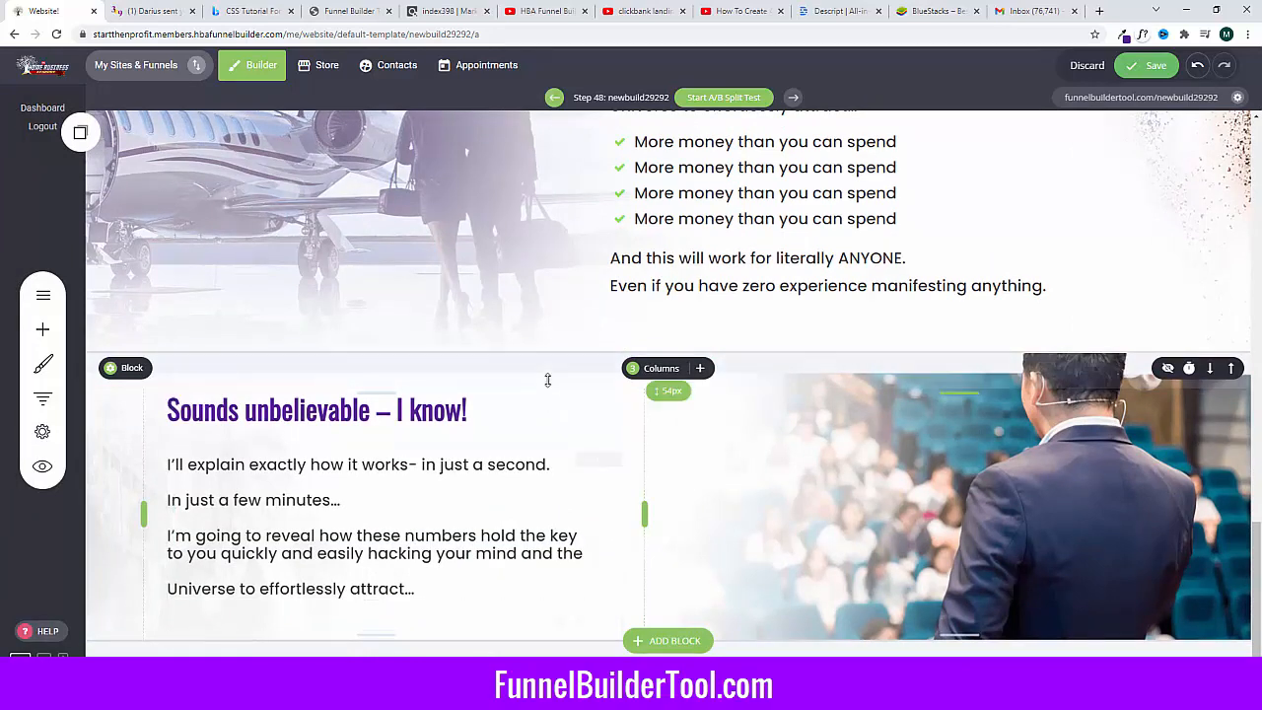
{"action": "left_click_drag", "start_coordinate": [543, 386], "coordinate": [546, 417]}
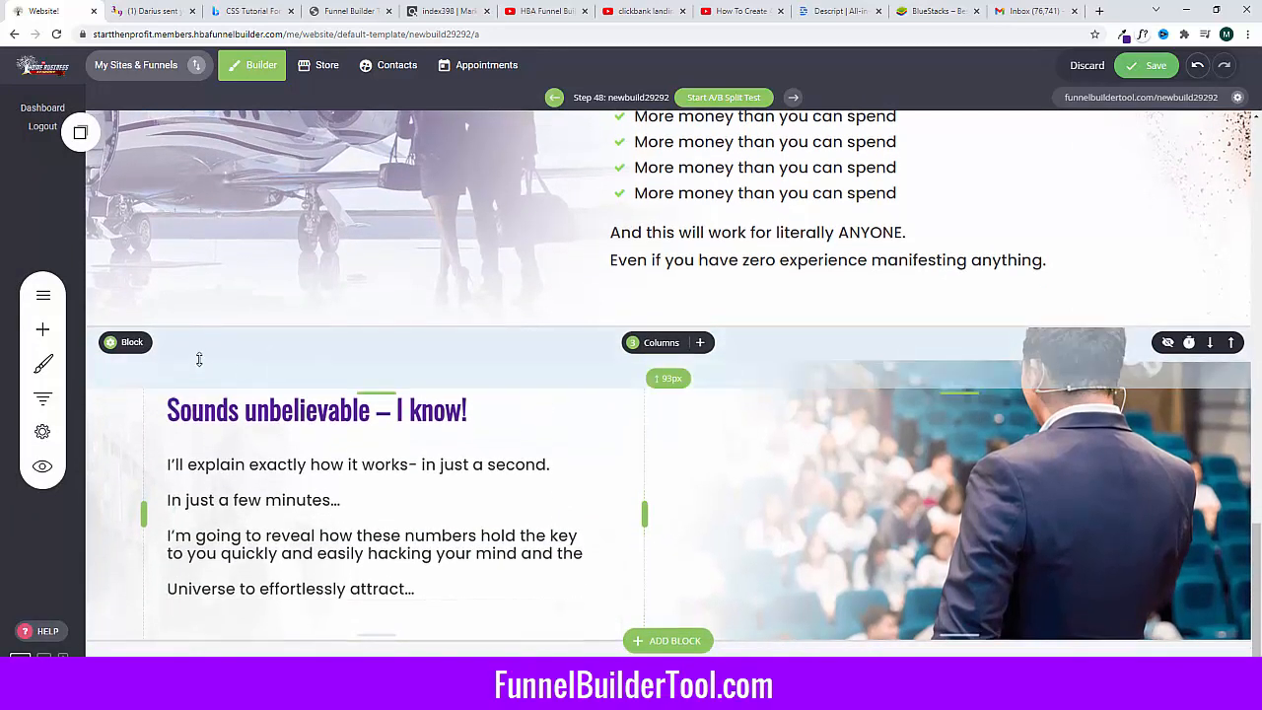
{"action": "left_click", "coordinate": [121, 351]}
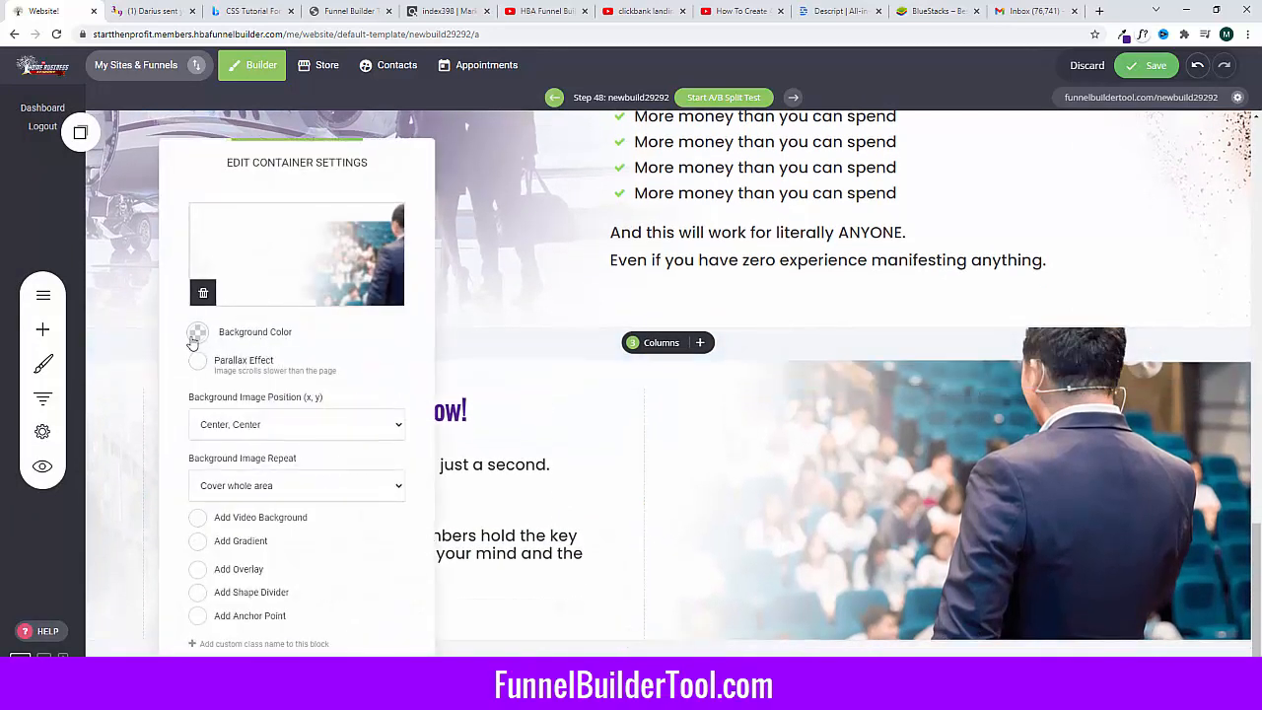
{"action": "left_click", "coordinate": [198, 334]}
{"action": "left_click", "coordinate": [147, 391]}
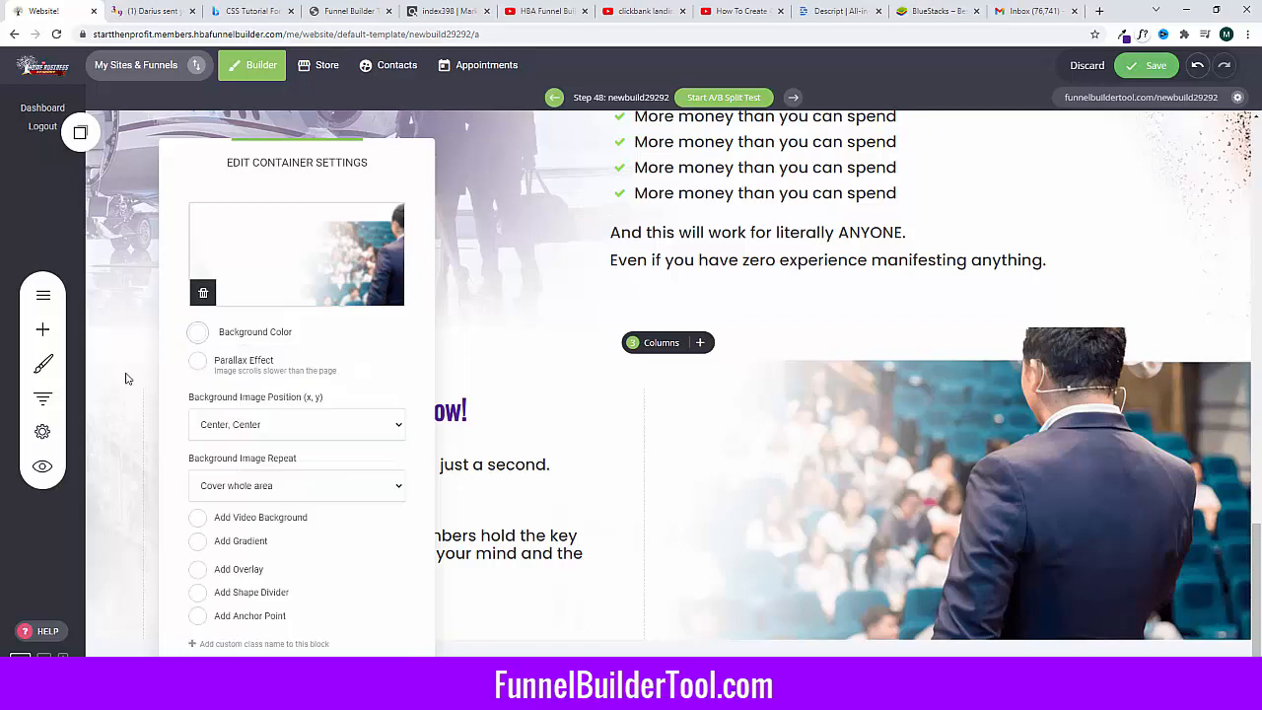
{"action": "left_click", "coordinate": [126, 377]}
Step: Reduce the speaker block's top spacing to match the reference page, lengthen the spacer under its body text, and save
{"action": "left_click", "coordinate": [177, 10]}
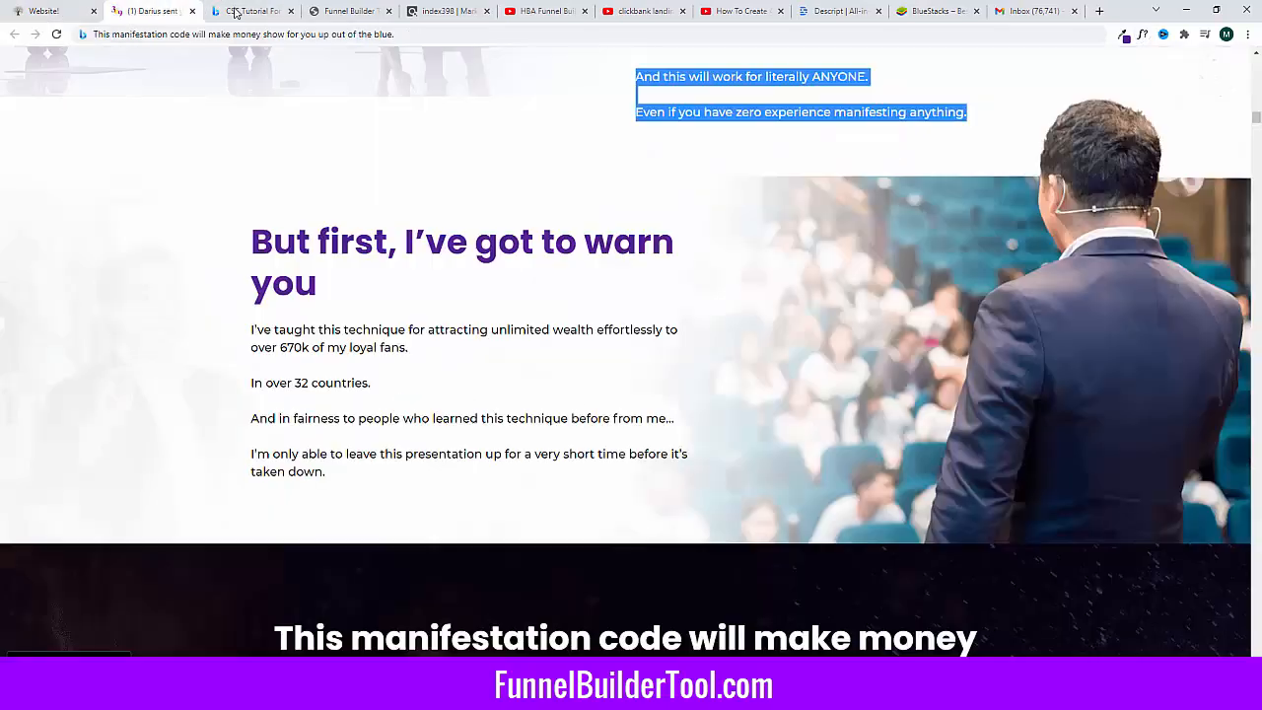
{"action": "scroll", "coordinate": [727, 262], "scroll_direction": "up", "scroll_amount": 1}
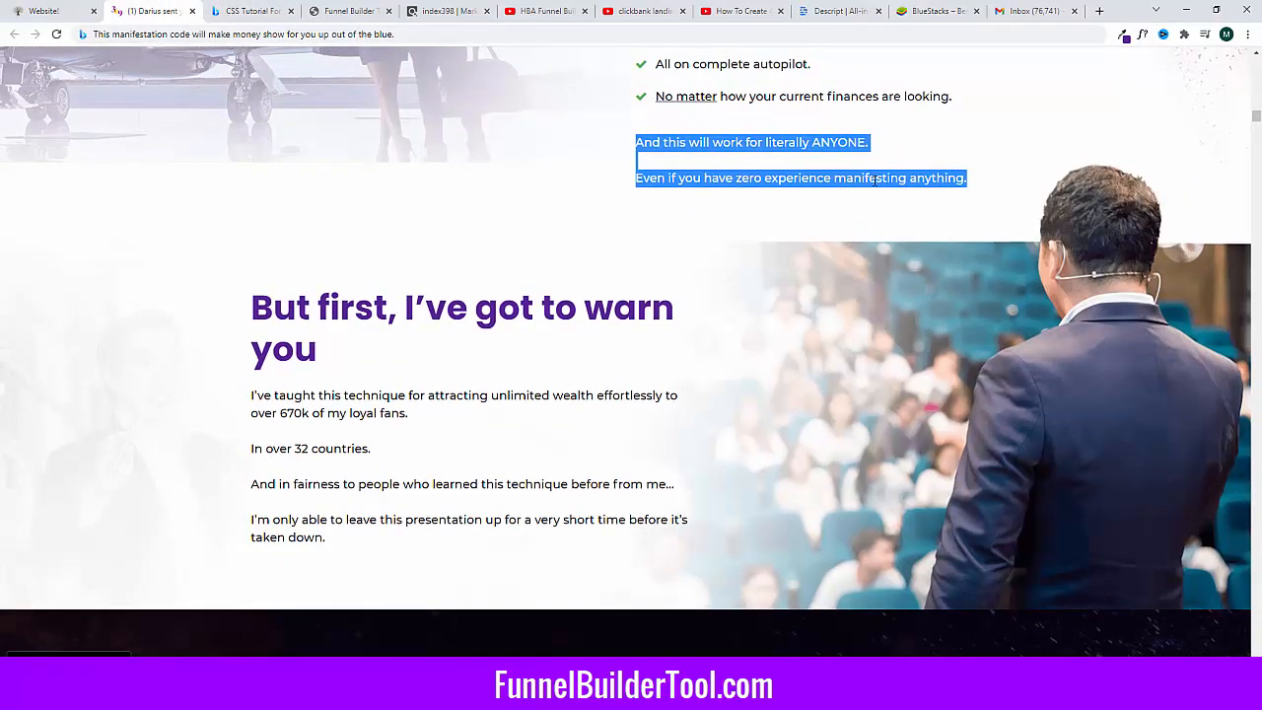
{"action": "left_click", "coordinate": [61, 18]}
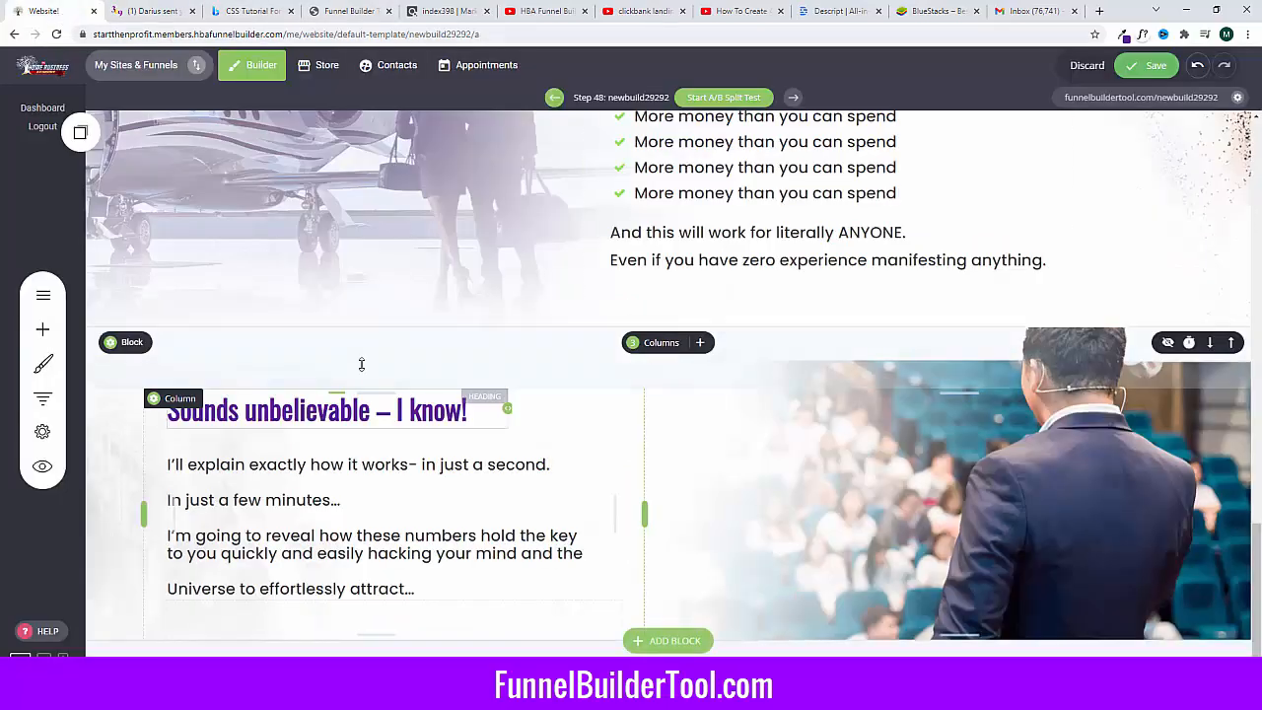
{"action": "left_click_drag", "start_coordinate": [300, 406], "coordinate": [310, 347]}
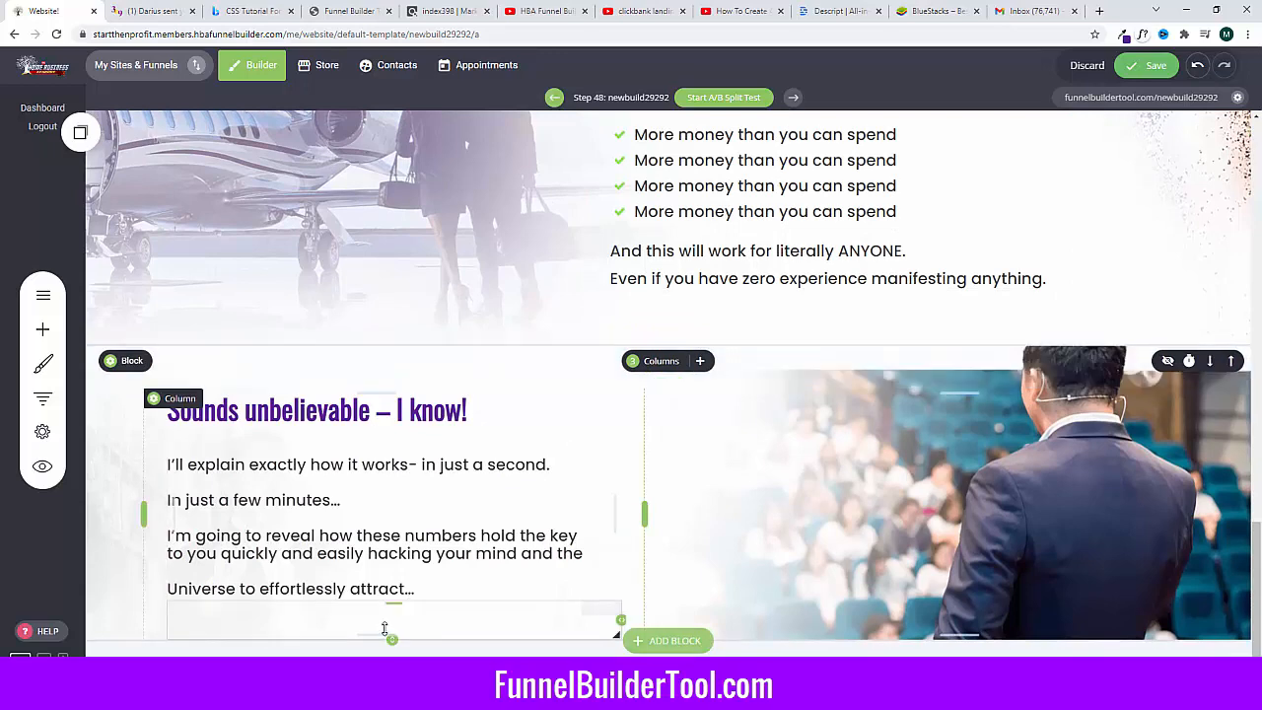
{"action": "left_click_drag", "start_coordinate": [387, 636], "coordinate": [387, 688]}
{"action": "scroll", "coordinate": [432, 642], "scroll_direction": "down", "scroll_amount": 1}
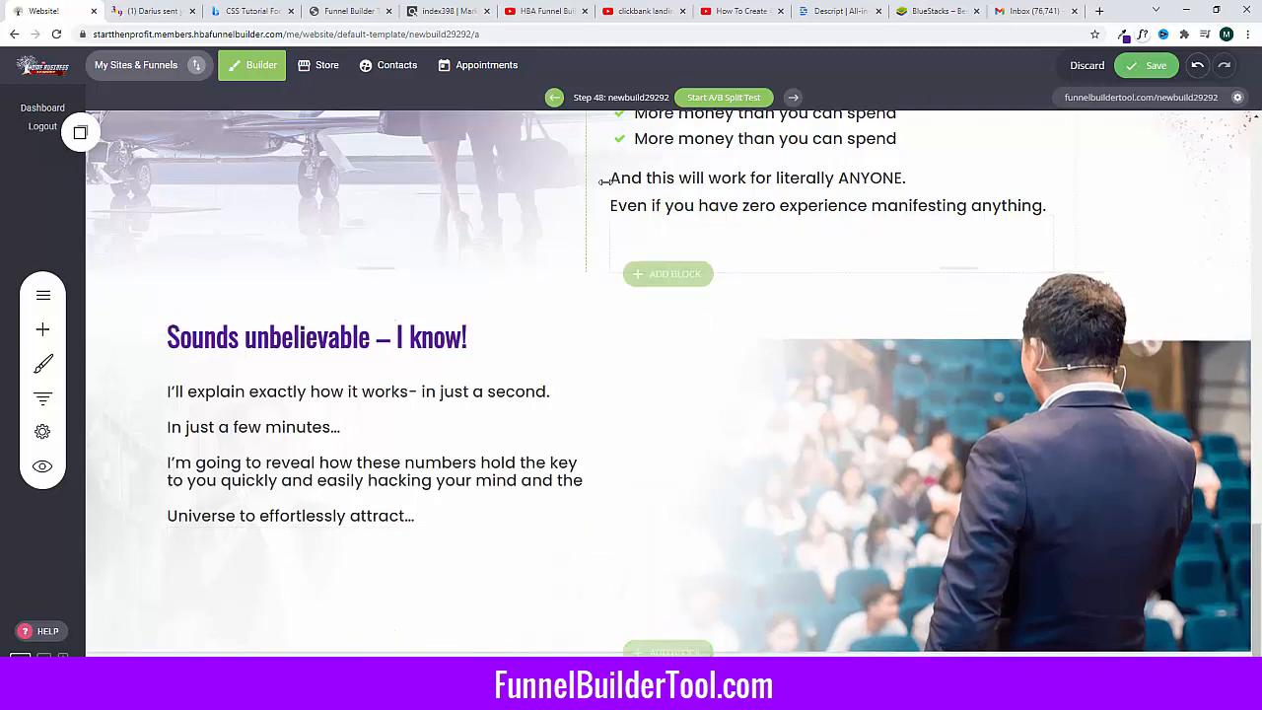
{"action": "left_click", "coordinate": [1132, 67]}
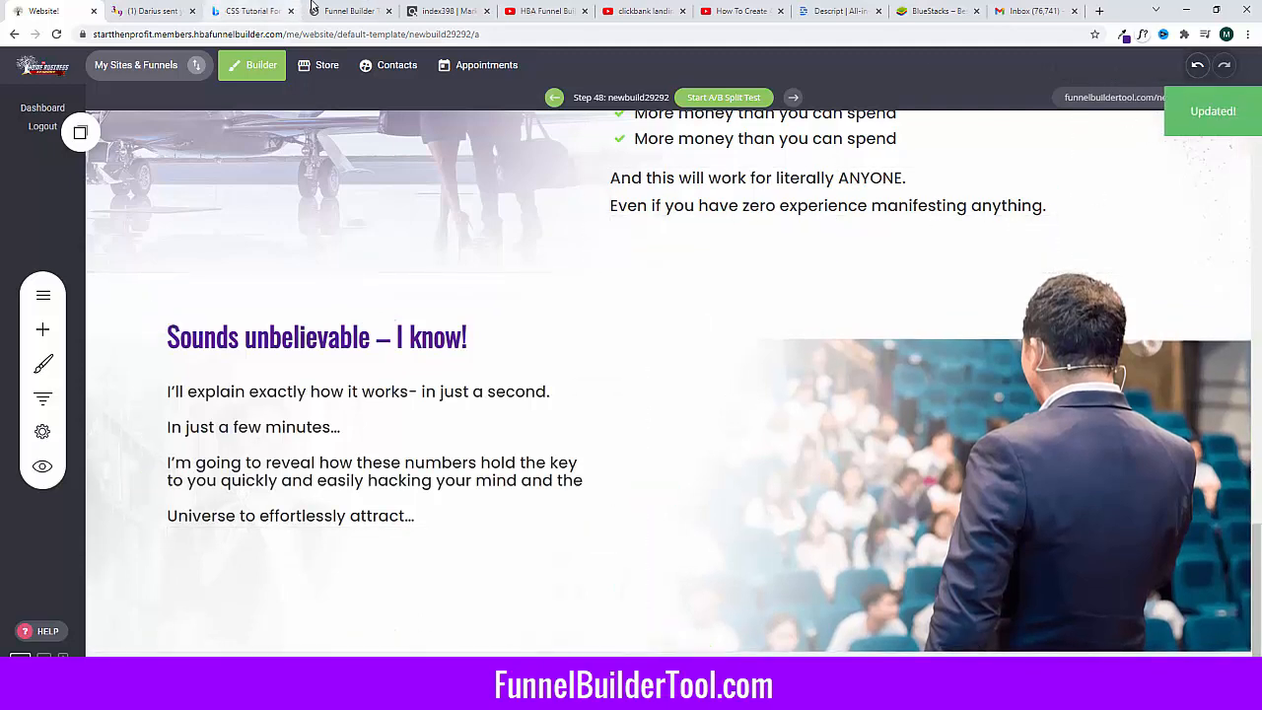
Step: Check the reference page's next section and add the three-column Feature One/Two/Three block from Image & Text below the speaker block
{"action": "left_click", "coordinate": [251, 11]}
{"action": "left_click", "coordinate": [169, 12]}
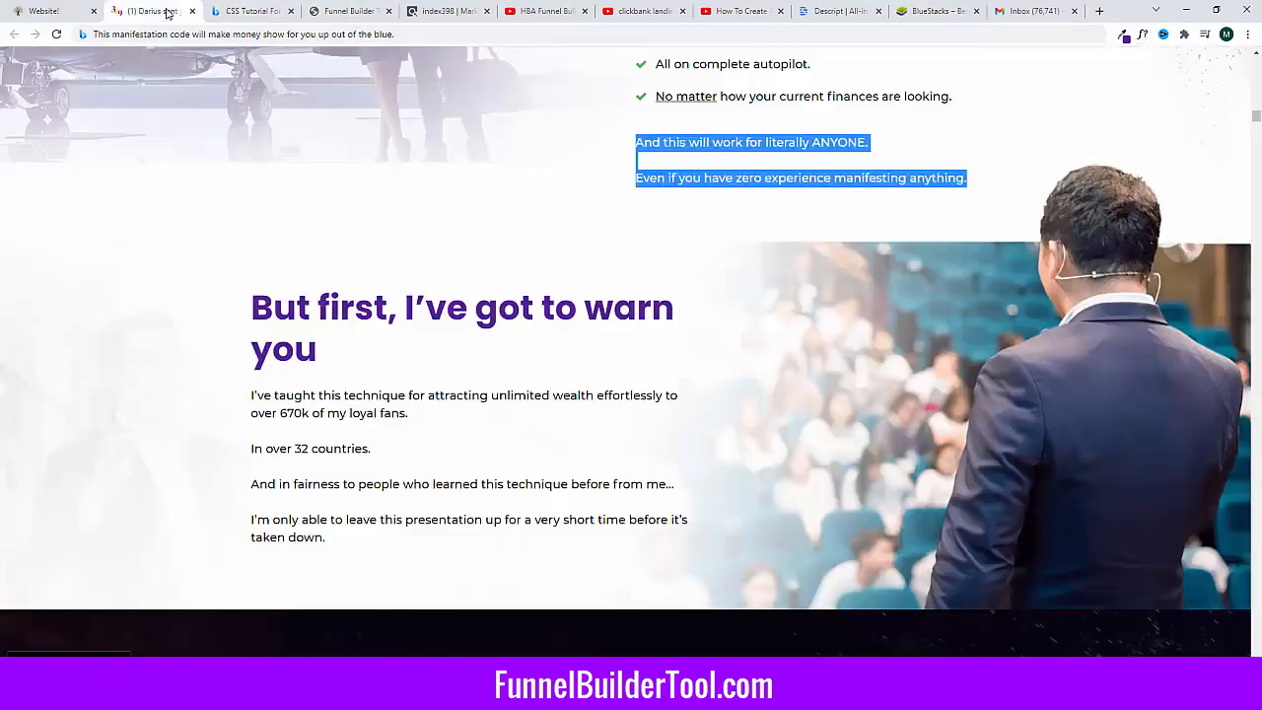
{"action": "scroll", "coordinate": [800, 407], "scroll_direction": "down", "scroll_amount": 6}
{"action": "scroll", "coordinate": [592, 404], "scroll_direction": "up", "scroll_amount": 1}
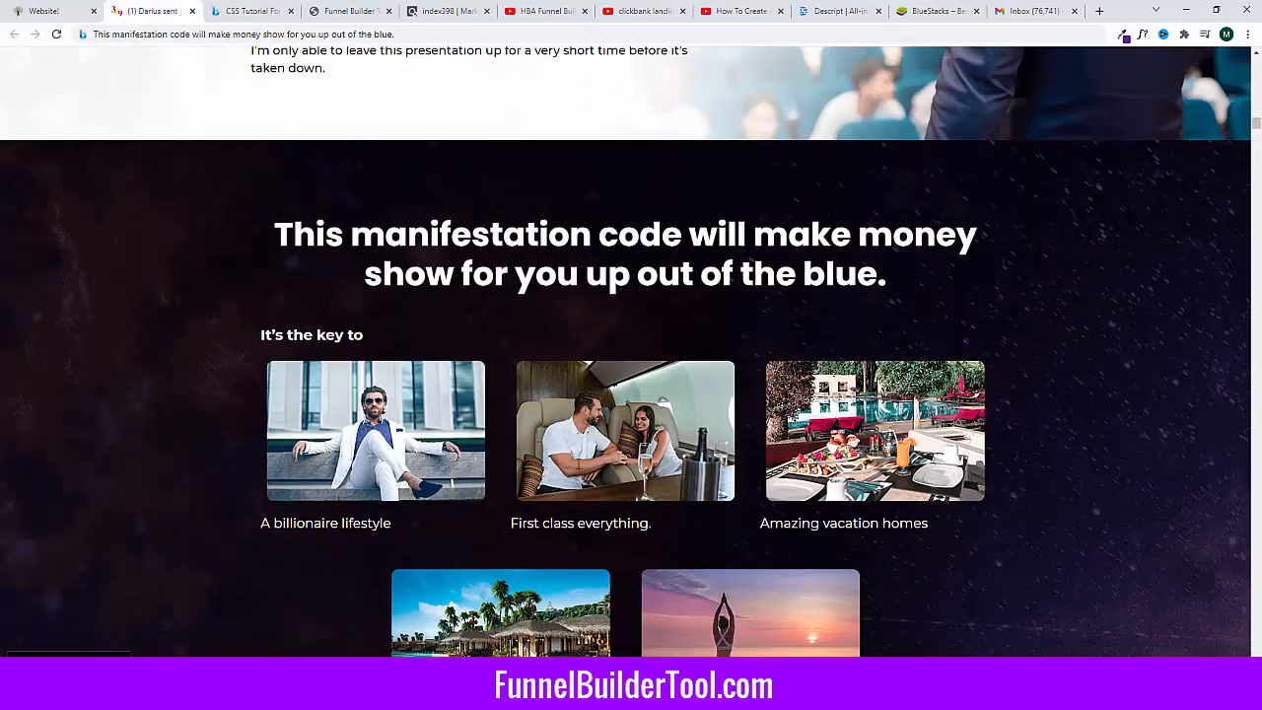
{"action": "scroll", "coordinate": [402, 400], "scroll_direction": "down", "scroll_amount": 1}
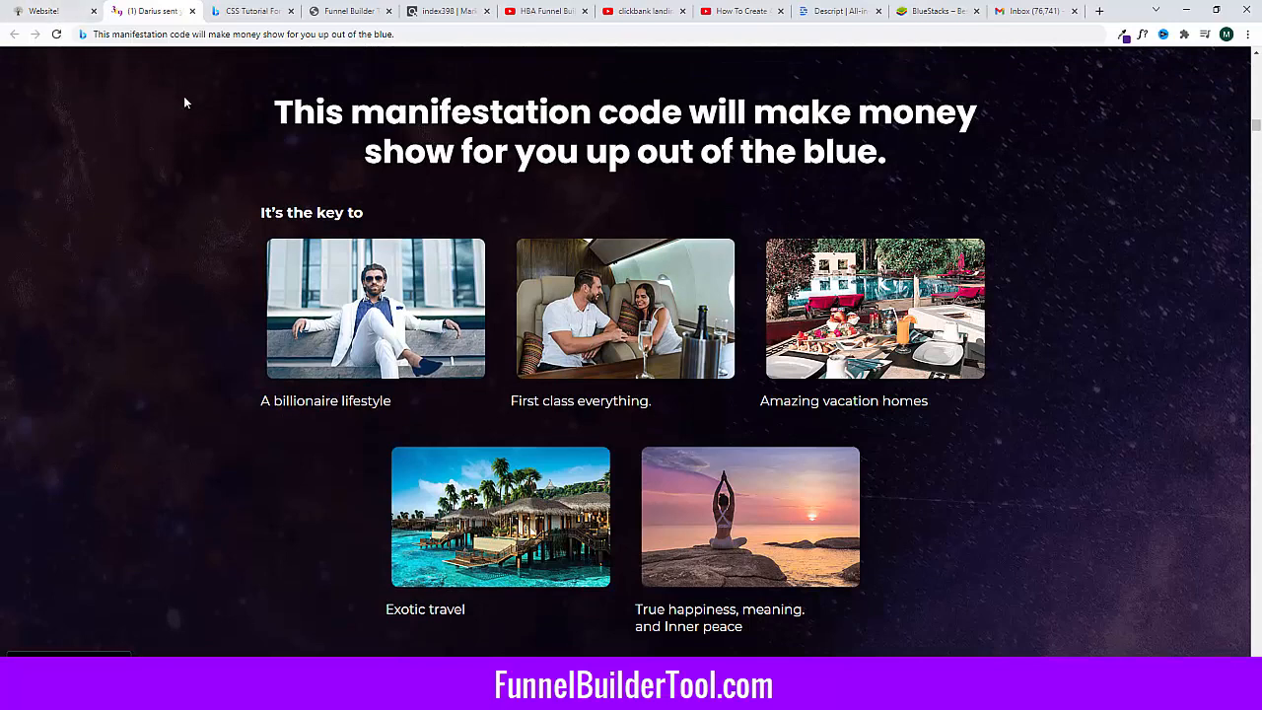
{"action": "left_click", "coordinate": [52, 10]}
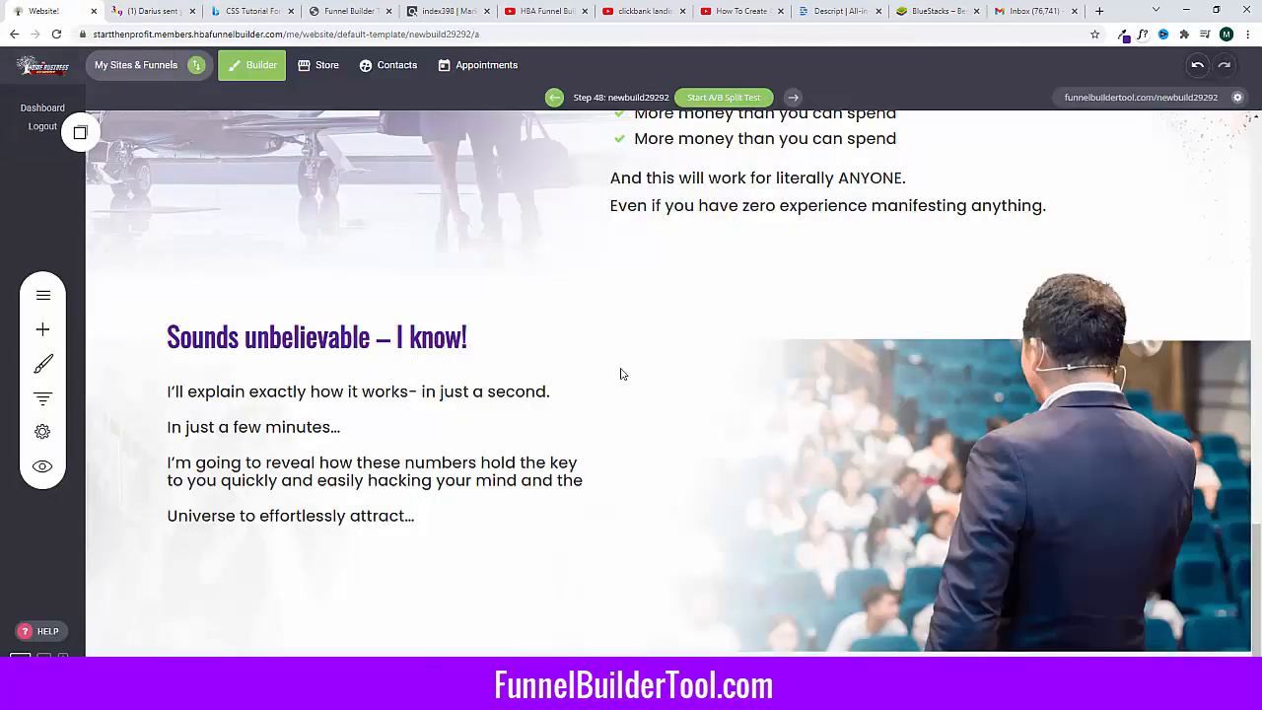
{"action": "left_click", "coordinate": [675, 641]}
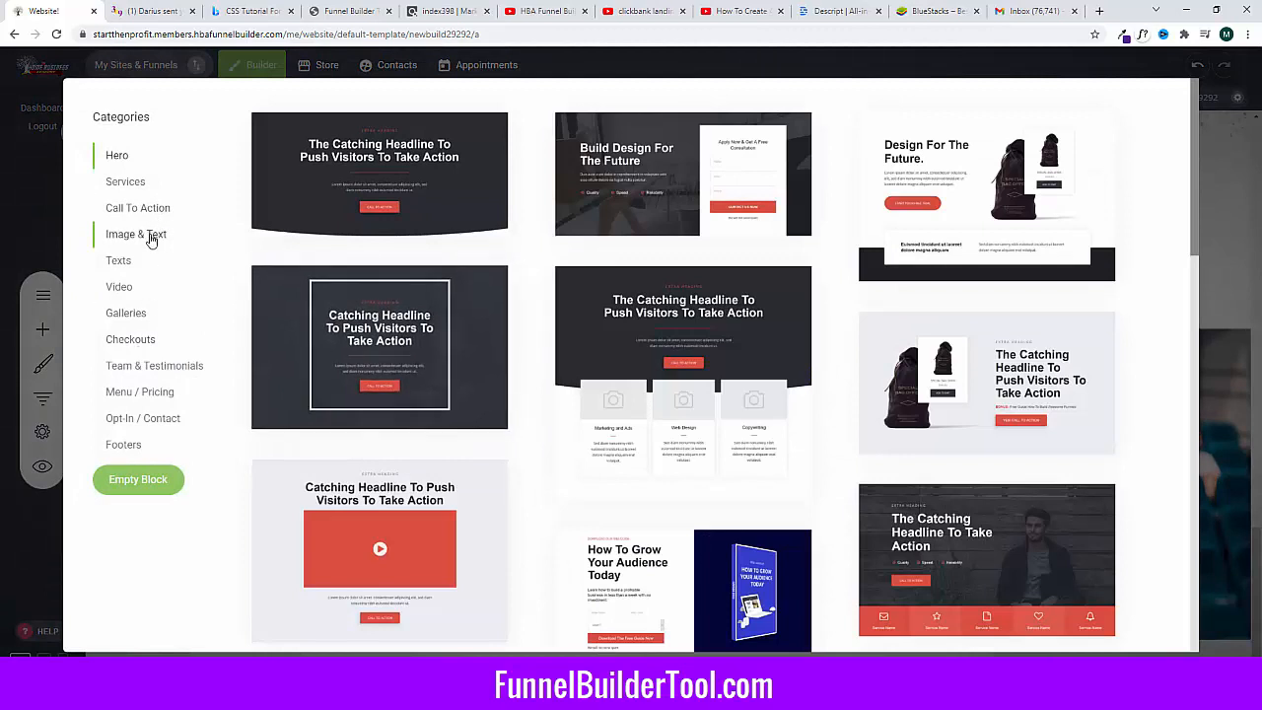
{"action": "left_click", "coordinate": [151, 238]}
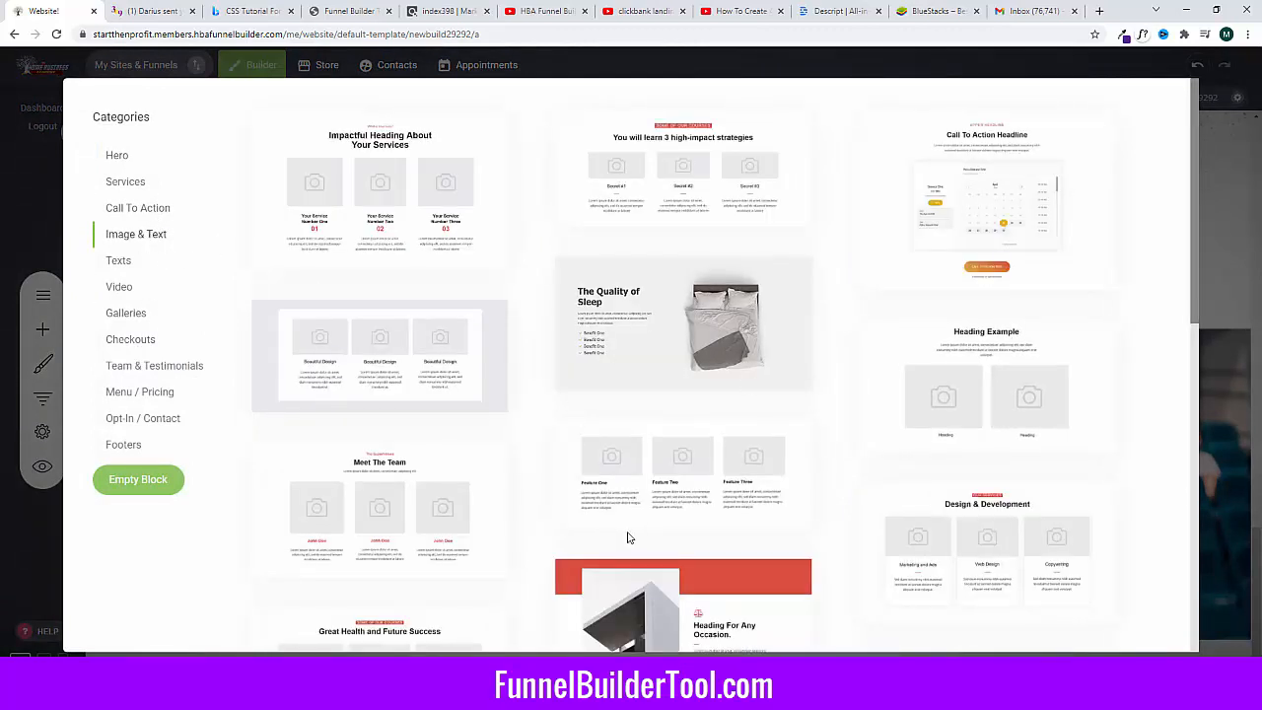
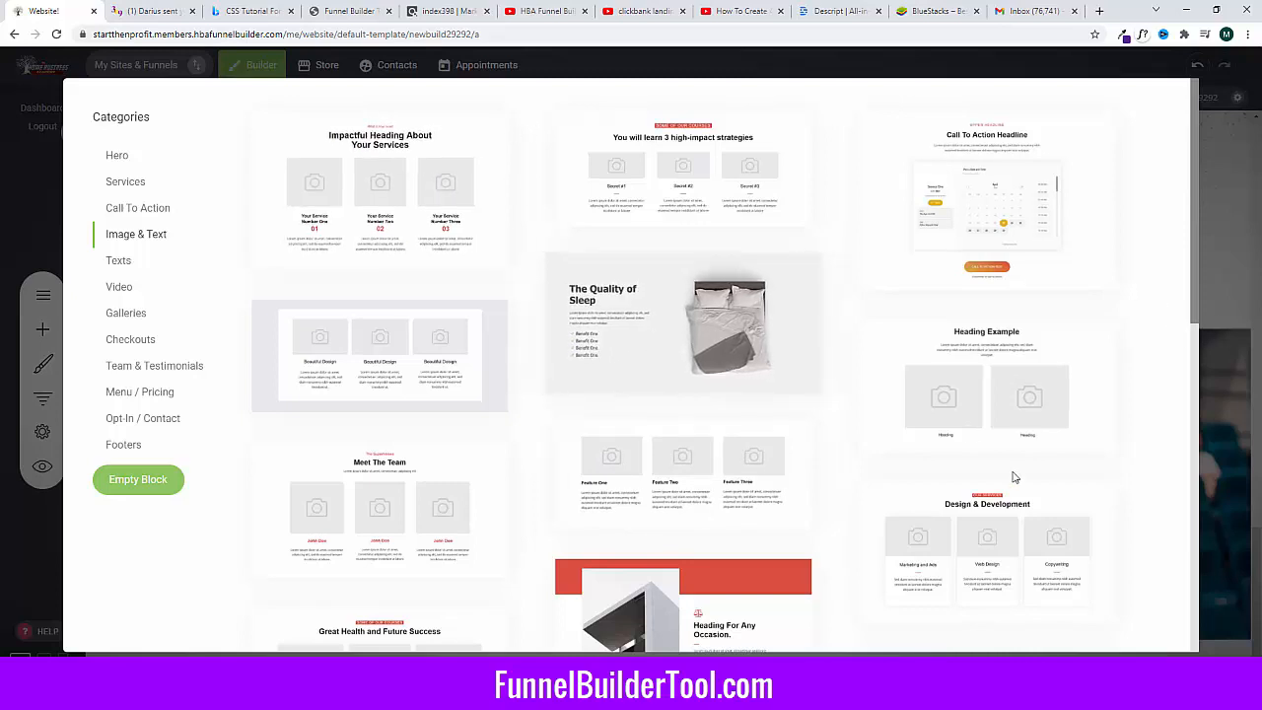
{"action": "scroll", "coordinate": [986, 478], "scroll_direction": "down", "scroll_amount": 2}
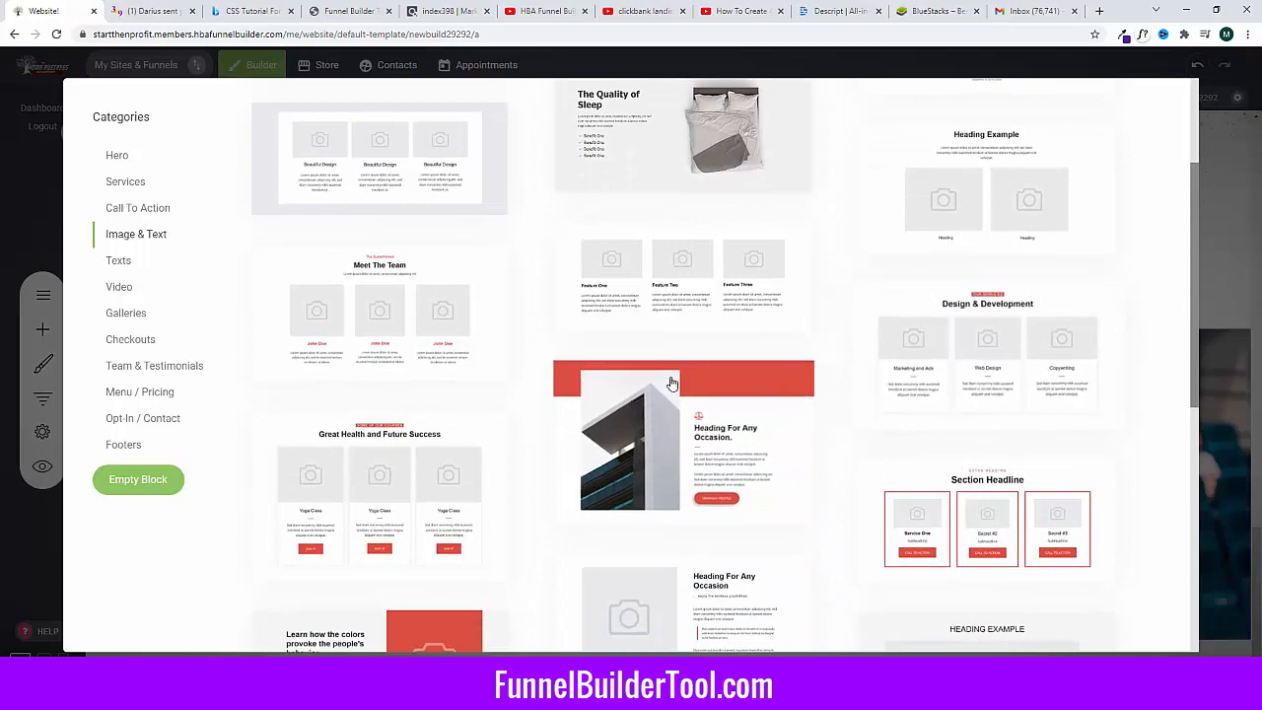
{"action": "left_click", "coordinate": [663, 275]}
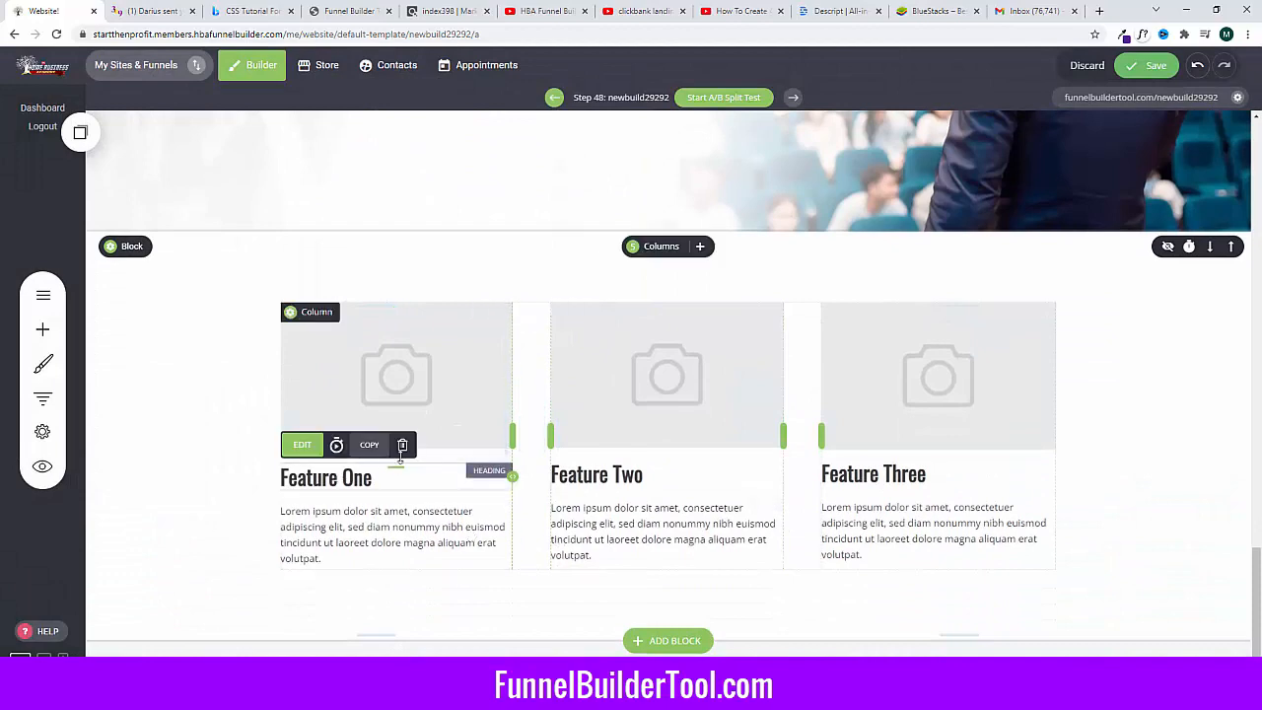
Step: Delete the placeholder description paragraphs under the Feature One, Feature Two and Feature Three headings
{"action": "left_click", "coordinate": [403, 445]}
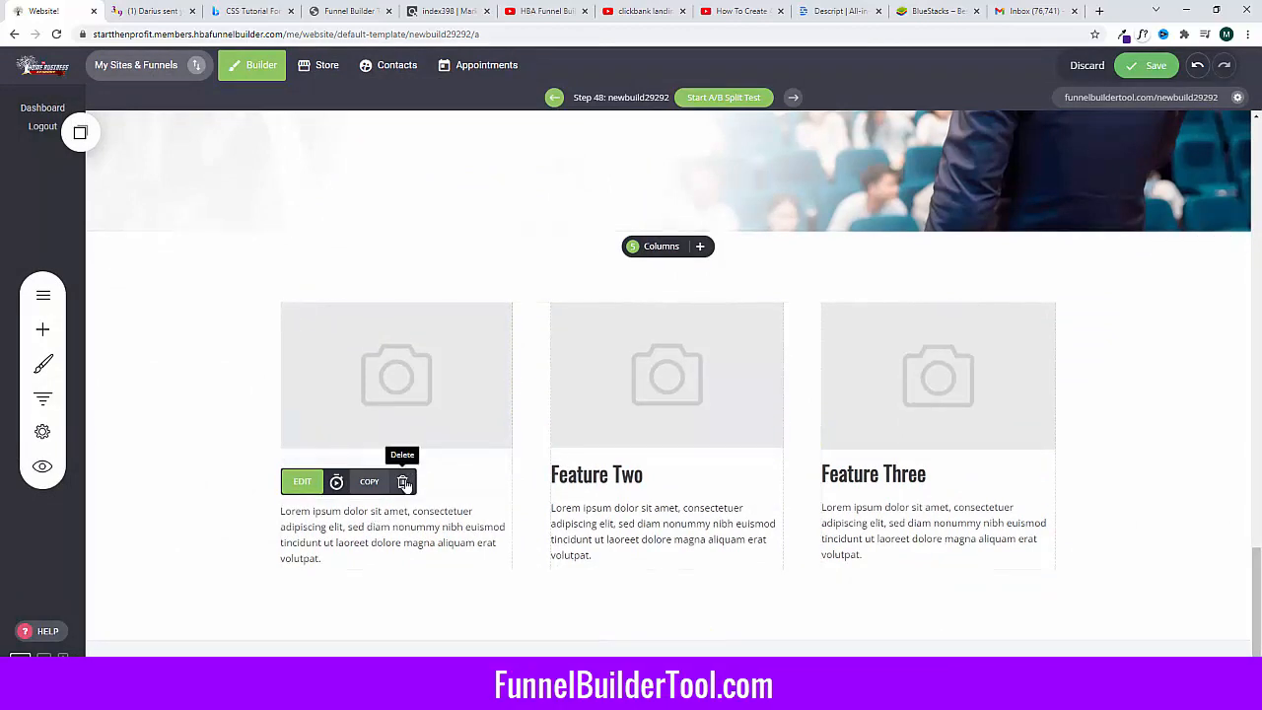
{"action": "left_click", "coordinate": [404, 483]}
{"action": "left_click", "coordinate": [664, 347]}
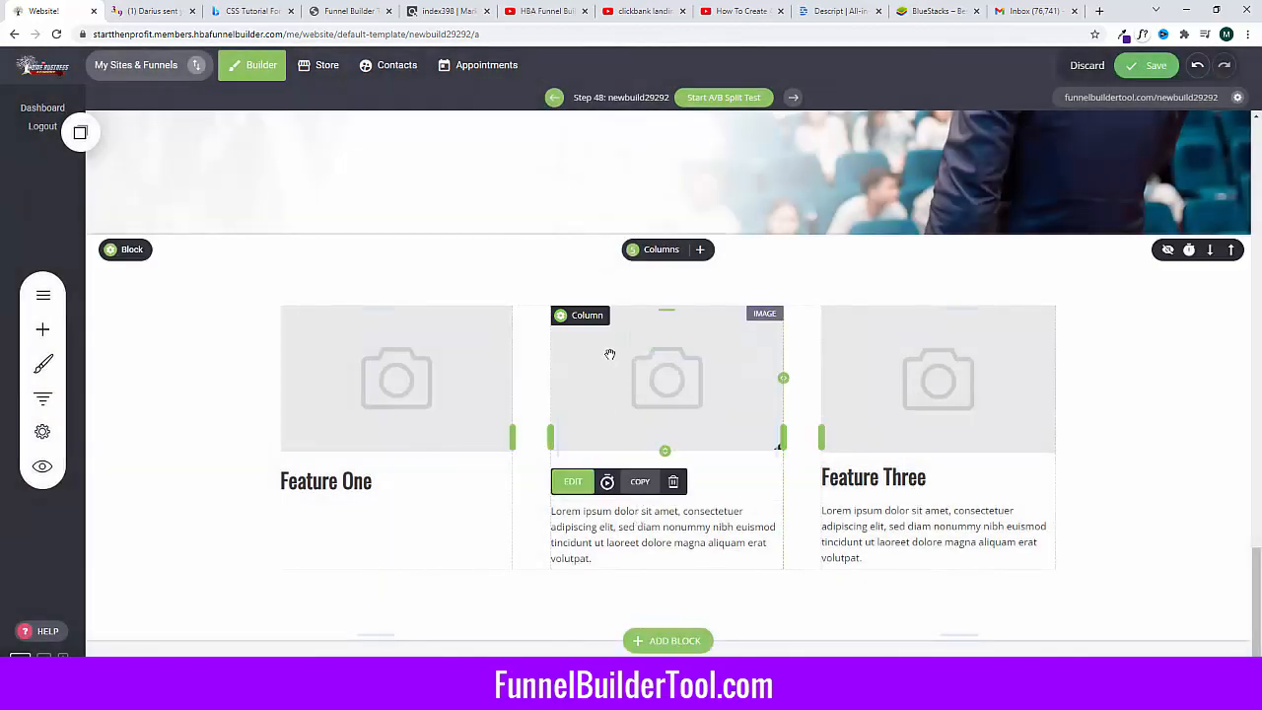
{"action": "left_click", "coordinate": [674, 481]}
{"action": "left_click", "coordinate": [676, 345]}
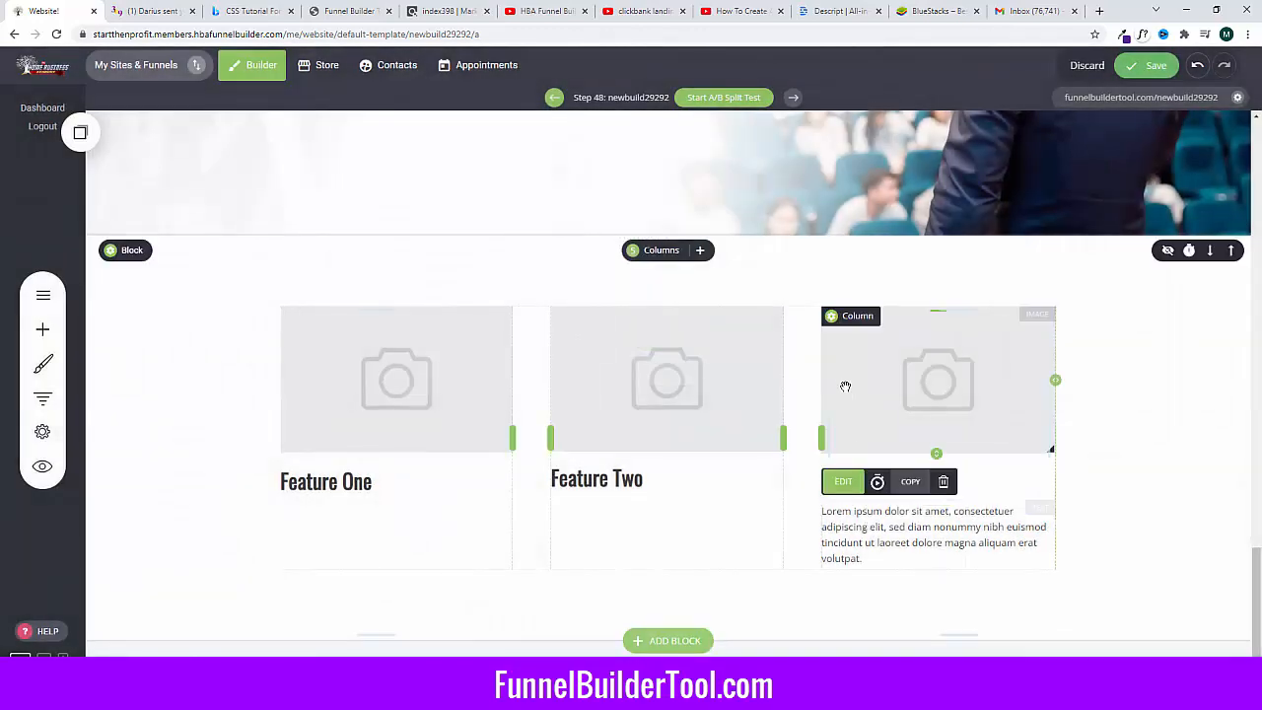
{"action": "left_click", "coordinate": [946, 481]}
{"action": "left_click", "coordinate": [690, 345]}
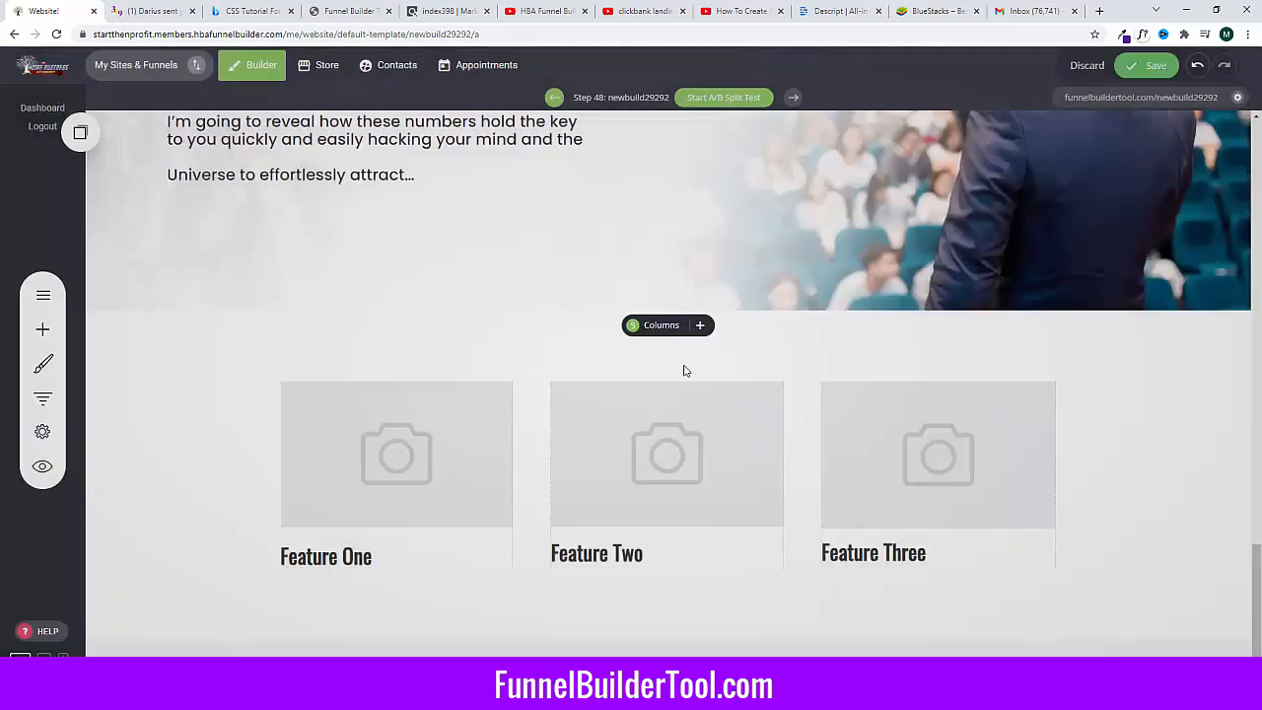
Step: Add a text widget above the image placeholder in the Feature One column and clear its placeholder text
{"action": "mouse_move", "coordinate": [364, 450]}
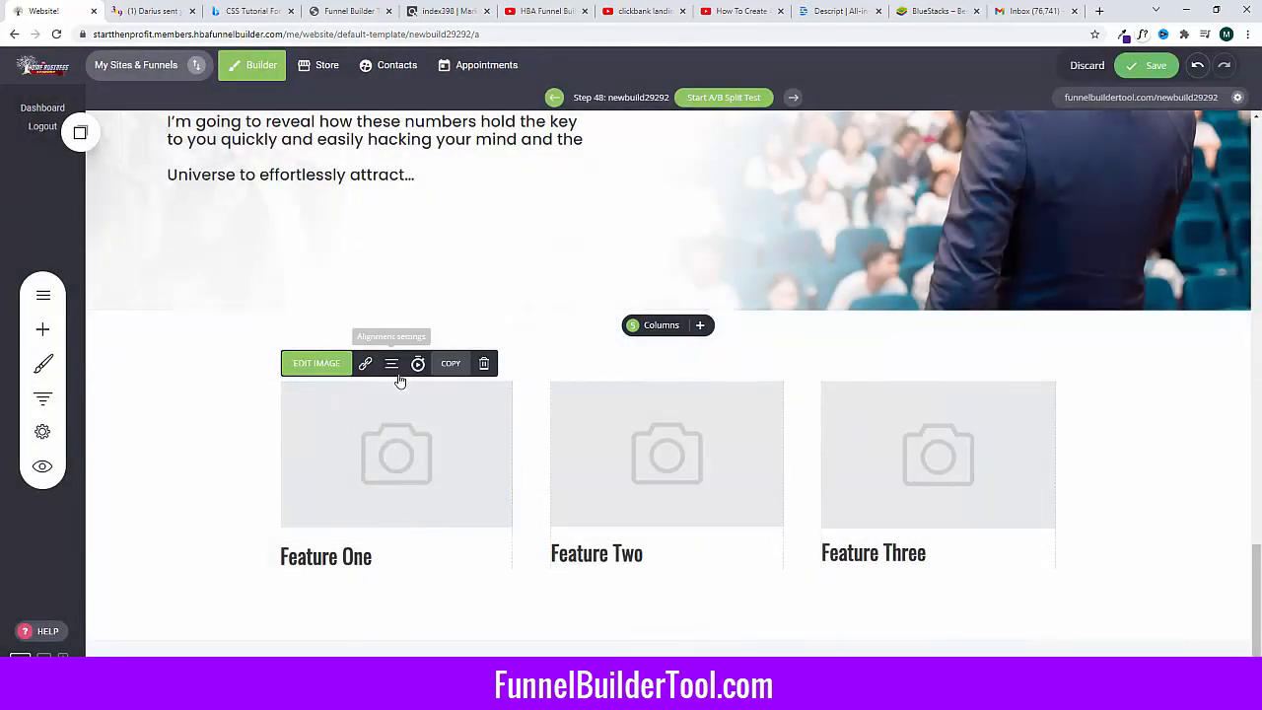
{"action": "left_click", "coordinate": [42, 329]}
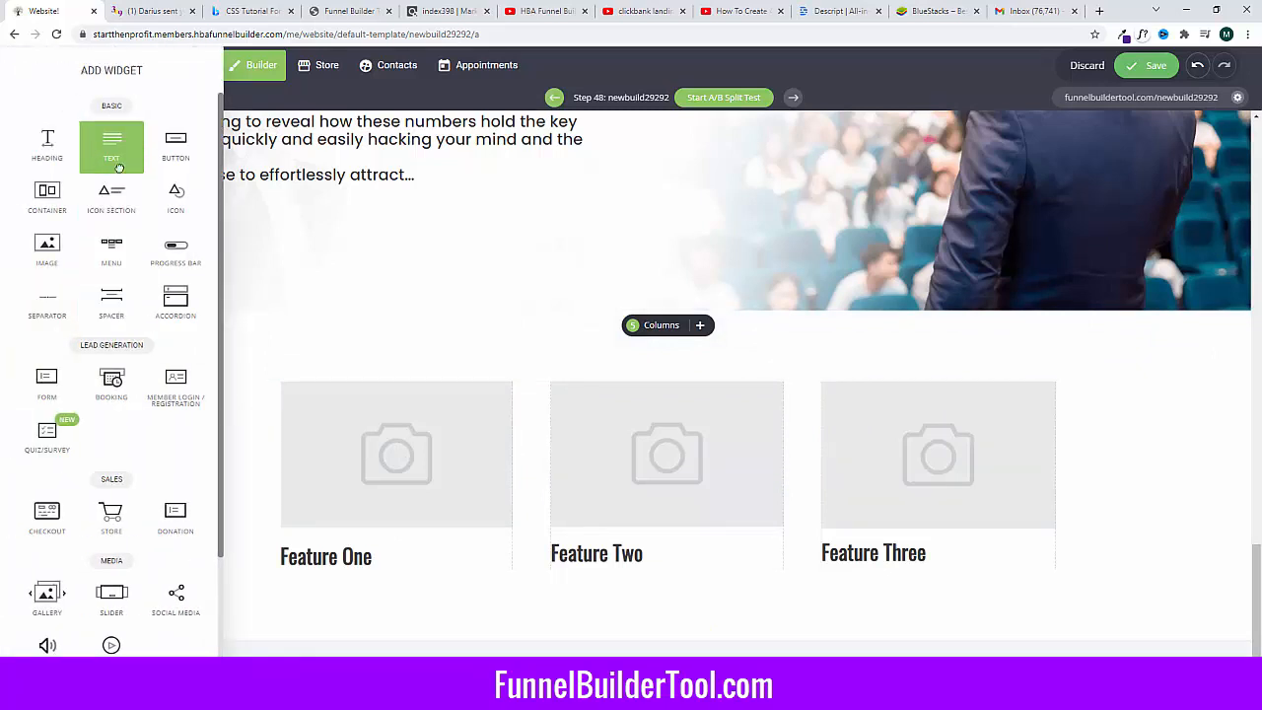
{"action": "left_click_drag", "start_coordinate": [111, 143], "coordinate": [431, 408]}
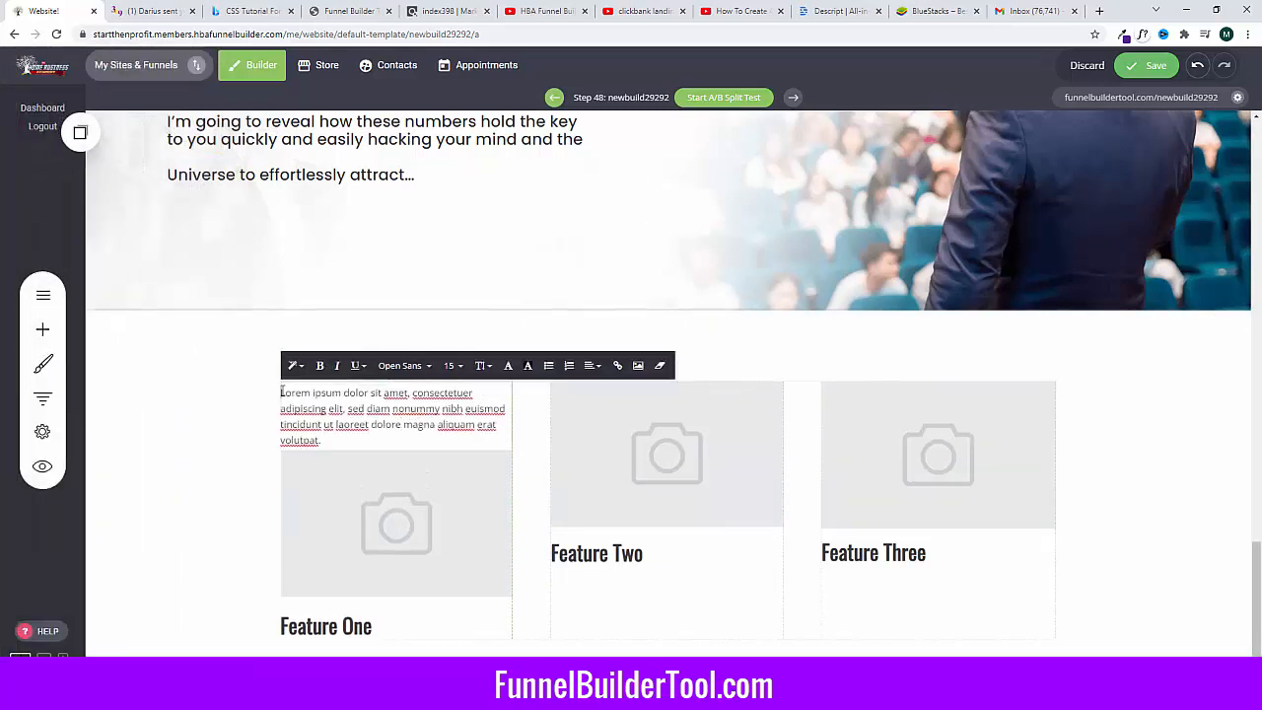
{"action": "left_click_drag", "start_coordinate": [282, 393], "coordinate": [394, 441]}
{"action": "key", "text": "BackSpace"}
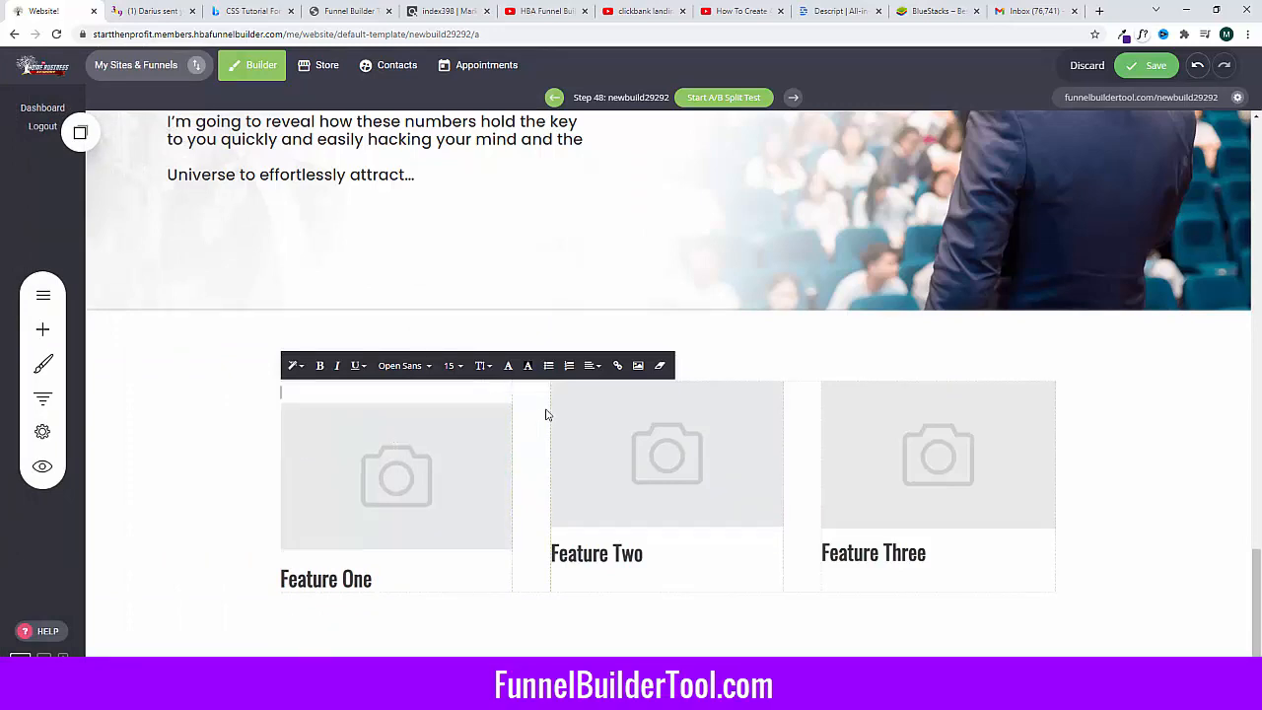
Step: Insert the picture of the man in the white suit from the manifest folder into the empty text widget and center it
{"action": "left_click", "coordinate": [637, 367]}
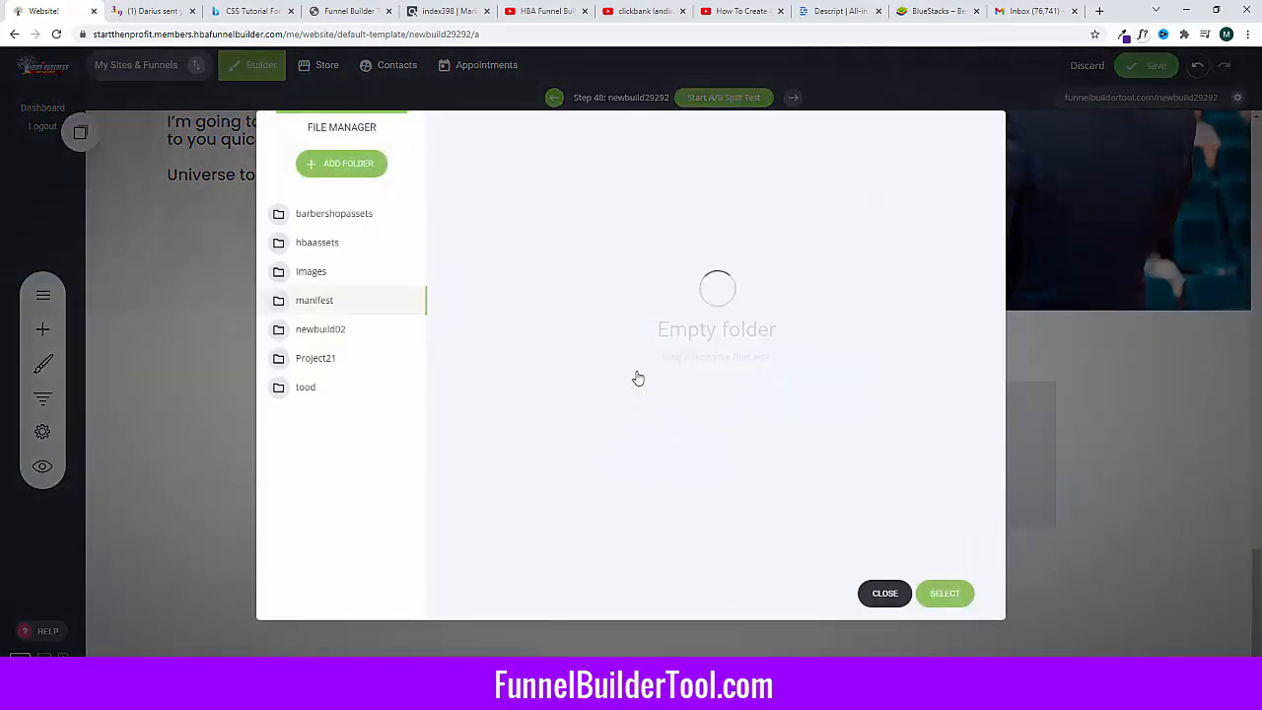
{"action": "scroll", "coordinate": [637, 365], "scroll_direction": "down", "scroll_amount": 6}
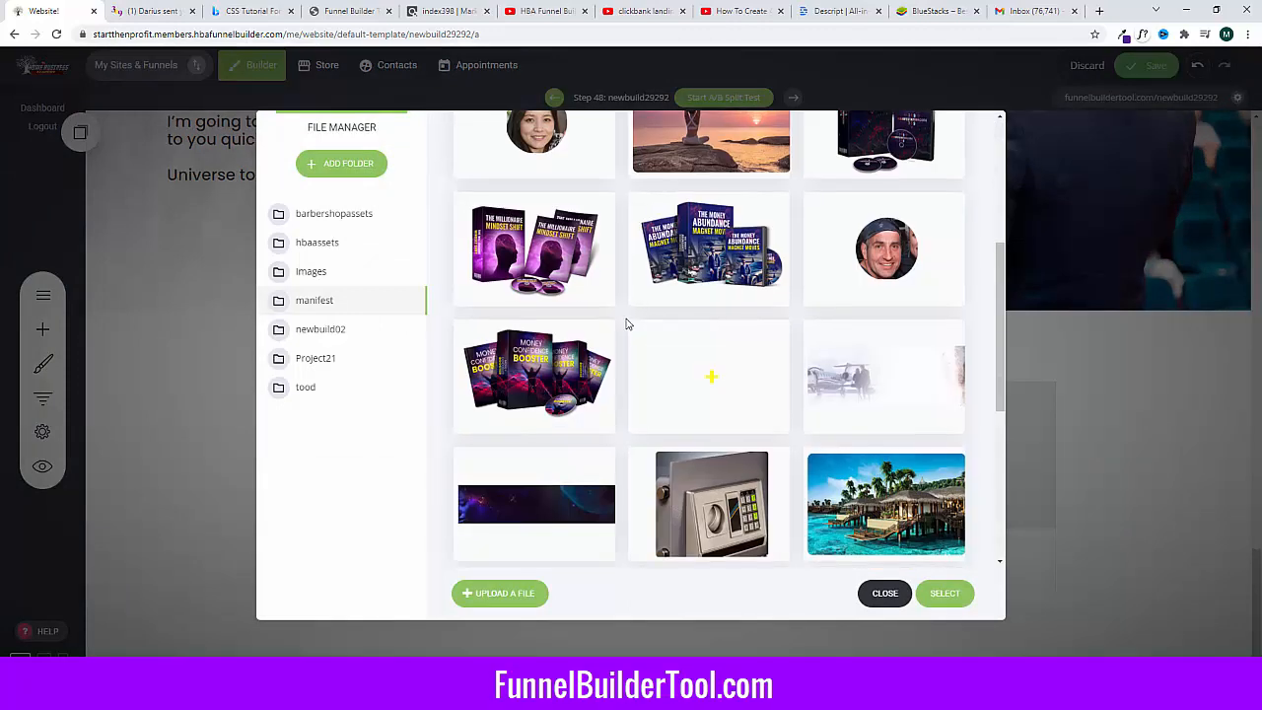
{"action": "left_click", "coordinate": [731, 325]}
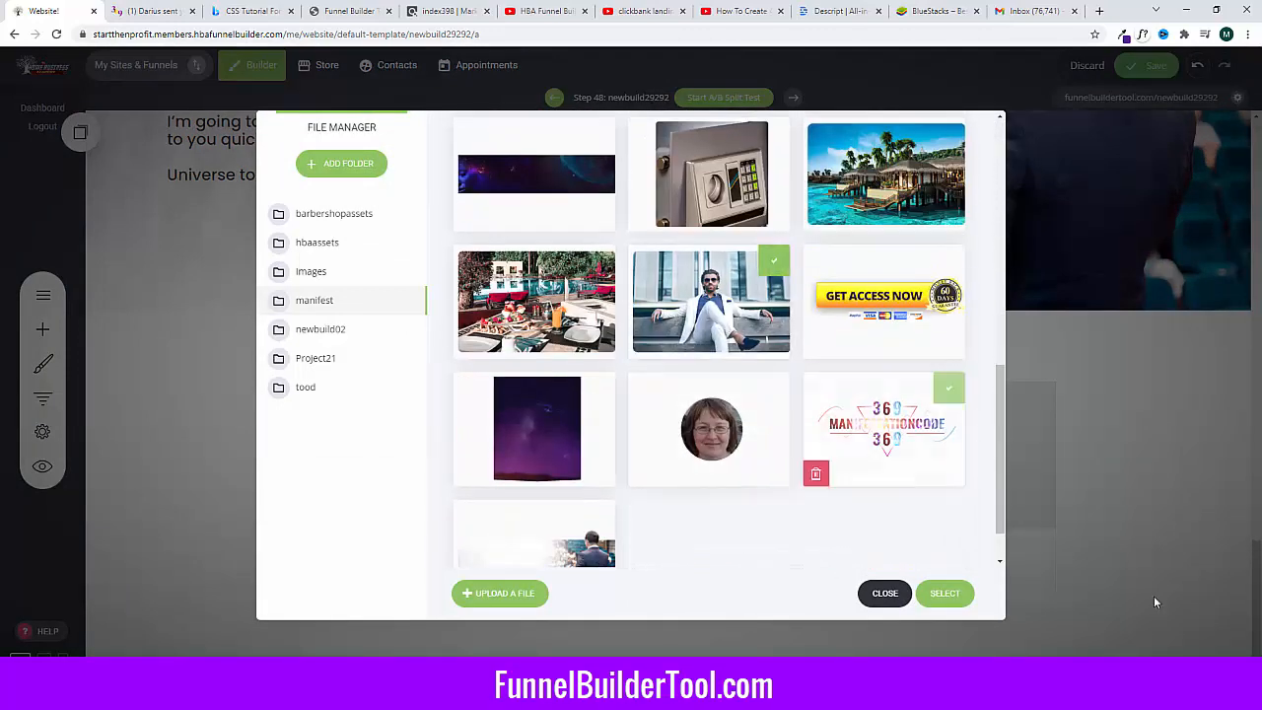
{"action": "left_click", "coordinate": [952, 596]}
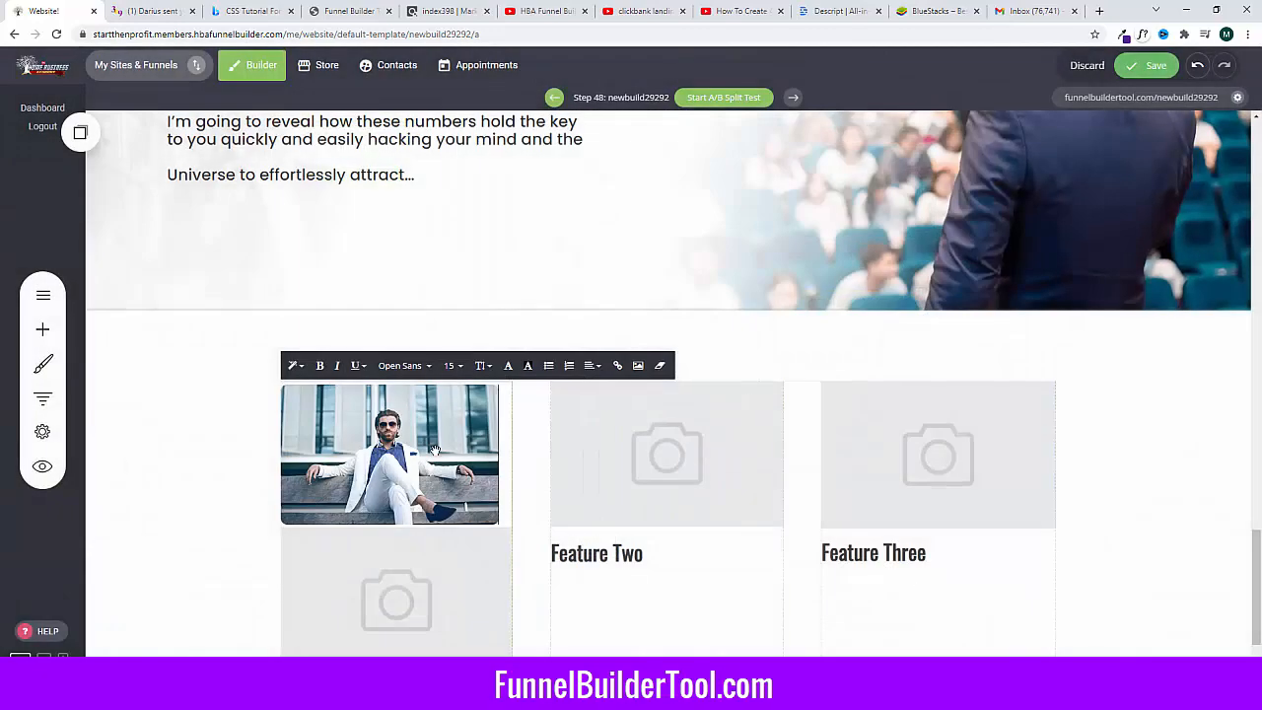
{"action": "left_click", "coordinate": [589, 366]}
{"action": "left_click", "coordinate": [615, 399]}
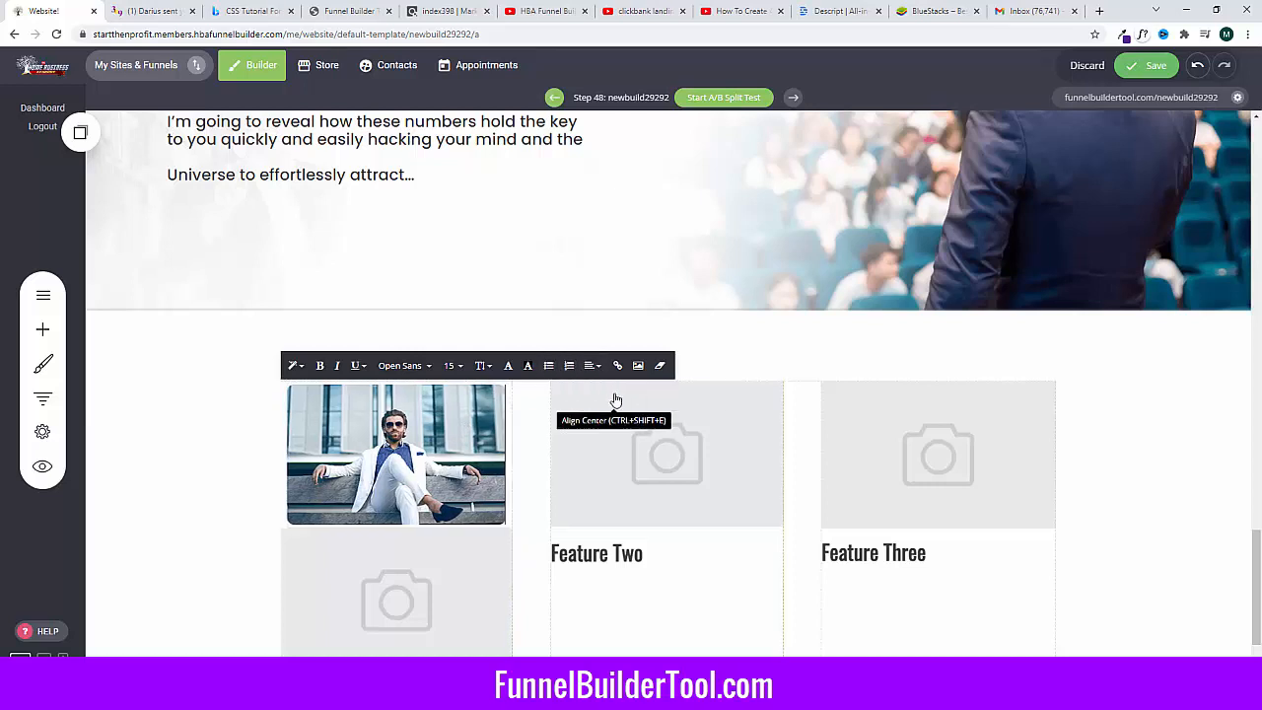
Step: Add a text widget above the image placeholder in both the Feature Two and Feature Three columns
{"action": "left_click", "coordinate": [706, 421]}
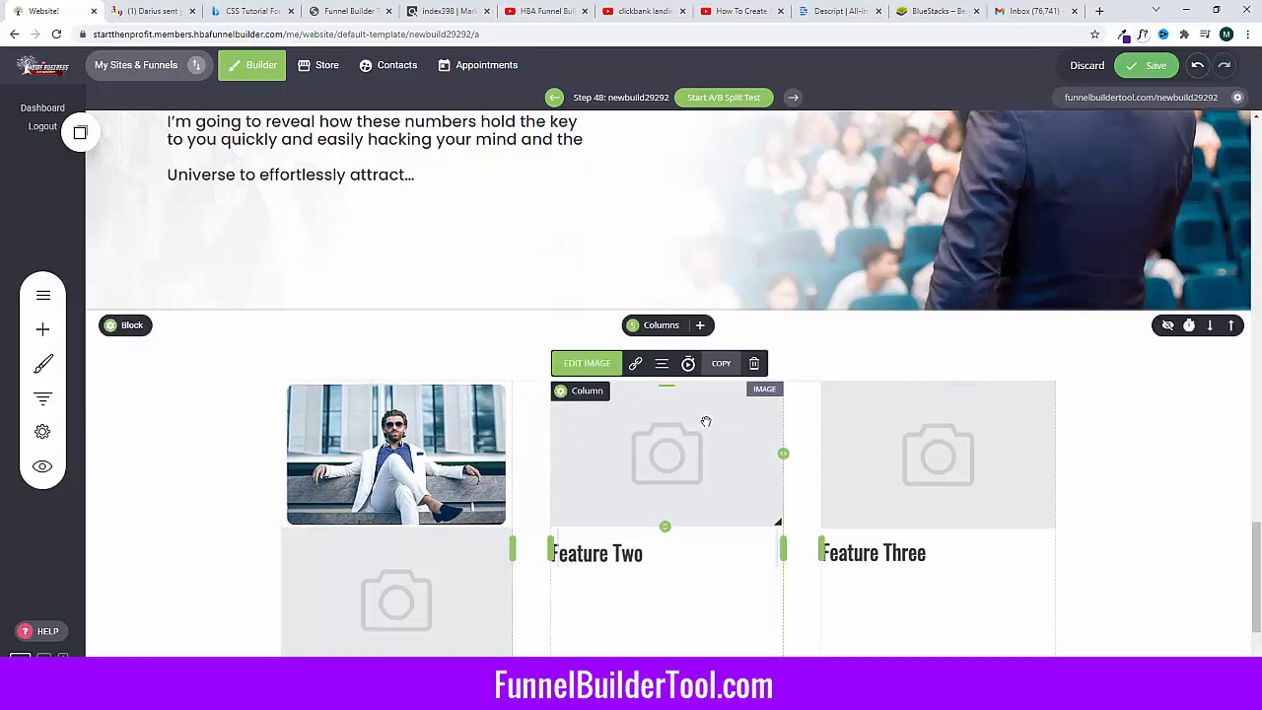
{"action": "left_click", "coordinate": [32, 330]}
{"action": "left_click_drag", "start_coordinate": [114, 160], "coordinate": [681, 383]}
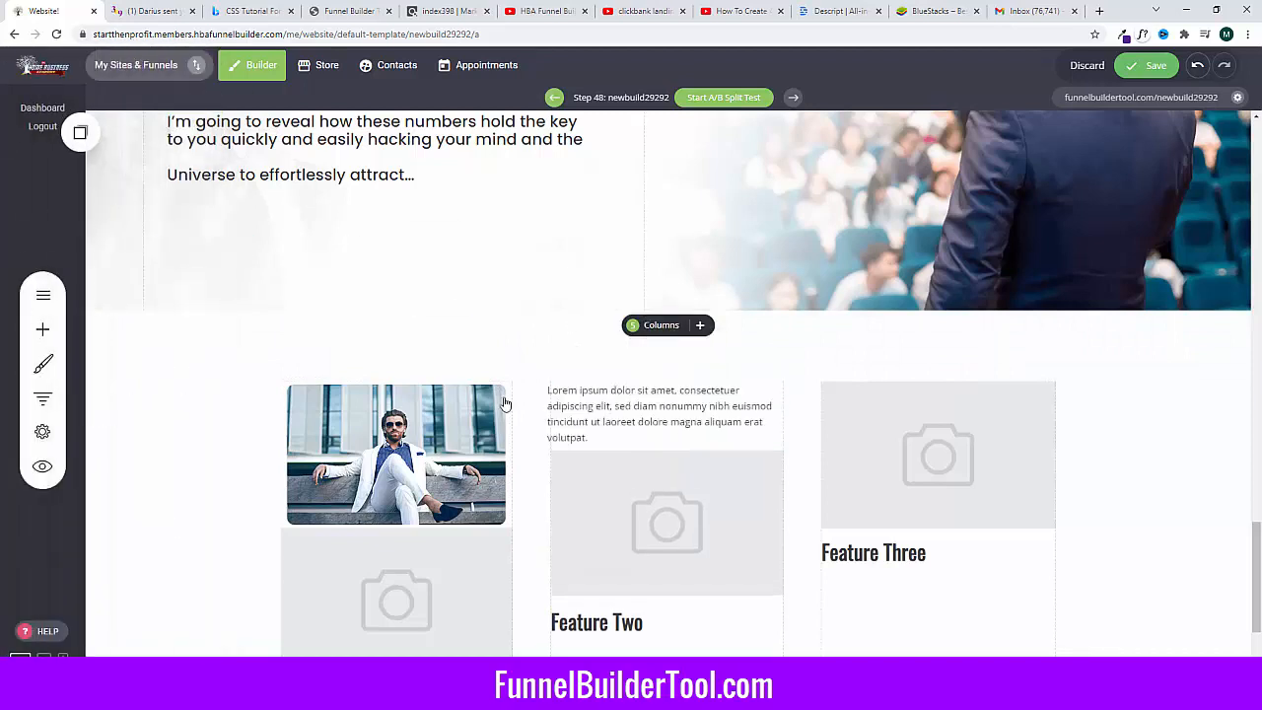
{"action": "left_click", "coordinate": [42, 329]}
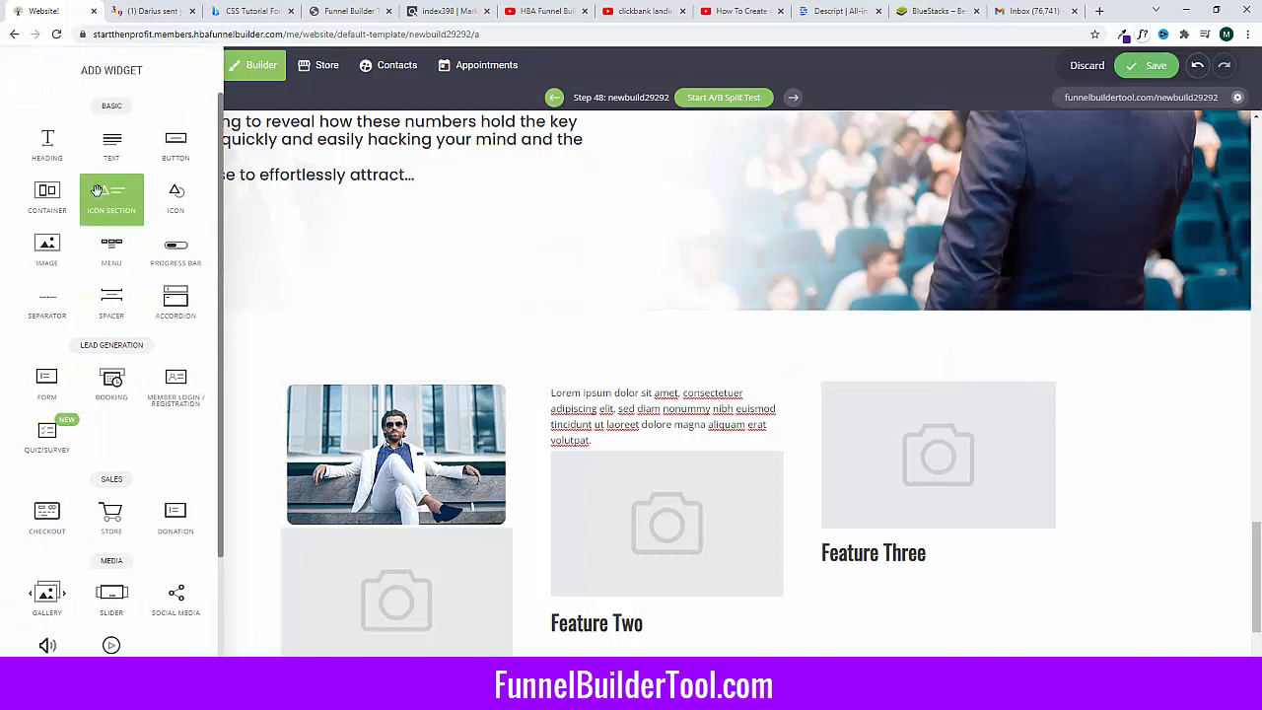
{"action": "left_click_drag", "start_coordinate": [112, 147], "coordinate": [976, 390]}
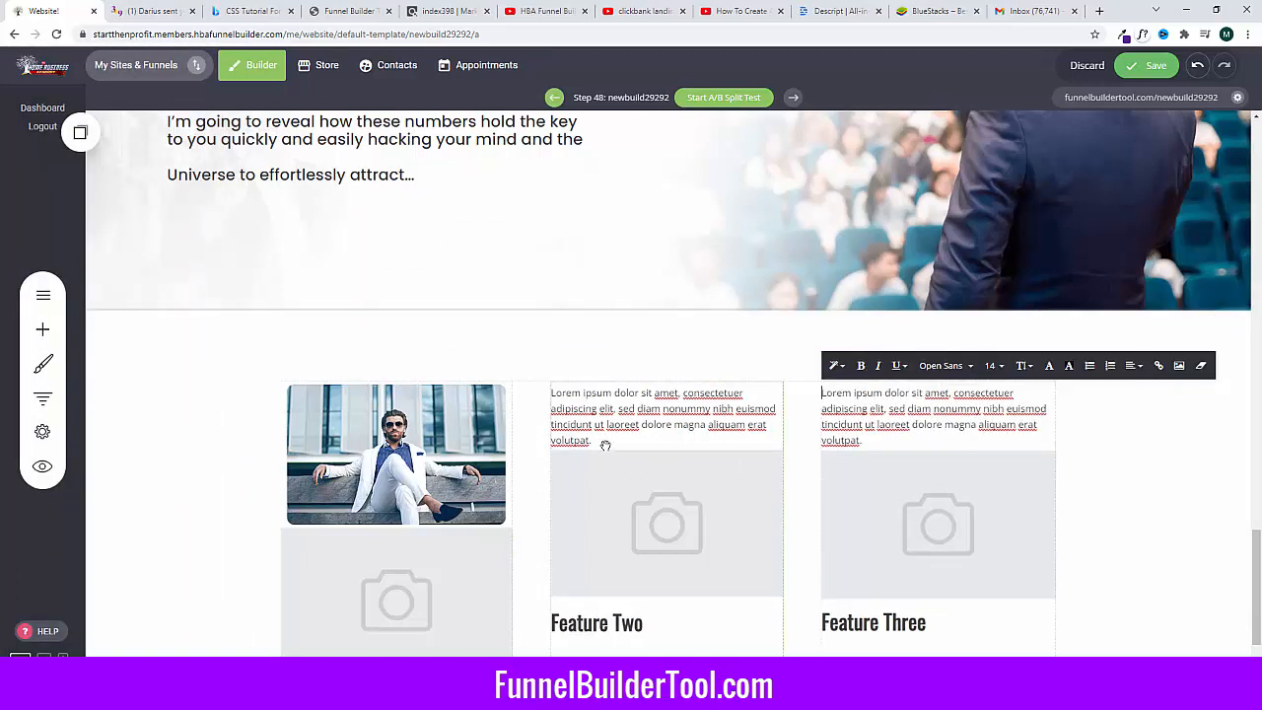
Step: Replace the placeholder text above Feature Two with the manifest folder's picture of the couple in the private jet
{"action": "triple_click", "coordinate": [609, 440]}
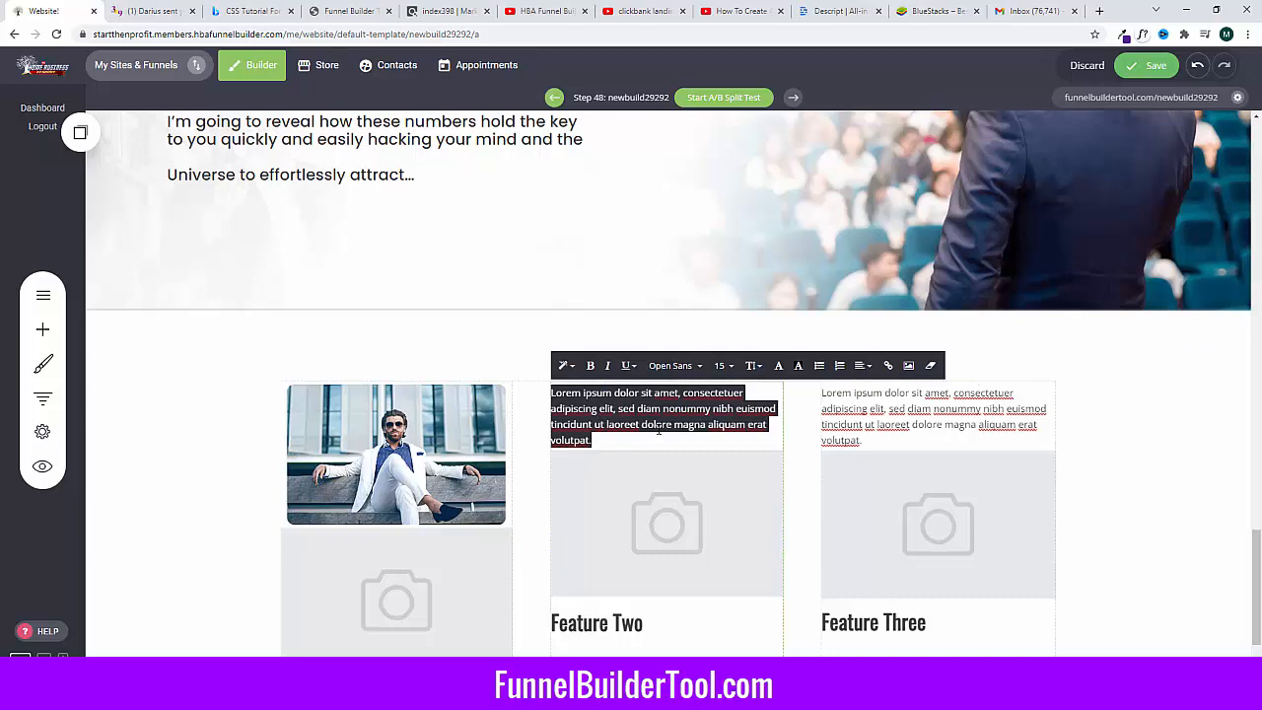
{"action": "key", "text": "BackSpace"}
{"action": "left_click", "coordinate": [908, 368]}
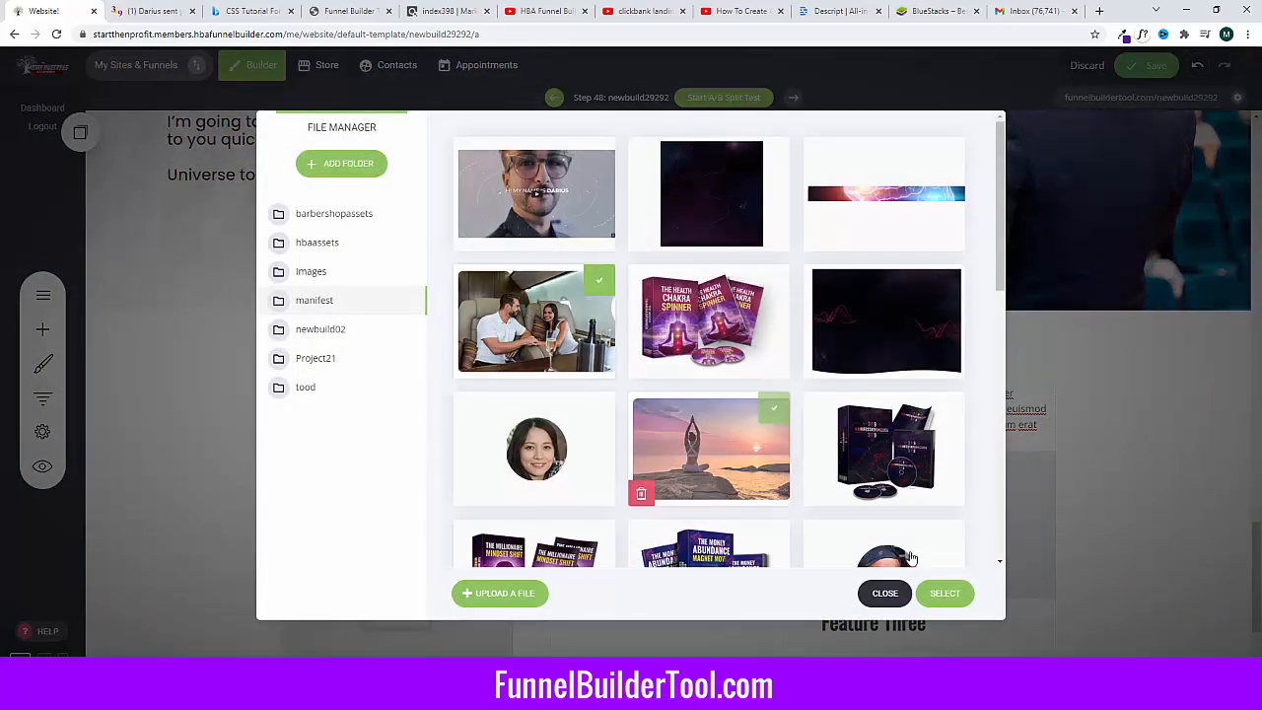
{"action": "left_click", "coordinate": [944, 592]}
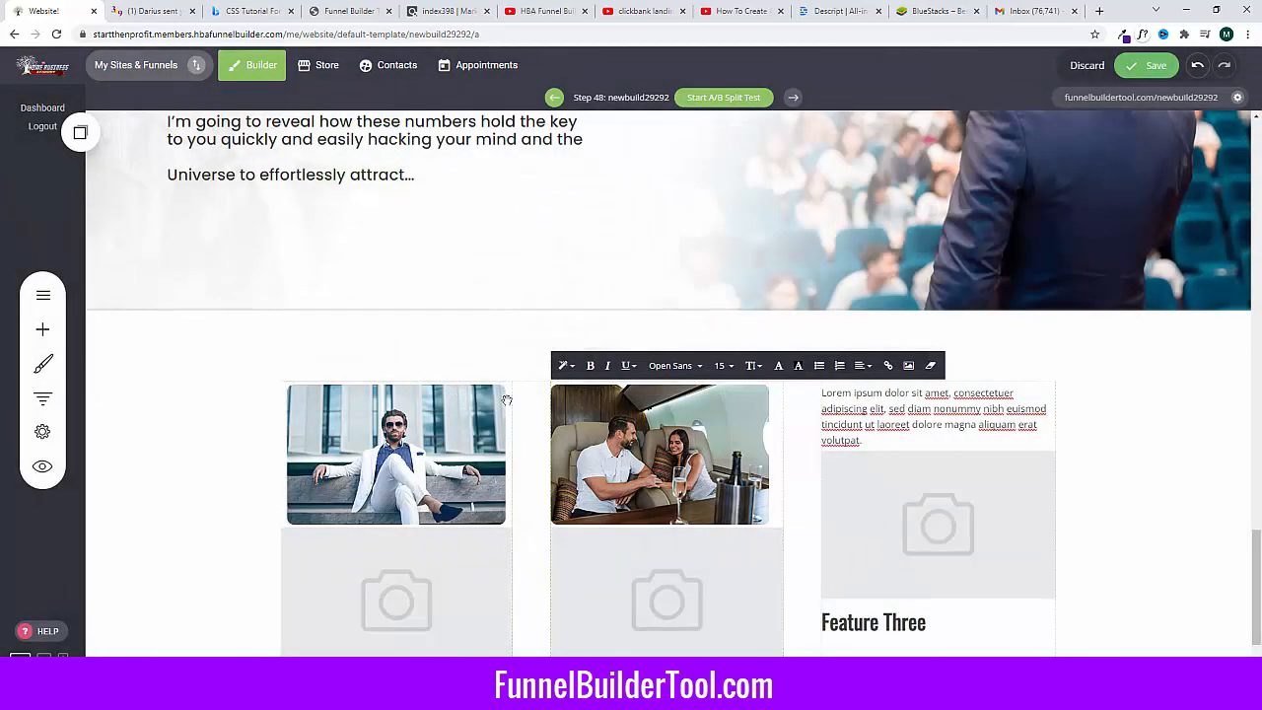
Step: Insert the poolside dining picture from the manifest folder into the text widget in the Feature Three column
{"action": "left_click", "coordinate": [846, 424]}
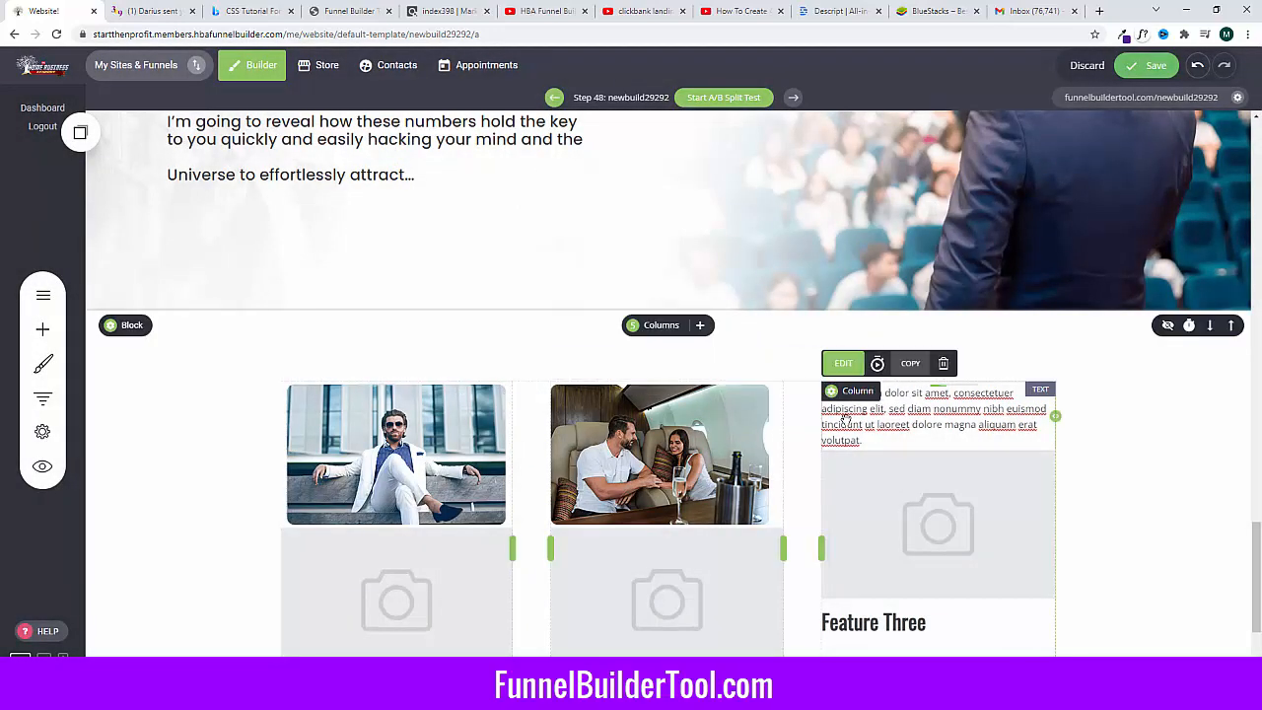
{"action": "triple_click", "coordinate": [862, 440]}
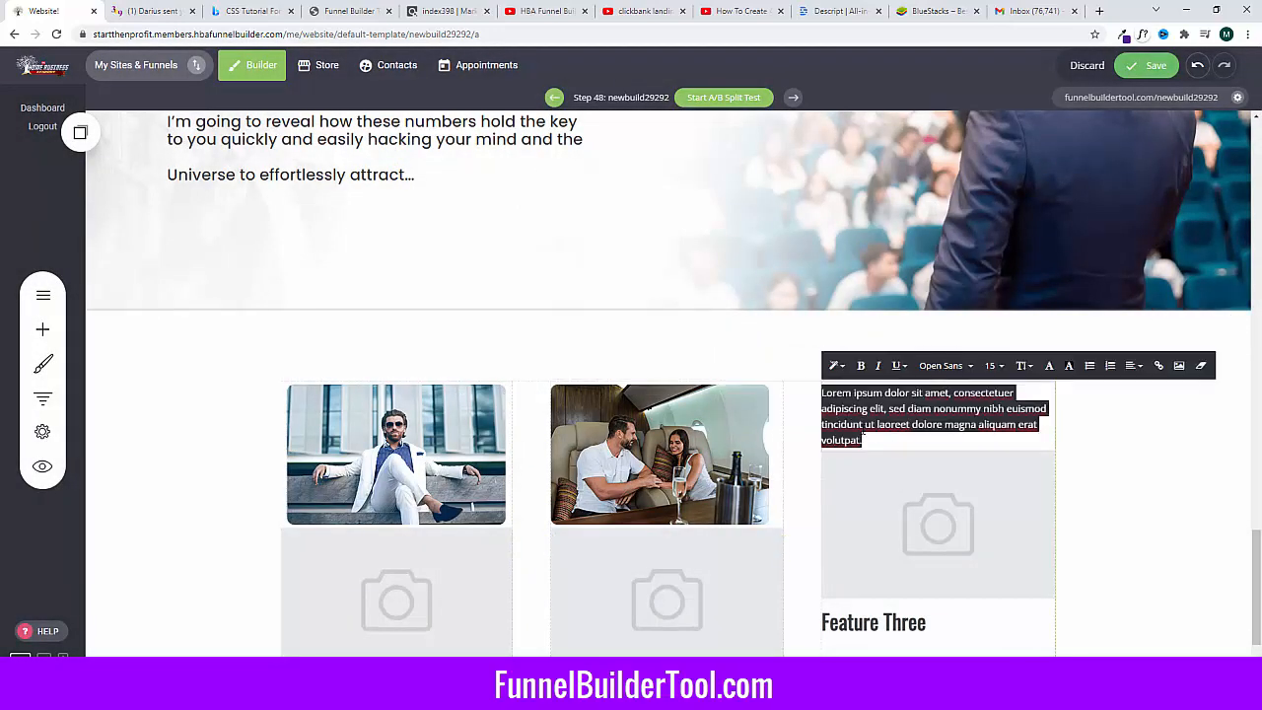
{"action": "left_click", "coordinate": [1178, 367]}
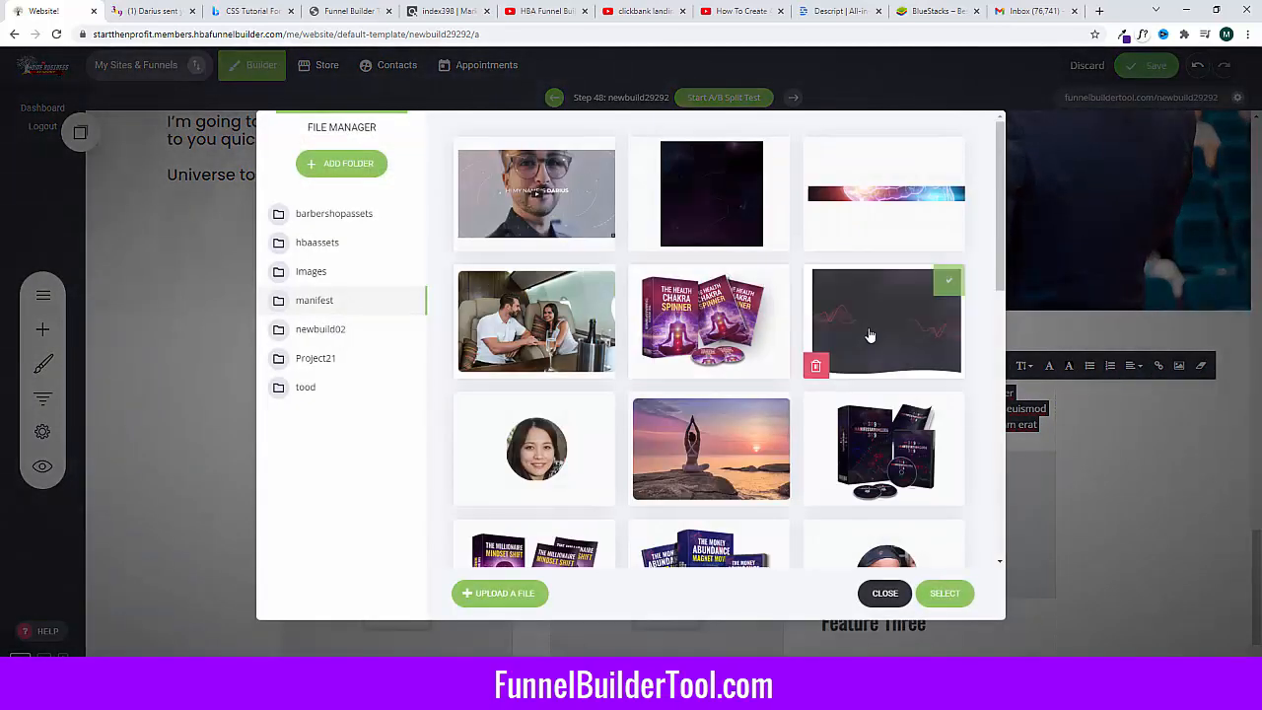
{"action": "scroll", "coordinate": [503, 485], "scroll_direction": "down", "scroll_amount": 2}
{"action": "scroll", "coordinate": [503, 485], "scroll_direction": "down", "scroll_amount": 5}
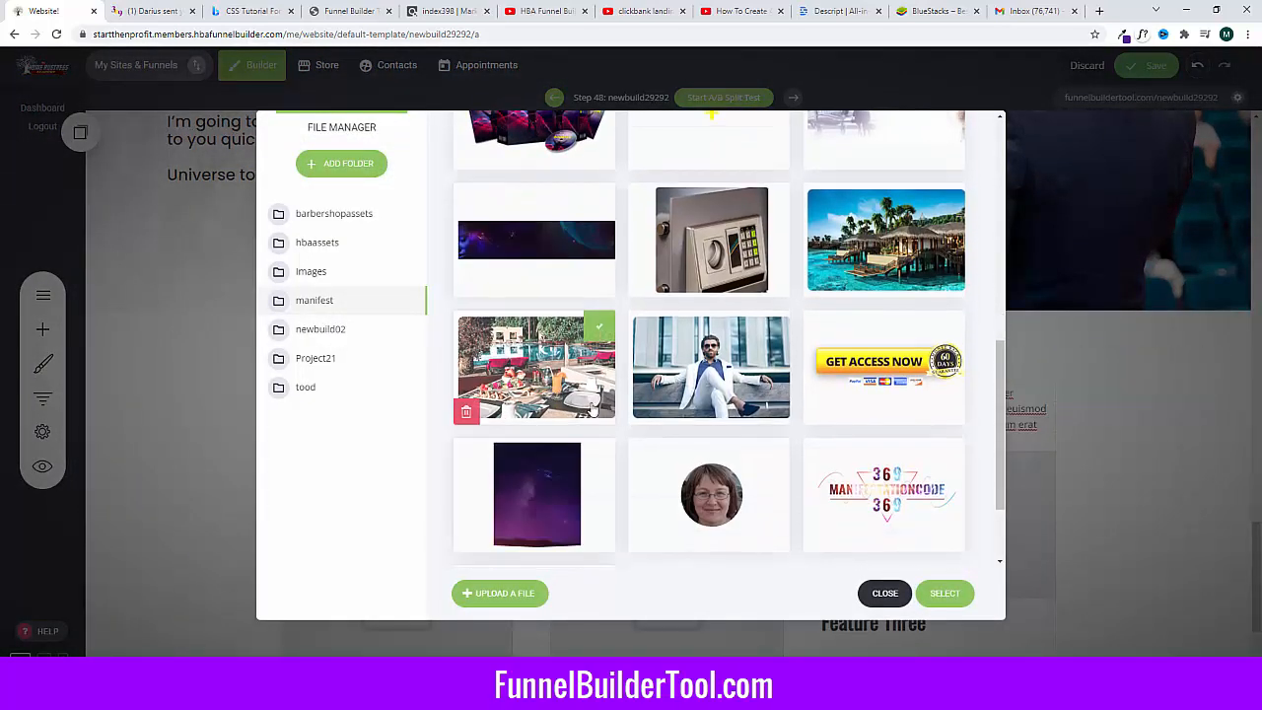
{"action": "left_click", "coordinate": [513, 345]}
{"action": "left_click", "coordinate": [941, 594]}
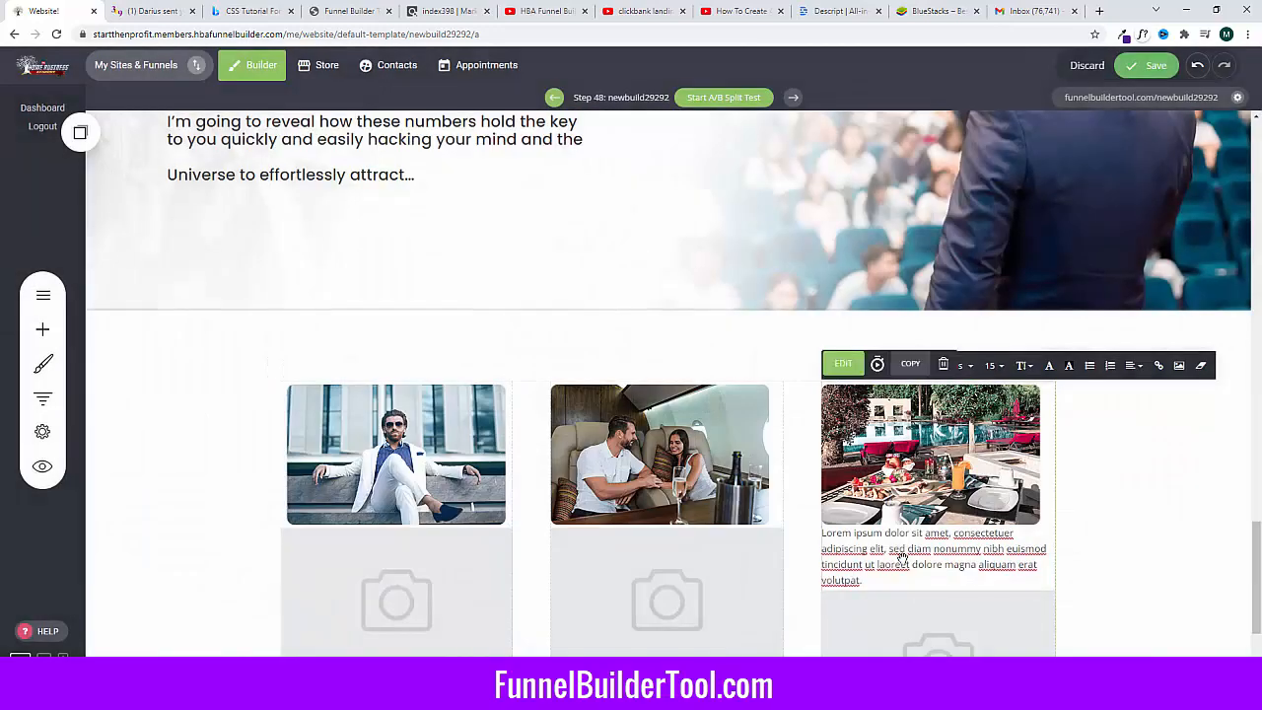
Step: Delete the leftover placeholder text below the poolside dining picture
{"action": "left_click", "coordinate": [900, 559]}
{"action": "key", "text": "ctrl+a"}
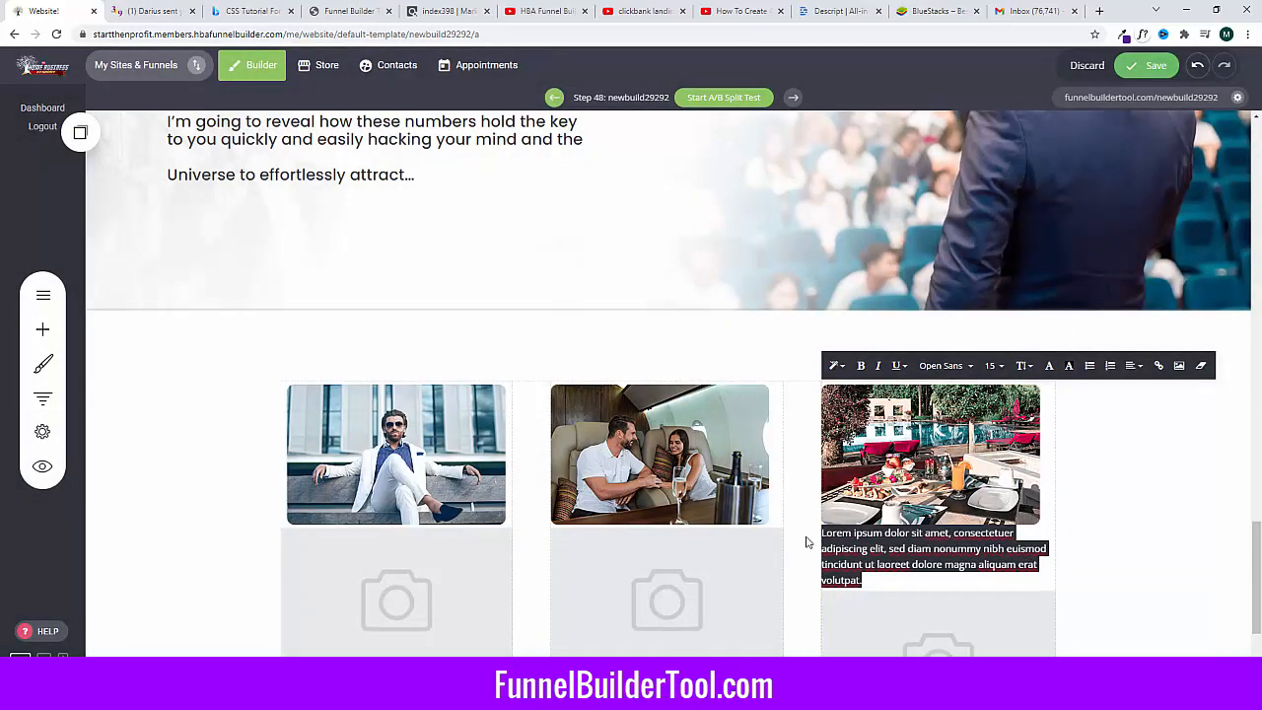
{"action": "key", "text": "BackSpace"}
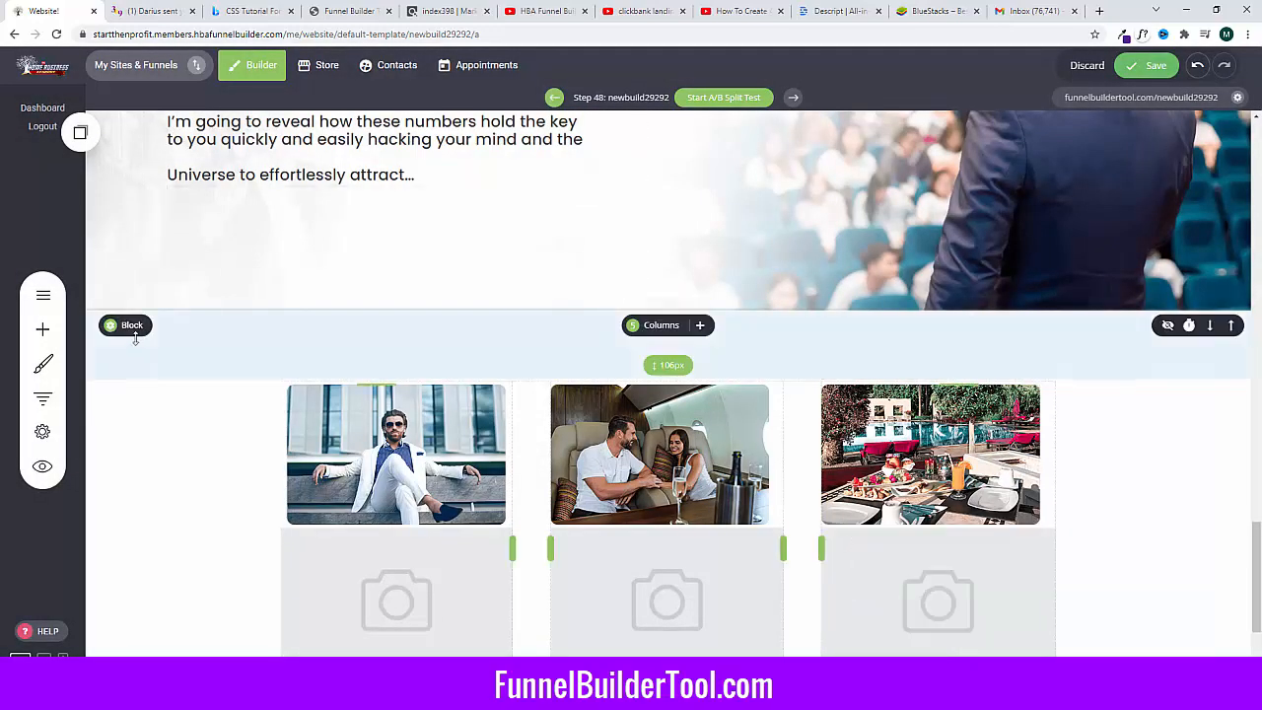
Step: Set the three-column block's background to the dark starry image at the start of the manifest folder
{"action": "left_click", "coordinate": [131, 330]}
{"action": "left_click", "coordinate": [272, 269]}
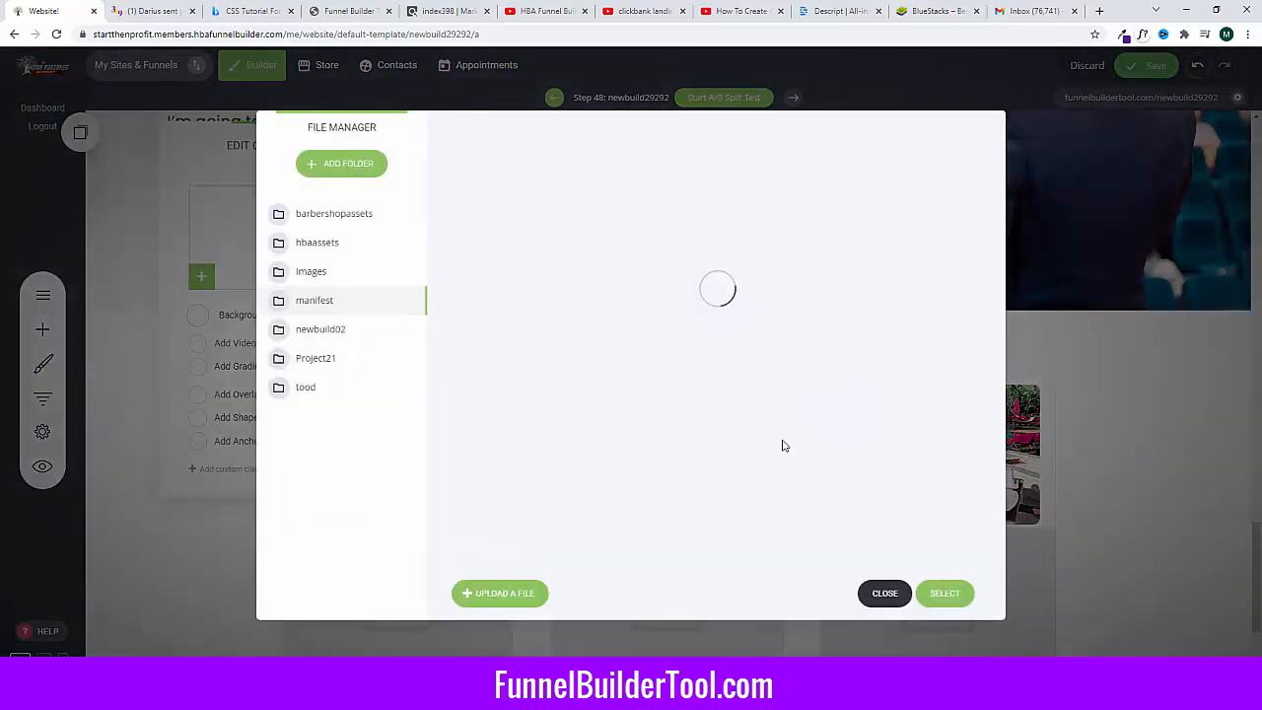
{"action": "scroll", "coordinate": [677, 335], "scroll_direction": "down", "scroll_amount": 3}
{"action": "scroll", "coordinate": [677, 335], "scroll_direction": "up", "scroll_amount": 3}
{"action": "left_click", "coordinate": [677, 194]}
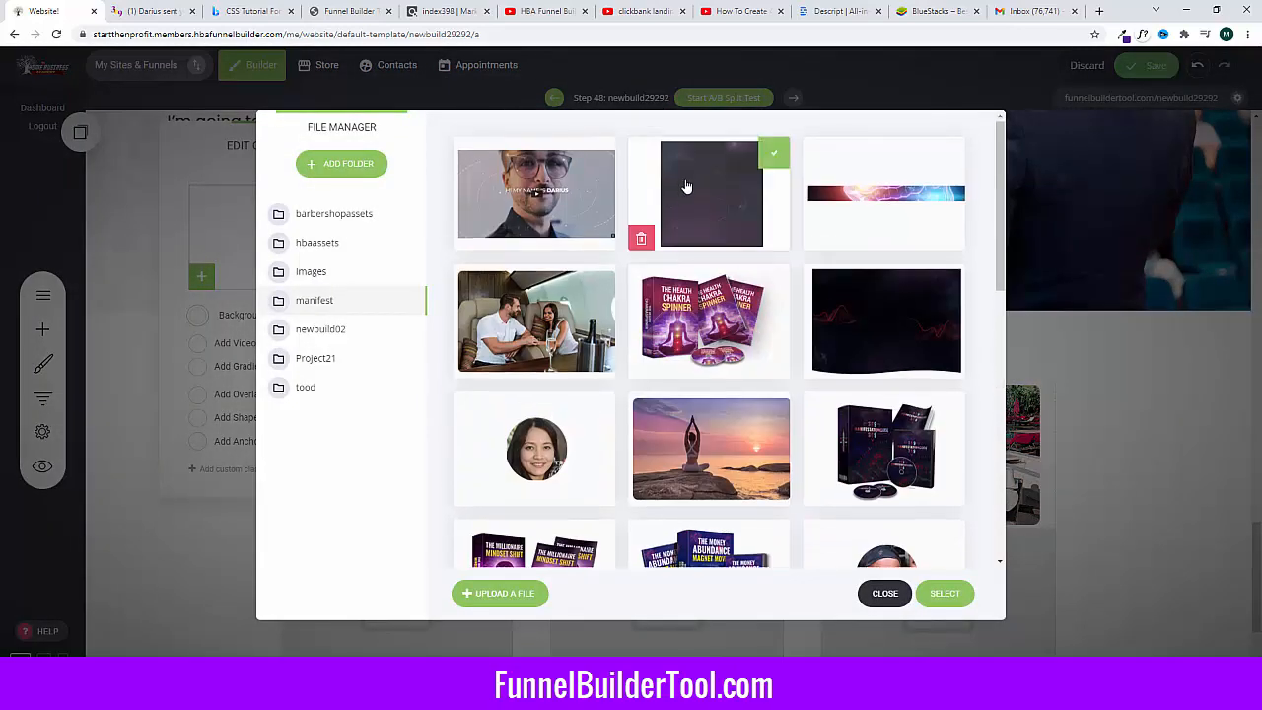
{"action": "left_click", "coordinate": [962, 592]}
{"action": "left_click", "coordinate": [124, 435]}
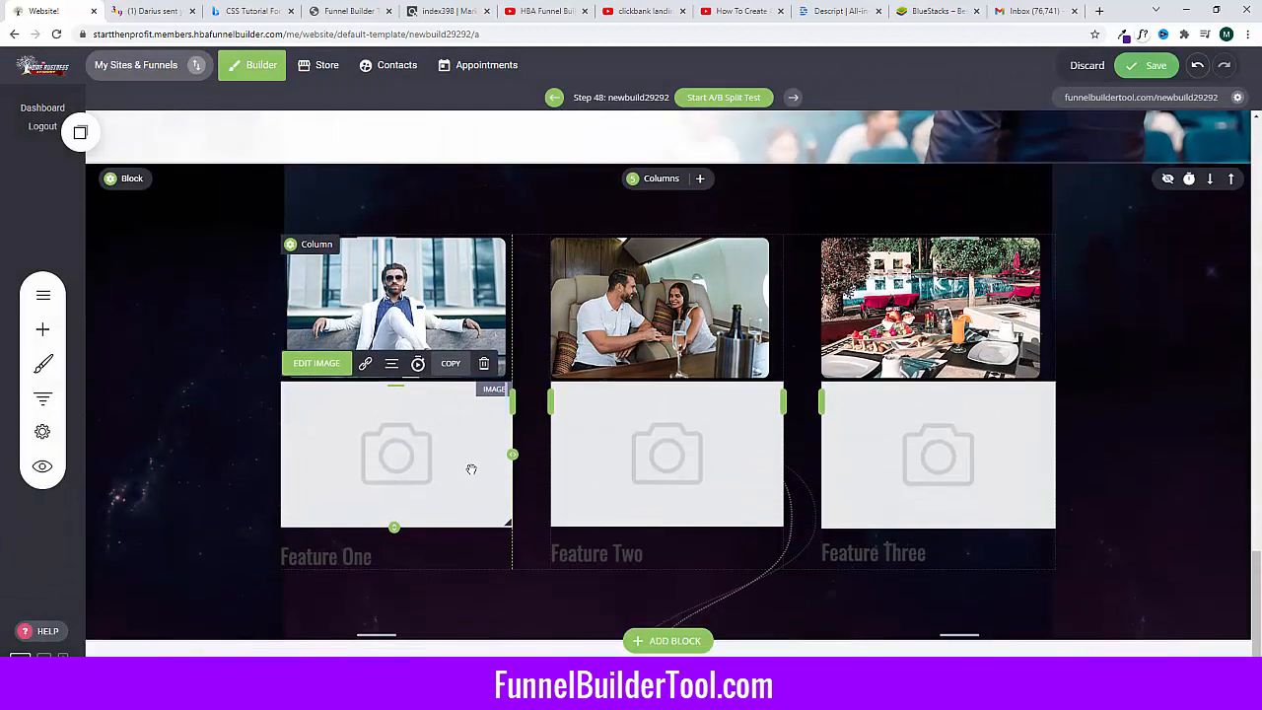
Step: Delete the empty image placeholders above the Feature One, Feature Two and Feature Three headings
{"action": "scroll", "coordinate": [471, 468], "scroll_direction": "down", "scroll_amount": 2}
{"action": "left_click", "coordinate": [484, 365]}
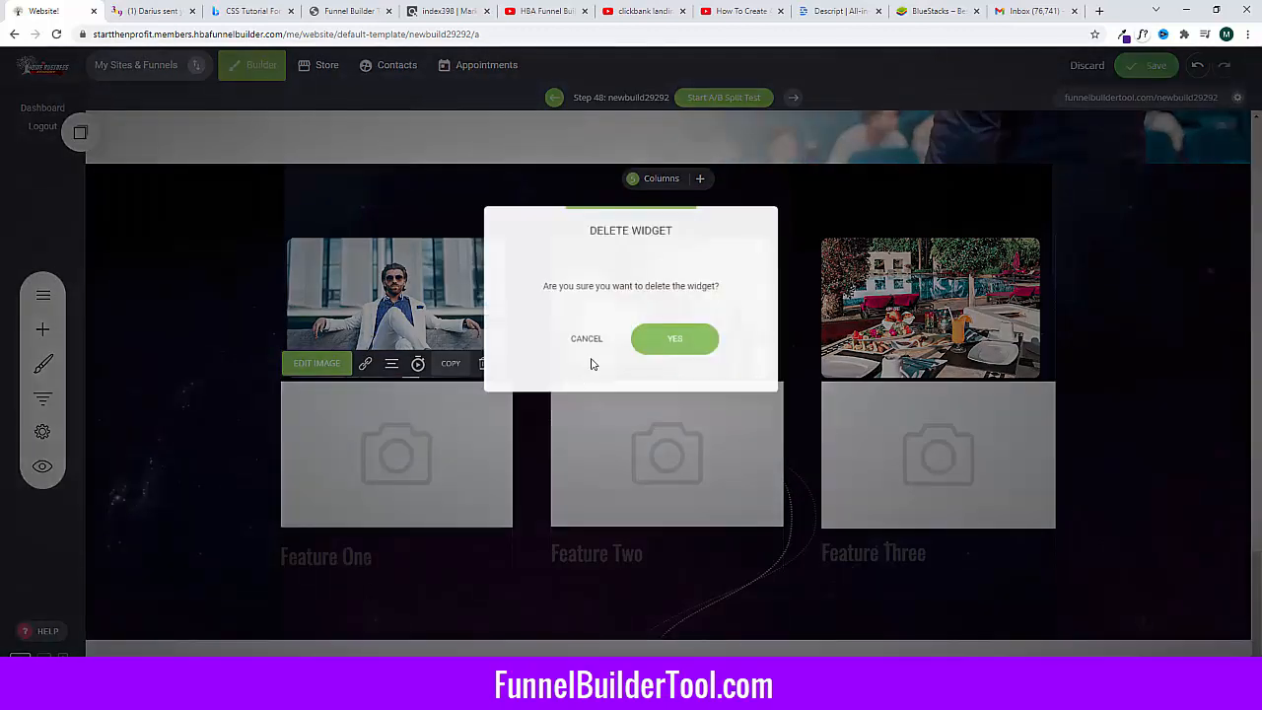
{"action": "left_click", "coordinate": [679, 342]}
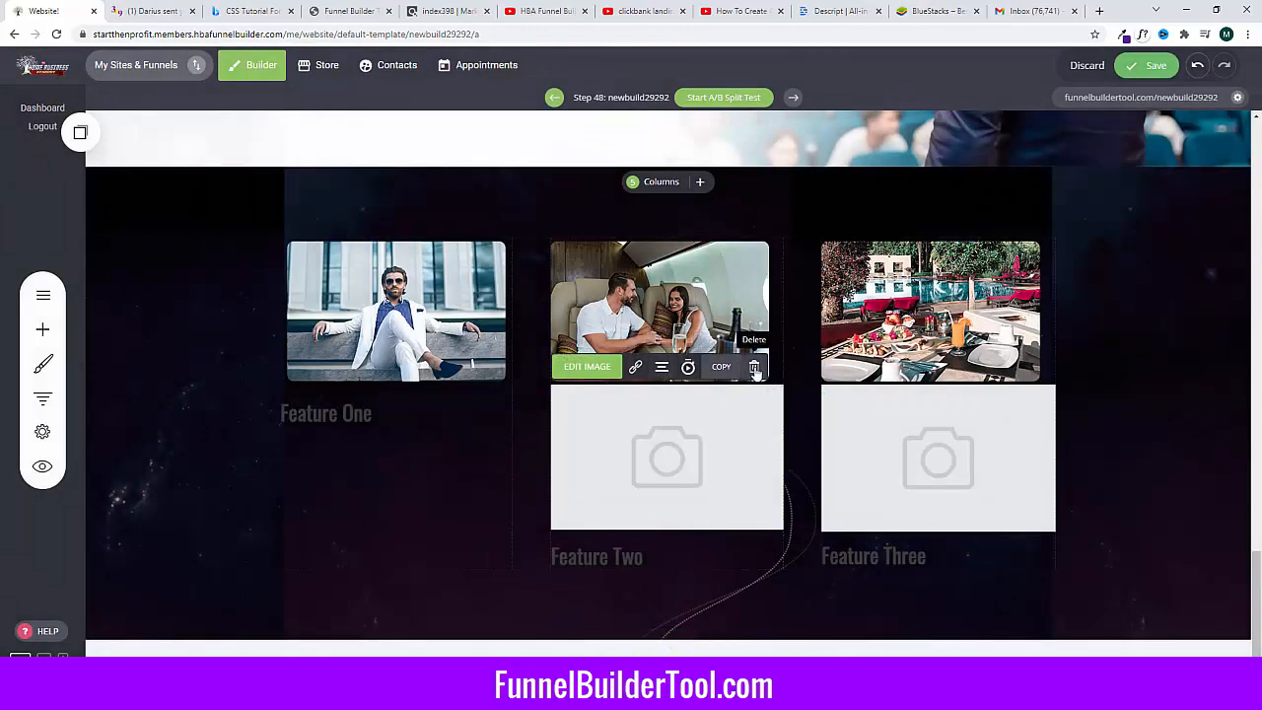
{"action": "left_click", "coordinate": [755, 368]}
{"action": "left_click", "coordinate": [686, 345]}
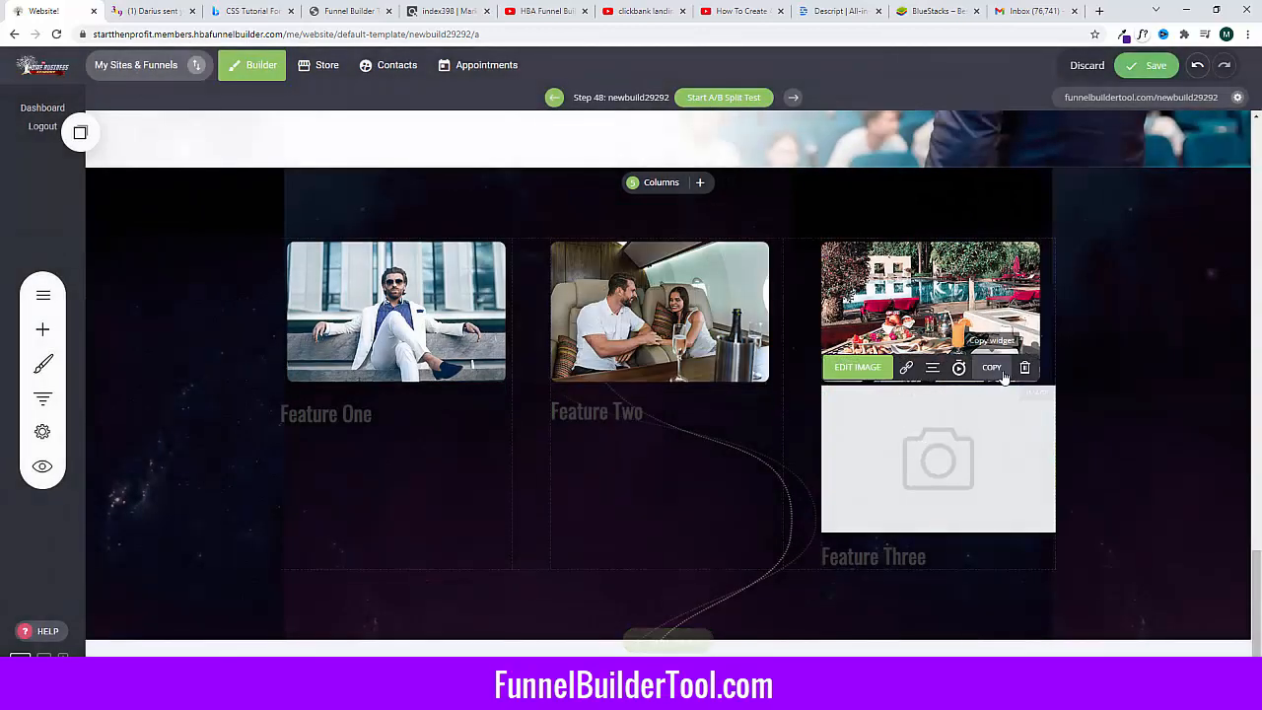
{"action": "left_click", "coordinate": [1025, 367]}
{"action": "left_click", "coordinate": [679, 341]}
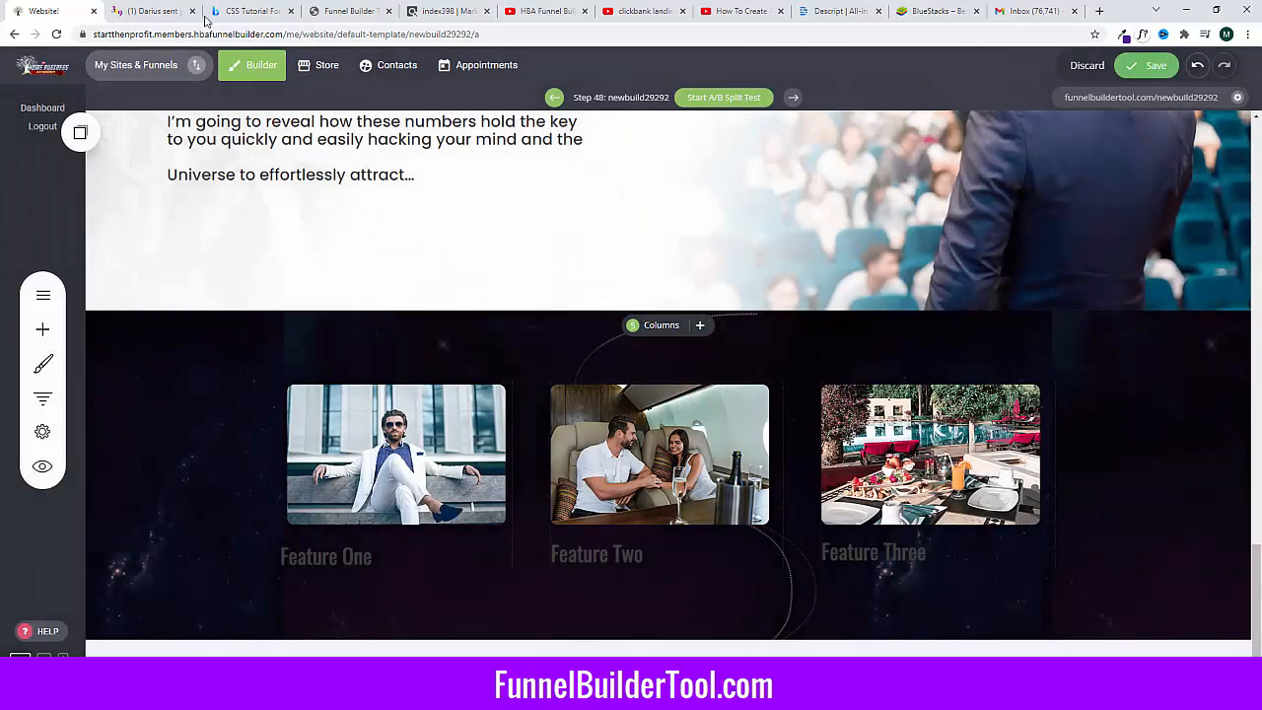
Step: Copy the caption "A billionaire lifestyle" from the reference page and replace the Feature One heading with it
{"action": "left_click", "coordinate": [147, 11]}
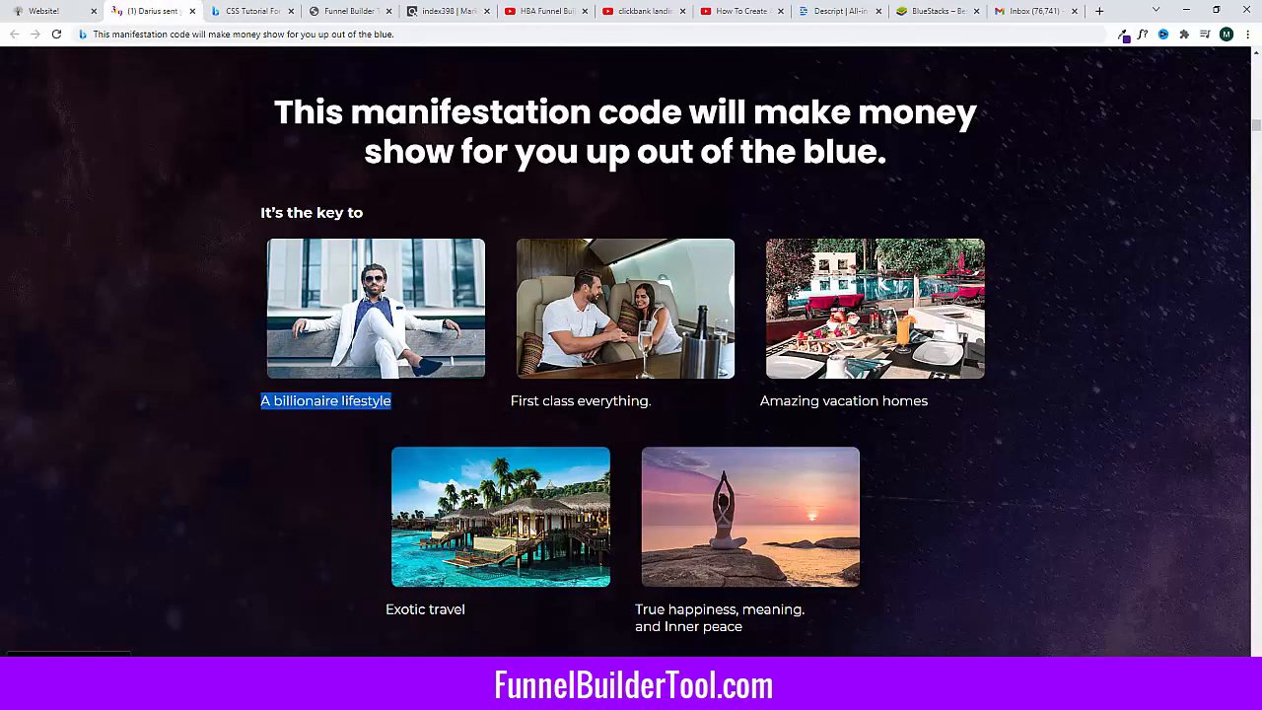
{"action": "right_click", "coordinate": [340, 401]}
{"action": "left_click", "coordinate": [358, 411]}
{"action": "left_click", "coordinate": [67, 14]}
{"action": "left_click", "coordinate": [326, 557]}
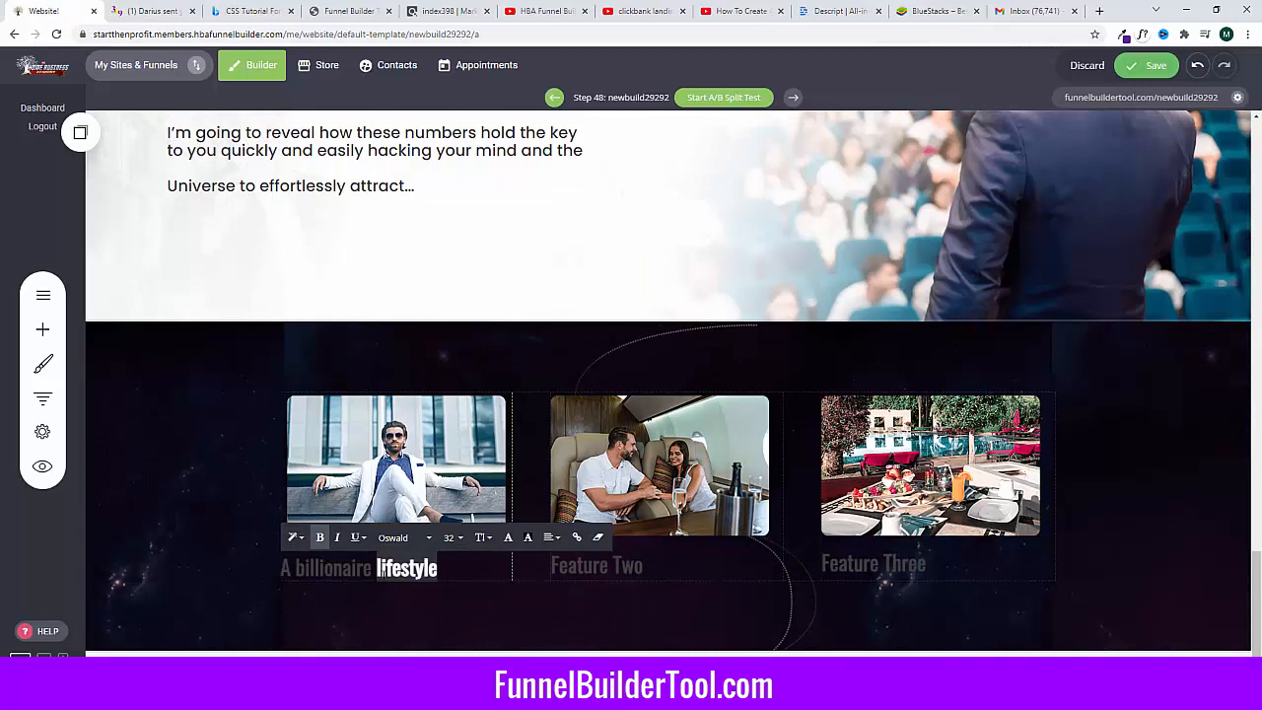
Step: Set the "A billionaire lifestyle" heading's font to Poppins and try a smaller header style on it
{"action": "left_click", "coordinate": [392, 539]}
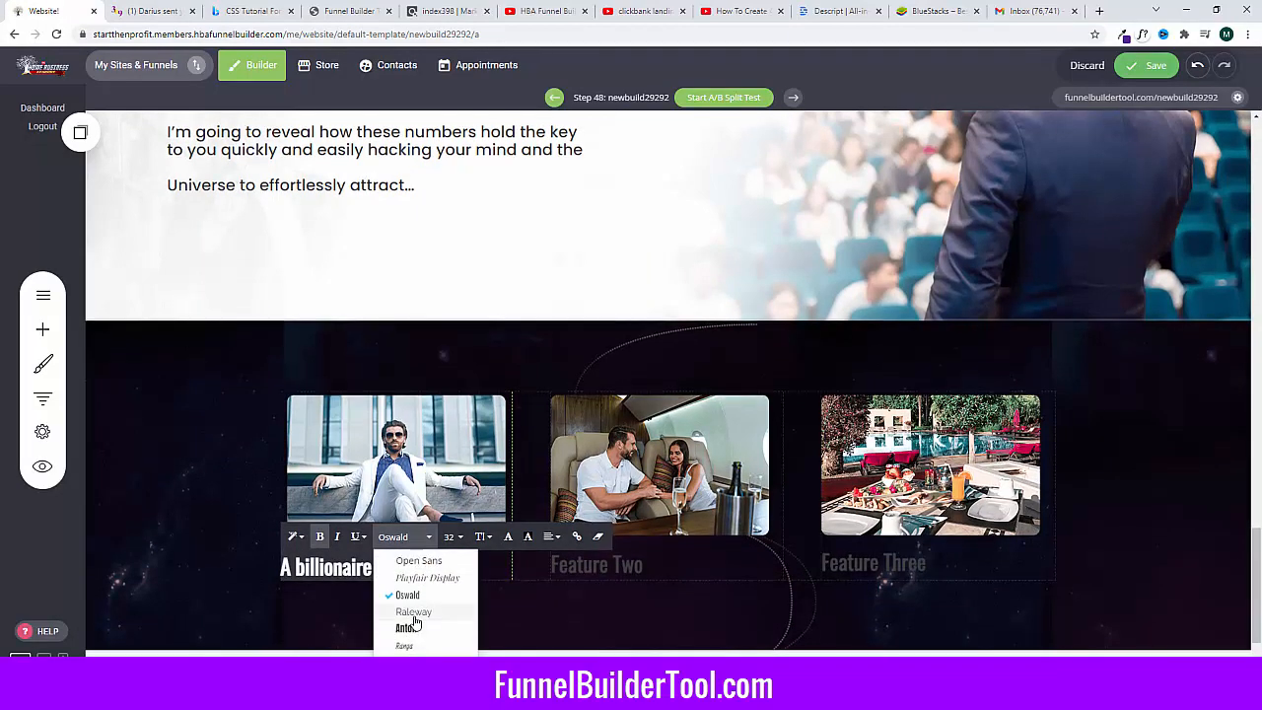
{"action": "scroll", "coordinate": [414, 625], "scroll_direction": "down", "scroll_amount": 2}
{"action": "left_click", "coordinate": [427, 552]}
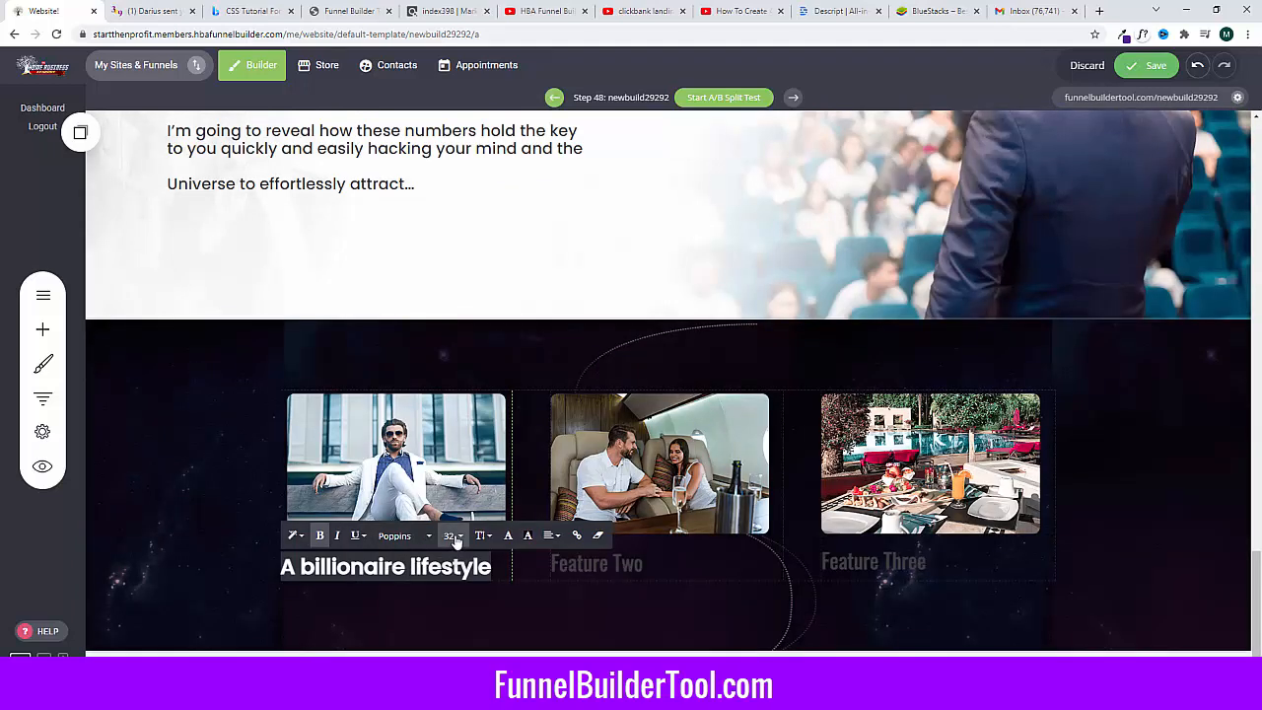
{"action": "left_click", "coordinate": [296, 537]}
{"action": "scroll", "coordinate": [325, 650], "scroll_direction": "down", "scroll_amount": 1}
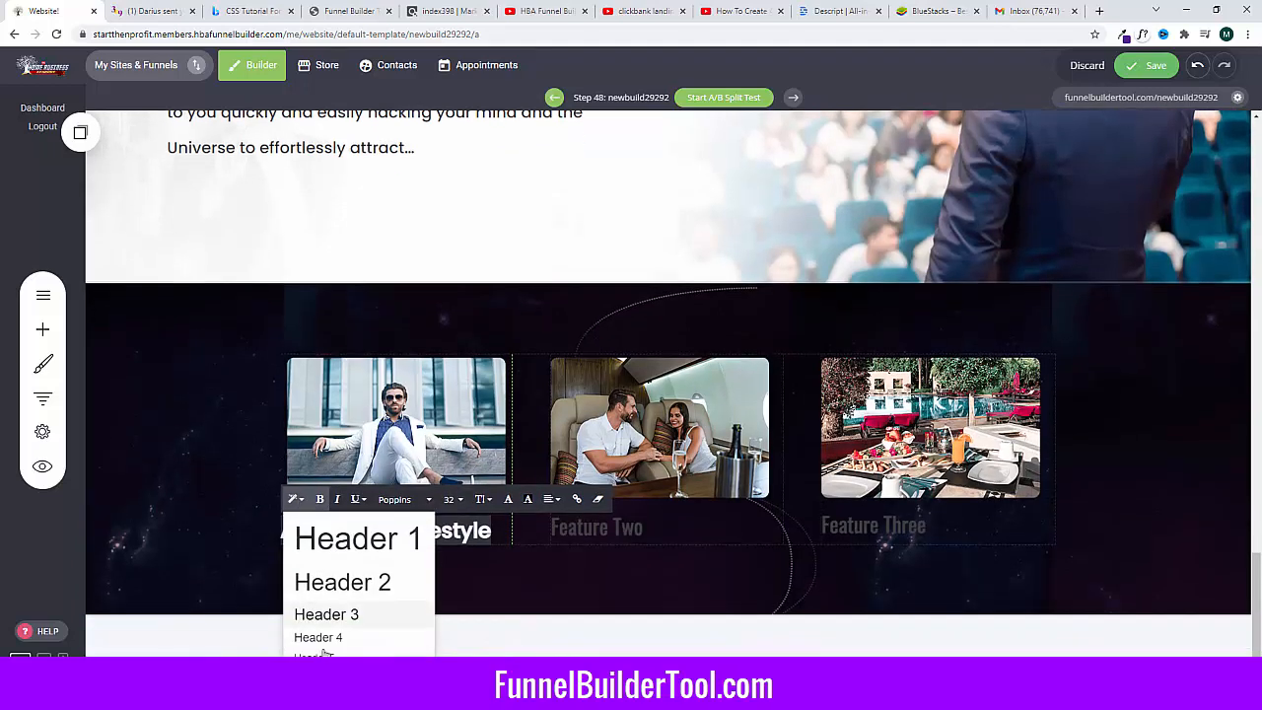
{"action": "left_click", "coordinate": [318, 638]}
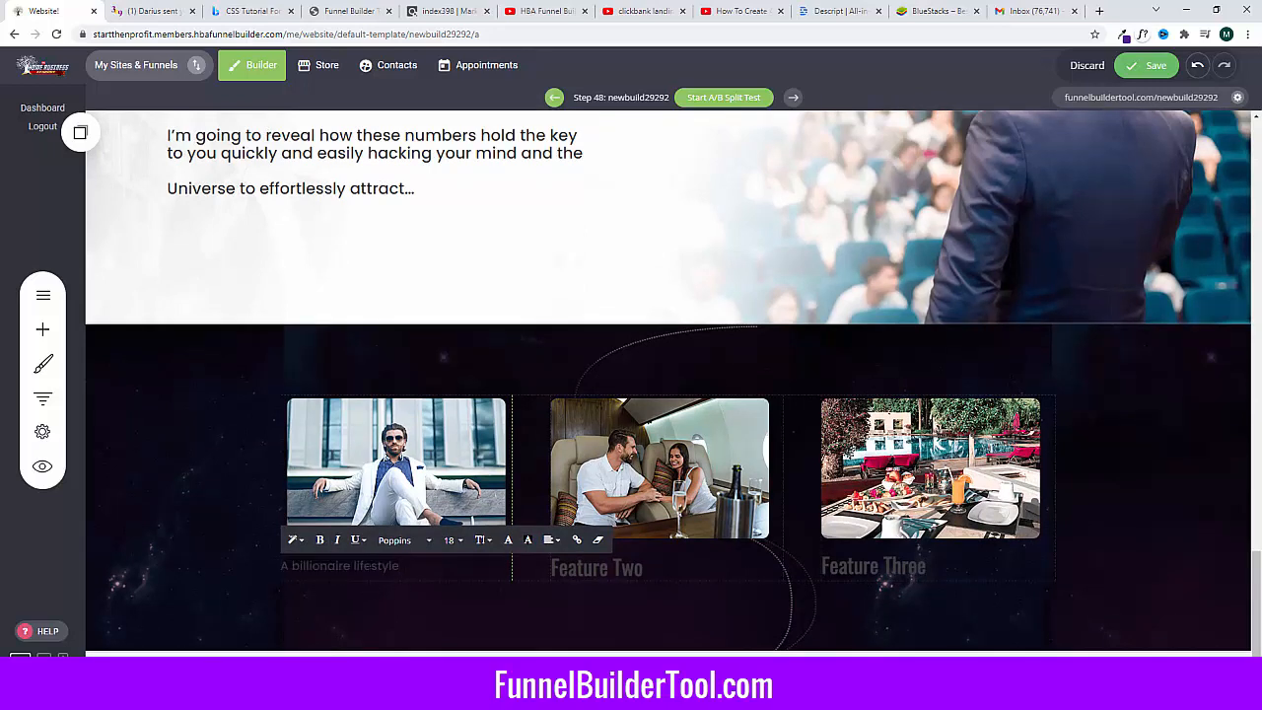
Step: Apply the Header 4 style to the "A billionaire lifestyle" heading and color its text white
{"action": "left_click", "coordinate": [294, 540]}
{"action": "scroll", "coordinate": [301, 555], "scroll_direction": "down", "scroll_amount": 1}
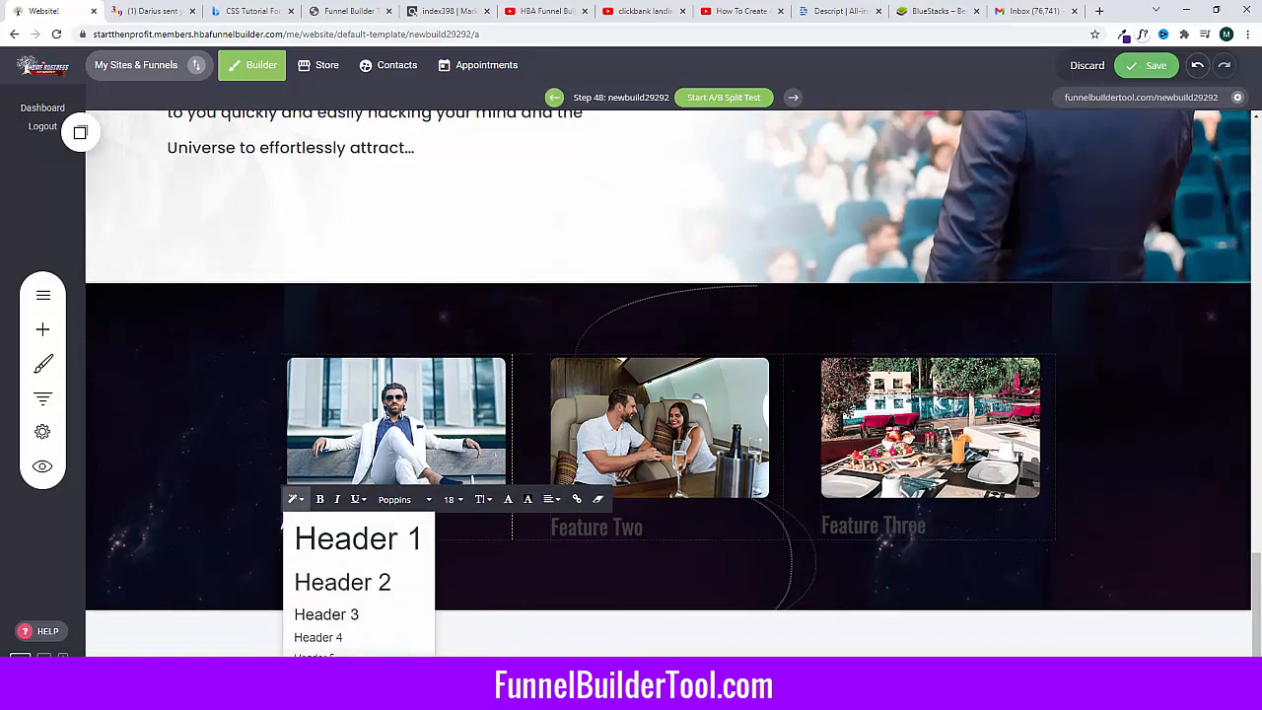
{"action": "left_click", "coordinate": [335, 638]}
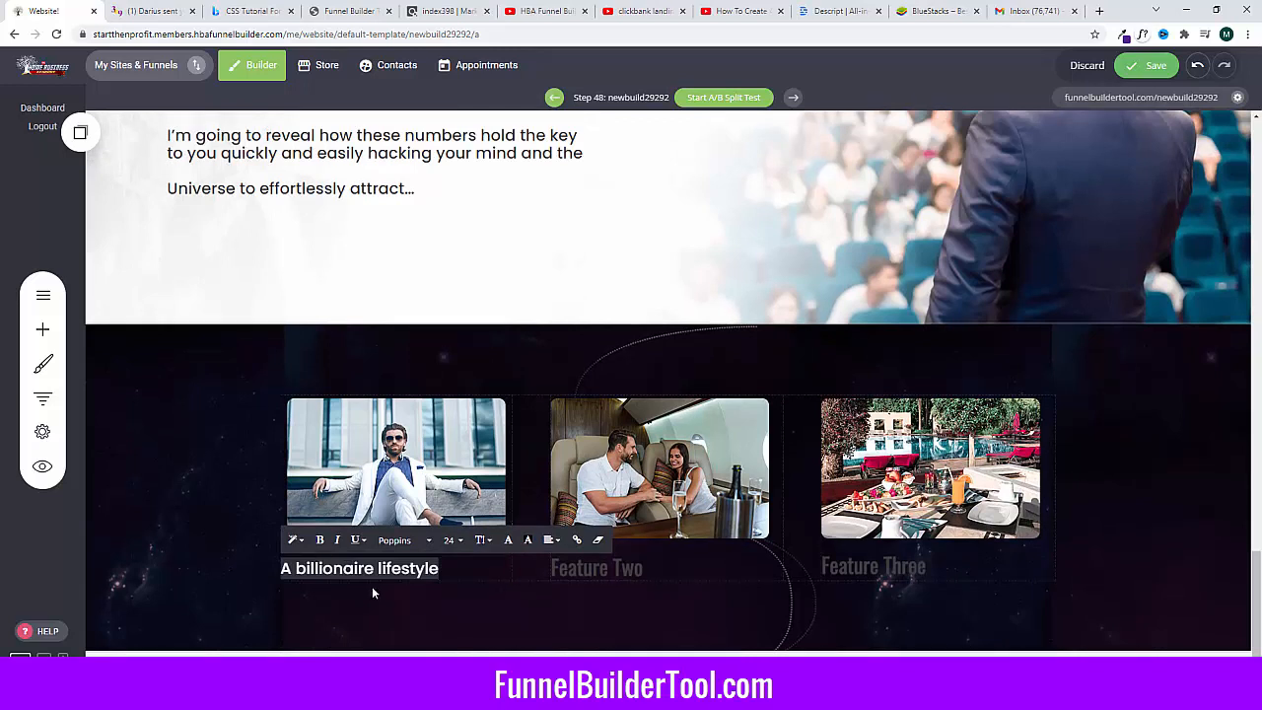
{"action": "left_click", "coordinate": [508, 541]}
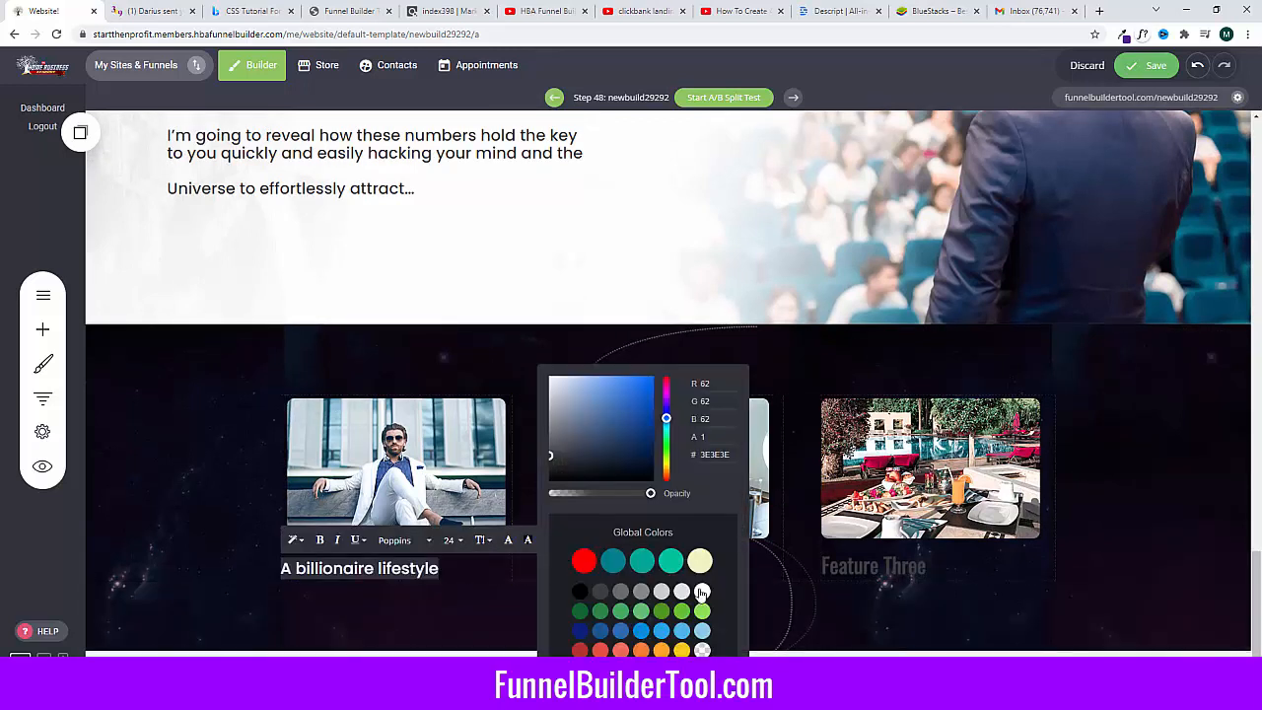
{"action": "left_click", "coordinate": [563, 596]}
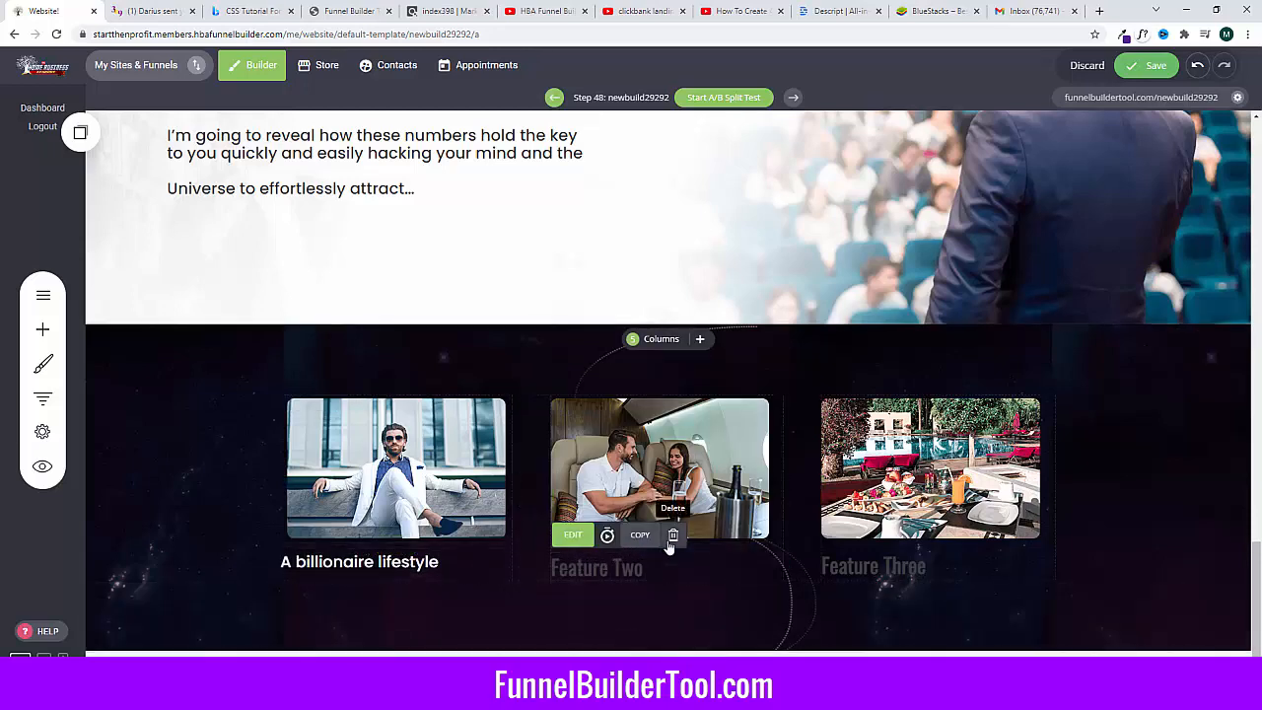
Step: Delete the Feature Two and Feature Three heading widgets
{"action": "left_click", "coordinate": [673, 534]}
{"action": "left_click", "coordinate": [689, 353]}
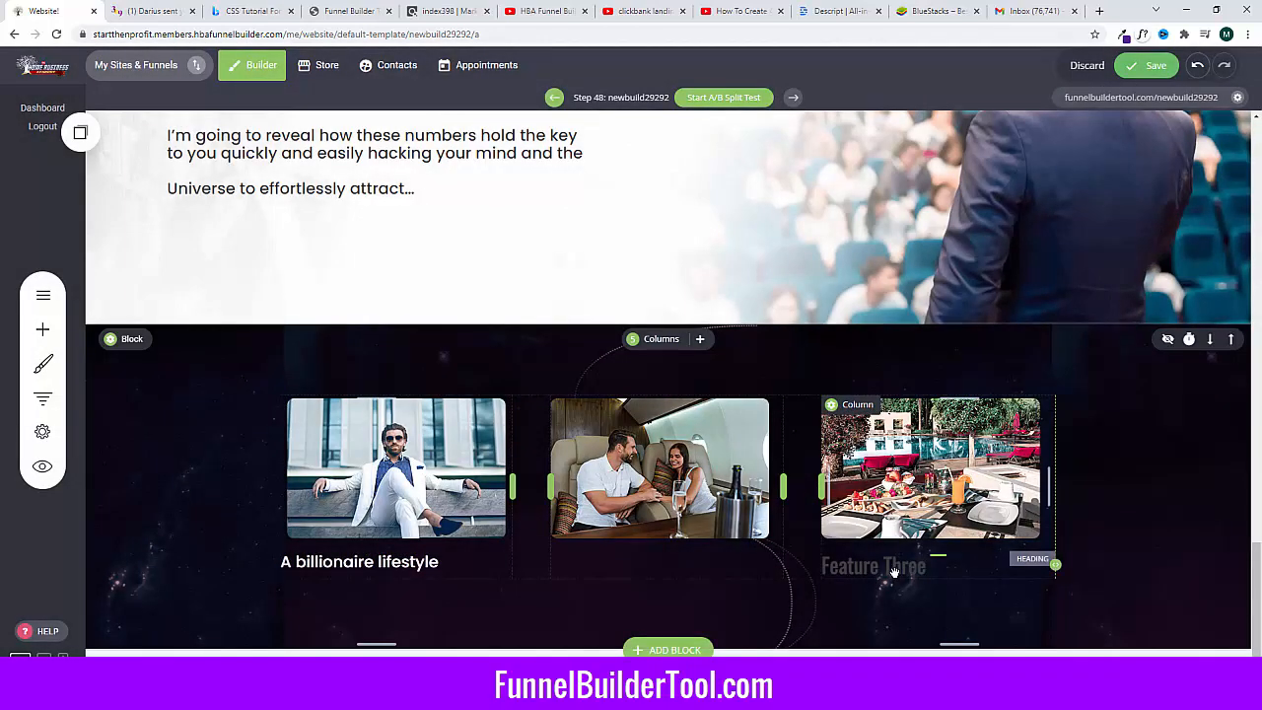
{"action": "left_click", "coordinate": [944, 533]}
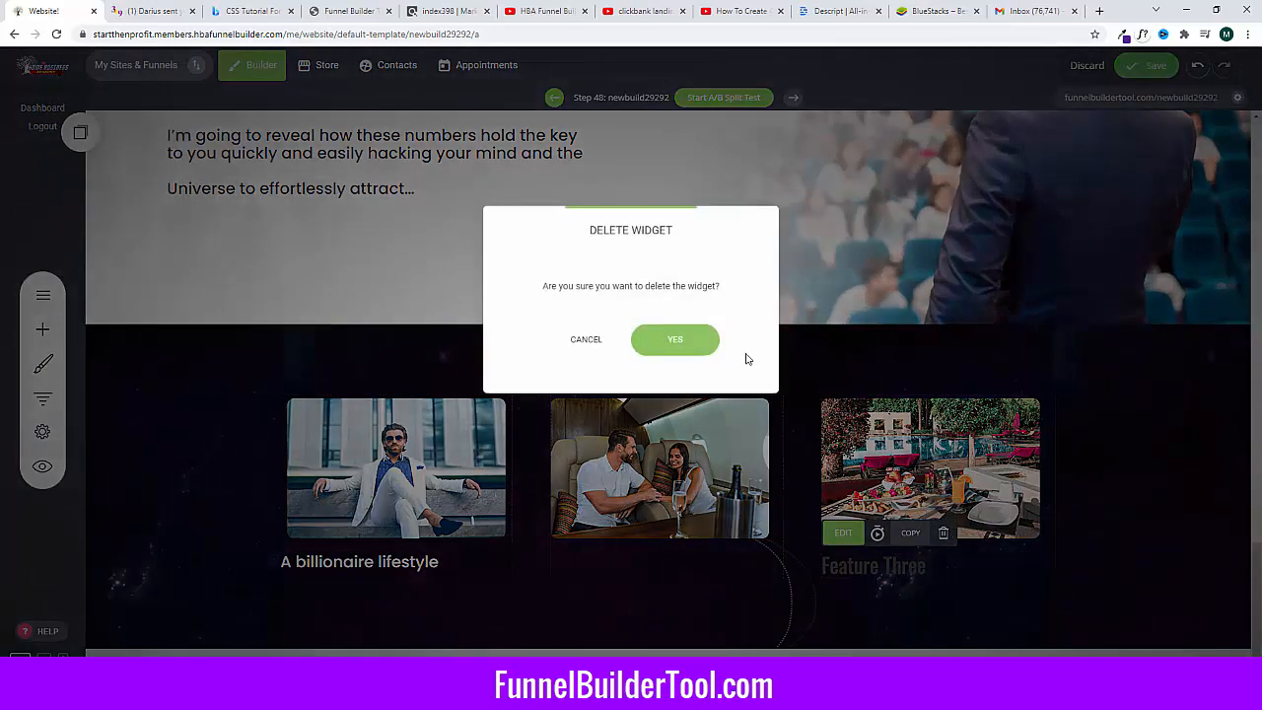
{"action": "left_click", "coordinate": [689, 353]}
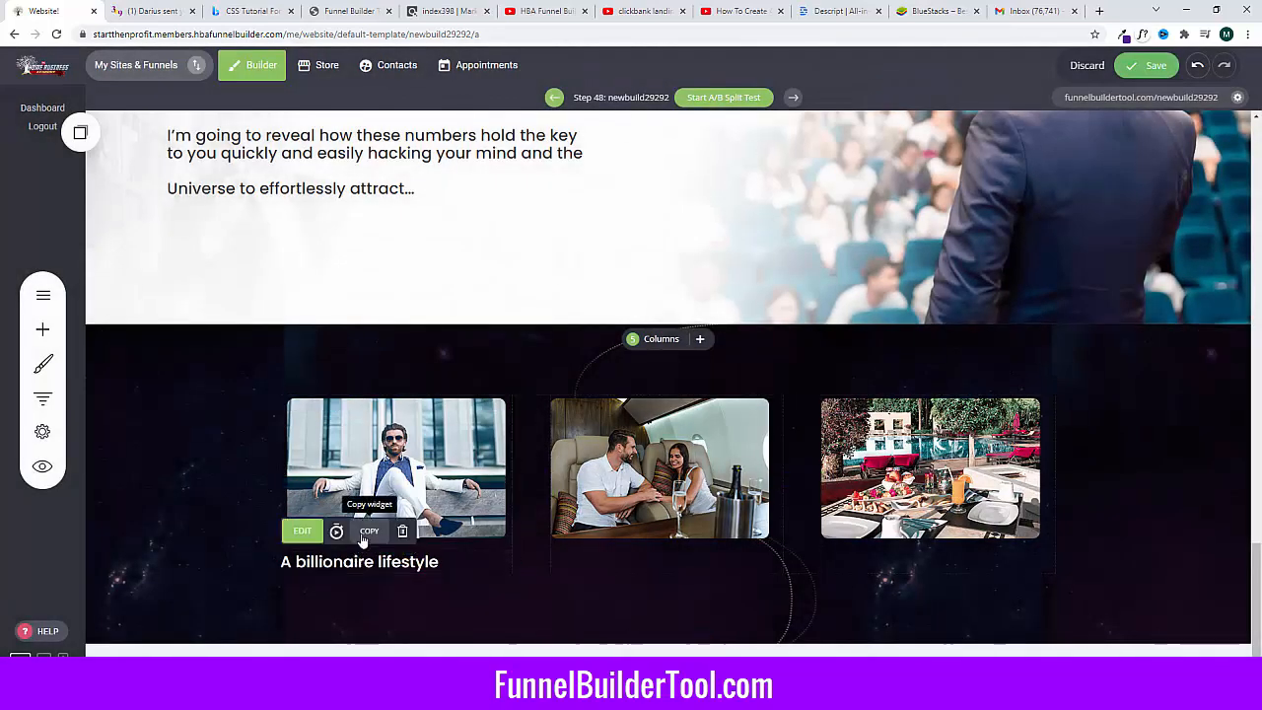
Step: Place copies of the "A billionaire lifestyle" heading under the second and third lifestyle images
{"action": "left_click", "coordinate": [80, 132]}
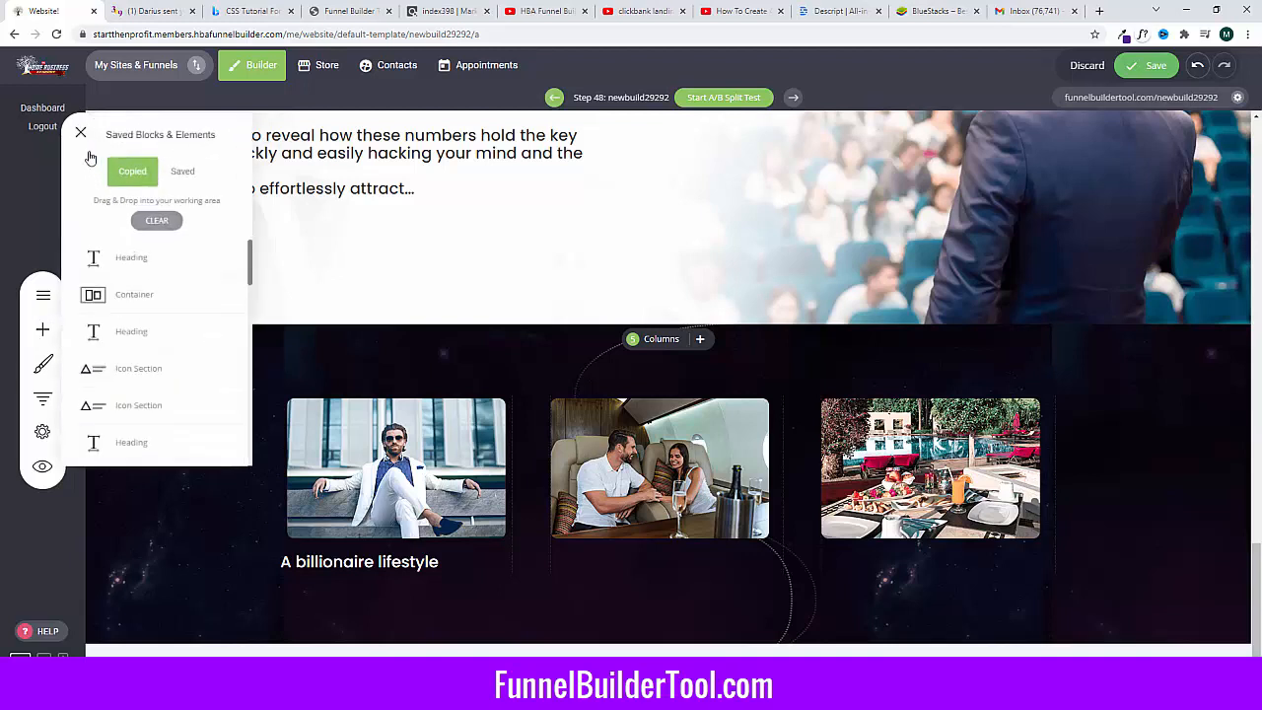
{"action": "left_click_drag", "start_coordinate": [128, 261], "coordinate": [688, 550]}
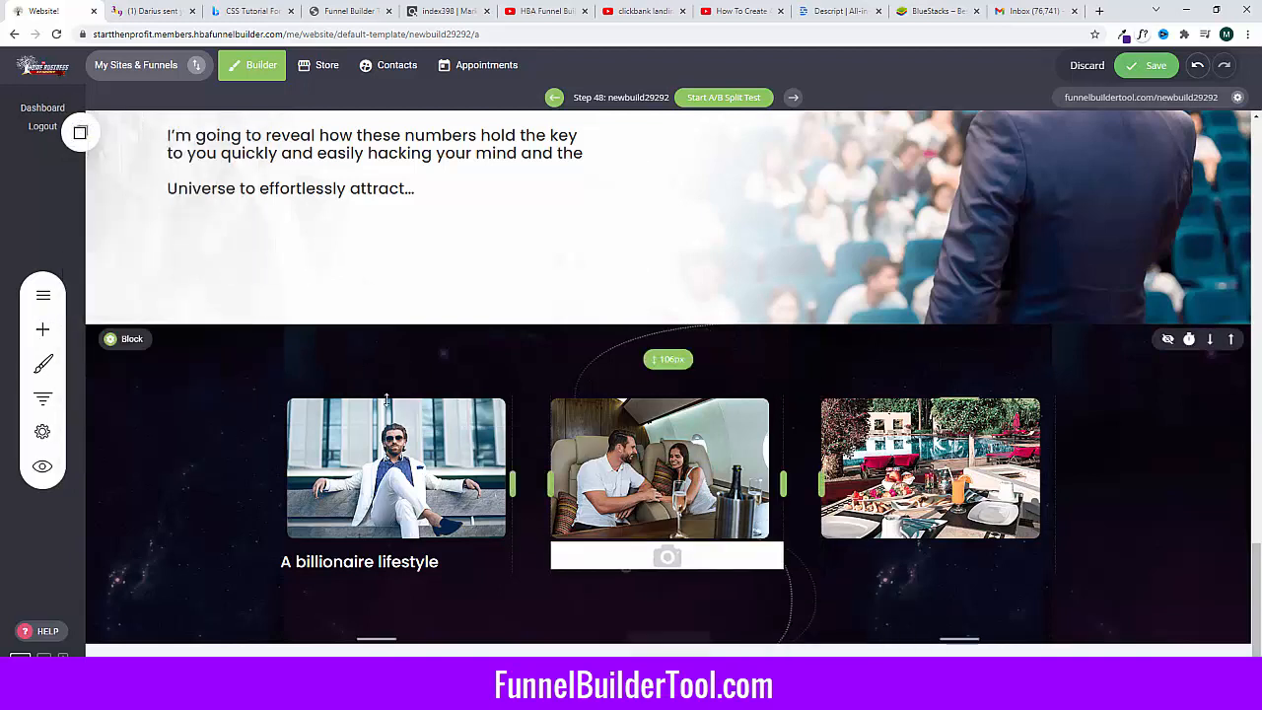
{"action": "left_click", "coordinate": [80, 133]}
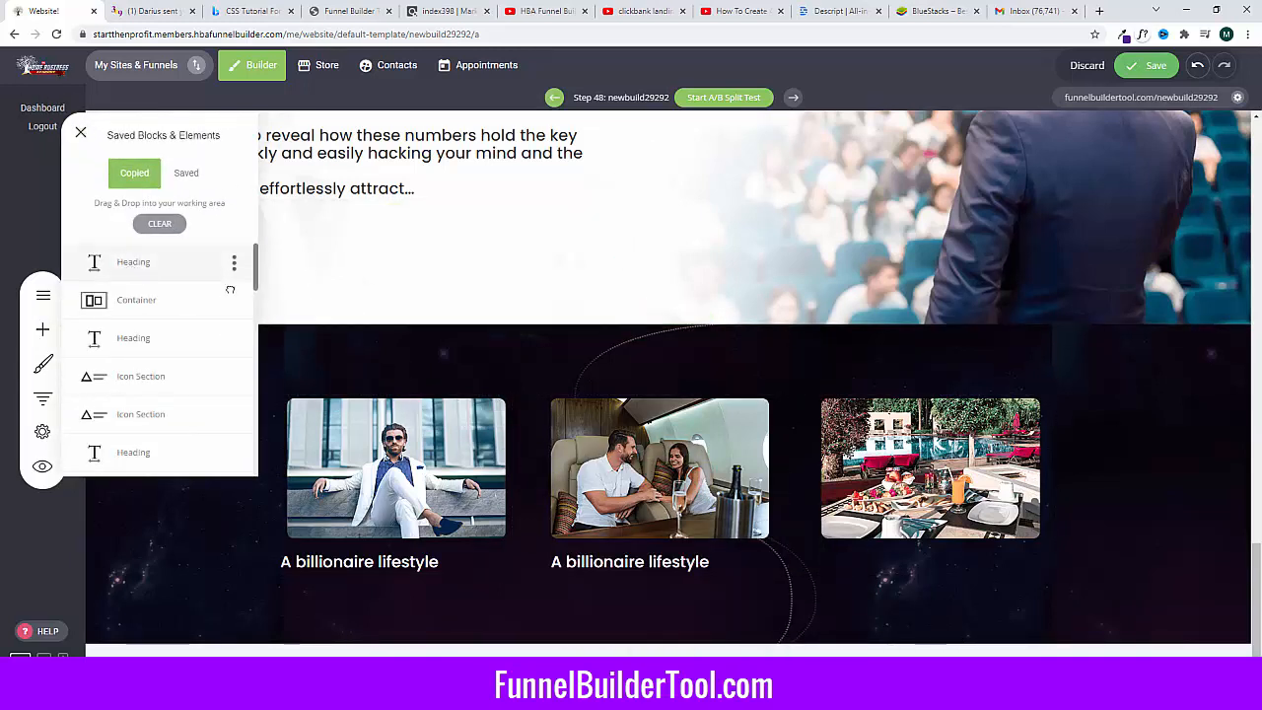
{"action": "left_click_drag", "start_coordinate": [128, 257], "coordinate": [801, 570]}
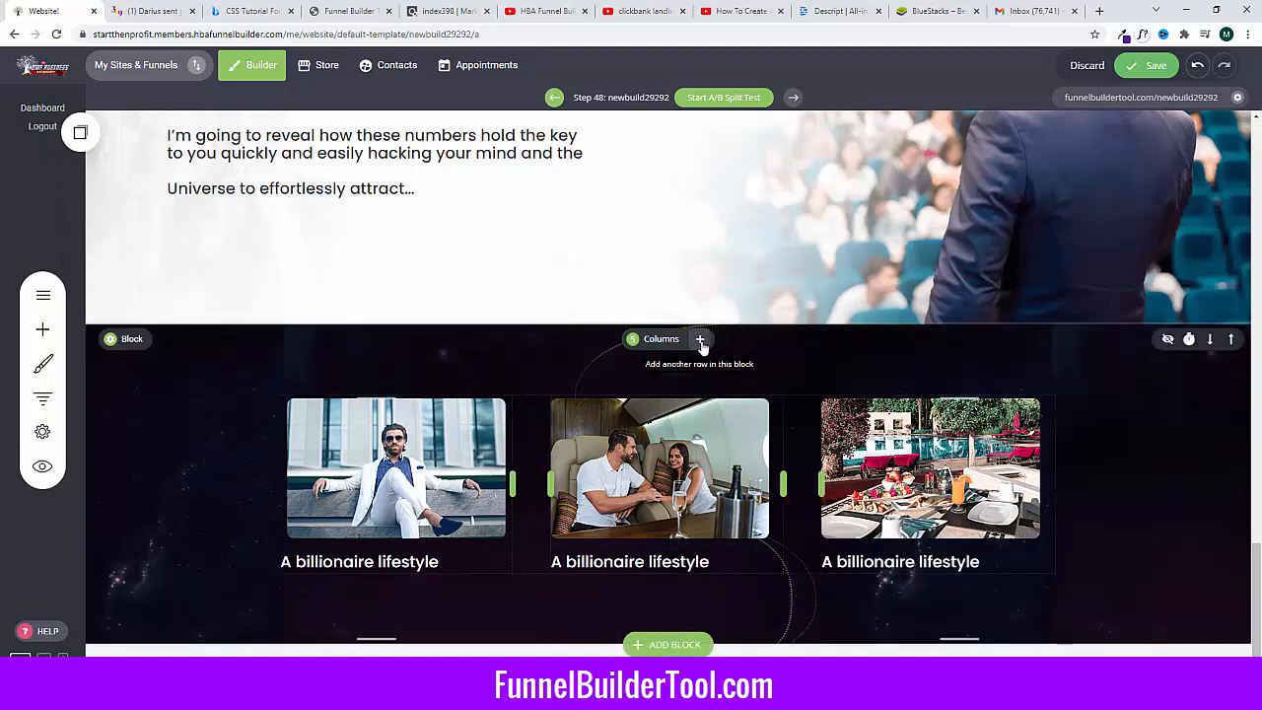
Step: Add a row to the dark block, move it below the image row, and place a spacer widget in it
{"action": "left_click", "coordinate": [700, 339]}
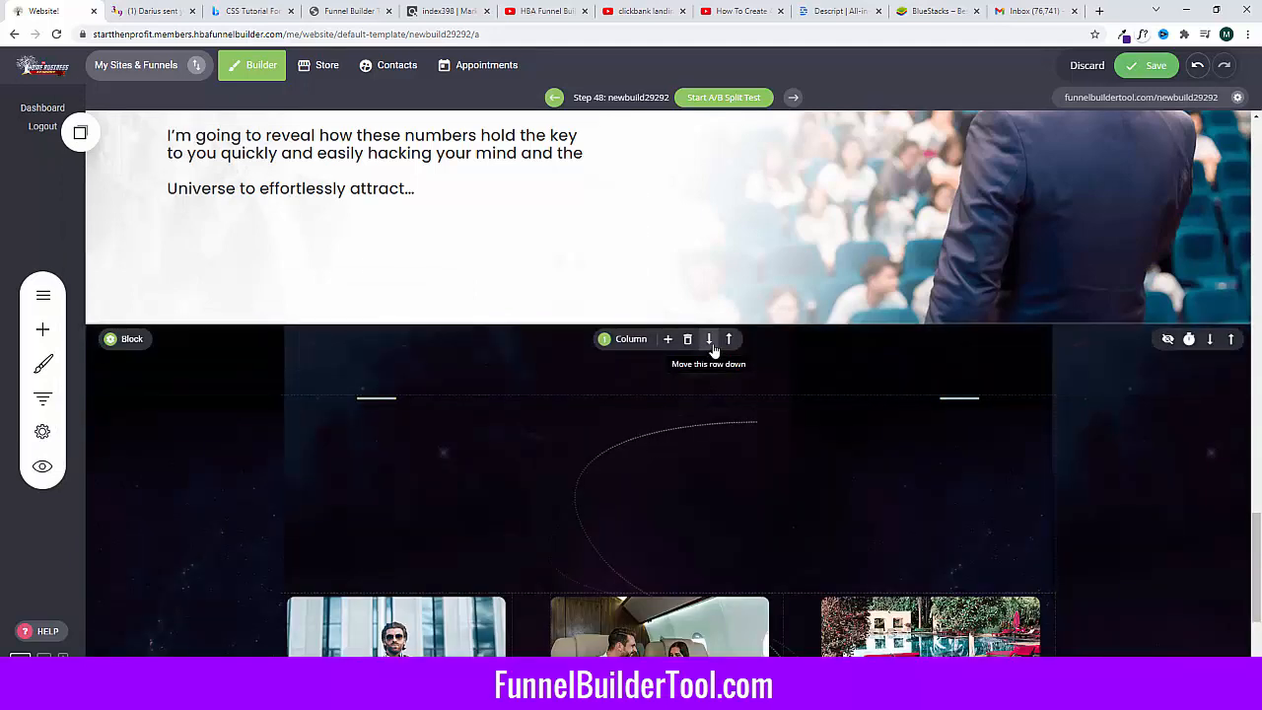
{"action": "left_click", "coordinate": [725, 339]}
{"action": "left_click", "coordinate": [43, 328]}
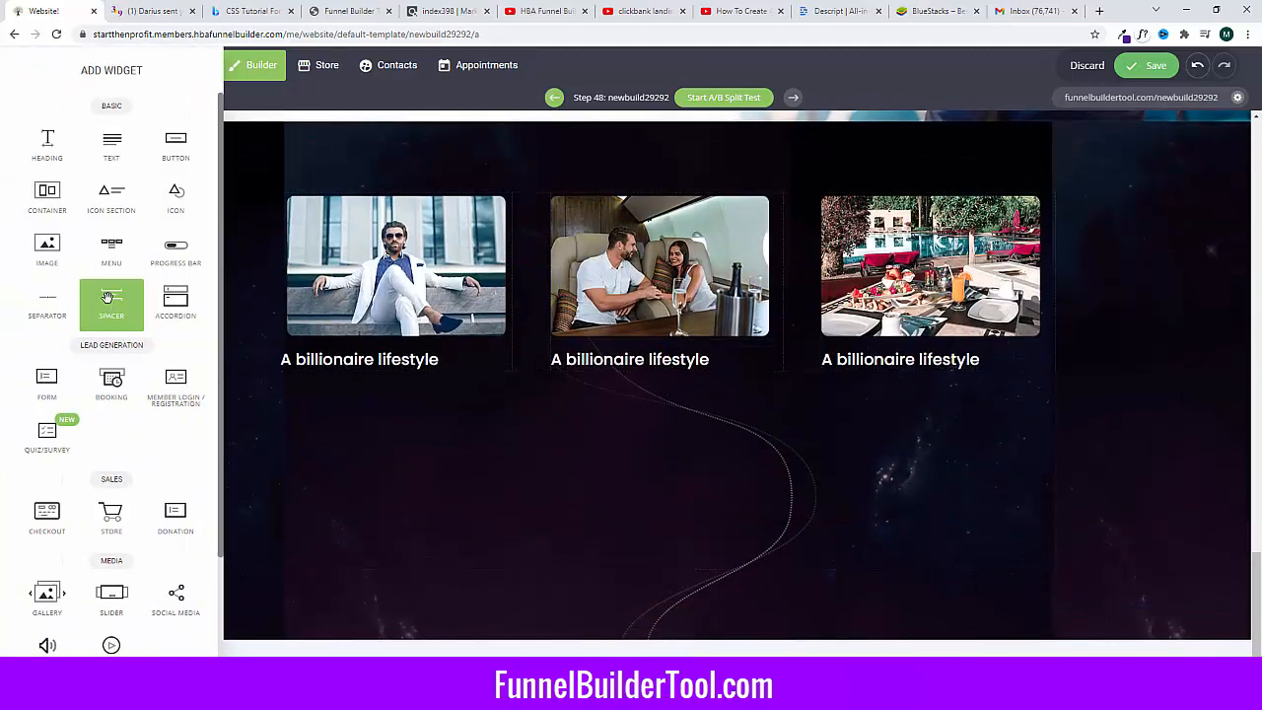
{"action": "left_click_drag", "start_coordinate": [107, 299], "coordinate": [552, 489]}
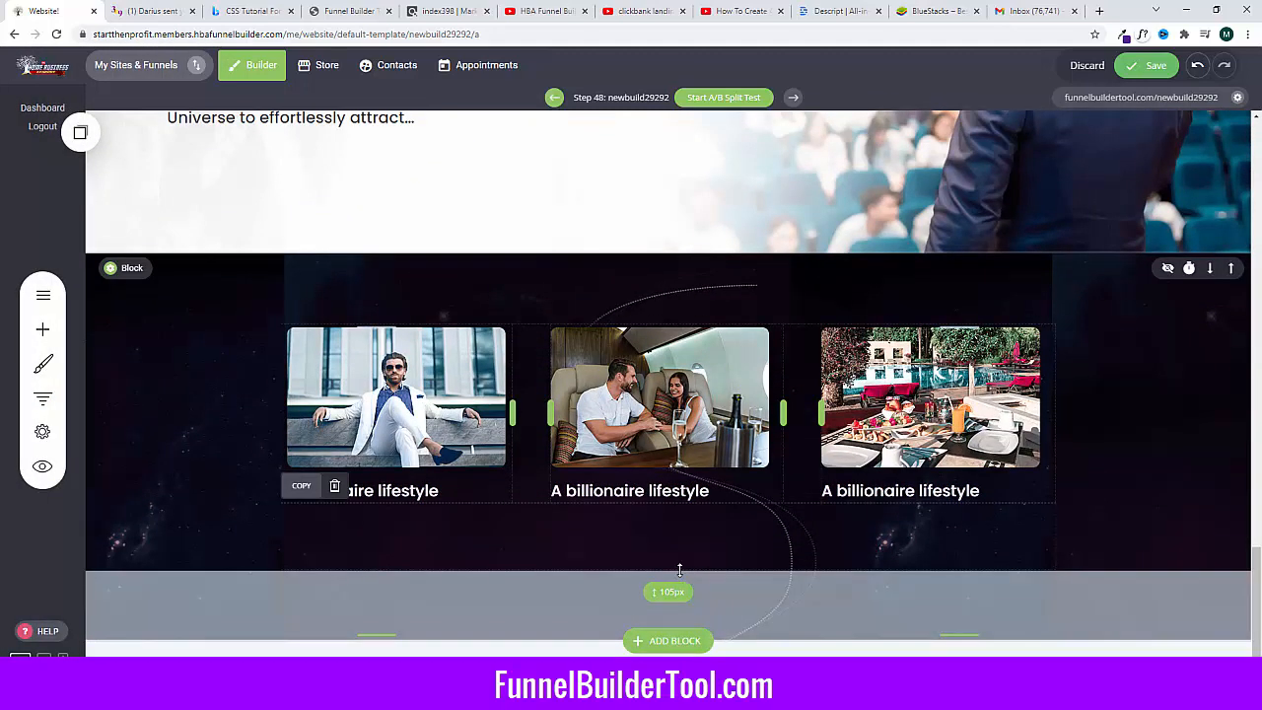
{"action": "left_click_drag", "start_coordinate": [667, 567], "coordinate": [669, 524]}
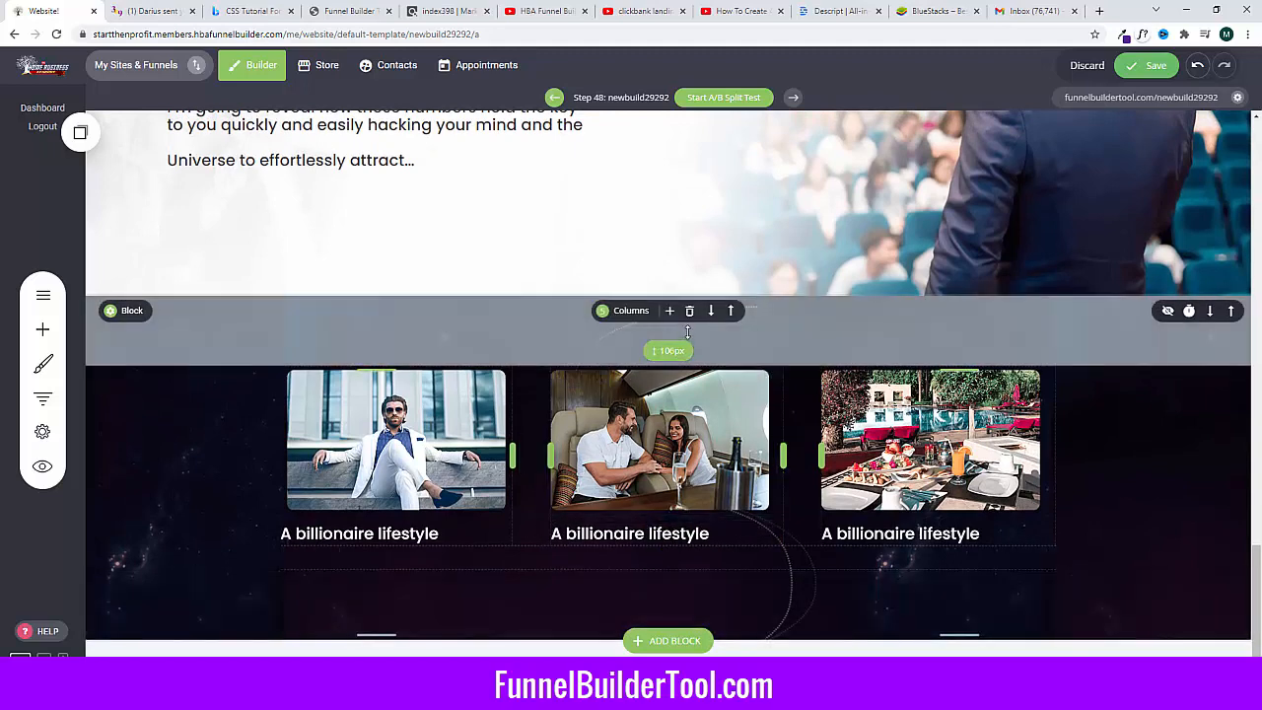
Step: Add another row below the spacer row and split it into five columns
{"action": "left_click", "coordinate": [671, 312]}
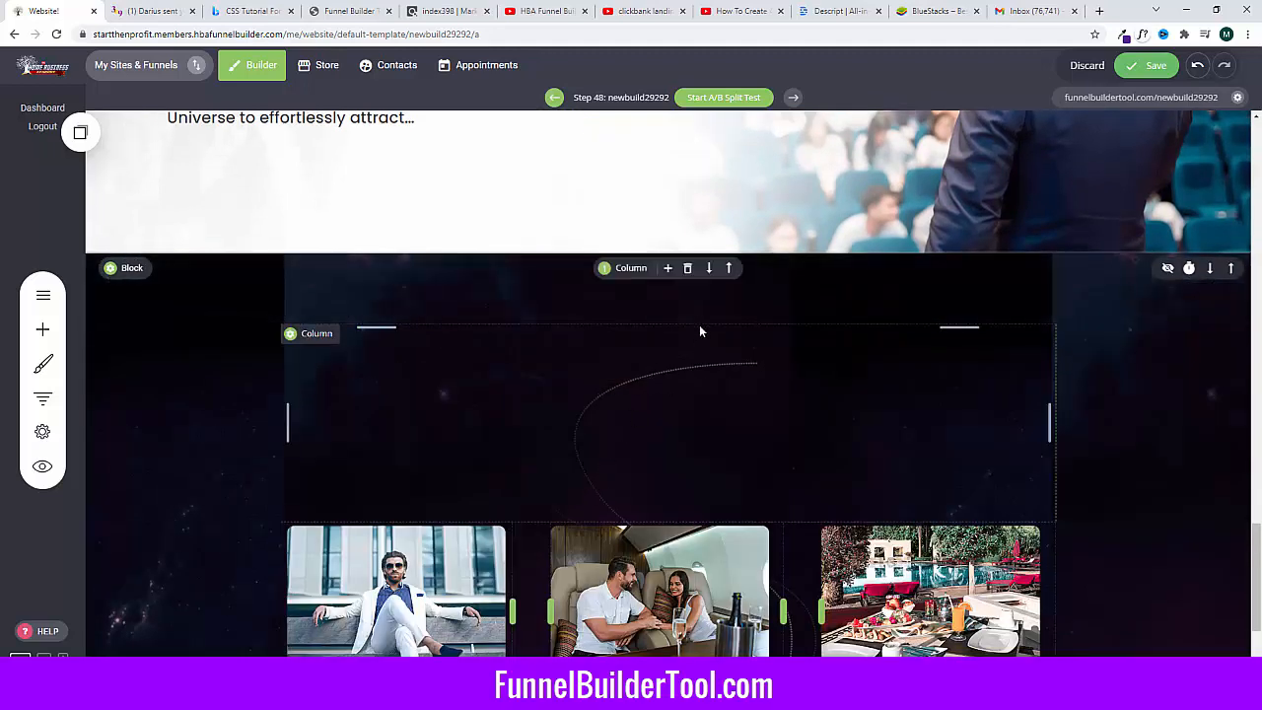
{"action": "left_click", "coordinate": [717, 272]}
{"action": "scroll", "coordinate": [717, 280], "scroll_direction": "down", "scroll_amount": 2}
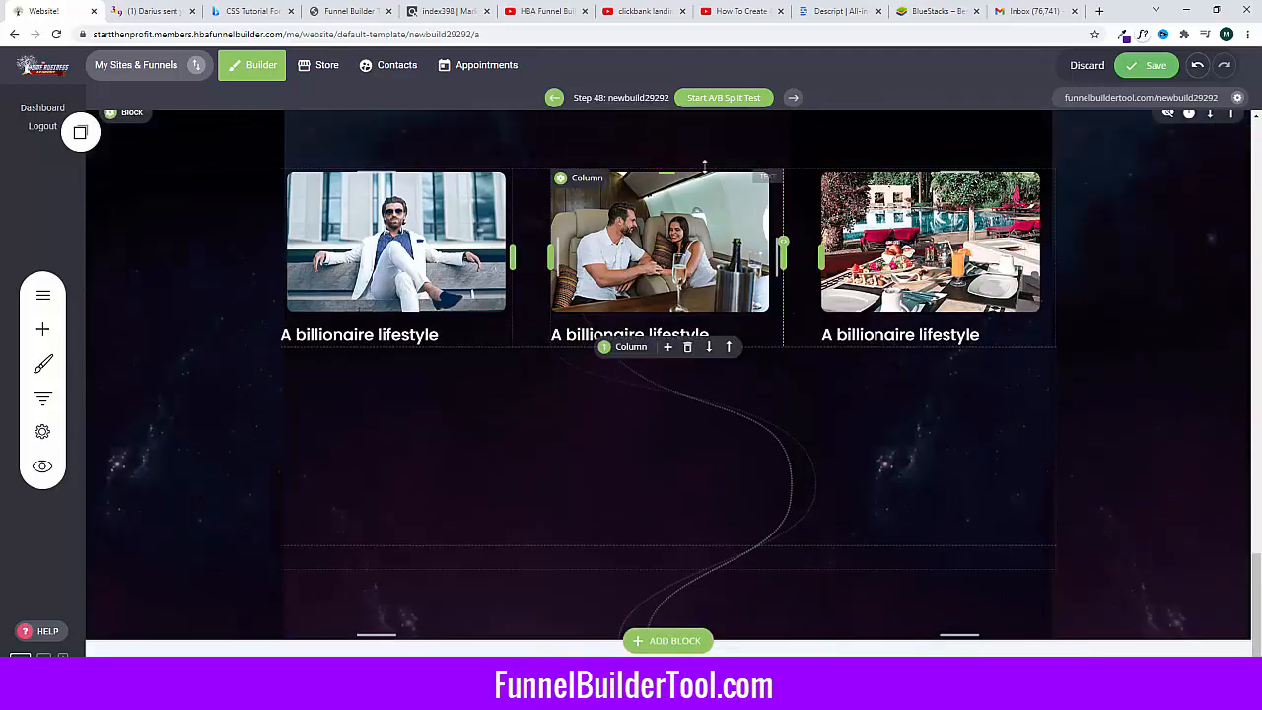
{"action": "left_click", "coordinate": [707, 347]}
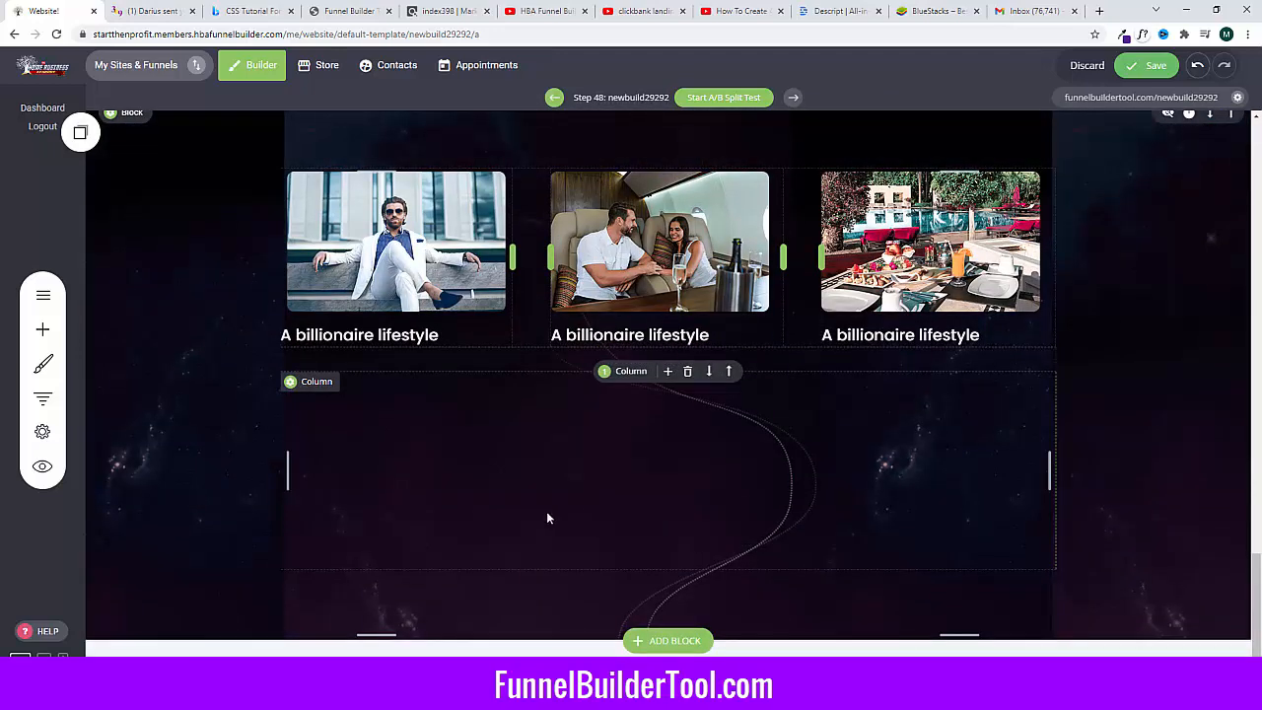
{"action": "left_click", "coordinate": [629, 371]}
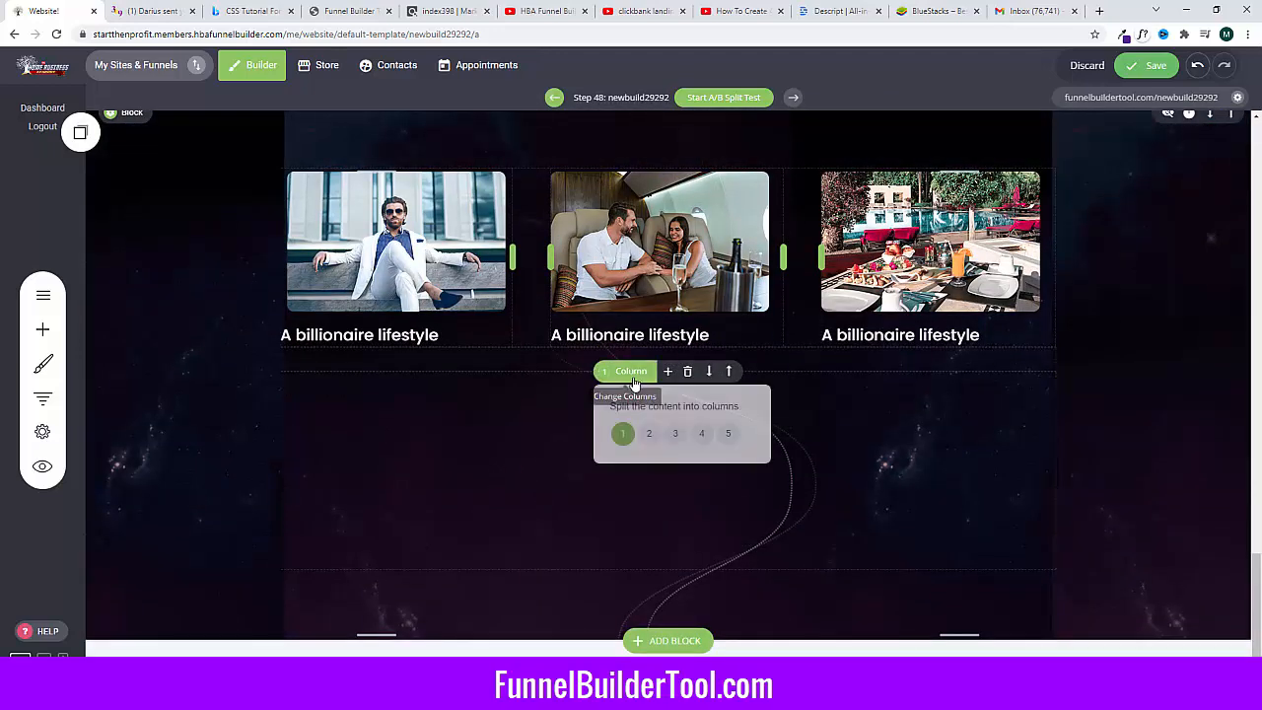
{"action": "left_click", "coordinate": [727, 434]}
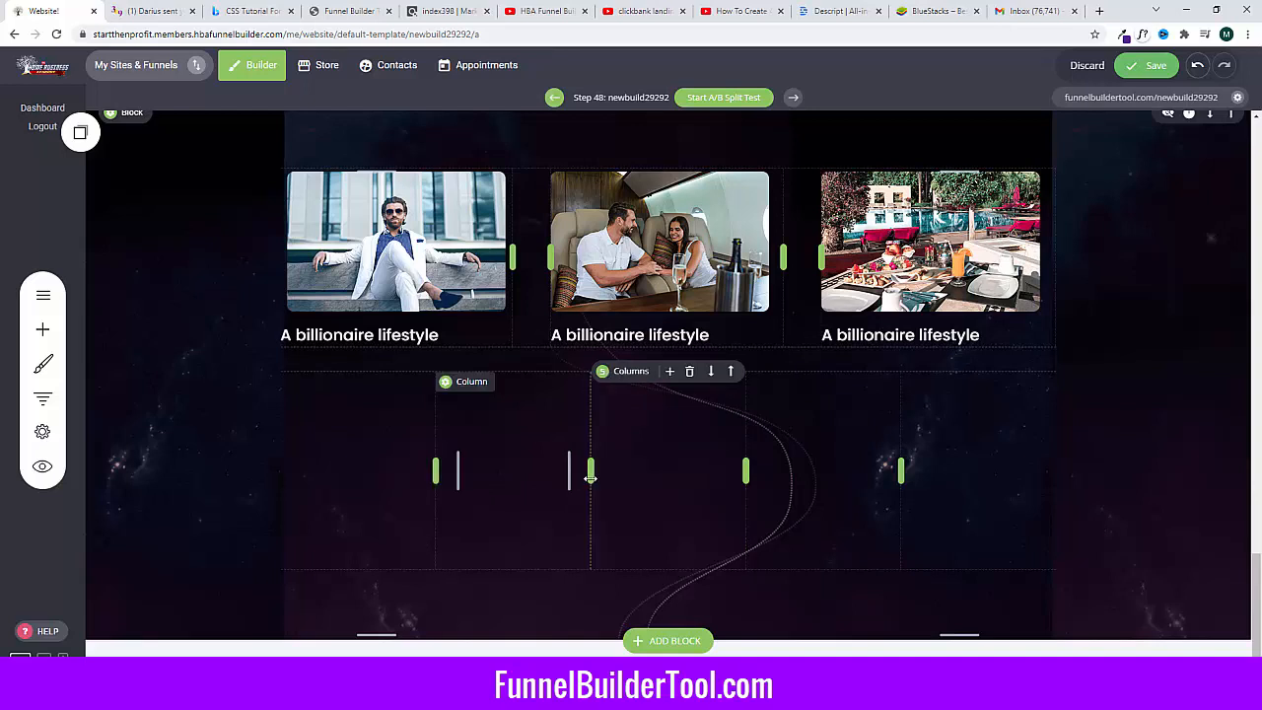
Step: Widen the new row's second and fourth columns so the middle column becomes a narrow gap
{"action": "left_click_drag", "start_coordinate": [590, 477], "coordinate": [631, 478]}
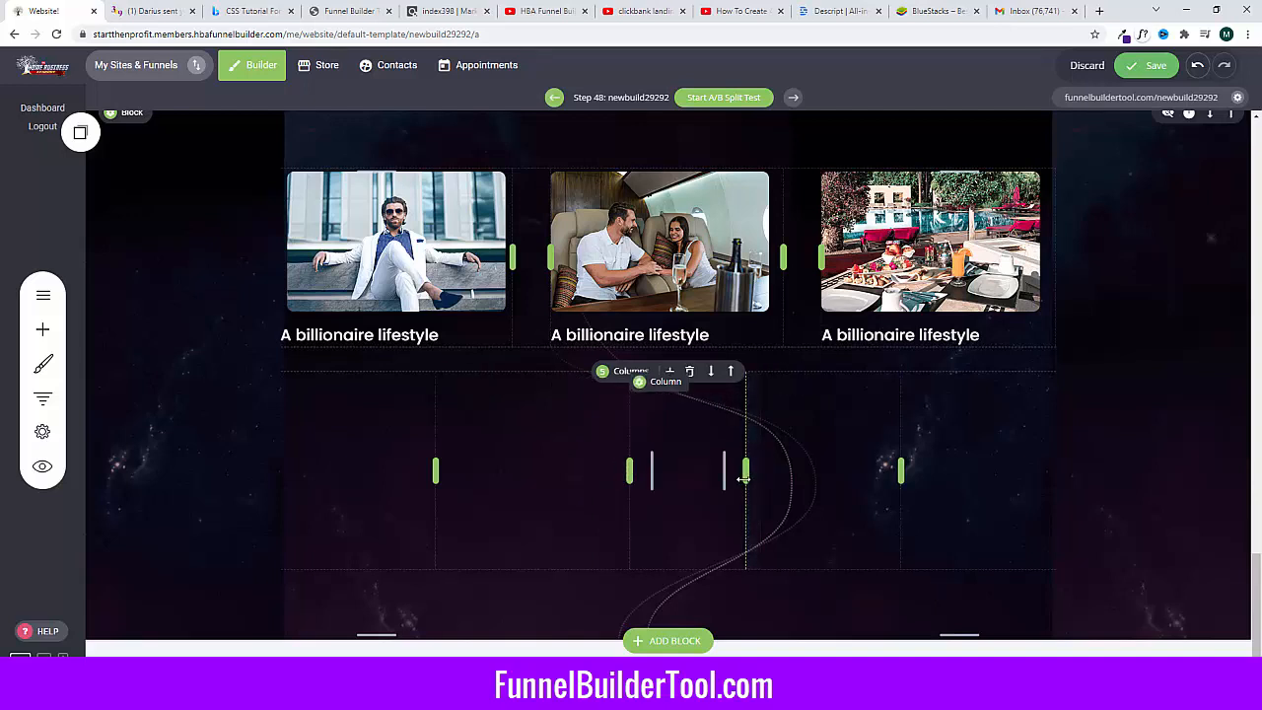
{"action": "left_click_drag", "start_coordinate": [735, 479], "coordinate": [635, 478]}
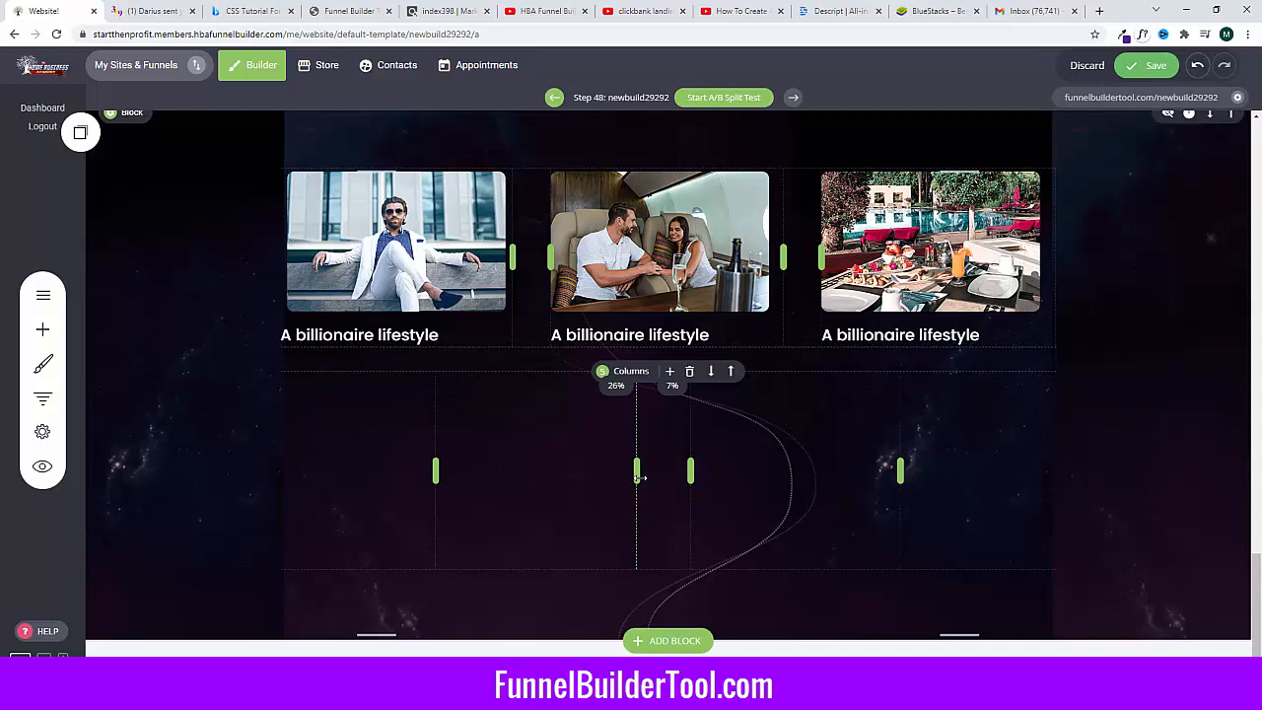
{"action": "left_click_drag", "start_coordinate": [645, 477], "coordinate": [683, 474]}
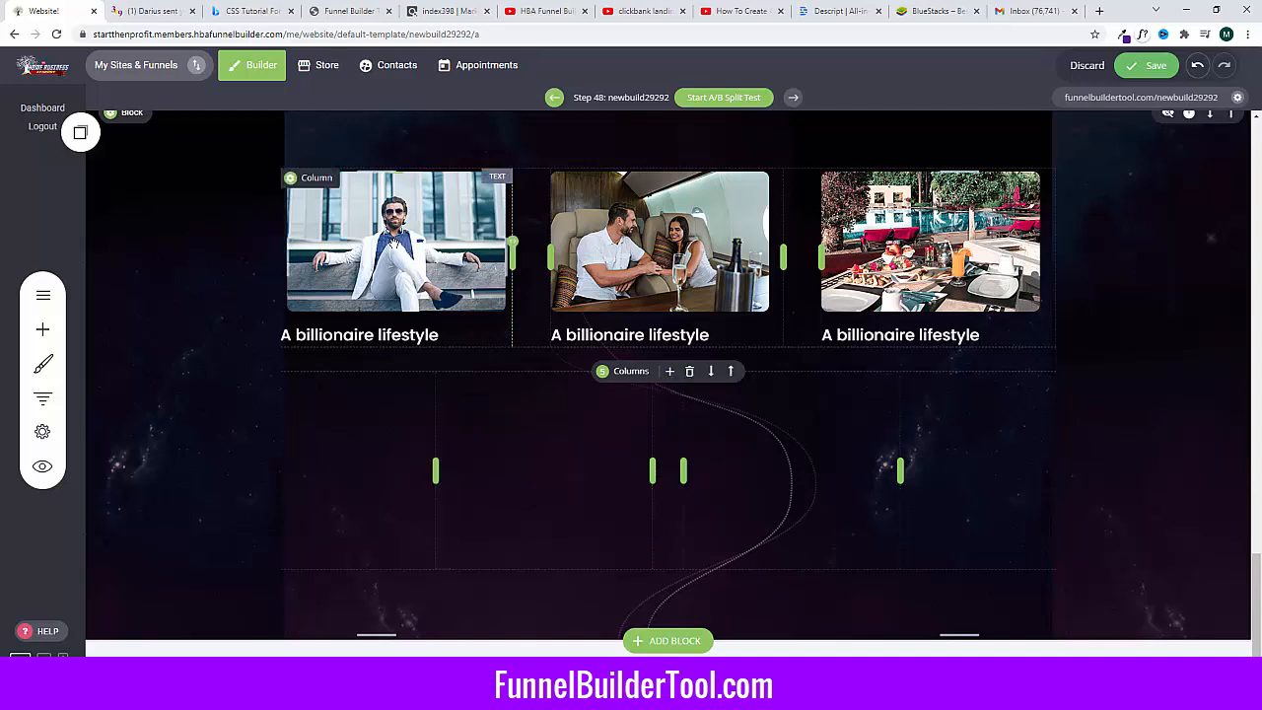
Step: Place a text widget in the new row's second column and widen it to about 281 px
{"action": "left_click", "coordinate": [42, 329]}
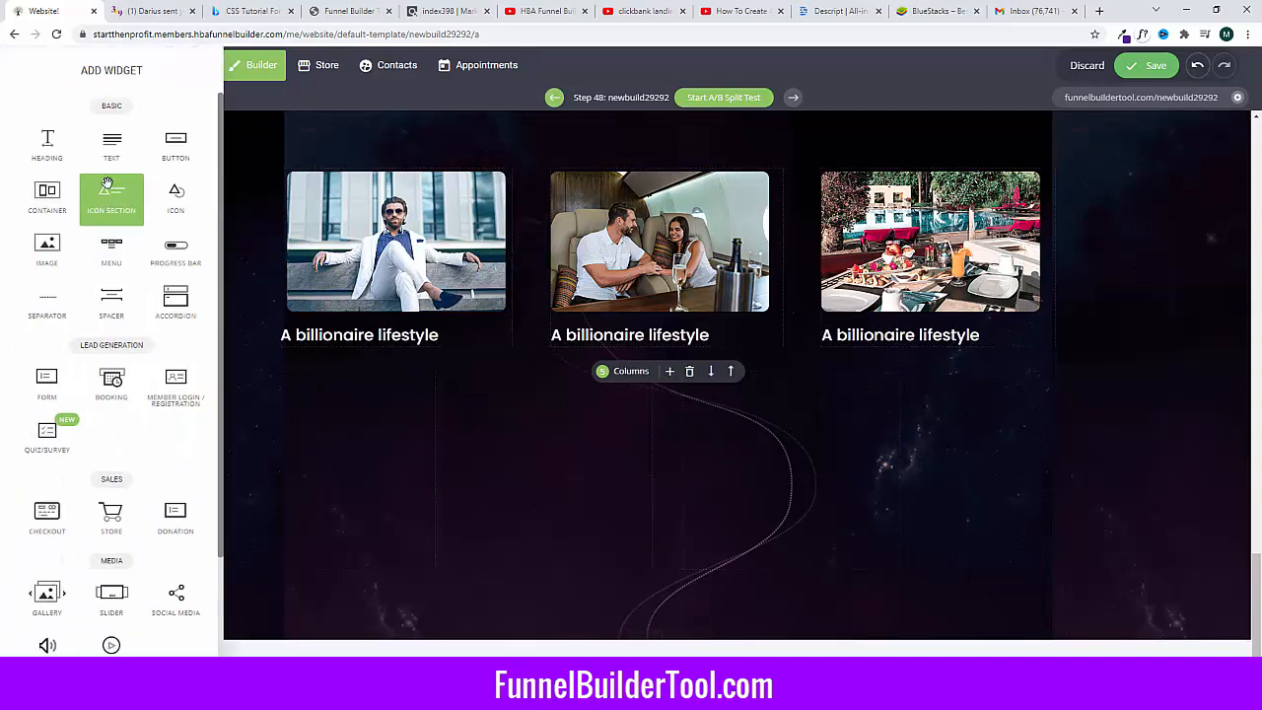
{"action": "left_click_drag", "start_coordinate": [126, 160], "coordinate": [561, 457]}
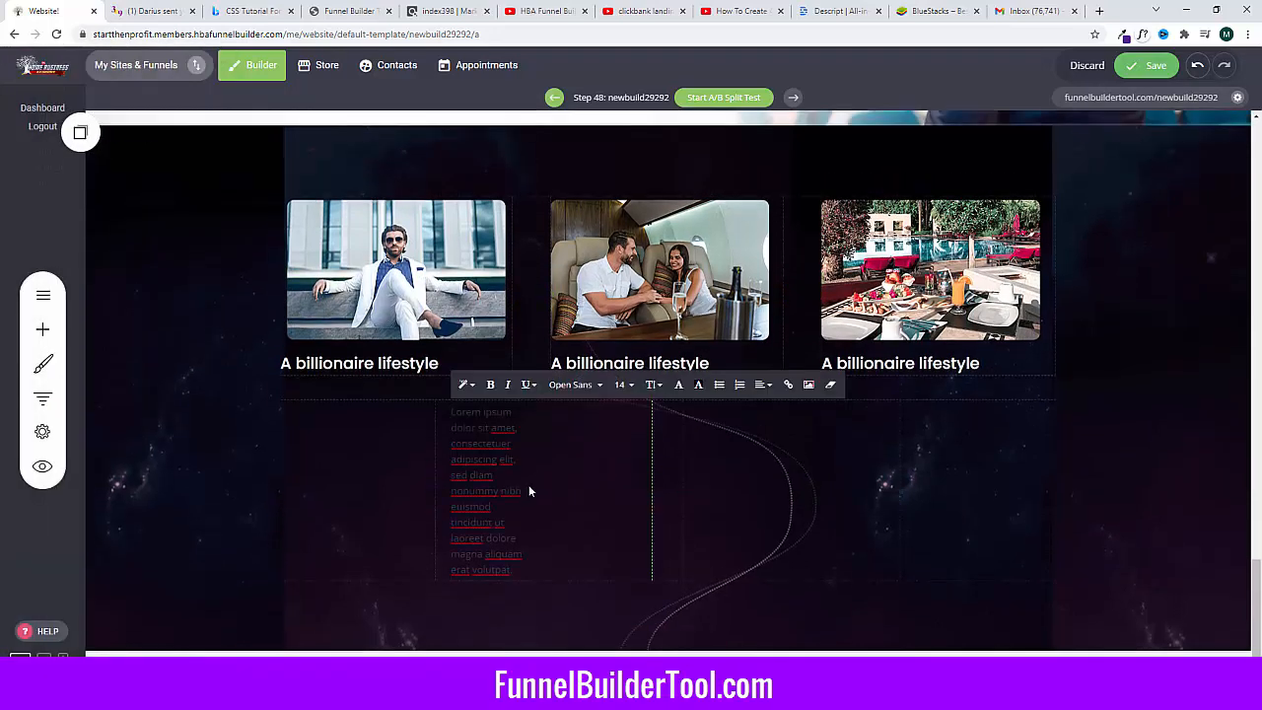
{"action": "left_click", "coordinate": [538, 495]}
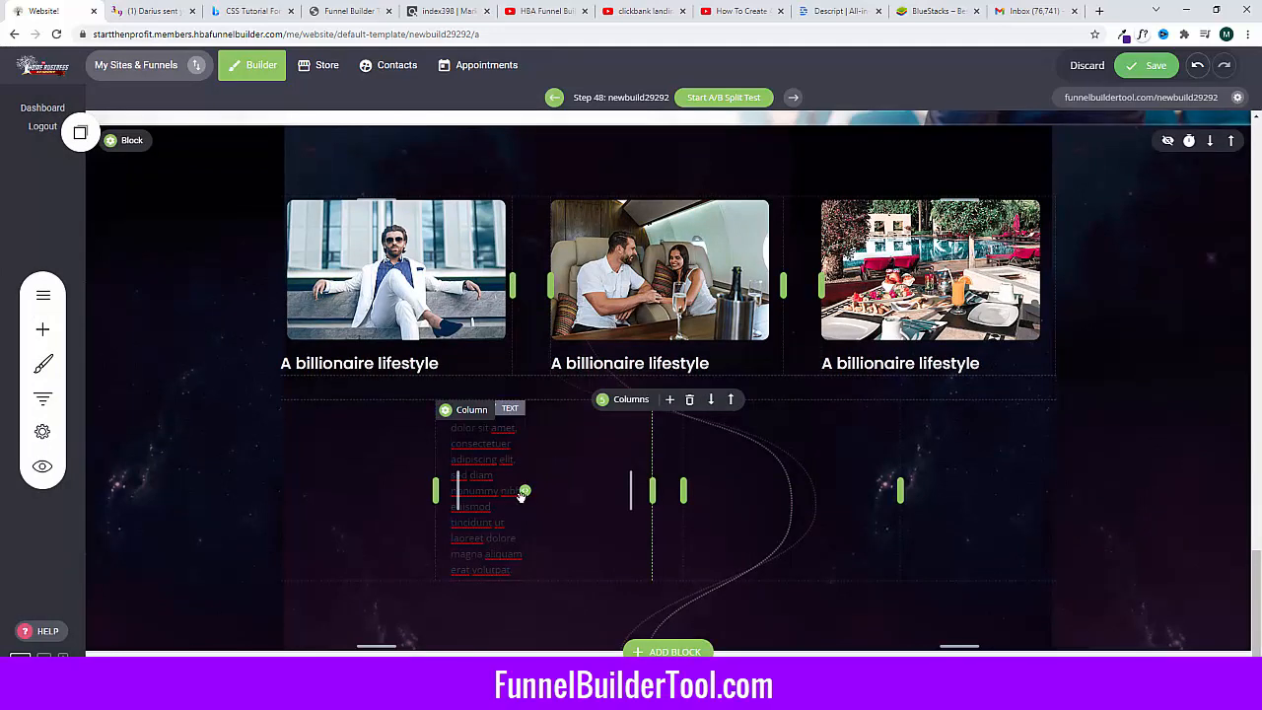
{"action": "left_click_drag", "start_coordinate": [523, 494], "coordinate": [681, 489]}
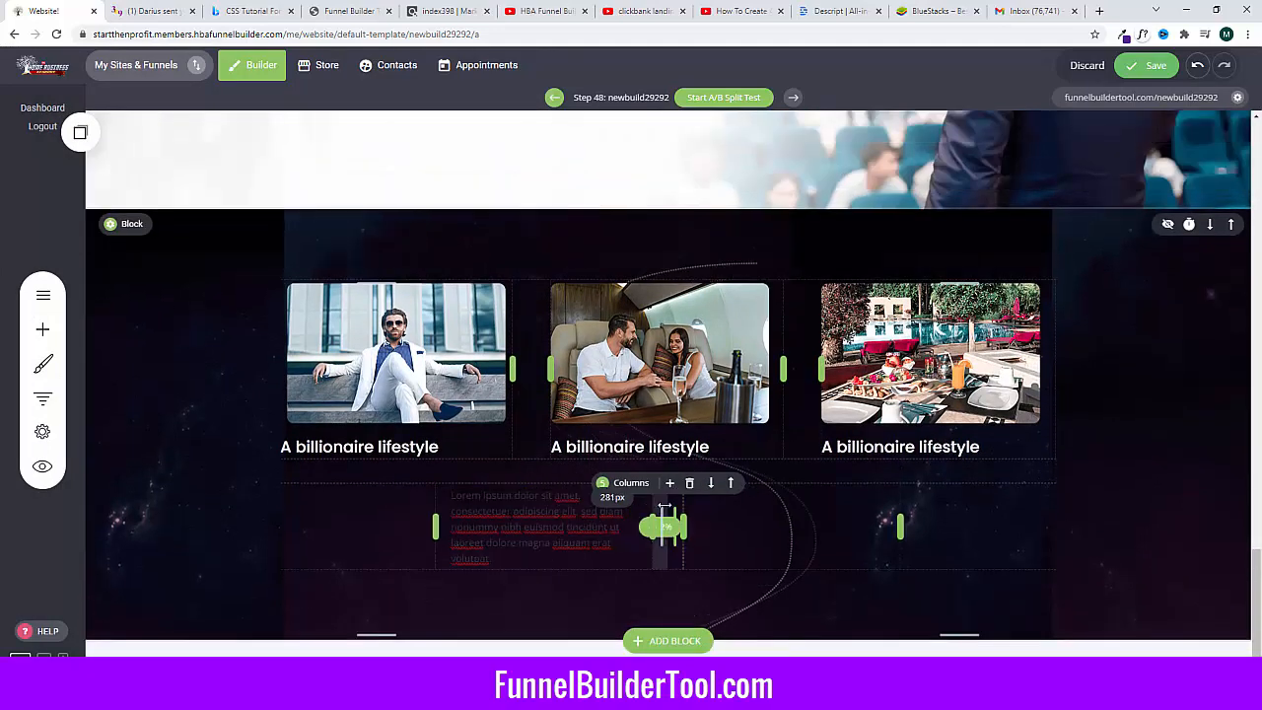
Step: Insert the tropical overwater villa picture from the manifest folder into the second column's text widget
{"action": "triple_click", "coordinate": [524, 523]}
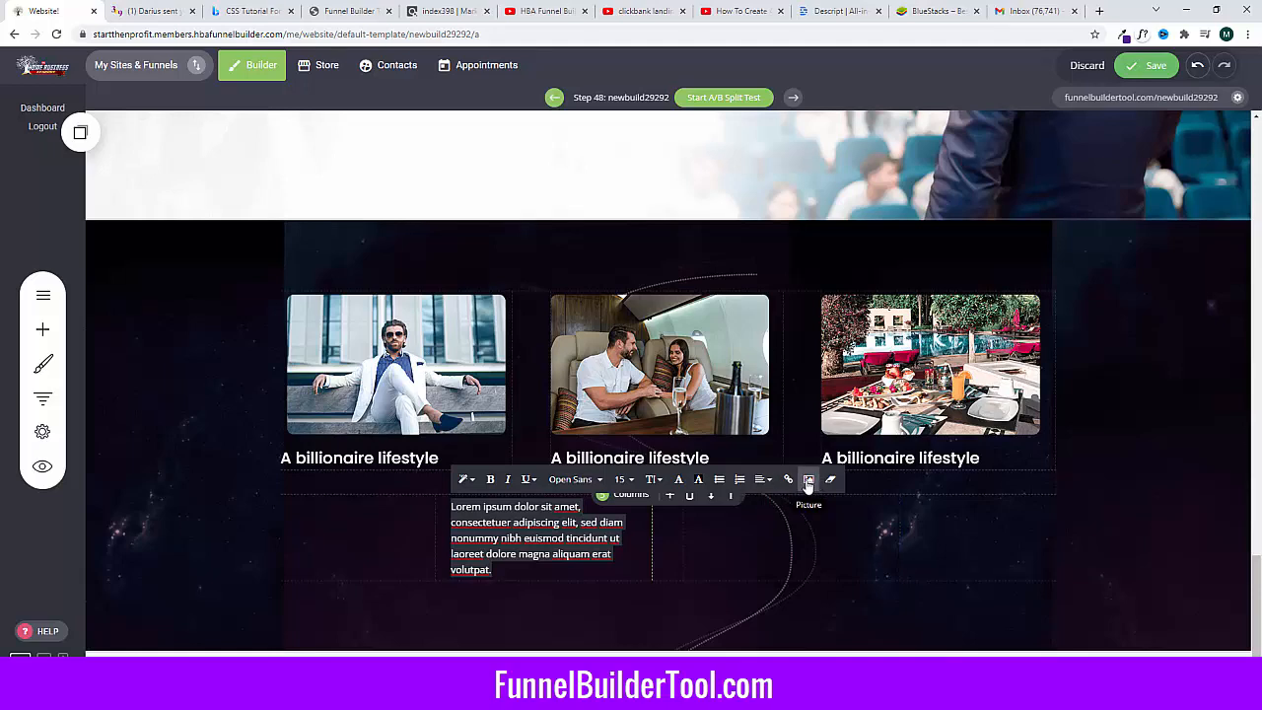
{"action": "left_click", "coordinate": [808, 481]}
{"action": "scroll", "coordinate": [632, 385], "scroll_direction": "down", "scroll_amount": 3}
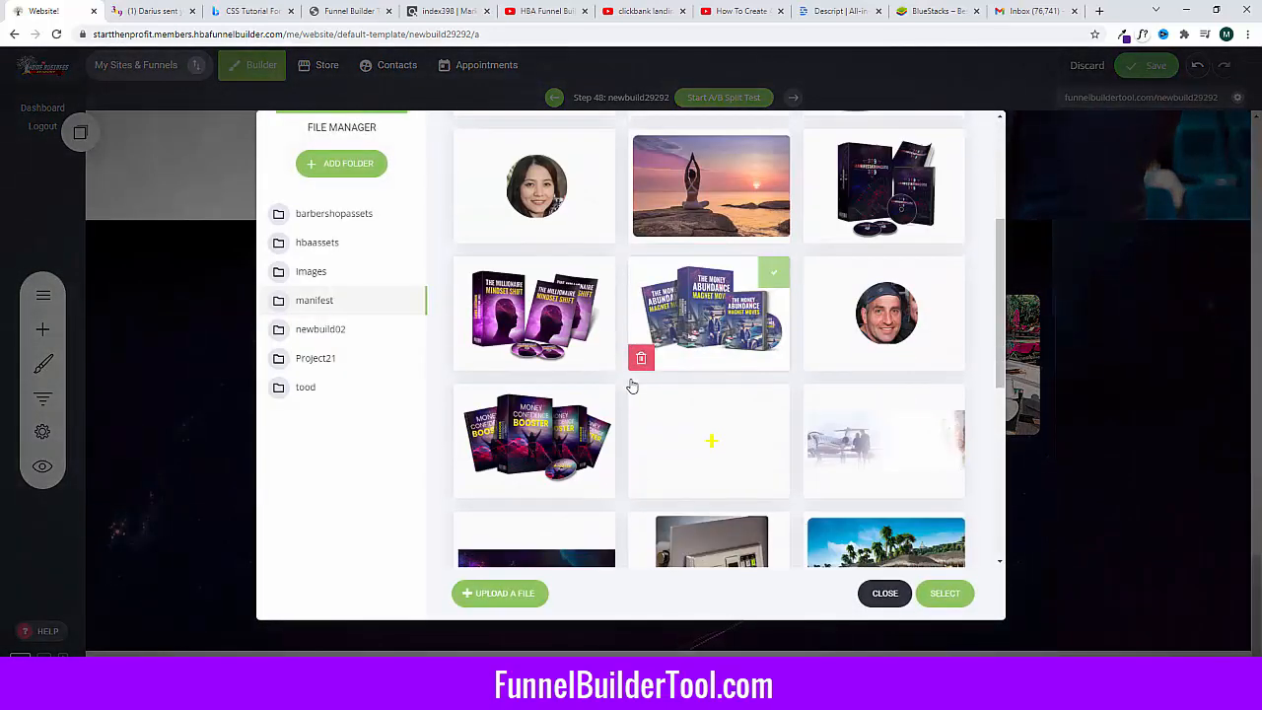
{"action": "scroll", "coordinate": [697, 519], "scroll_direction": "down", "scroll_amount": 1}
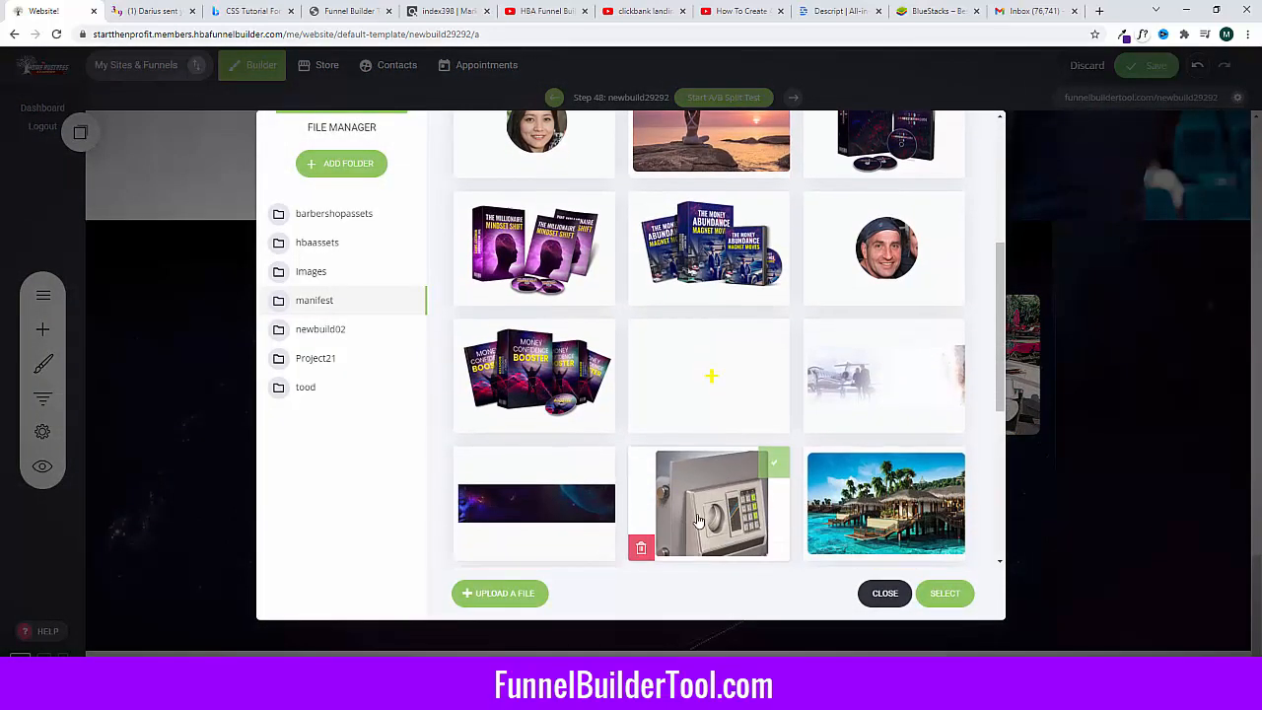
{"action": "scroll", "coordinate": [664, 507], "scroll_direction": "down", "scroll_amount": 5}
{"action": "scroll", "coordinate": [664, 505], "scroll_direction": "up", "scroll_amount": 3}
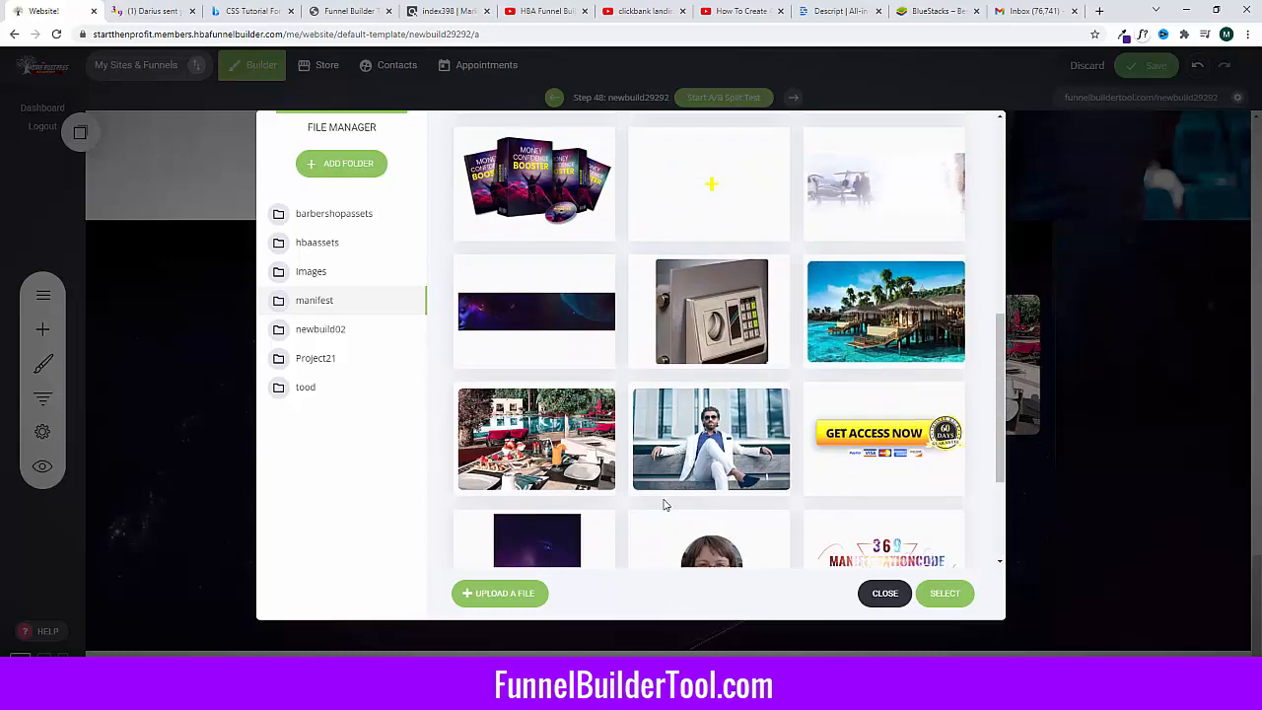
{"action": "scroll", "coordinate": [664, 505], "scroll_direction": "up", "scroll_amount": 1}
{"action": "left_click", "coordinate": [893, 370]}
{"action": "left_click", "coordinate": [944, 593]}
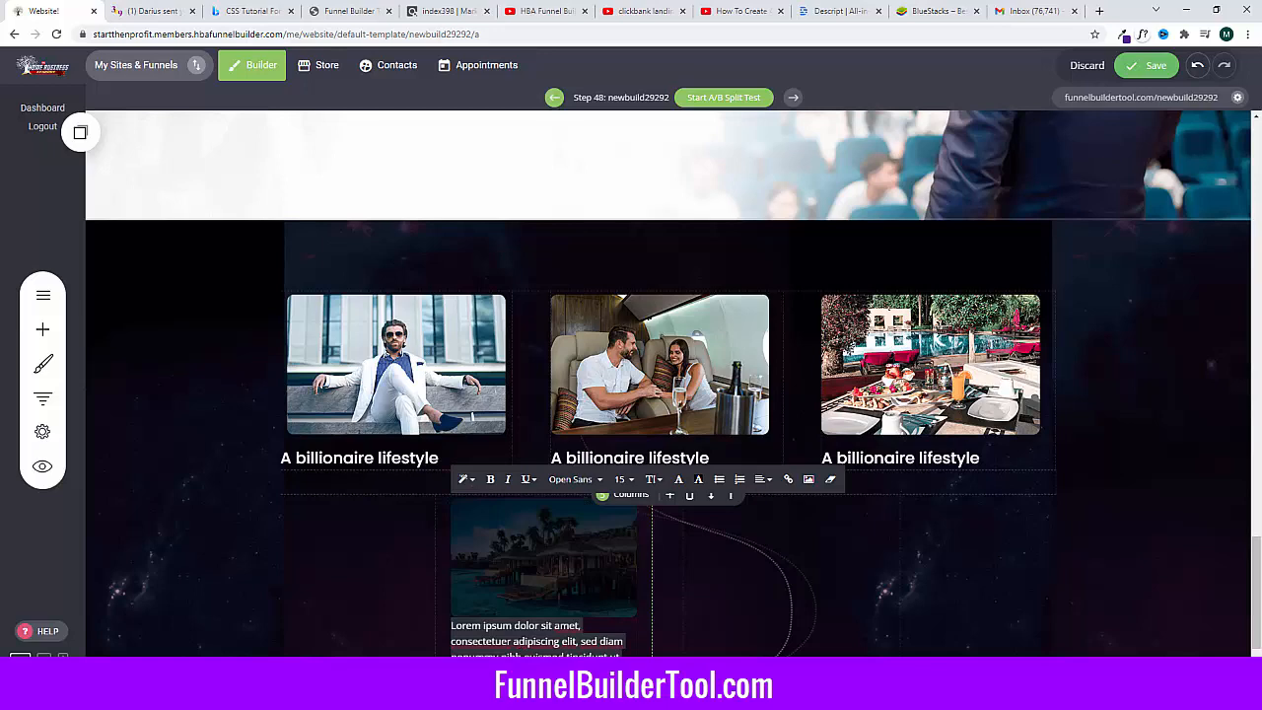
Step: Delete the placeholder text below the tropical villa picture
{"action": "key", "text": "super+i"}
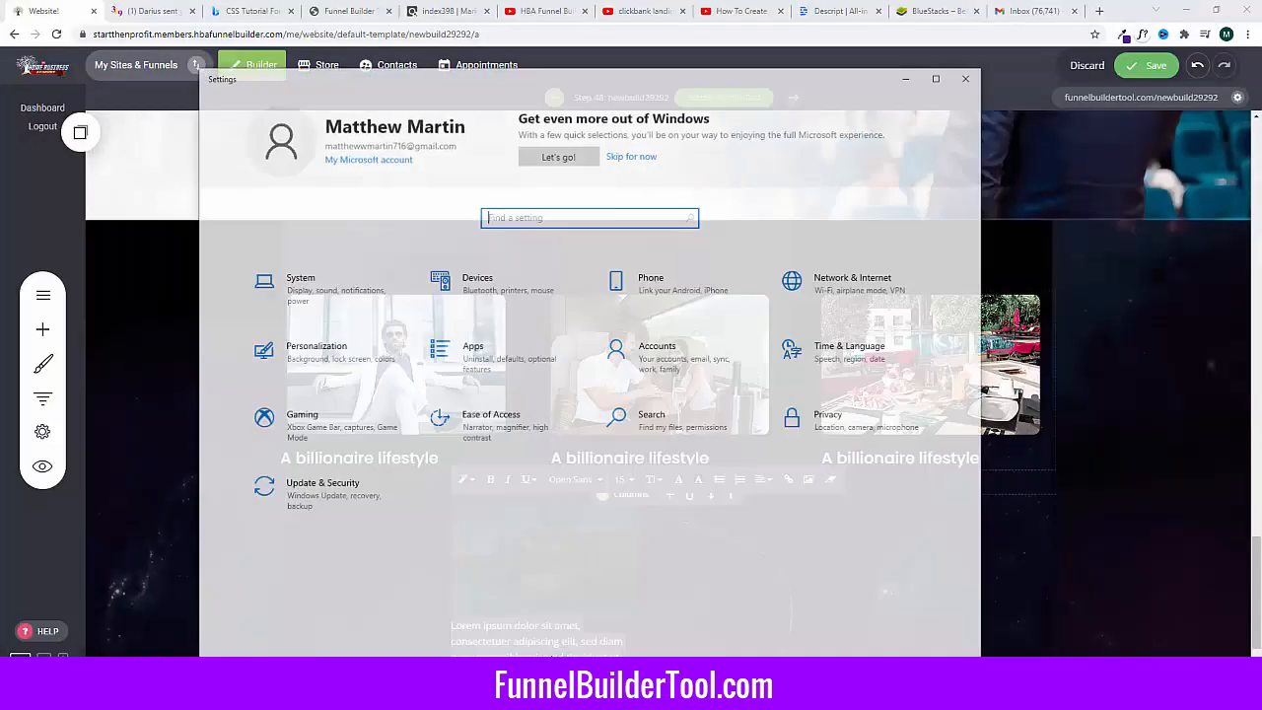
{"action": "left_click", "coordinate": [969, 76]}
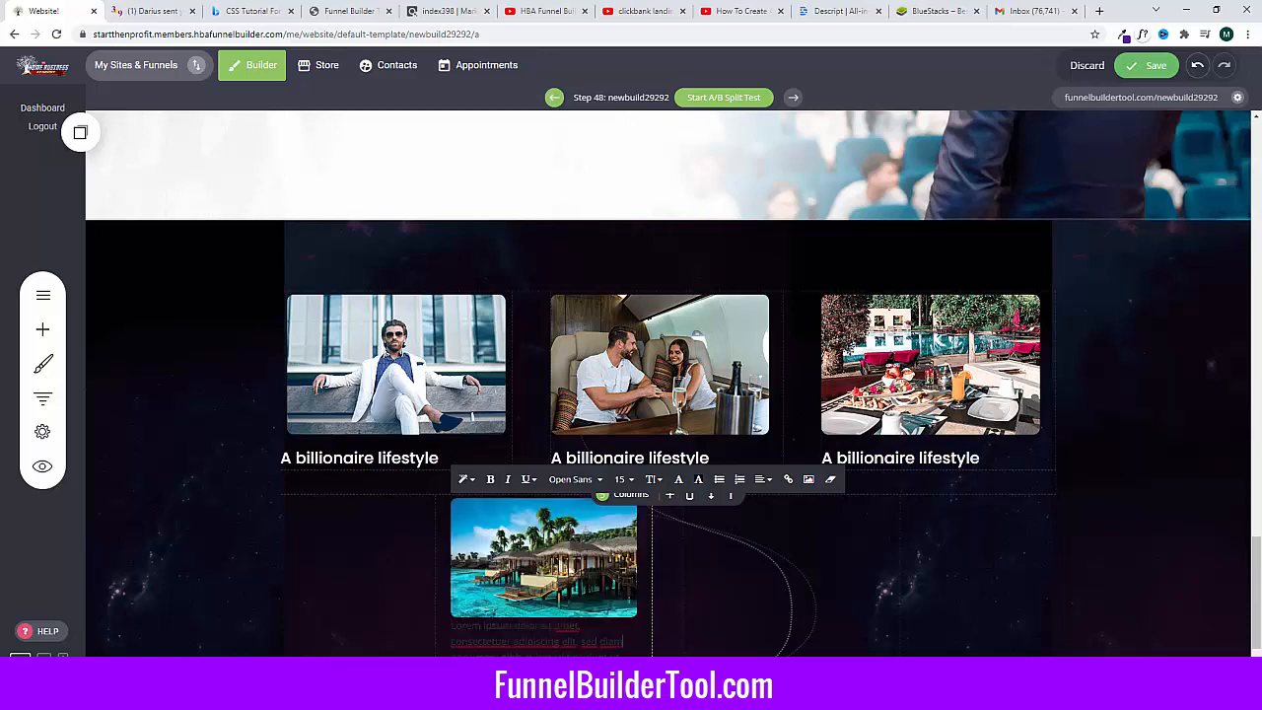
{"action": "scroll", "coordinate": [631, 384], "scroll_direction": "down", "scroll_amount": 1}
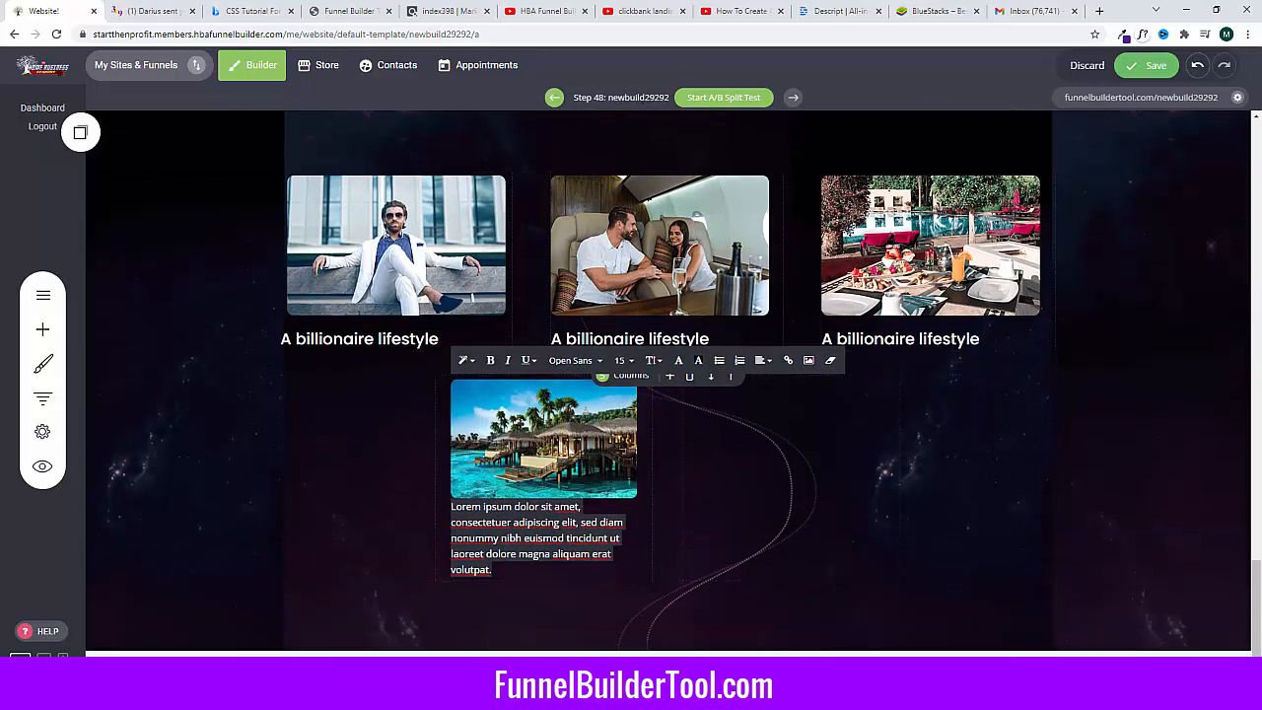
{"action": "key", "text": "Delete"}
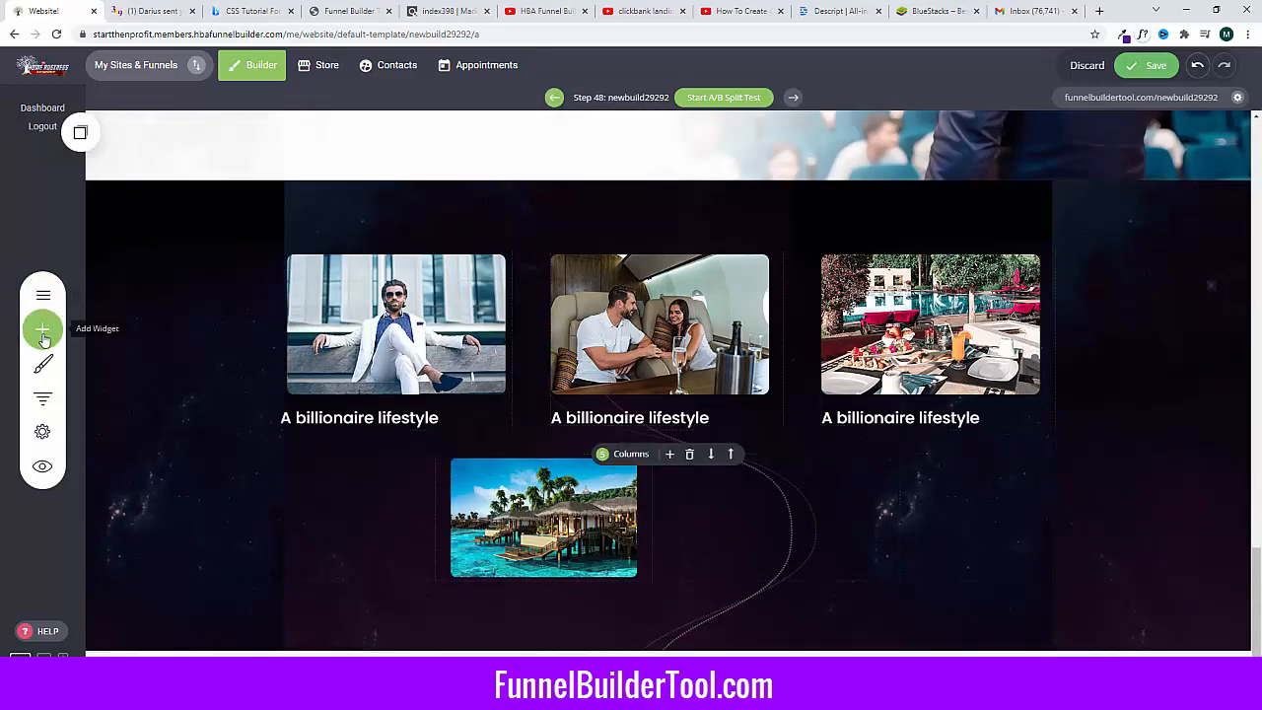
Step: Place a text widget in the fourth column of the lower row
{"action": "left_click", "coordinate": [43, 335]}
{"action": "left_click_drag", "start_coordinate": [44, 209], "coordinate": [877, 568]}
{"action": "left_click", "coordinate": [761, 499]}
Step: Insert the sunset meditation picture from the manifest folder into the fourth column's text widget
{"action": "double_click", "coordinate": [759, 499]}
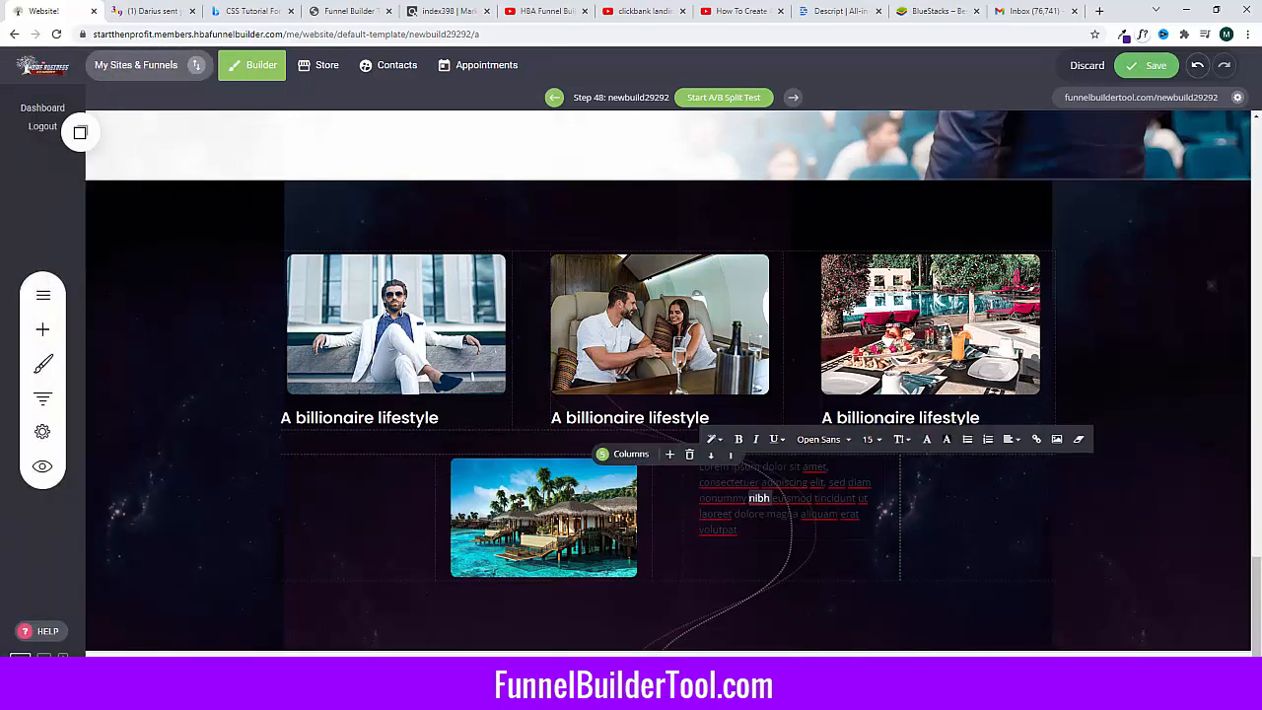
{"action": "triple_click", "coordinate": [759, 499]}
{"action": "left_click", "coordinate": [1056, 439]}
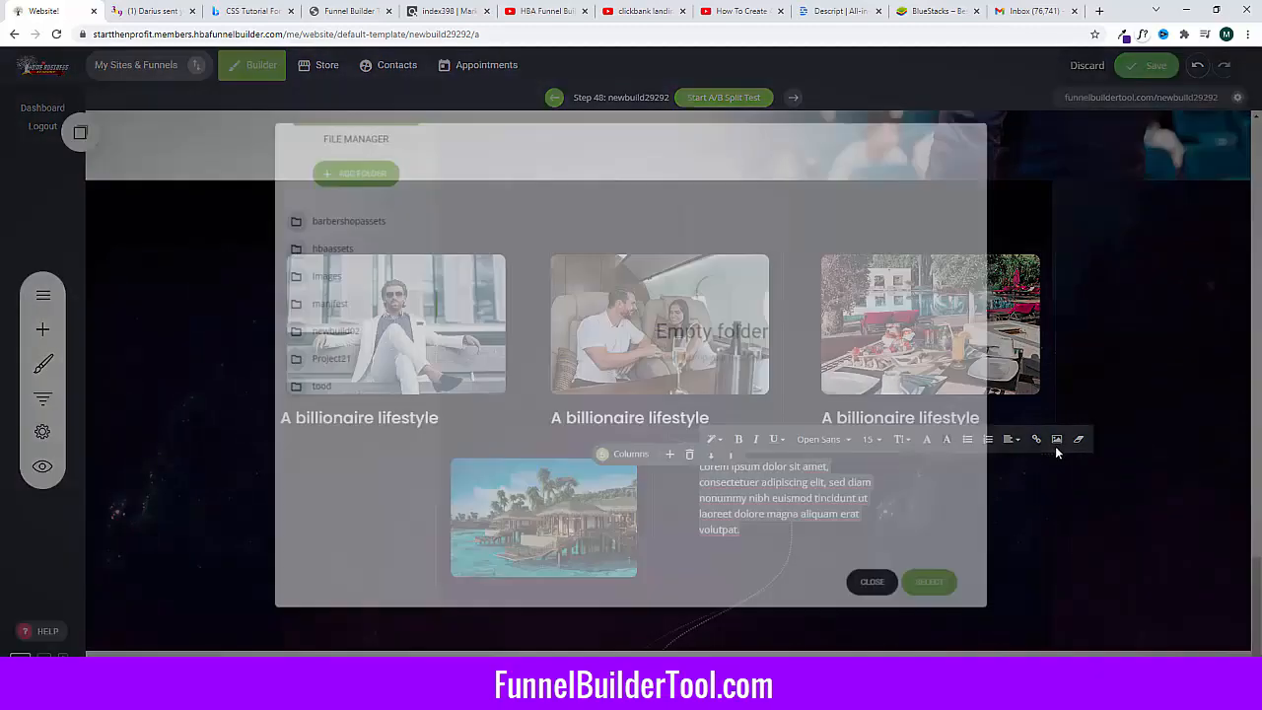
{"action": "scroll", "coordinate": [727, 372], "scroll_direction": "down", "scroll_amount": 1}
{"action": "left_click", "coordinate": [728, 372]}
{"action": "scroll", "coordinate": [727, 373], "scroll_direction": "down", "scroll_amount": 1}
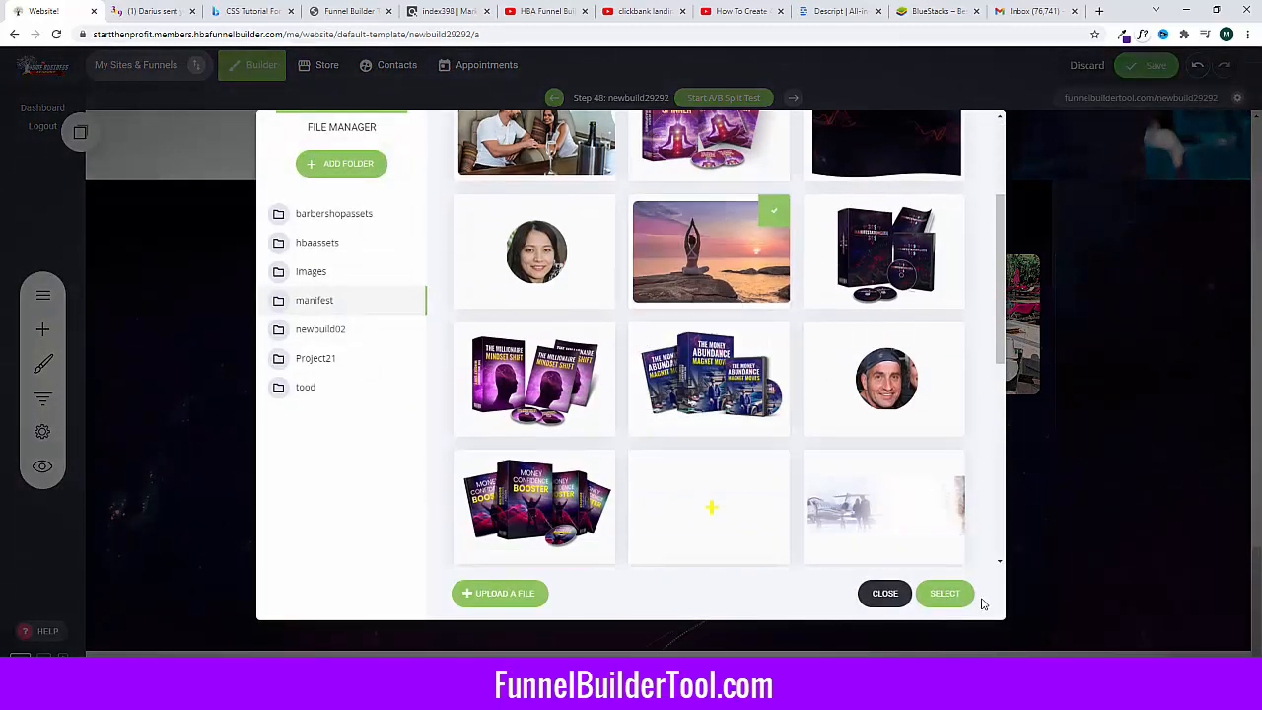
{"action": "left_click", "coordinate": [943, 592]}
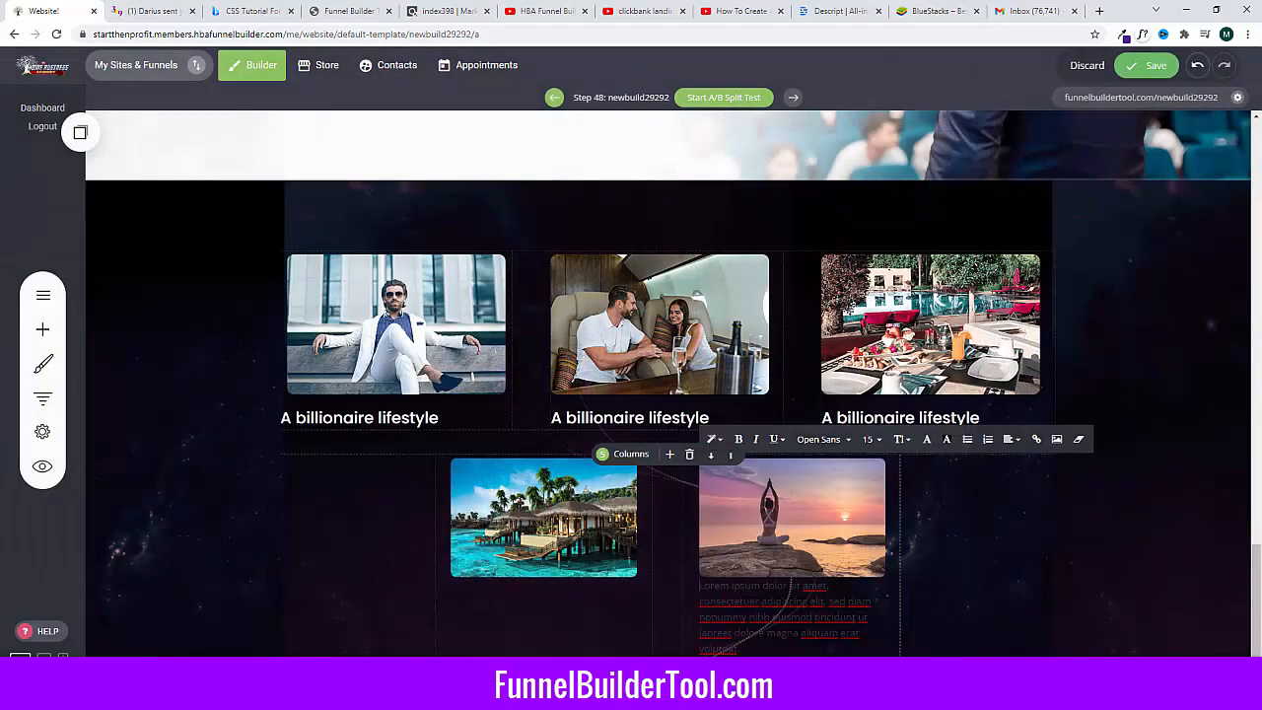
Step: Try to delete the placeholder text below the meditation picture and undo the deletion
{"action": "key", "text": "ctrl+a"}
{"action": "key", "text": "Delete"}
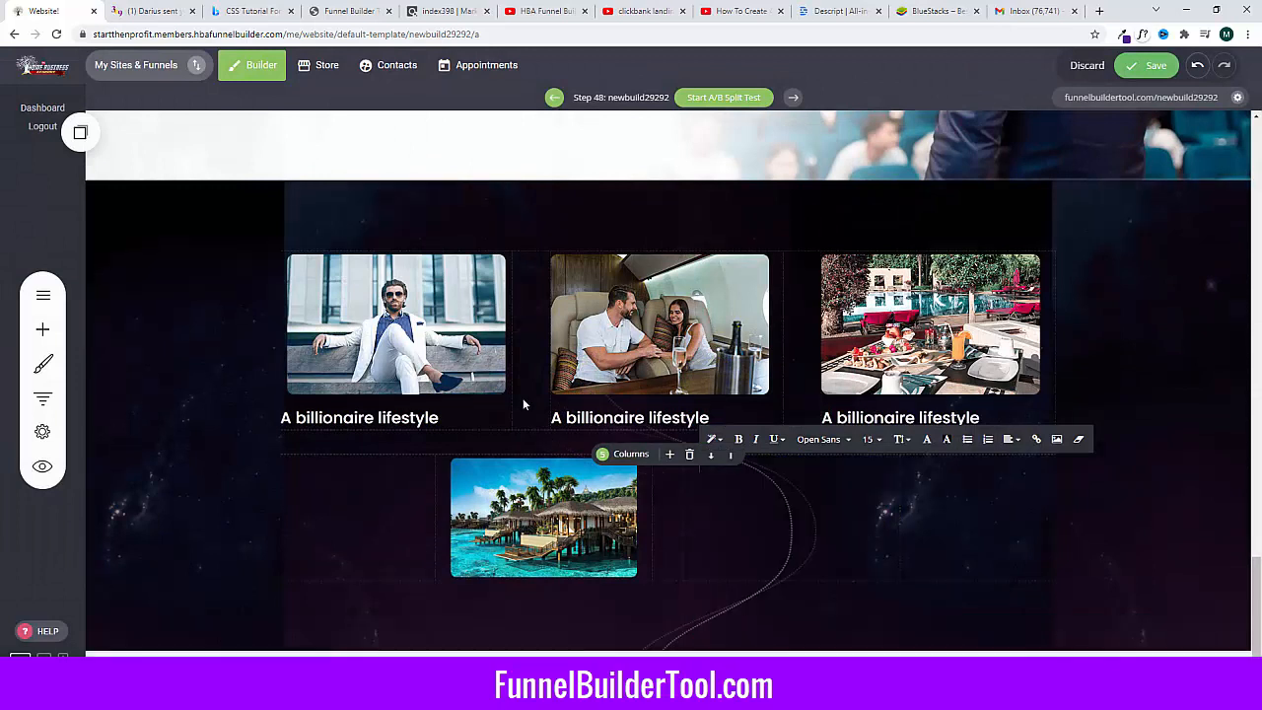
{"action": "left_click", "coordinate": [1197, 66]}
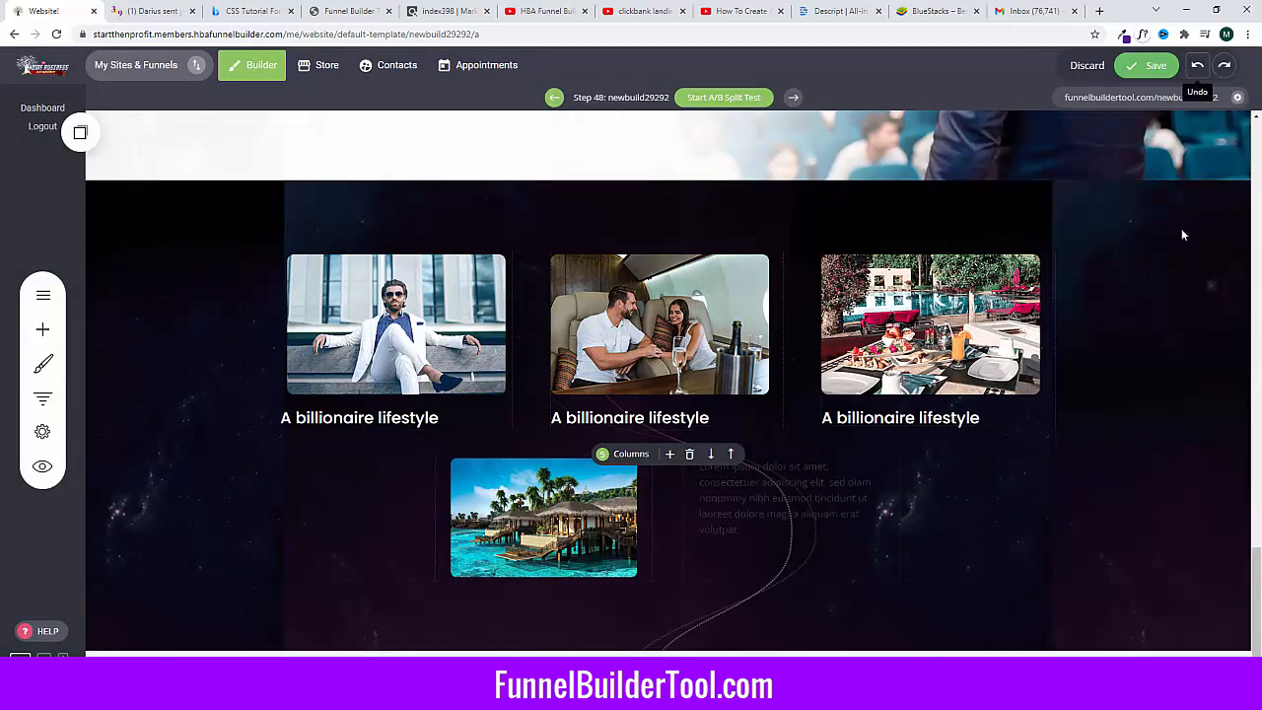
Step: Insert the sunset meditation picture from the manifest folder into the fourth column's text widget and delete the placeholder text
{"action": "left_click", "coordinate": [769, 523]}
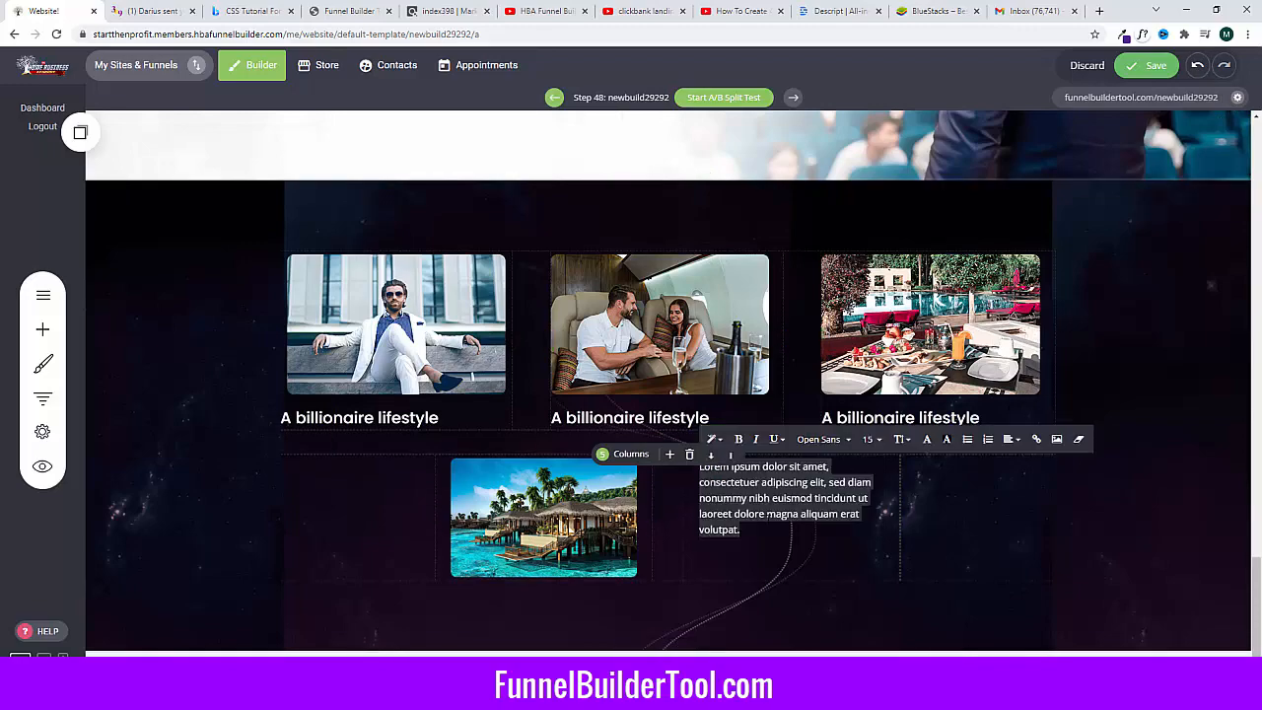
{"action": "left_click", "coordinate": [1056, 440]}
{"action": "left_click", "coordinate": [710, 448]}
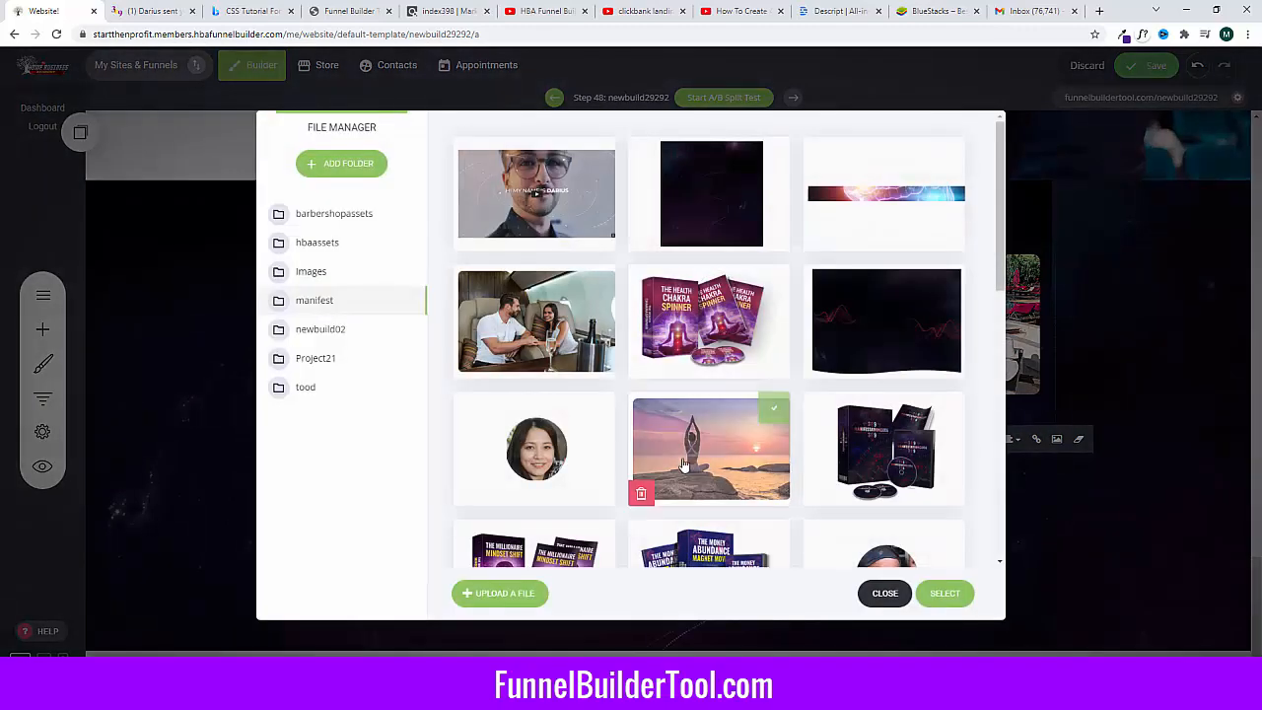
{"action": "left_click", "coordinate": [945, 595]}
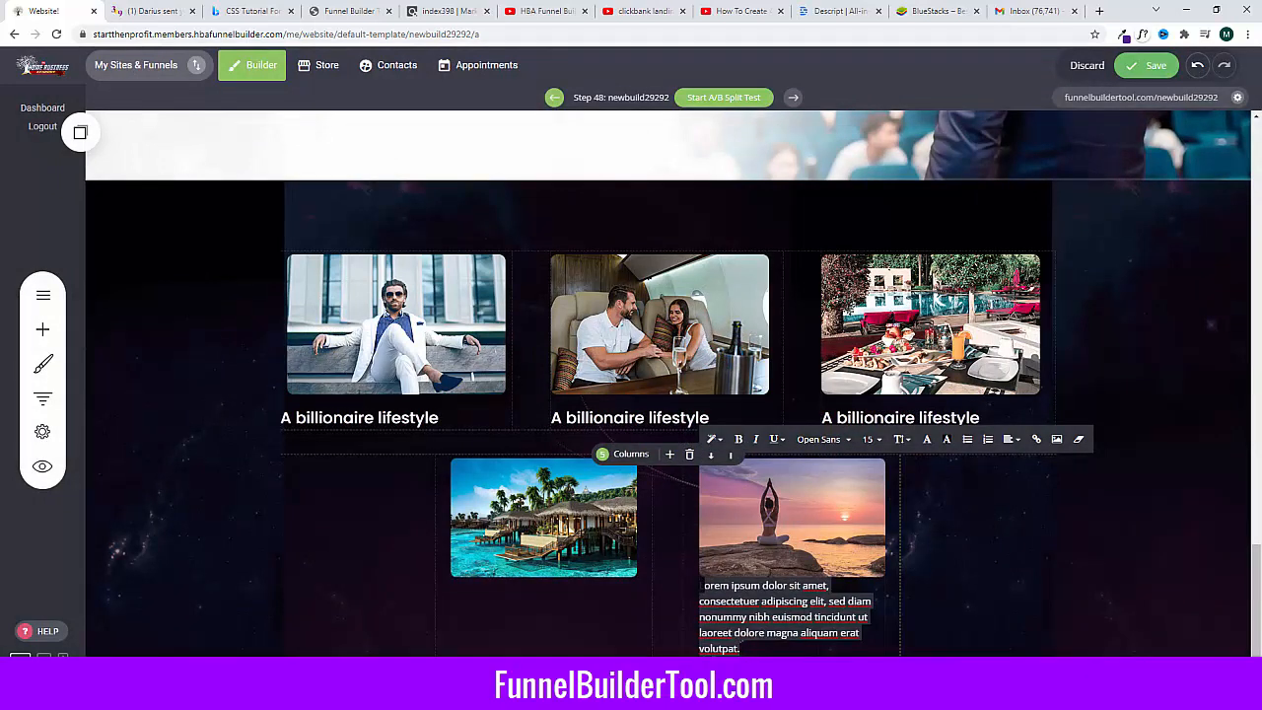
{"action": "key", "text": "BackSpace"}
{"action": "key", "text": "BackSpace"}
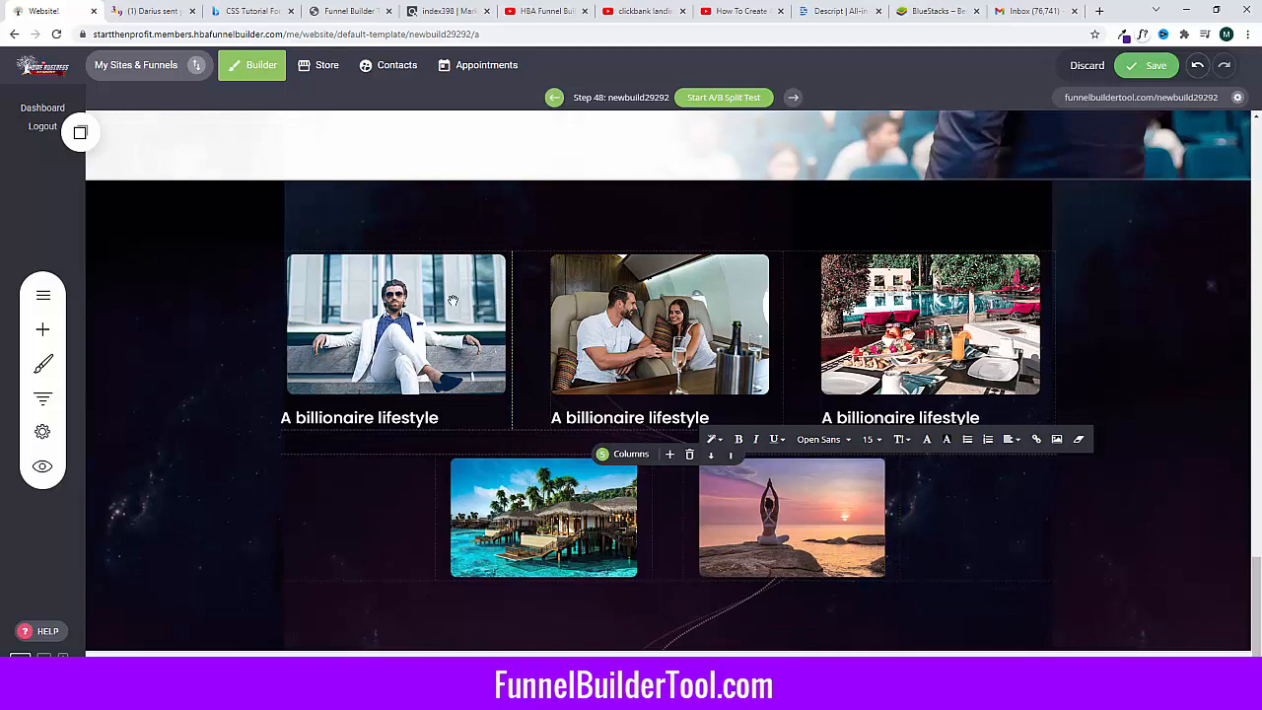
Step: Widen the villa picture's column on its left side and remove its left padding
{"action": "left_click", "coordinate": [508, 345]}
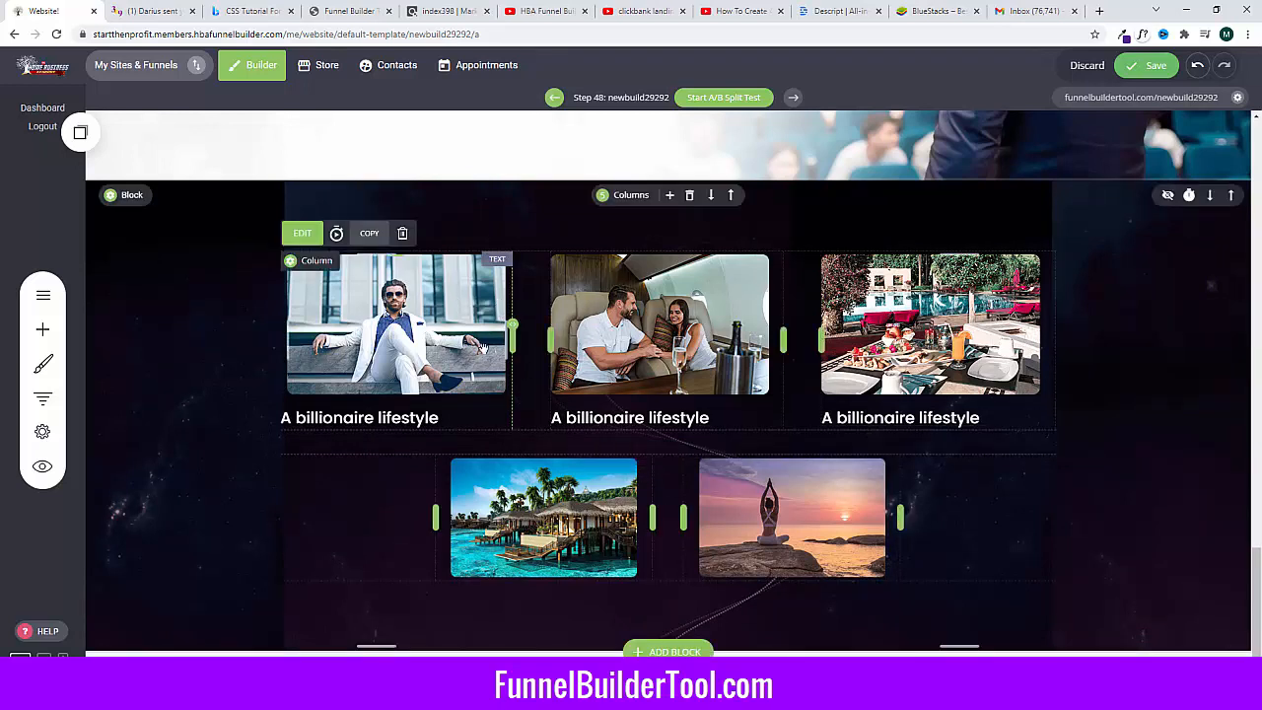
{"action": "left_click_drag", "start_coordinate": [513, 338], "coordinate": [515, 339]}
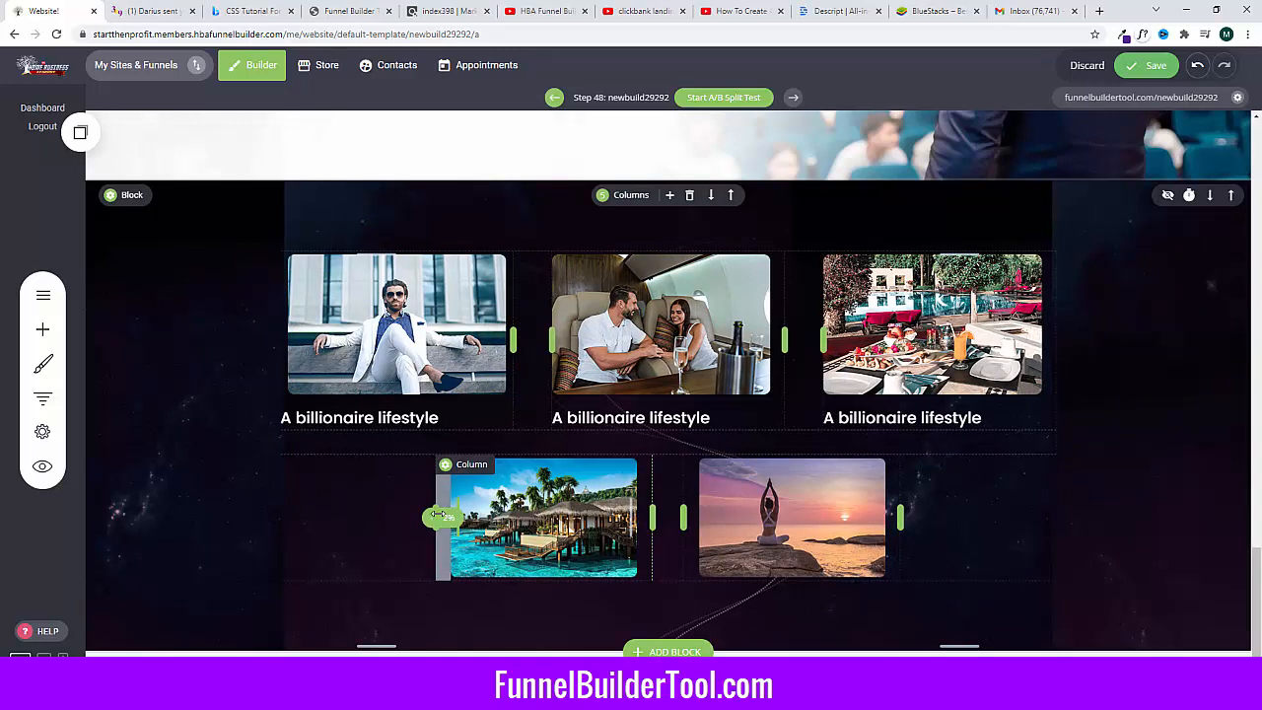
{"action": "left_click_drag", "start_coordinate": [432, 514], "coordinate": [420, 516]}
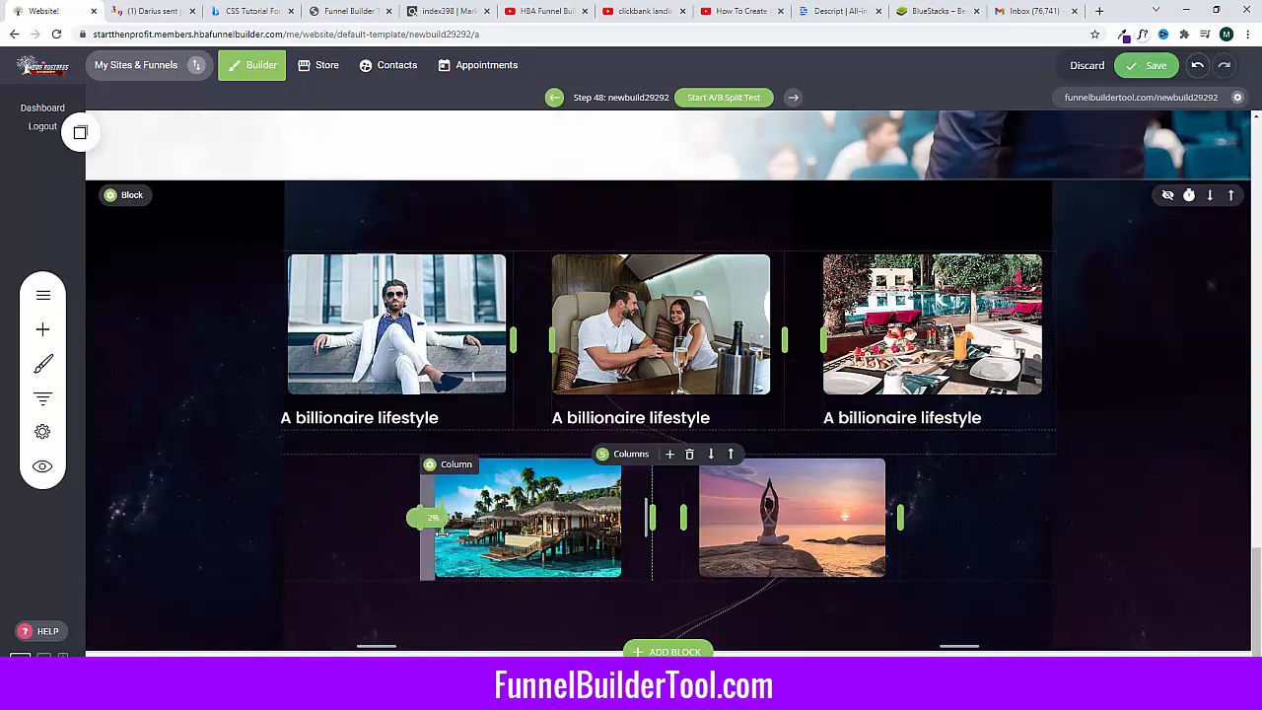
{"action": "left_click_drag", "start_coordinate": [440, 535], "coordinate": [420, 532]}
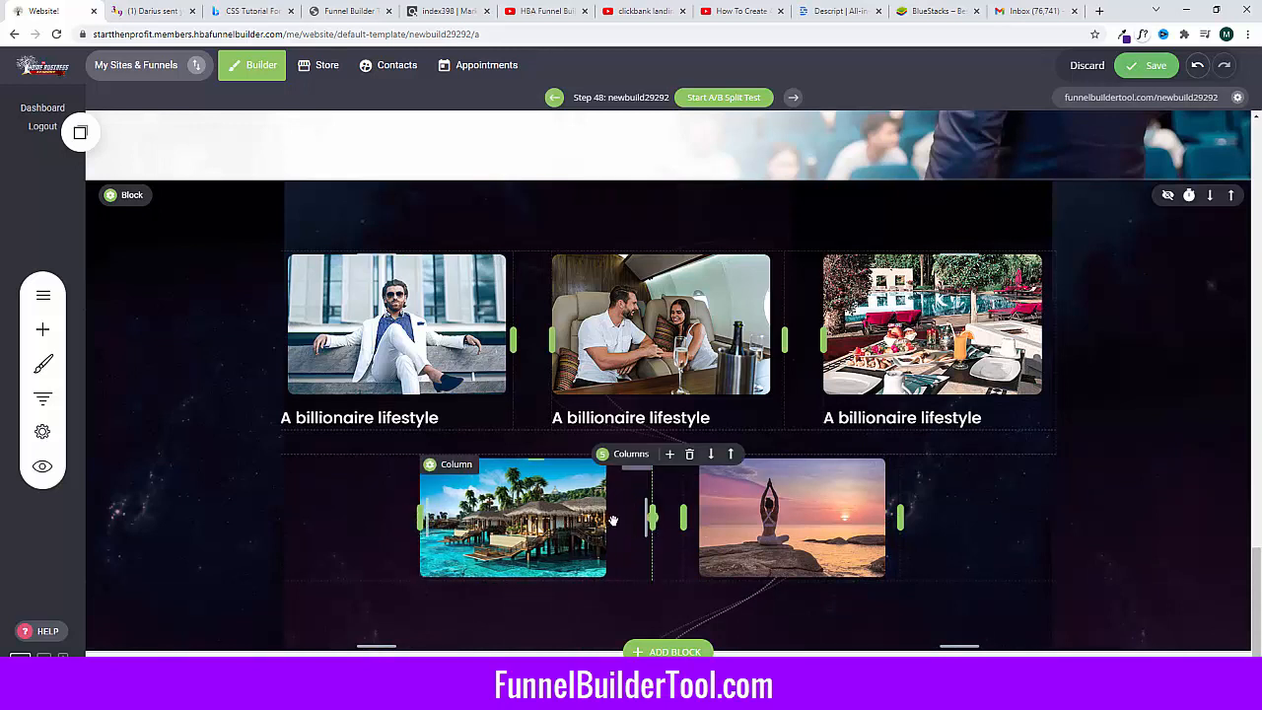
Step: Enlarge the tropical villa picture to about 343 by 221 pixels and center it in its column
{"action": "left_click", "coordinate": [587, 535]}
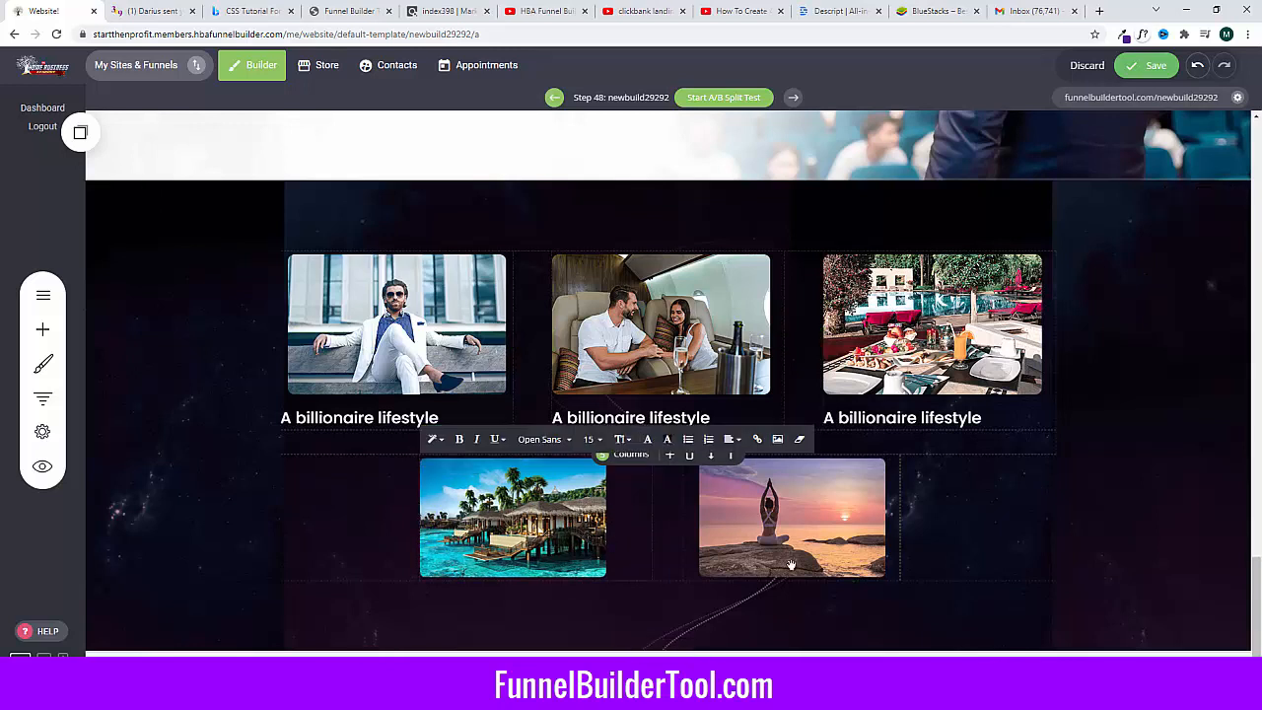
{"action": "left_click", "coordinate": [582, 537]}
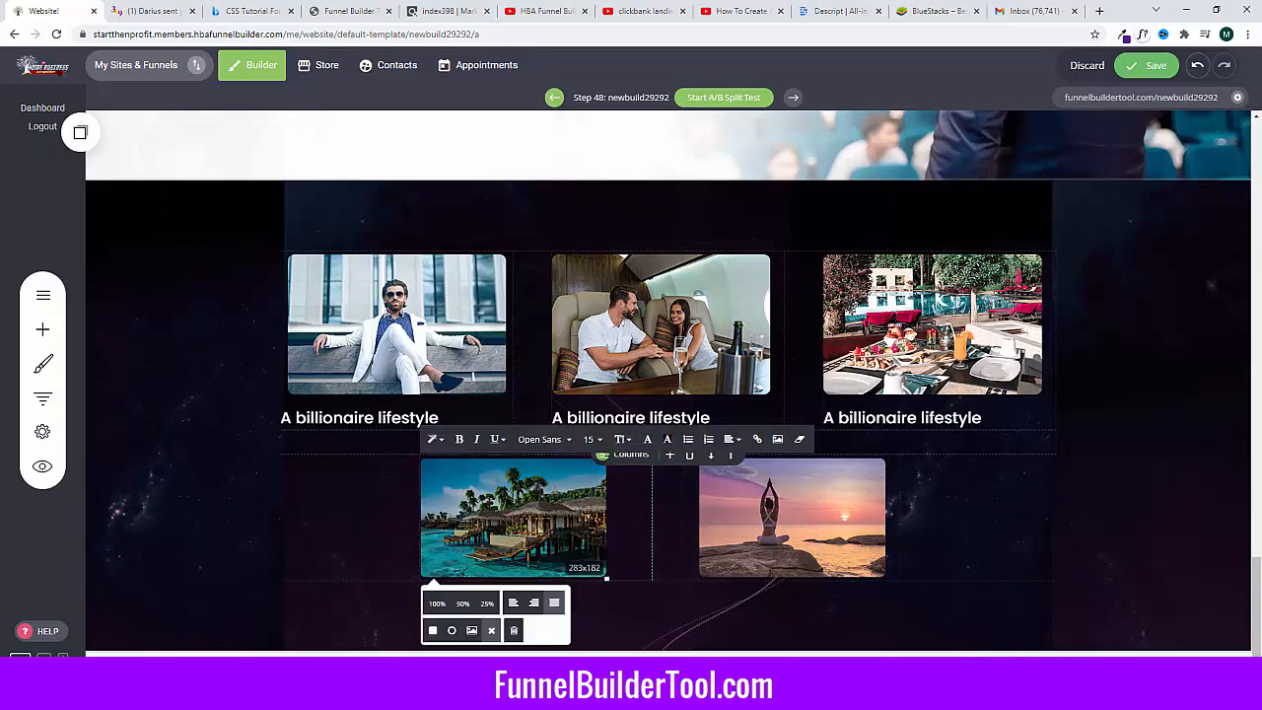
{"action": "left_click", "coordinate": [626, 614]}
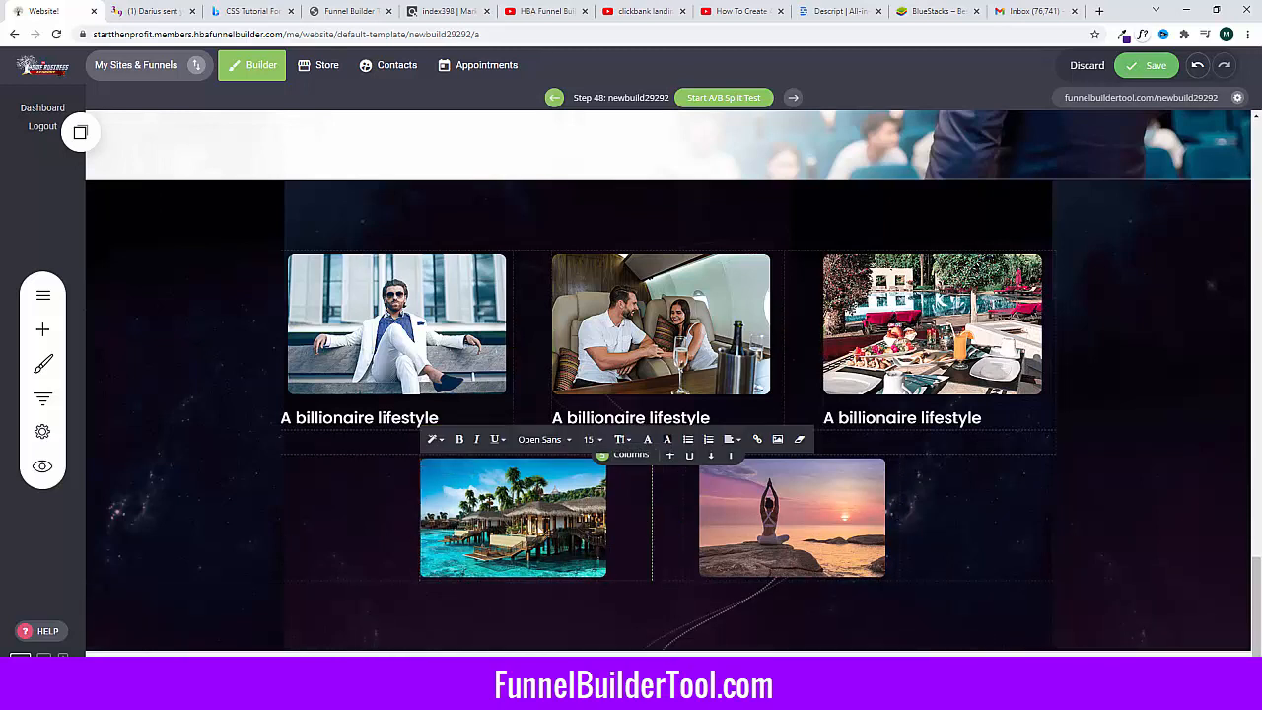
{"action": "left_click", "coordinate": [580, 540]}
{"action": "left_click_drag", "start_coordinate": [608, 580], "coordinate": [646, 600]}
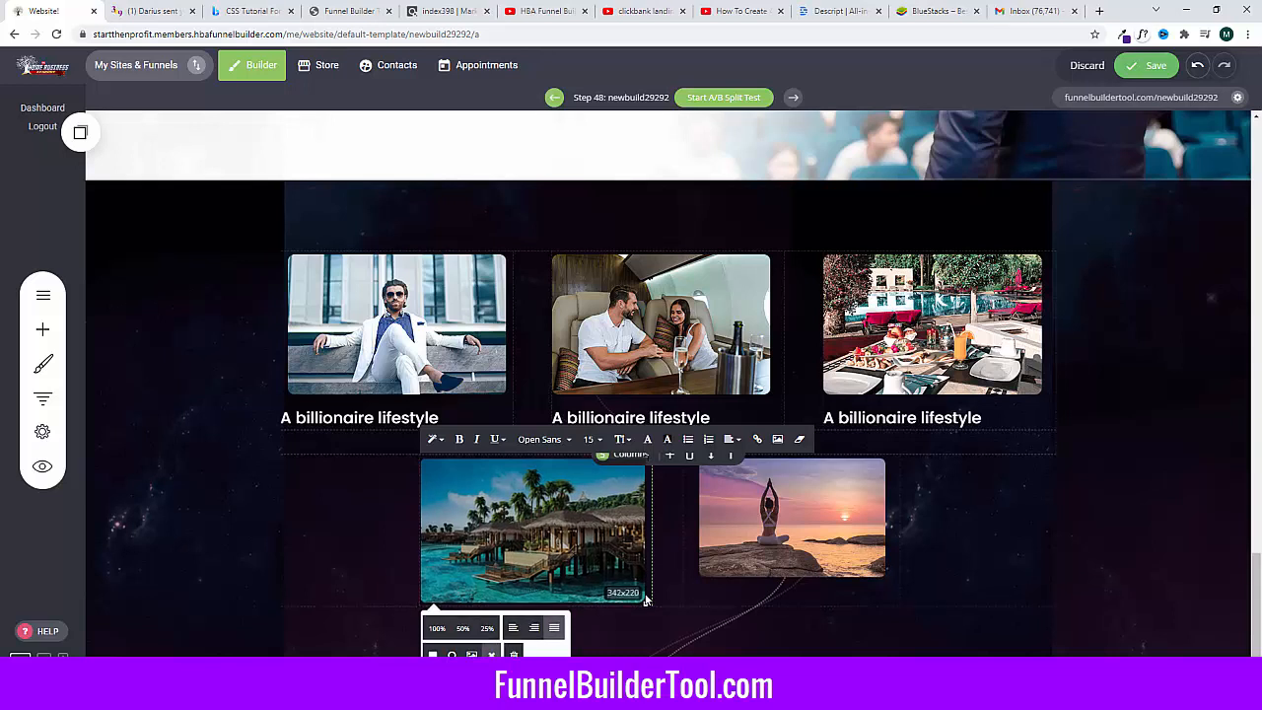
{"action": "left_click_drag", "start_coordinate": [646, 599], "coordinate": [647, 601]}
{"action": "left_click", "coordinate": [731, 438]}
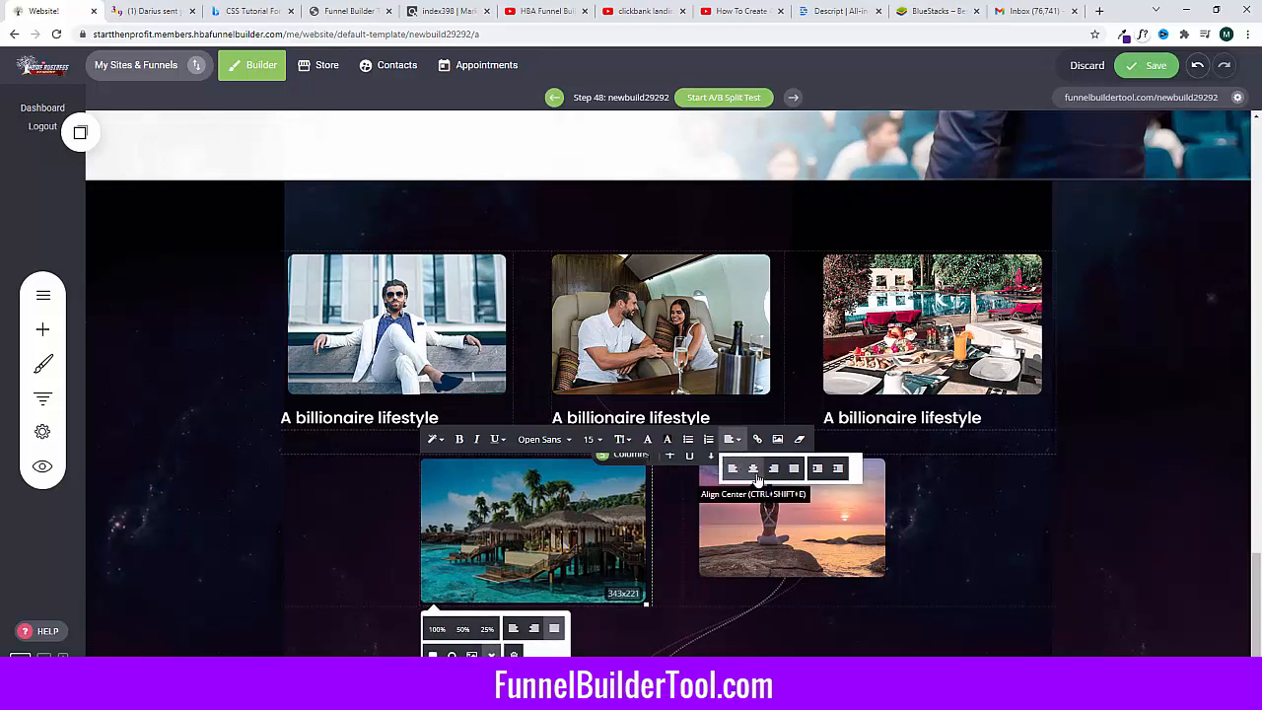
{"action": "left_click", "coordinate": [755, 470]}
Step: Widen the meditation picture's column by moving its right edge outward
{"action": "left_click", "coordinate": [759, 544]}
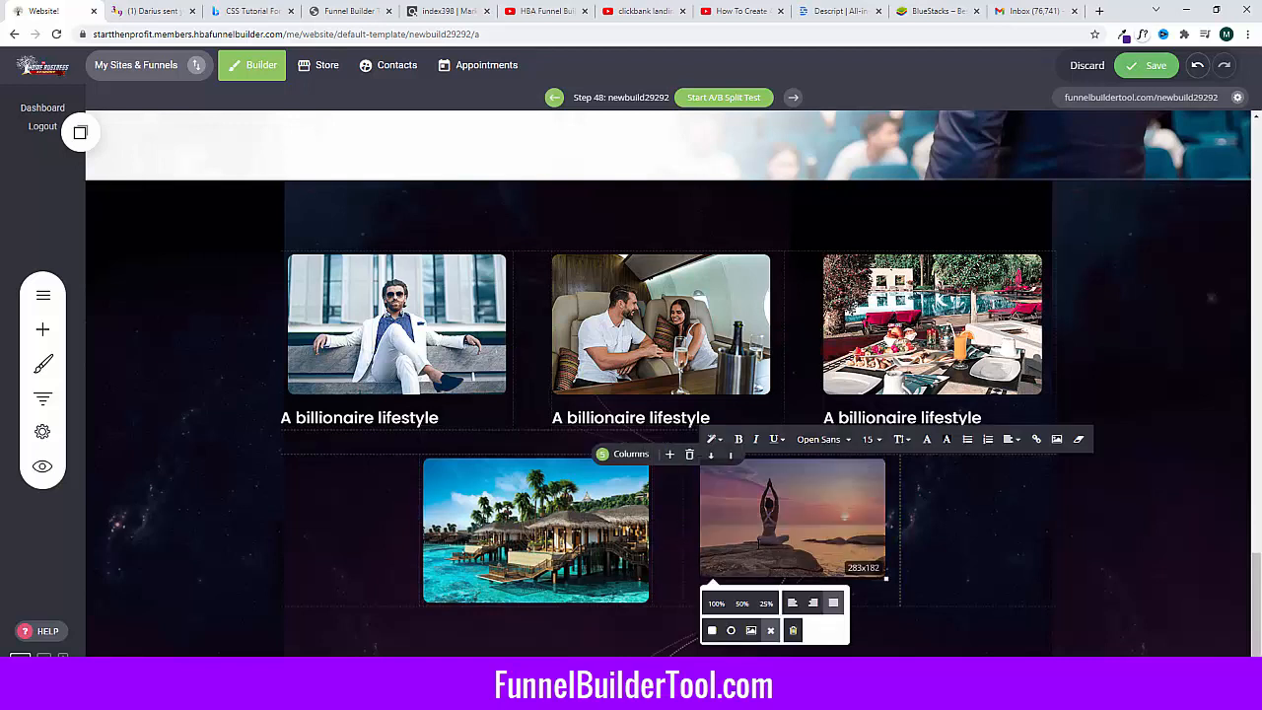
{"action": "left_click", "coordinate": [932, 542]}
{"action": "left_click_drag", "start_coordinate": [899, 531], "coordinate": [915, 534]}
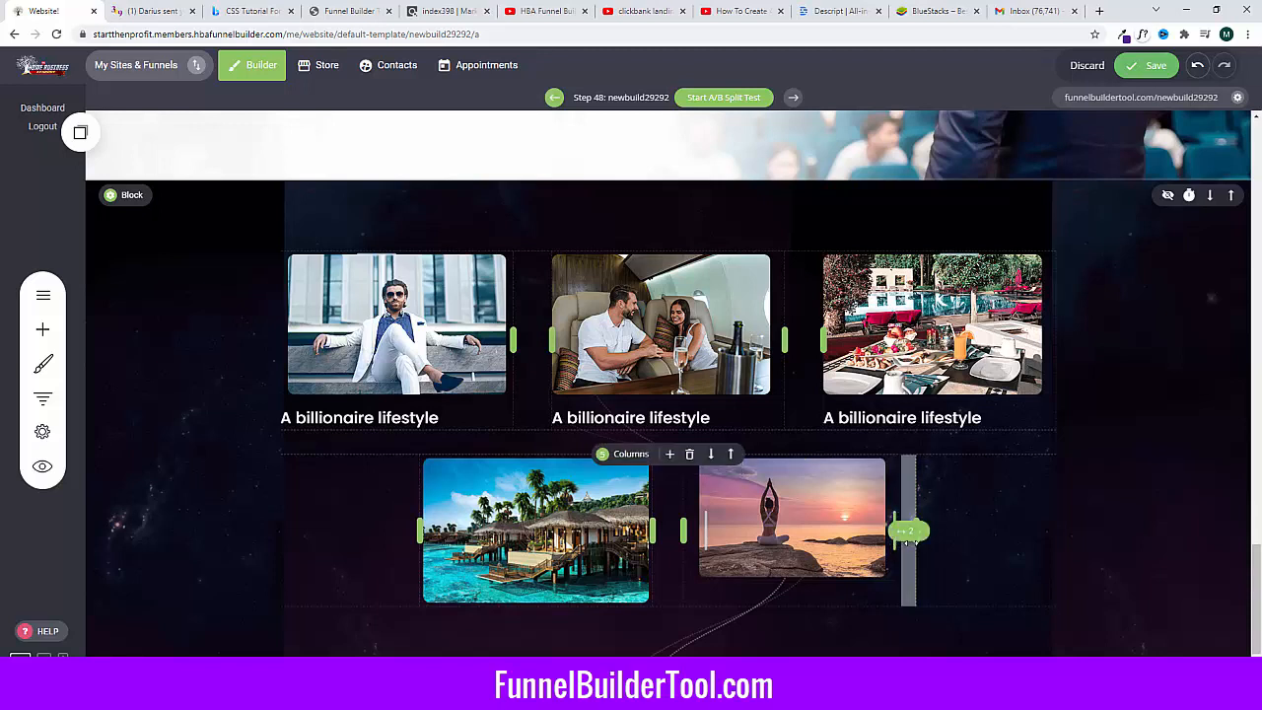
Step: Delete the text widgets holding the meditation picture and the villa picture from the lower row
{"action": "left_click", "coordinate": [823, 540]}
{"action": "left_click", "coordinate": [812, 539]}
{"action": "left_click", "coordinate": [824, 514]}
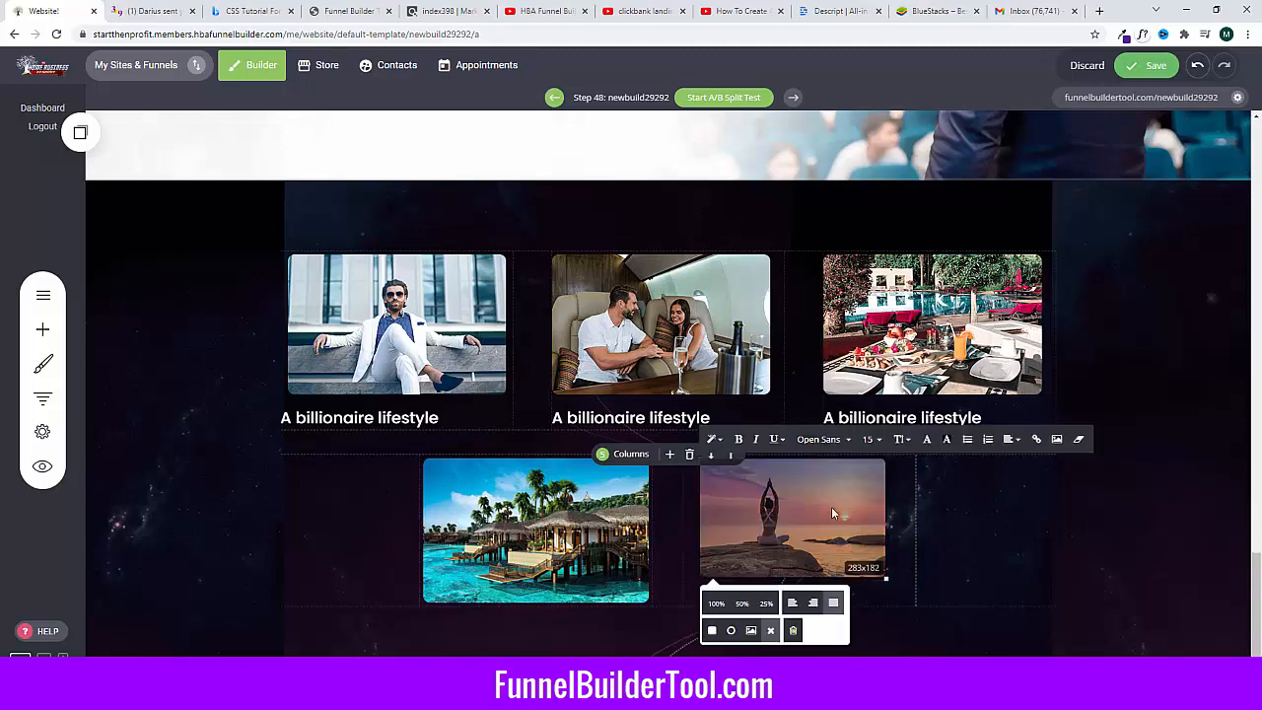
{"action": "left_click", "coordinate": [958, 521]}
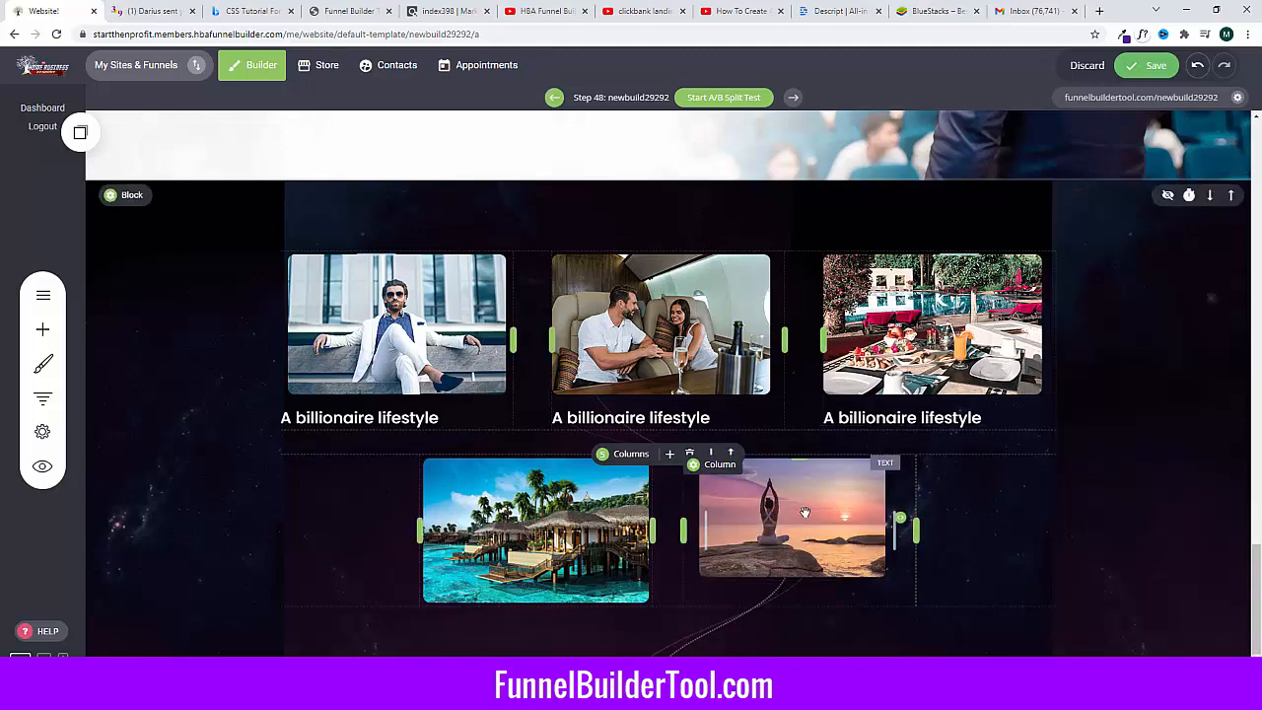
{"action": "left_click", "coordinate": [821, 437]}
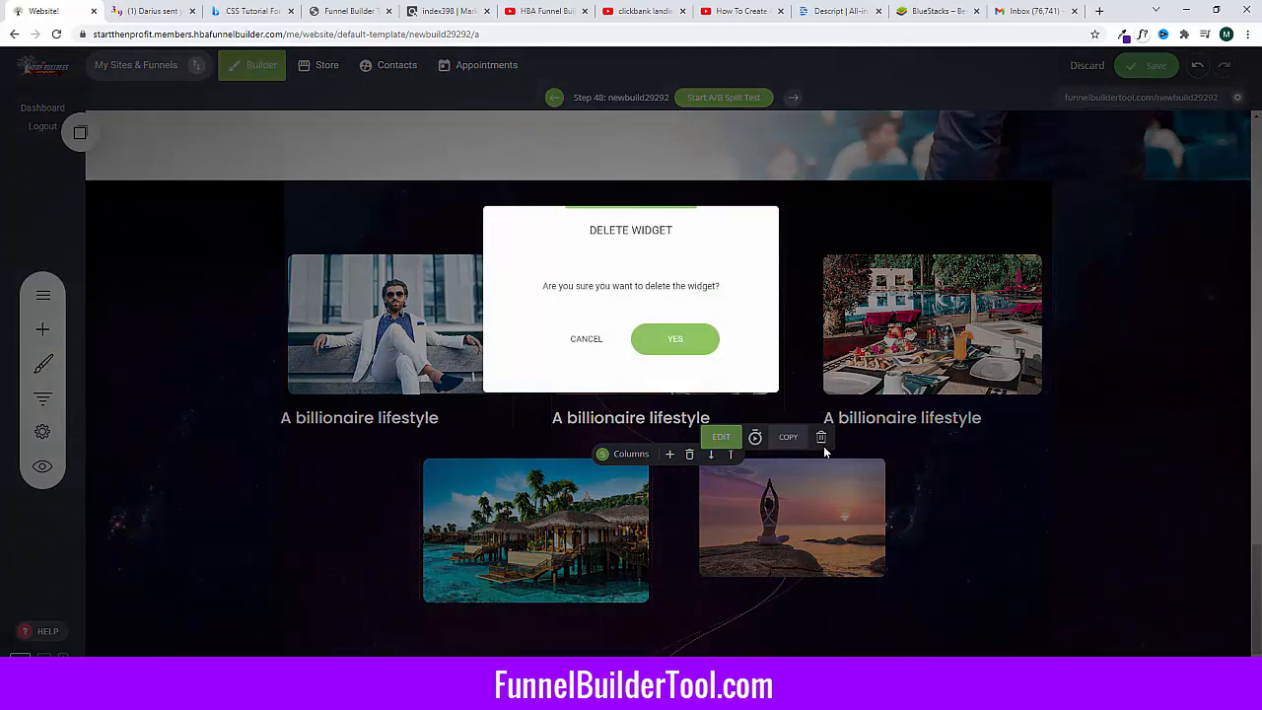
{"action": "left_click", "coordinate": [680, 345]}
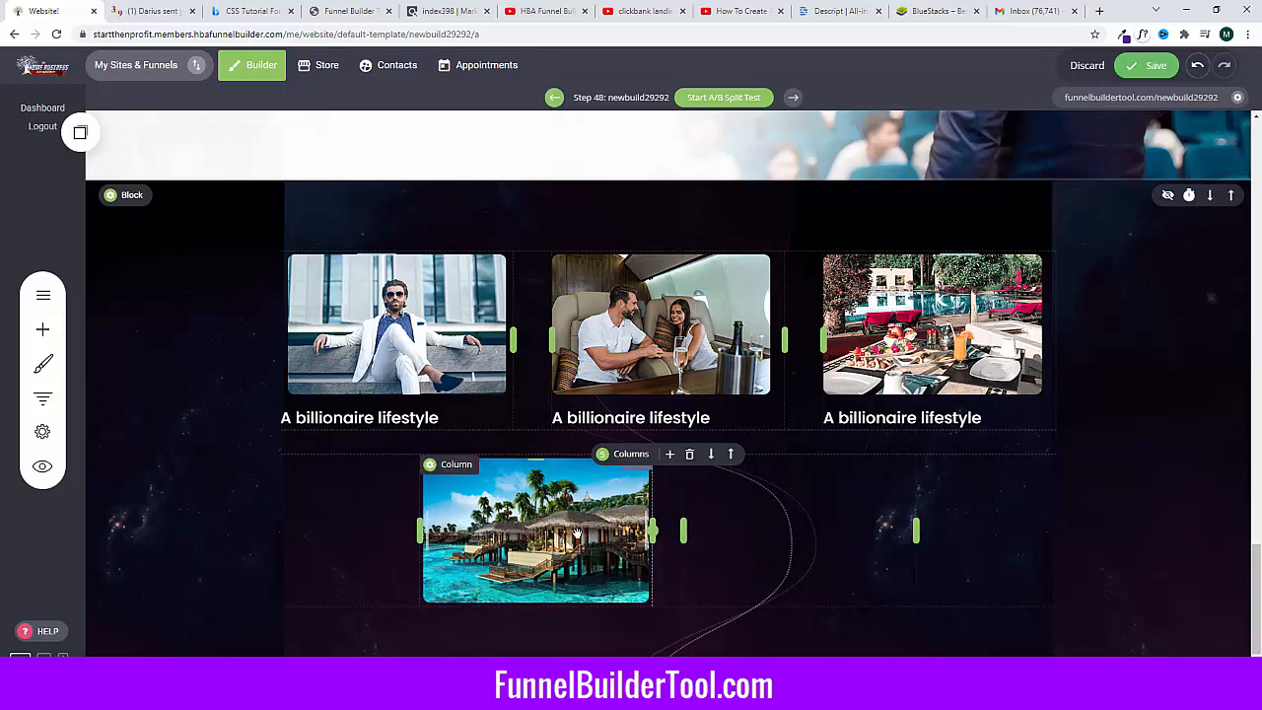
{"action": "mouse_move", "coordinate": [575, 485]}
{"action": "left_click", "coordinate": [542, 437]}
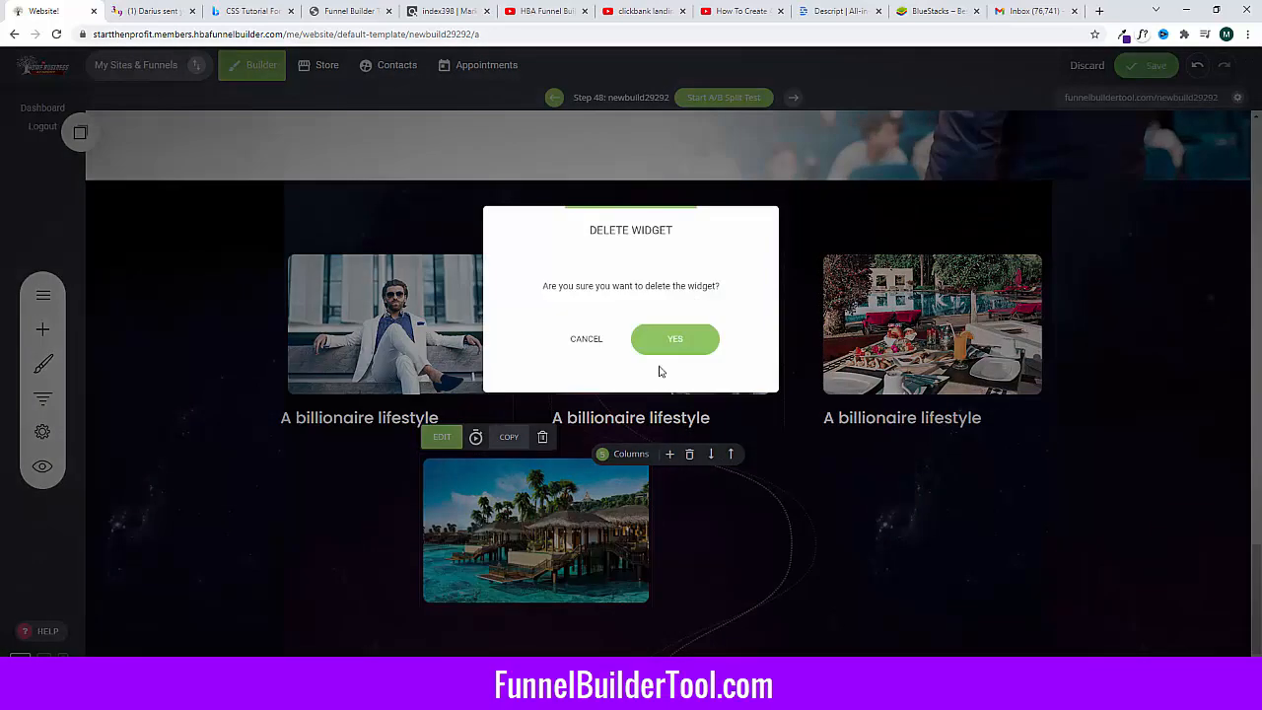
{"action": "left_click", "coordinate": [672, 342]}
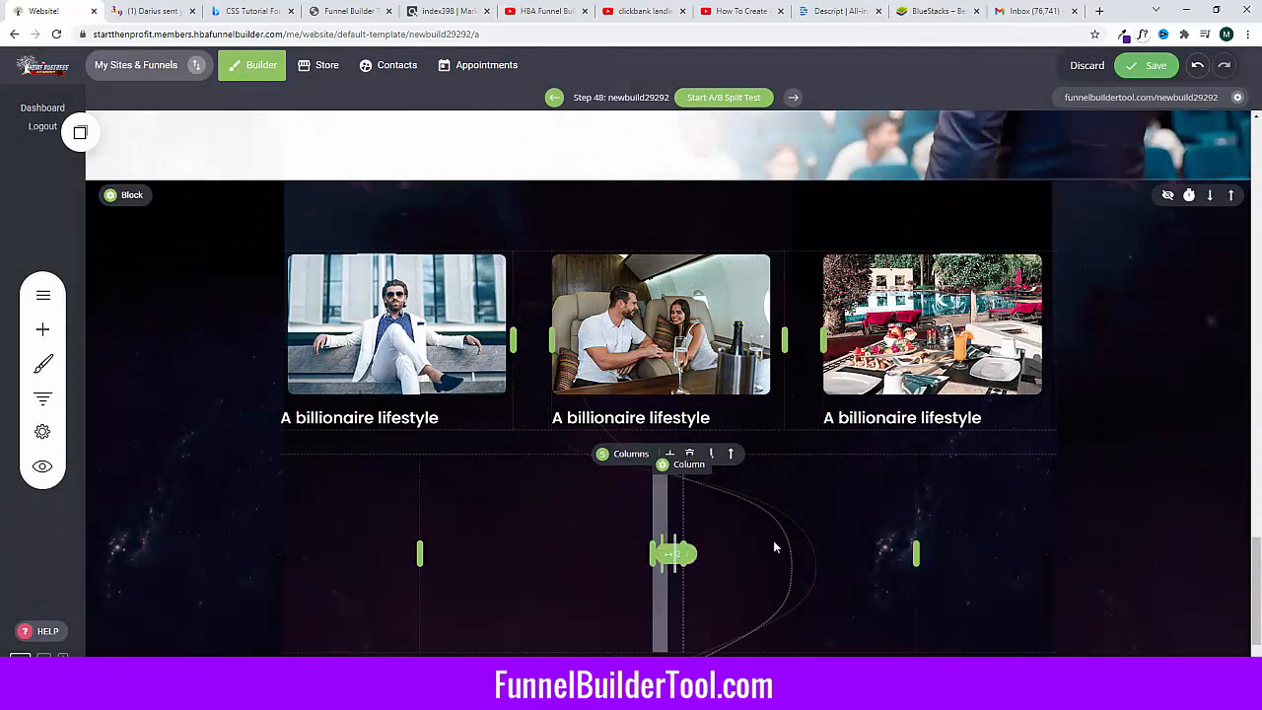
Step: Place a text widget in the second column of the lower row
{"action": "left_click", "coordinate": [43, 330]}
{"action": "left_click_drag", "start_coordinate": [107, 168], "coordinate": [665, 533]}
{"action": "left_click", "coordinate": [564, 540]}
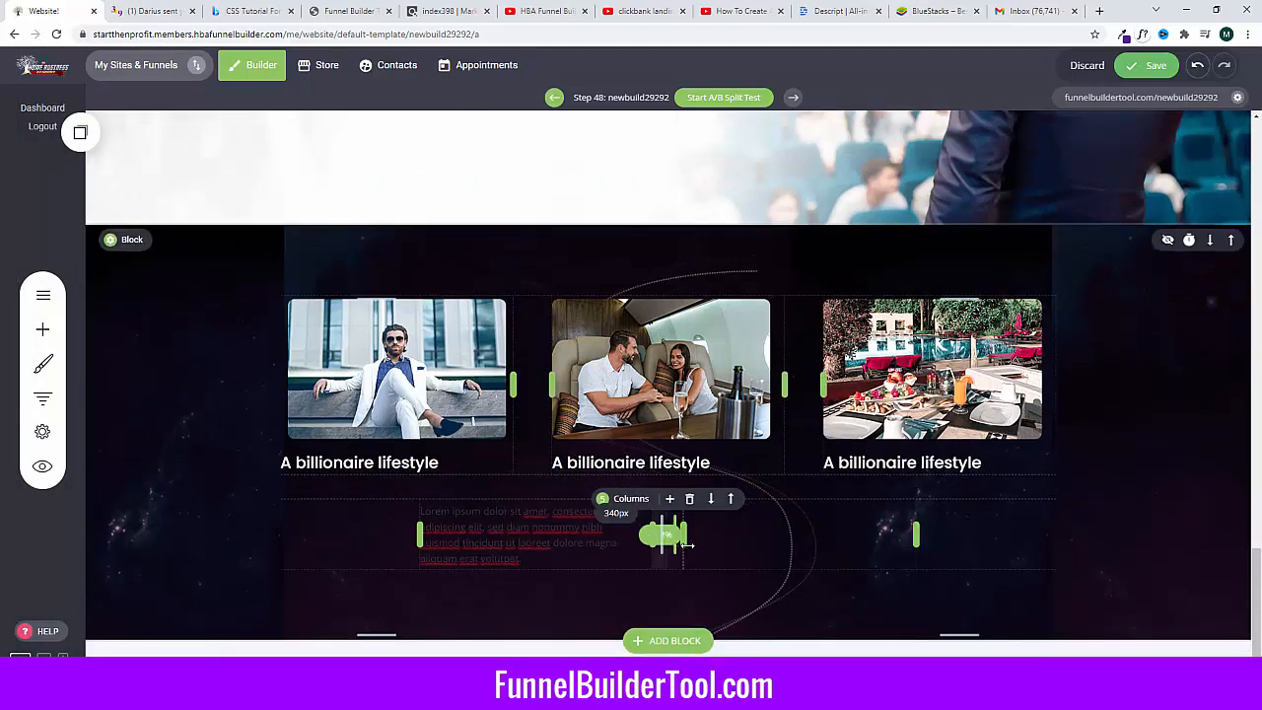
Step: Insert the tropical villa picture from the manifest folder into the second column's text widget
{"action": "left_click", "coordinate": [533, 548]}
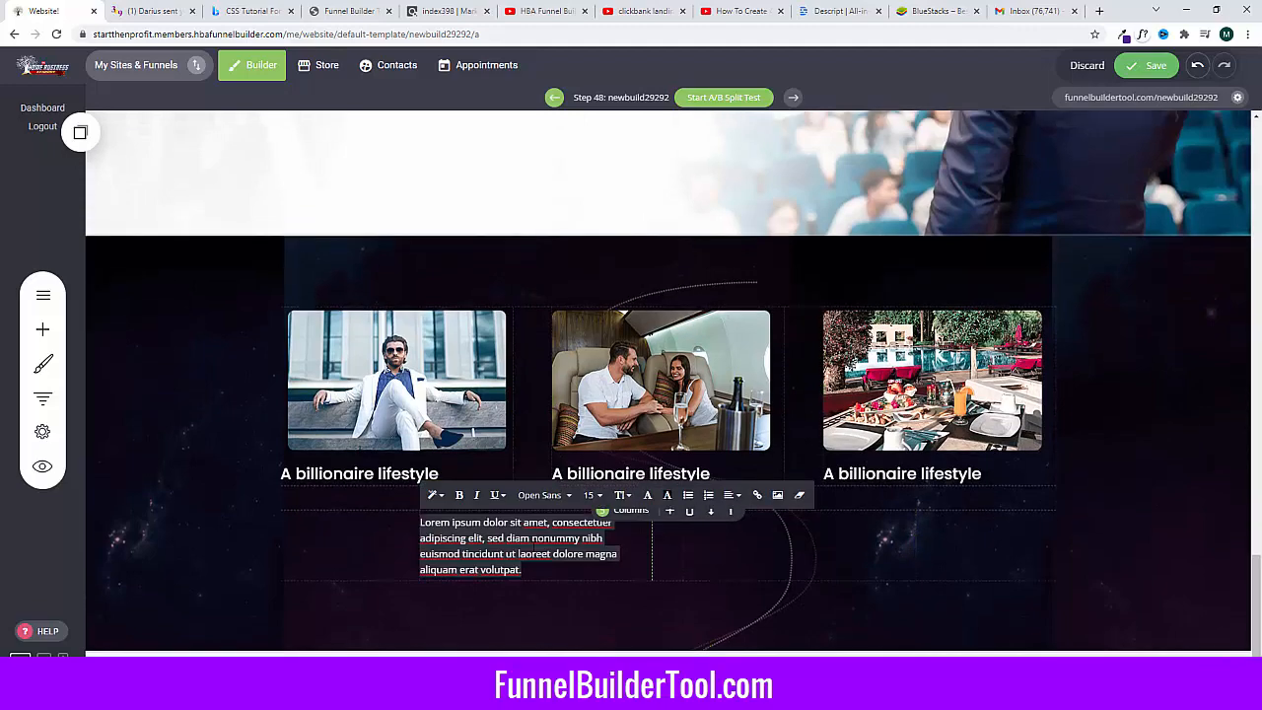
{"action": "left_click", "coordinate": [786, 502]}
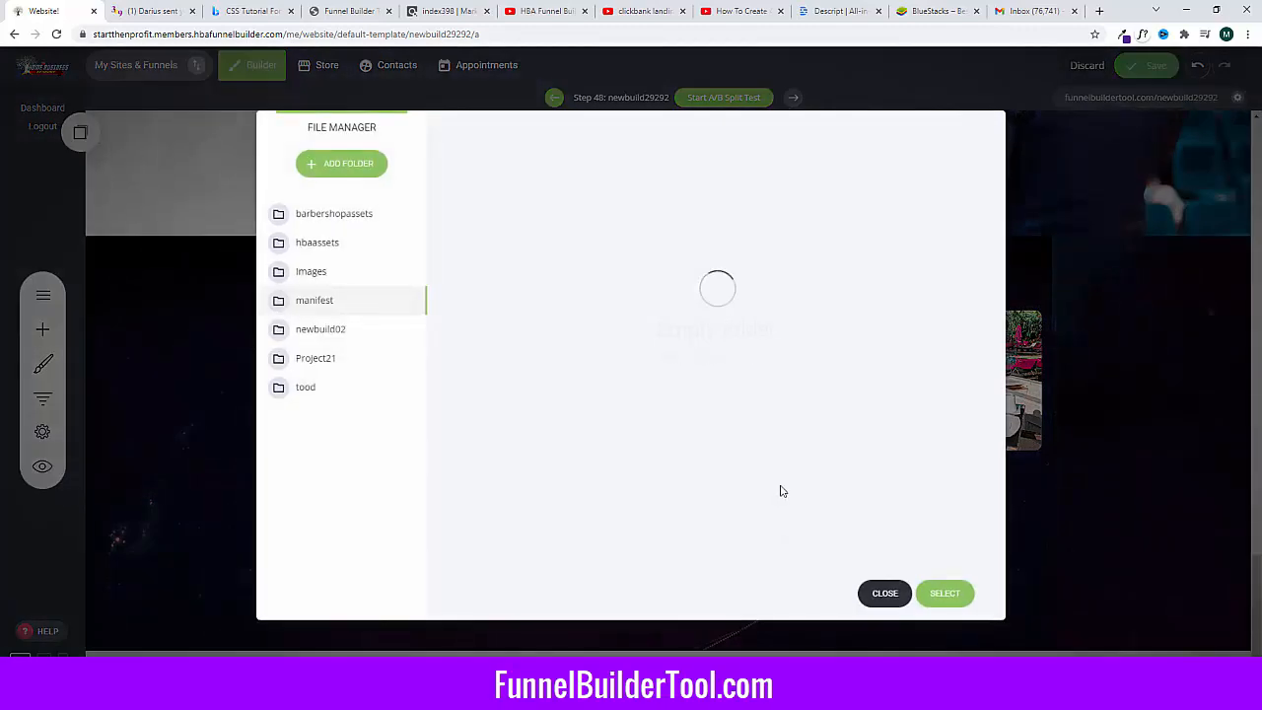
{"action": "scroll", "coordinate": [673, 470], "scroll_direction": "down", "scroll_amount": 6}
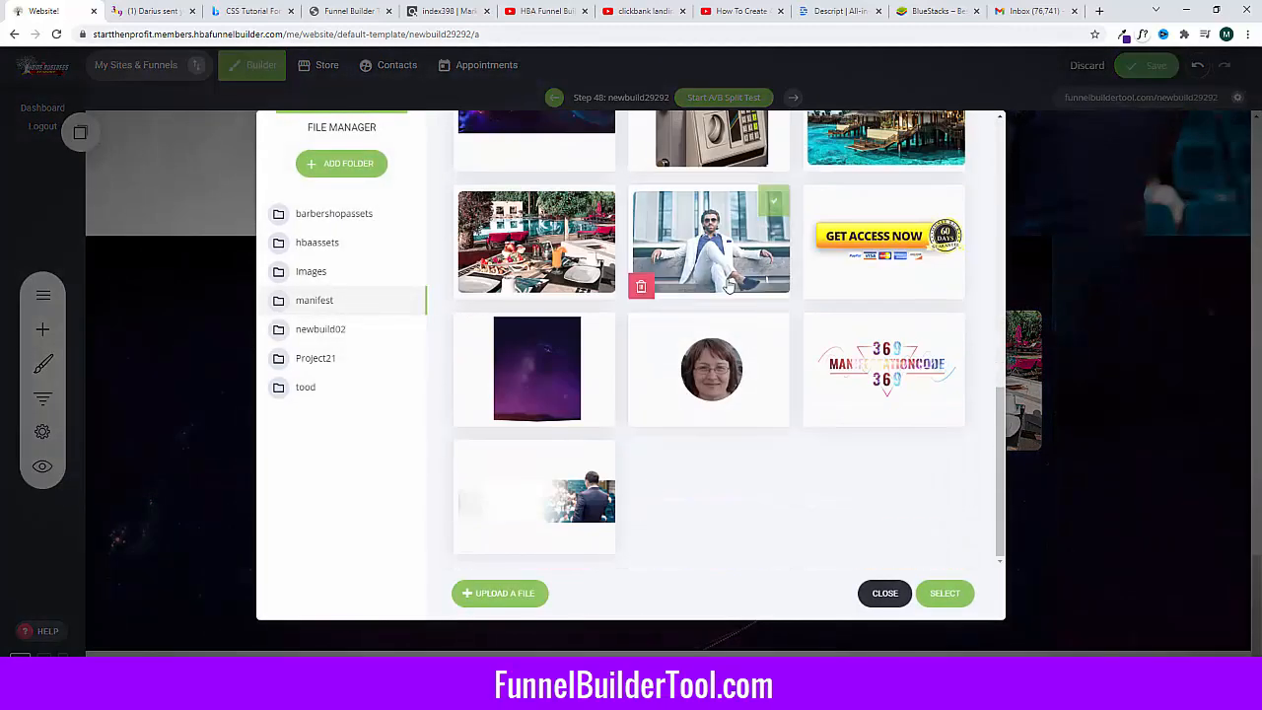
{"action": "scroll", "coordinate": [749, 508], "scroll_direction": "up", "scroll_amount": 4}
{"action": "left_click", "coordinate": [899, 507]}
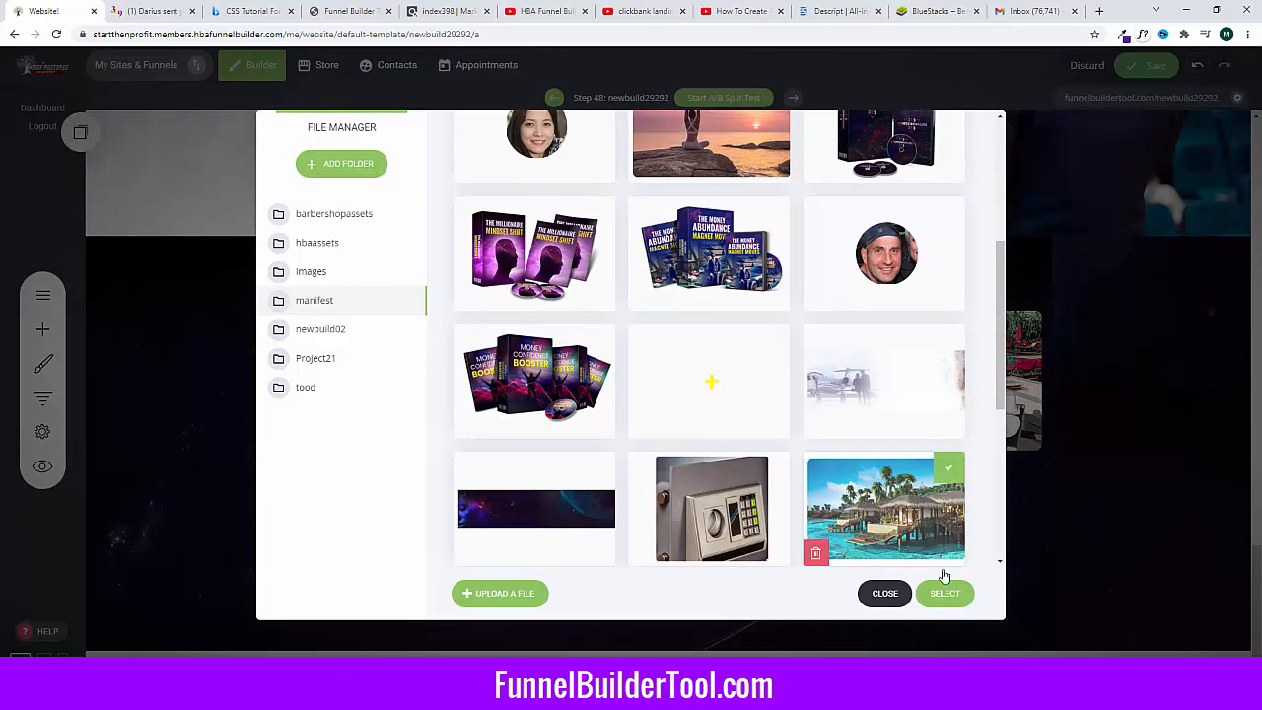
{"action": "left_click", "coordinate": [946, 592]}
Step: Delete the placeholder text below the tropical villa picture
{"action": "scroll", "coordinate": [480, 617], "scroll_direction": "down", "scroll_amount": 2}
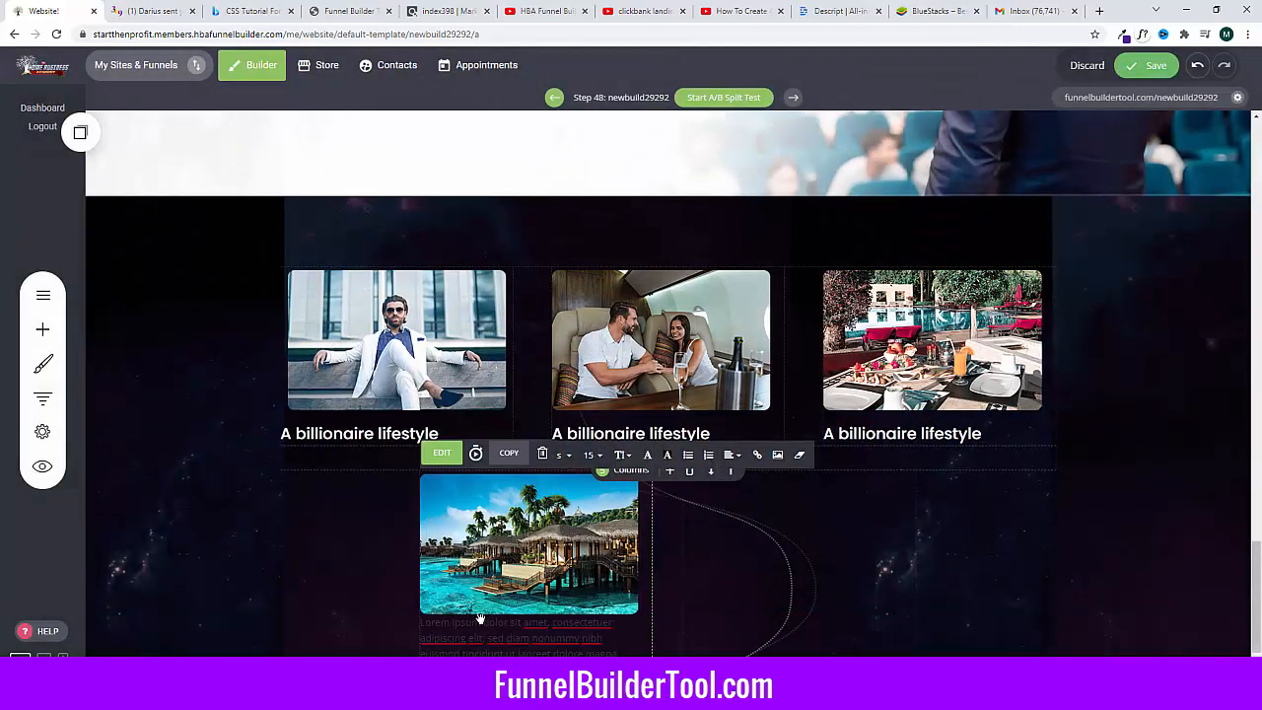
{"action": "double_click", "coordinate": [495, 522]}
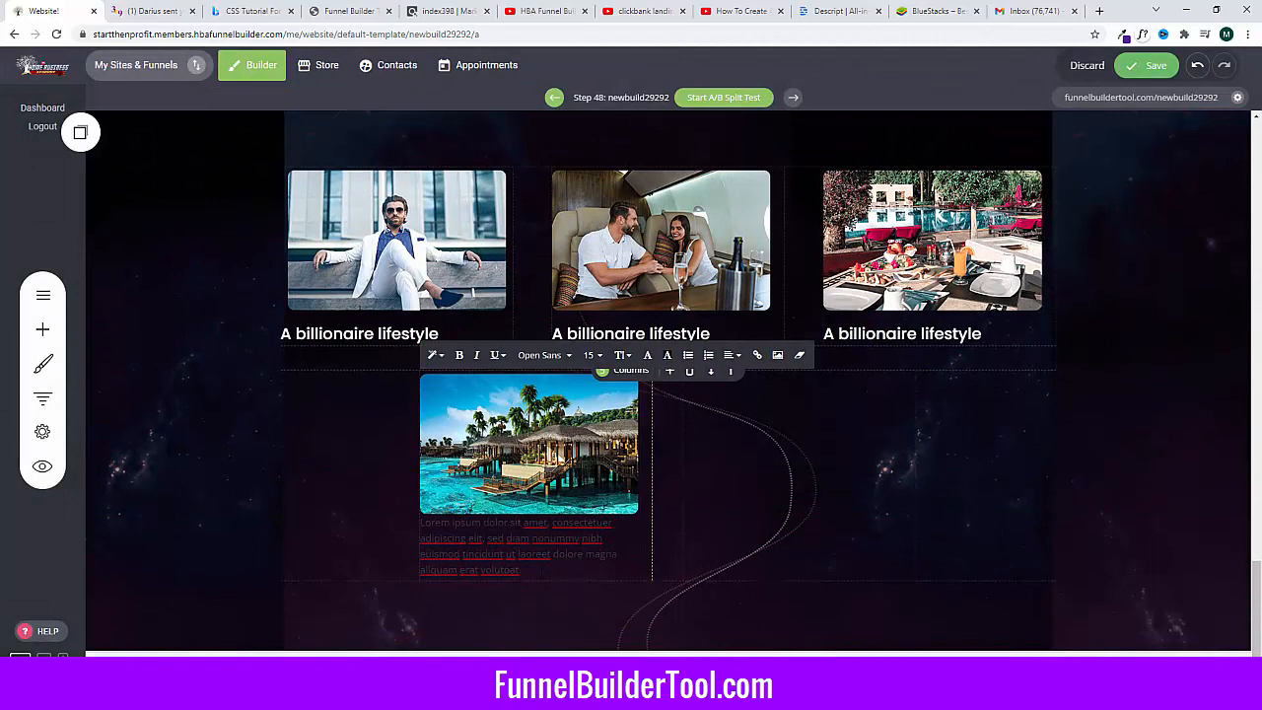
{"action": "left_click_drag", "start_coordinate": [520, 570], "coordinate": [406, 526]}
{"action": "key", "text": "BackSpace"}
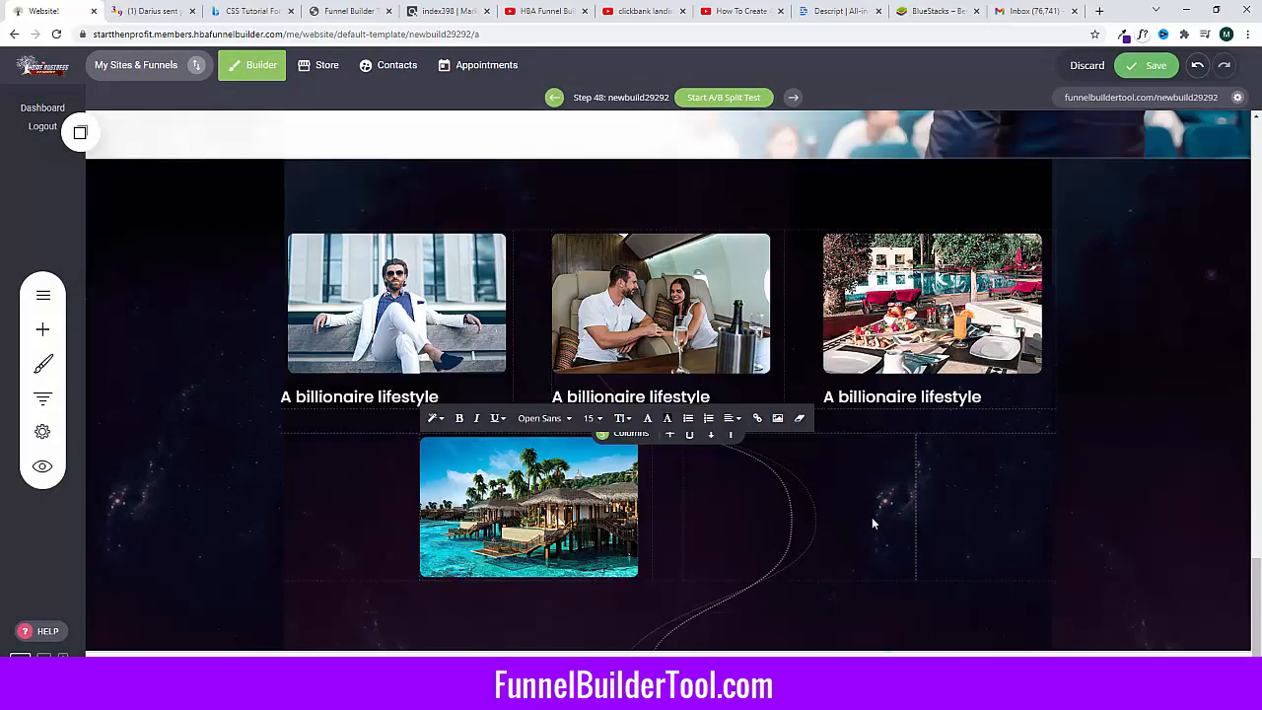
Step: Add a text widget holding only the sunset meditation picture from the manifest folder to the lower row's fourth column
{"action": "left_click", "coordinate": [43, 328]}
{"action": "left_click_drag", "start_coordinate": [104, 198], "coordinate": [781, 539]}
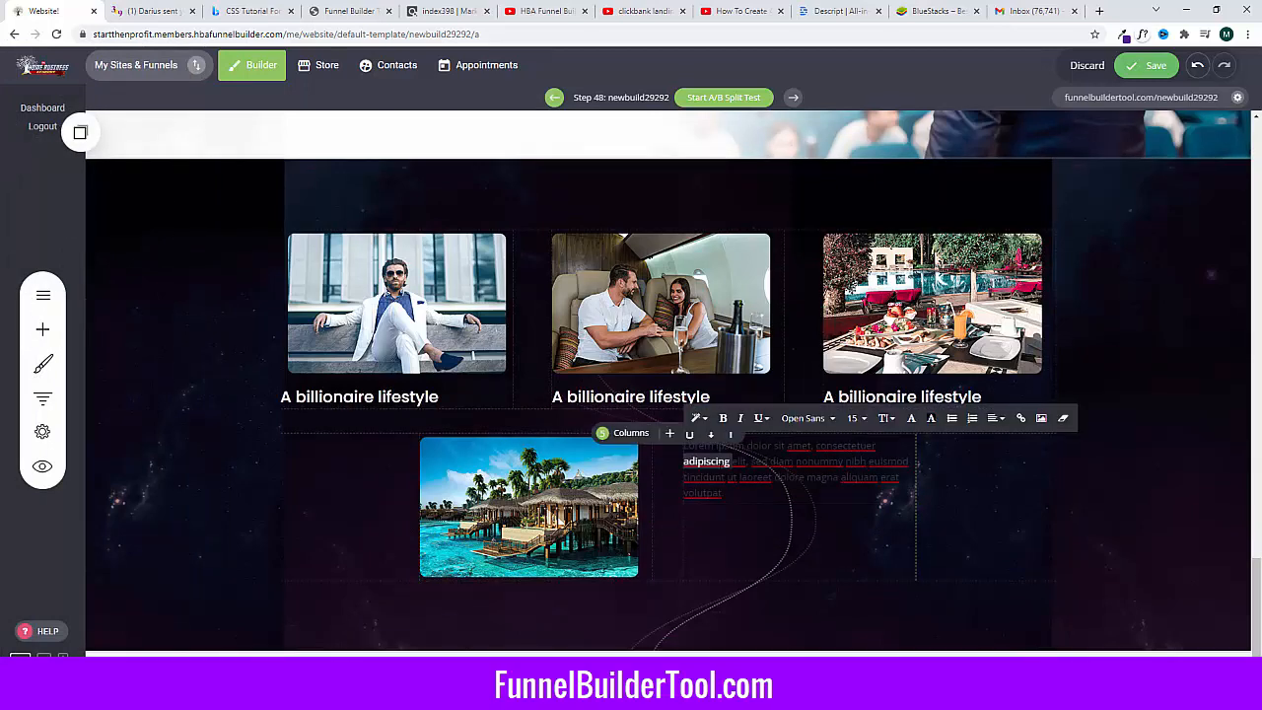
{"action": "left_click", "coordinate": [1043, 421]}
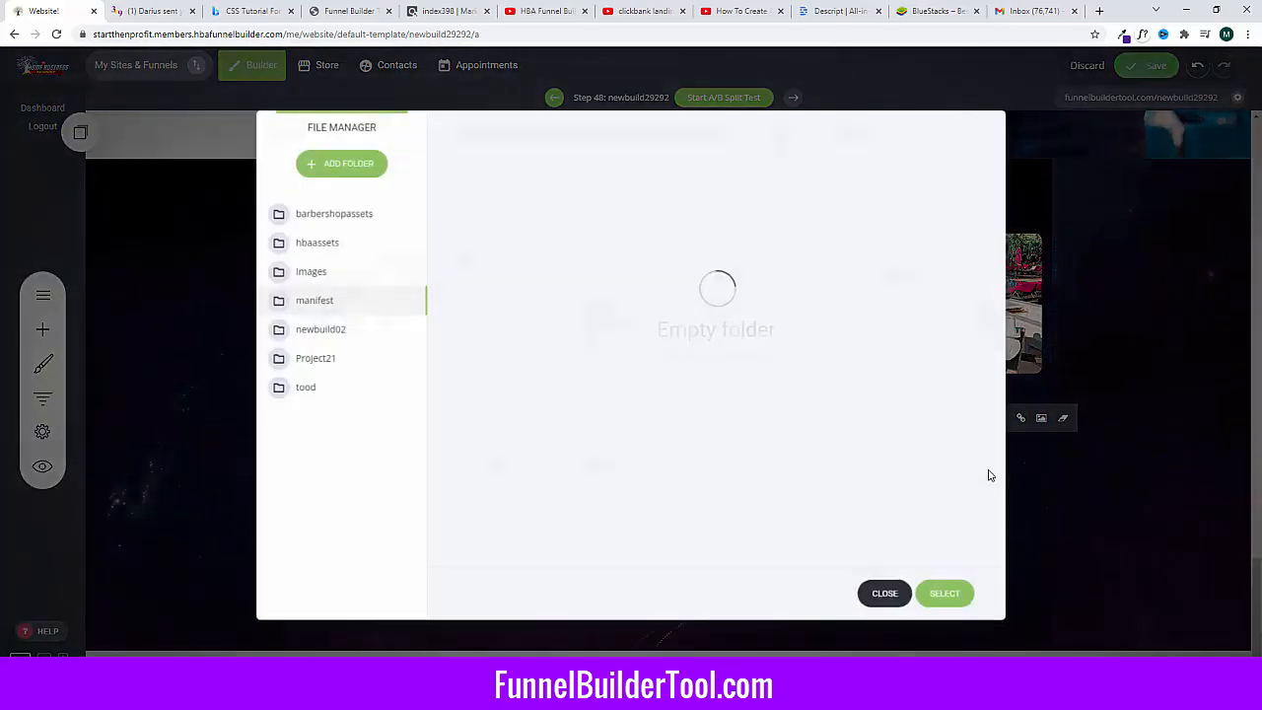
{"action": "left_click", "coordinate": [720, 453]}
{"action": "left_click", "coordinate": [944, 593]}
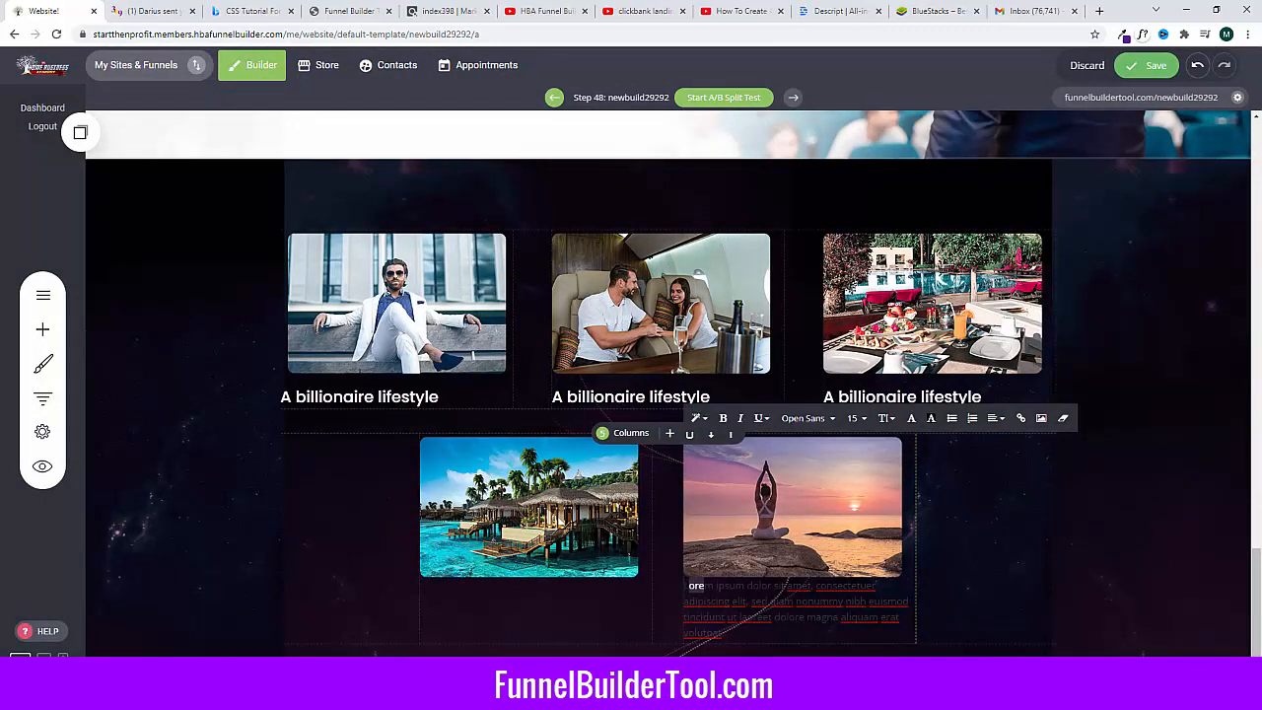
{"action": "key", "text": "BackSpace"}
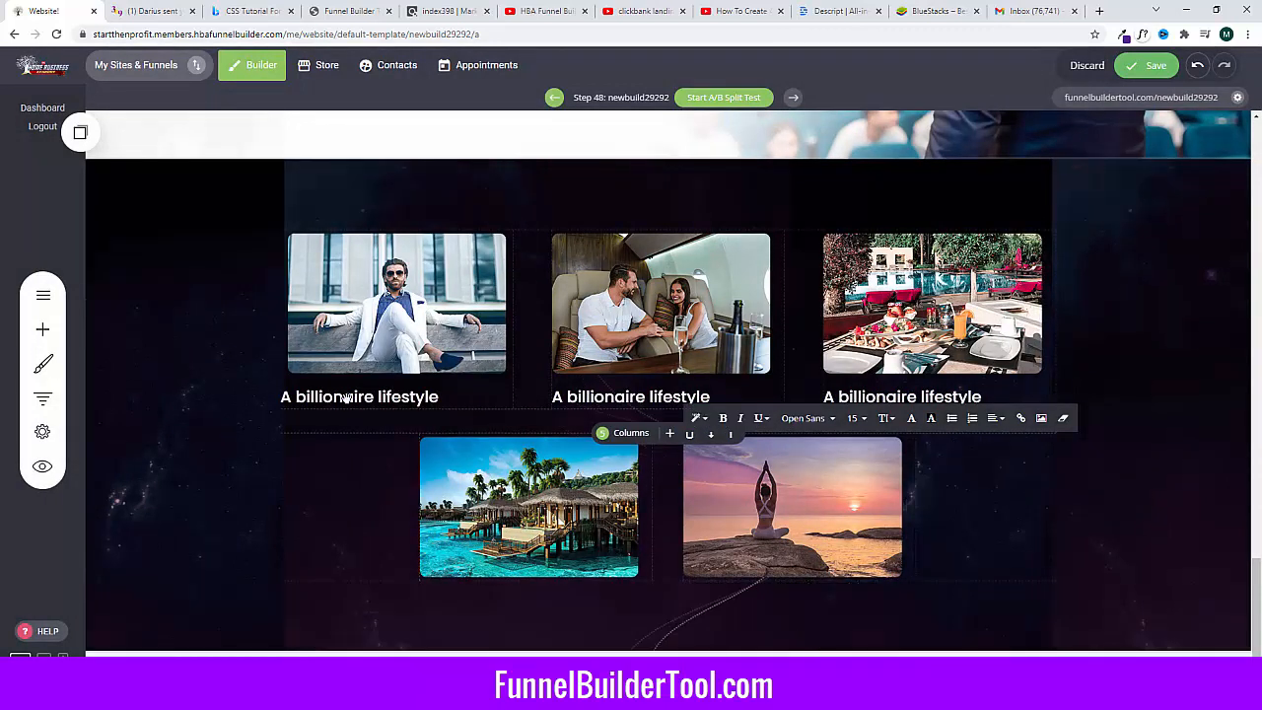
{"action": "left_click", "coordinate": [384, 402]}
{"action": "left_click", "coordinate": [375, 400]}
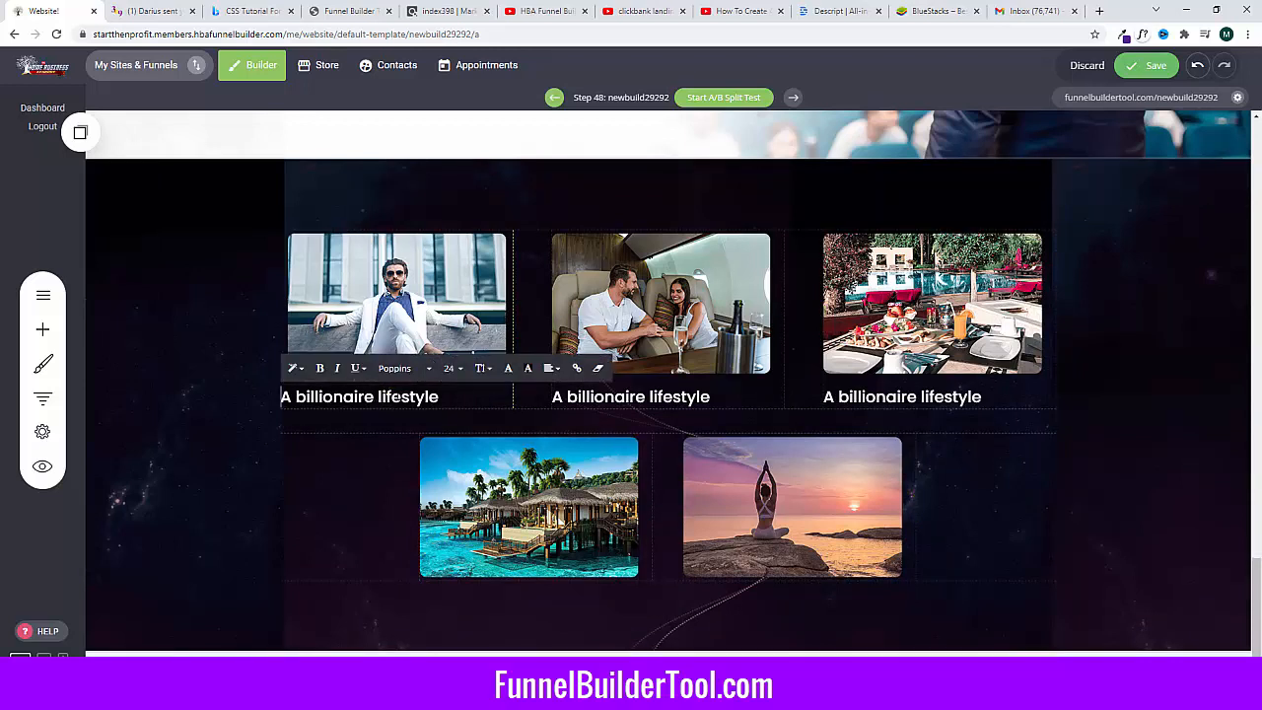
{"action": "left_click", "coordinate": [340, 449]}
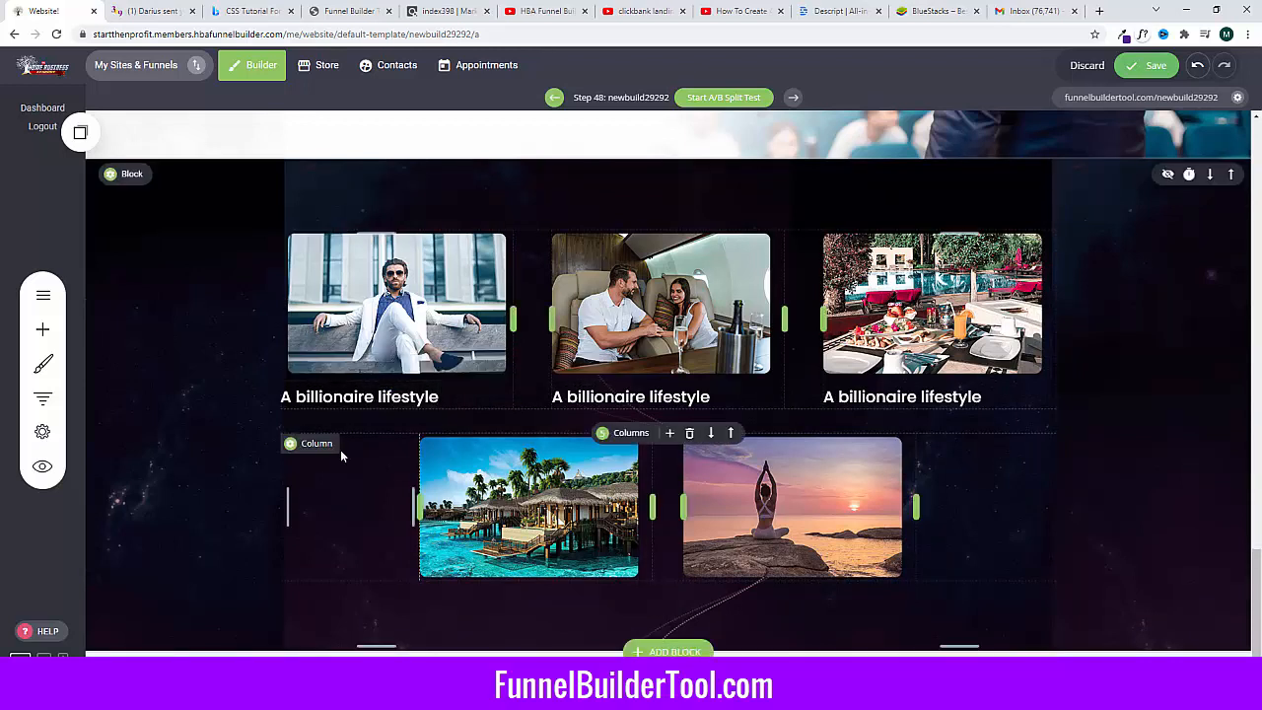
Step: Place copies of the "A billionaire lifestyle" caption below the tropical villa and sunset meditation pictures
{"action": "left_click", "coordinate": [79, 132]}
{"action": "left_click_drag", "start_coordinate": [115, 265], "coordinate": [473, 570]}
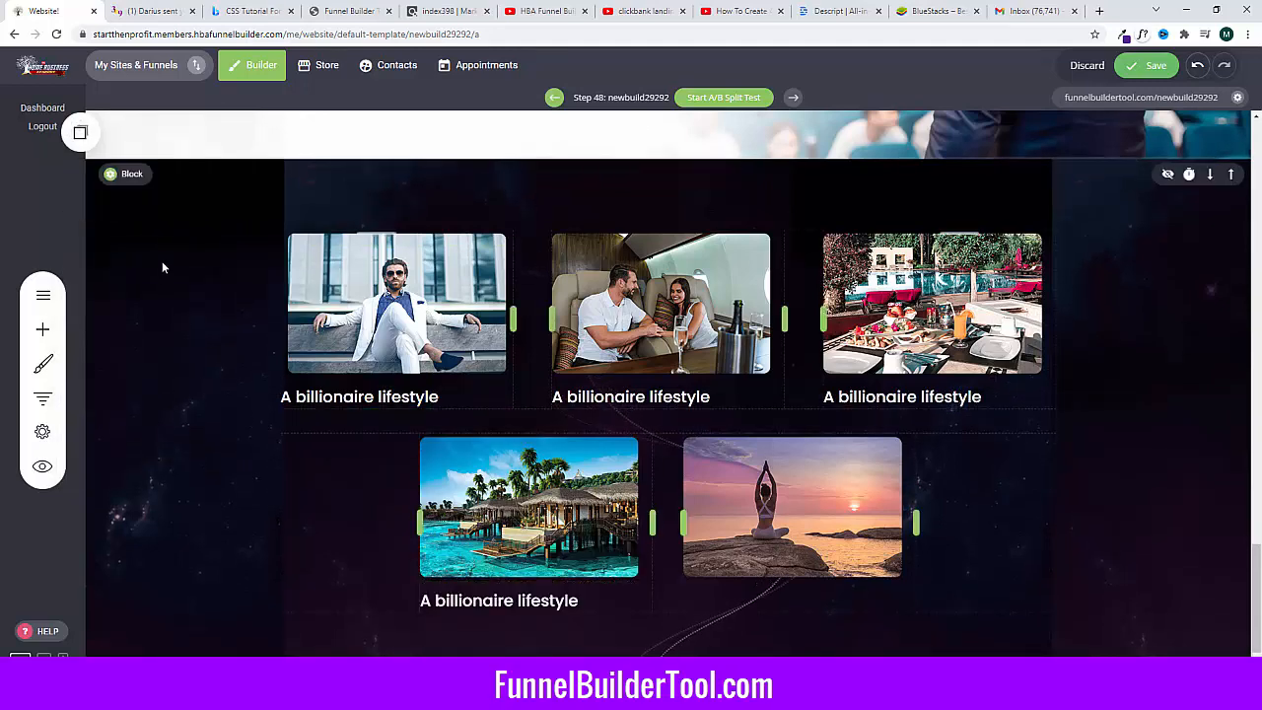
{"action": "left_click", "coordinate": [130, 174]}
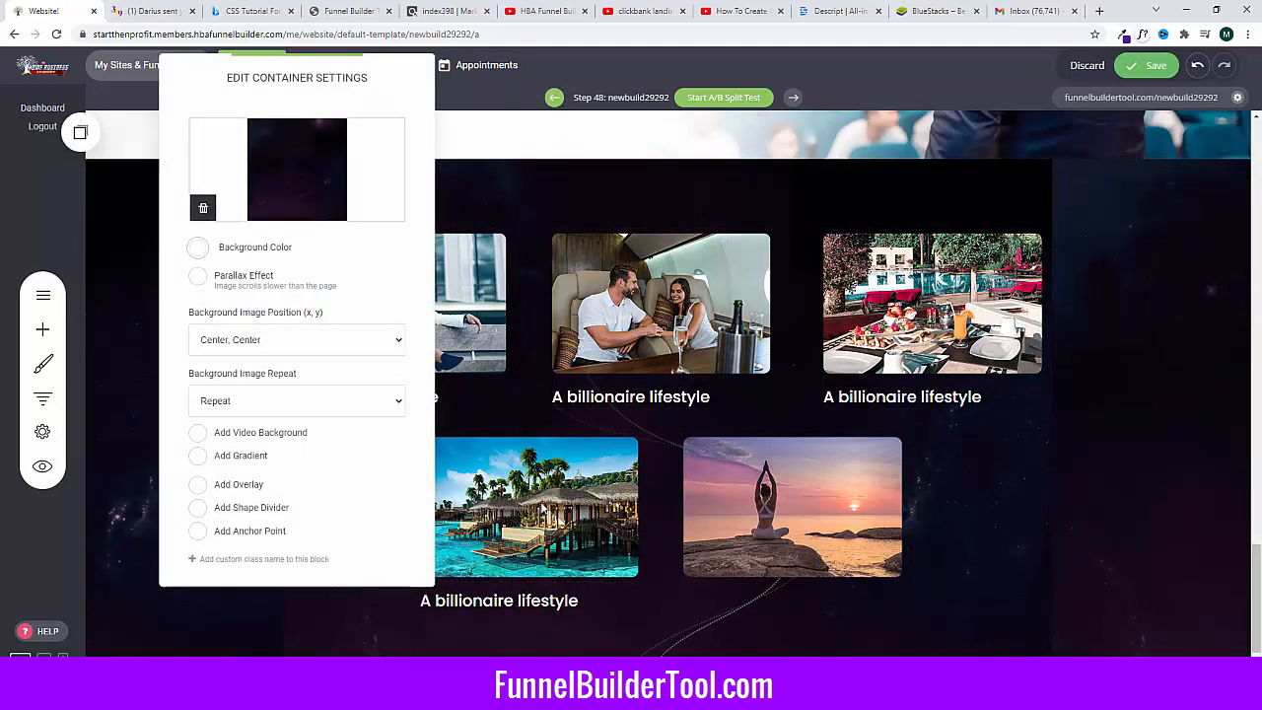
{"action": "left_click", "coordinate": [128, 174]}
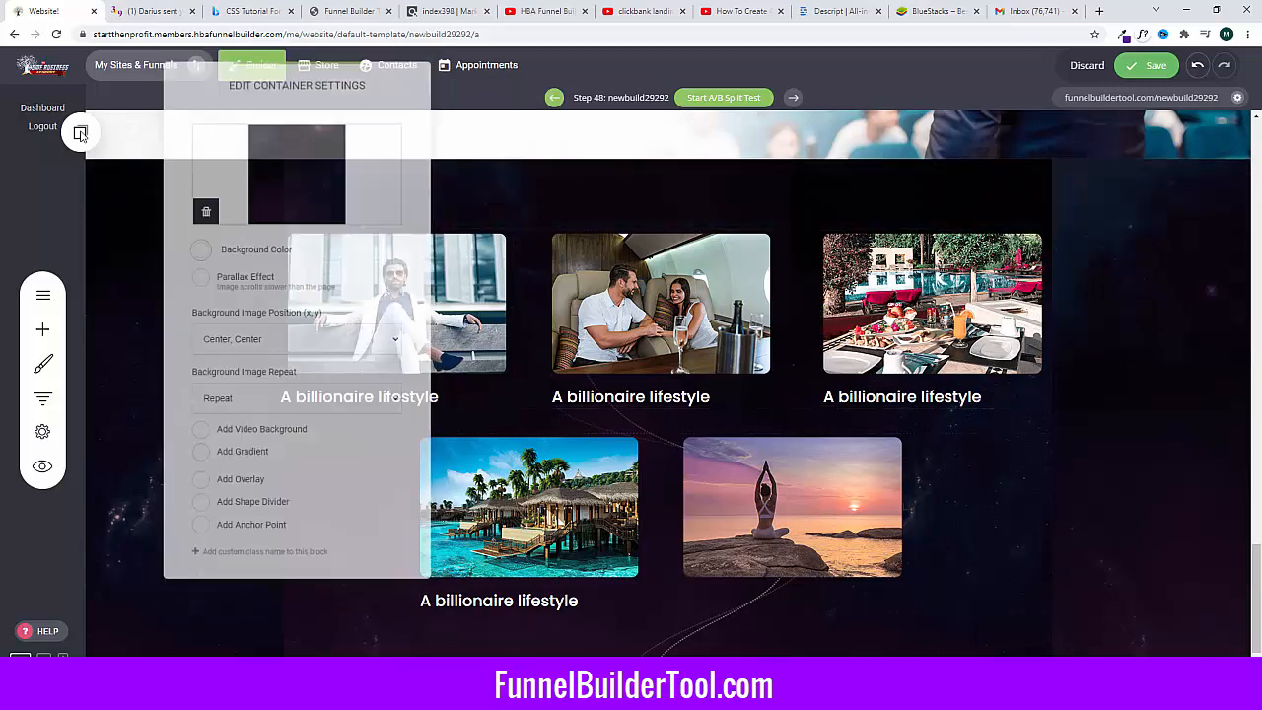
{"action": "left_click", "coordinate": [80, 133]}
{"action": "left_click_drag", "start_coordinate": [120, 274], "coordinate": [783, 604]}
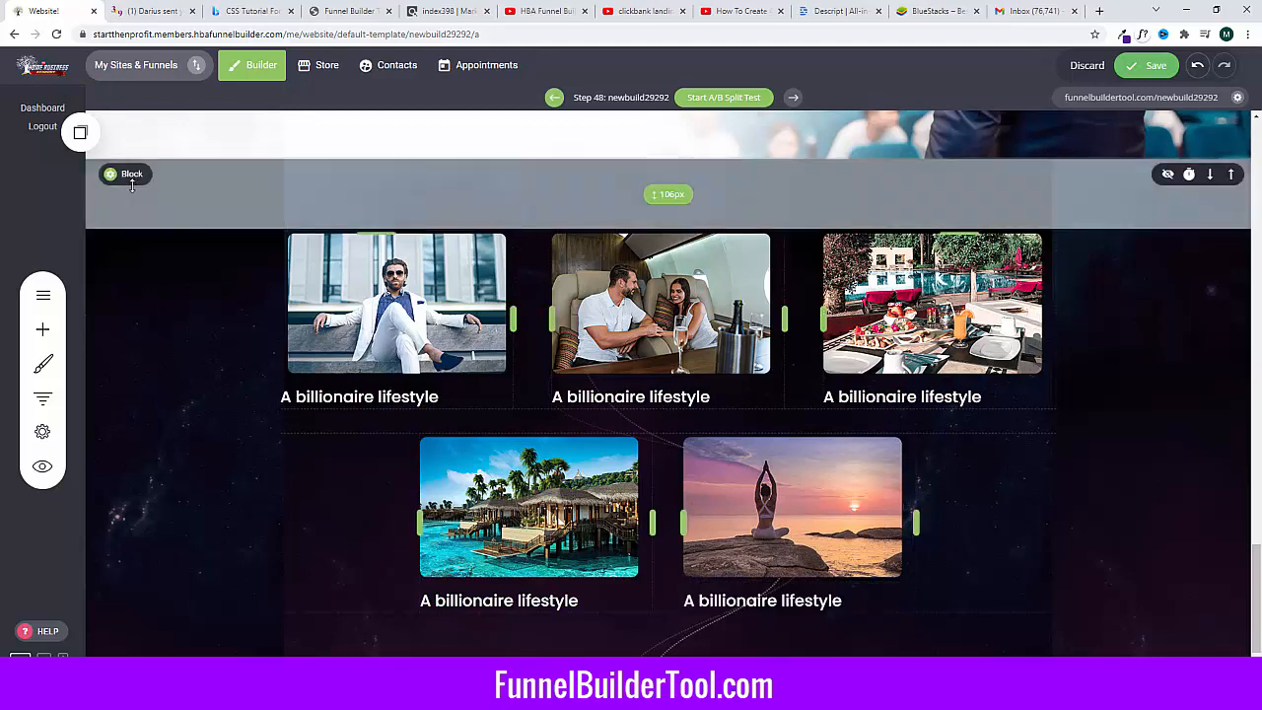
Step: Set the dark lifestyle block's background image to cover the whole area
{"action": "left_click", "coordinate": [133, 177]}
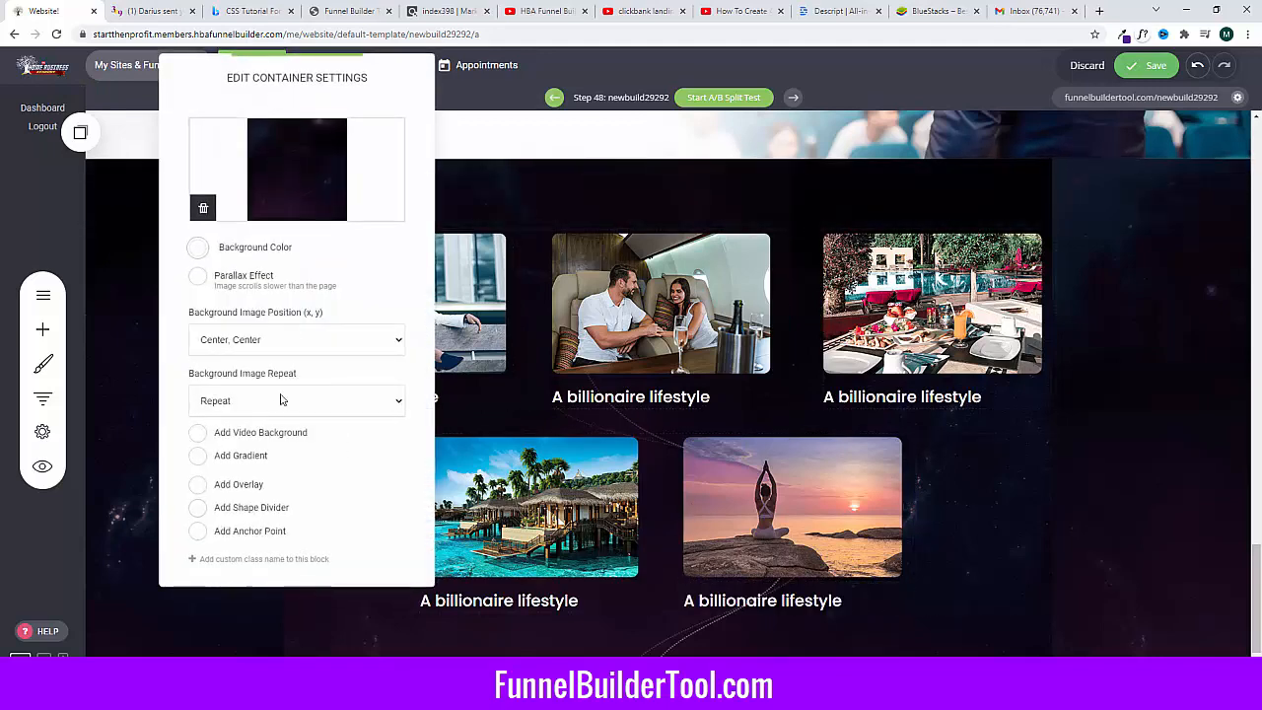
{"action": "left_click", "coordinate": [280, 399]}
{"action": "left_click", "coordinate": [287, 471]}
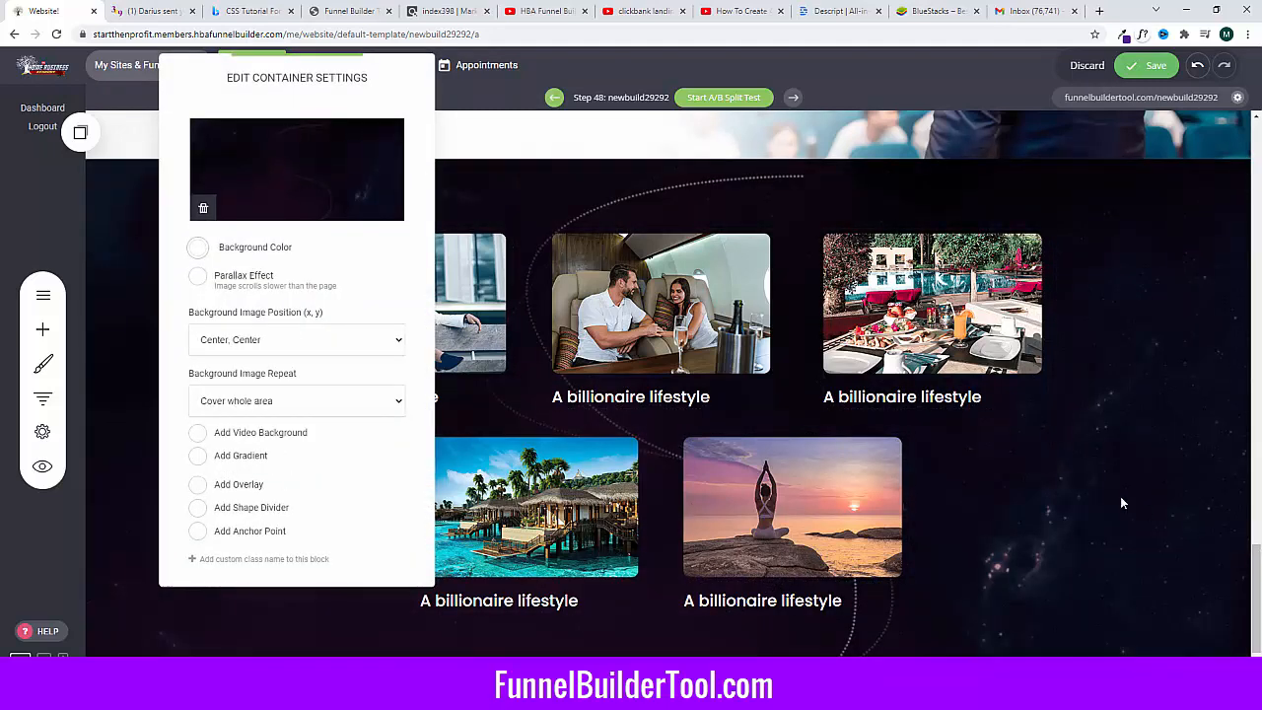
{"action": "left_click", "coordinate": [982, 568]}
{"action": "scroll", "coordinate": [984, 565], "scroll_direction": "down", "scroll_amount": 1}
{"action": "scroll", "coordinate": [978, 560], "scroll_direction": "up", "scroll_amount": 3}
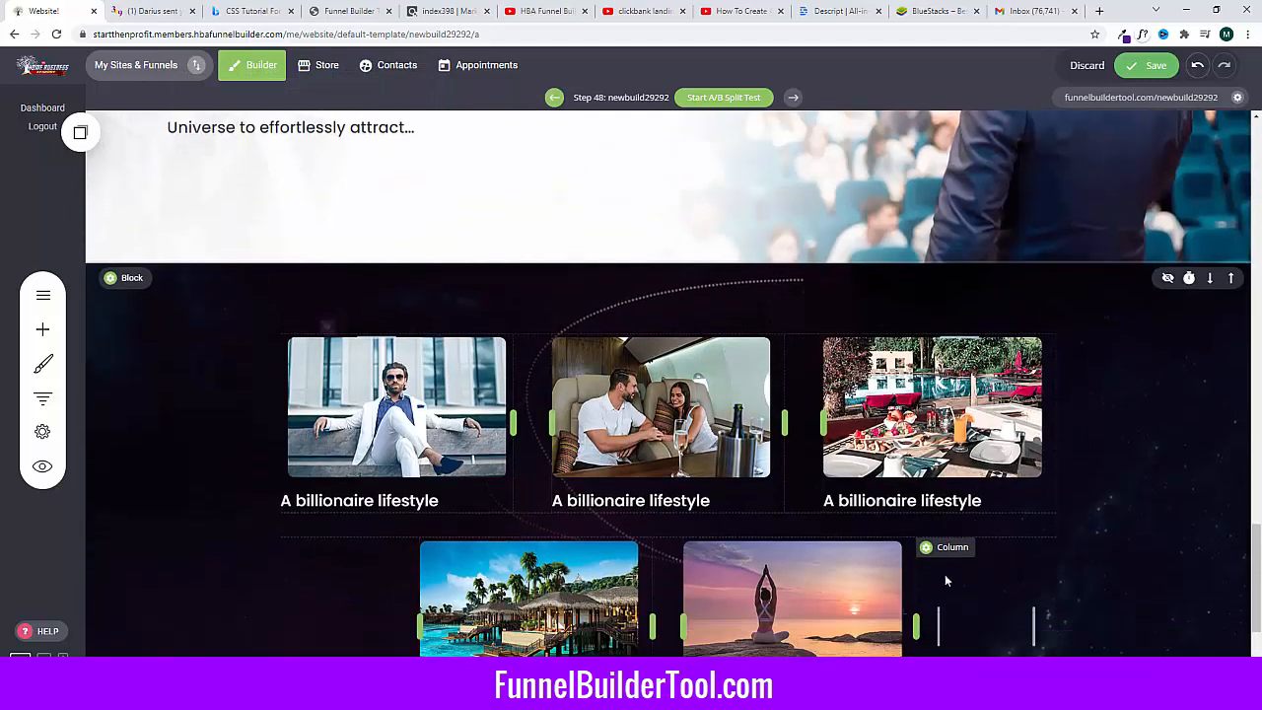
{"action": "scroll", "coordinate": [945, 582], "scroll_direction": "down", "scroll_amount": 1}
{"action": "scroll", "coordinate": [617, 552], "scroll_direction": "down", "scroll_amount": 3}
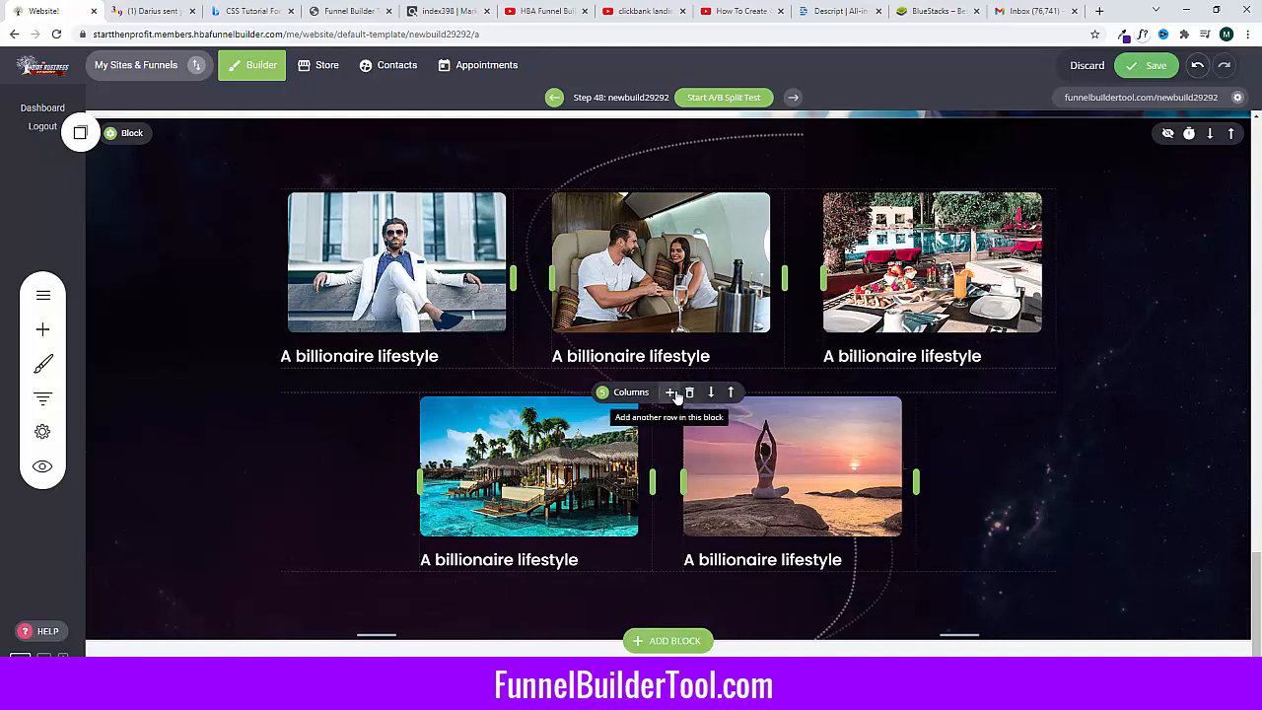
Step: Add a single-column row below the two-image row and place a spacer in it
{"action": "left_click", "coordinate": [670, 391]}
{"action": "left_click", "coordinate": [708, 389]}
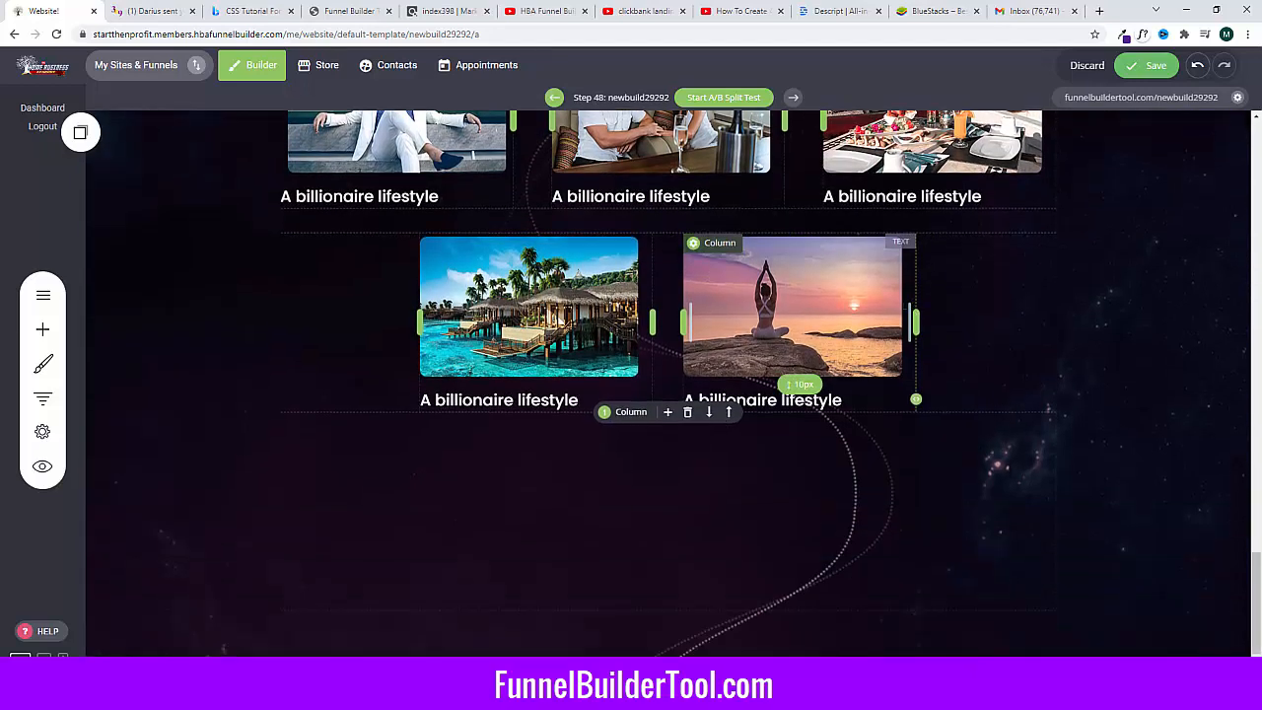
{"action": "scroll", "coordinate": [595, 483], "scroll_direction": "down", "scroll_amount": 1}
{"action": "left_click", "coordinate": [42, 329]}
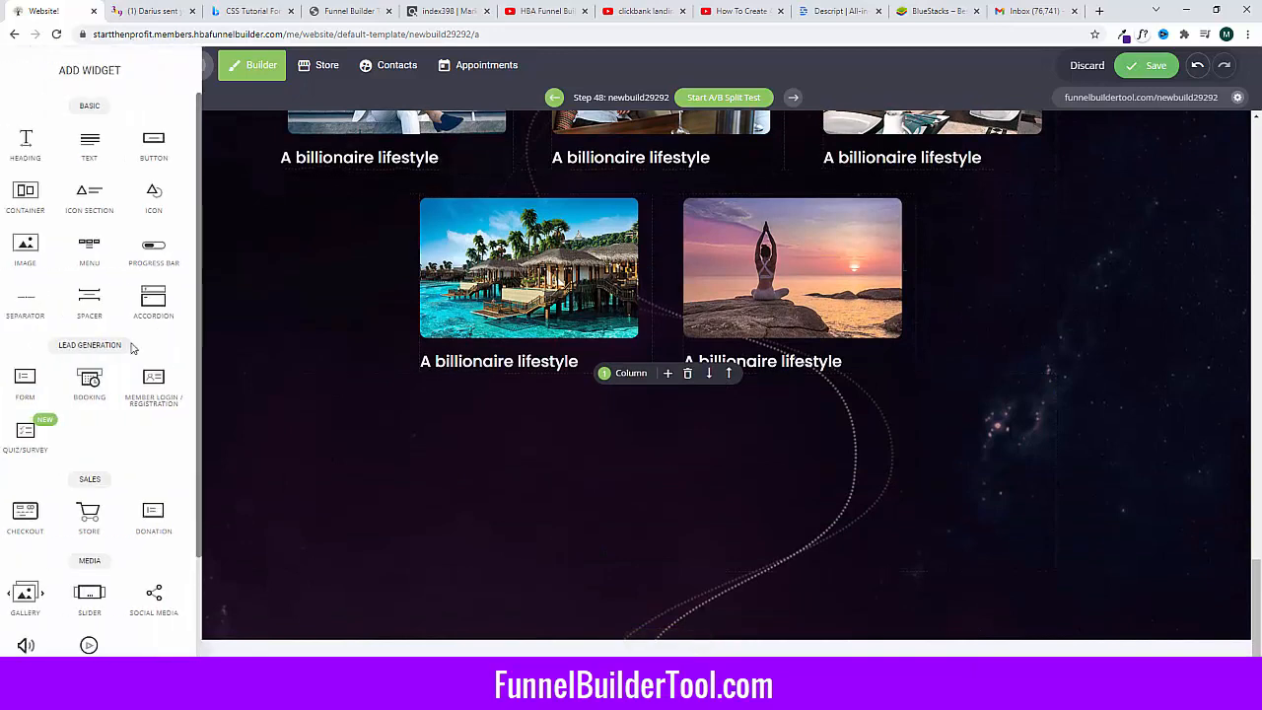
{"action": "left_click_drag", "start_coordinate": [112, 300], "coordinate": [603, 454]}
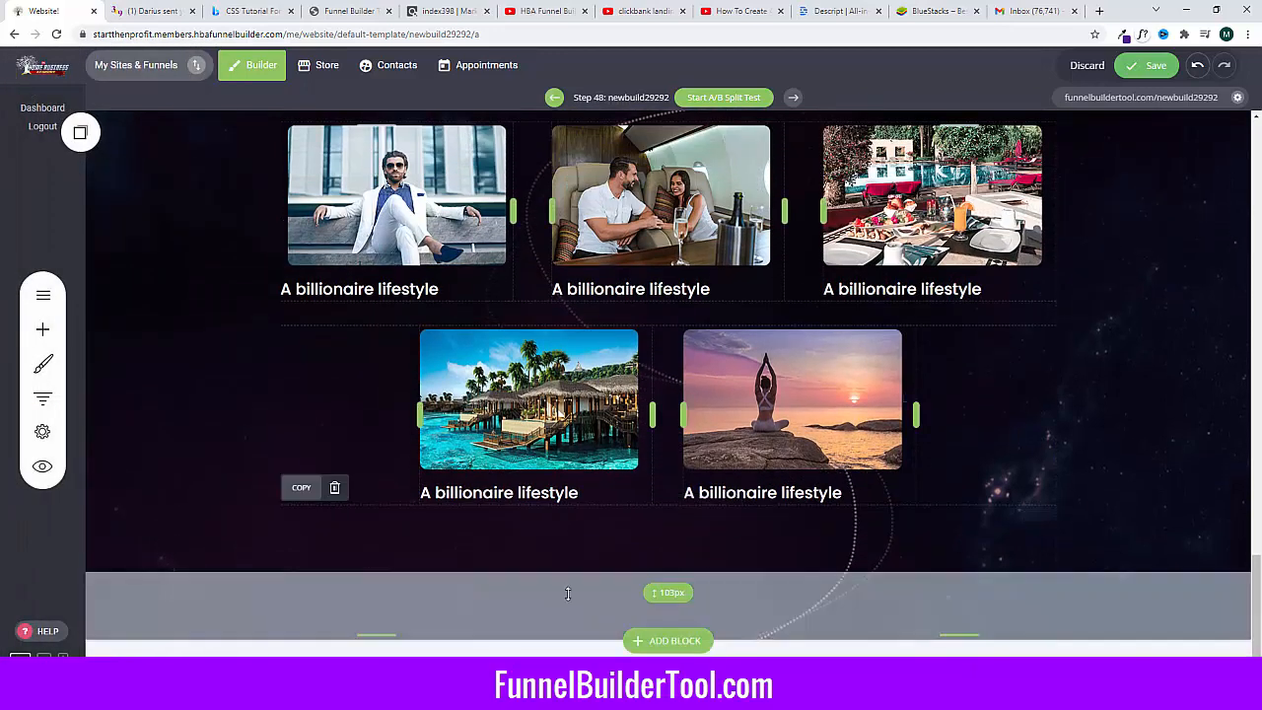
Step: Add a button below the spacer with the text "Click Here To Gain Access"
{"action": "left_click", "coordinate": [43, 329]}
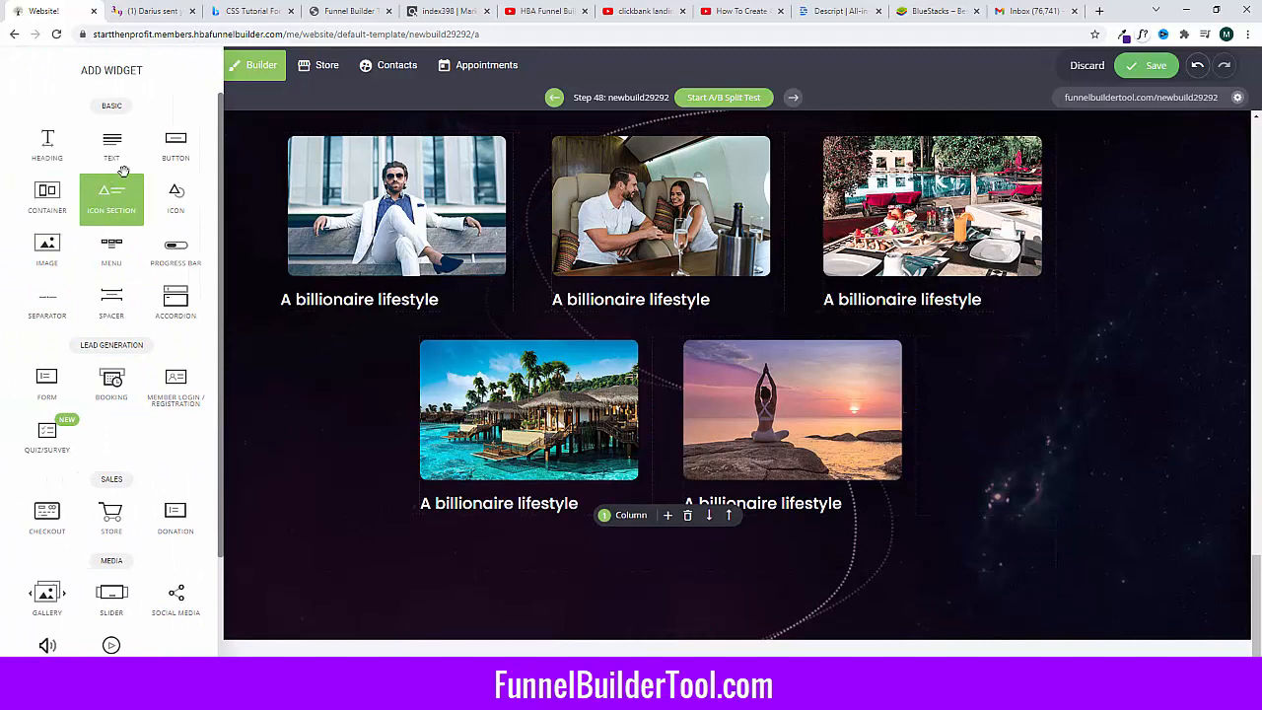
{"action": "left_click_drag", "start_coordinate": [175, 146], "coordinate": [668, 549]}
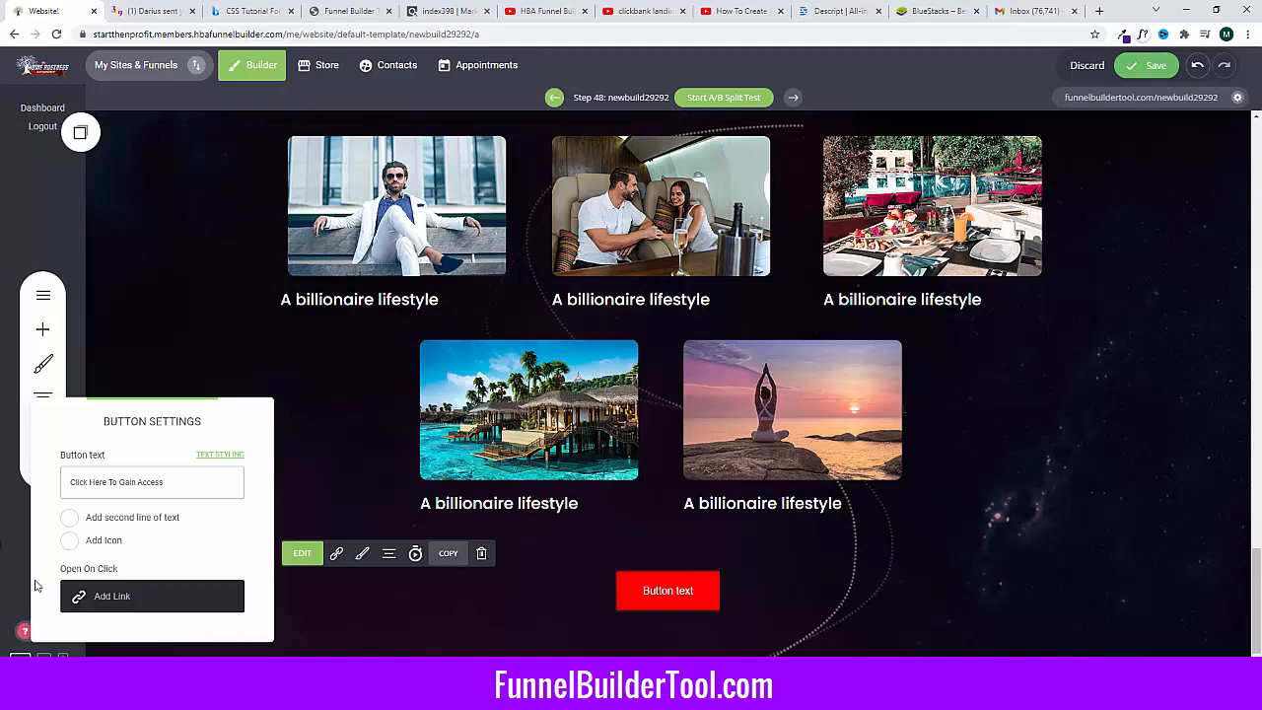
{"action": "left_click", "coordinate": [370, 619]}
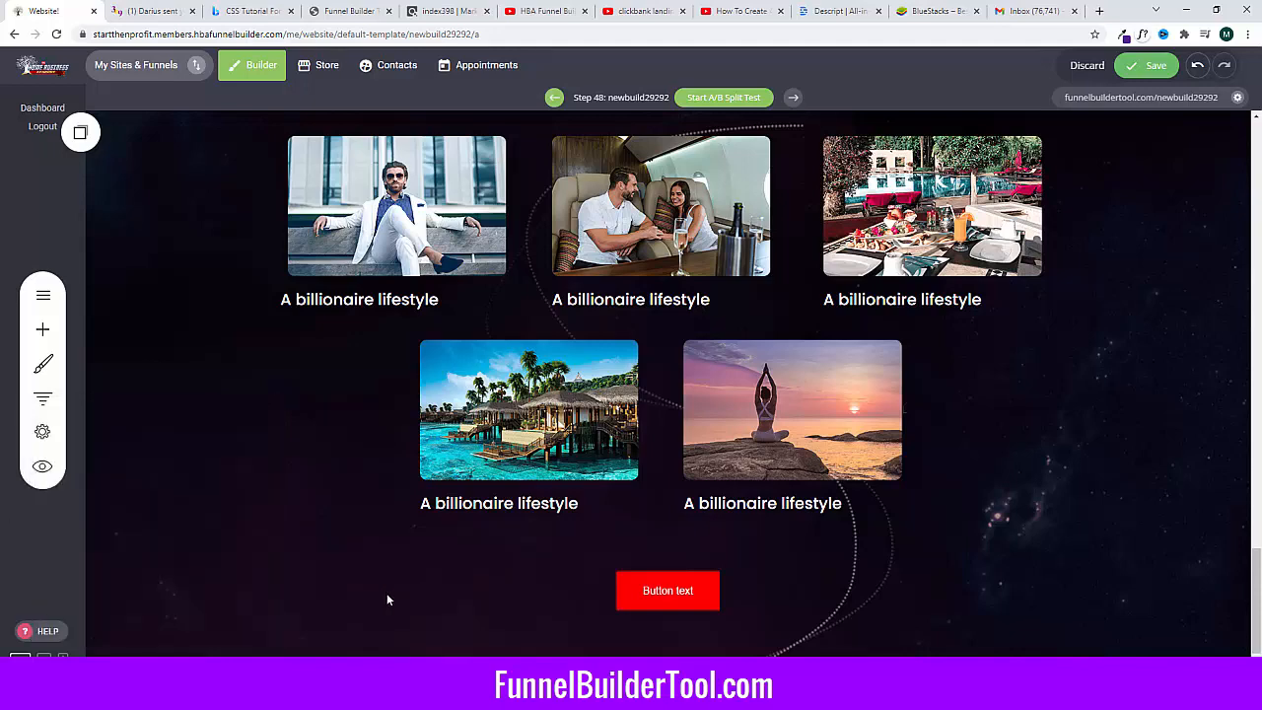
Step: Try a gradient on the button, then a plain green fill in 02C39A instead
{"action": "left_click", "coordinate": [361, 555]}
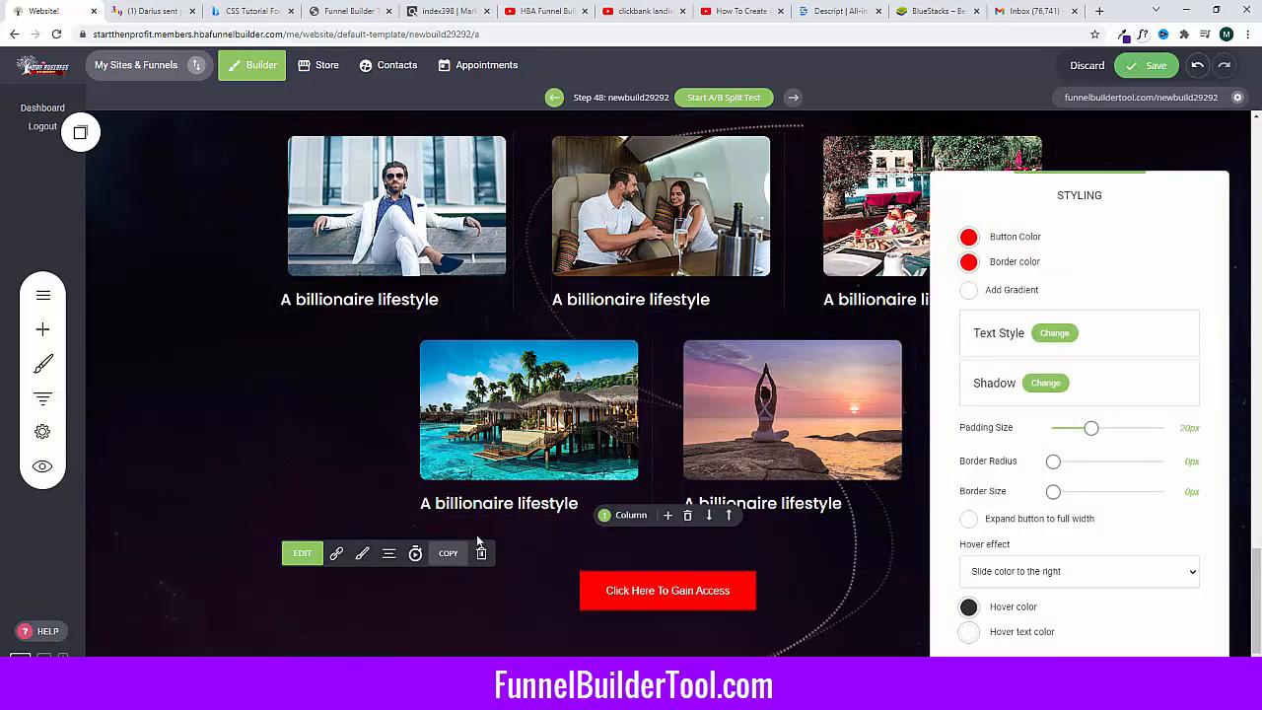
{"action": "left_click", "coordinate": [970, 292]}
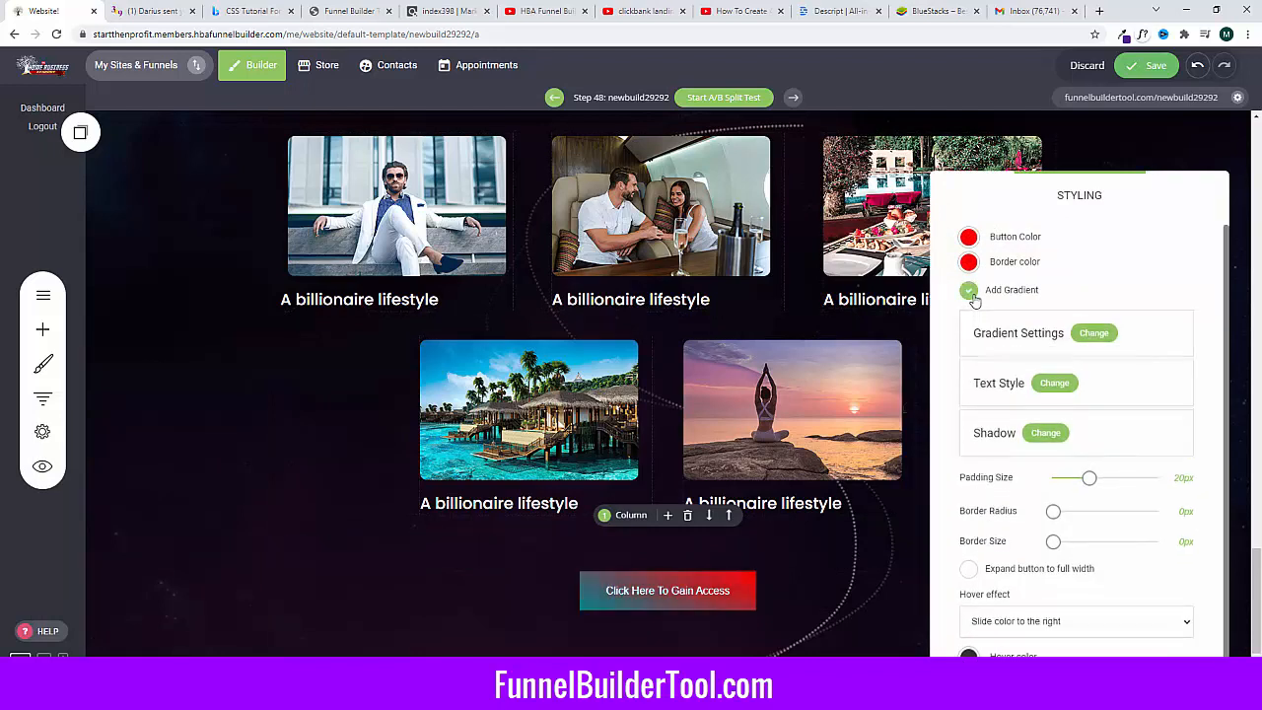
{"action": "left_click", "coordinate": [970, 240]}
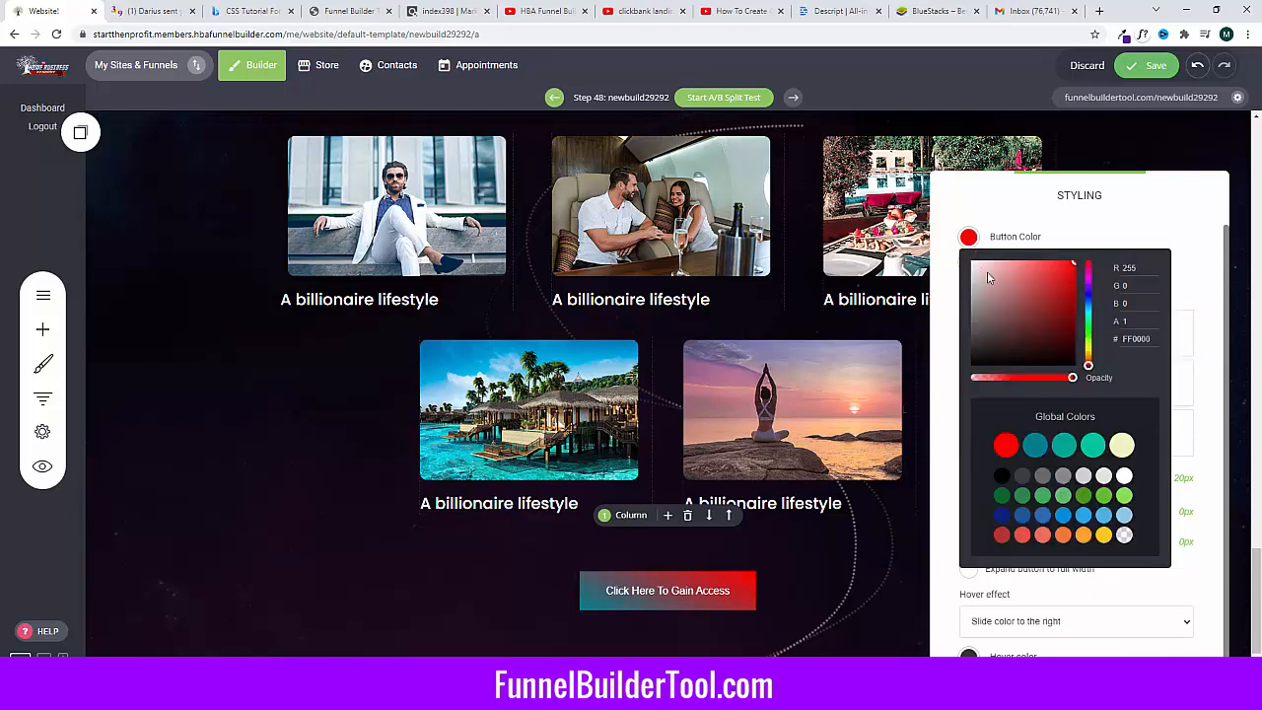
{"action": "left_click", "coordinate": [1098, 446]}
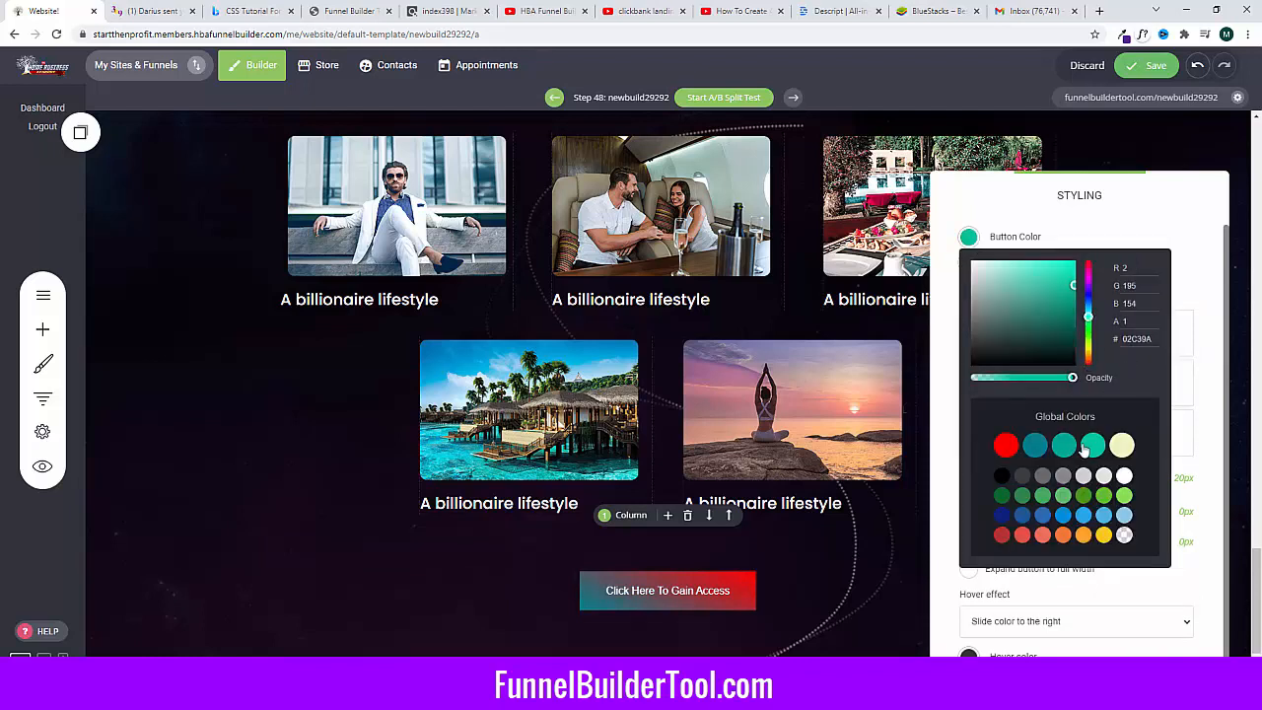
{"action": "left_click", "coordinate": [946, 261]}
{"action": "left_click", "coordinate": [969, 239]}
{"action": "left_click", "coordinate": [959, 298]}
{"action": "left_click", "coordinate": [969, 290]}
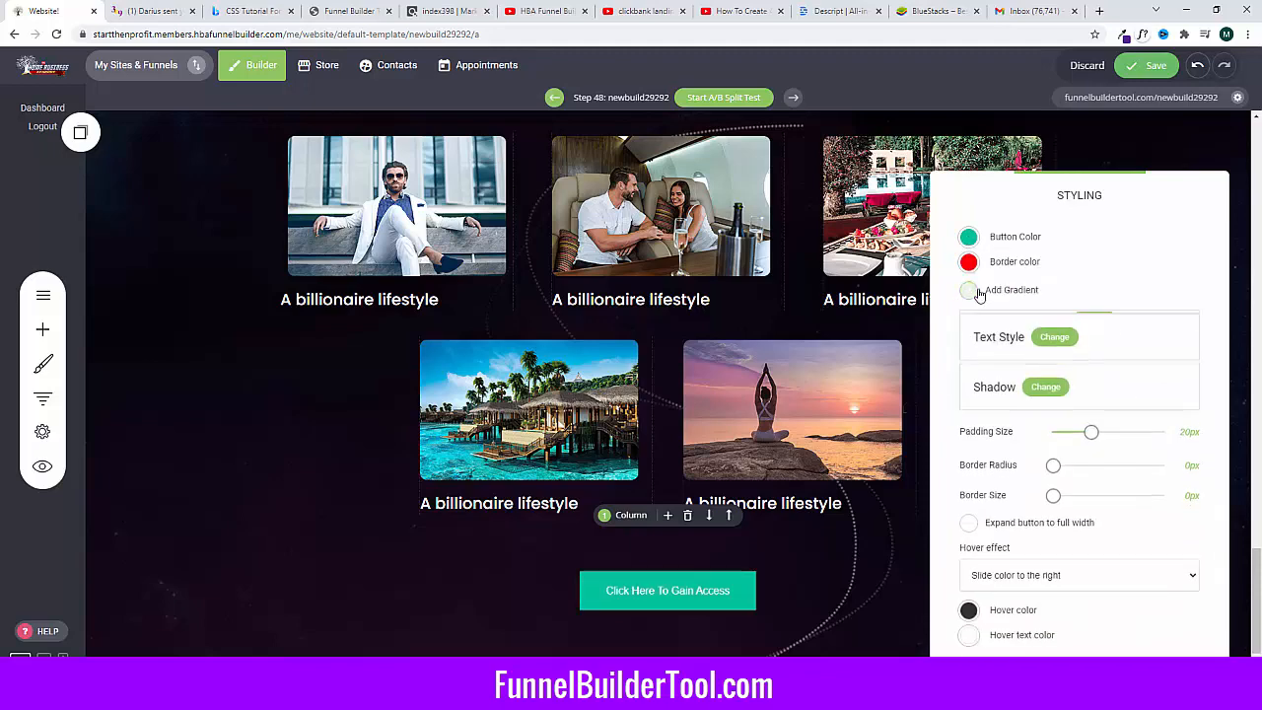
{"action": "left_click", "coordinate": [722, 595]}
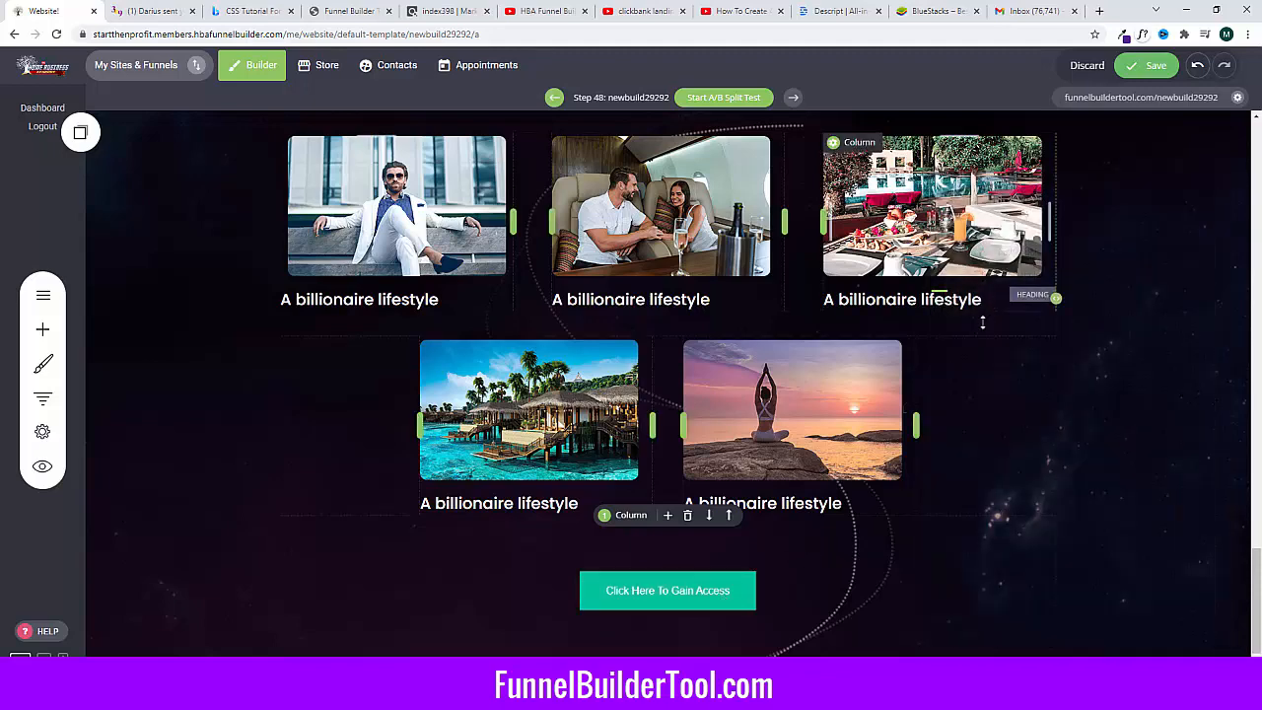
Step: Set the "Click Here To Gain Access" button's color to orange FF9925
{"action": "left_click", "coordinate": [666, 597]}
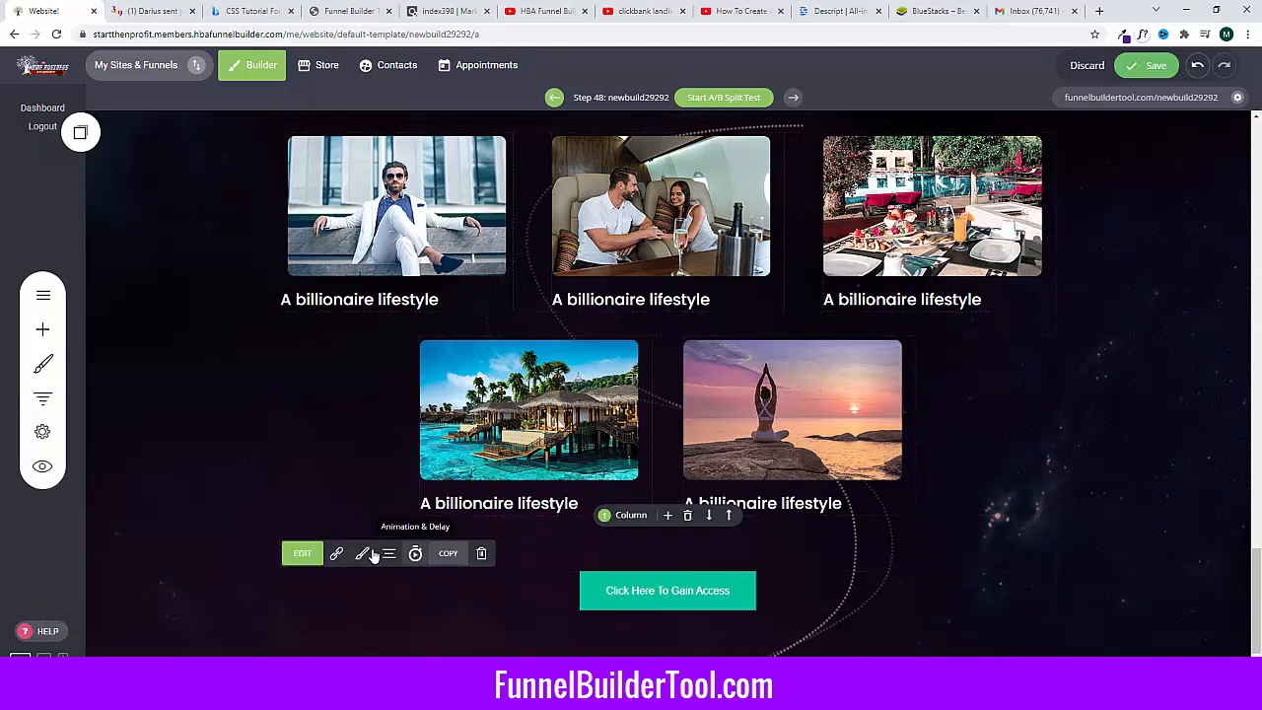
{"action": "left_click", "coordinate": [363, 553]}
{"action": "left_click", "coordinate": [969, 239]}
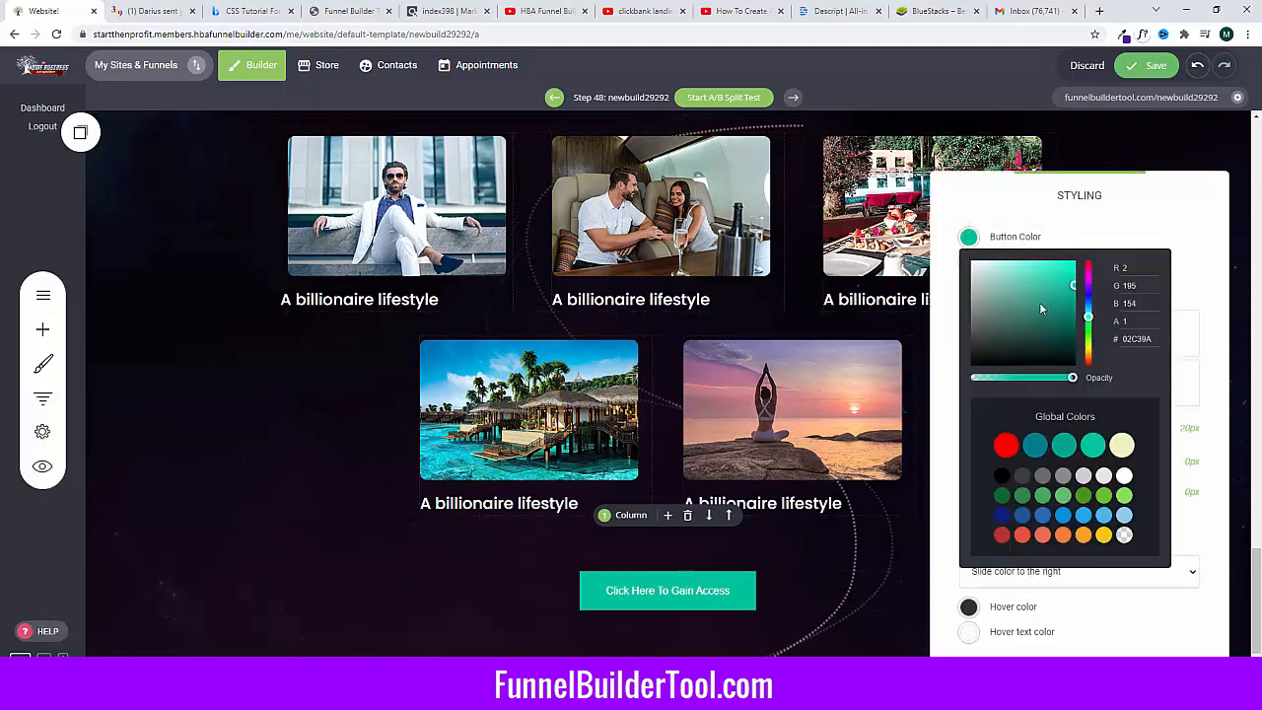
{"action": "left_click", "coordinate": [1034, 447]}
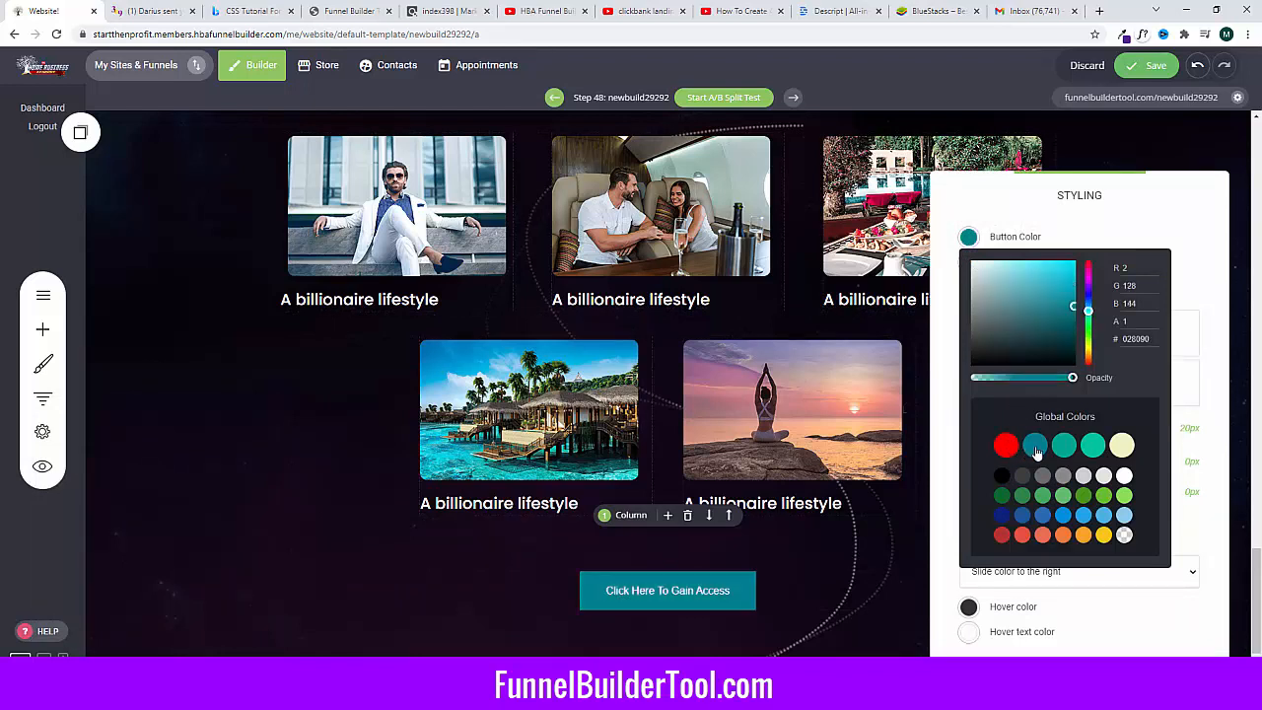
{"action": "left_click", "coordinate": [1010, 448]}
{"action": "left_click_drag", "start_coordinate": [1089, 364], "coordinate": [1089, 363]}
{"action": "left_click", "coordinate": [1066, 255]}
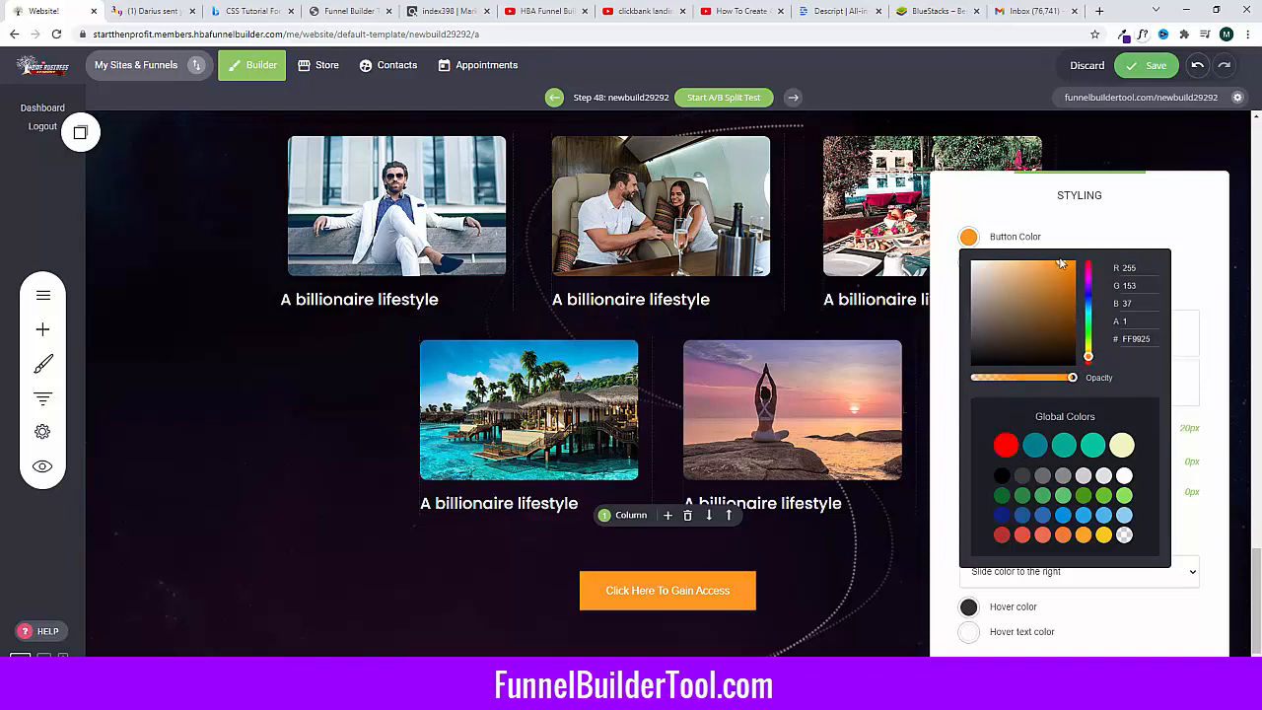
{"action": "left_click", "coordinate": [962, 339]}
Step: Set the button text to Oswald at 24px and the button's border radius to 25px
{"action": "left_click", "coordinate": [1070, 336]}
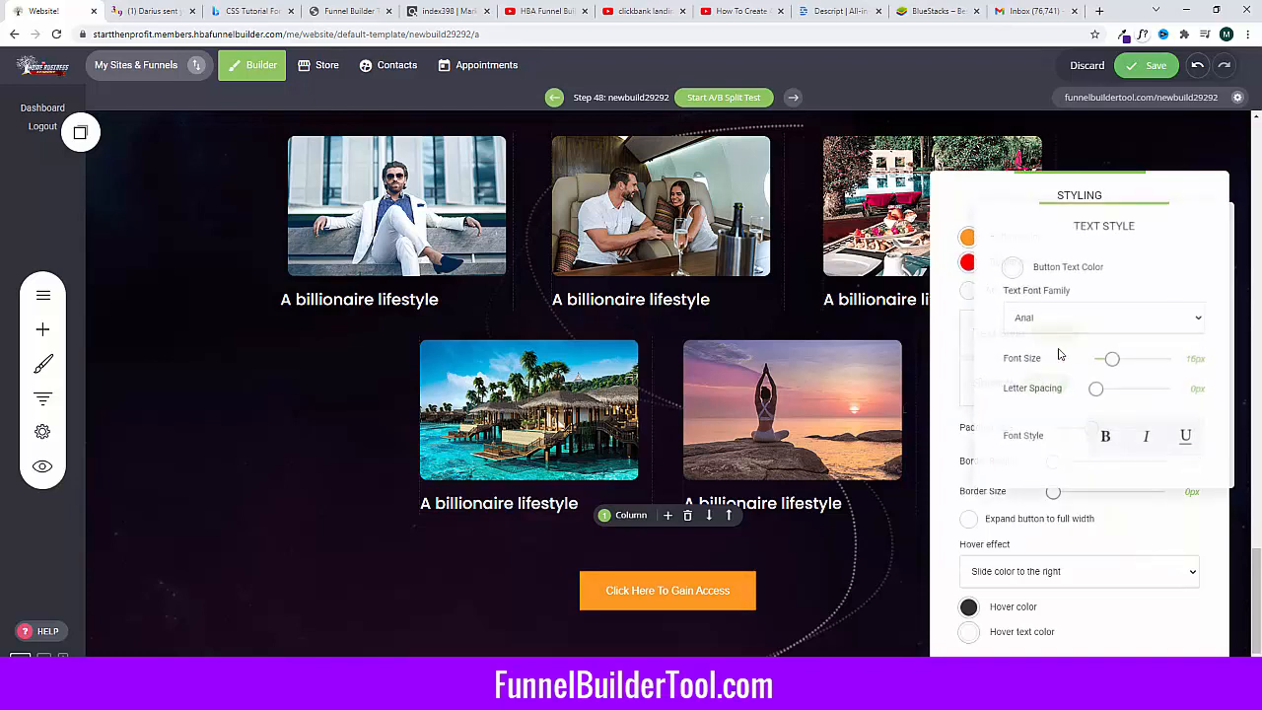
{"action": "left_click", "coordinate": [1053, 317]}
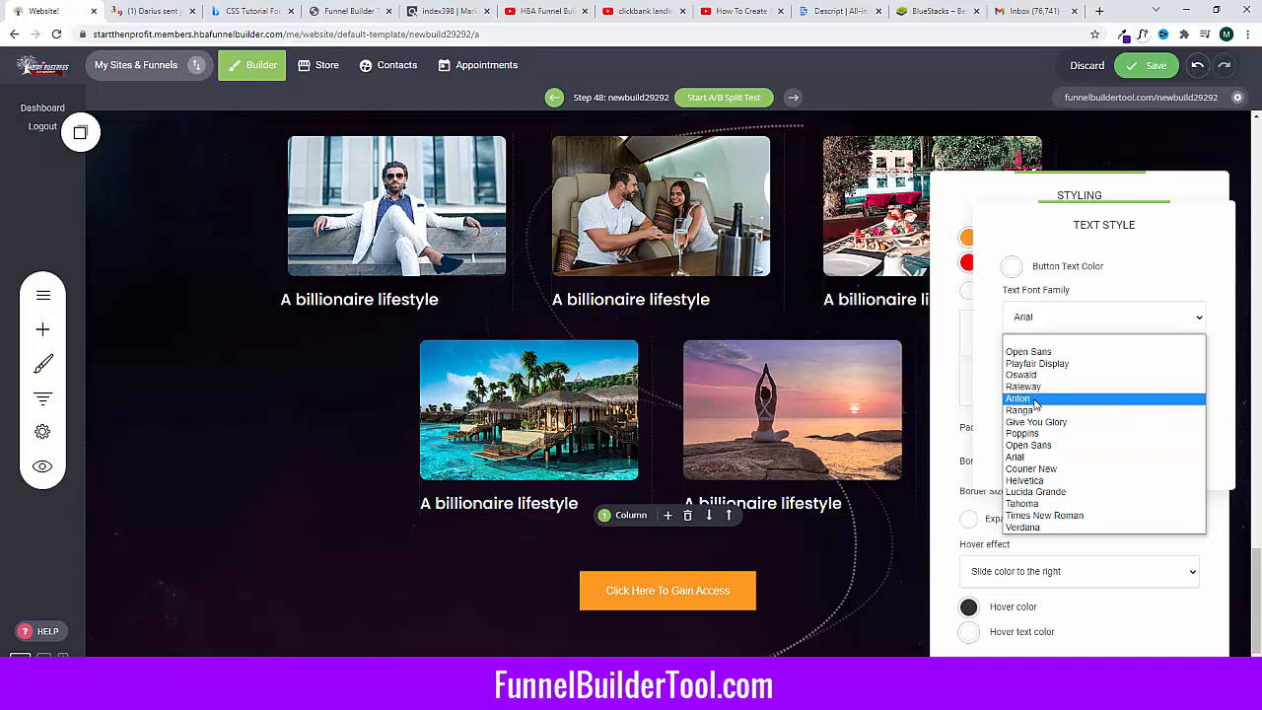
{"action": "left_click", "coordinate": [1033, 375]}
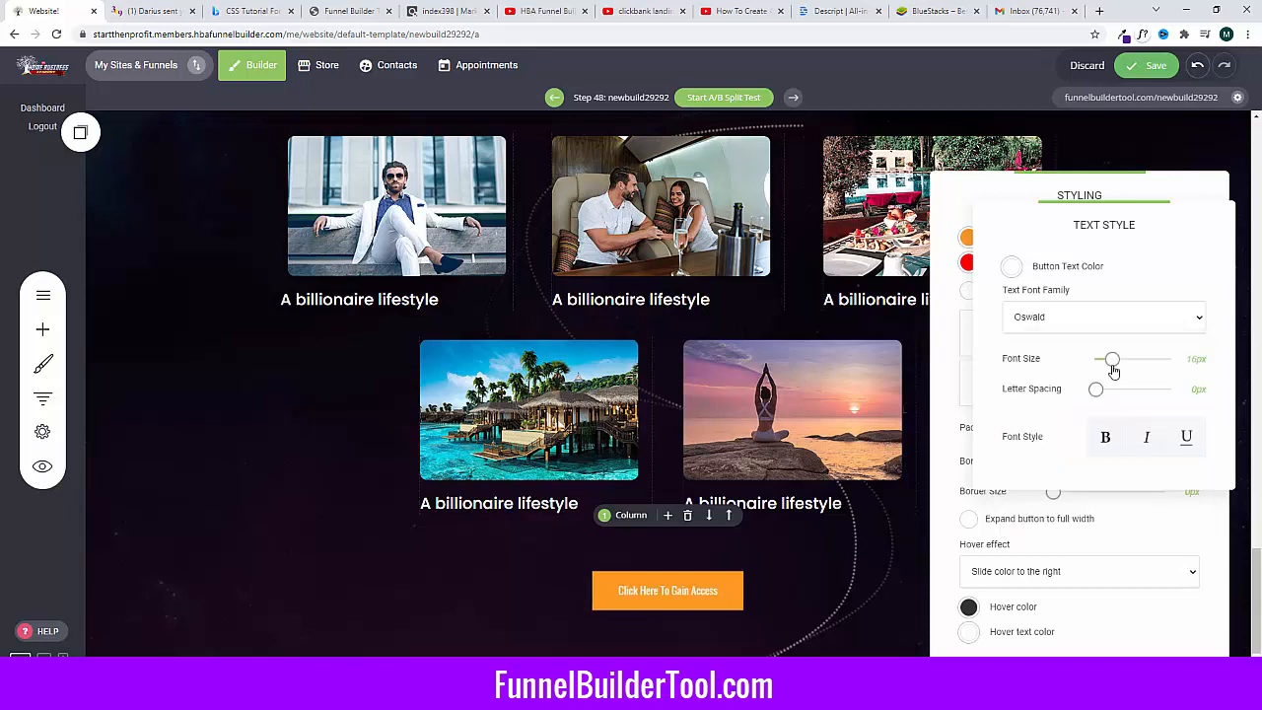
{"action": "left_click_drag", "start_coordinate": [1113, 370], "coordinate": [1121, 364]}
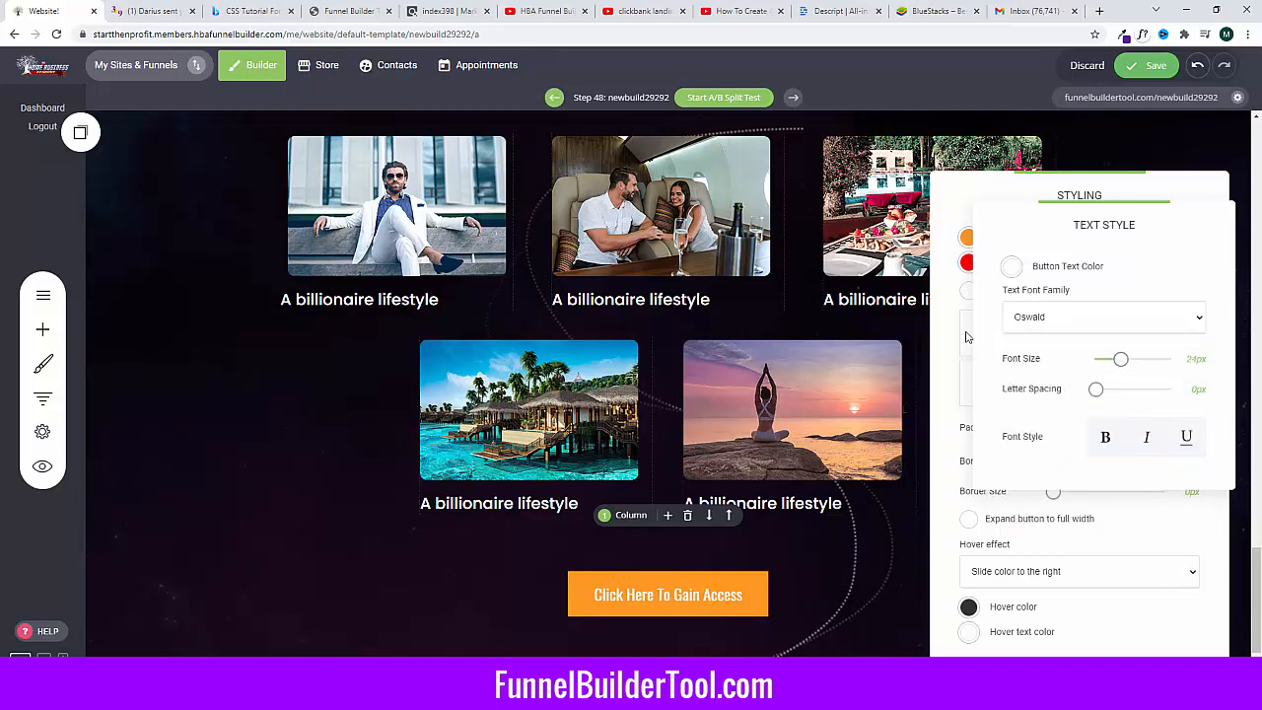
{"action": "left_click", "coordinate": [946, 358]}
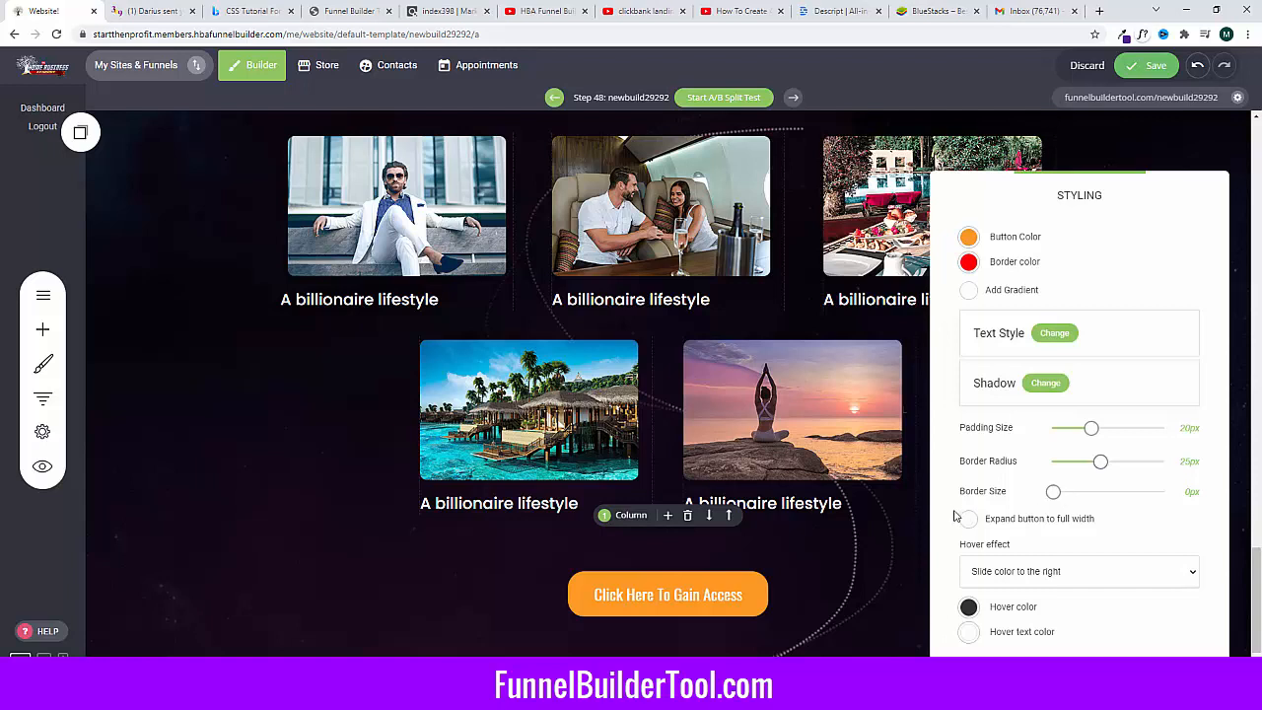
Step: Apply the Grow + Shadow hover effect to the button and save the page
{"action": "left_click", "coordinate": [1066, 571]}
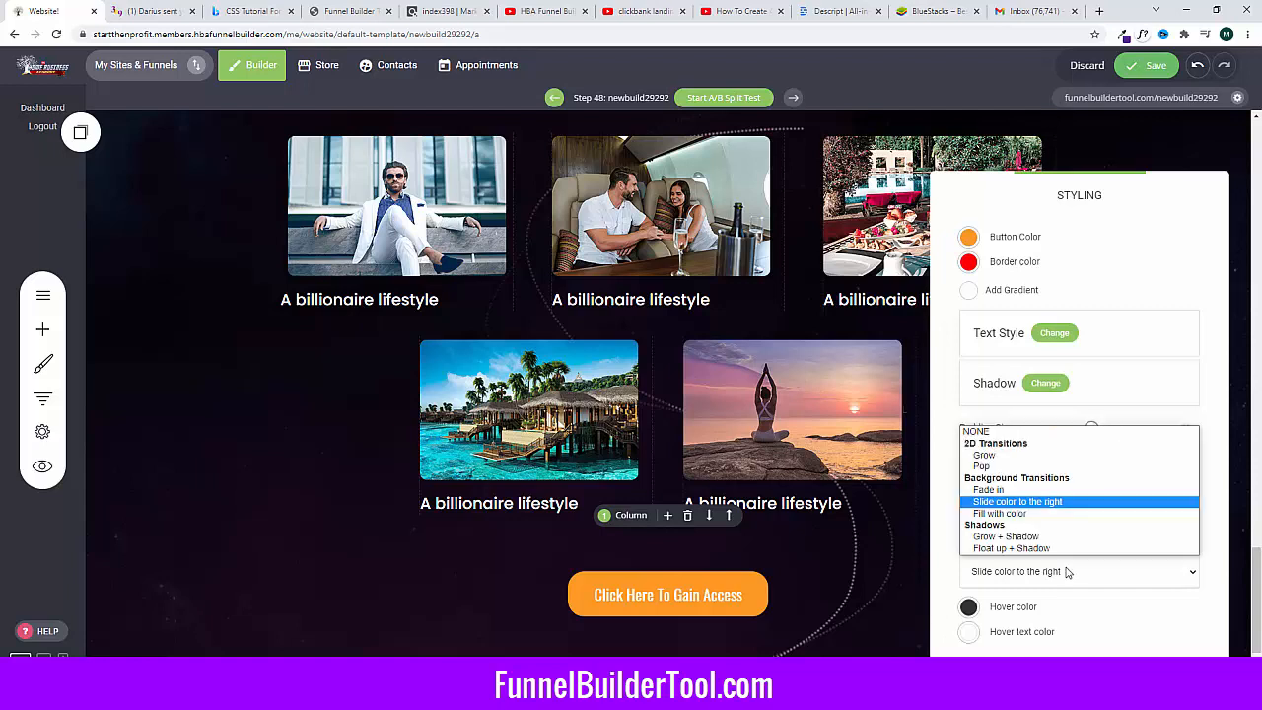
{"action": "left_click", "coordinate": [976, 544]}
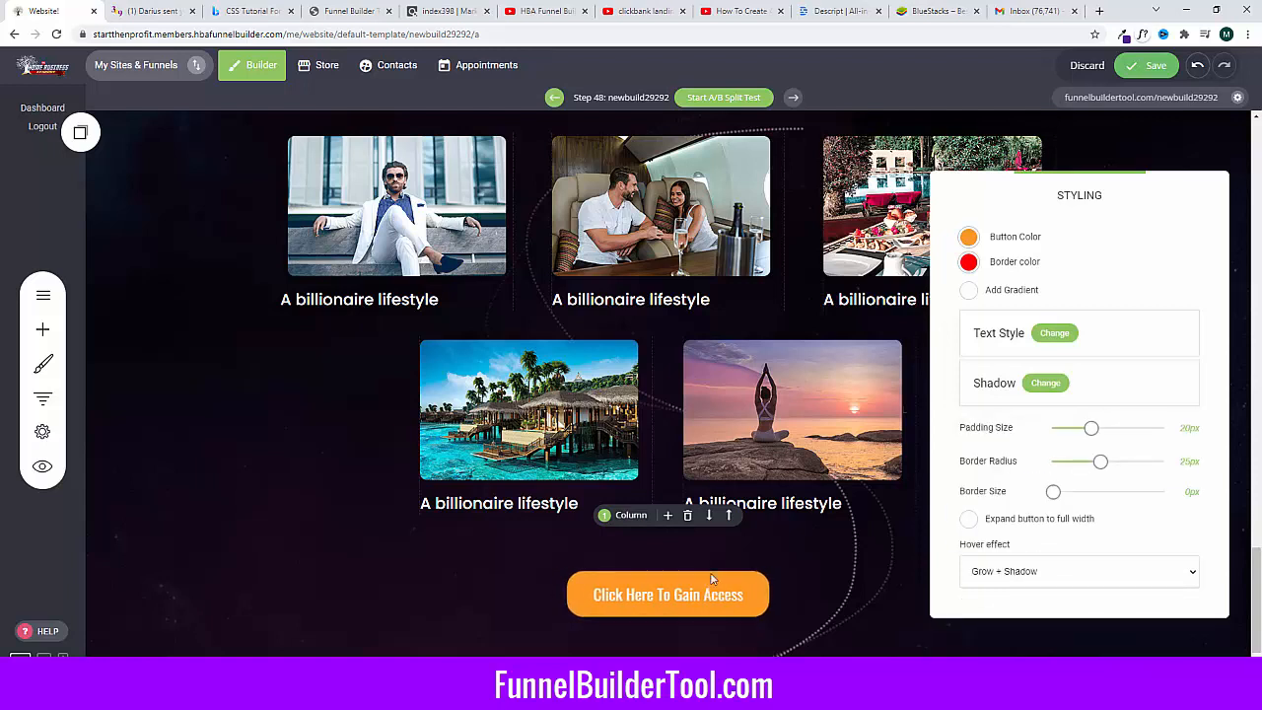
{"action": "left_click", "coordinate": [432, 551]}
{"action": "left_click", "coordinate": [1146, 69]}
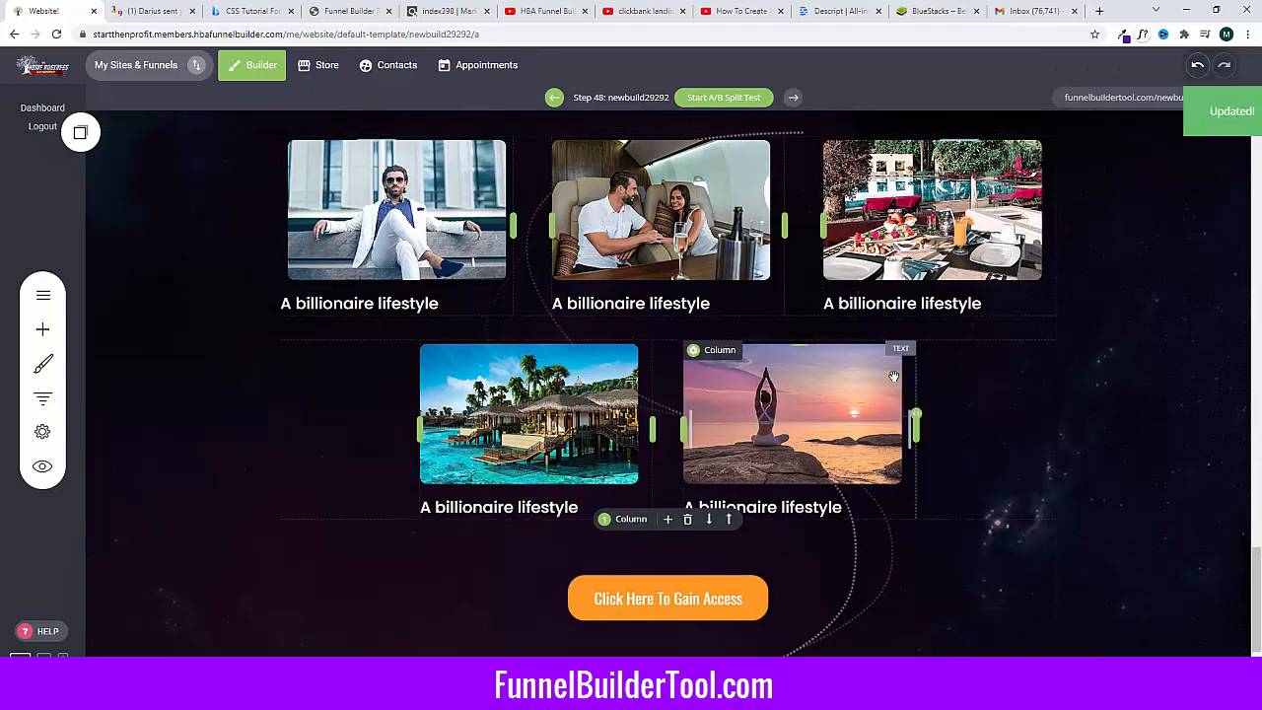
Step: Slightly increase the top and bottom padding of the "3, 6, 9" block
{"action": "scroll", "coordinate": [887, 385], "scroll_direction": "up", "scroll_amount": 15}
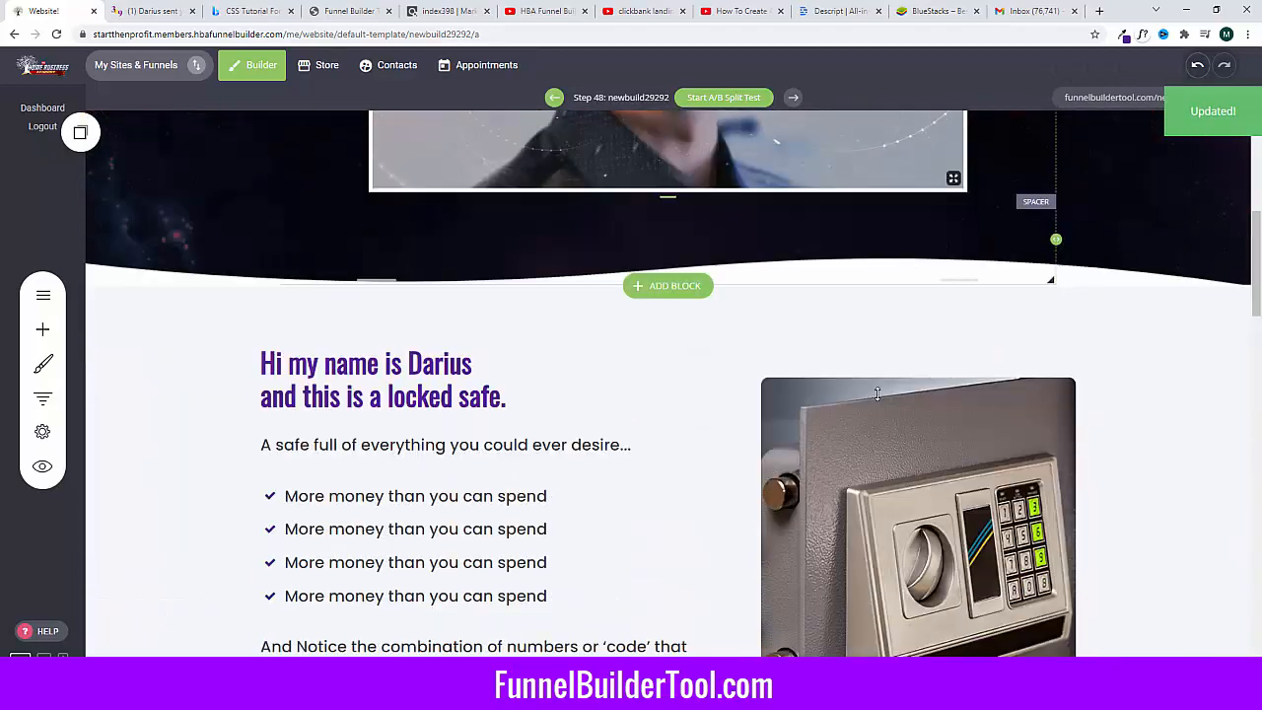
{"action": "scroll", "coordinate": [886, 390], "scroll_direction": "down", "scroll_amount": 5}
{"action": "left_click_drag", "start_coordinate": [658, 298], "coordinate": [658, 307]}
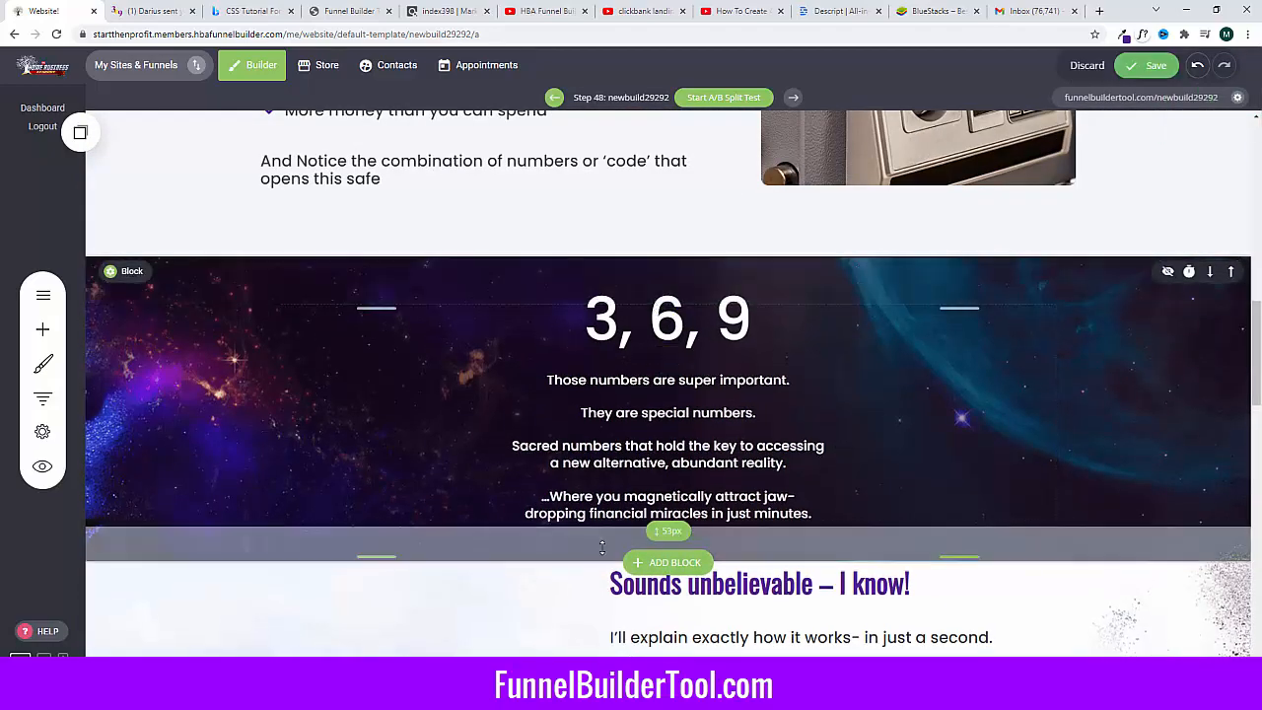
{"action": "left_click_drag", "start_coordinate": [600, 547], "coordinate": [600, 557]}
{"action": "scroll", "coordinate": [755, 345], "scroll_direction": "up", "scroll_amount": 9}
{"action": "scroll", "coordinate": [755, 355], "scroll_direction": "up", "scroll_amount": 3}
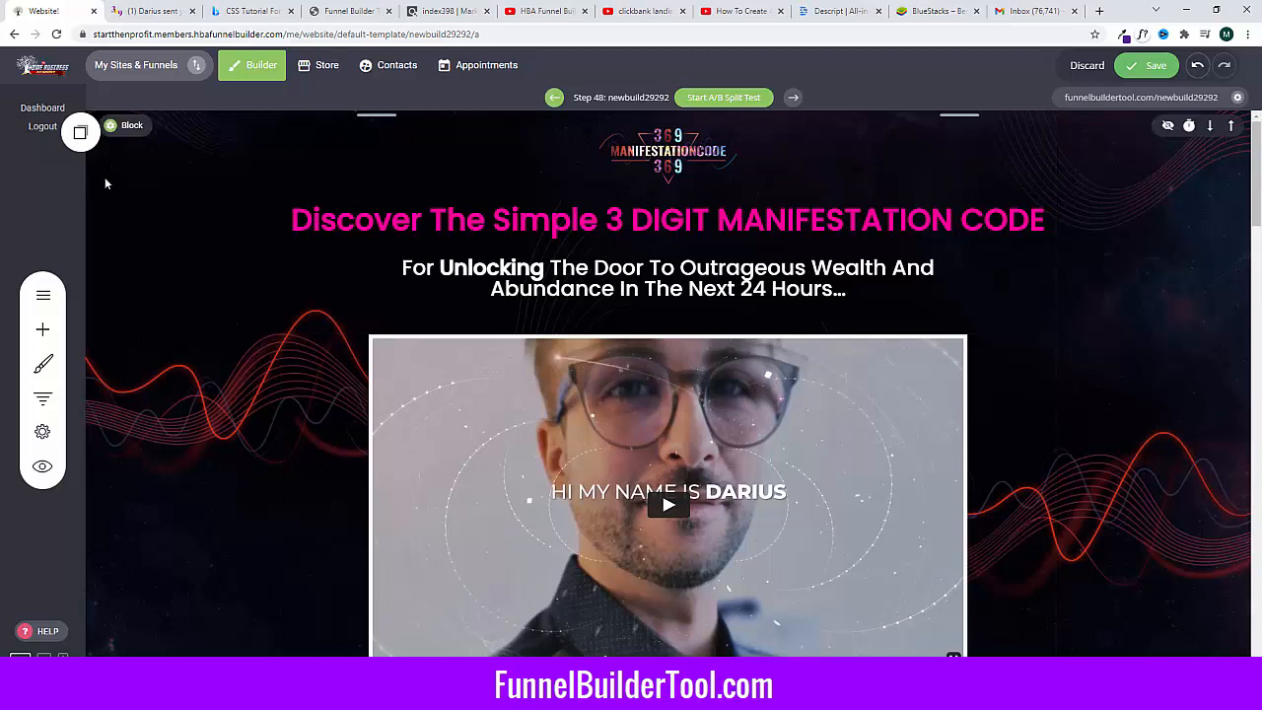
Step: Try to add a popup from the "4 Key Mindset Shifts" lead pop-up template and save the page's pending changes
{"action": "left_click", "coordinate": [79, 136]}
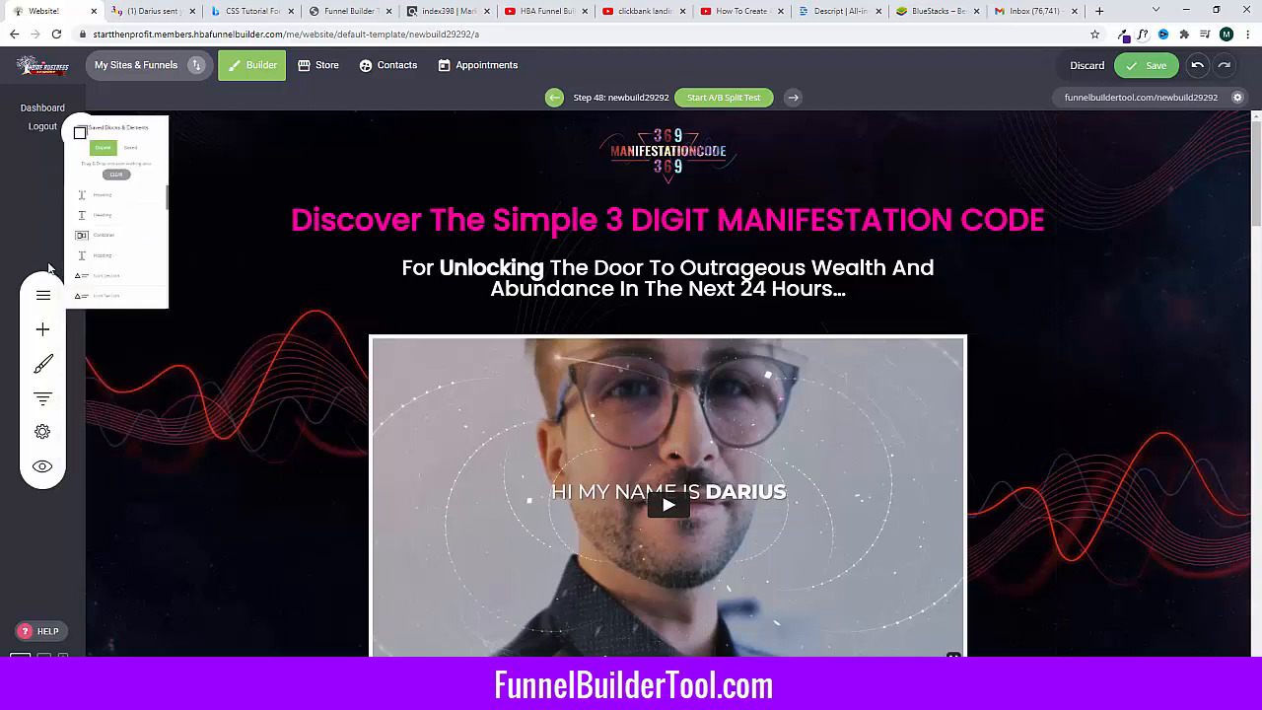
{"action": "left_click", "coordinate": [44, 294]}
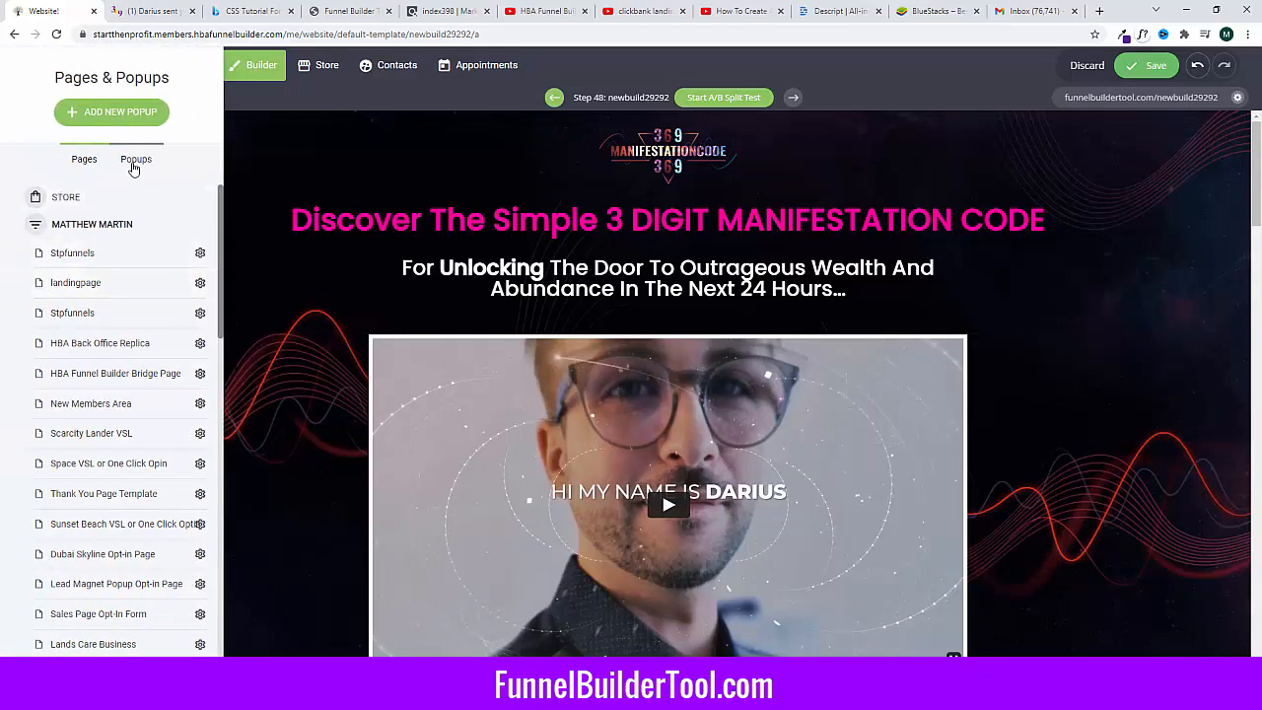
{"action": "left_click", "coordinate": [135, 160]}
{"action": "left_click", "coordinate": [109, 114]}
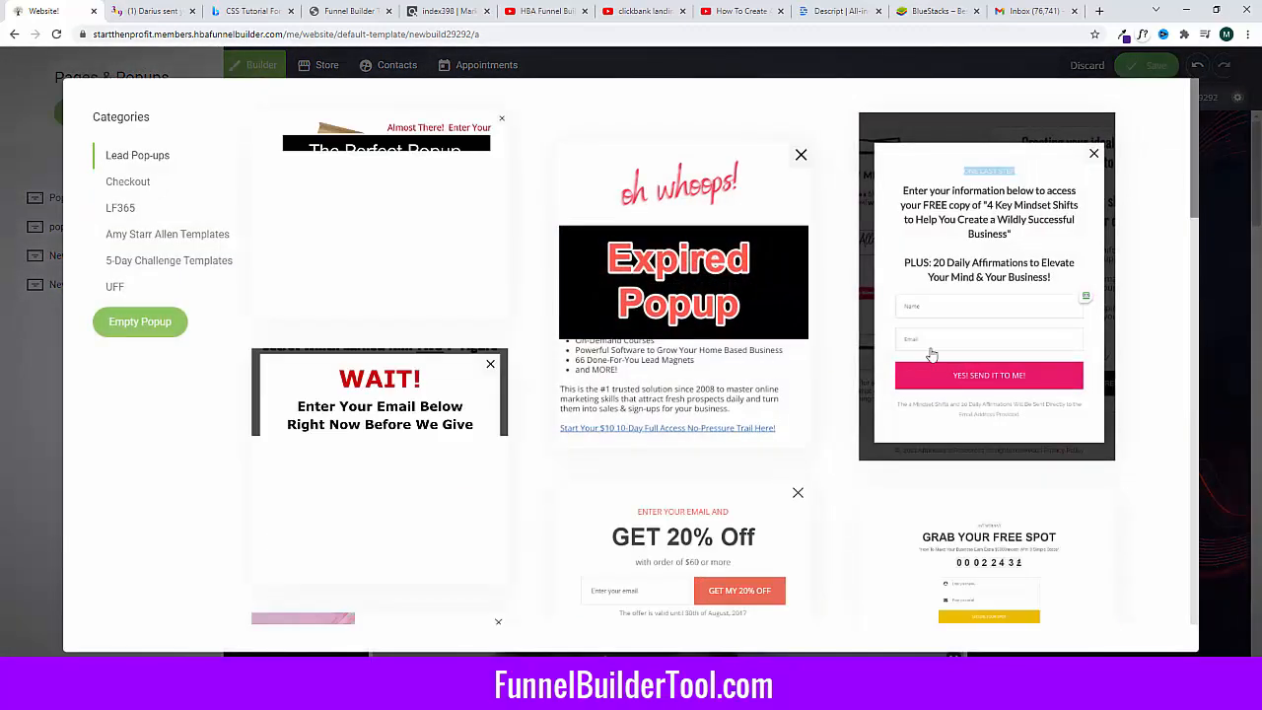
{"action": "left_click", "coordinate": [995, 247]}
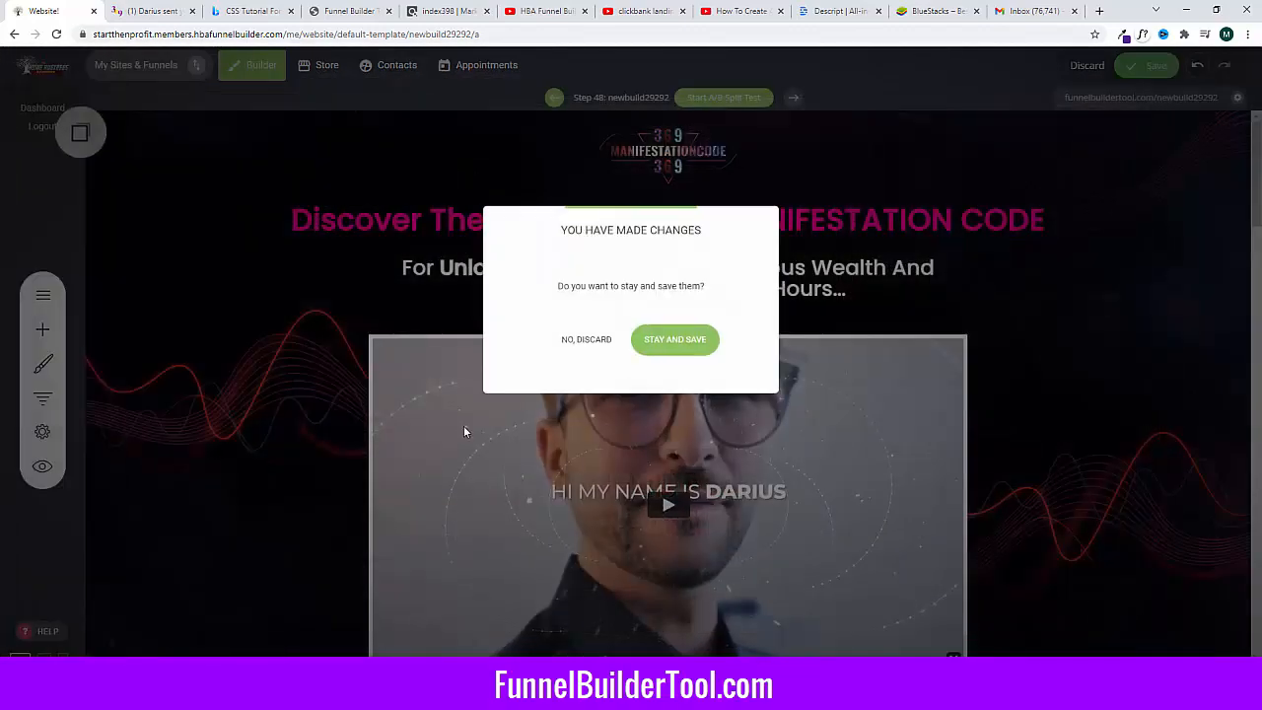
{"action": "left_click", "coordinate": [665, 339]}
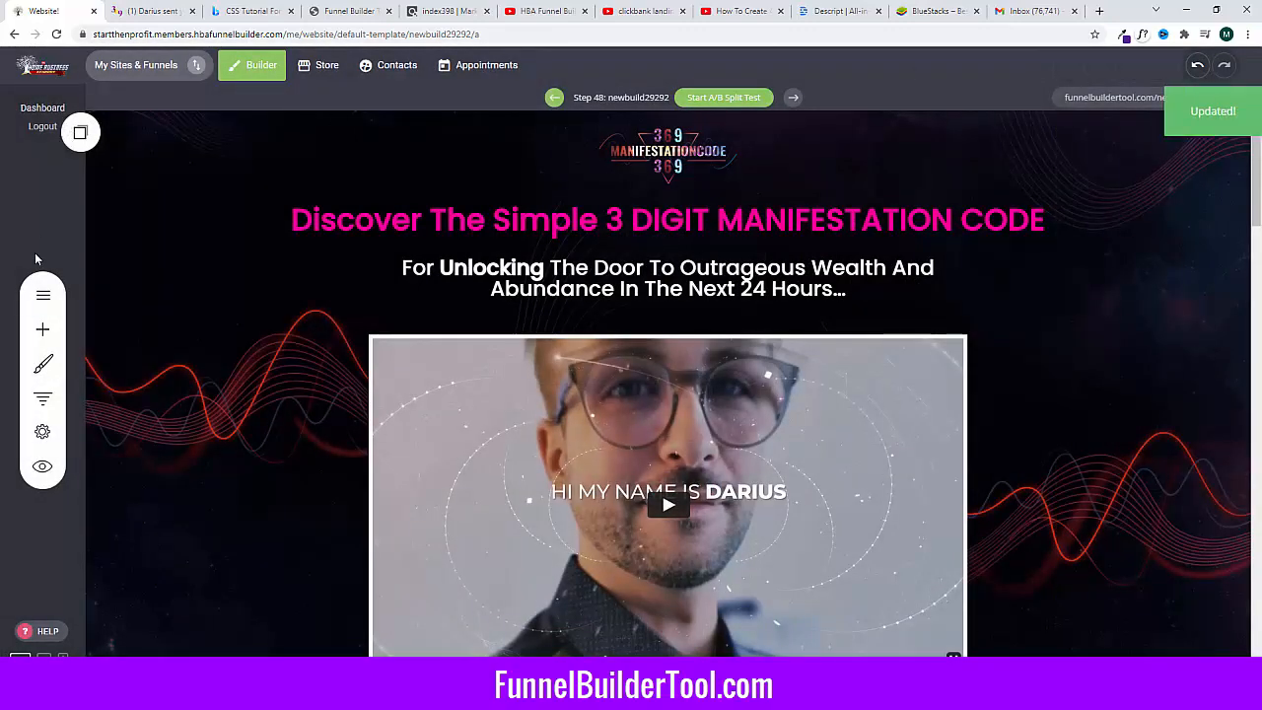
Step: Add a new popup based on the "4 Key Mindset Shifts" lead pop-up template with name and email fields
{"action": "left_click", "coordinate": [43, 323]}
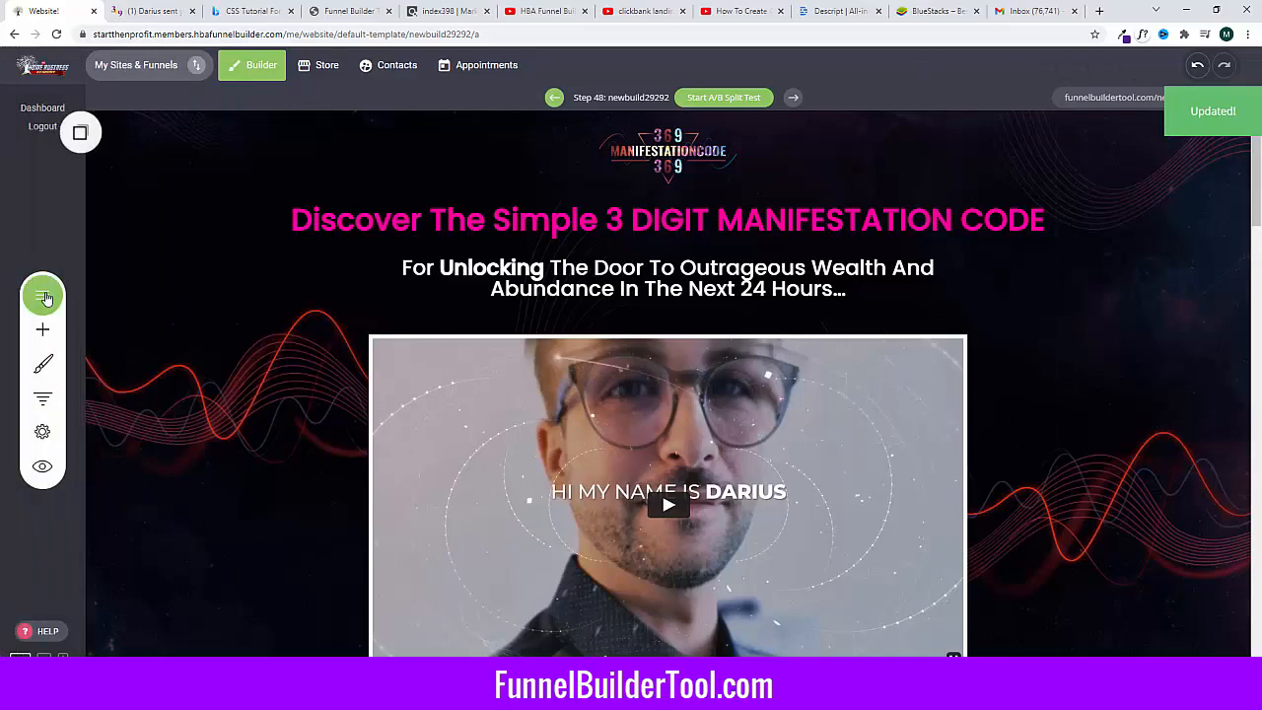
{"action": "left_click", "coordinate": [44, 297]}
{"action": "left_click", "coordinate": [135, 159]}
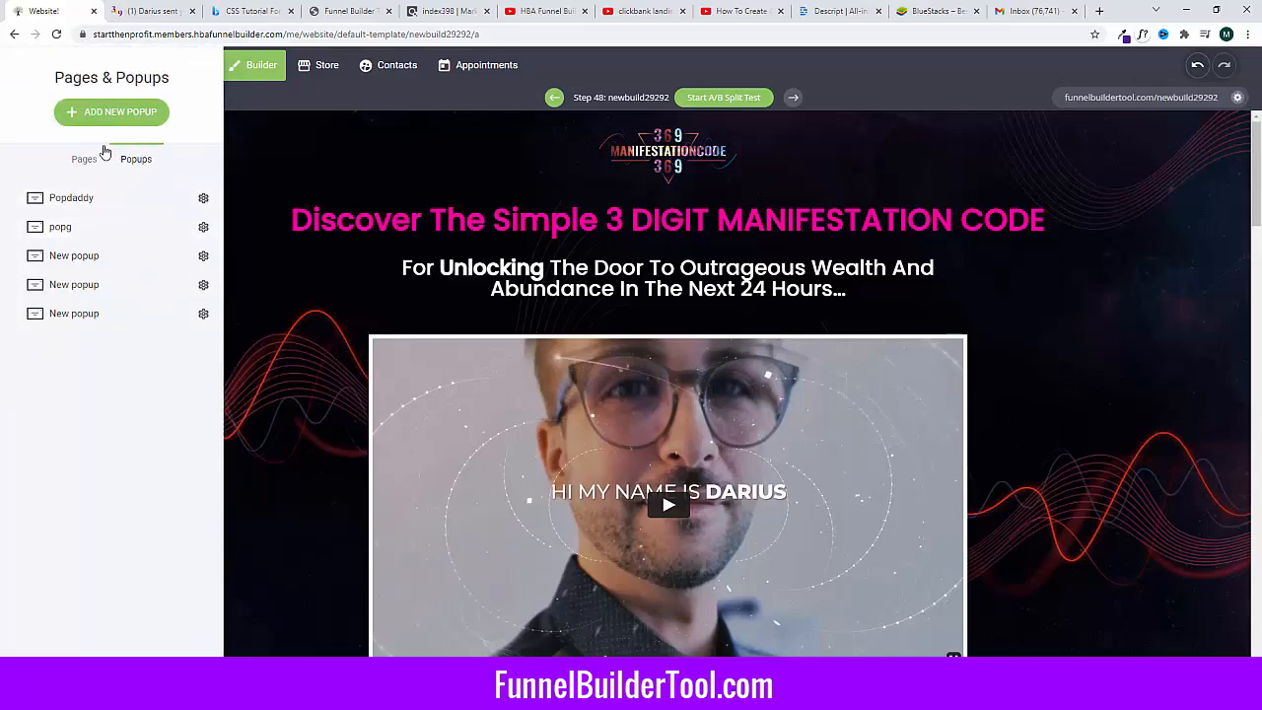
{"action": "left_click", "coordinate": [105, 113]}
{"action": "left_click", "coordinate": [890, 226]}
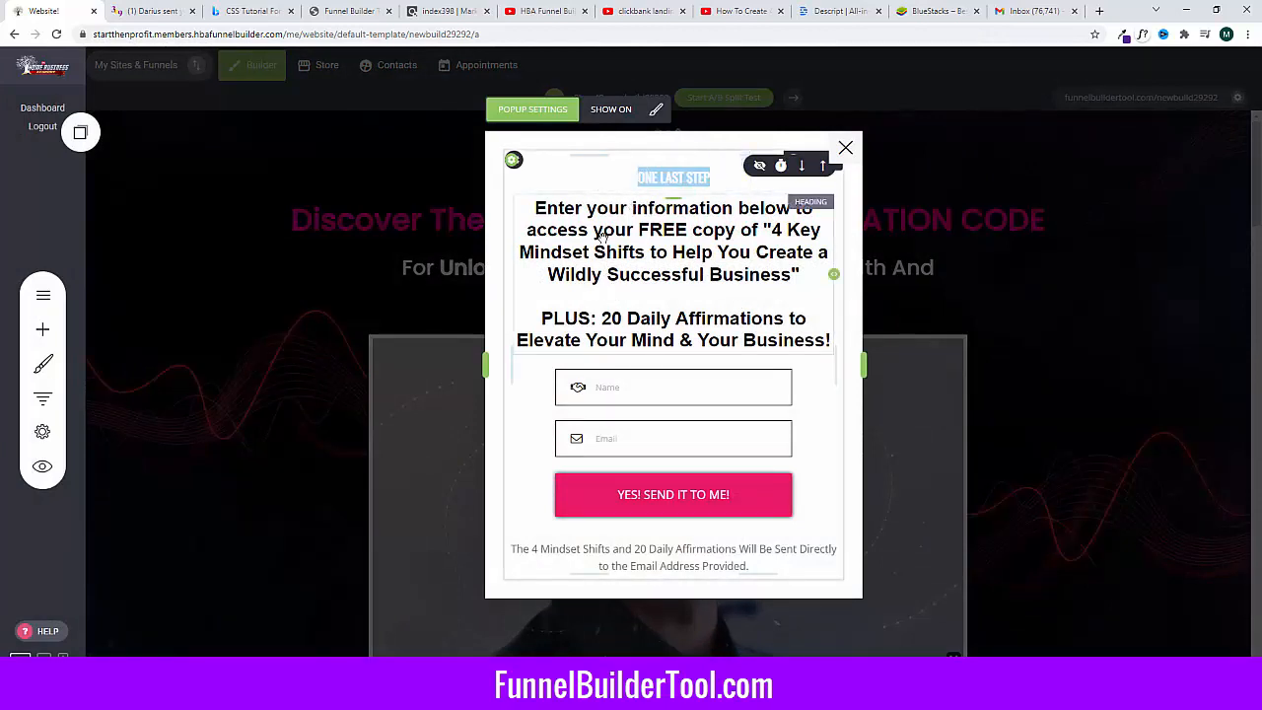
Step: Replace the popup heading's first paragraph with "Enter Details To Gain Access To This Live Changing Video." followed by a blank line
{"action": "double_click", "coordinate": [600, 234]}
{"action": "type", "text": "E"}
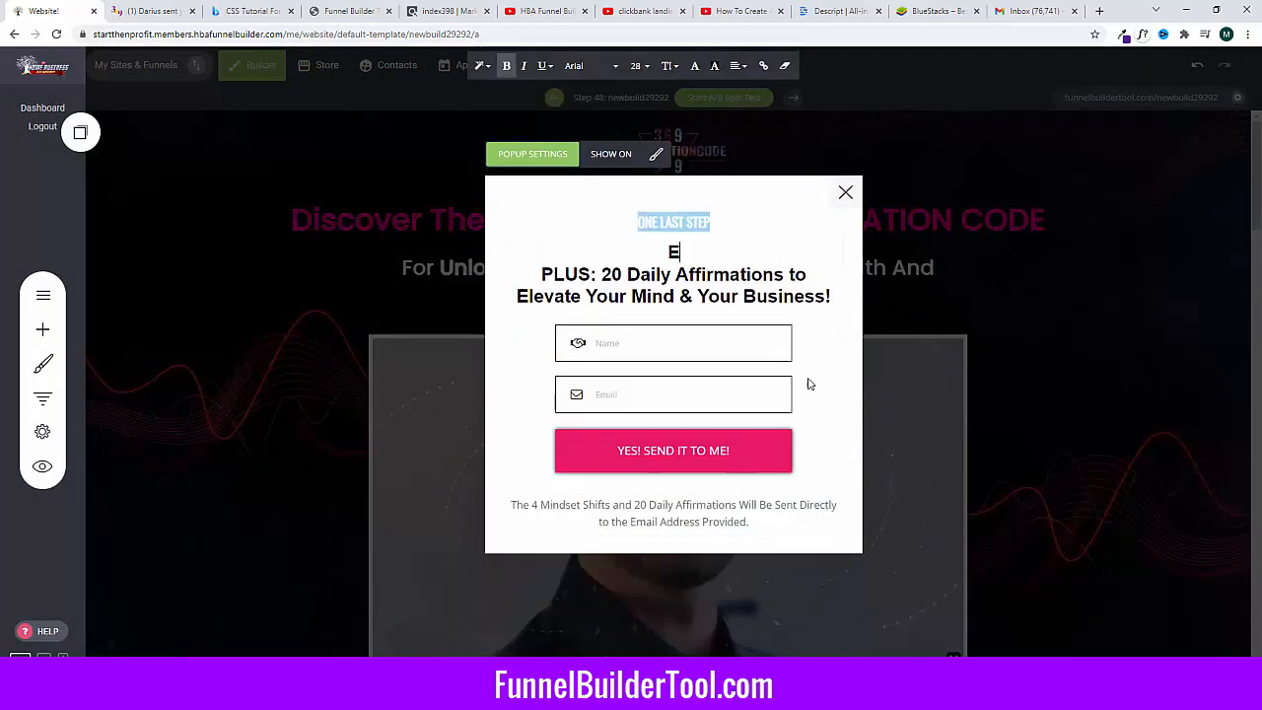
{"action": "type", "text": "nter Details T"}
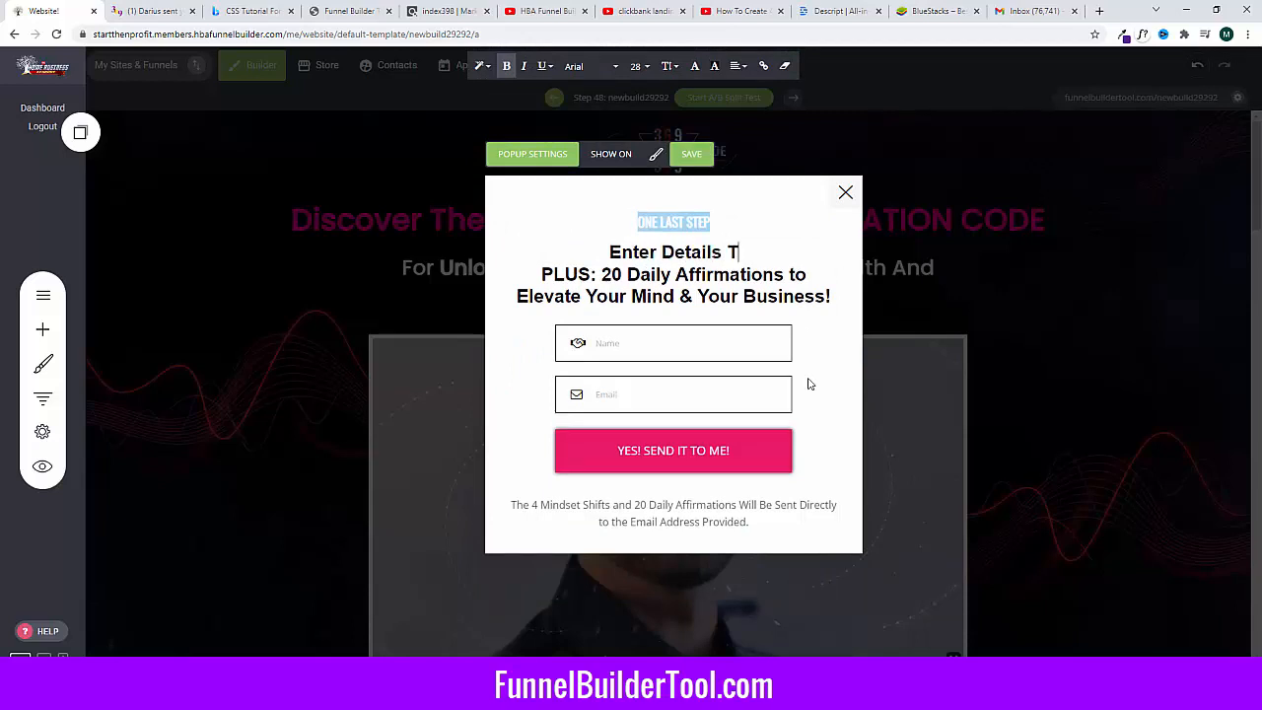
{"action": "type", "text": "o Gain Access"}
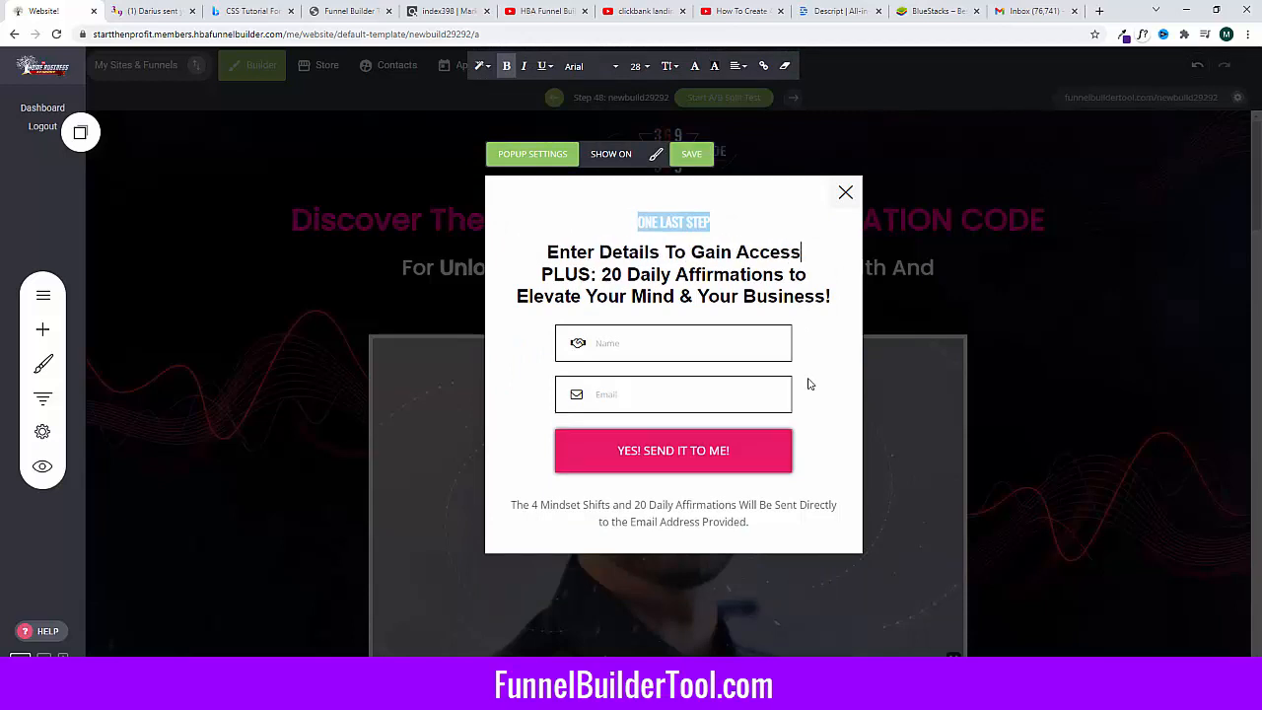
{"action": "type", "text": " To This Live"}
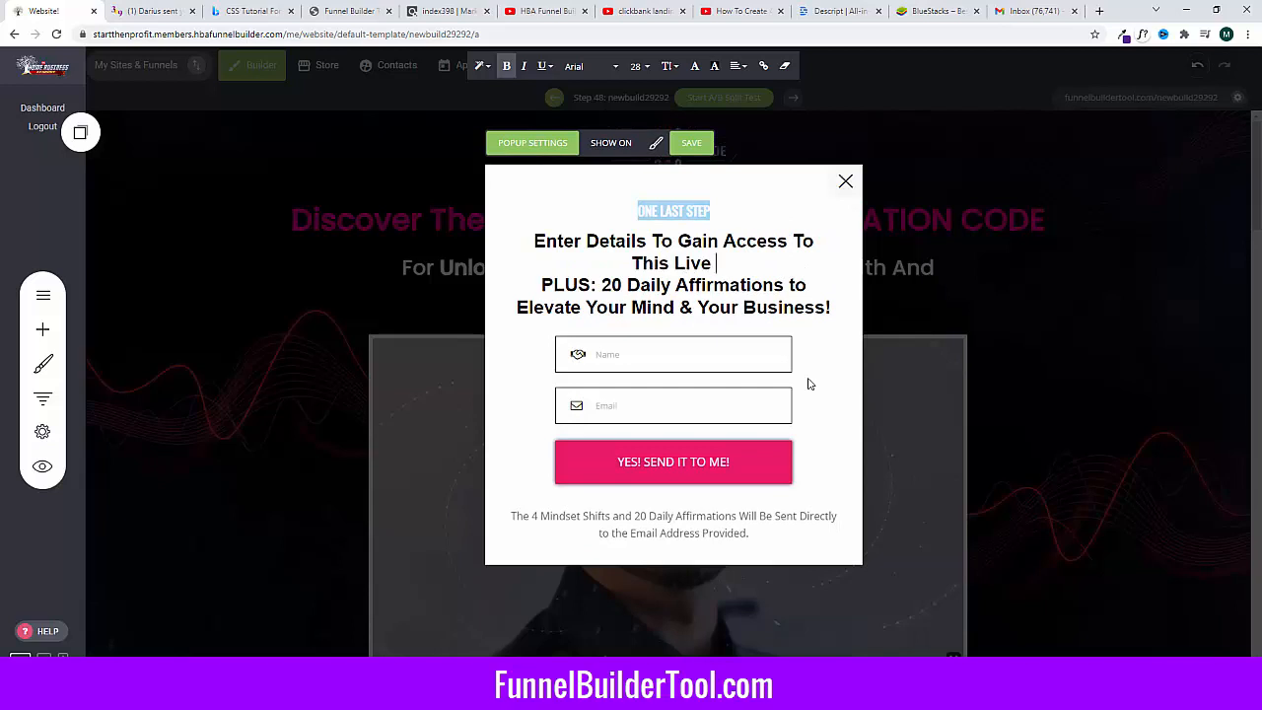
{"action": "type", "text": " Changing"}
{"action": "key", "text": "BackSpace"}
{"action": "key", "text": "BackSpace"}
{"action": "key", "text": "BackSpace"}
{"action": "type", "text": "g"}
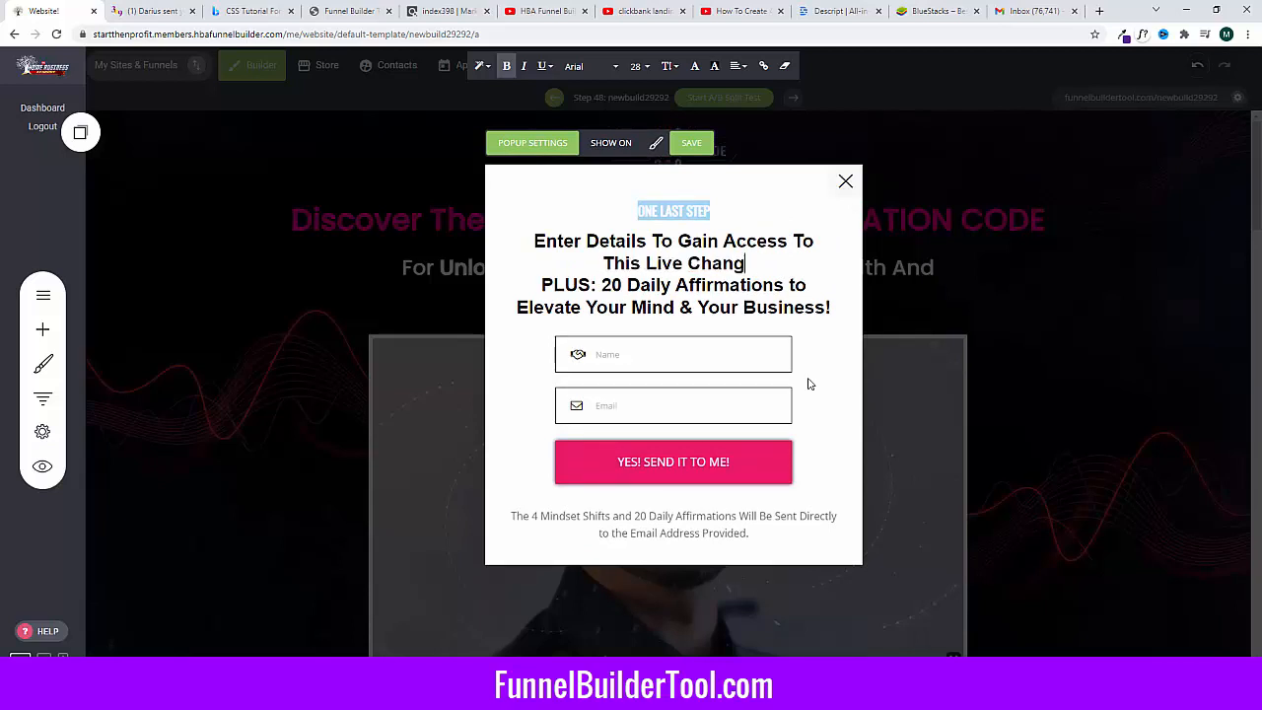
{"action": "type", "text": "ing video"}
{"action": "key", "text": "BackSpace"}
{"action": "key", "text": "BackSpace"}
{"action": "key", "text": "BackSpace"}
{"action": "key", "text": "BackSpace"}
{"action": "key", "text": "BackSpace"}
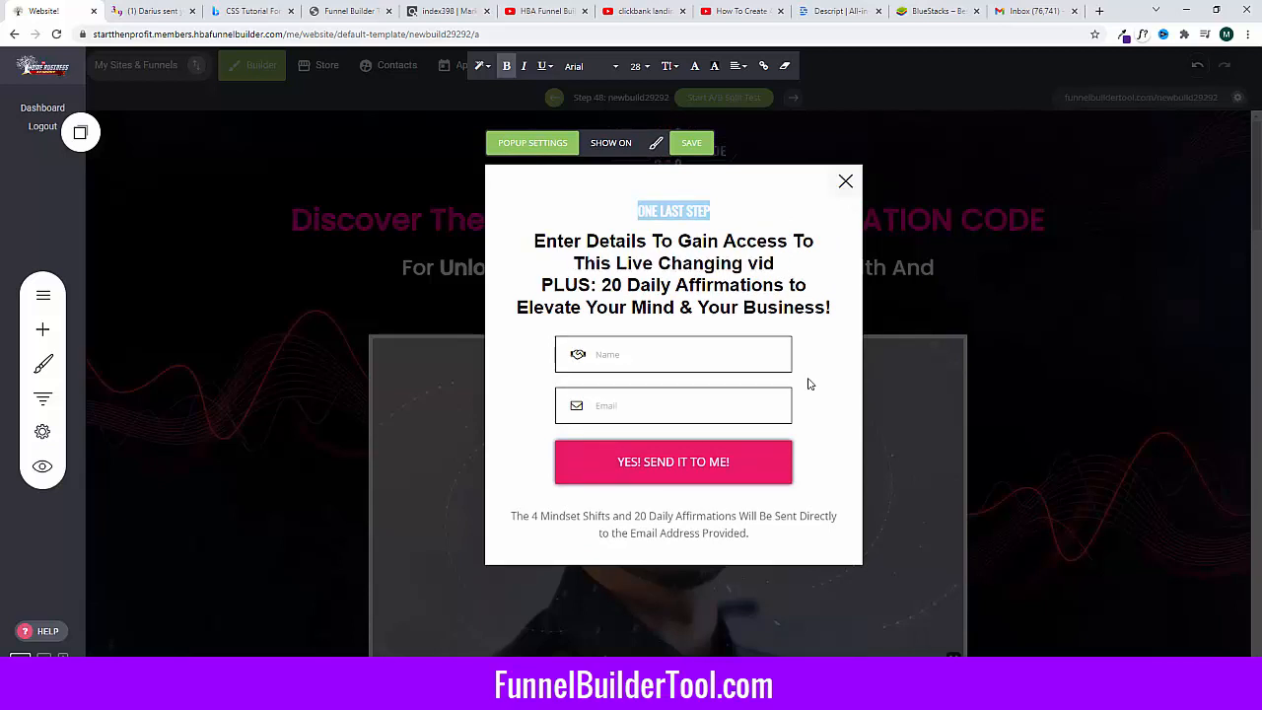
{"action": "type", "text": "vid"}
{"action": "key", "text": "BackSpace"}
{"action": "key", "text": "BackSpace"}
{"action": "key", "text": "BackSpace"}
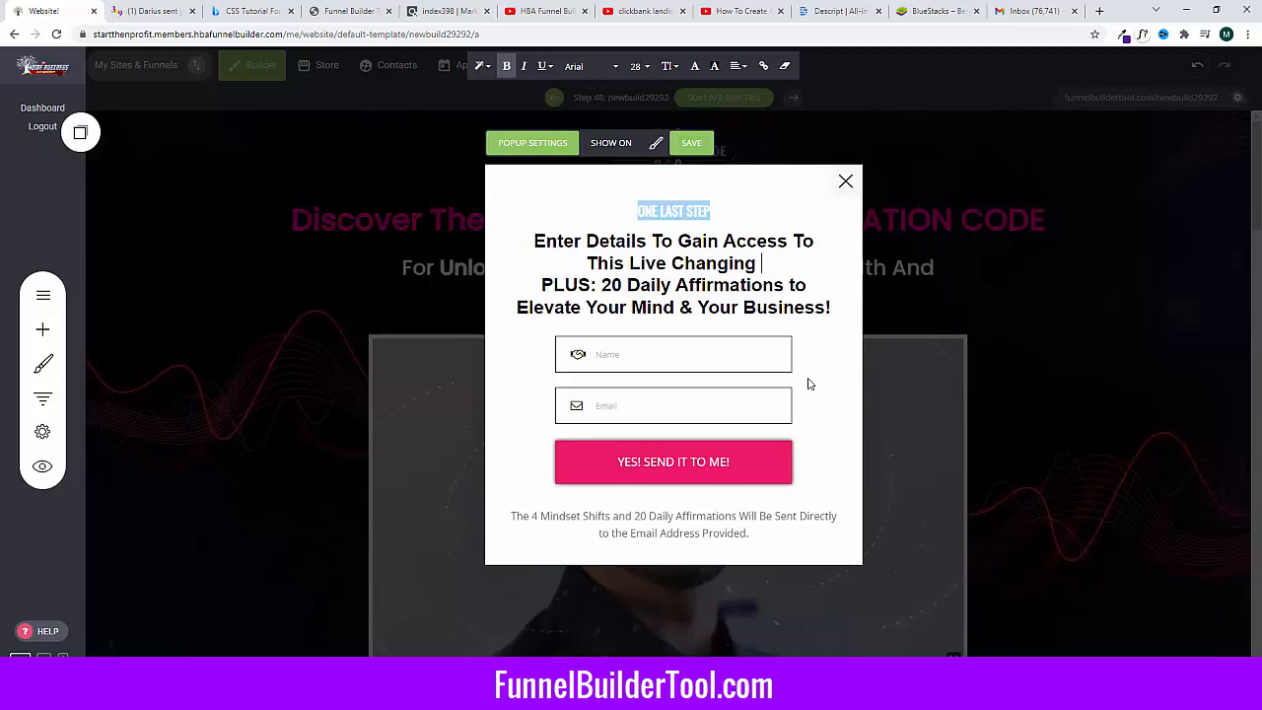
{"action": "type", "text": "Video."}
{"action": "key", "text": "Return"}
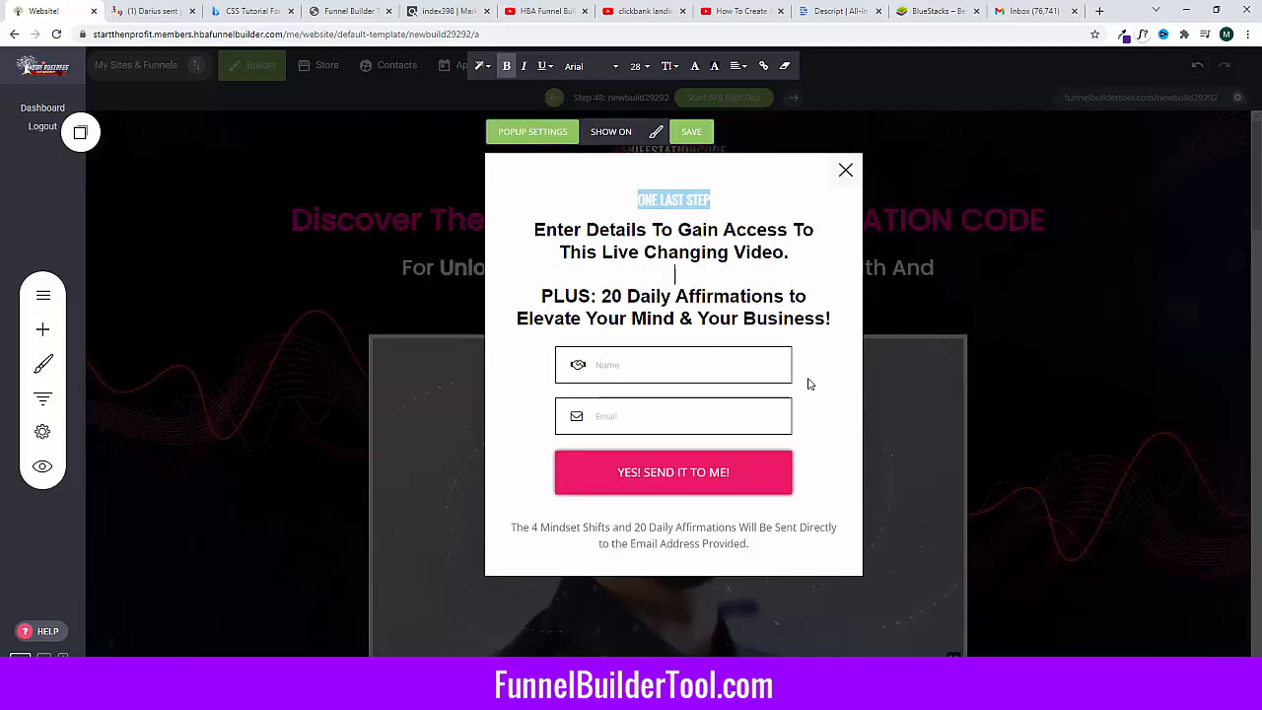
Step: Change the background highlight of the popup's "ONE LAST STEP" text to the saved eyedropper purple, 552394
{"action": "triple_click", "coordinate": [654, 204]}
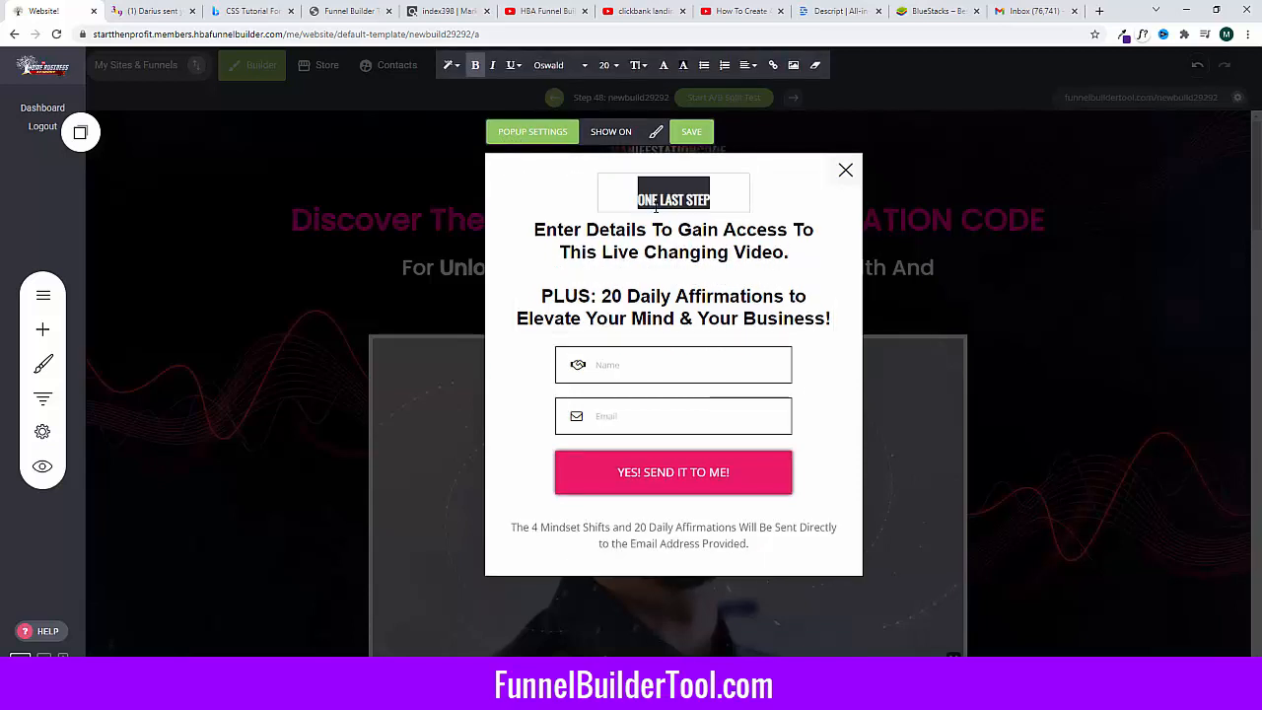
{"action": "left_click", "coordinate": [1124, 34]}
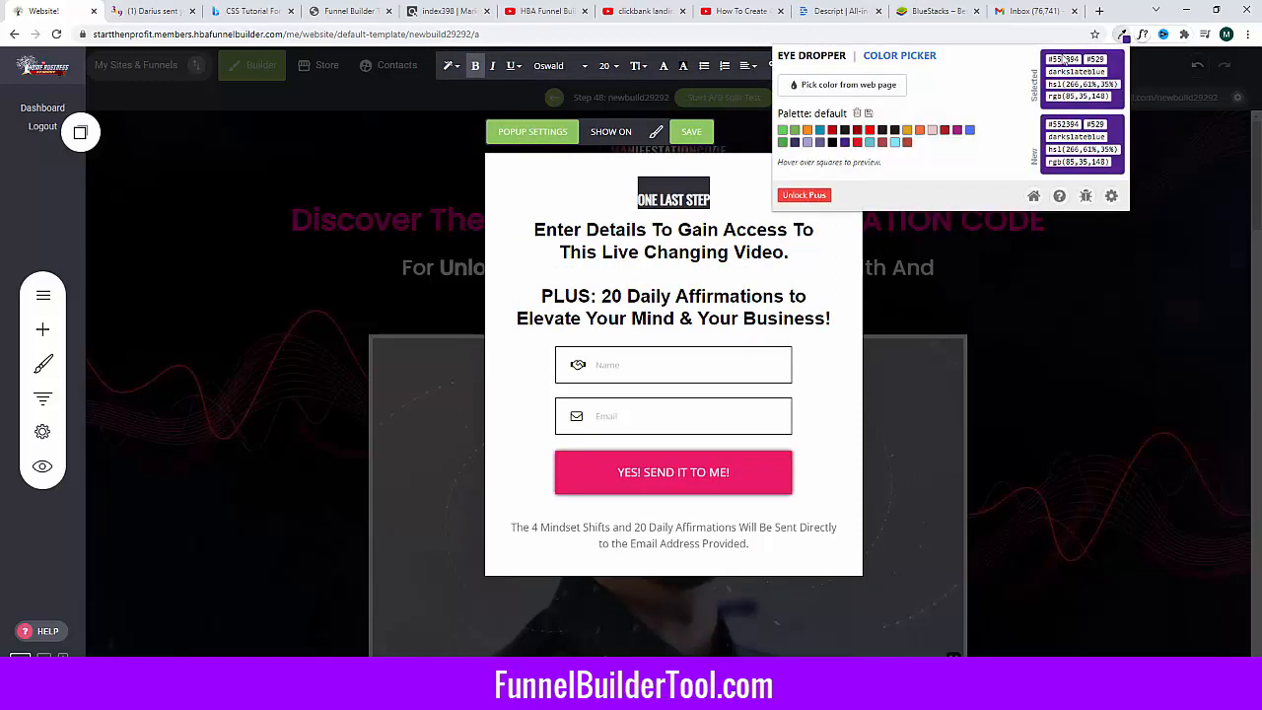
{"action": "right_click", "coordinate": [1065, 59]}
{"action": "left_click", "coordinate": [1089, 63]}
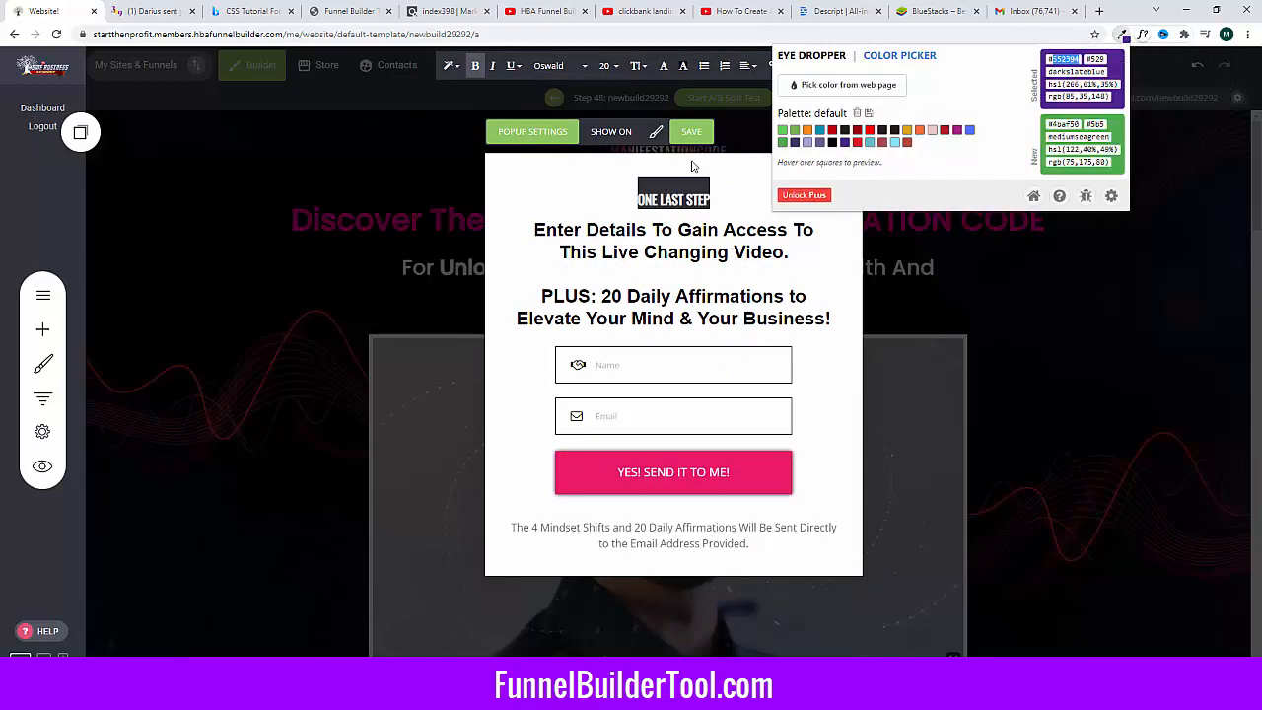
{"action": "double_click", "coordinate": [696, 197]}
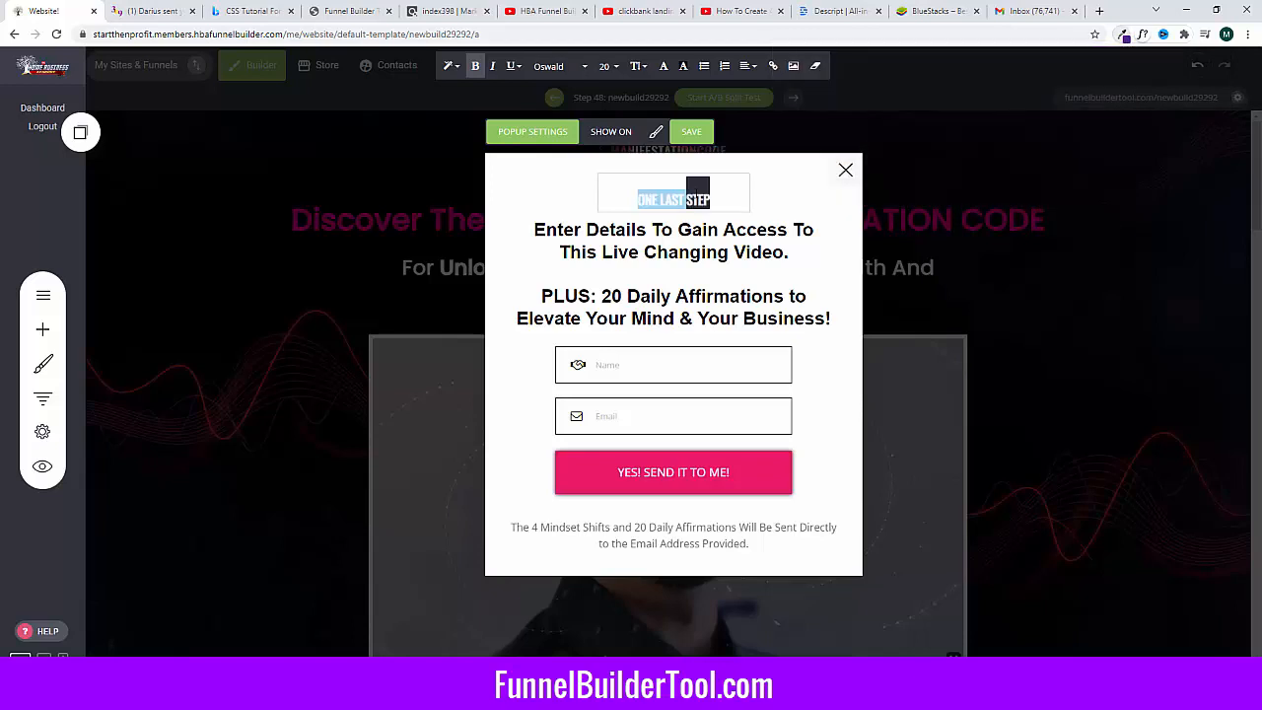
{"action": "left_click", "coordinate": [550, 208]}
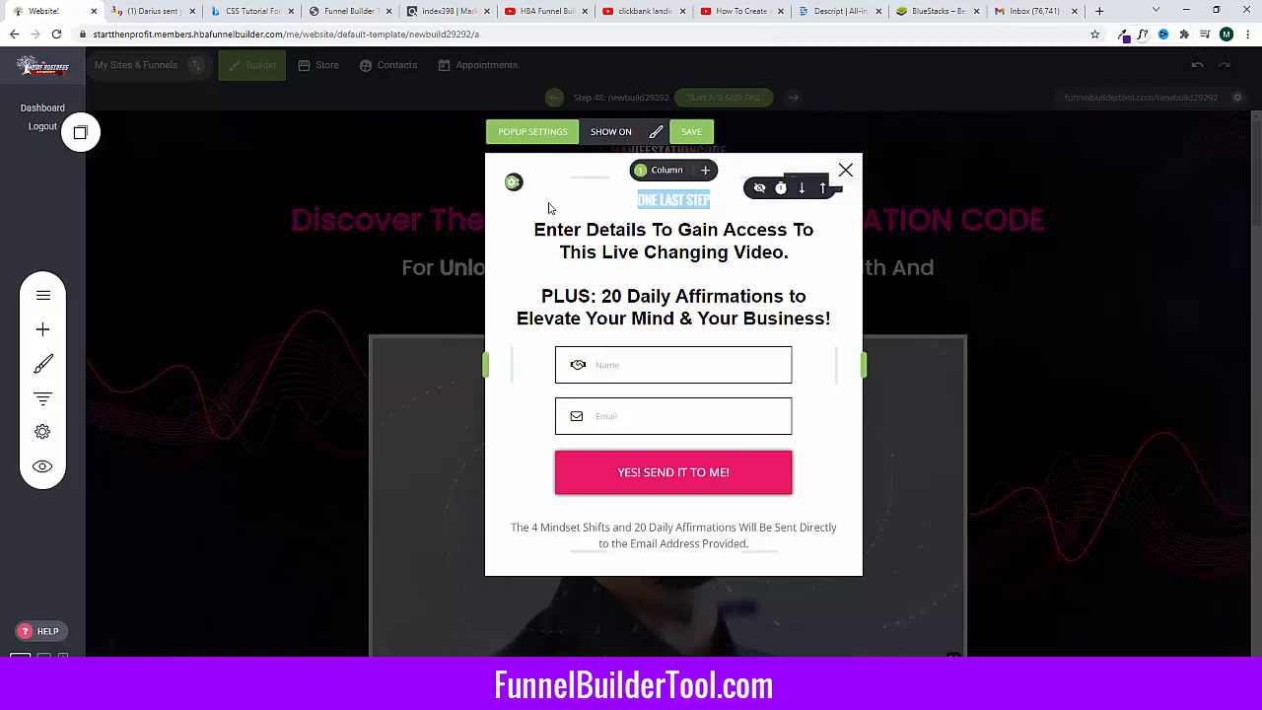
{"action": "left_click", "coordinate": [663, 204]}
{"action": "left_click", "coordinate": [684, 67]}
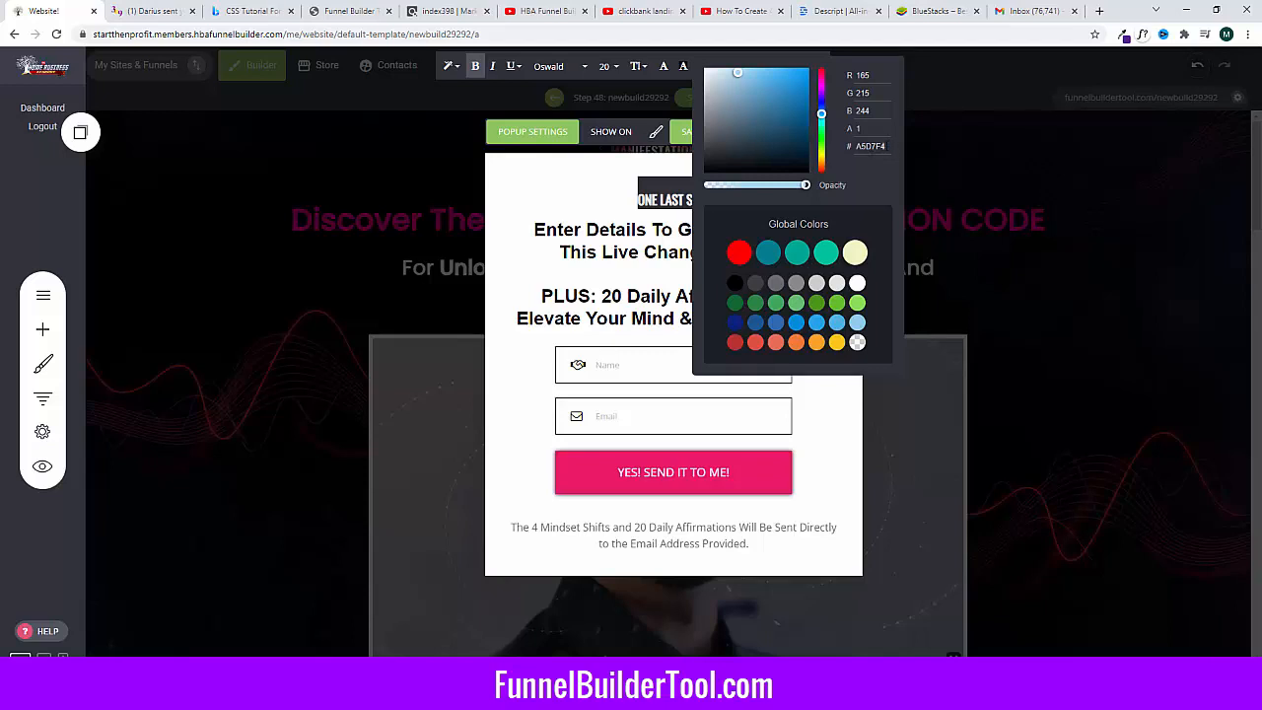
{"action": "left_click_drag", "start_coordinate": [887, 146], "coordinate": [845, 151]}
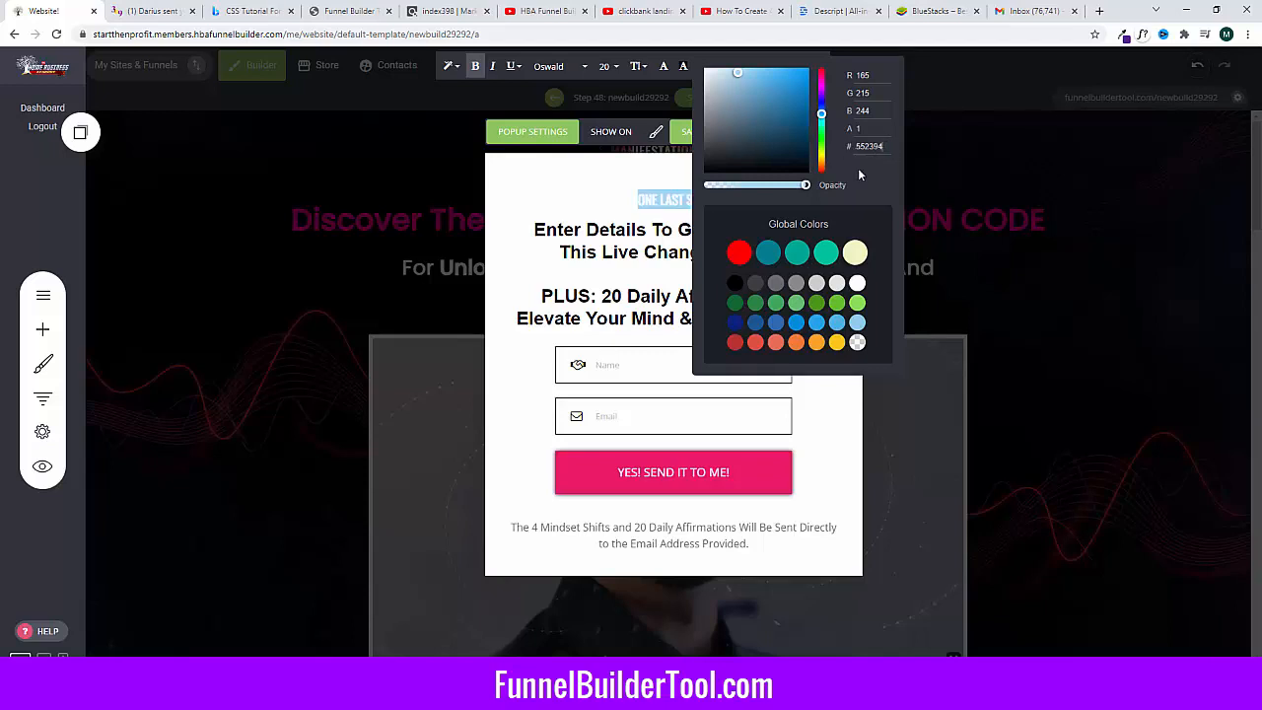
{"action": "left_click", "coordinate": [630, 177]}
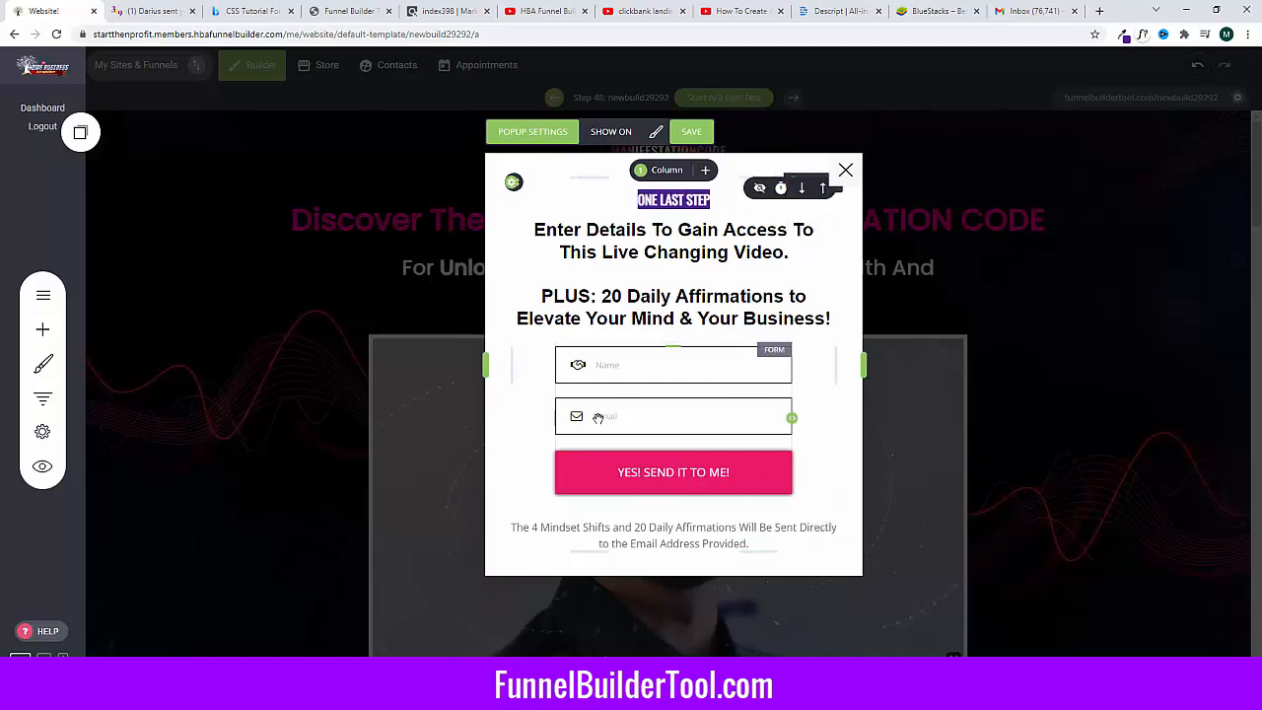
Step: Sample the pink color of the popup form's "YES! SEND IT TO ME!" button with the eyedropper
{"action": "left_click", "coordinate": [681, 474]}
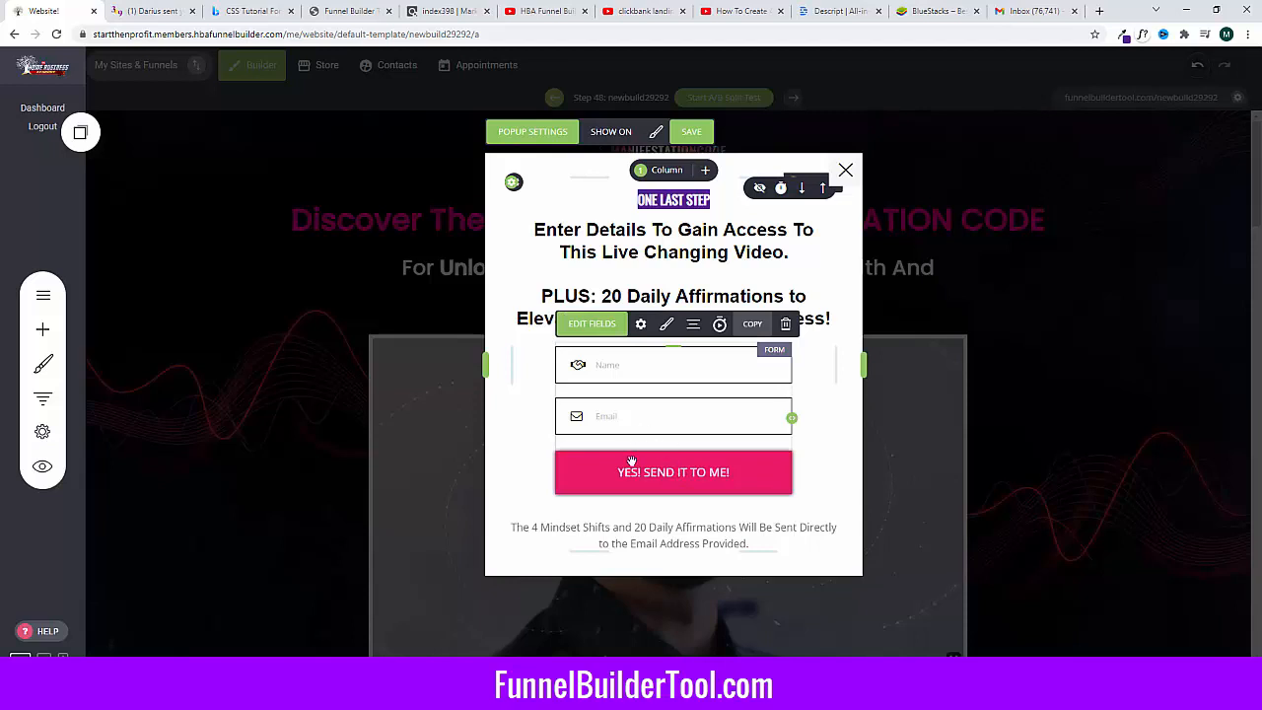
{"action": "left_click", "coordinate": [1124, 36]}
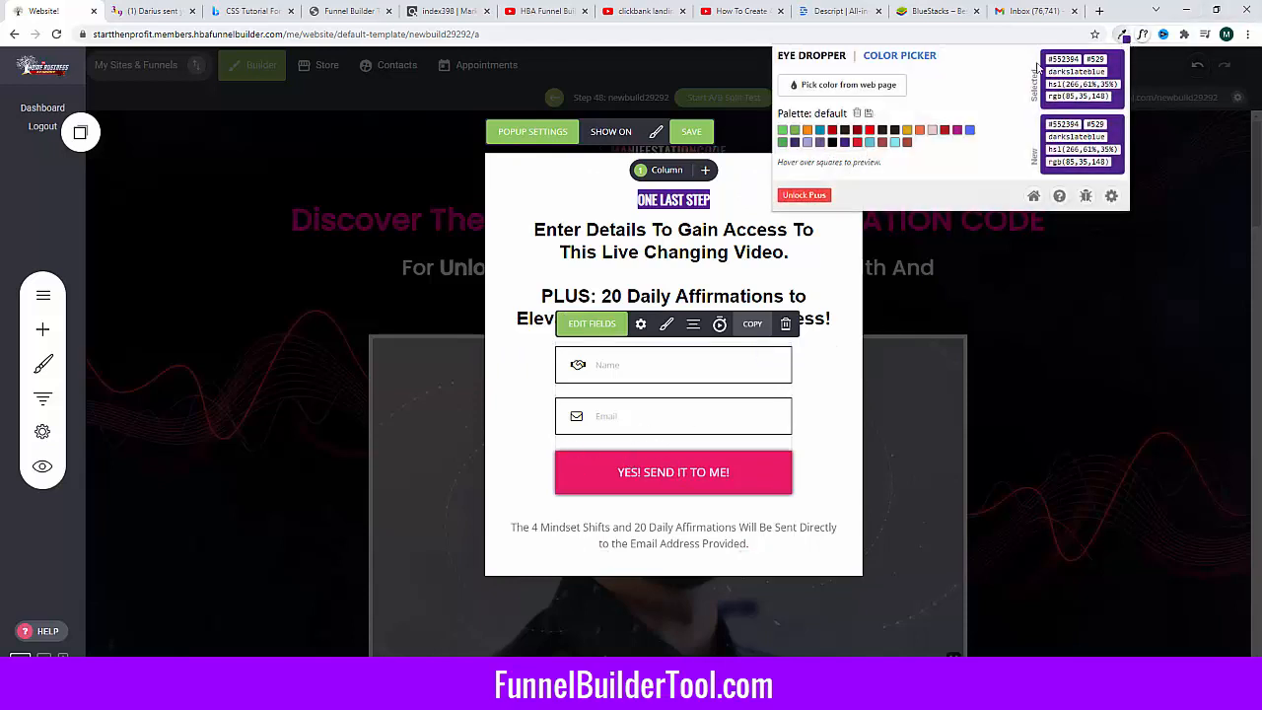
{"action": "left_click", "coordinate": [890, 84]}
{"action": "left_click", "coordinate": [751, 478]}
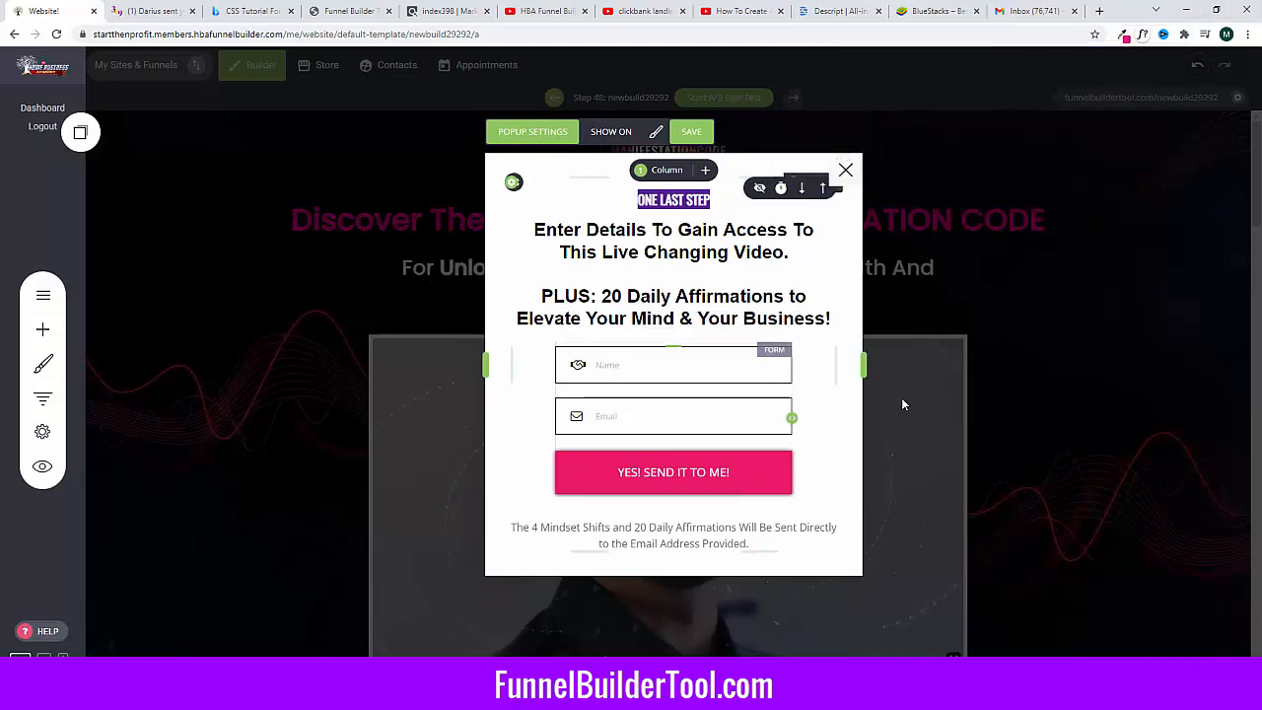
Step: Save the edited popup and close it to return to the sales page
{"action": "left_click", "coordinate": [523, 277]}
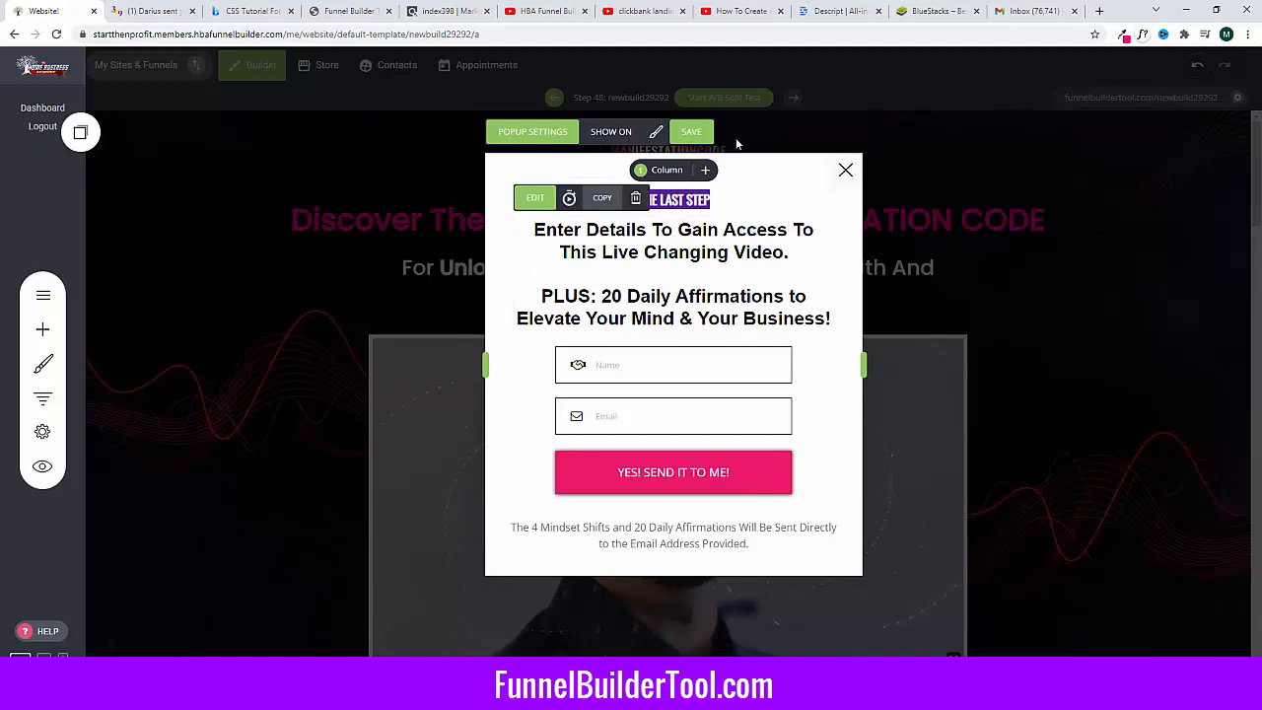
{"action": "left_click", "coordinate": [693, 133]}
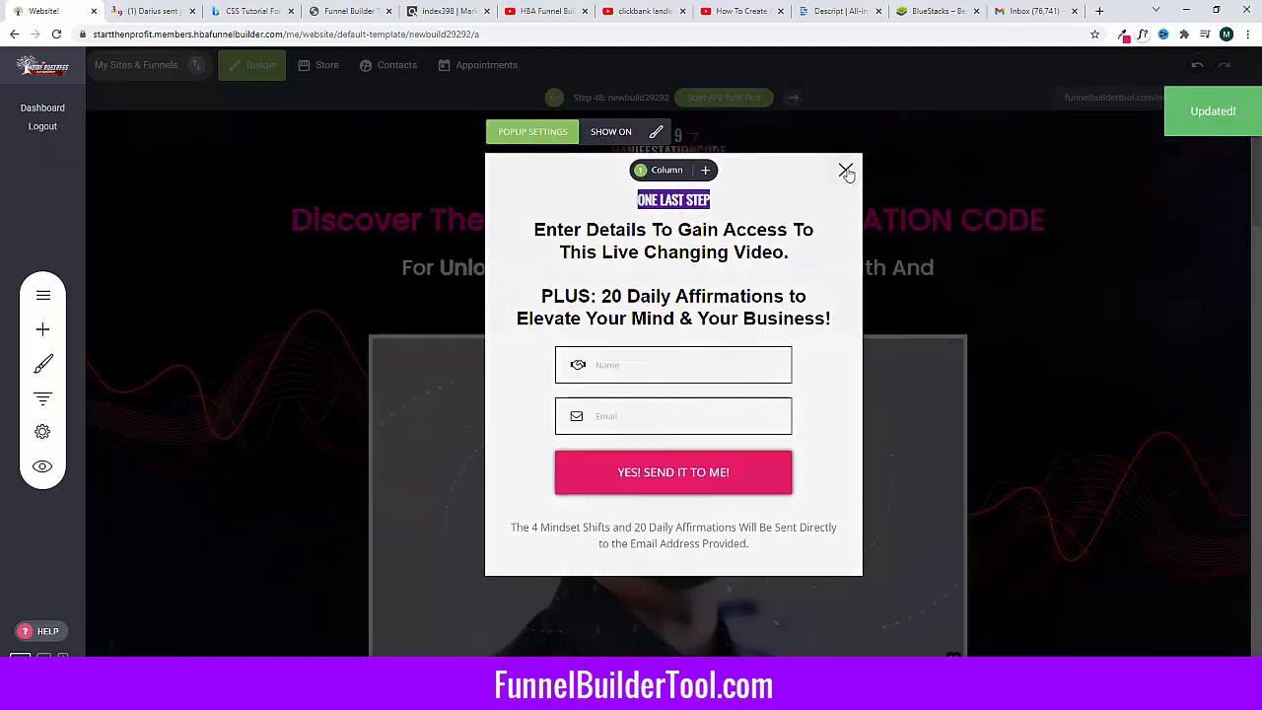
{"action": "left_click", "coordinate": [846, 170]}
Step: Link the video thumbnail image below the headline to open the new popup on click
{"action": "scroll", "coordinate": [535, 348], "scroll_direction": "down", "scroll_amount": 3}
{"action": "scroll", "coordinate": [535, 348], "scroll_direction": "up", "scroll_amount": 1}
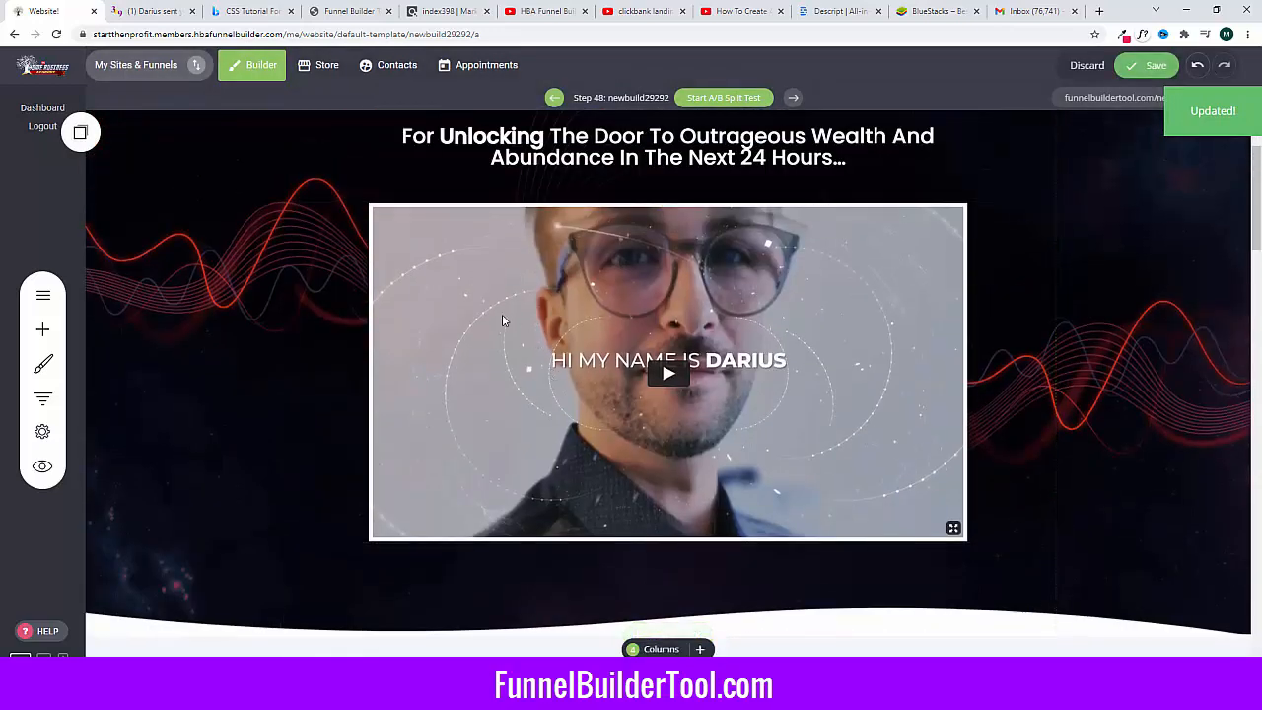
{"action": "mouse_move", "coordinate": [473, 302]}
{"action": "left_click", "coordinate": [366, 185]}
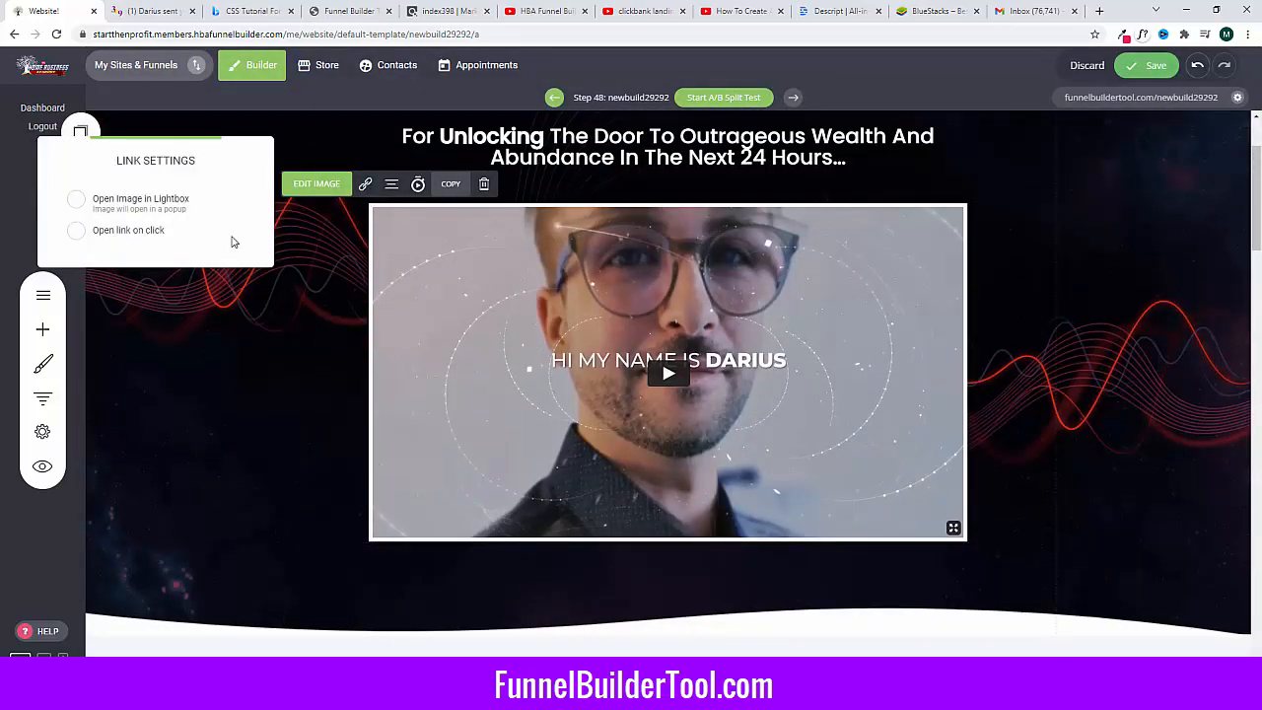
{"action": "left_click", "coordinate": [77, 231]}
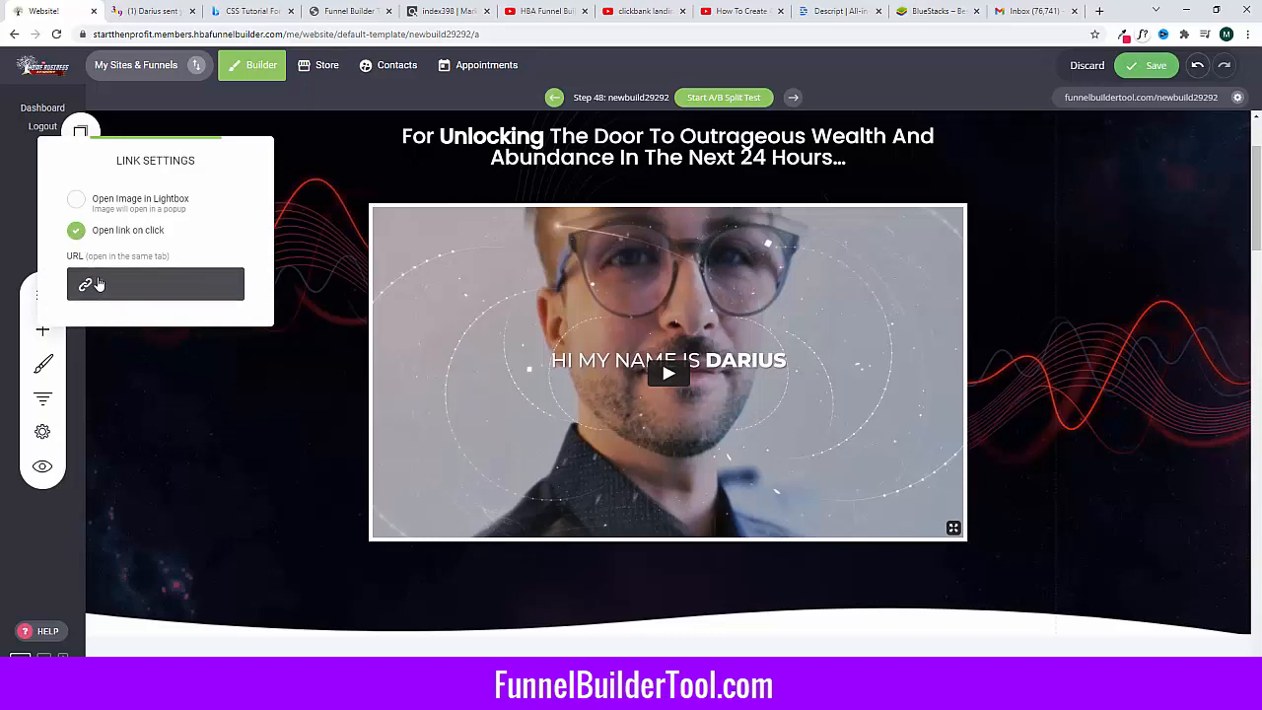
{"action": "left_click", "coordinate": [88, 282]}
{"action": "left_click", "coordinate": [466, 353]}
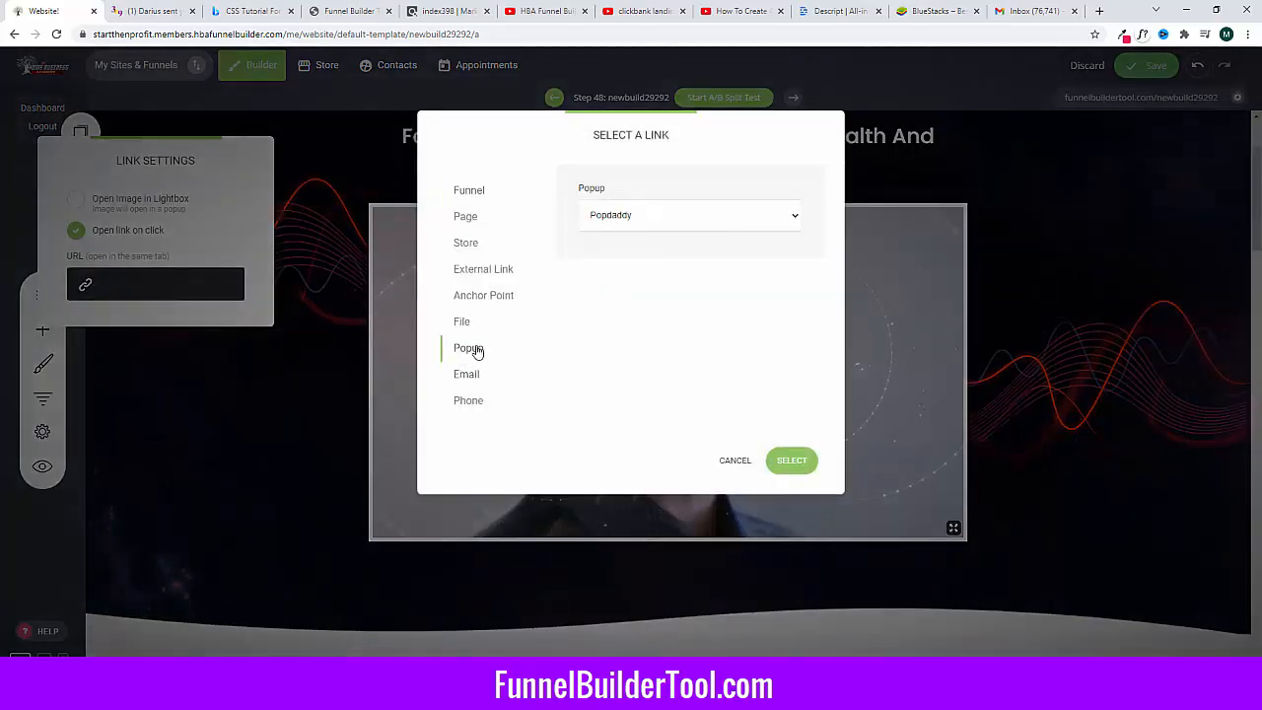
{"action": "left_click", "coordinate": [670, 216]}
{"action": "left_click", "coordinate": [651, 297]}
{"action": "left_click", "coordinate": [786, 461]}
{"action": "left_click", "coordinate": [269, 415]}
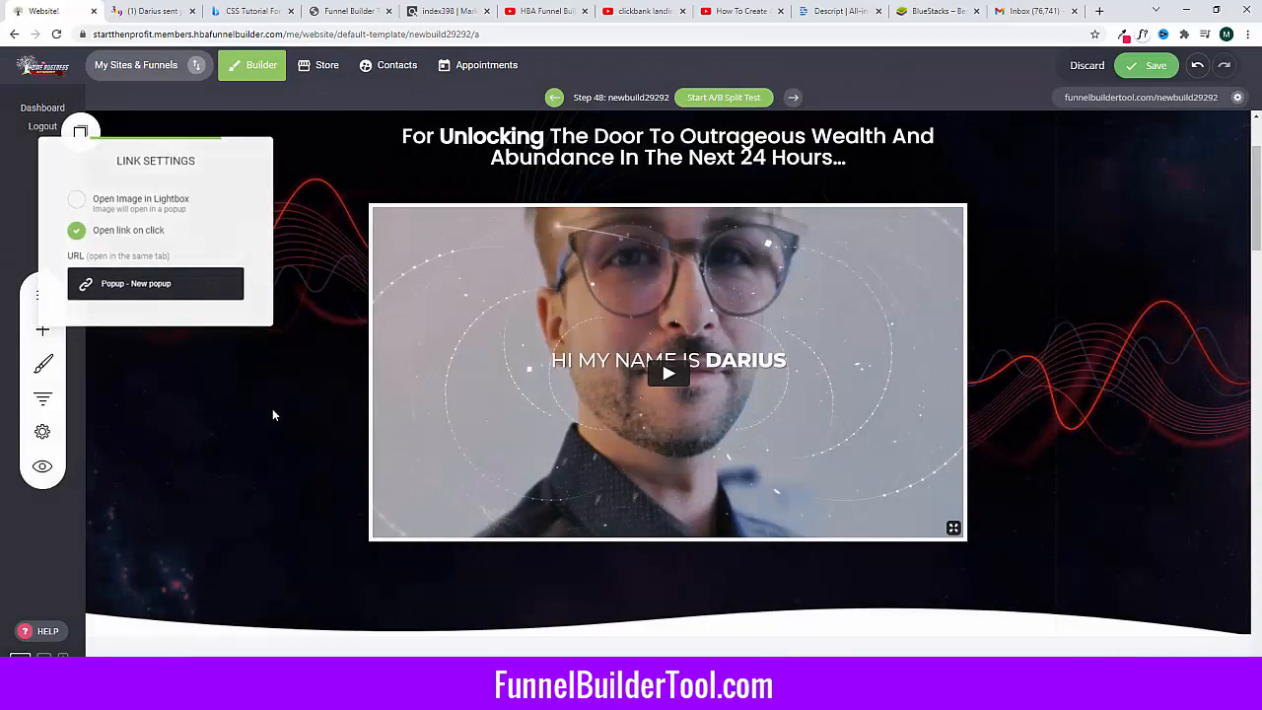
{"action": "scroll", "coordinate": [276, 405], "scroll_direction": "down", "scroll_amount": 20}
{"action": "scroll", "coordinate": [281, 392], "scroll_direction": "down", "scroll_amount": 8}
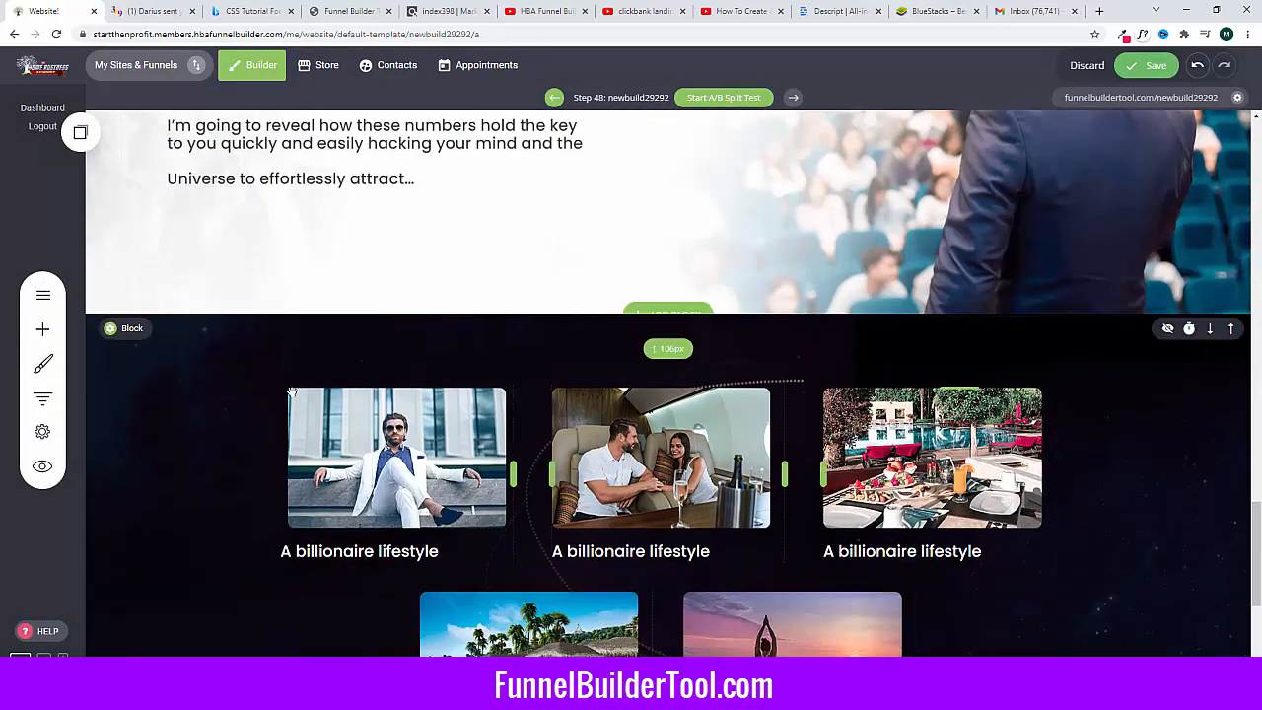
Step: Change the button color of "Click Here To Gain Access" below the lifestyle images to purple 552394
{"action": "left_click_drag", "start_coordinate": [666, 520], "coordinate": [667, 505]}
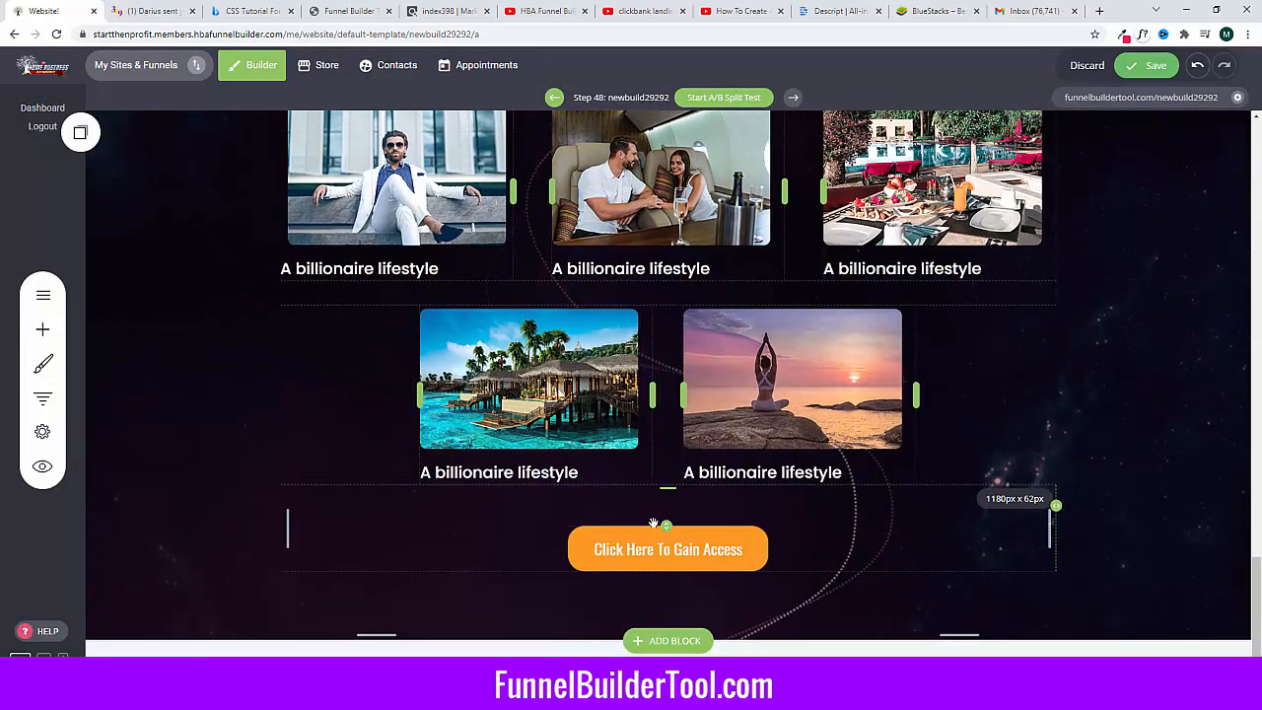
{"action": "left_click", "coordinate": [603, 539]}
{"action": "left_click", "coordinate": [362, 508]}
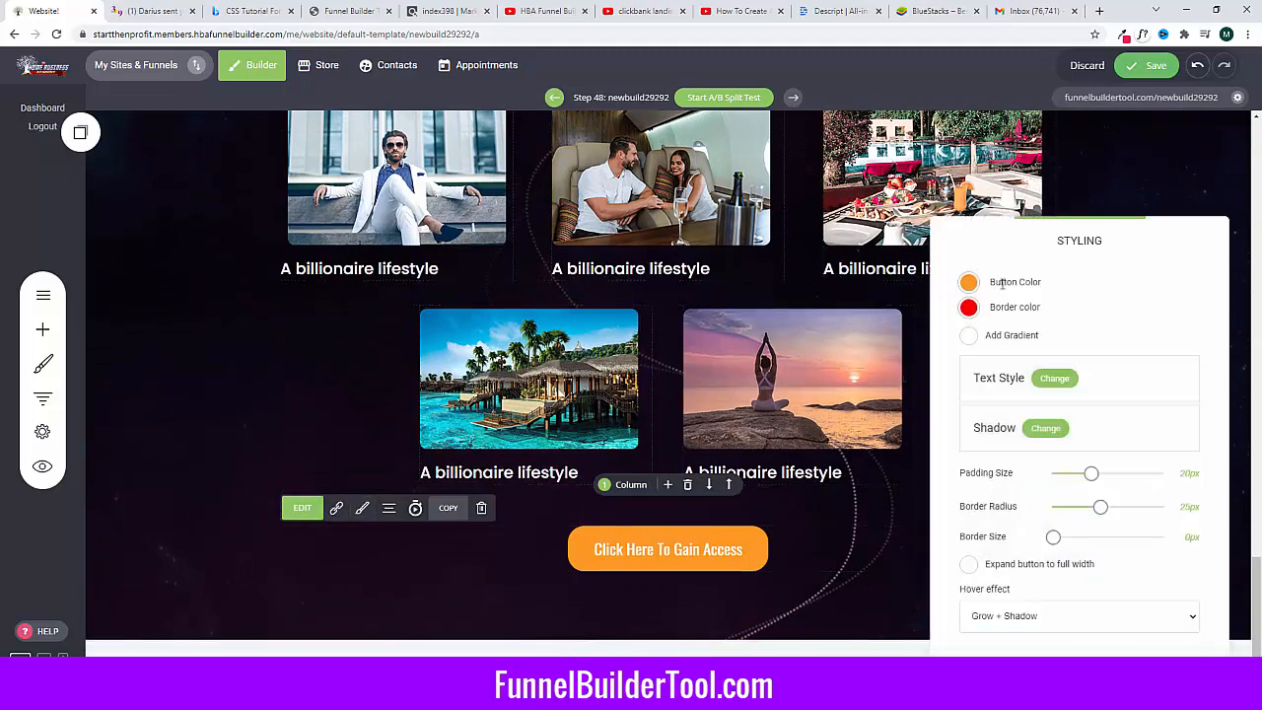
{"action": "left_click", "coordinate": [967, 284]}
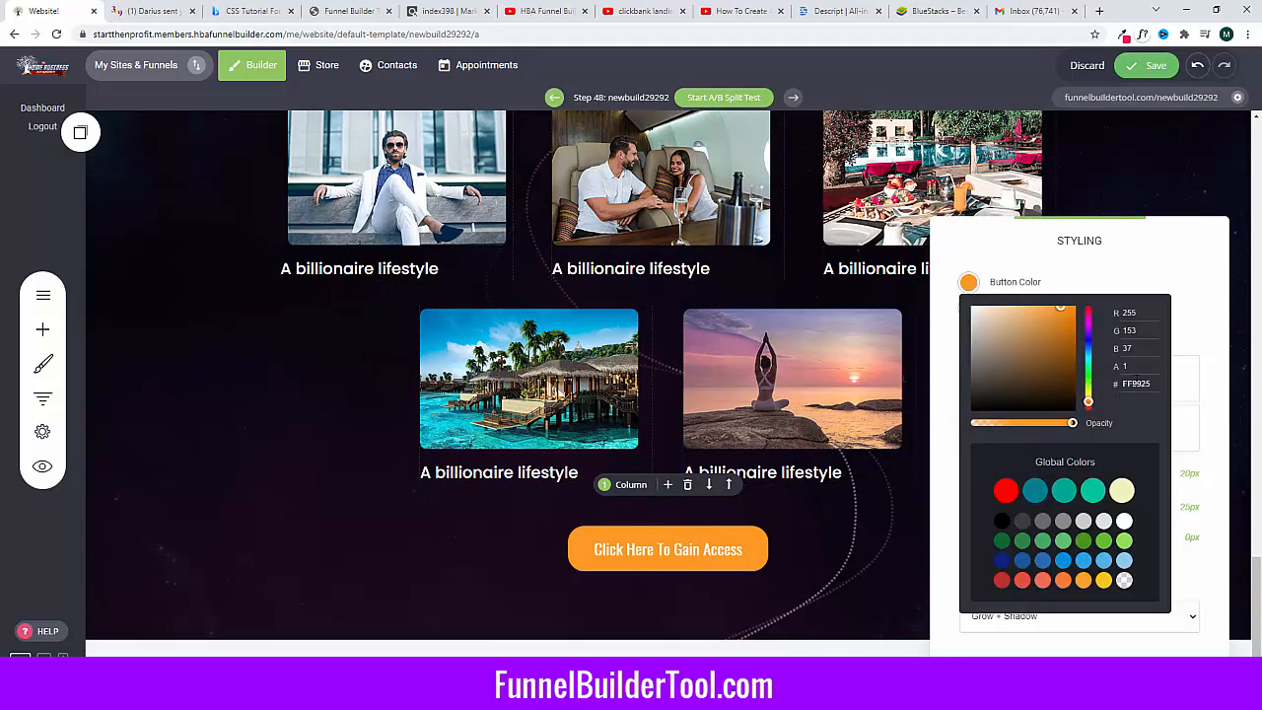
{"action": "right_click", "coordinate": [1133, 384]}
{"action": "left_click", "coordinate": [1118, 445]}
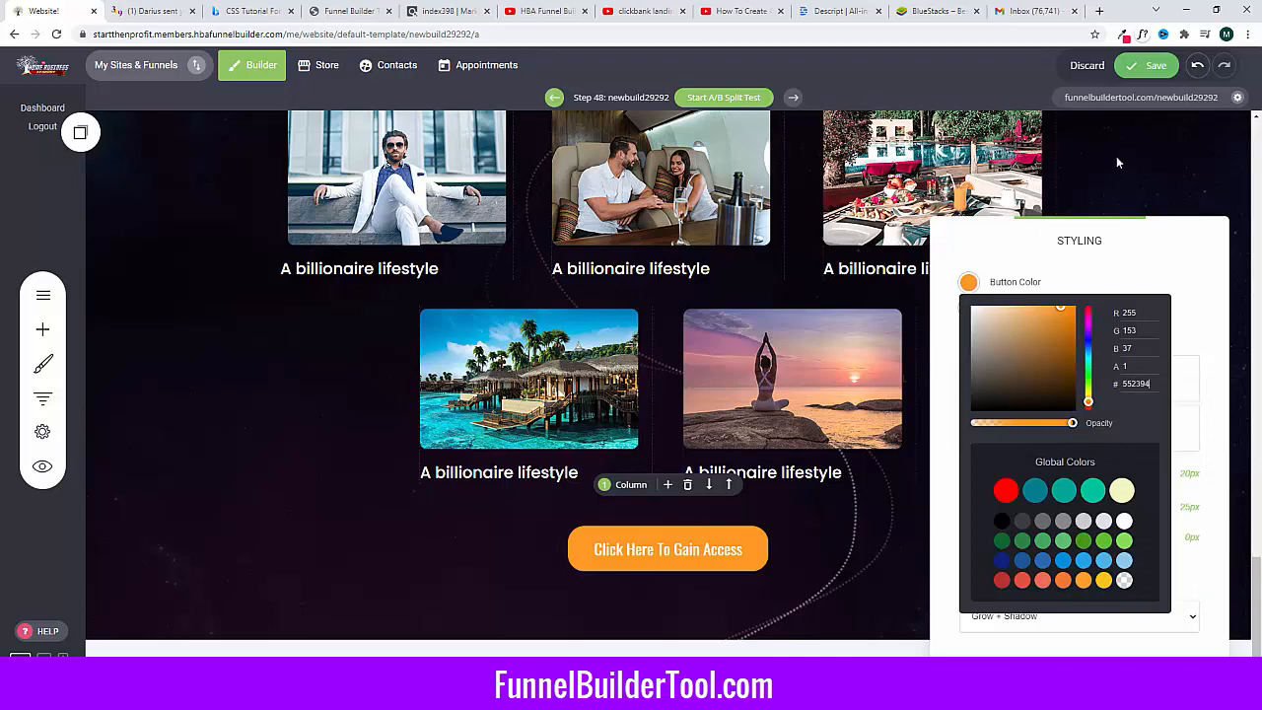
Step: Copy the sampled pink ea1a69 from the eyedropper extension and set it as the "Click Here To Gain Access" button's color
{"action": "left_click", "coordinate": [1125, 37]}
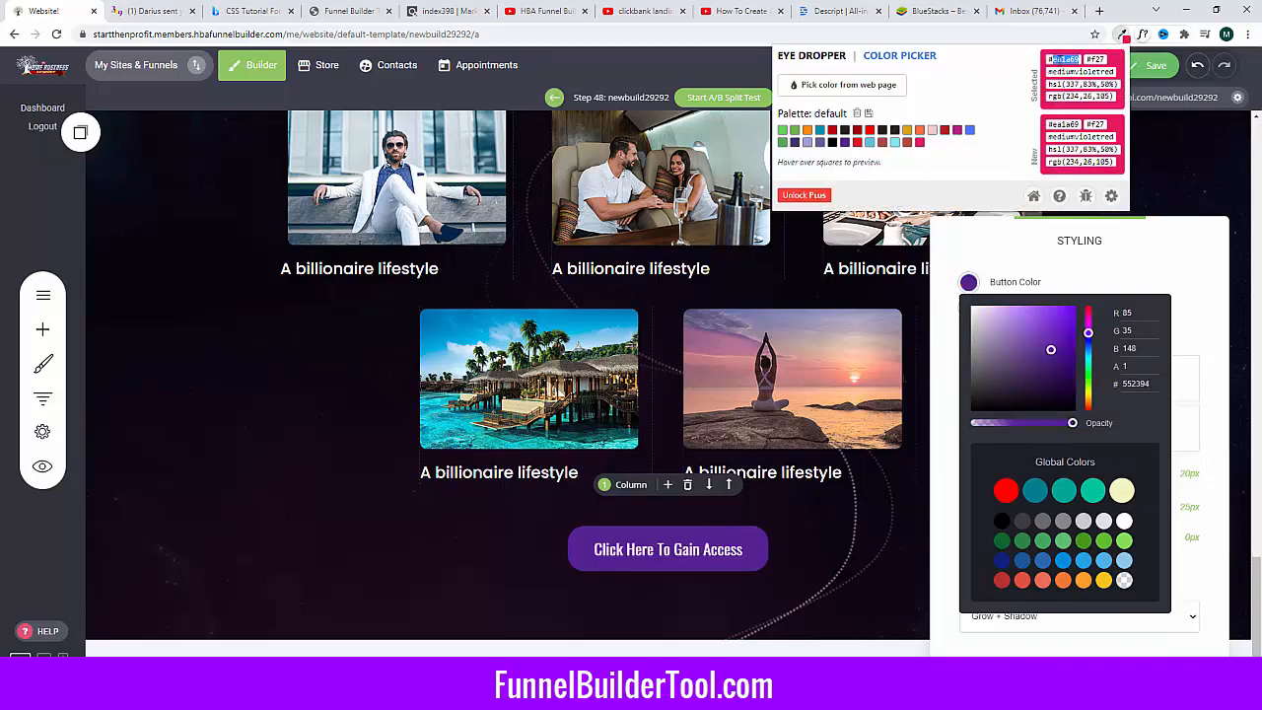
{"action": "right_click", "coordinate": [1060, 58]}
{"action": "left_click", "coordinate": [1083, 69]}
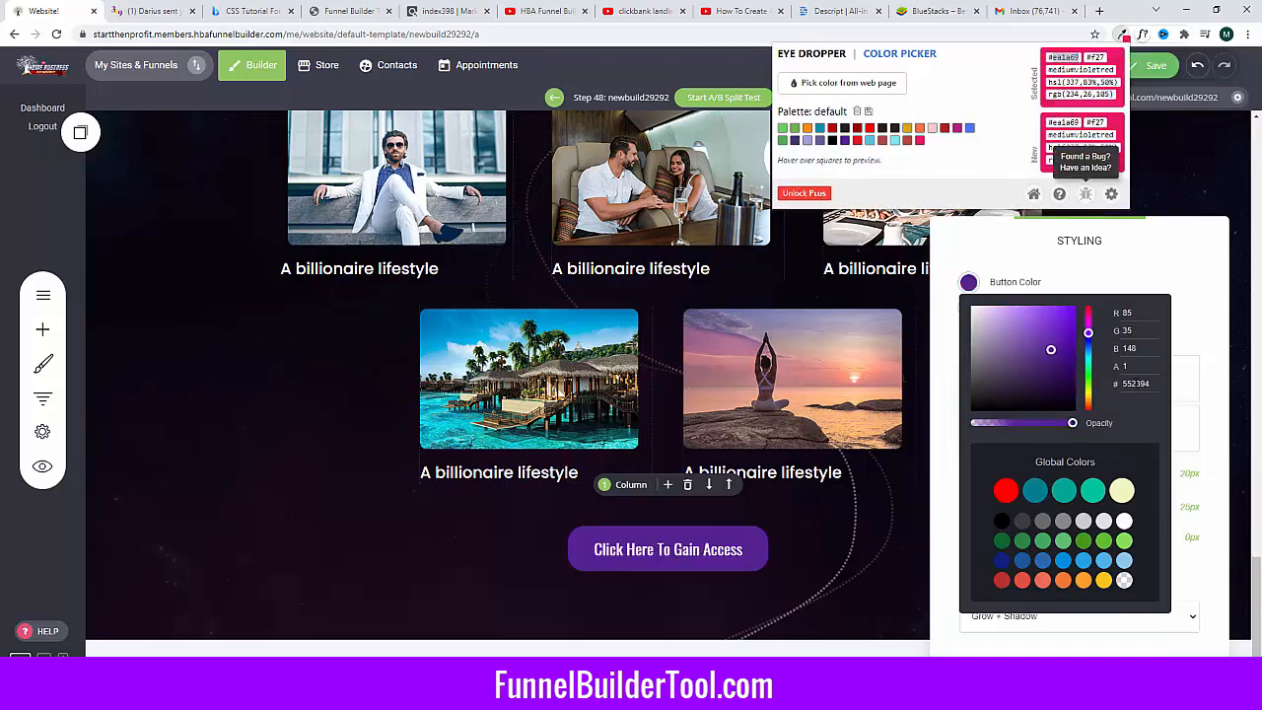
{"action": "double_click", "coordinate": [1134, 384]}
{"action": "right_click", "coordinate": [1133, 383]}
{"action": "left_click", "coordinate": [1114, 447]}
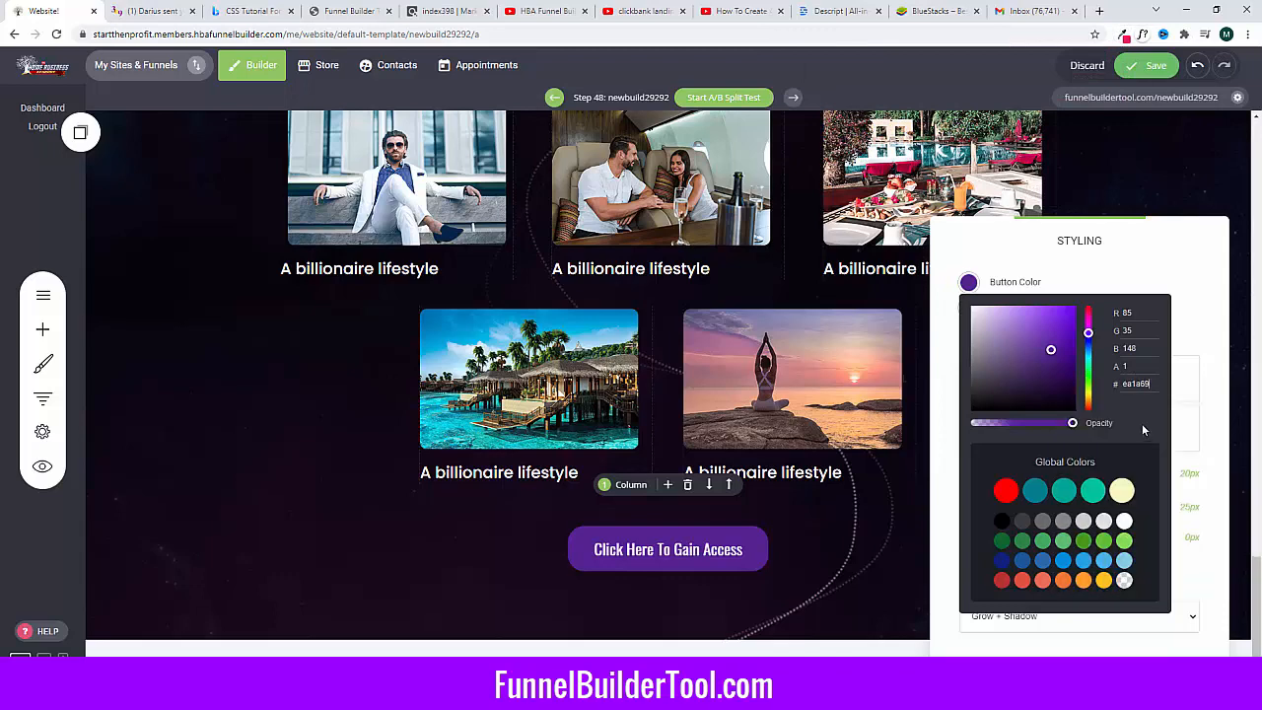
{"action": "left_click", "coordinate": [938, 451]}
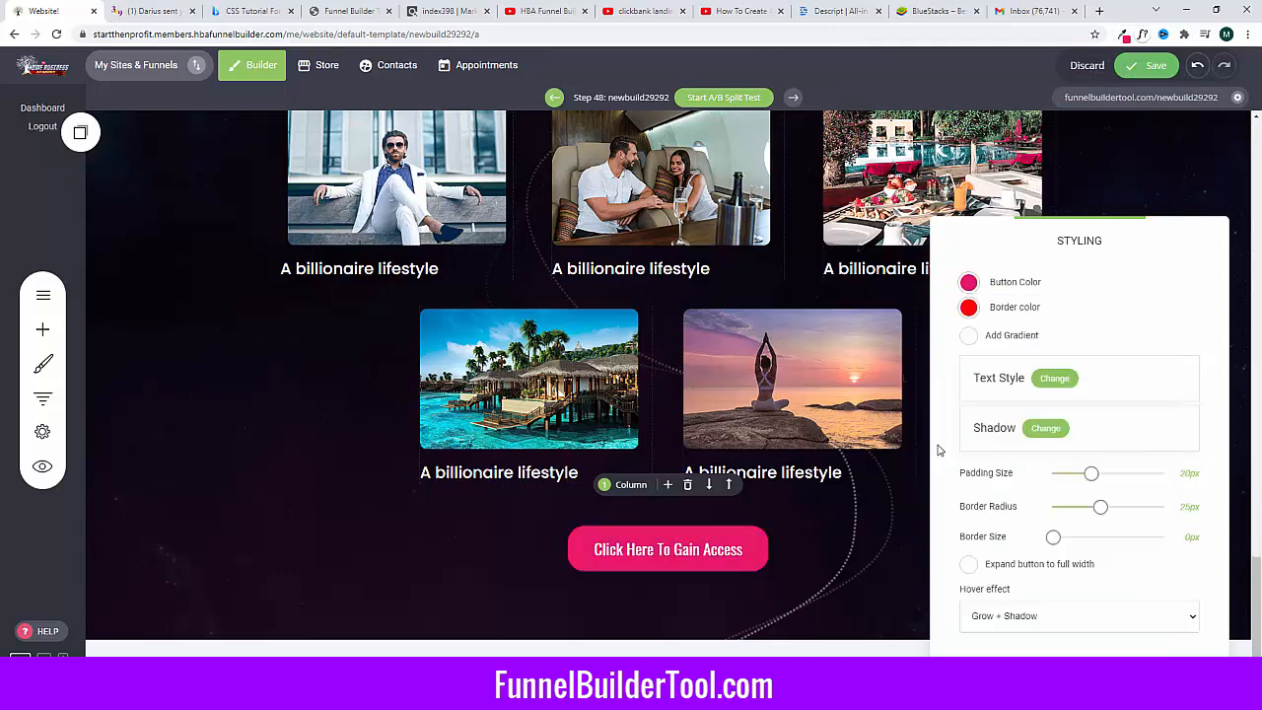
{"action": "left_click", "coordinate": [814, 540]}
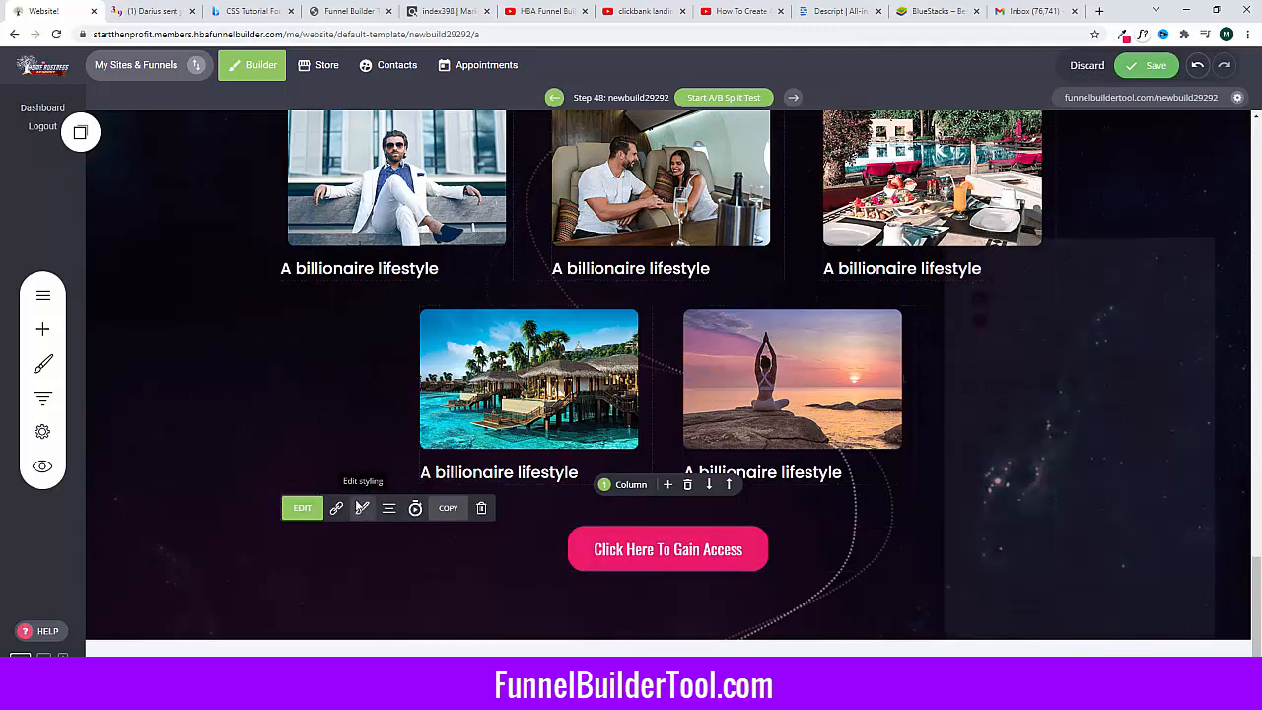
{"action": "left_click", "coordinate": [358, 504]}
Step: Link the "Click Here To Gain Access" button to the last "New popup" entry among the available popups
{"action": "left_click", "coordinate": [613, 551]}
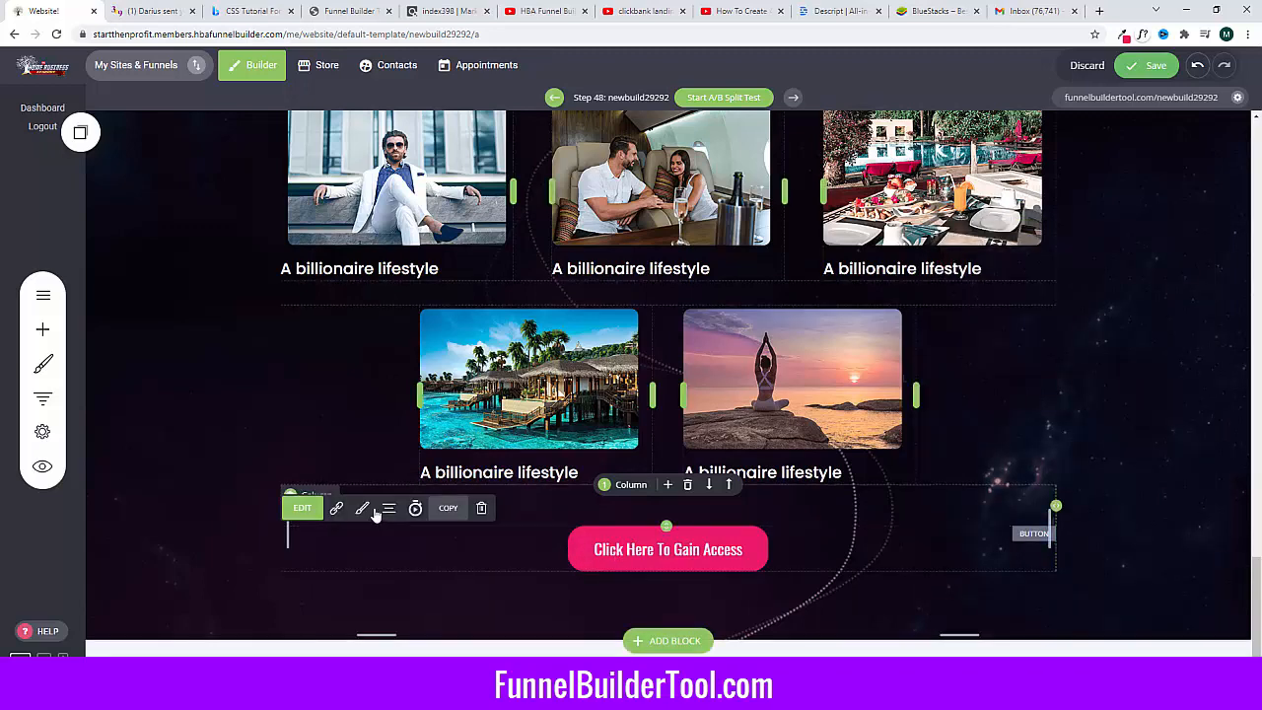
{"action": "left_click", "coordinate": [337, 508]}
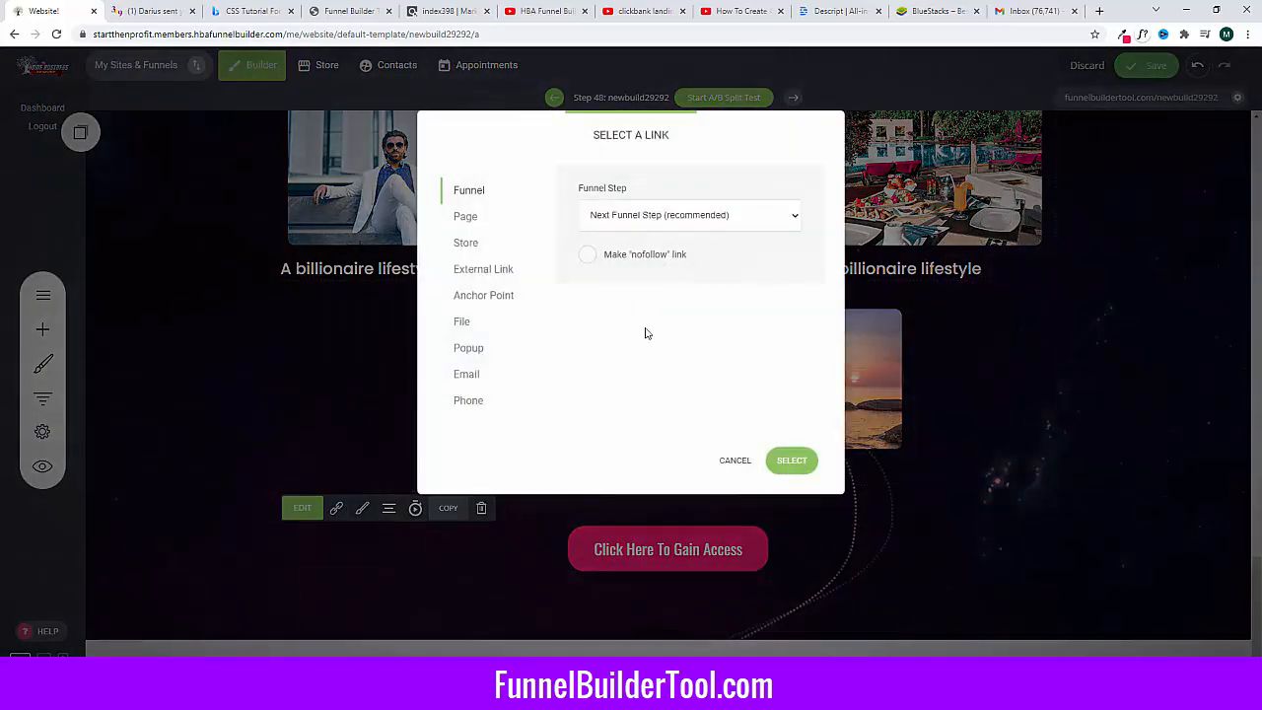
{"action": "left_click", "coordinate": [475, 351]}
{"action": "left_click", "coordinate": [637, 216]}
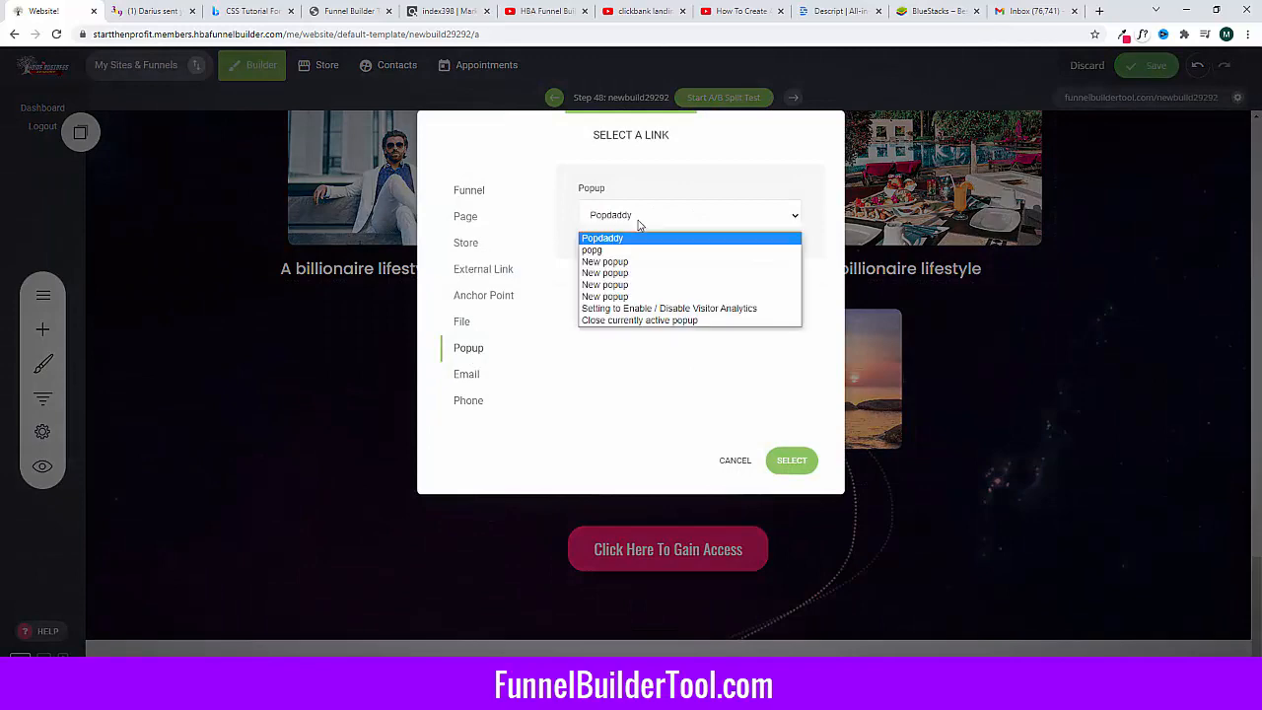
{"action": "left_click", "coordinate": [636, 296]}
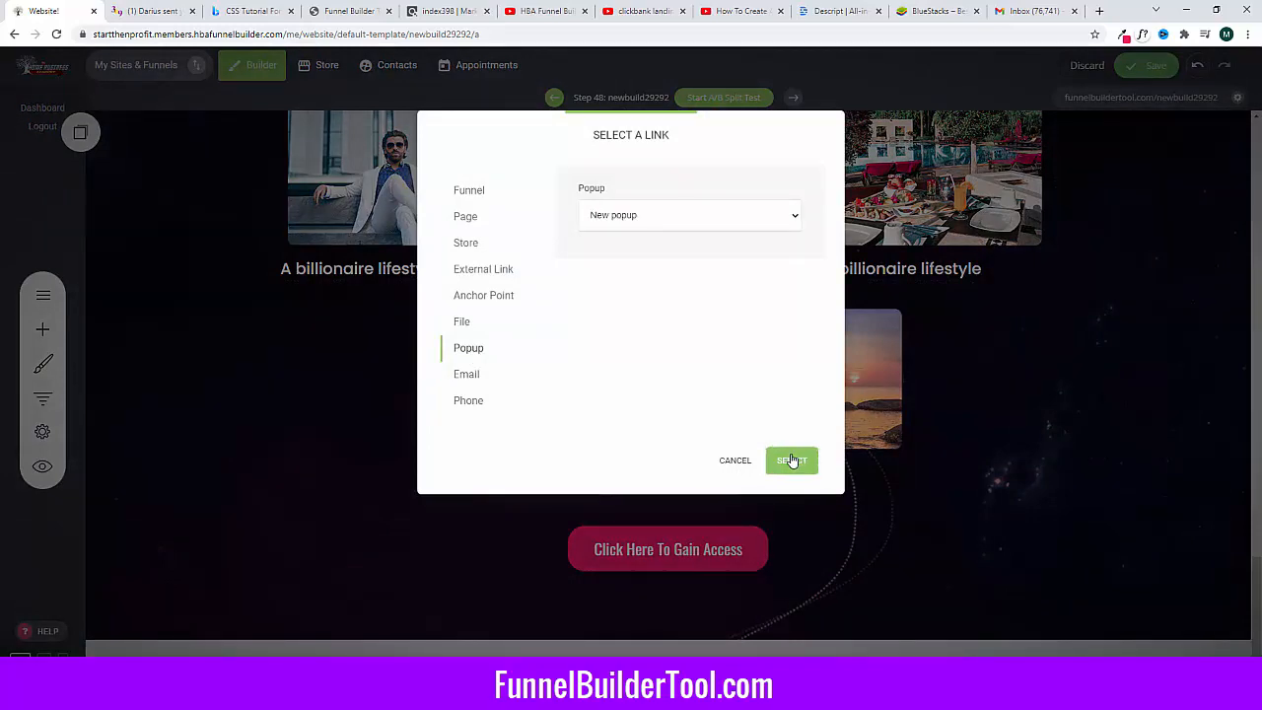
{"action": "left_click", "coordinate": [791, 460]}
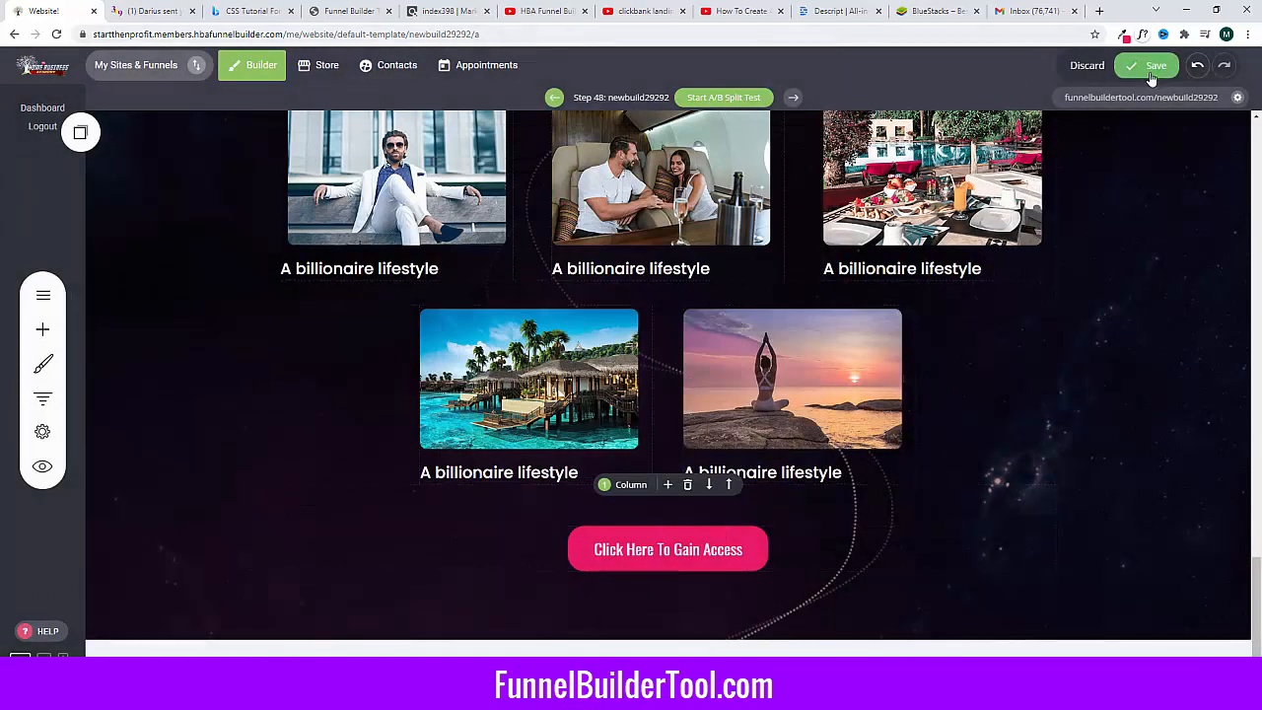
Step: Save the page and check its live version, then return to the builder
{"action": "left_click", "coordinate": [1149, 71]}
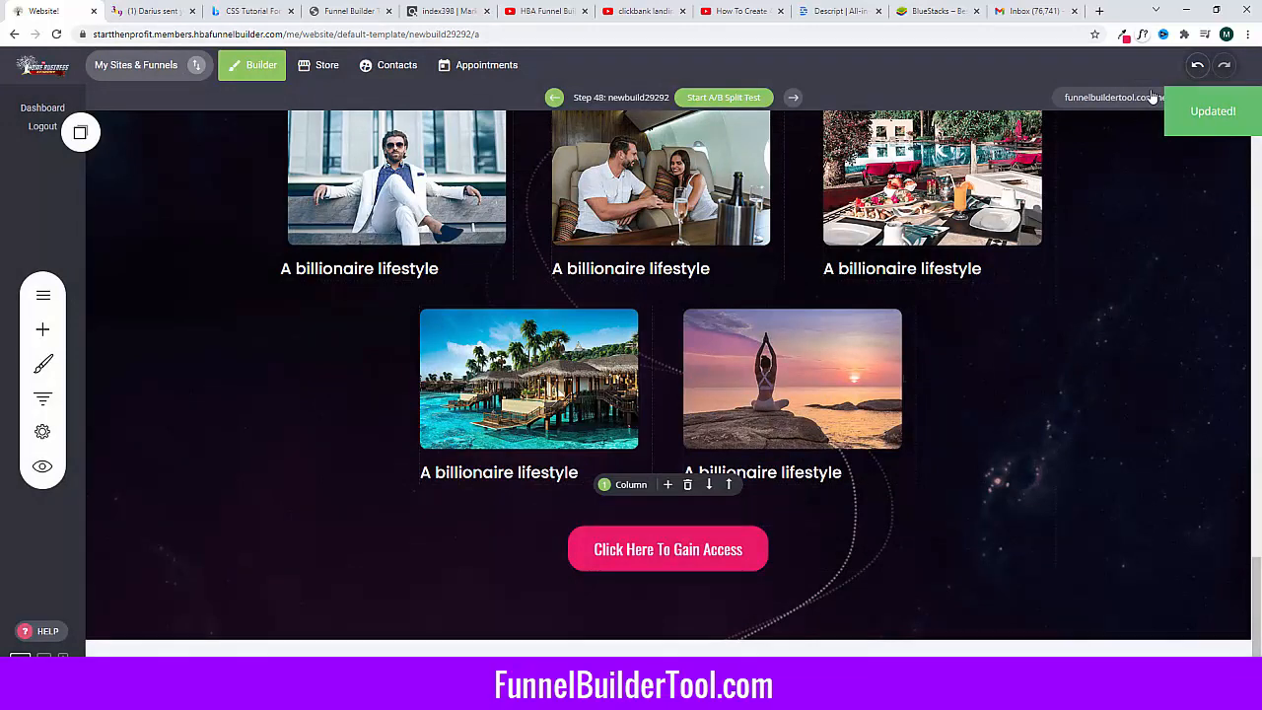
{"action": "left_click", "coordinate": [1149, 99]}
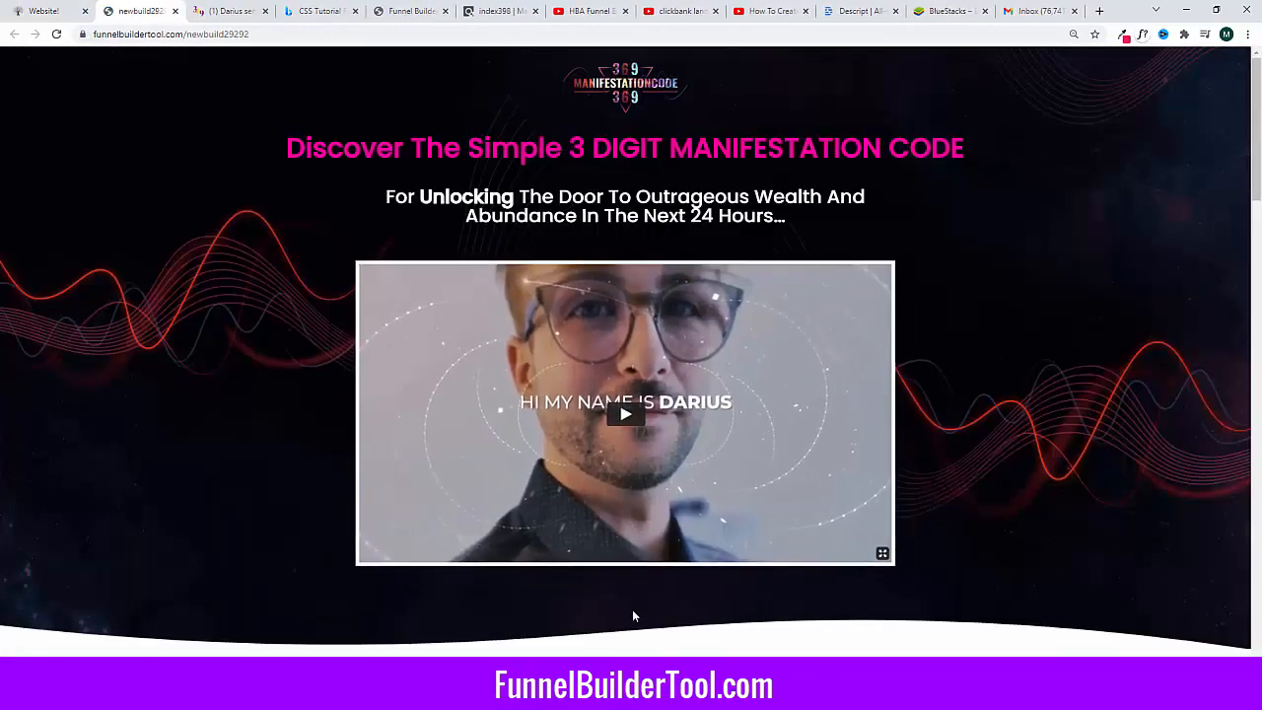
{"action": "left_click", "coordinate": [45, 11]}
Step: Enlarge the empty area below the video thumbnail to about 263 px high and the spacing above the thumbnail to about 84 px
{"action": "scroll", "coordinate": [581, 379], "scroll_direction": "up", "scroll_amount": 4}
{"action": "scroll", "coordinate": [580, 380], "scroll_direction": "up", "scroll_amount": 10}
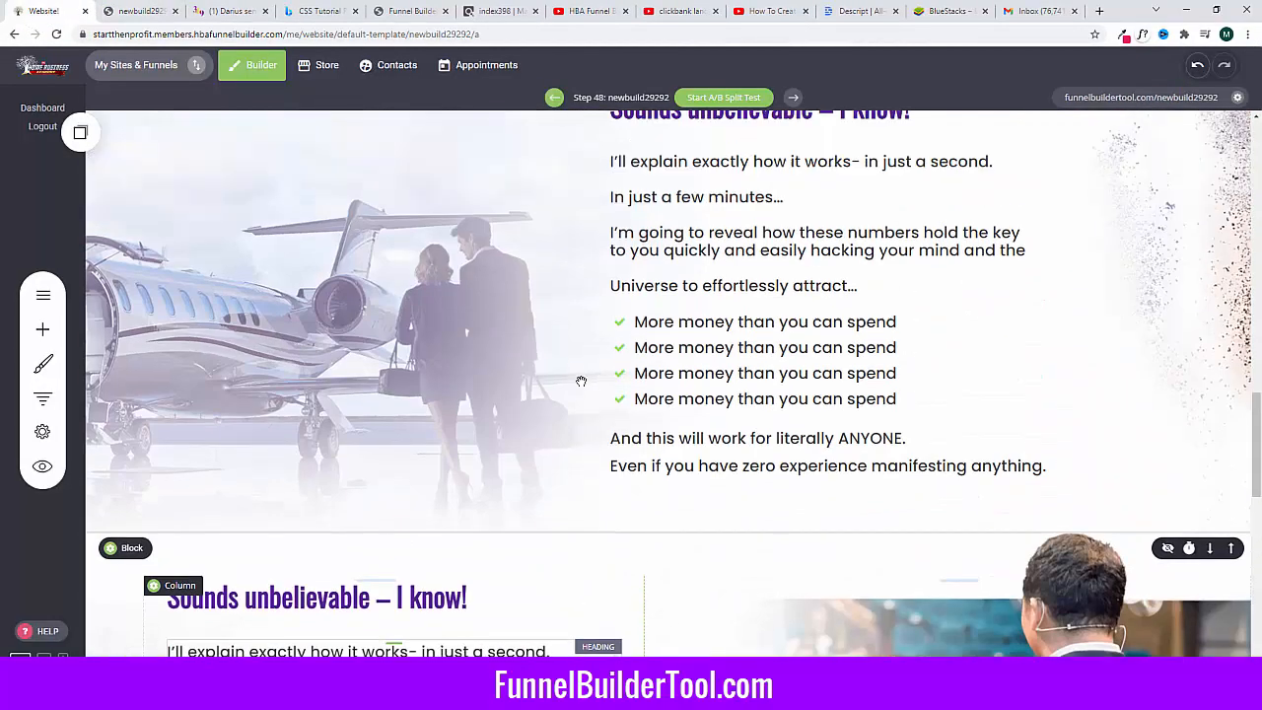
{"action": "scroll", "coordinate": [581, 383], "scroll_direction": "up", "scroll_amount": 2}
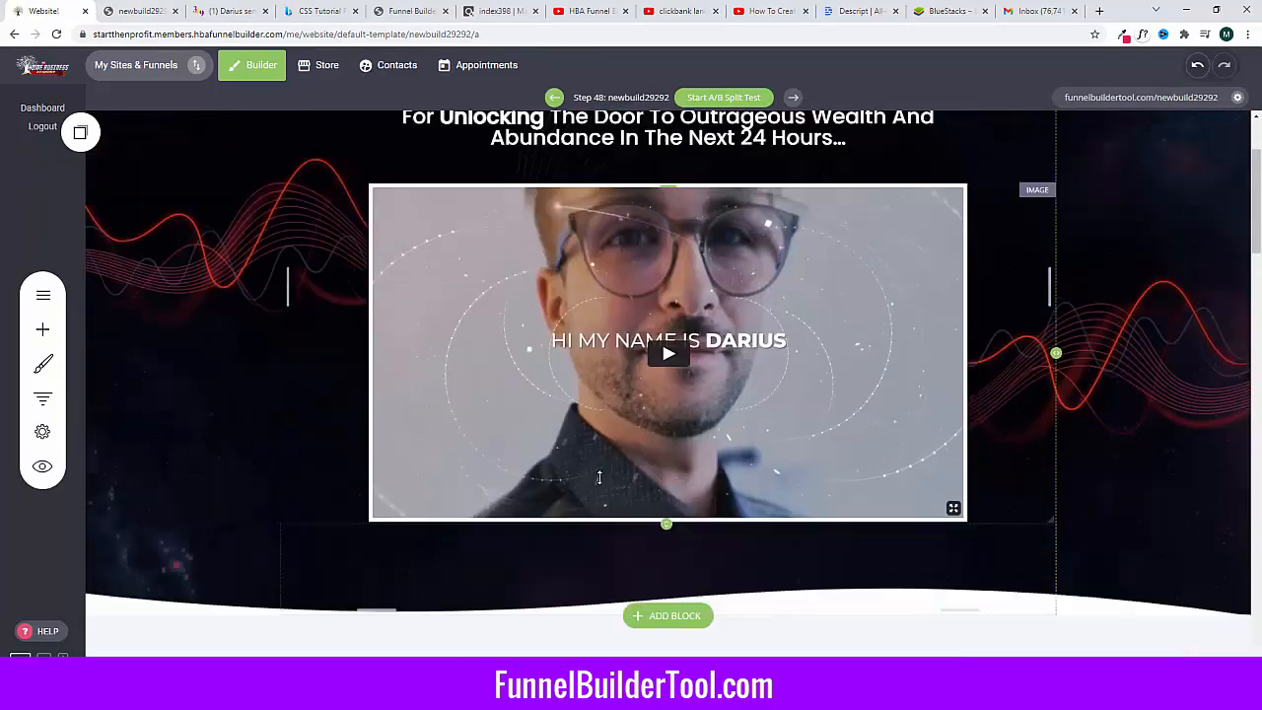
{"action": "scroll", "coordinate": [584, 390], "scroll_direction": "down", "scroll_amount": 2}
{"action": "left_click_drag", "start_coordinate": [395, 529], "coordinate": [417, 600]}
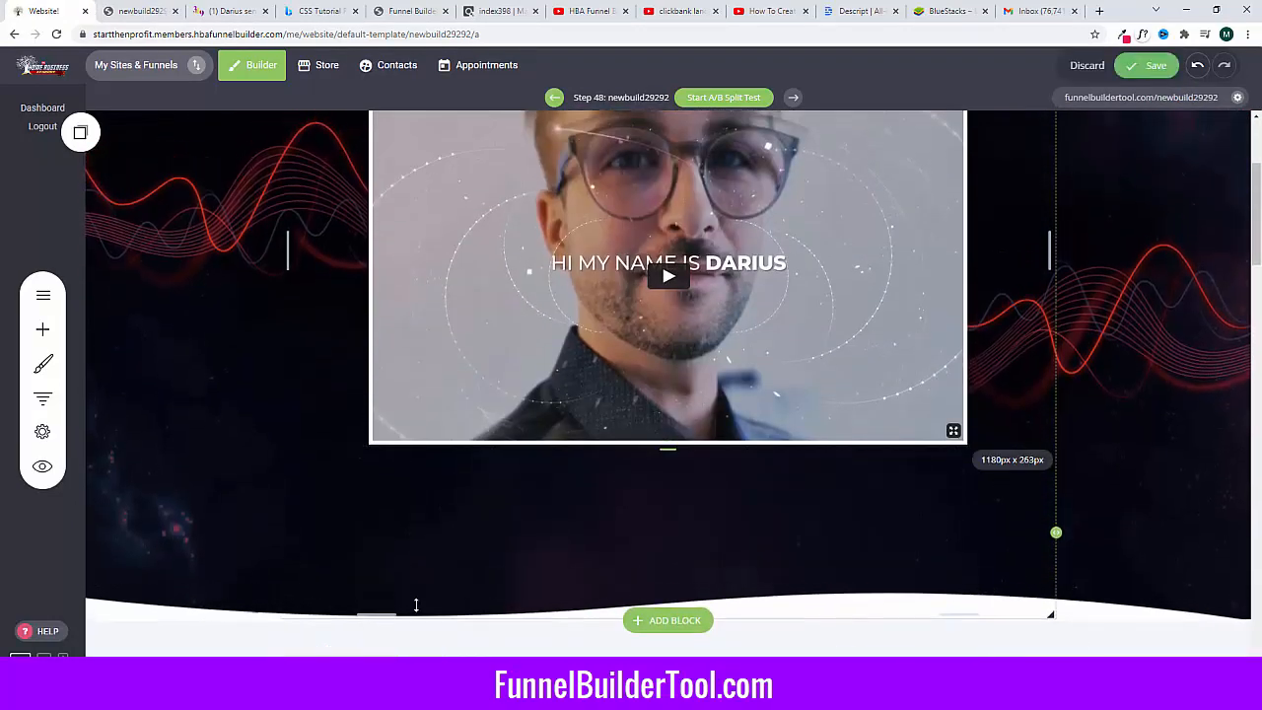
{"action": "scroll", "coordinate": [459, 459], "scroll_direction": "up", "scroll_amount": 3}
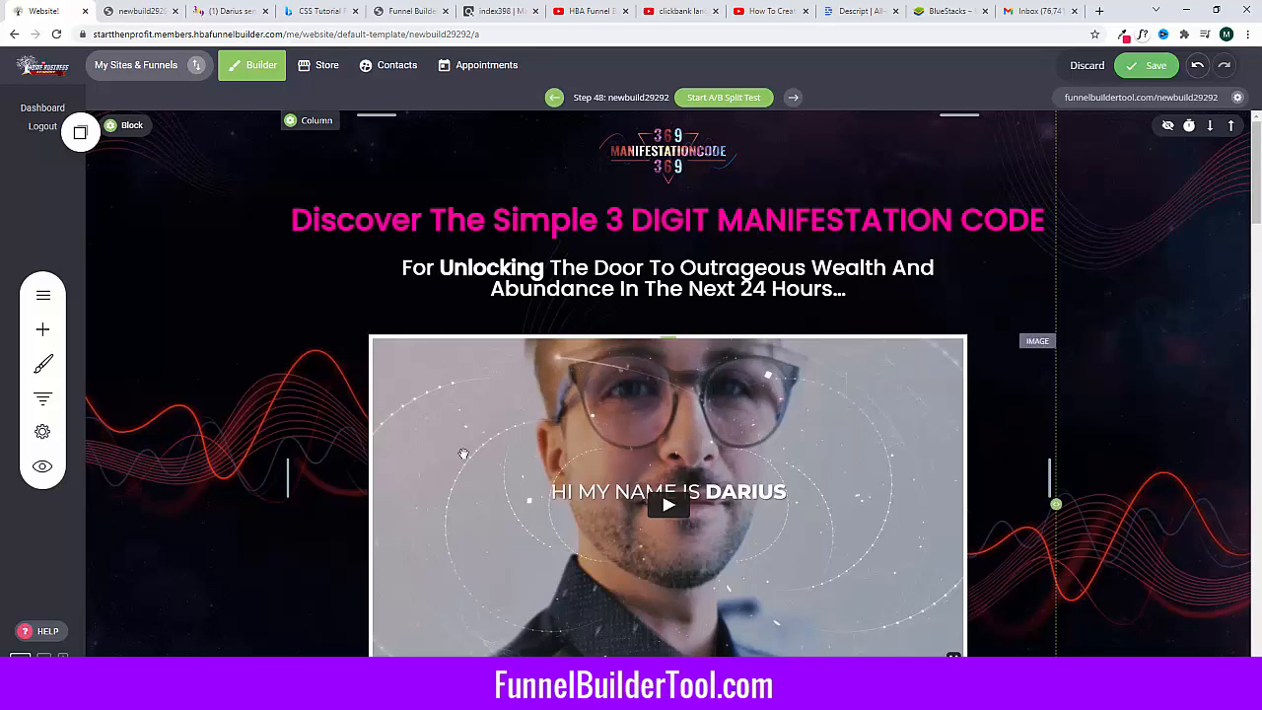
{"action": "left_click_drag", "start_coordinate": [605, 320], "coordinate": [606, 340]}
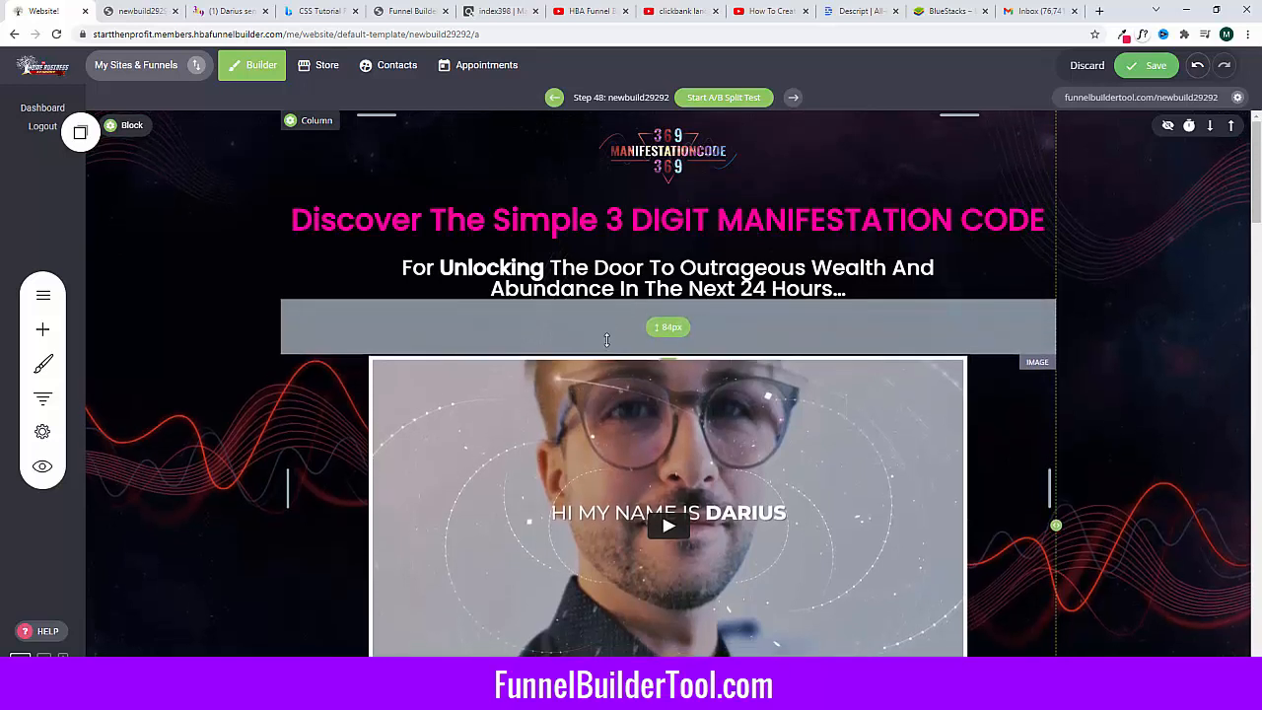
Step: Save the page and test the video thumbnail's popup on the live version, closing the popup again
{"action": "left_click", "coordinate": [1159, 65]}
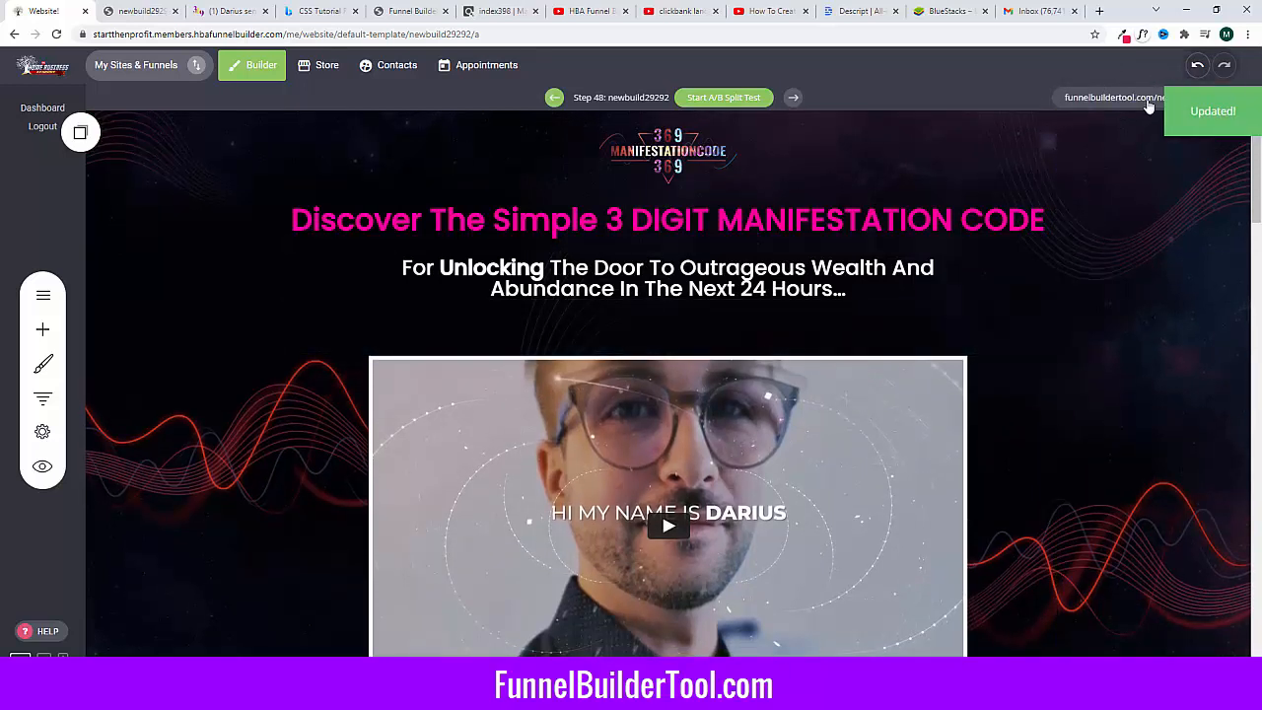
{"action": "left_click", "coordinate": [1143, 98]}
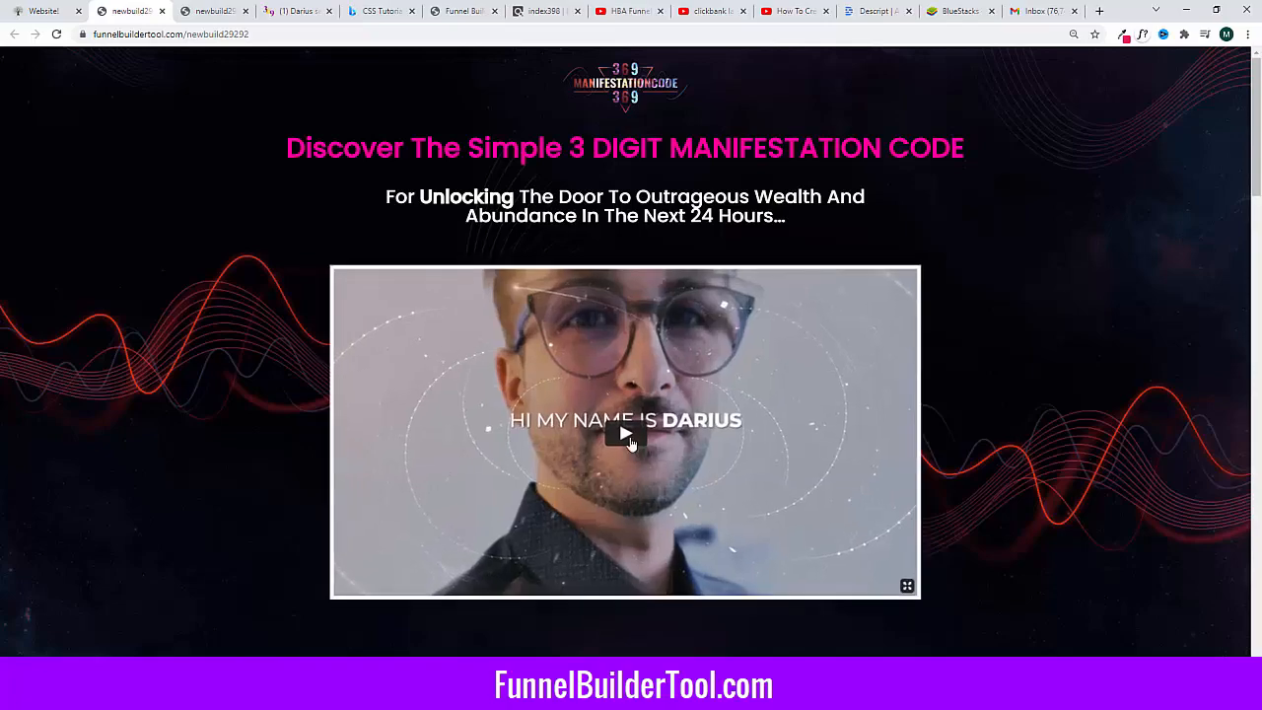
{"action": "left_click", "coordinate": [621, 434]}
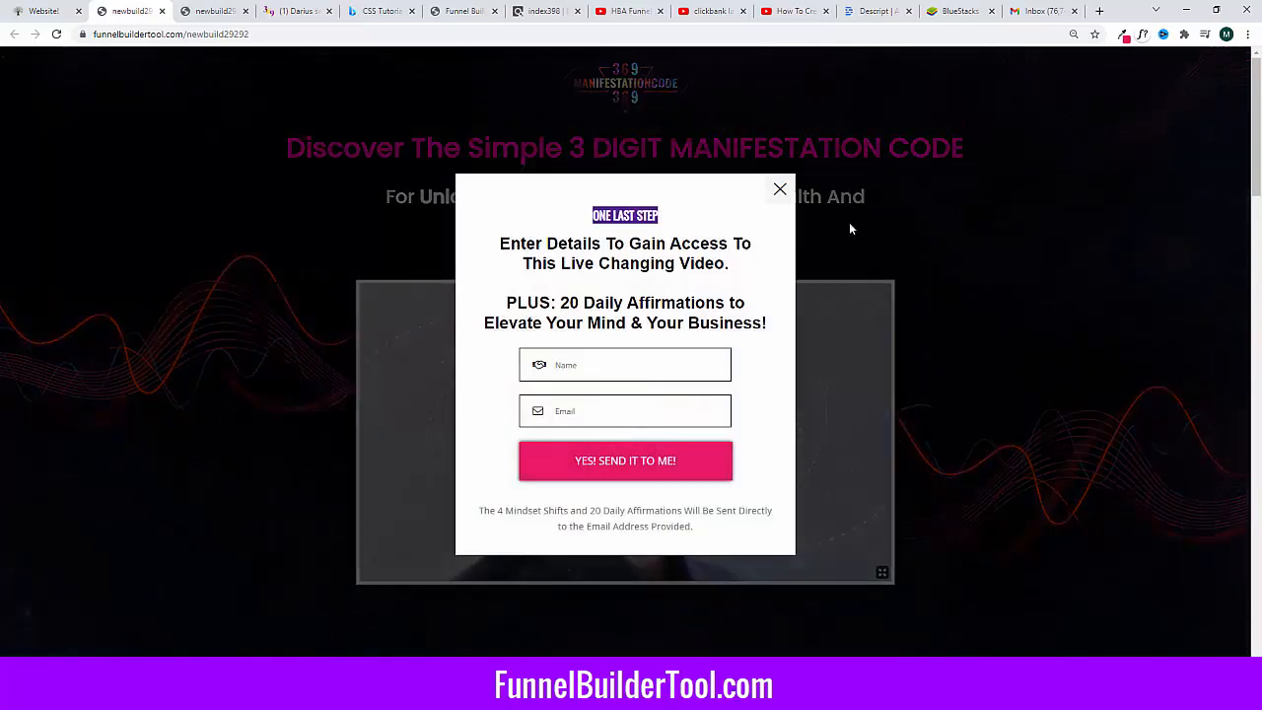
{"action": "left_click", "coordinate": [782, 187]}
Step: Review the live page's sections down to the "Click Here To Gain Access" button and test its popup link
{"action": "scroll", "coordinate": [968, 346], "scroll_direction": "down", "scroll_amount": 12}
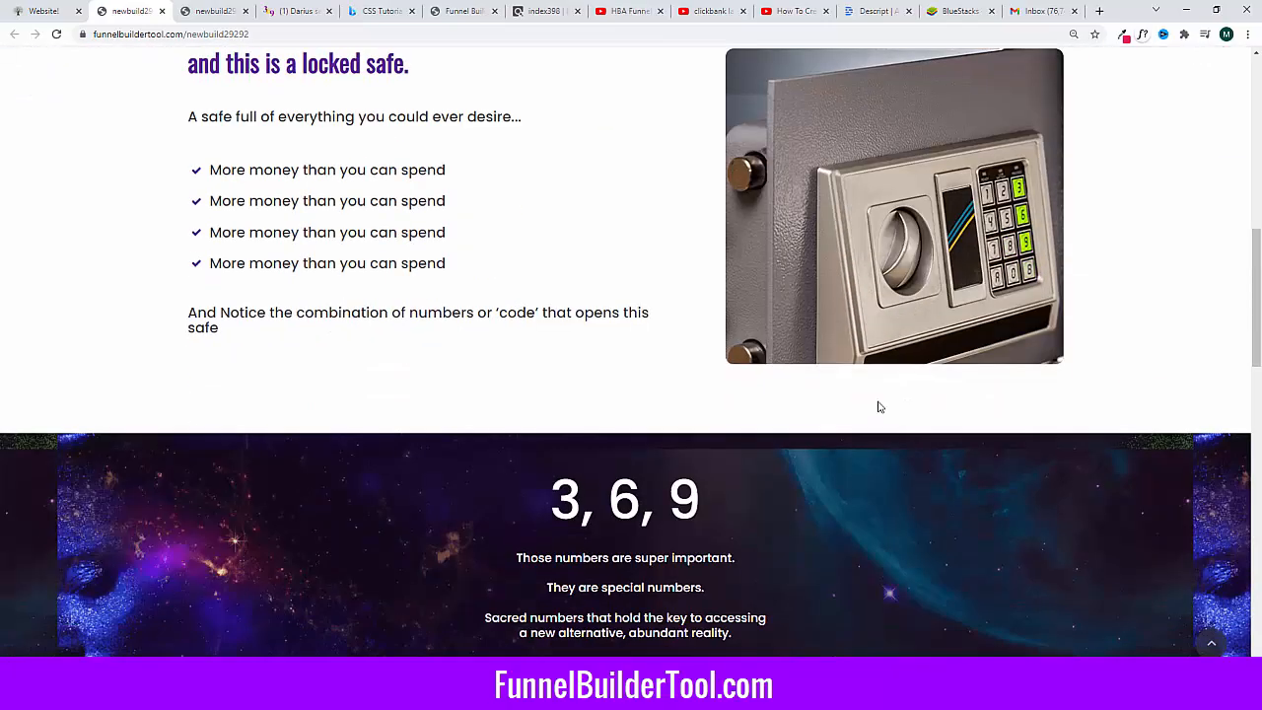
{"action": "scroll", "coordinate": [859, 411], "scroll_direction": "up", "scroll_amount": 1}
{"action": "scroll", "coordinate": [848, 434], "scroll_direction": "down", "scroll_amount": 2}
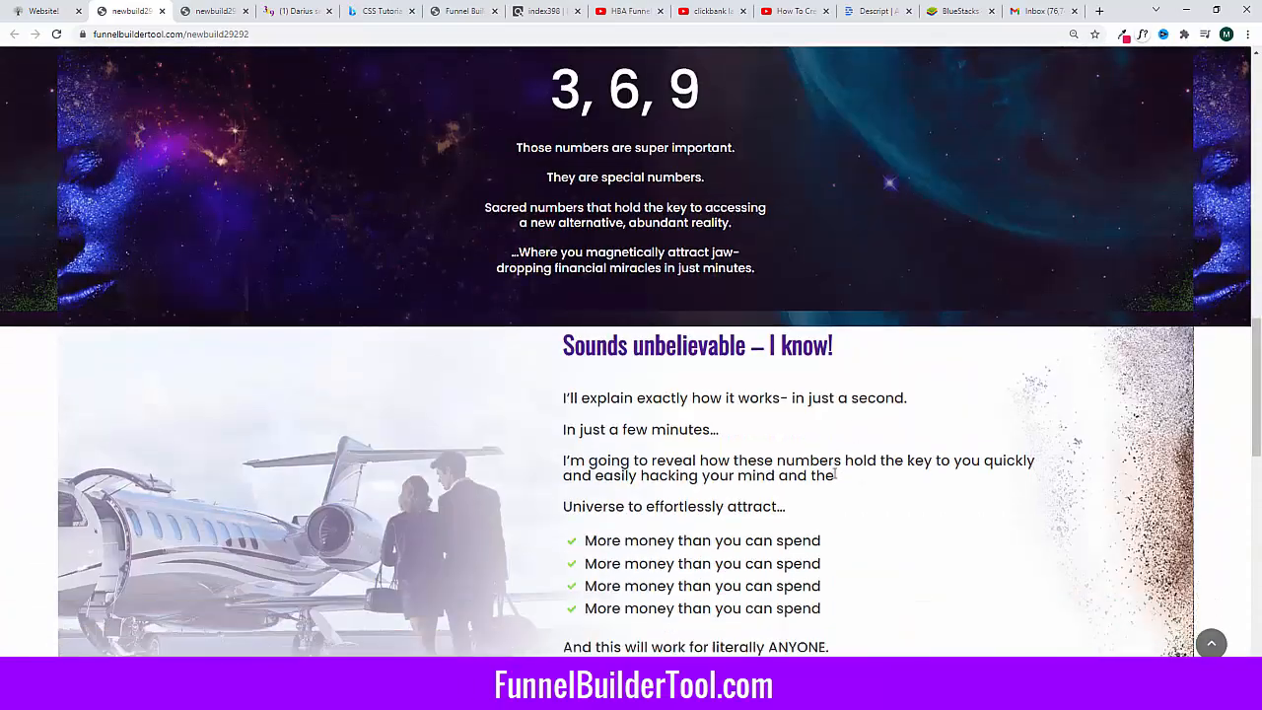
{"action": "scroll", "coordinate": [810, 482], "scroll_direction": "down", "scroll_amount": 5}
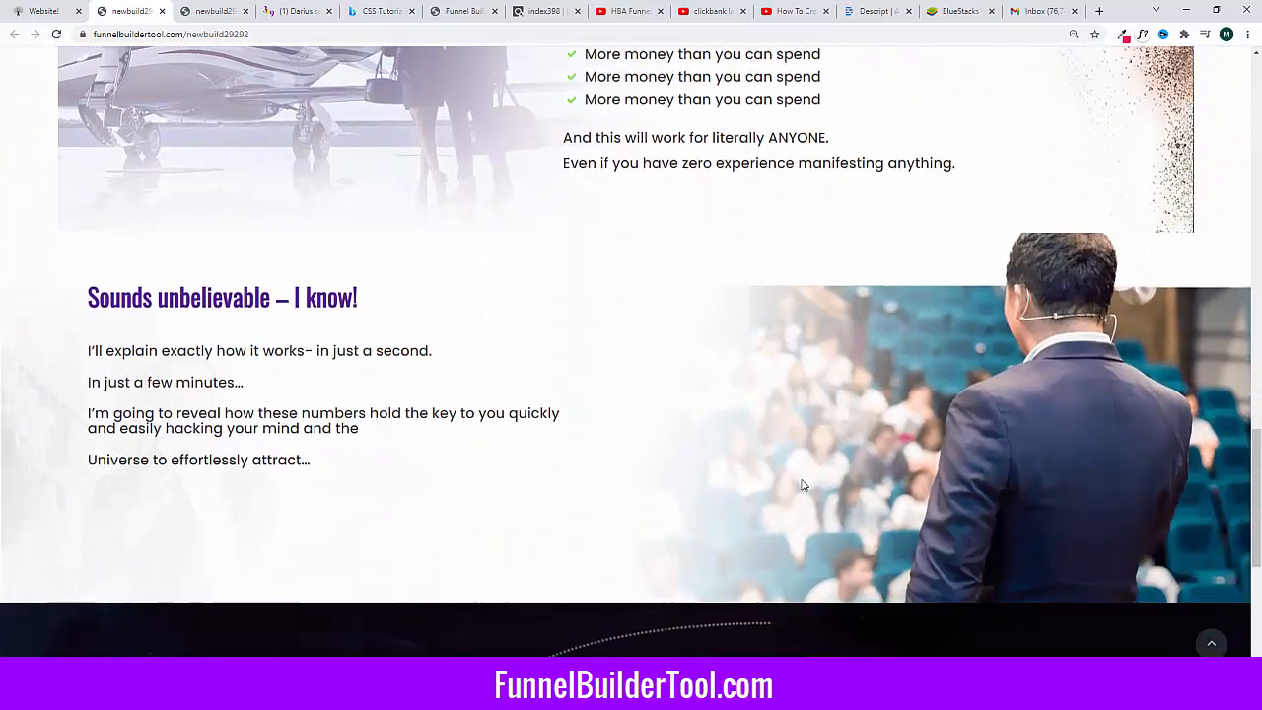
{"action": "scroll", "coordinate": [838, 454], "scroll_direction": "up", "scroll_amount": 1}
{"action": "scroll", "coordinate": [875, 432], "scroll_direction": "down", "scroll_amount": 6}
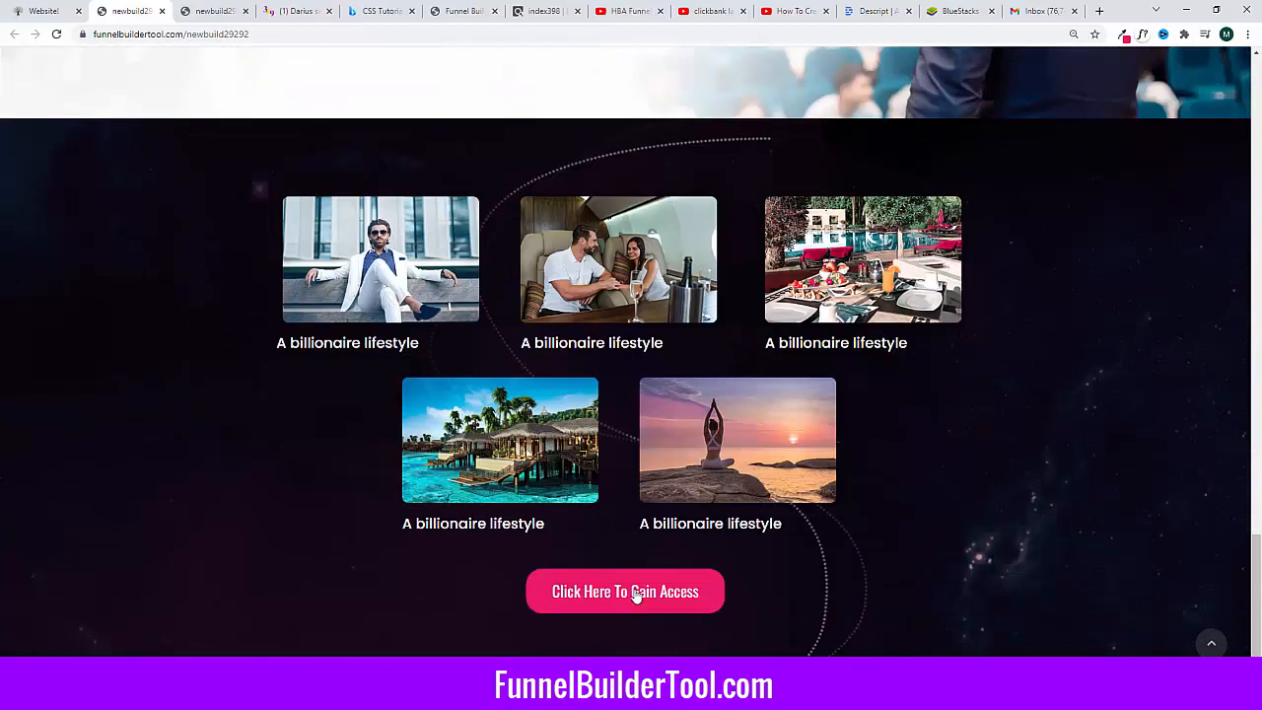
{"action": "left_click", "coordinate": [640, 596]}
{"action": "left_click", "coordinate": [781, 190]}
{"action": "scroll", "coordinate": [759, 209], "scroll_direction": "up", "scroll_amount": 6}
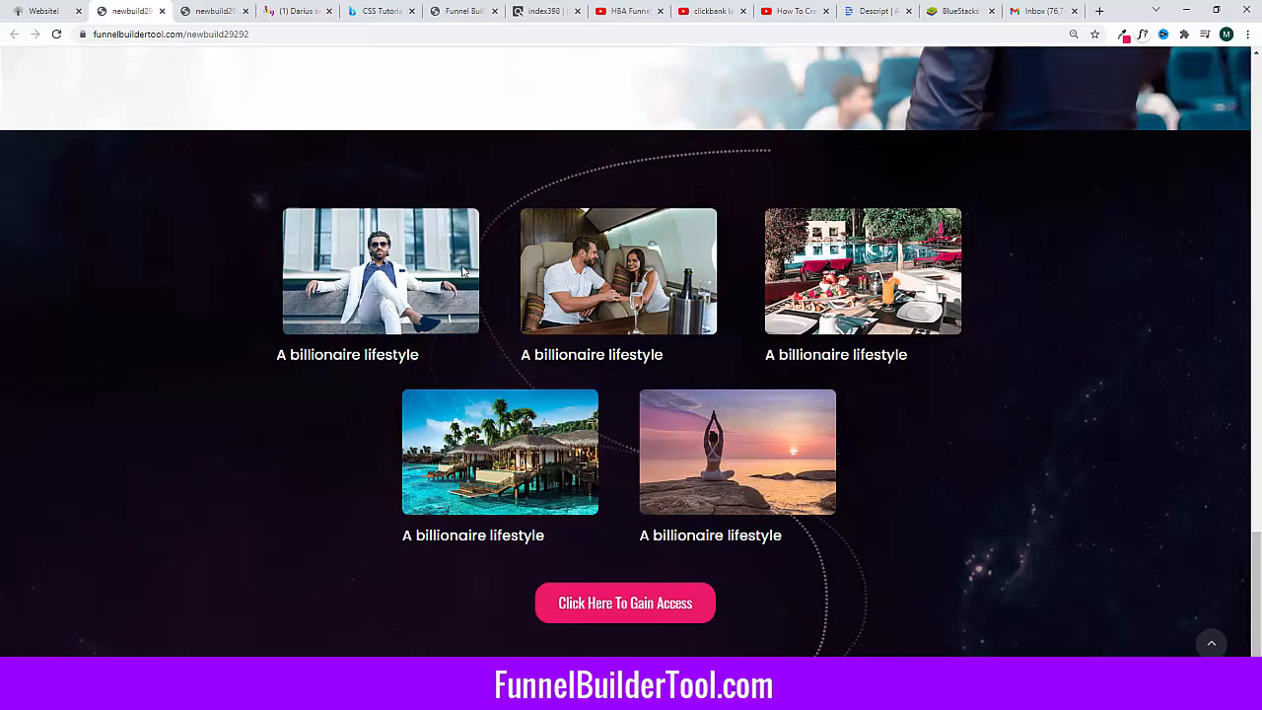
Step: Back in the builder, set the background image repeat of the block with the private jet picture to "Cover whole area"
{"action": "left_click", "coordinate": [18, 7]}
{"action": "scroll", "coordinate": [217, 335], "scroll_direction": "down", "scroll_amount": 10}
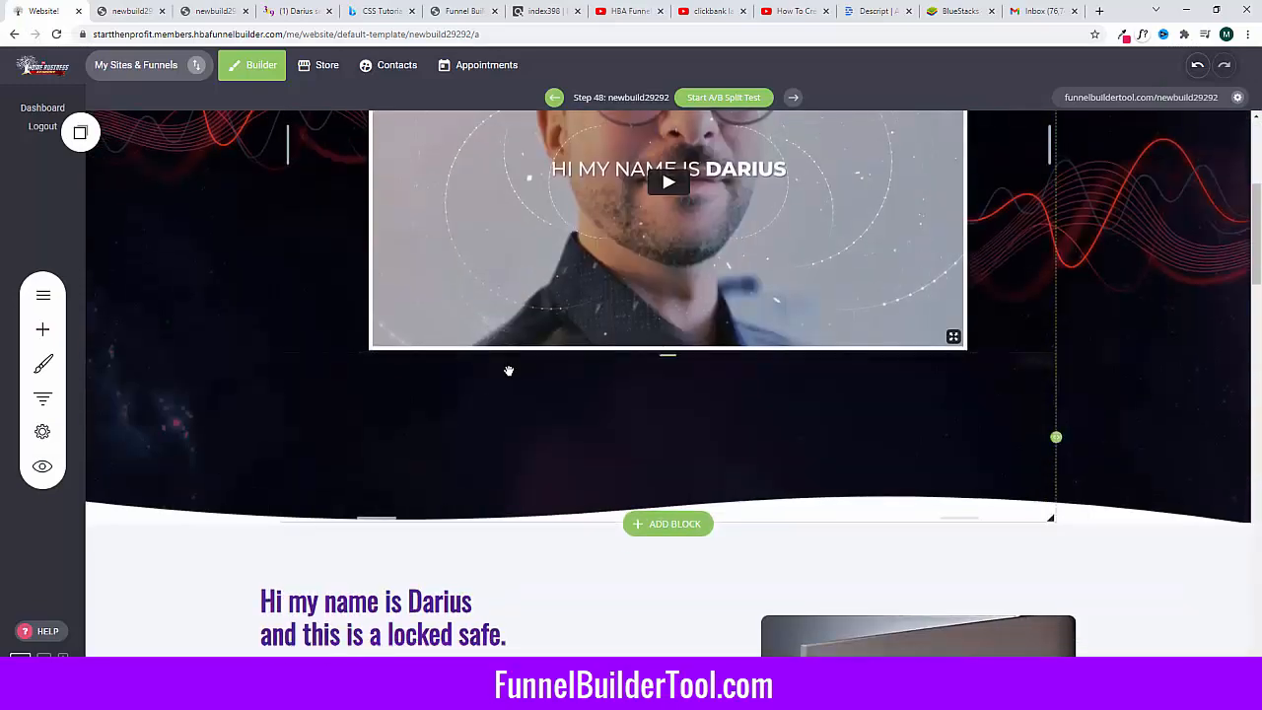
{"action": "scroll", "coordinate": [217, 336], "scroll_direction": "up", "scroll_amount": 3}
{"action": "scroll", "coordinate": [152, 279], "scroll_direction": "up", "scroll_amount": 3}
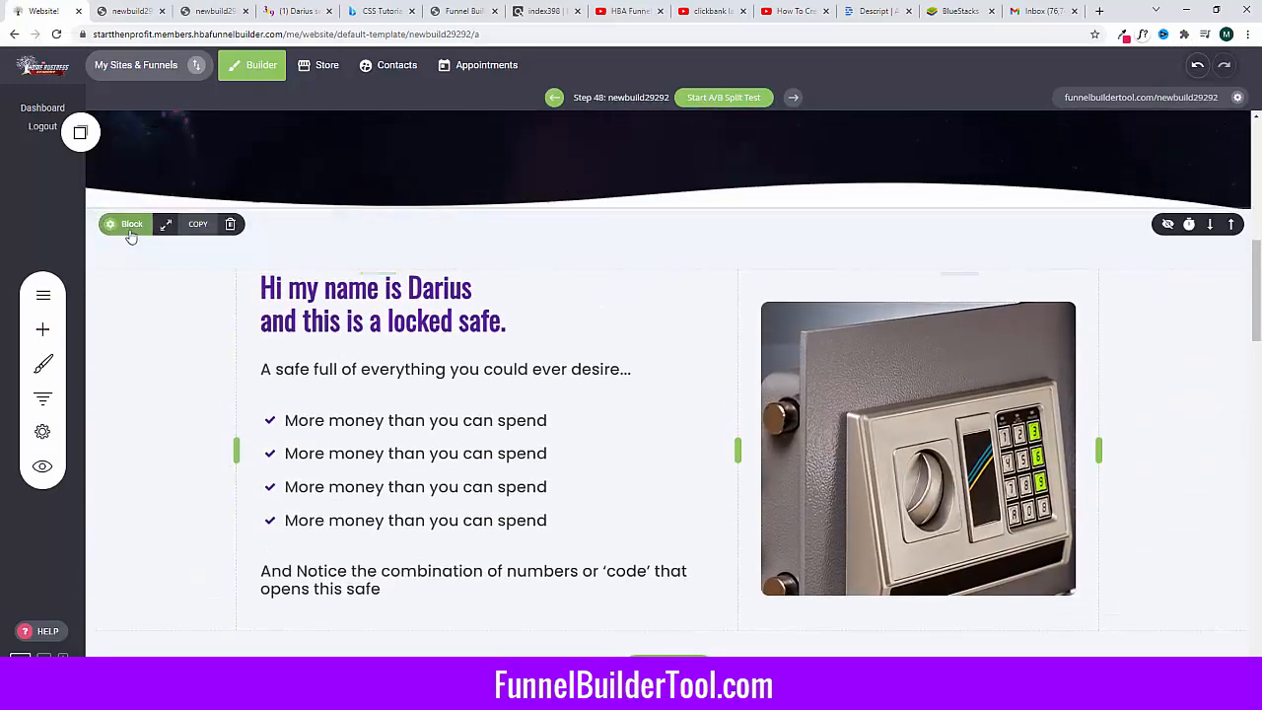
{"action": "scroll", "coordinate": [188, 411], "scroll_direction": "down", "scroll_amount": 10}
{"action": "scroll", "coordinate": [190, 418], "scroll_direction": "down", "scroll_amount": 2}
{"action": "scroll", "coordinate": [190, 418], "scroll_direction": "up", "scroll_amount": 2}
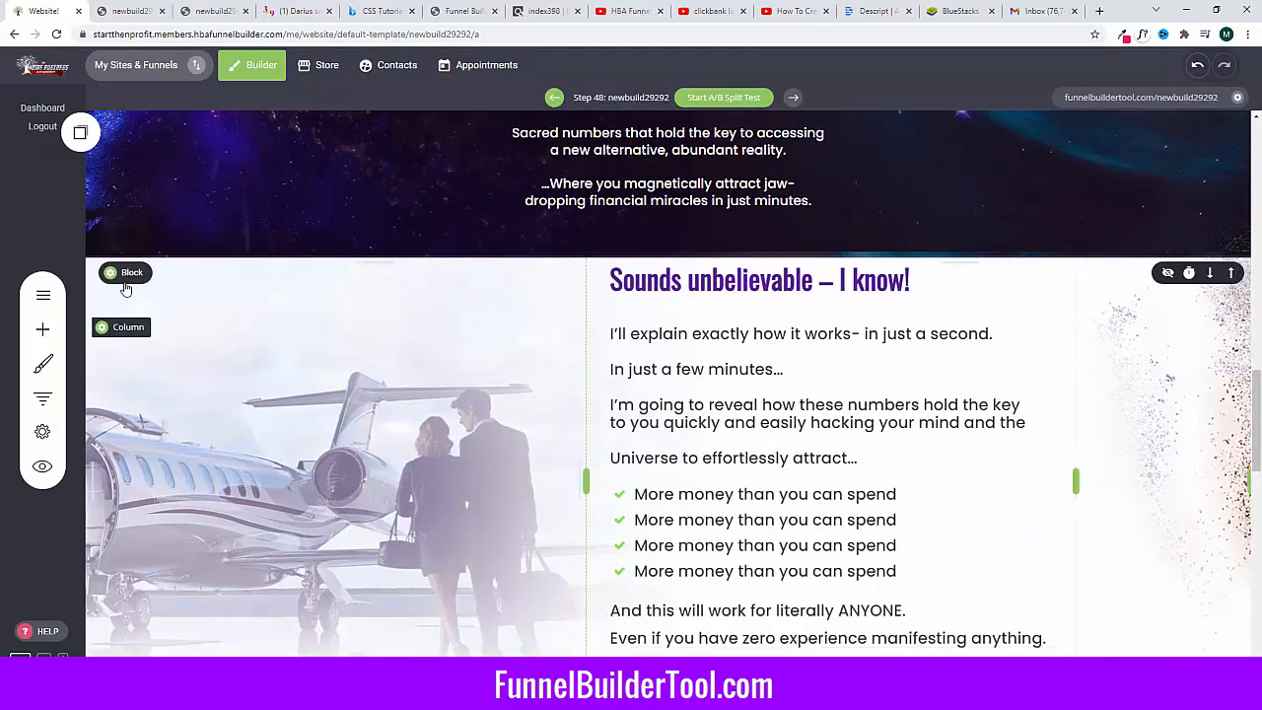
{"action": "left_click", "coordinate": [125, 276]}
{"action": "left_click", "coordinate": [276, 418]}
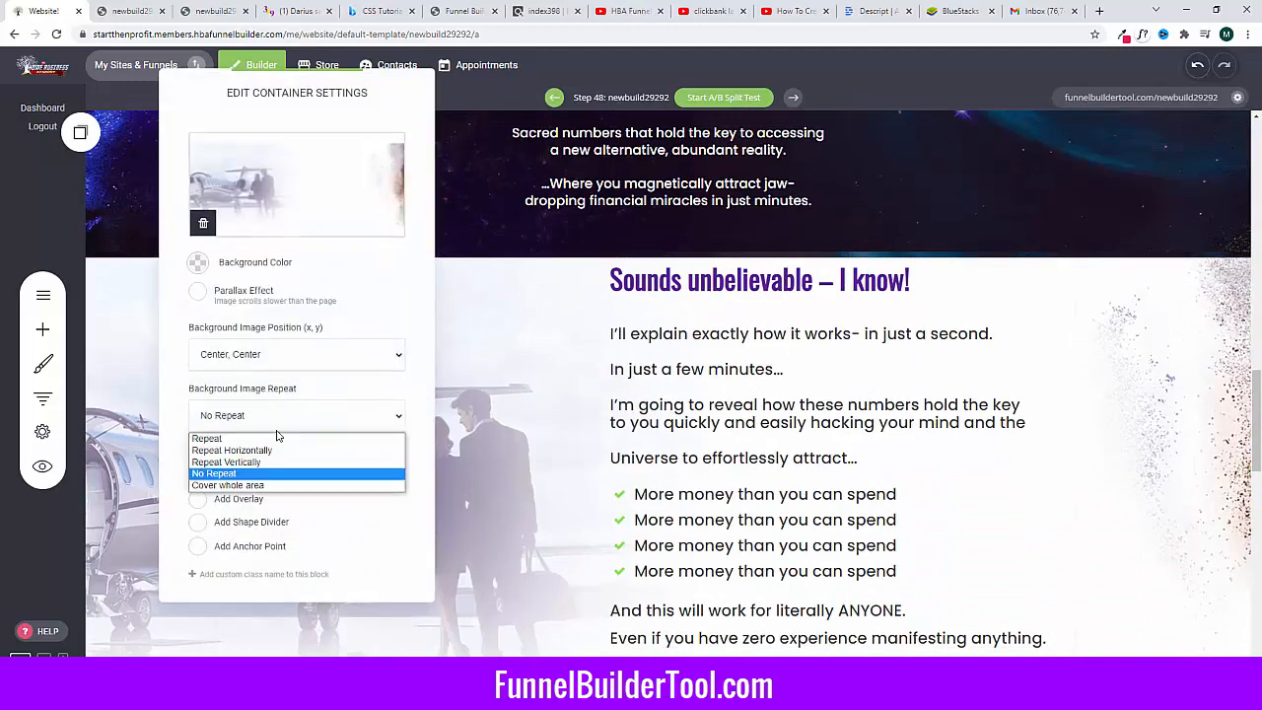
{"action": "left_click", "coordinate": [275, 485]}
{"action": "left_click", "coordinate": [555, 453]}
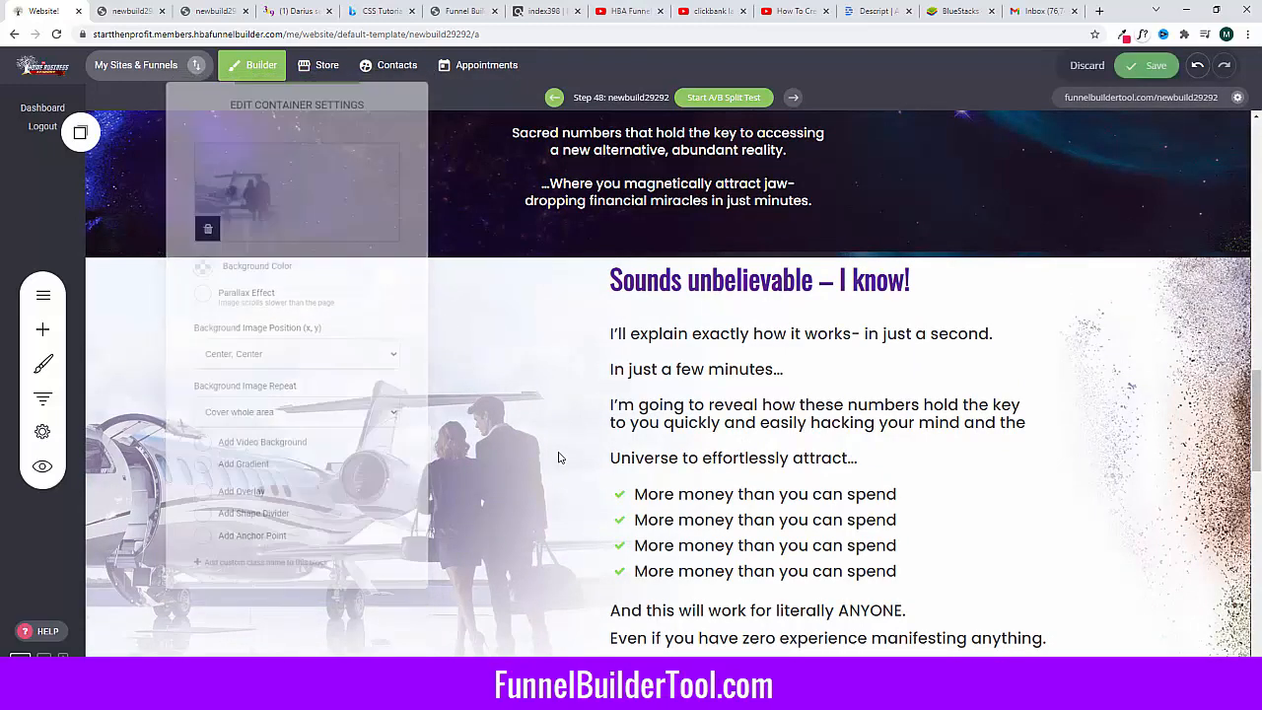
Step: Check that the background image repeat of the speaker-picture and lifestyle-images blocks is "Cover whole area", and save the page
{"action": "scroll", "coordinate": [558, 453], "scroll_direction": "down", "scroll_amount": 6}
{"action": "left_click", "coordinate": [127, 128]}
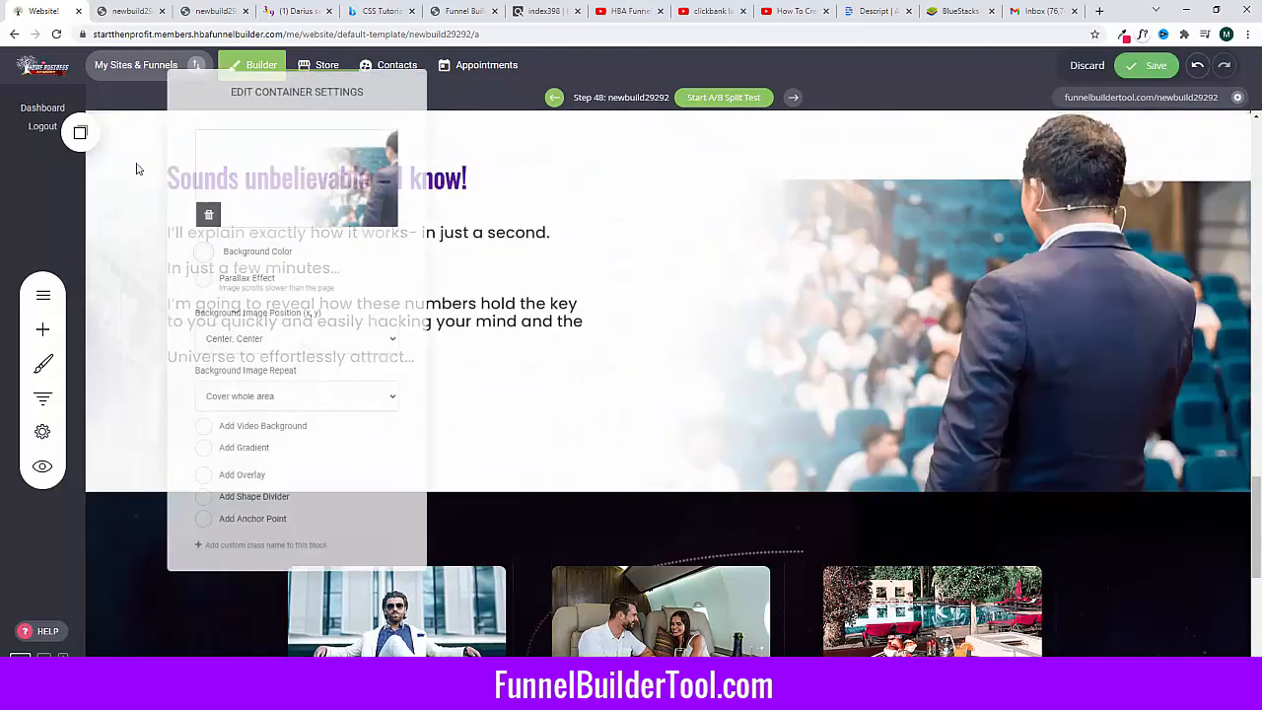
{"action": "left_click", "coordinate": [286, 404]}
{"action": "left_click", "coordinate": [105, 363]}
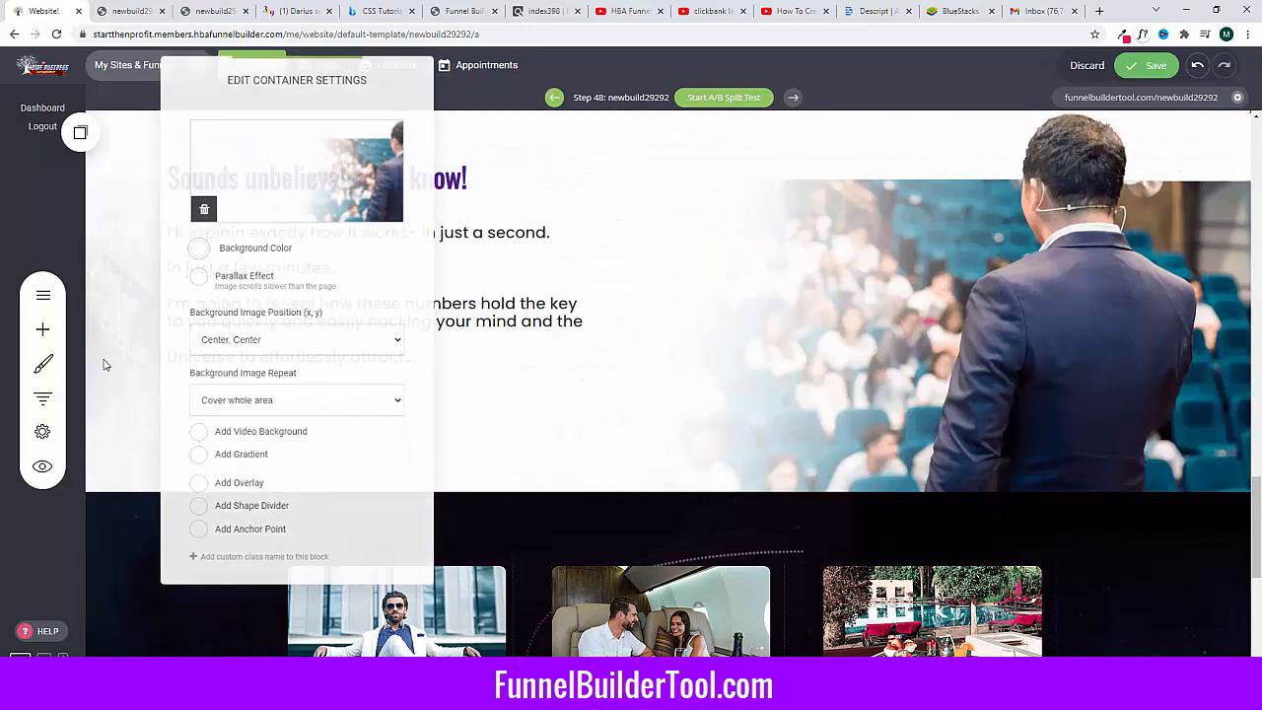
{"action": "scroll", "coordinate": [180, 420], "scroll_direction": "down", "scroll_amount": 3}
{"action": "left_click", "coordinate": [116, 252]}
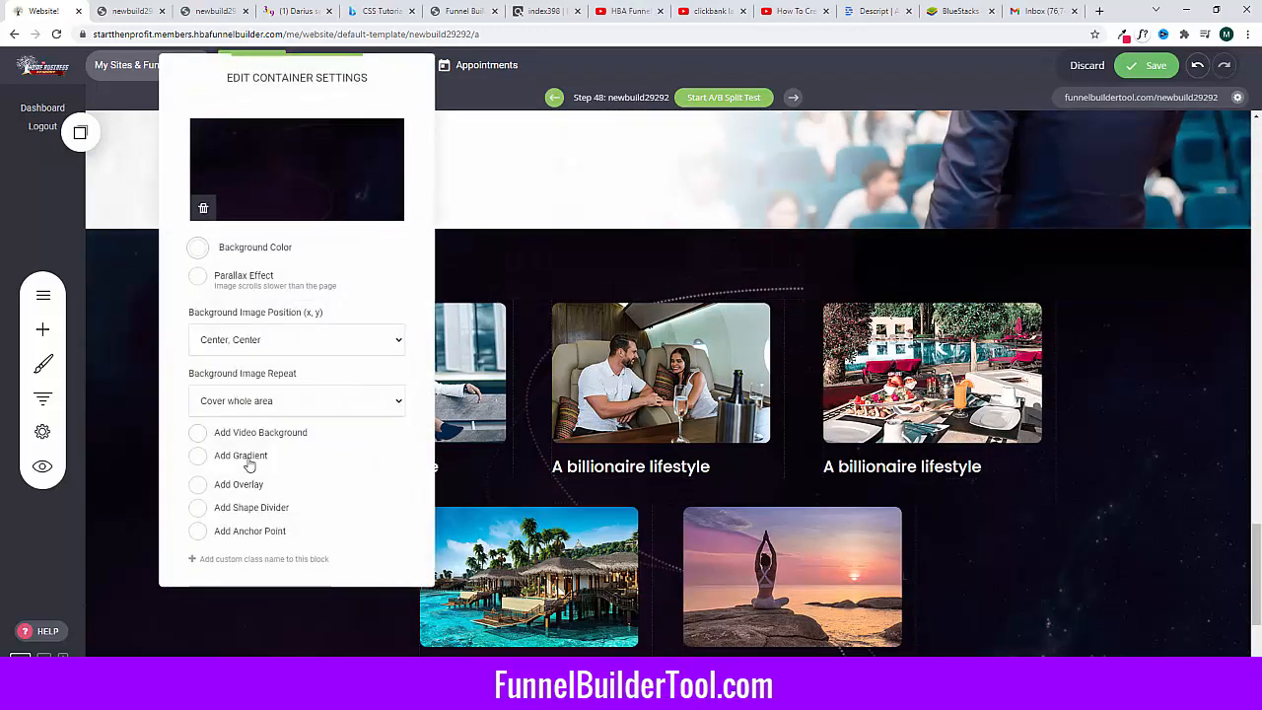
{"action": "left_click", "coordinate": [141, 431]}
{"action": "scroll", "coordinate": [149, 436], "scroll_direction": "down", "scroll_amount": 2}
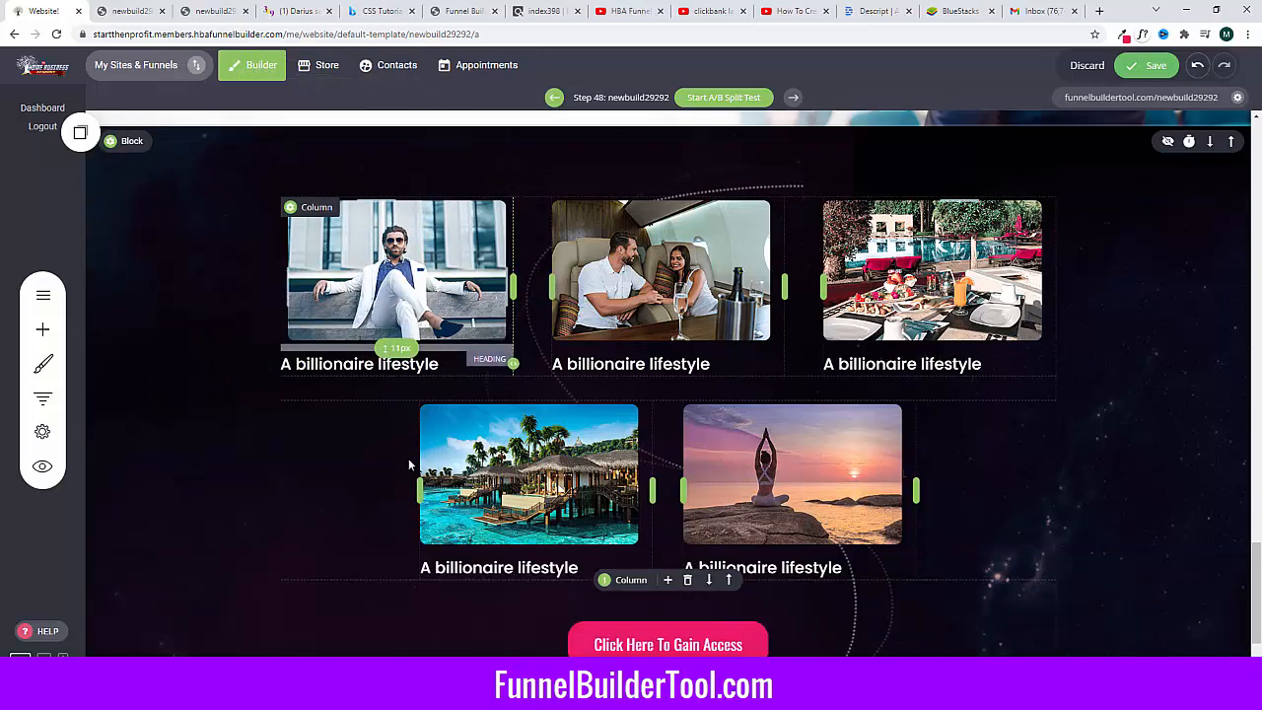
{"action": "left_click", "coordinate": [1149, 65]}
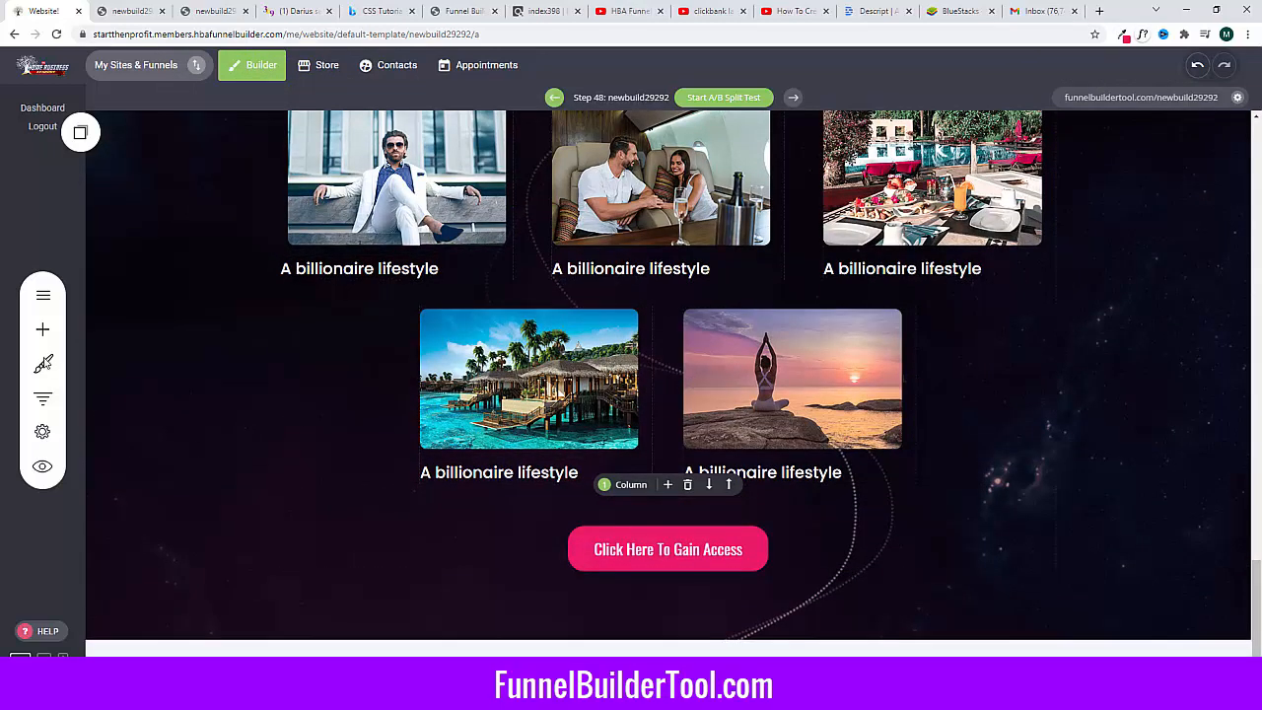
Step: Add a block from the Footers category with a BRAND heading, navigation links and social icons below the lifestyle-images block
{"action": "left_click", "coordinate": [45, 331]}
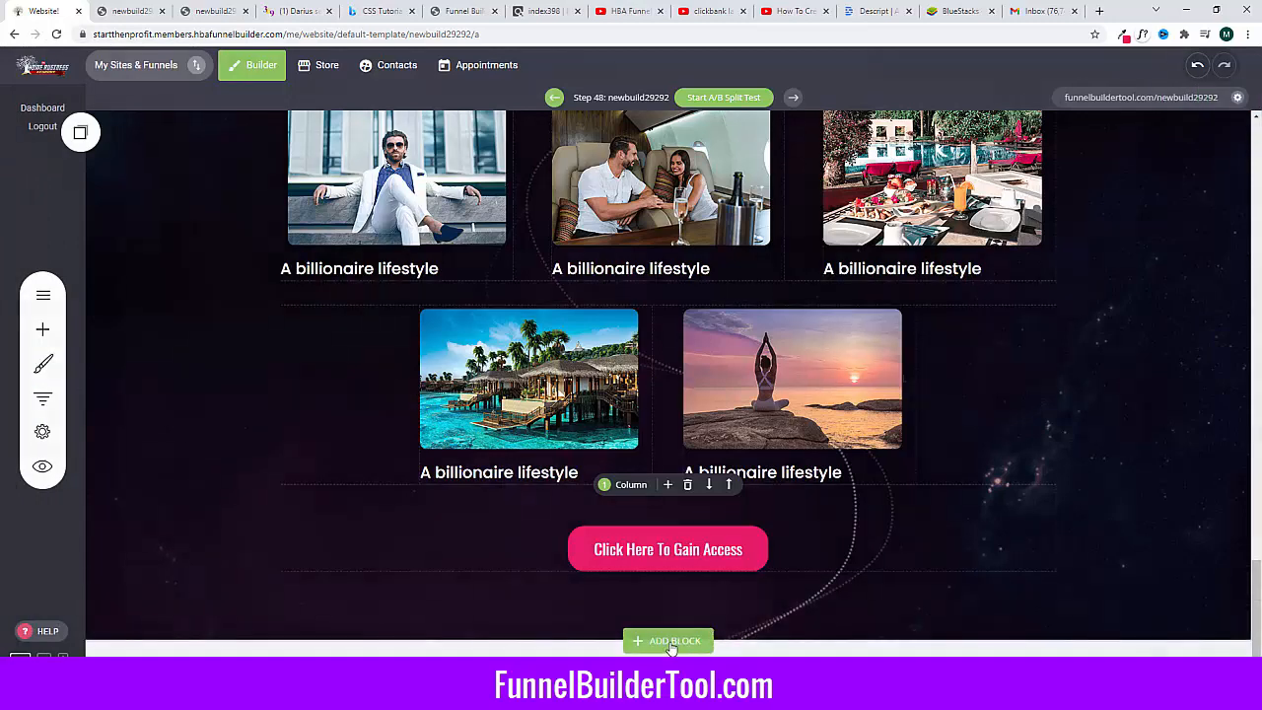
{"action": "left_click", "coordinate": [669, 644]}
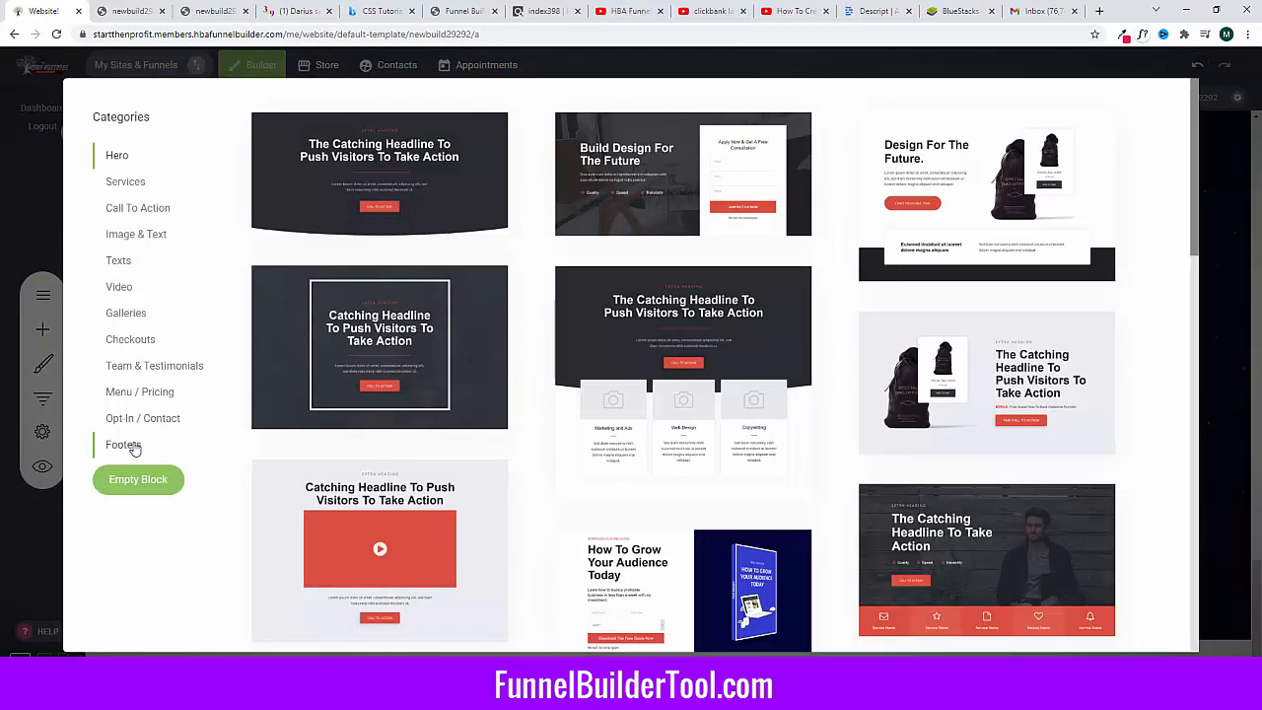
{"action": "left_click", "coordinate": [124, 445]}
{"action": "left_click", "coordinate": [326, 264]}
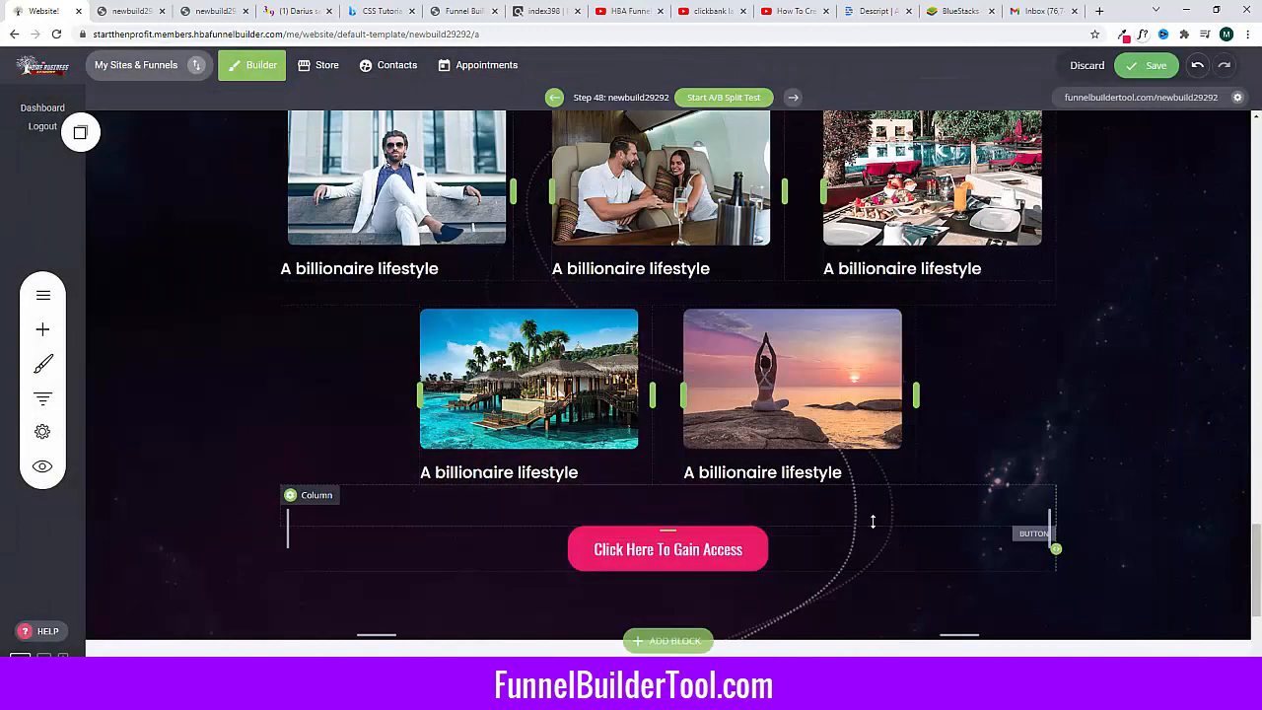
{"action": "scroll", "coordinate": [872, 521], "scroll_direction": "down", "scroll_amount": 3}
Step: Copy colour #b22286 from the Eye Dropper palette and apply it as the text background of the footer's "BRAND" heading
{"action": "double_click", "coordinate": [704, 431]}
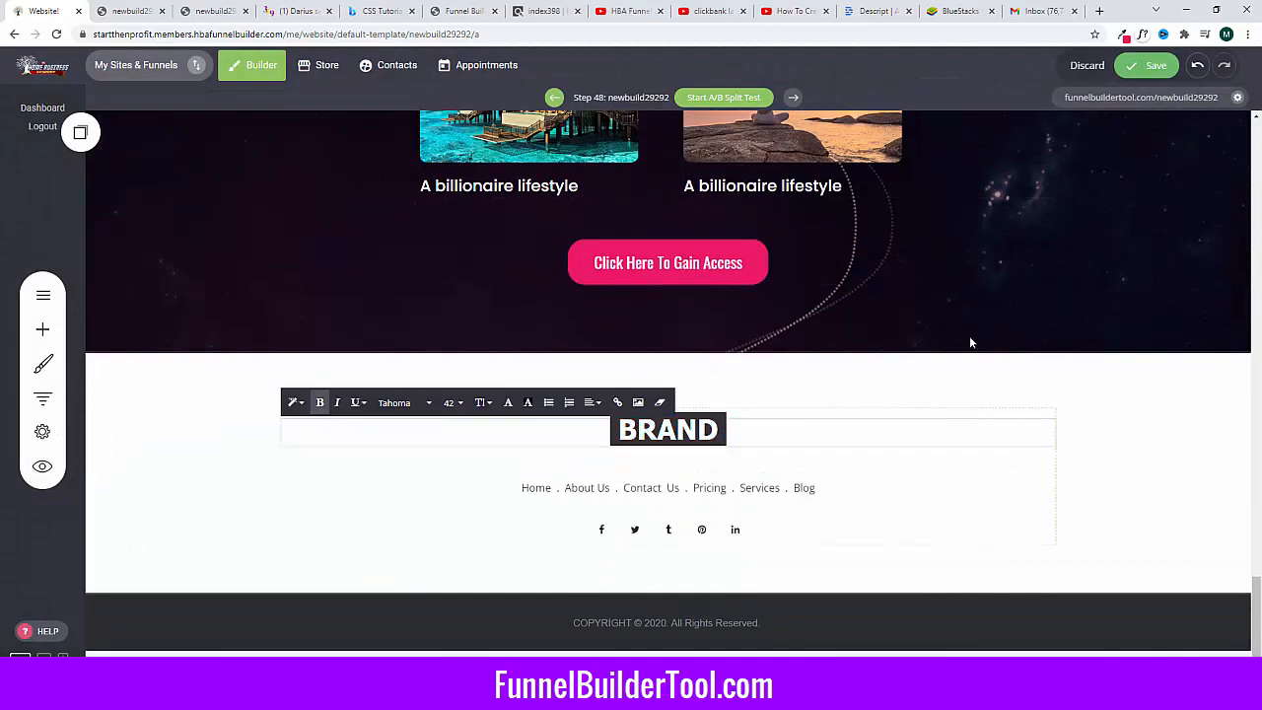
{"action": "left_click", "coordinate": [1123, 36]}
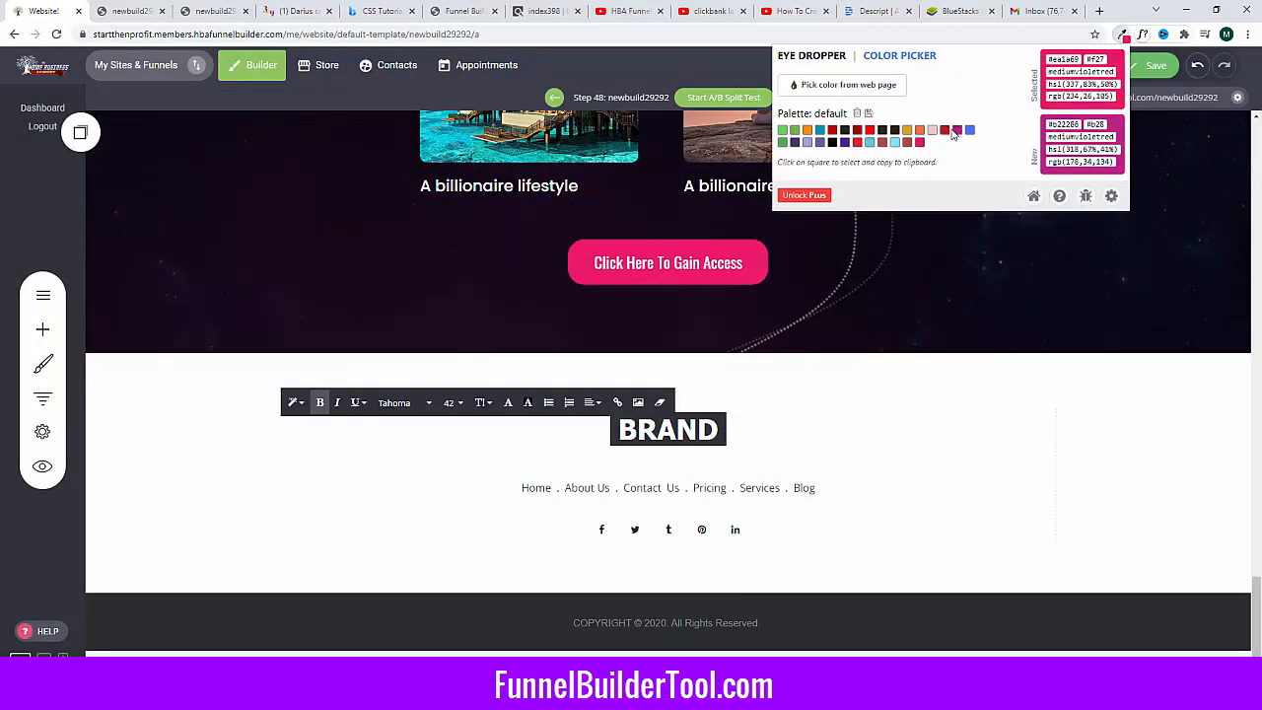
{"action": "right_click", "coordinate": [1065, 59]}
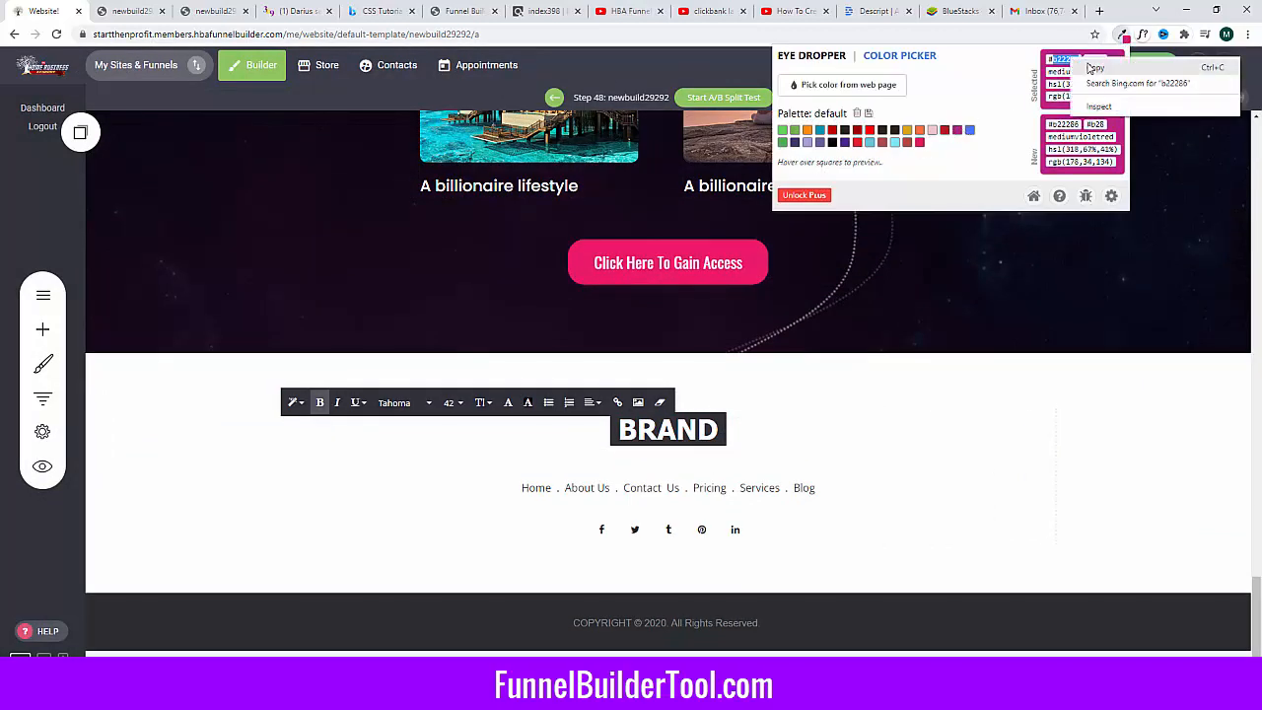
{"action": "left_click", "coordinate": [1089, 67]}
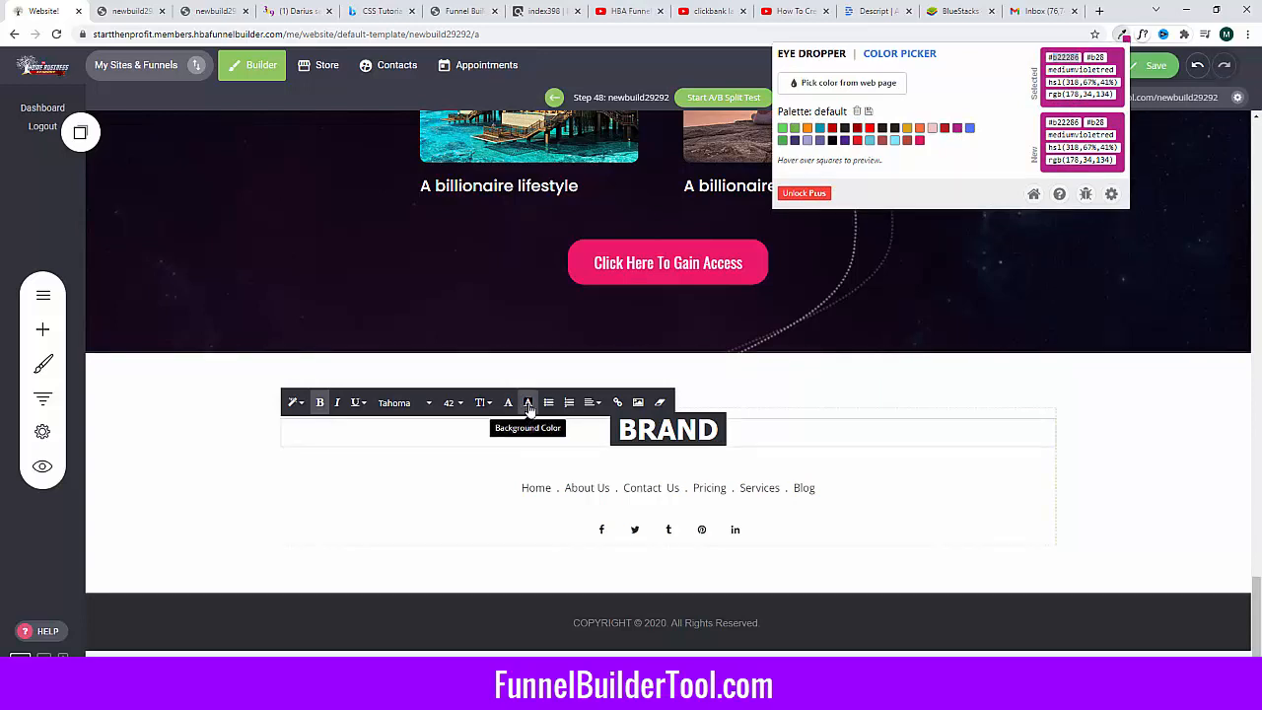
{"action": "left_click", "coordinate": [527, 404]}
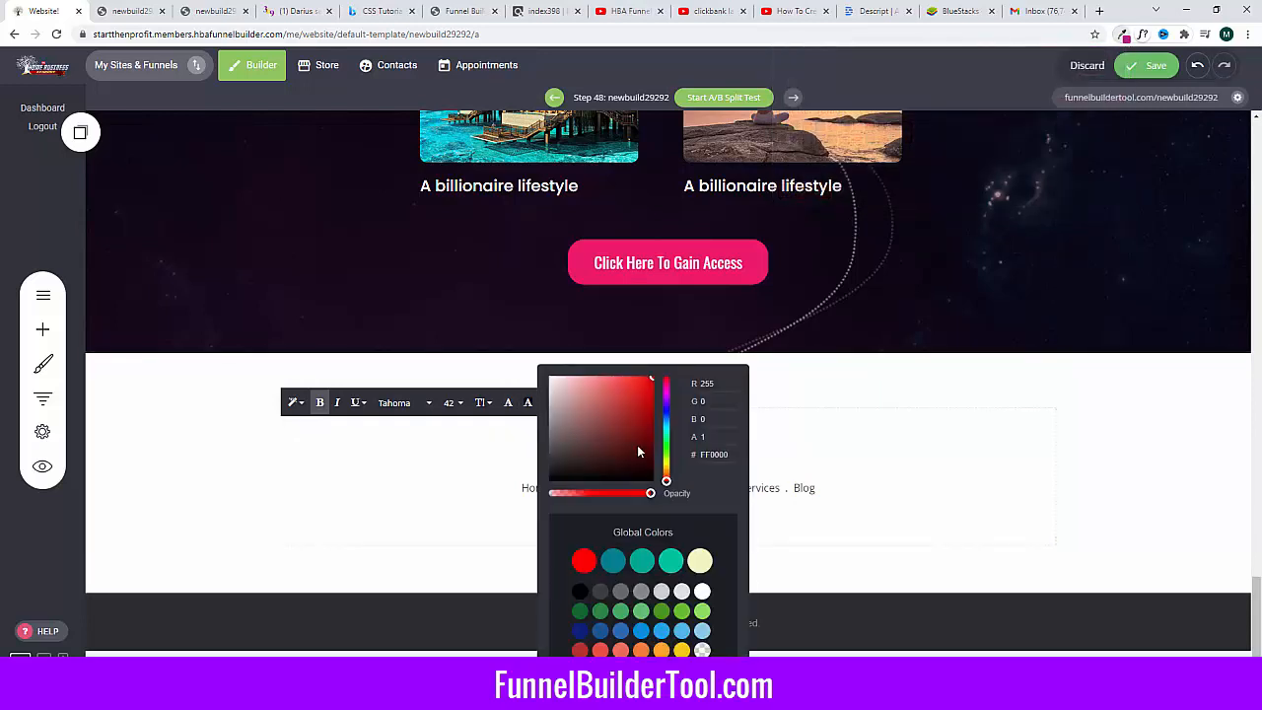
{"action": "left_click", "coordinate": [817, 494]}
Step: Replace "About Us" in the footer's link row with "Terms Of Service"
{"action": "double_click", "coordinate": [579, 488]}
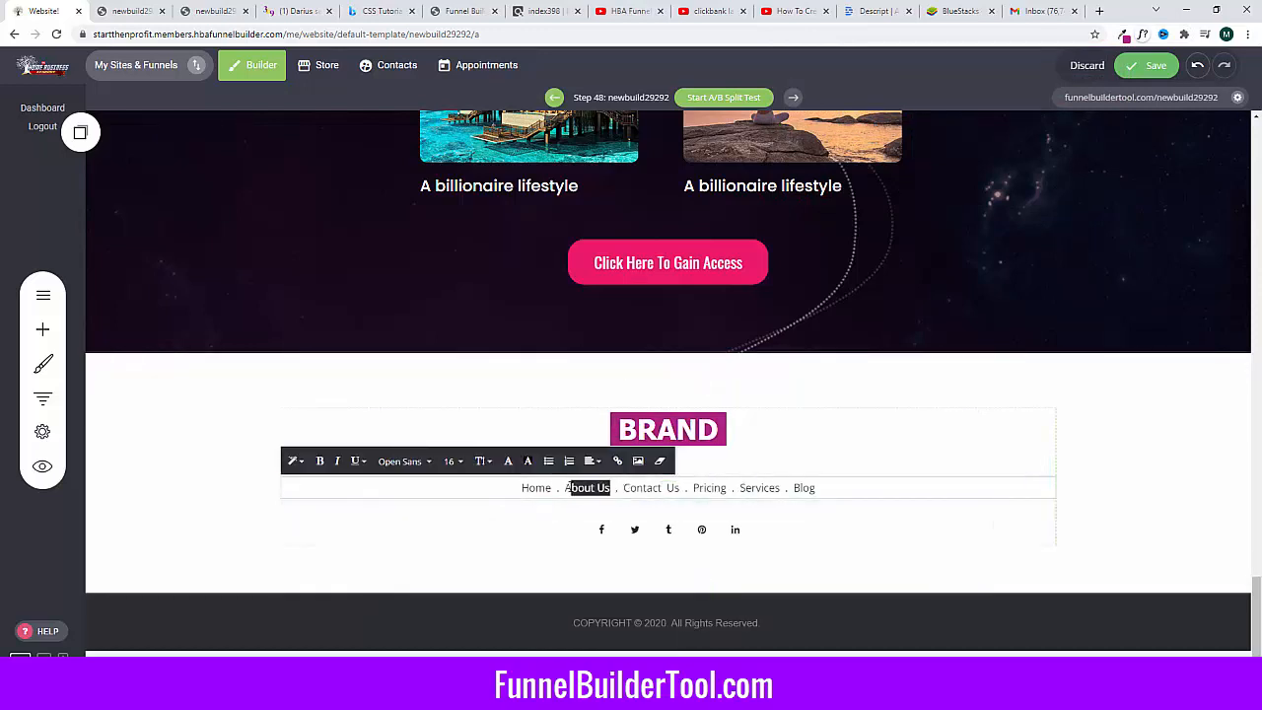
{"action": "type", "text": "Terms PO"}
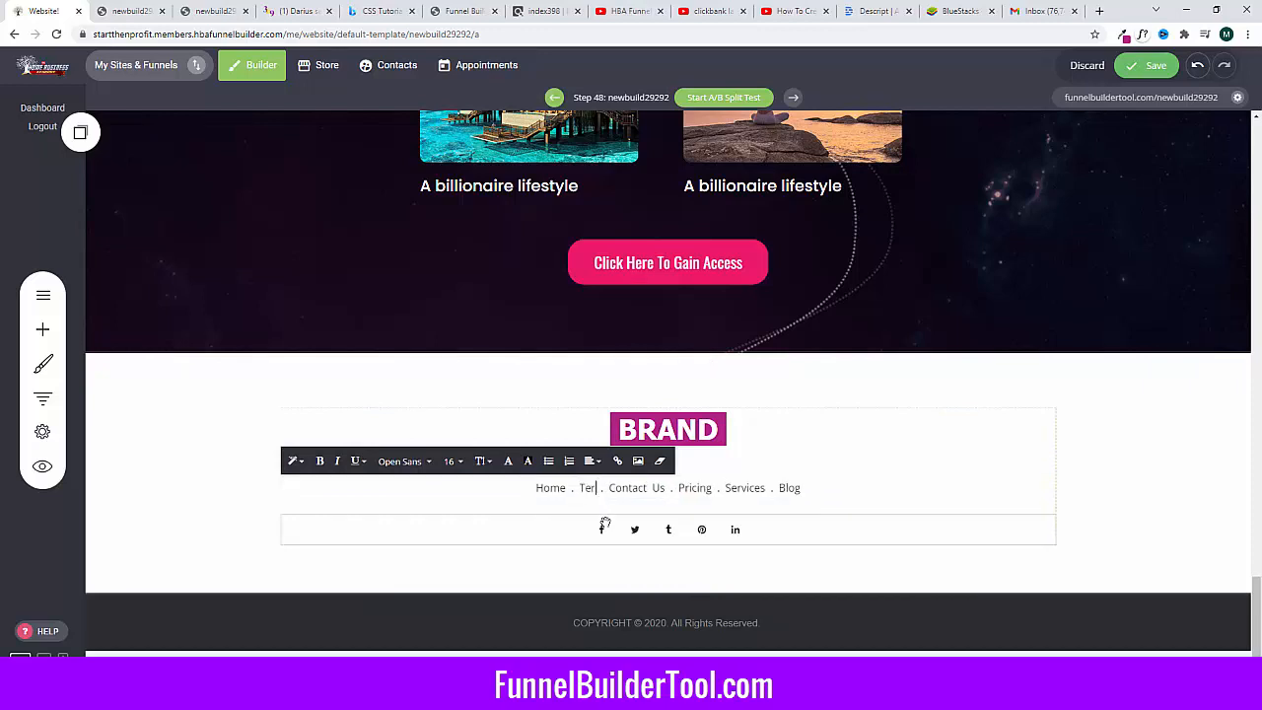
{"action": "key", "text": "BackSpace"}
{"action": "key", "text": "BackSpace"}
{"action": "key", "text": "BackSpace"}
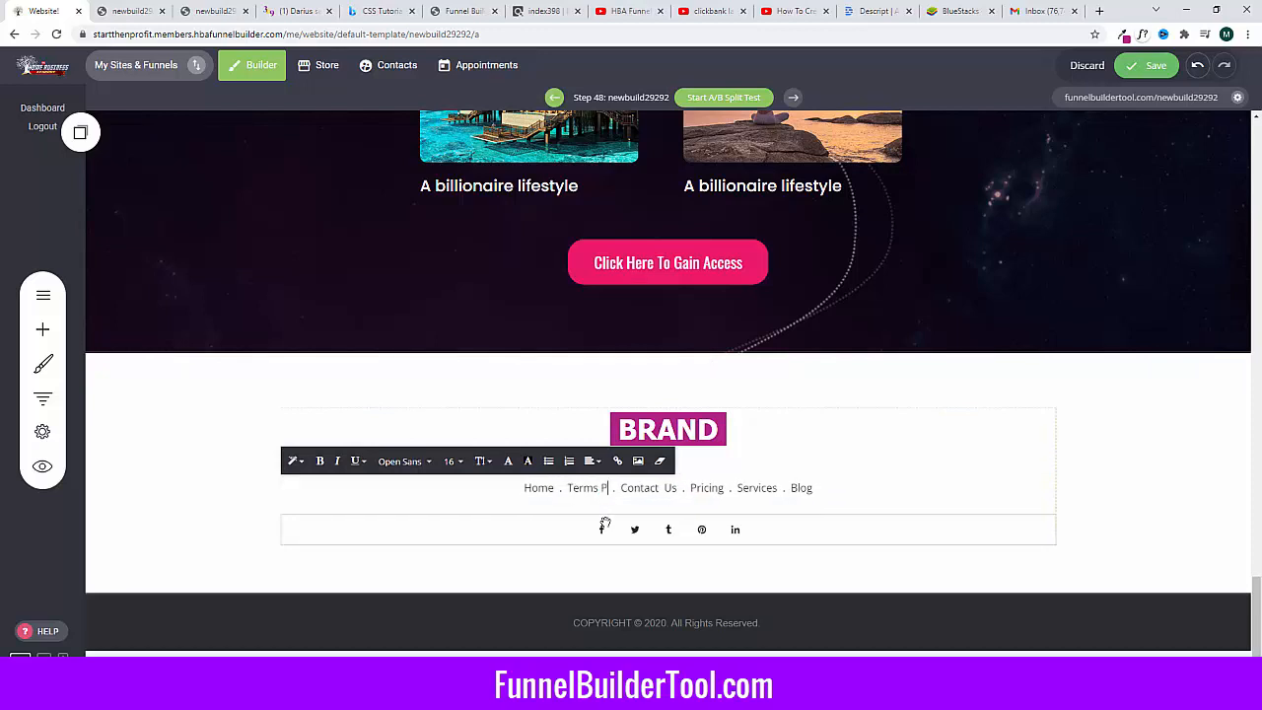
{"action": "type", "text": "O"}
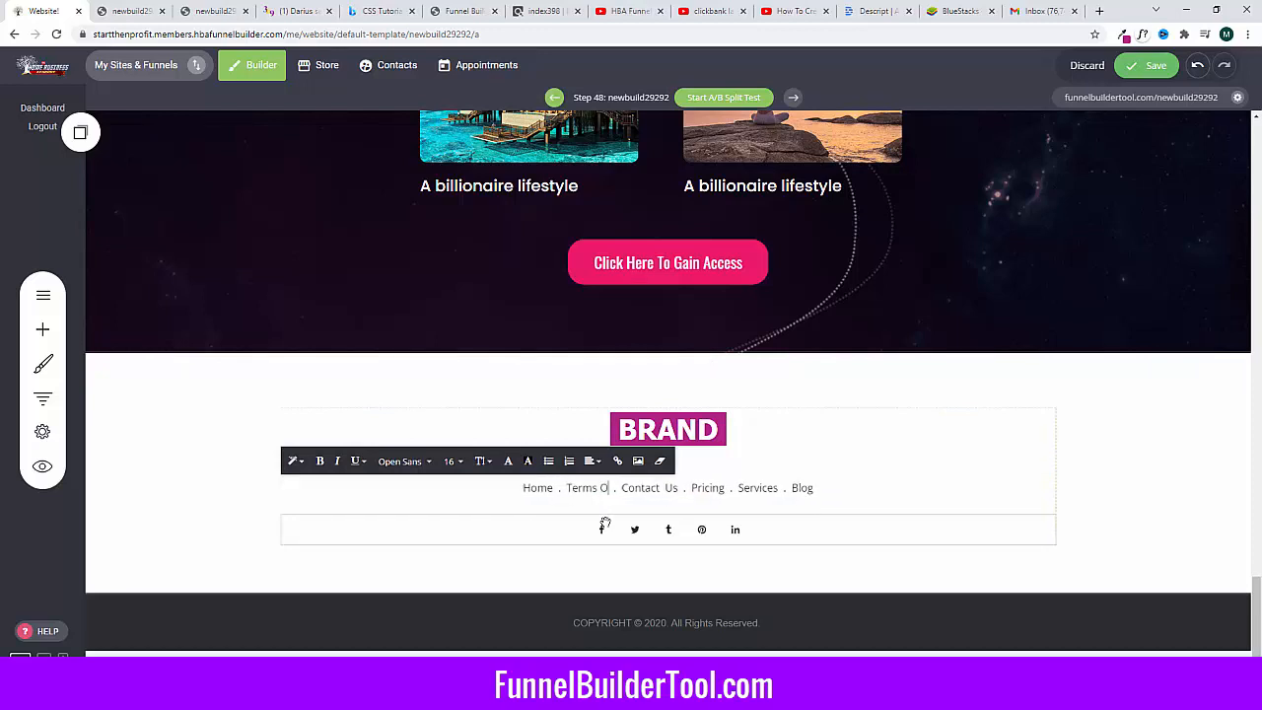
{"action": "type", "text": "f Ser"}
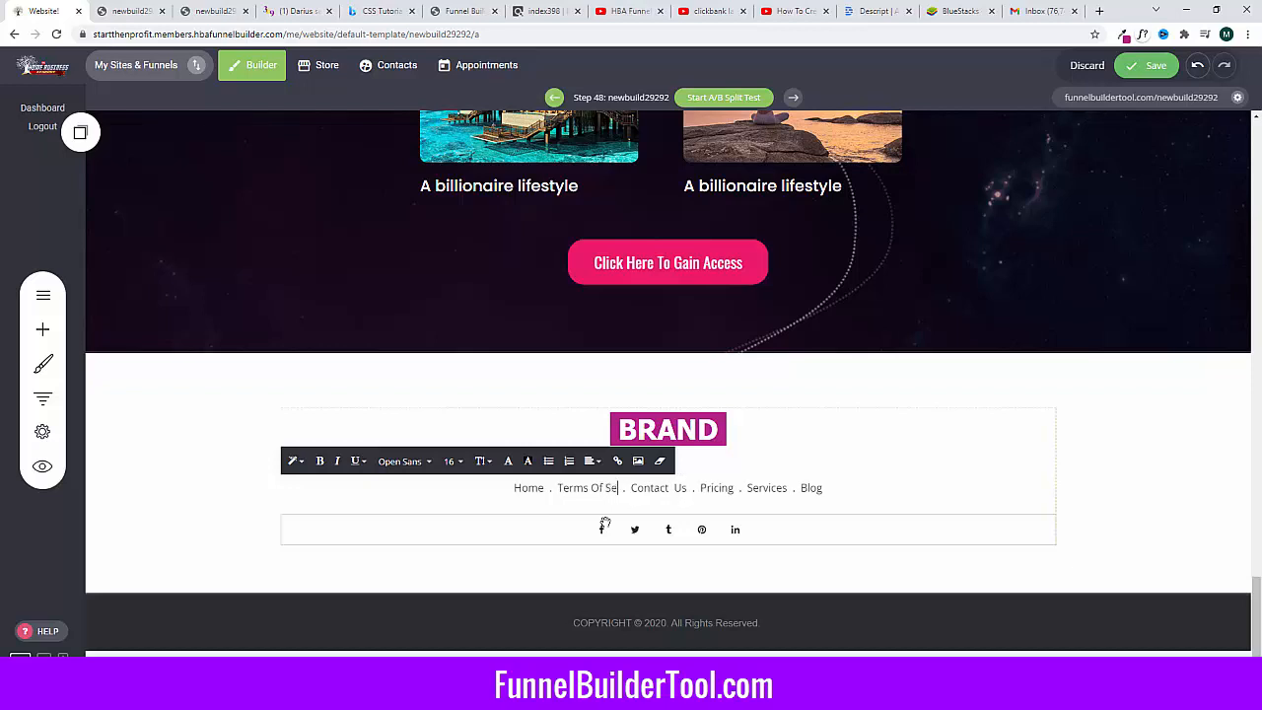
{"action": "type", "text": "vice"}
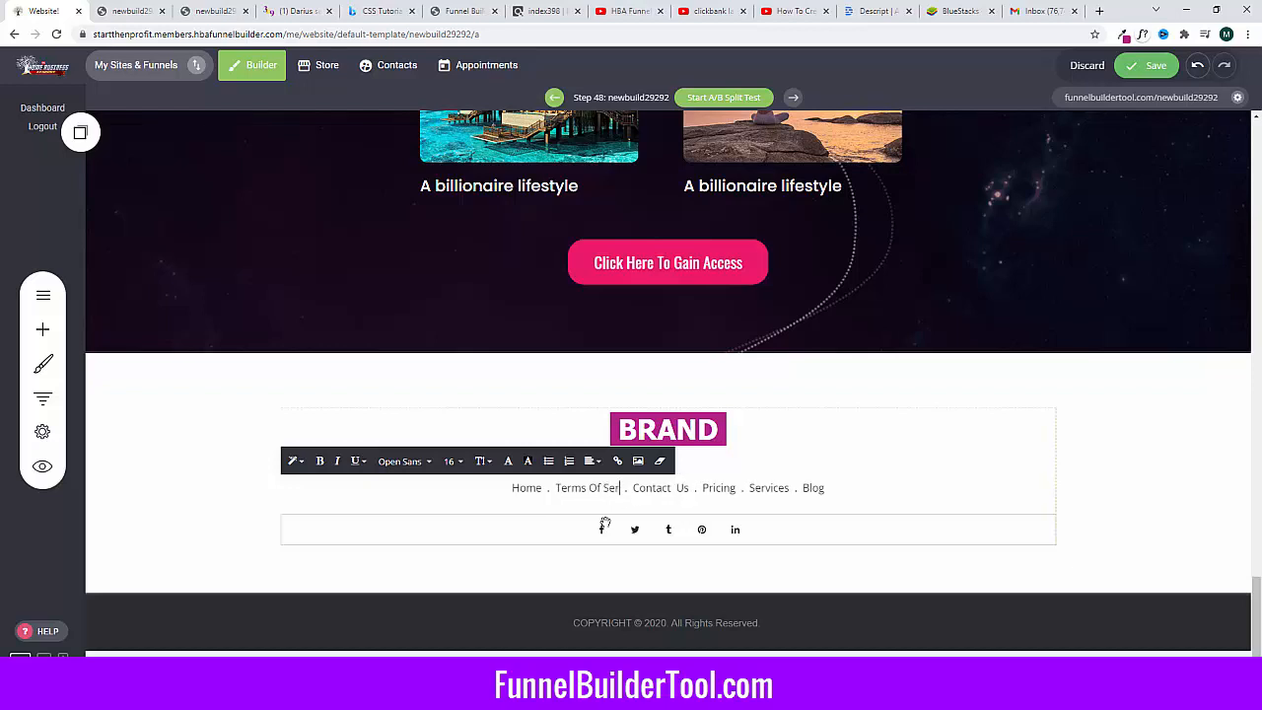
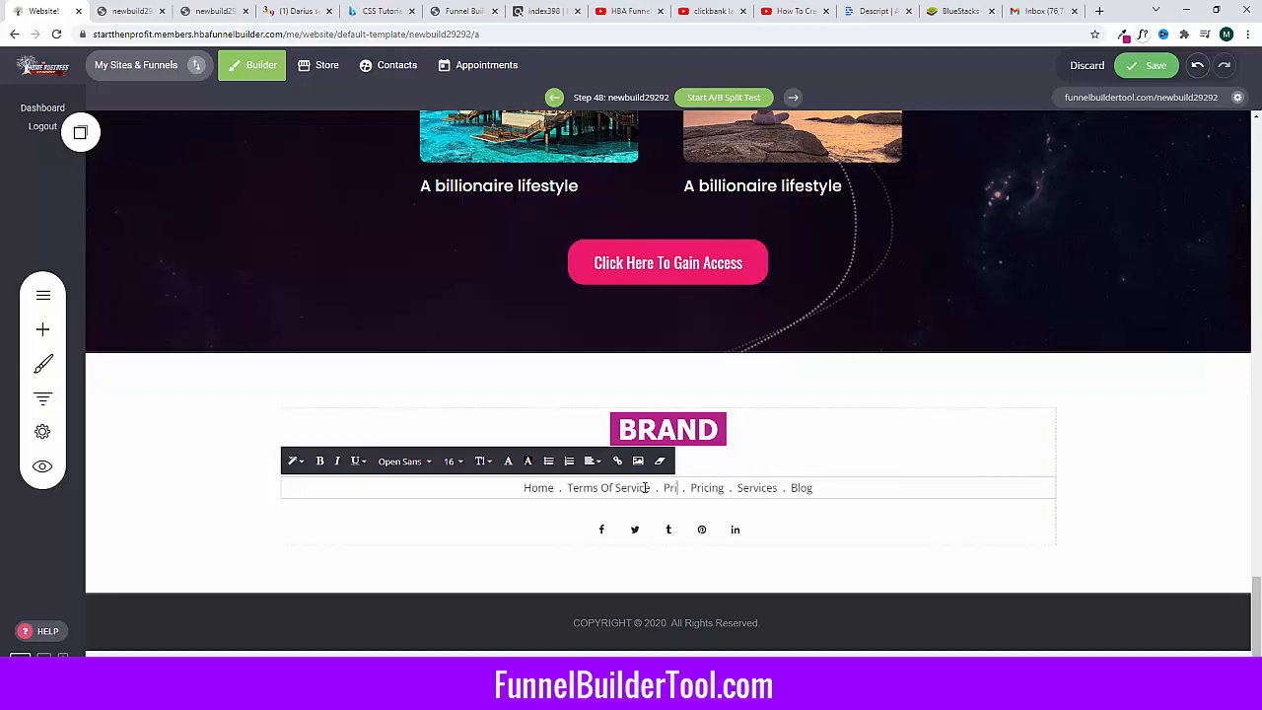
Step: Replace "Contact Us" with "Privacy Policy" and "Pricing" with "Affiliate Disclaimer" in the footer's link row
{"action": "type", "text": "y Policy"}
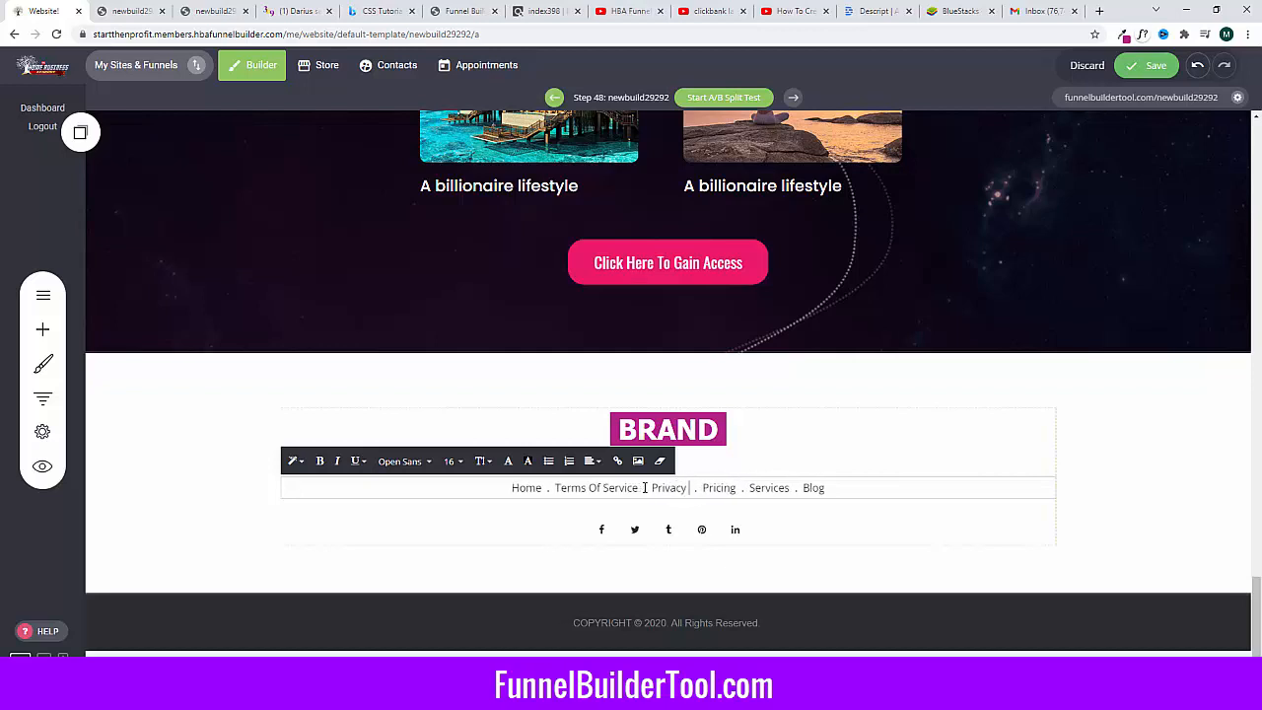
{"action": "double_click", "coordinate": [733, 488]}
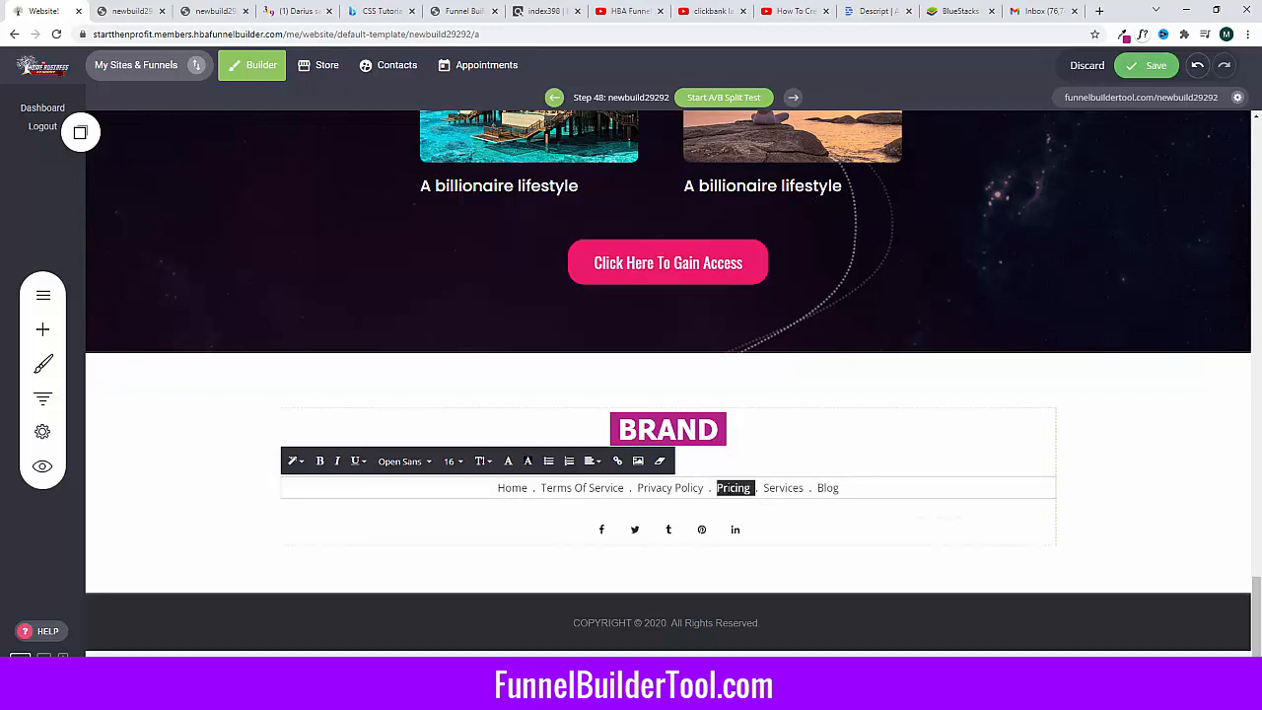
{"action": "type", "text": "Affiliate Dis"}
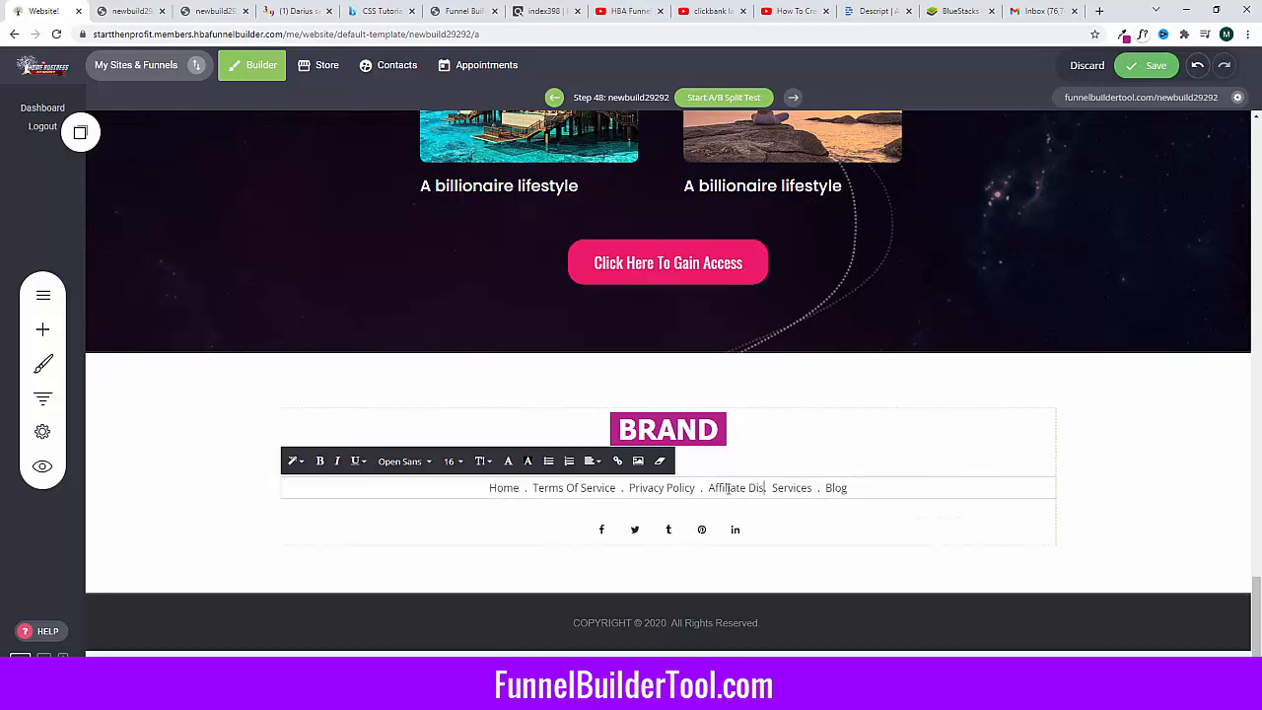
{"action": "type", "text": "claimer"}
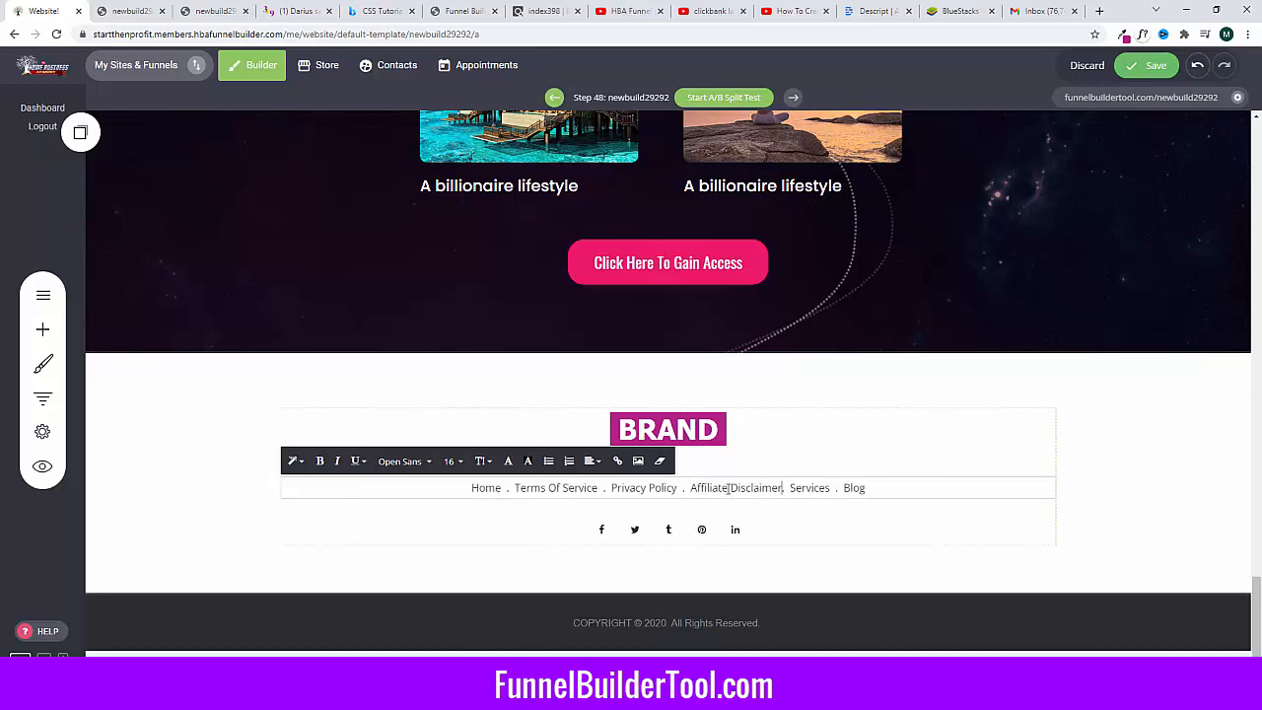
{"action": "left_click", "coordinate": [791, 510]}
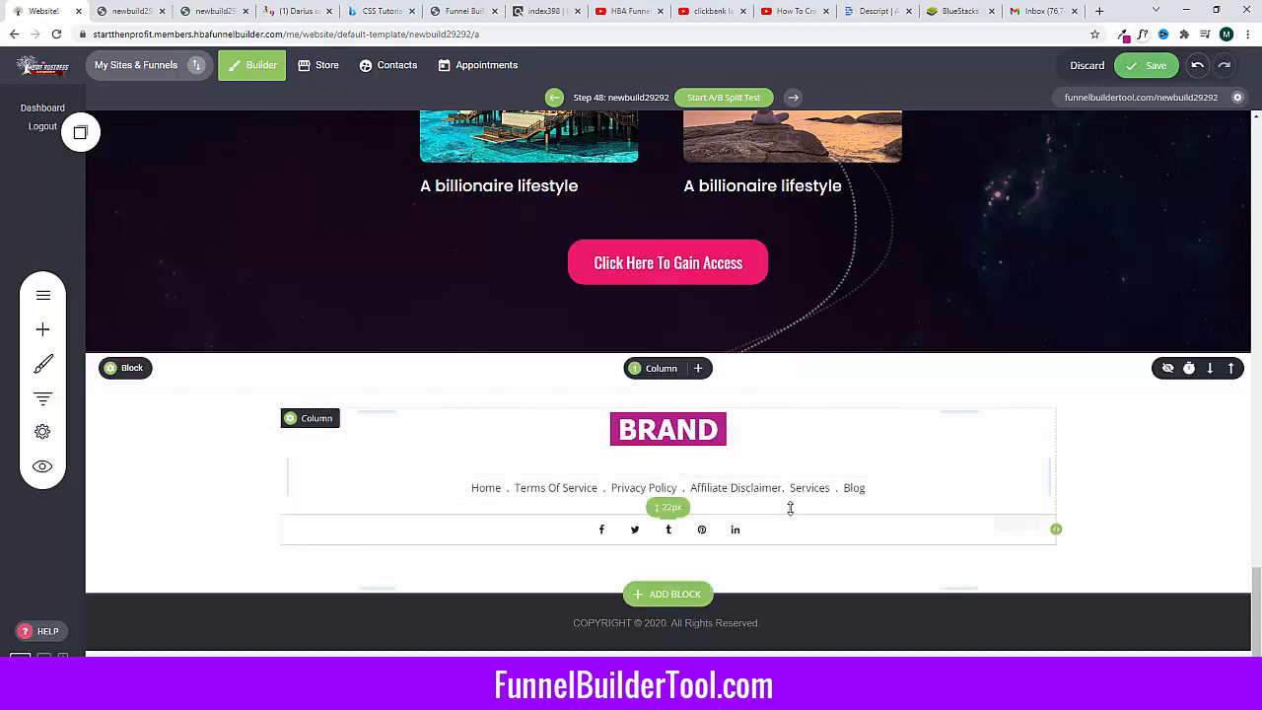
Step: Remove the "Services" and "Blog" entries from the end of the footer's link row
{"action": "left_click", "coordinate": [810, 490]}
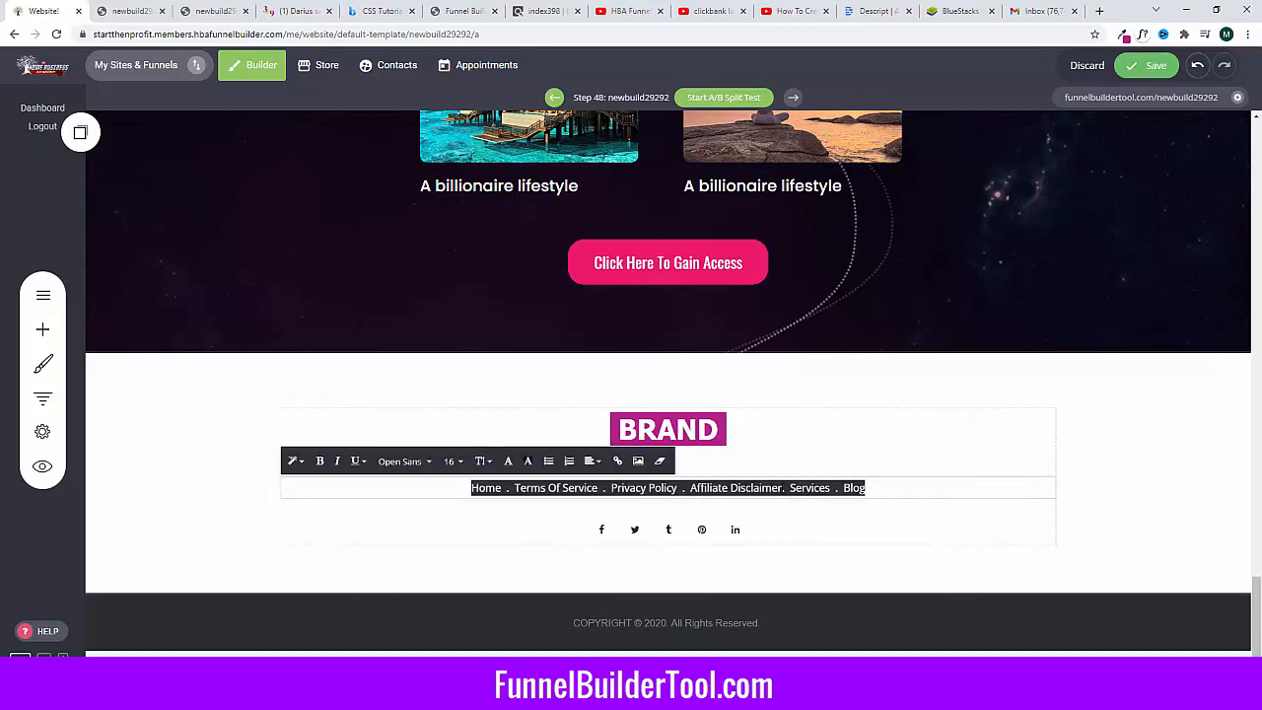
{"action": "left_click", "coordinate": [782, 488]}
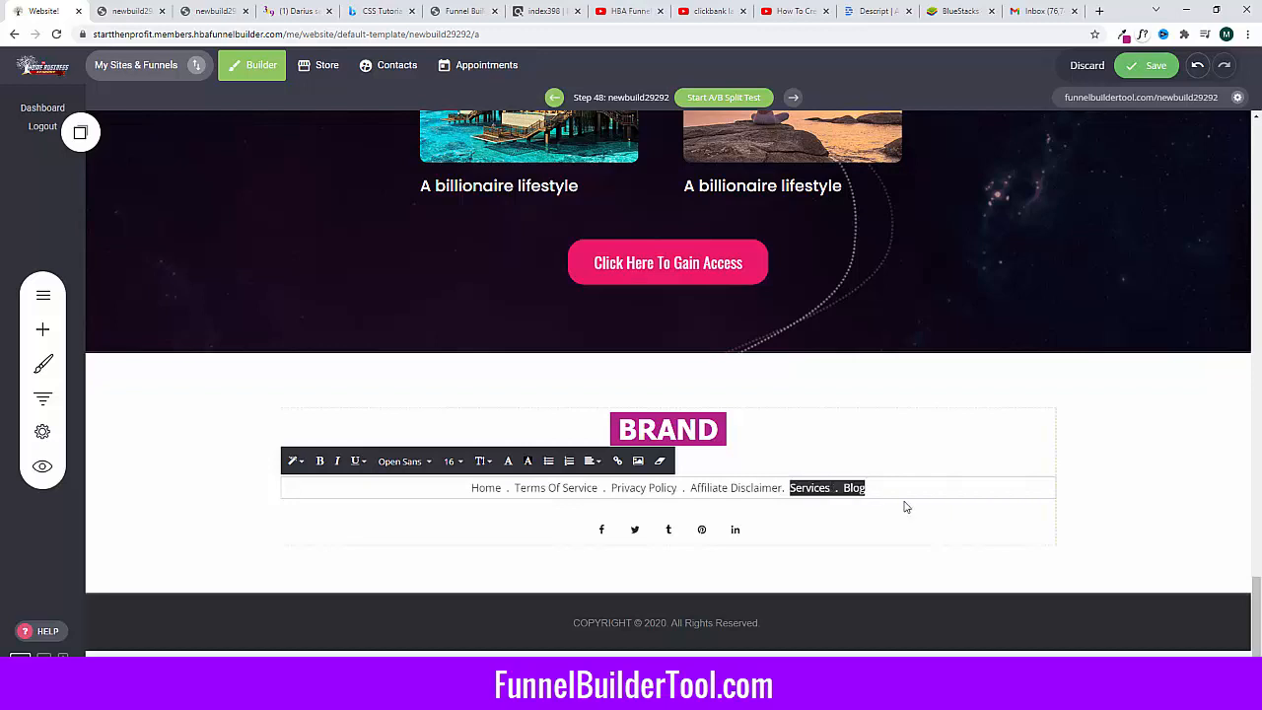
{"action": "key", "text": "BackSpace"}
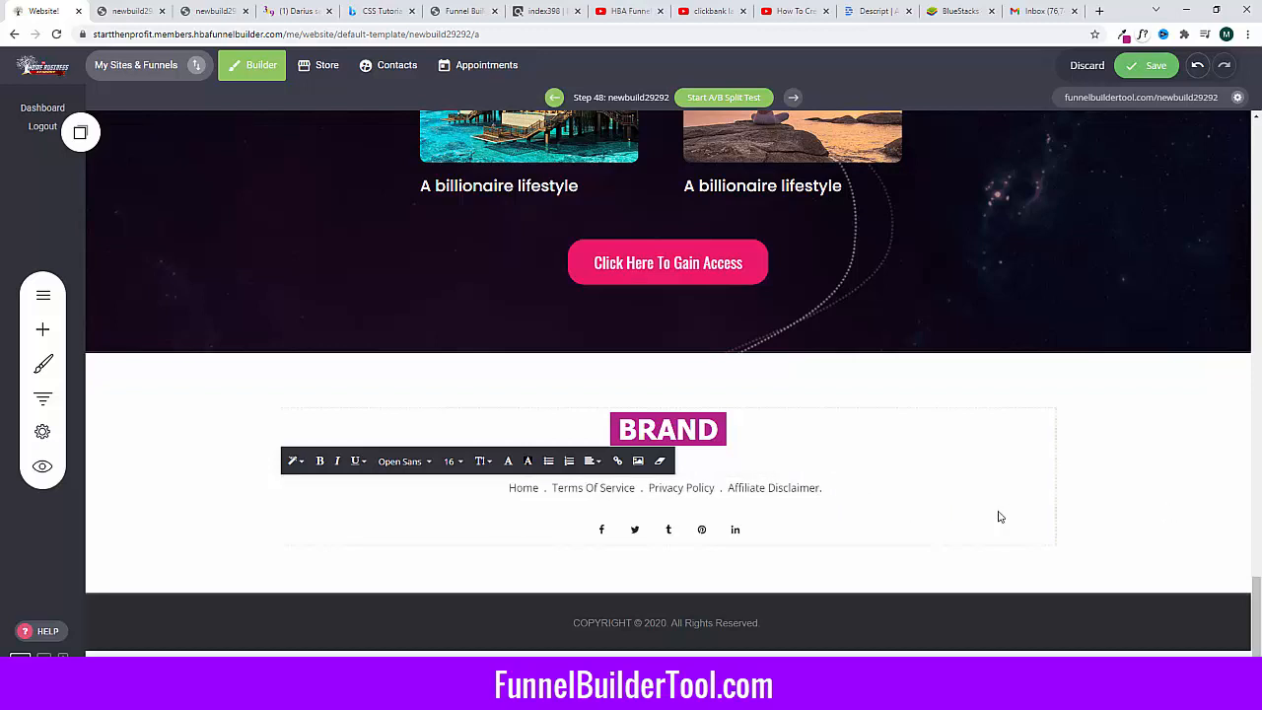
Step: Delete the social media icons widget from the footer and save the page
{"action": "left_click", "coordinate": [865, 529]}
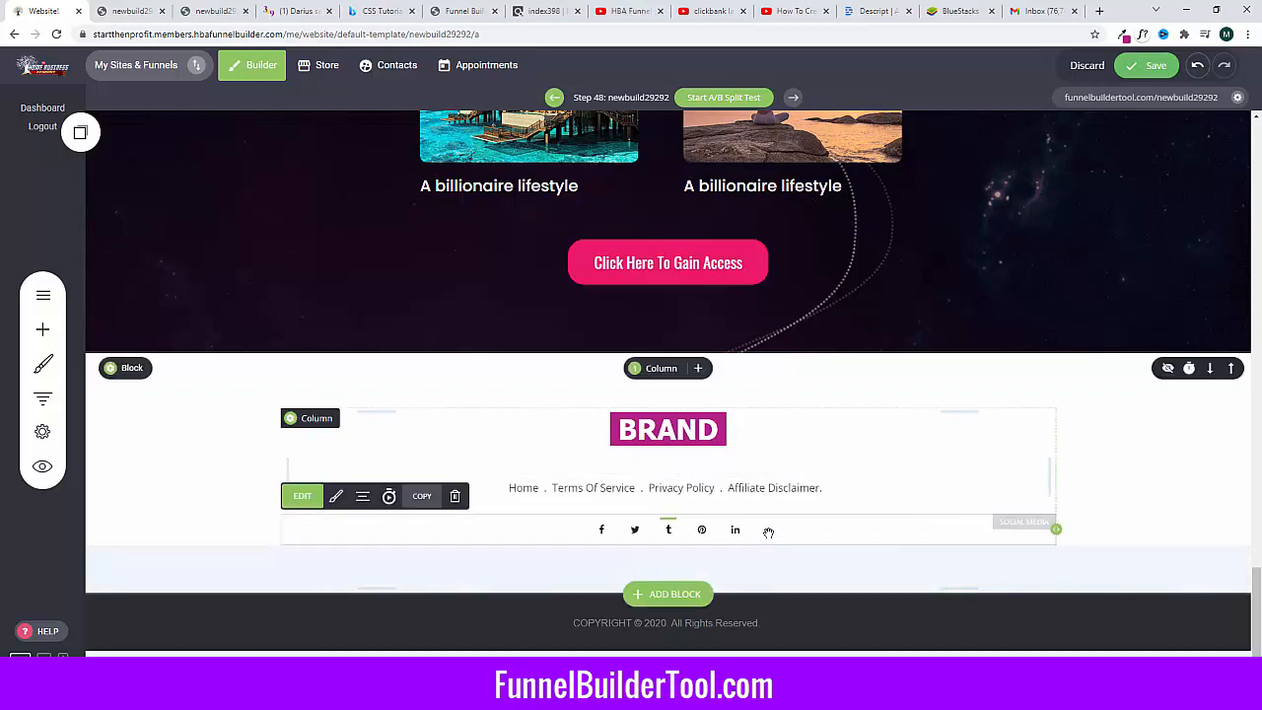
{"action": "left_click", "coordinate": [455, 496]}
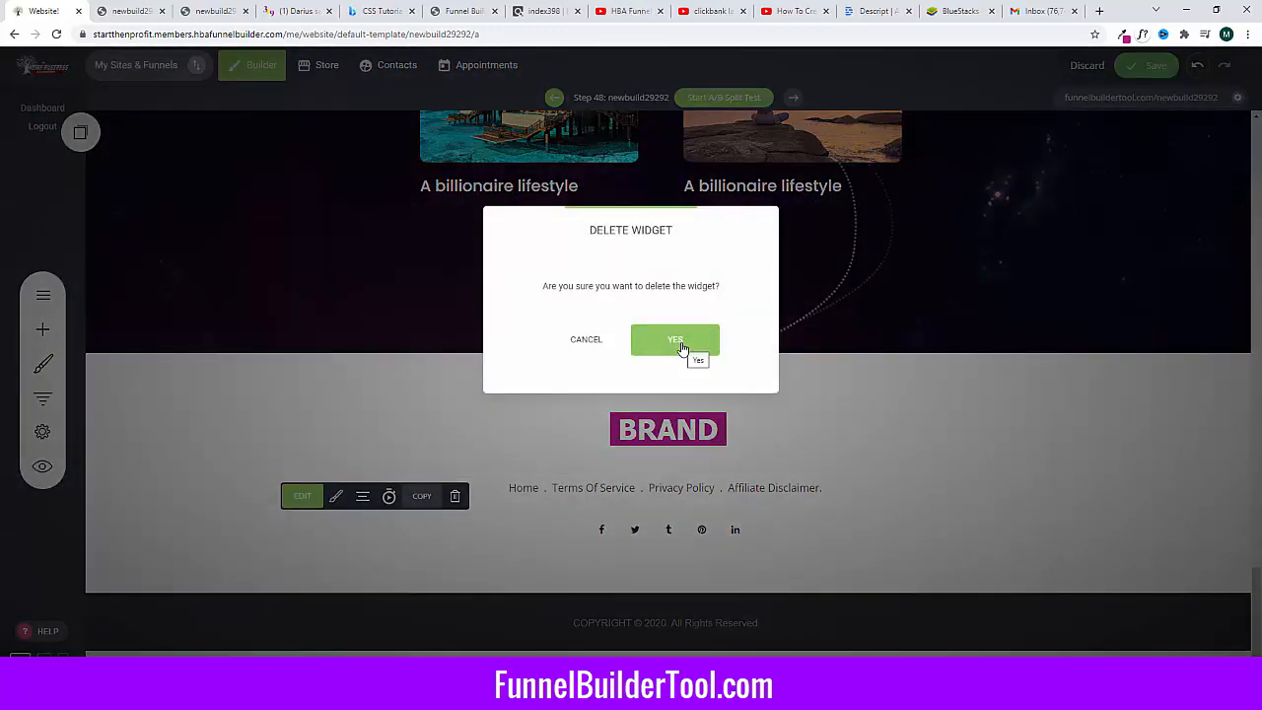
{"action": "left_click", "coordinate": [677, 340]}
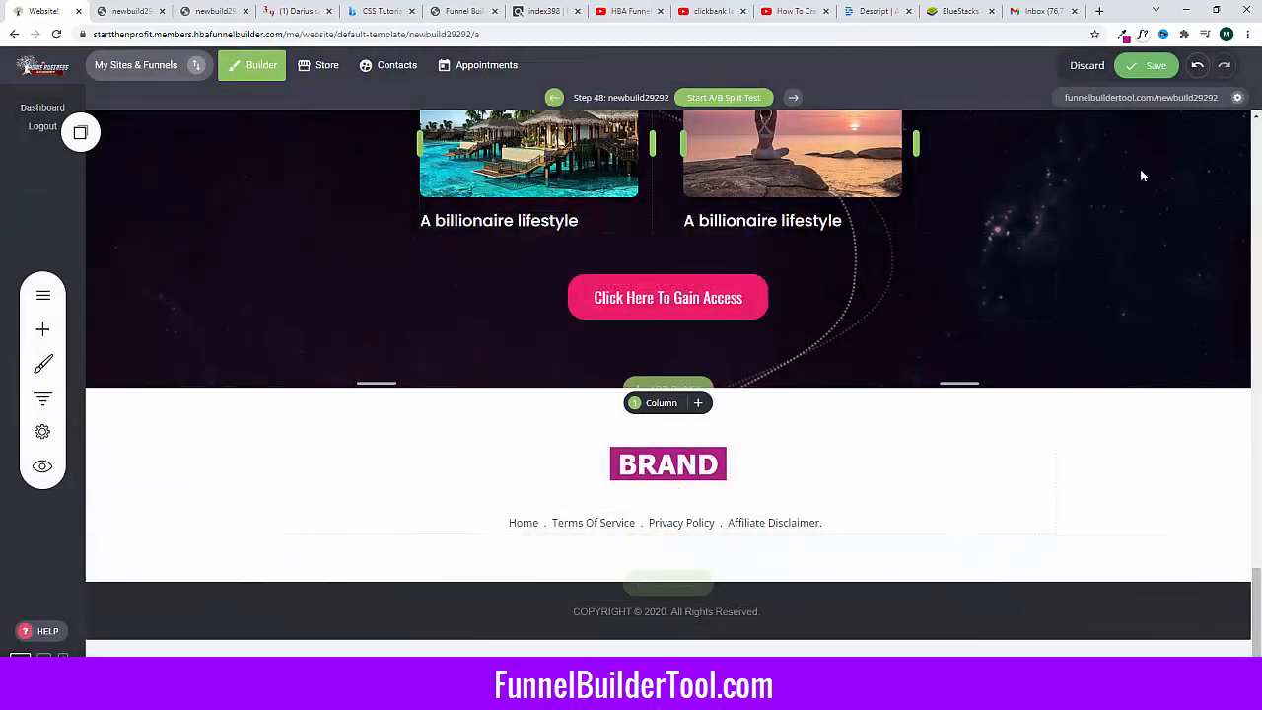
{"action": "left_click", "coordinate": [1147, 65]}
Step: Open the live page, look over its upper sections, and switch to the reference page's lifestyle section for comparison
{"action": "scroll", "coordinate": [1028, 228], "scroll_direction": "up", "scroll_amount": 2}
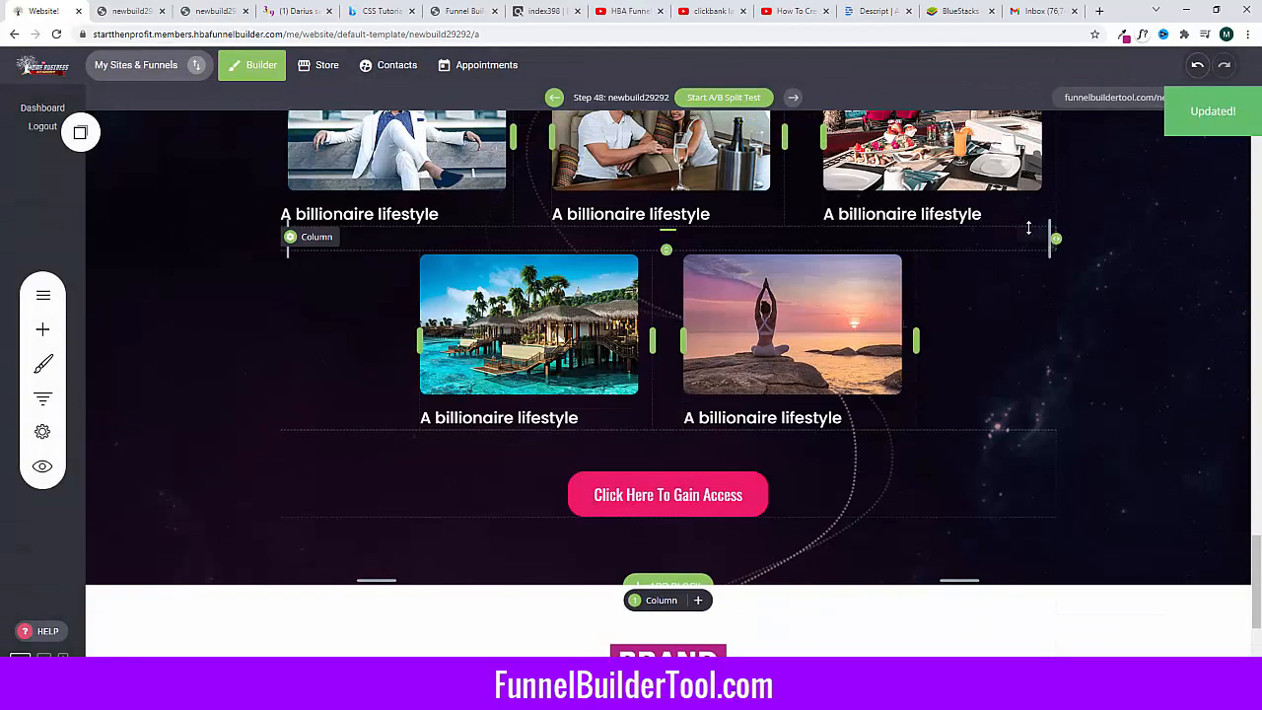
{"action": "left_click", "coordinate": [1134, 97]}
{"action": "scroll", "coordinate": [489, 253], "scroll_direction": "down", "scroll_amount": 3}
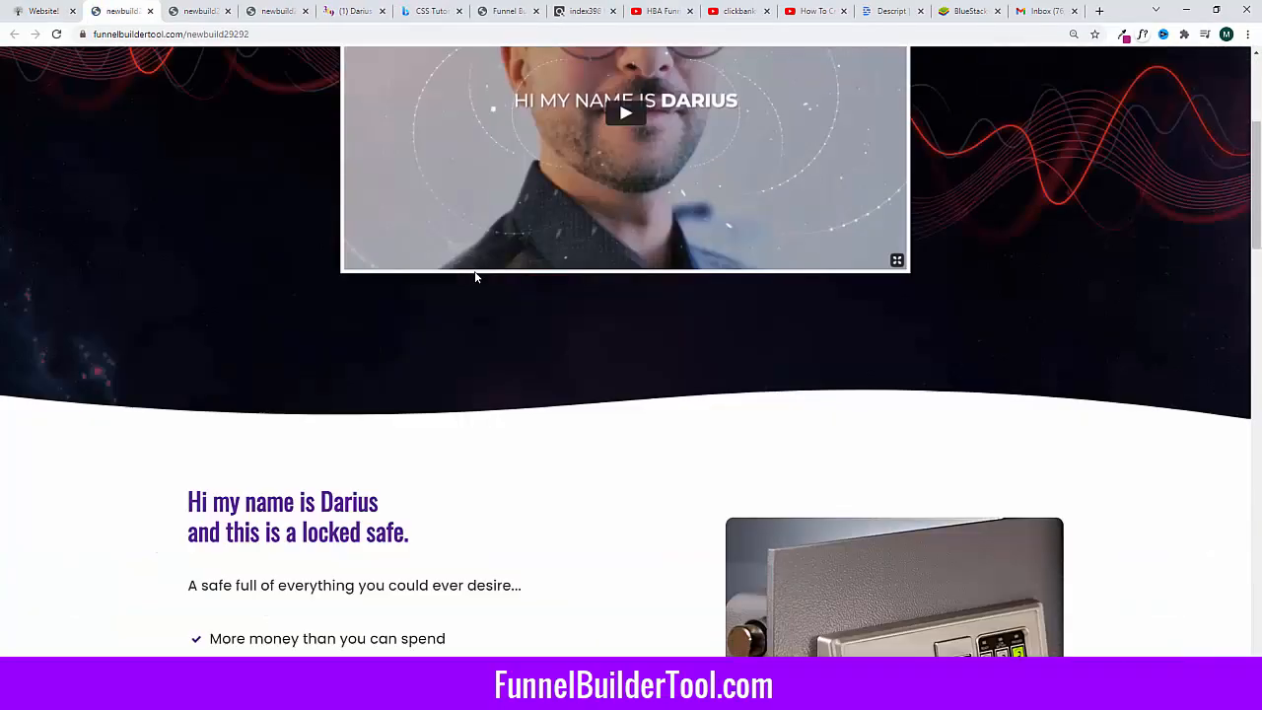
{"action": "scroll", "coordinate": [475, 277], "scroll_direction": "down", "scroll_amount": 4}
{"action": "scroll", "coordinate": [506, 89], "scroll_direction": "up", "scroll_amount": 7}
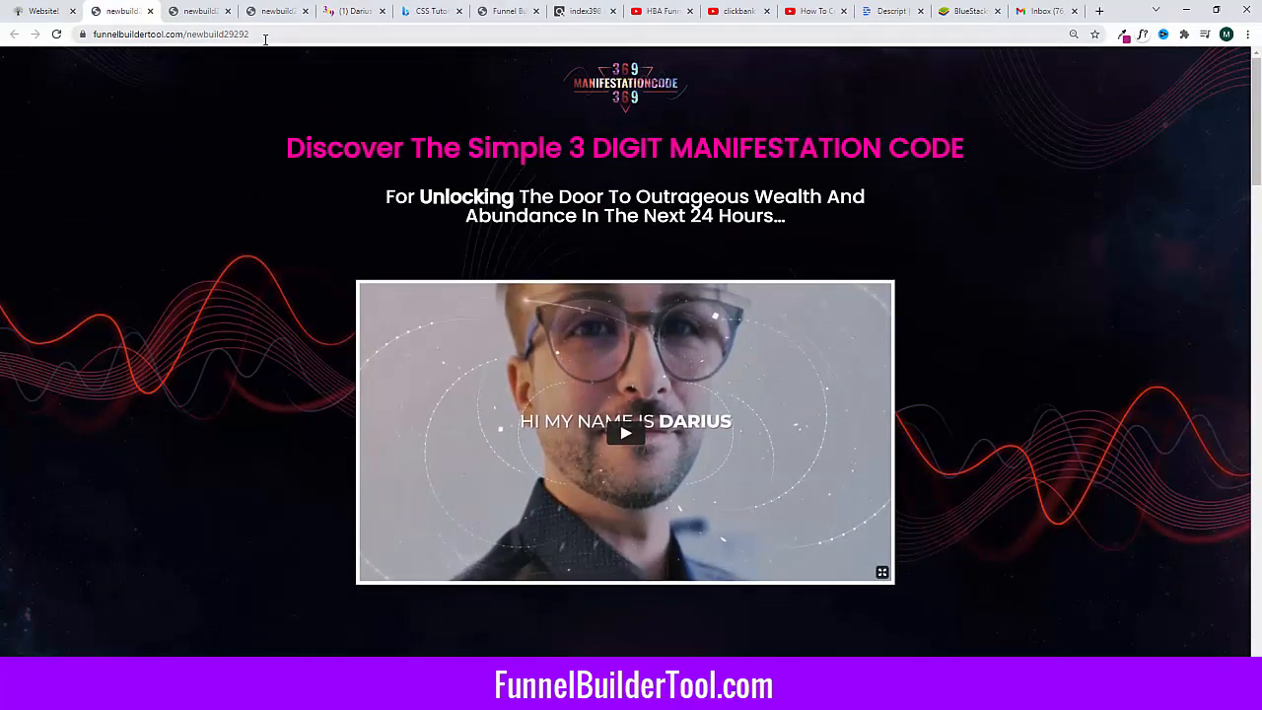
{"action": "left_click", "coordinate": [336, 11]}
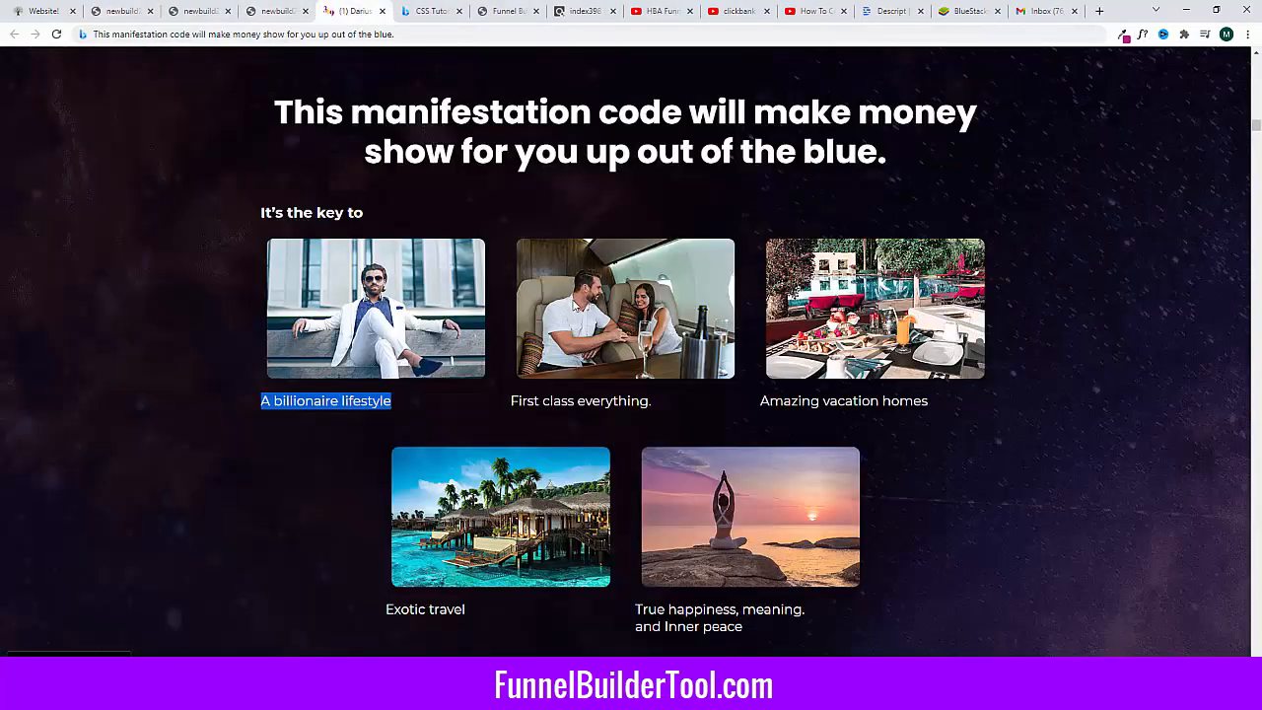
Step: Compare the colour-textured headline at the start of the reference page with the plain pink headline on the live newbuild29292 page
{"action": "scroll", "coordinate": [623, 351], "scroll_direction": "up", "scroll_amount": 20}
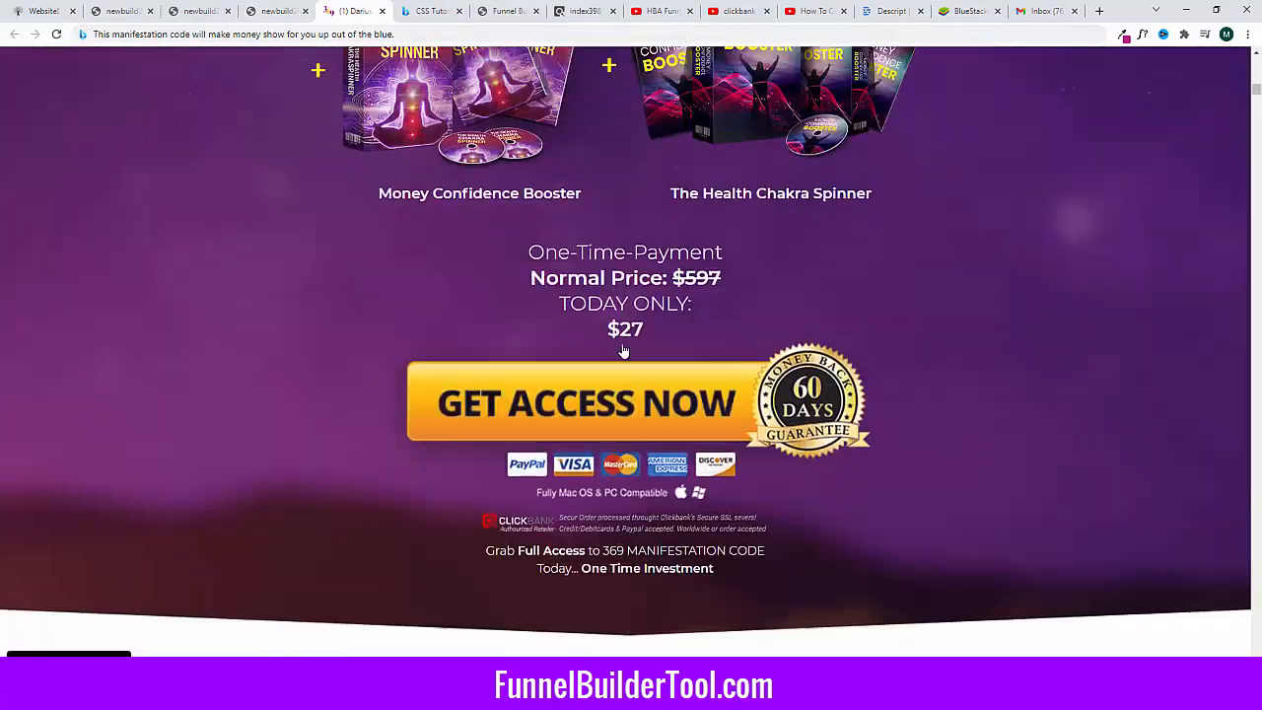
{"action": "scroll", "coordinate": [623, 351], "scroll_direction": "up", "scroll_amount": 10}
{"action": "scroll", "coordinate": [558, 338], "scroll_direction": "up", "scroll_amount": 1}
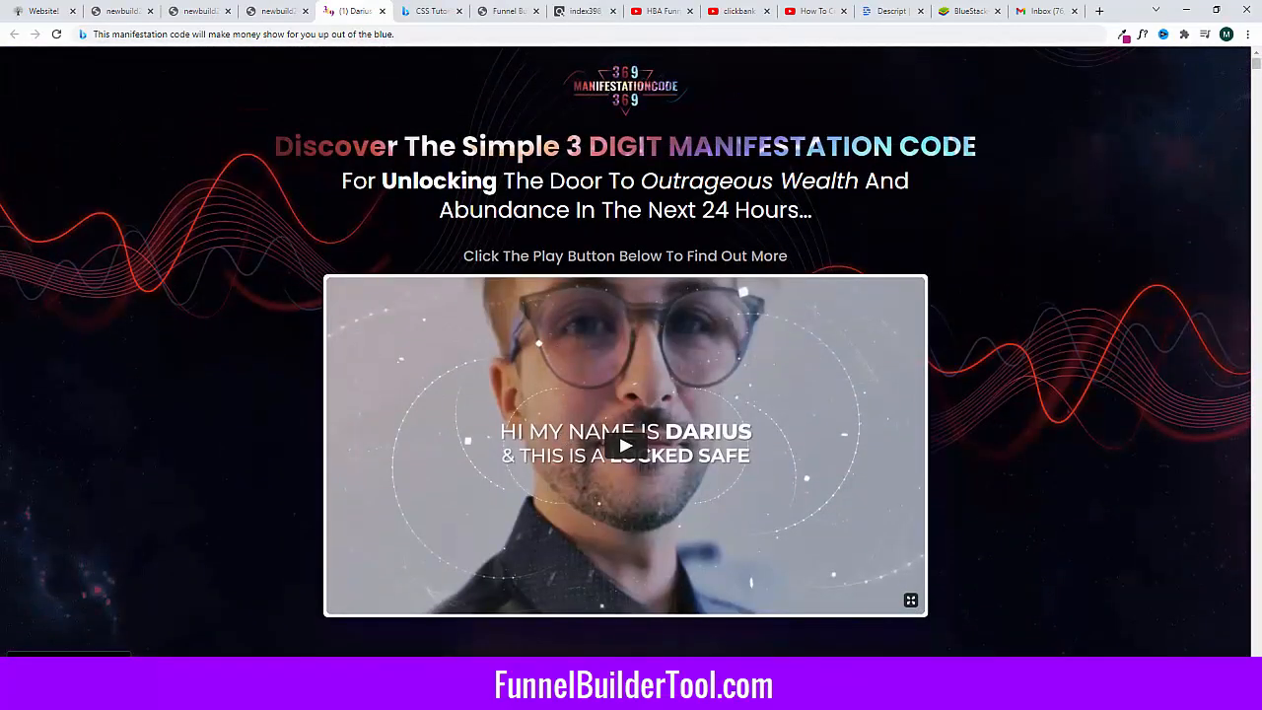
{"action": "left_click_drag", "start_coordinate": [272, 146], "coordinate": [994, 126]}
{"action": "left_click", "coordinate": [835, 148]}
{"action": "left_click", "coordinate": [202, 12]}
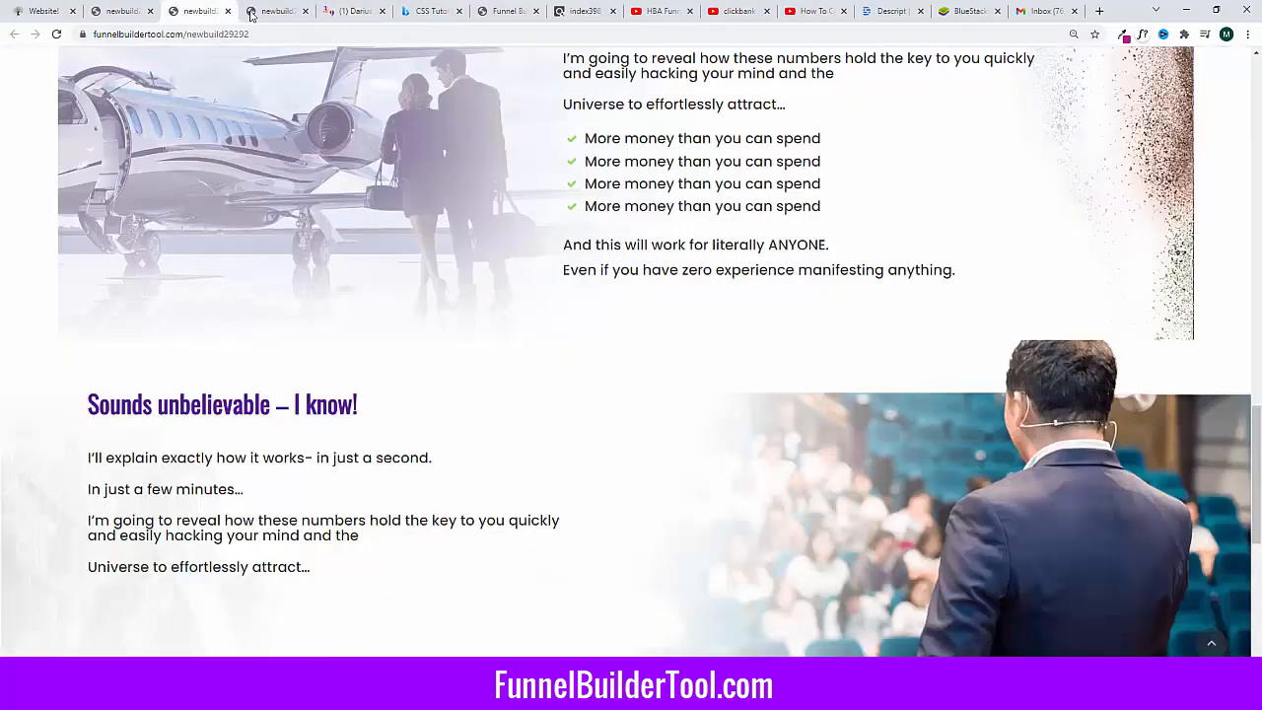
{"action": "left_click", "coordinate": [123, 12]}
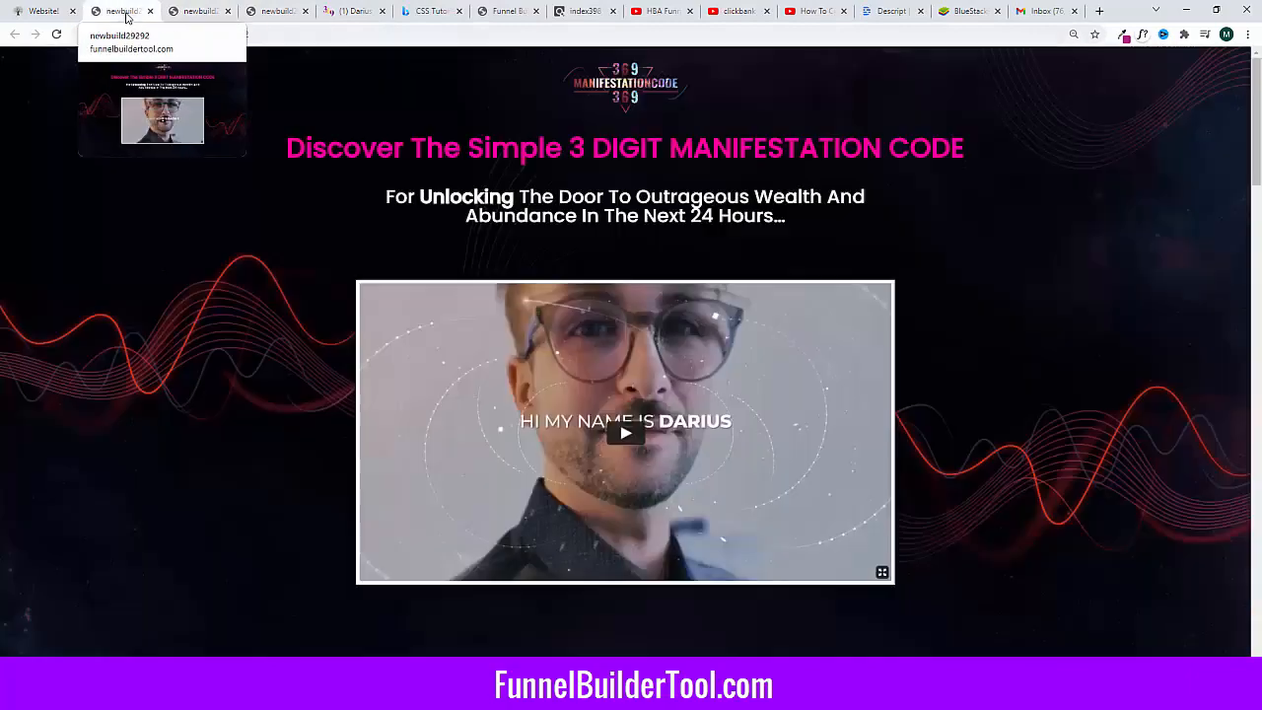
{"action": "scroll", "coordinate": [188, 173], "scroll_direction": "down", "scroll_amount": 7}
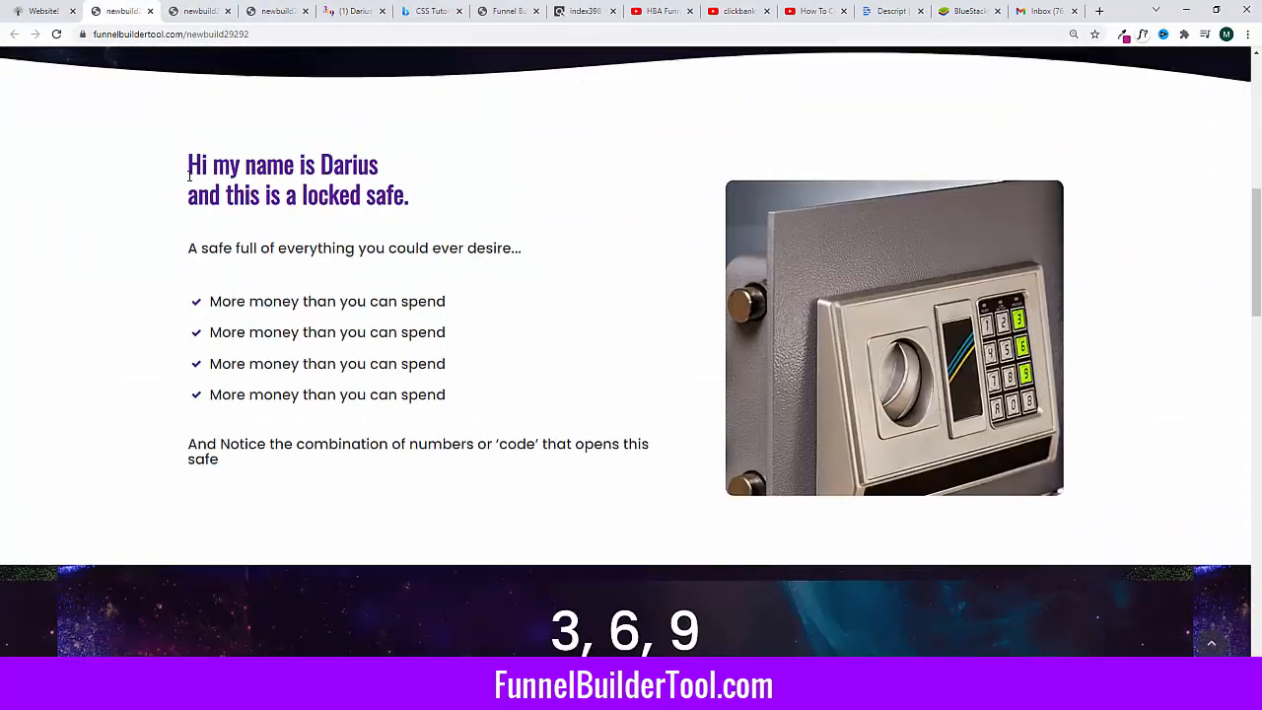
{"action": "scroll", "coordinate": [128, 69], "scroll_direction": "up", "scroll_amount": 5}
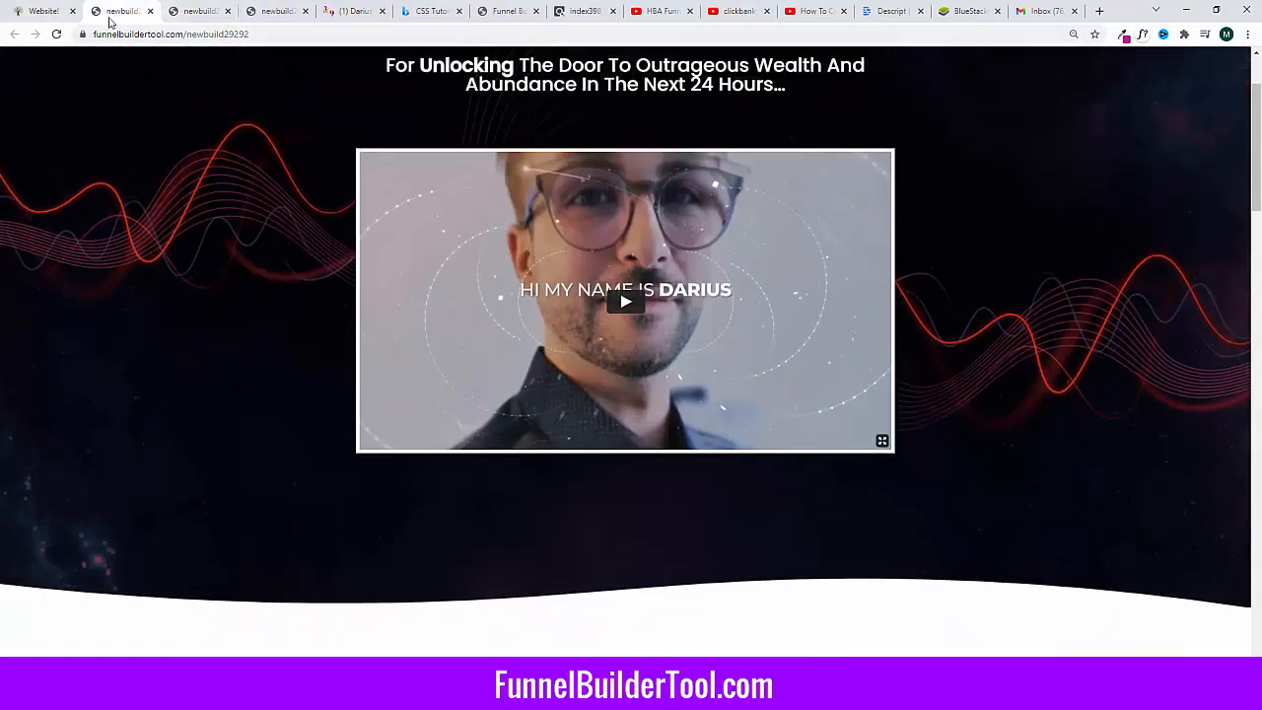
Step: In the funnel builder, insert the glowing brain strip image from the manifest folder between the headline and subheadline, and save the page
{"action": "left_click", "coordinate": [44, 11]}
{"action": "scroll", "coordinate": [481, 345], "scroll_direction": "up", "scroll_amount": 10}
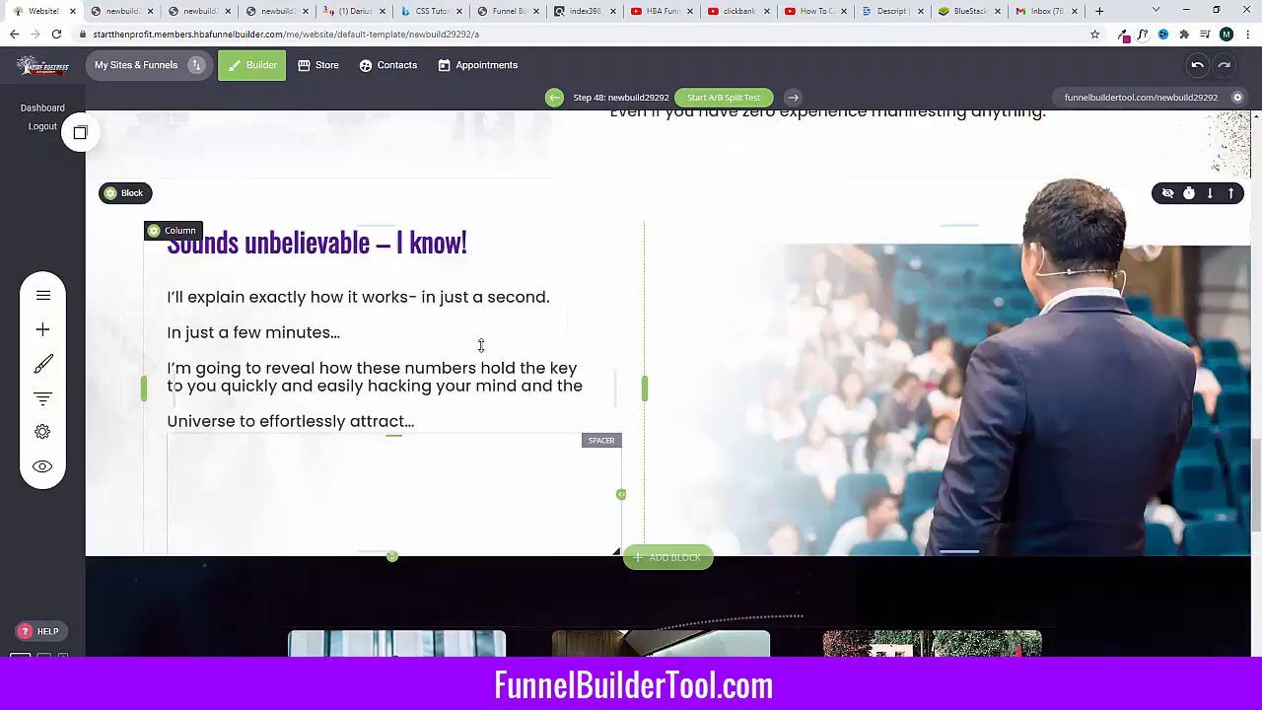
{"action": "scroll", "coordinate": [481, 345], "scroll_direction": "up", "scroll_amount": 15}
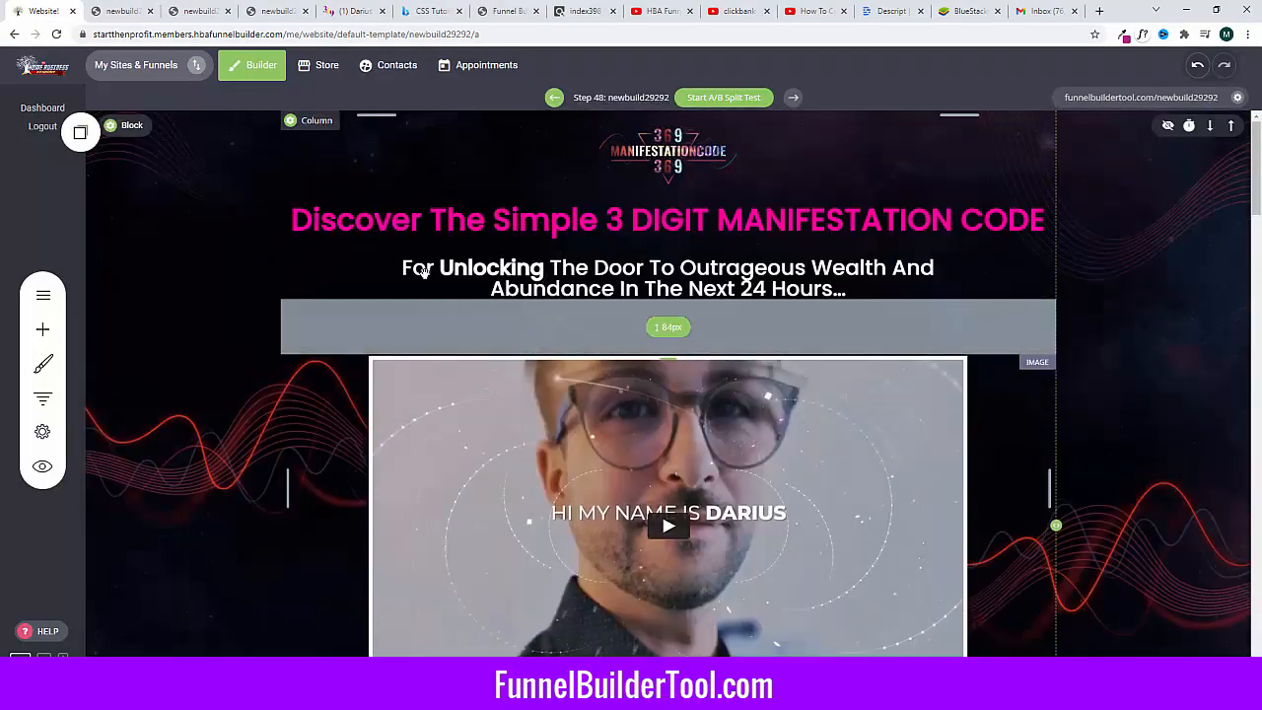
{"action": "left_click", "coordinate": [567, 226]}
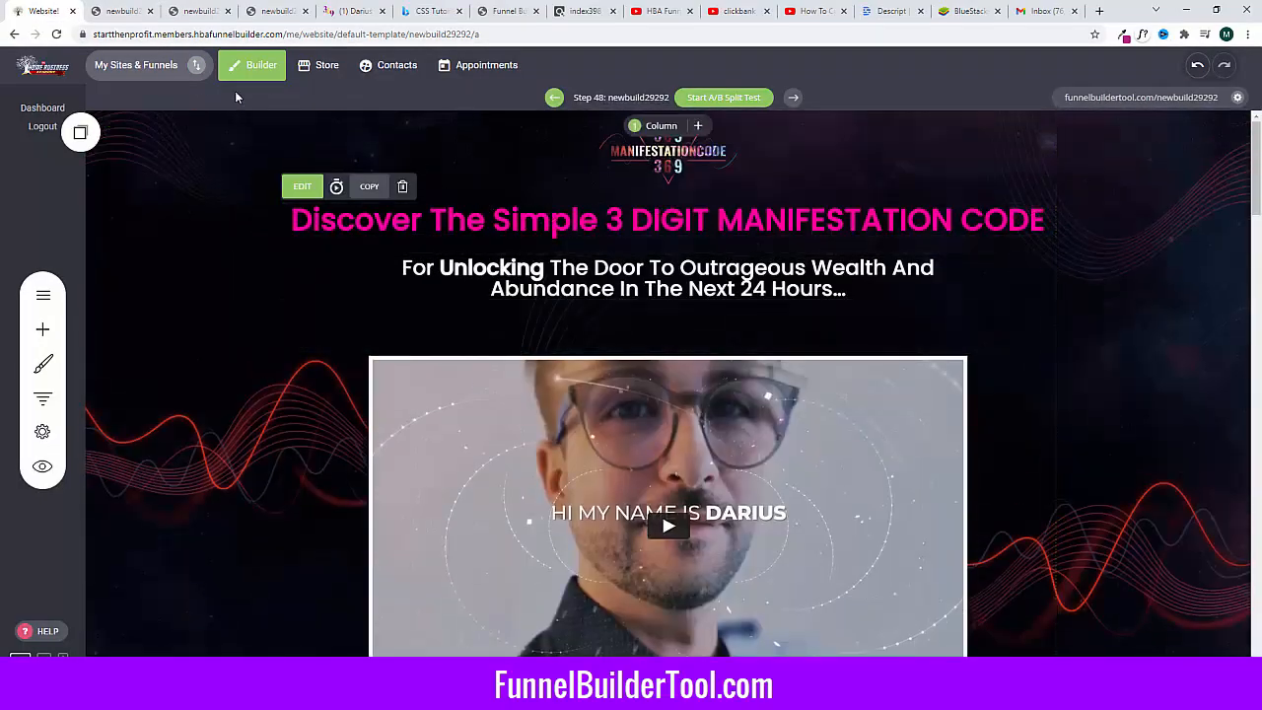
{"action": "left_click", "coordinate": [47, 327]}
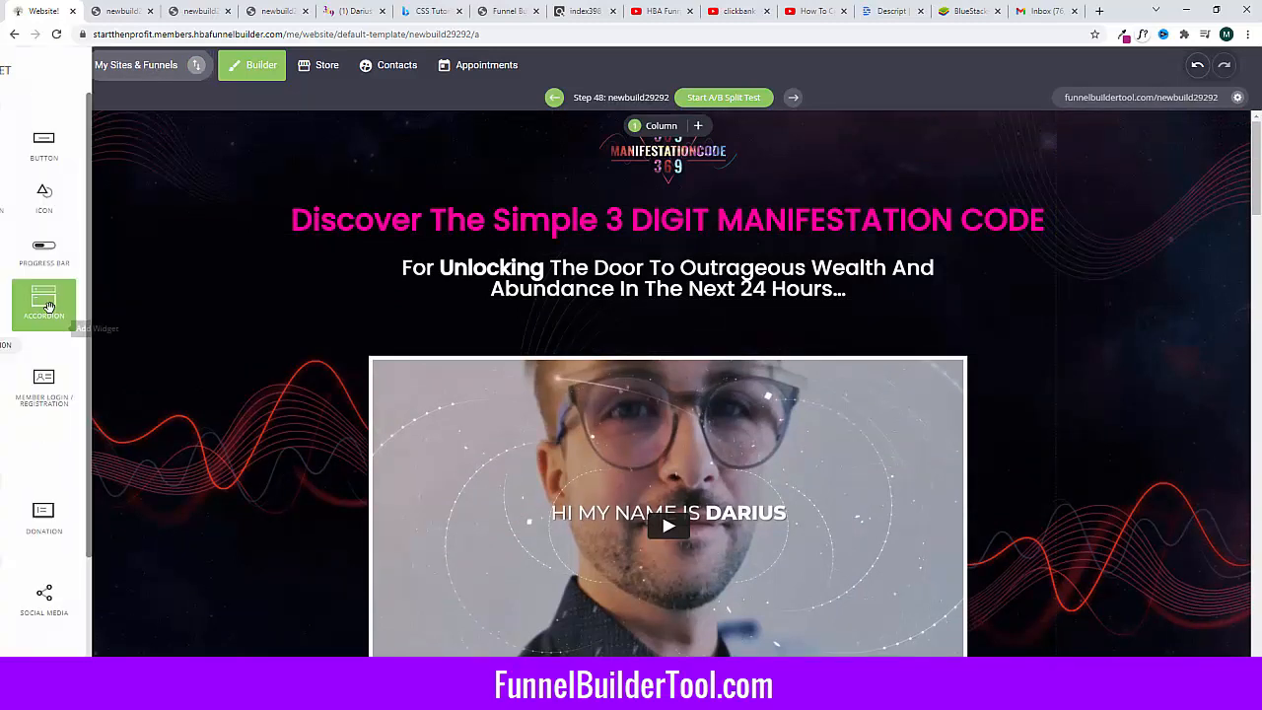
{"action": "left_click_drag", "start_coordinate": [58, 239], "coordinate": [701, 259]}
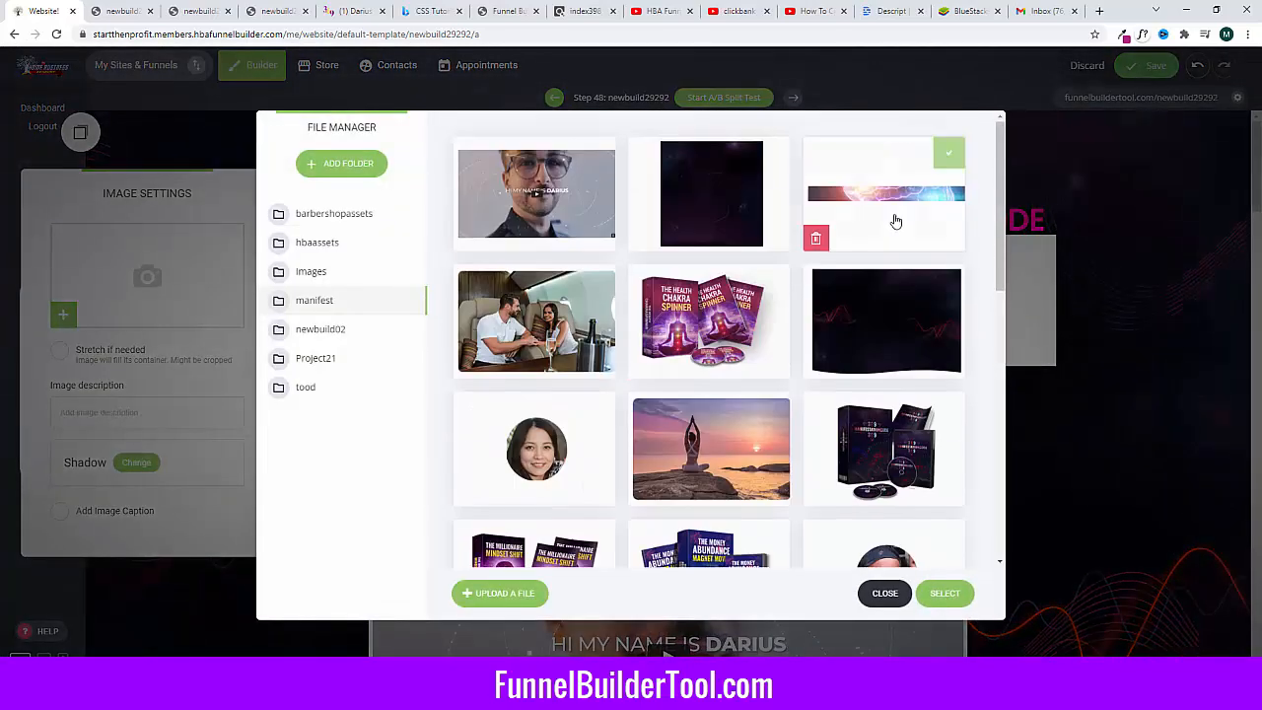
{"action": "left_click", "coordinate": [893, 219]}
{"action": "left_click", "coordinate": [944, 594]}
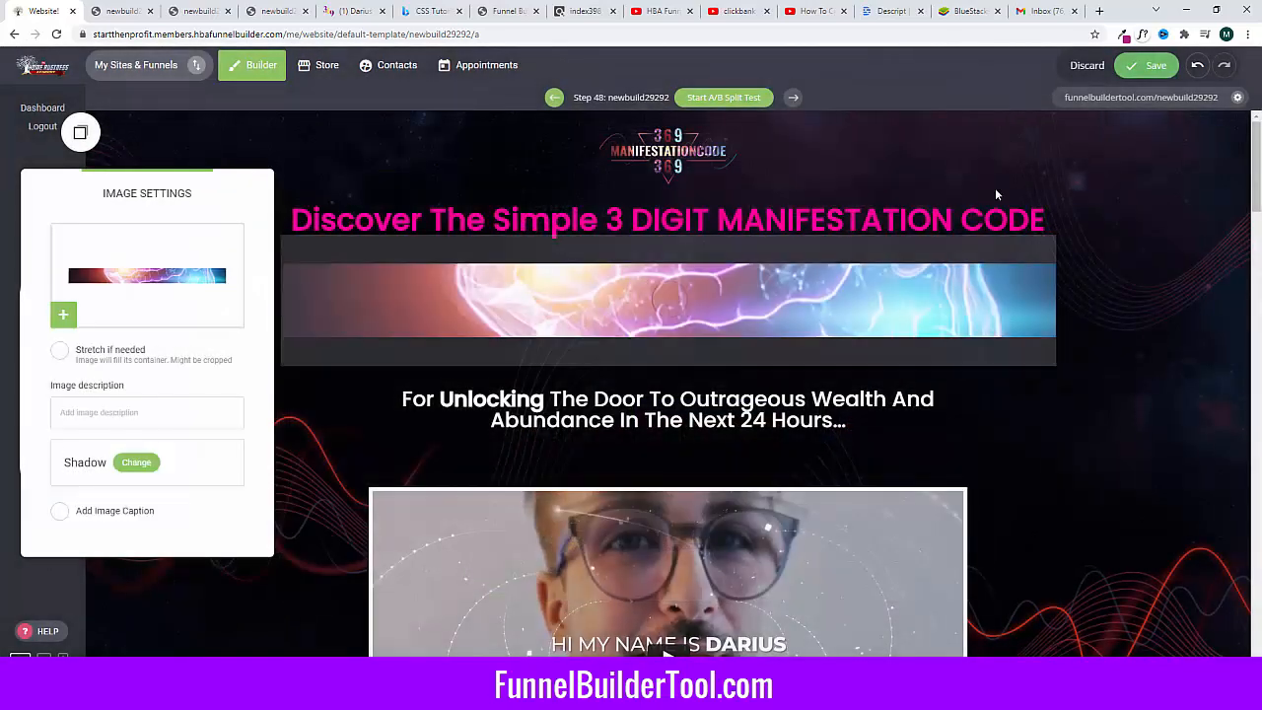
{"action": "left_click", "coordinate": [1141, 69]}
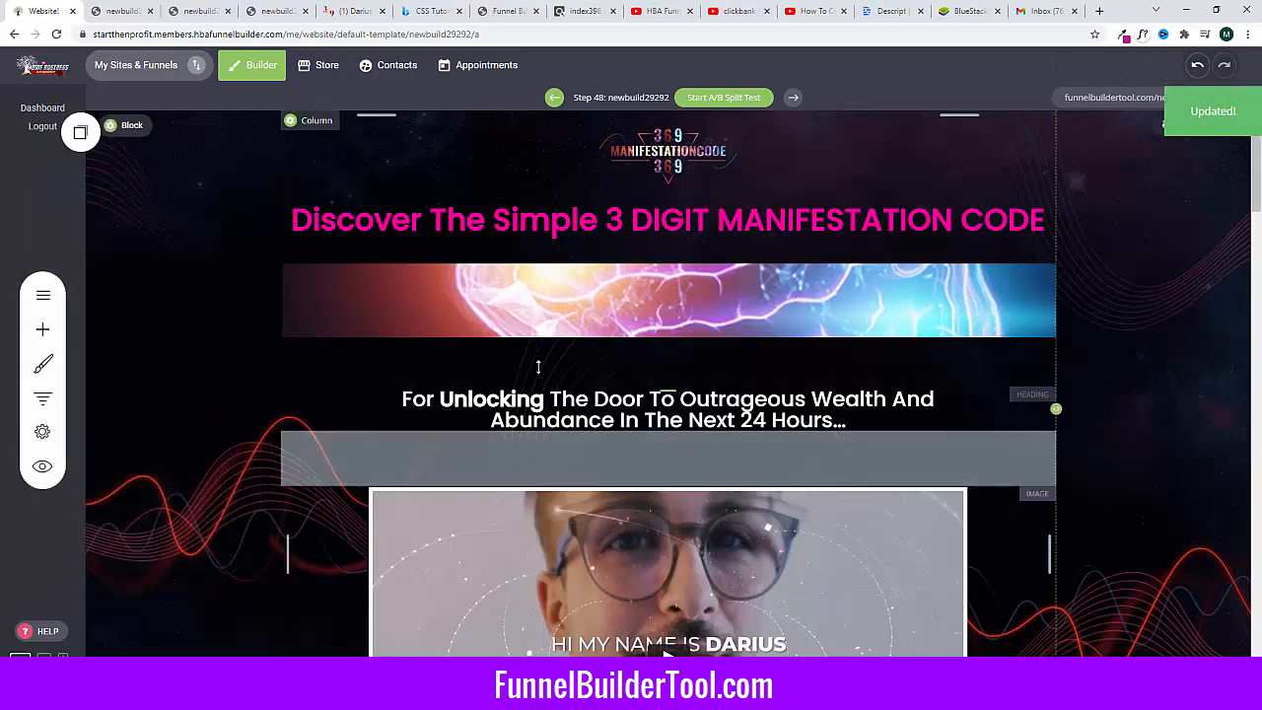
Step: Open the updated live page and display the brain strip image in its own browser tab
{"action": "left_click", "coordinate": [1112, 97]}
{"action": "right_click", "coordinate": [543, 205]}
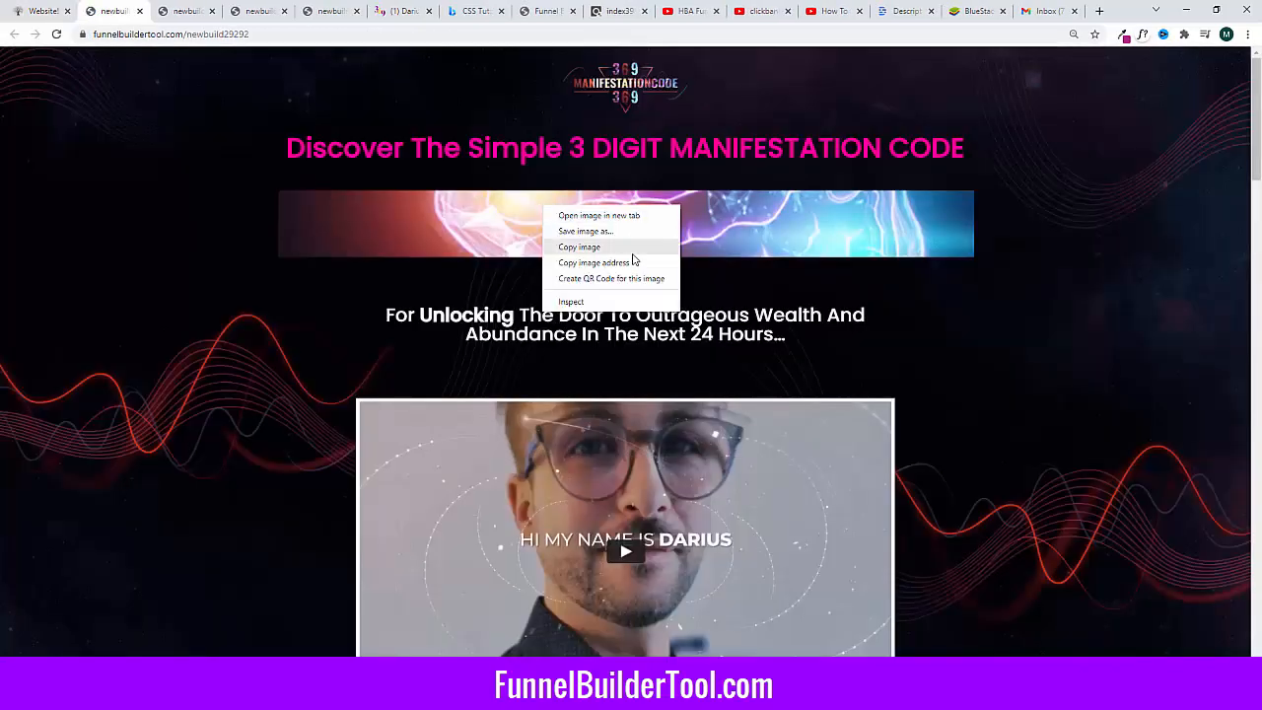
{"action": "left_click", "coordinate": [598, 215]}
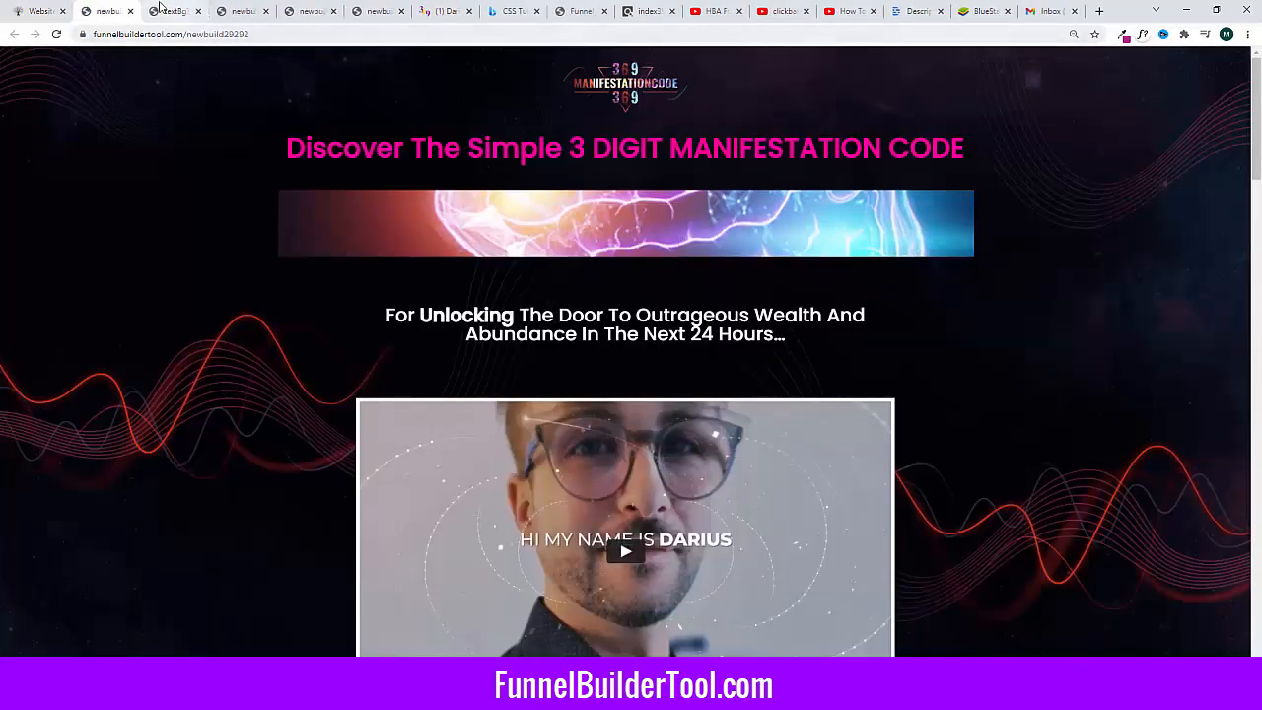
{"action": "left_click", "coordinate": [176, 11]}
Step: Copy the web address of the textBg7-7670186.png image and paste it into a Notepad document
{"action": "double_click", "coordinate": [194, 38]}
{"action": "right_click", "coordinate": [191, 38]}
{"action": "triple_click", "coordinate": [171, 35]}
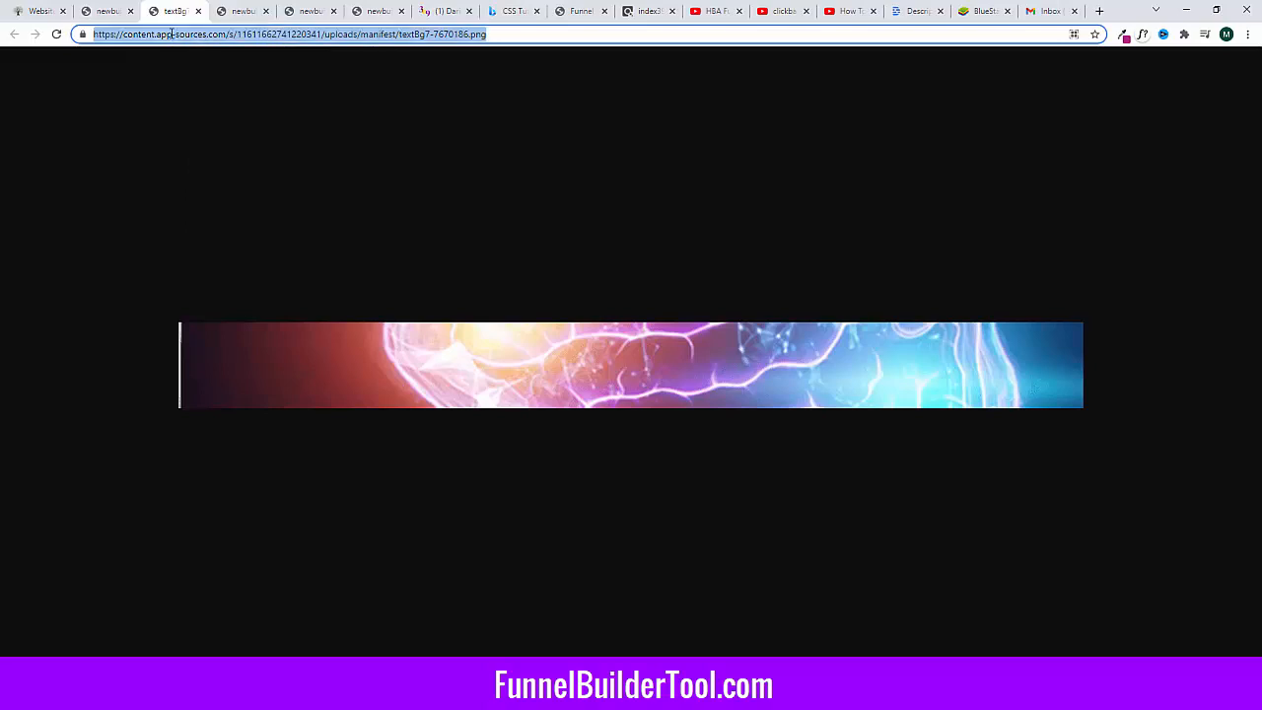
{"action": "right_click", "coordinate": [171, 36]}
{"action": "left_click", "coordinate": [221, 117]}
{"action": "key", "text": "alt+Tab"}
{"action": "left_click_drag", "start_coordinate": [333, 450], "coordinate": [99, 362]}
{"action": "key", "text": "ctrl+v"}
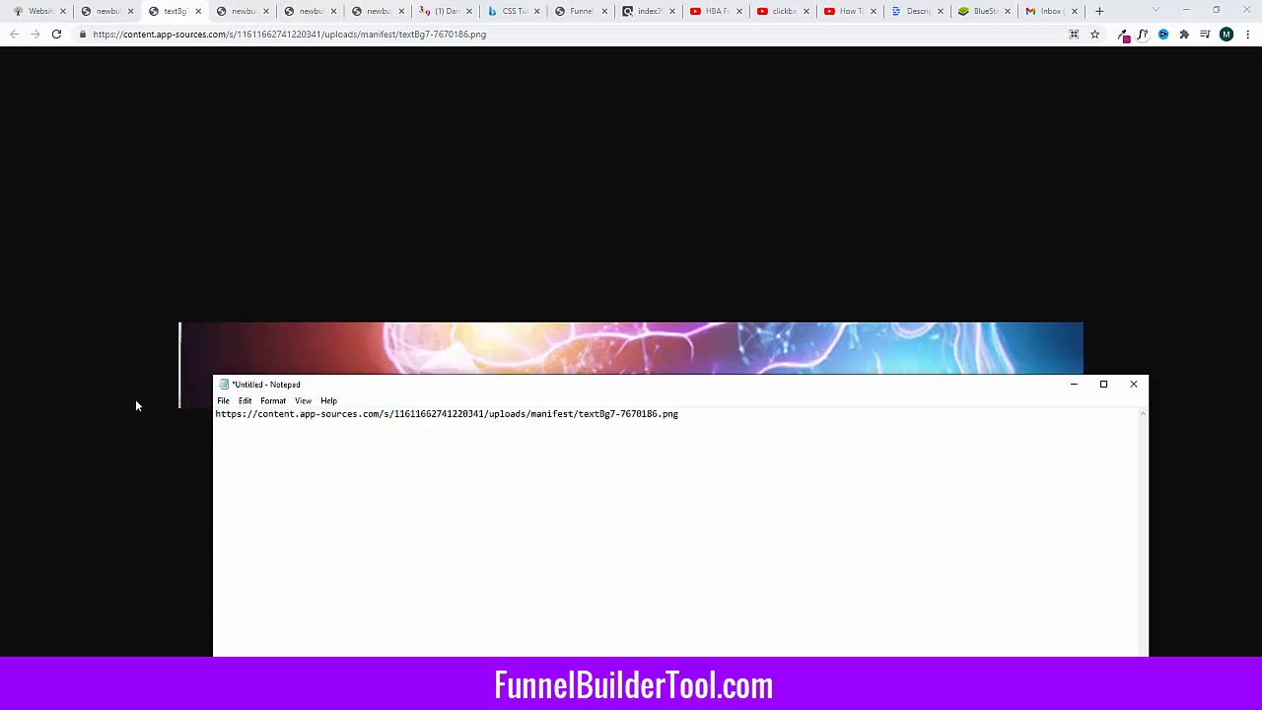
Step: Inspect the "Discover The Simple 3 DIGIT MANIFESTATION CODE" headline's markup on the live page
{"action": "left_click", "coordinate": [91, 12]}
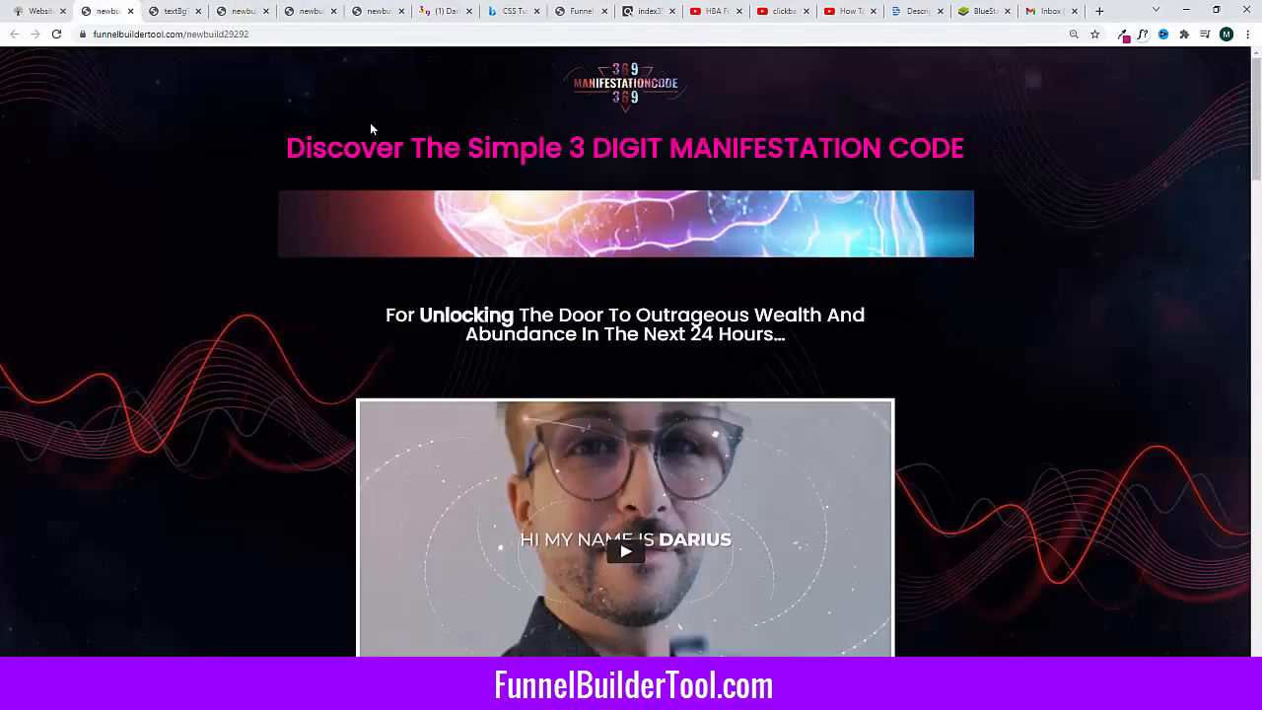
{"action": "left_click_drag", "start_coordinate": [286, 147], "coordinate": [234, 152]}
{"action": "left_click", "coordinate": [969, 153]}
{"action": "right_click", "coordinate": [427, 164]}
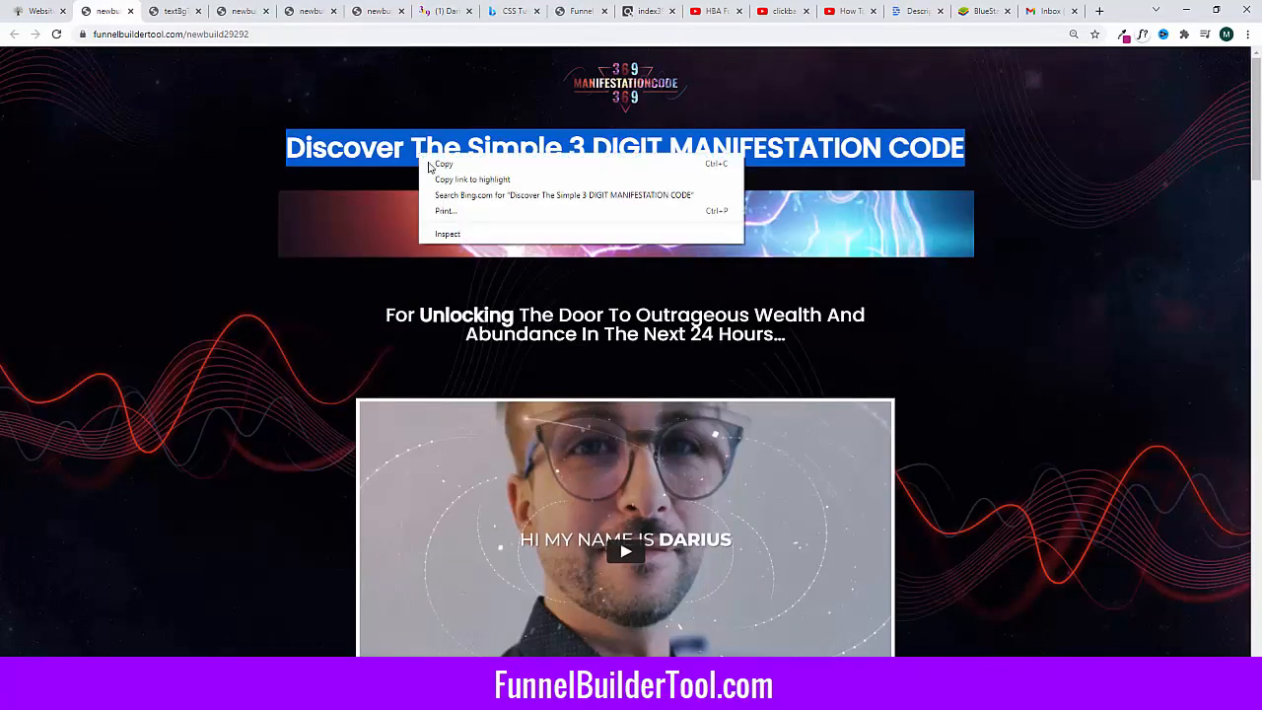
{"action": "left_click", "coordinate": [483, 235]}
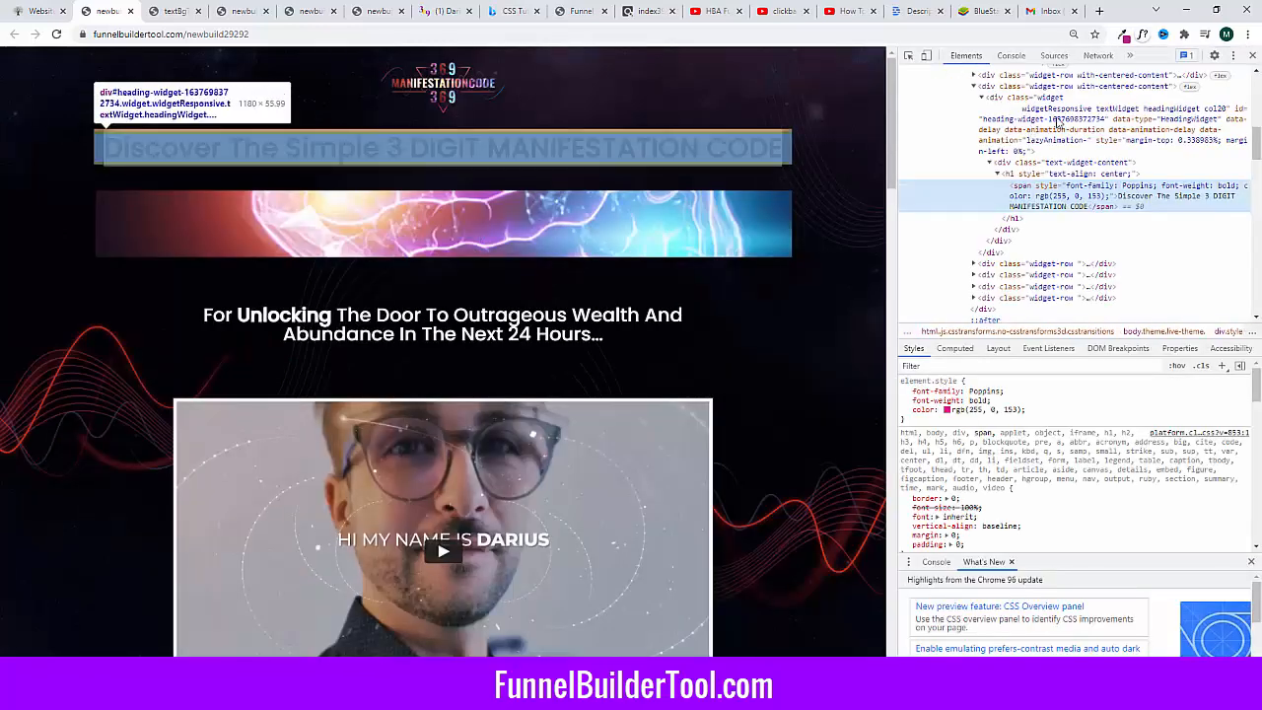
{"action": "left_click", "coordinate": [1054, 123]}
{"action": "double_click", "coordinate": [1104, 123]}
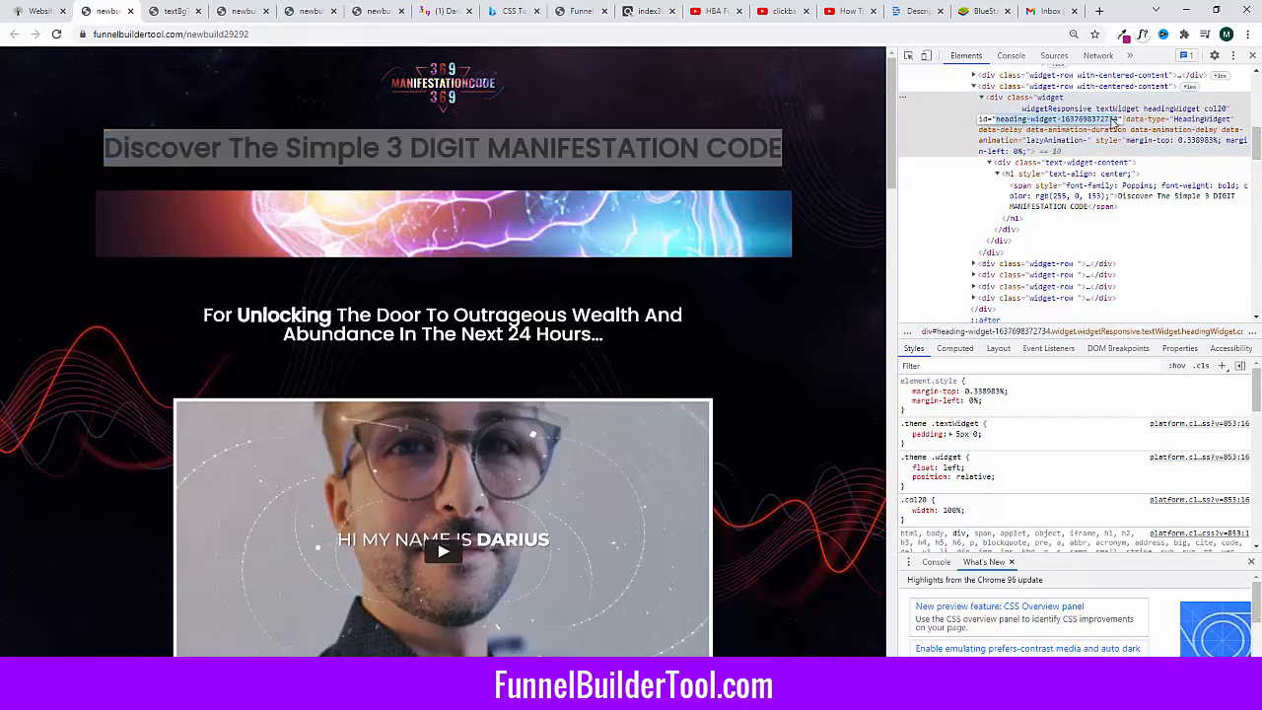
{"action": "right_click", "coordinate": [1106, 123]}
{"action": "left_click", "coordinate": [1045, 172]}
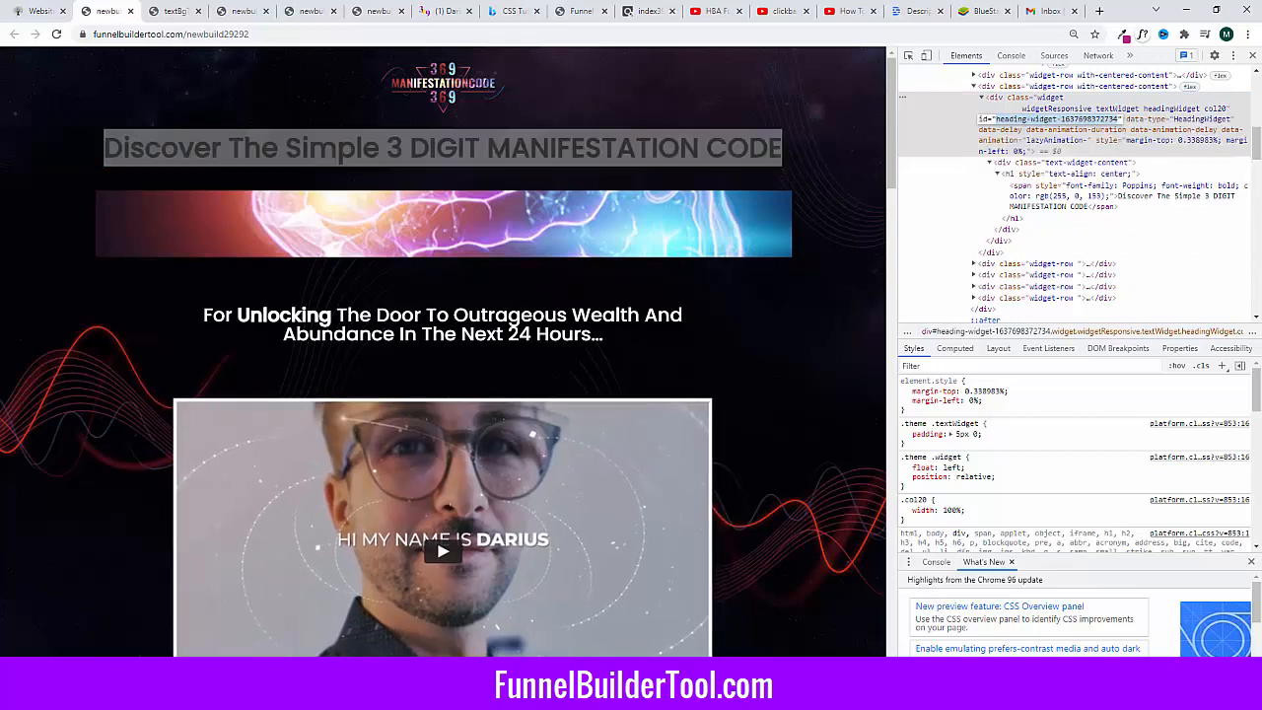
{"action": "key", "text": "alt+Tab"}
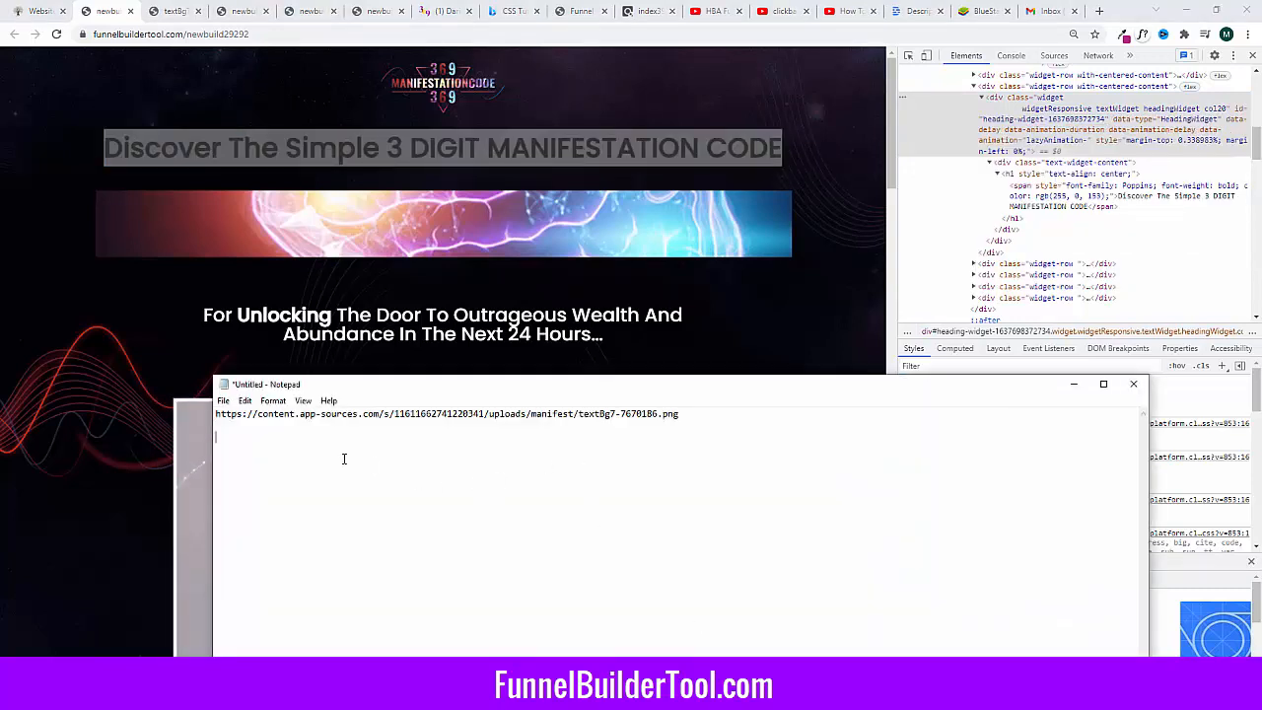
{"action": "key", "text": "ctrl+v"}
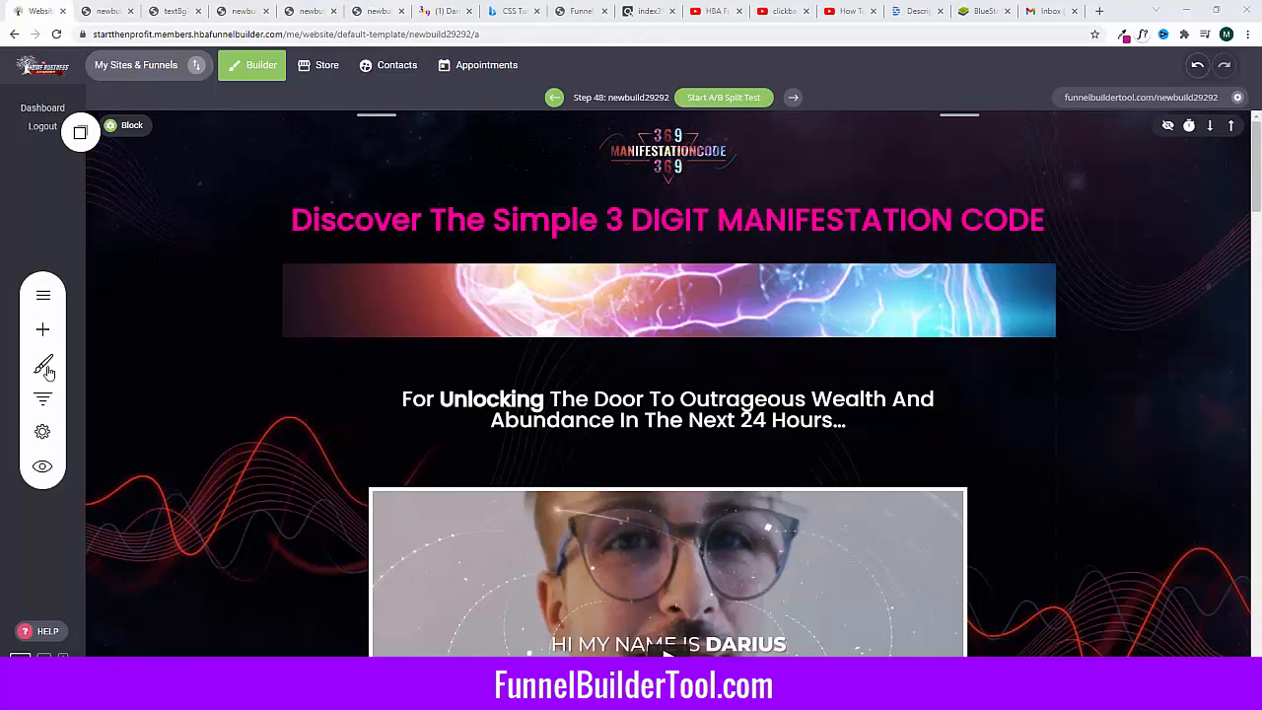
Step: Paste the .text3 text-background rule into the funnel builder's page-only CSS code
{"action": "left_click", "coordinate": [42, 431]}
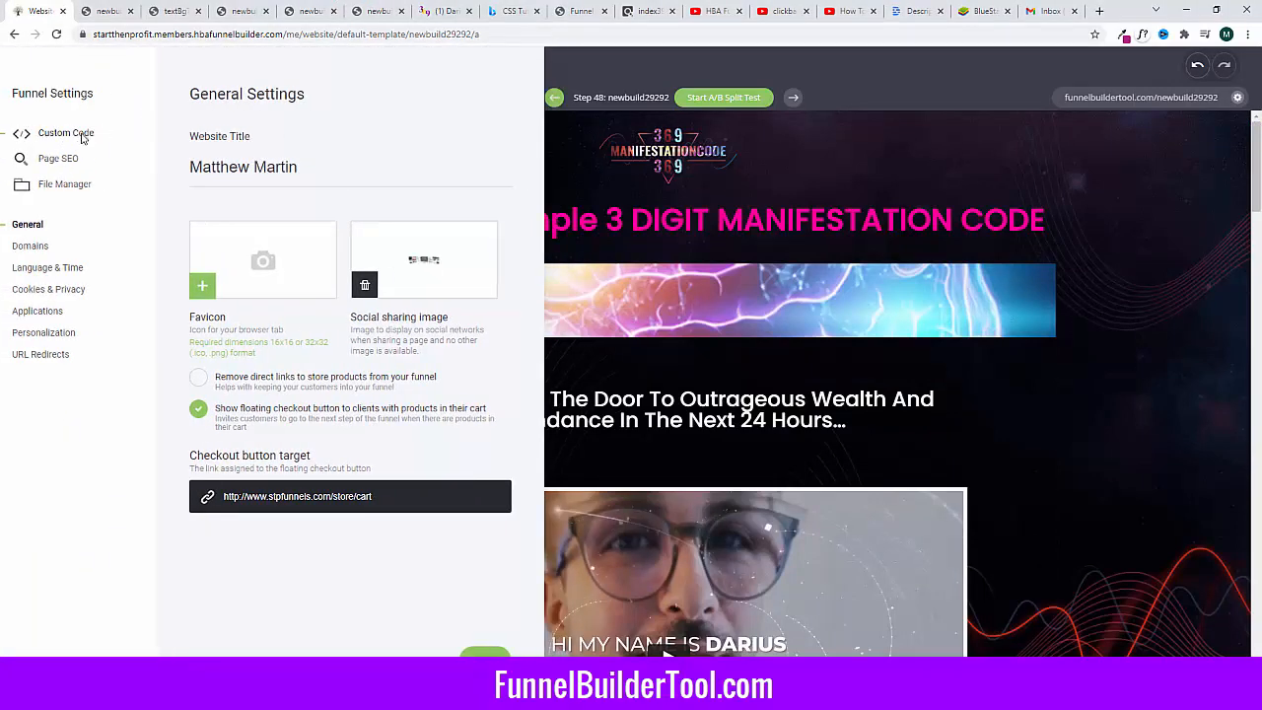
{"action": "left_click", "coordinate": [83, 134]}
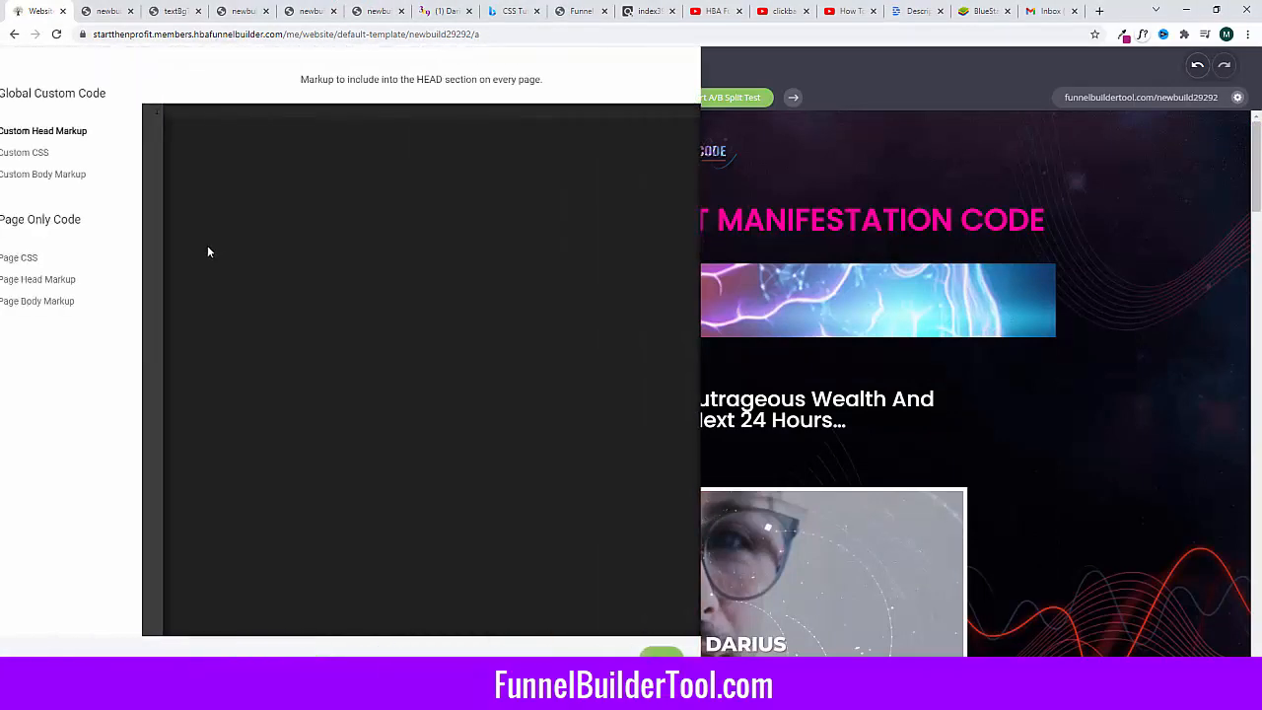
{"action": "left_click", "coordinate": [39, 258]}
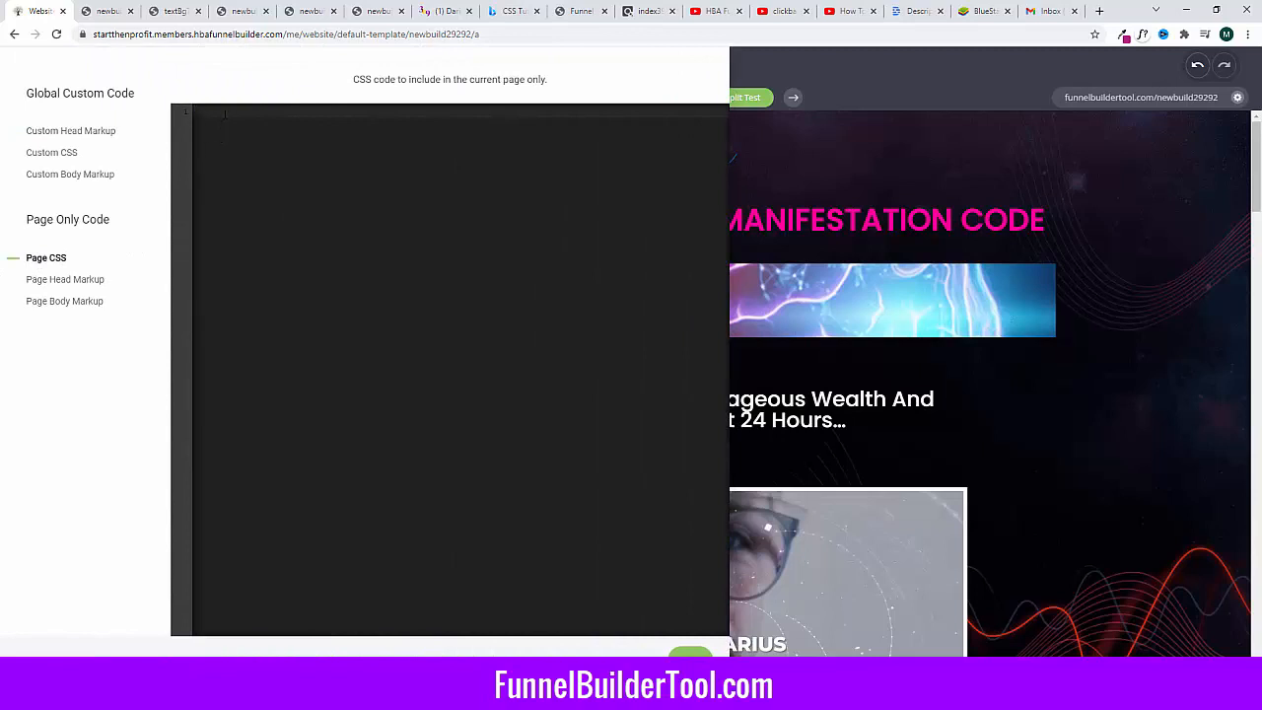
{"action": "key", "text": "ctrl+v"}
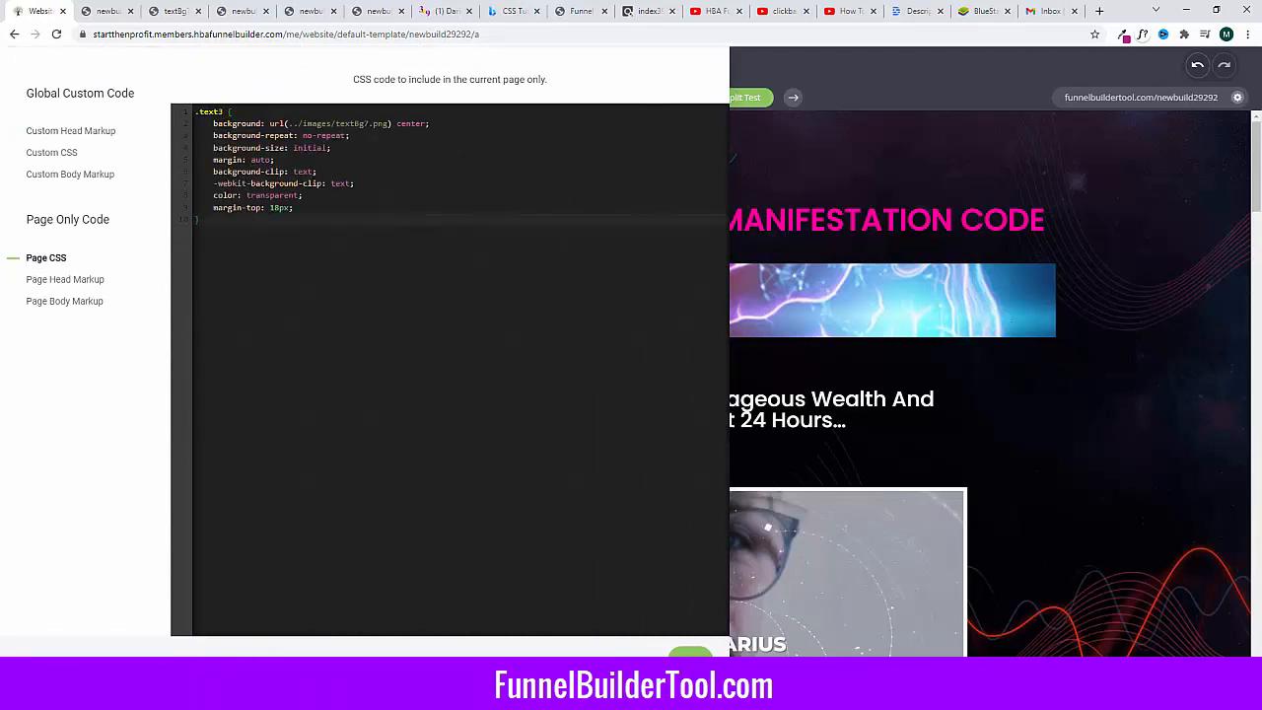
Step: Replace the ../images/textBg7.png path in the .text3 background rule with the full image address stored in Notepad
{"action": "key", "text": "alt+Tab"}
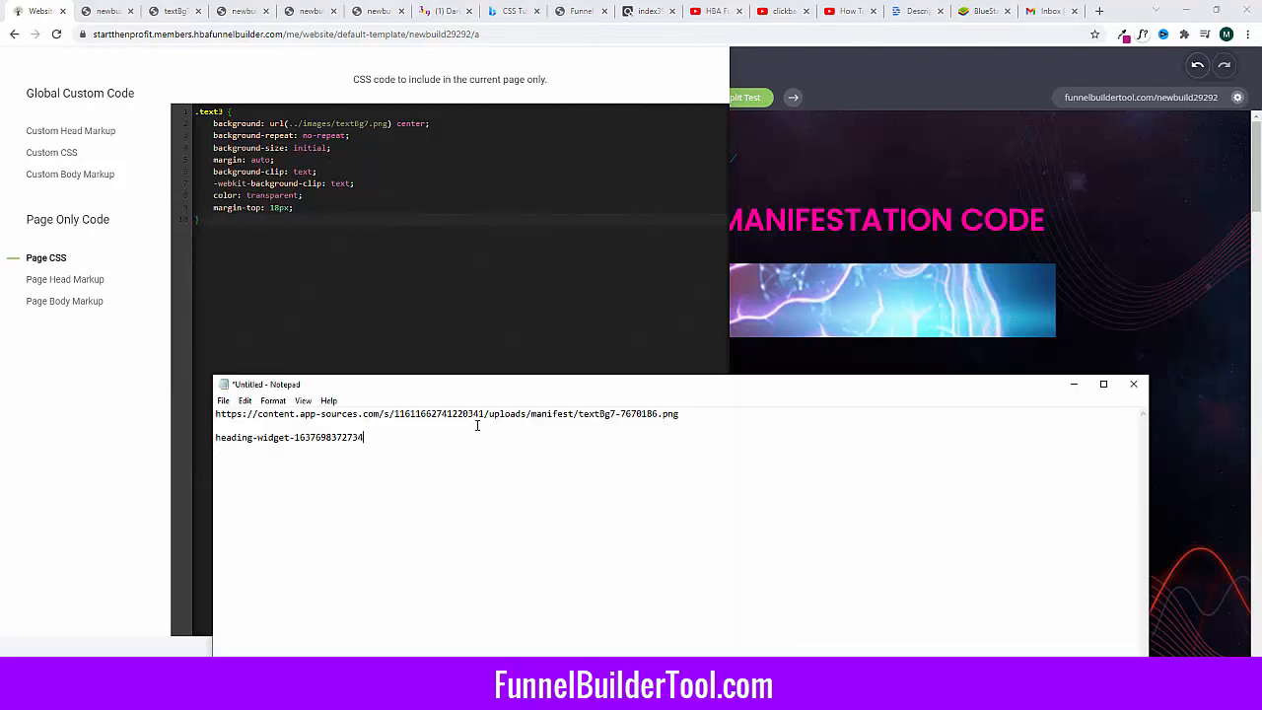
{"action": "left_click_drag", "start_coordinate": [690, 413], "coordinate": [204, 415]}
{"action": "right_click", "coordinate": [254, 417]}
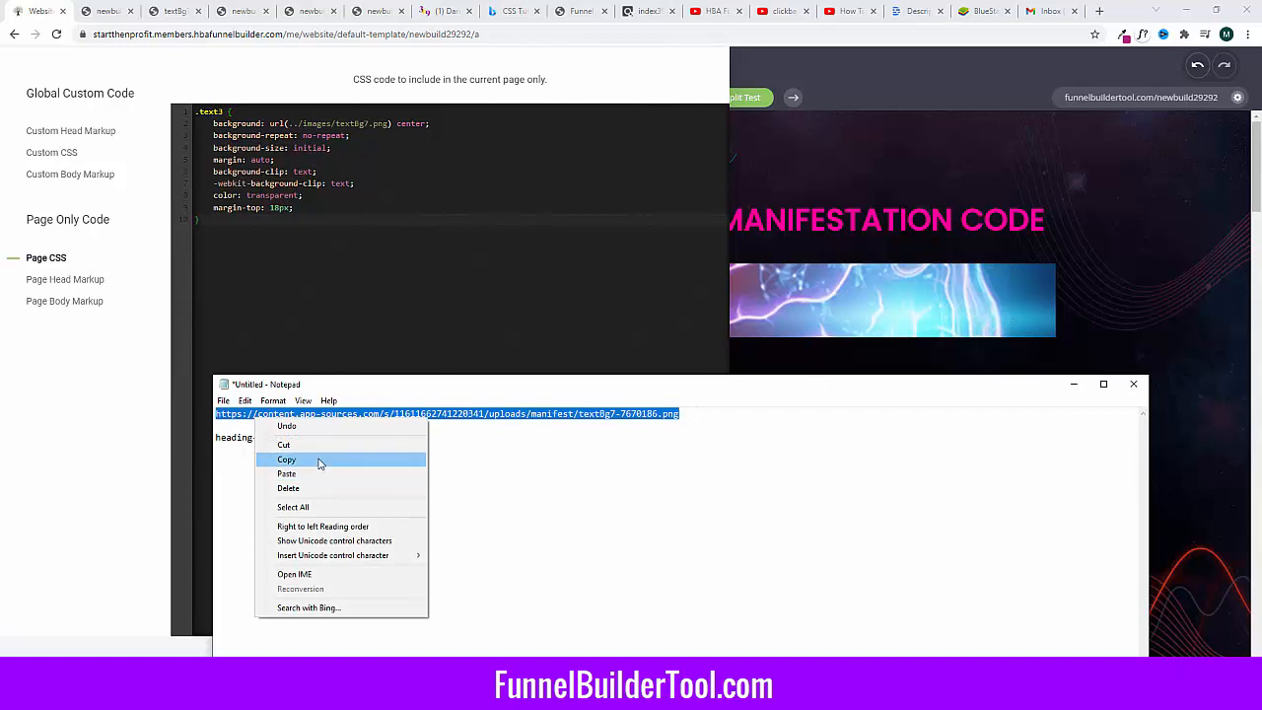
{"action": "left_click", "coordinate": [322, 457]}
{"action": "left_click_drag", "start_coordinate": [288, 125], "coordinate": [388, 124]}
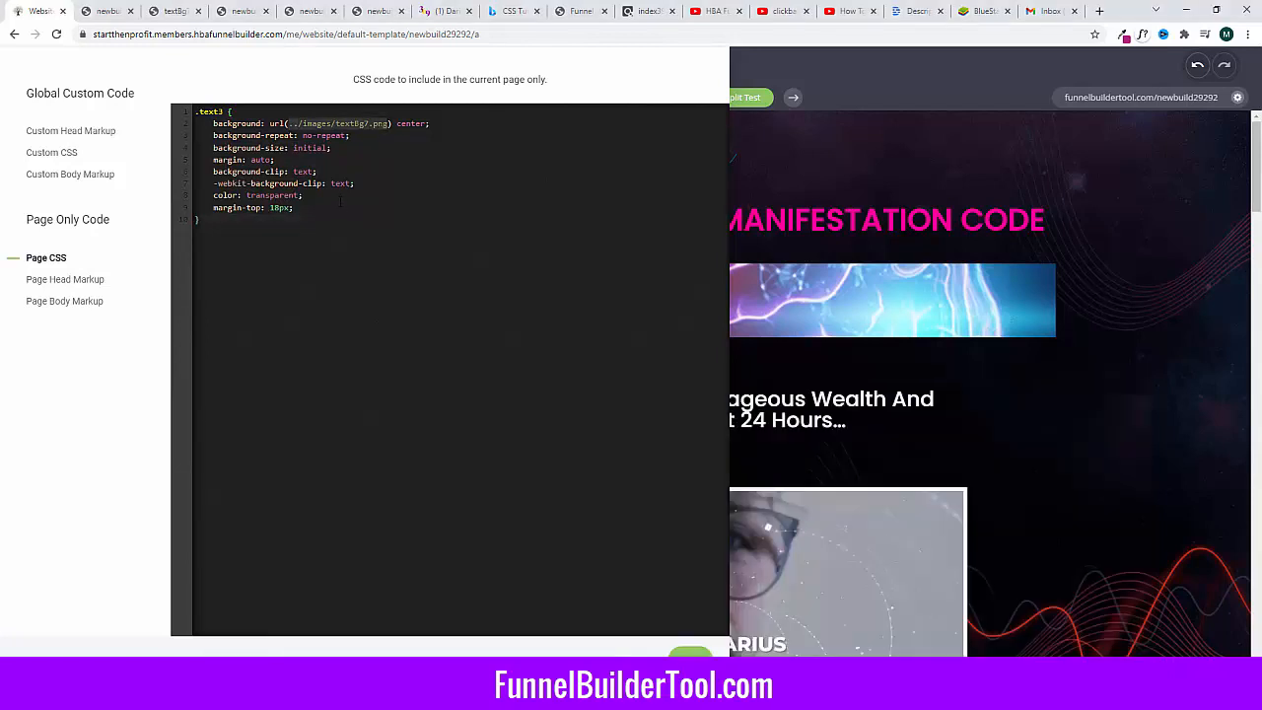
{"action": "key", "text": "ctrl+v"}
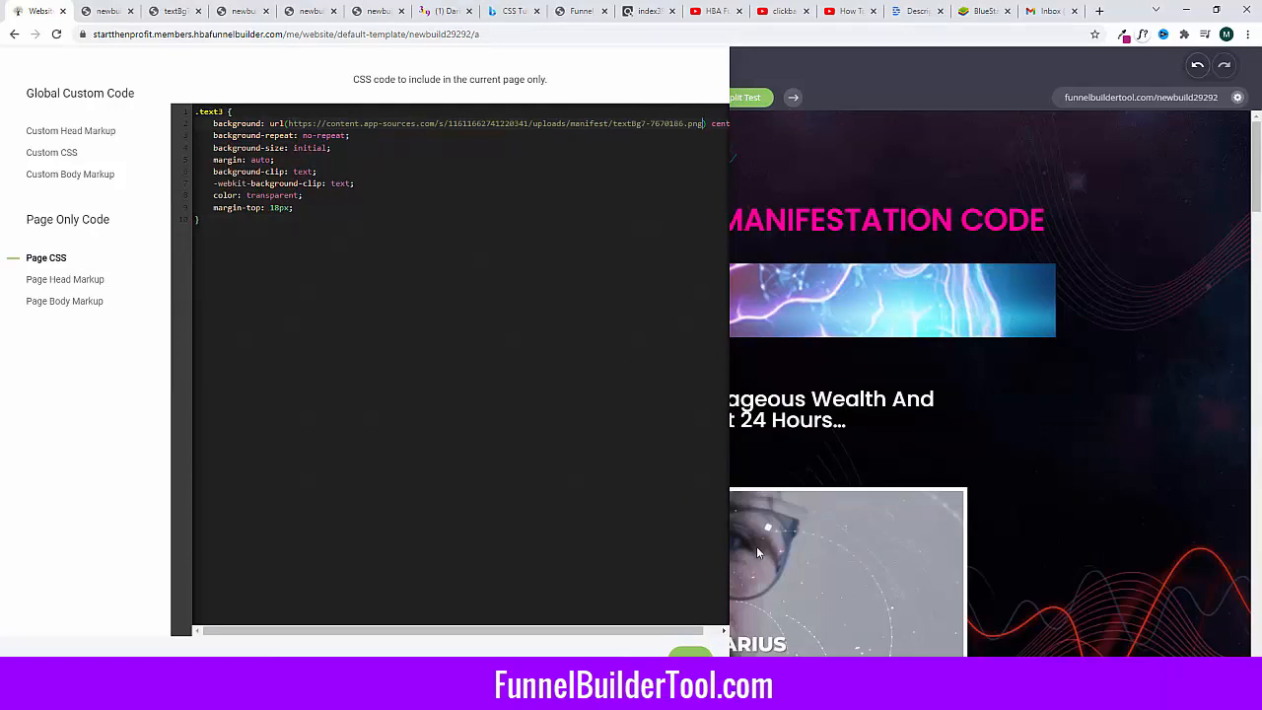
{"action": "key", "text": "alt+Tab"}
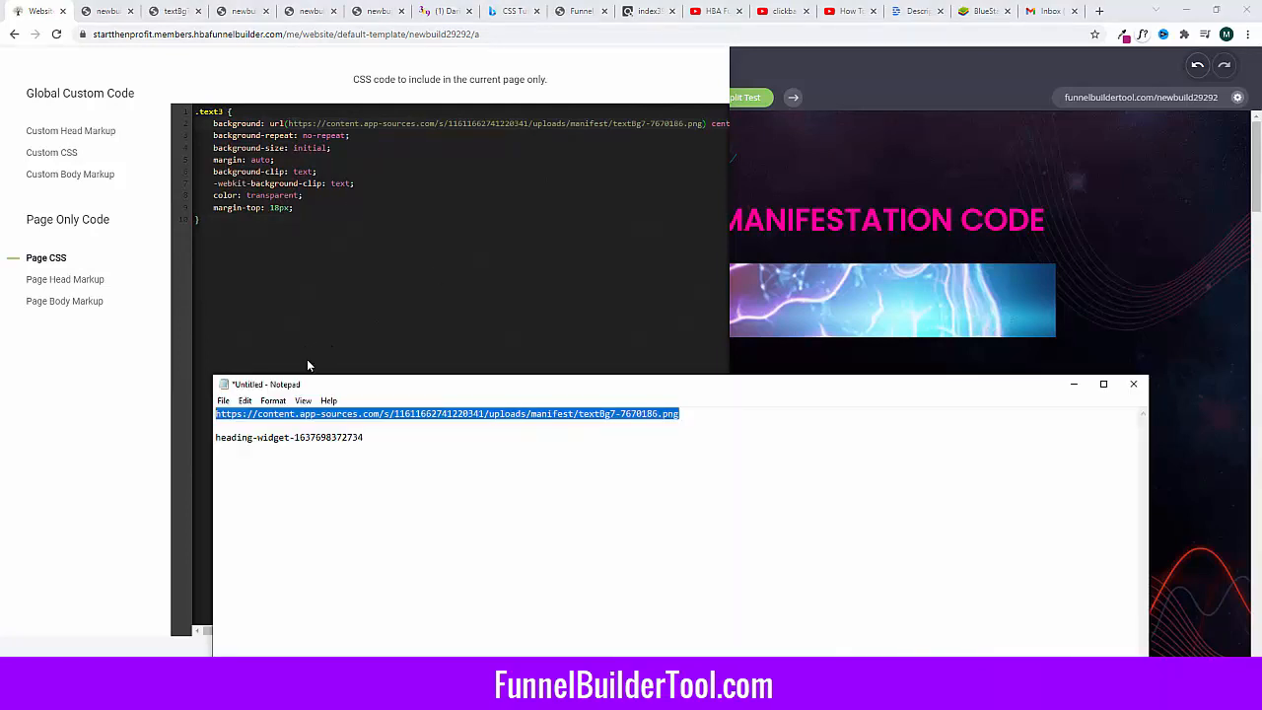
{"action": "left_click_drag", "start_coordinate": [377, 443], "coordinate": [217, 437]}
{"action": "right_click", "coordinate": [249, 442]}
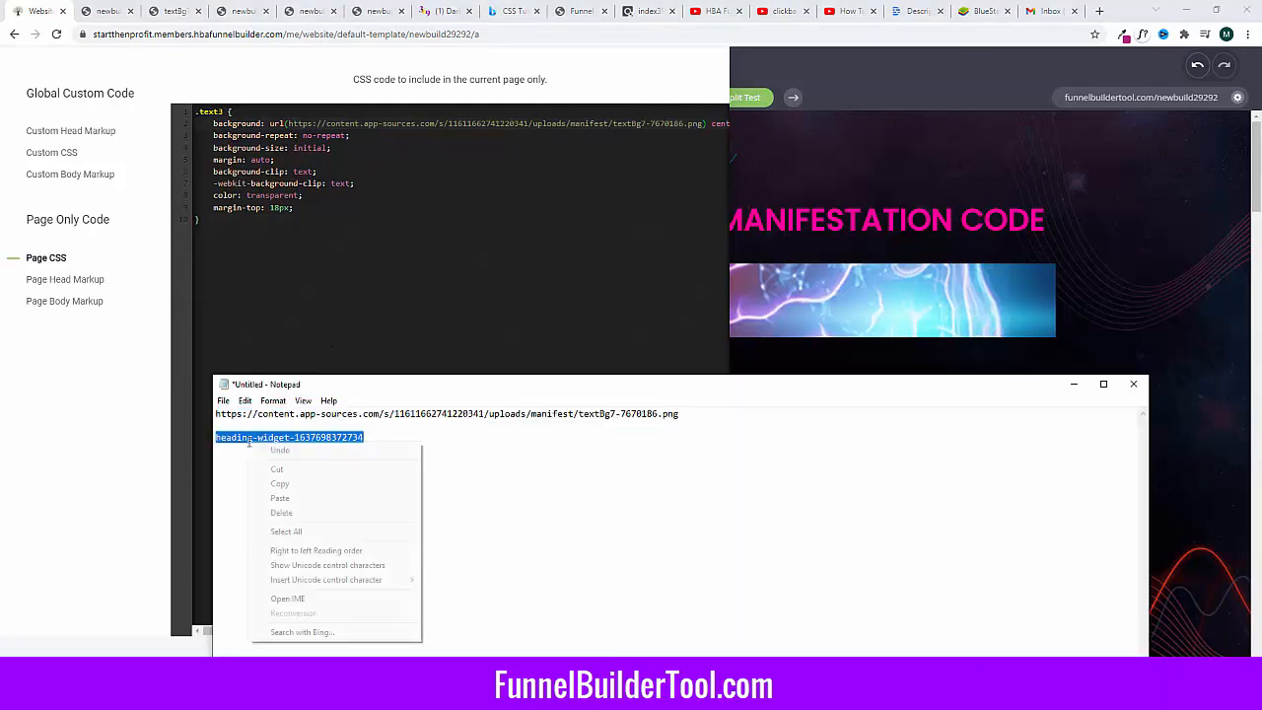
{"action": "left_click", "coordinate": [282, 483]}
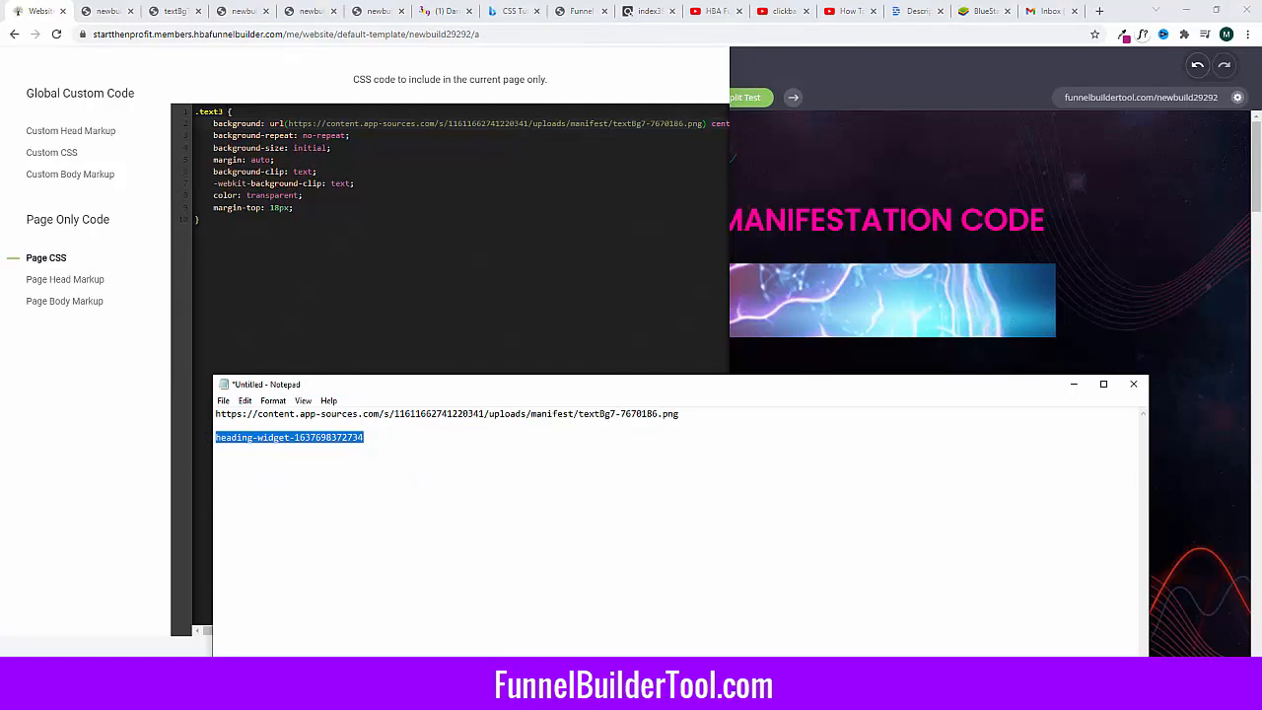
{"action": "key", "text": "alt+Tab"}
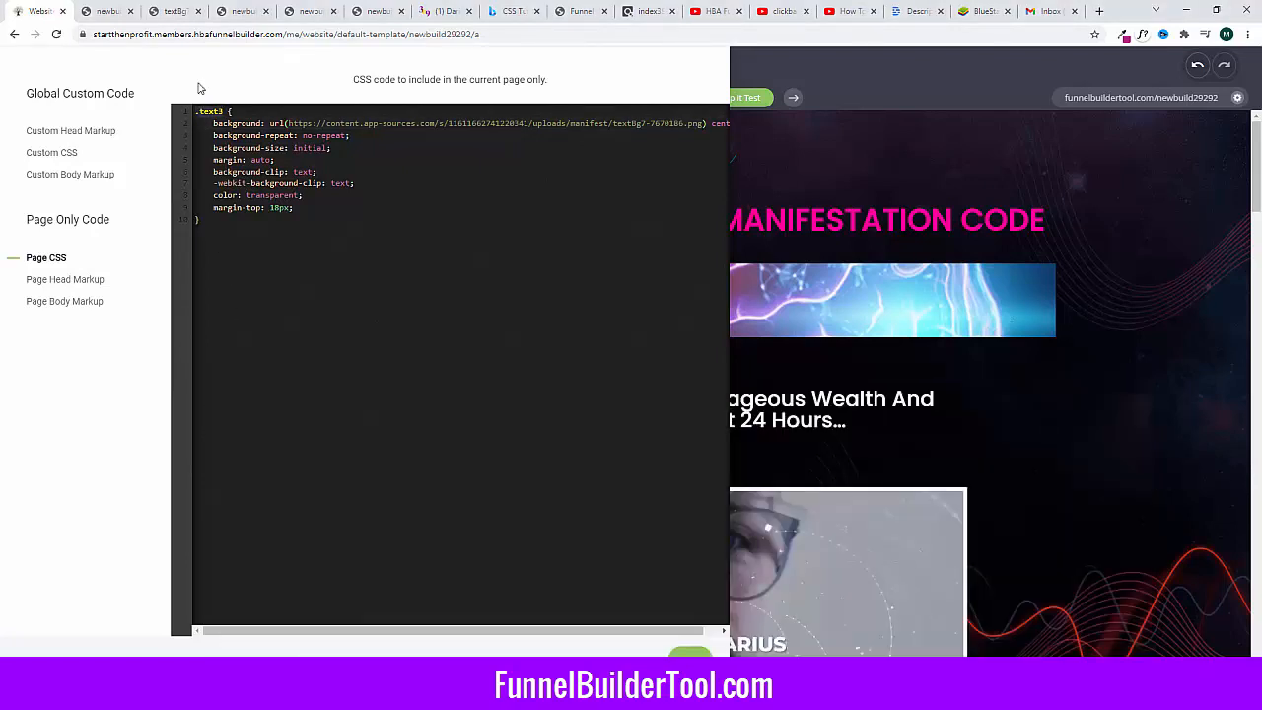
{"action": "type", "text": "#"}
{"action": "key", "text": "ctrl+v"}
{"action": "left_click", "coordinate": [690, 656]}
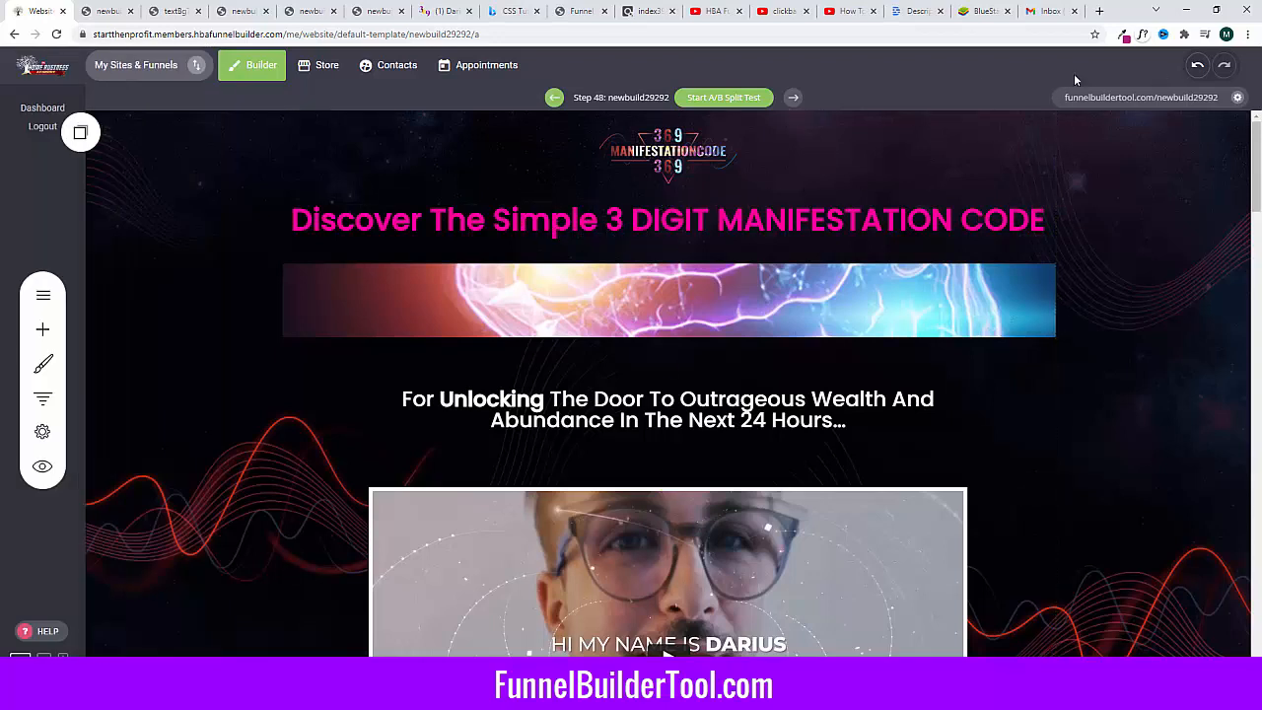
{"action": "left_click", "coordinate": [375, 36]}
{"action": "key", "text": "Return"}
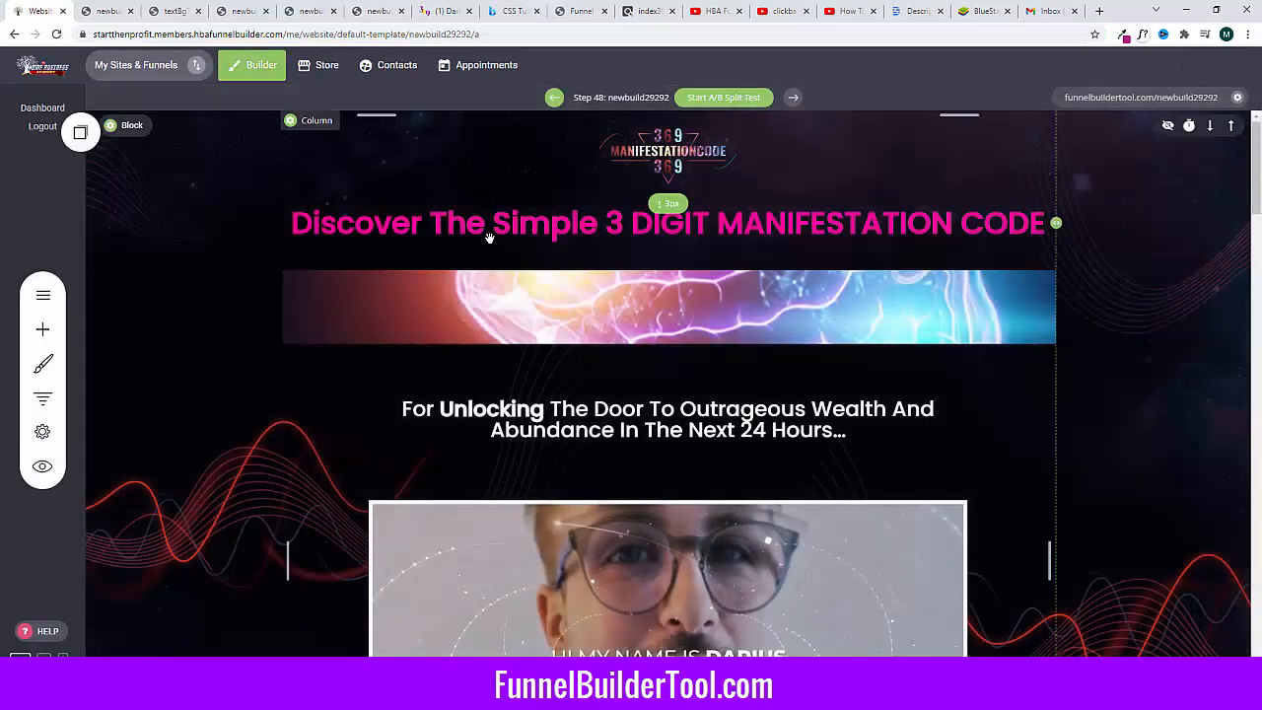
Step: Make the text colour of the whole "Discover The Simple 3 DIGIT MANIFESTATION CODE" headline fully transparent and save the page
{"action": "left_click", "coordinate": [508, 216]}
{"action": "double_click", "coordinate": [508, 219]}
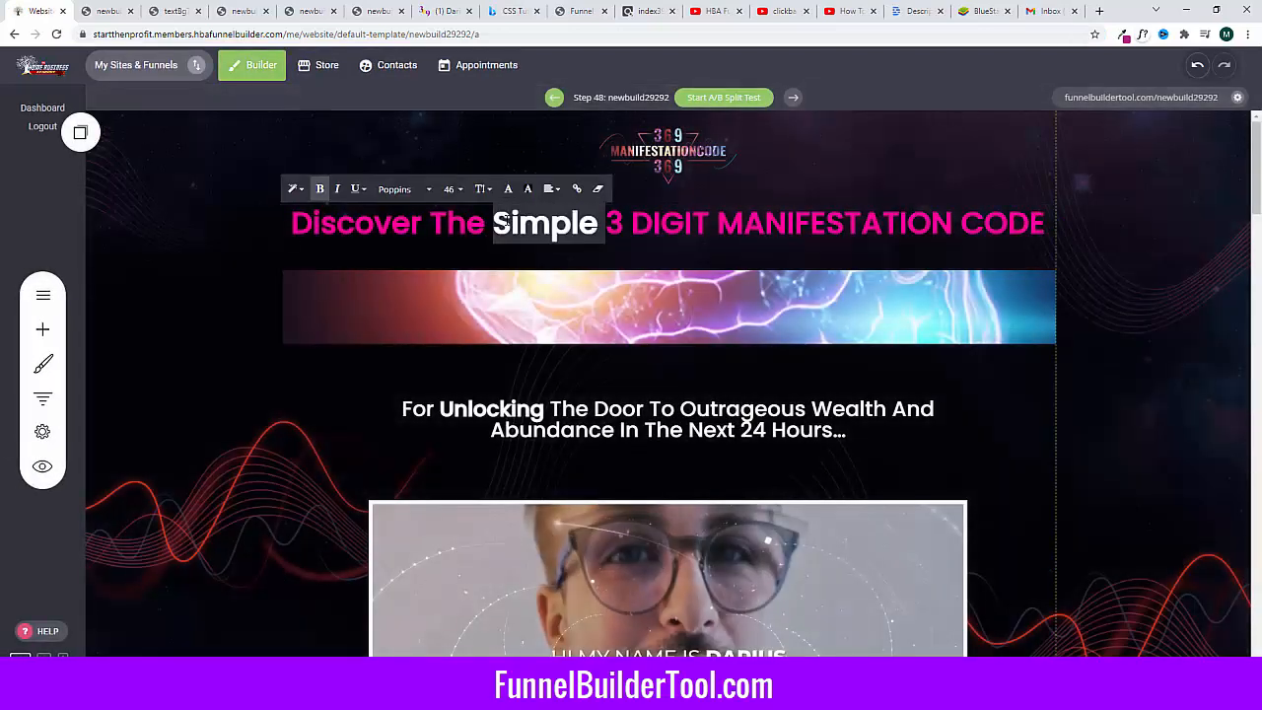
{"action": "triple_click", "coordinate": [508, 221]}
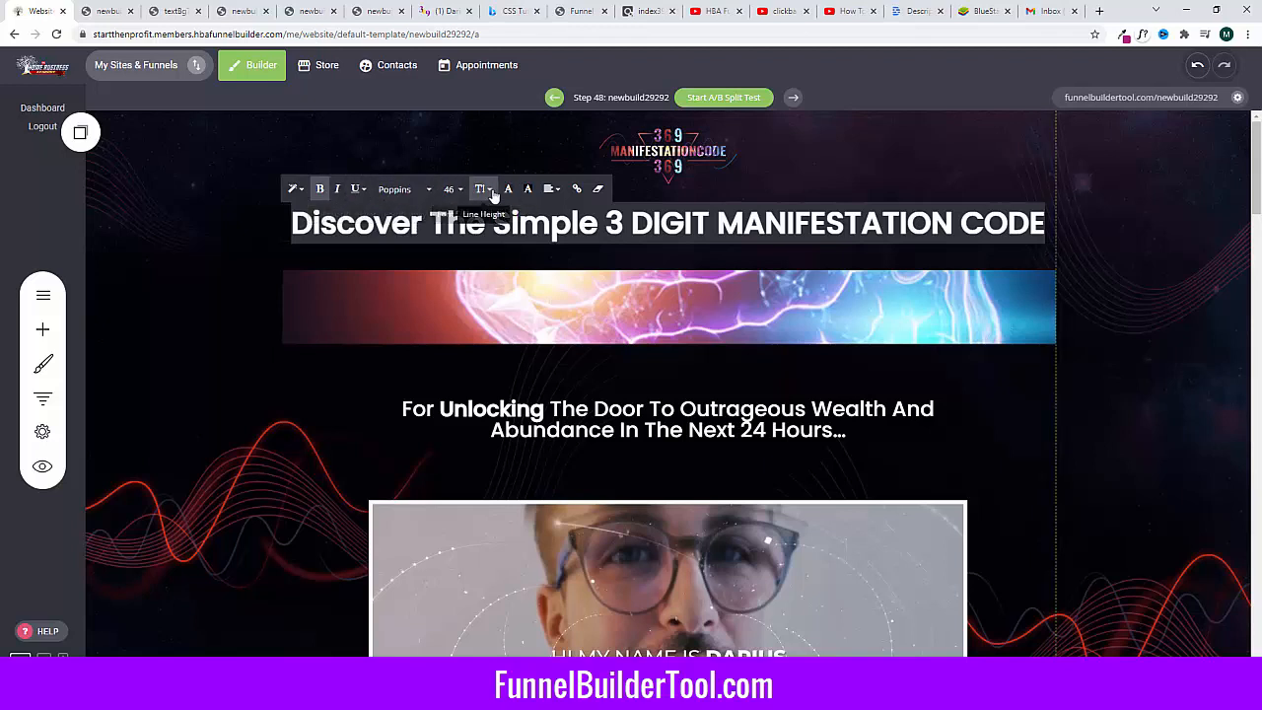
{"action": "left_click", "coordinate": [511, 189]}
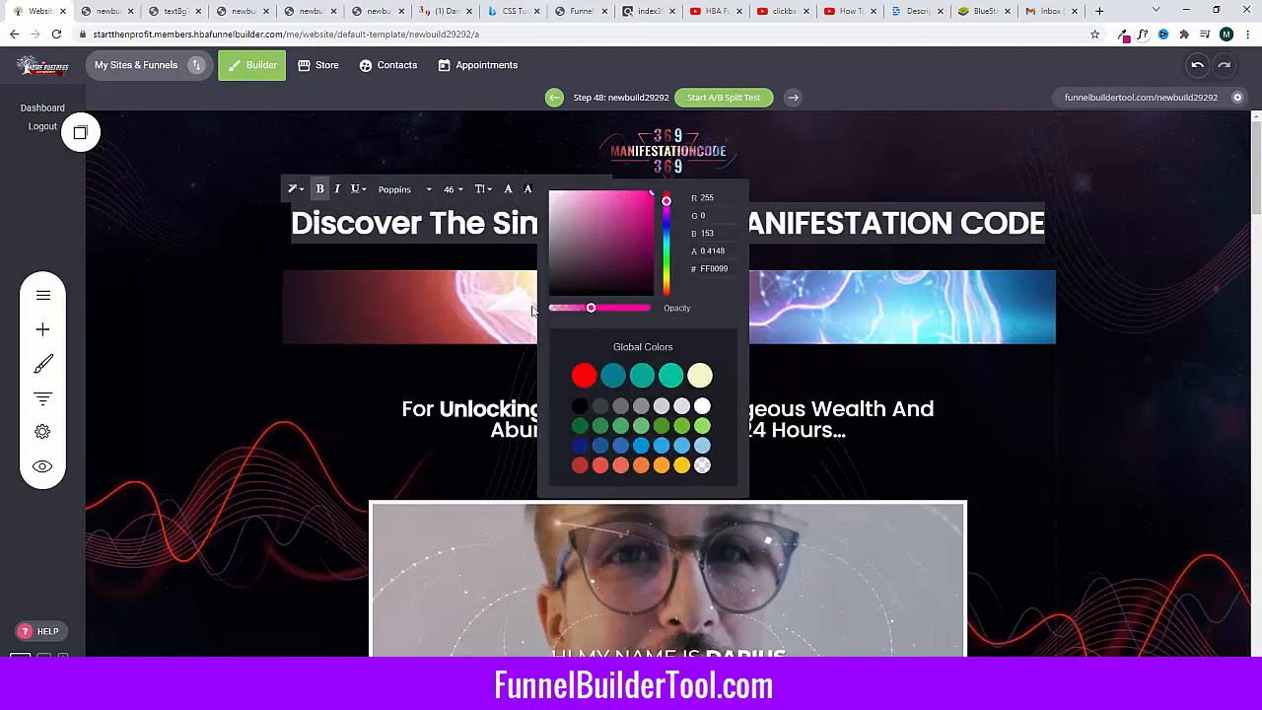
{"action": "left_click", "coordinate": [264, 243]}
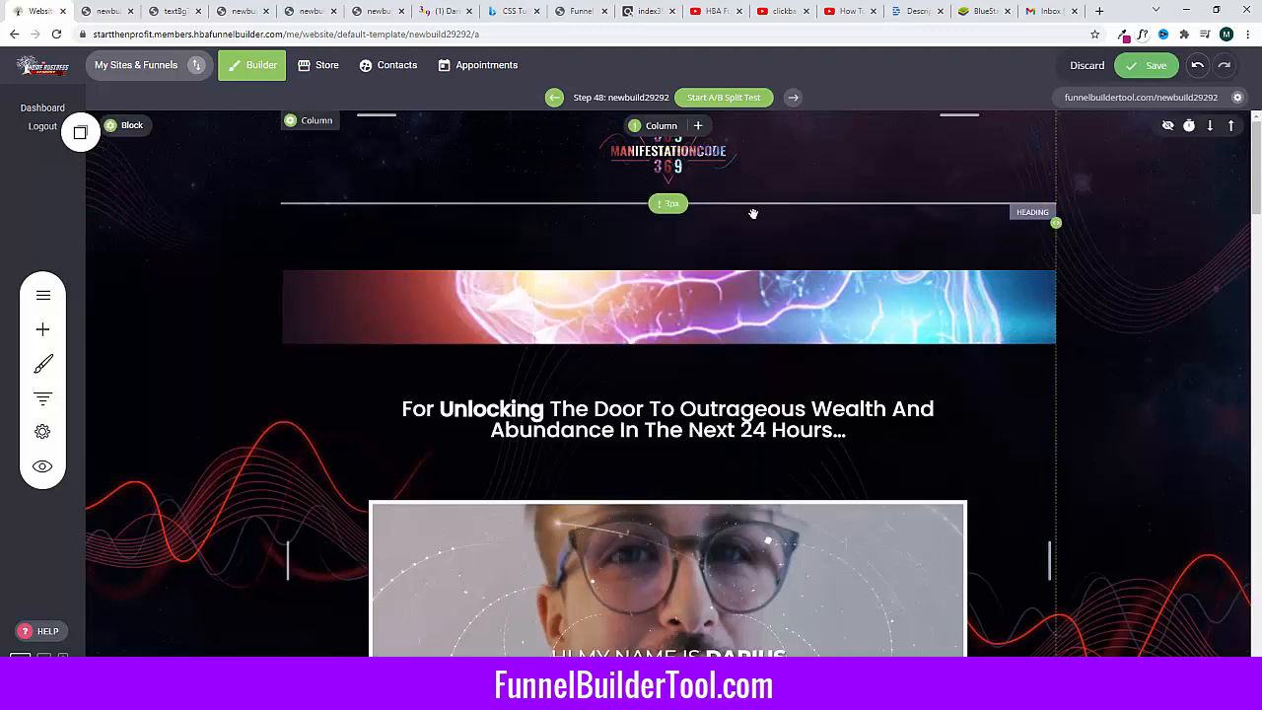
{"action": "left_click", "coordinate": [1149, 65]}
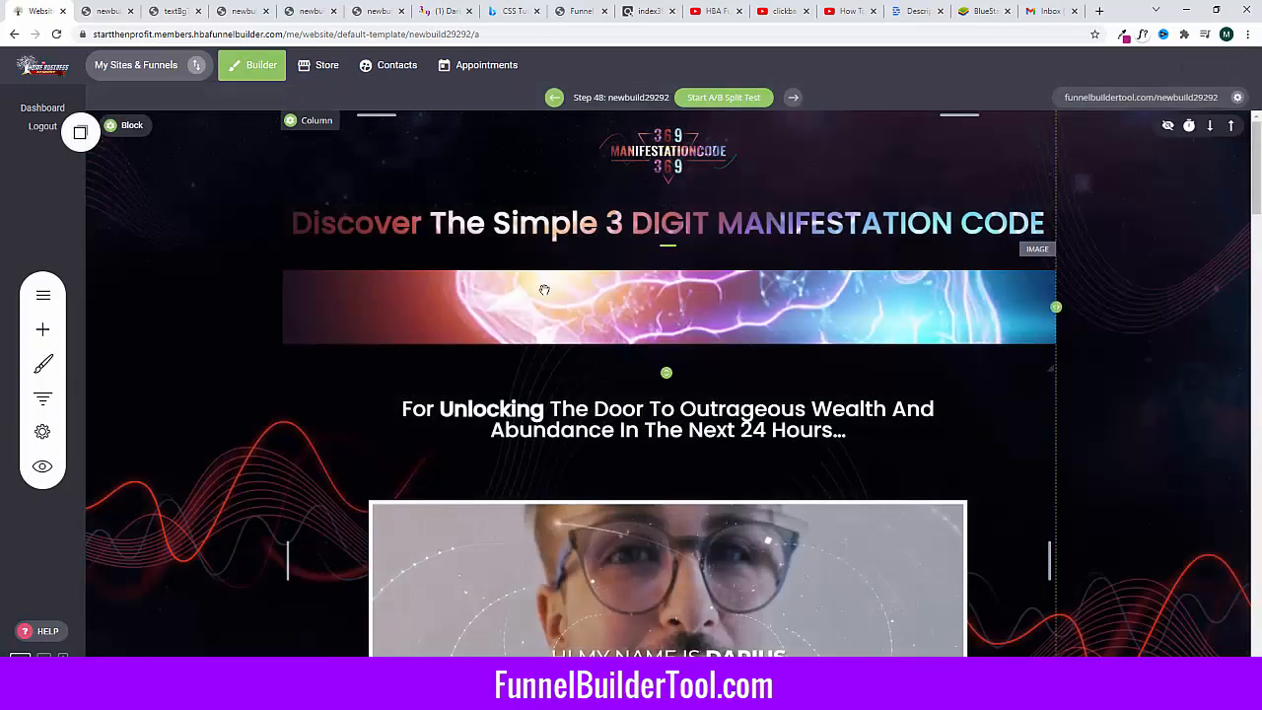
Step: Delete the brain banner image below the headline, save the page and view the live version
{"action": "left_click", "coordinate": [545, 290]}
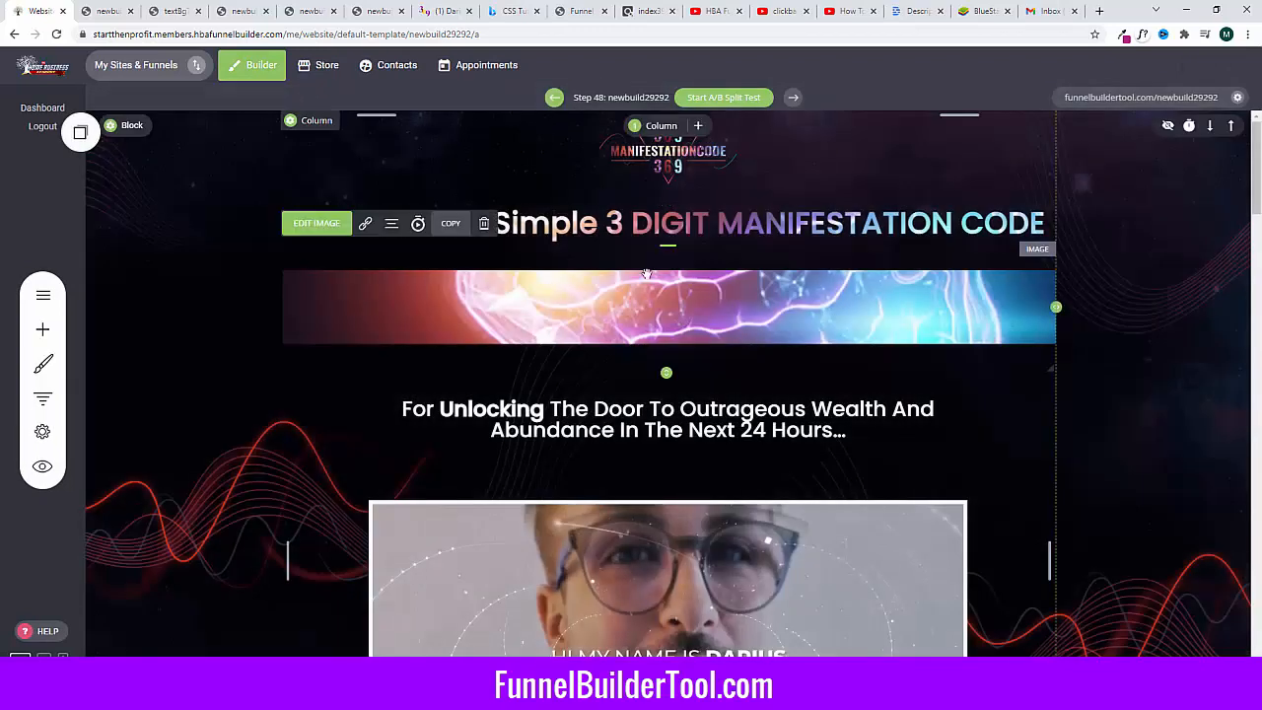
{"action": "left_click", "coordinate": [481, 224]}
{"action": "left_click", "coordinate": [680, 337]}
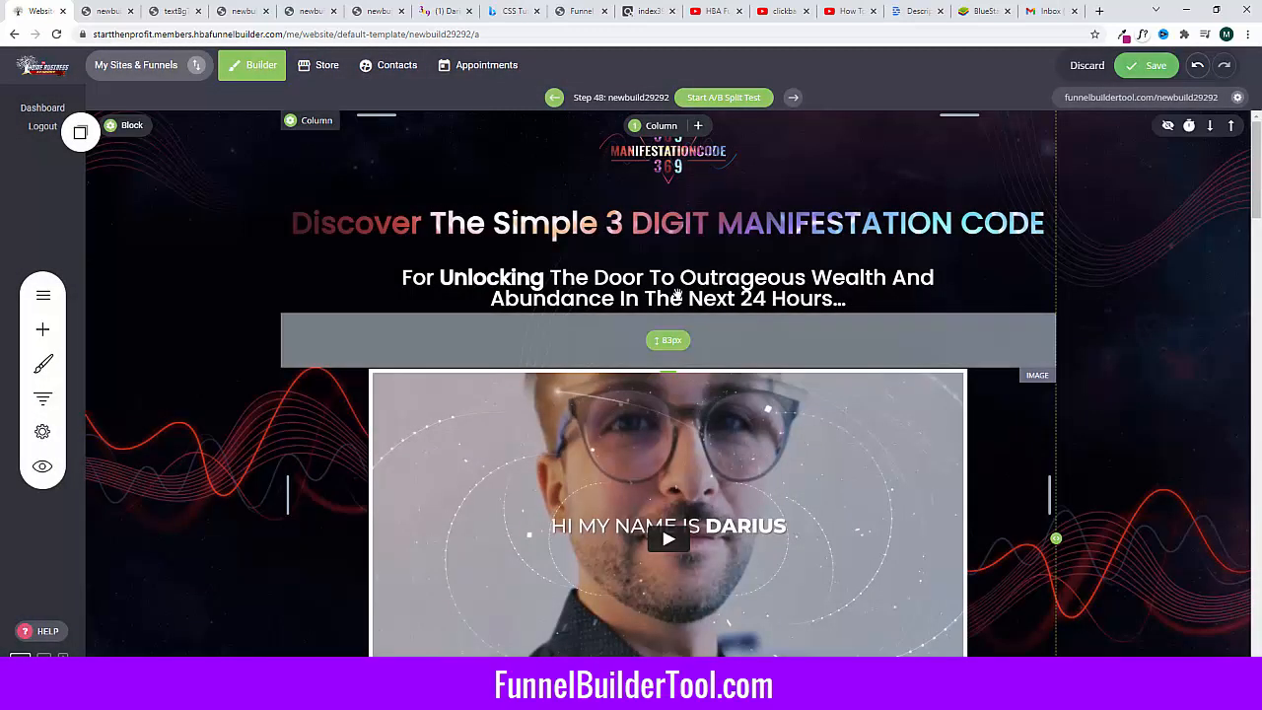
{"action": "left_click", "coordinate": [1149, 67]}
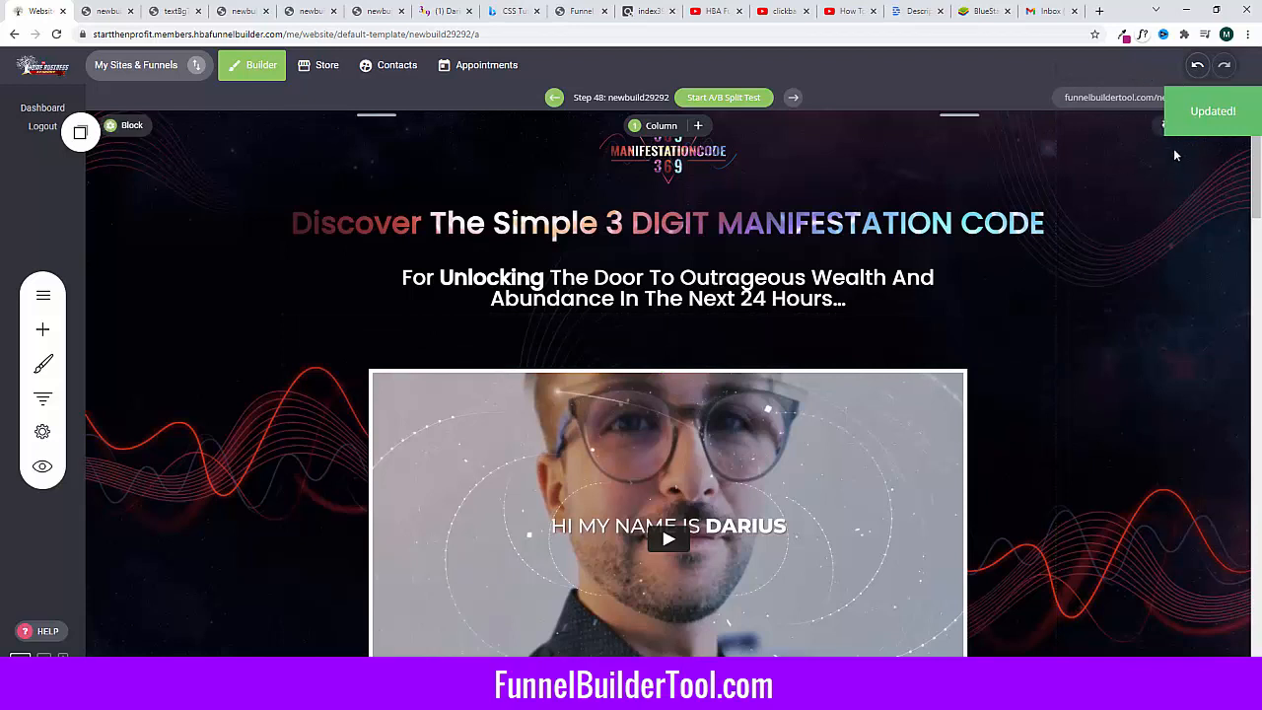
{"action": "left_click", "coordinate": [1147, 100]}
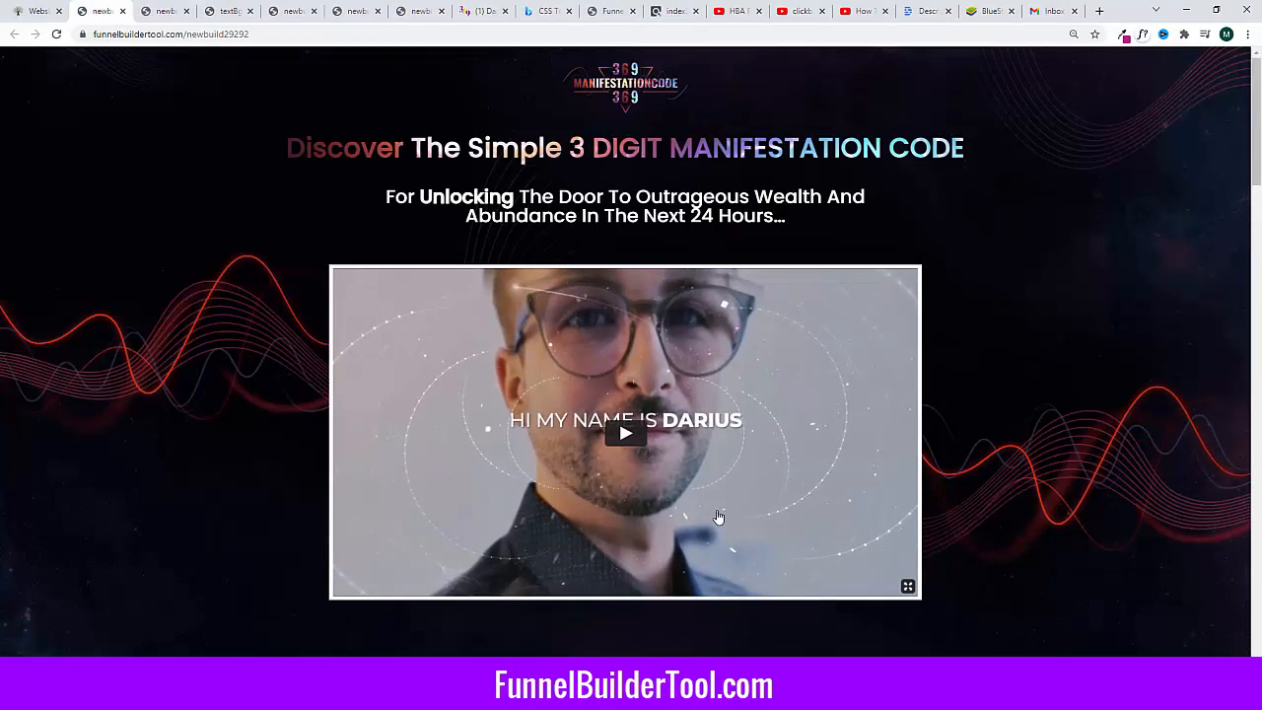
Step: Set the line height of the entire "For Unlocking The Door To Outrageous Wealth" subheadline to 1.4 in the builder and save
{"action": "left_click", "coordinate": [35, 17]}
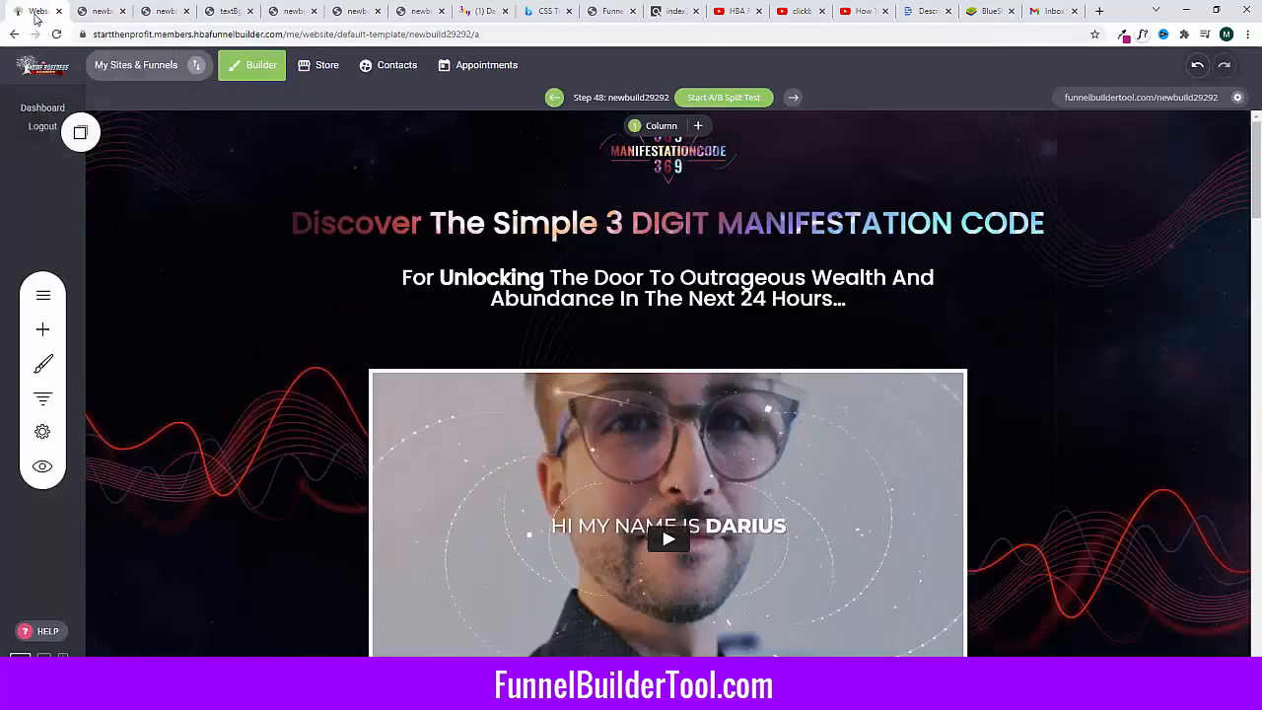
{"action": "triple_click", "coordinate": [585, 288]}
{"action": "left_click", "coordinate": [807, 277]}
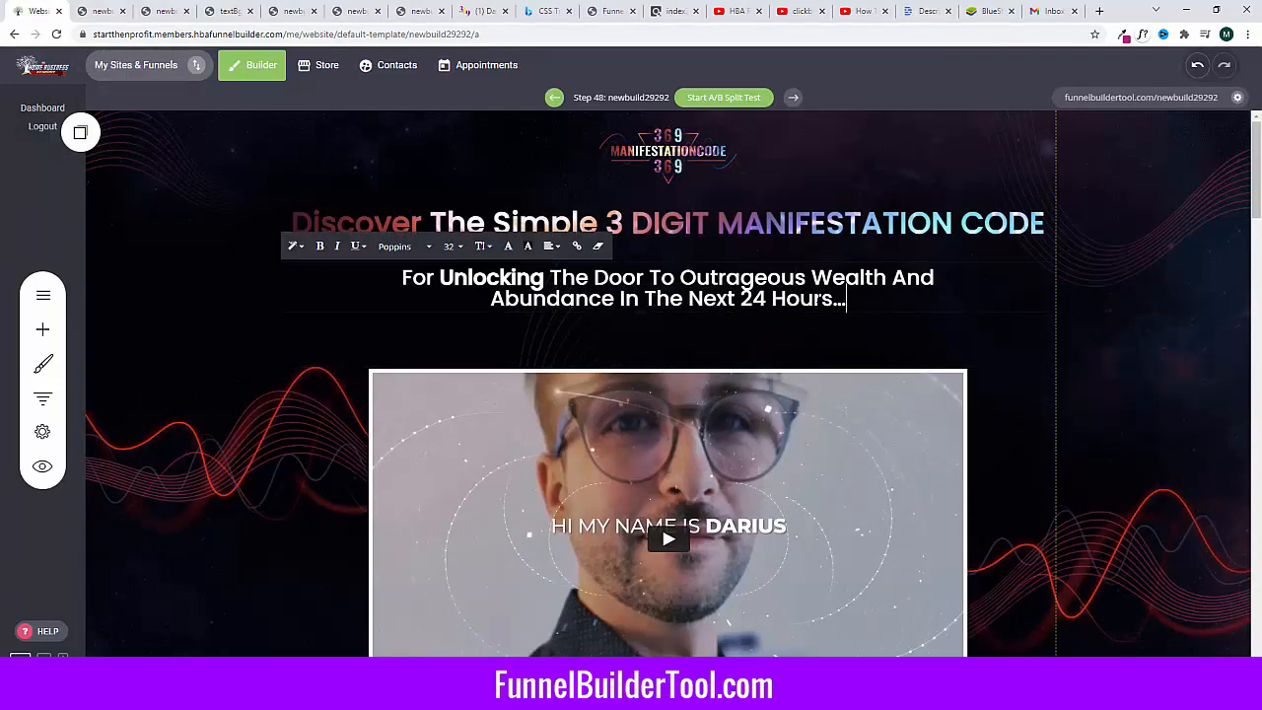
{"action": "left_click_drag", "start_coordinate": [846, 299], "coordinate": [401, 277]}
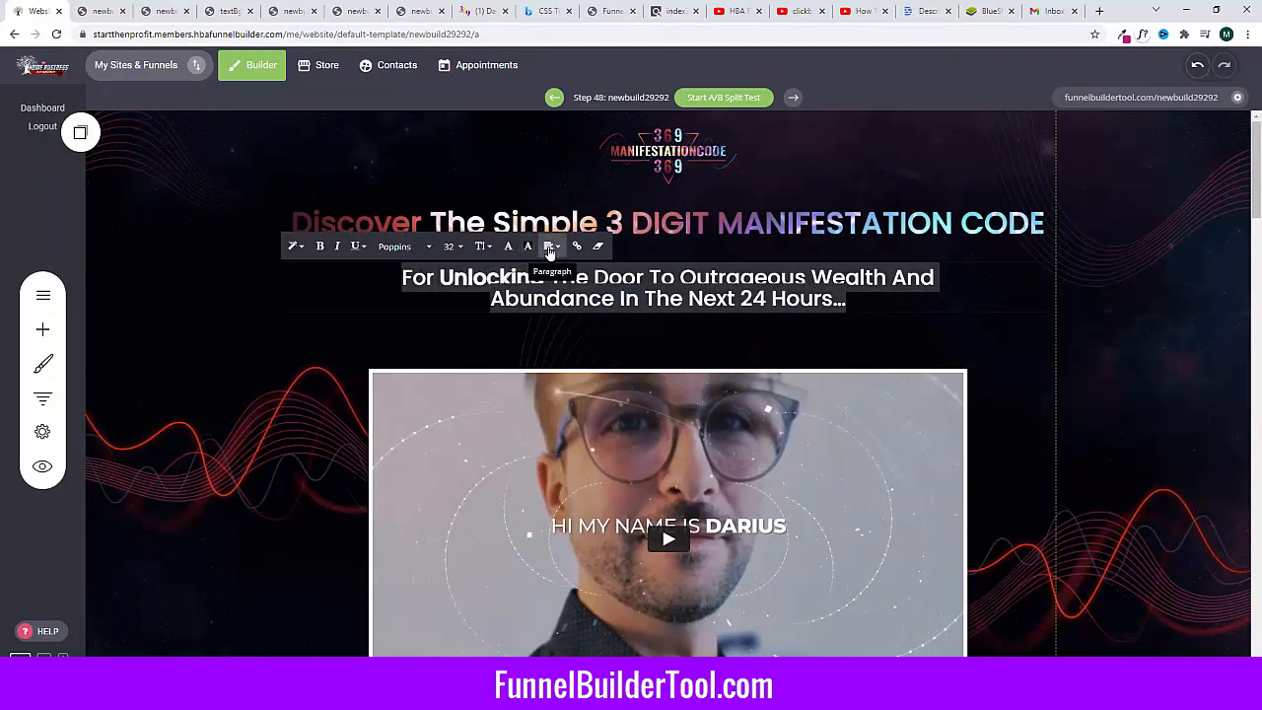
{"action": "left_click", "coordinate": [481, 247]}
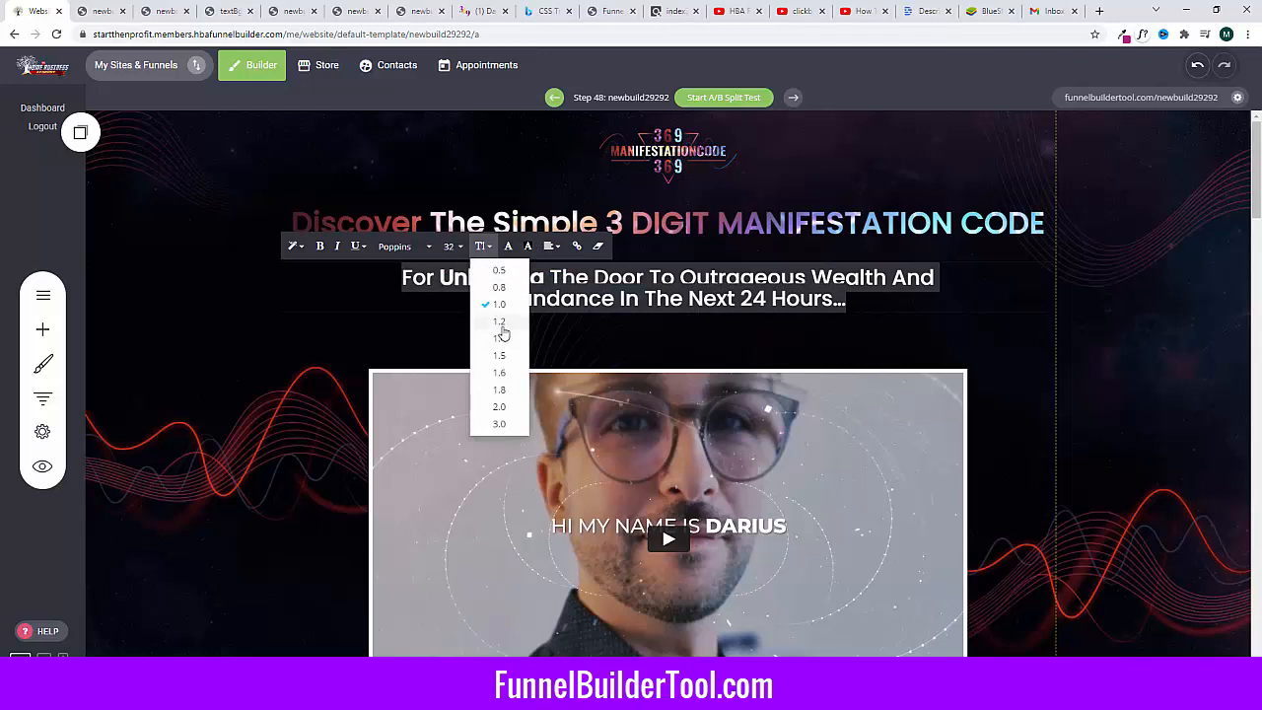
{"action": "left_click", "coordinate": [500, 323]}
{"action": "left_click", "coordinate": [481, 246]}
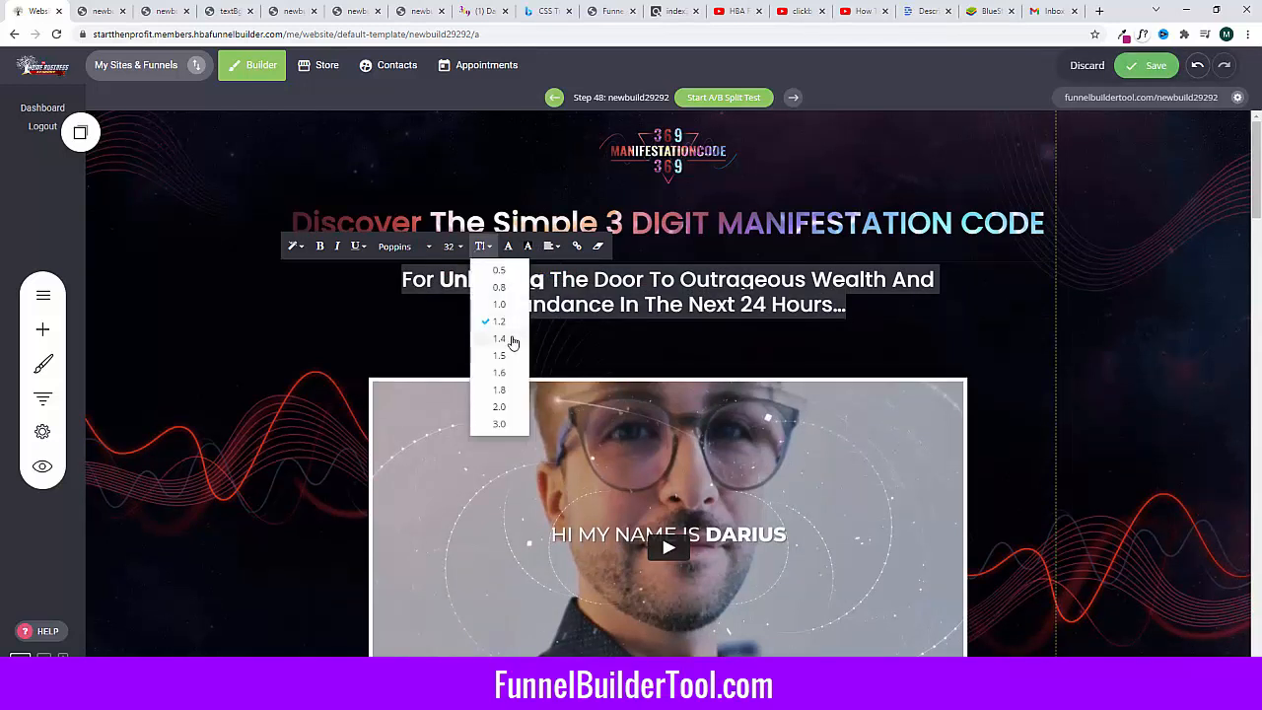
{"action": "left_click", "coordinate": [499, 338]}
{"action": "left_click", "coordinate": [1149, 65]}
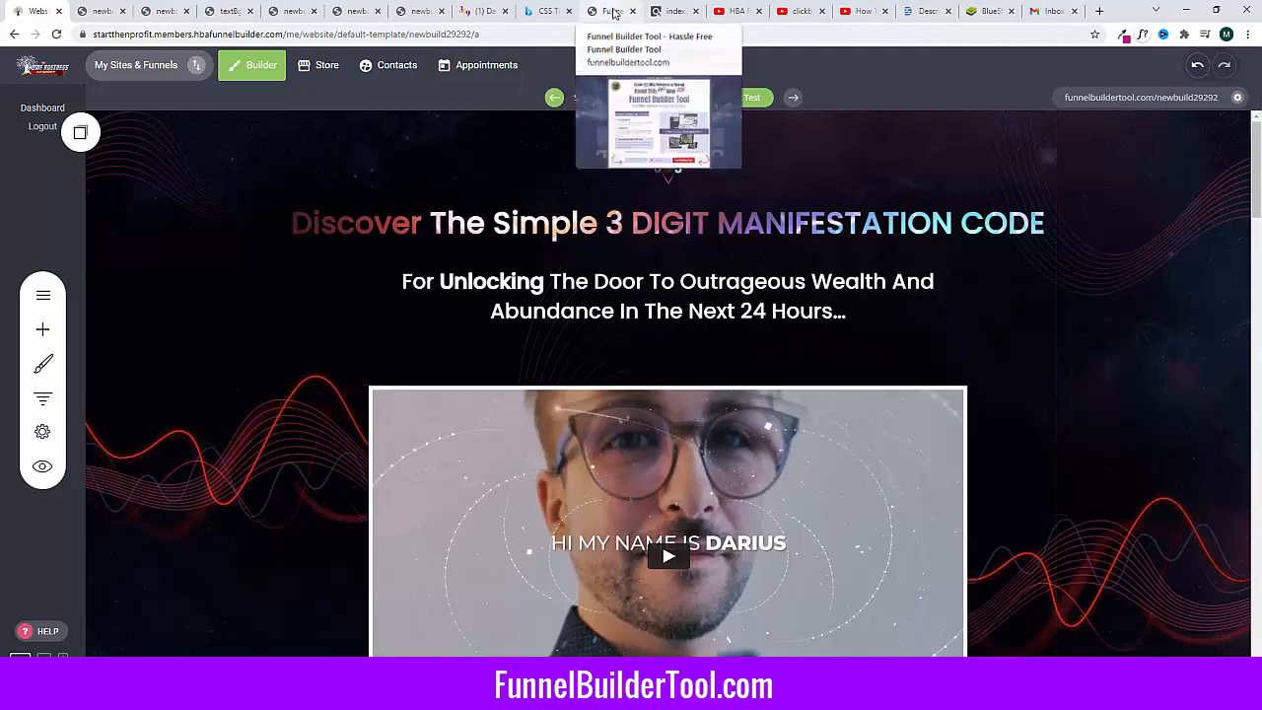
Step: Open the Funnel Builder Tool sales page that is already loaded in the browser
{"action": "left_click", "coordinate": [612, 11]}
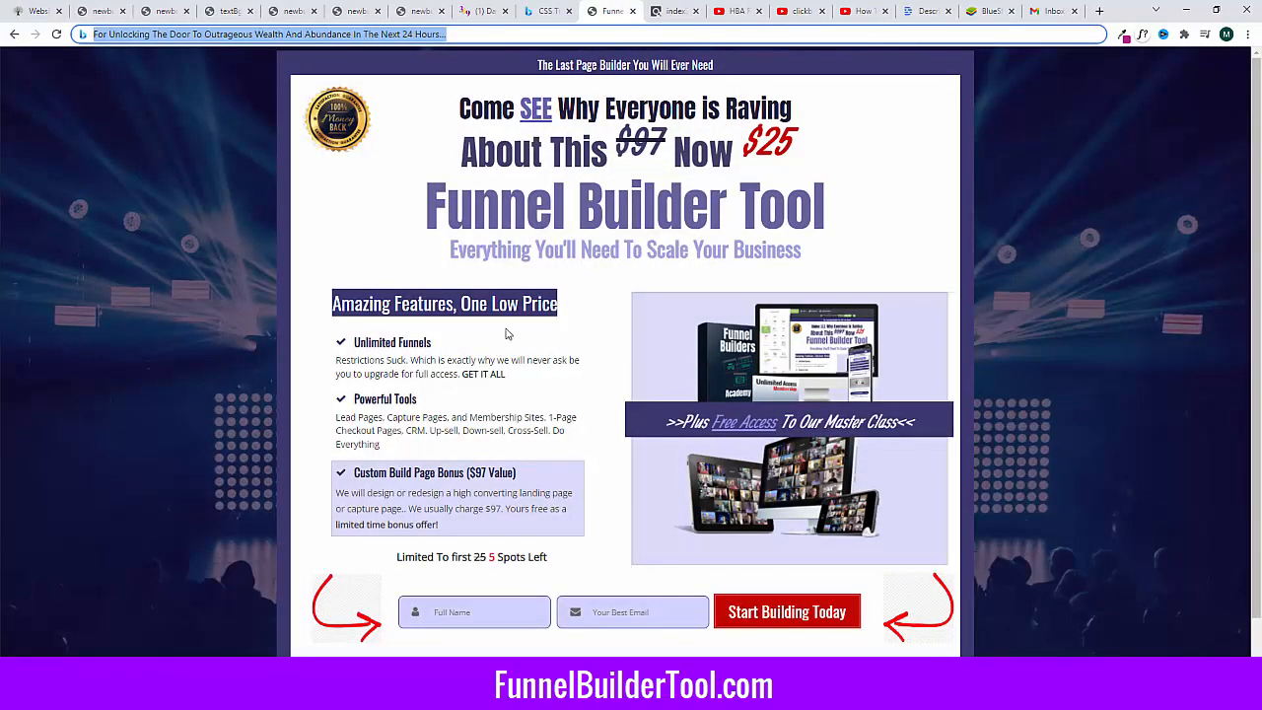